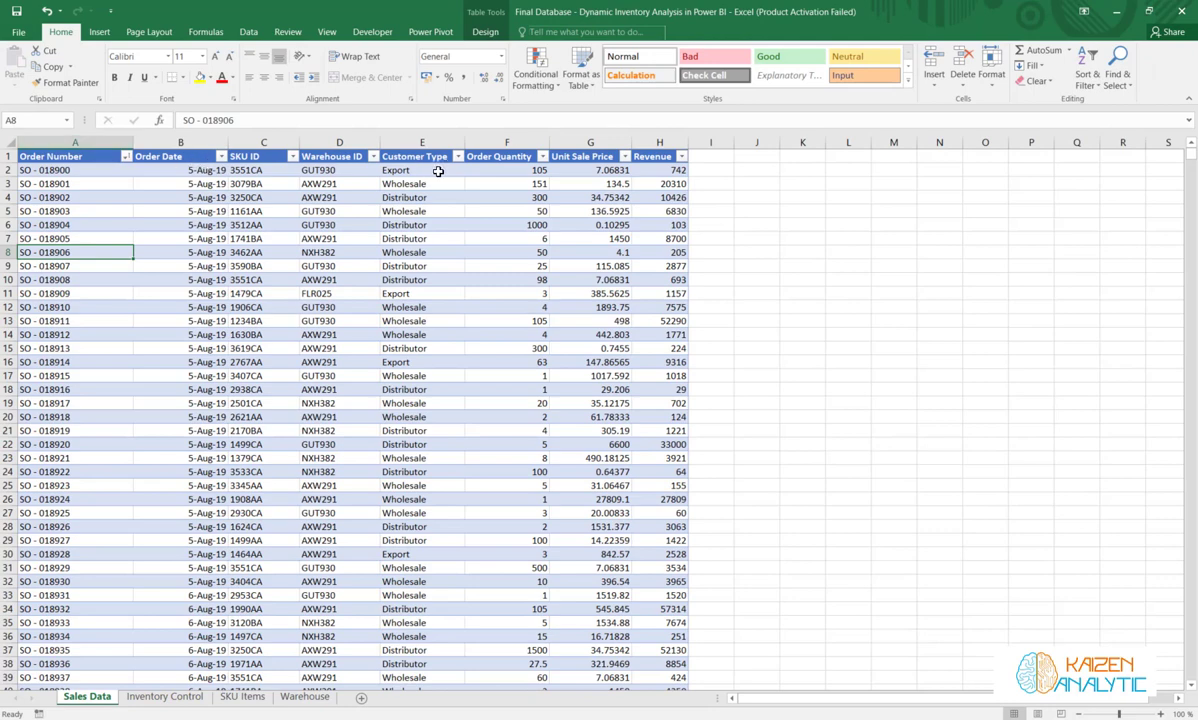
Step: Compare the SKU ID column of the Sales Data sheet with the SKU ID column of the Inventory Control sheet
click(237, 140)
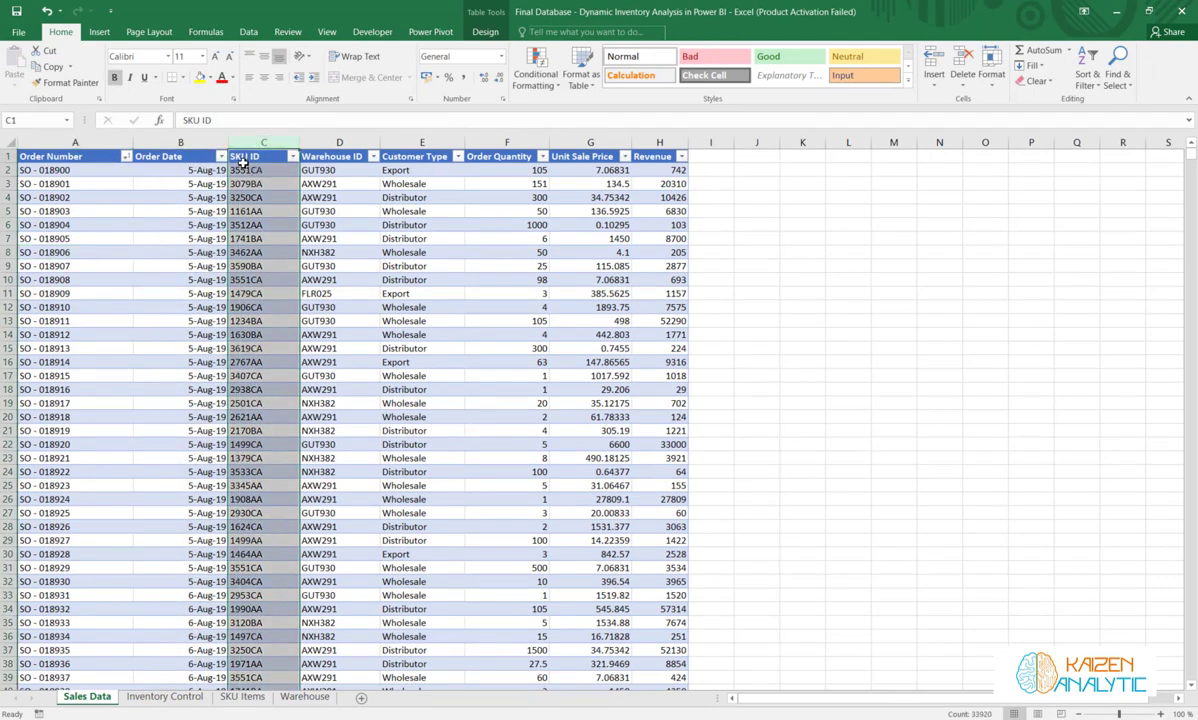
click(240, 170)
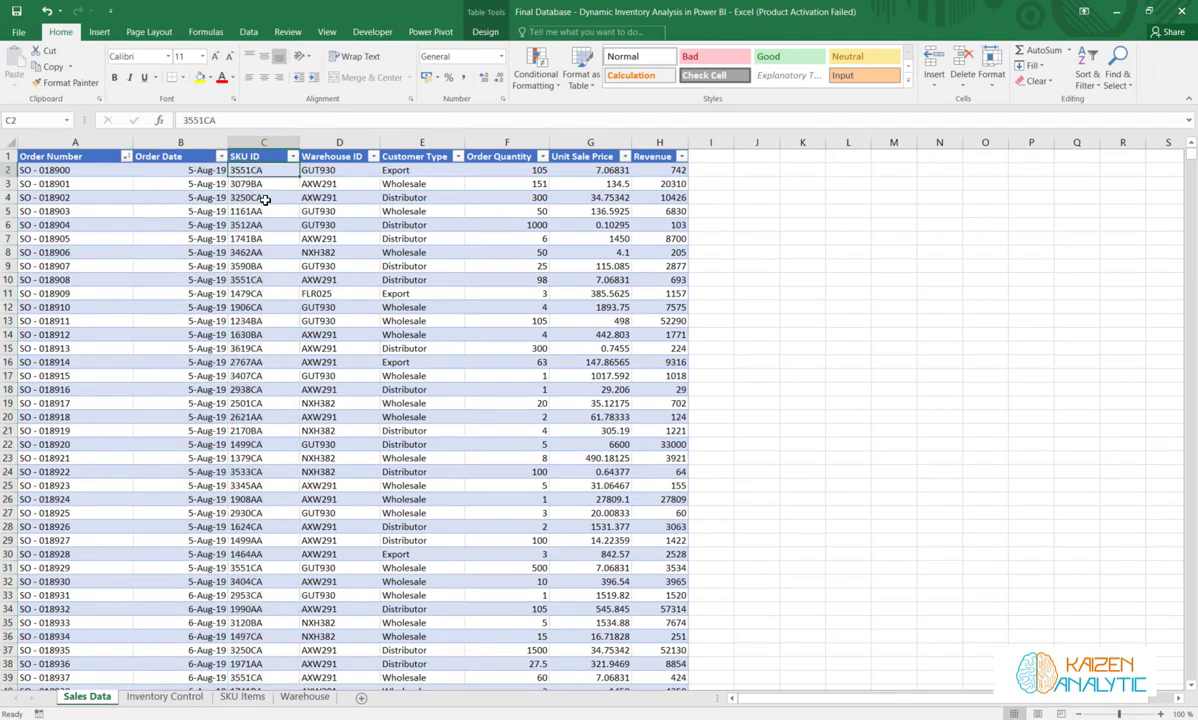
click(151, 697)
click(128, 296)
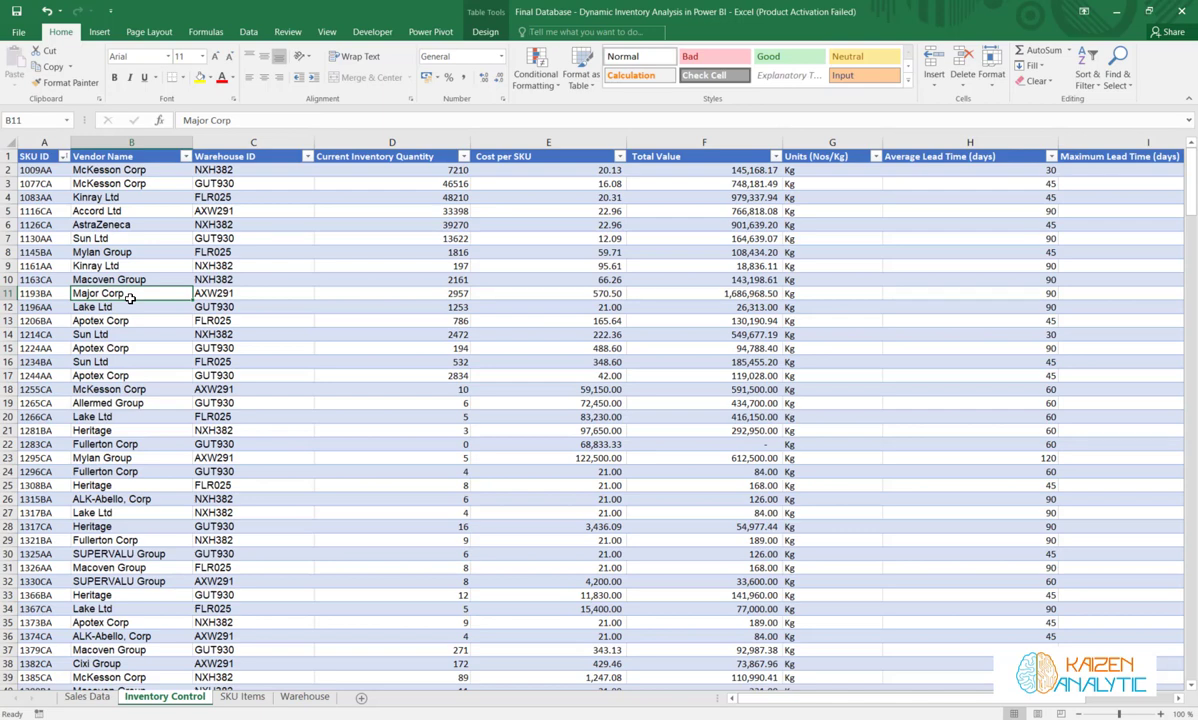
click(42, 158)
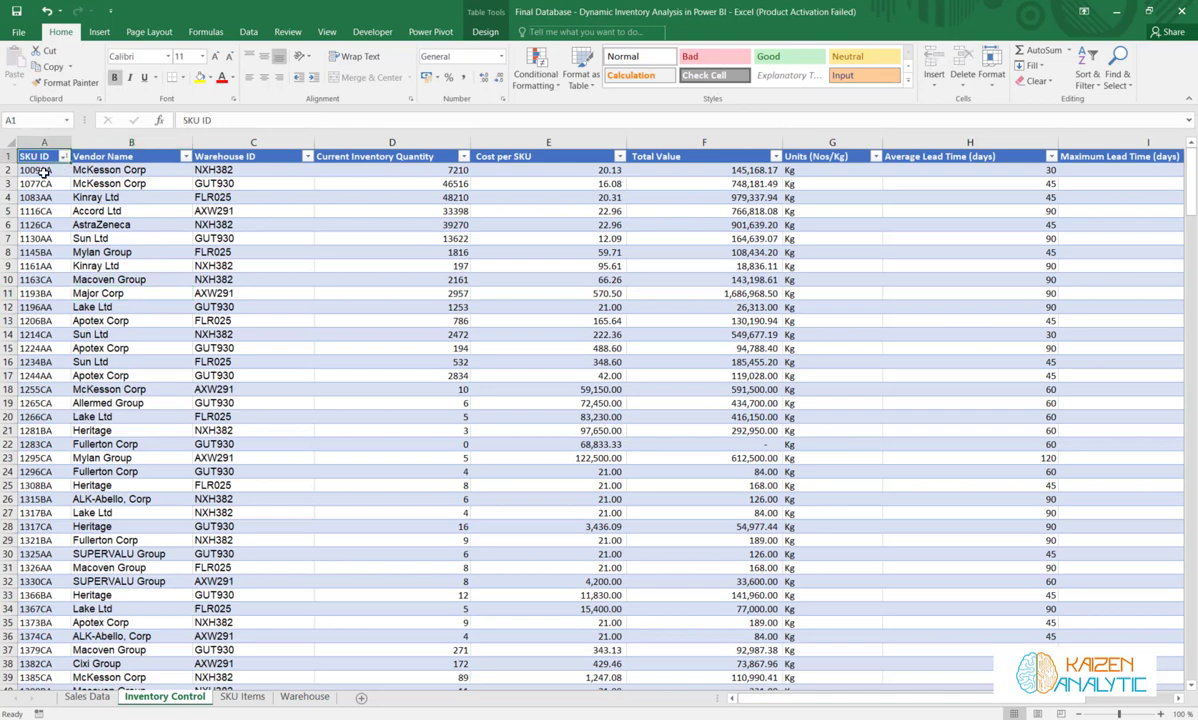
click(87, 700)
click(150, 699)
click(87, 697)
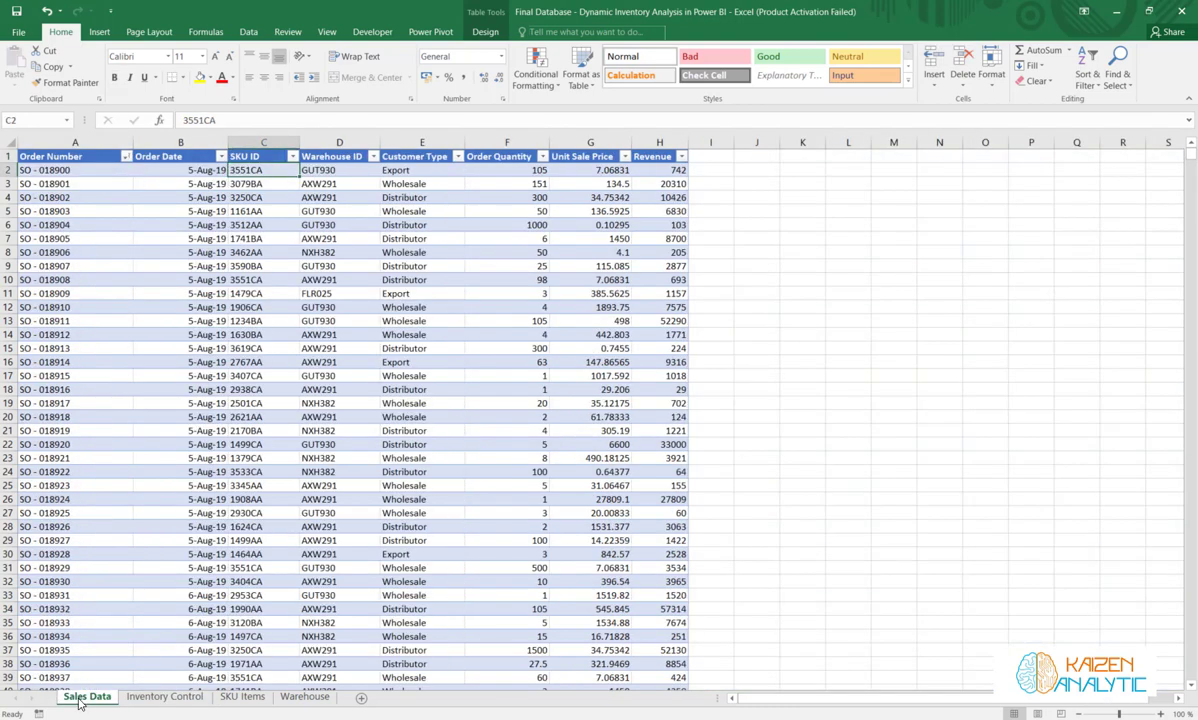
click(138, 700)
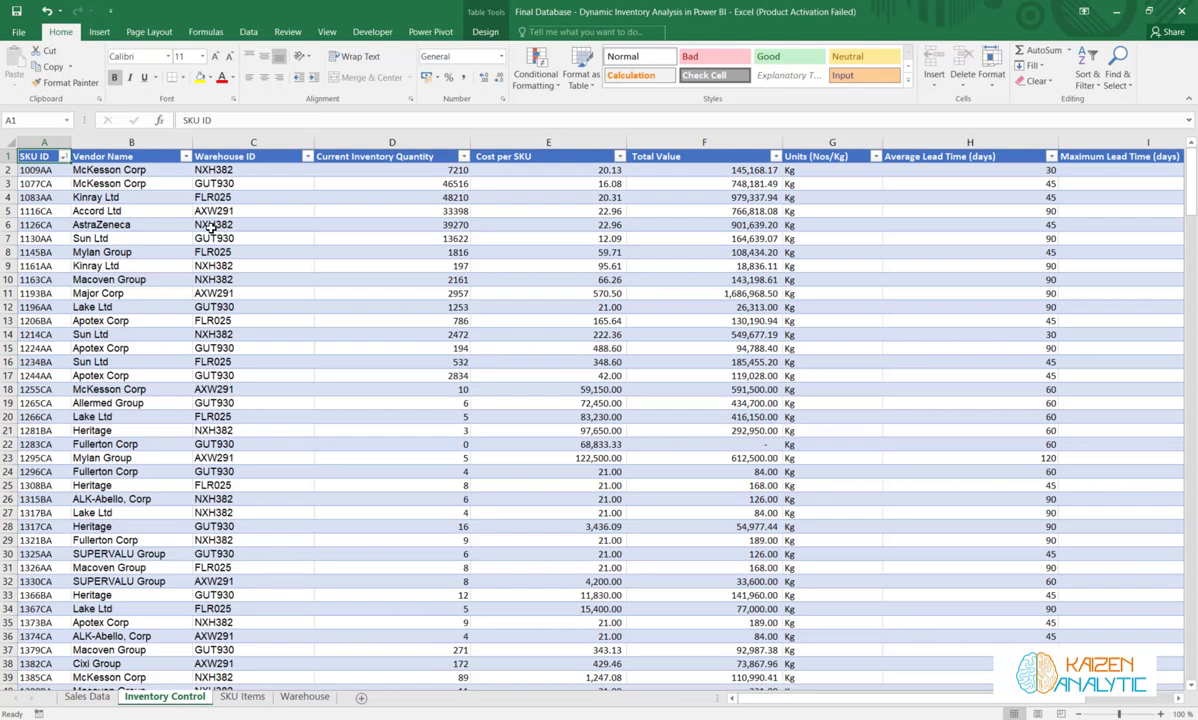
Step: Review the Inventory Control columns from Warehouse ID through inventory quantity, cost, value, units and lead times to Unit Price
click(214, 161)
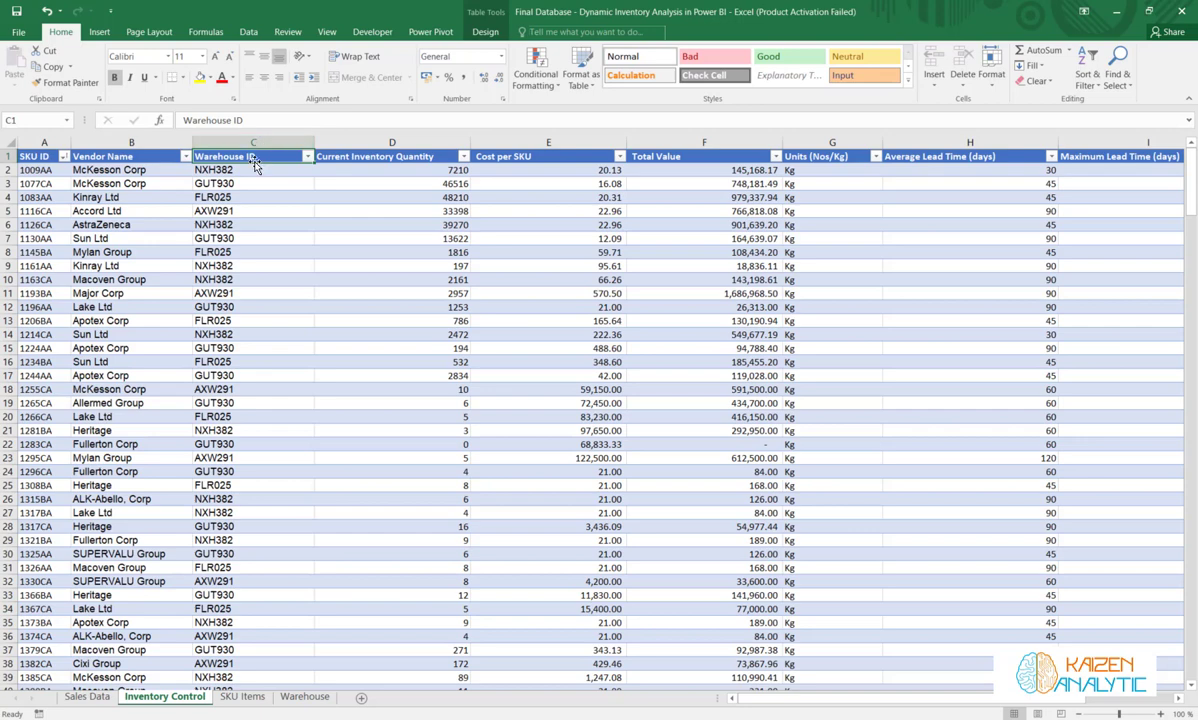
click(387, 157)
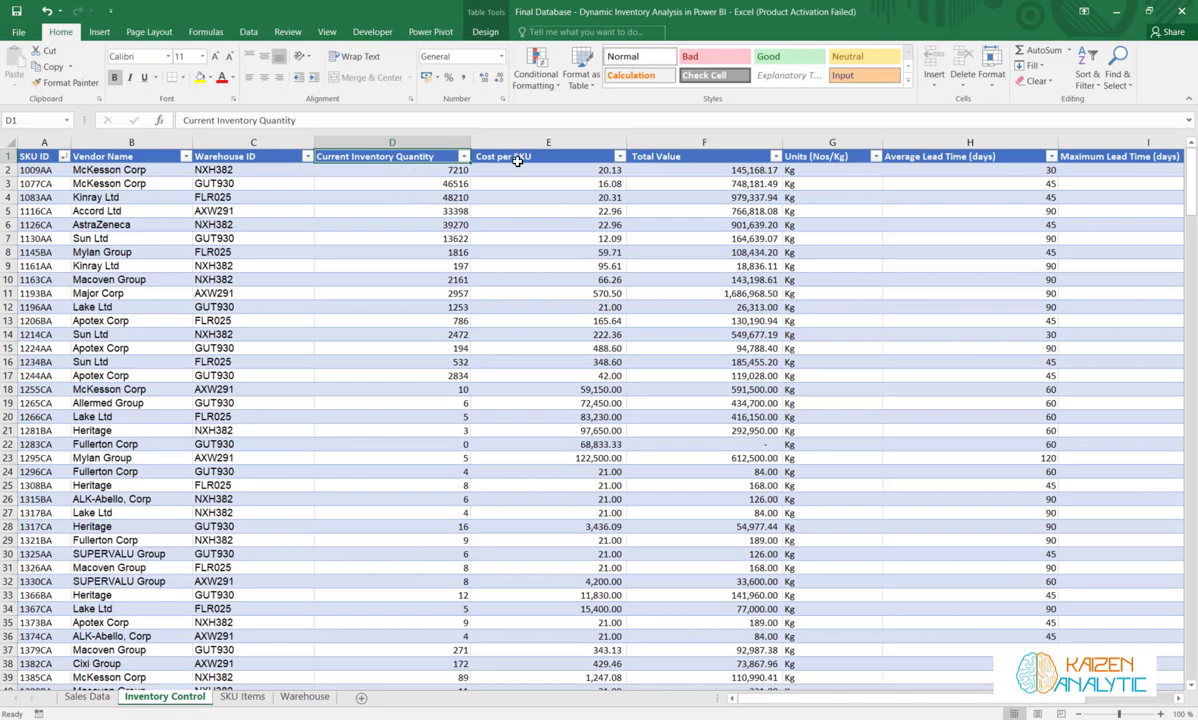
click(485, 150)
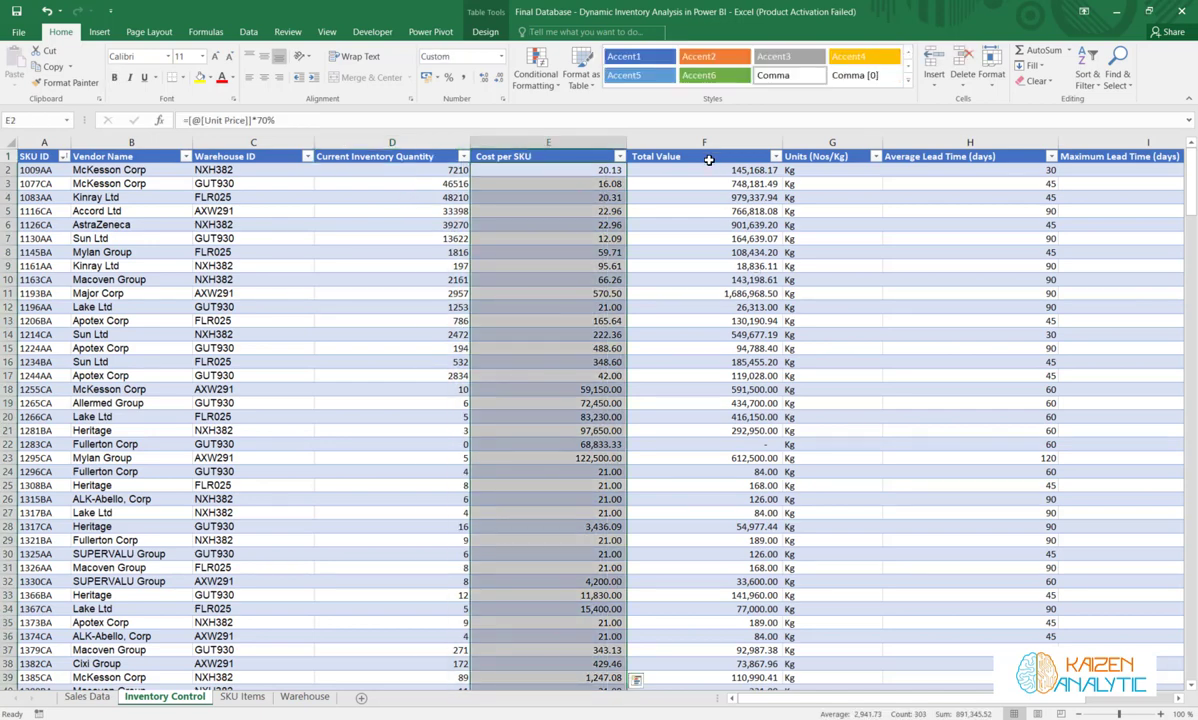
click(664, 155)
click(836, 158)
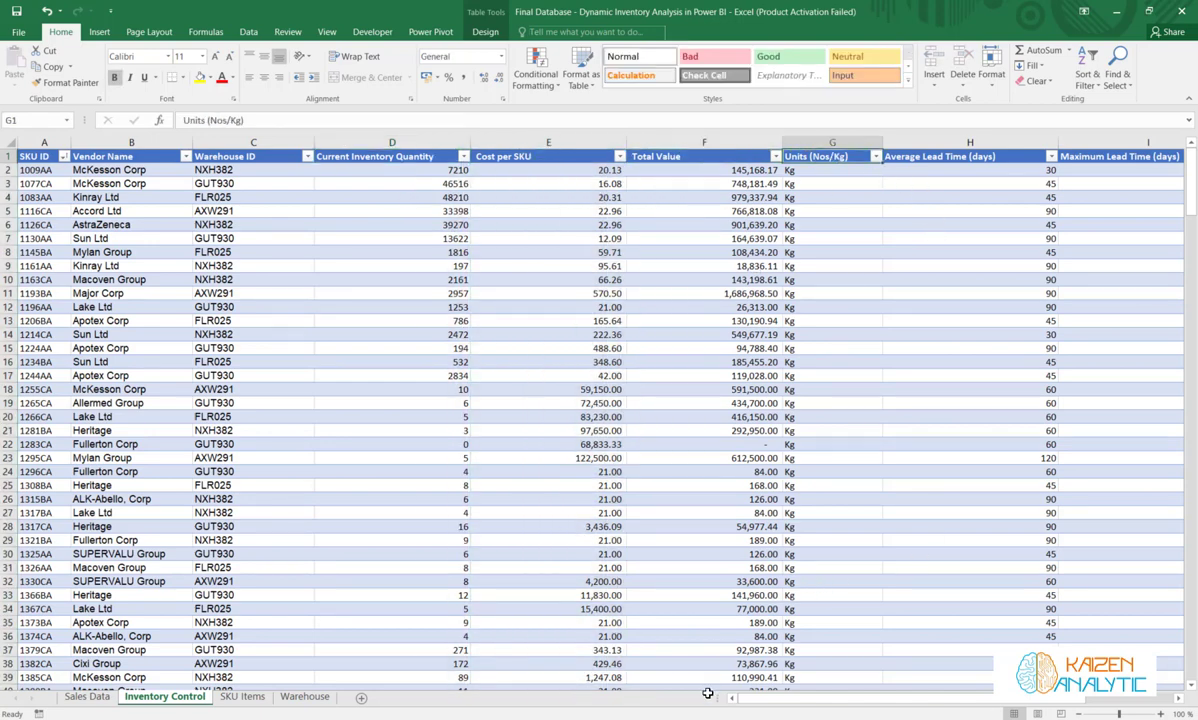
drag(775, 699, 960, 706)
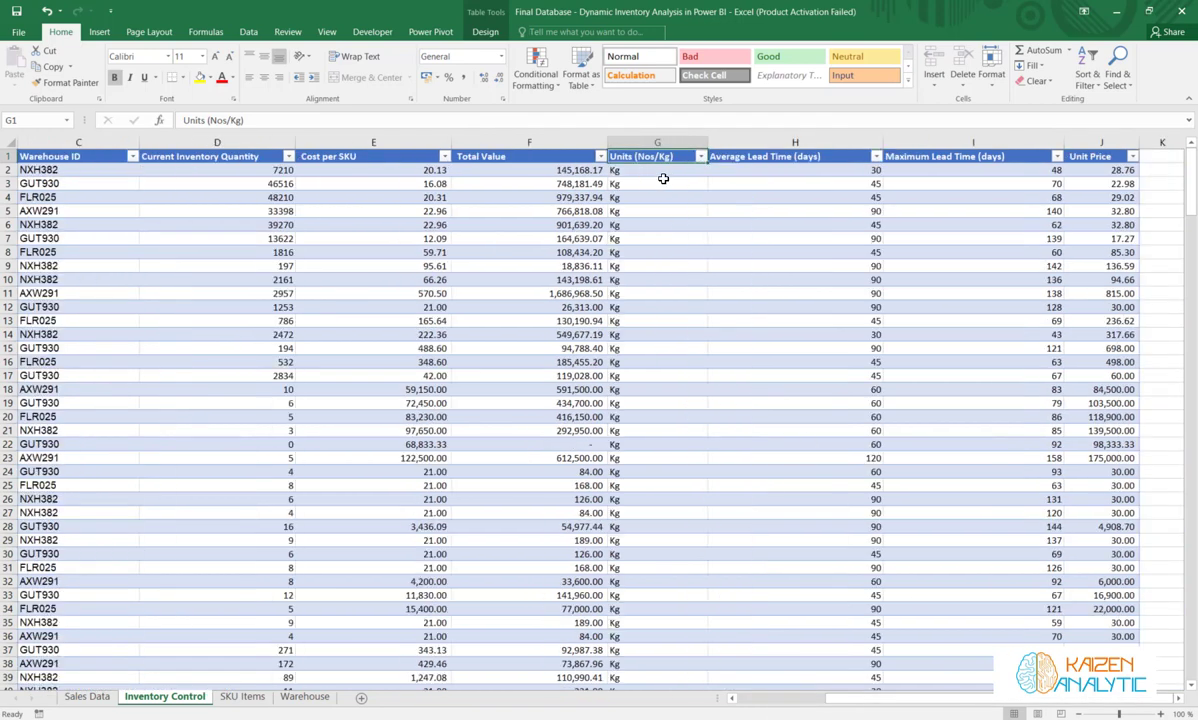
click(714, 156)
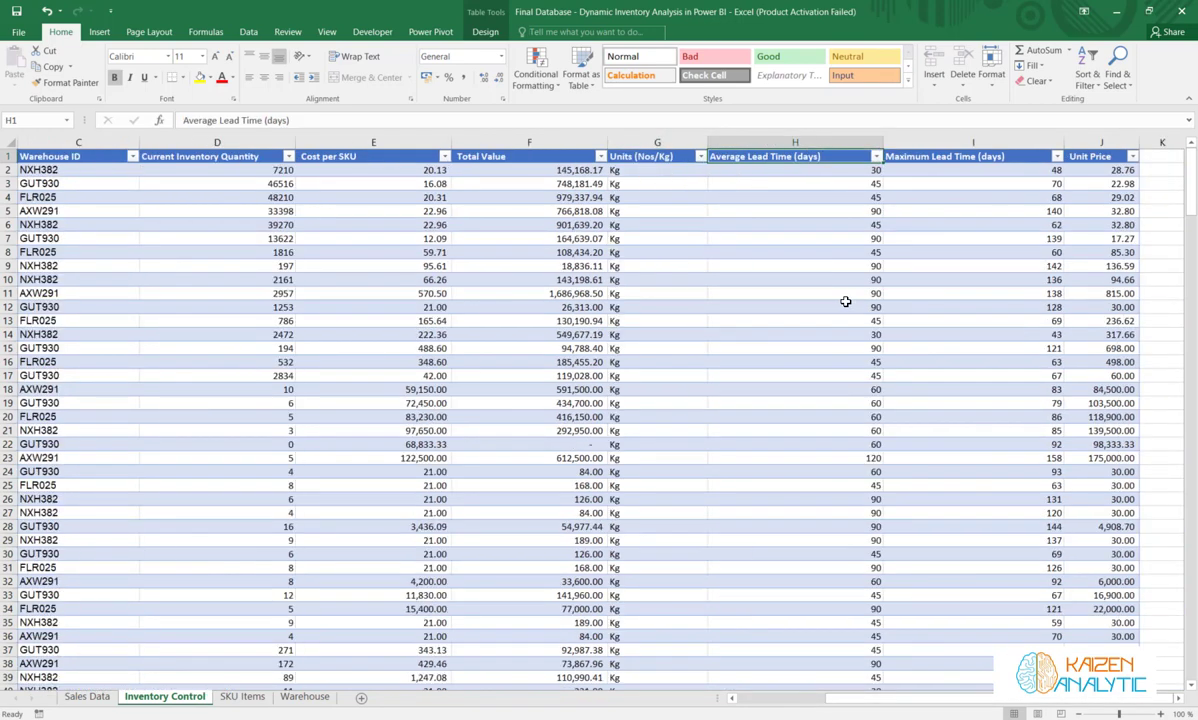
click(921, 152)
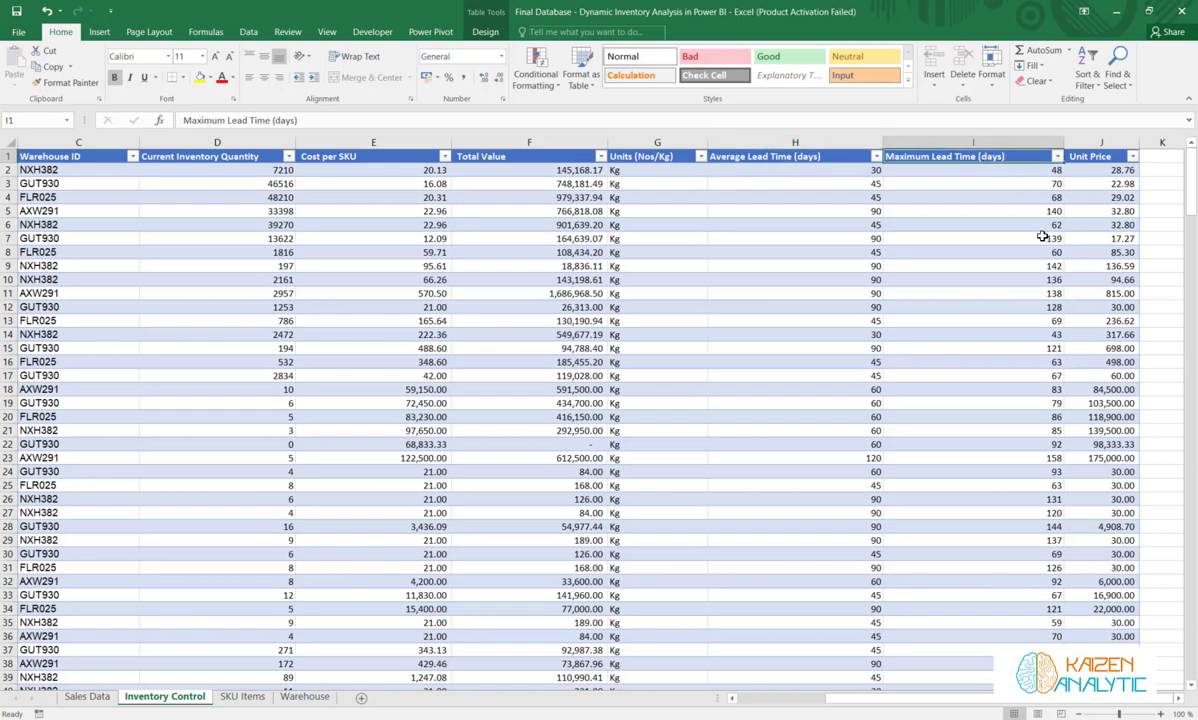
click(1118, 156)
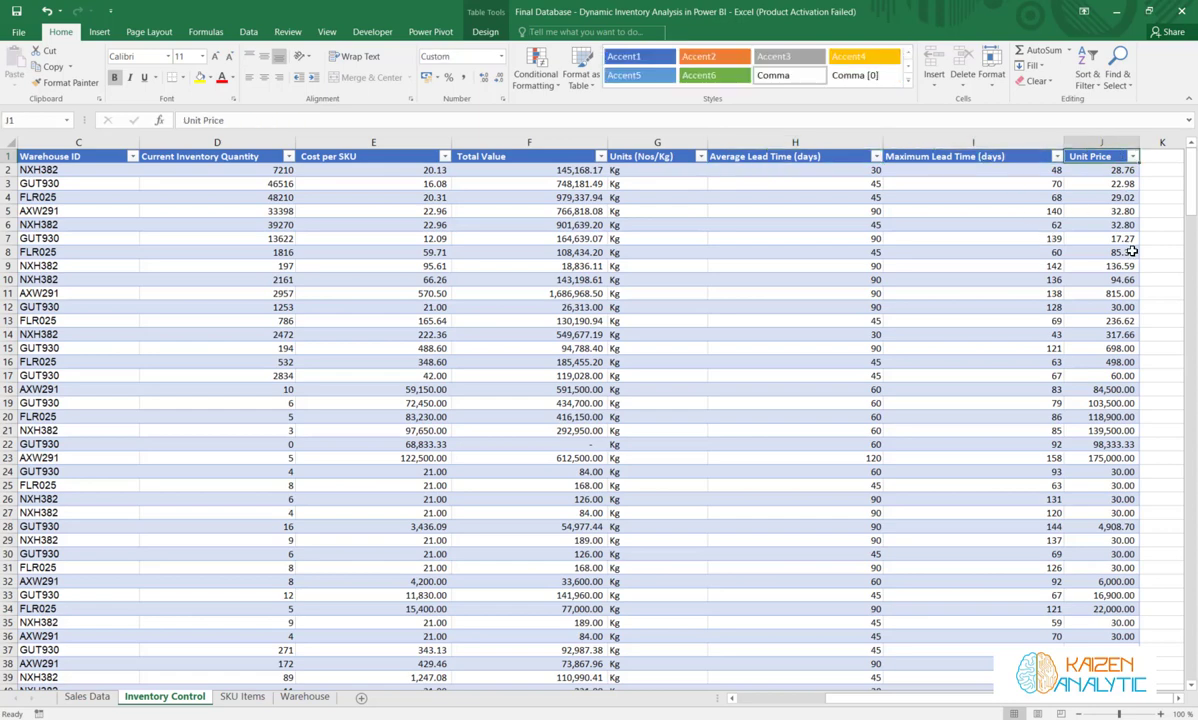
Step: Examine the SKU ID and SKU Name columns on the SKU Items sheet
click(253, 699)
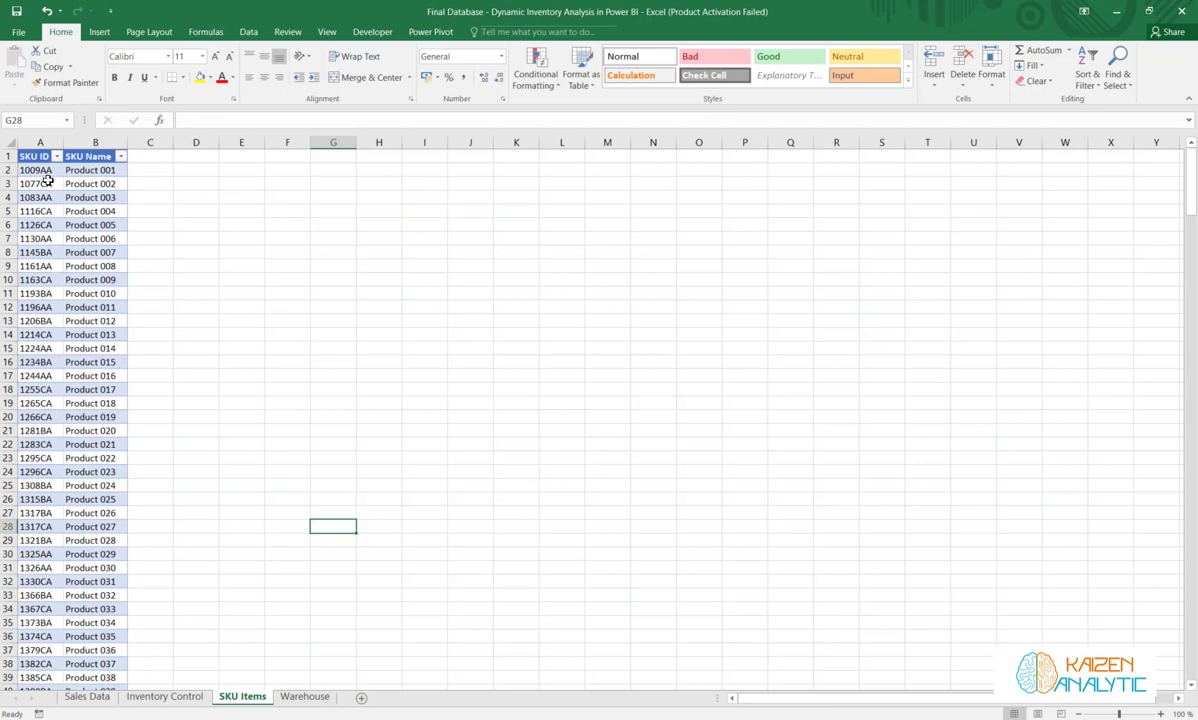
drag(38, 143, 73, 144)
click(73, 144)
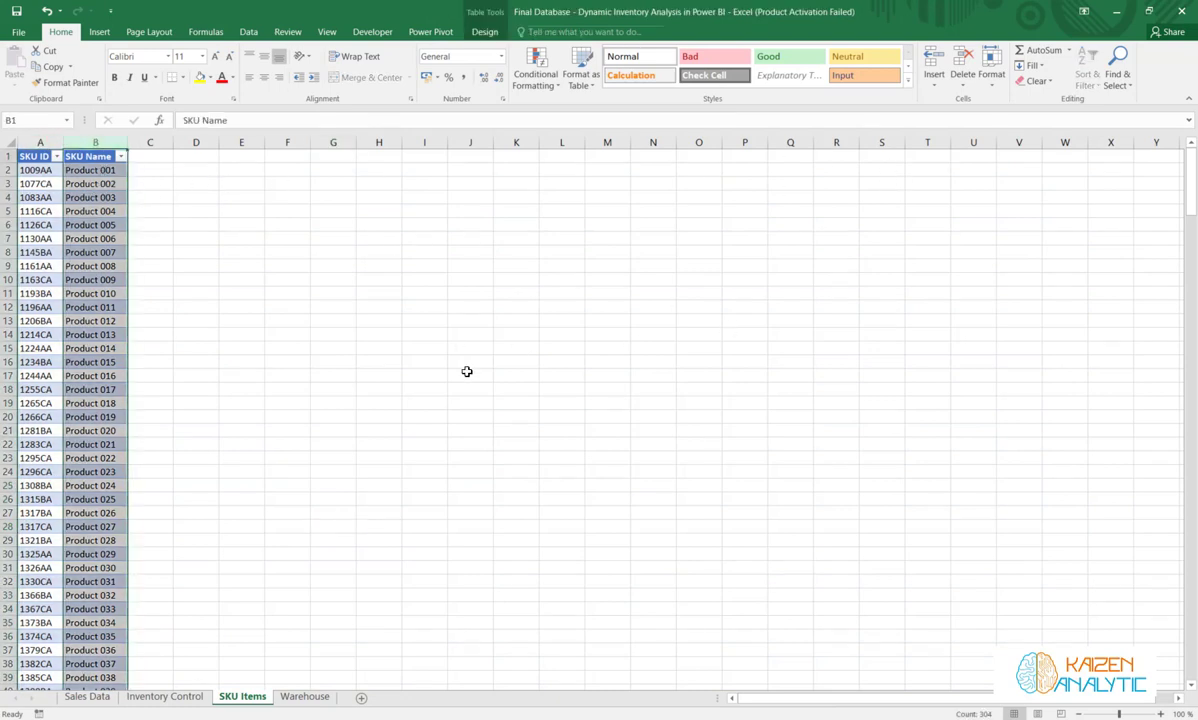
Step: Examine the warehouse codes and their location columns, including Country, on the Warehouse sheet
click(305, 704)
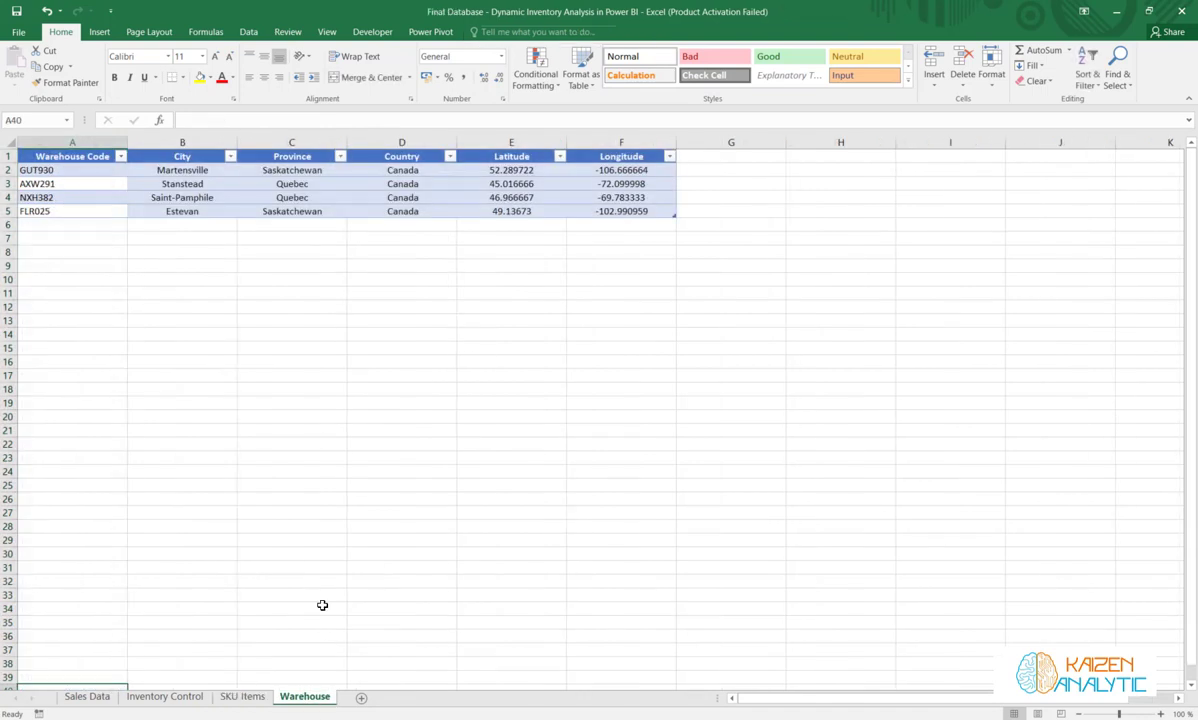
click(143, 271)
click(75, 157)
shift+click(86, 215)
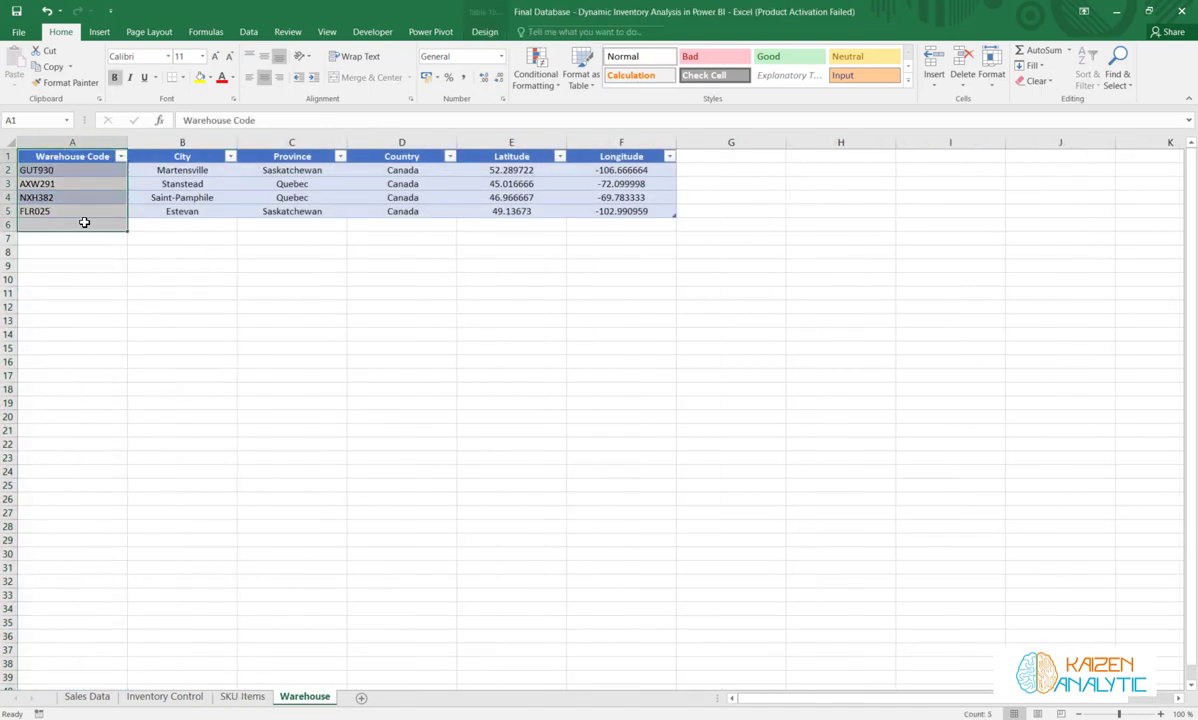
click(285, 250)
drag(414, 160, 419, 211)
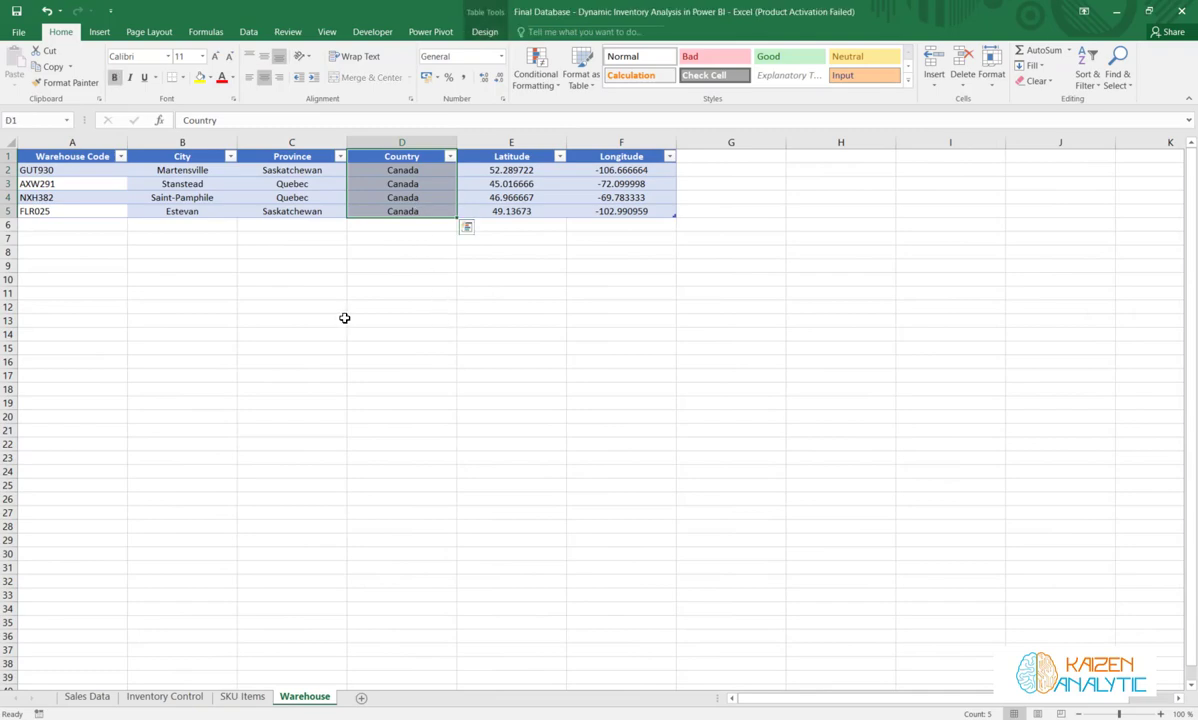
click(322, 297)
Step: Return to the Sales Data sheet, switch to the finished inventory dashboard in Power BI Desktop, and collapse its Visualizations and Fields panes
click(80, 699)
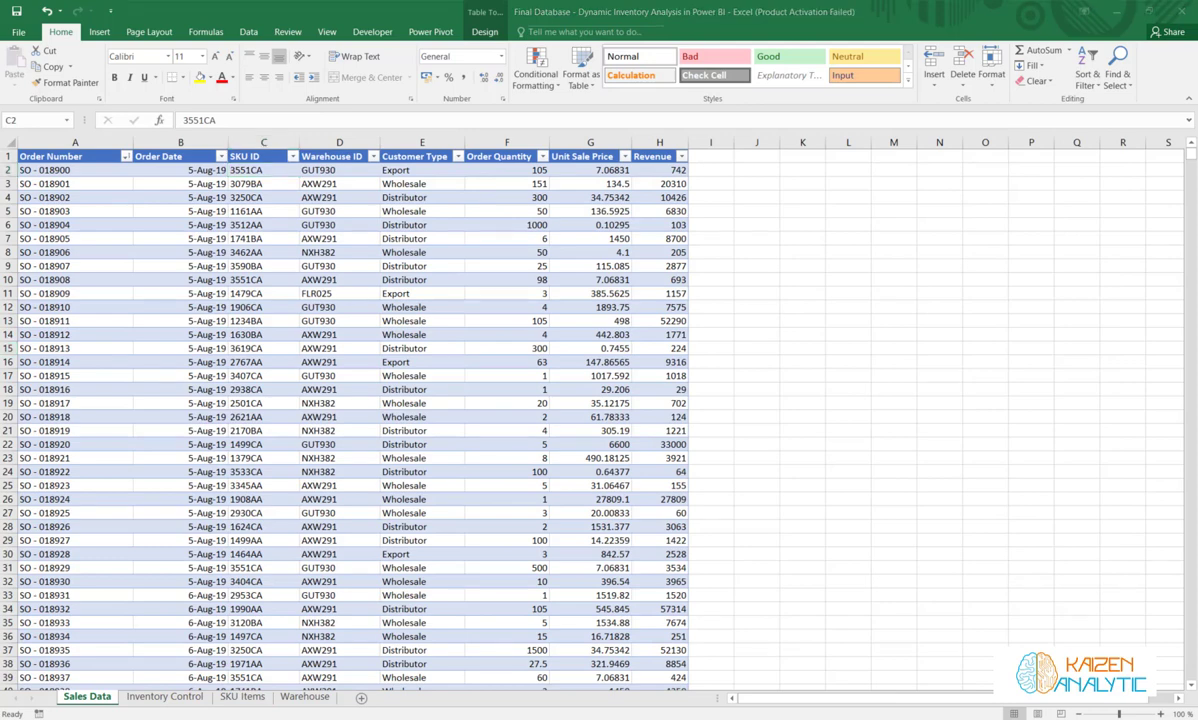
drag(2, 46, 160, 37)
double_click(160, 37)
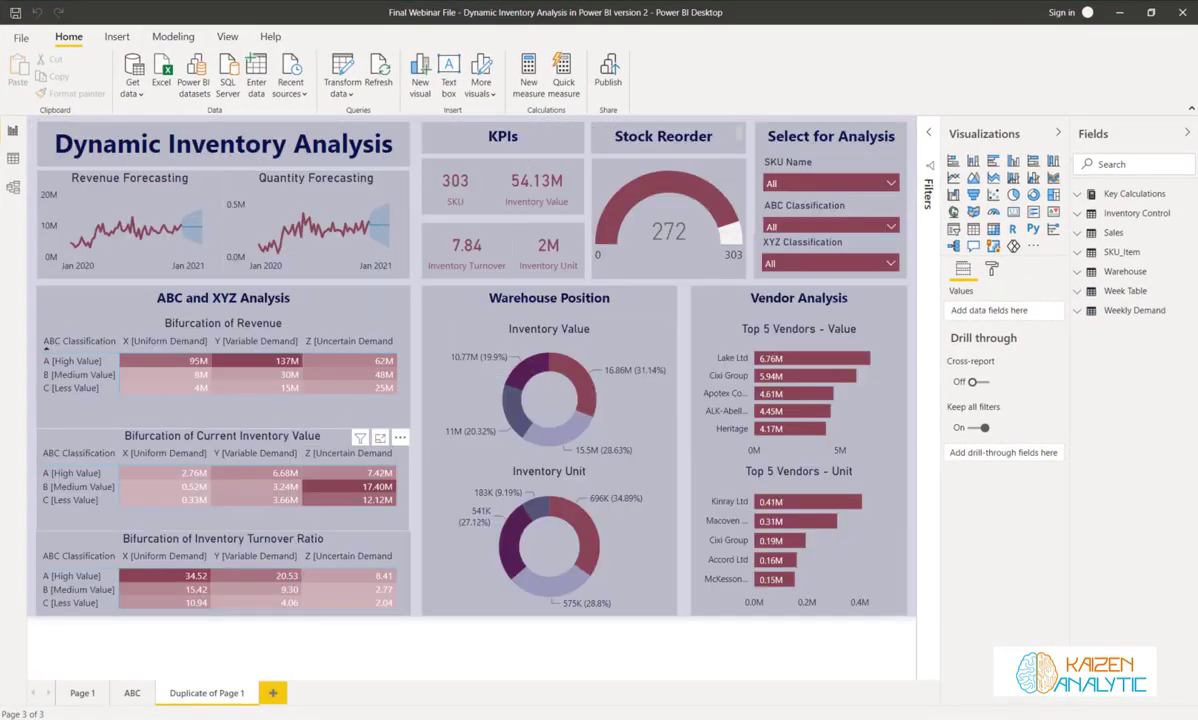
click(1058, 133)
click(1184, 133)
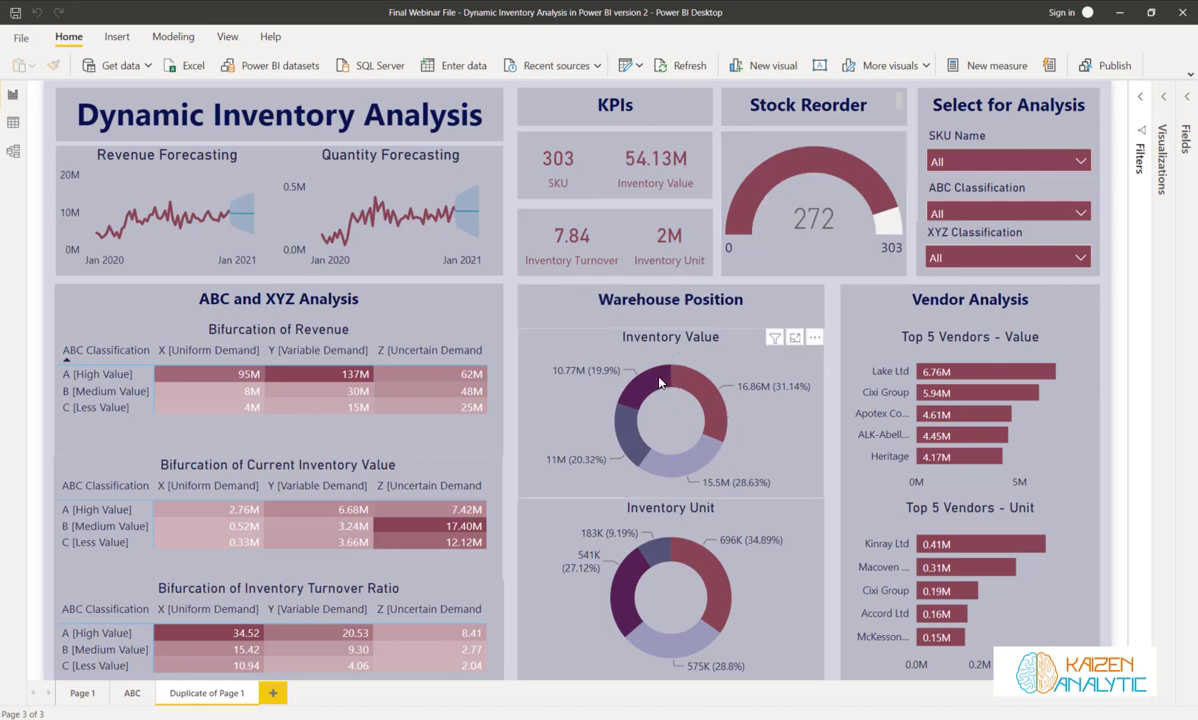
mouse_move(660, 381)
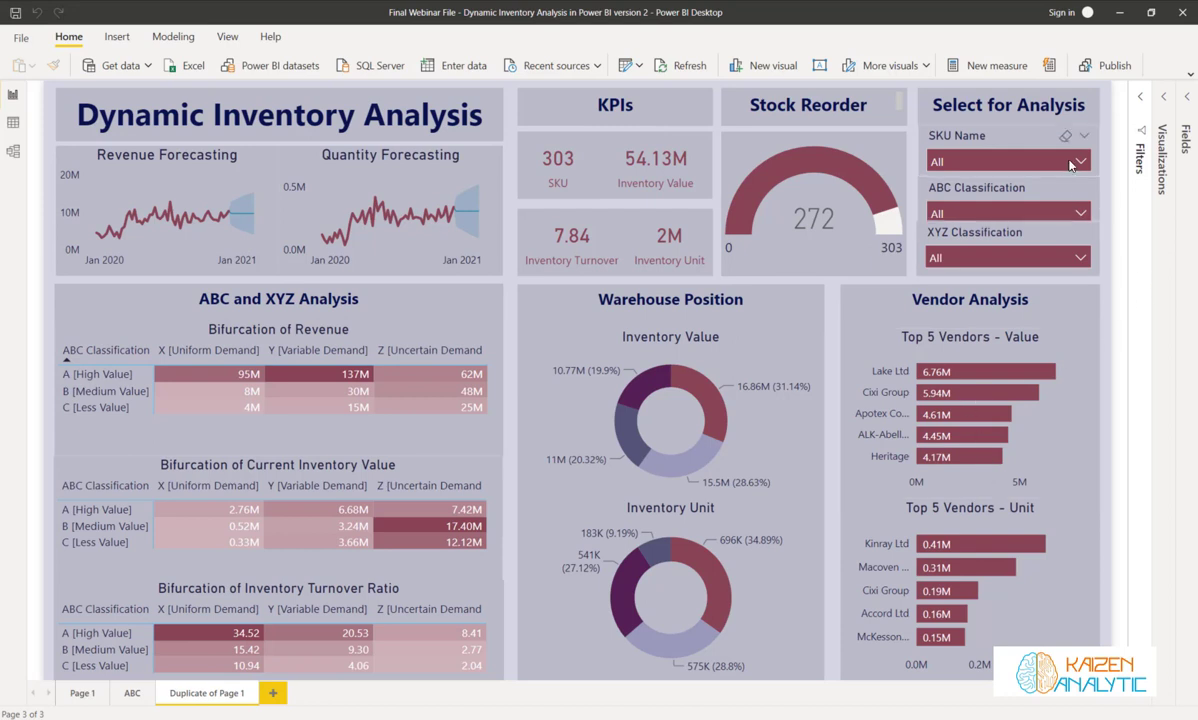
Step: Filter the dashboard by ABC Classification B [Medium Value], A [High Value] and C [Less Value] in turn, and clear the filter
click(1082, 212)
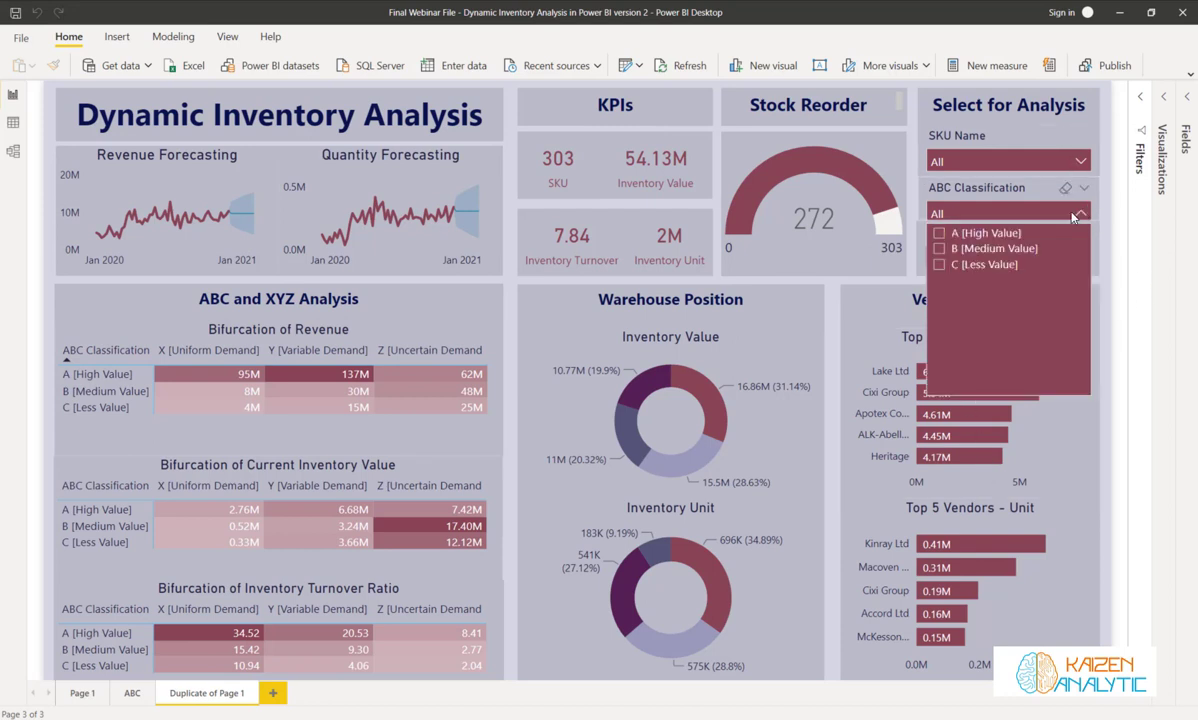
click(941, 249)
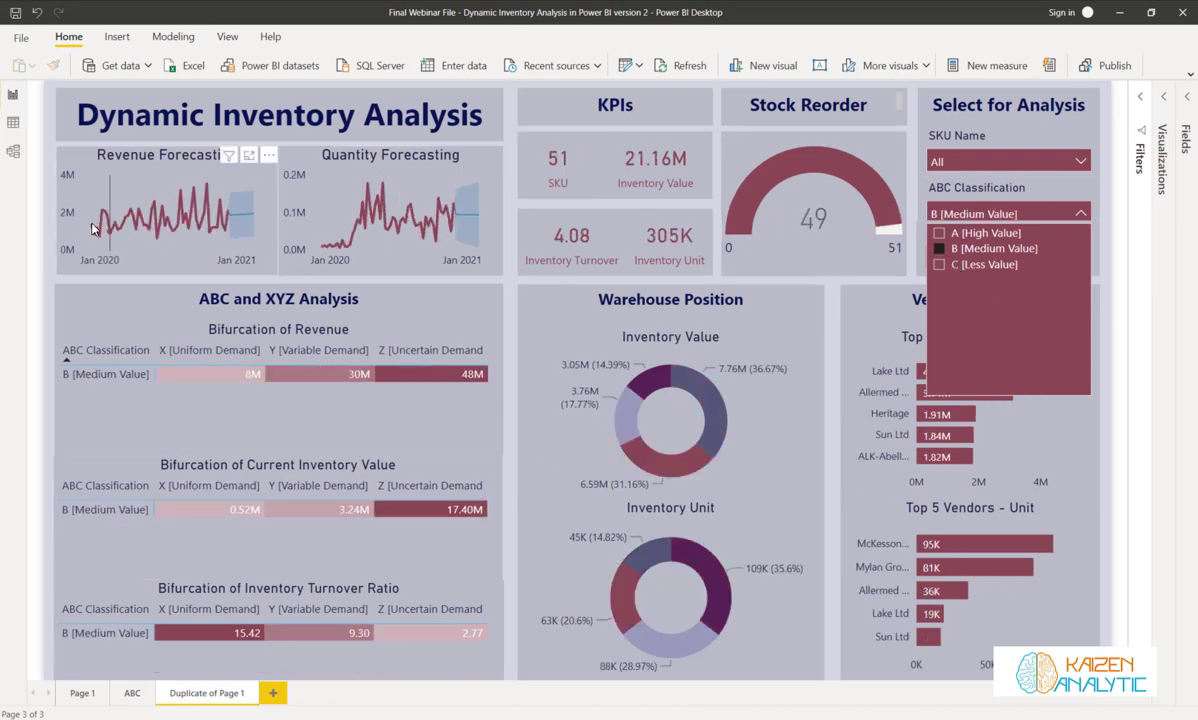
click(937, 234)
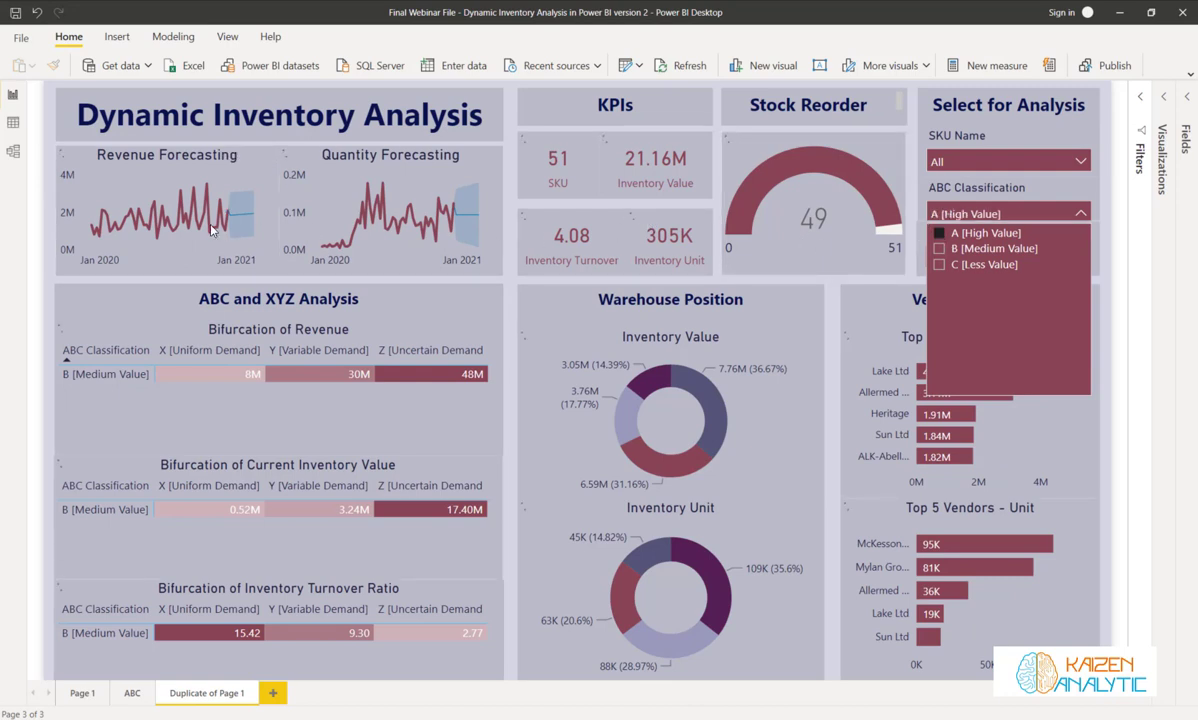
click(940, 265)
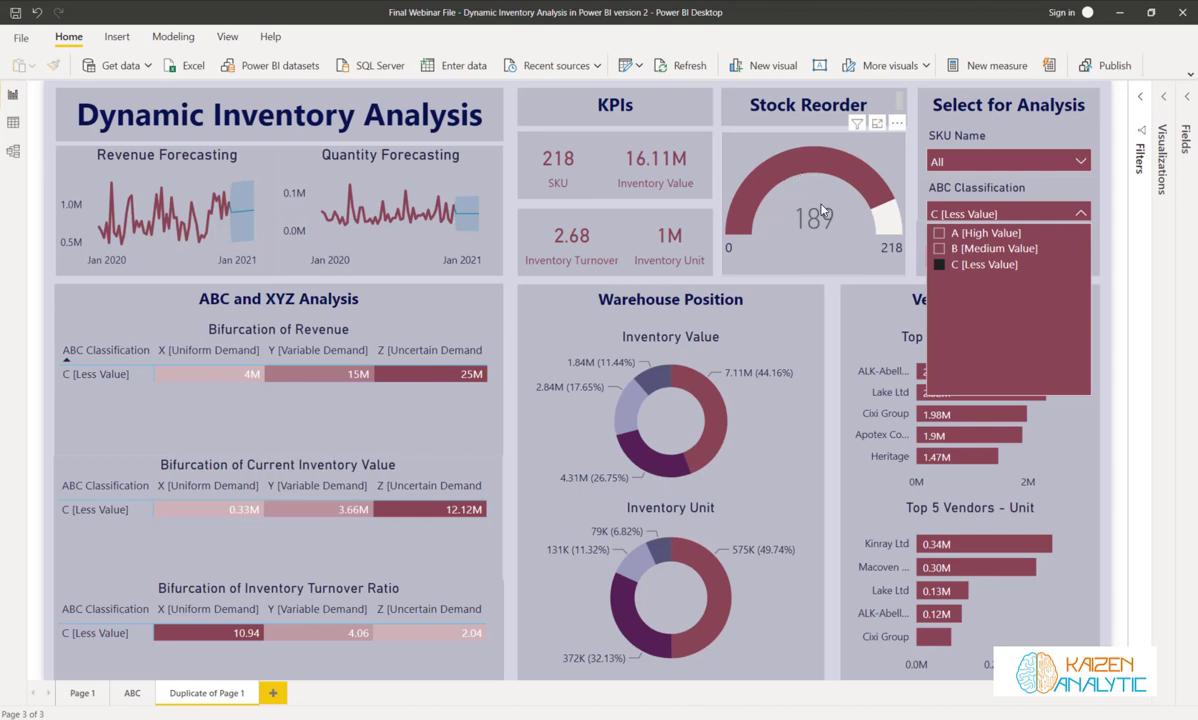
click(940, 266)
click(1064, 213)
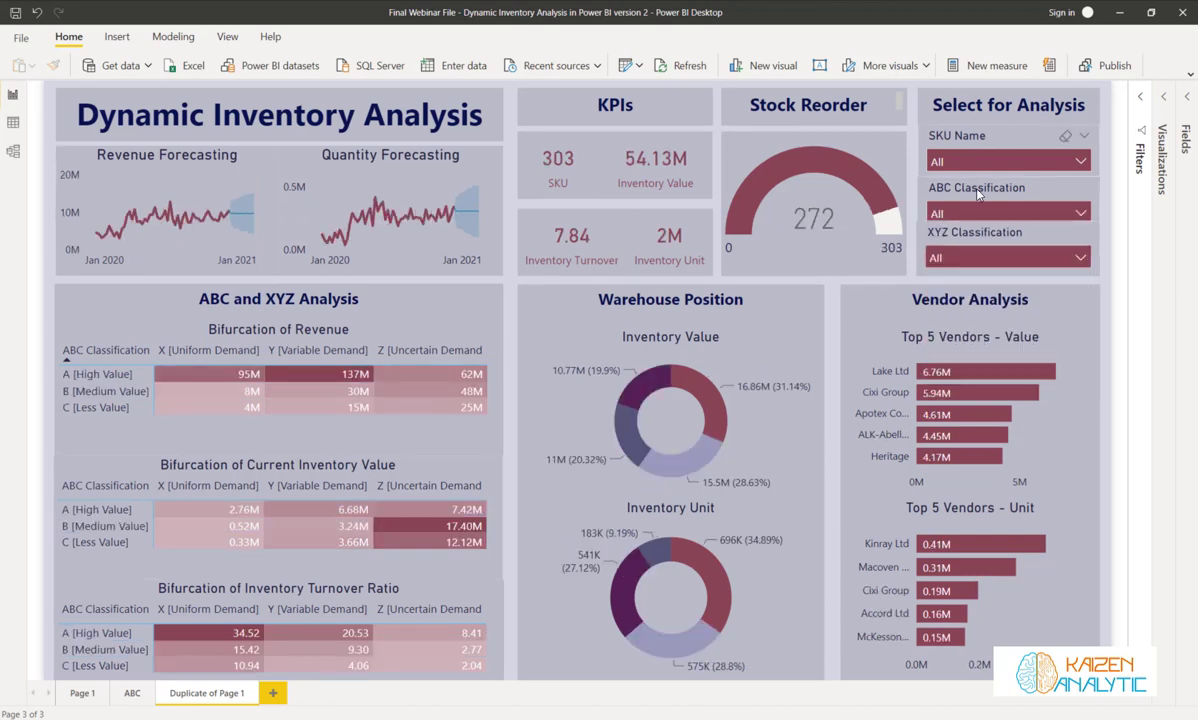
Step: Filter the dashboard by SKU Name to Product 005 and clear the selection
click(993, 160)
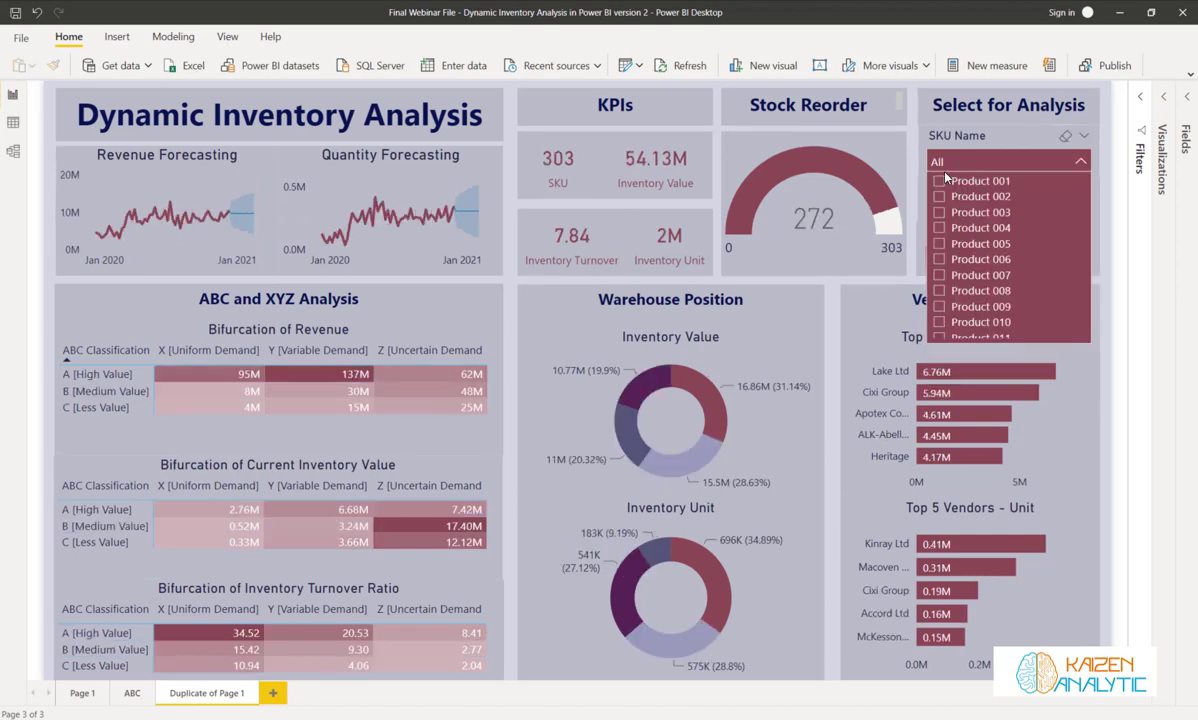
click(938, 246)
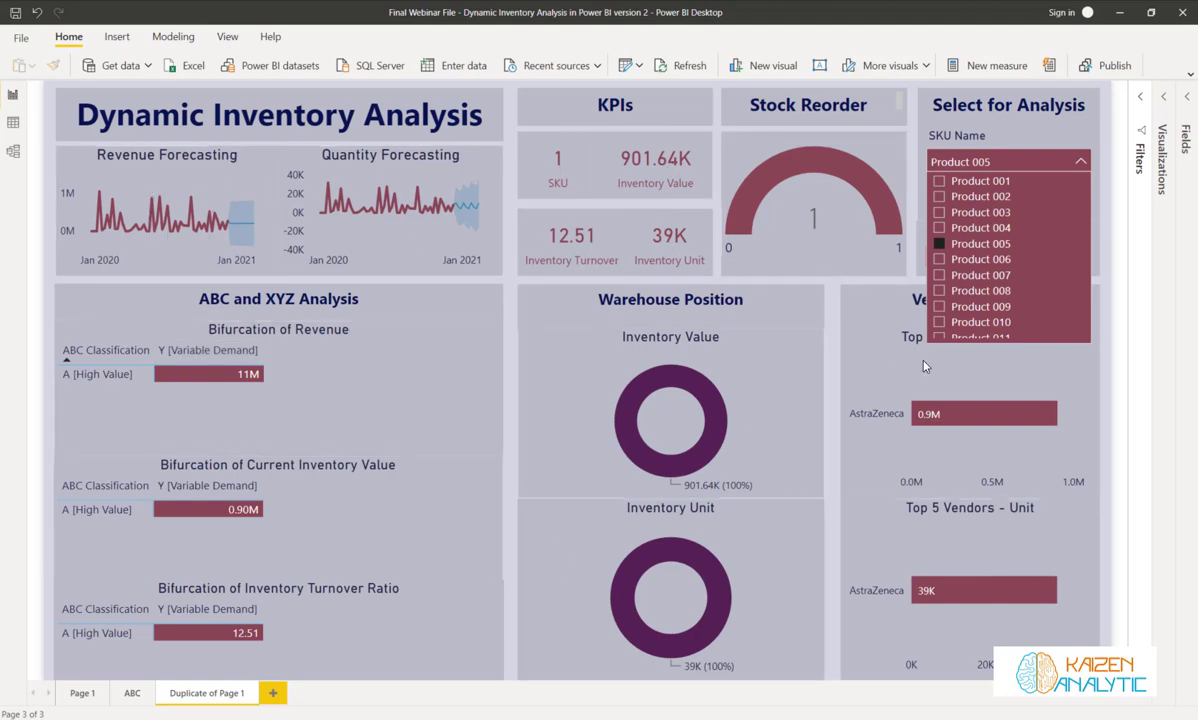
click(940, 245)
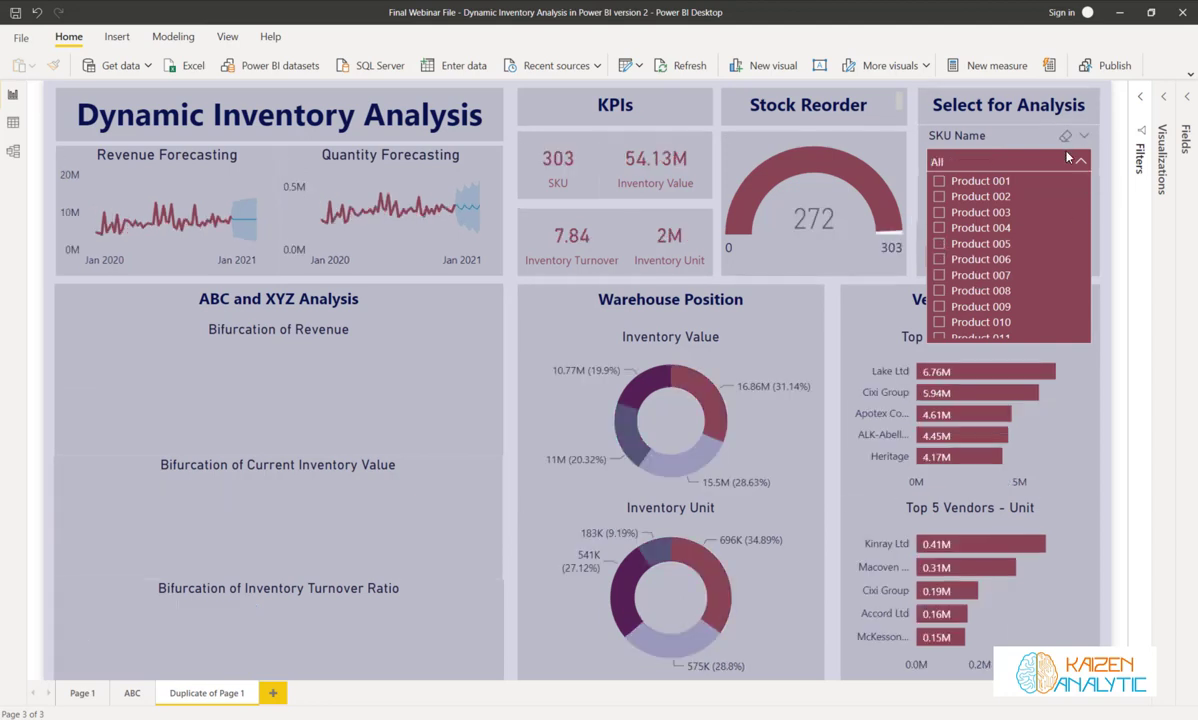
click(1003, 135)
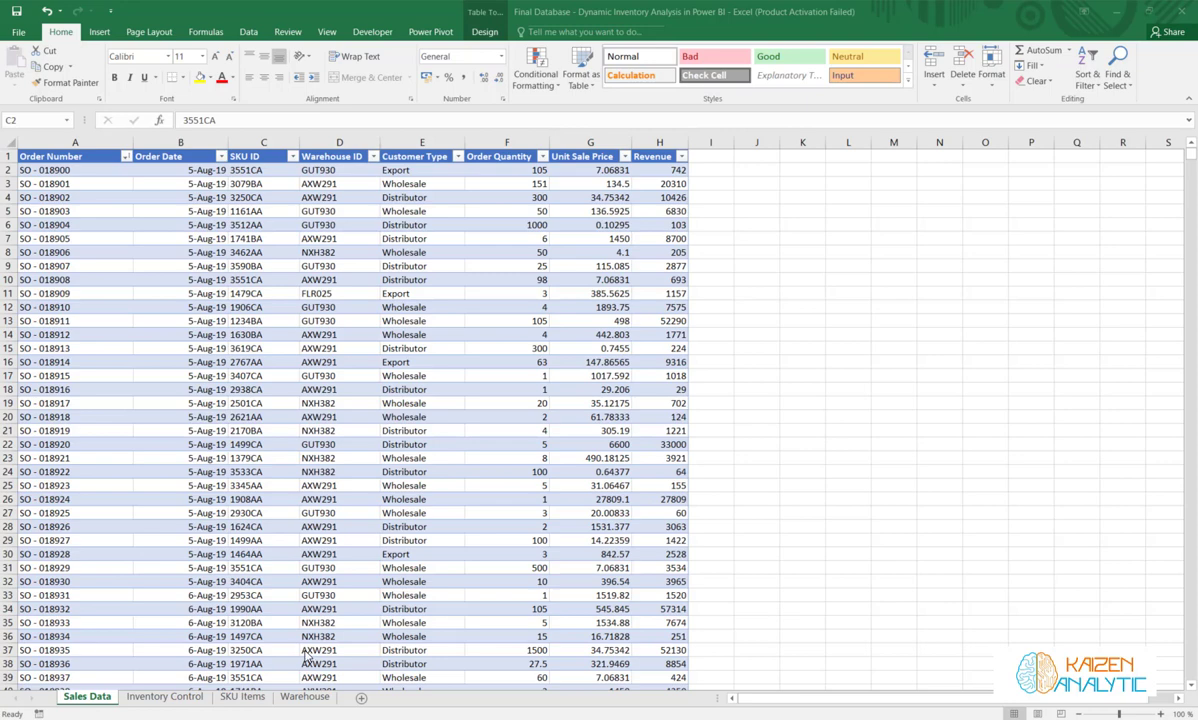
Step: Switch from Excel to the blank Power BI report and open the workbook "Final Database - Dynamic Inventory Analysis in Power BI" as its Excel data source
click(1116, 11)
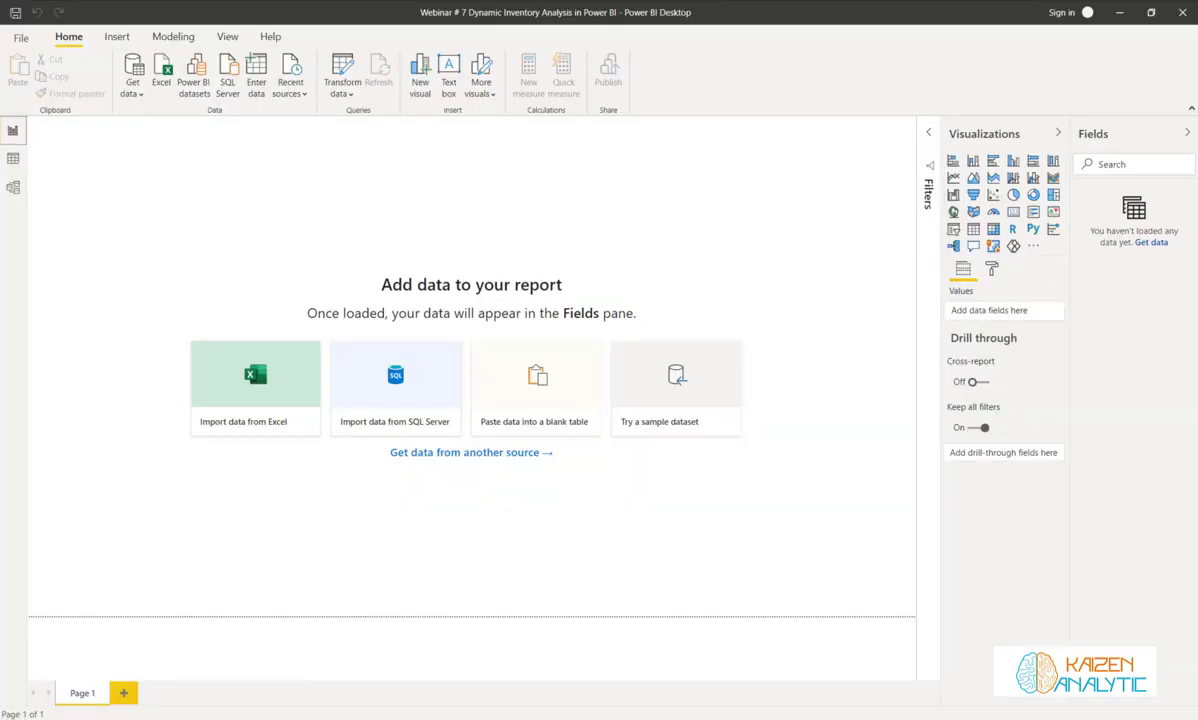
click(218, 620)
click(258, 380)
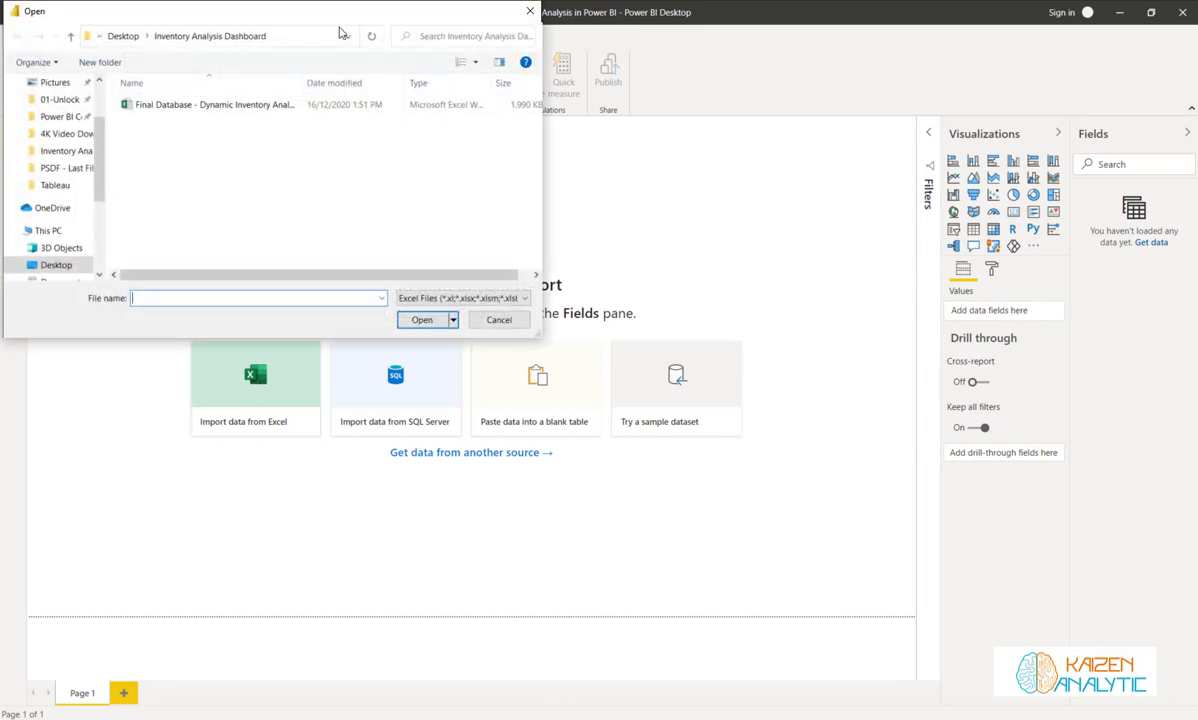
drag(325, 13, 327, 26)
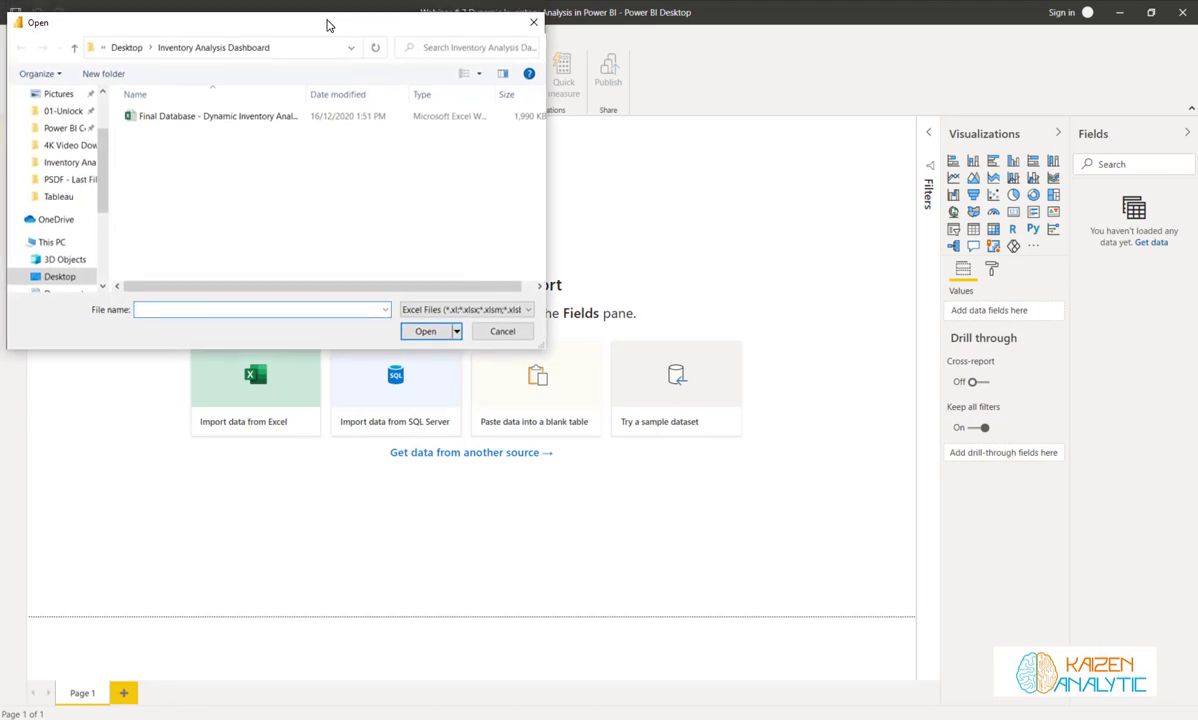
click(302, 97)
click(302, 97)
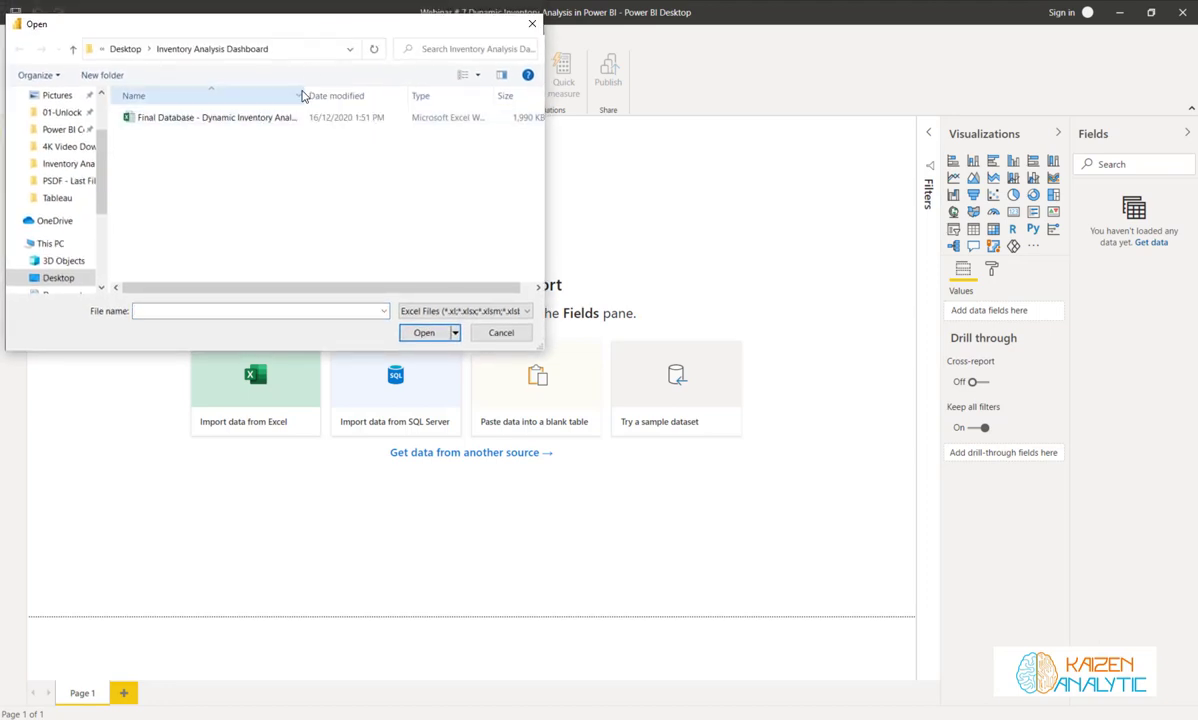
click(303, 97)
drag(305, 96, 387, 87)
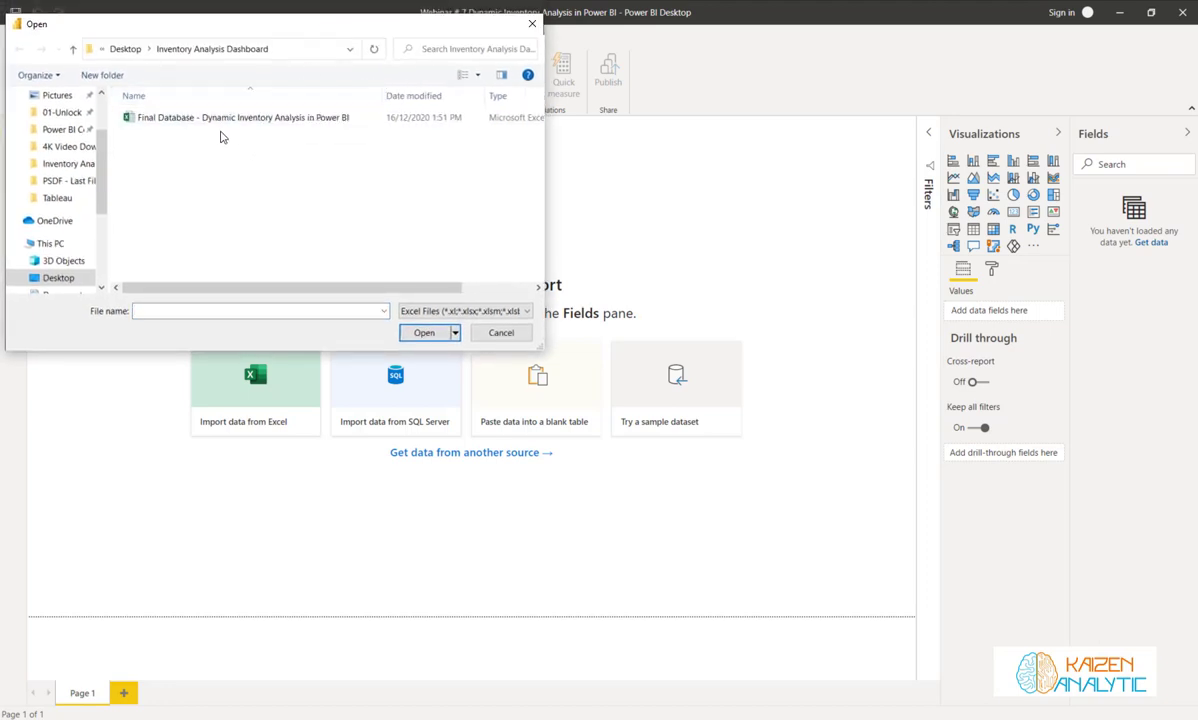
click(204, 124)
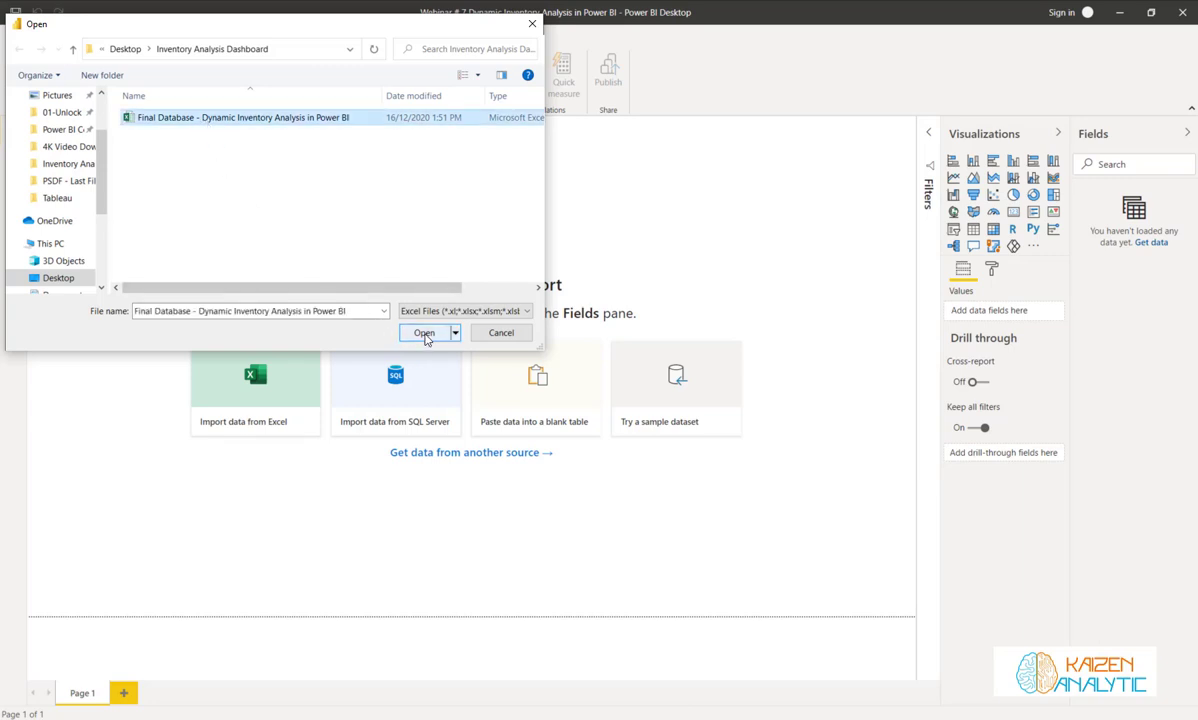
click(424, 333)
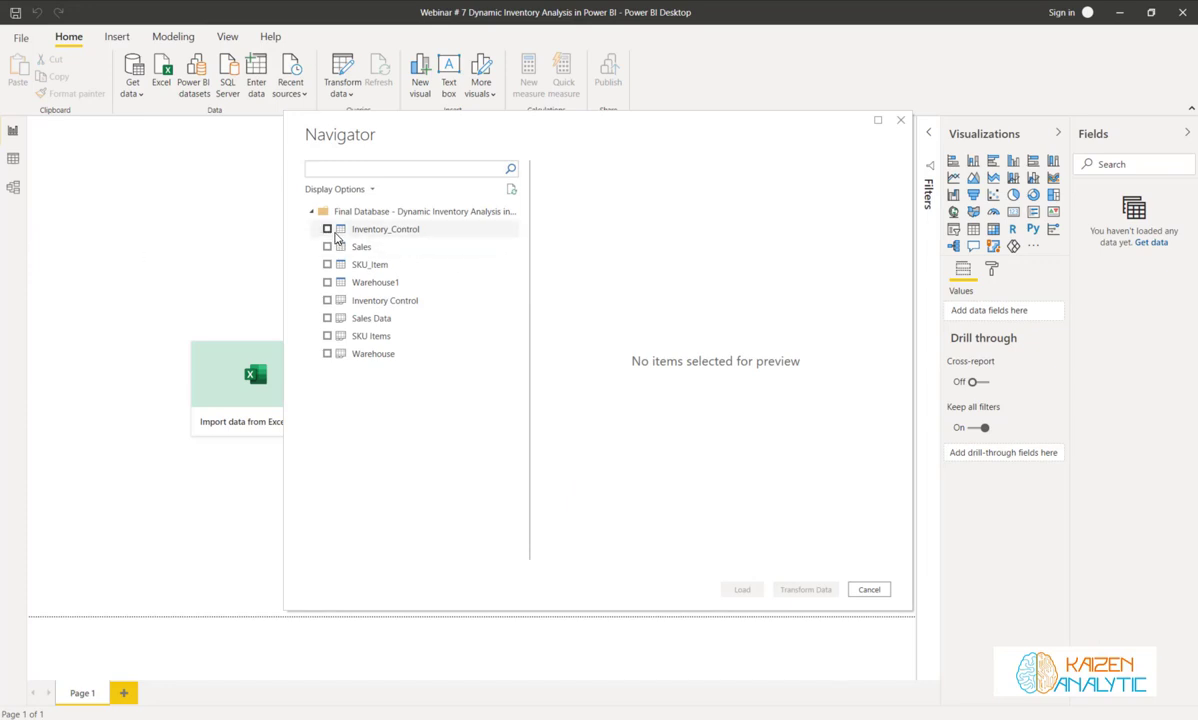
Step: Select the tables Inventory_Control, Sales, SKU_Item and Warehouse1 for import and open them in Power Query Editor
click(328, 230)
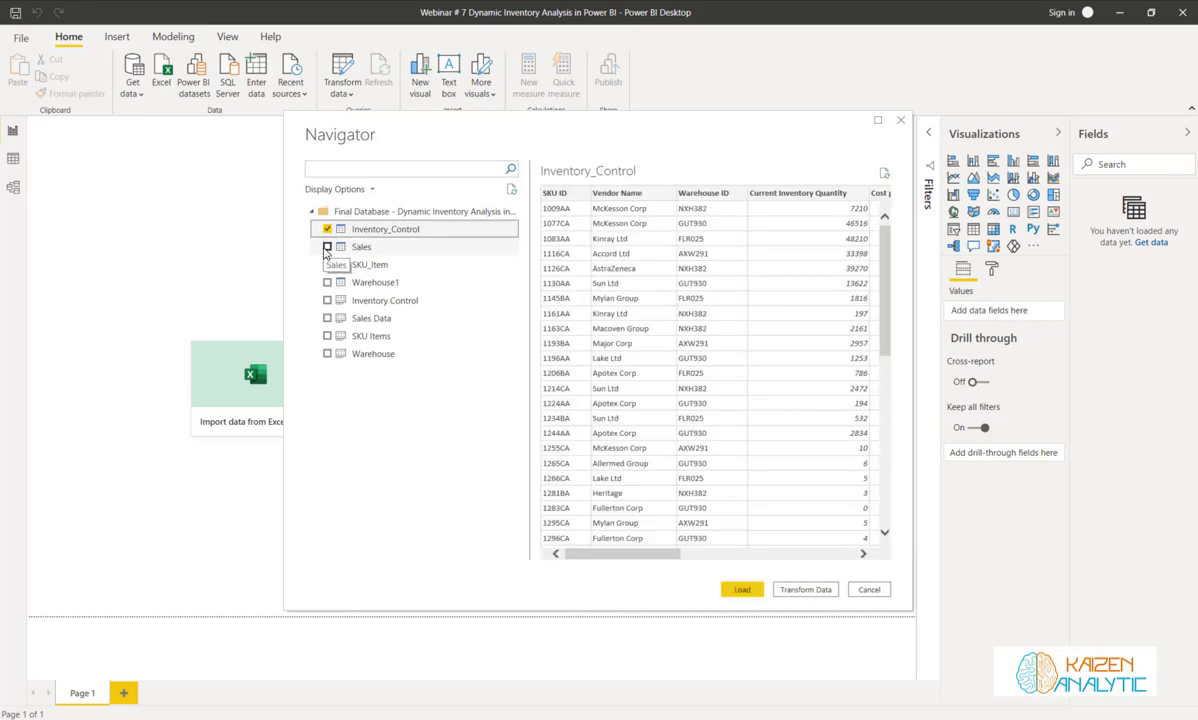
click(327, 246)
click(327, 264)
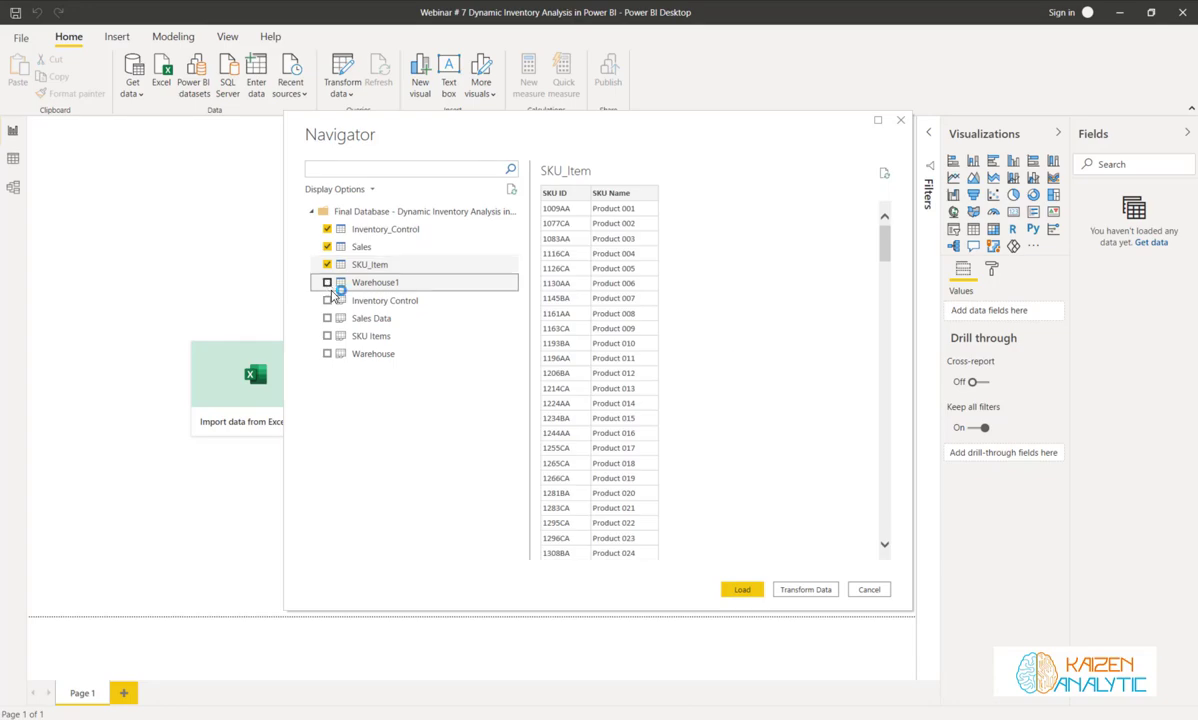
click(327, 282)
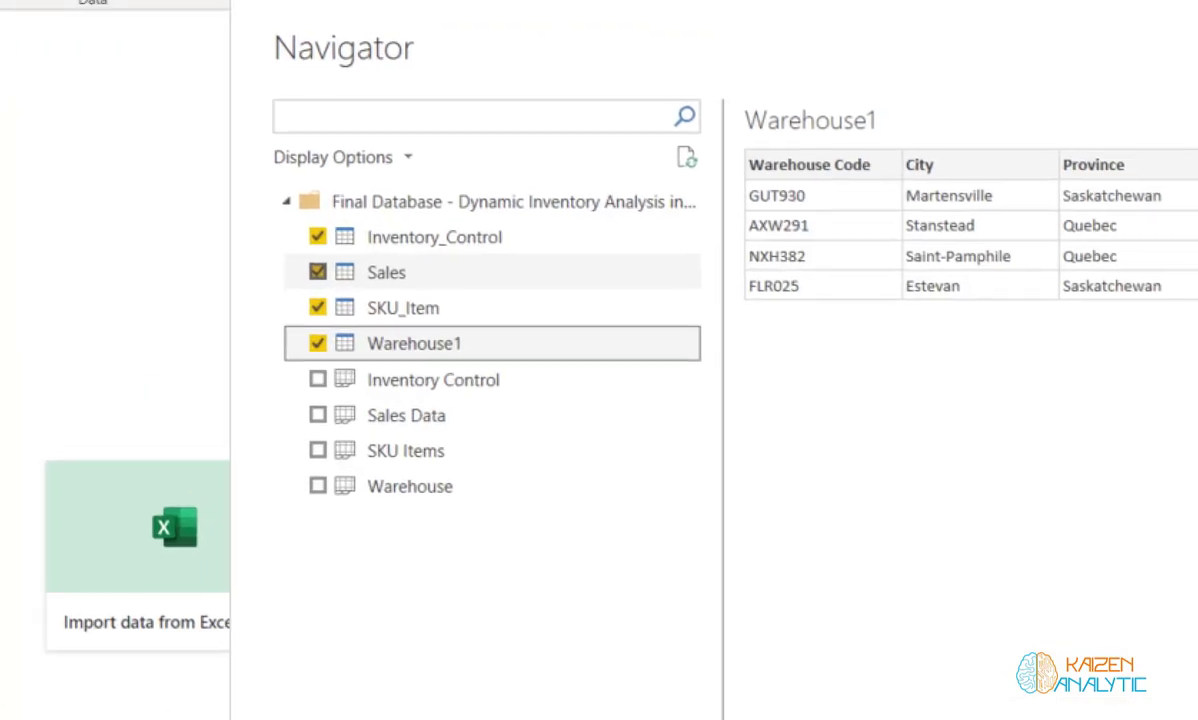
mouse_move(297, 203)
mouse_down()
mouse_move(561, 380)
mouse_move(622, 379)
mouse_up()
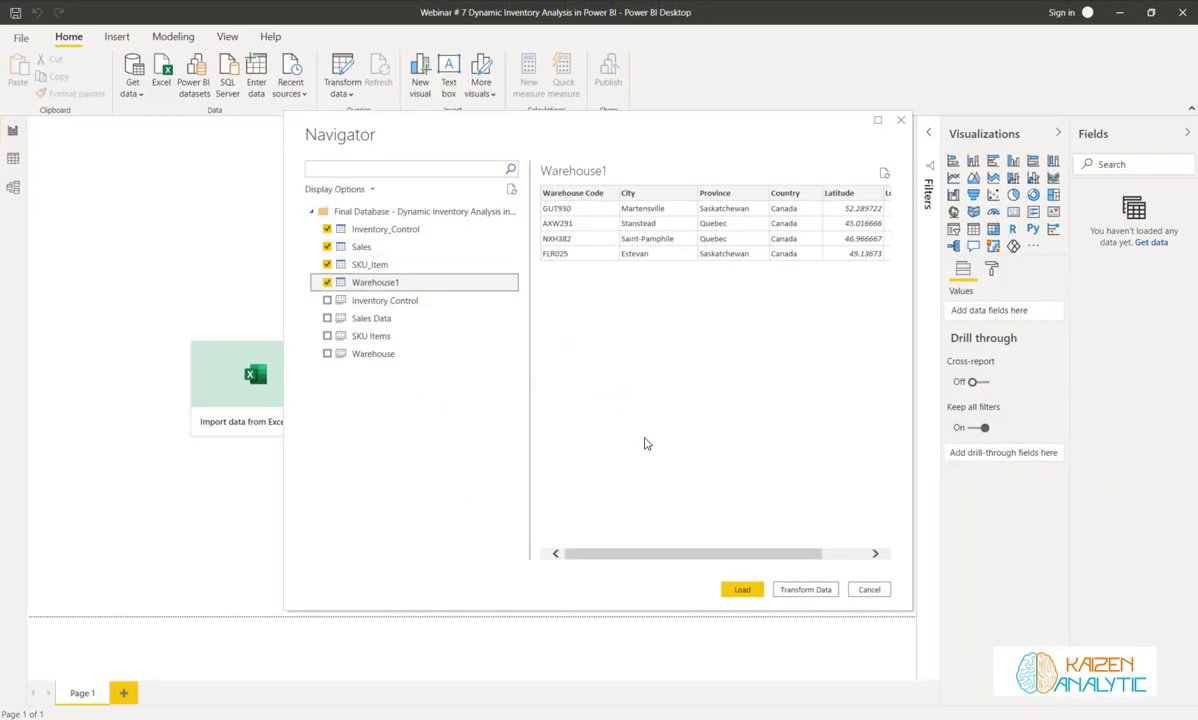
click(801, 591)
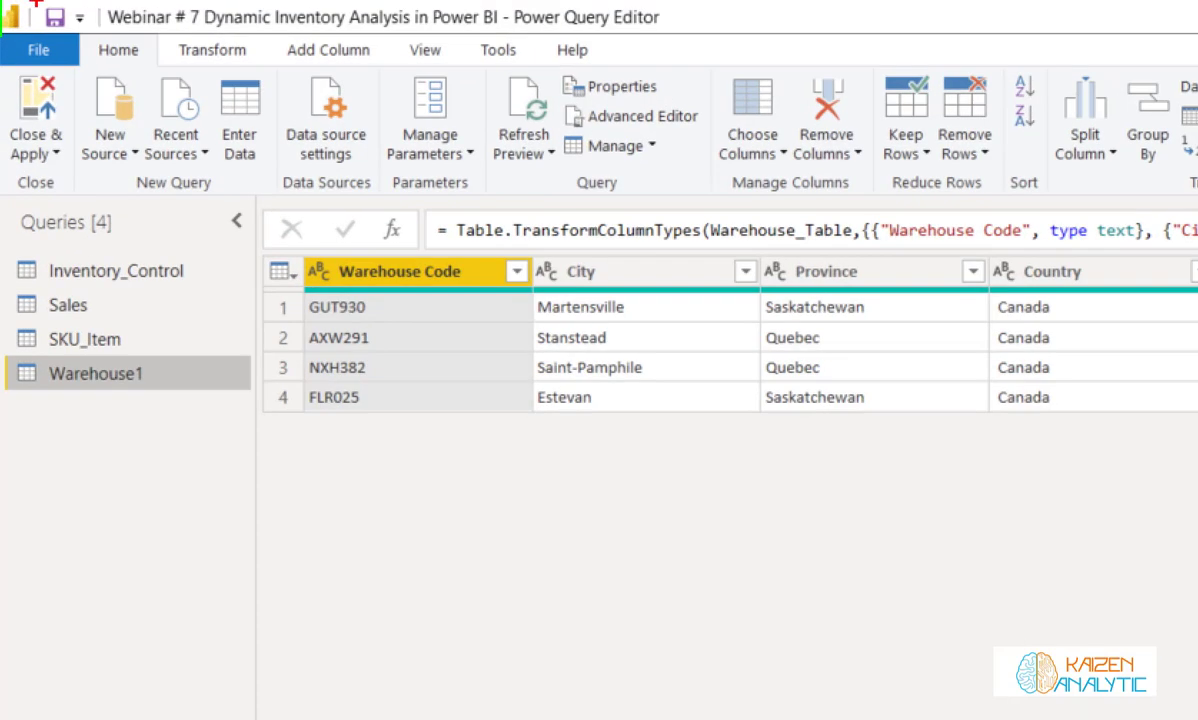
mouse_move(33, 2)
mouse_down()
mouse_move(160, 42)
mouse_move(795, 72)
mouse_move(822, 57)
mouse_up()
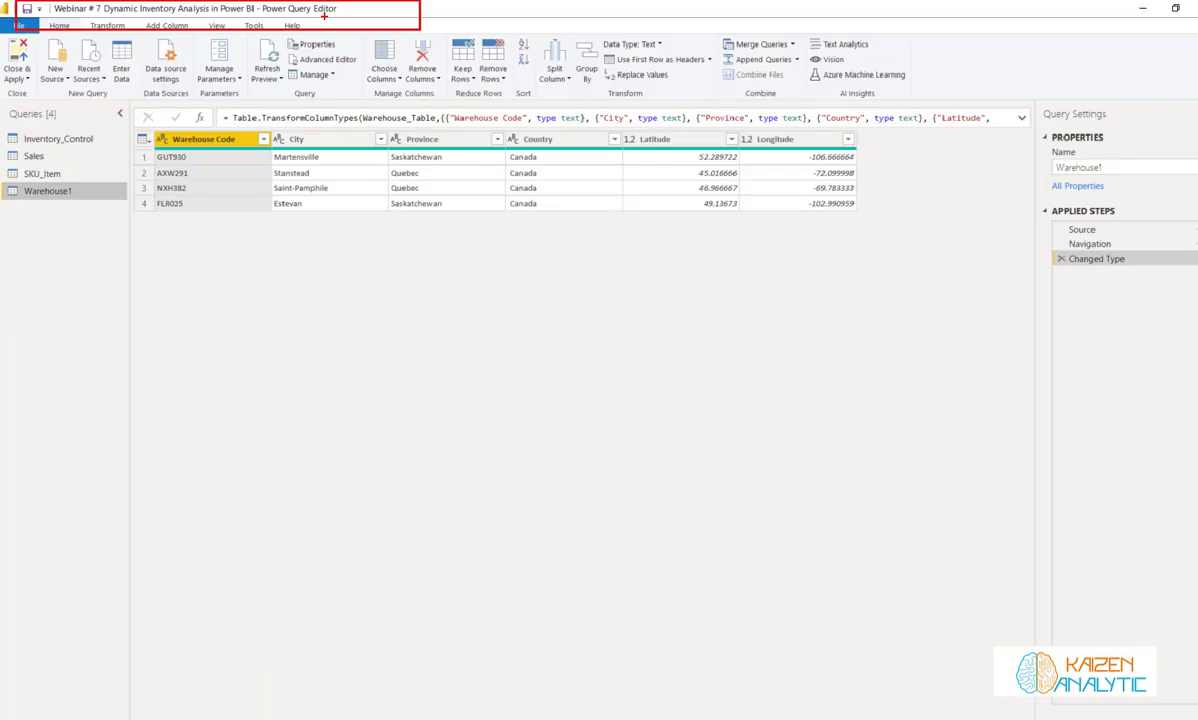
key(Escape)
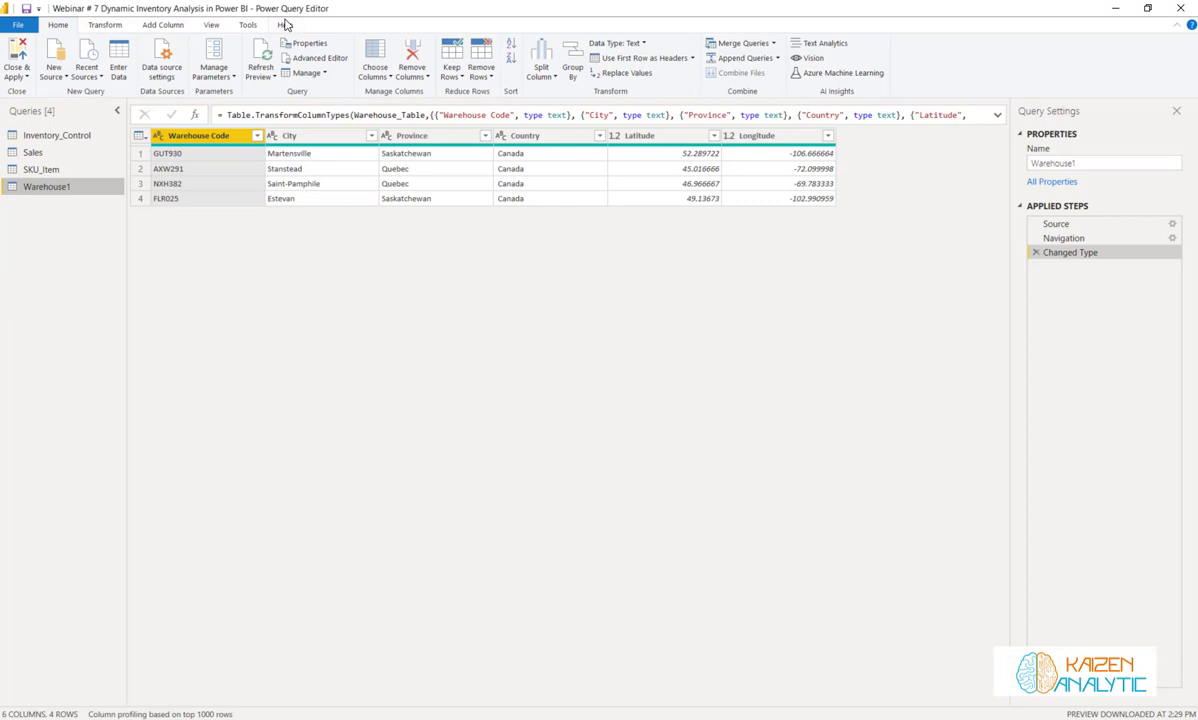
Step: Rename the queries Inventory_Control, SKU_Item and Warehouse1 as Inventory Control, SKU Item and Warehouse
click(45, 137)
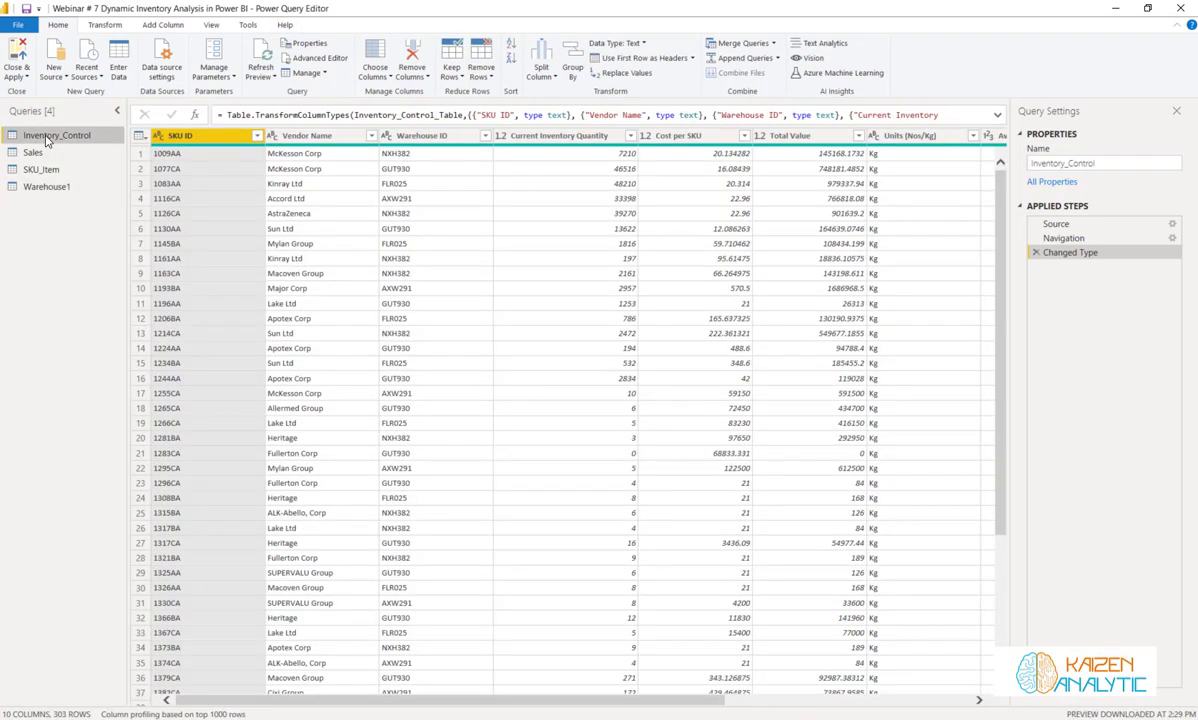
double_click(45, 137)
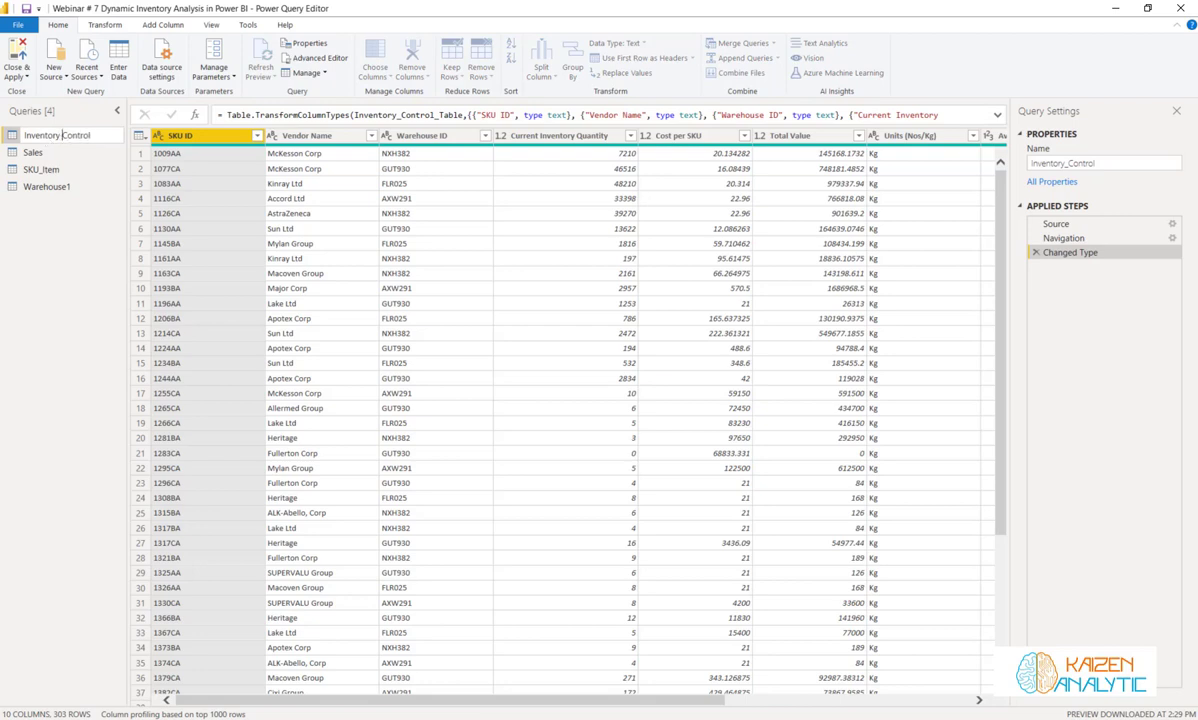
key(Return)
click(58, 170)
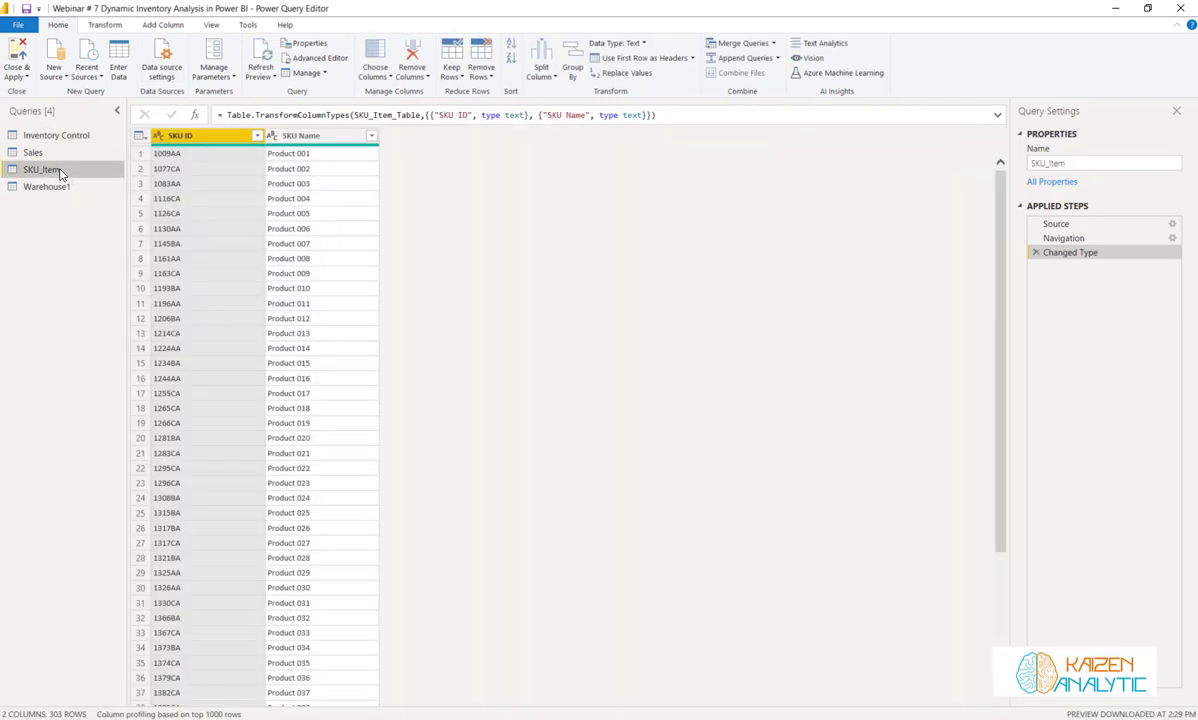
double_click(59, 171)
click(61, 170)
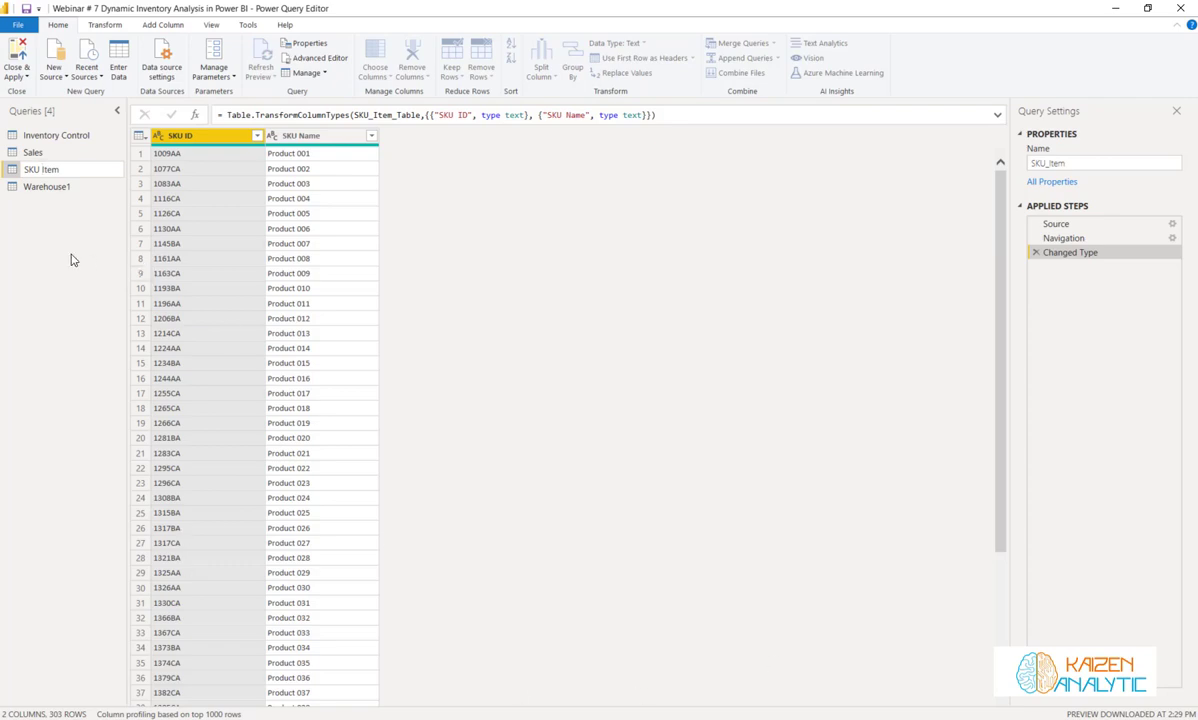
click(50, 186)
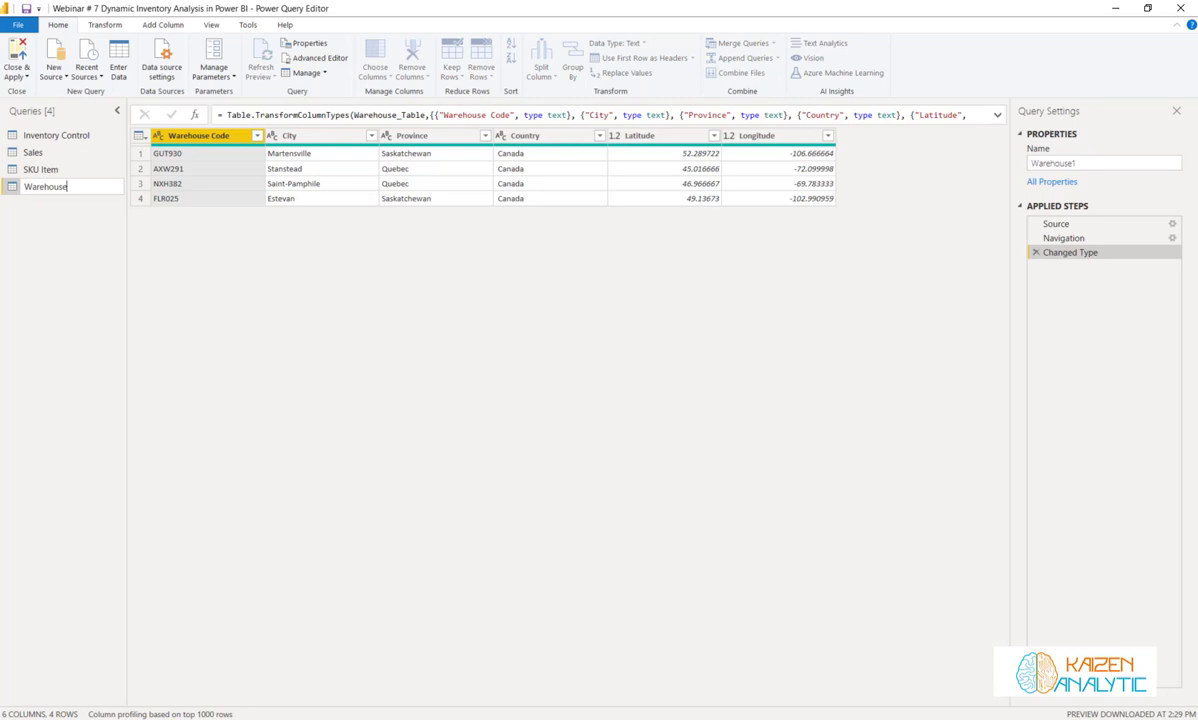
key(Return)
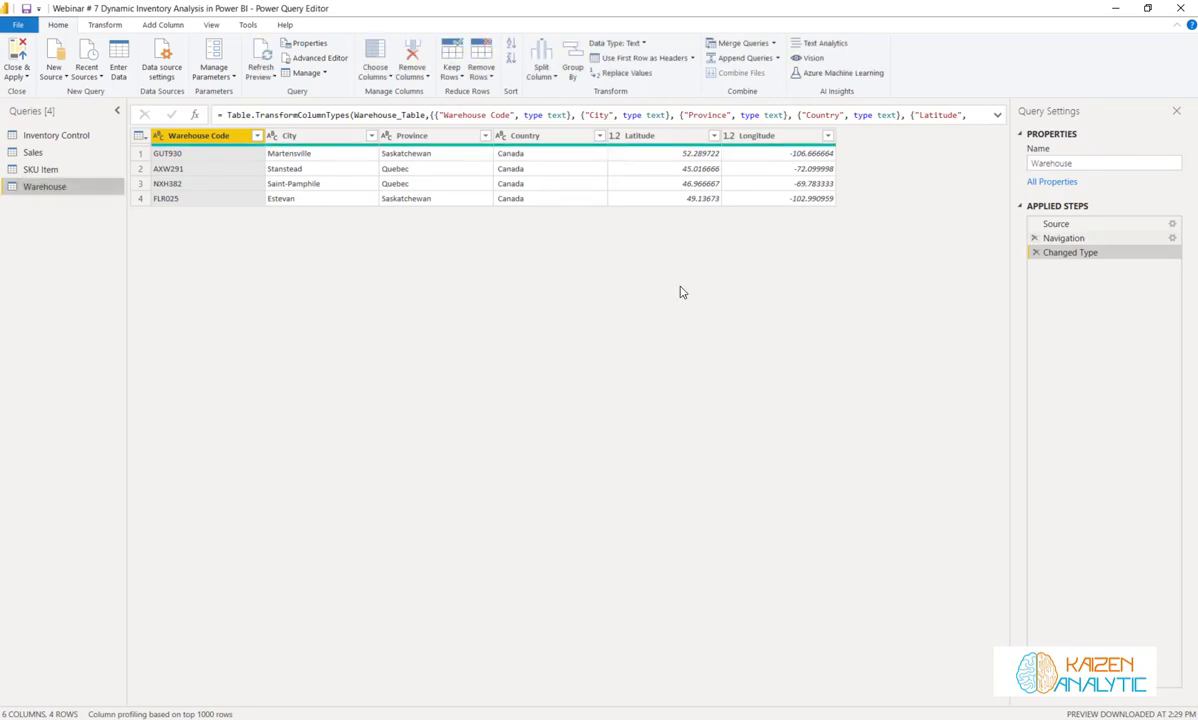
Step: Check the Inventory Control columns' data types and change the Sales query's Revenue column to Decimal Number, replacing the current conversion
click(57, 136)
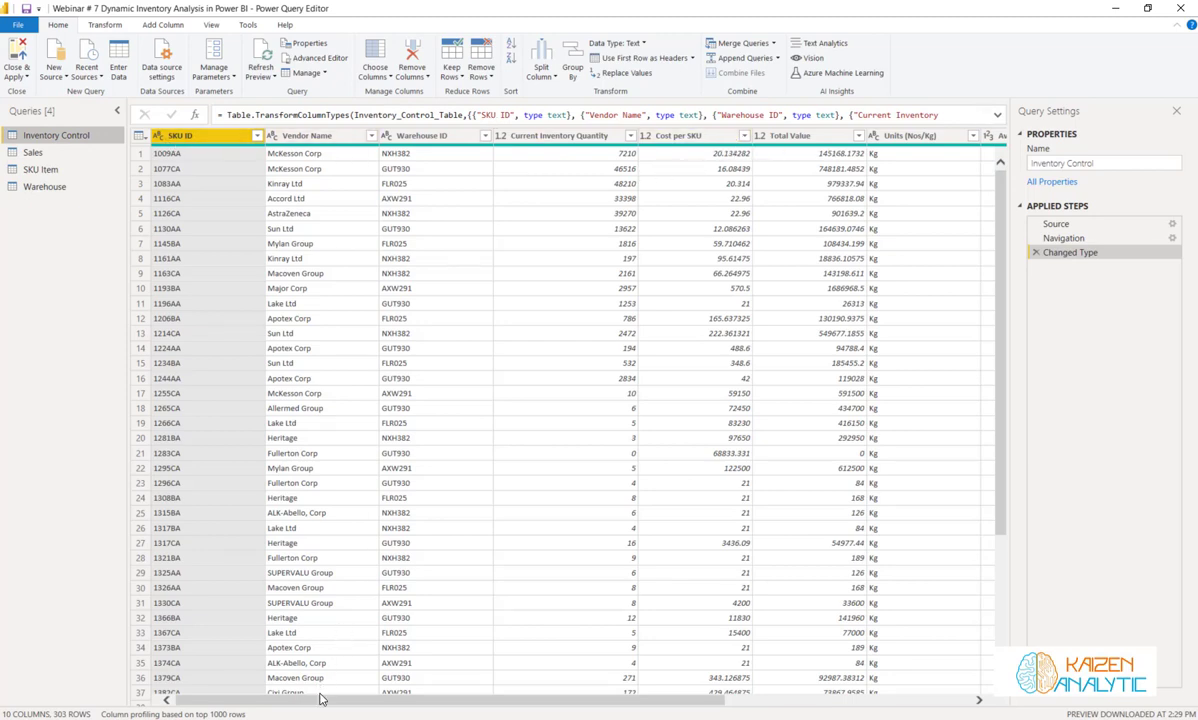
drag(322, 703, 394, 702)
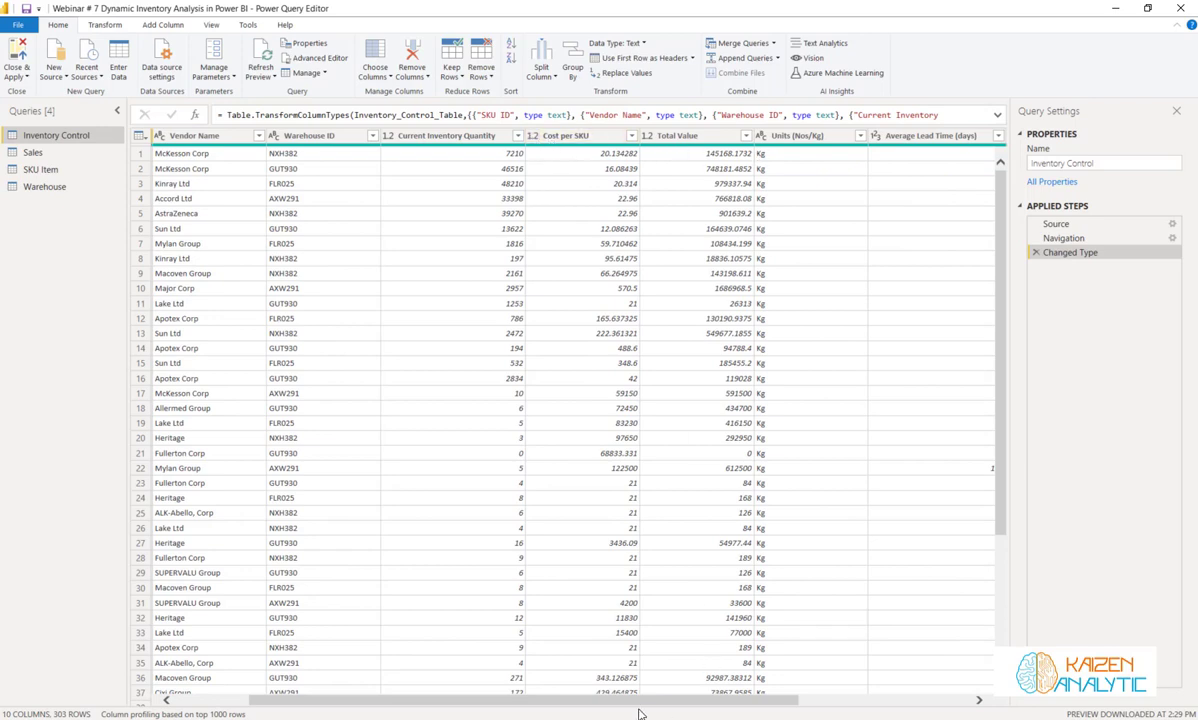
drag(642, 703, 827, 689)
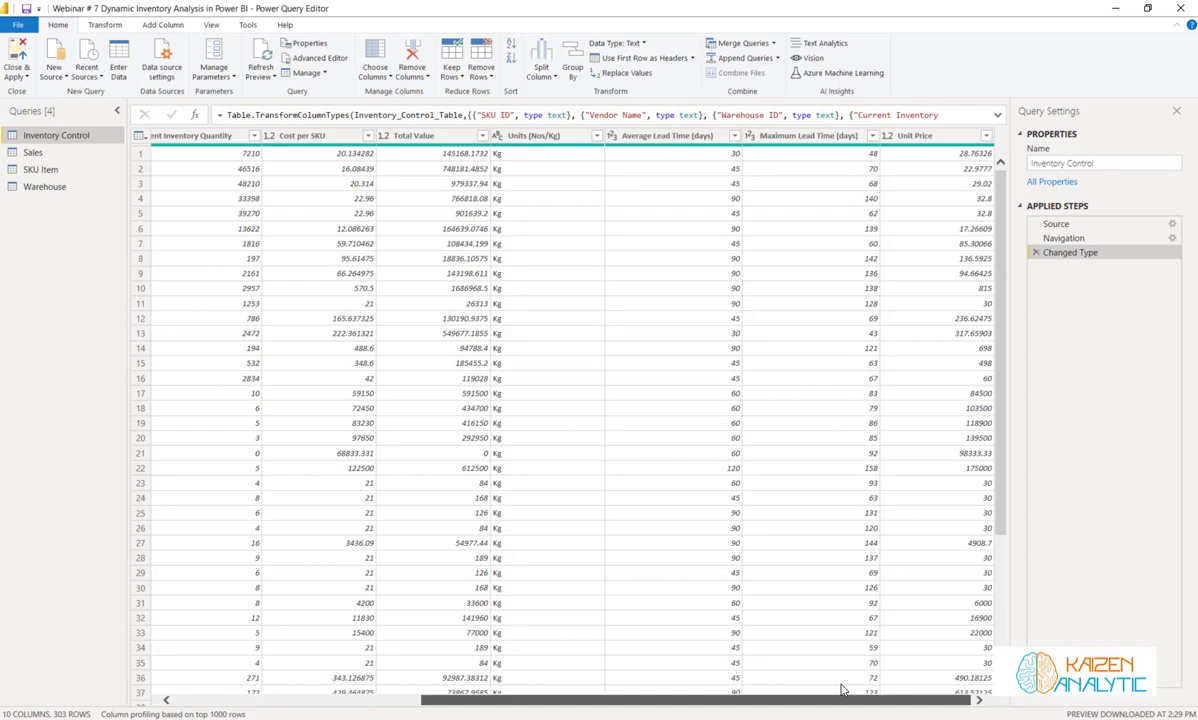
drag(835, 689, 370, 626)
click(32, 152)
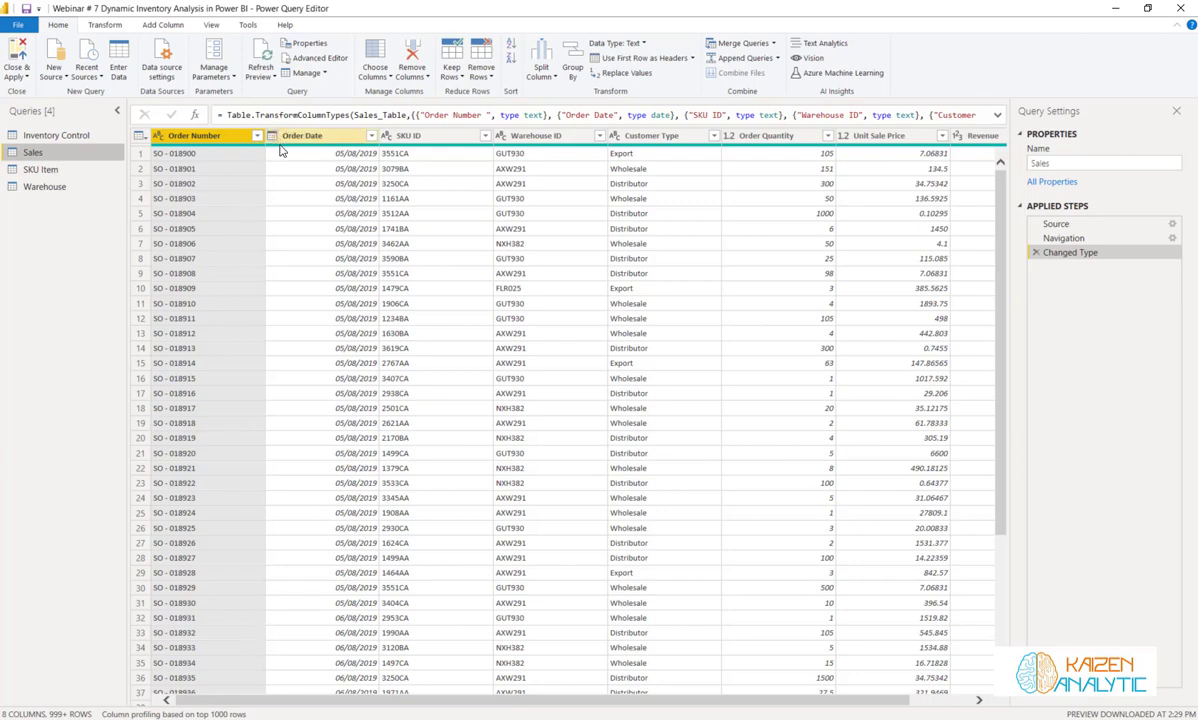
drag(398, 702, 553, 706)
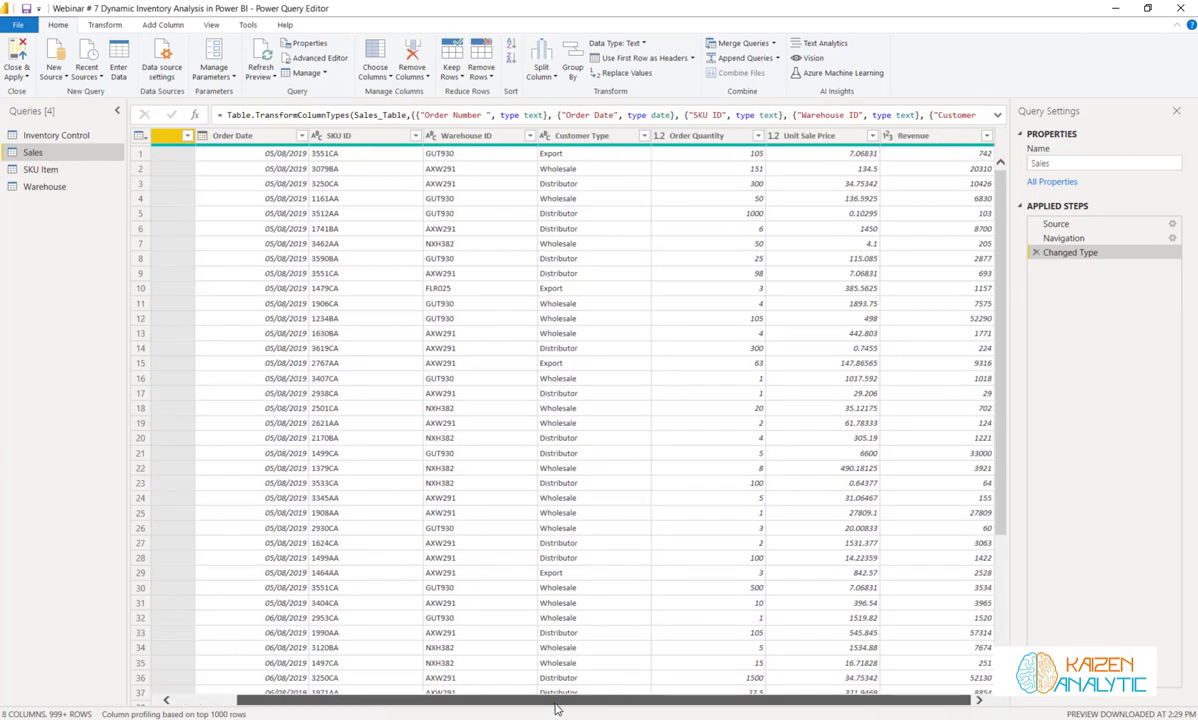
click(886, 136)
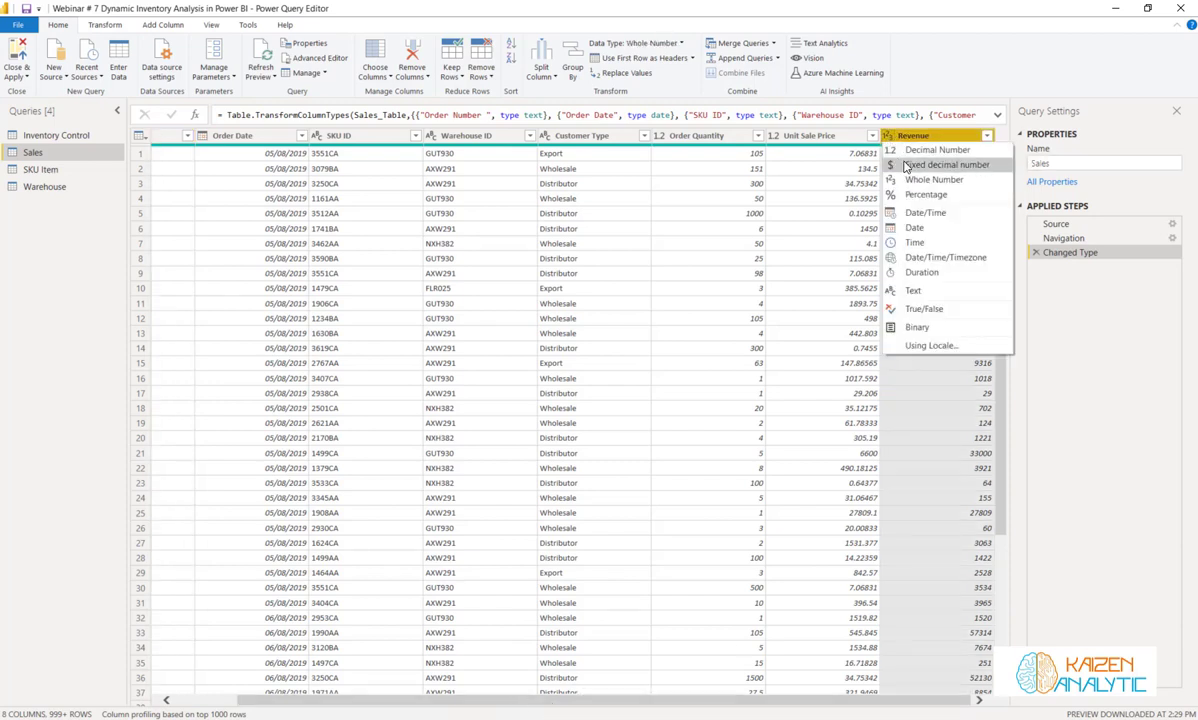
click(915, 104)
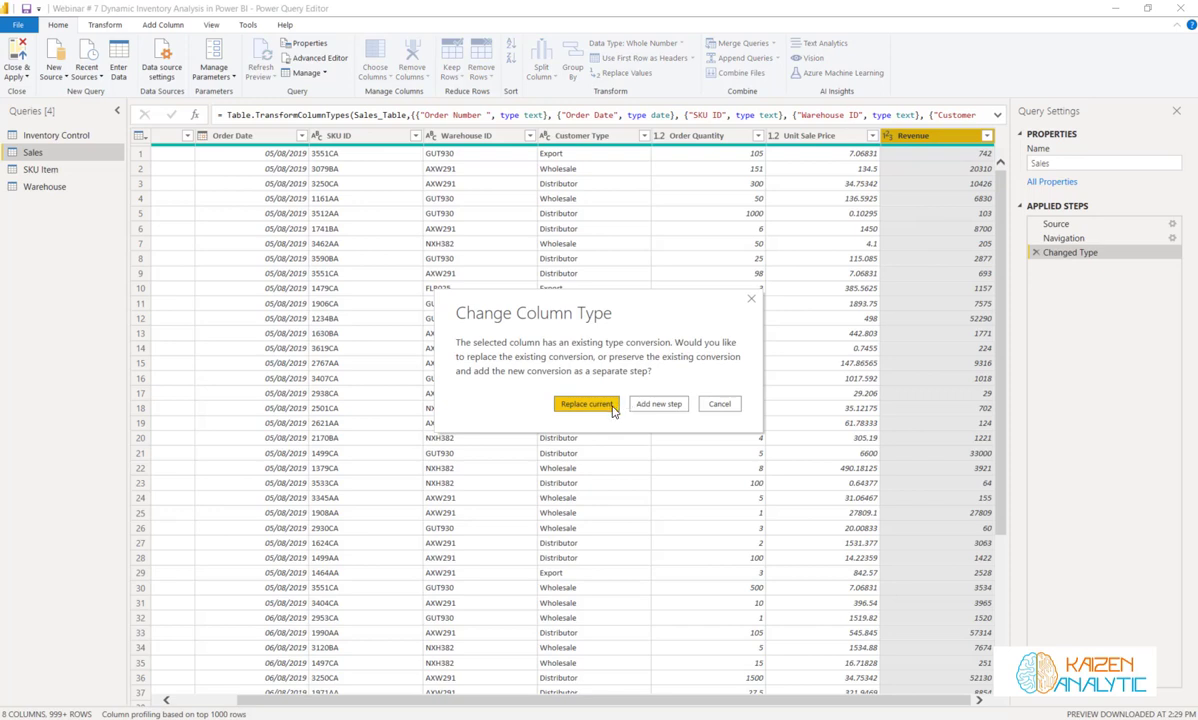
click(587, 404)
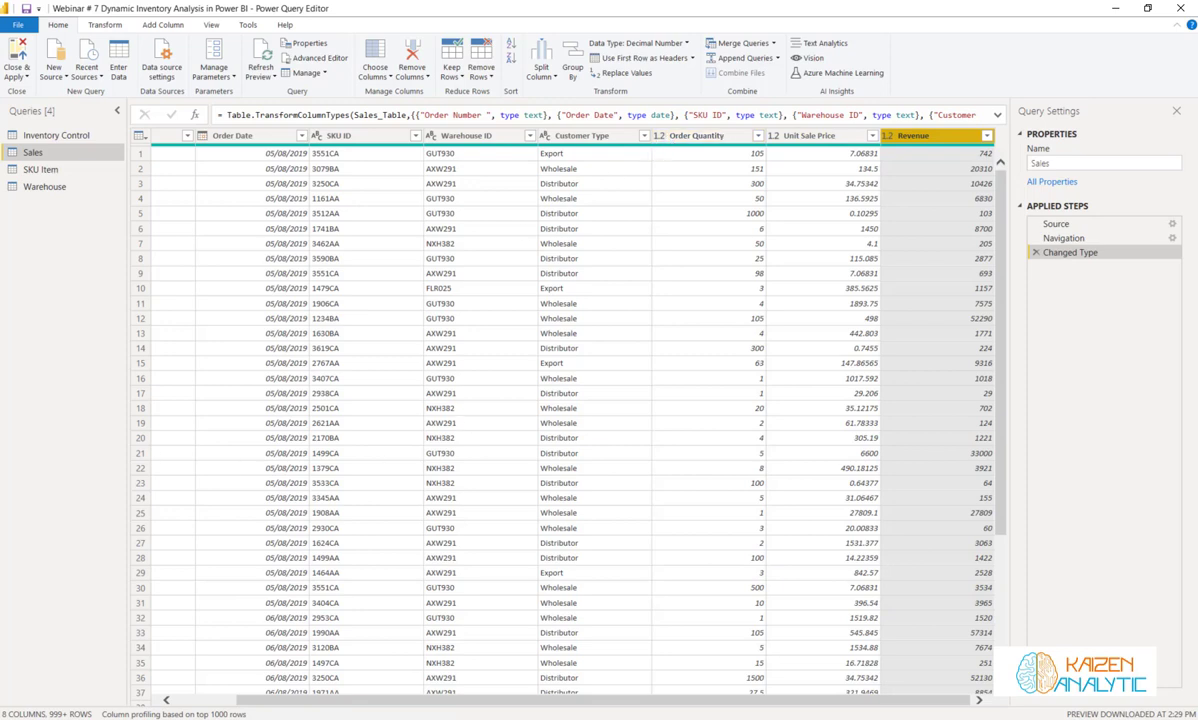
Step: Check the columns of the SKU Item and Warehouse queries and close and apply all query changes to the report
click(40, 170)
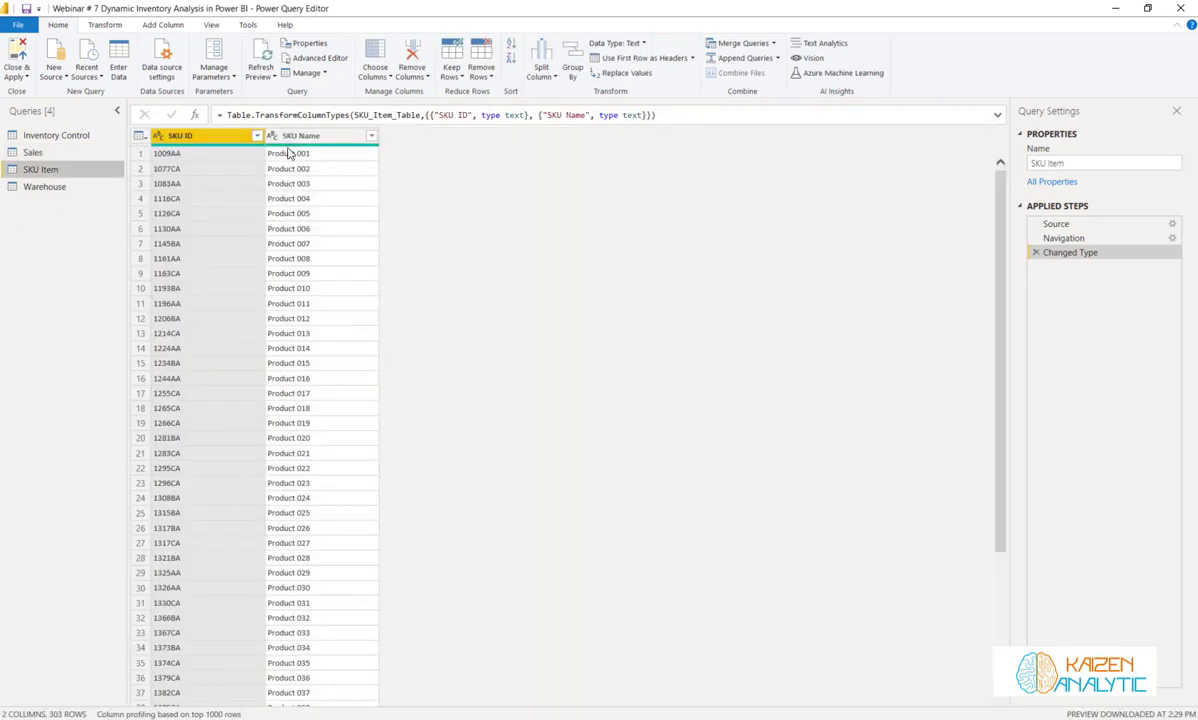
click(38, 187)
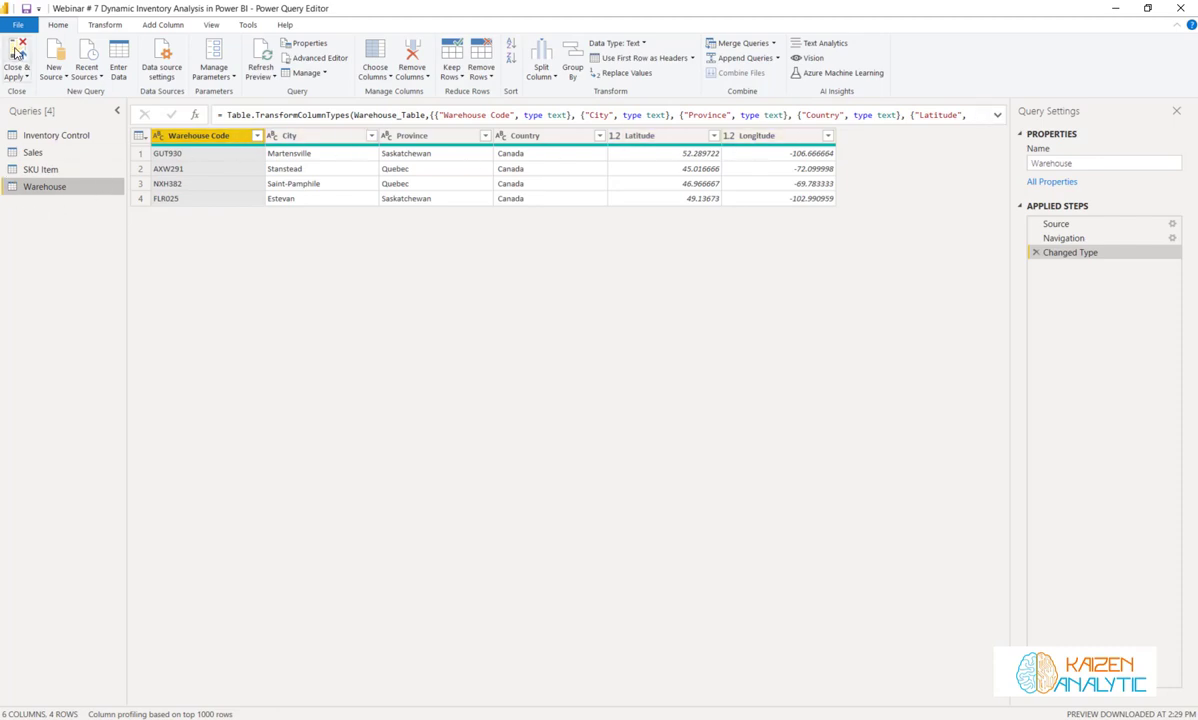
click(16, 52)
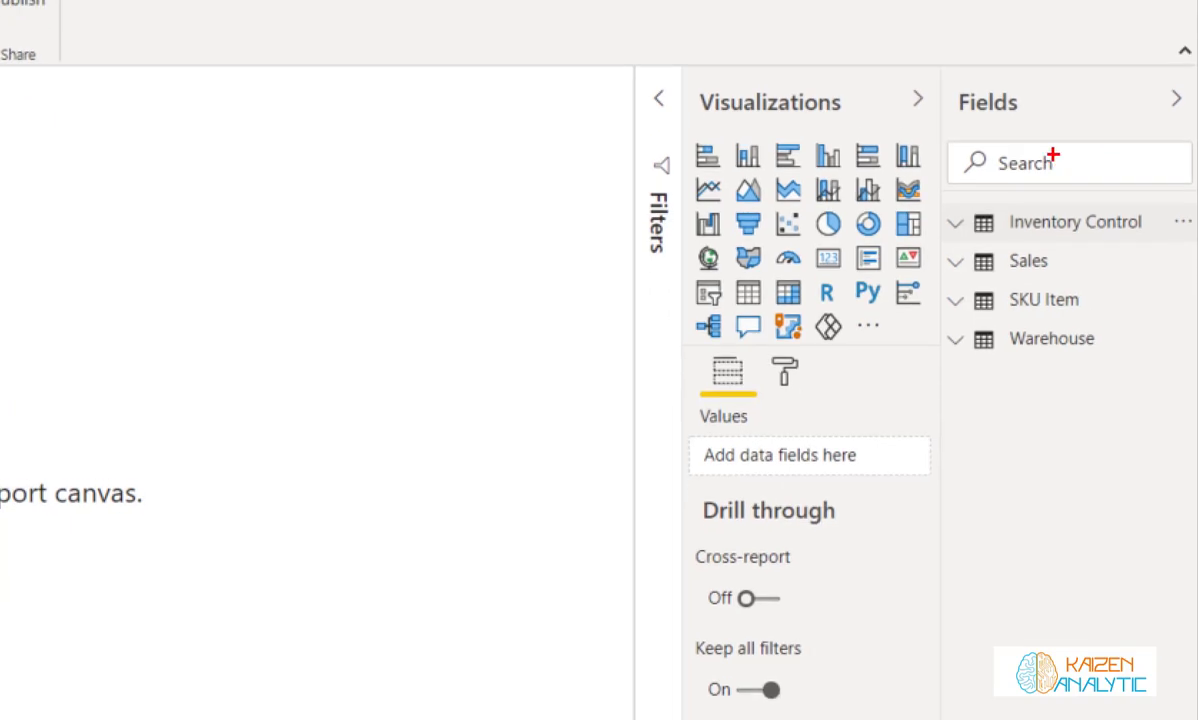
drag(940, 174, 1196, 430)
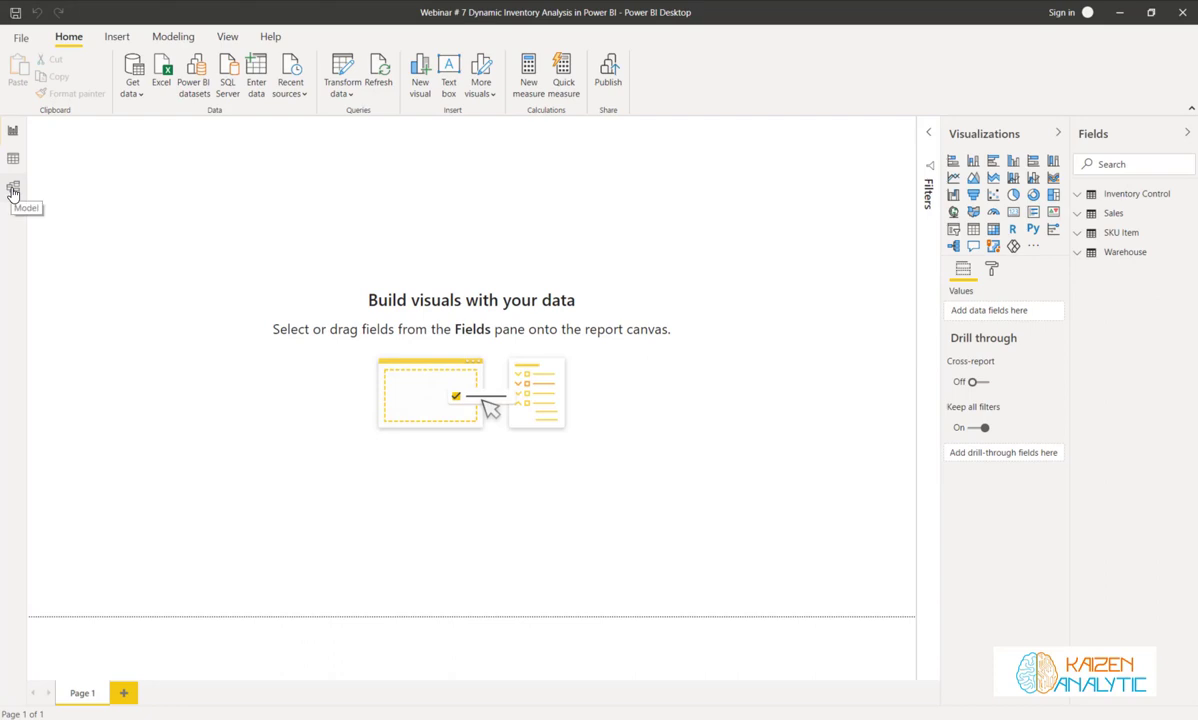
Step: Arrange the table cards in the model diagram with Warehouse and SKU Item above and Sales and Inventory Control below them
click(13, 190)
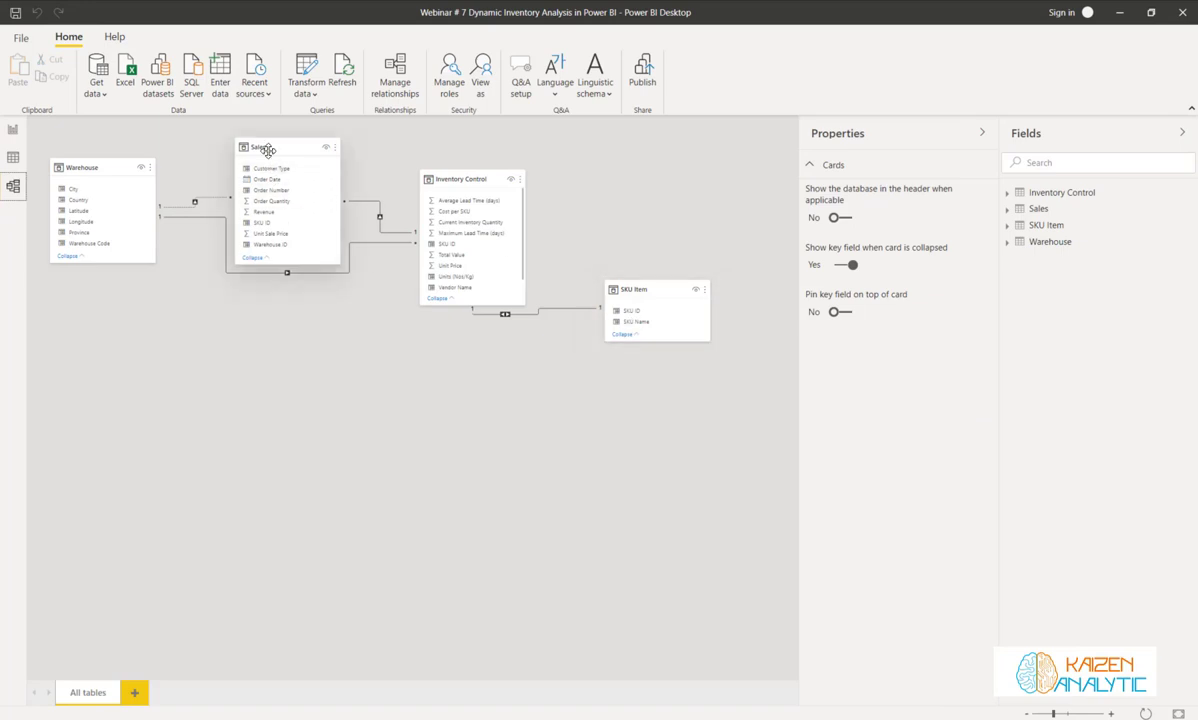
drag(262, 148, 206, 336)
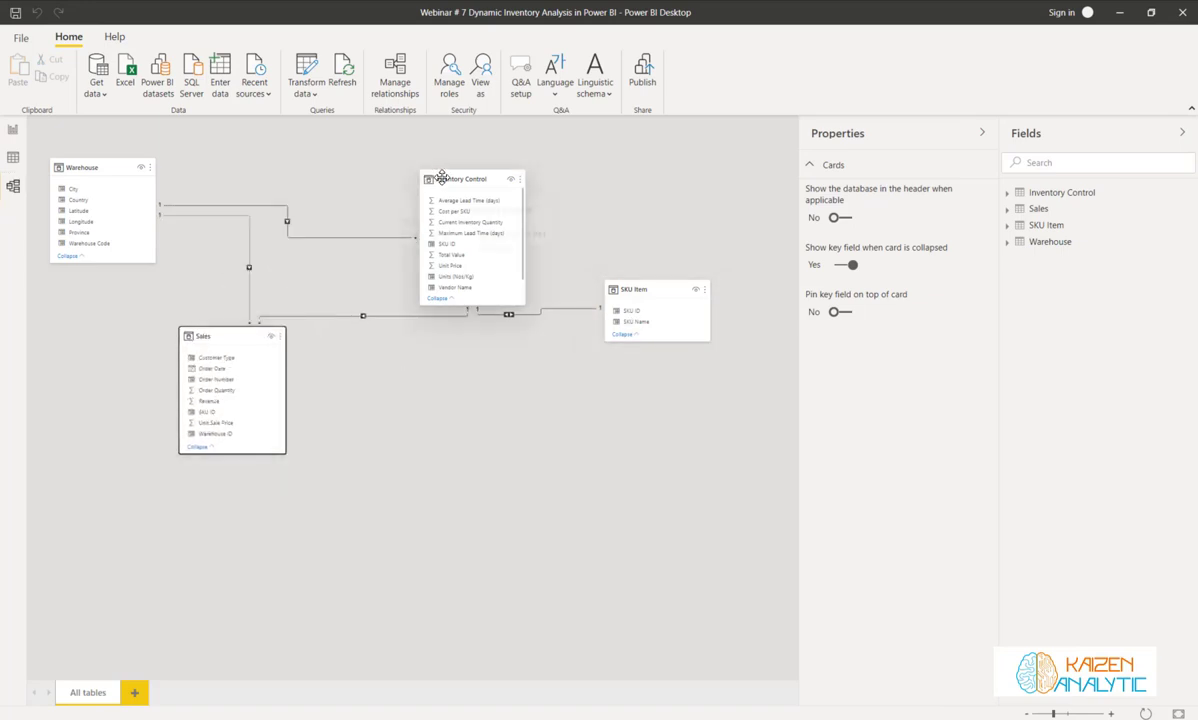
drag(441, 178, 368, 330)
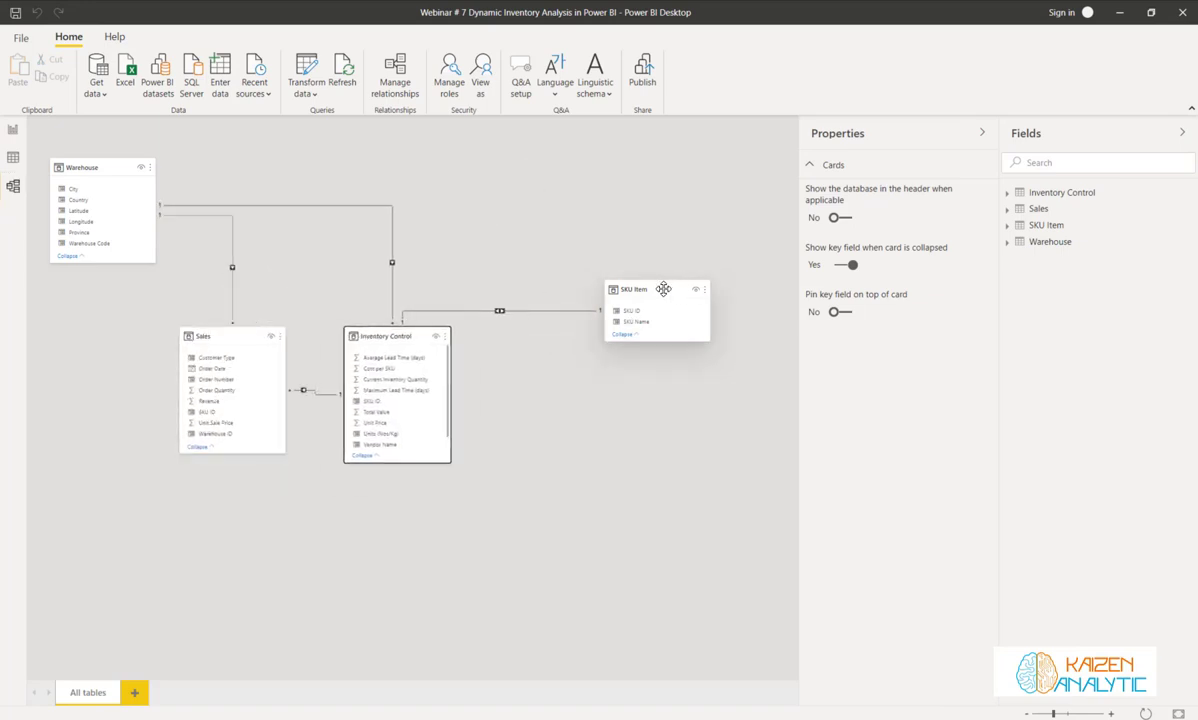
drag(663, 287, 479, 155)
drag(112, 163, 249, 156)
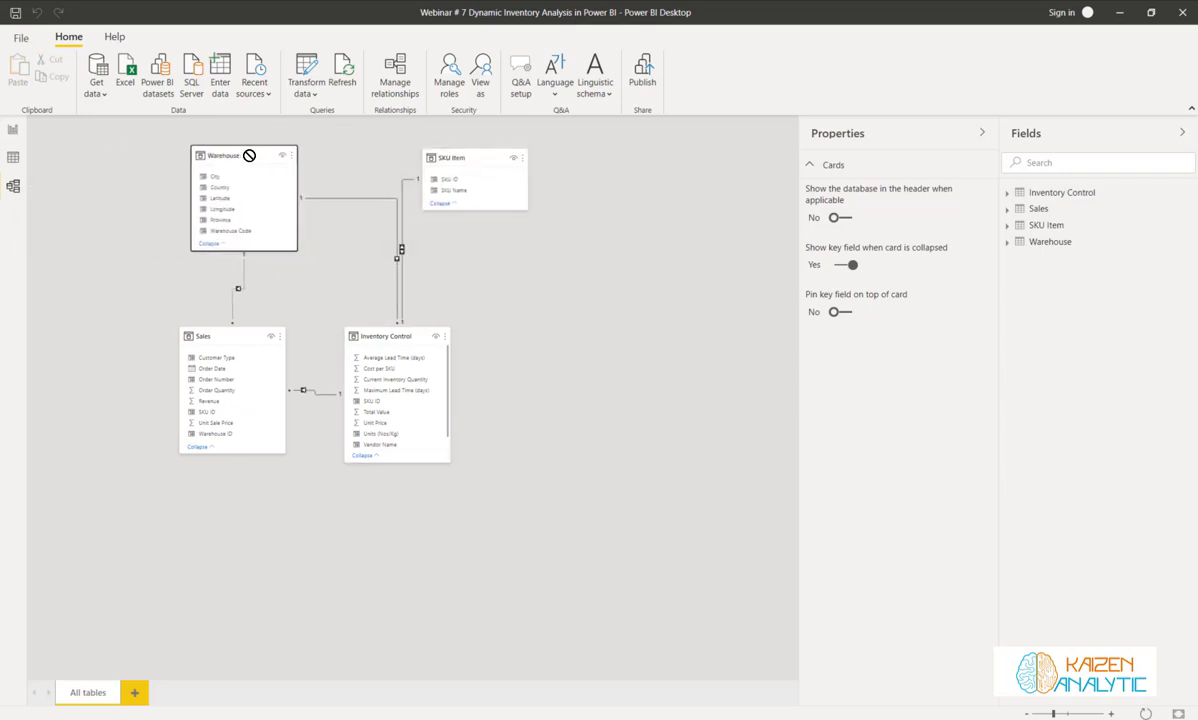
drag(462, 156, 432, 151)
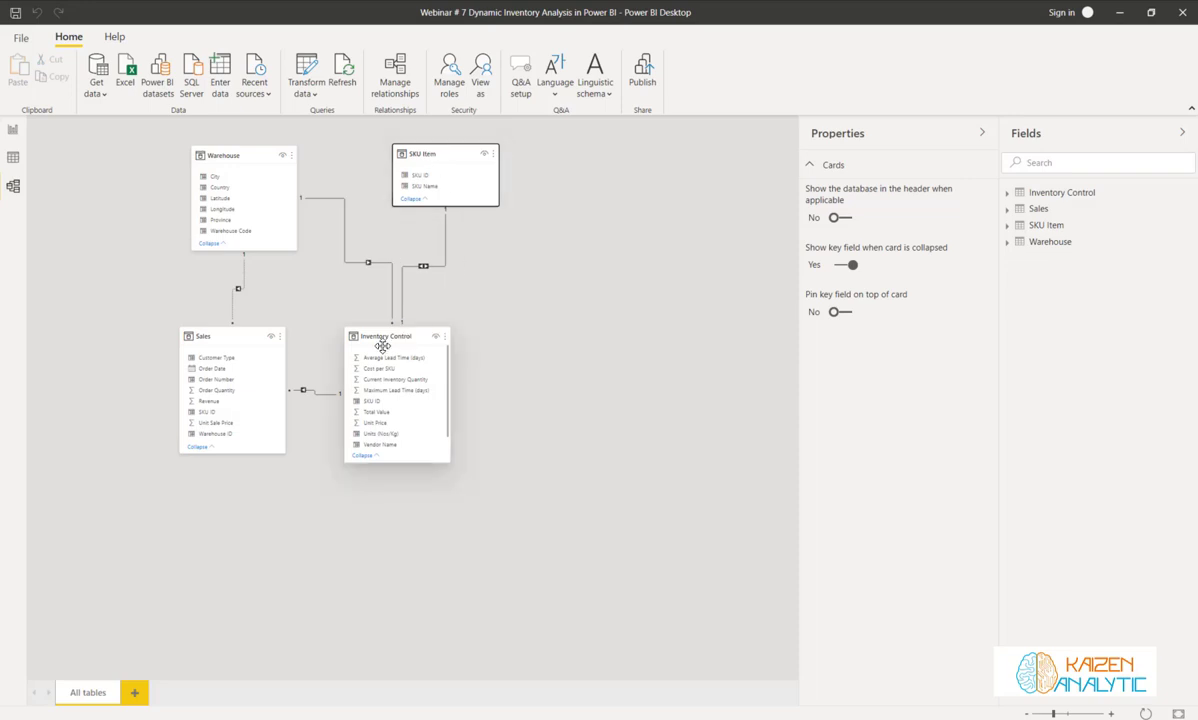
drag(382, 346, 431, 362)
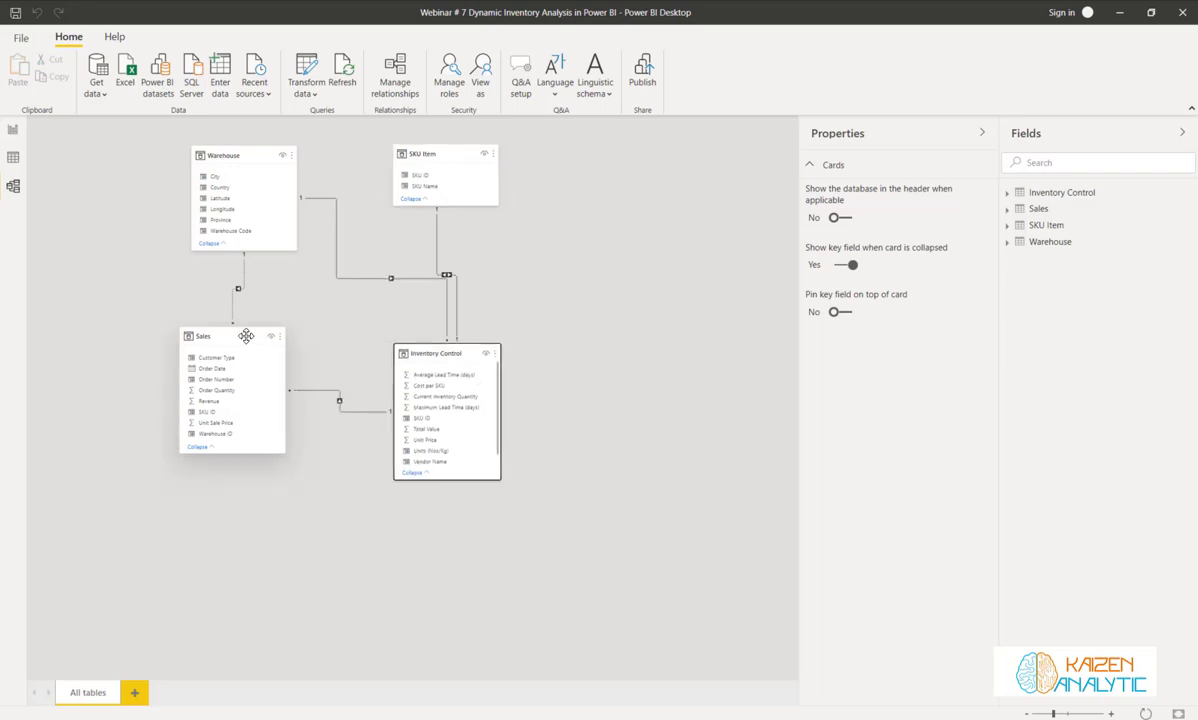
mouse_move(240, 335)
mouse_down()
mouse_move(241, 366)
mouse_move(241, 350)
mouse_up()
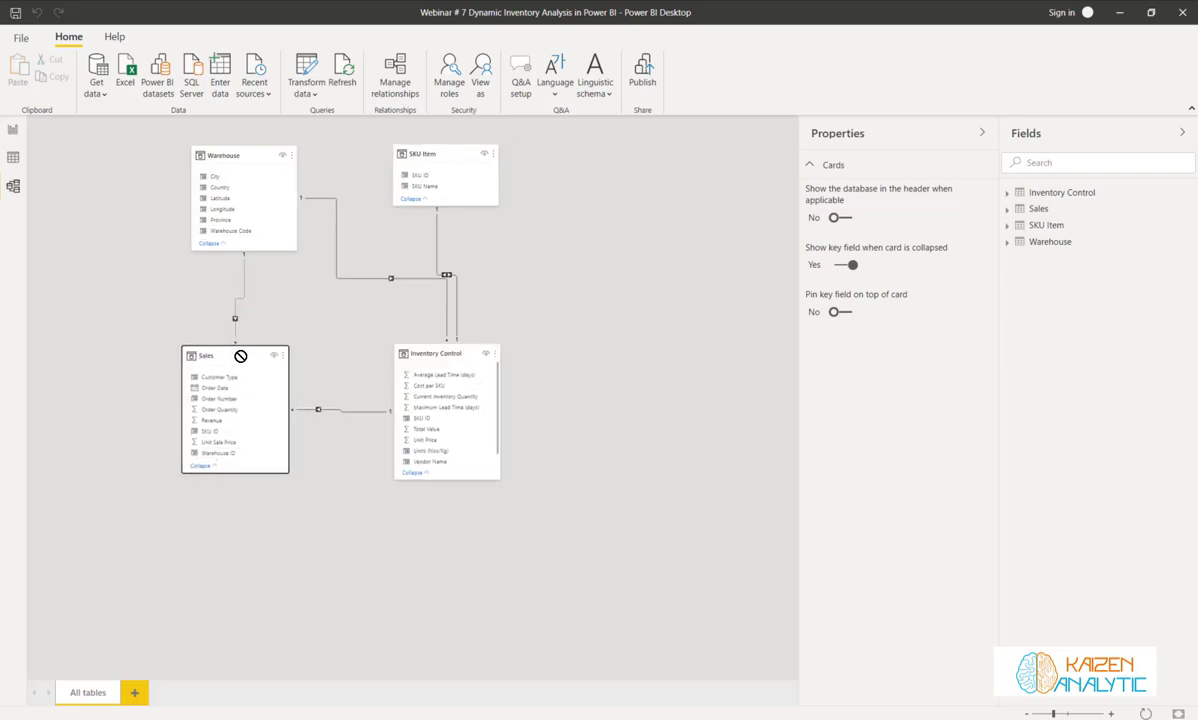
Step: Delete the relationship between Sales and Inventory Control and relate SKU Item's SKU ID to the SKU ID in Sales
right_click(340, 418)
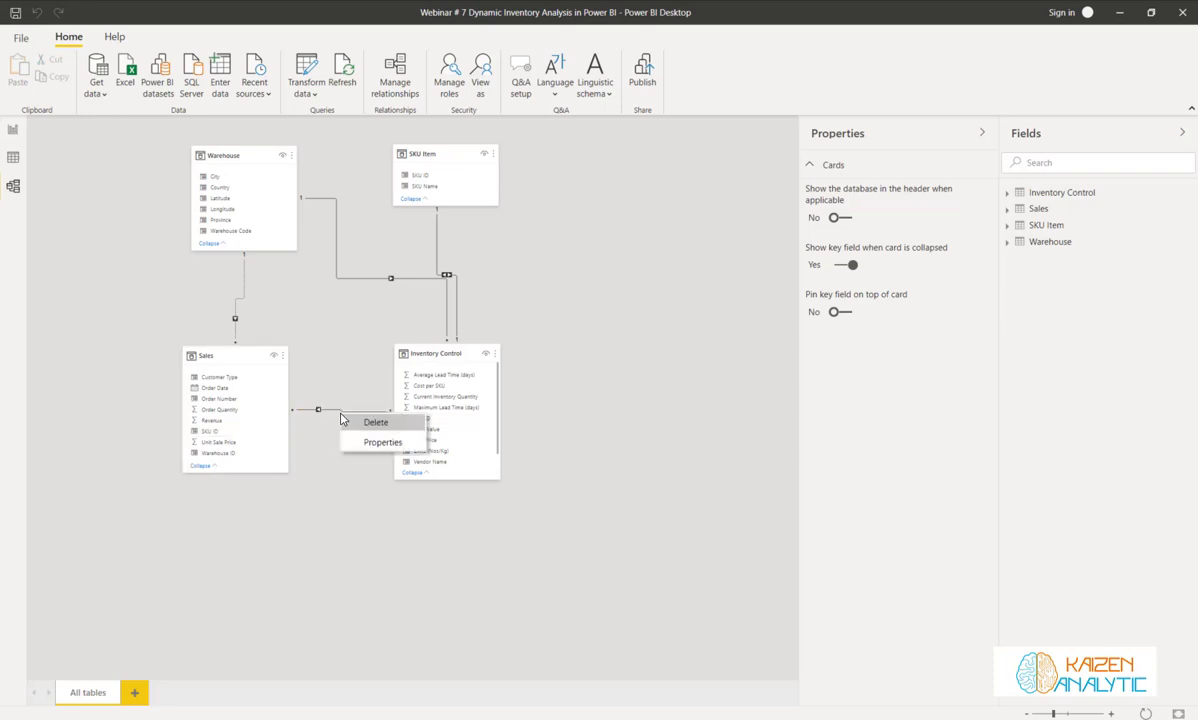
click(362, 434)
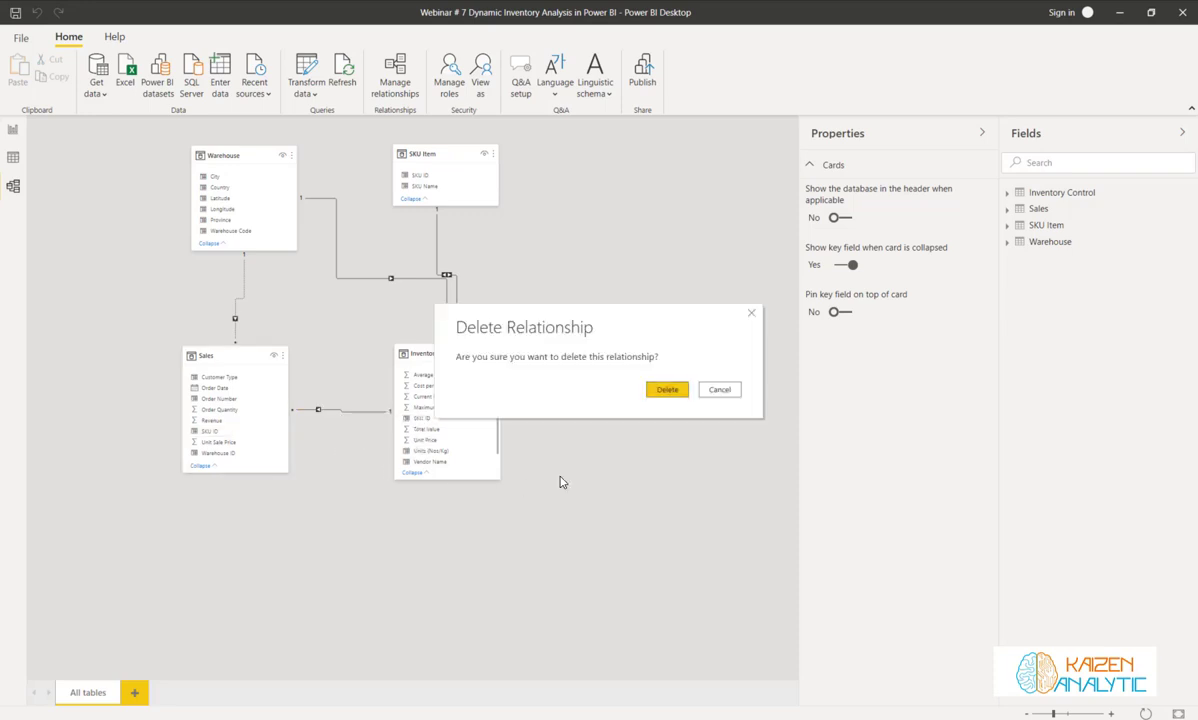
click(663, 390)
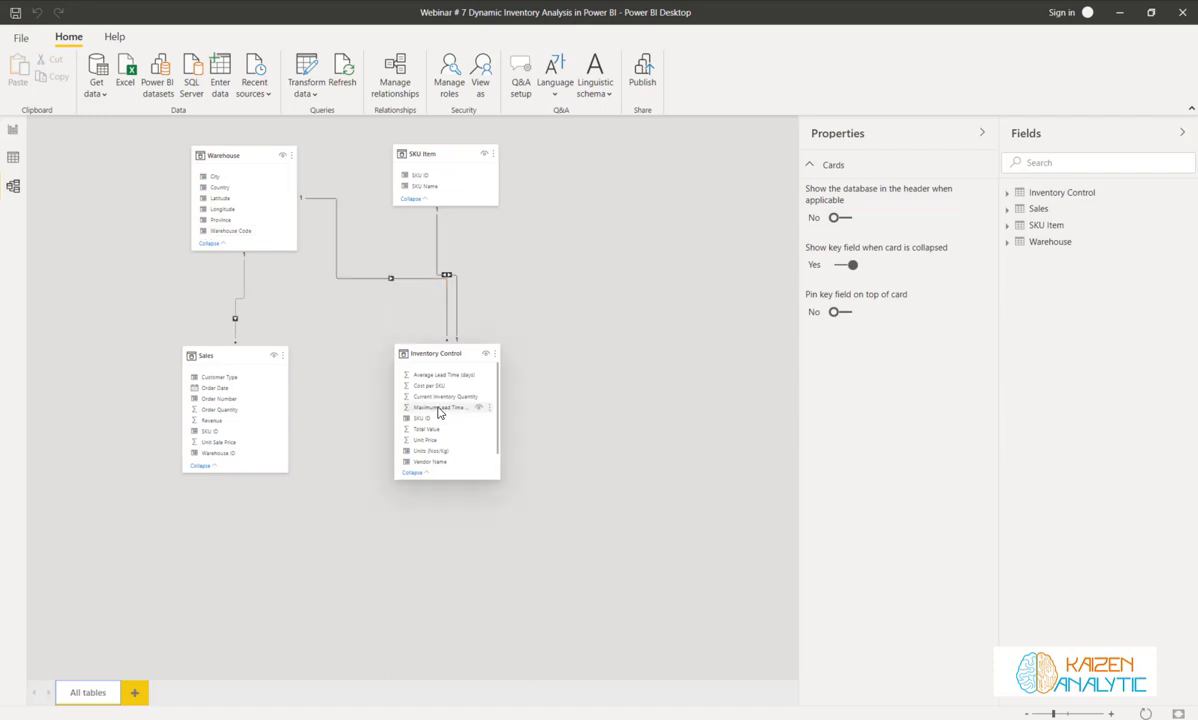
scroll(445, 410, down, 2)
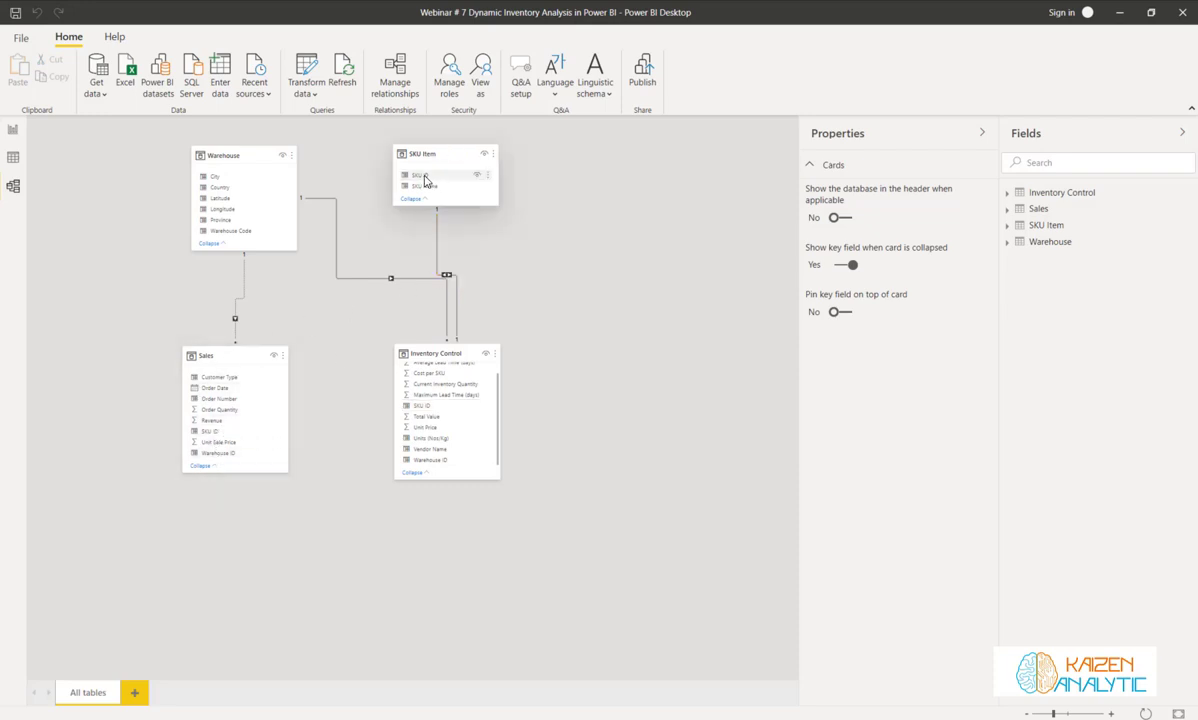
drag(424, 180, 211, 434)
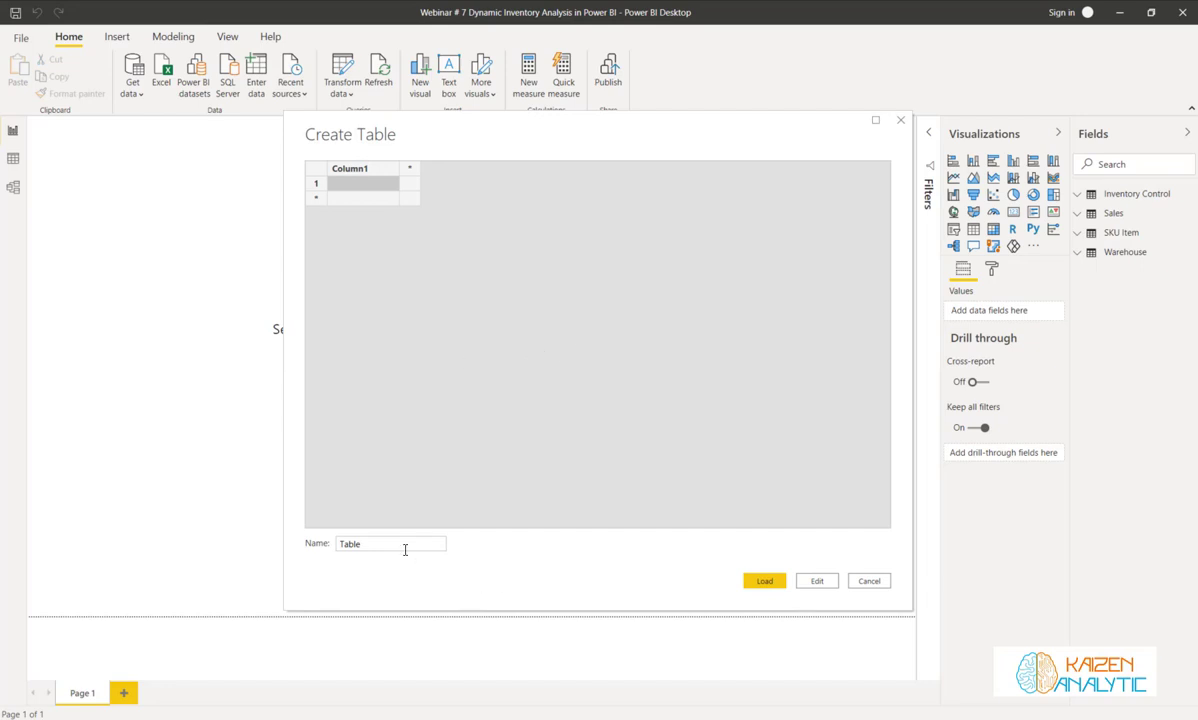
Step: Create an empty table named Key Calculations and load it into the report
drag(404, 548, 337, 548)
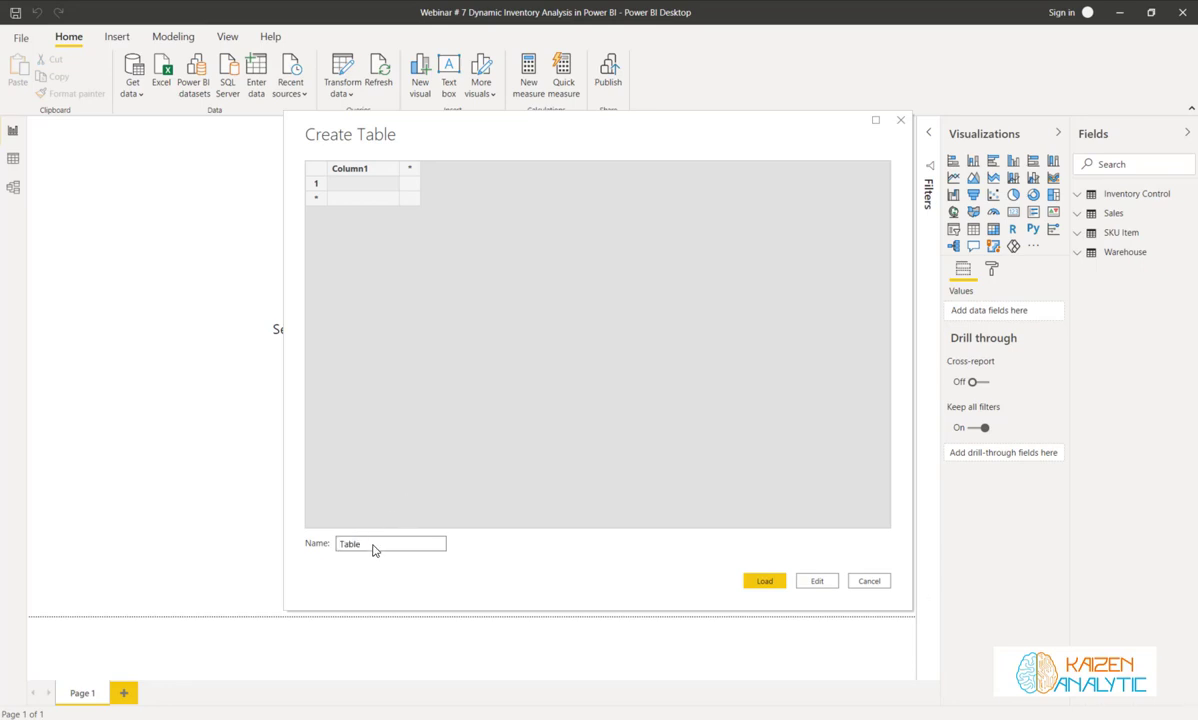
drag(374, 548, 310, 550)
text(Key Calculations)
click(750, 580)
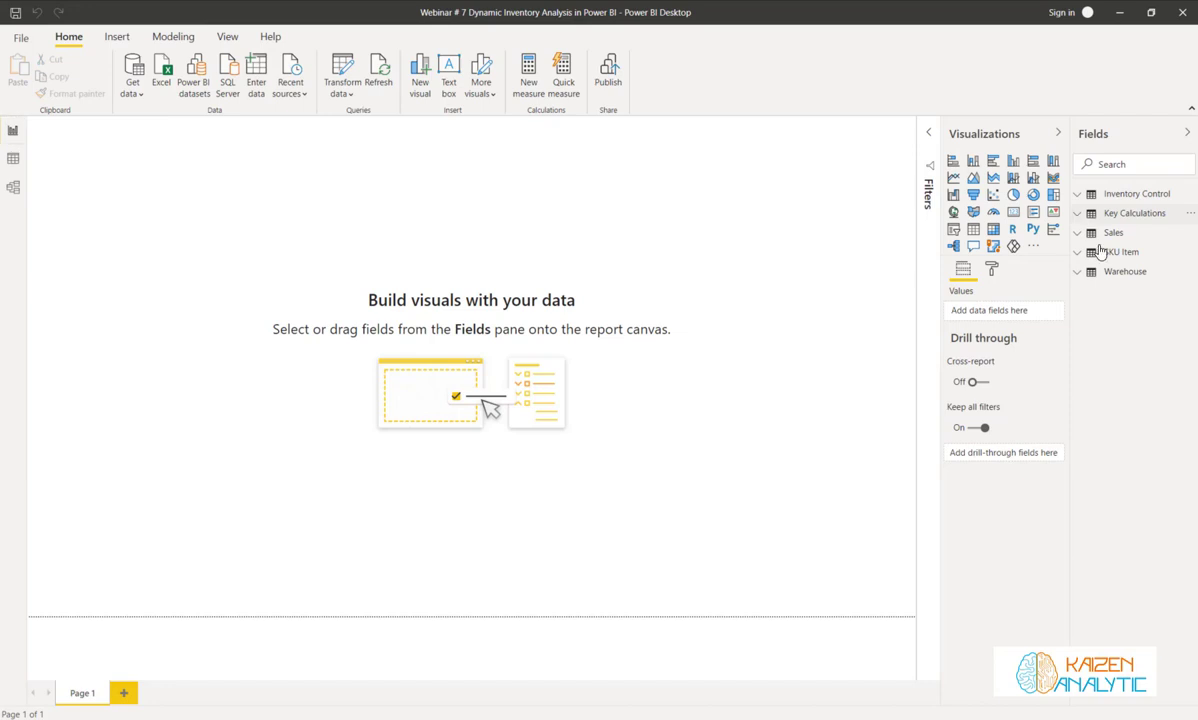
click(1120, 213)
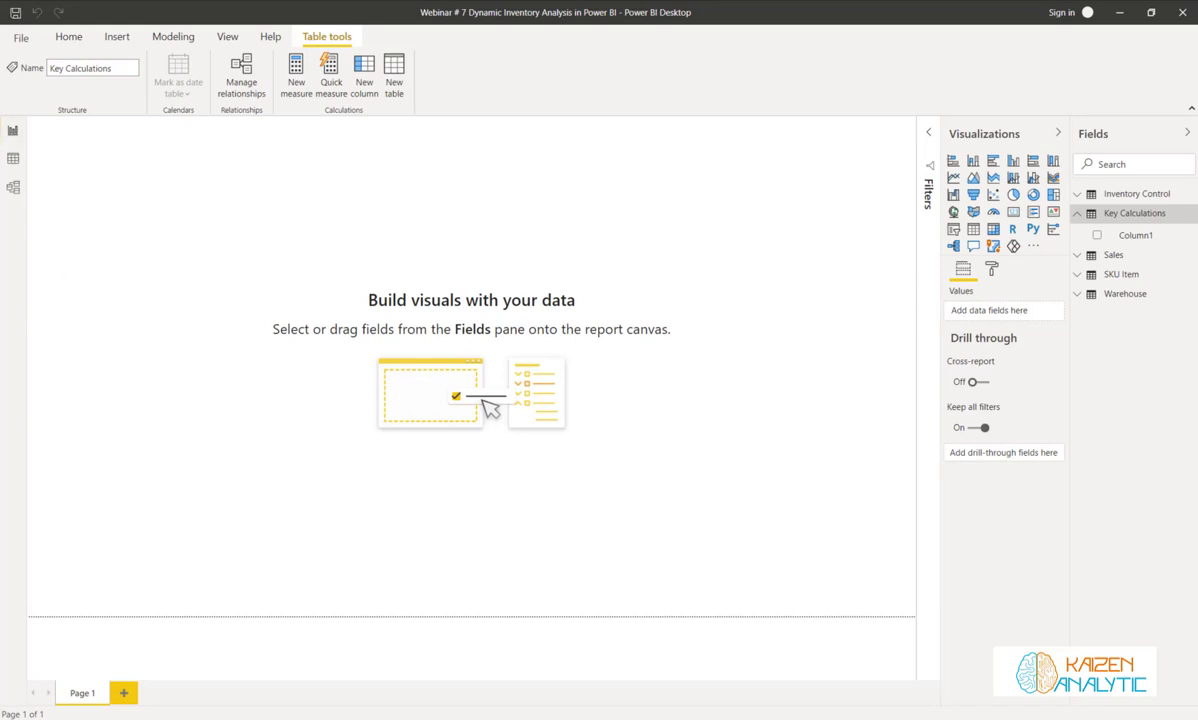
click(1190, 214)
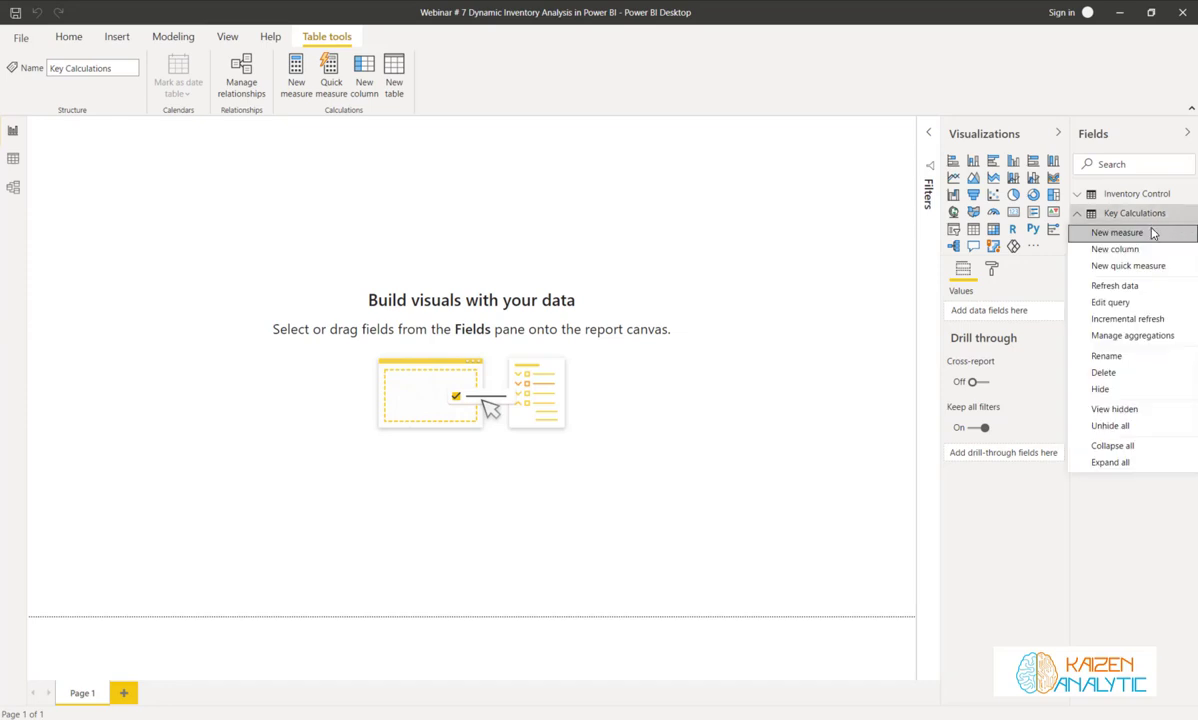
click(91, 342)
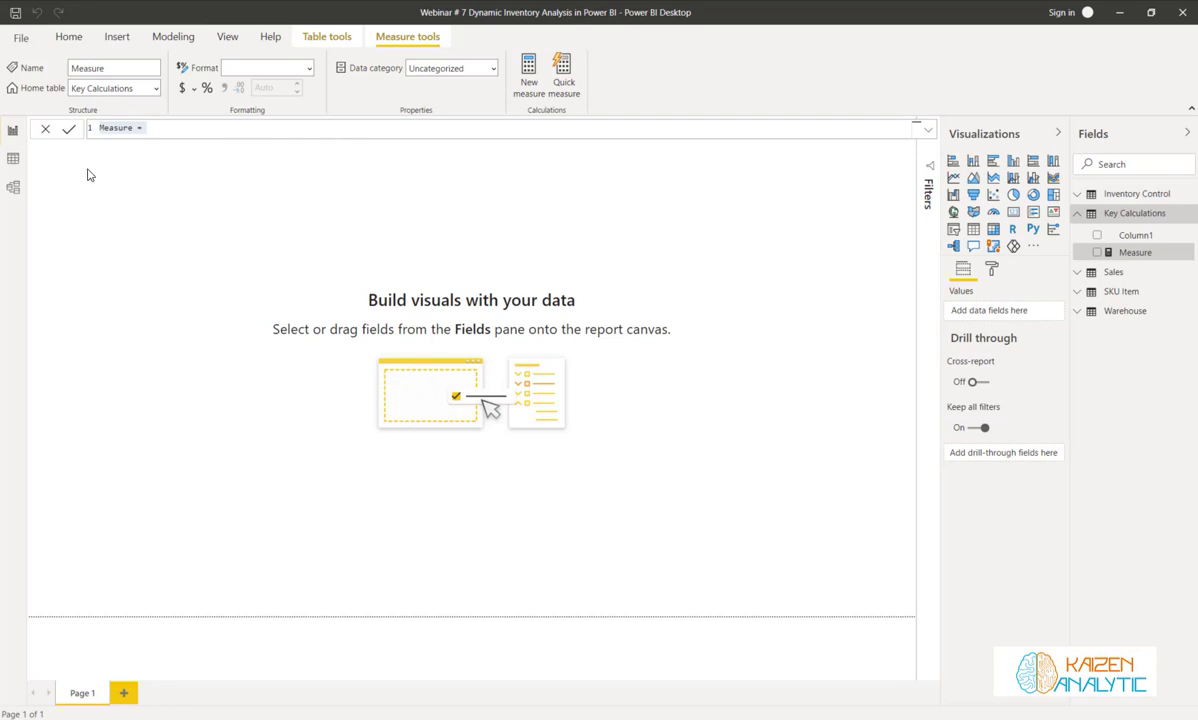
Step: Try to make the relationship between Sales' Warehouse ID and Warehouse's Warehouse Code active
click(13, 186)
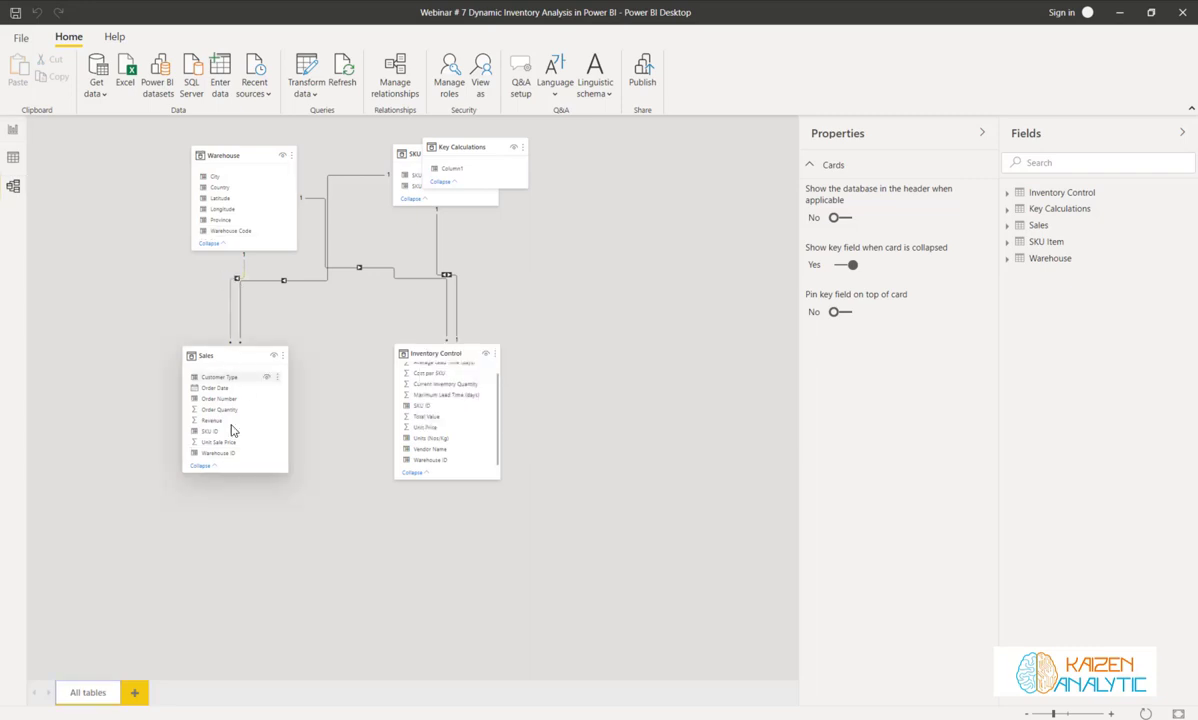
double_click(235, 282)
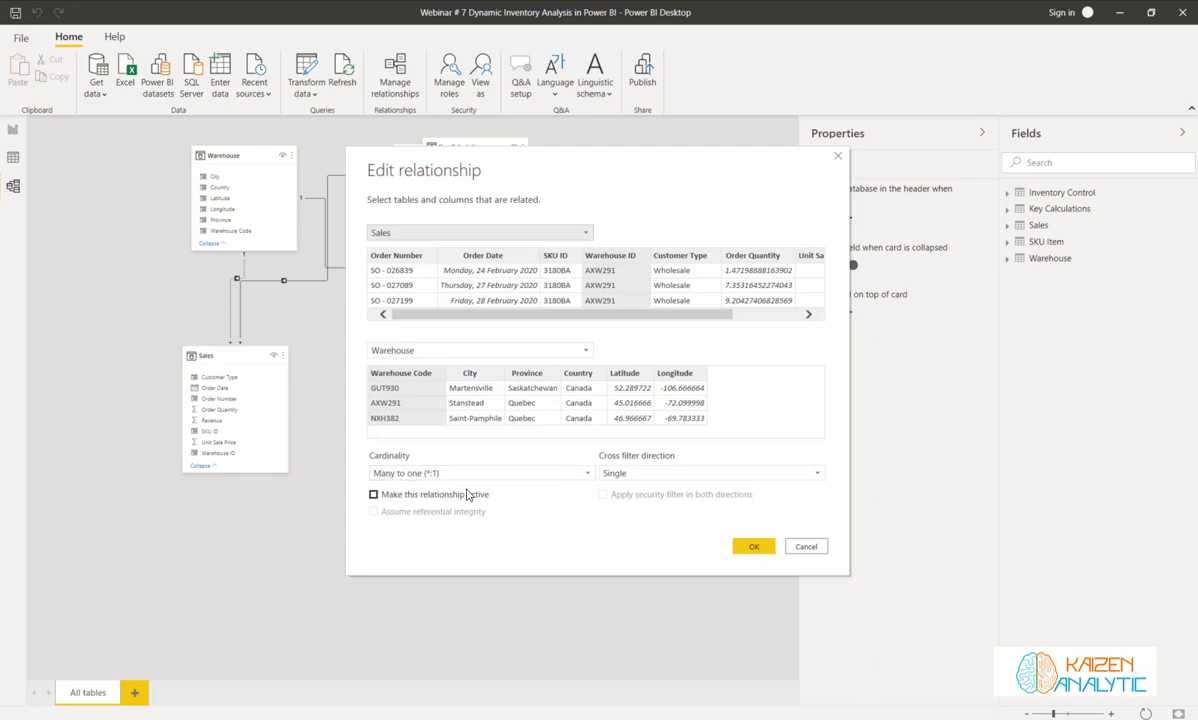
click(374, 495)
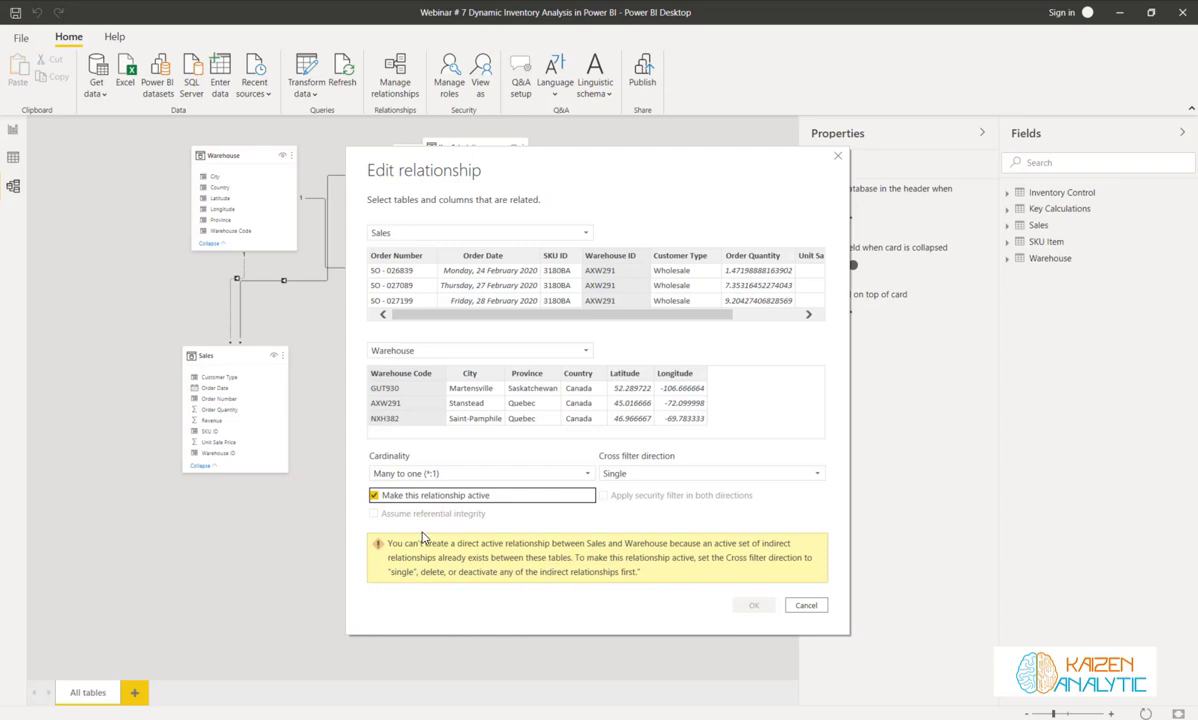
click(374, 495)
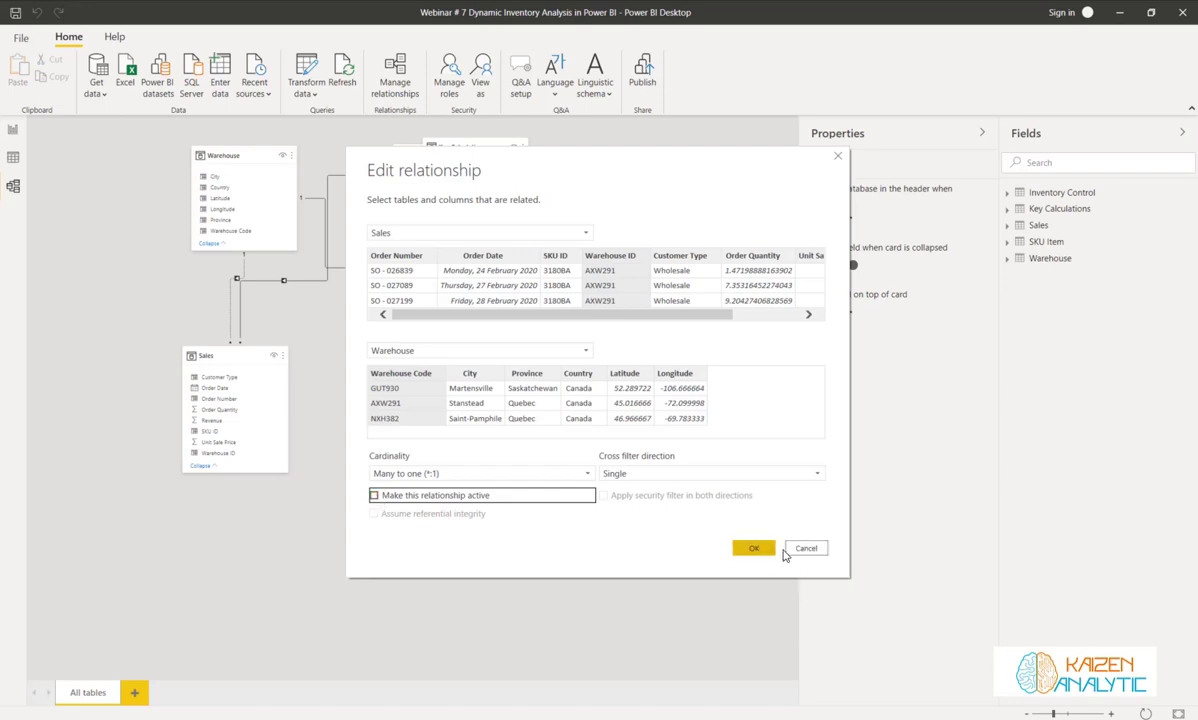
click(756, 548)
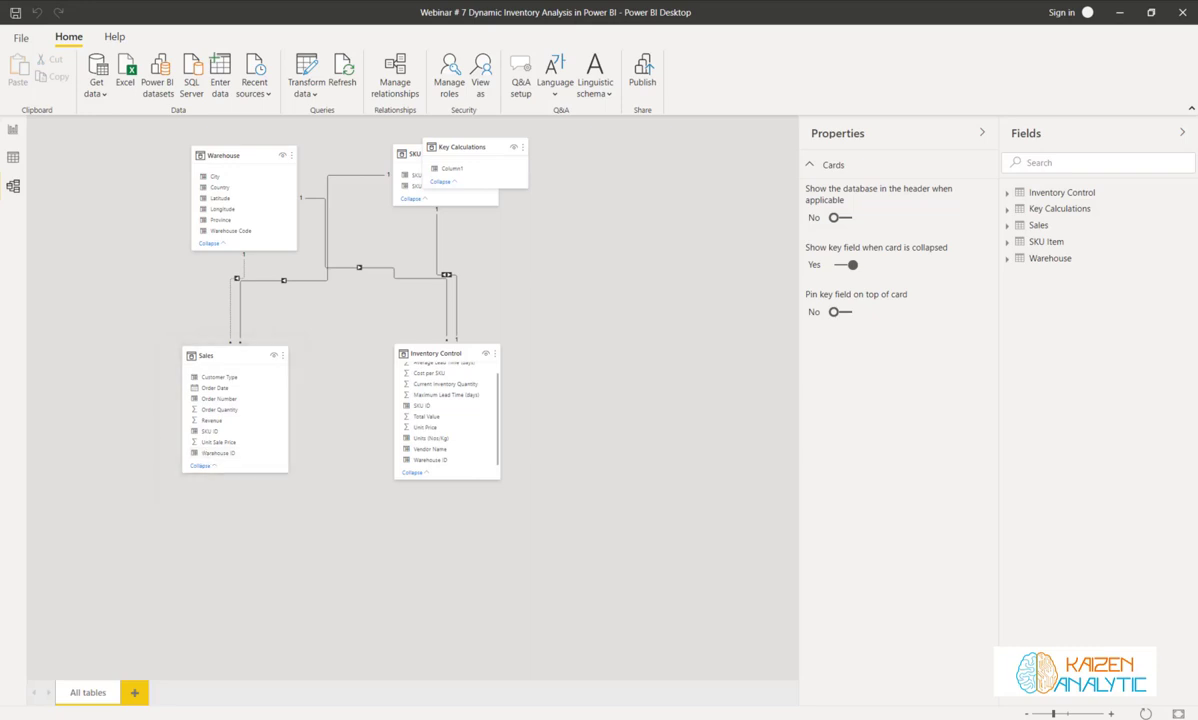
Step: Add a measure Inventory Values to Key Calculations that begins with CALCULATE over the sum of 'Inventory Control'[Total Value]
click(13, 128)
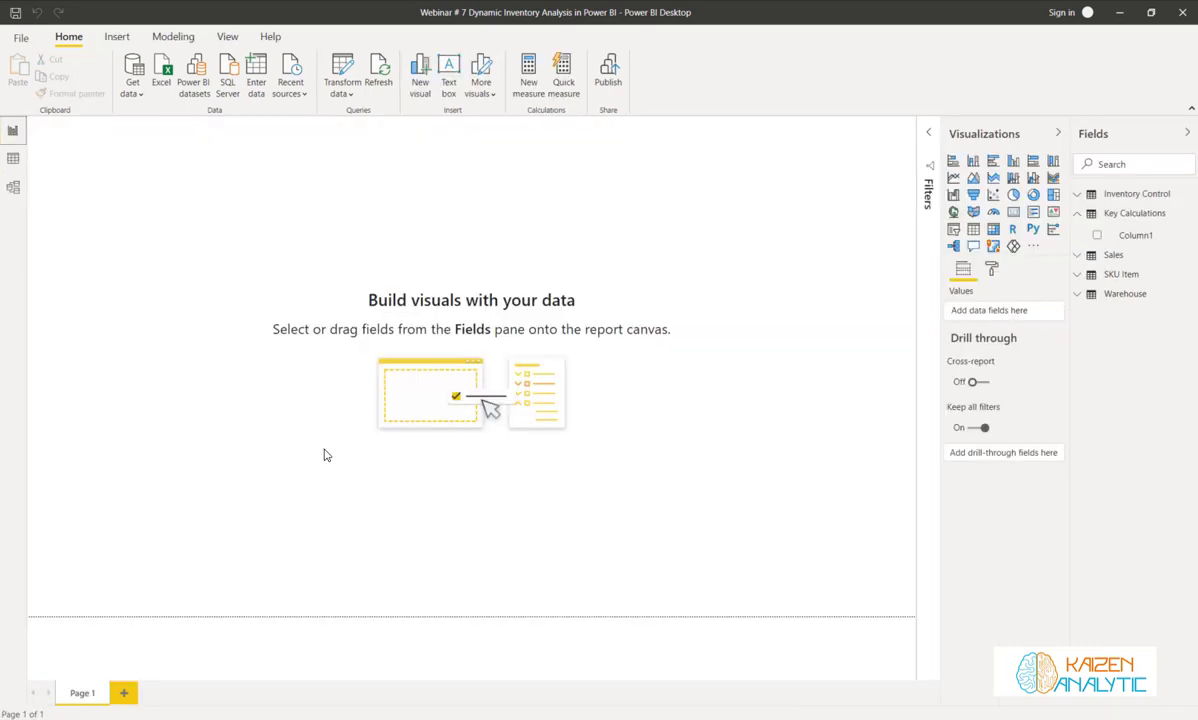
click(1189, 214)
click(1176, 226)
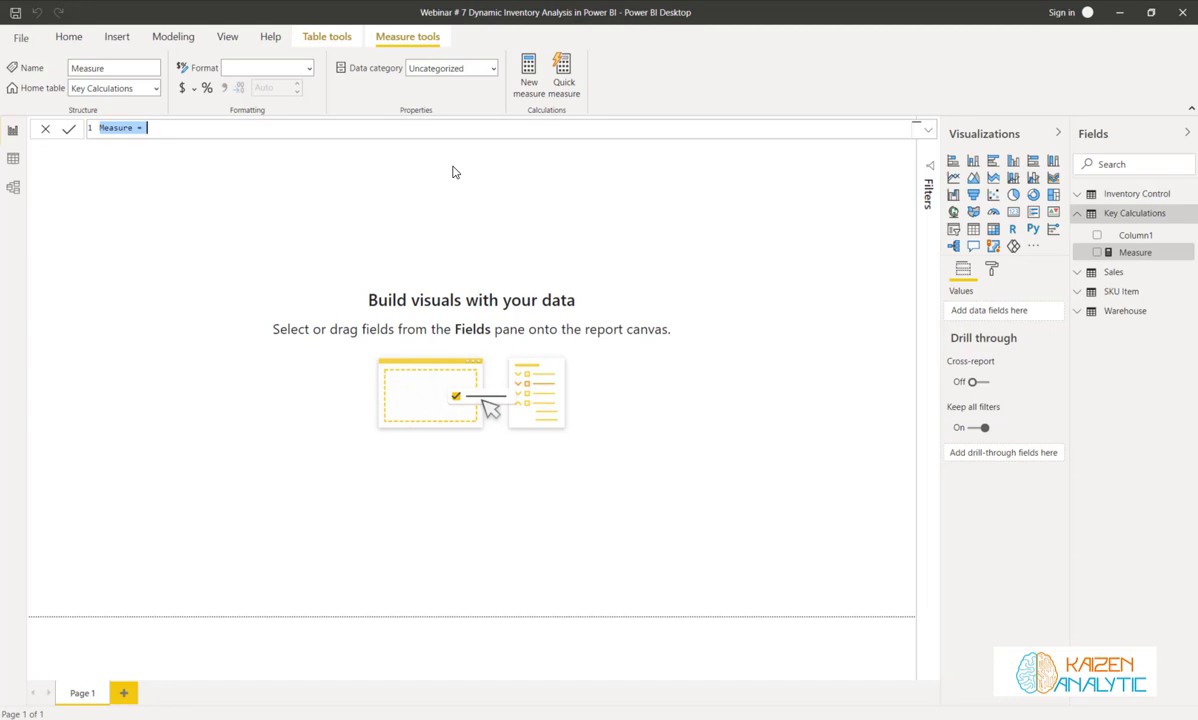
text(Inventory Values = Calc)
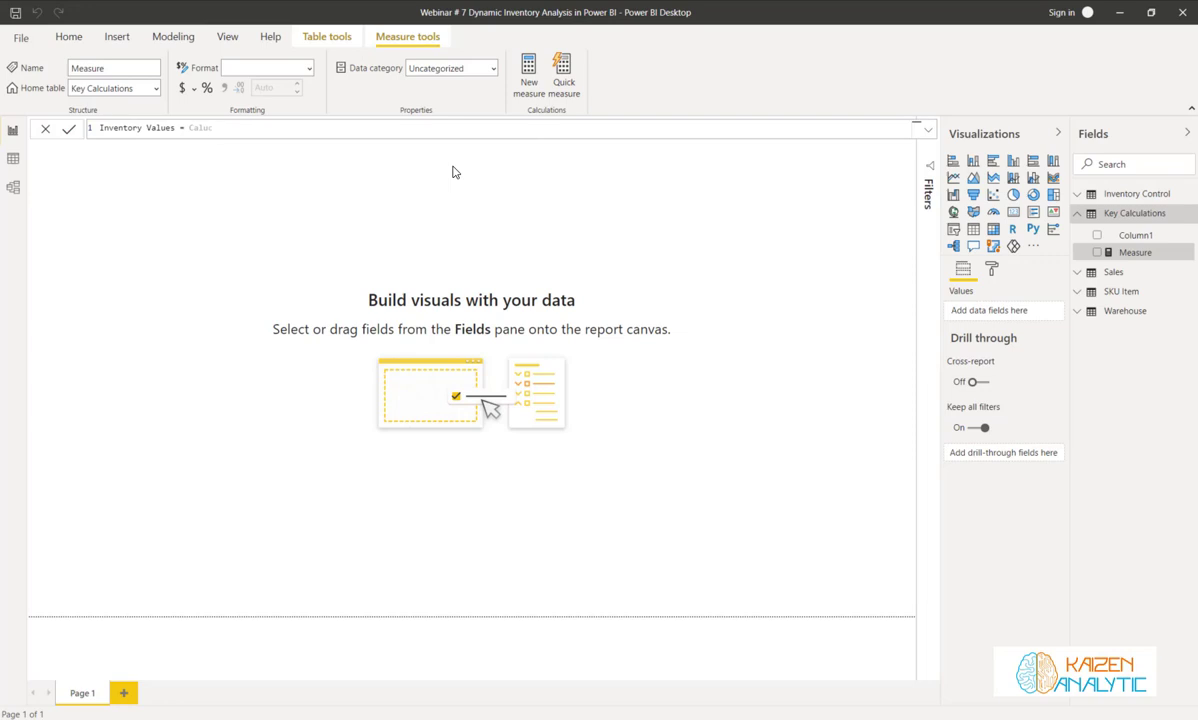
key(BackSpace)
text(c)
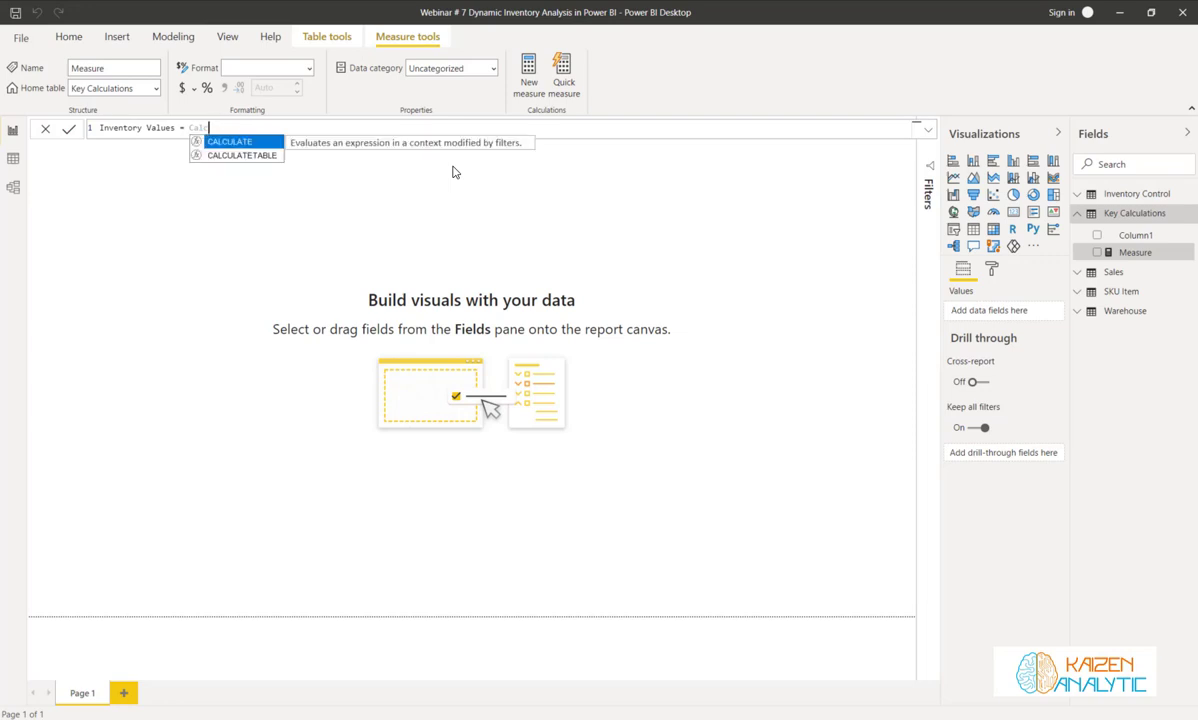
key(Tab)
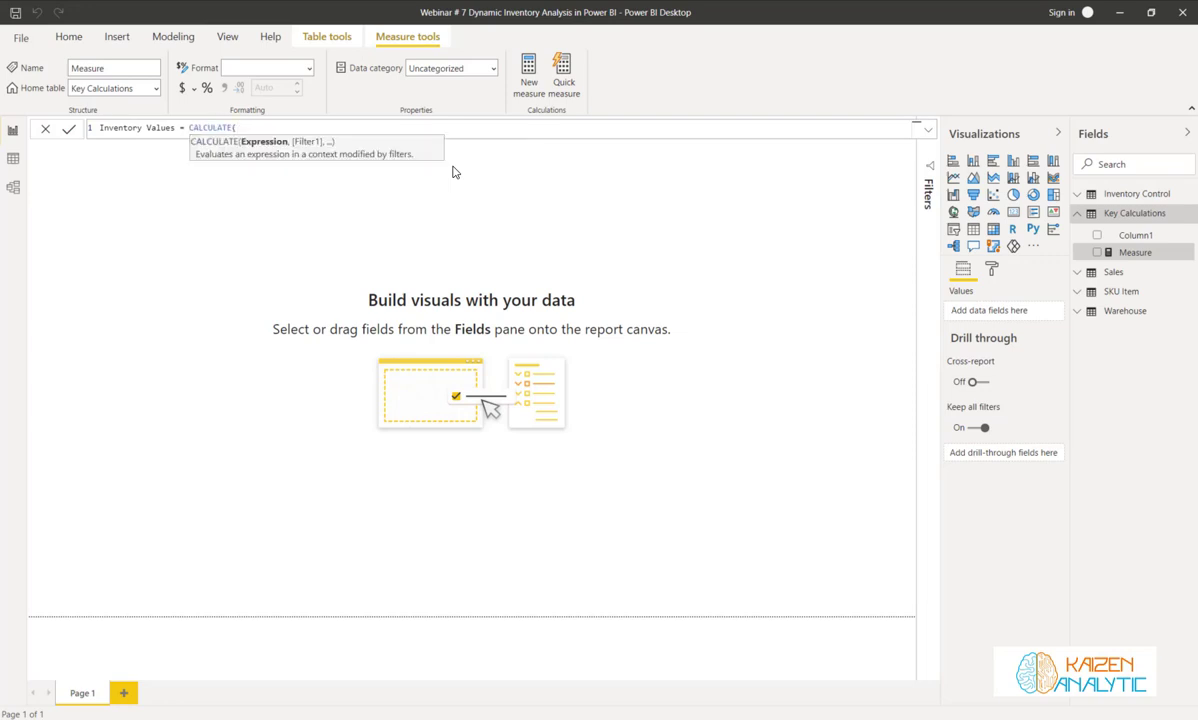
text(Sum)
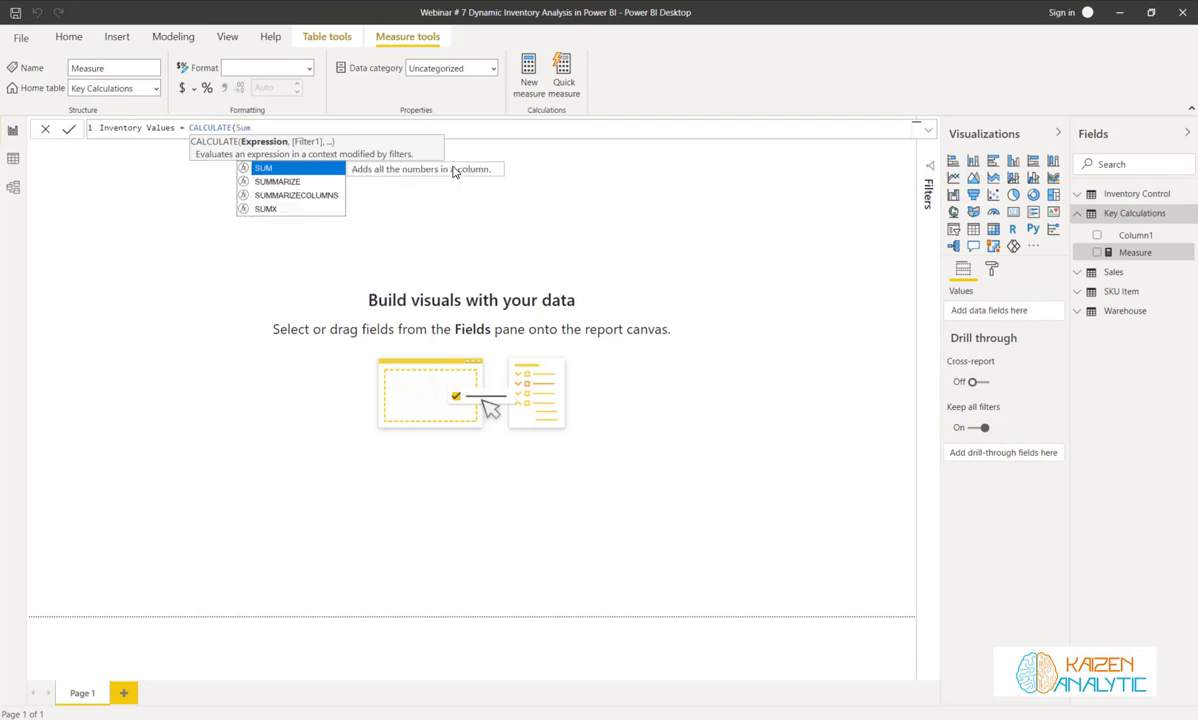
text(()
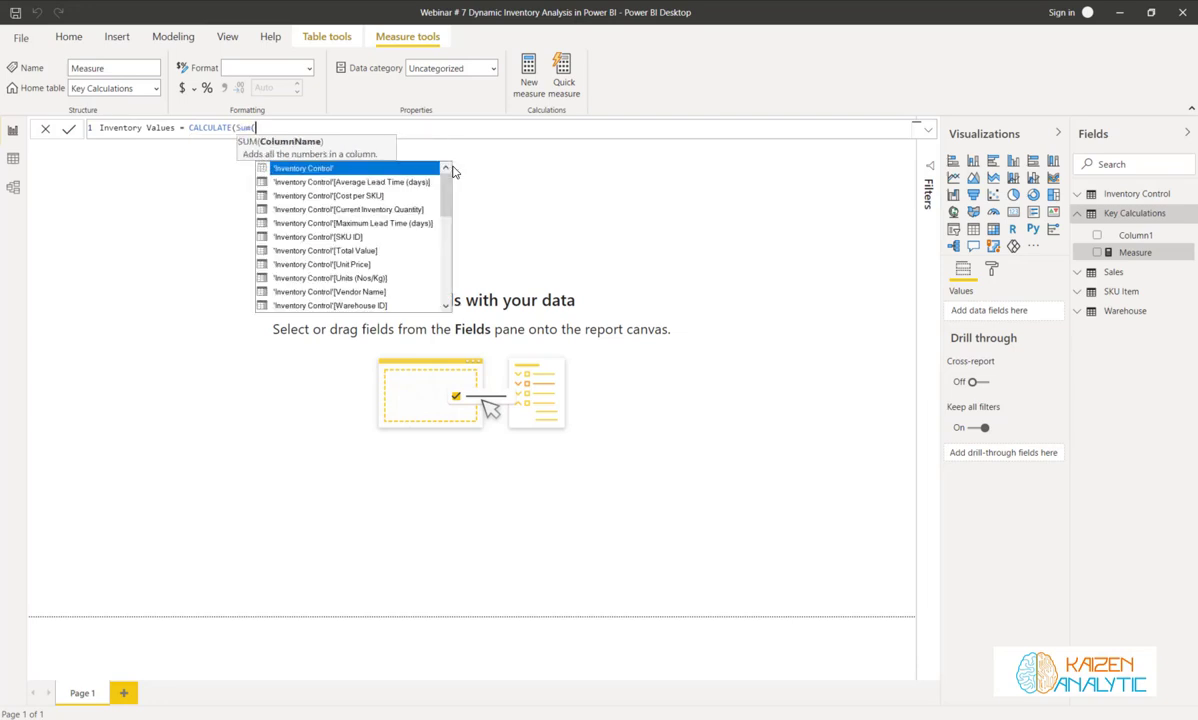
text(Total)
key(Tab)
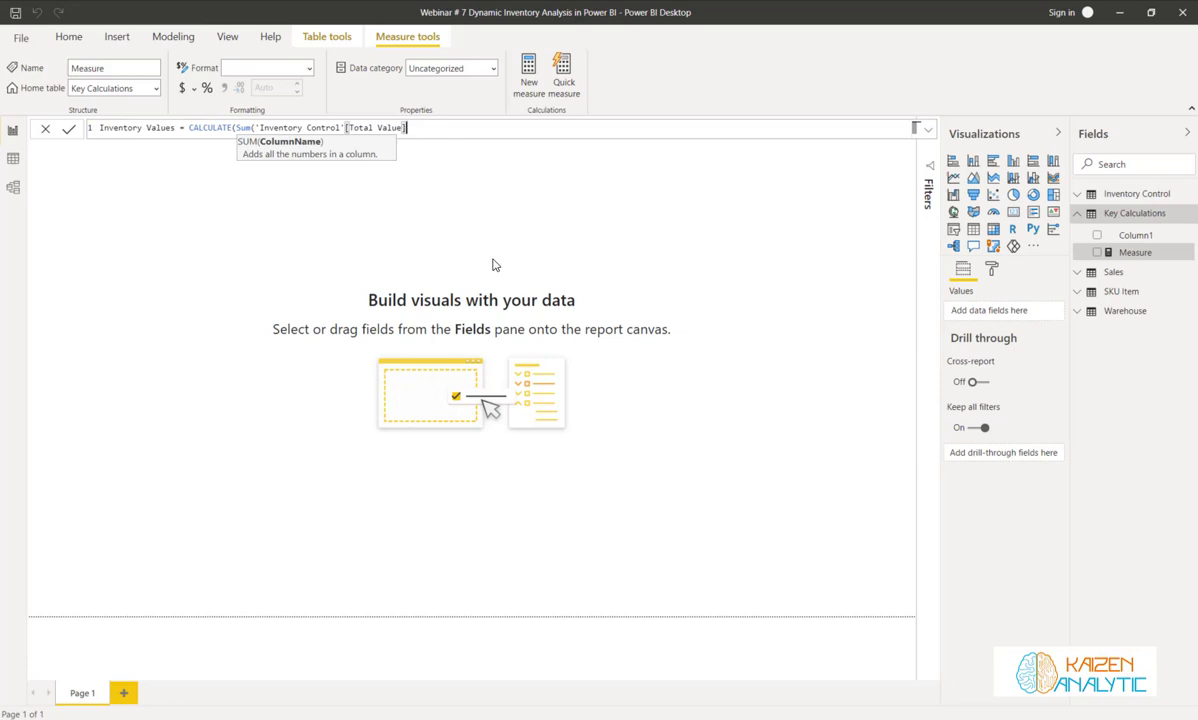
text(),)
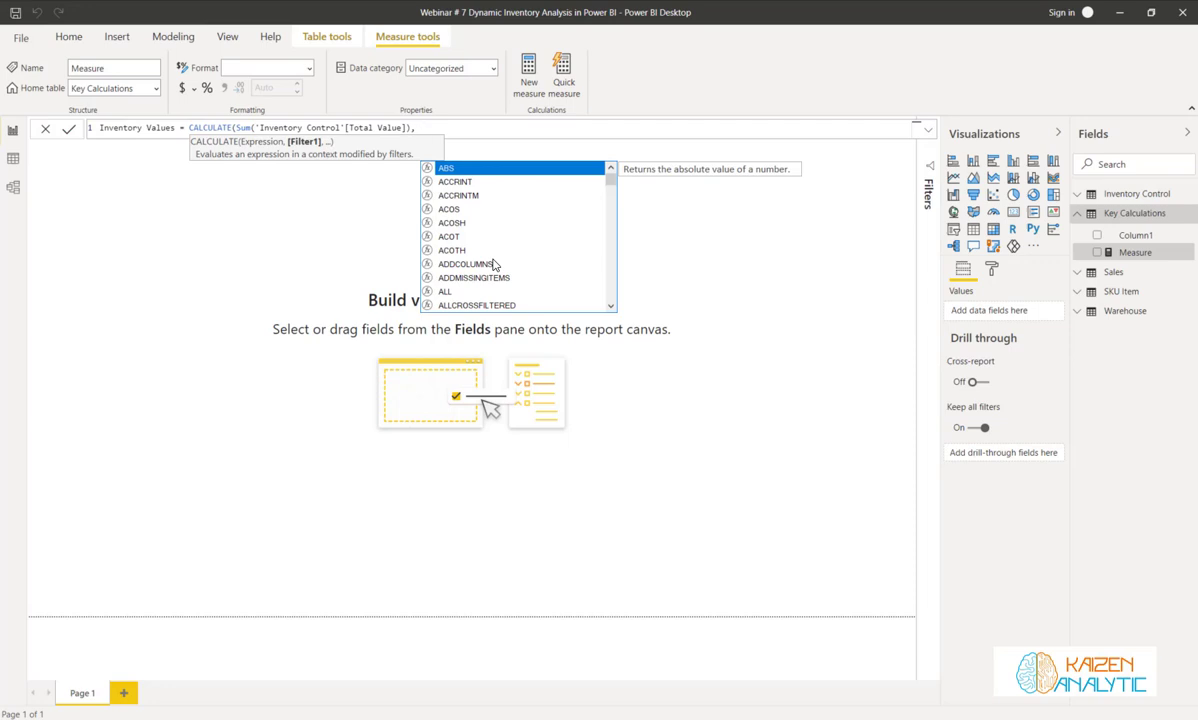
Step: Add a USERELATIONSHIP filter to the Inventory Values formula with 'Inventory Control'[Warehouse ID] as its first column
text(Use)
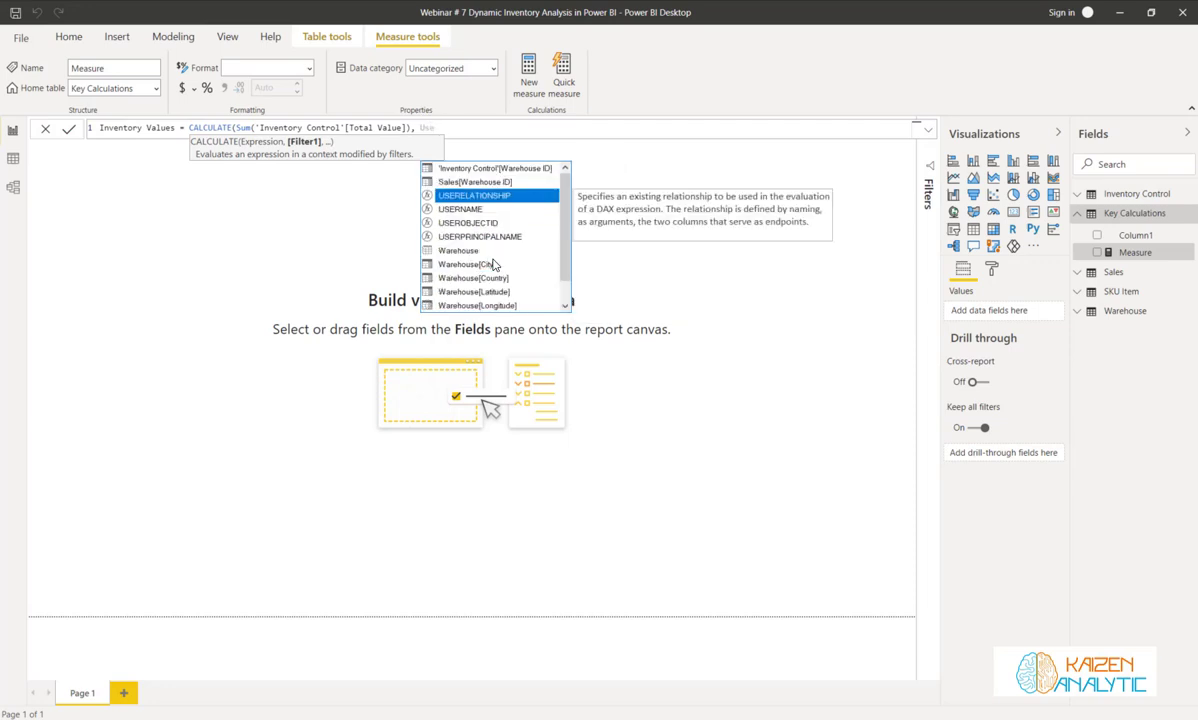
key(Tab)
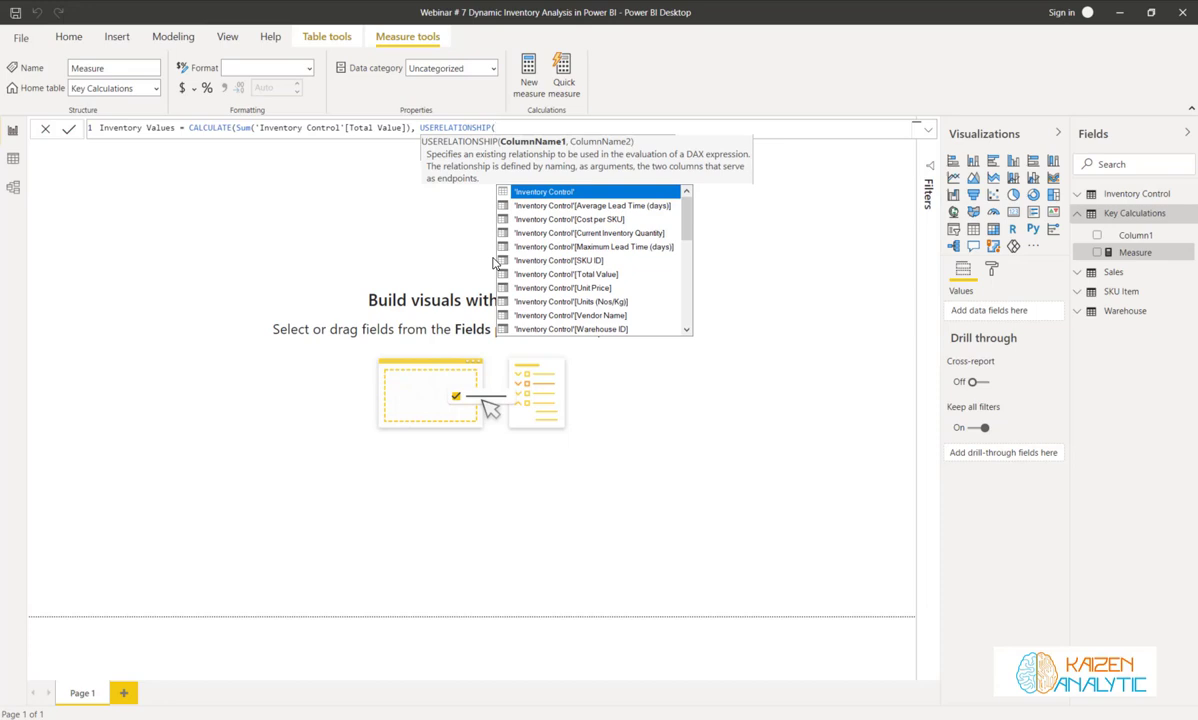
text(Ware)
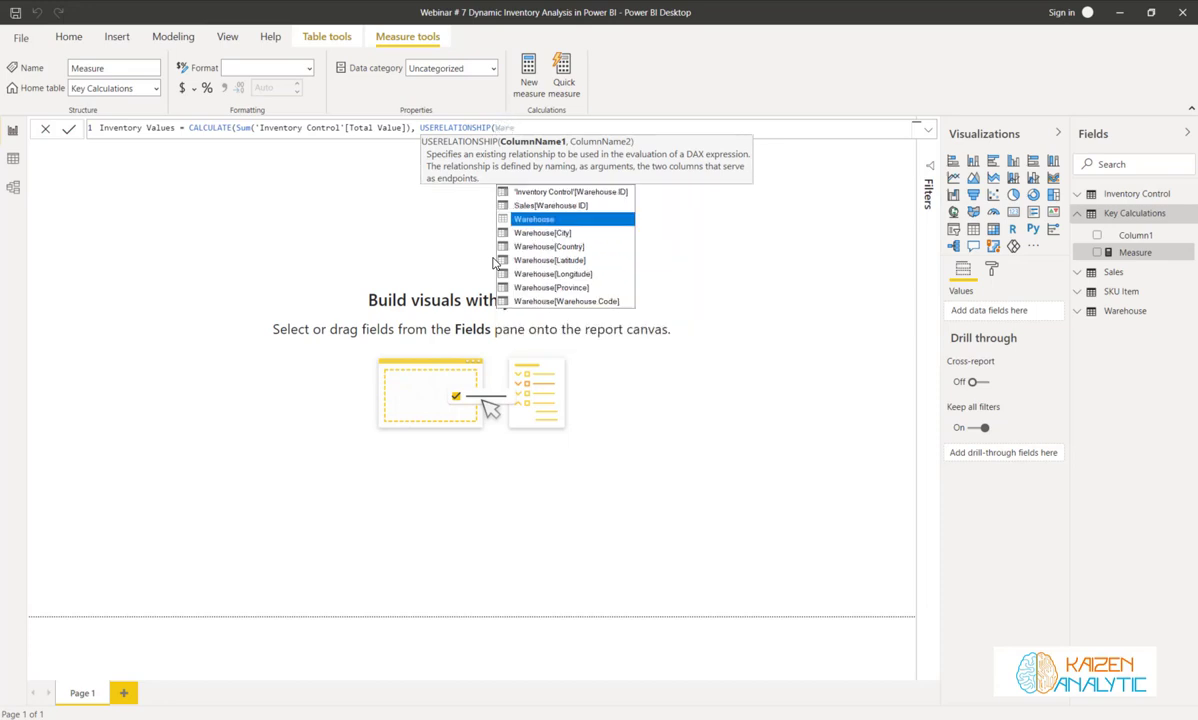
key(Up)
key(Up)
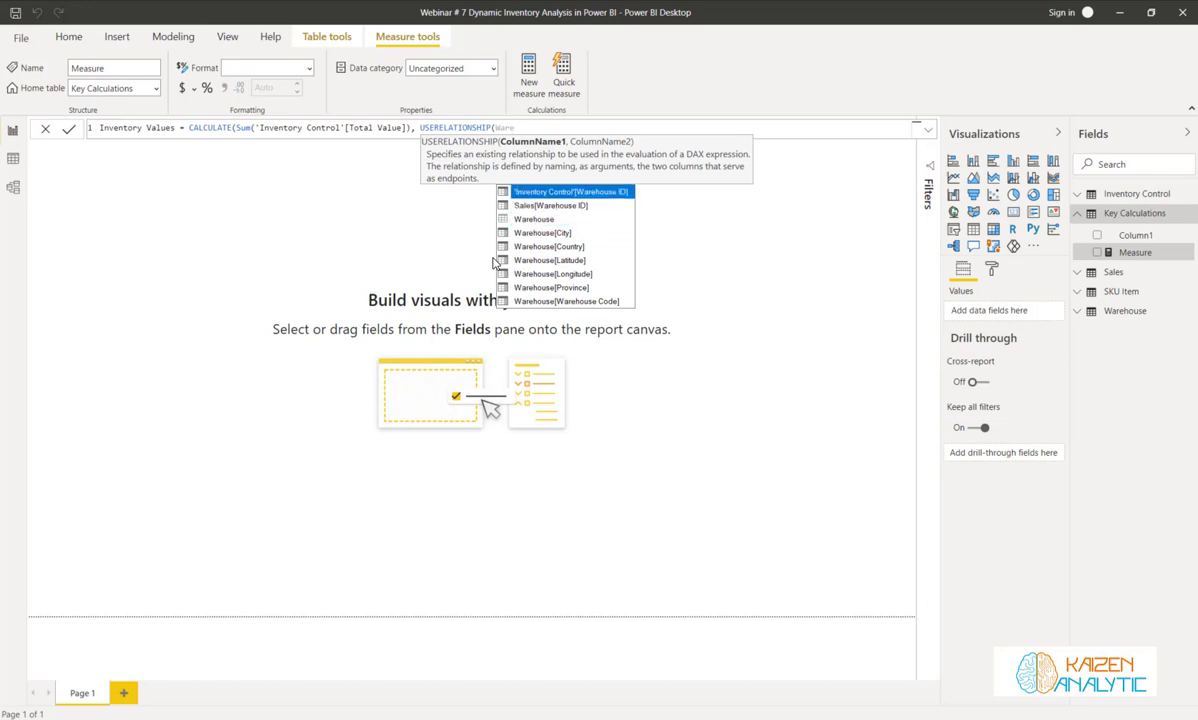
key(Tab)
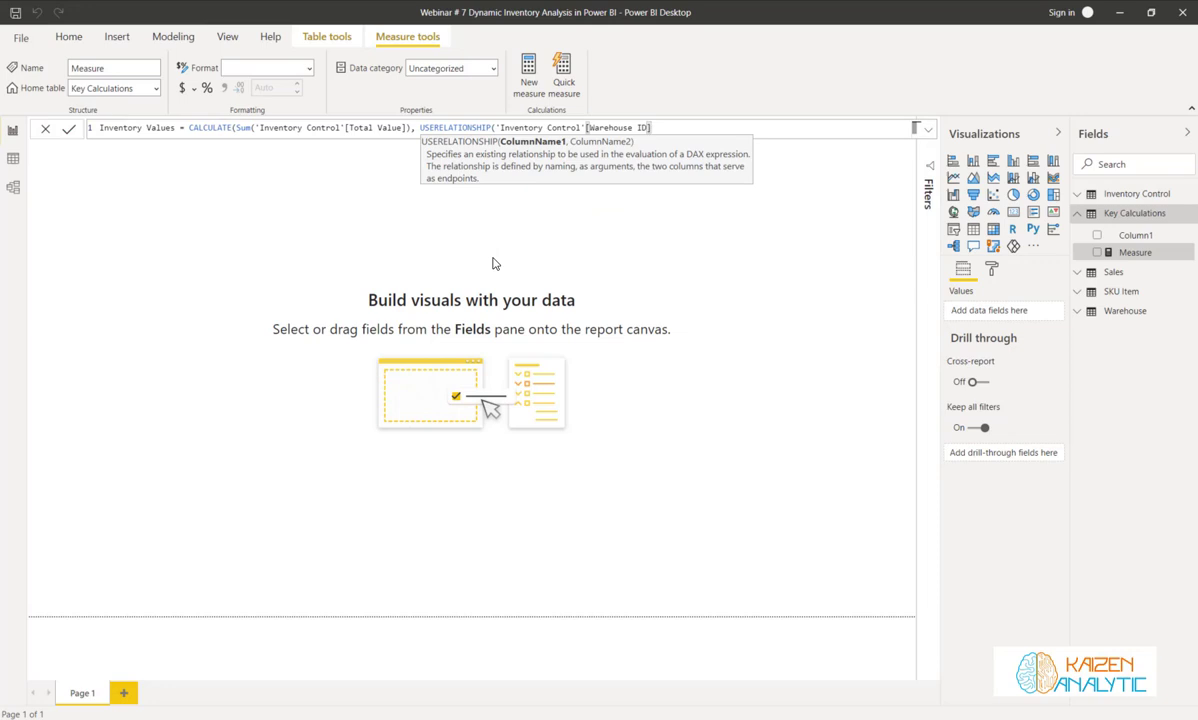
Step: Complete the USERELATIONSHIP filter with Warehouse[Warehouse Code] as its second column and commit the Inventory Values measure
text(, )
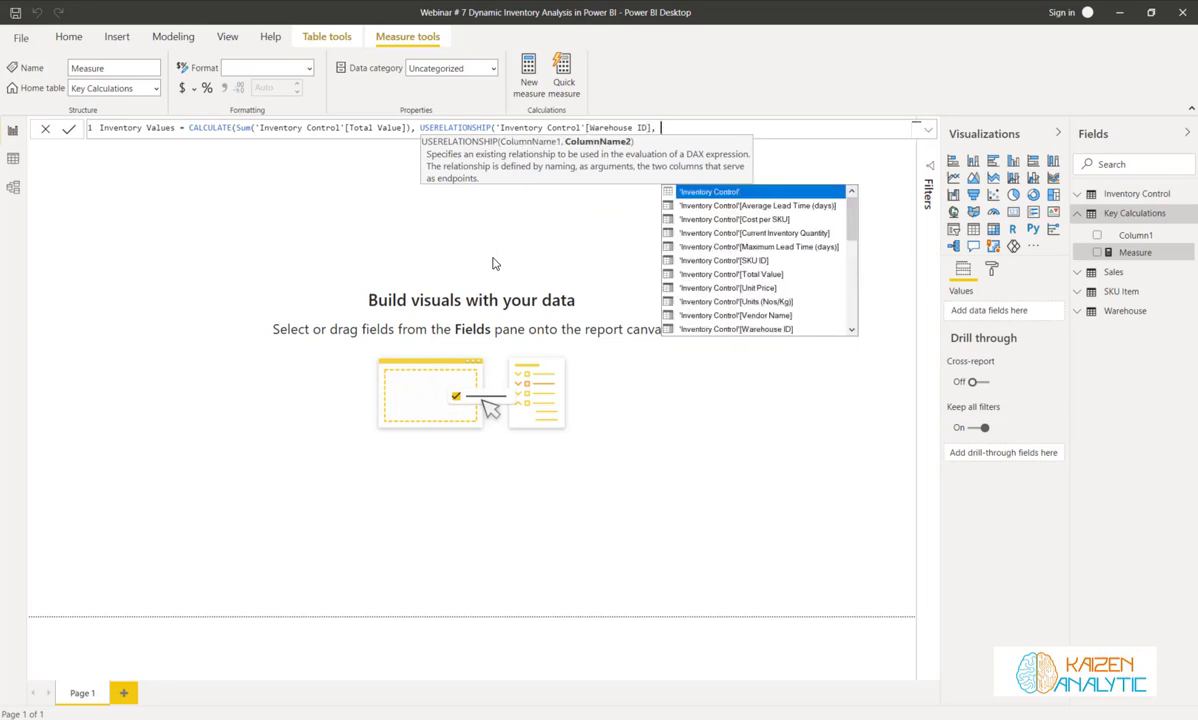
text(Ware)
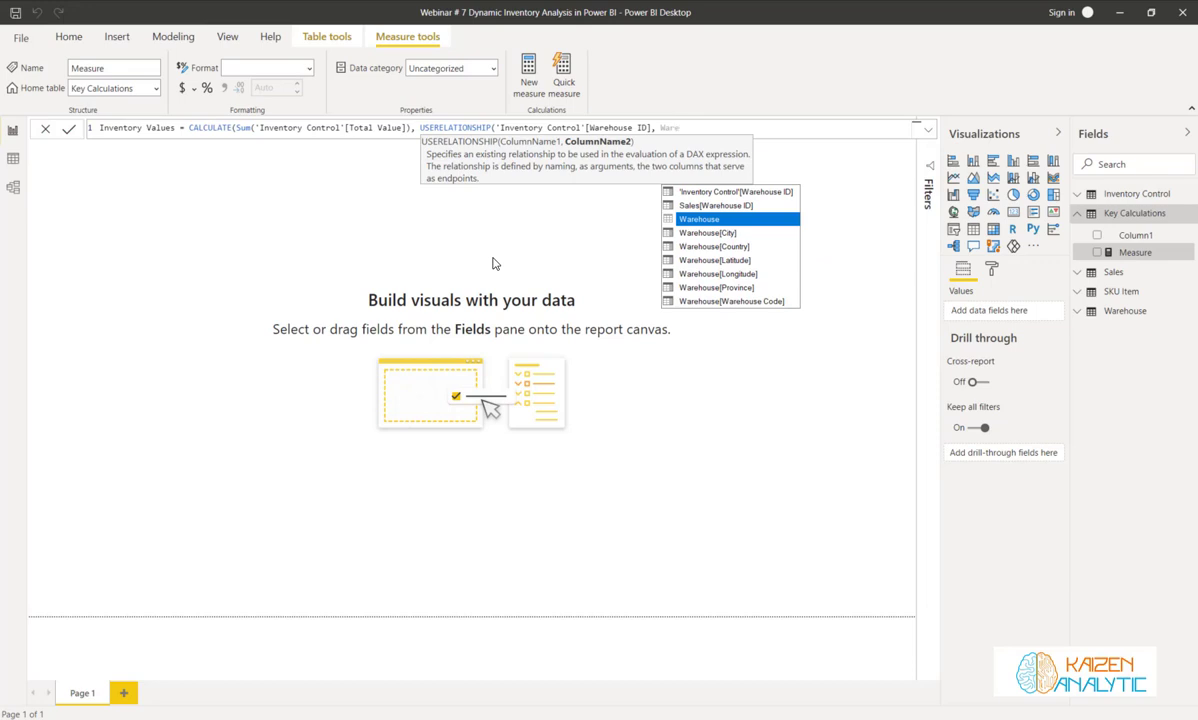
key(Down)
key(Down)
key(Down)
key(Down)
key(Down)
key(Down)
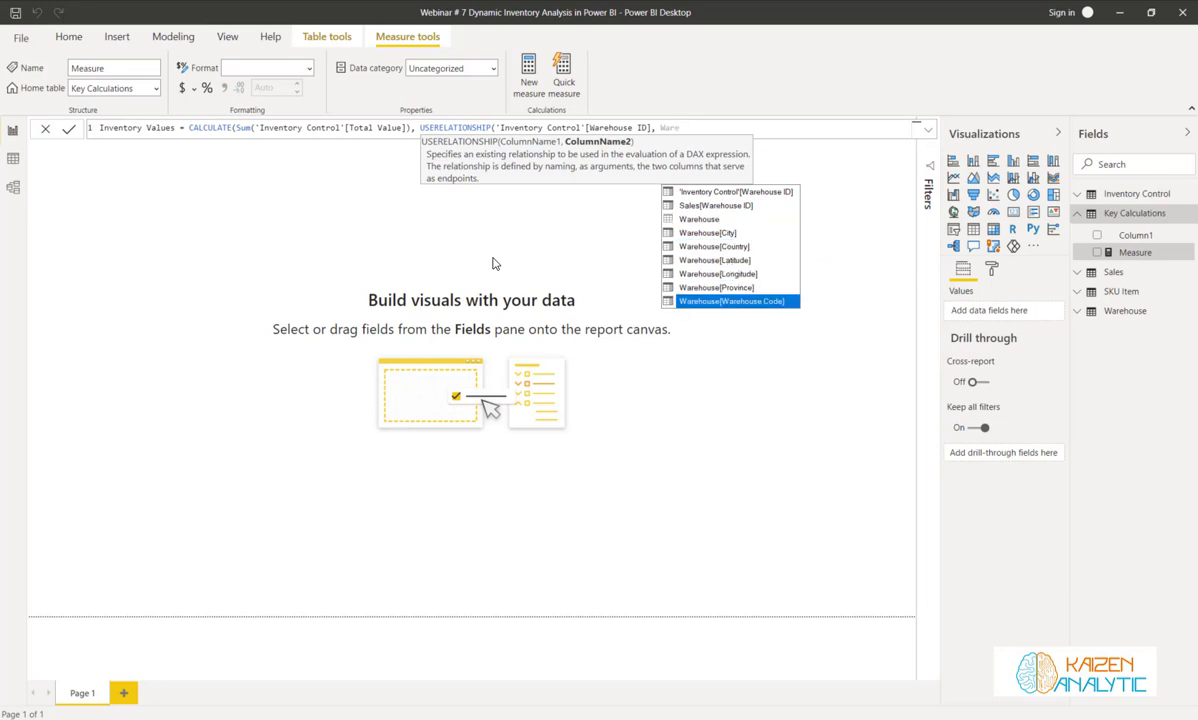
key(Tab)
text())
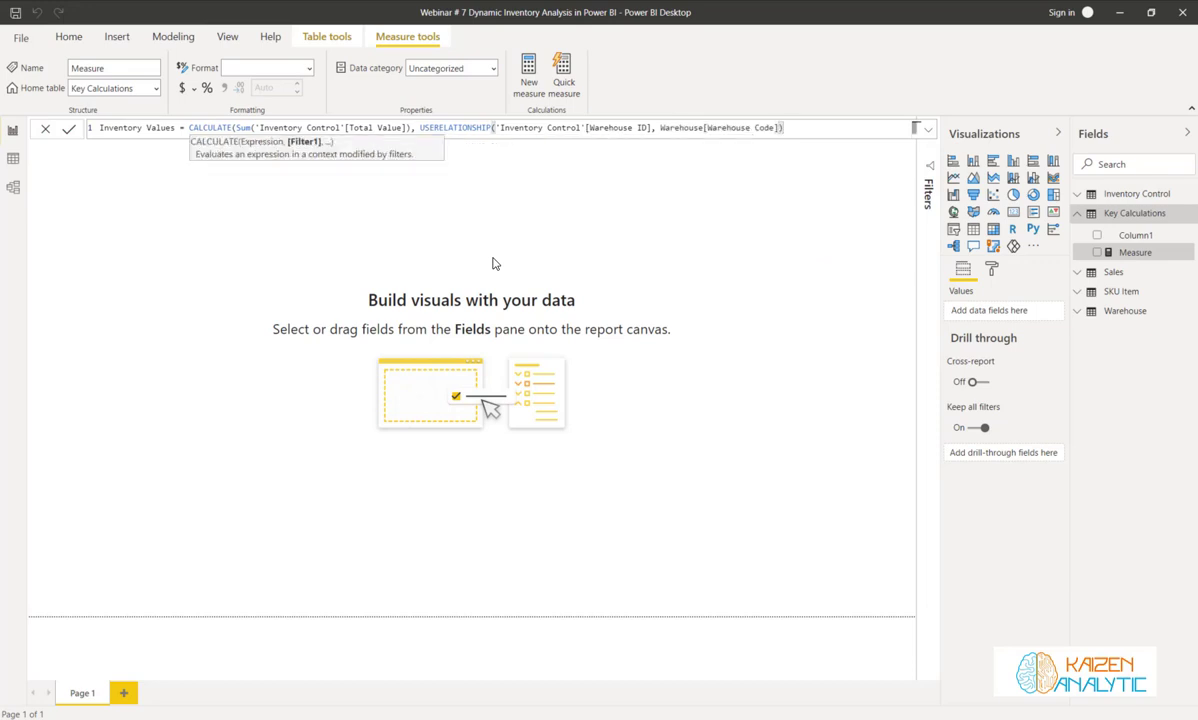
text())
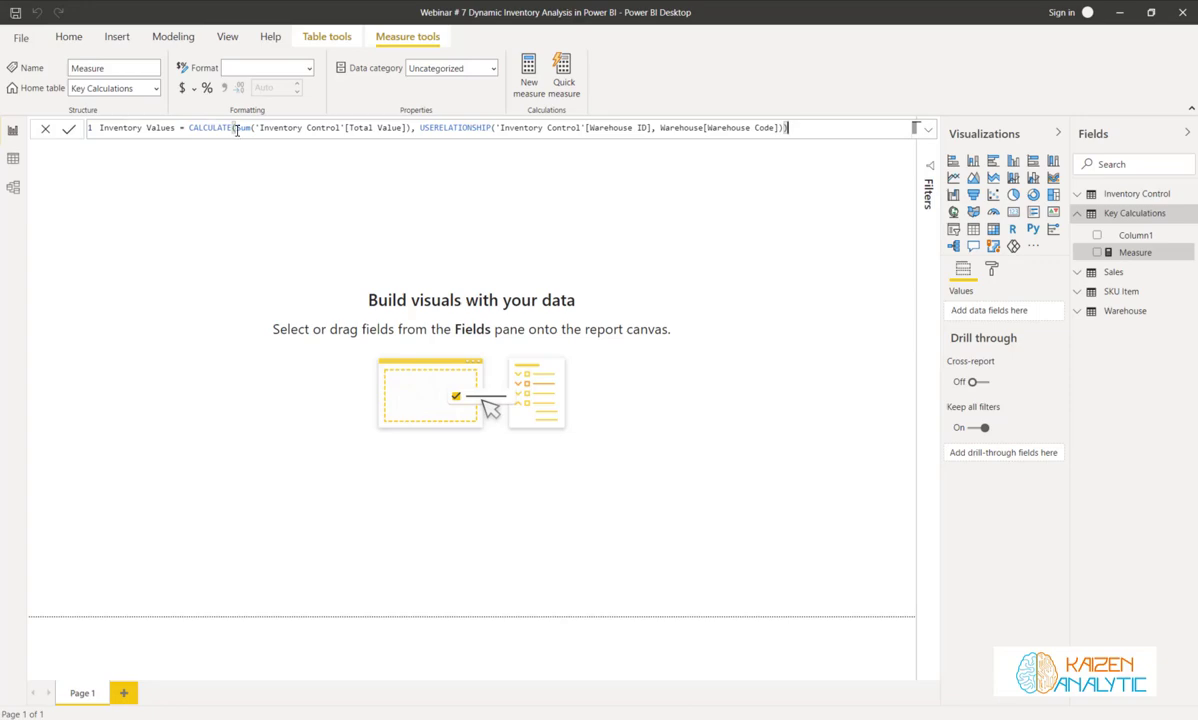
drag(237, 130, 415, 128)
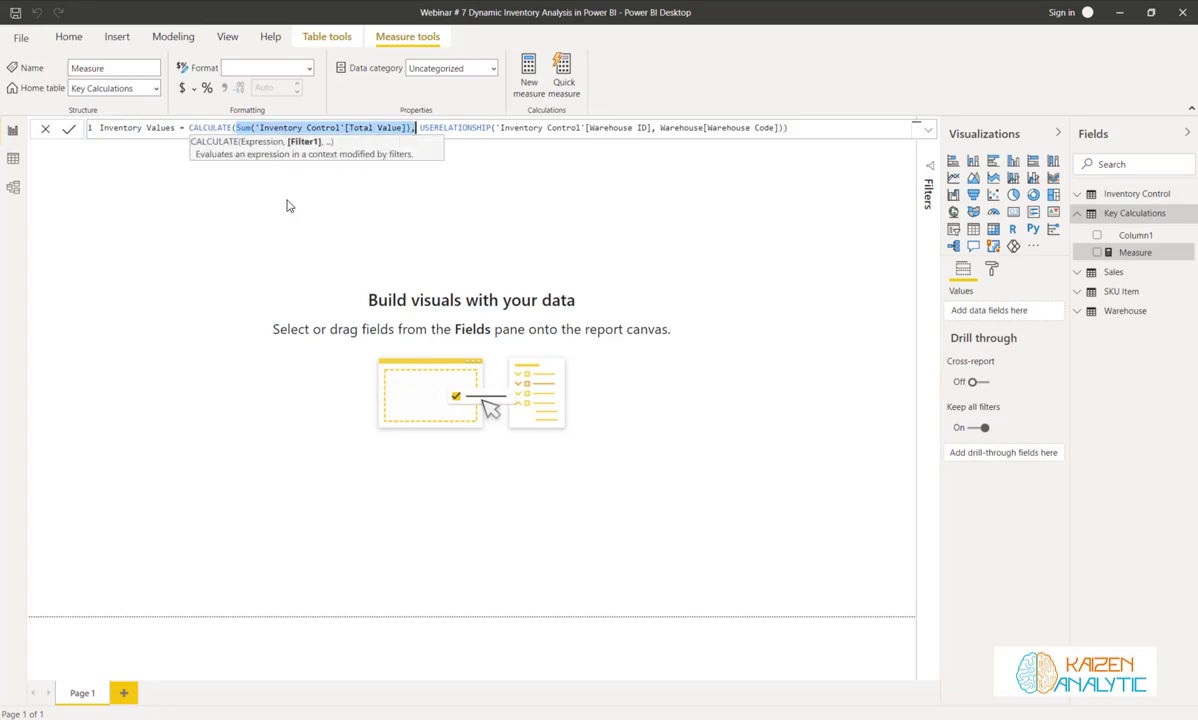
key(Return)
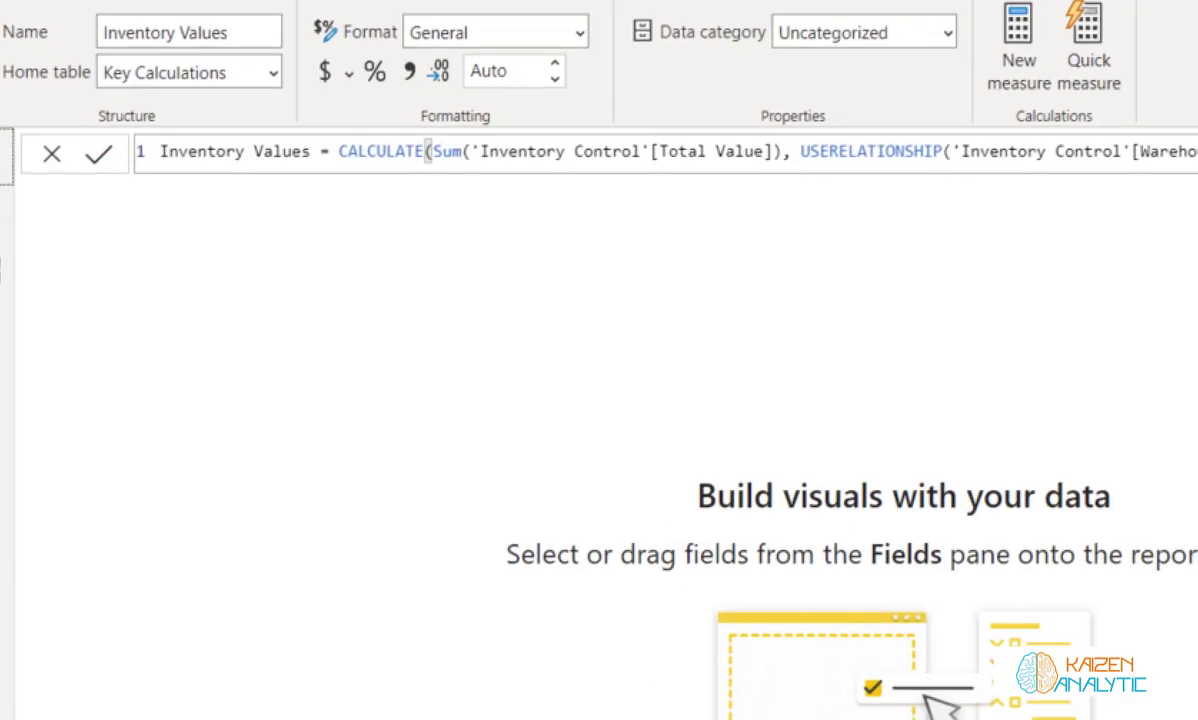
drag(118, 110, 1195, 186)
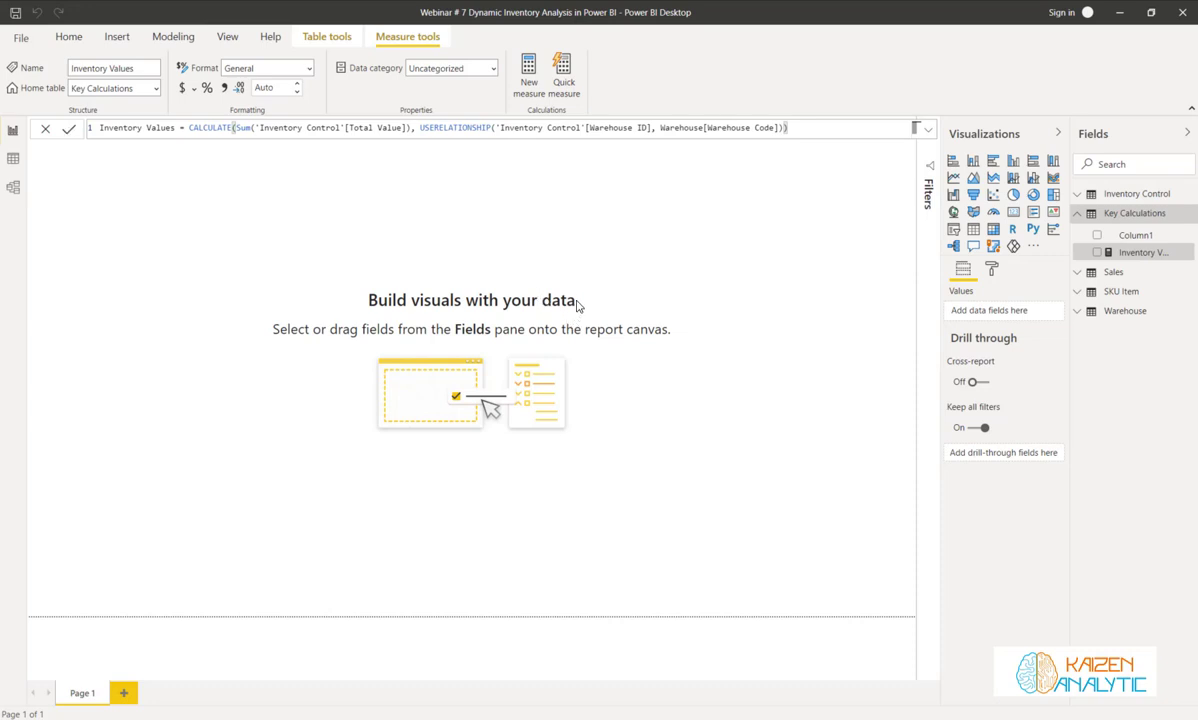
click(590, 243)
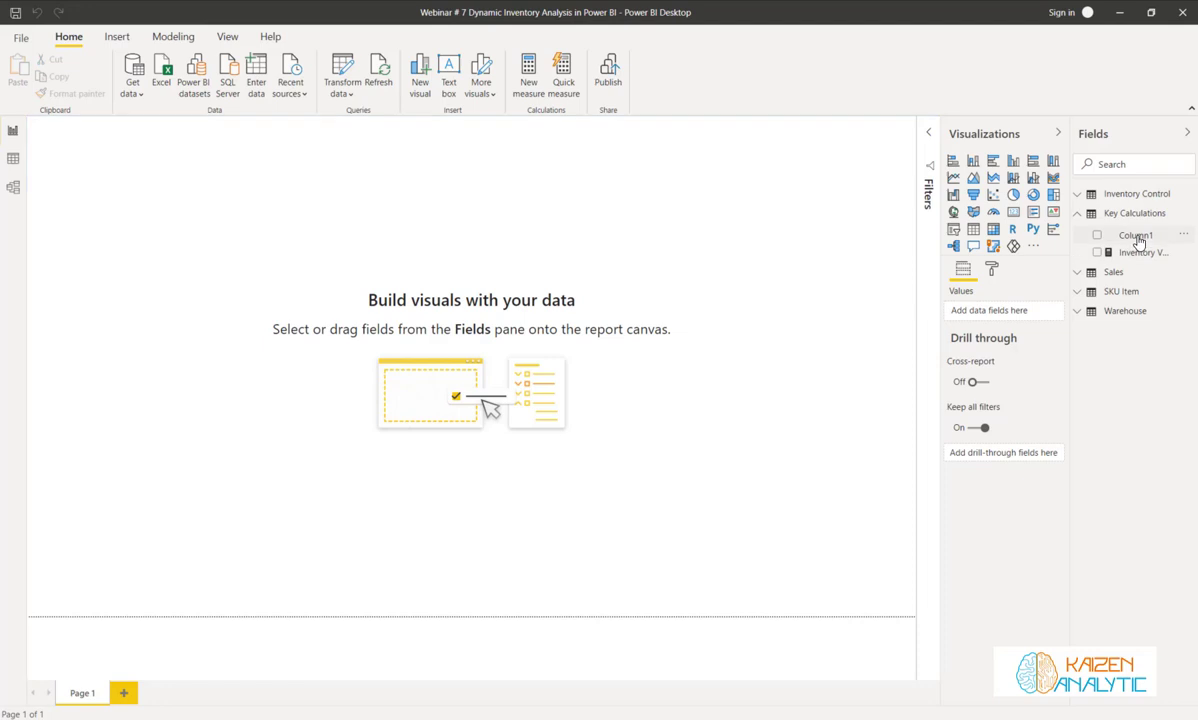
Step: Delete Column1 from the Key Calculations table and refresh the field list by collapsing and reopening it
right_click(1137, 240)
click(1109, 362)
click(667, 389)
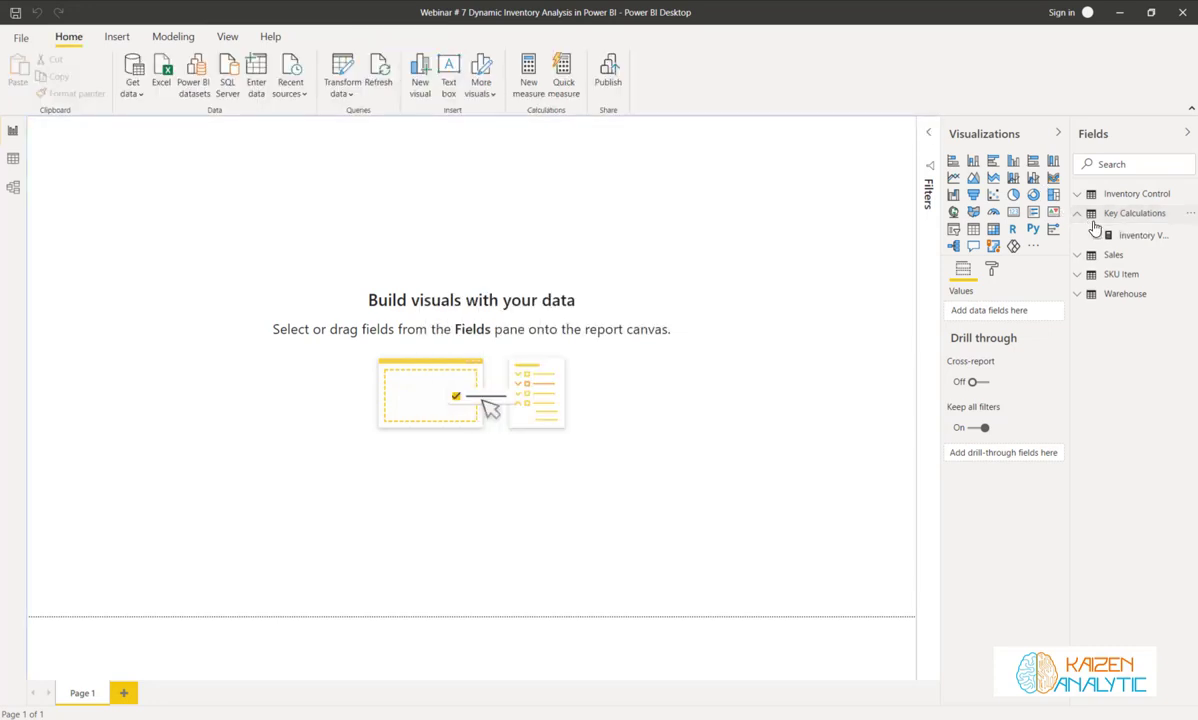
click(1188, 133)
click(1189, 135)
click(1189, 135)
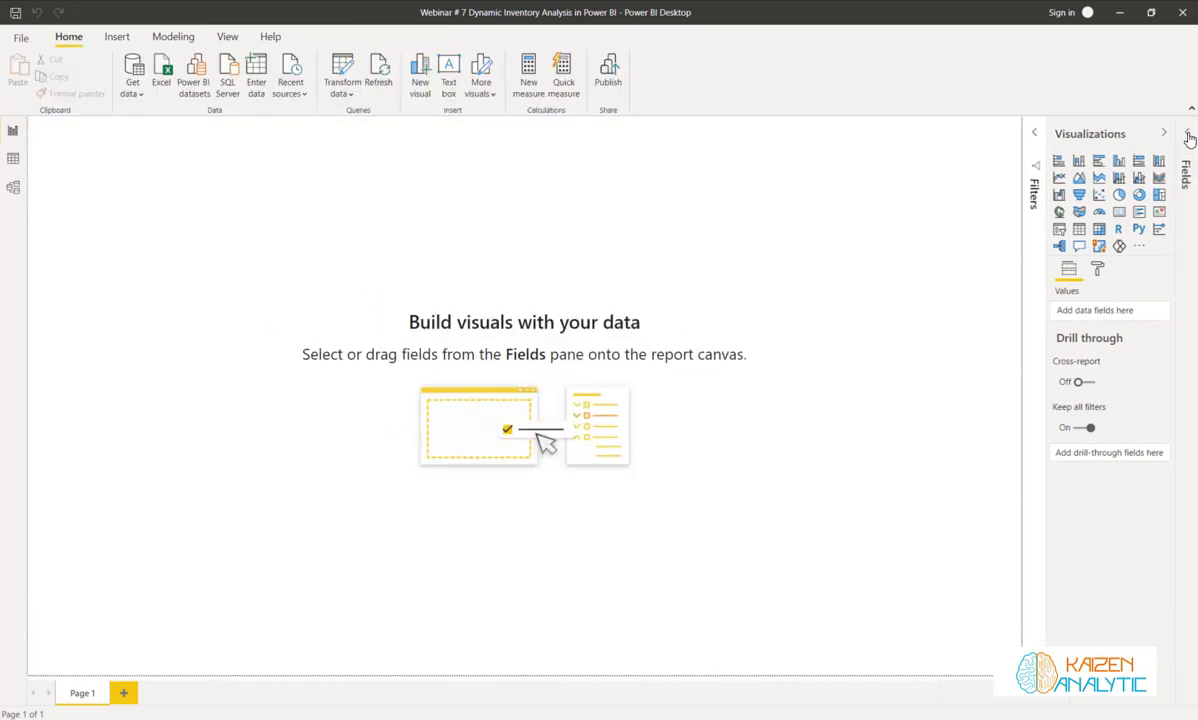
click(1188, 134)
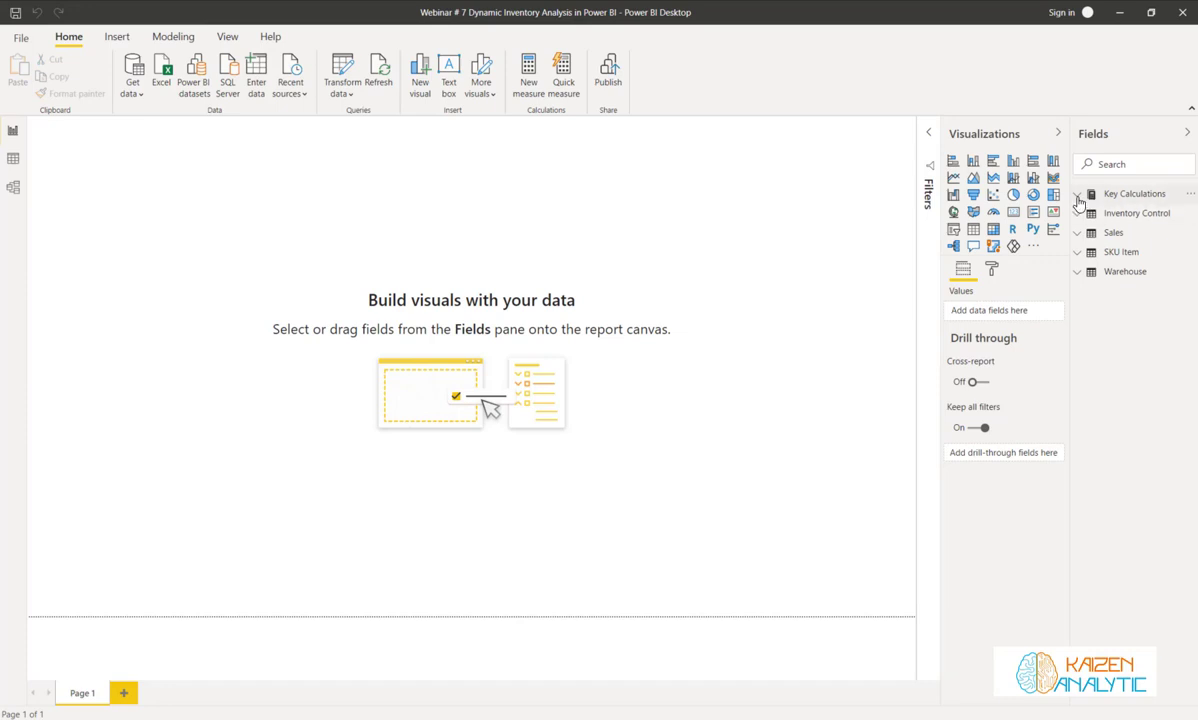
Step: Create a donut chart of Inventory Values near the middle of the page, with Warehouse Code from Warehouse as its legend
click(1080, 194)
click(752, 302)
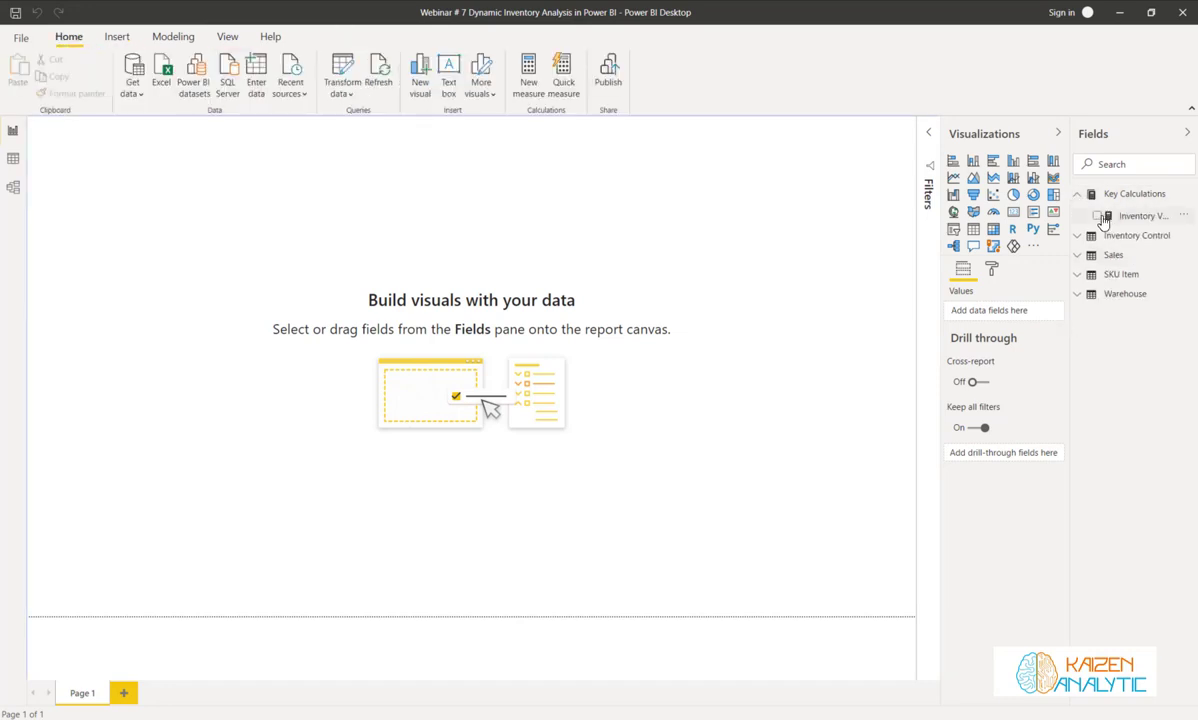
click(1098, 216)
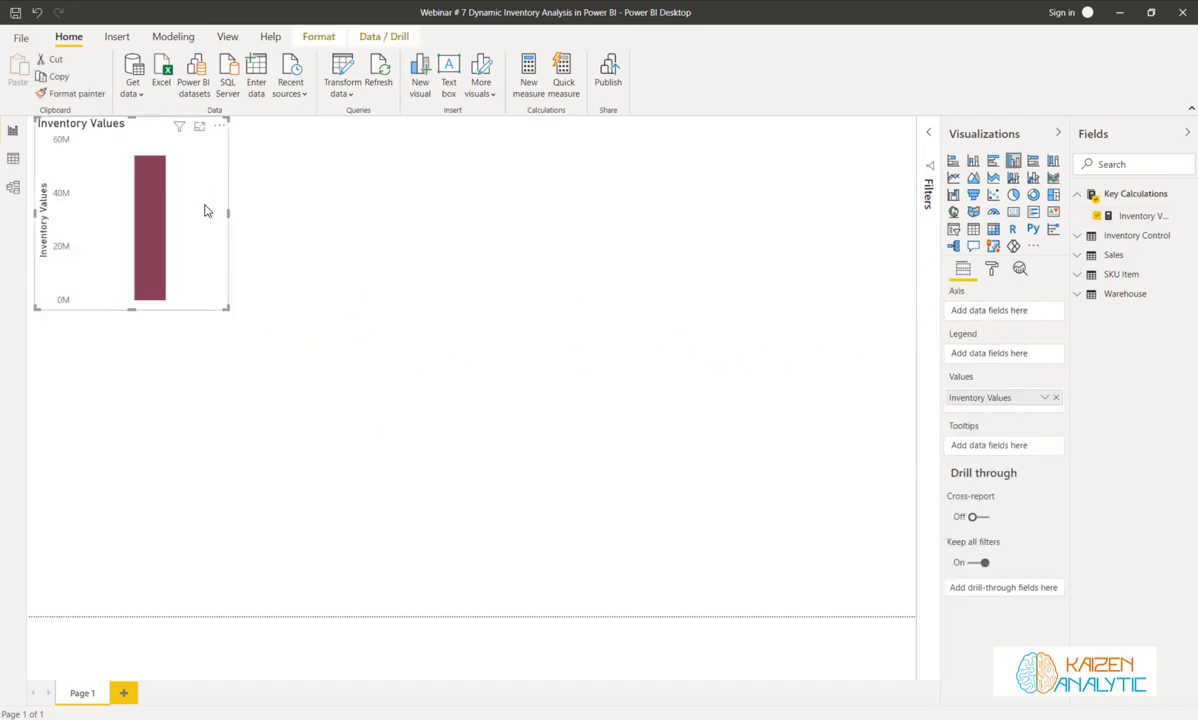
drag(202, 212, 775, 412)
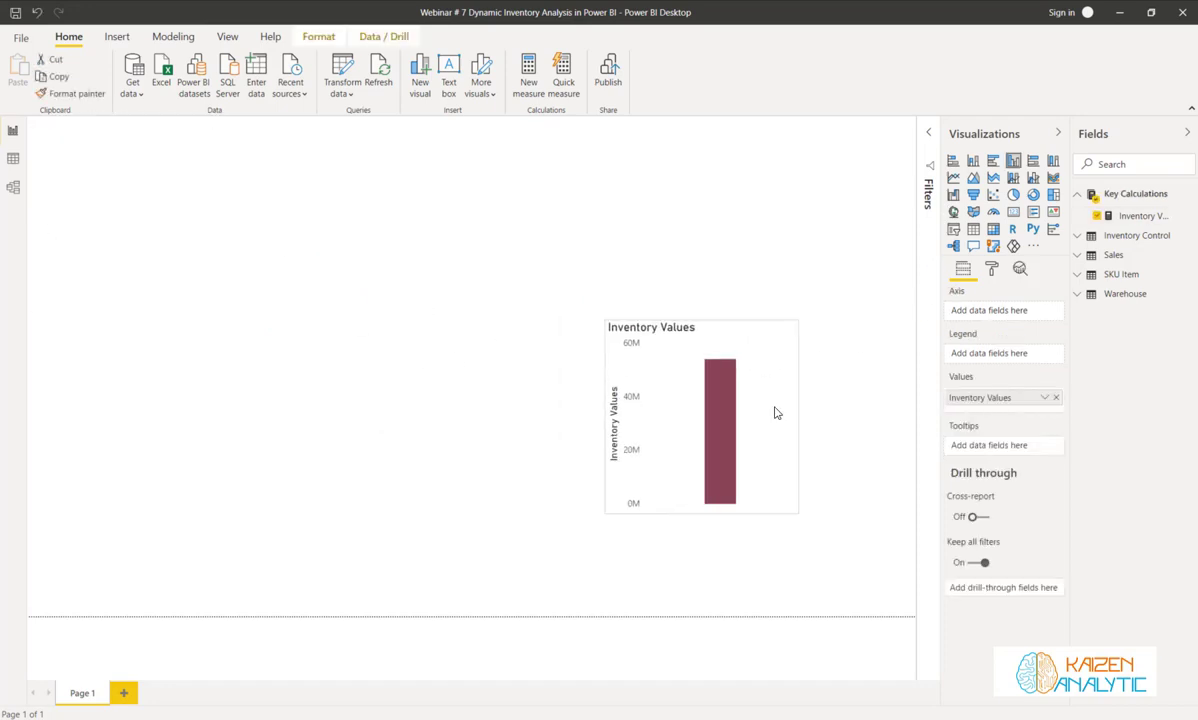
click(1033, 194)
drag(631, 420, 520, 414)
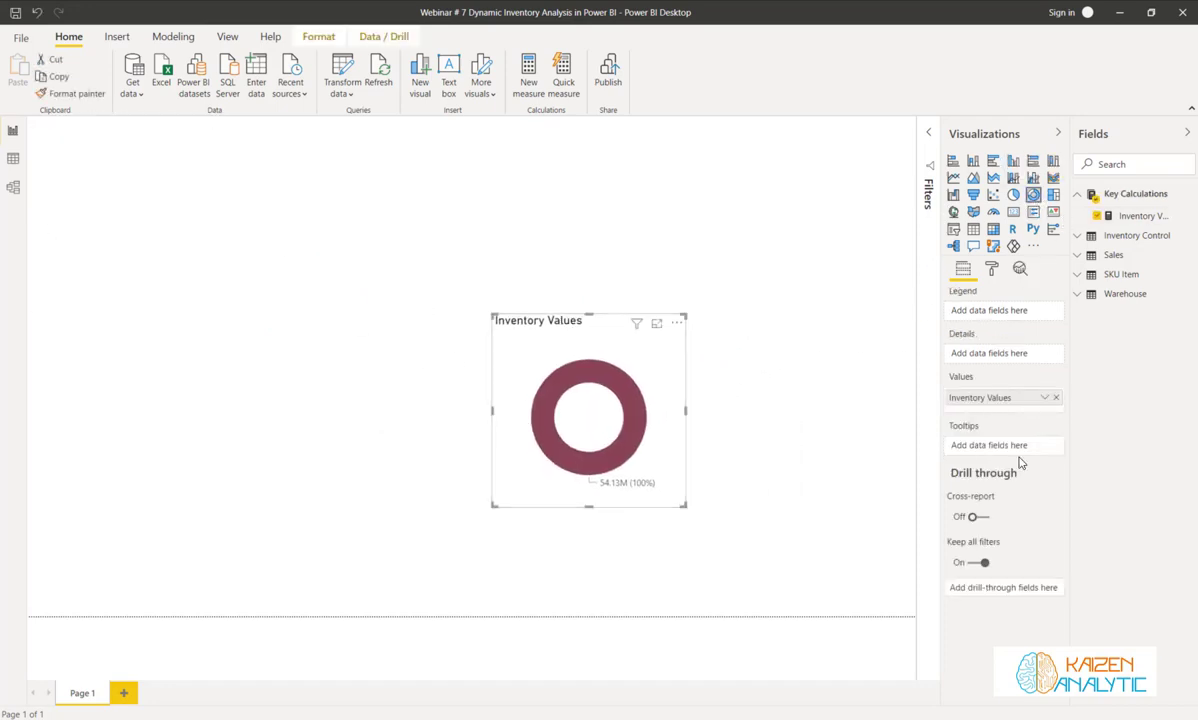
click(1084, 295)
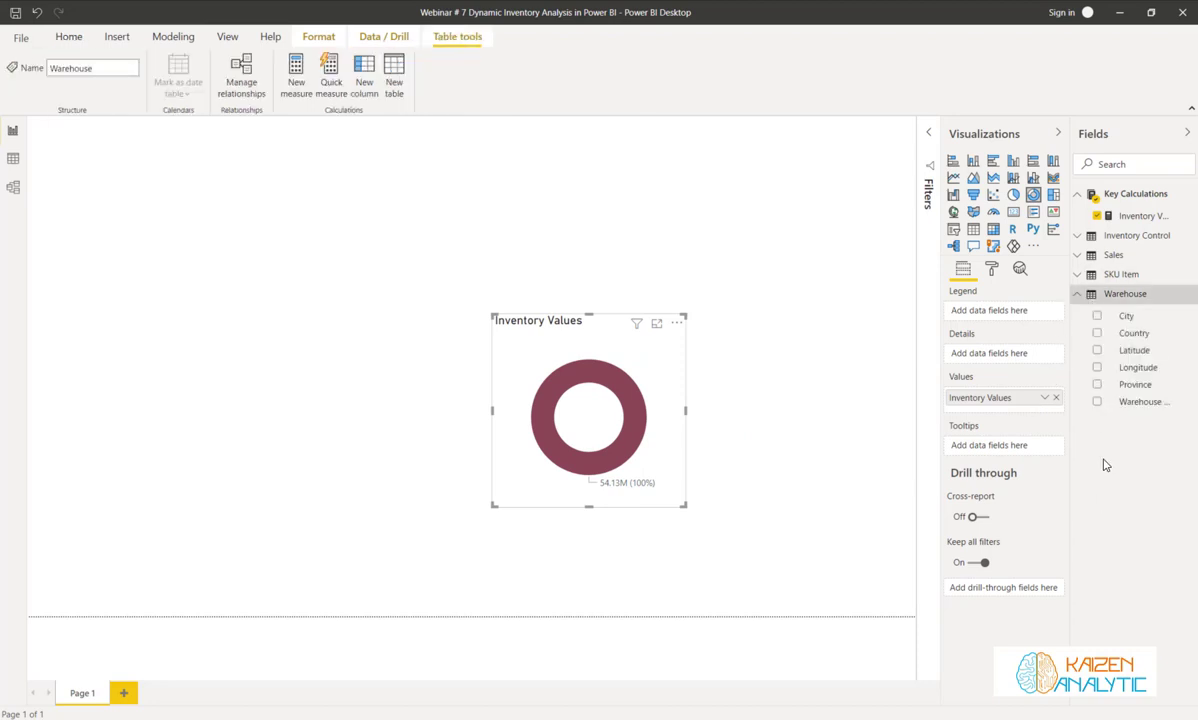
click(1097, 402)
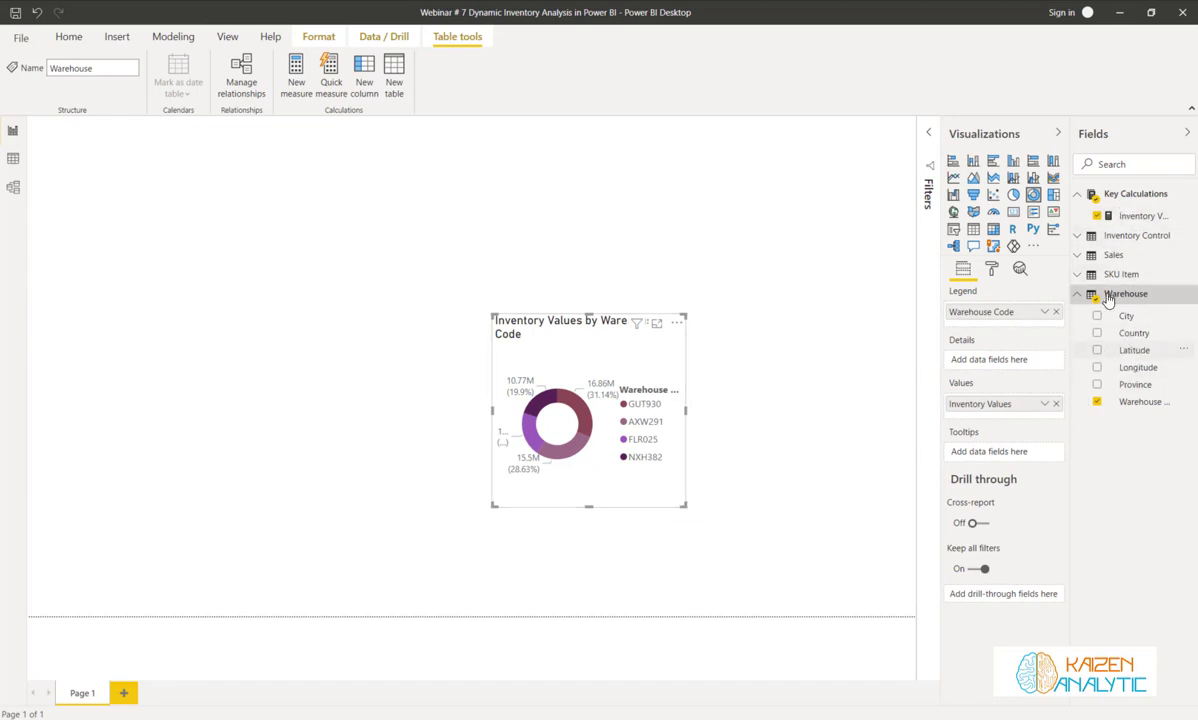
Step: Check the model's relationships and review the USERELATIONSHIP part of the Inventory Values formula
click(14, 188)
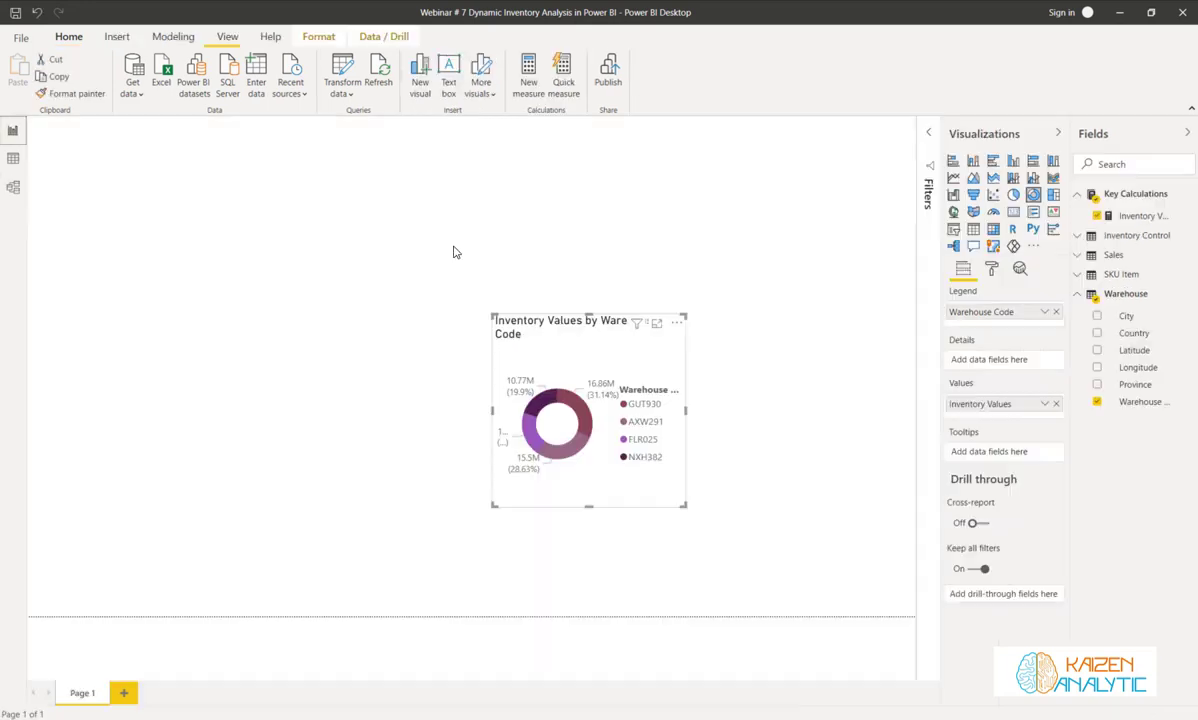
click(13, 129)
click(1113, 218)
drag(420, 128, 788, 128)
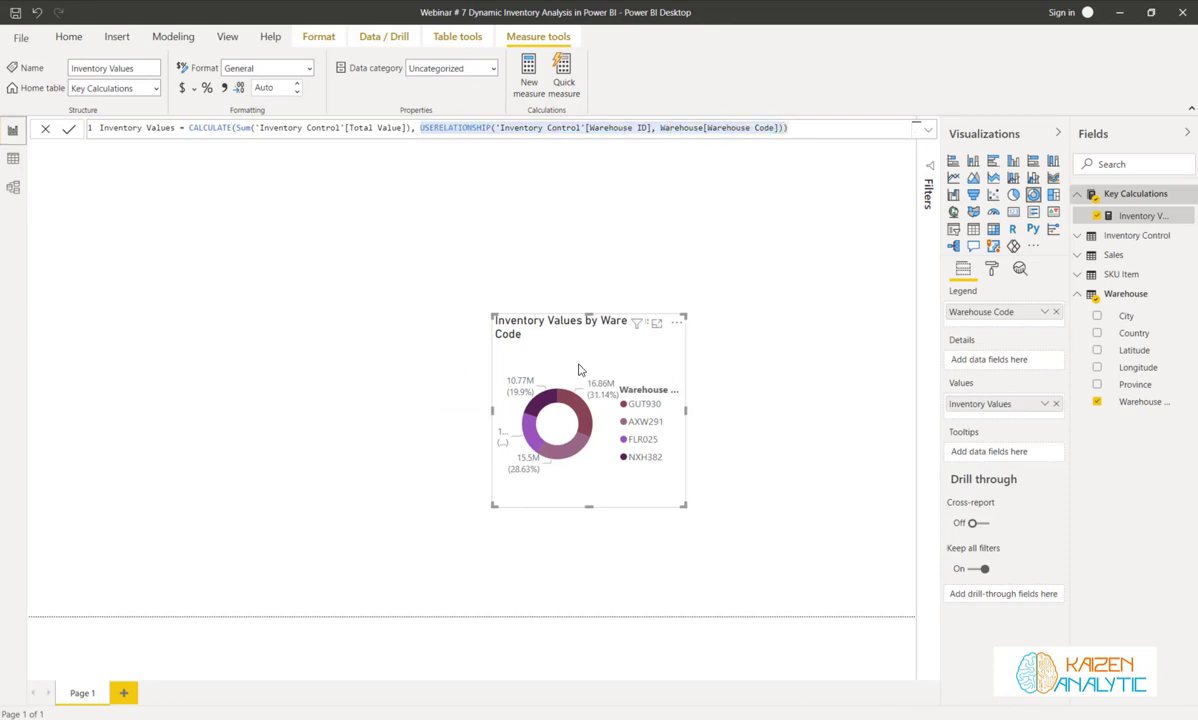
Step: Make the donut chart slightly smaller and reposition it near the middle of the page
drag(686, 506, 674, 479)
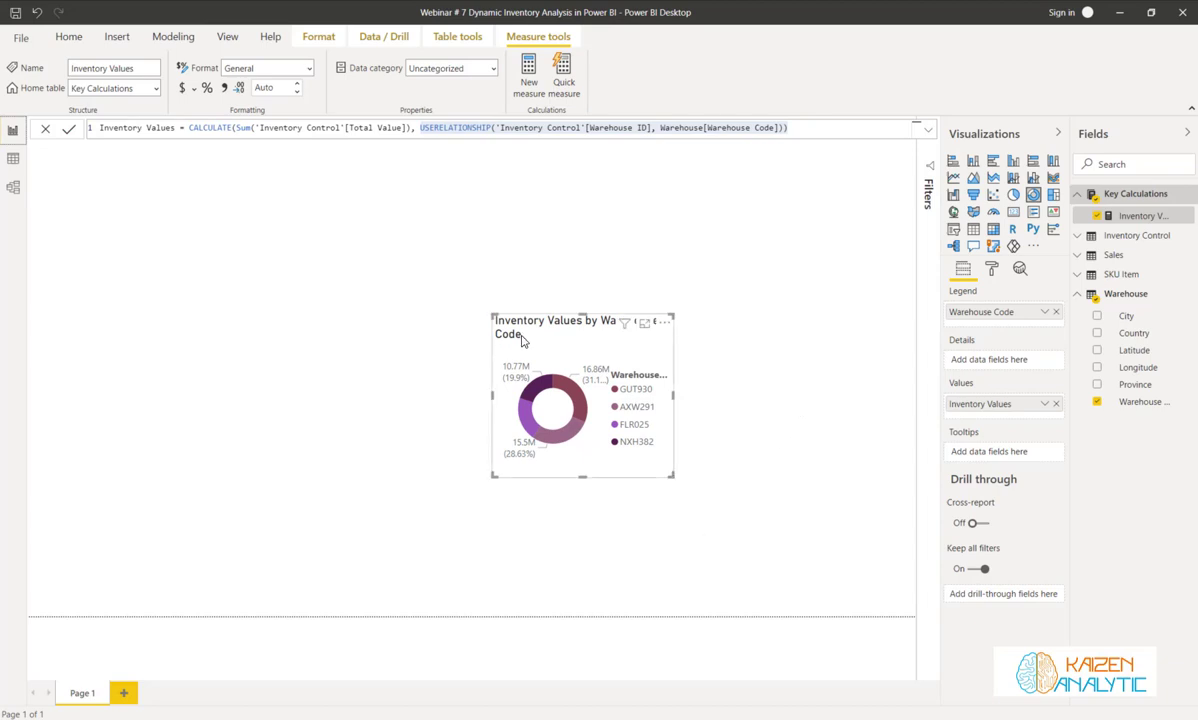
drag(555, 327, 510, 320)
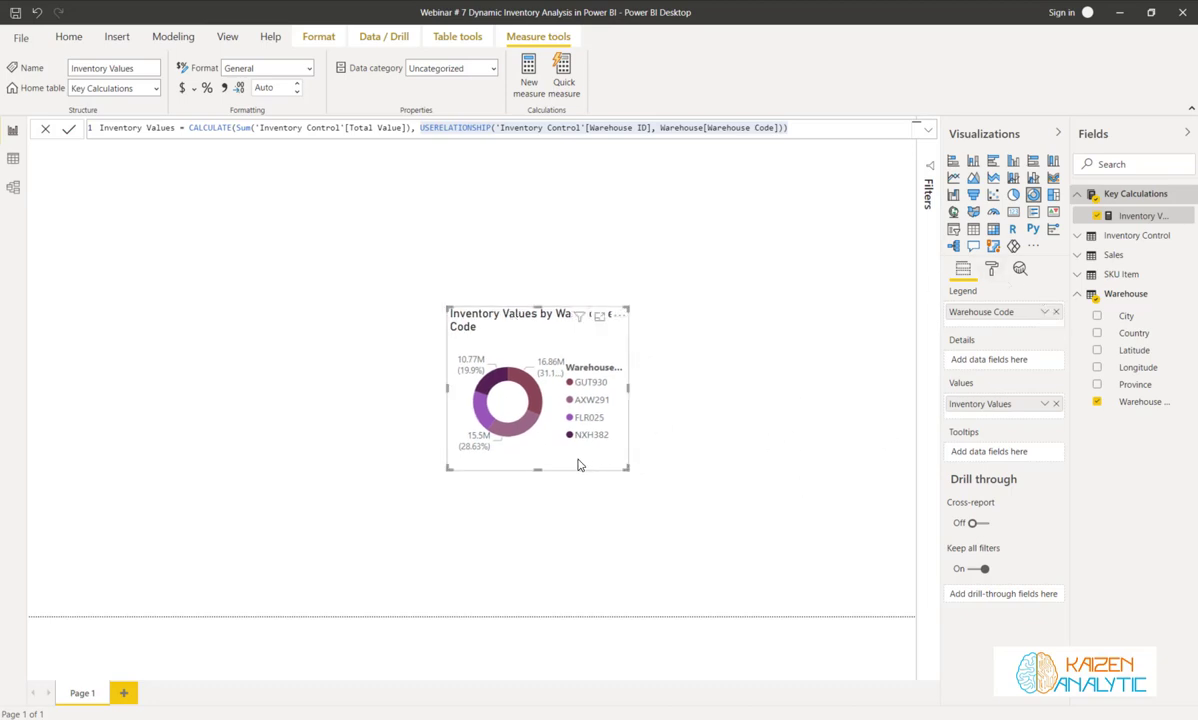
drag(490, 303, 509, 302)
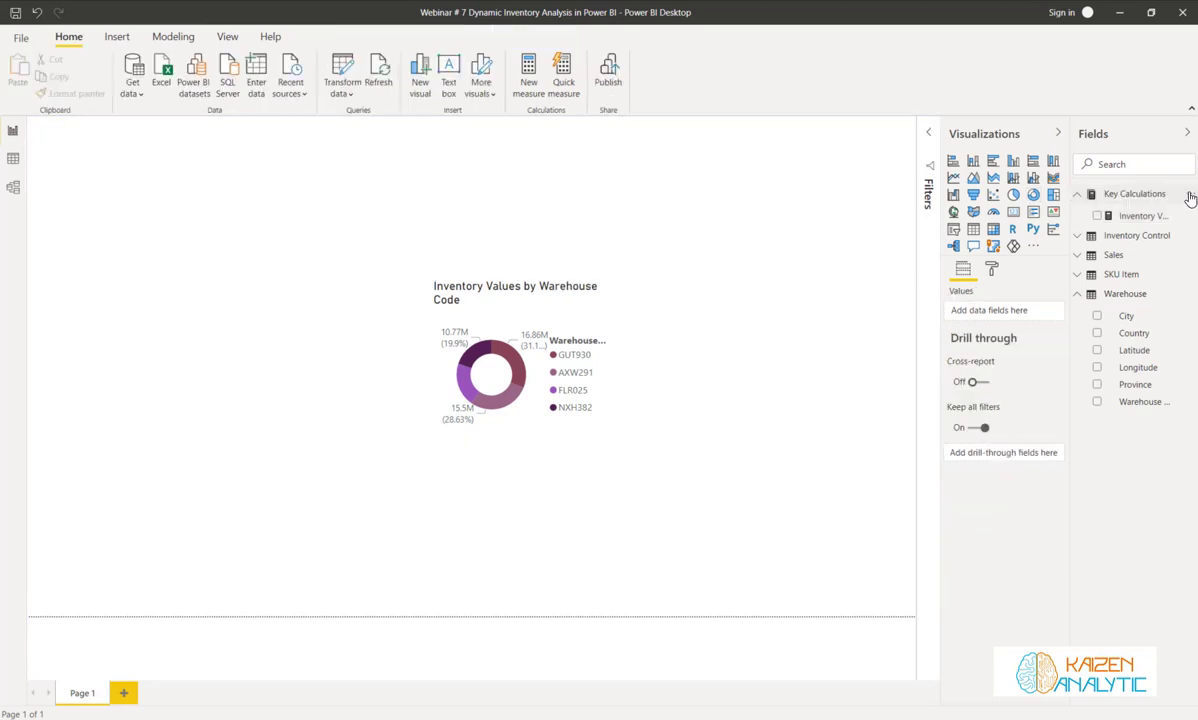
Step: Look over the Inventory Control table's data and return to the report page
right_click(1113, 194)
click(90, 178)
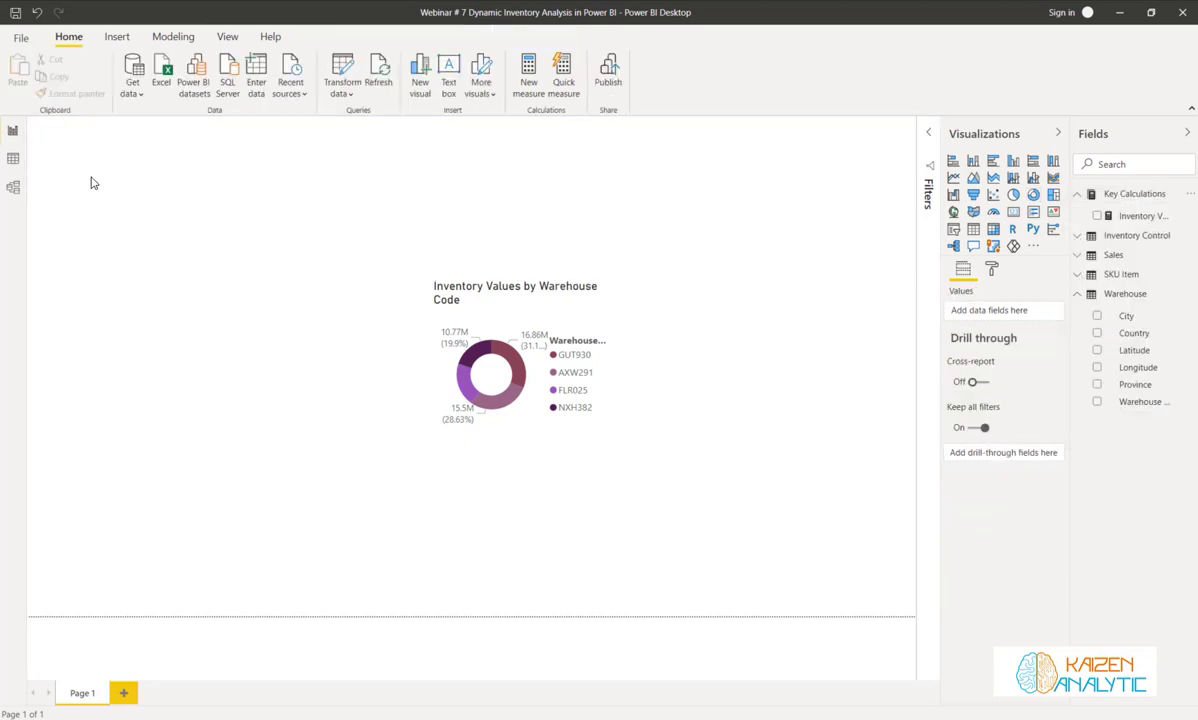
click(14, 159)
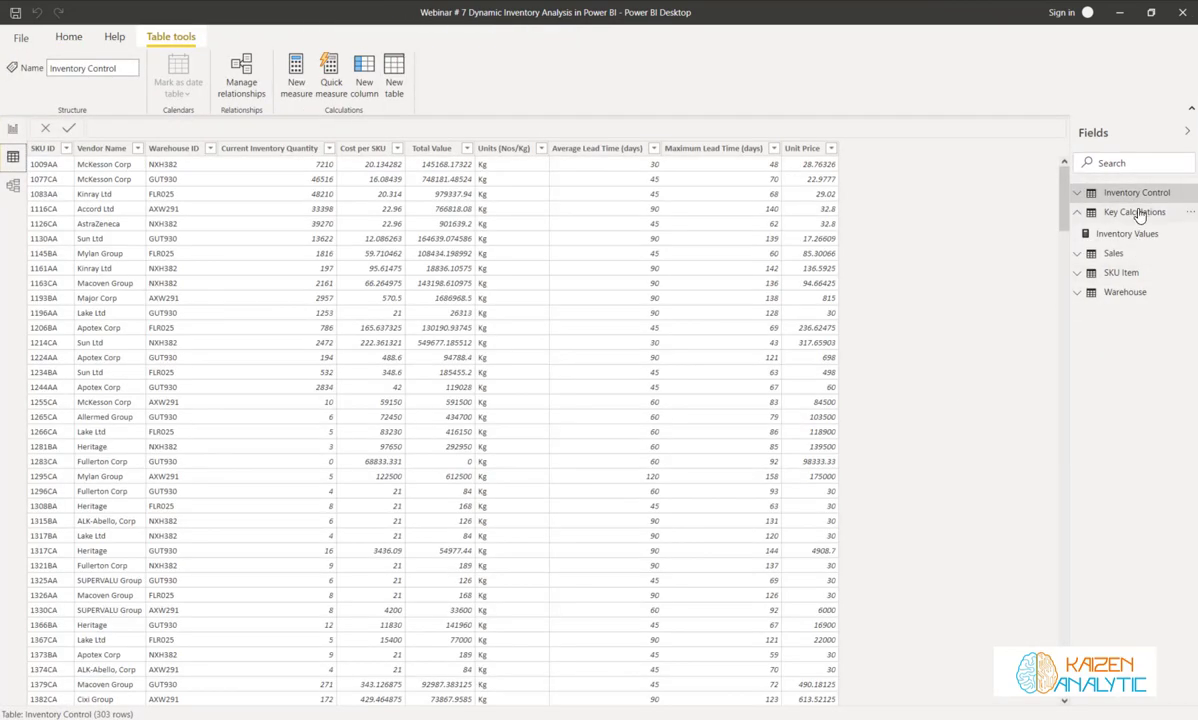
click(1080, 193)
click(1080, 193)
click(17, 132)
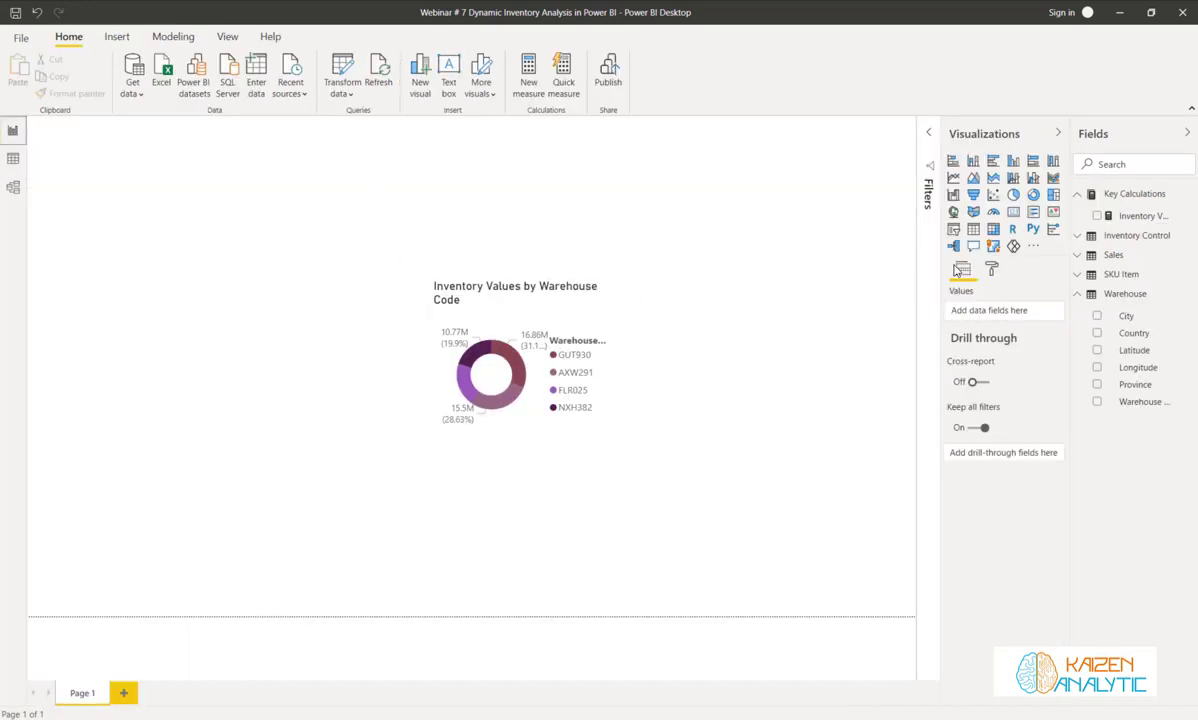
Step: Copy the Inventory Values formula into a new Key Calculations measure and rename the measure Inventory Unit
click(1146, 217)
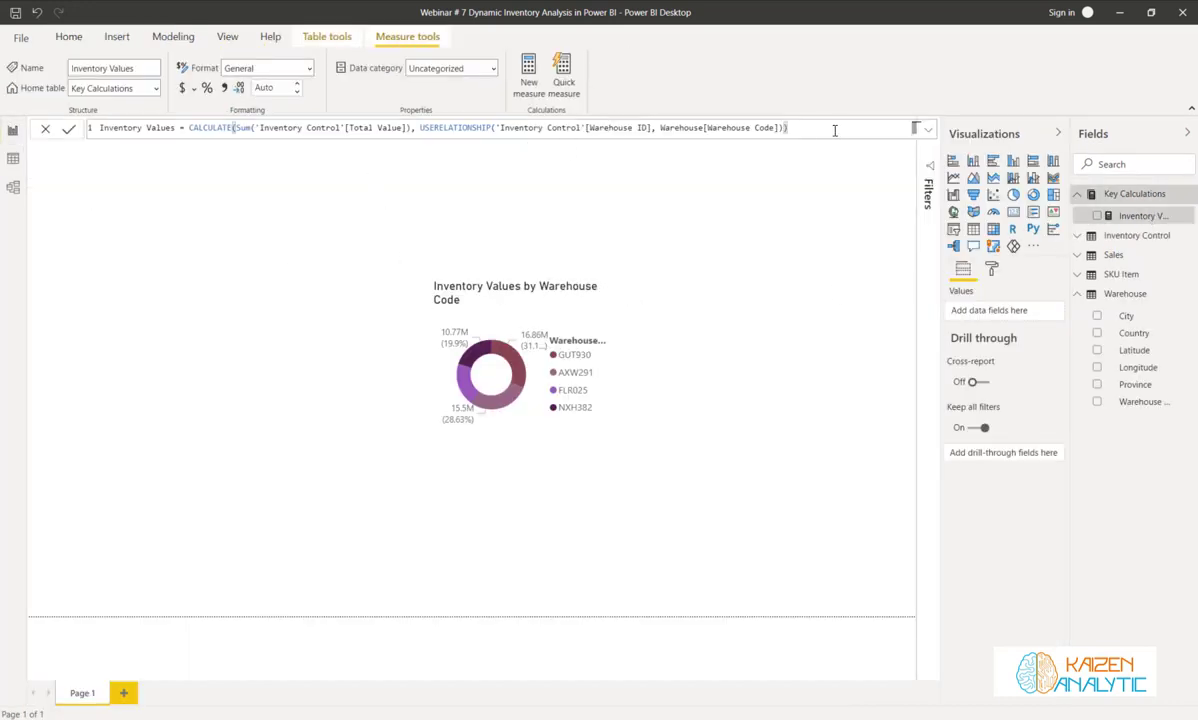
drag(786, 127, 350, 110)
key(ctrl+c)
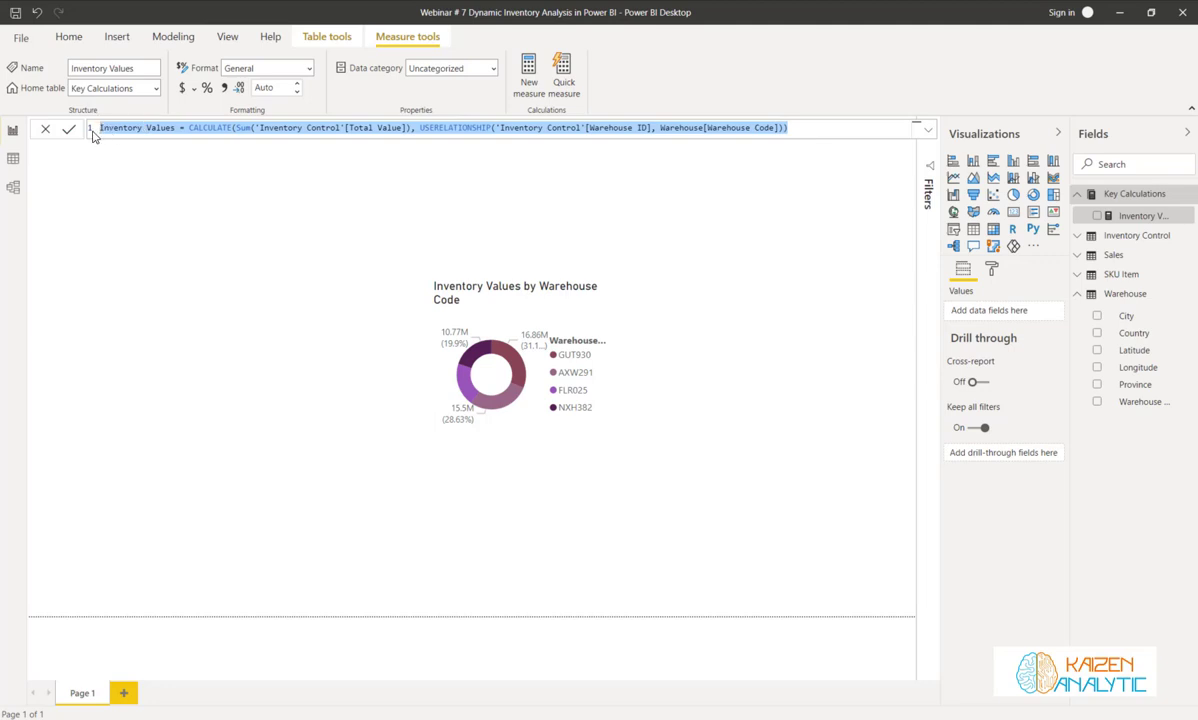
click(355, 148)
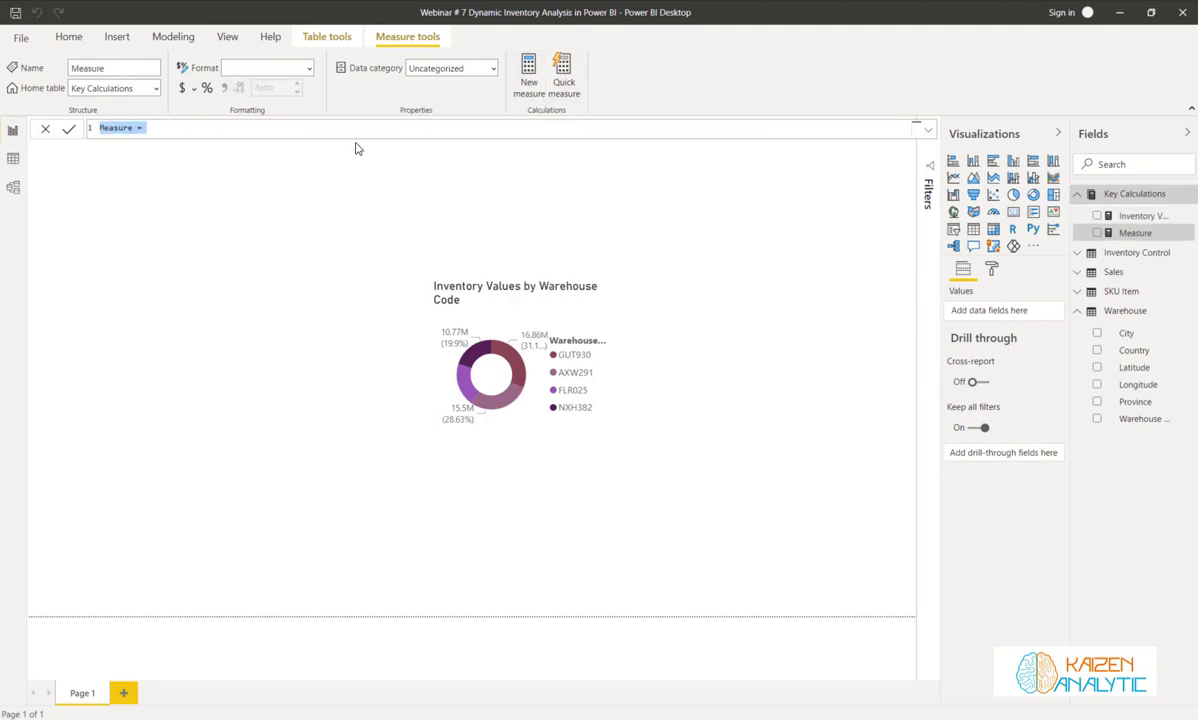
key(ctrl+v)
click(150, 127)
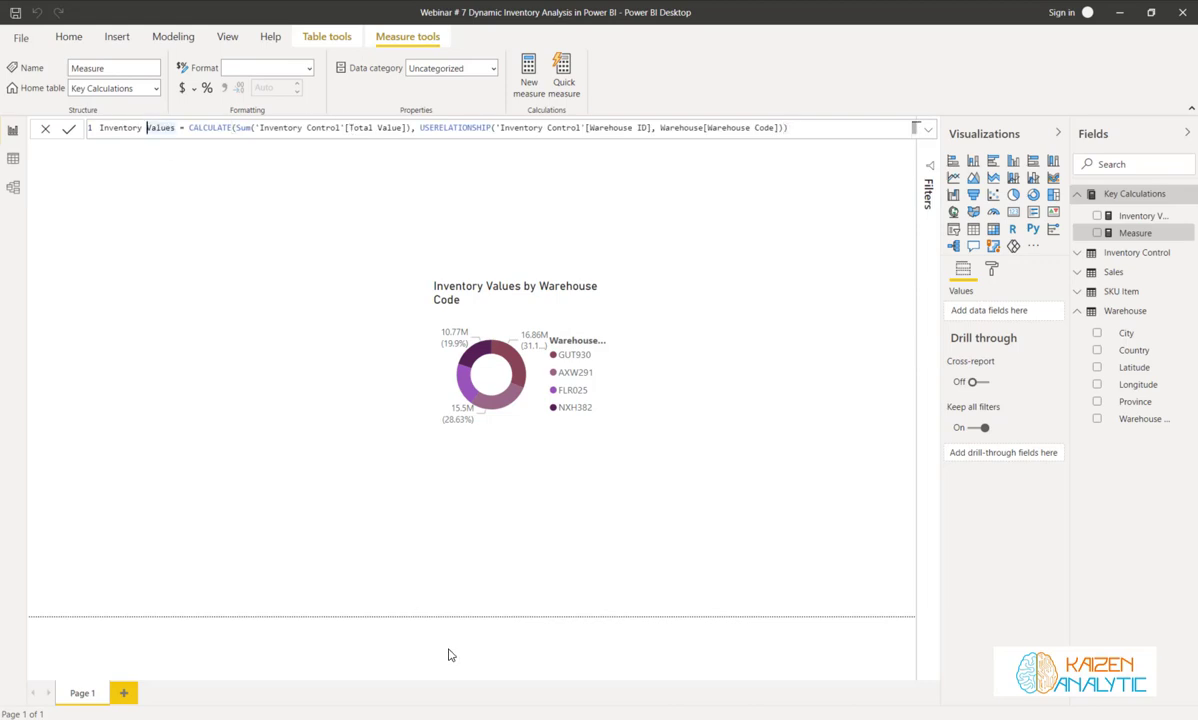
text(Unit)
key(Delete)
key(Delete)
key(Delete)
key(Delete)
key(Delete)
key(Delete)
key(Delete)
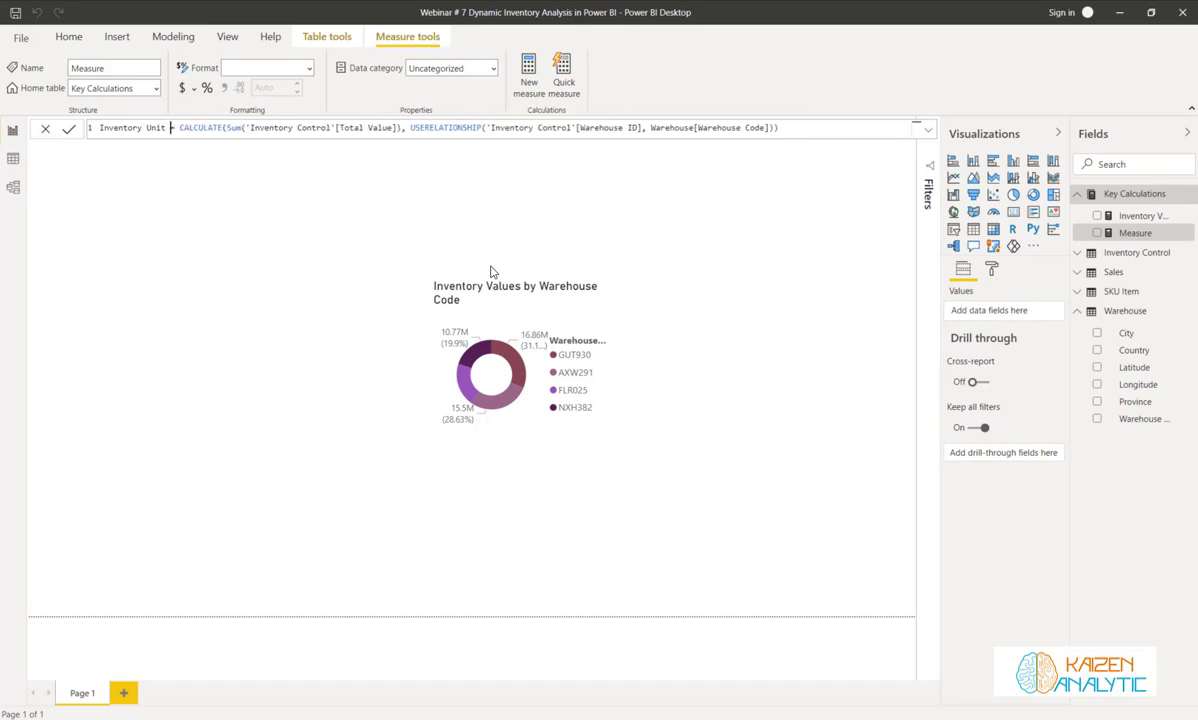
Step: Replace the summed column in the Inventory Unit formula with 'Inventory Control'[Current Inventory Quantity] and commit the measure
click(397, 127)
key(BackSpace)
key(BackSpace)
key(BackSpace)
key(BackSpace)
key(BackSpace)
key(BackSpace)
key(BackSpace)
key(BackSpace)
key(BackSpace)
key(BackSpace)
key(BackSpace)
key(BackSpace)
key(BackSpace)
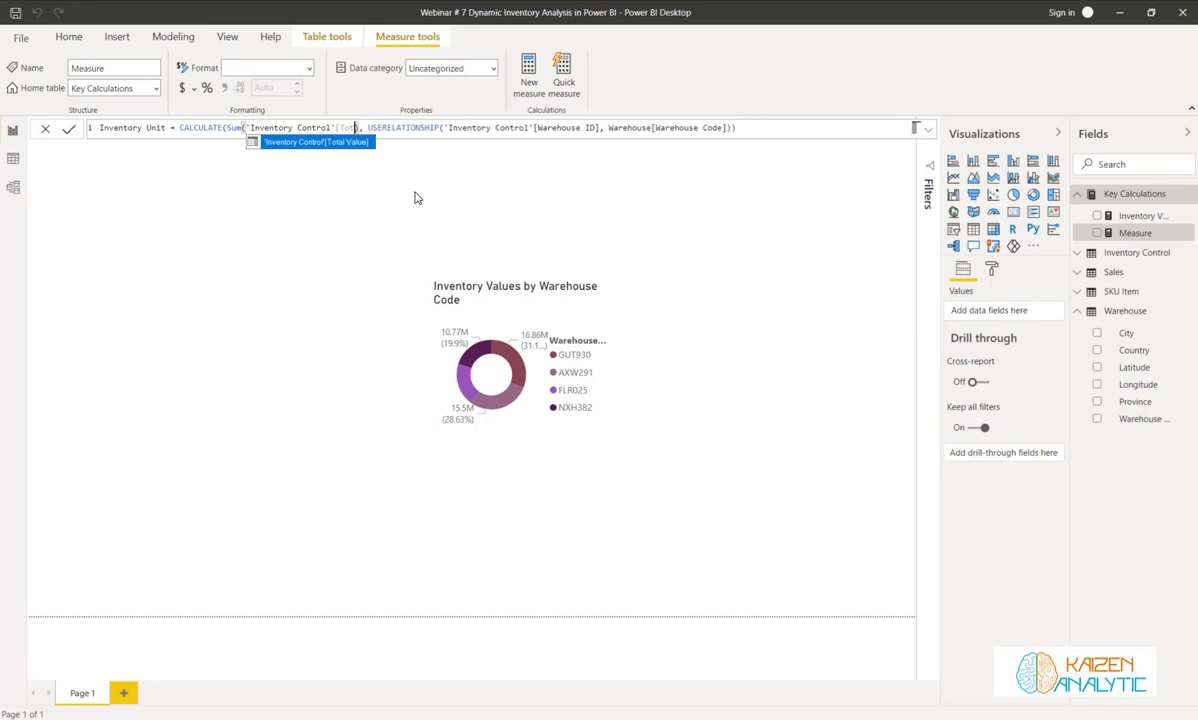
key(BackSpace)
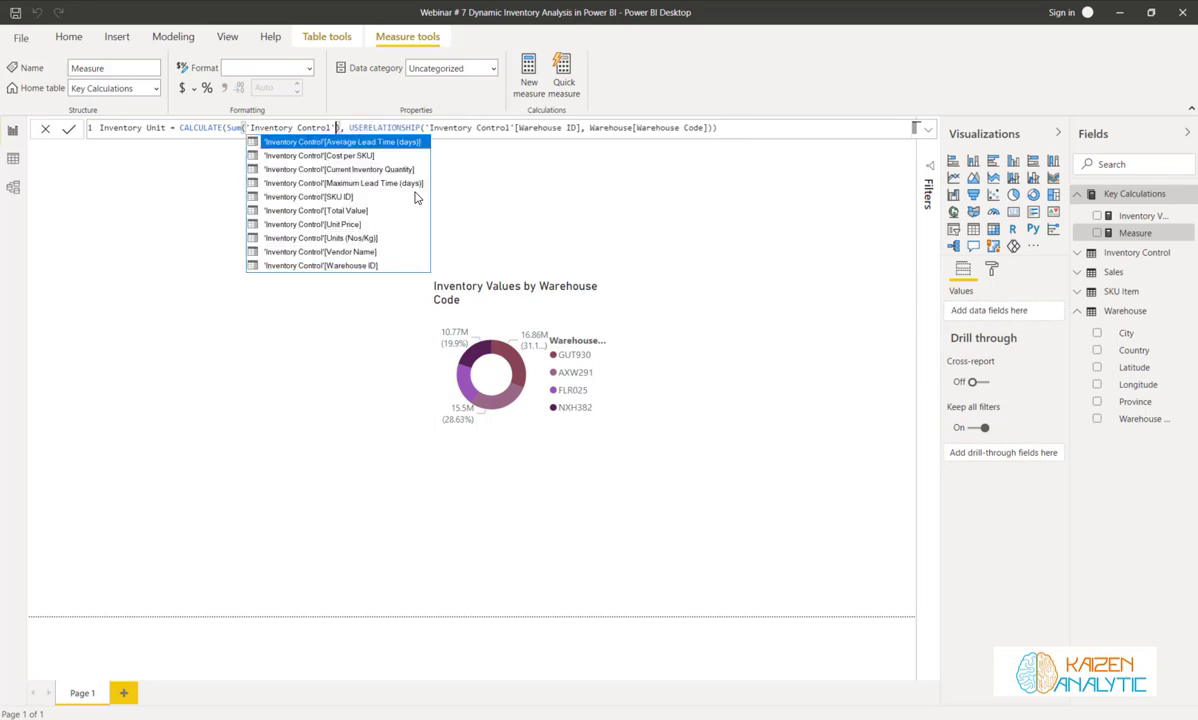
click(335, 174)
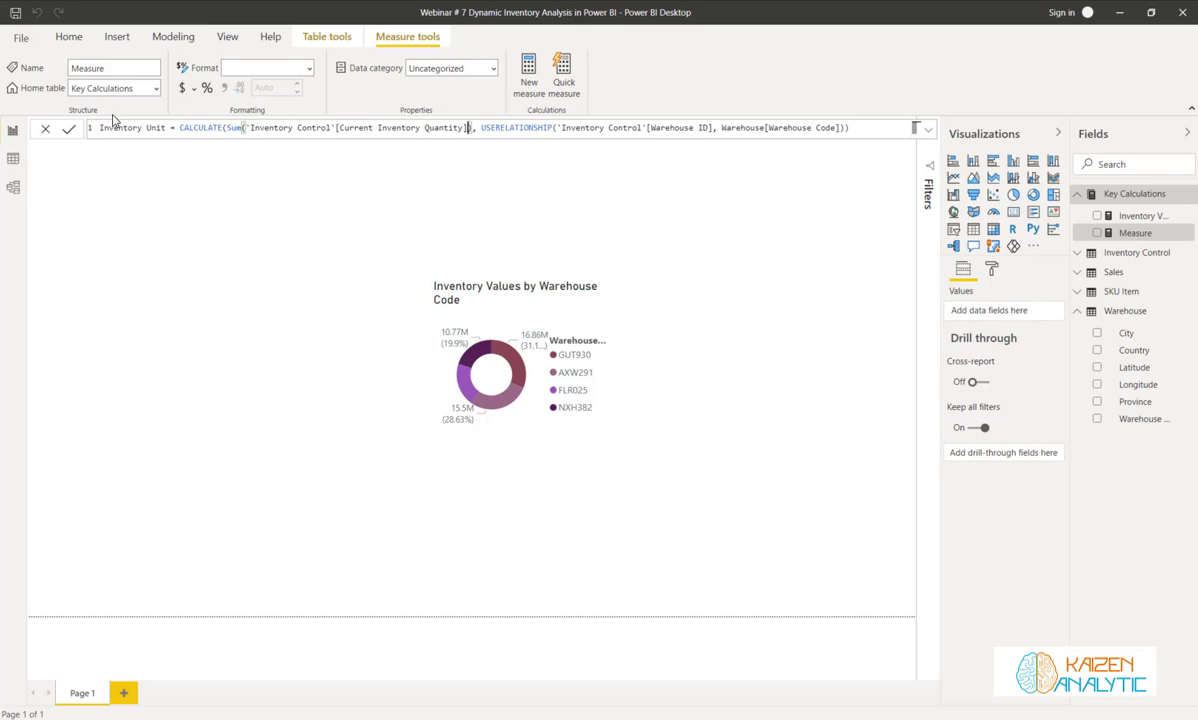
click(68, 130)
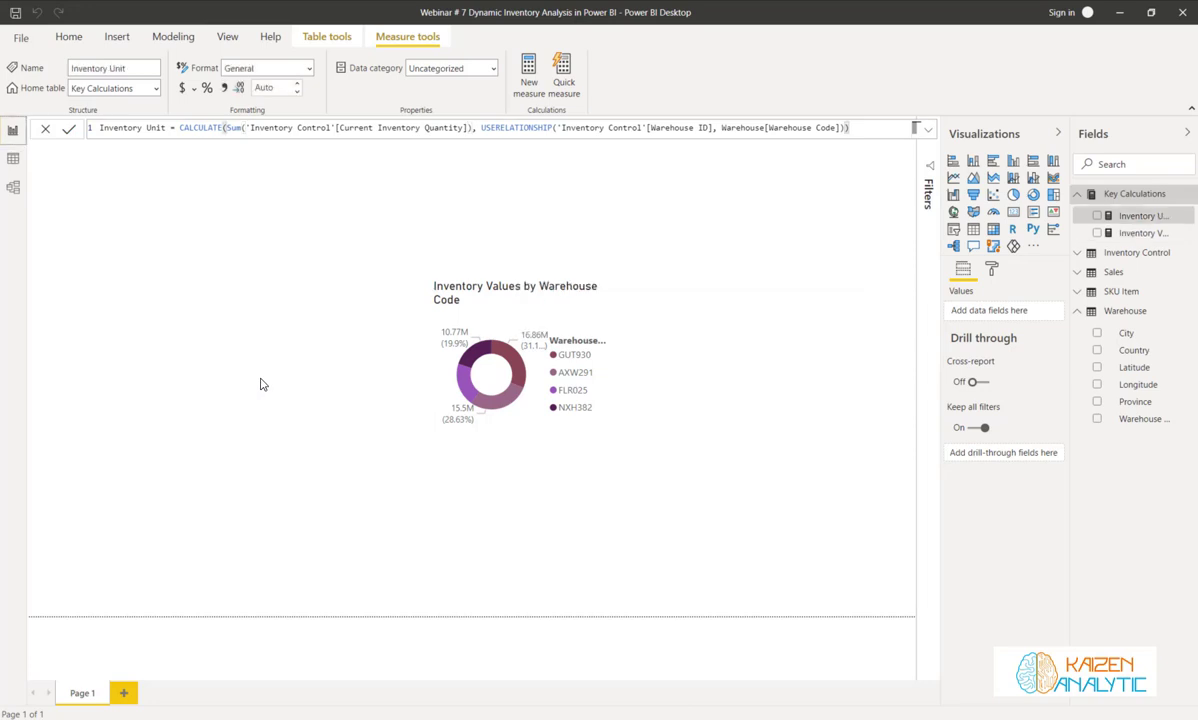
Step: Duplicate the Inventory Values donut chart and place the copy directly below the original
click(548, 319)
key(ctrl+c)
key(ctrl+v)
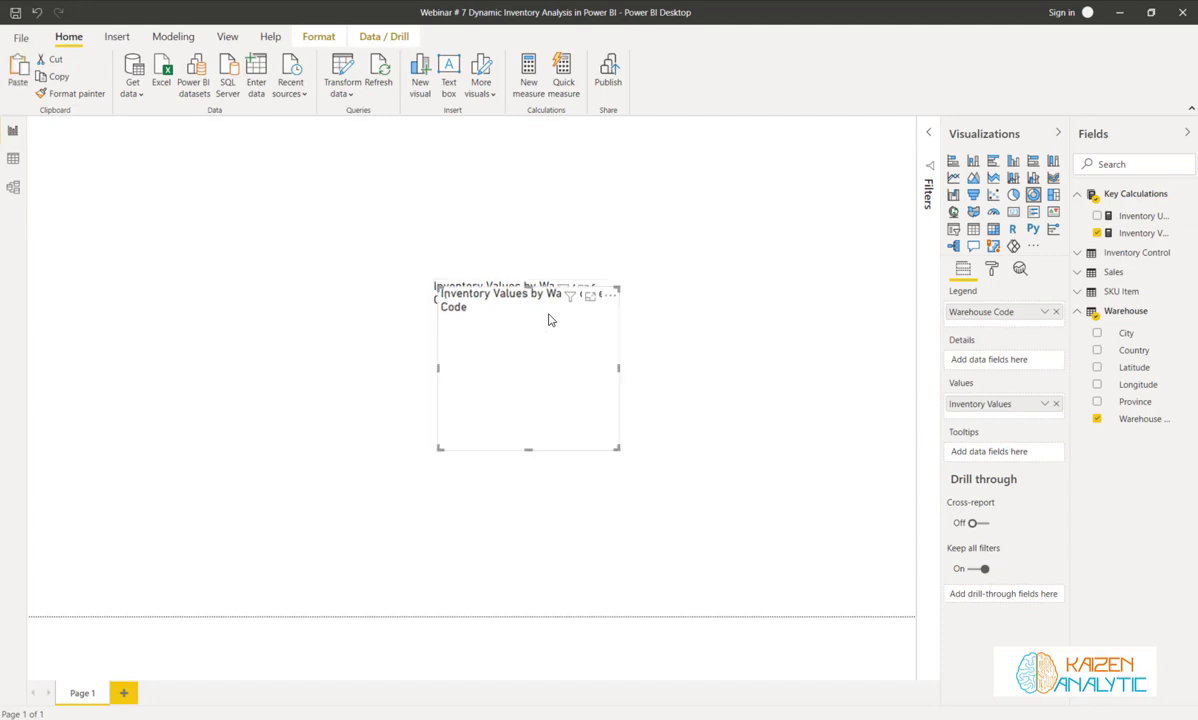
drag(550, 314, 545, 507)
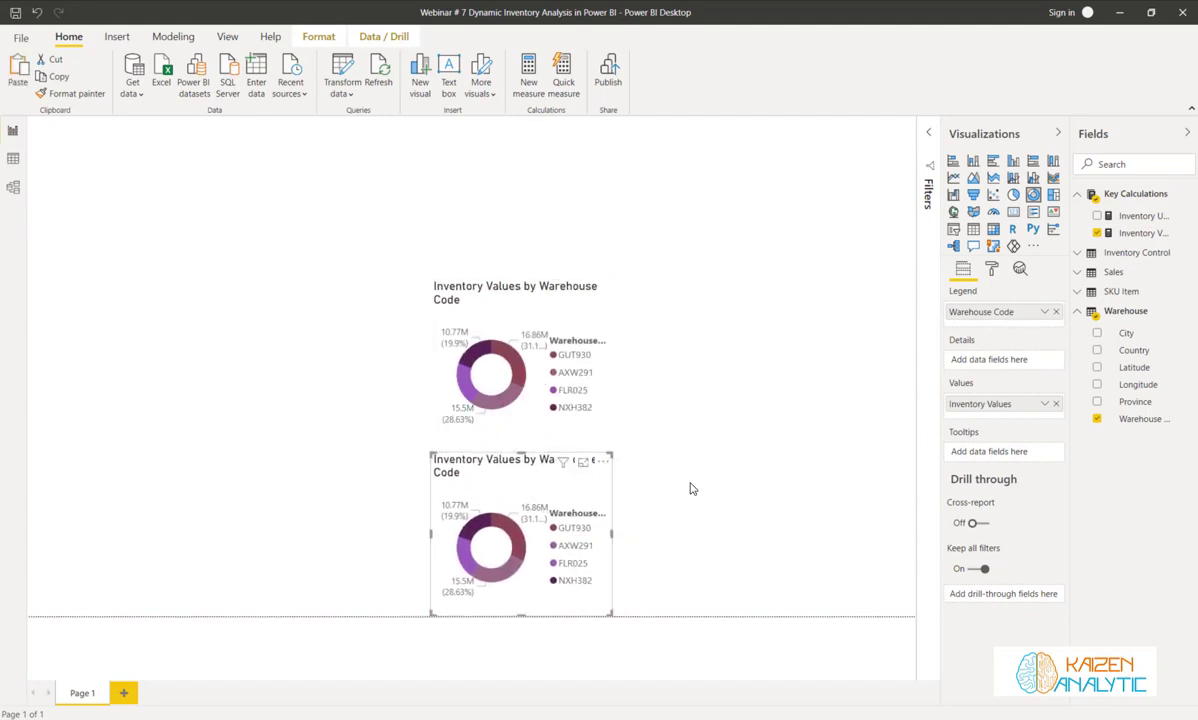
Step: Replace Inventory Values with the Inventory Unit measure as the values of the lower donut chart
click(1056, 405)
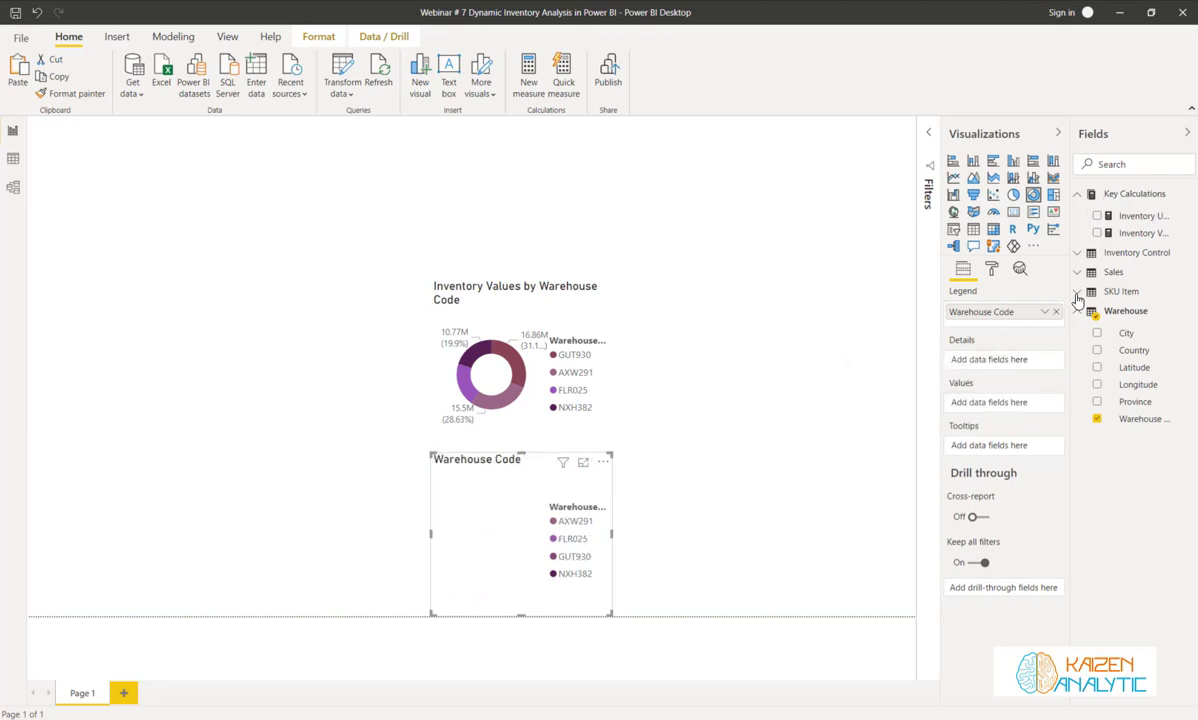
click(1097, 216)
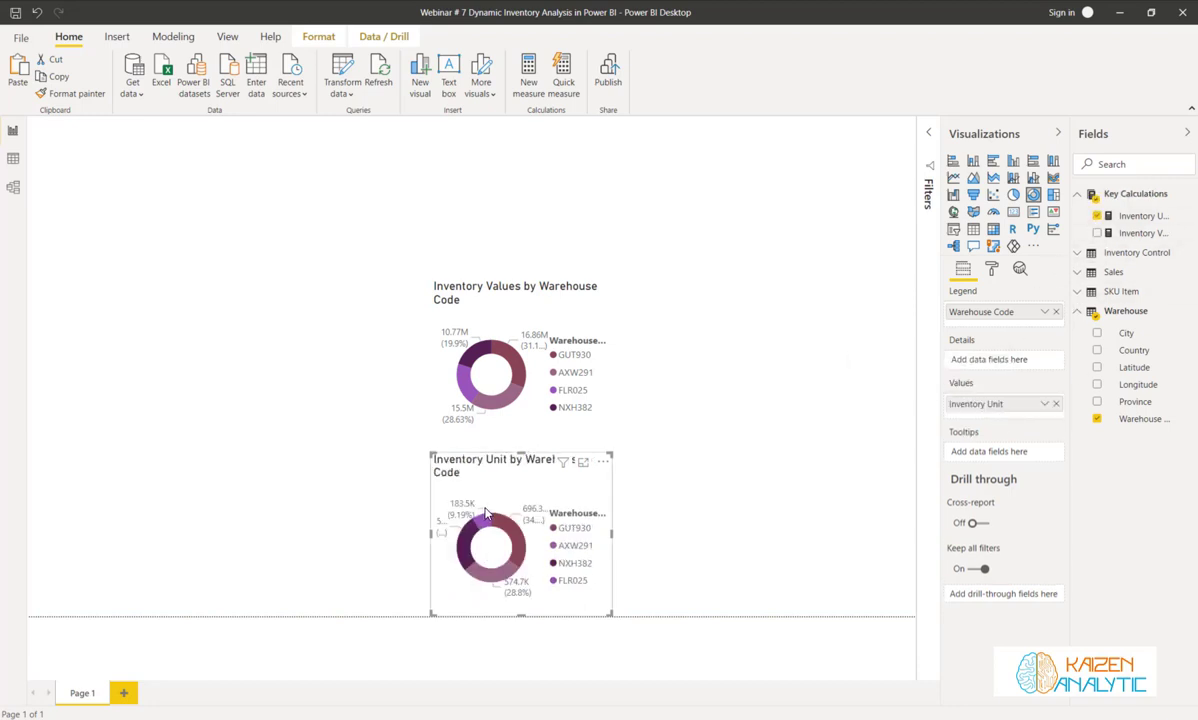
click(399, 382)
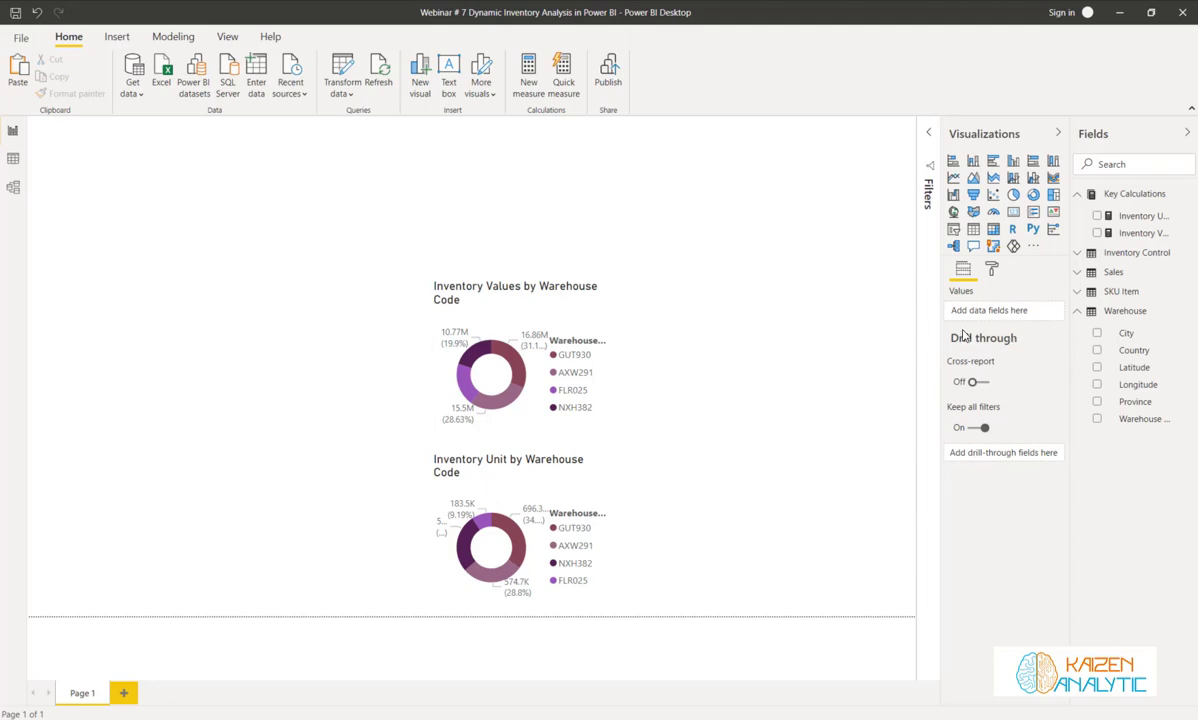
Step: Start a new measure named Top 5 Vendors - Value in the Key Calculations table, with its formula beginning on a second line
click(1190, 193)
click(1170, 211)
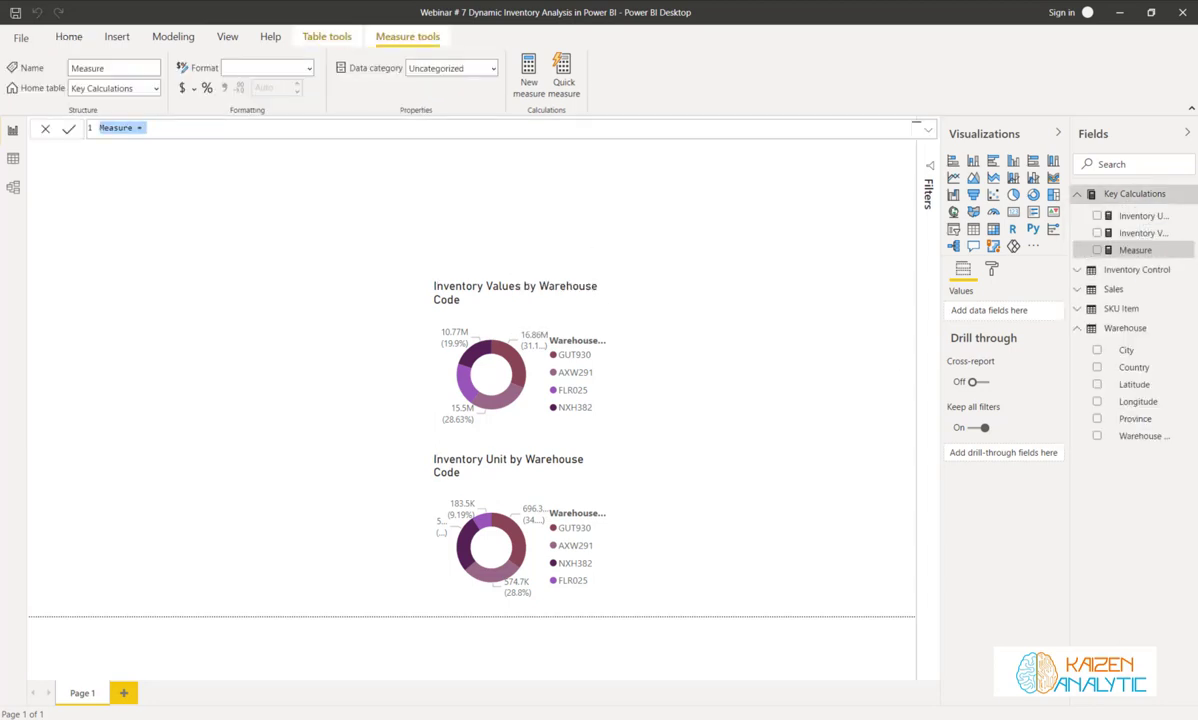
text(Top 5 )
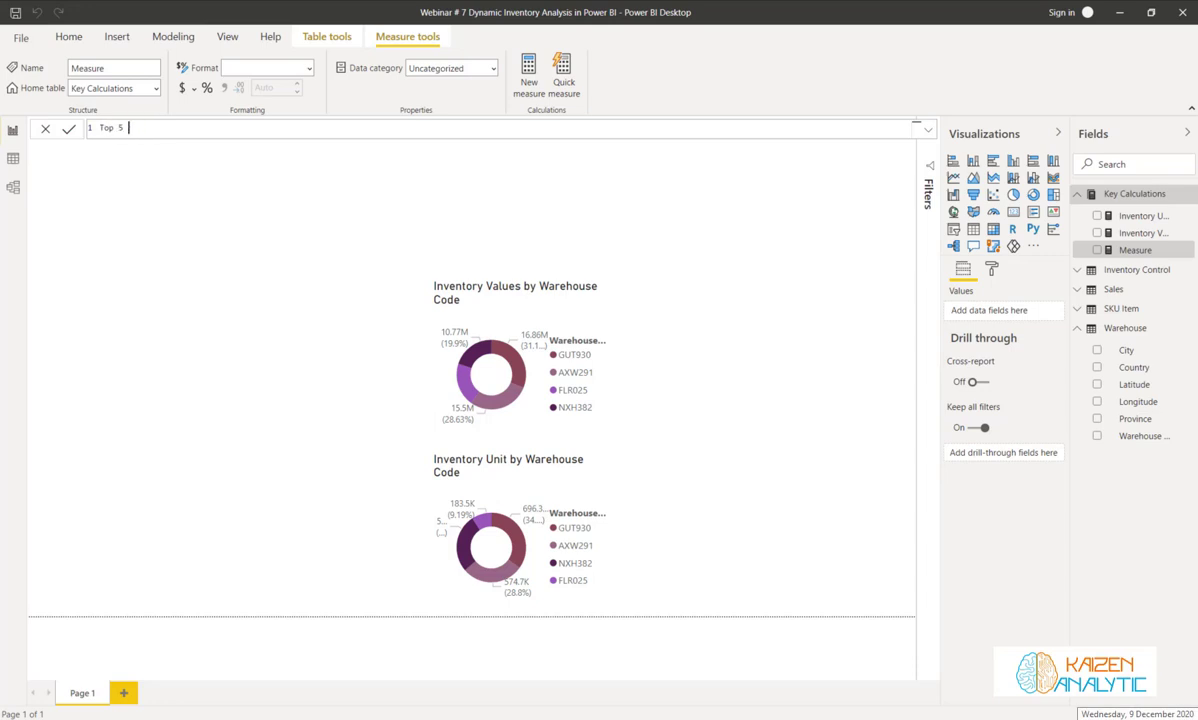
text(Vendors - Value =)
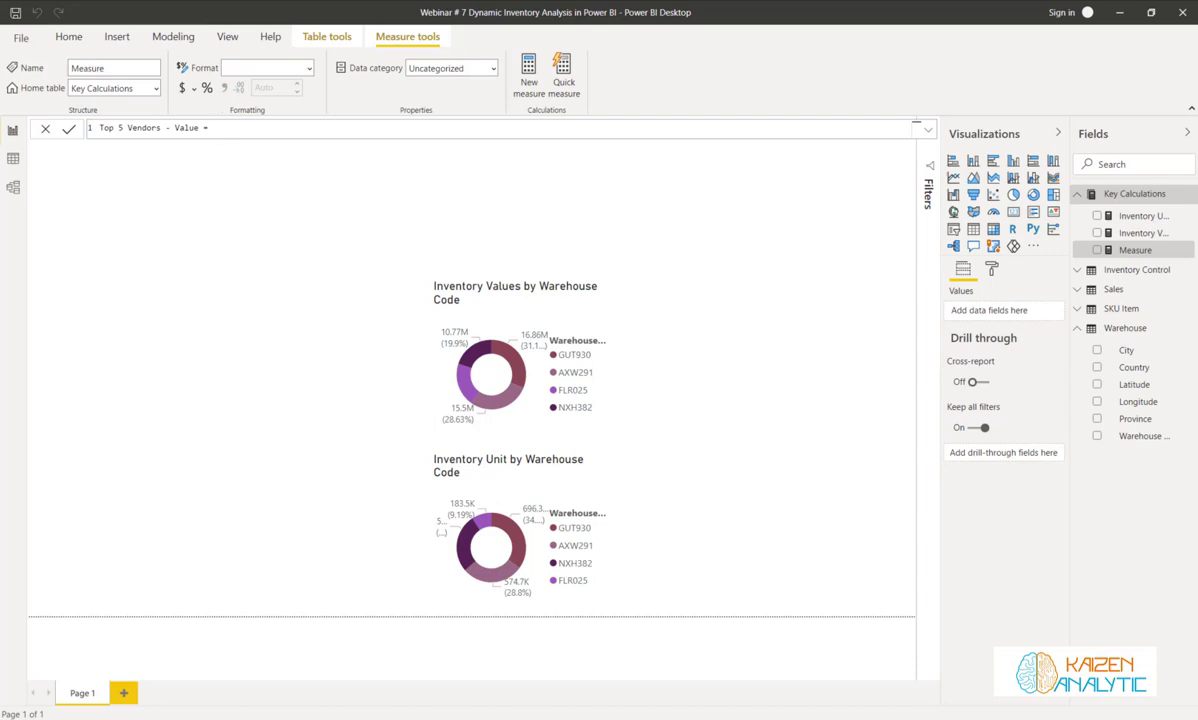
key(shift+Return)
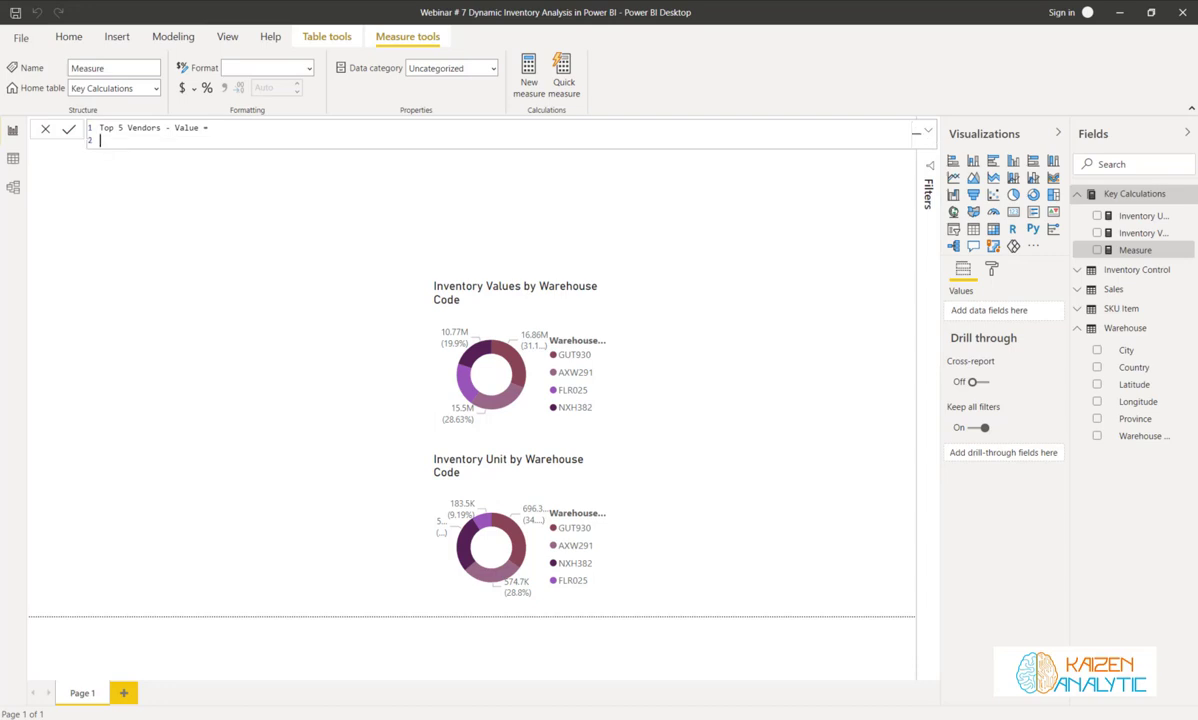
Step: Begin the Top 5 Vendors - Value formula with CALCULATE and [Inventory Values] as its expression, leaving the filter for a new line
text(CALCULATE()
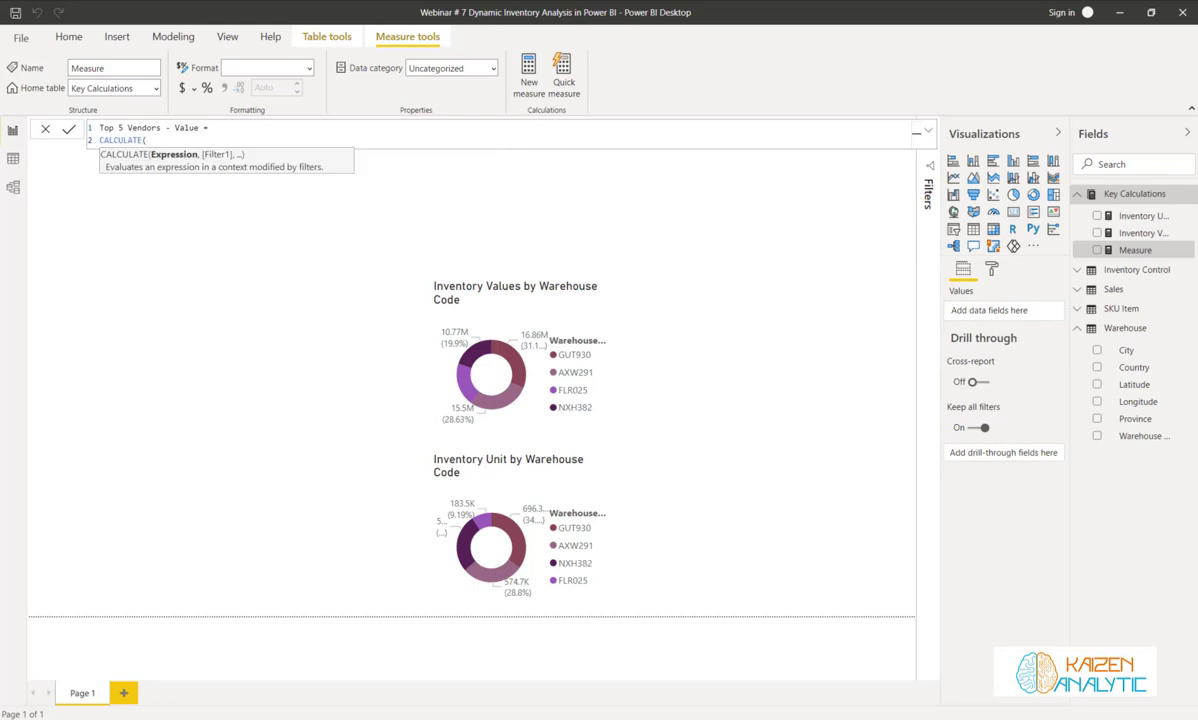
text(Inve)
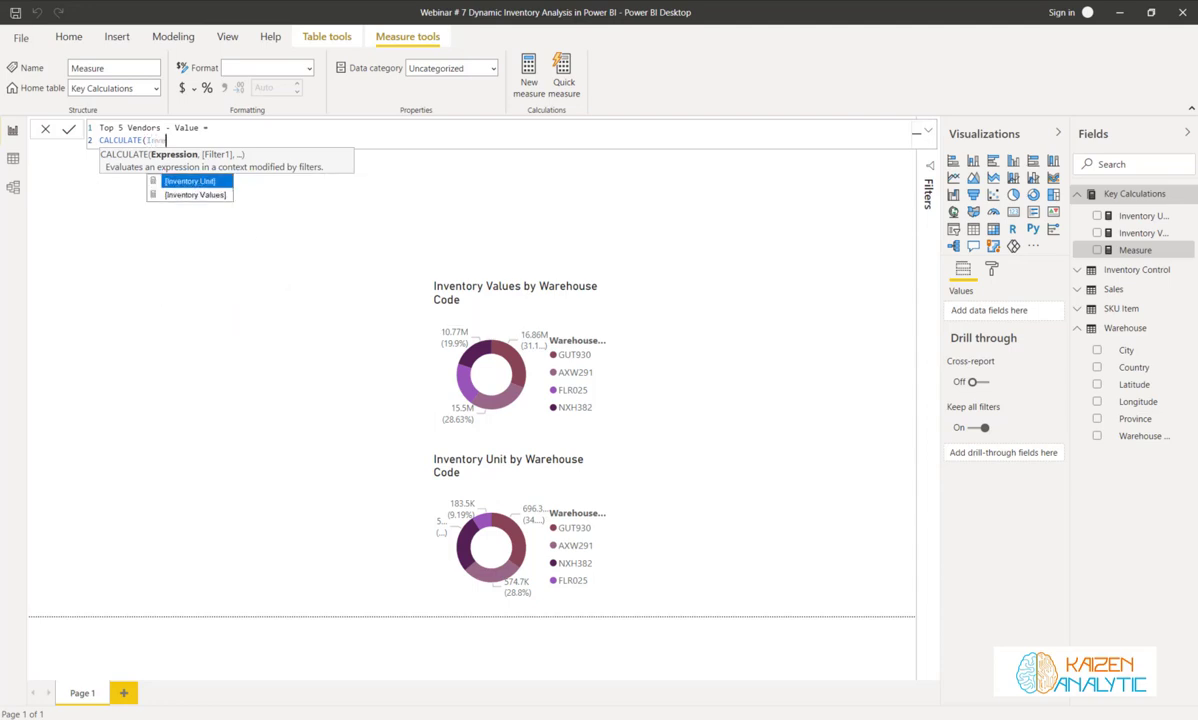
key(Down)
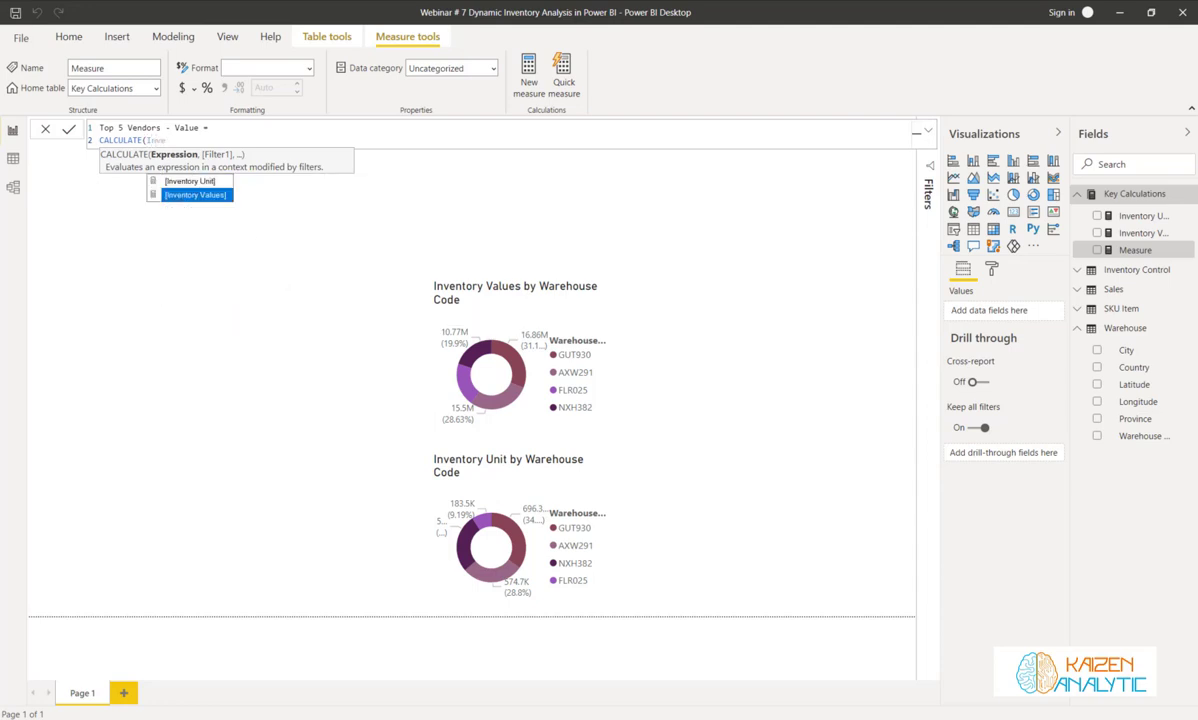
key(Tab)
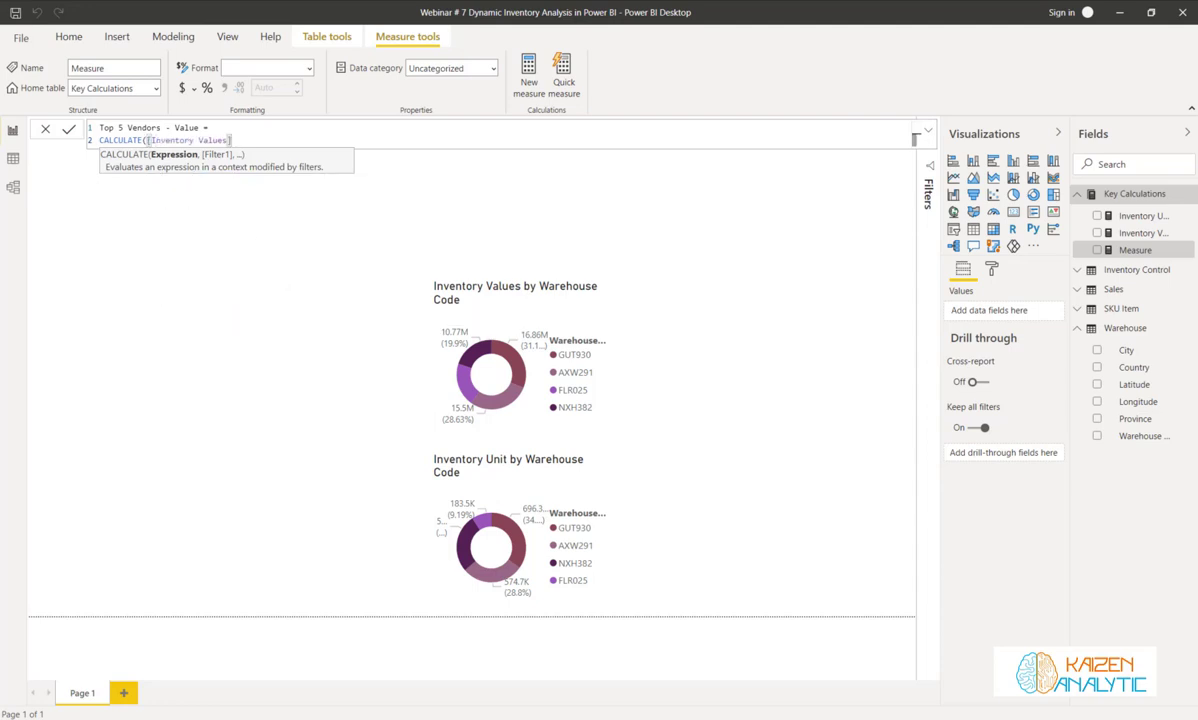
text(,)
key(shift+Return)
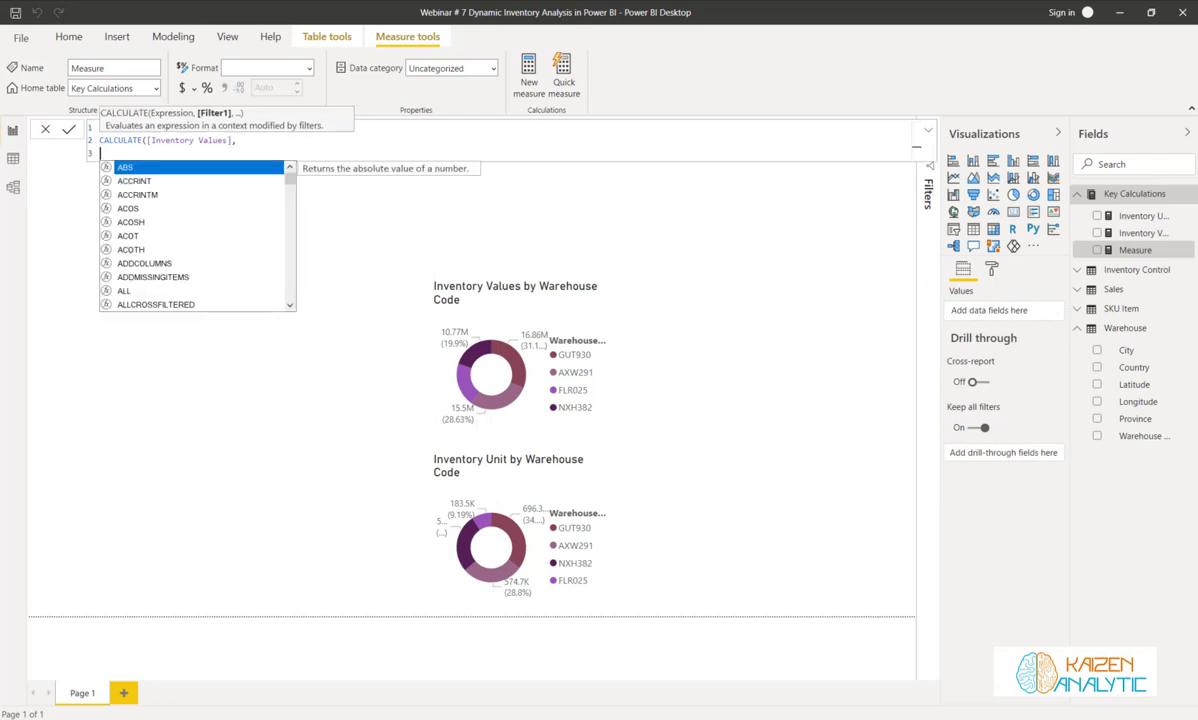
Step: Add the filter TOPN( 5, All('Inventory Control'[Vendor Name])) to the CALCULATE formula, close it and commit the measure
text(Topn)
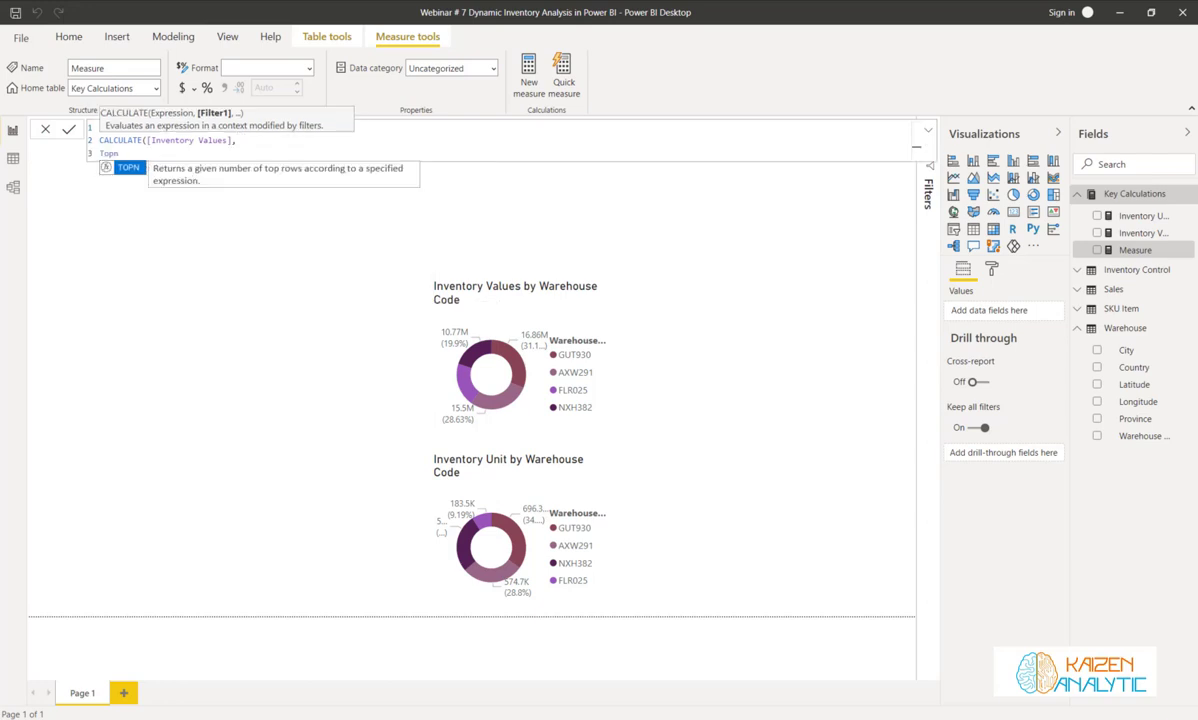
key(Tab)
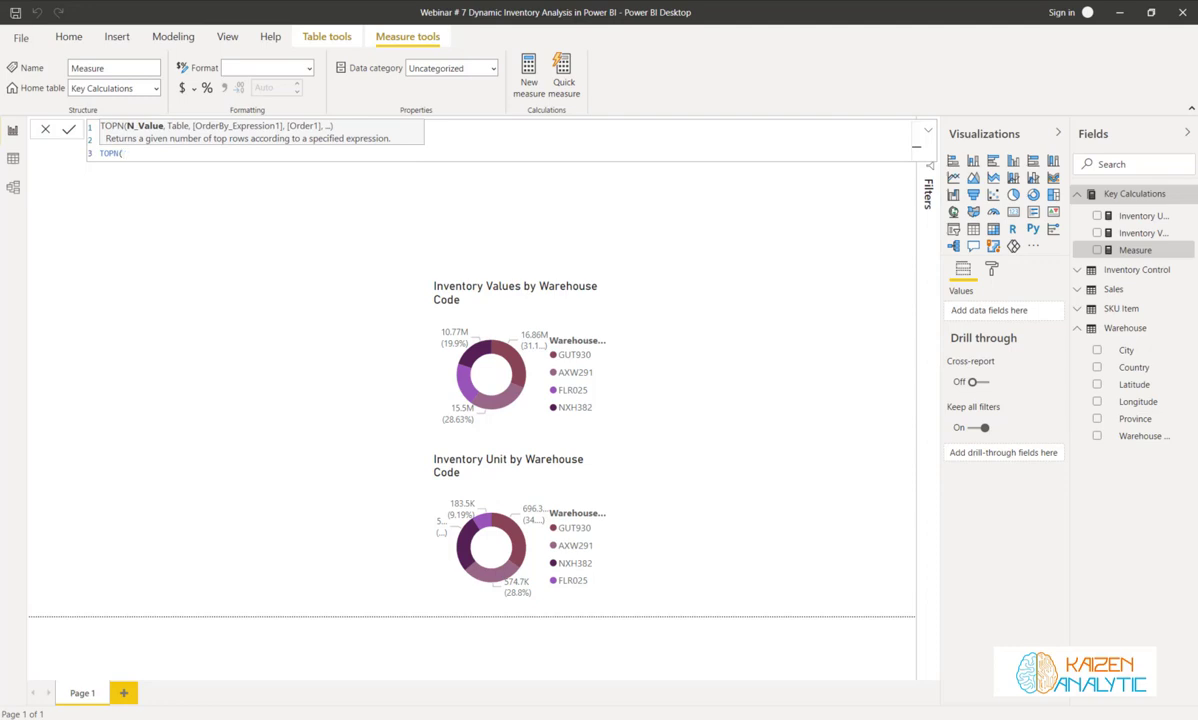
text(5, )
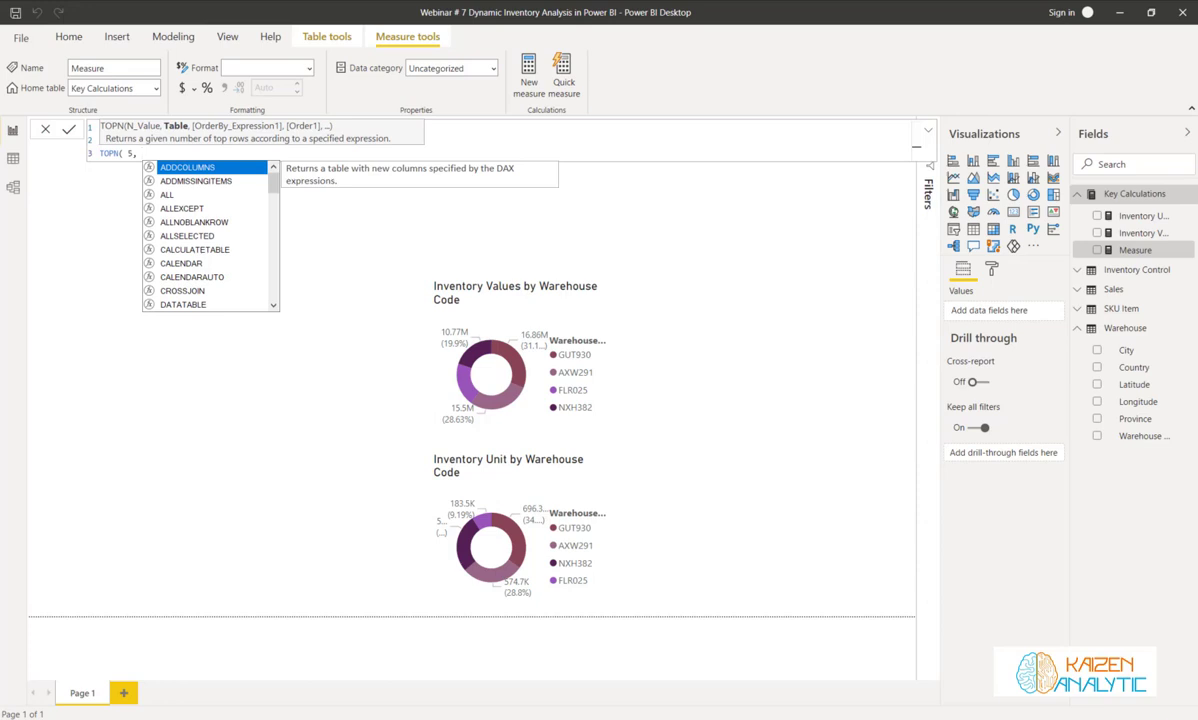
text(All)
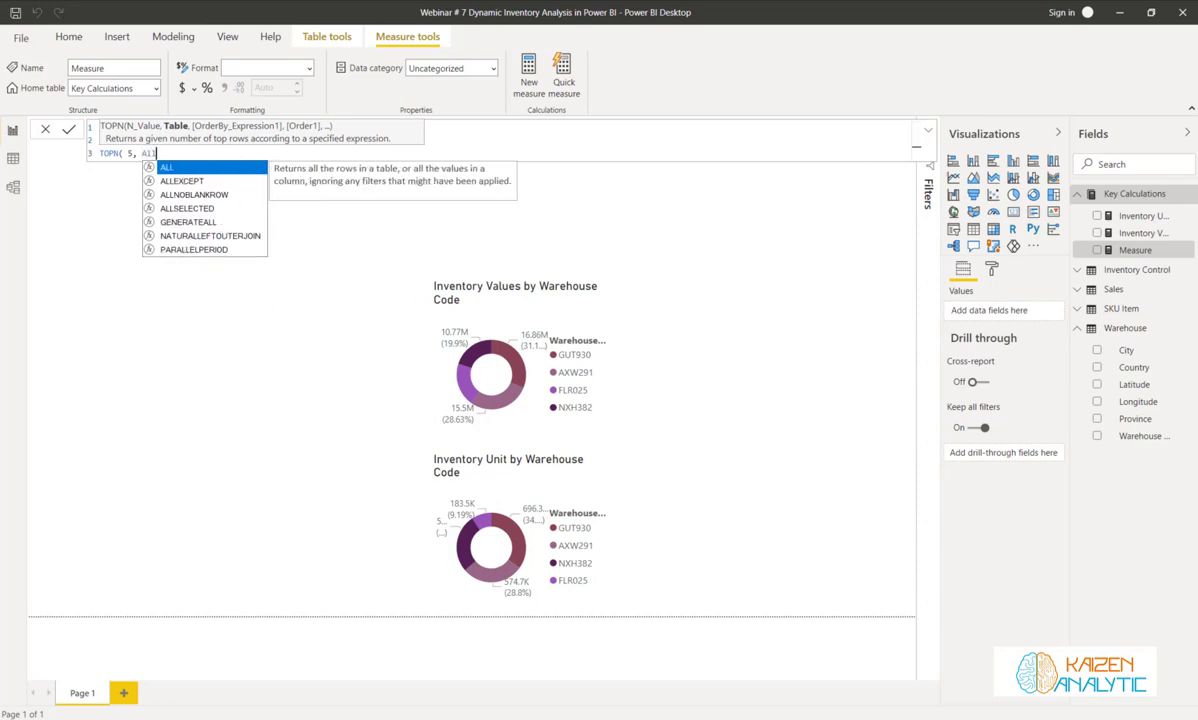
text(()
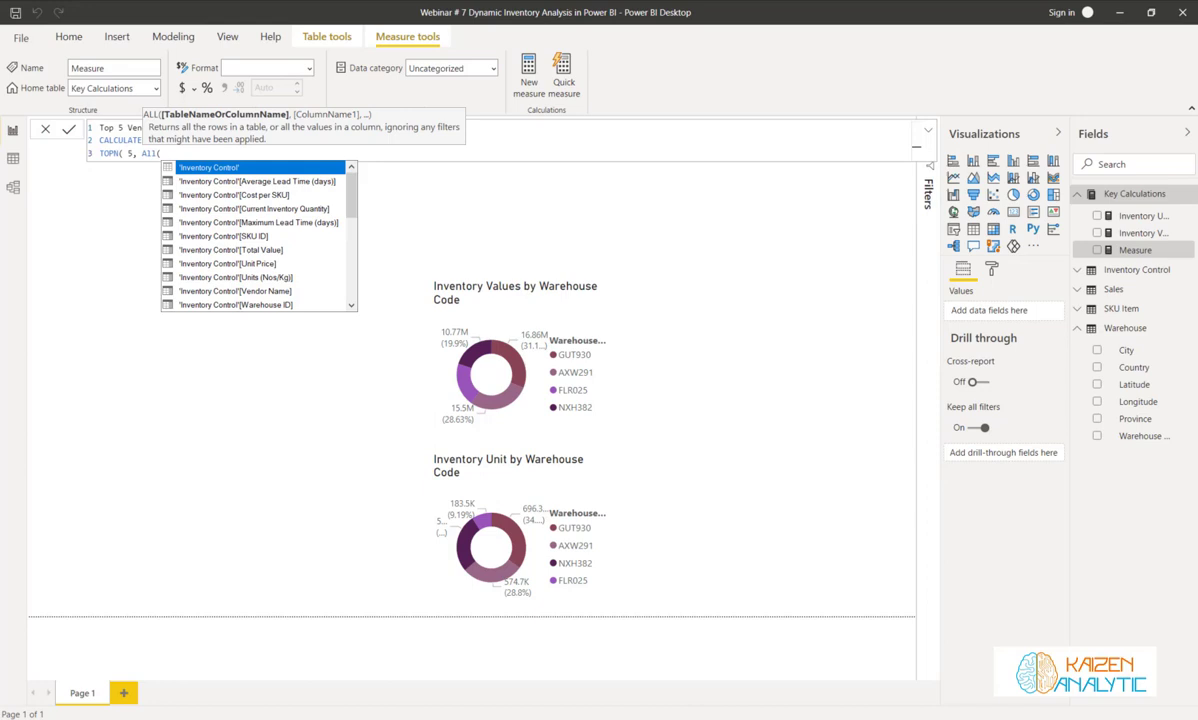
text(Vendor)
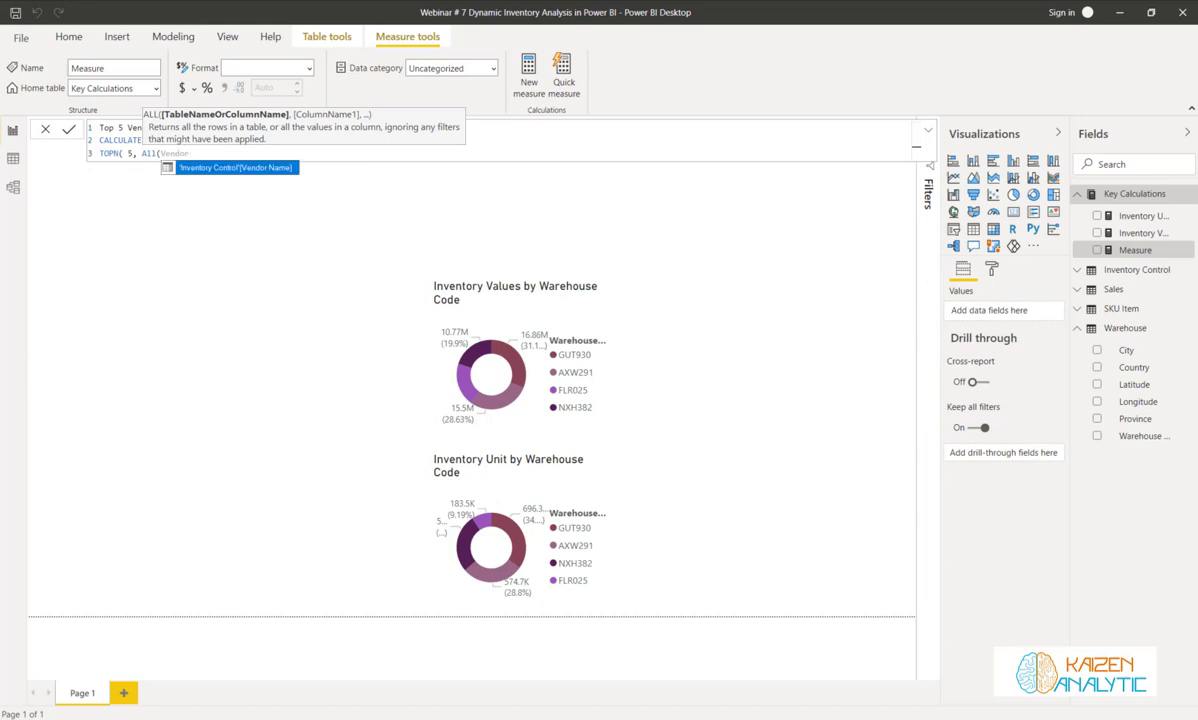
key(Tab)
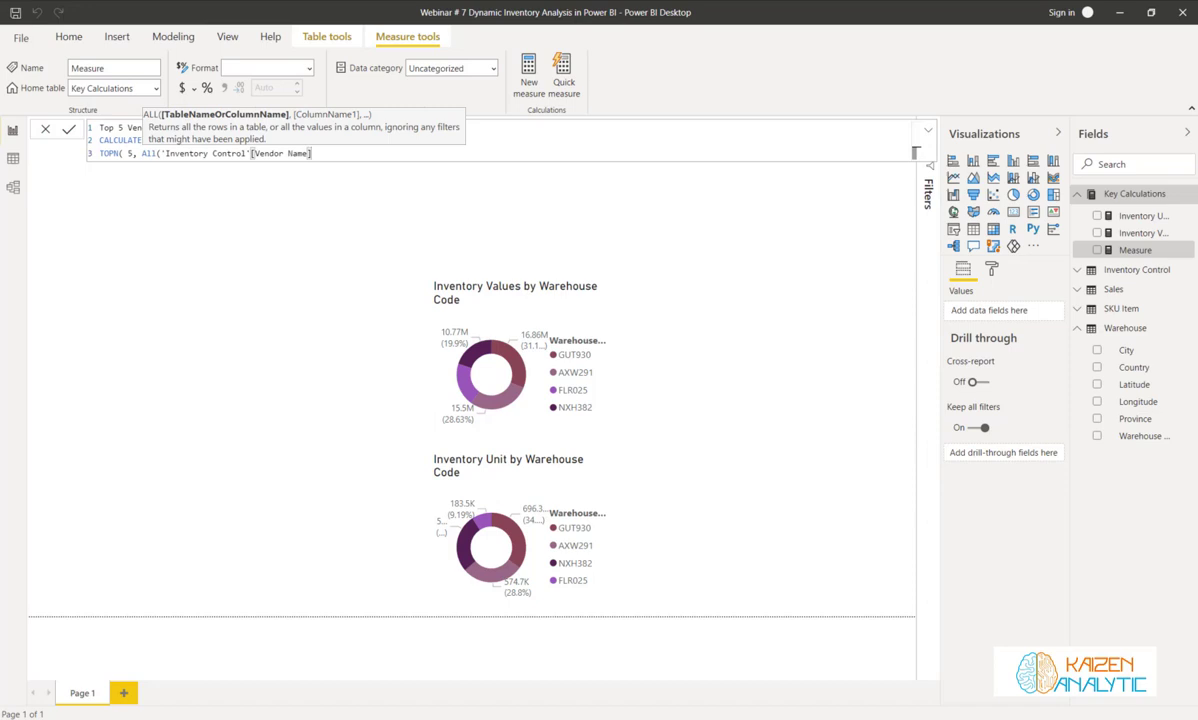
text(),)
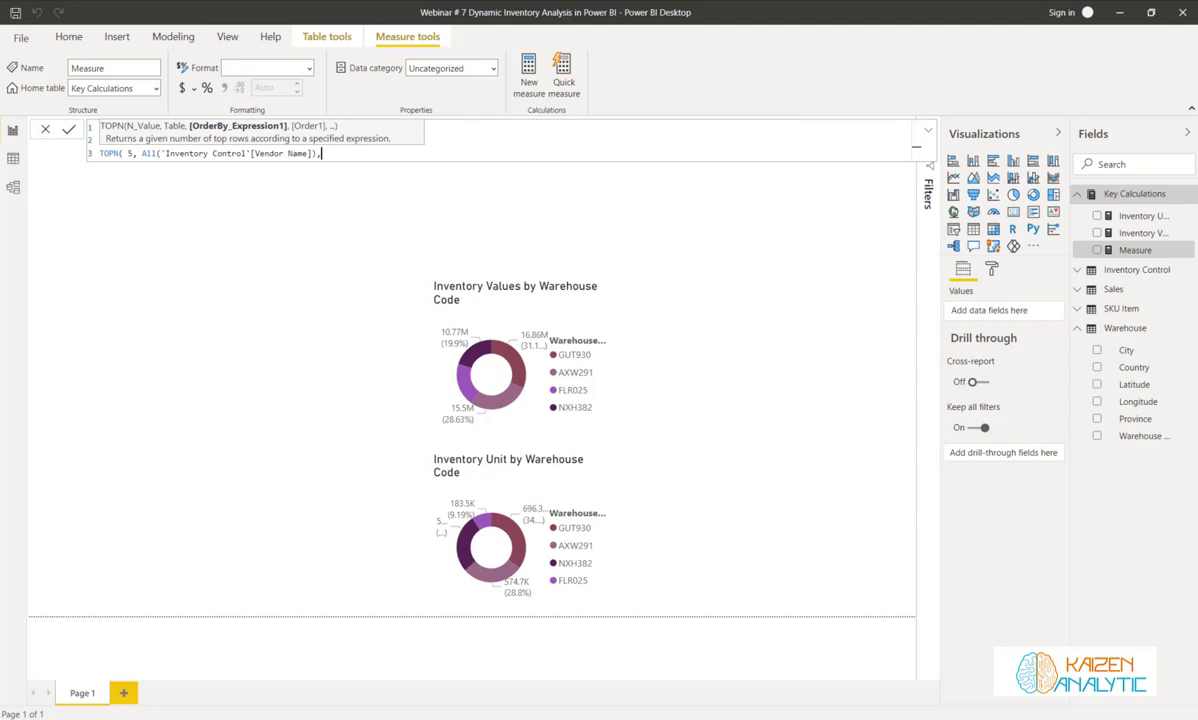
key(BackSpace)
text())
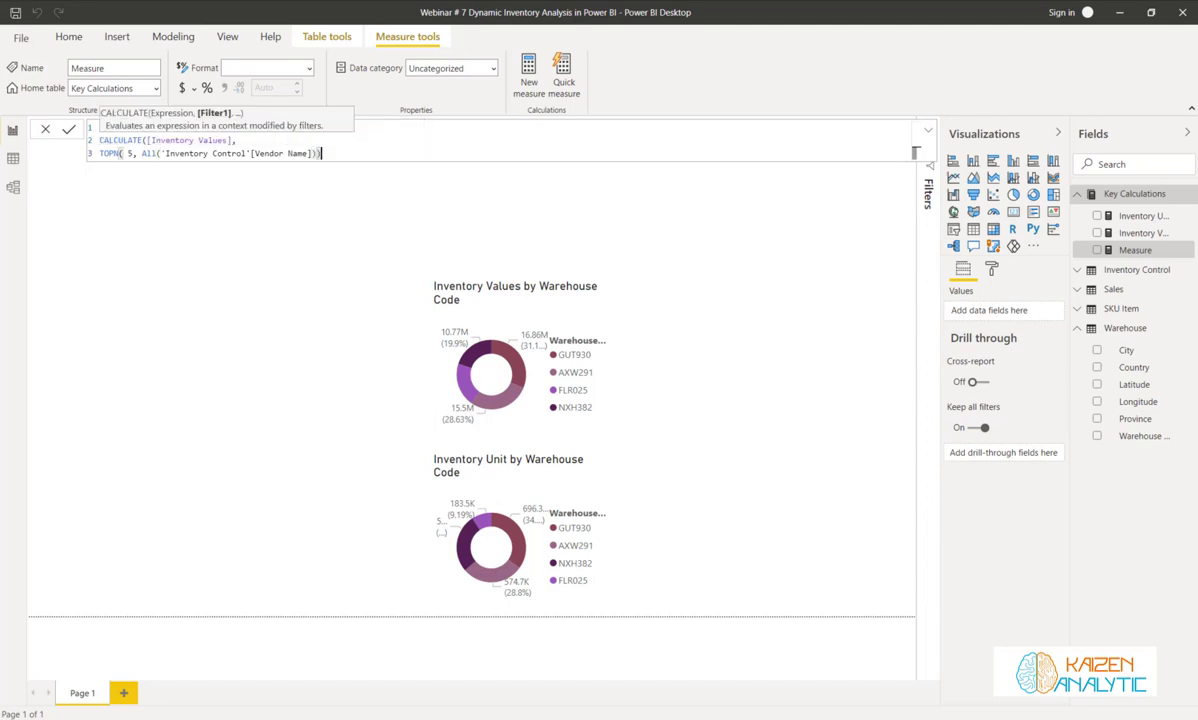
text())
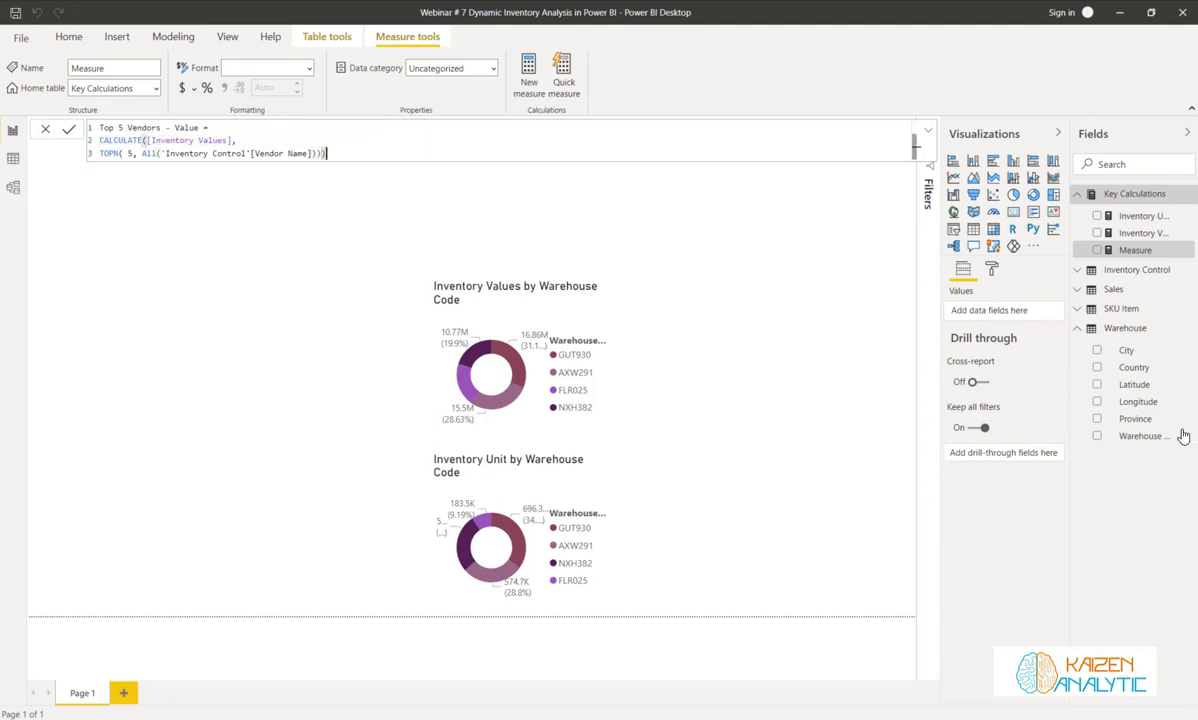
click(67, 129)
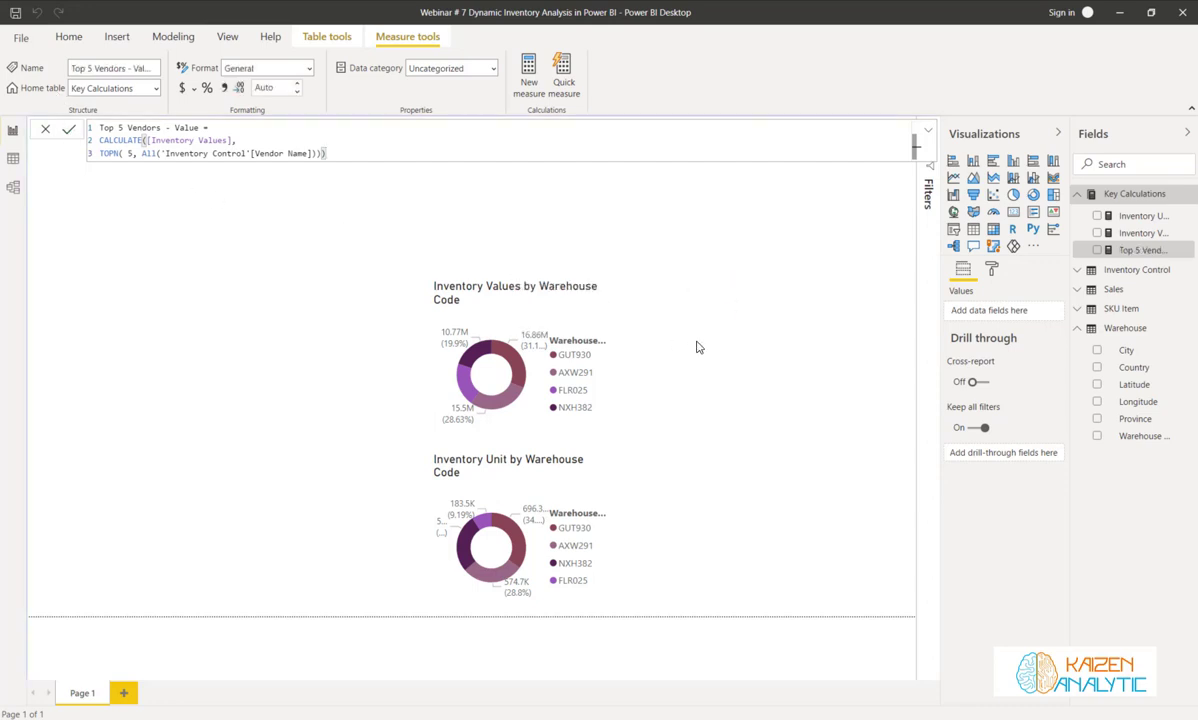
Step: Create a clustered bar chart of Top 5 Vendors - Value by Vendor Name from Inventory Control and enlarge it
click(1097, 250)
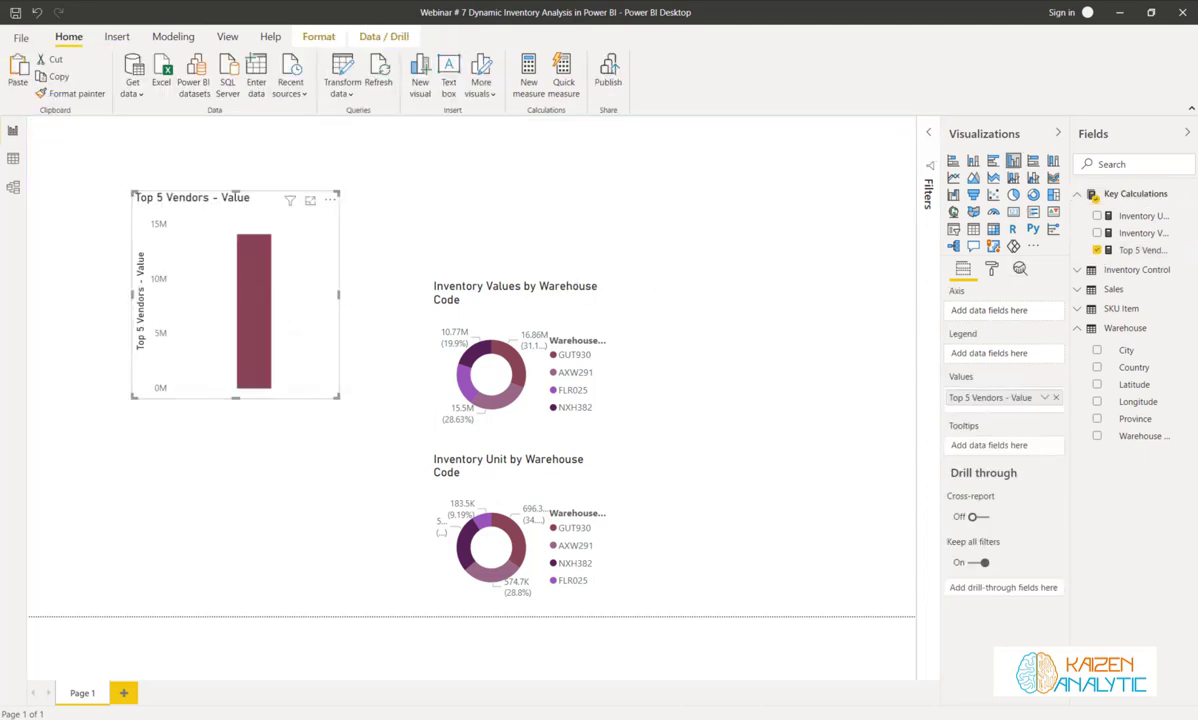
click(993, 160)
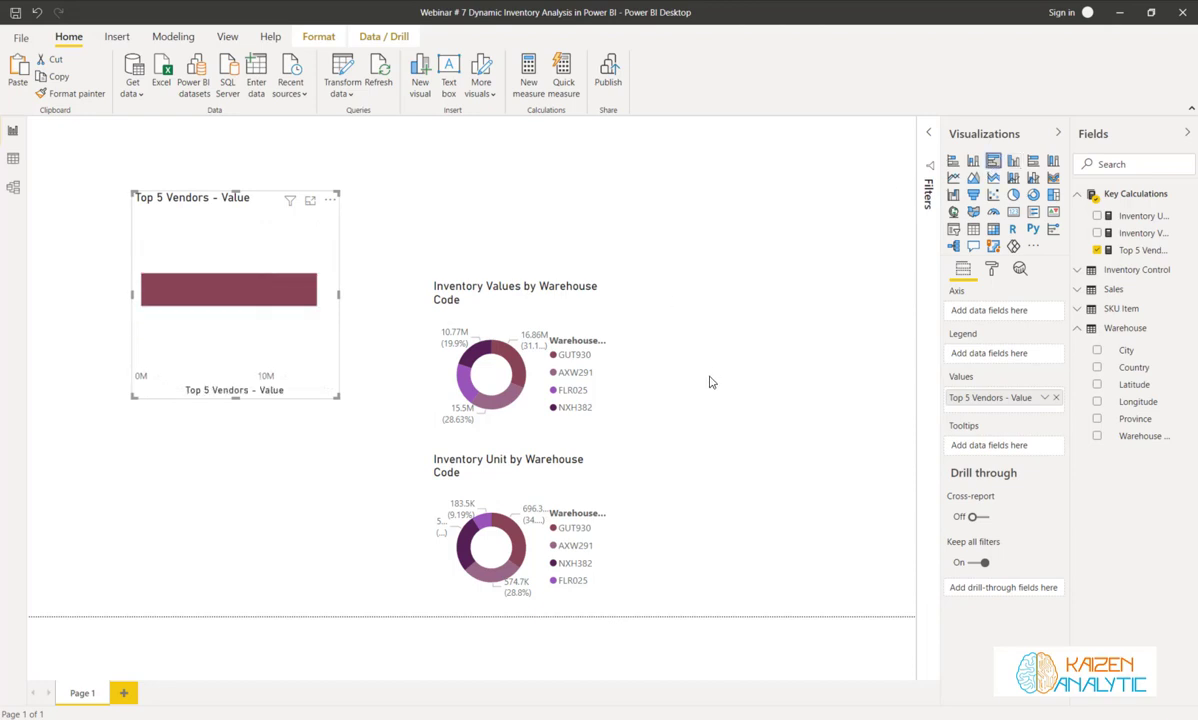
click(1078, 330)
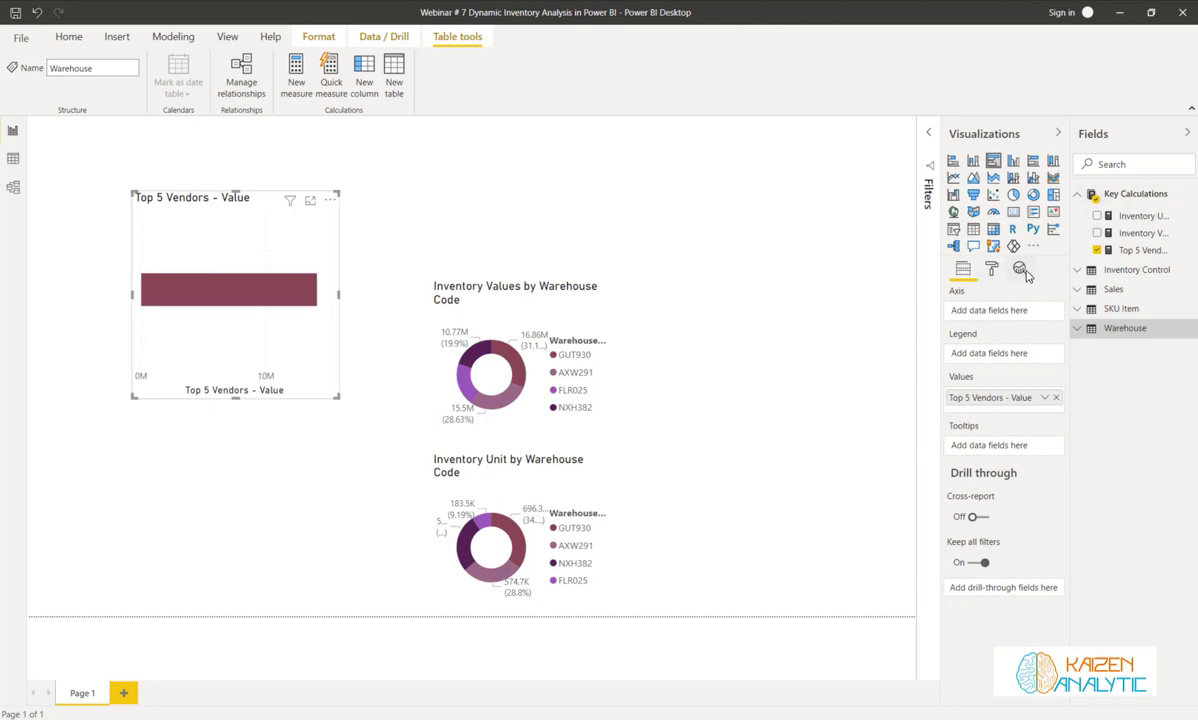
click(1078, 270)
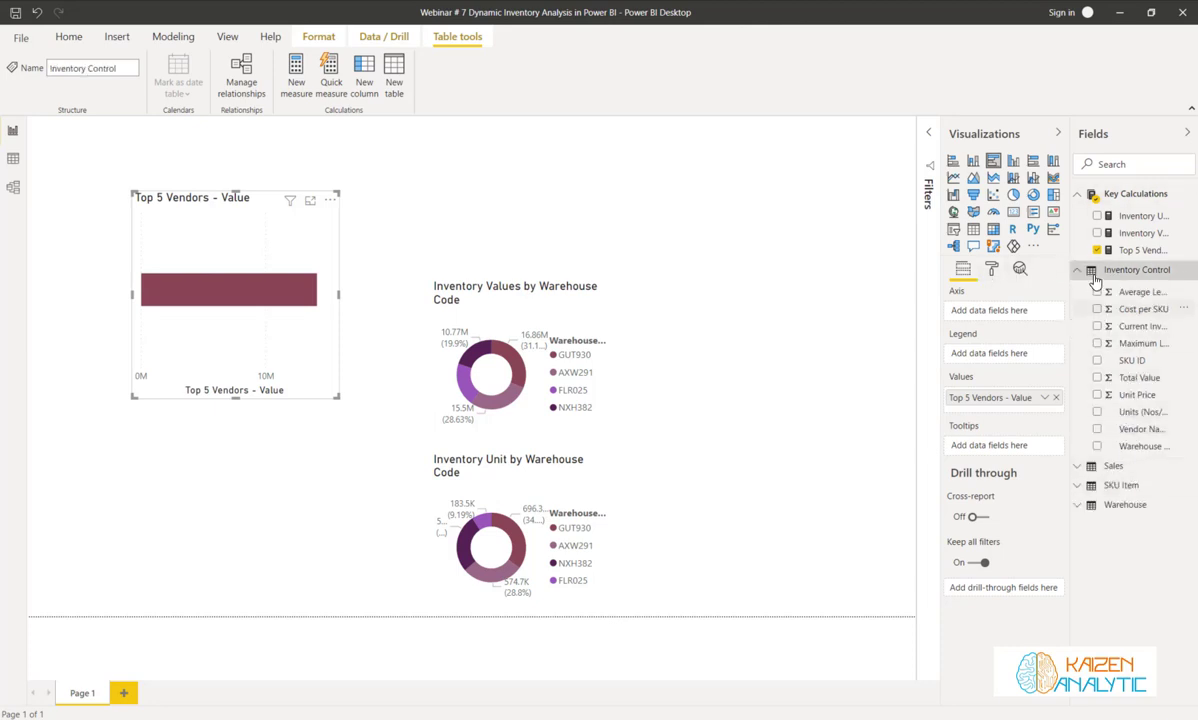
click(1098, 429)
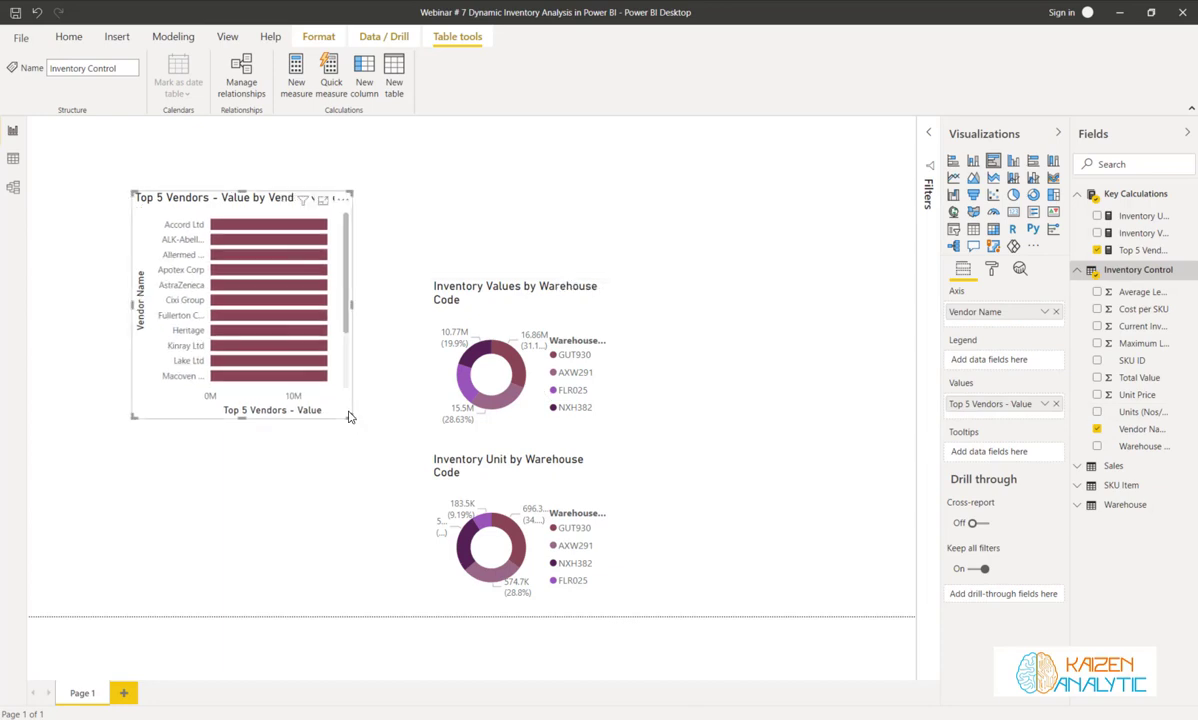
drag(338, 397, 396, 457)
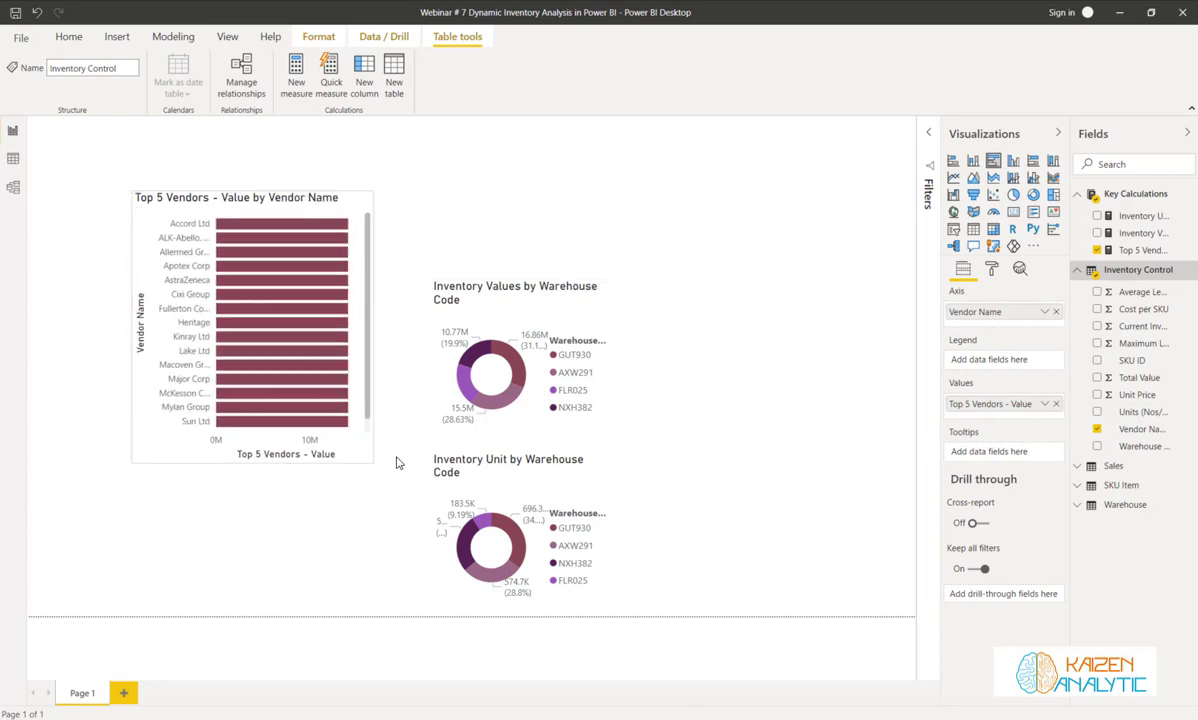
Step: Add a compact card showing Top 5 Vendors - Value in the page's upper right area, and move the vendor bar chart lower
click(1135, 250)
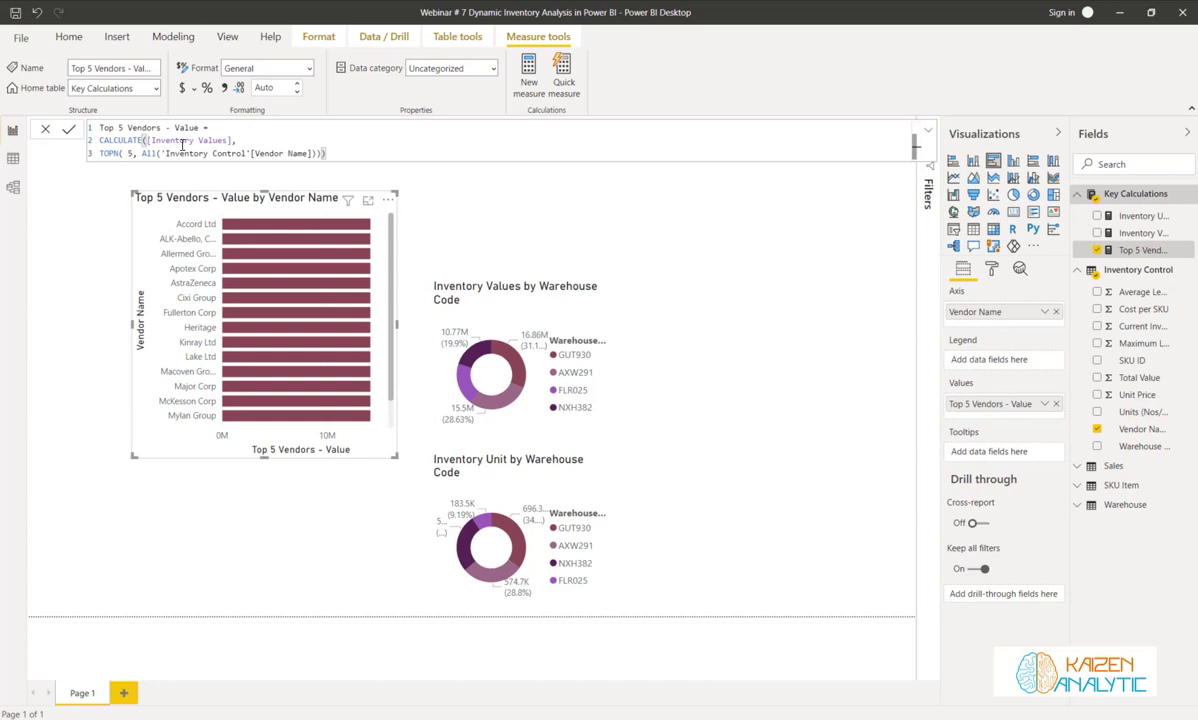
click(845, 255)
click(1013, 217)
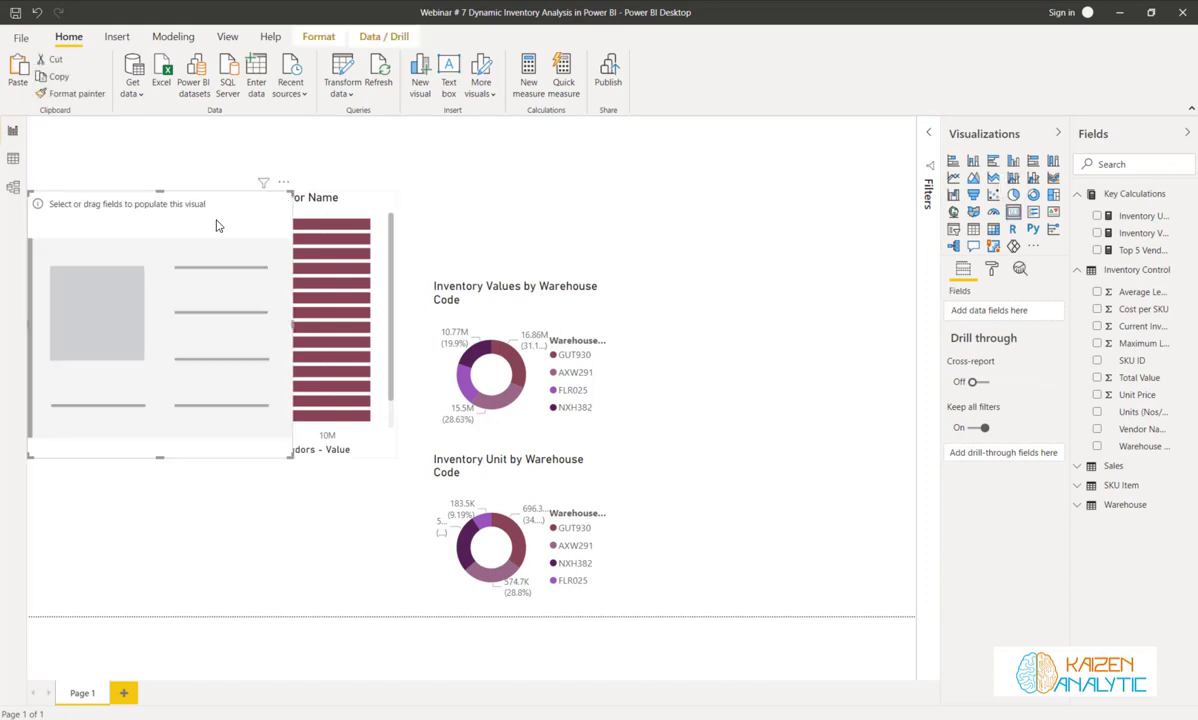
drag(196, 200, 849, 190)
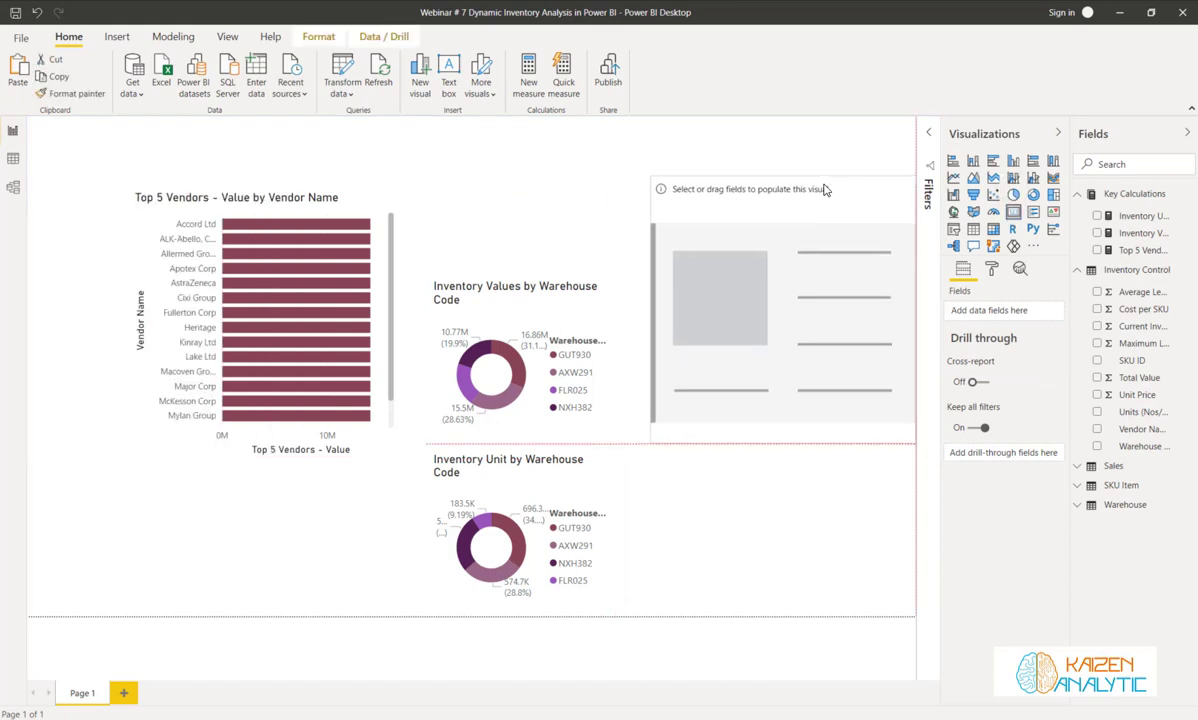
click(1097, 250)
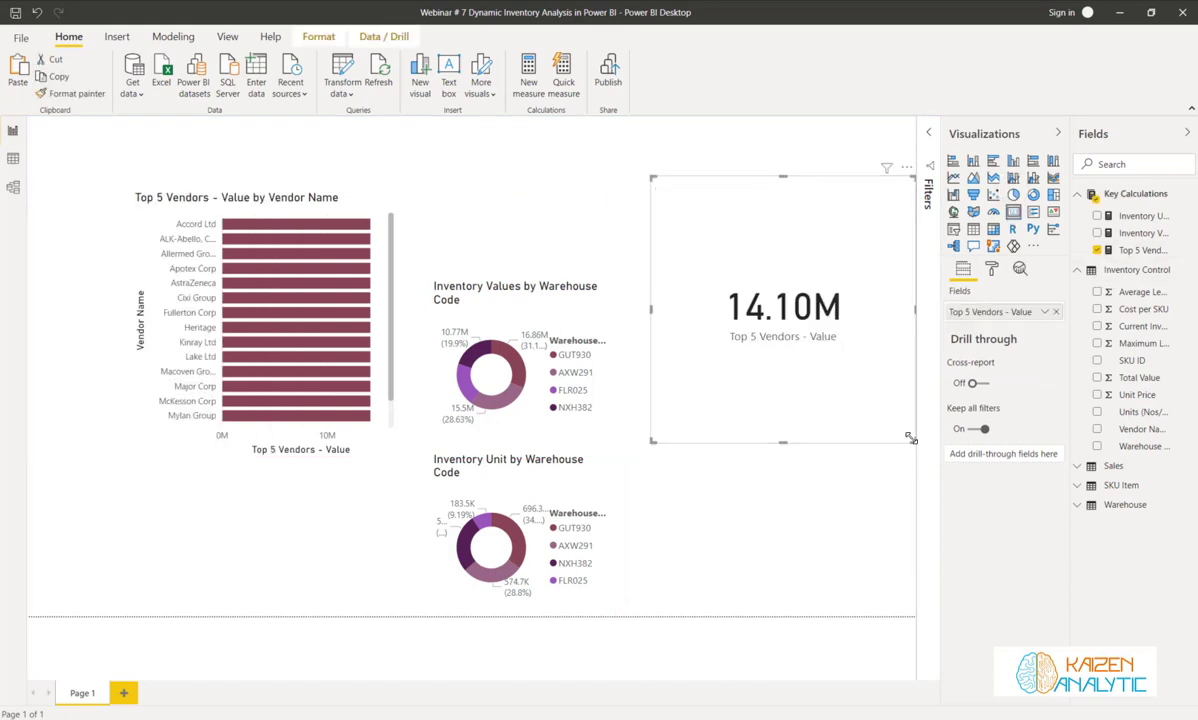
drag(913, 440, 851, 289)
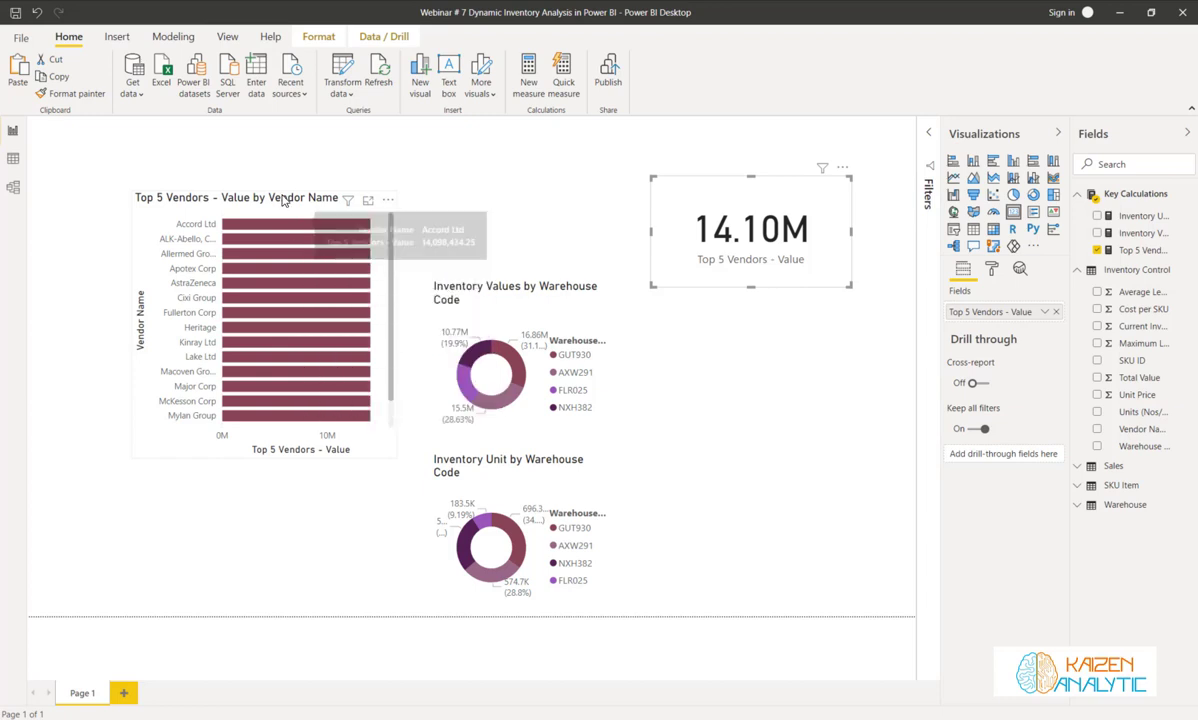
drag(281, 198, 283, 274)
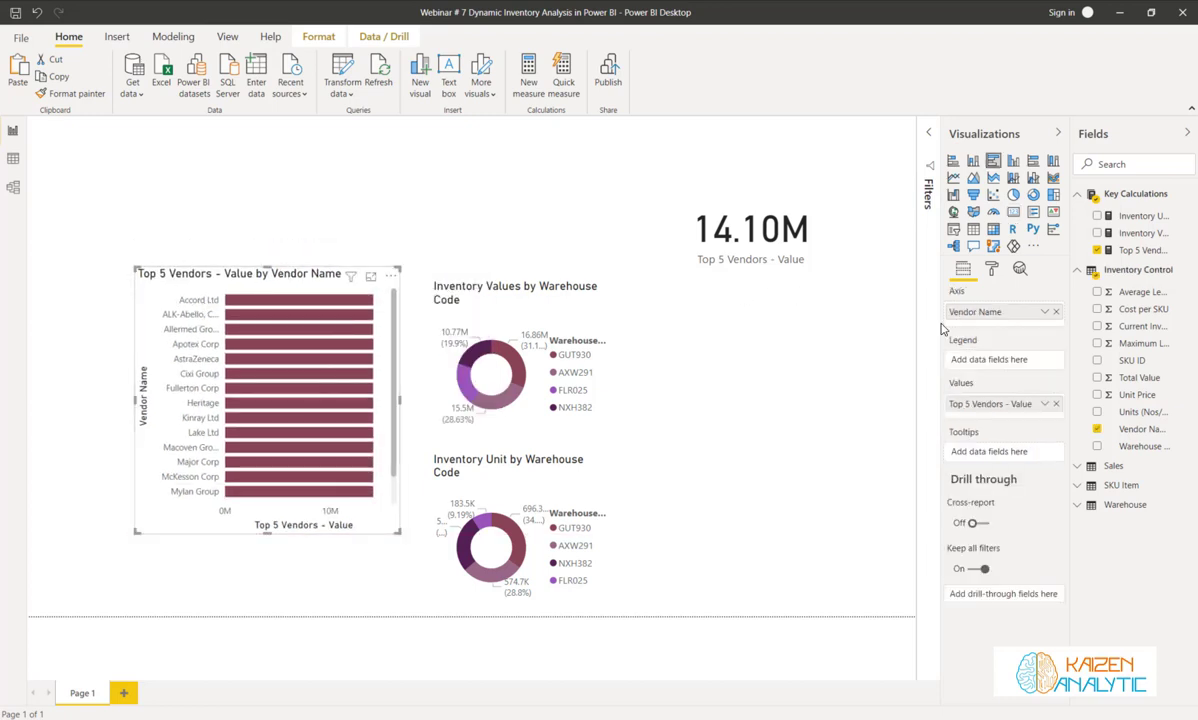
Step: Reopen the Top 5 Vendors - Value formula and replace its last two closing parentheses with a comma and a new line
click(1090, 249)
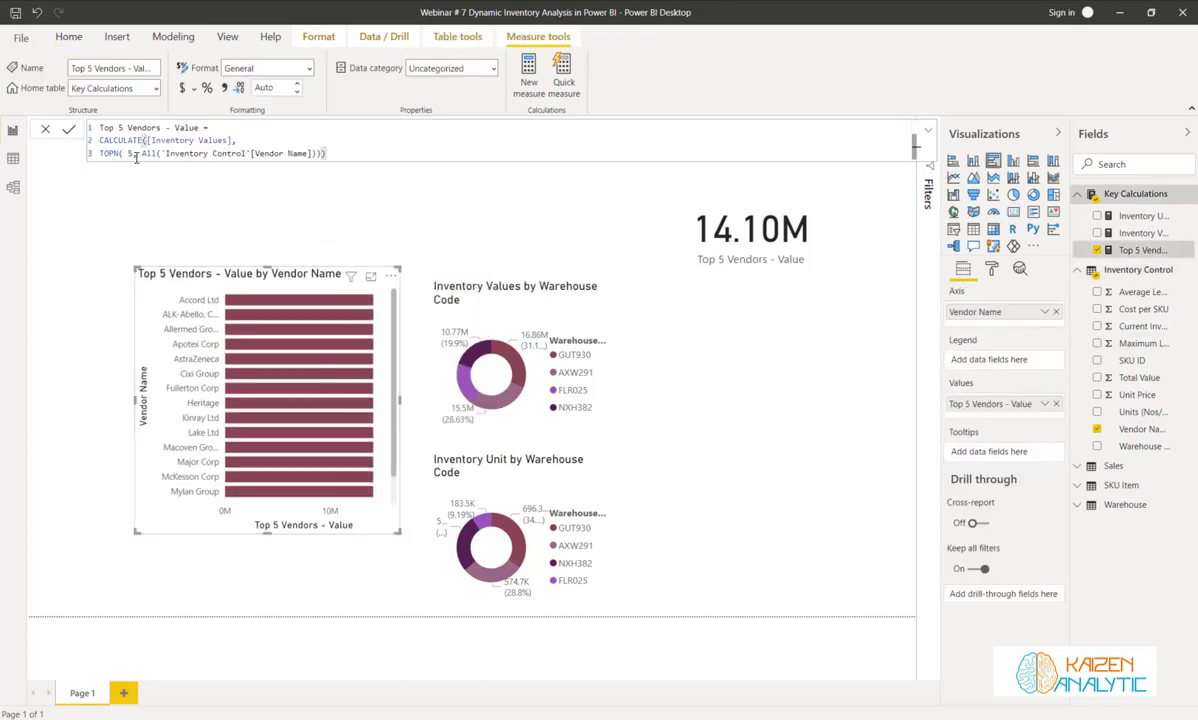
double_click(145, 154)
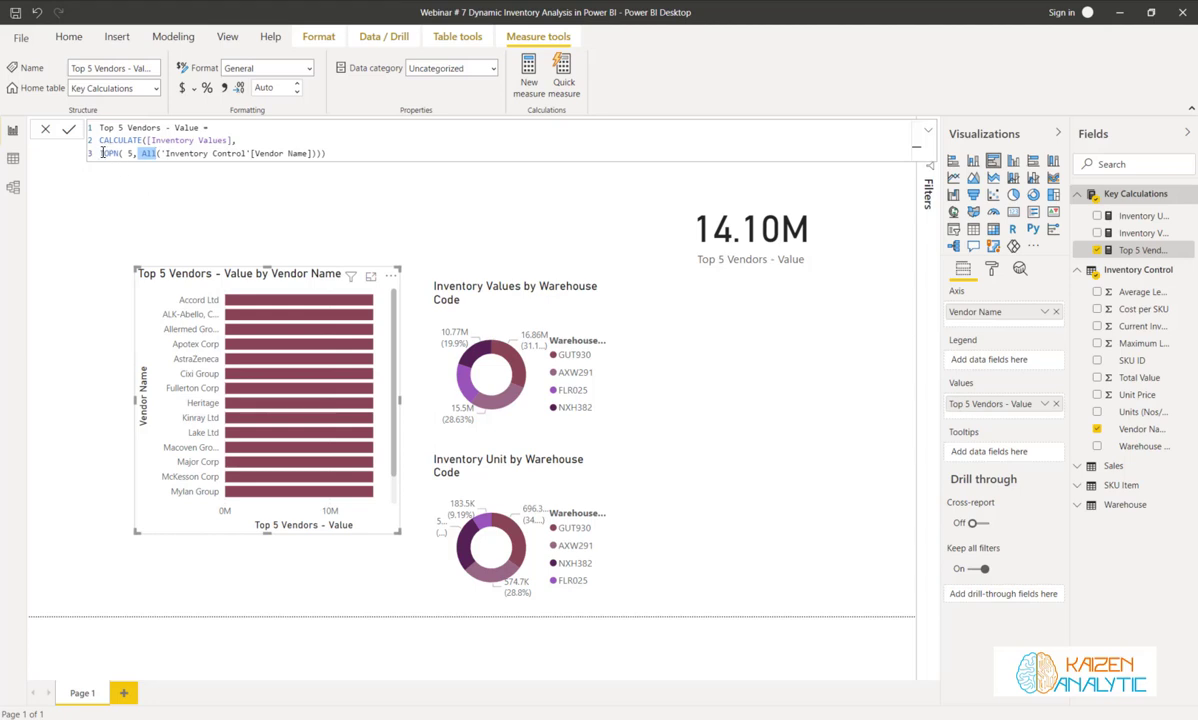
drag(102, 154, 119, 154)
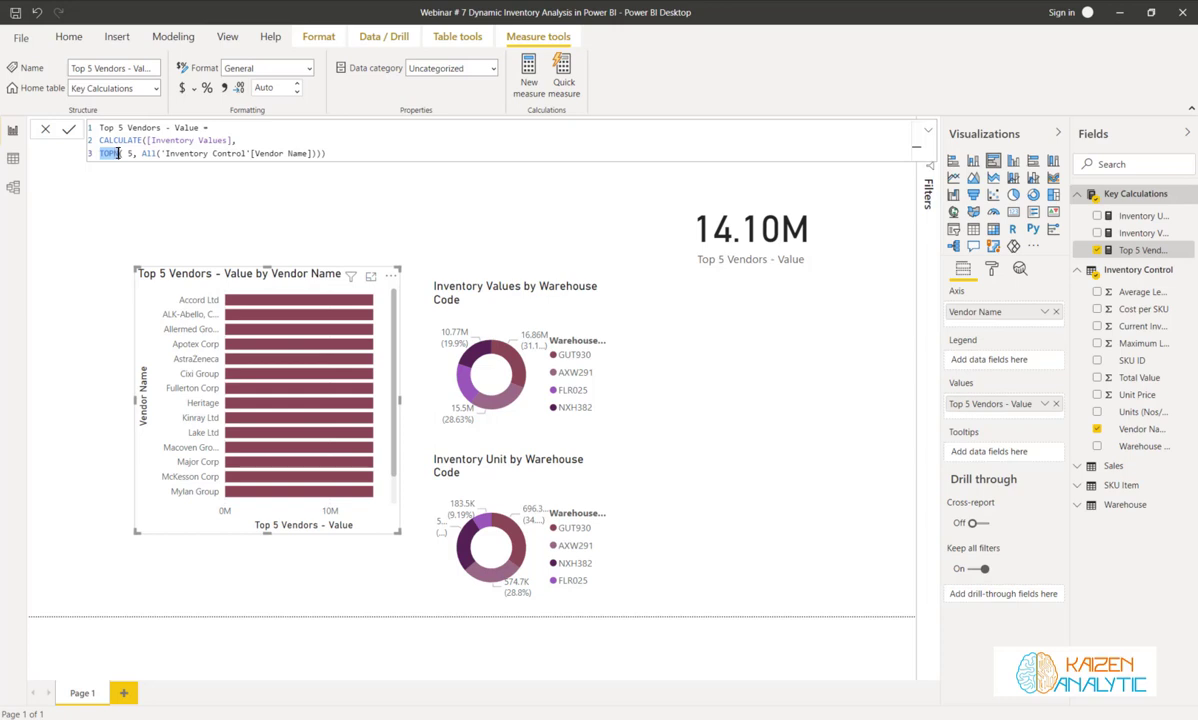
click(326, 155)
key(BackSpace)
key(BackSpace)
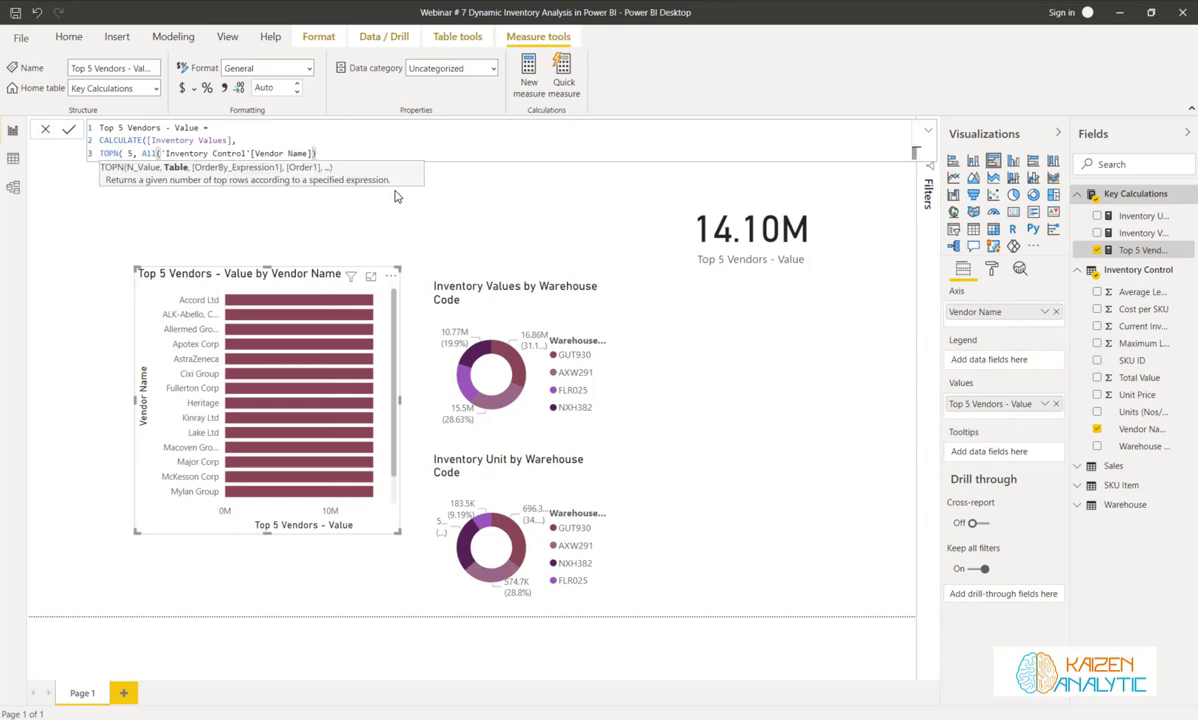
text(,)
key(shift+Return)
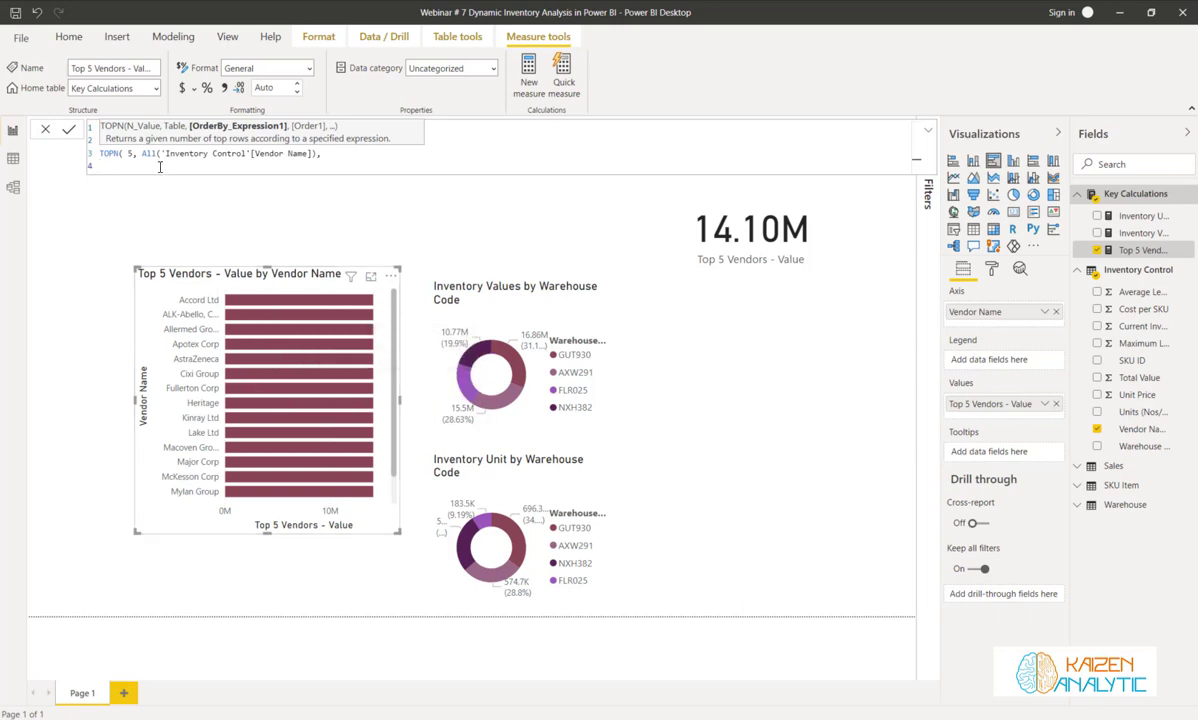
Step: Start the fourth line of the formula with the VALUES function
text(Value)
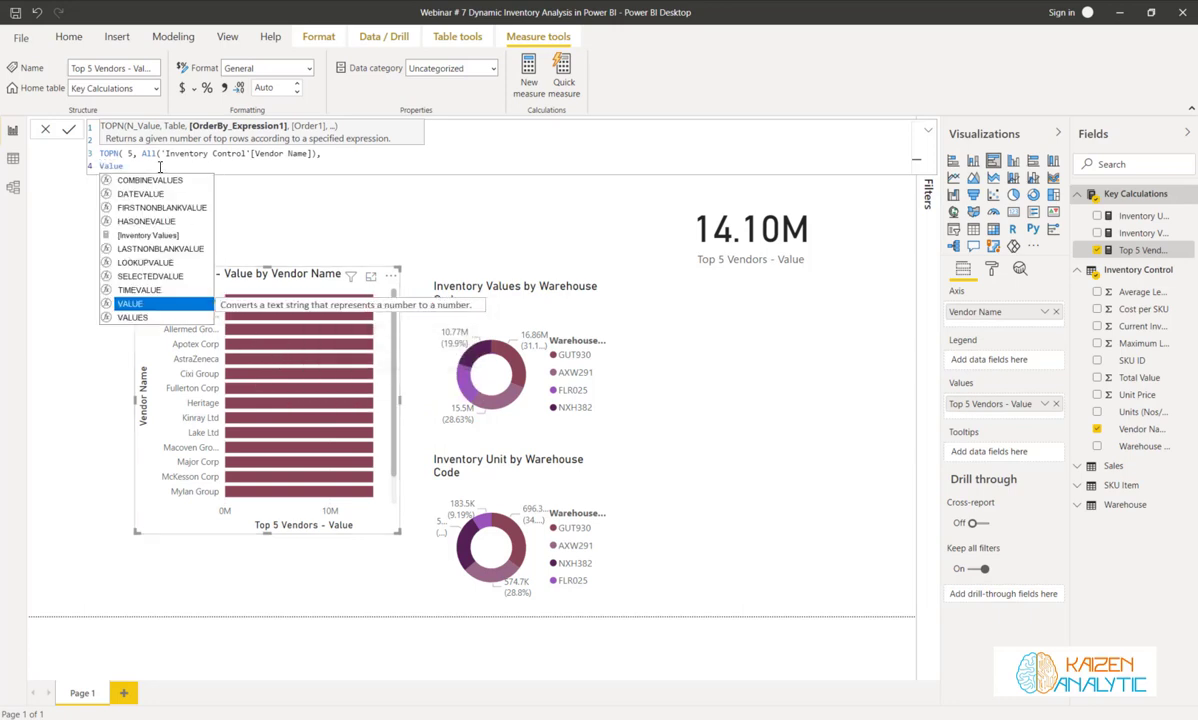
key(Tab)
key(BackSpace)
key(BackSpace)
text(es)
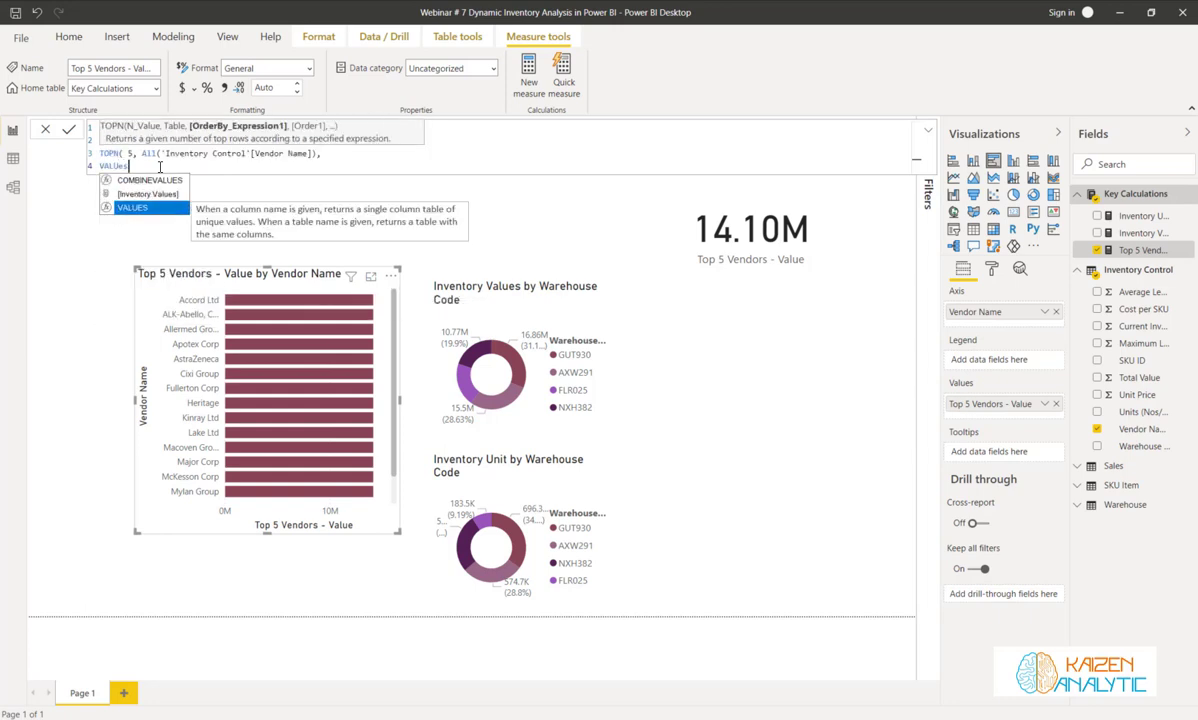
key(Tab)
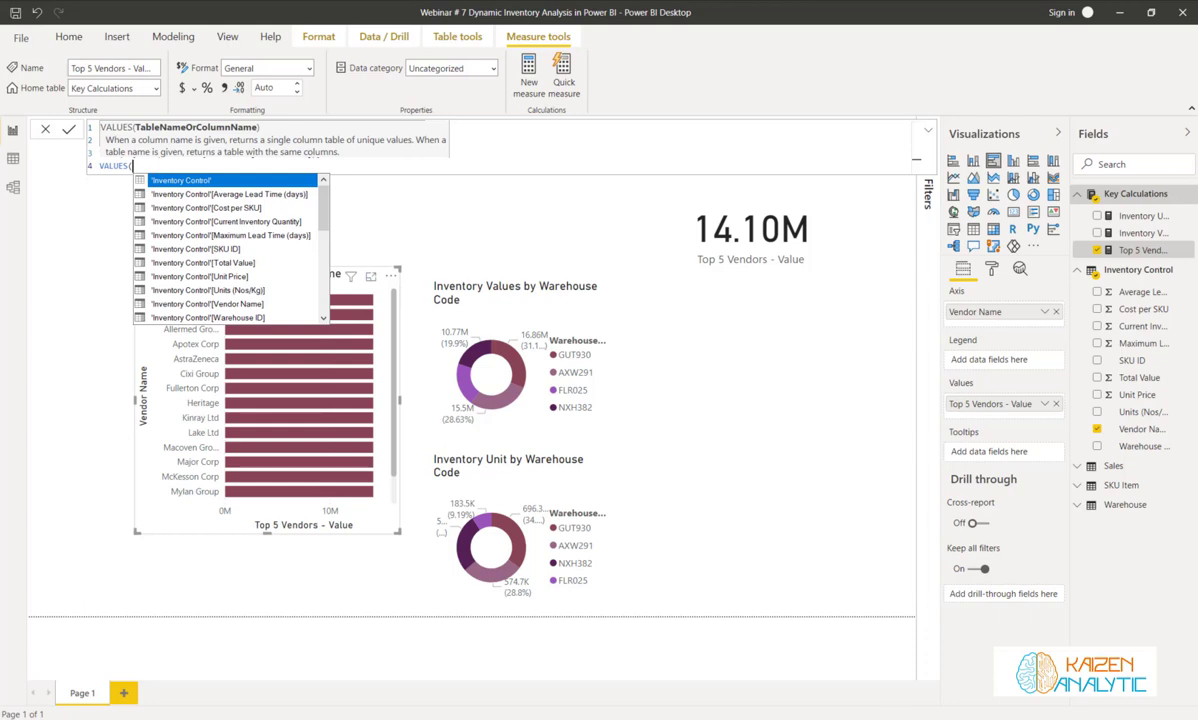
Step: Give VALUES the column 'Inventory Control'[Vendor Name] as its argument and add two closing parentheses
key(Down)
key(Down)
key(Down)
key(Down)
key(Down)
key(Down)
key(Down)
key(Down)
key(Down)
key(Tab)
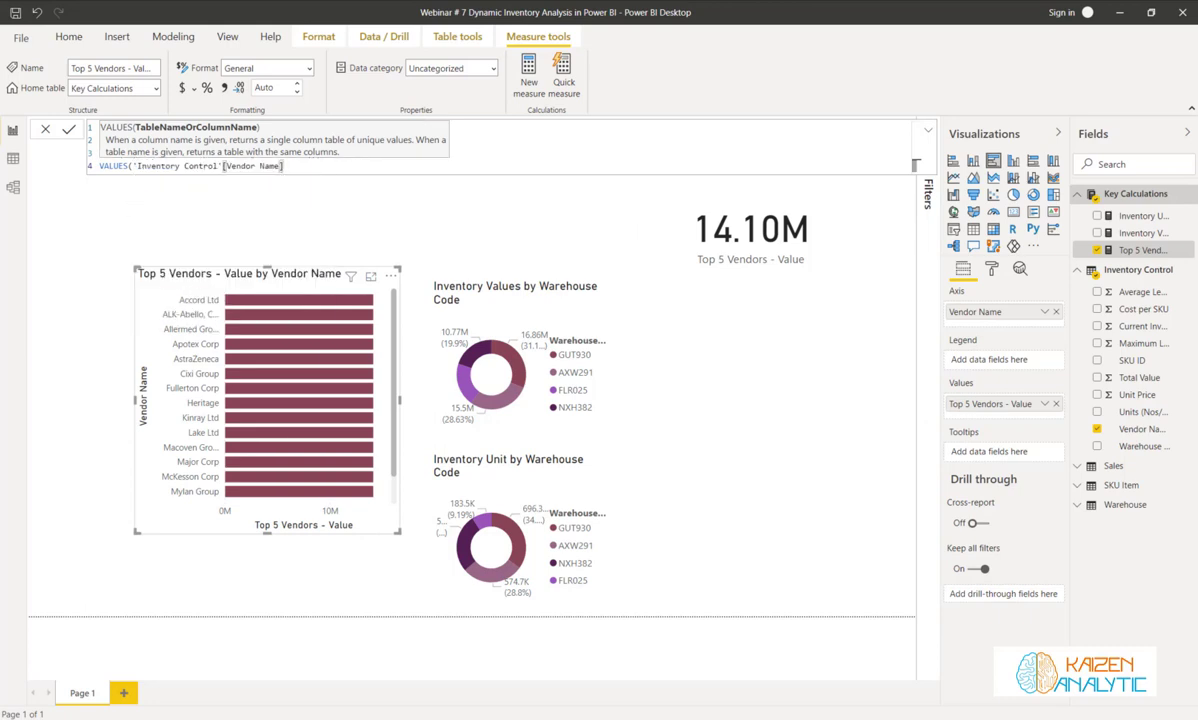
text()))
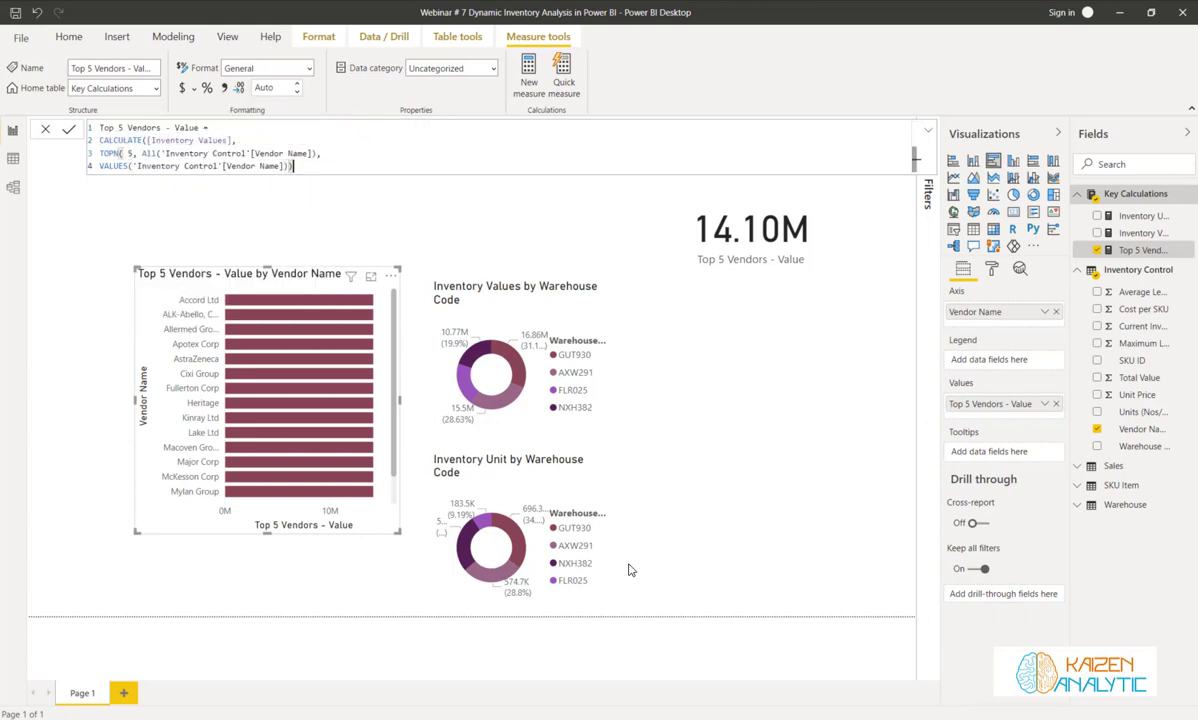
Step: Indent the TOPN line one level and the VALUES line two levels, and commit the measure
click(103, 153)
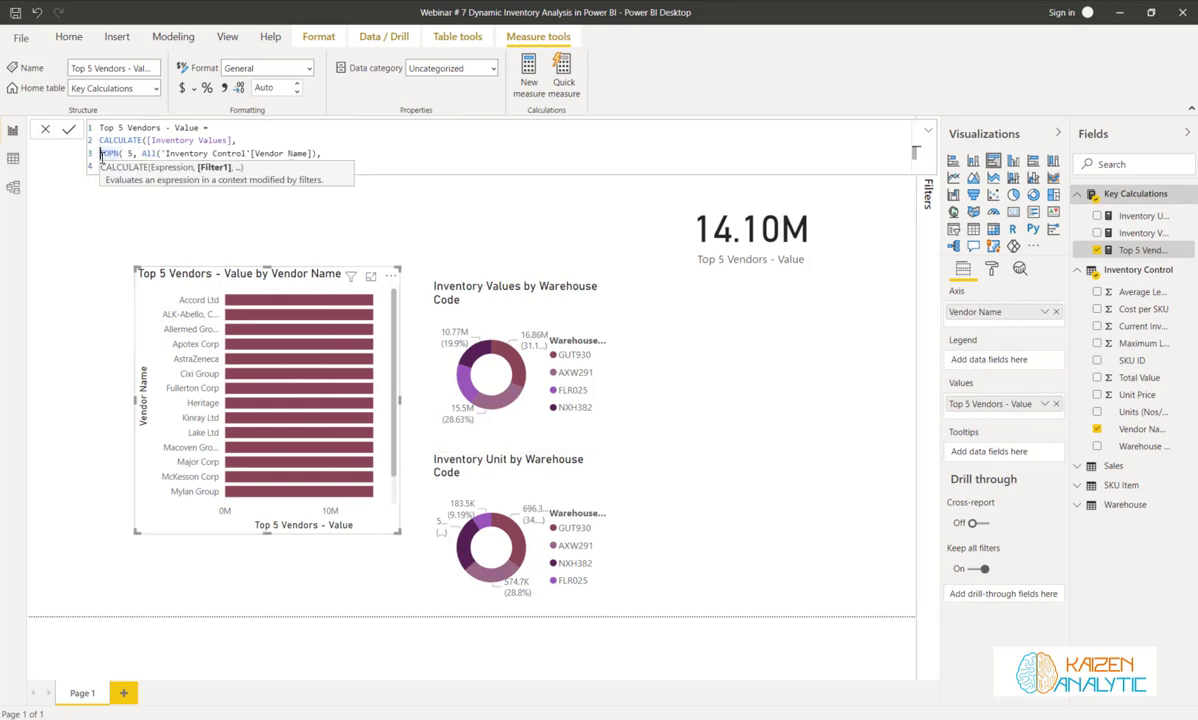
key(Tab)
click(102, 167)
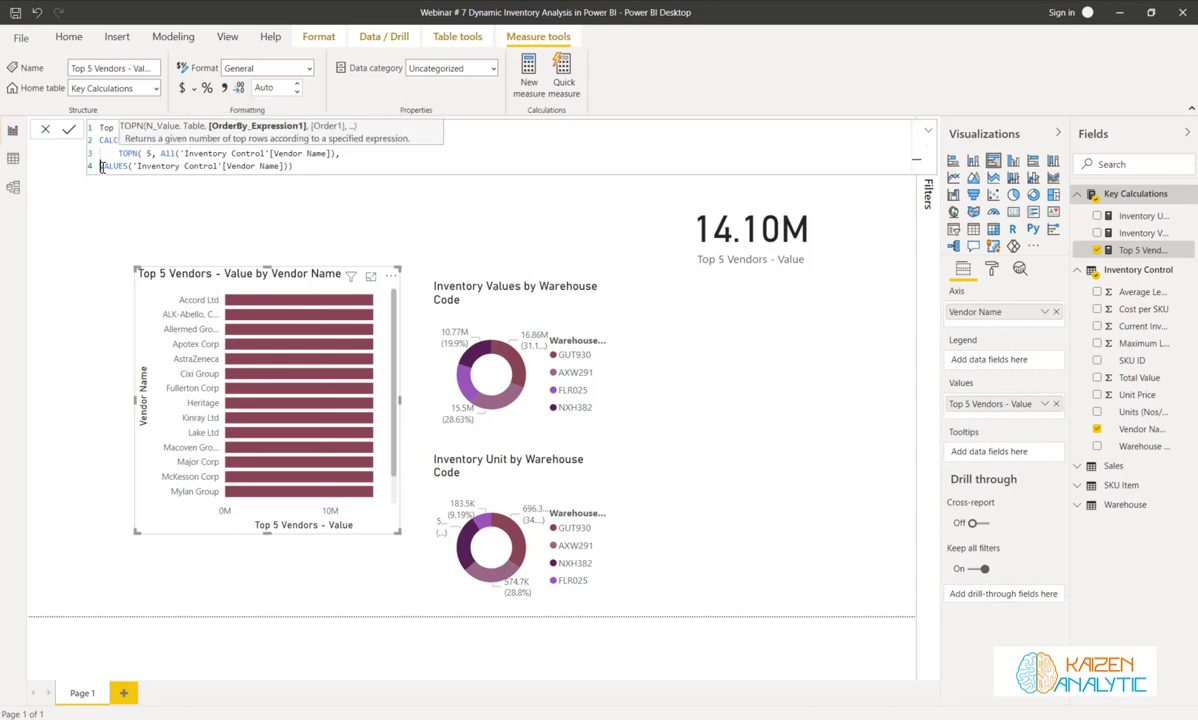
key(Tab)
key(Tab)
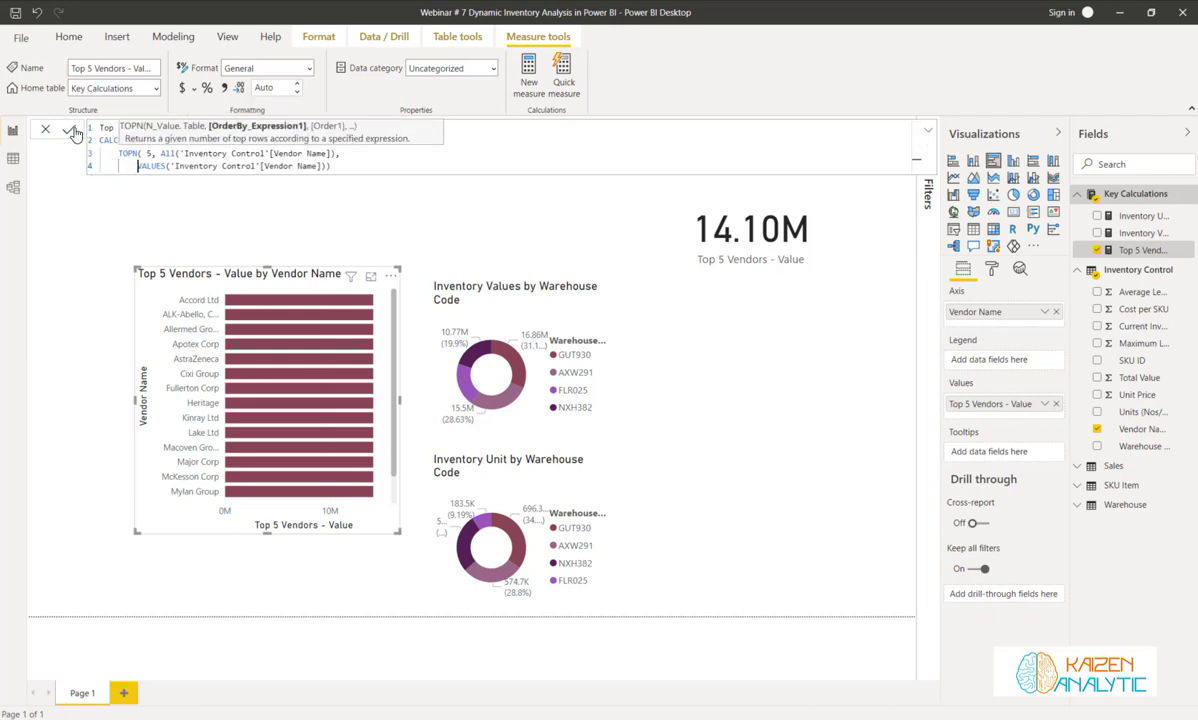
click(69, 130)
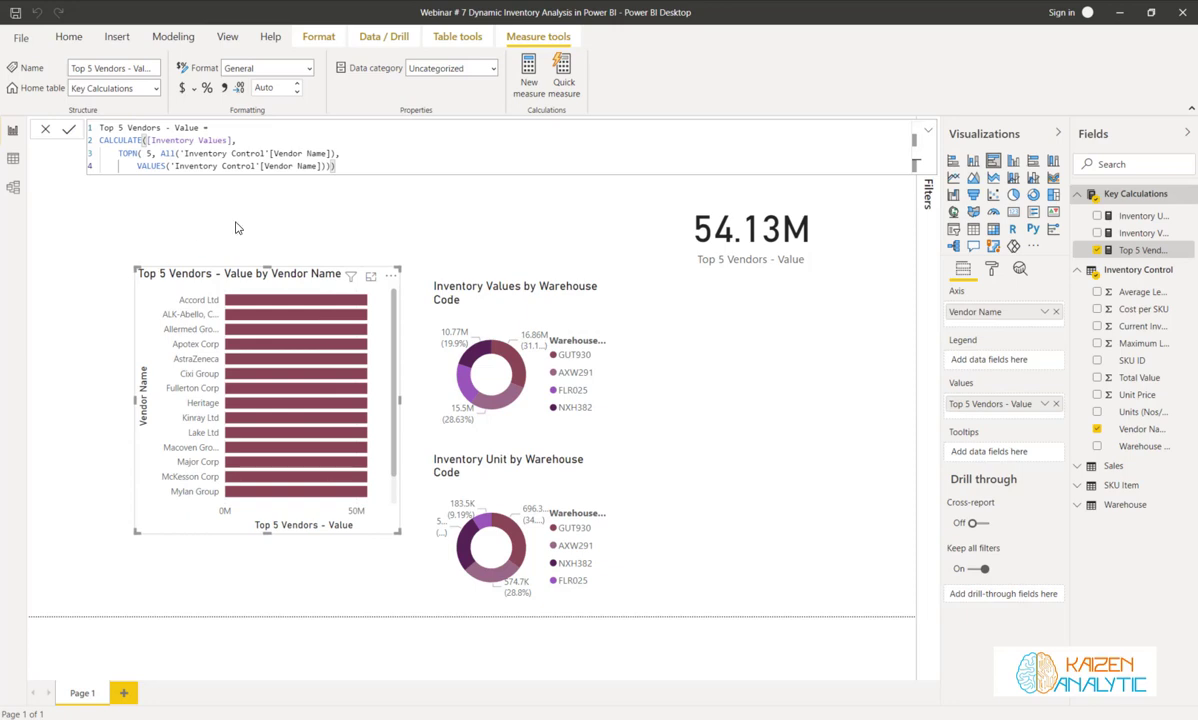
click(101, 186)
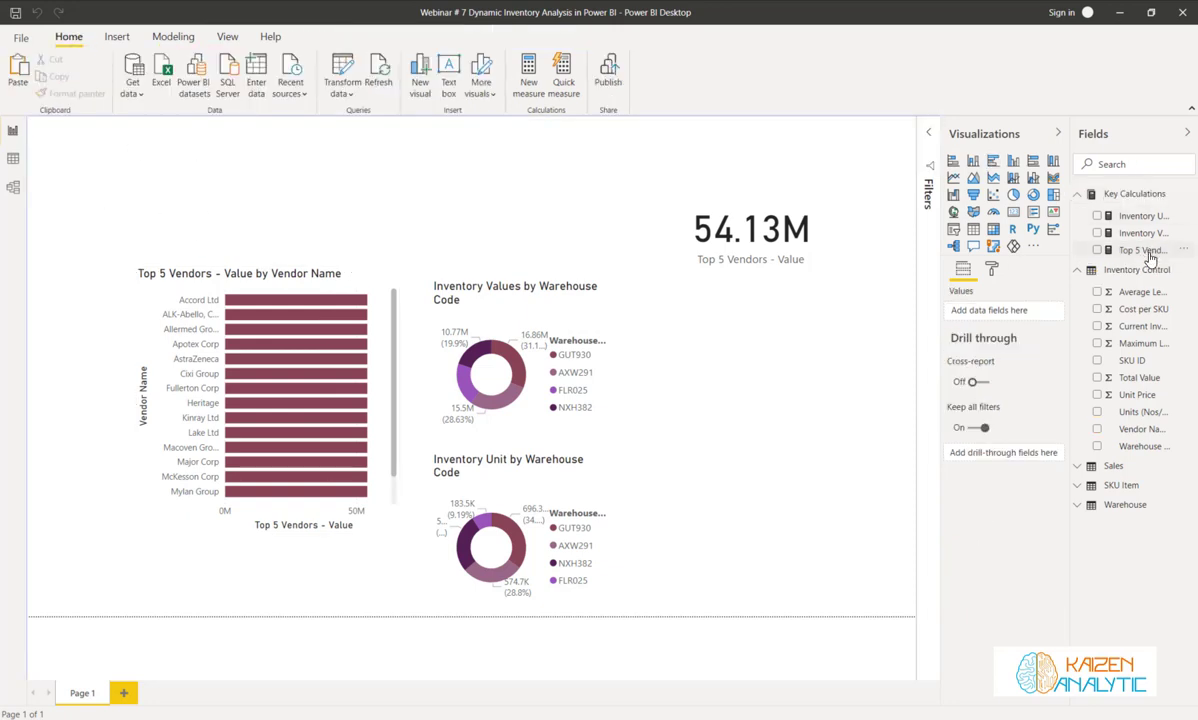
Step: Reopen the Top 5 Vendors - Value formula and add [Inventory Values] as TOPN's ordering expression, closing TOPN with a parenthesis and comma before VALUES
click(1080, 248)
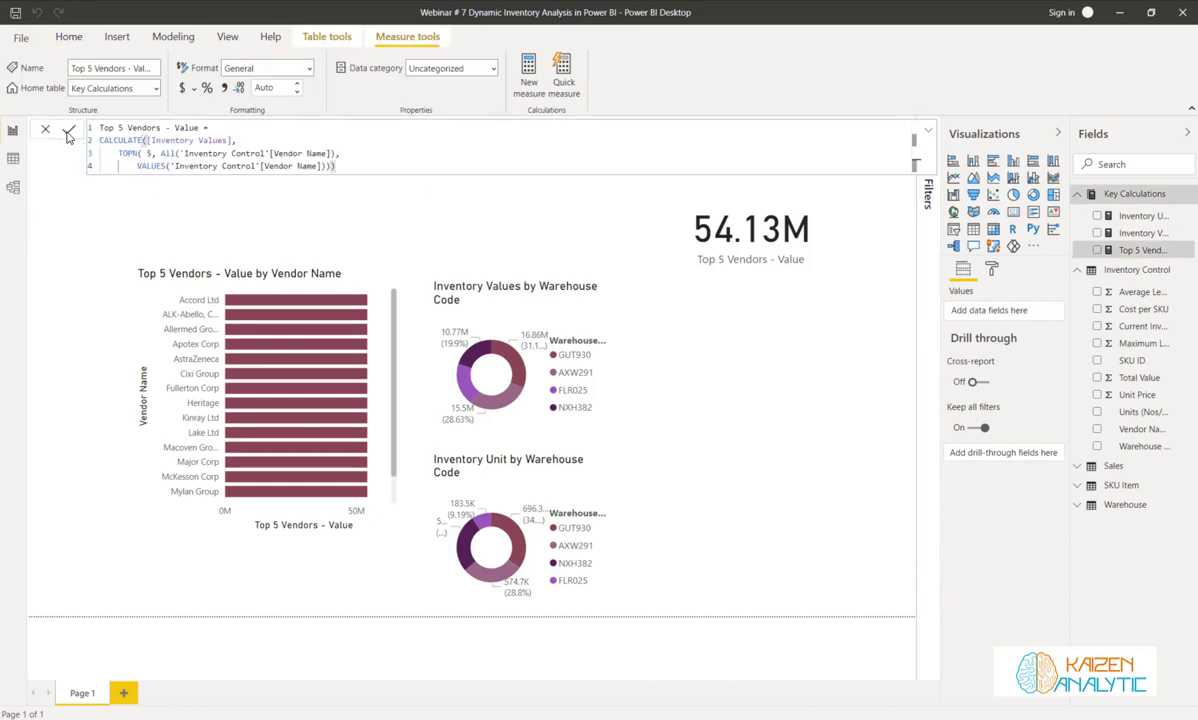
click(230, 300)
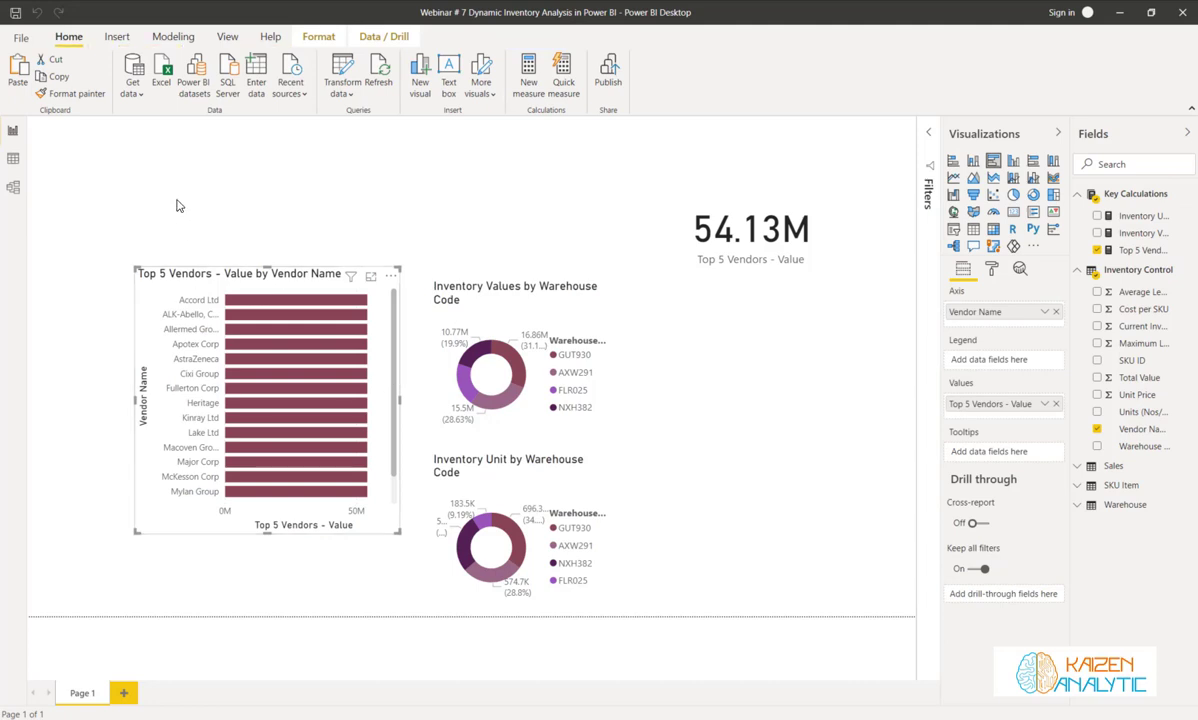
click(1170, 251)
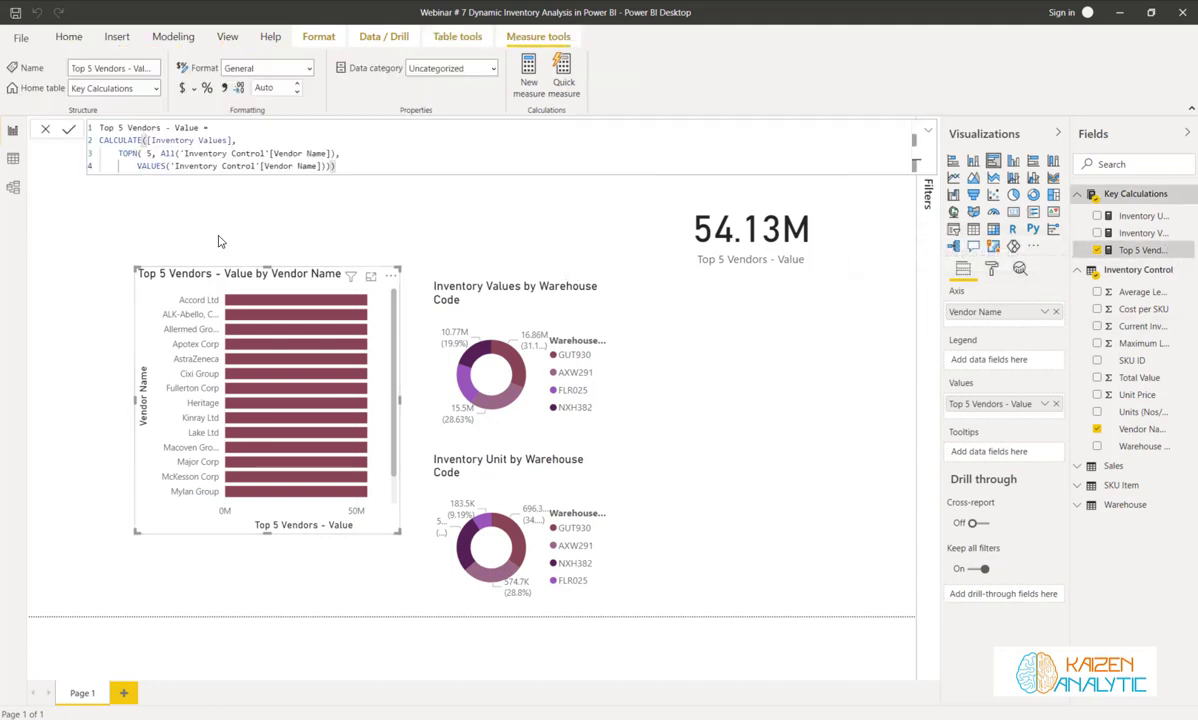
click(335, 155)
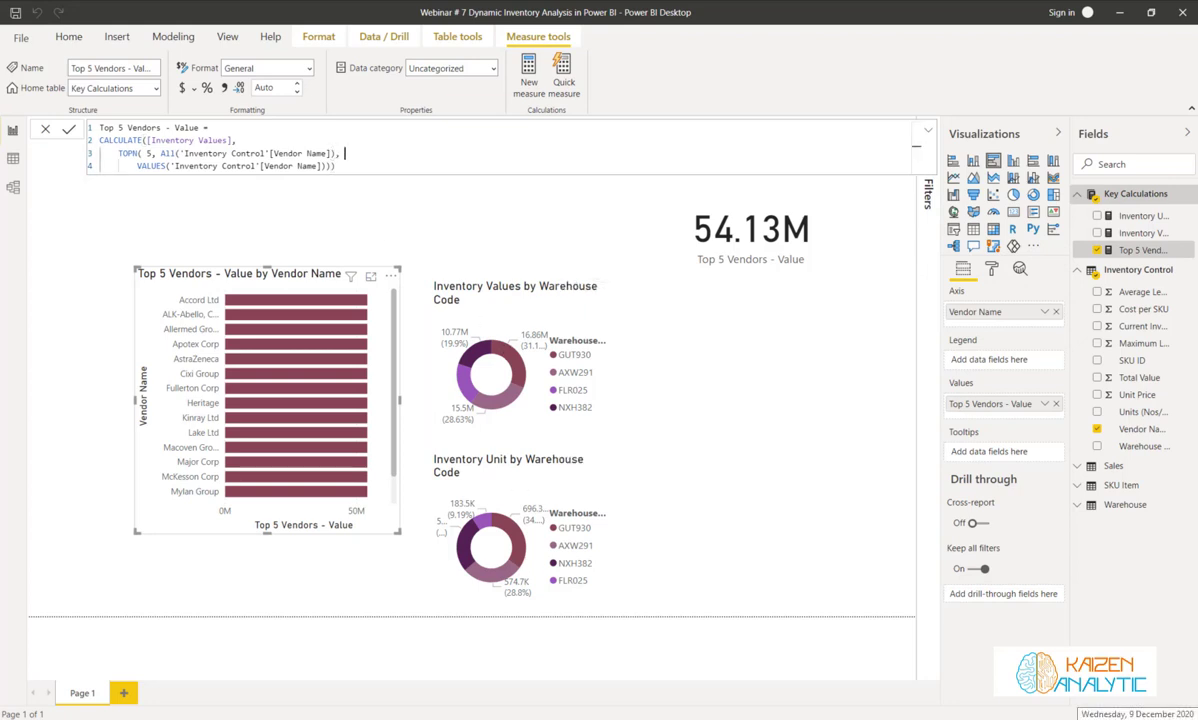
text(Inv)
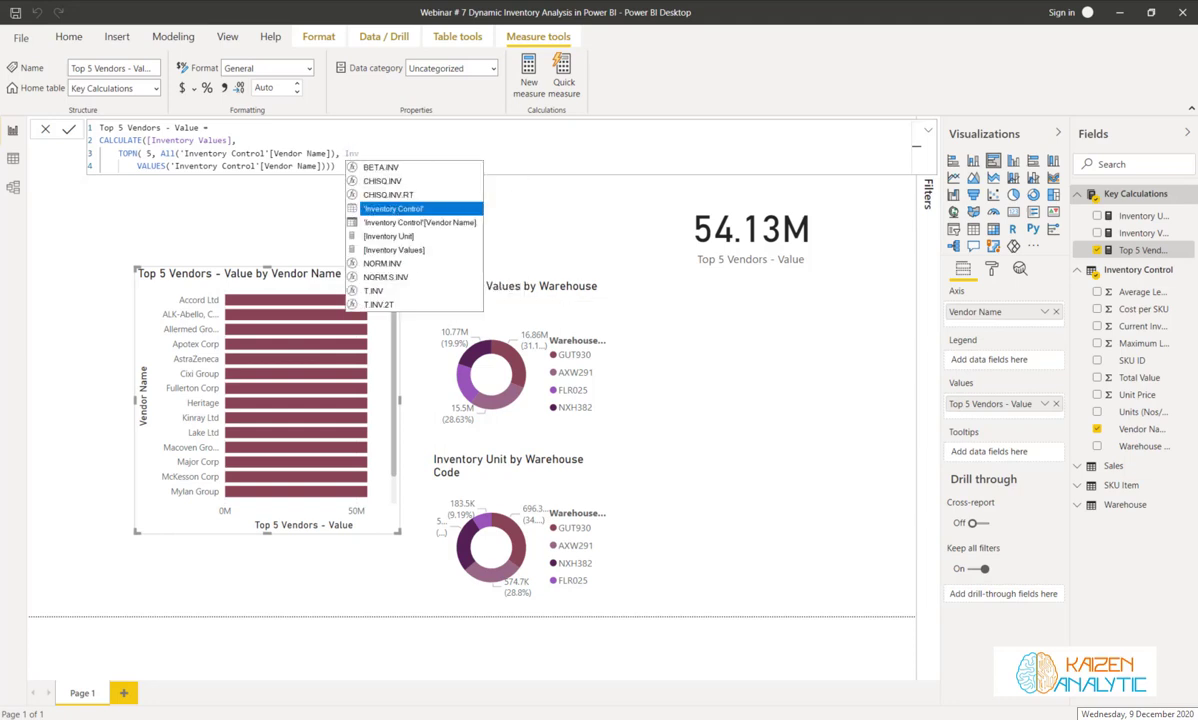
key(Down)
key(Down)
key(Down)
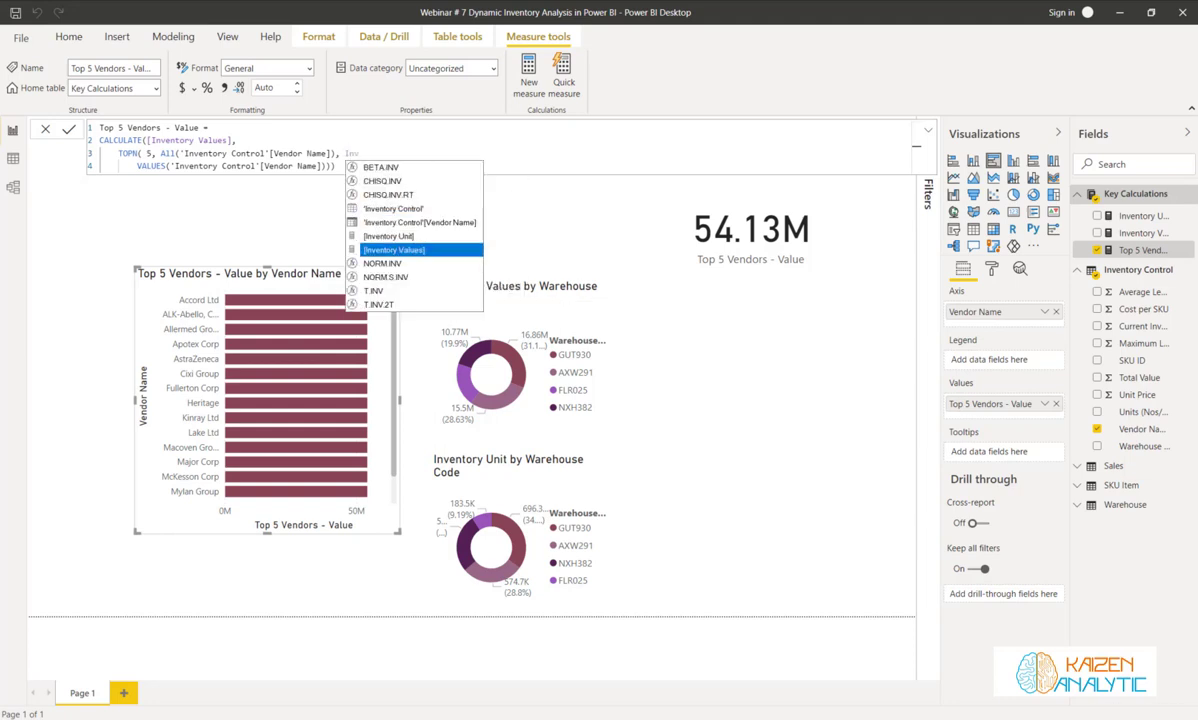
key(Tab)
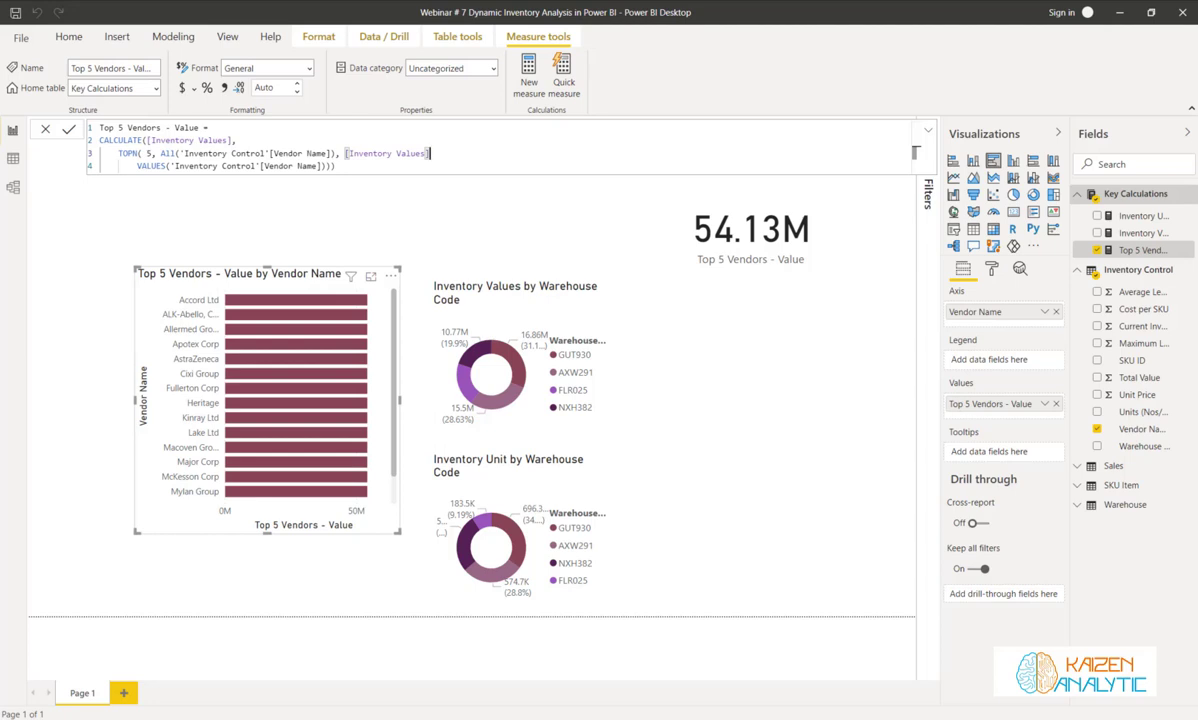
text(),)
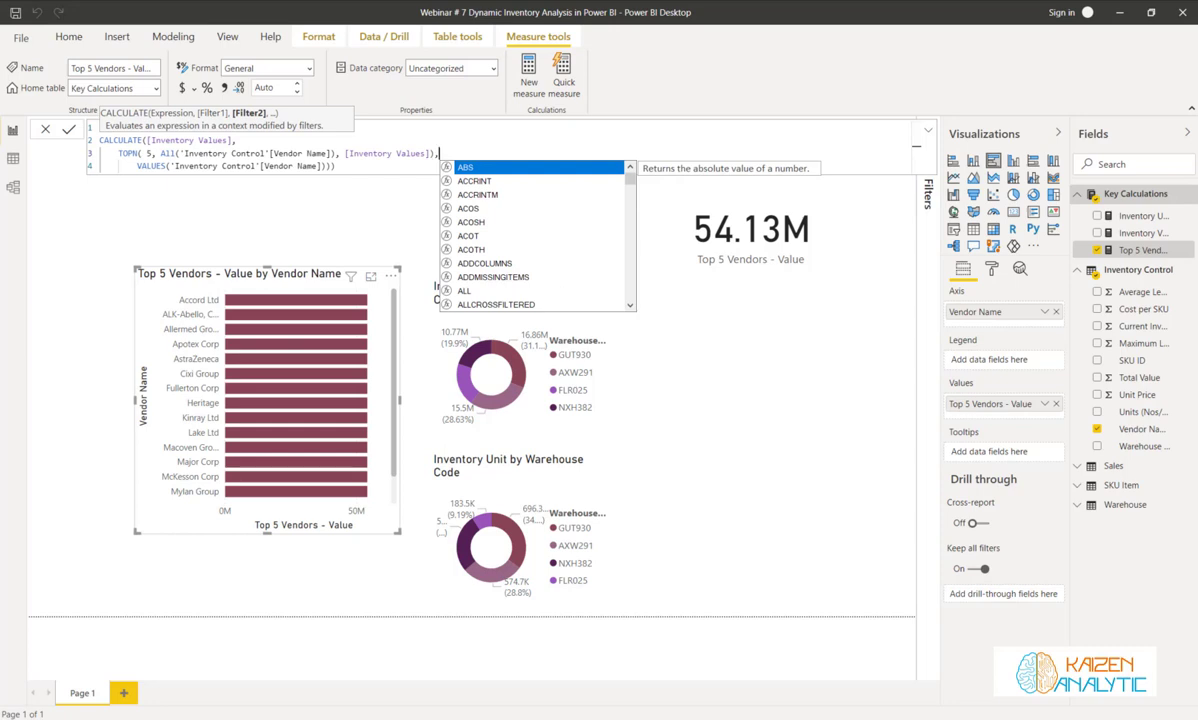
Step: Remove the surplus closing parenthesis at the end of the Top 5 Vendors - Value formula and commit the measure
key(Escape)
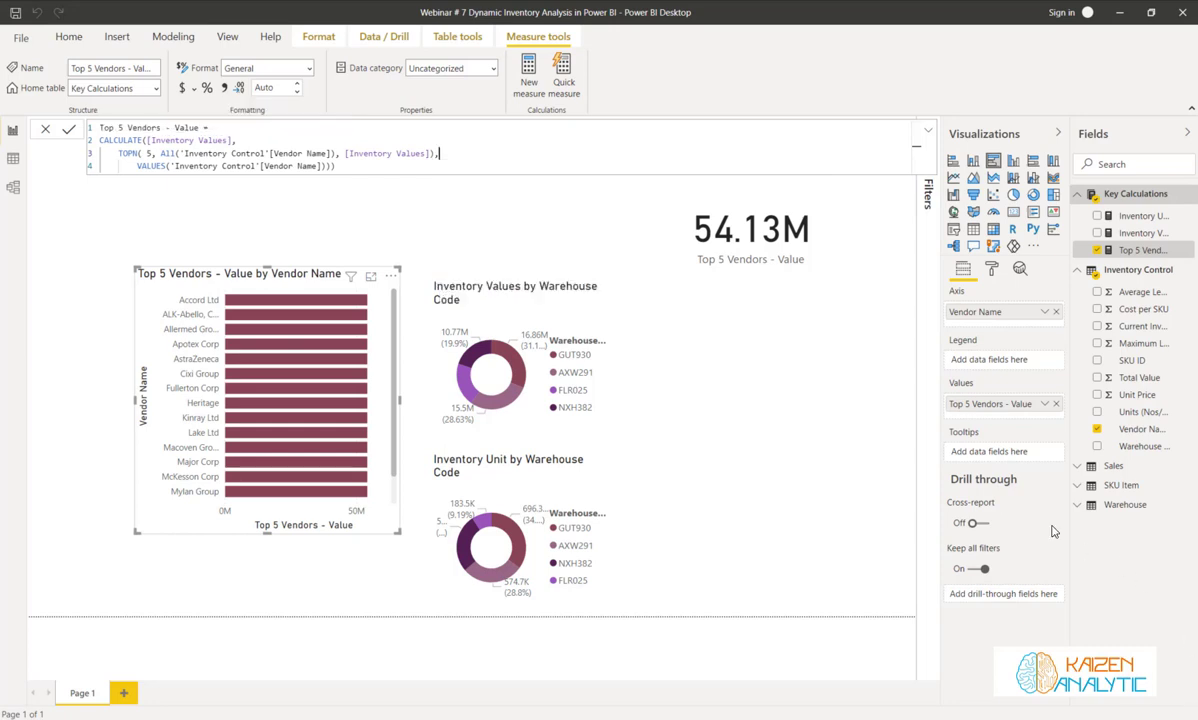
click(381, 168)
key(BackSpace)
click(67, 129)
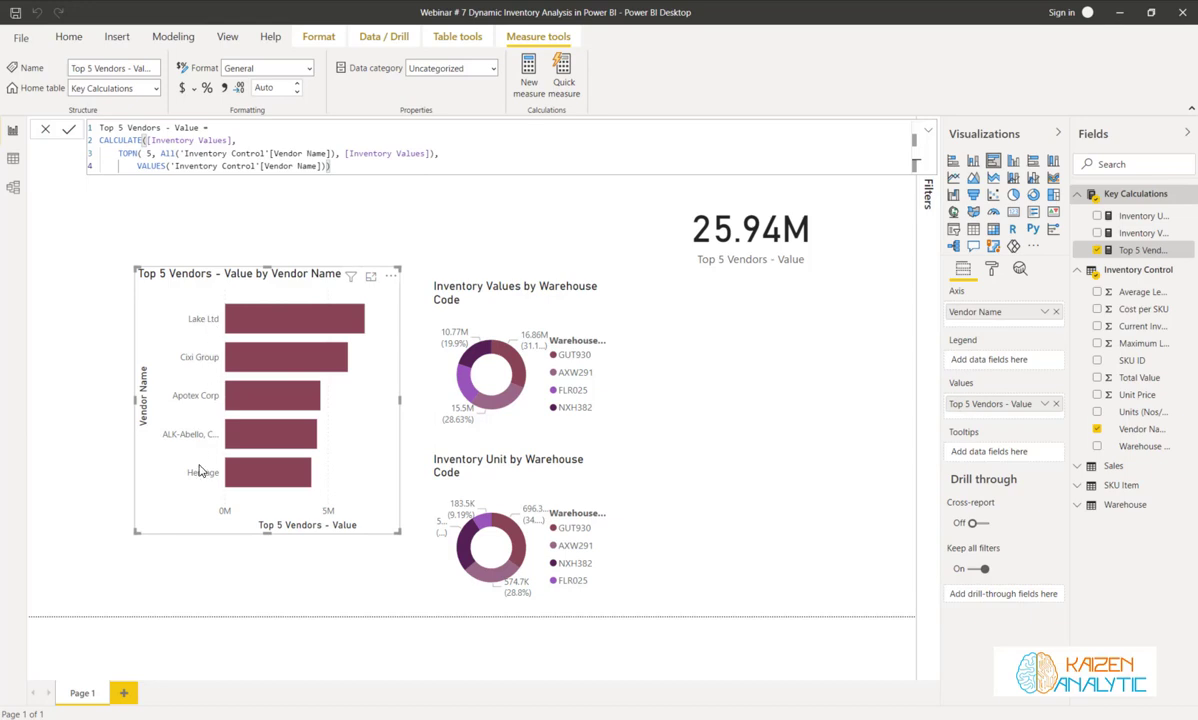
Step: Move the vendor bar chart directly beneath the Top 5 Vendors - Value card and shorten it to end above the Inventory Unit donut
drag(216, 275, 724, 288)
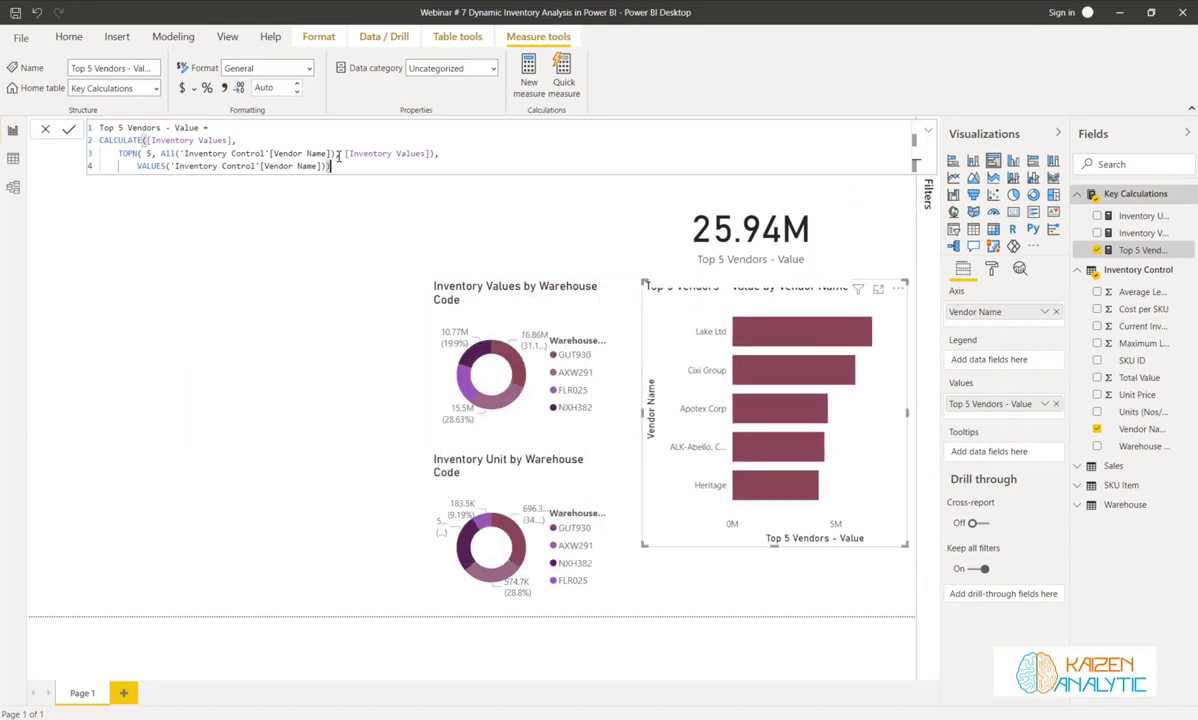
drag(333, 167, 345, 153)
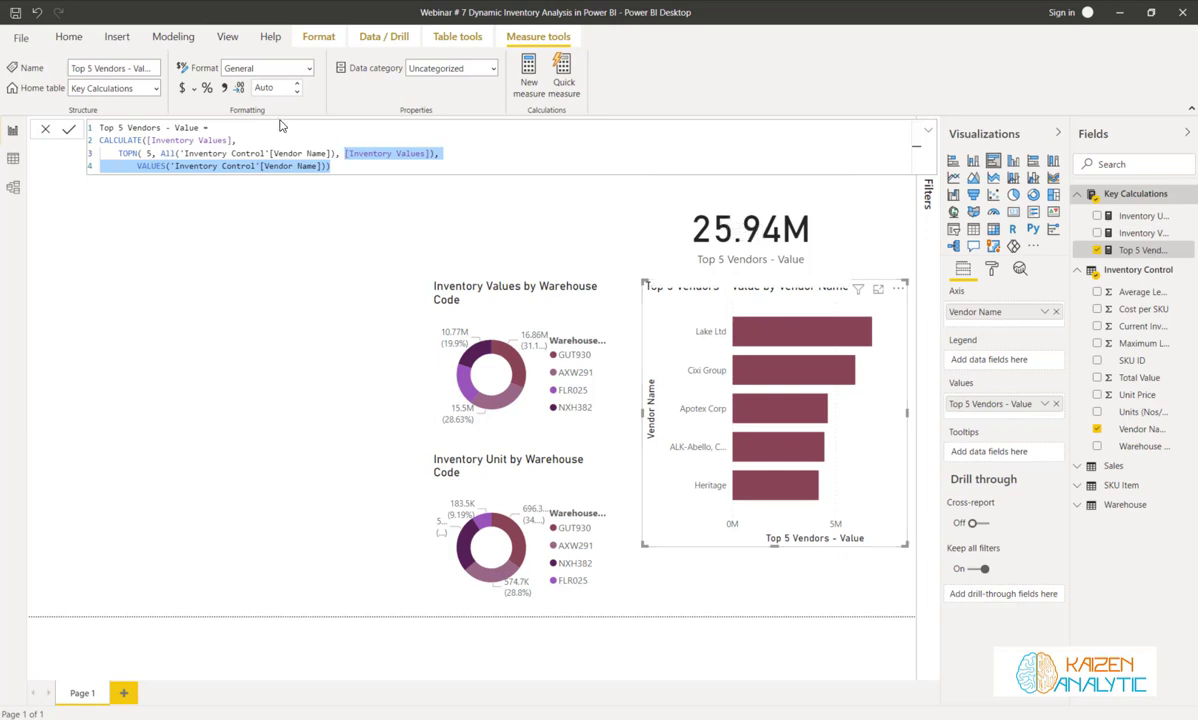
drag(336, 158, 92, 126)
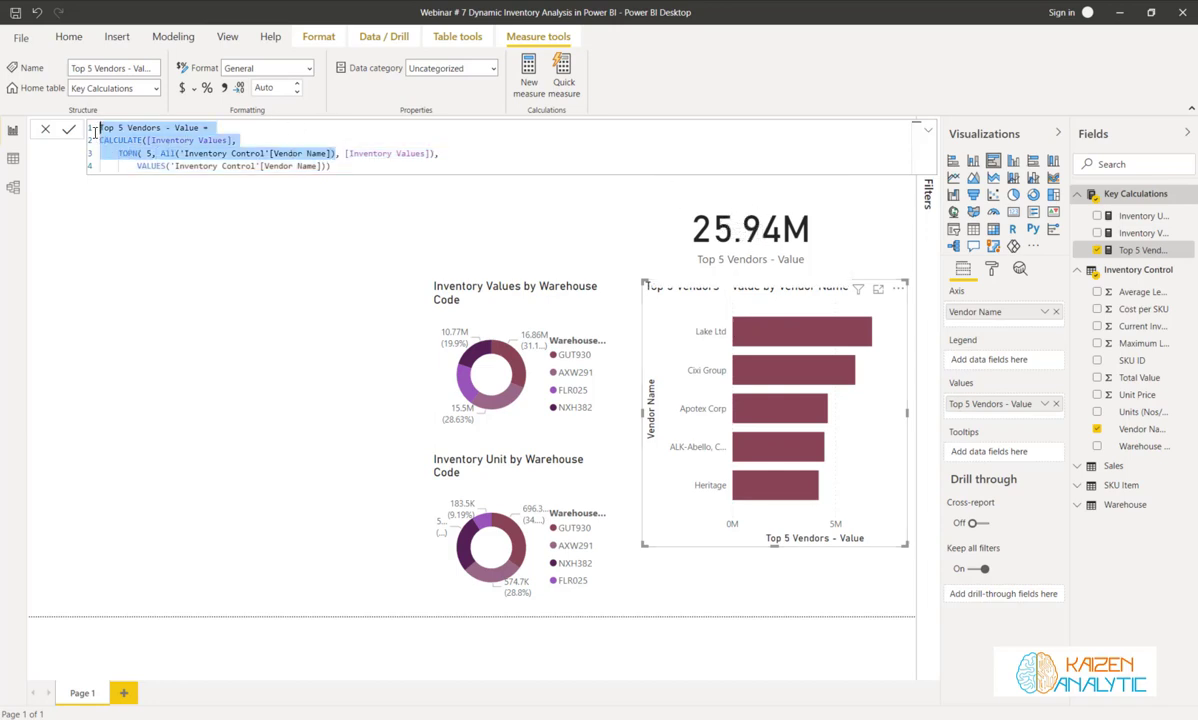
click(302, 204)
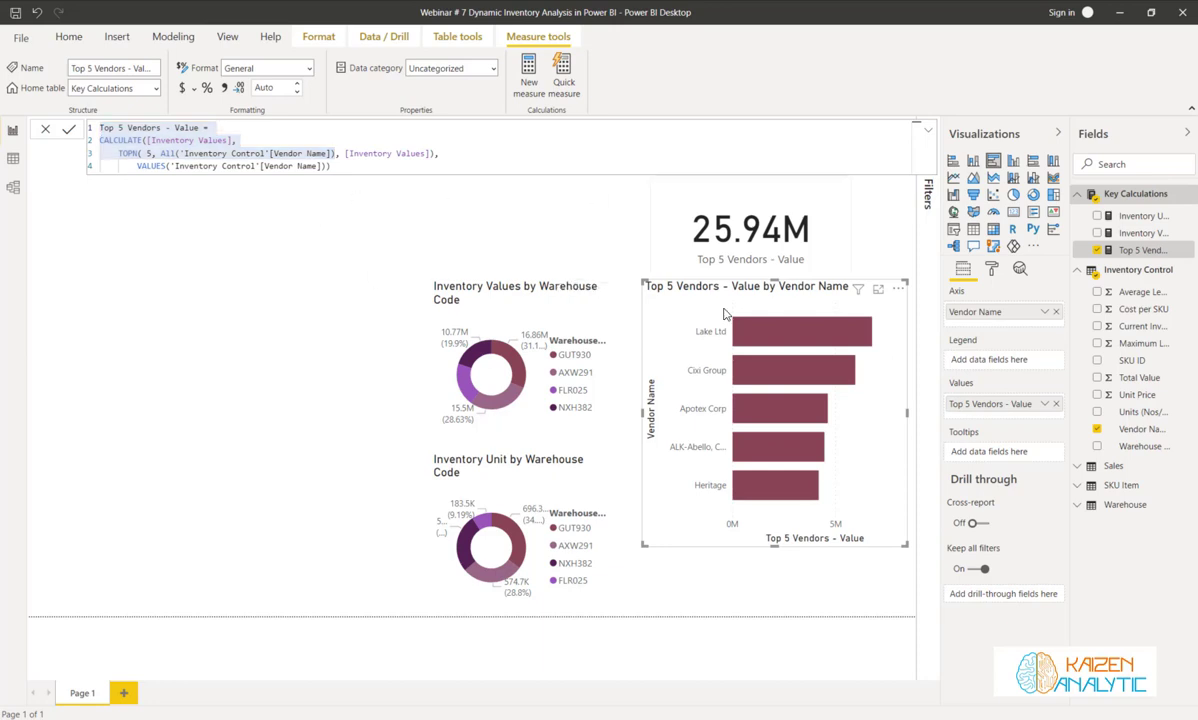
drag(773, 546, 757, 448)
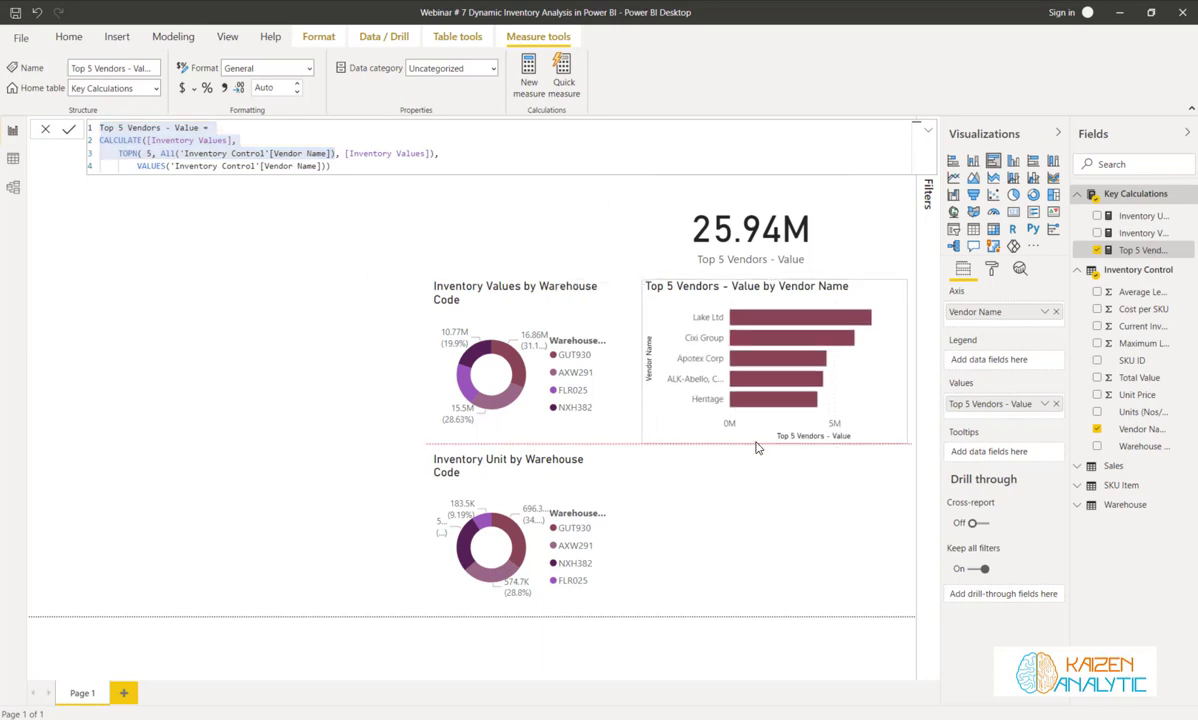
Step: Cross-highlight the report by the Cixi Group bar in the vendor chart and clear the highlight again
click(235, 250)
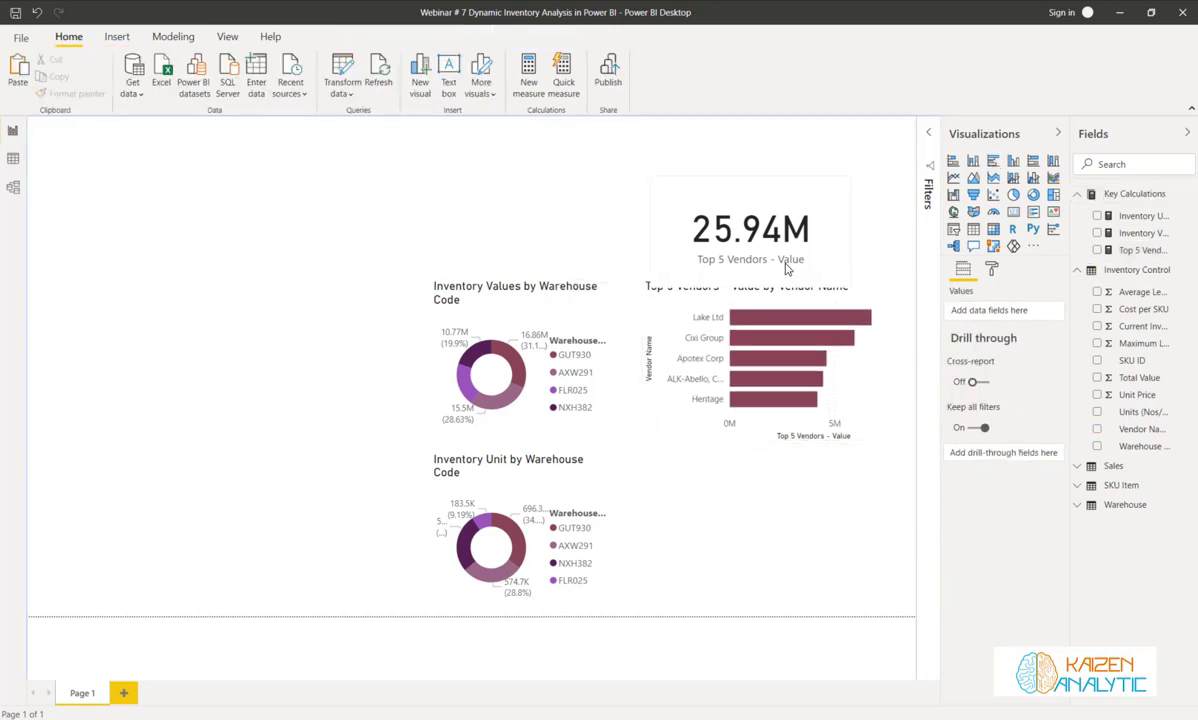
click(757, 337)
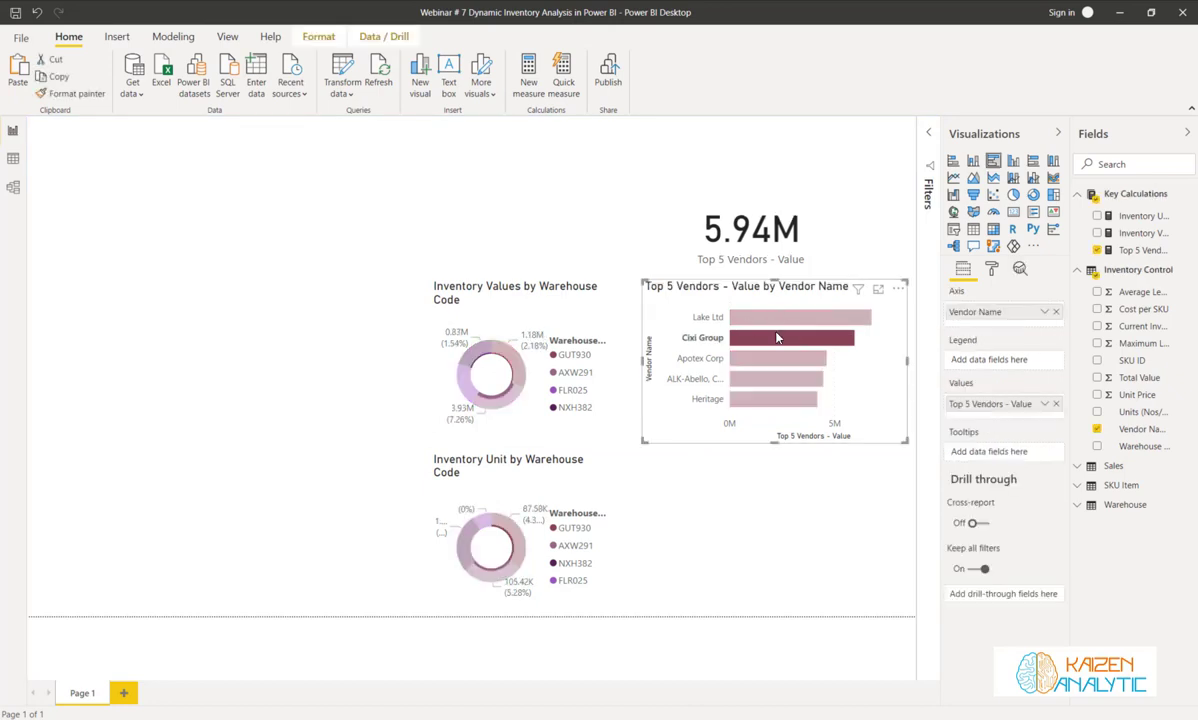
click(777, 337)
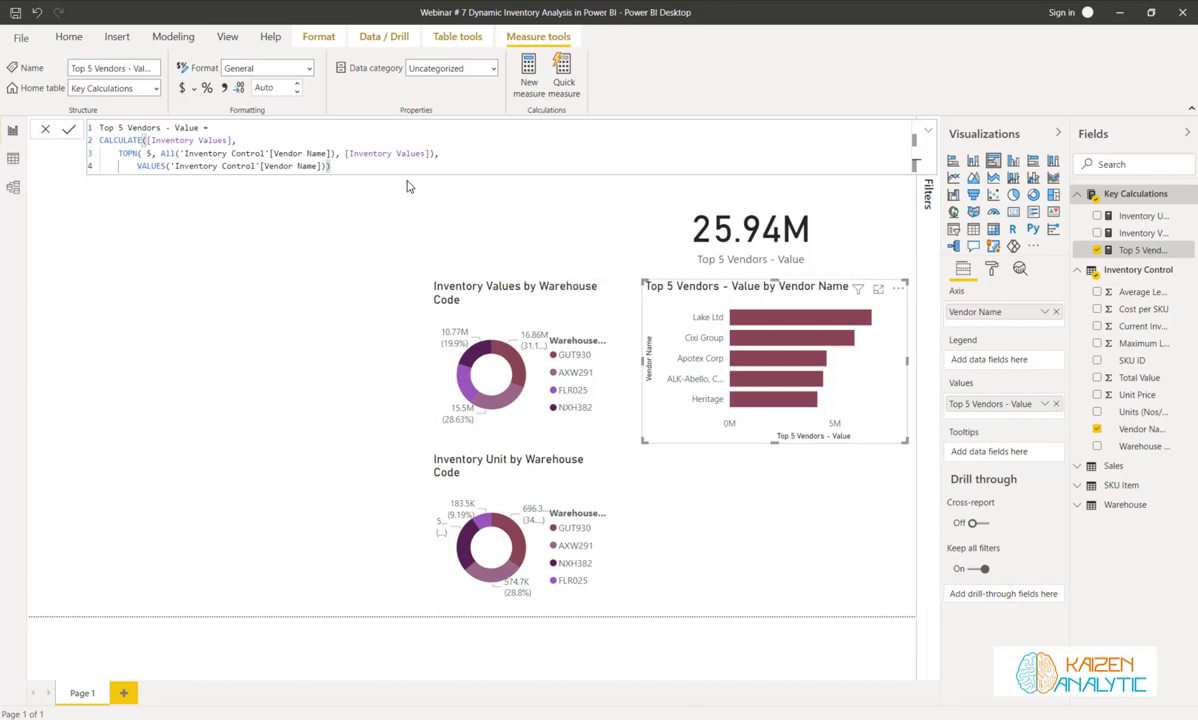
Step: Create a new measure in Key Calculations containing a copy of the whole Top 5 Vendors - Value formula
drag(331, 167, 98, 119)
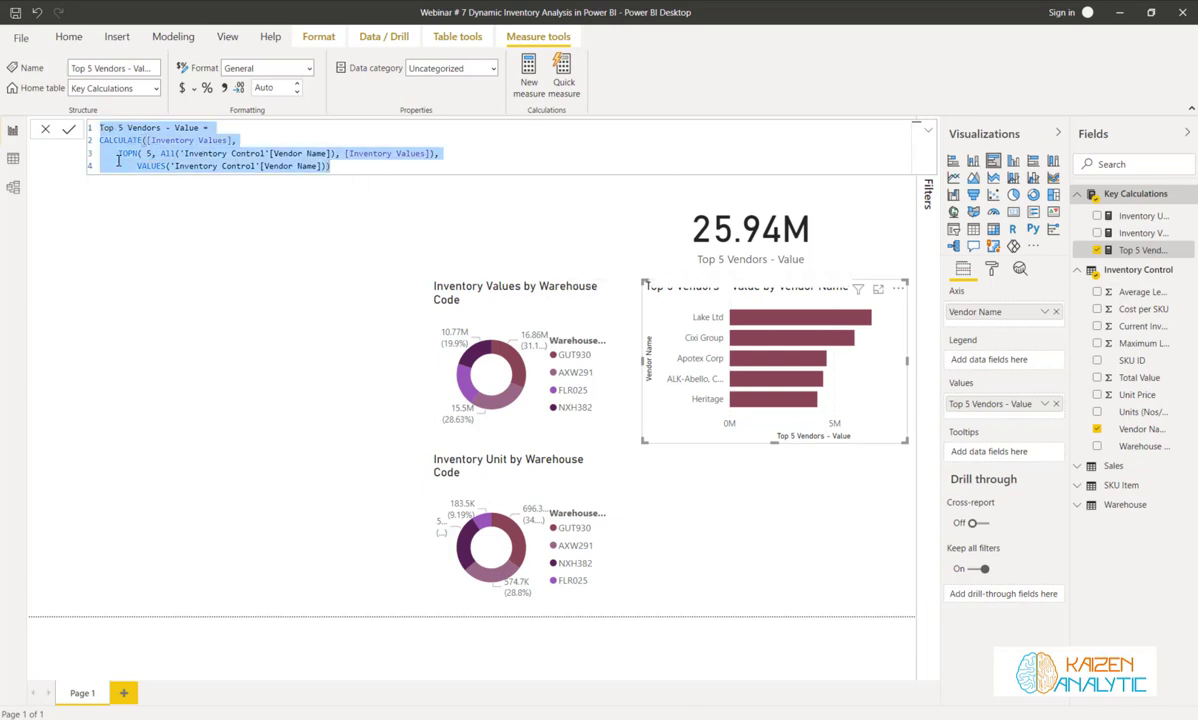
click(529, 66)
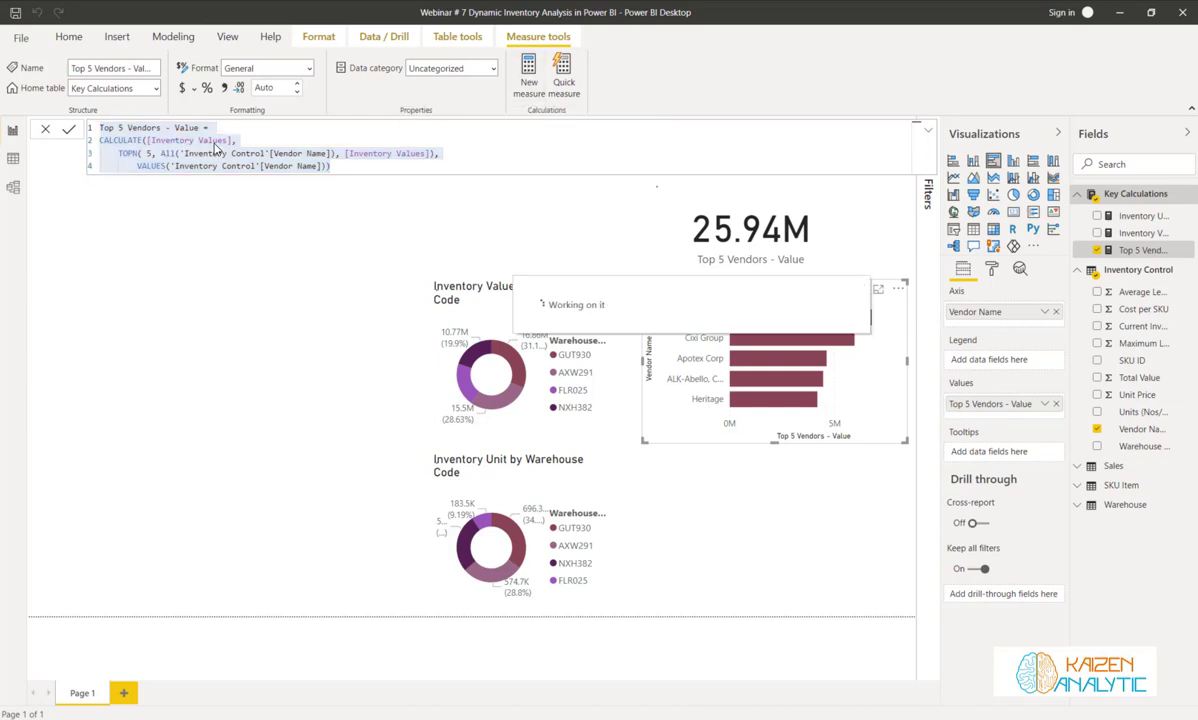
key(ctrl+v)
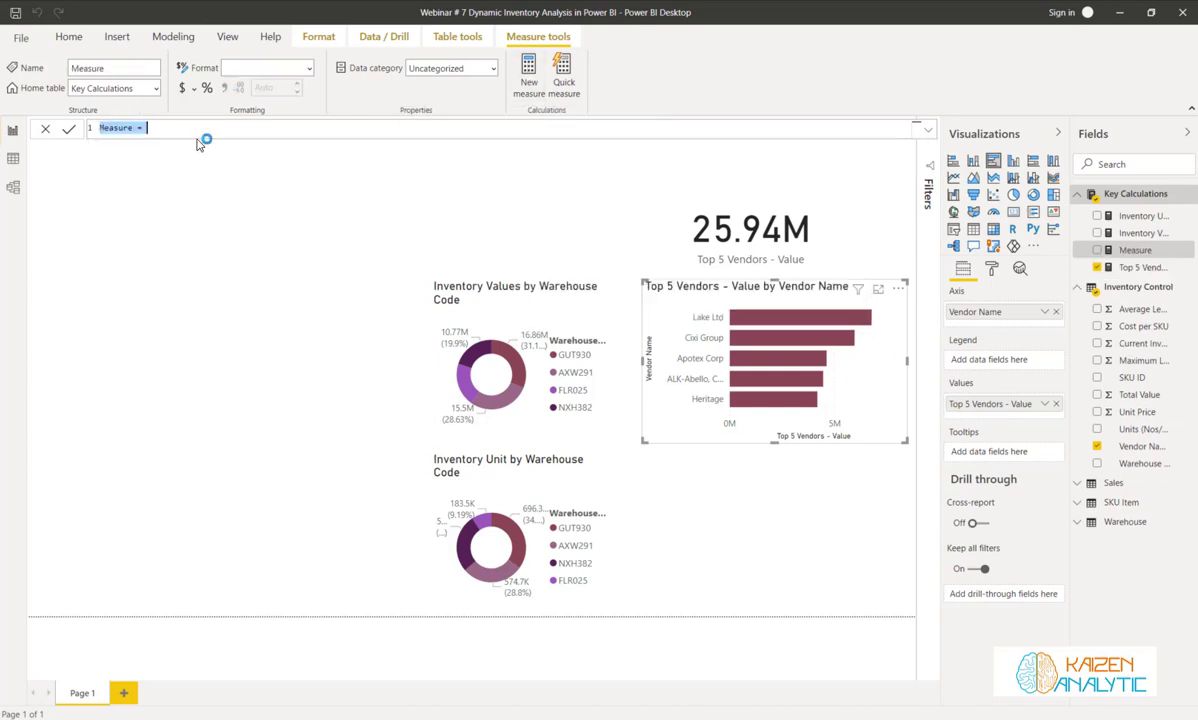
click(748, 309)
Step: Rename the copied measure Top 5 Vendors - Unit and replace its CALCULATE expression with [Inventory Unit]
click(180, 128)
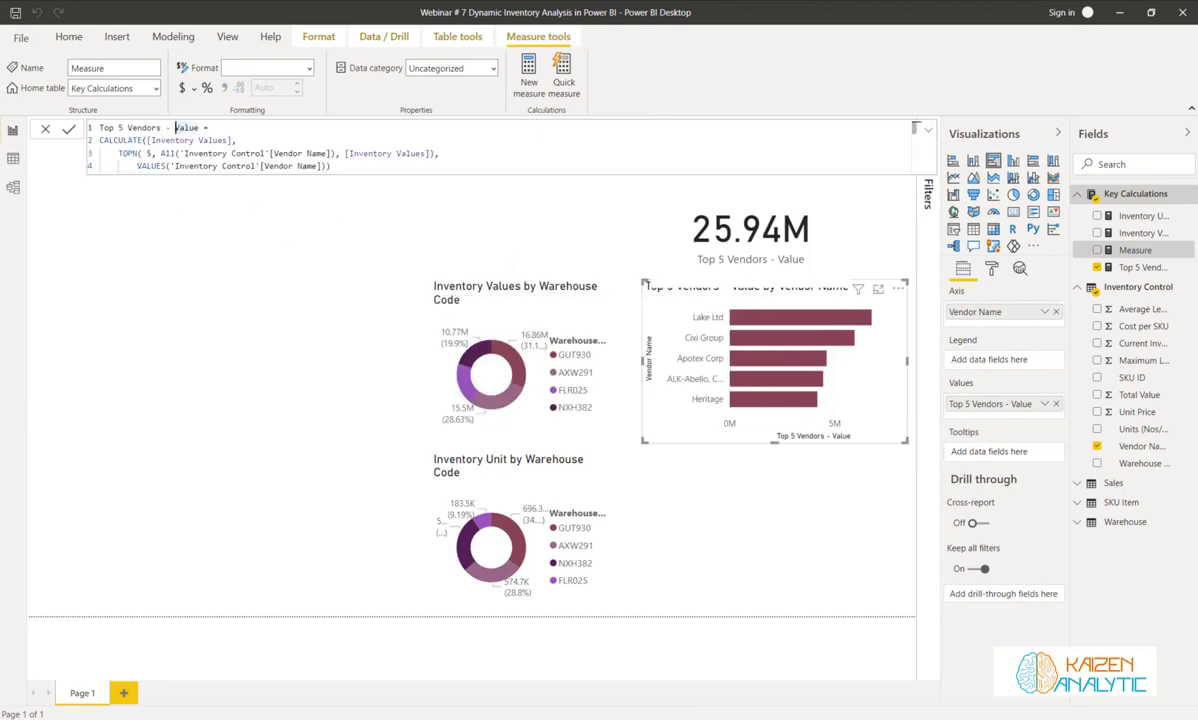
key(Delete)
key(Delete)
key(Right)
key(Right)
key(Right)
key(BackSpace)
key(BackSpace)
key(BackSpace)
key(BackSpace)
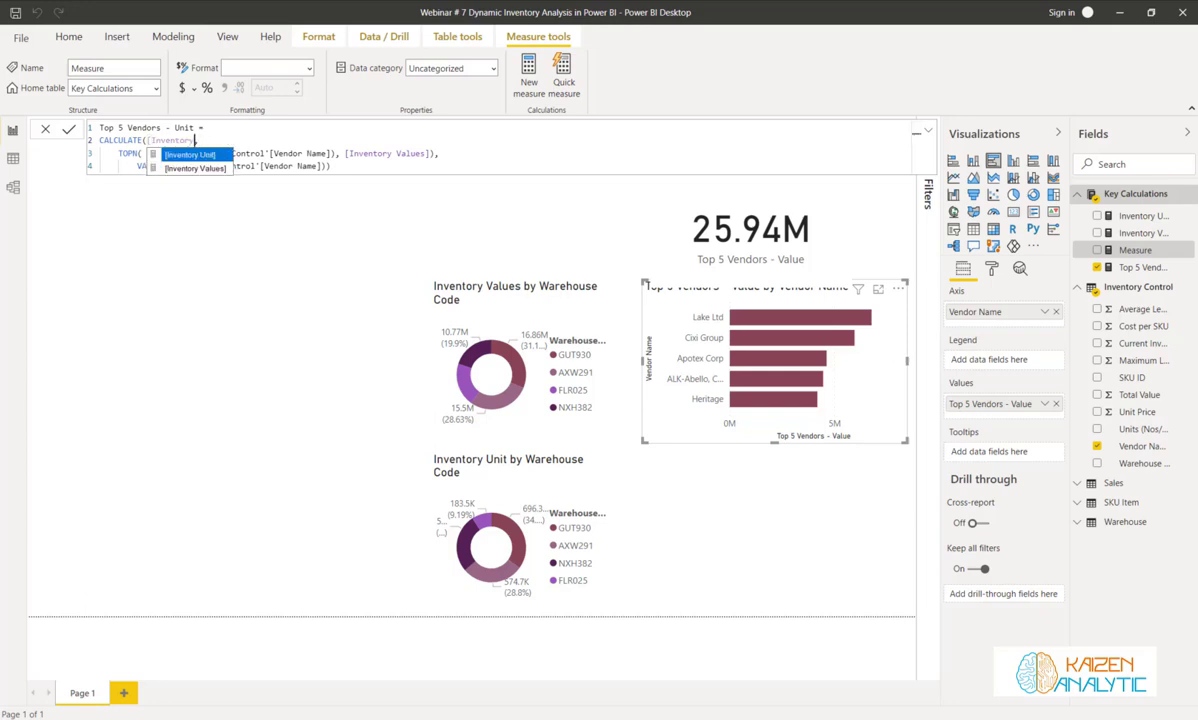
key(Tab)
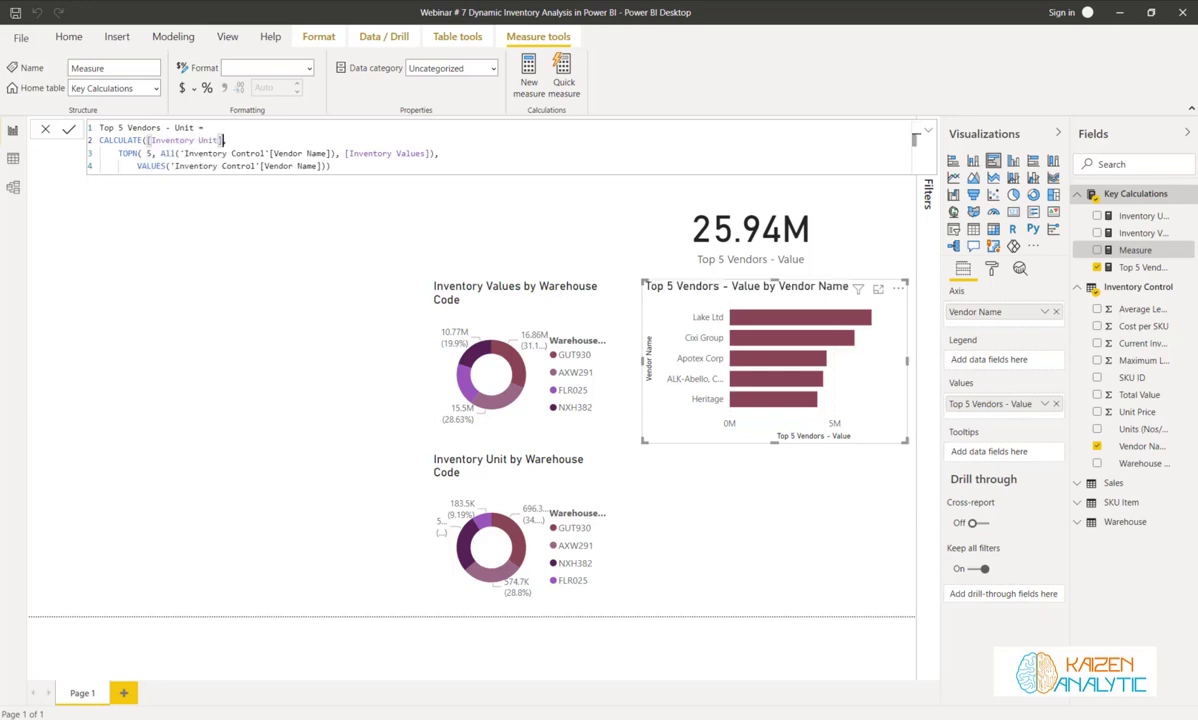
Step: Replace TOPN's ordering expression in the Top 5 Vendors - Unit formula with [Inventory Unit] and commit the measure
click(431, 153)
key(BackSpace)
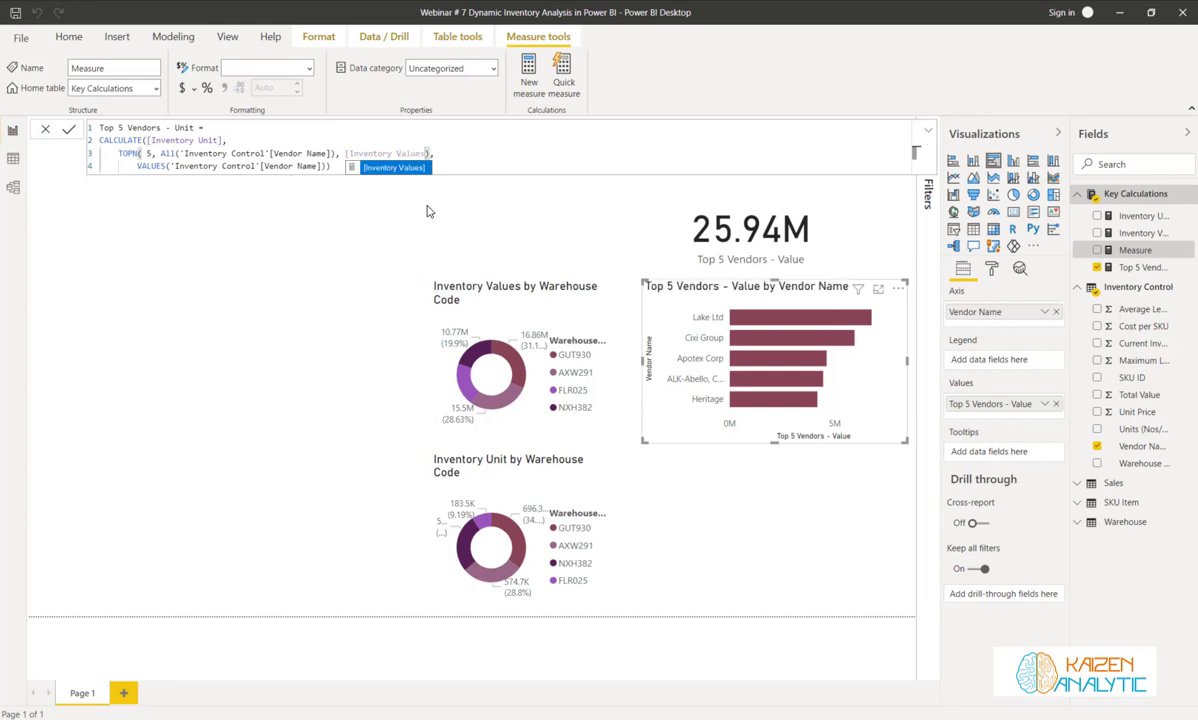
key(BackSpace)
key(BackSpace)
key(BackSpace)
key(BackSpace)
key(BackSpace)
key(BackSpace)
key(BackSpace)
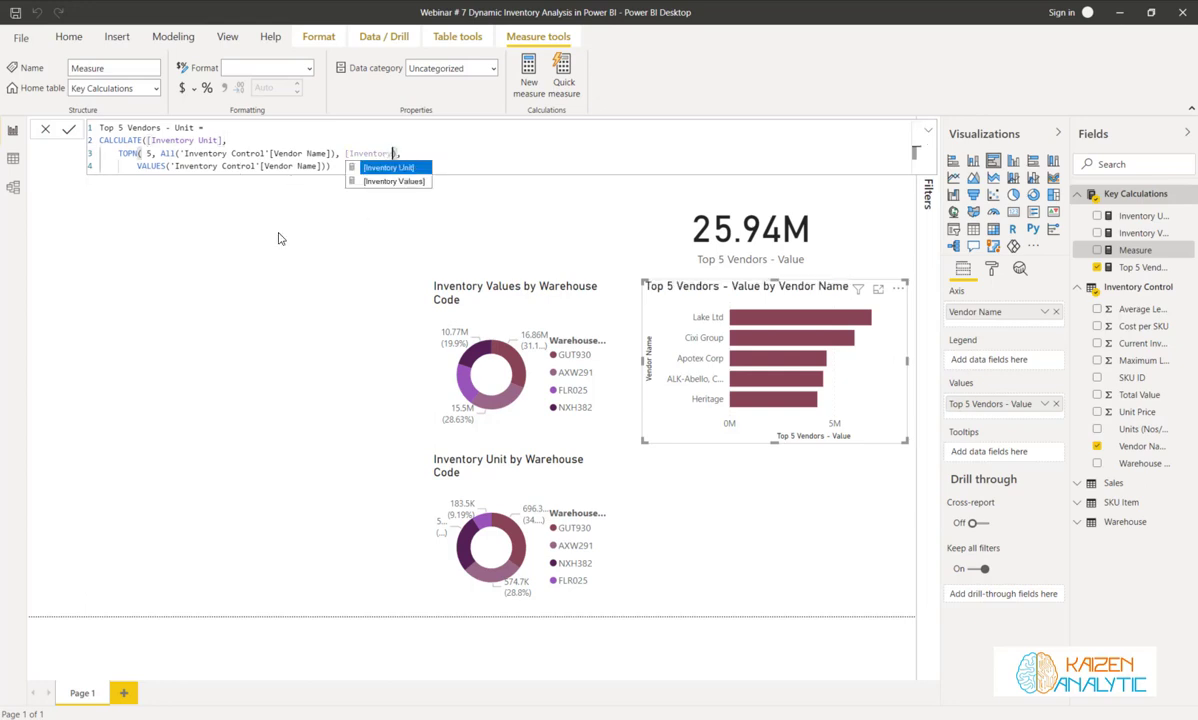
key(Tab)
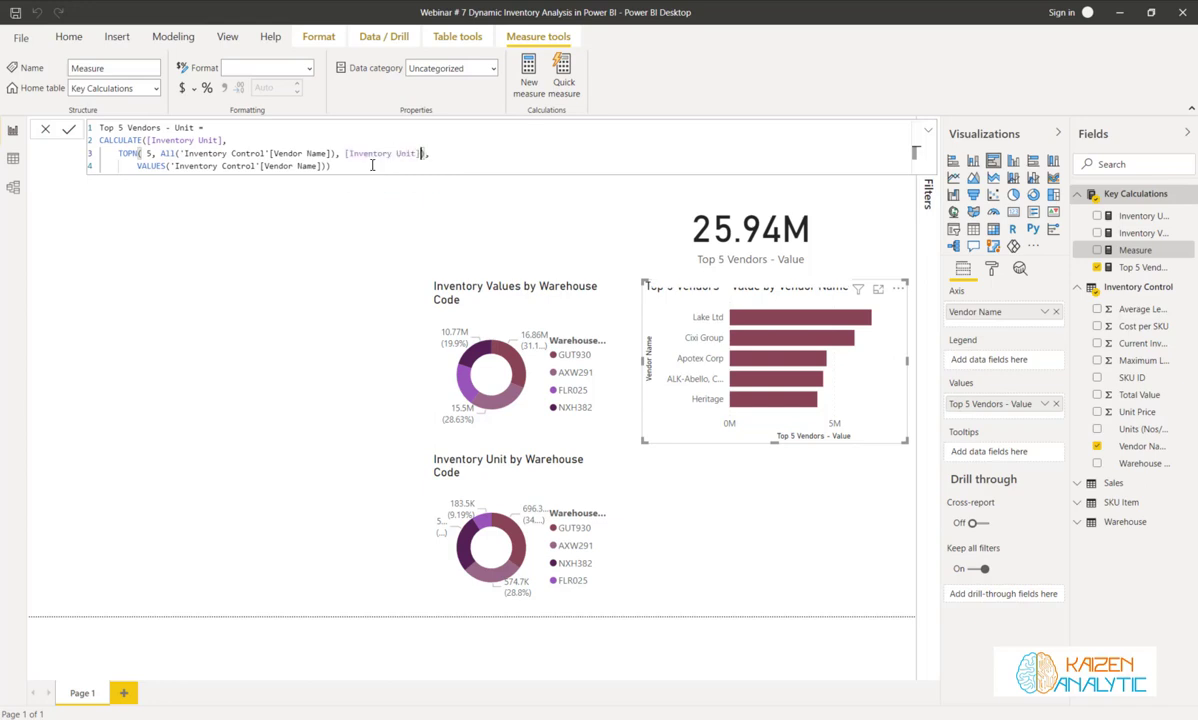
click(68, 130)
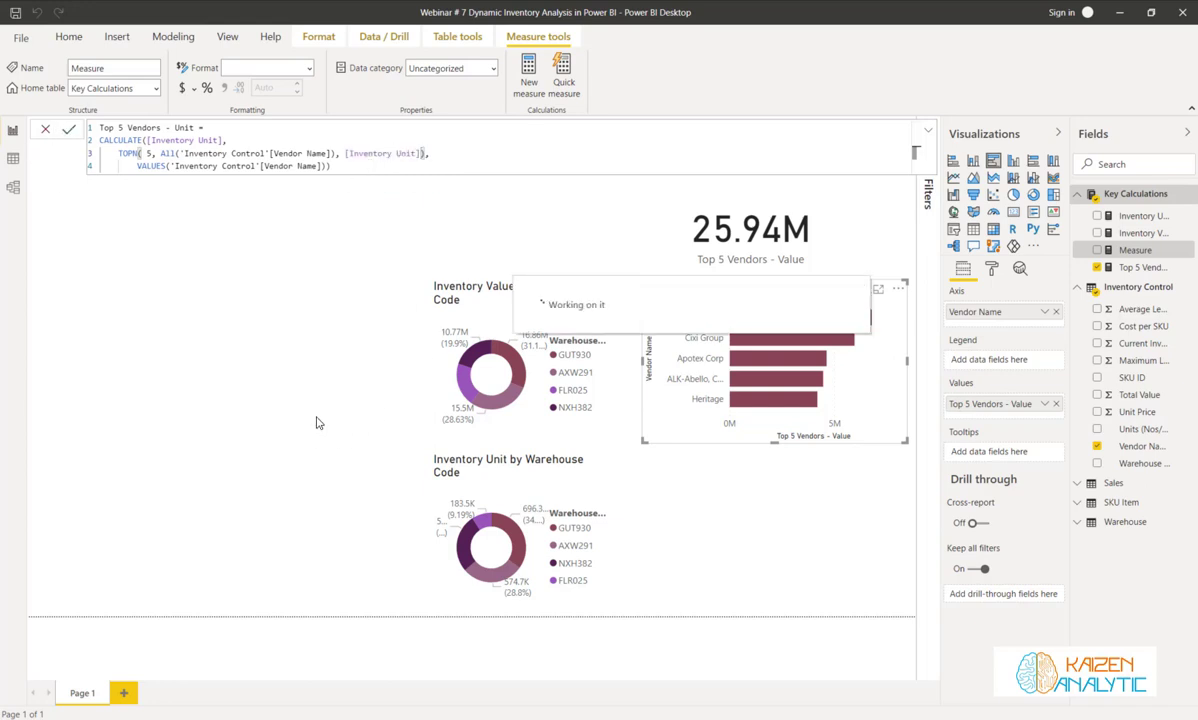
Step: Delete the Top 5 Vendors - Value card and place a copy of the vendor bar chart directly beneath the original
click(829, 246)
key(Delete)
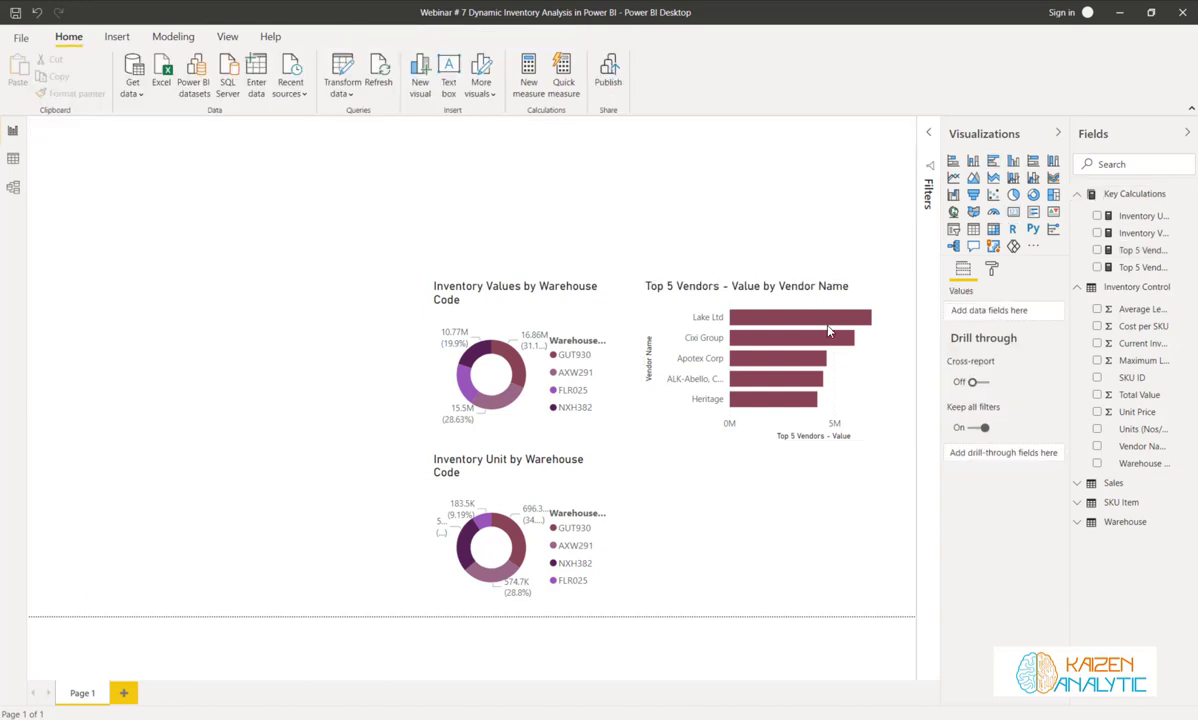
click(833, 392)
key(ctrl+c)
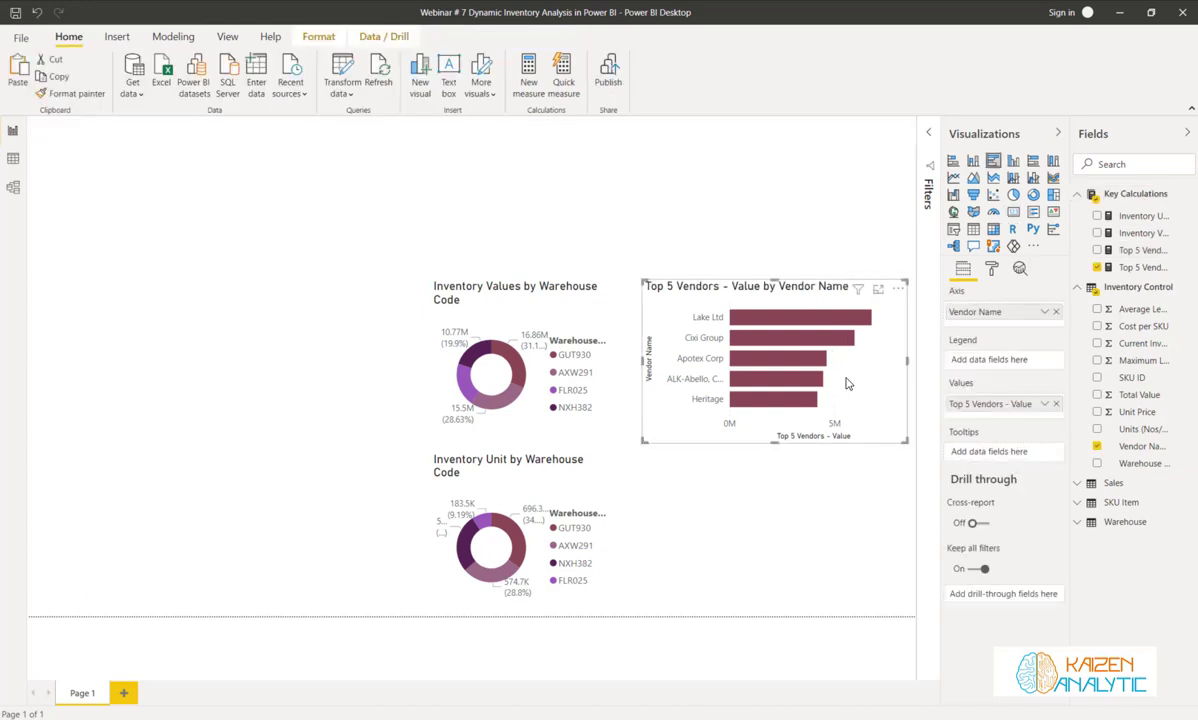
key(ctrl+v)
drag(858, 380, 858, 562)
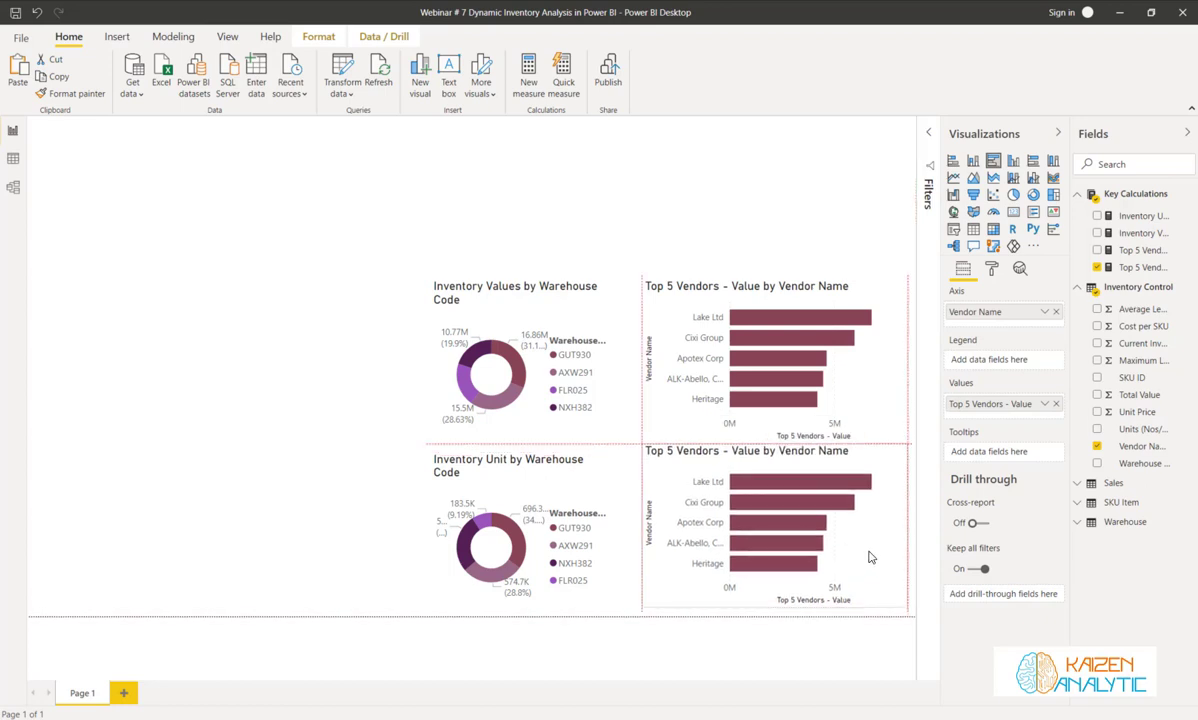
drag(823, 488, 814, 489)
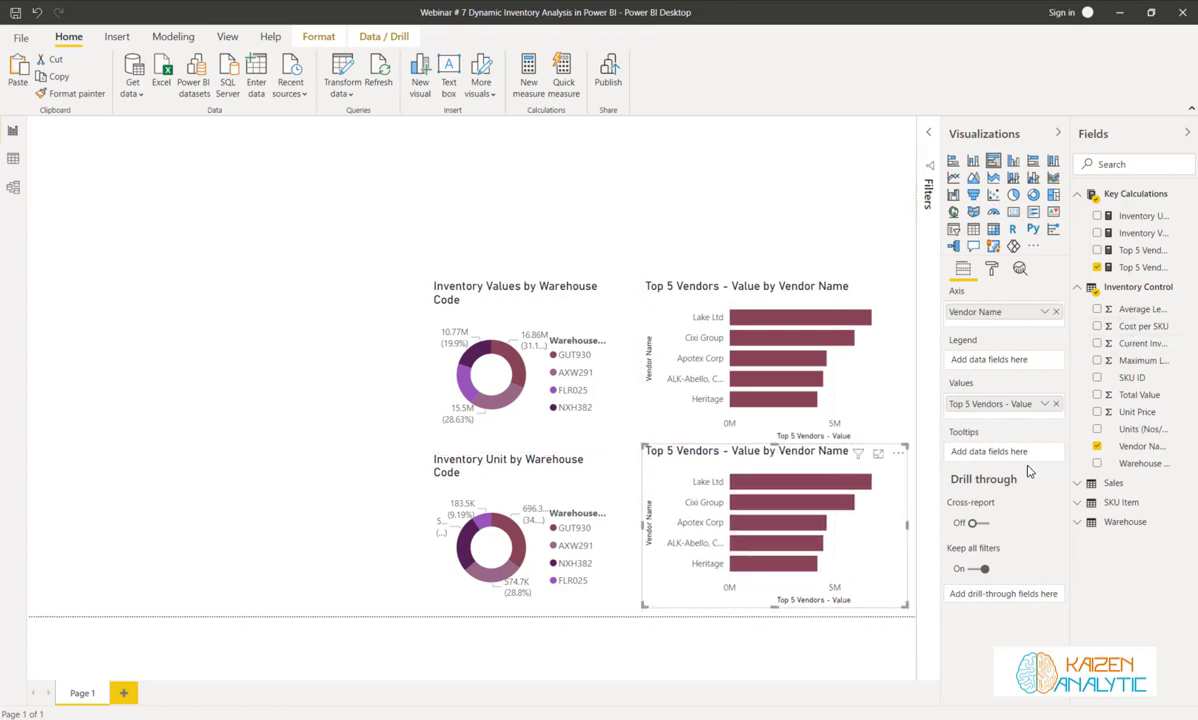
Step: Replace the values field of the duplicated vendor bar chart with the Top 5 Vendors - Unit measure
click(1056, 403)
click(1097, 250)
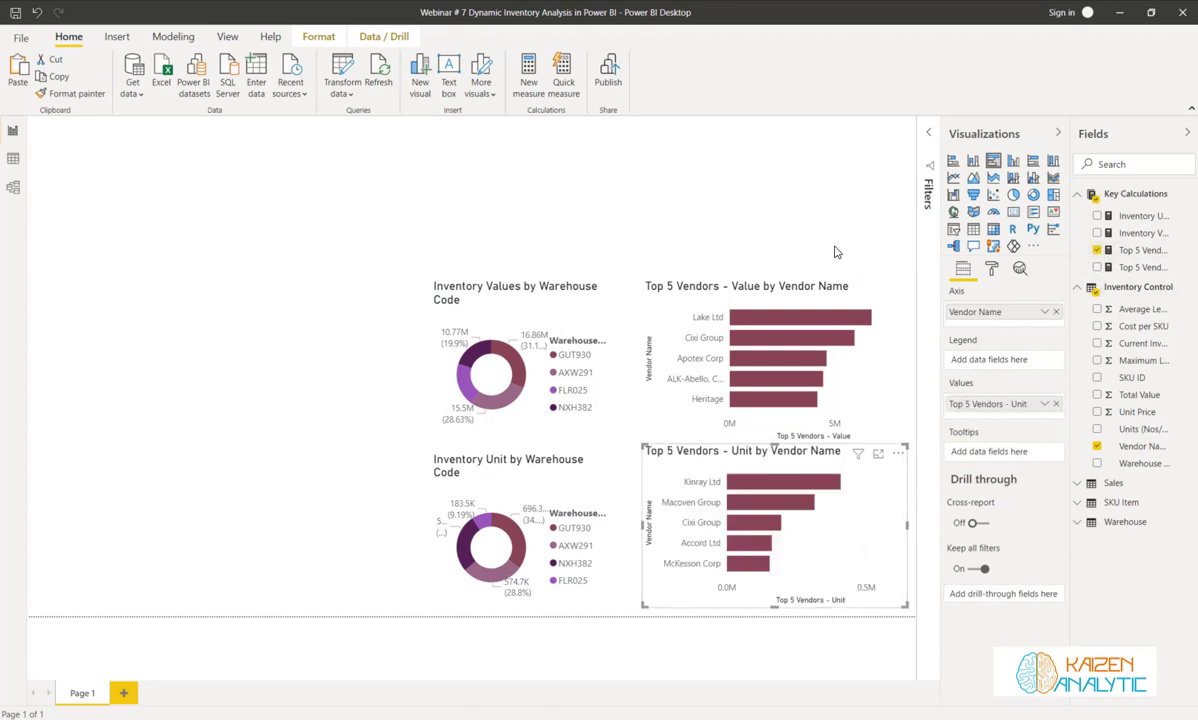
click(366, 350)
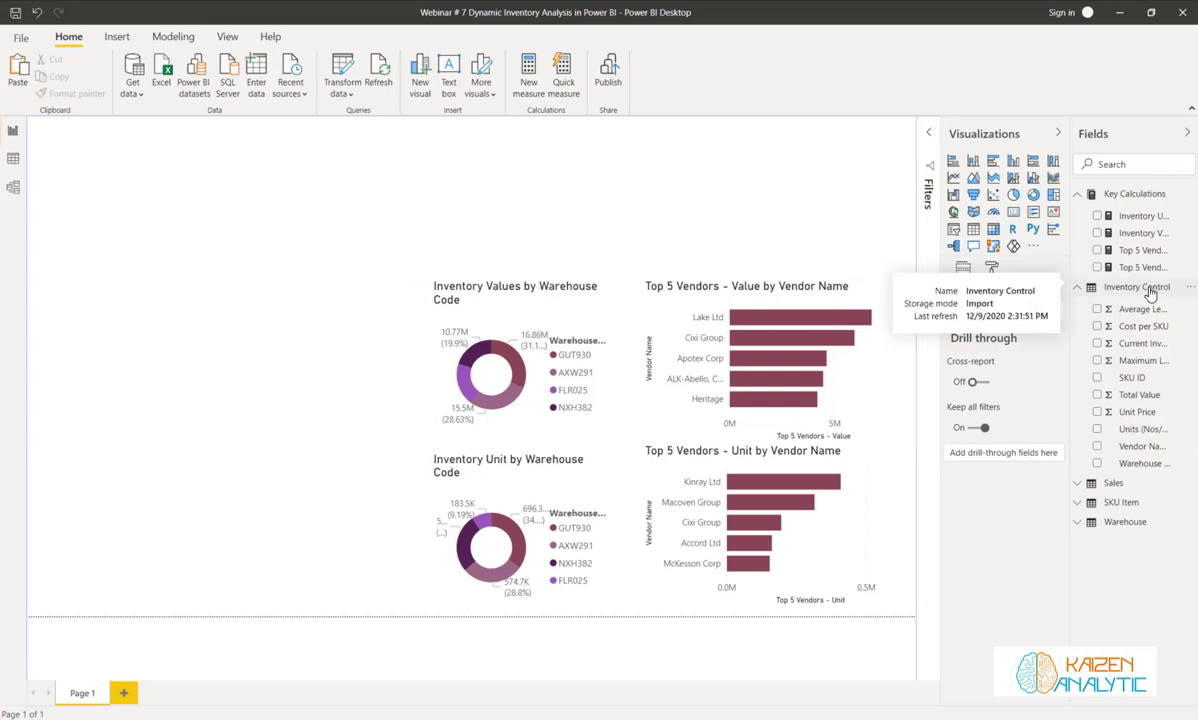
Step: In the data view, add a calculated column named Annual Sales Quantity to the Inventory Control table and start a second formula line
click(13, 158)
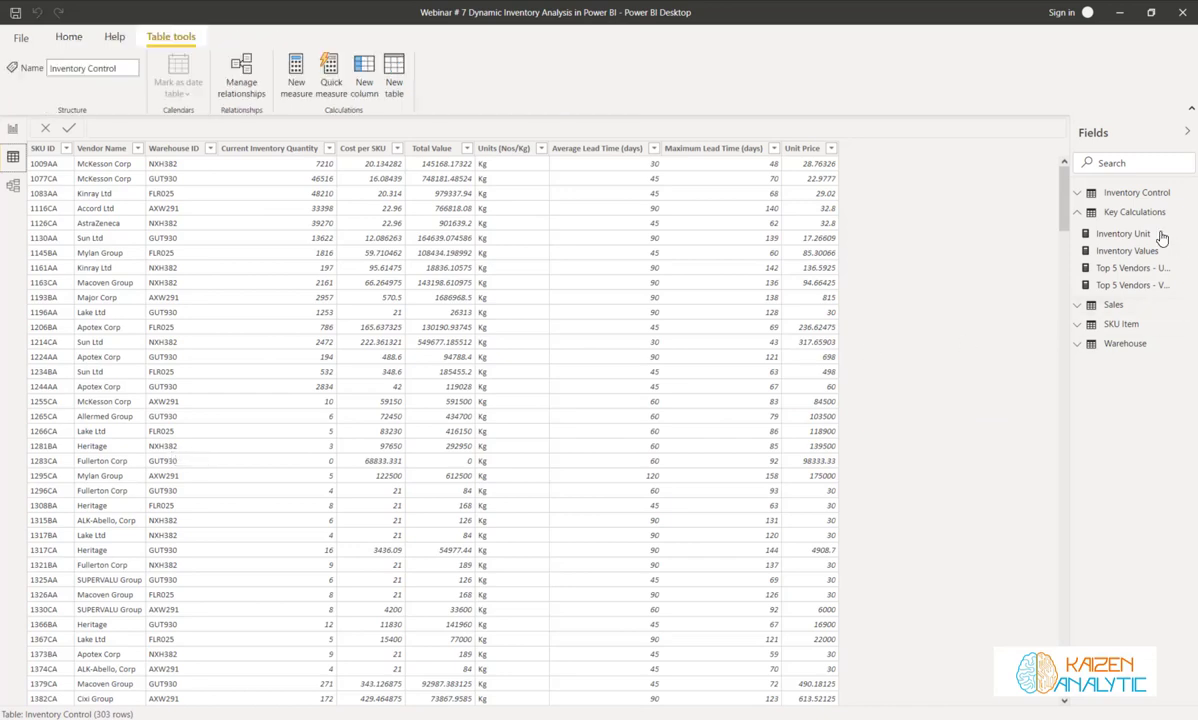
click(1122, 193)
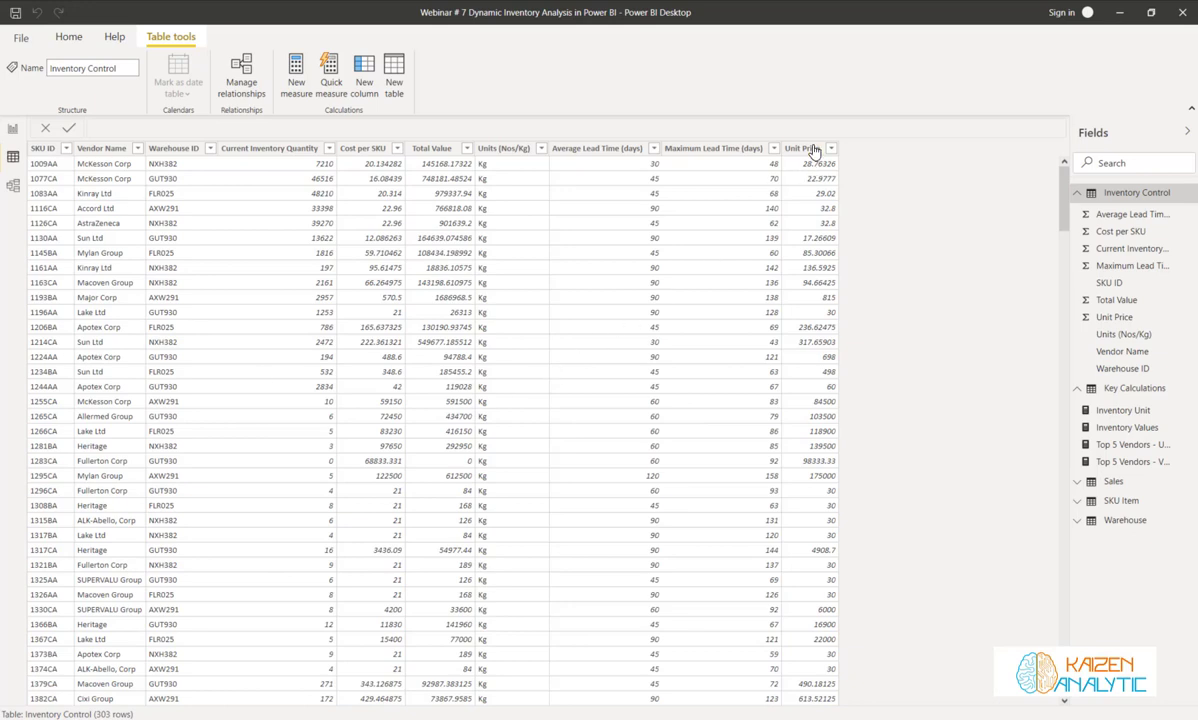
click(367, 72)
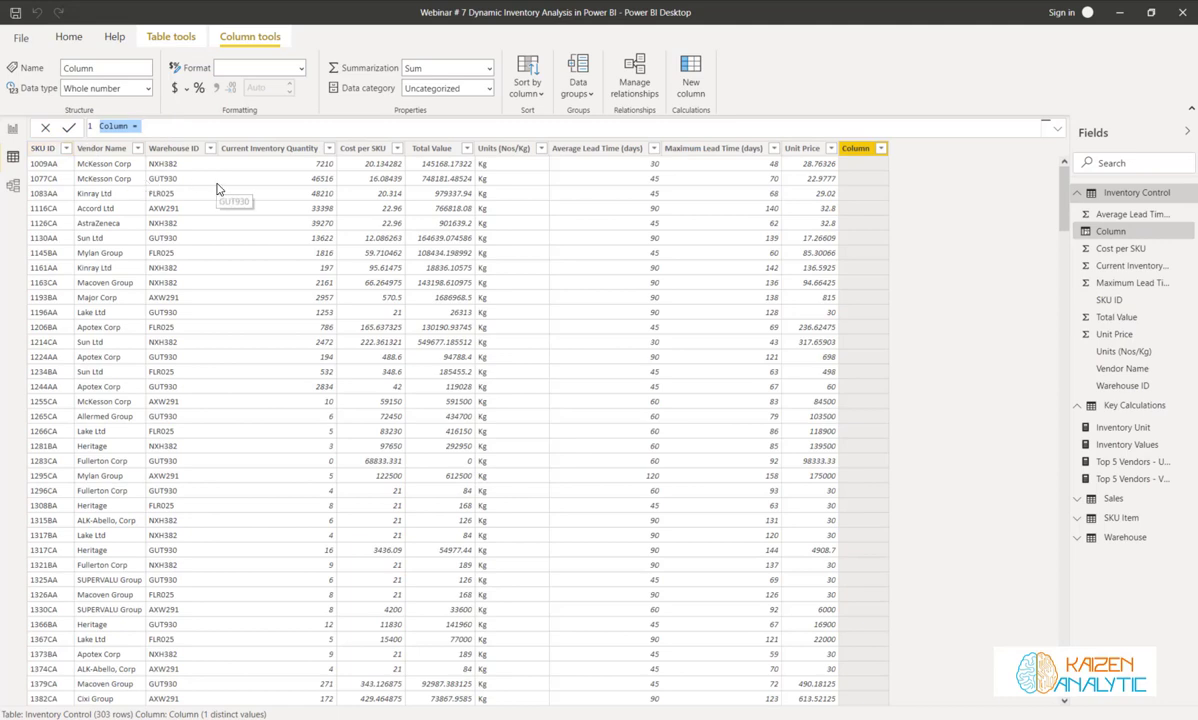
text(Annual Sales Qu)
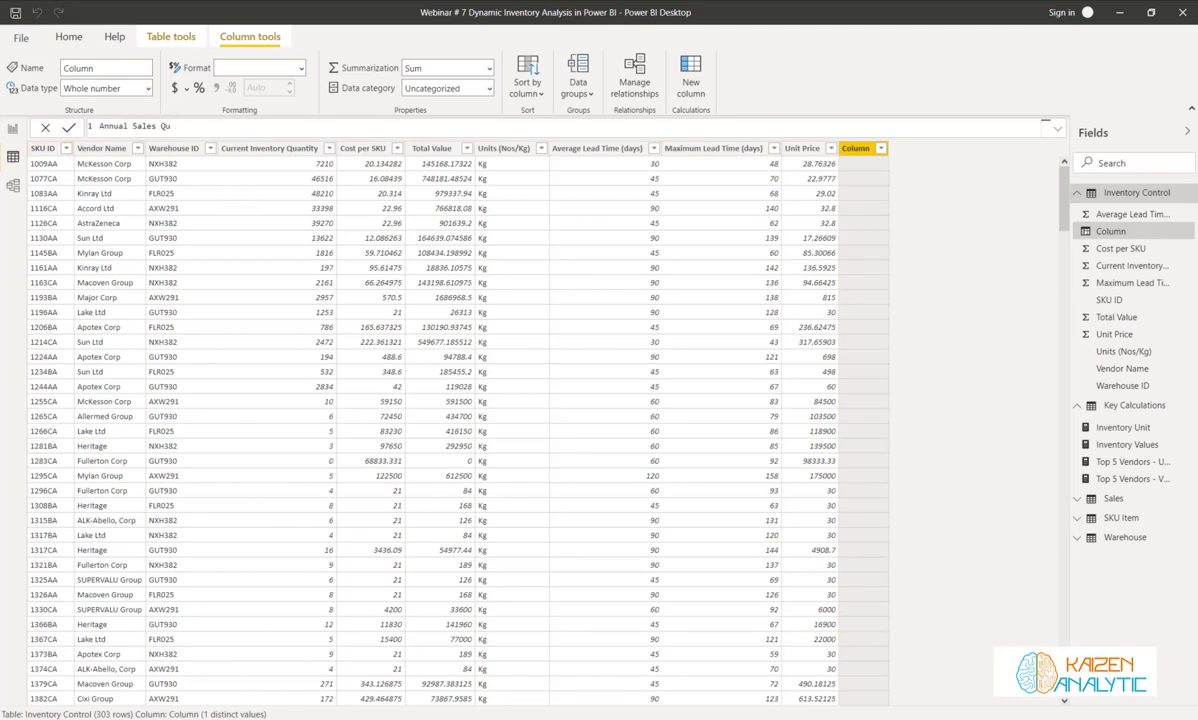
text(antity =)
key(shift+Return)
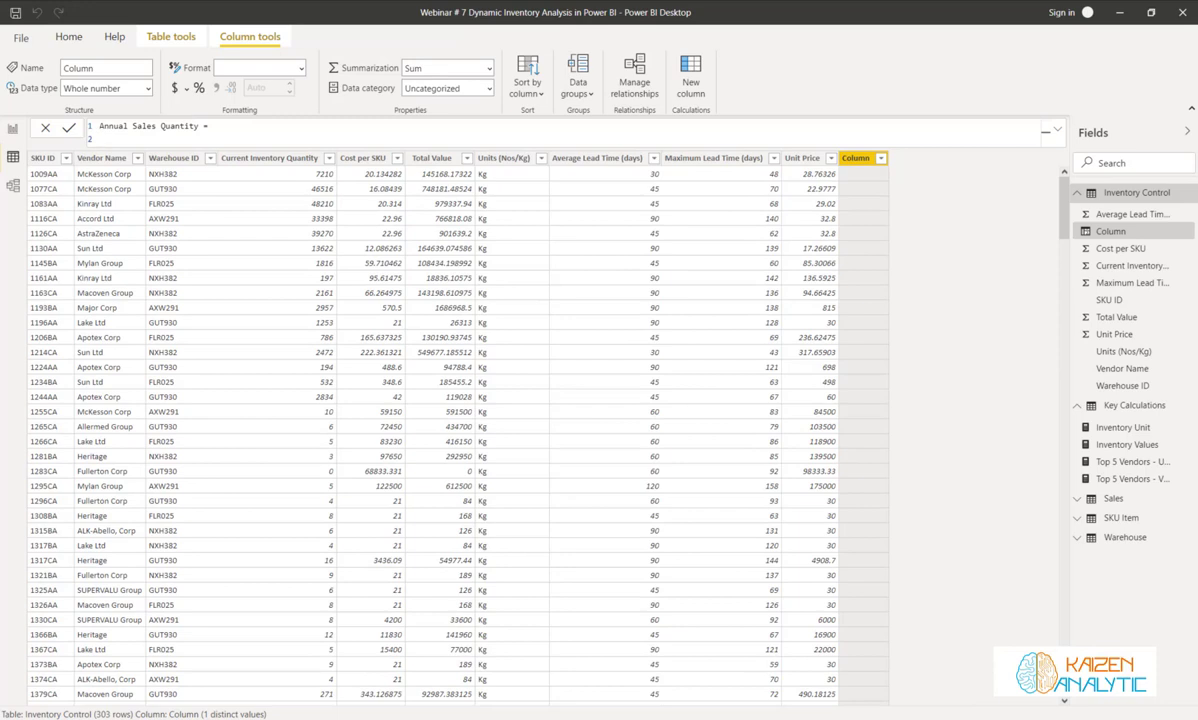
Step: Begin the Annual Sales Quantity formula with CALCULATE(sum (Sales[Order Quantity]), and start a new line for its filter
text(Cal)
key(Tab)
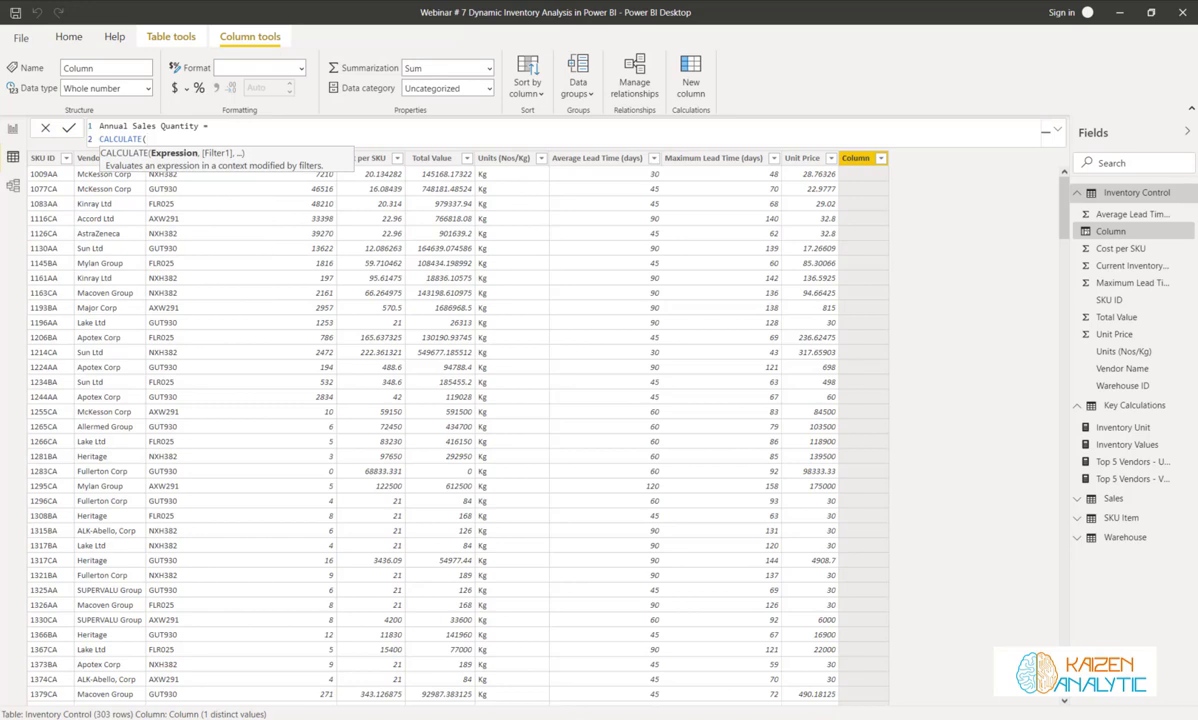
text(sum)
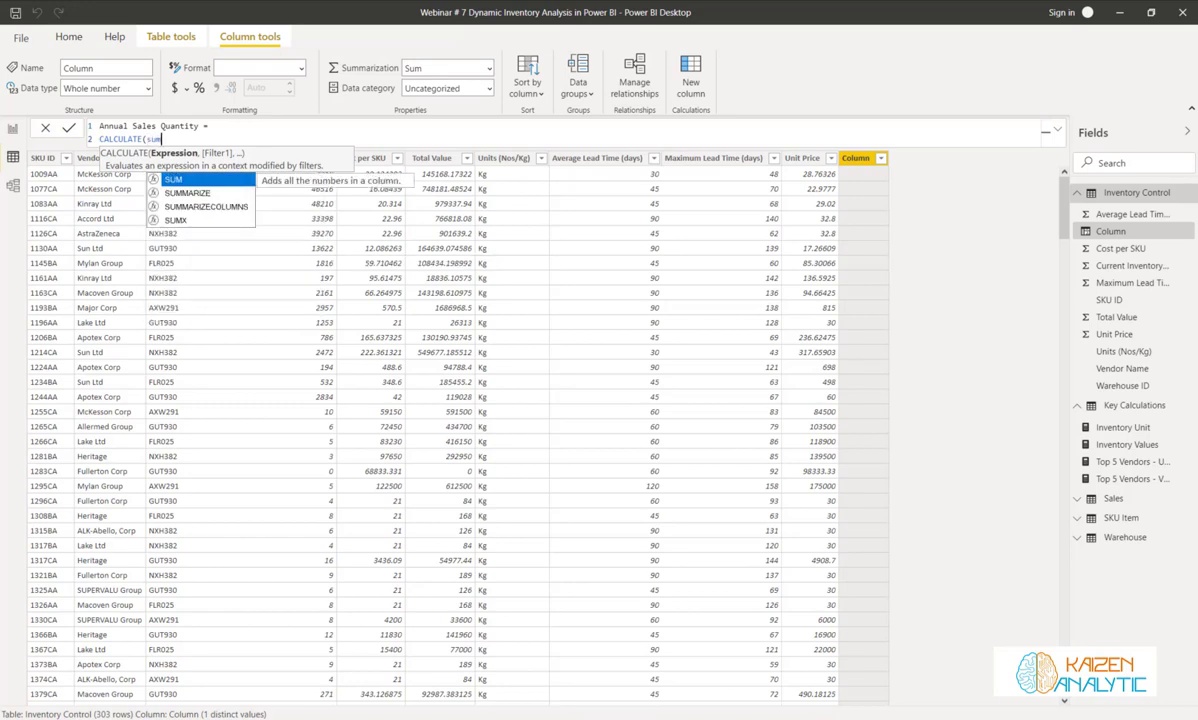
text( ()
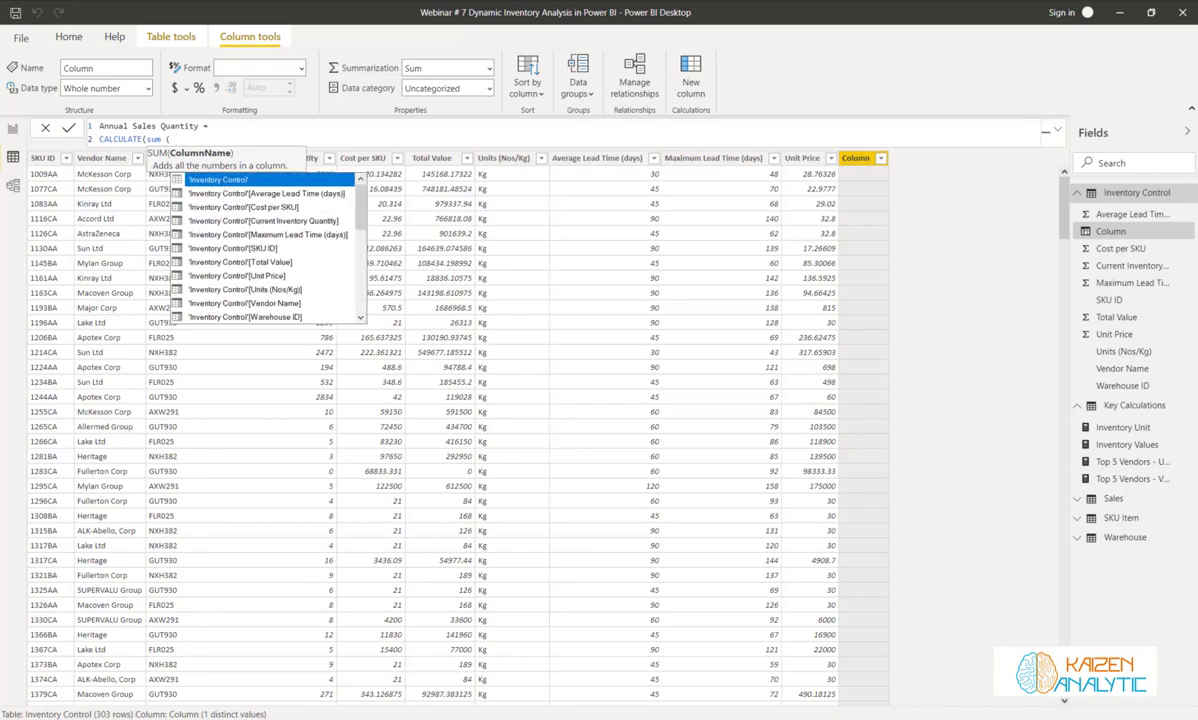
text(Order)
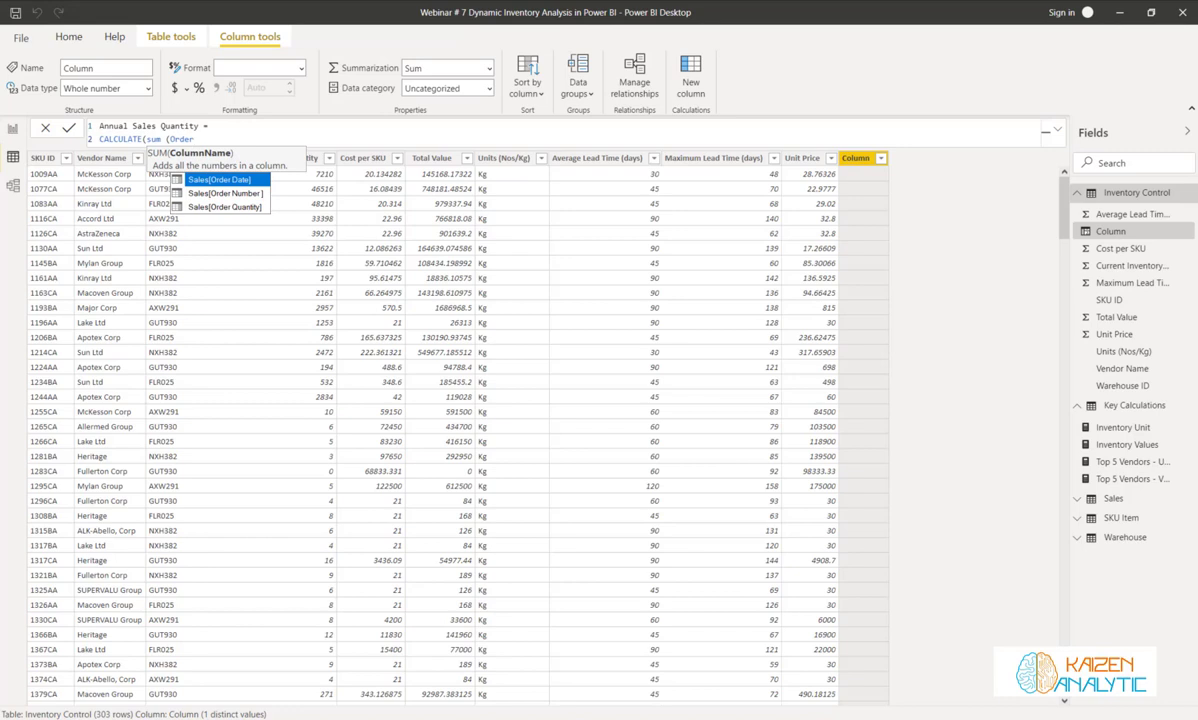
key(Down)
key(Down)
key(Tab)
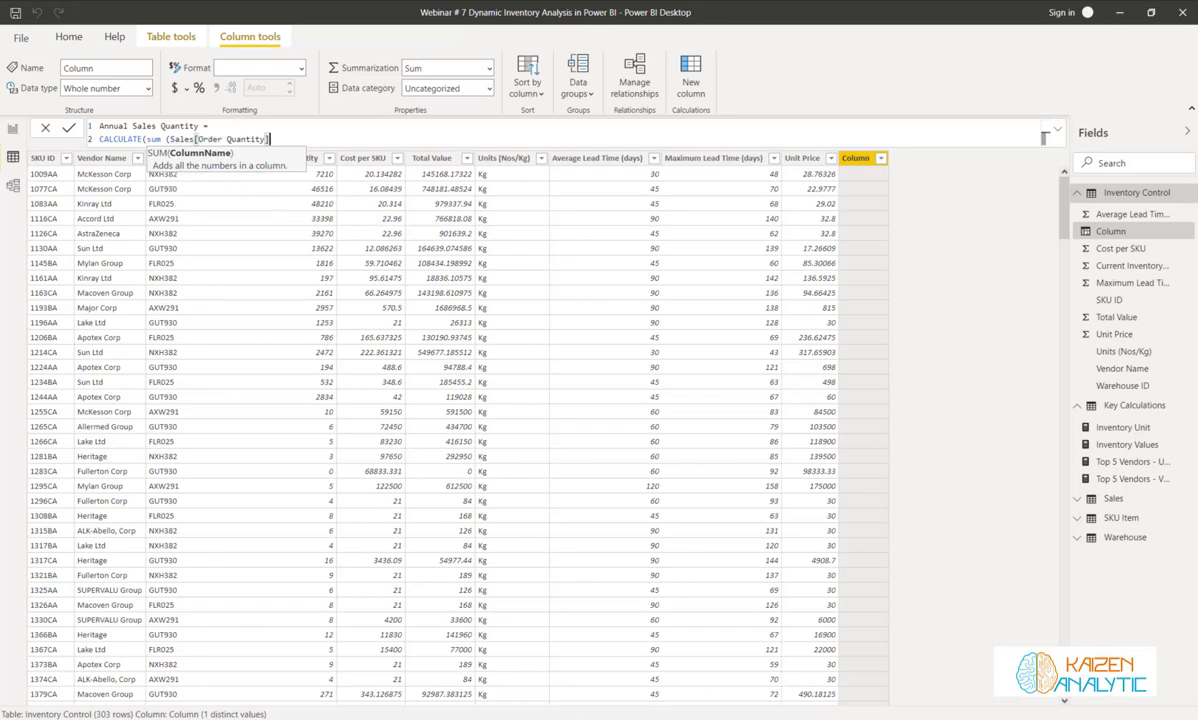
text(),)
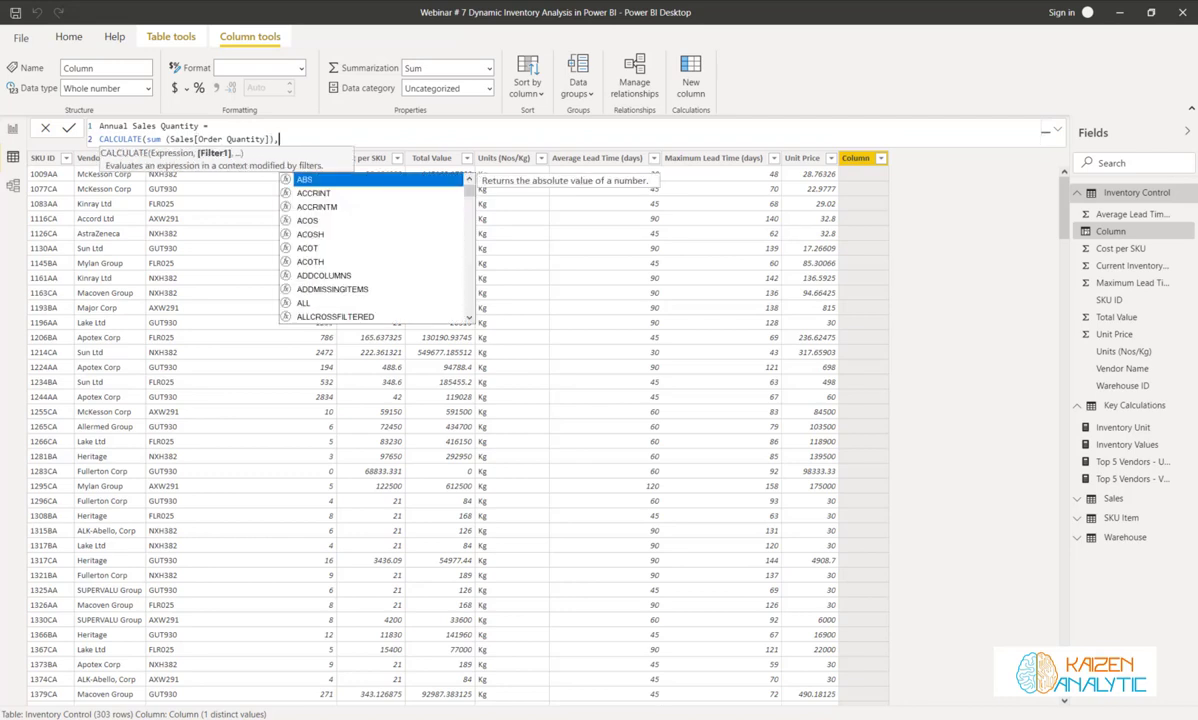
key(shift+Return)
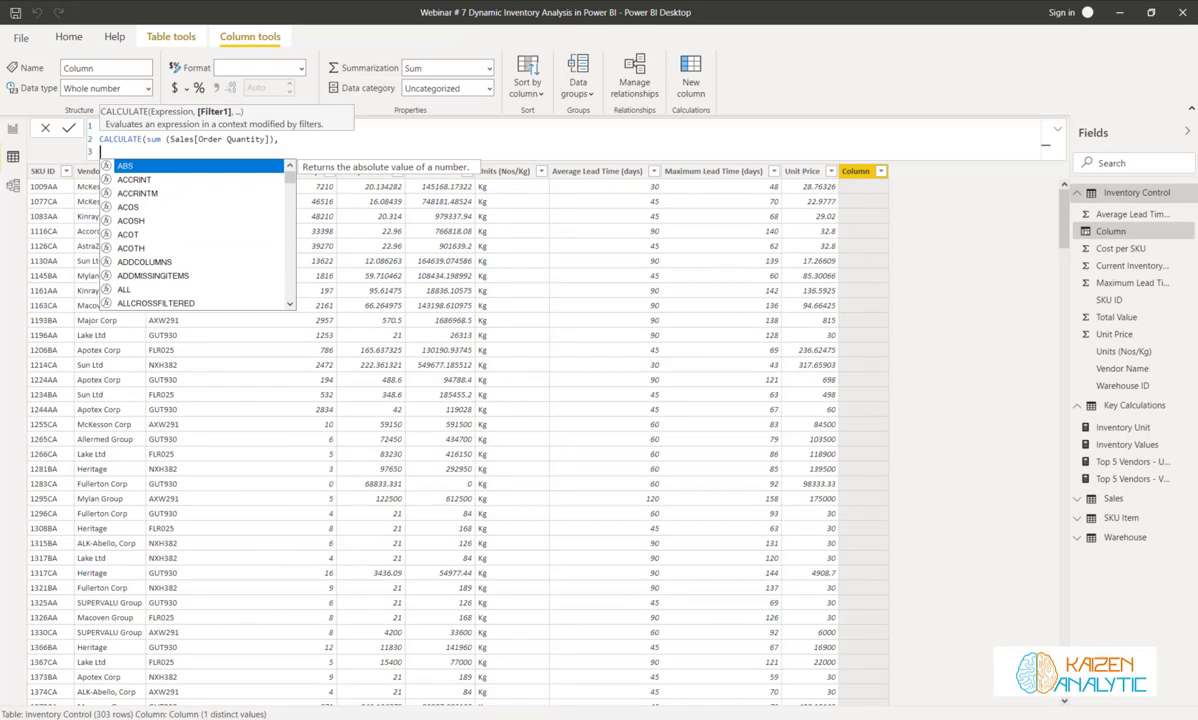
Step: Add a FILTER function on the Sales table as CALCULATE's filter argument and start a new line for its condition
text(filt)
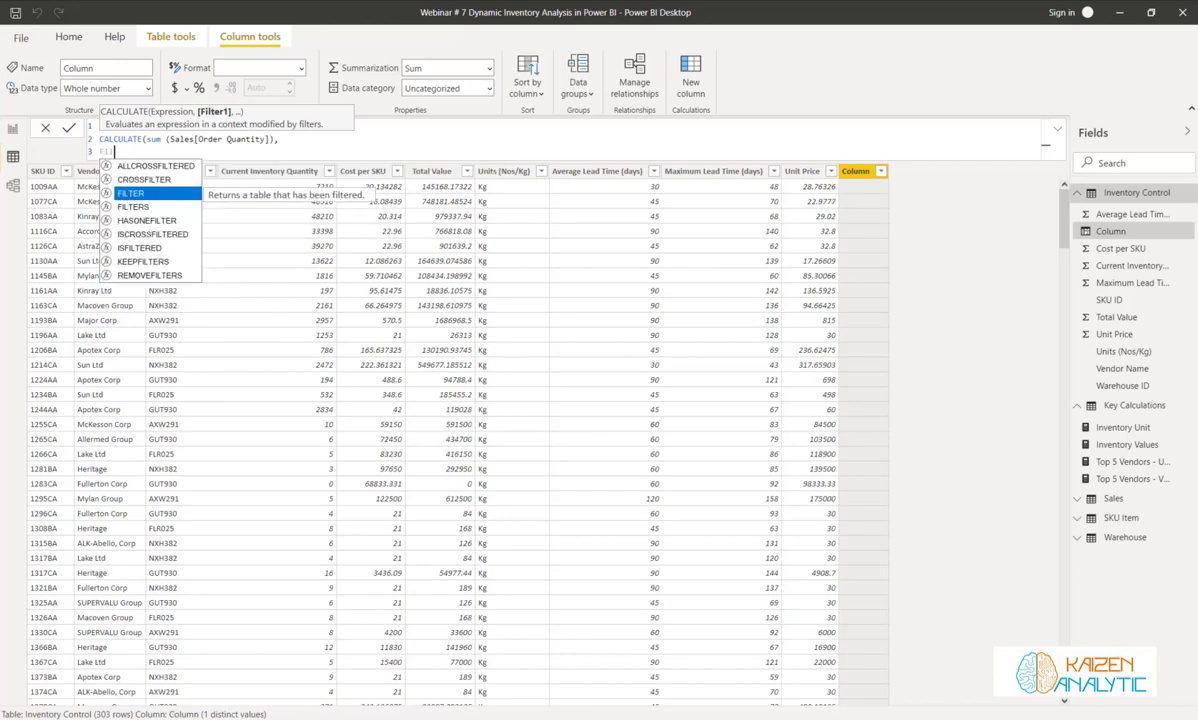
key(Tab)
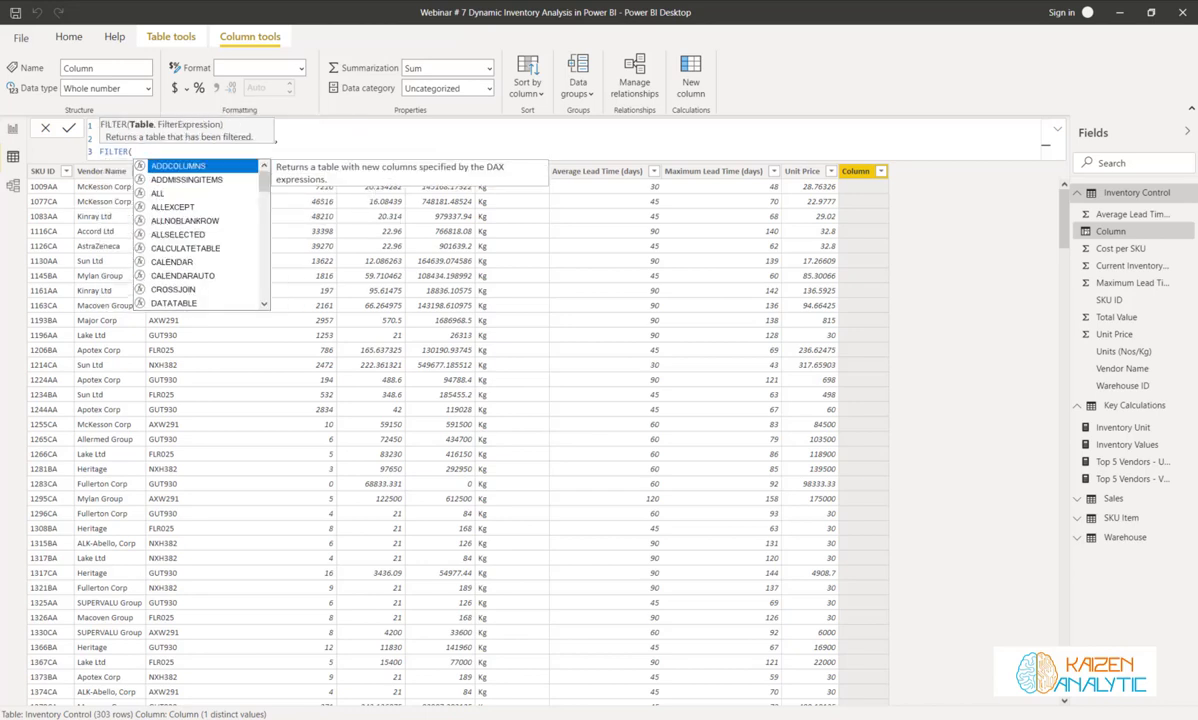
text(Sale)
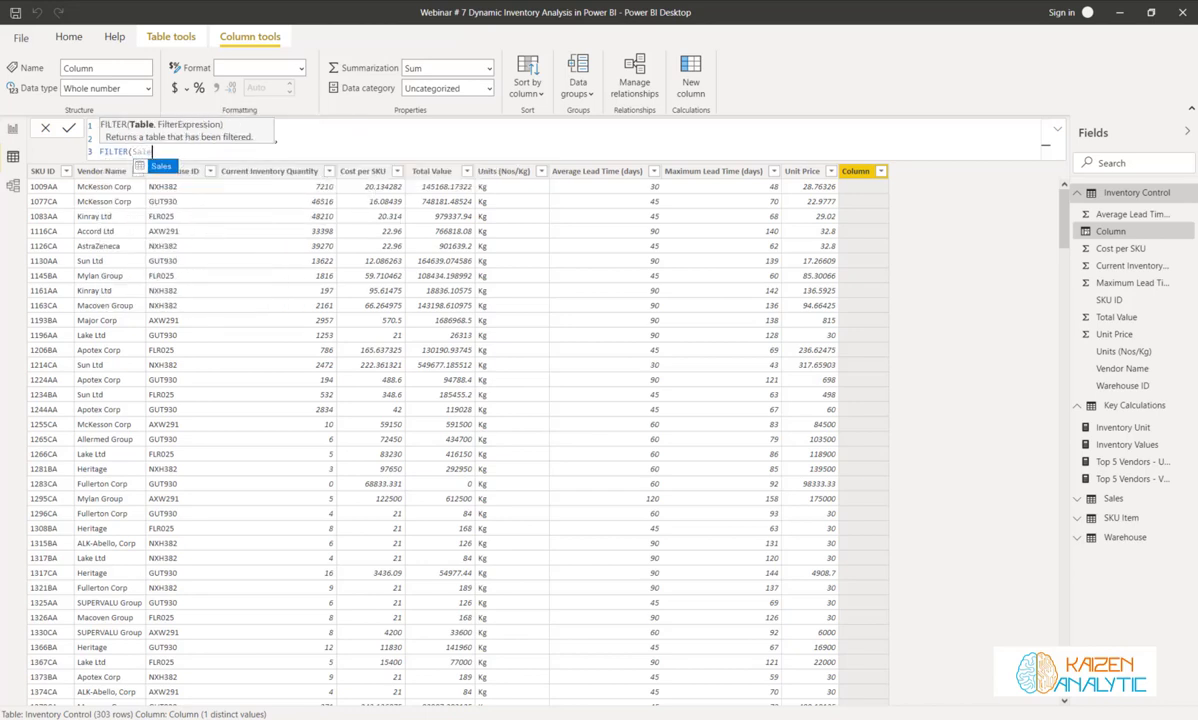
key(Tab)
text(,)
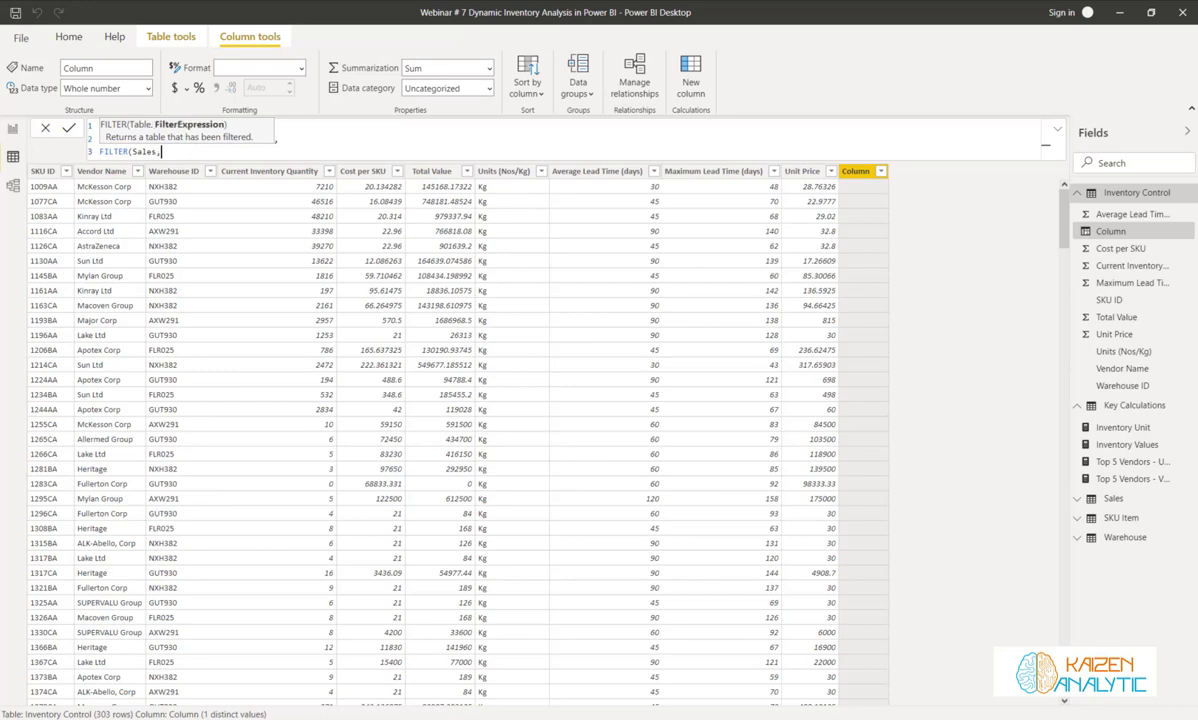
key(shift+Return)
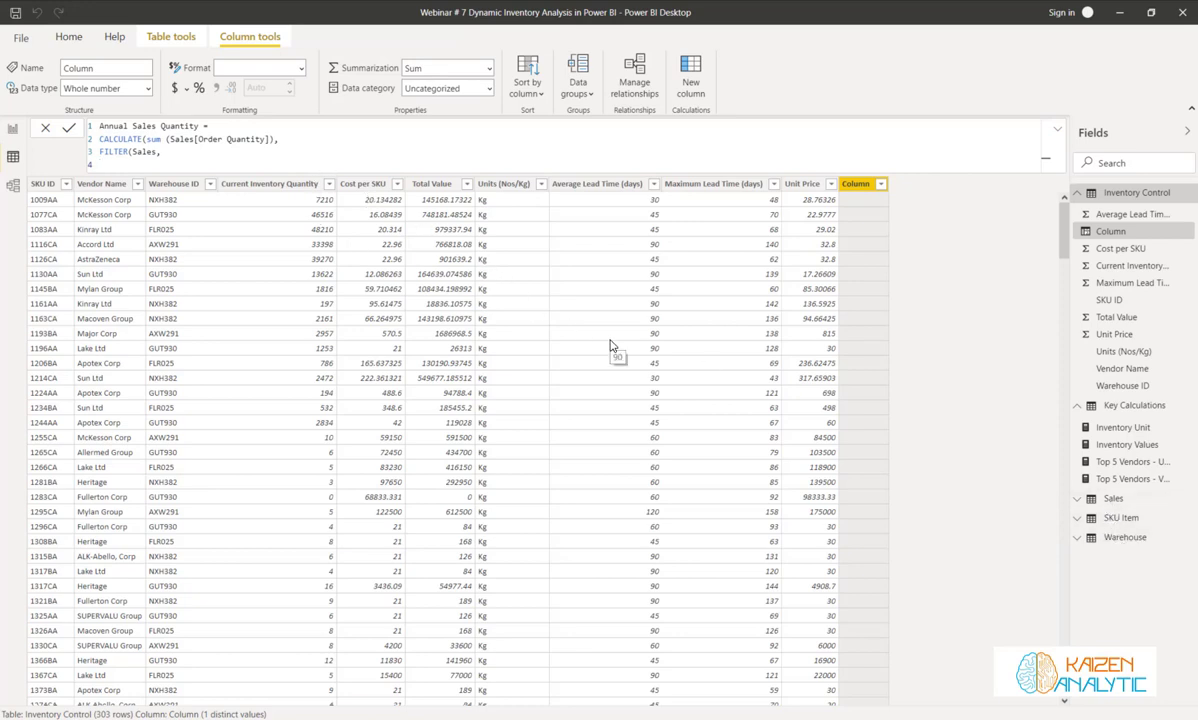
Step: Enter the first filter condition Sales[SKU ID] = 'Inventory Control'[SKU ID] && and start a new formula line
text(SKU)
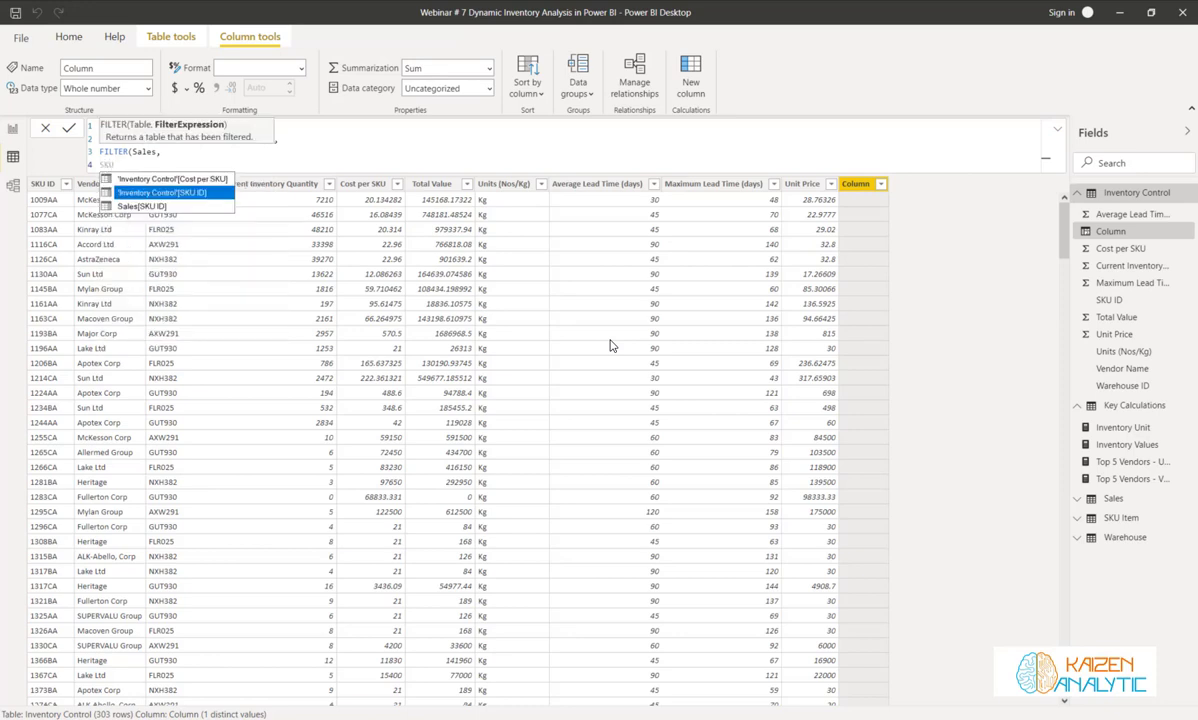
key(Down)
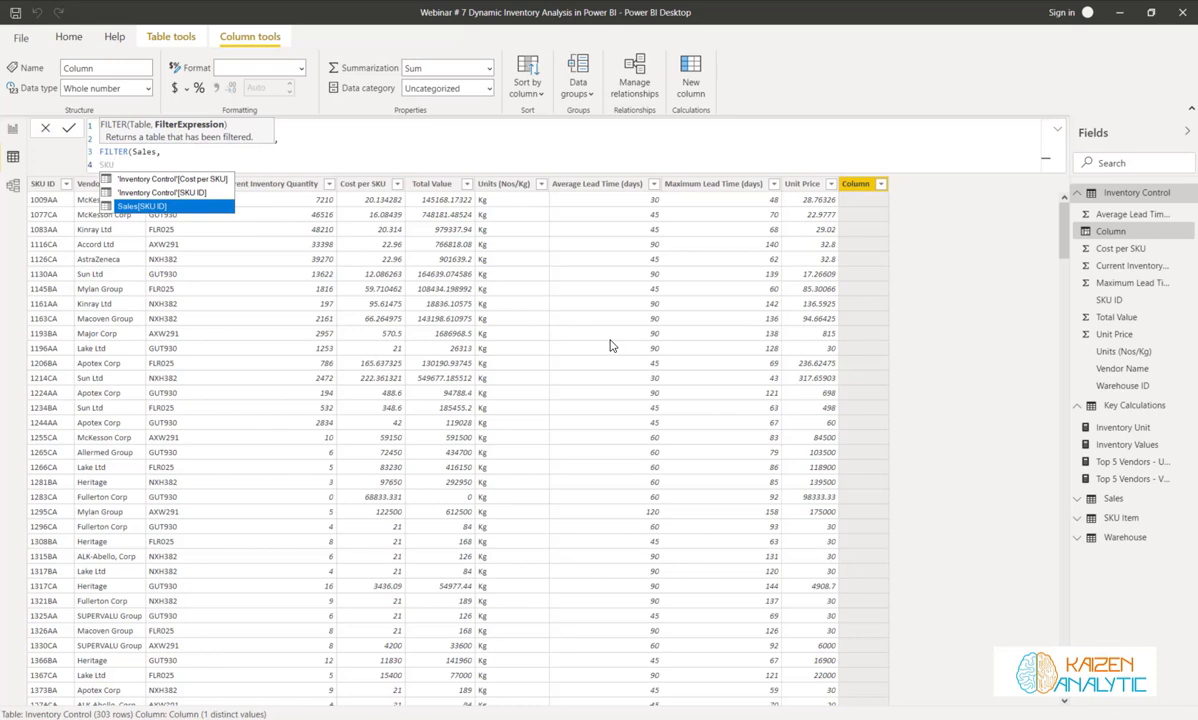
key(Tab)
text(= )
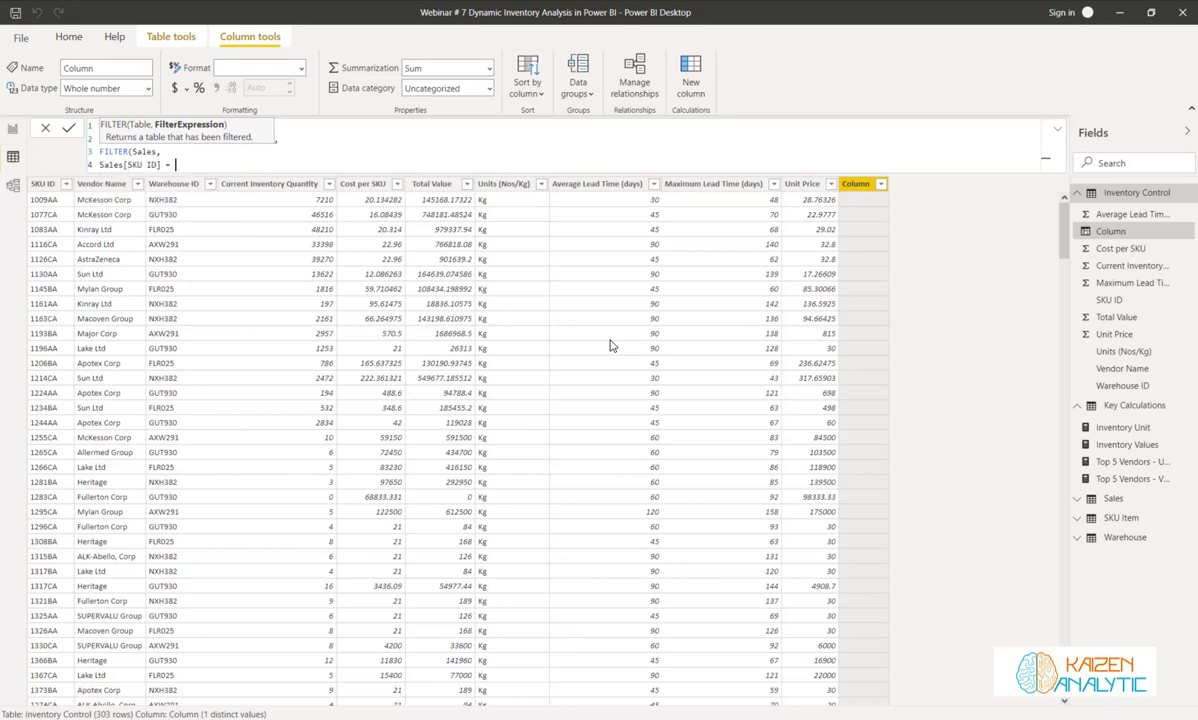
text('Inventory Control'[SKU ID])
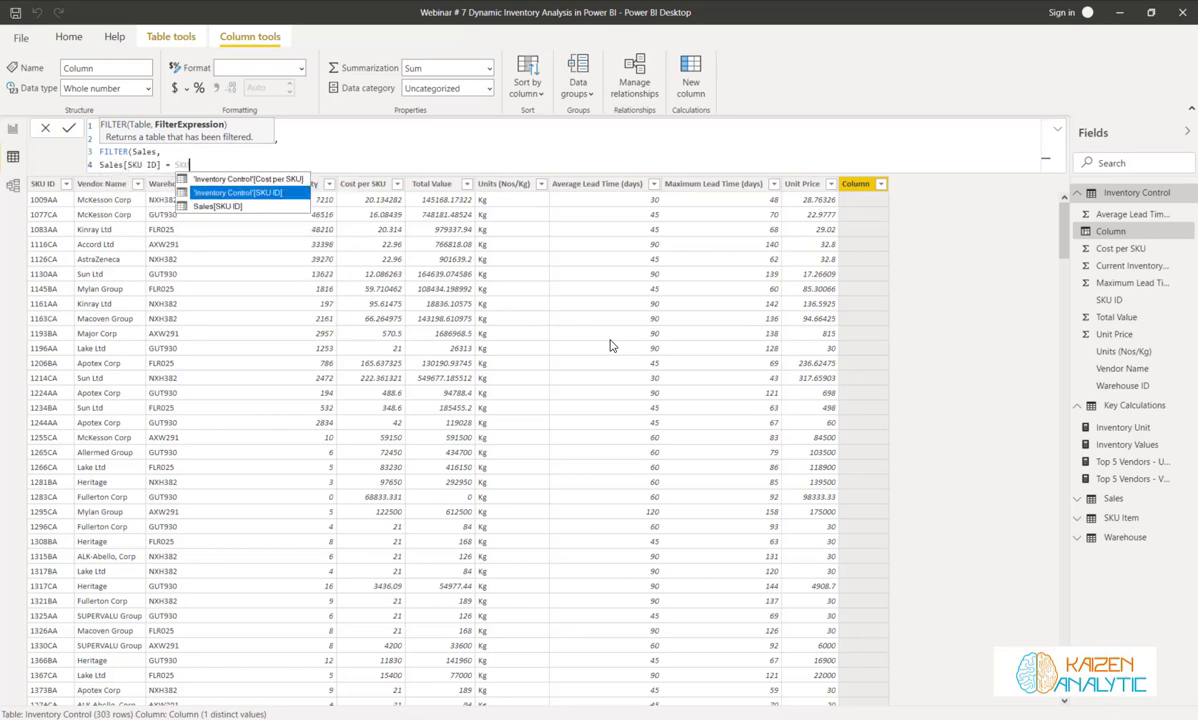
key(Tab)
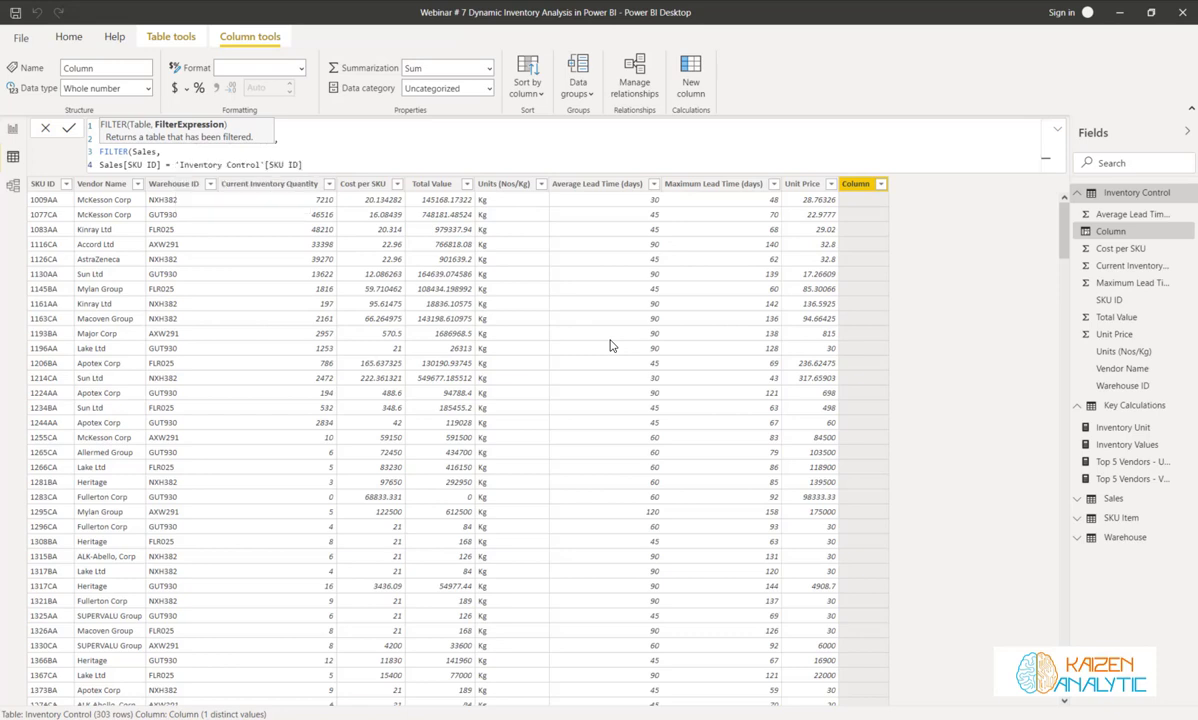
text(&&)
key(shift+Return)
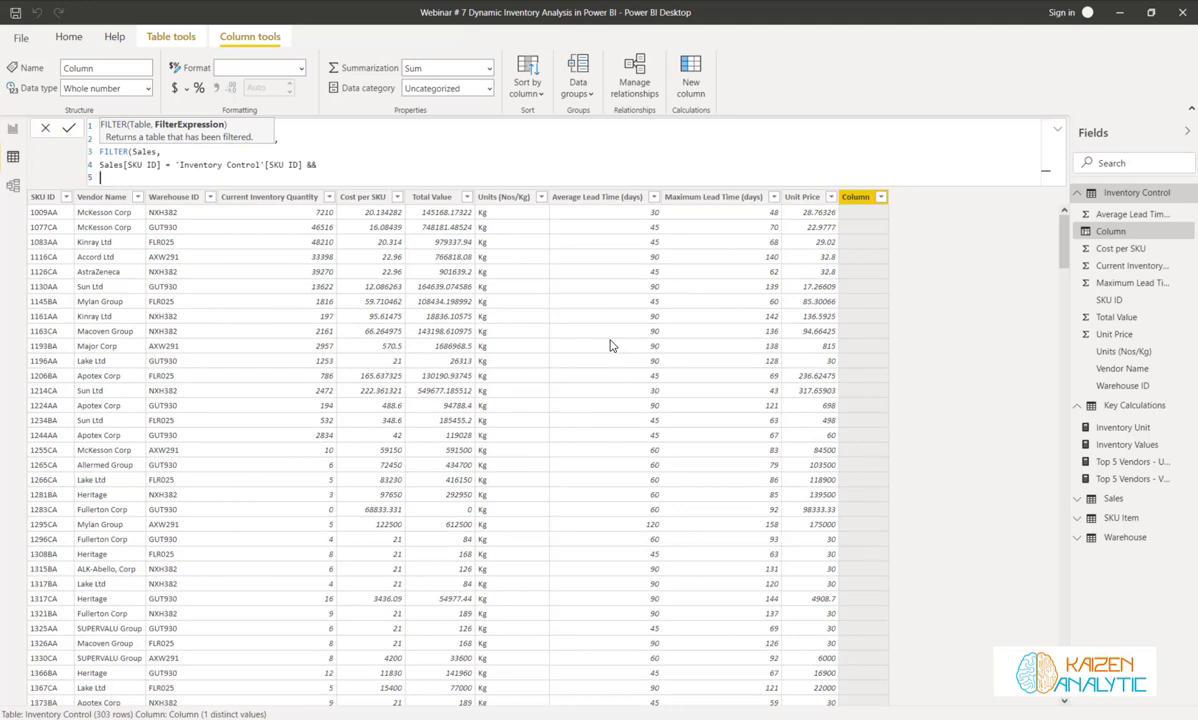
Step: Add the second filter condition Sales[Order Date]>=TODAY() - 365 and close both the FILTER and CALCULATE functions
text(Sal)
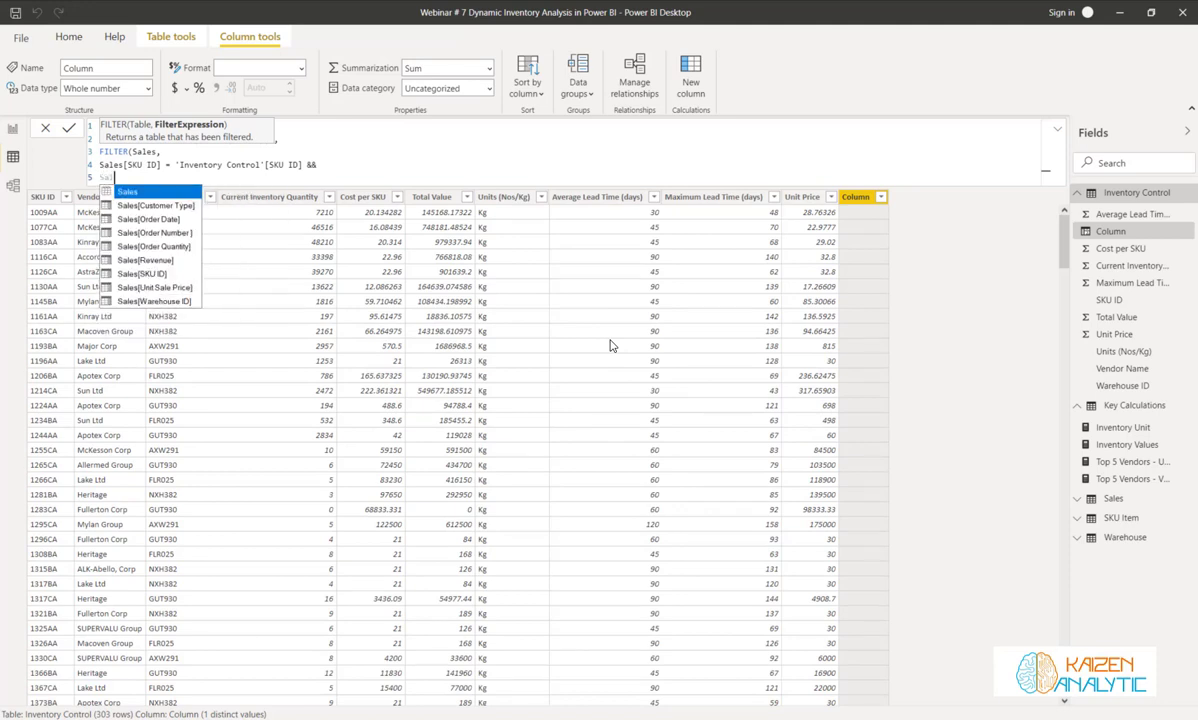
text(es)
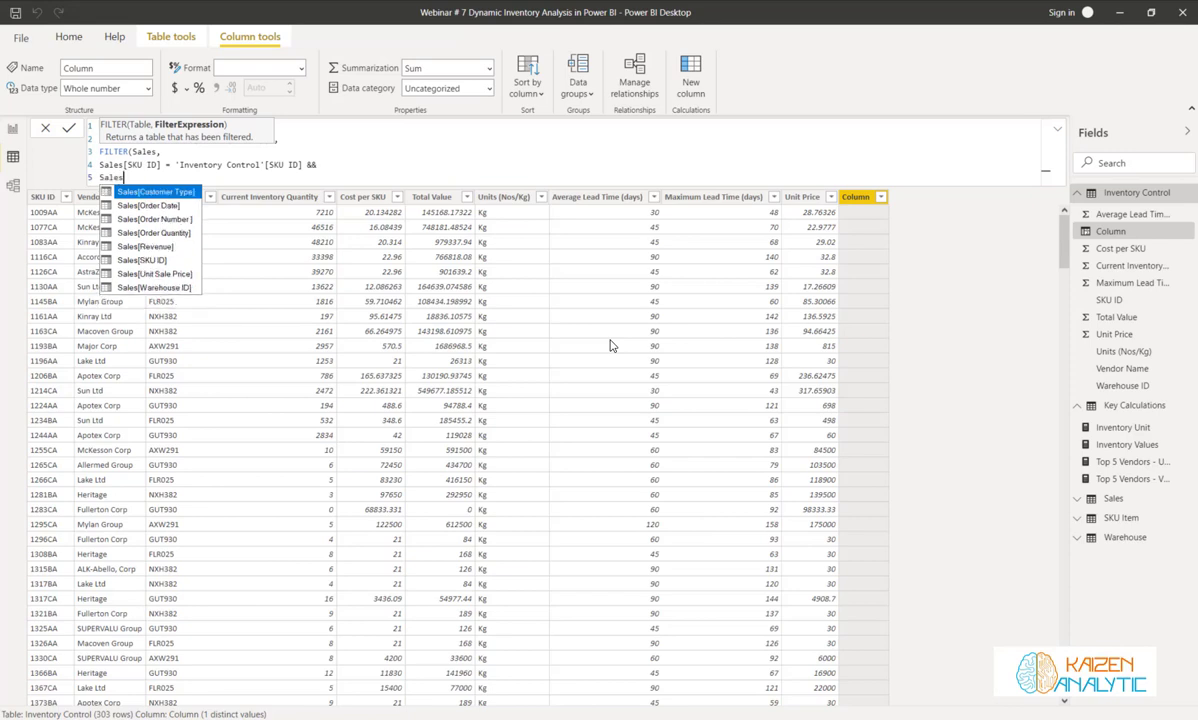
key(Down)
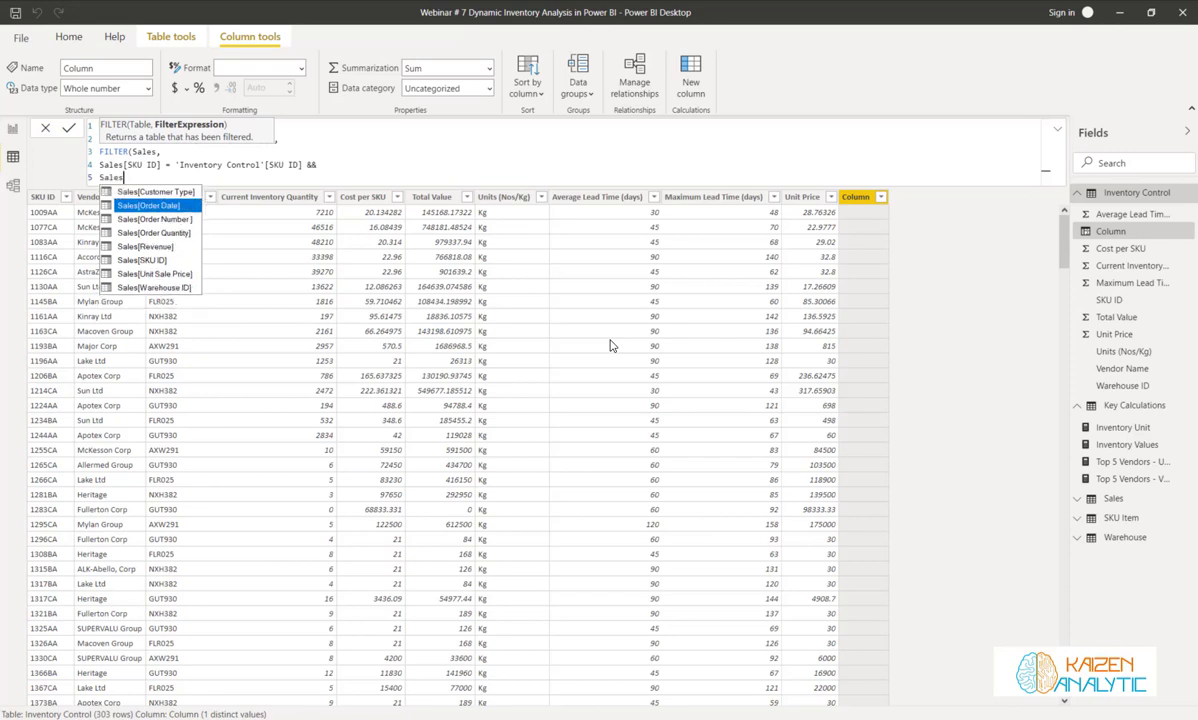
key(Tab)
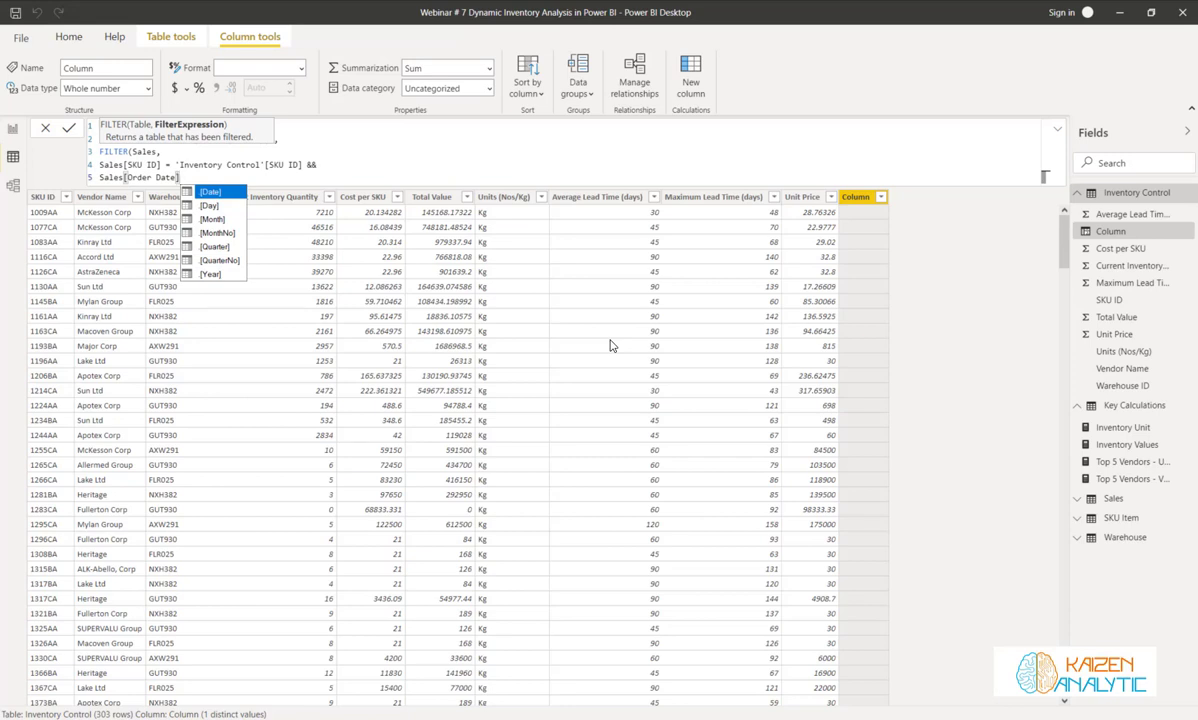
text(>=)
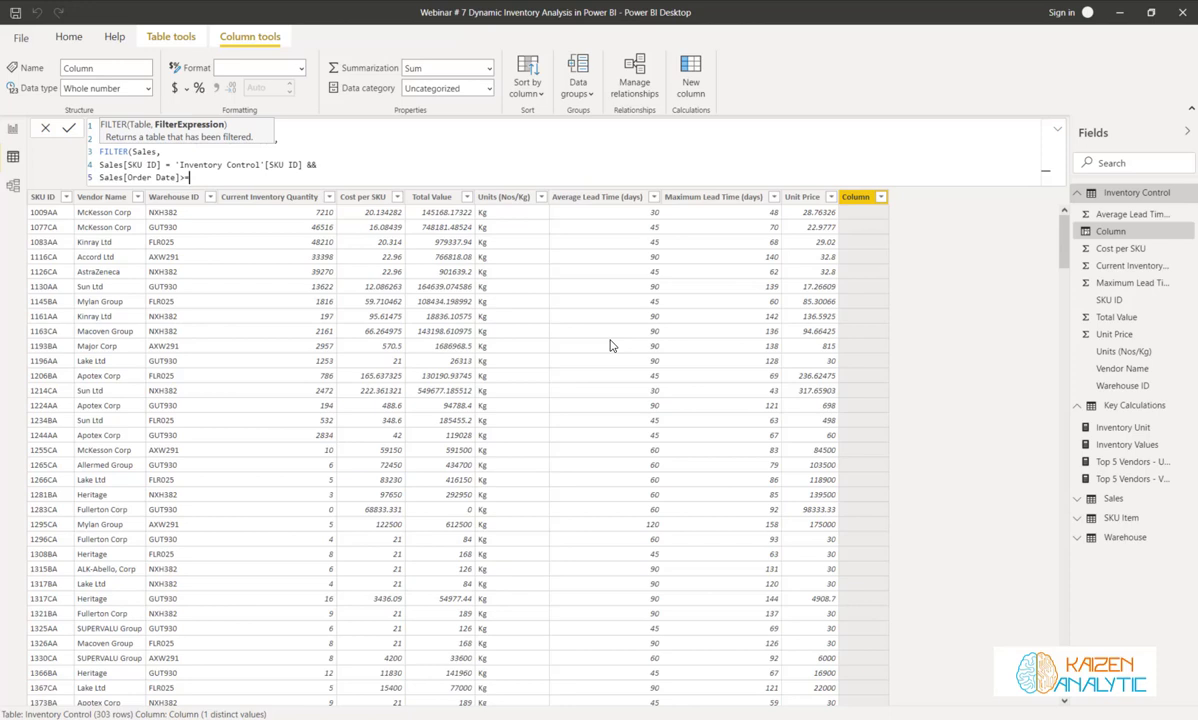
text(To)
key(Tab)
text(- 365))
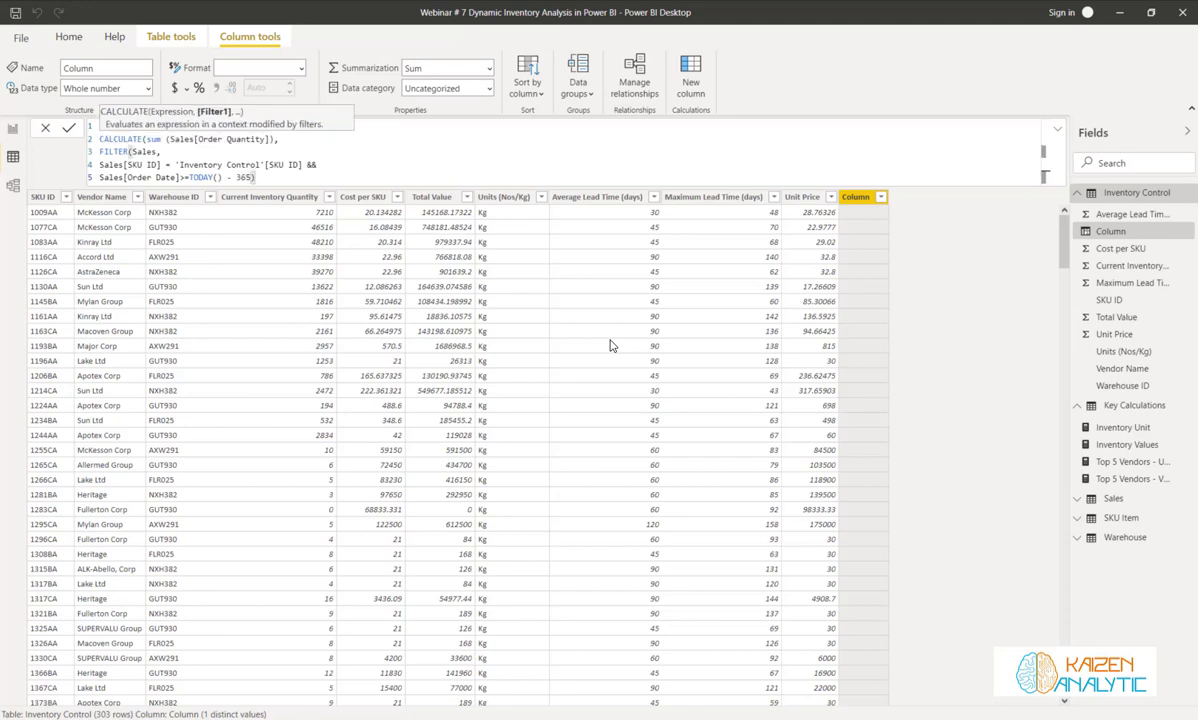
text())
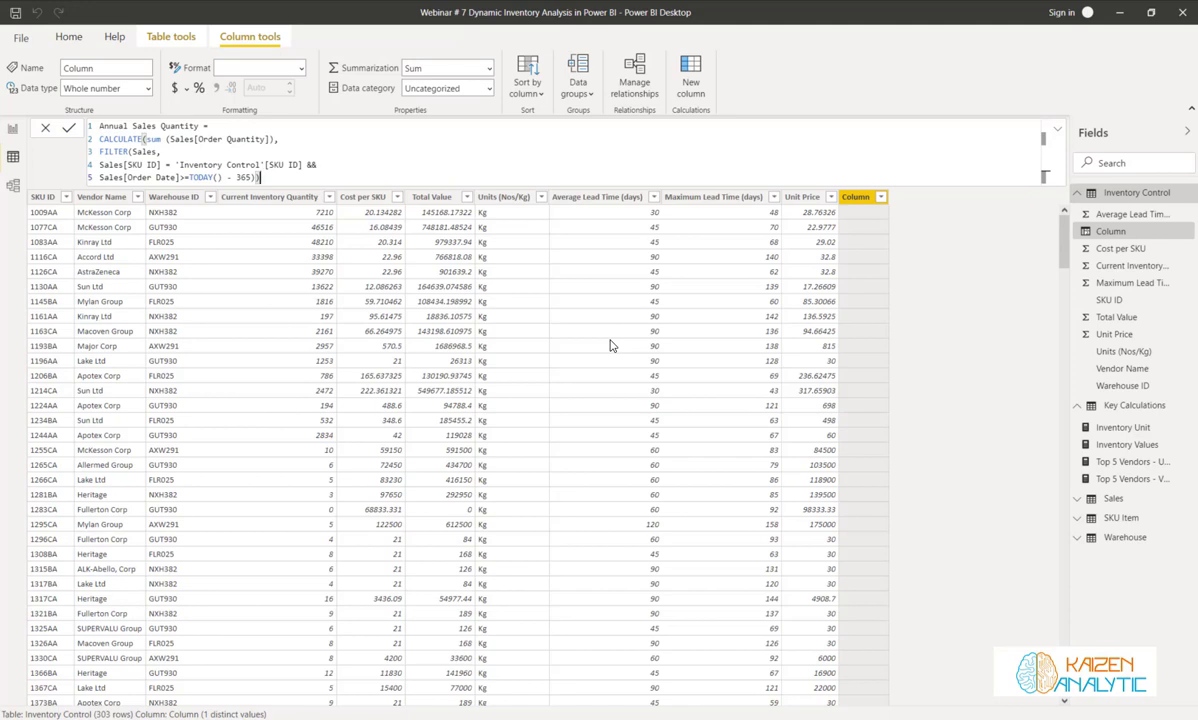
Step: Review the two filter conditions in the Annual Sales Quantity formula and commit the calculated column
click(186, 178)
text(=)
drag(207, 187, 97, 162)
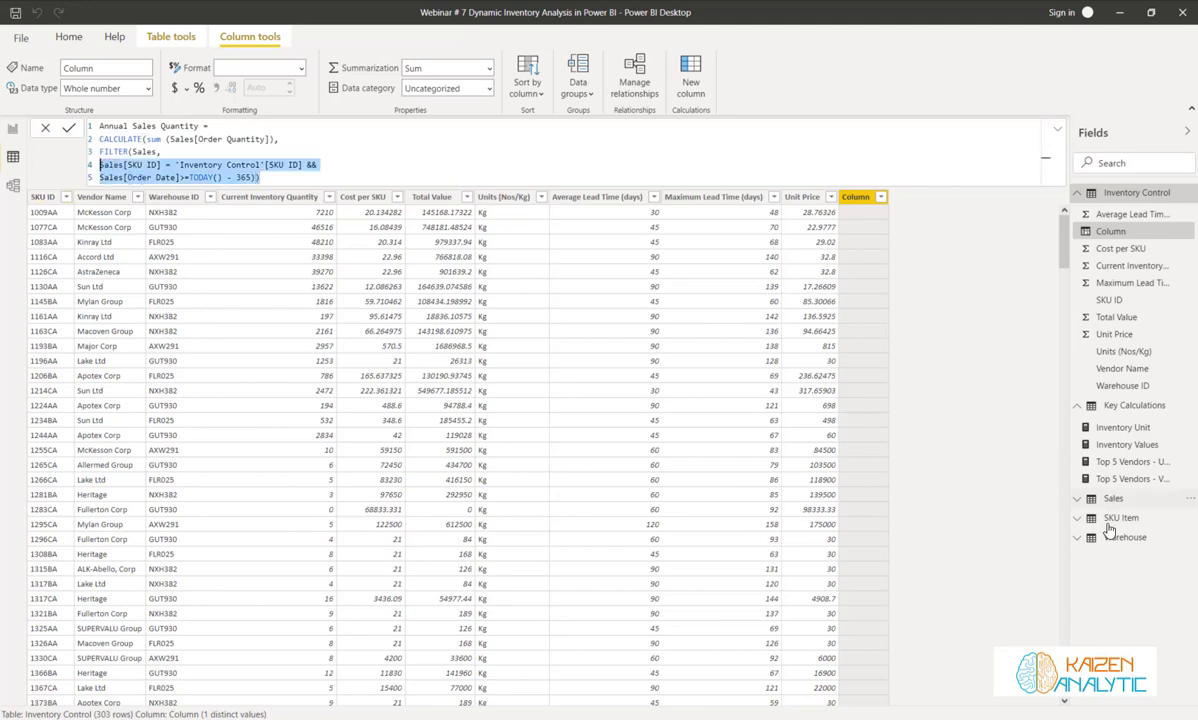
click(267, 182)
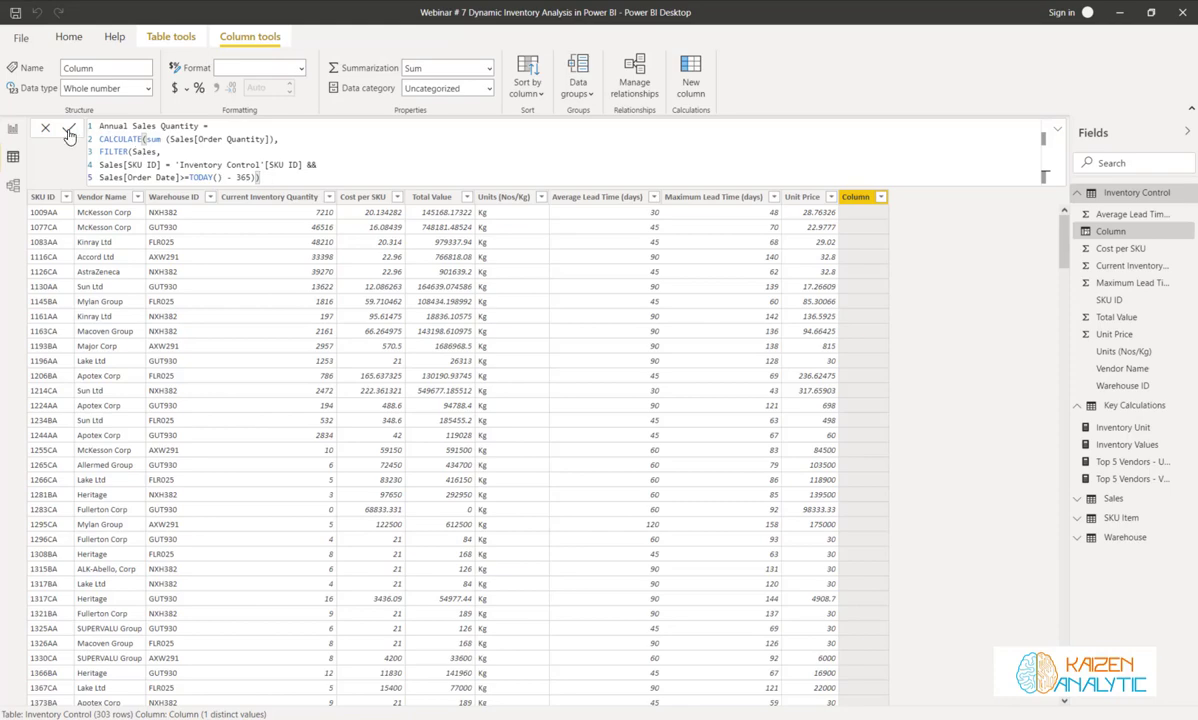
key(Return)
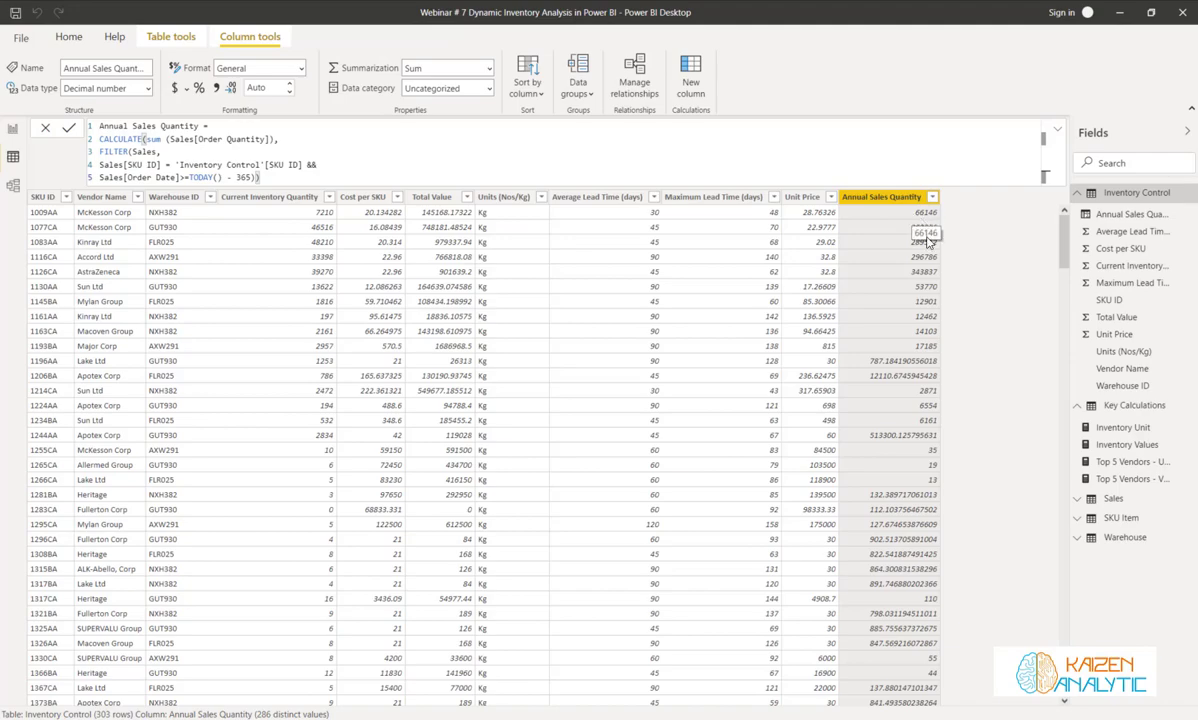
Step: Append +0 to the end of the Annual Sales Quantity formula, commit it, and check the column's formerly blank rows
scroll(930, 276, down, 20)
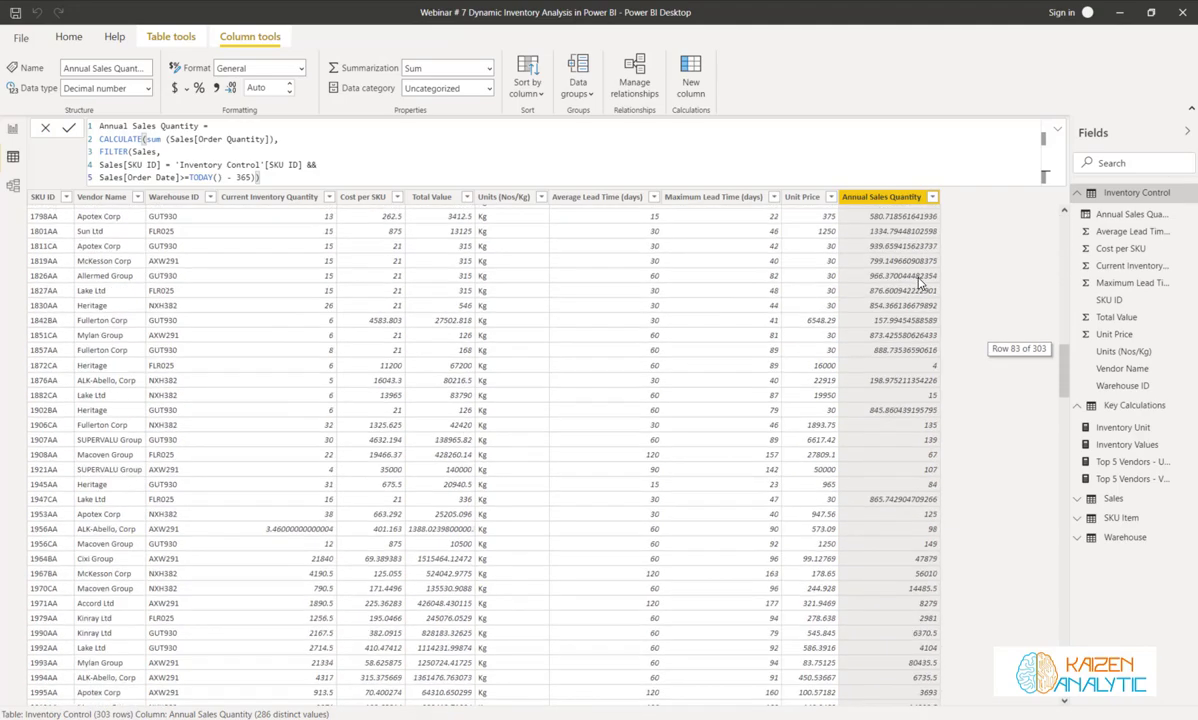
scroll(920, 283, down, 20)
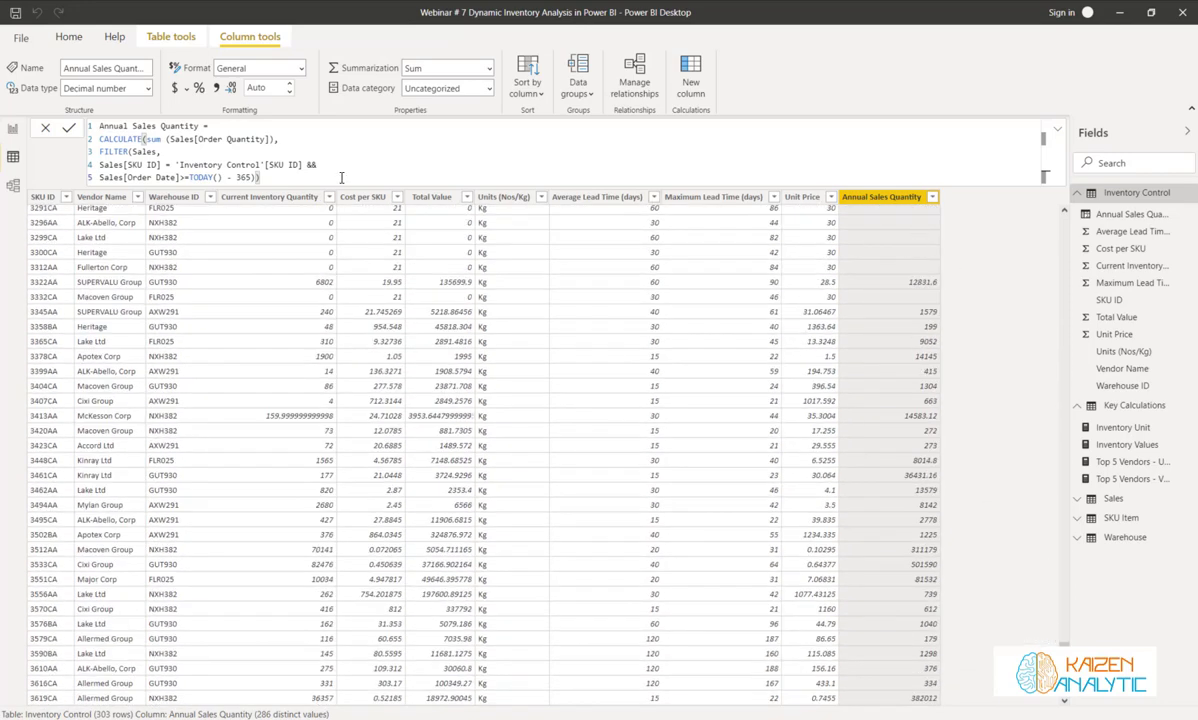
text(+0)
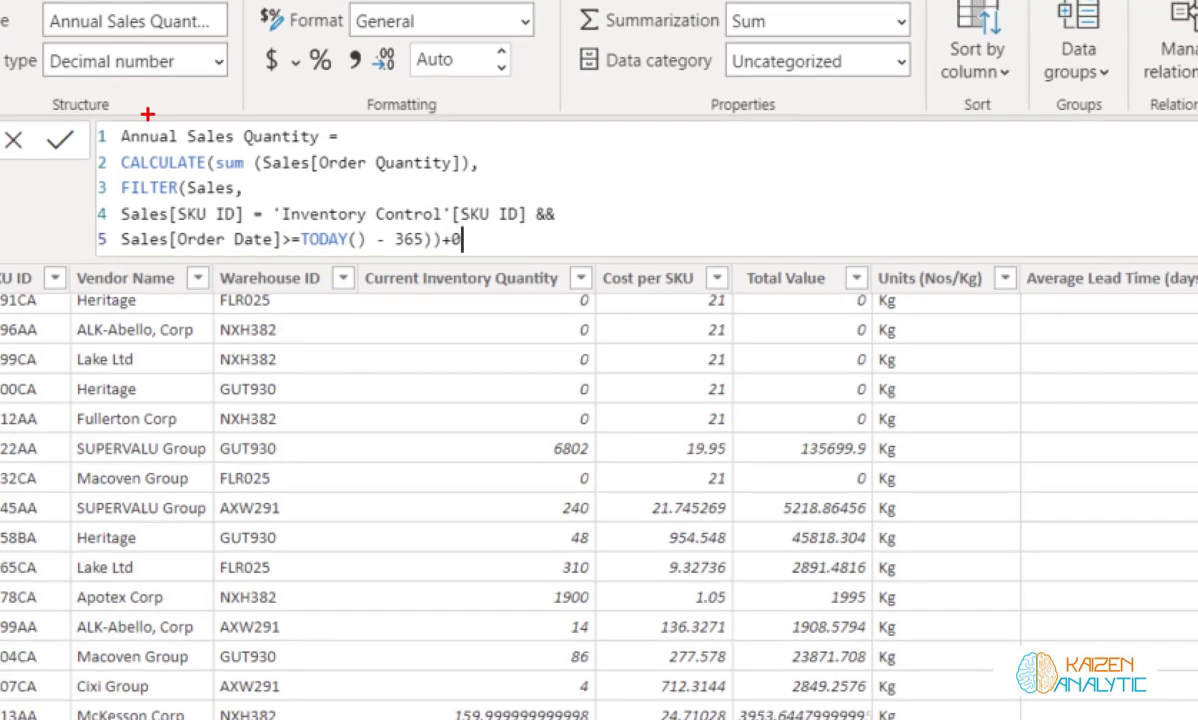
drag(66, 107, 630, 288)
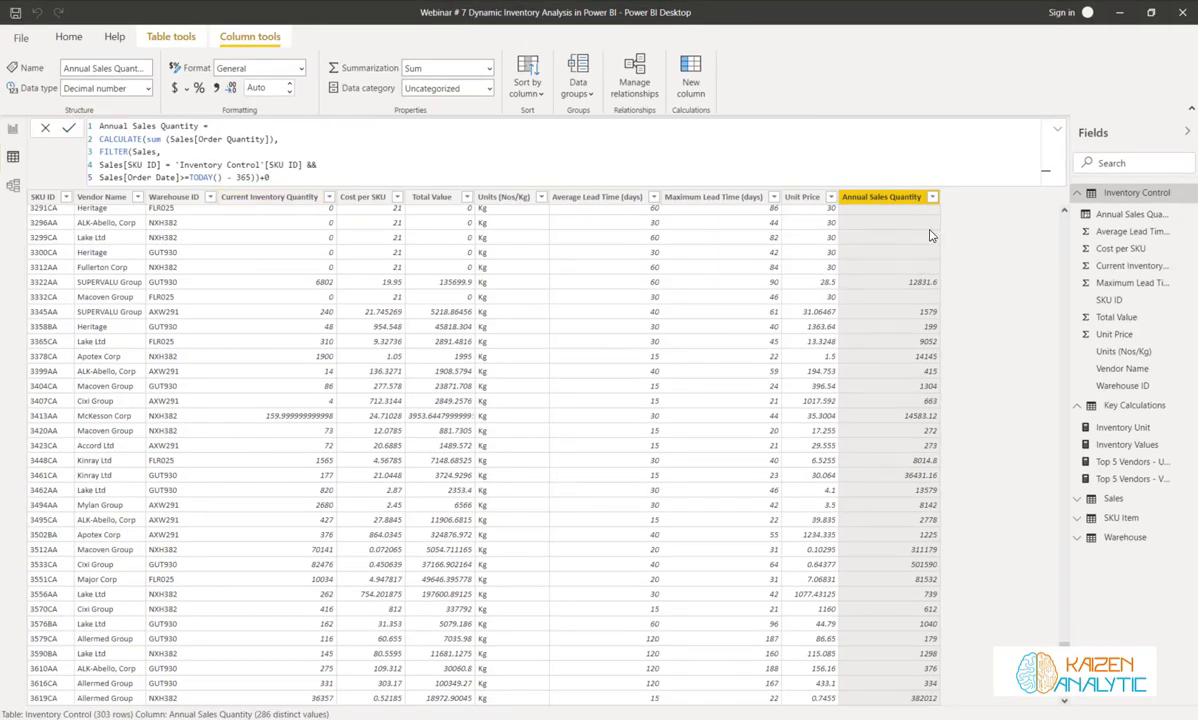
key(Return)
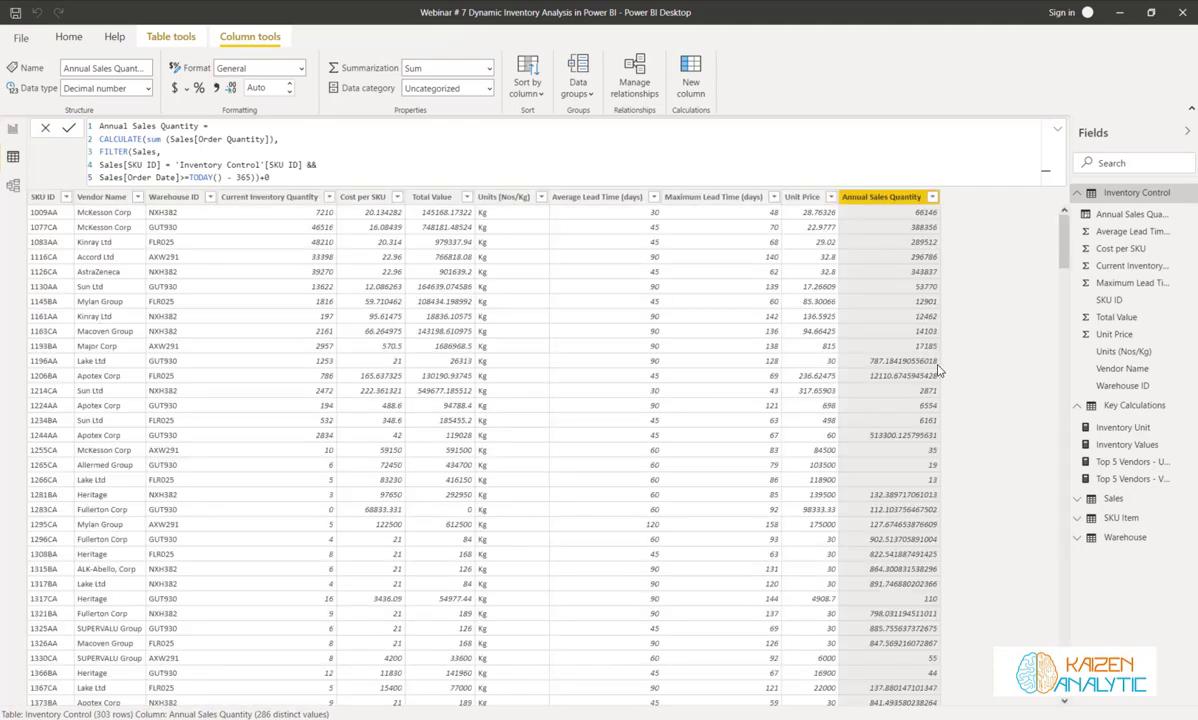
scroll(938, 365, down, 20)
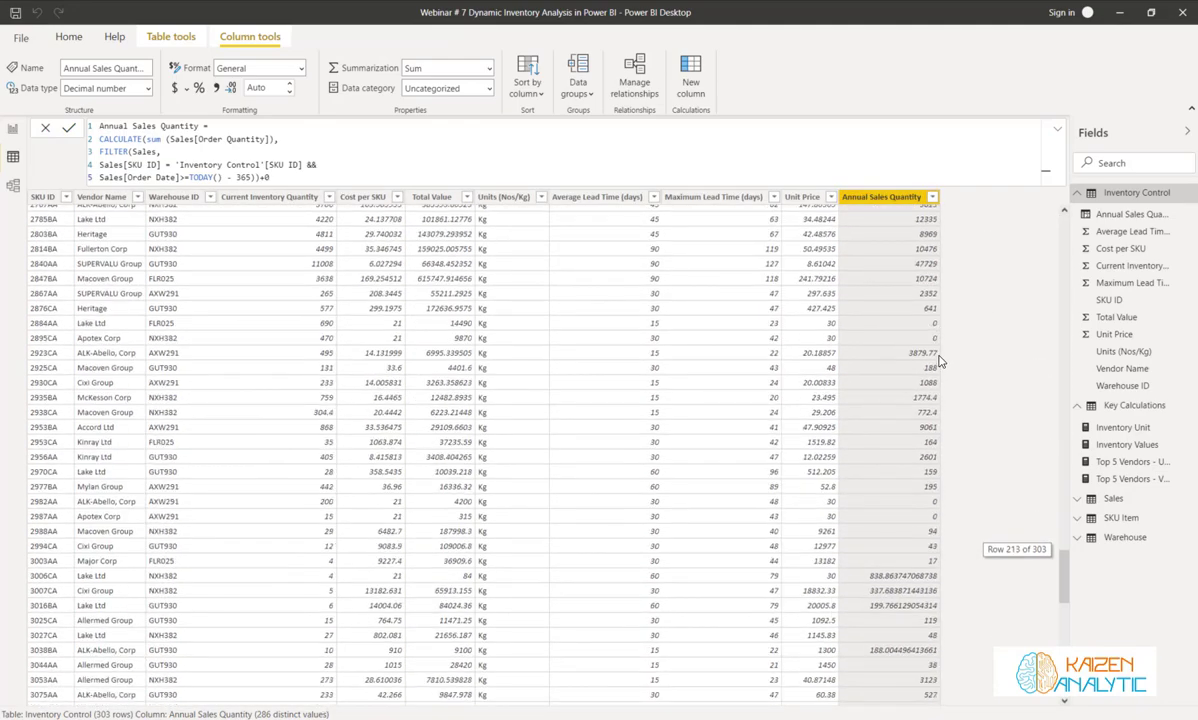
scroll(938, 361, down, 19)
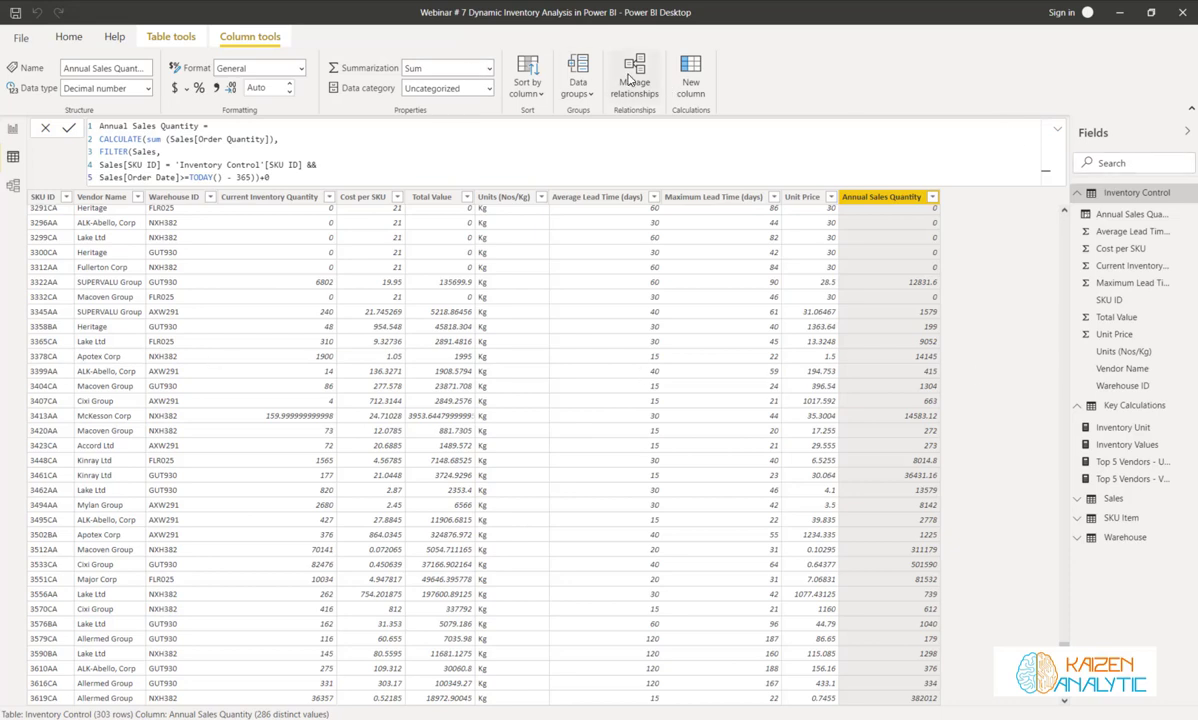
Step: Add a calculated column to Inventory Control named Annual Revenue and begin its formula with 'Inventory Control'[Annual Sales Quantity] on a second line
click(689, 80)
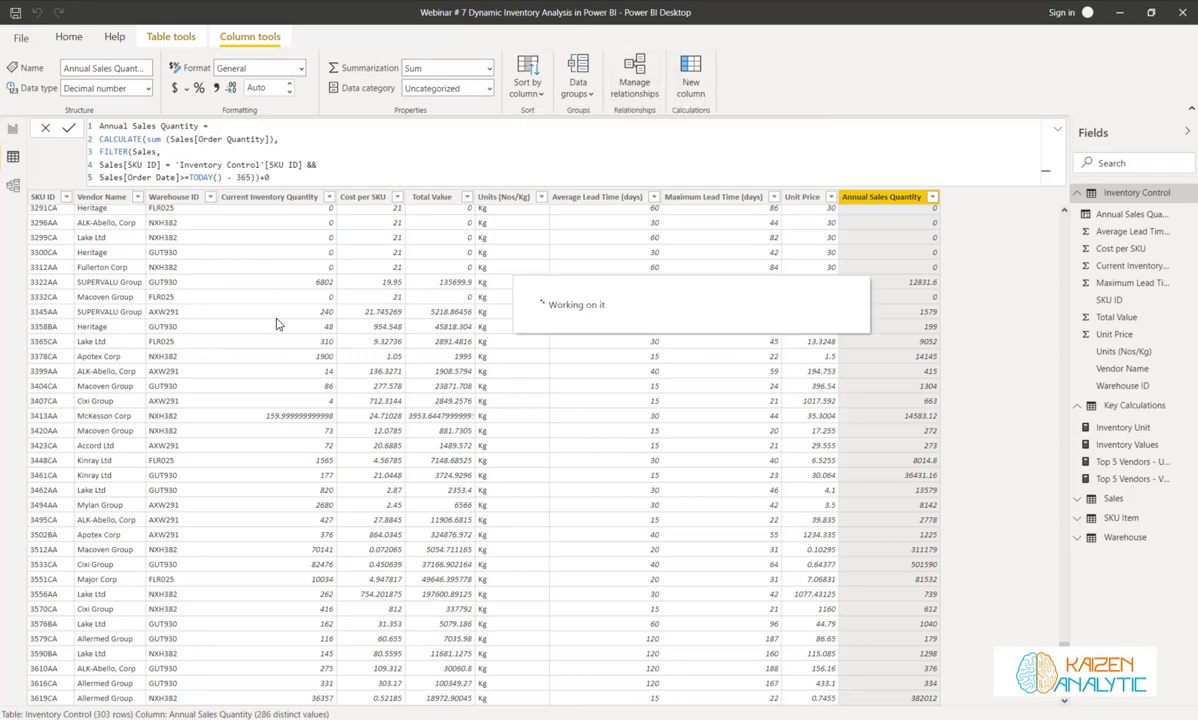
text(A)
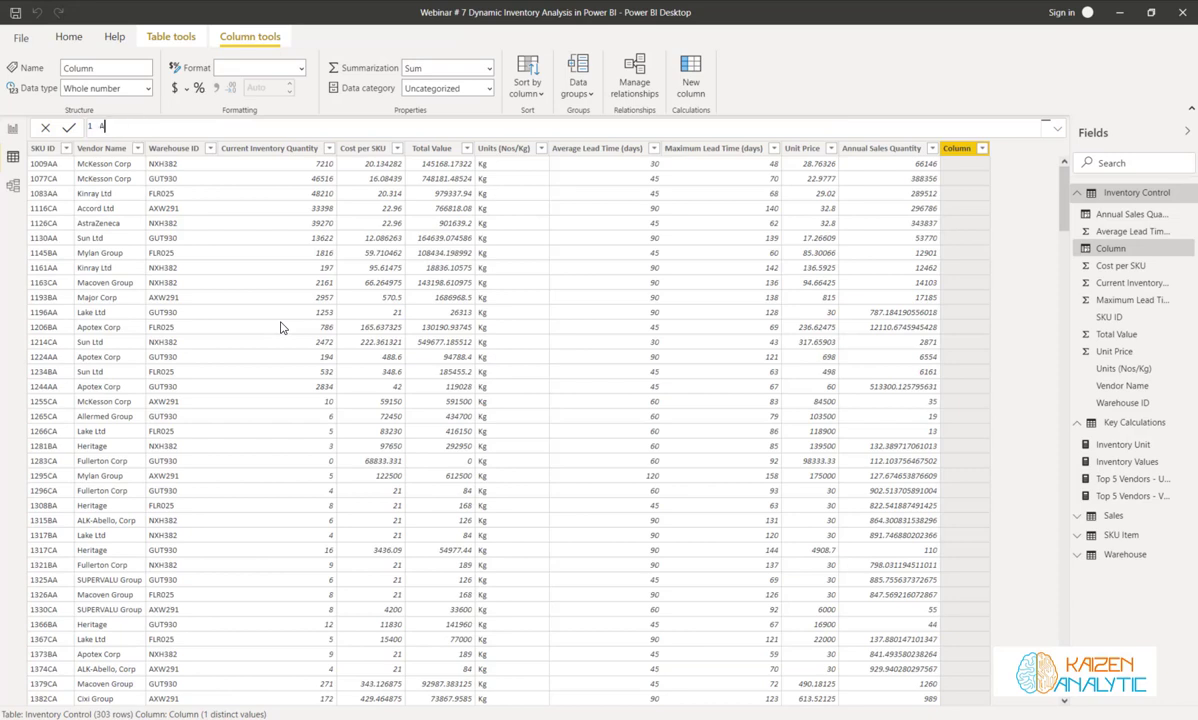
text(nnual Revenue =)
key(shift+Return)
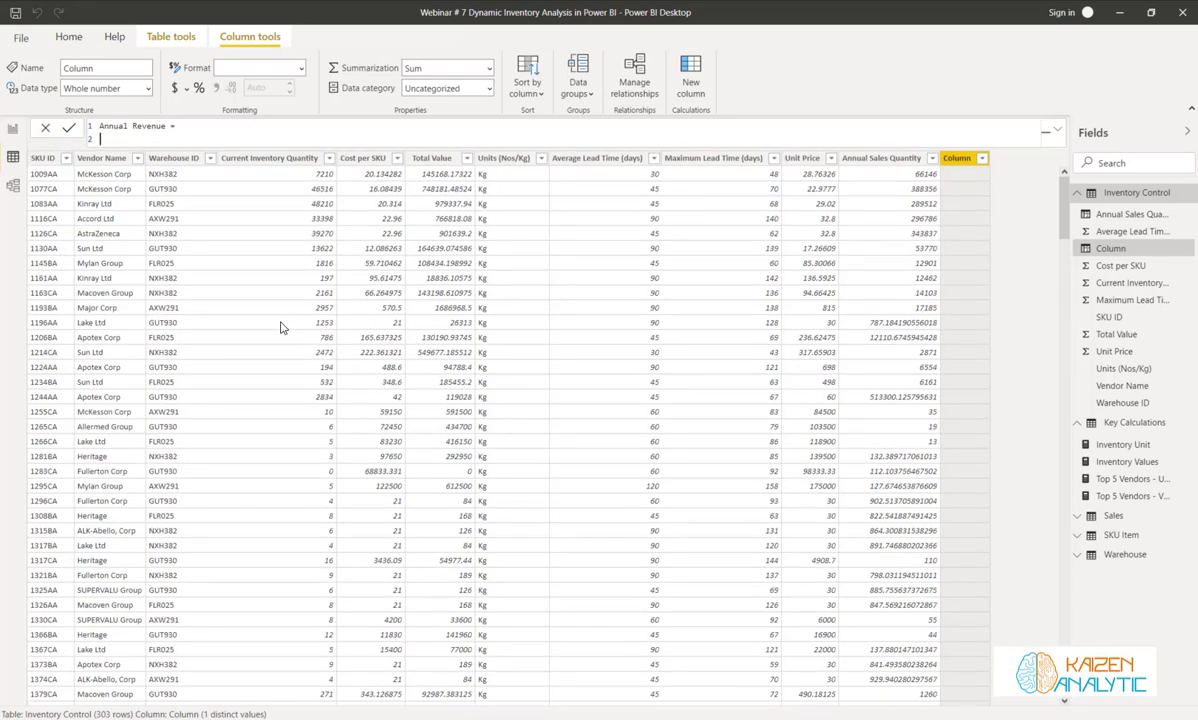
text(Annual)
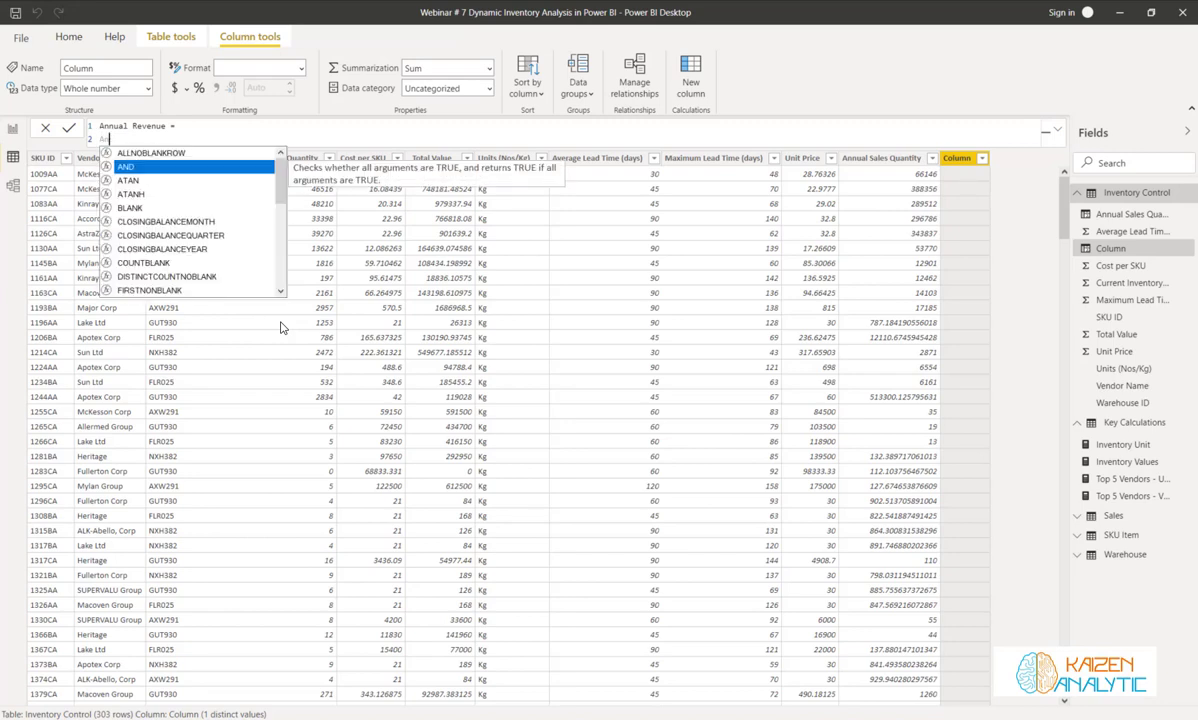
key(BackSpace)
key(BackSpace)
key(BackSpace)
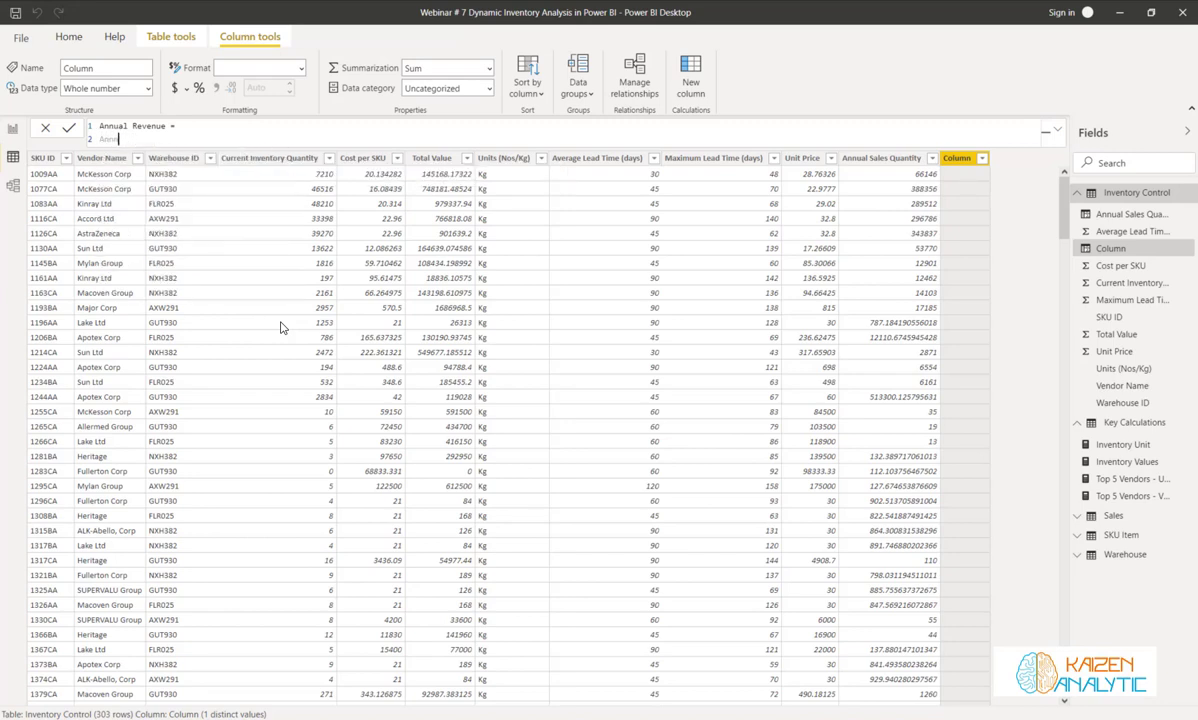
key(Tab)
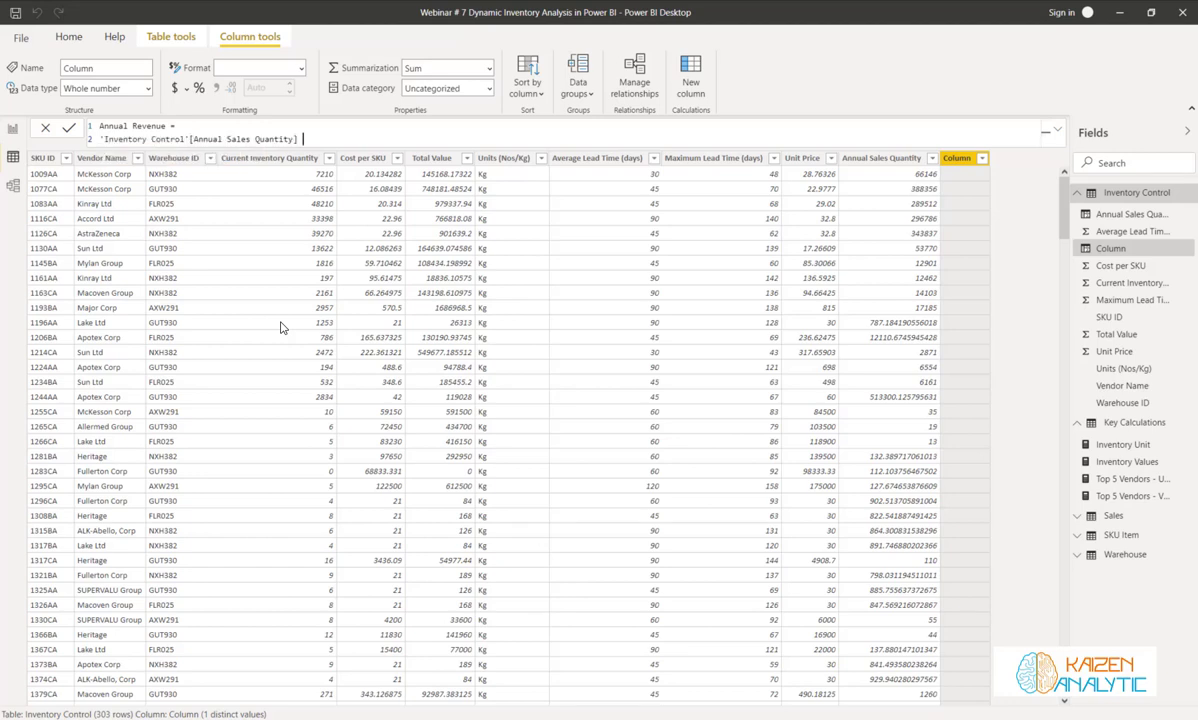
Step: Multiply the Annual Revenue expression by 'Inventory Control'[Unit Price], commit it, and format the column with thousands separators
text(* Unit)
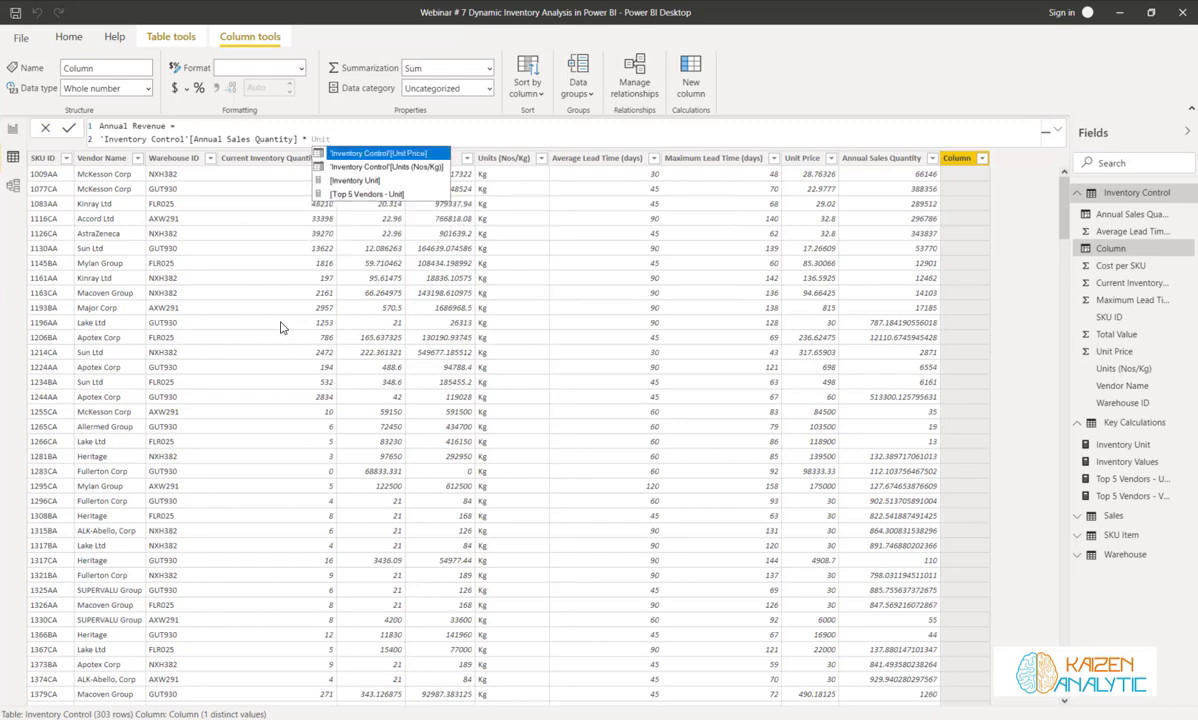
key(Tab)
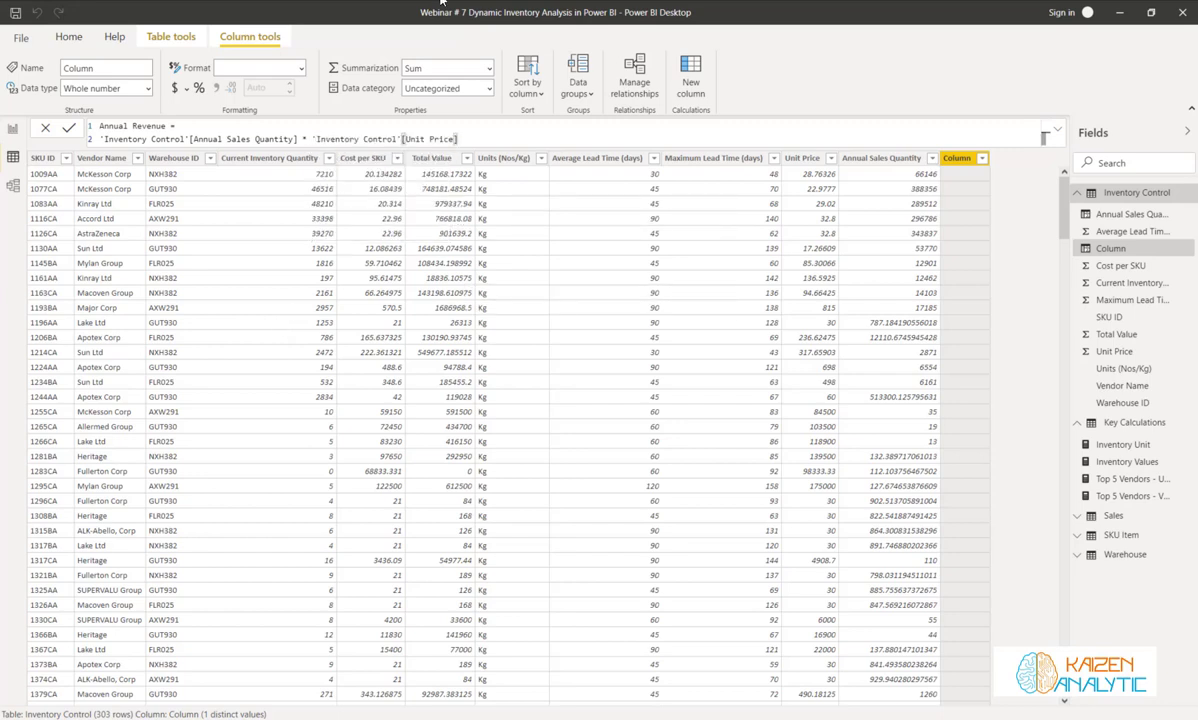
click(70, 129)
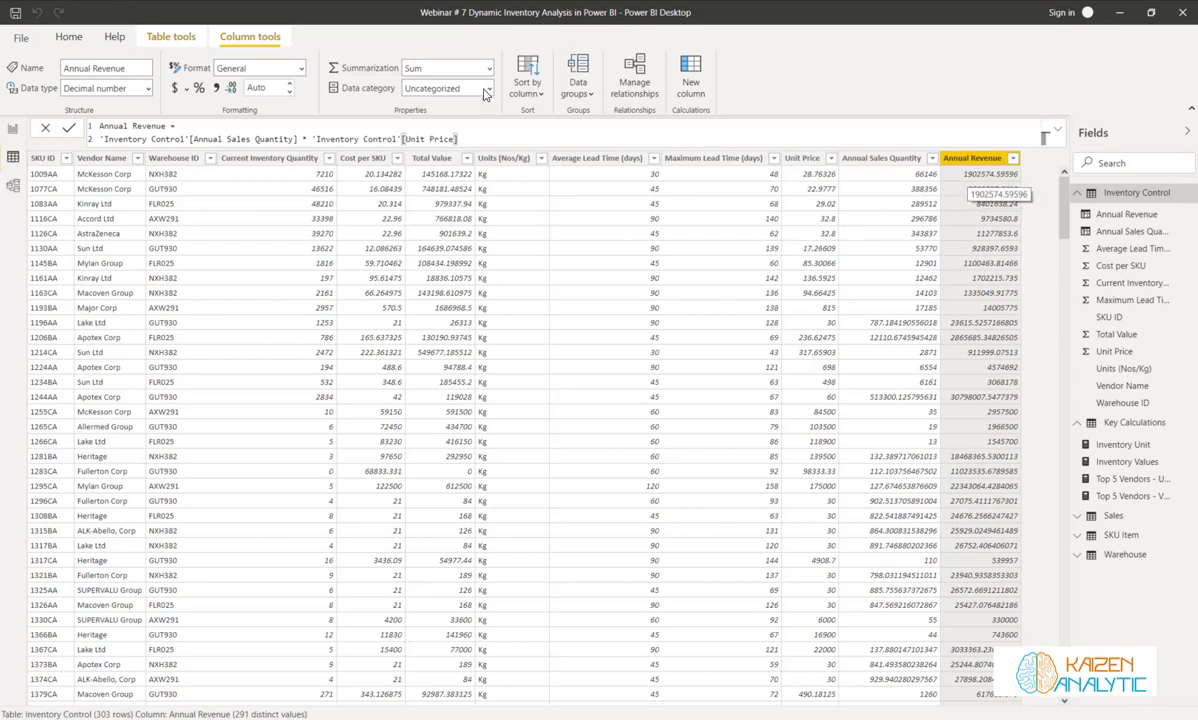
click(216, 89)
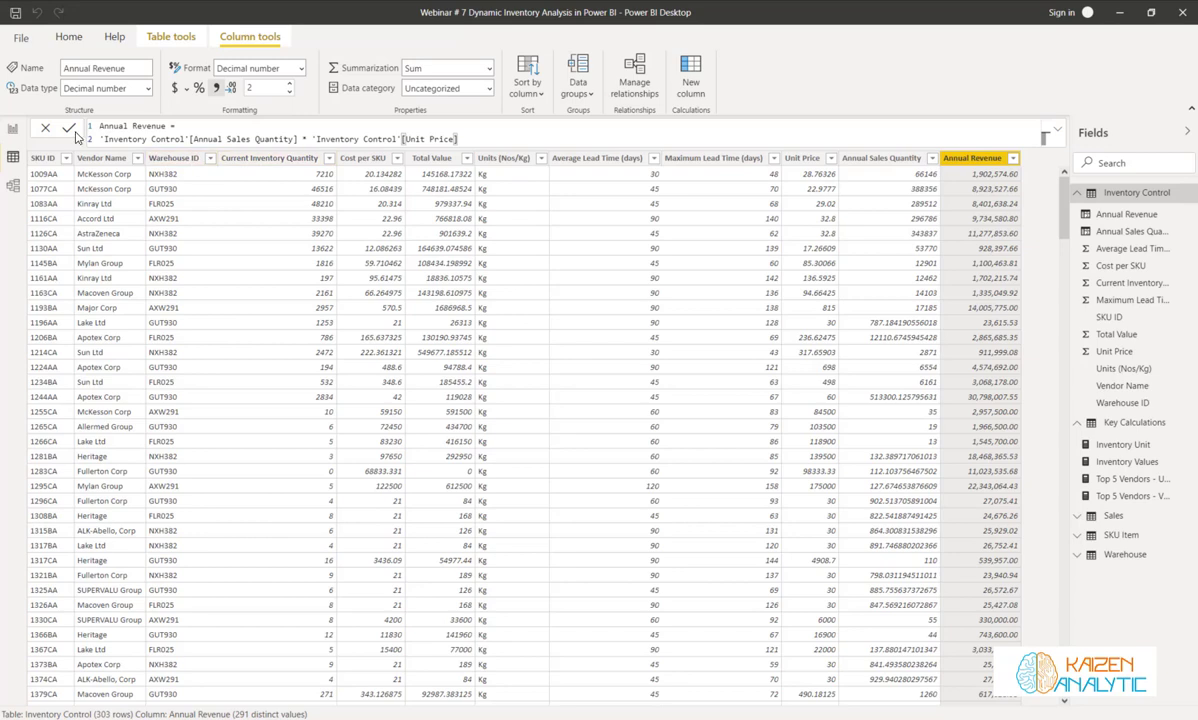
Step: Add a calculated column named Annual Revenue Share % and enter its numerator (100 * 'Inventory Control'[Annual Revenue])
click(690, 74)
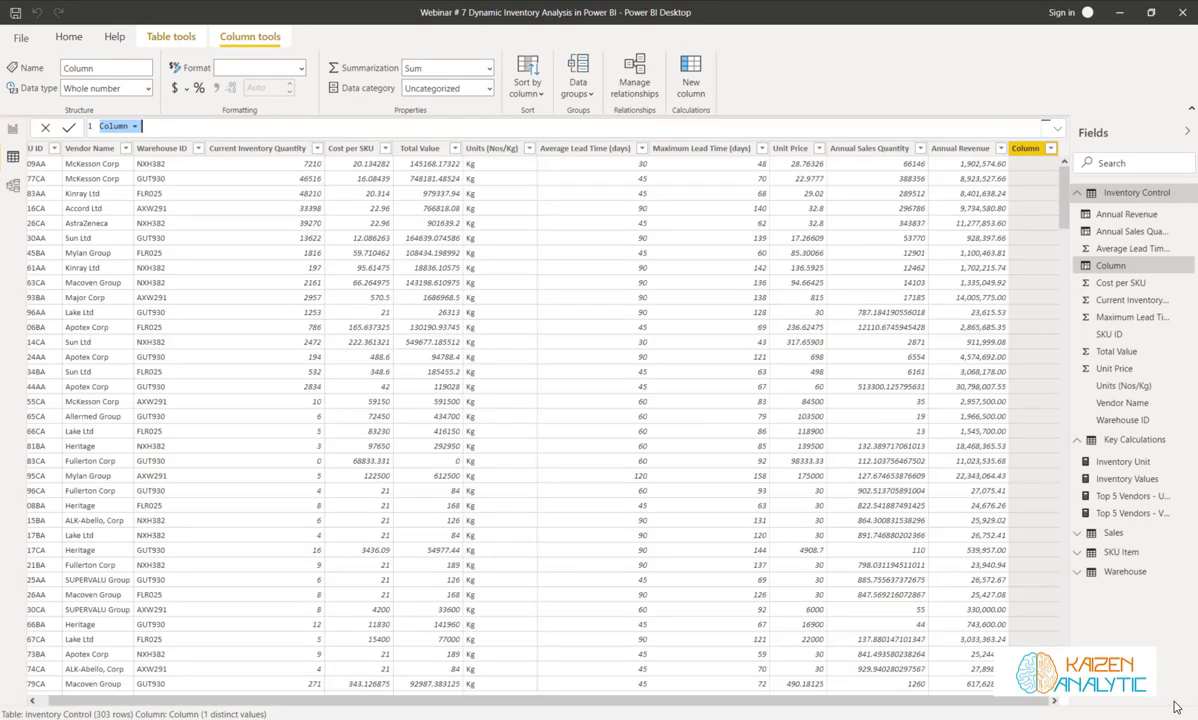
text(Annual Revenue Sh)
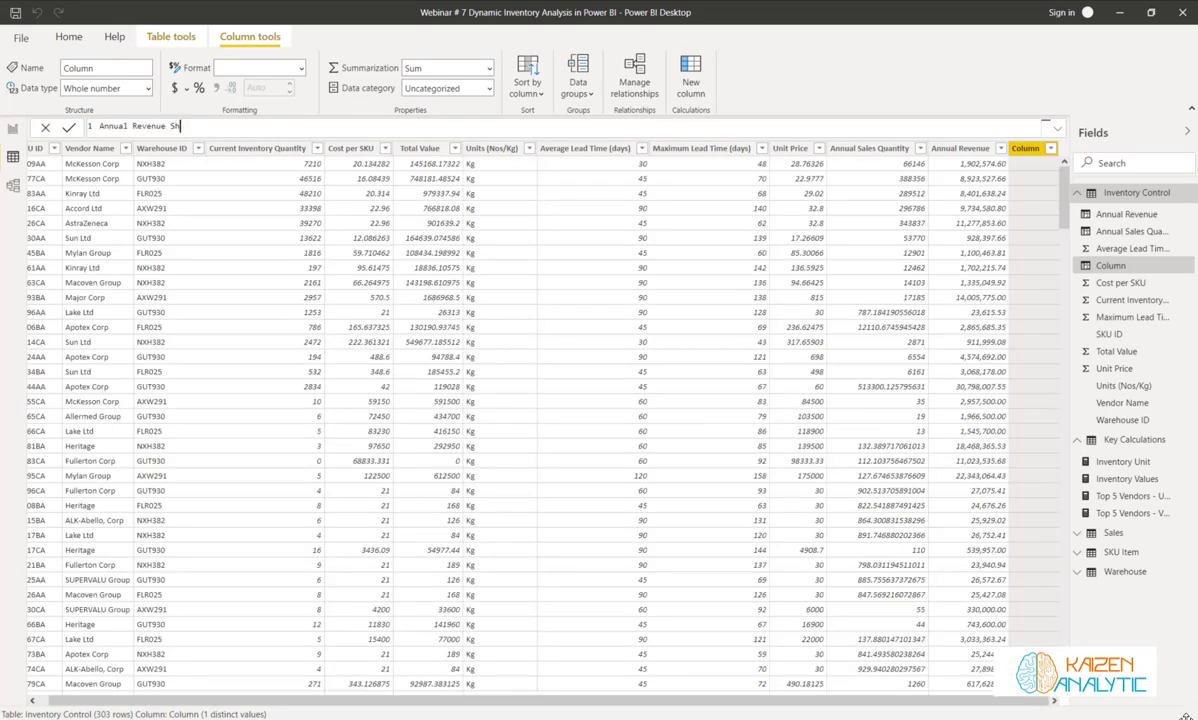
text(are % = (100 * ann)
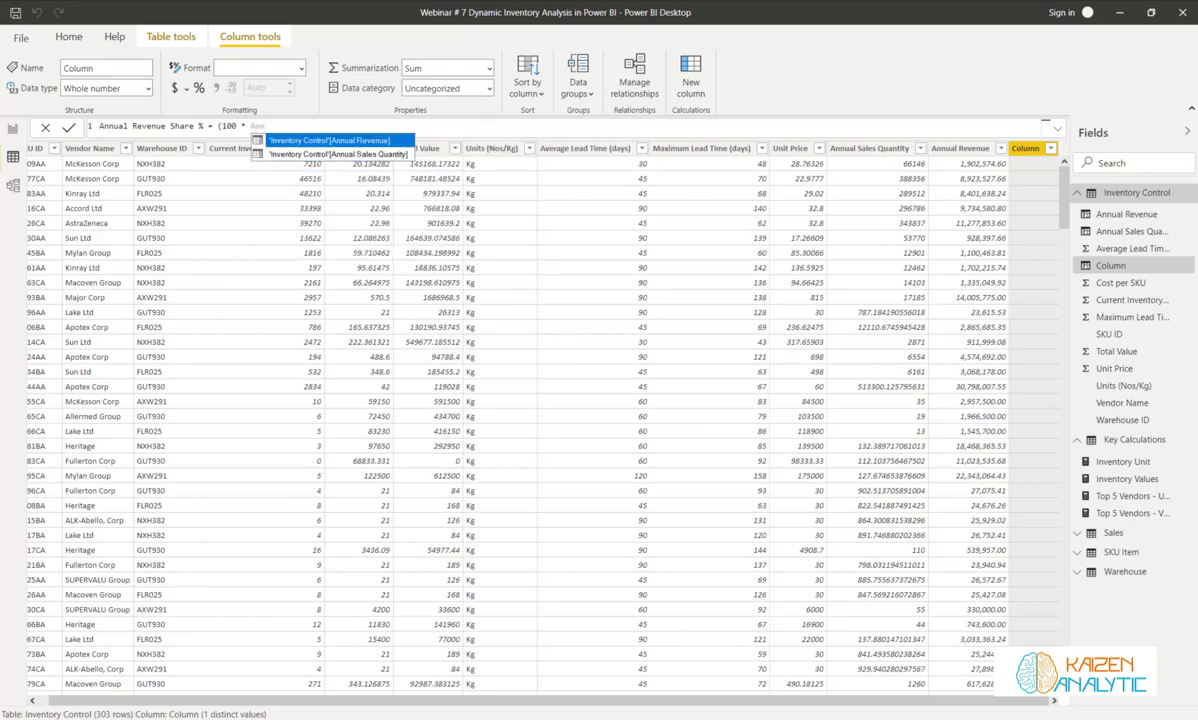
key(Tab)
text())
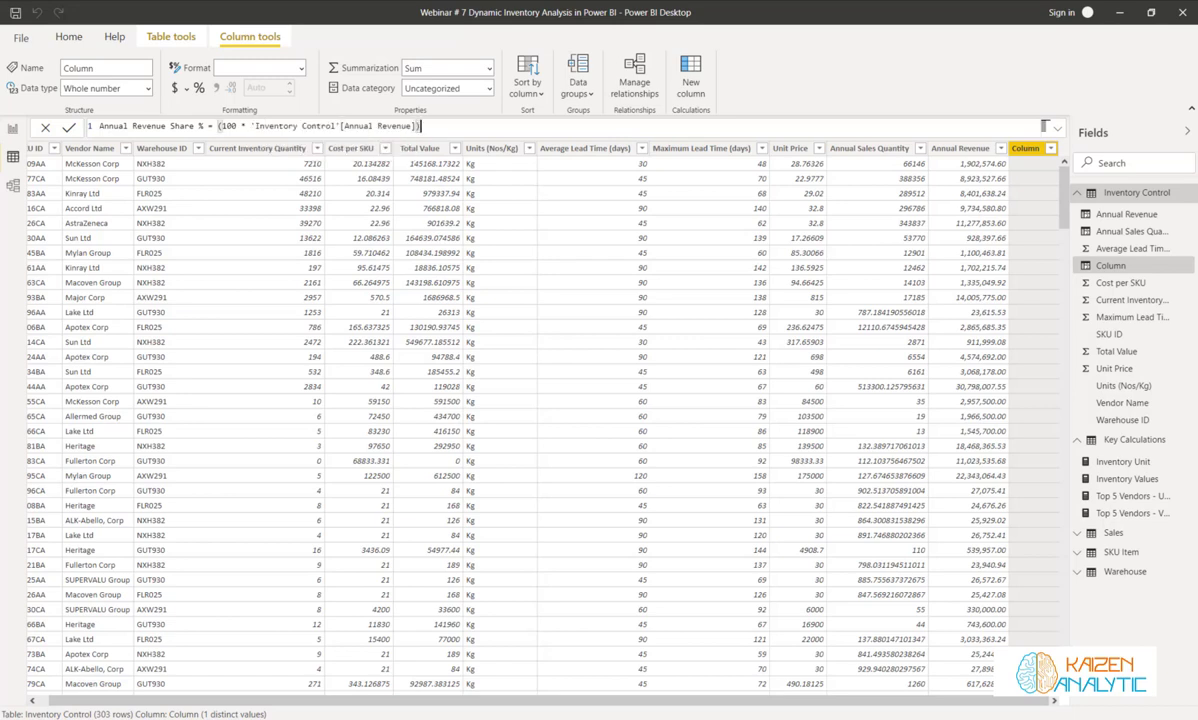
Step: Divide the Annual Revenue Share % numerator by SUM('Inventory Control'[Annual Revenue]) and commit the calculated column
text(/su)
text(m)
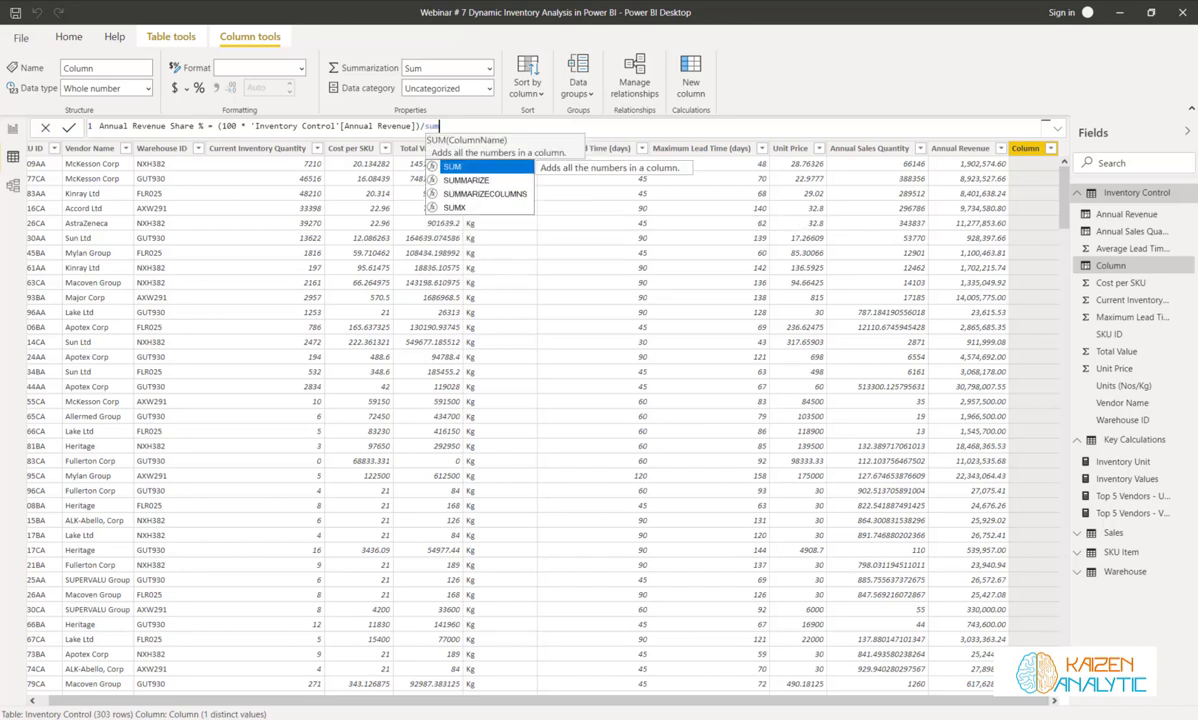
key(Tab)
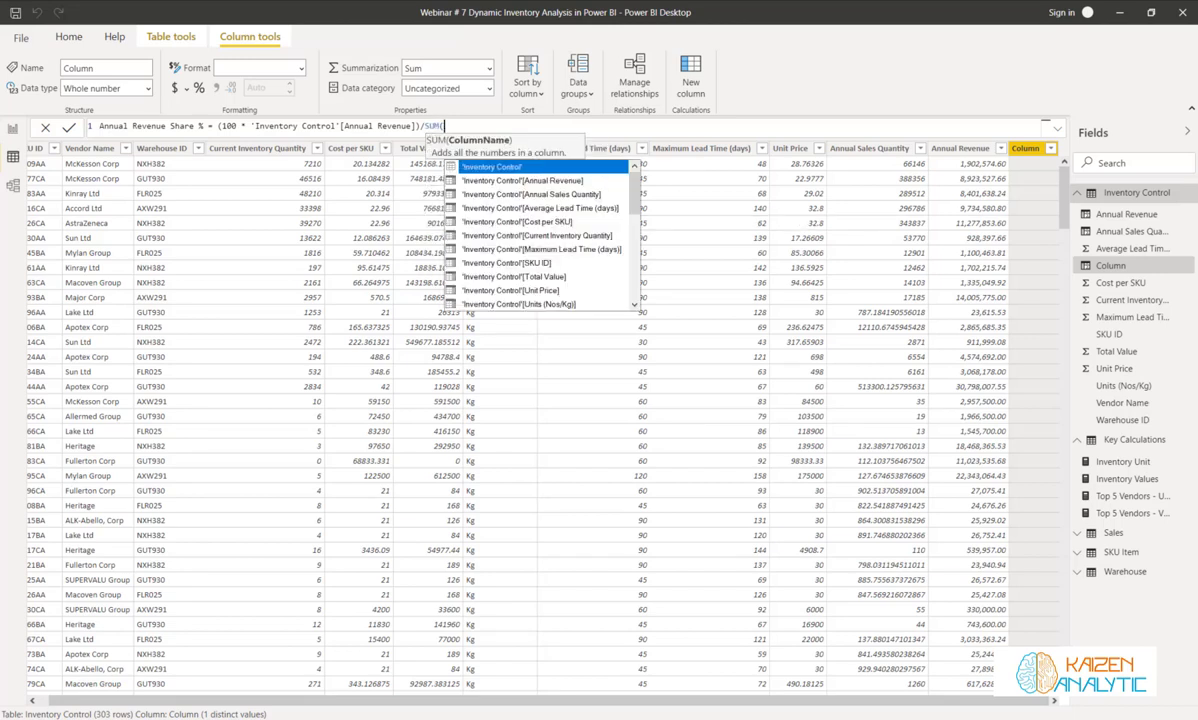
key(Escape)
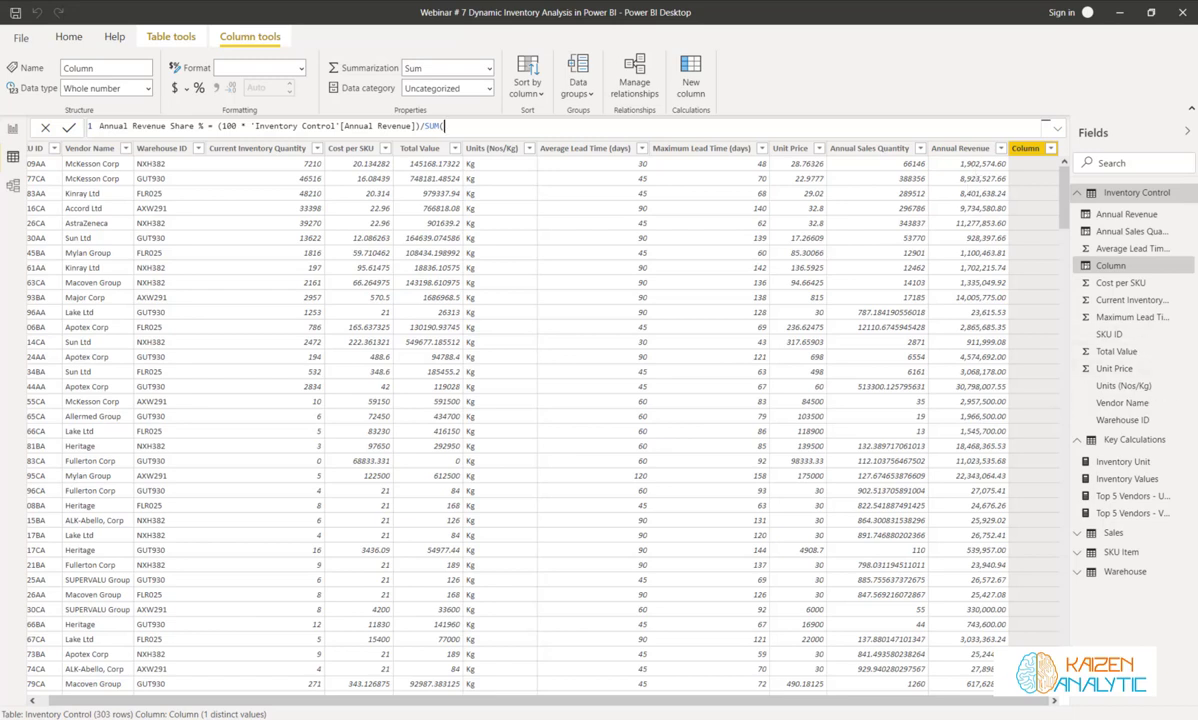
text(Ann)
key(Tab)
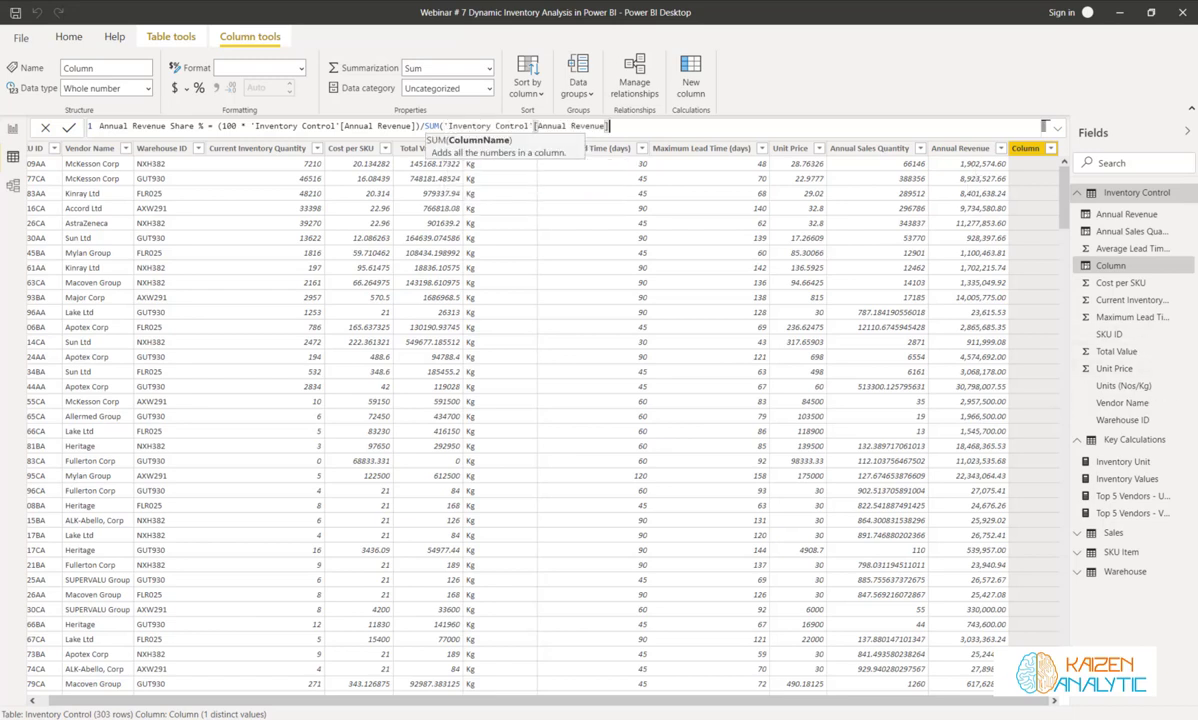
text())
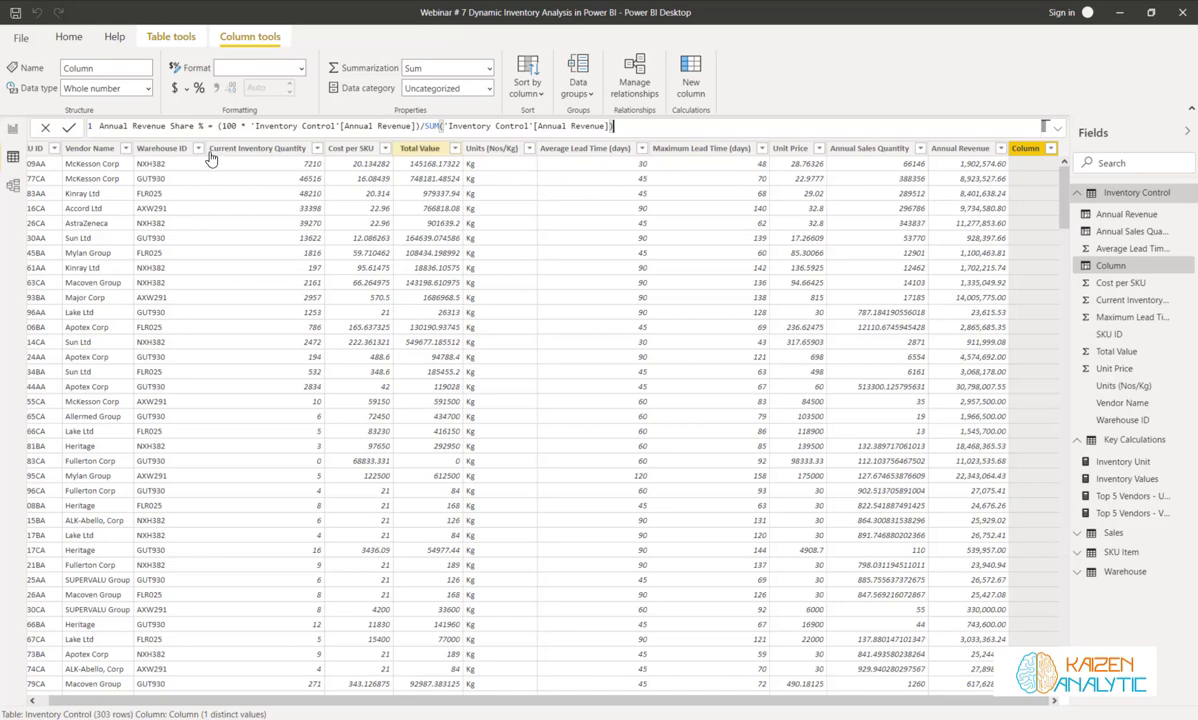
click(69, 129)
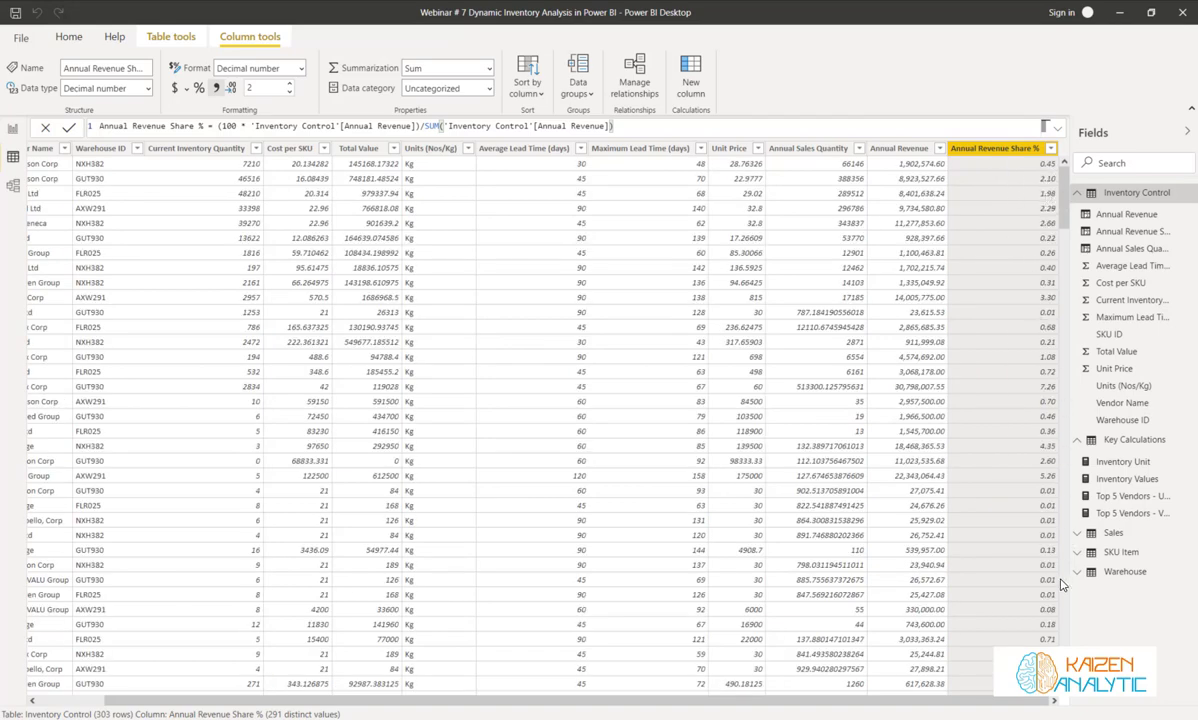
Step: Sort the table by Annual Revenue Share % in ascending order and switch the sort to descending
scroll(1004, 414, down, 1)
scroll(1004, 414, up, 1)
click(1052, 148)
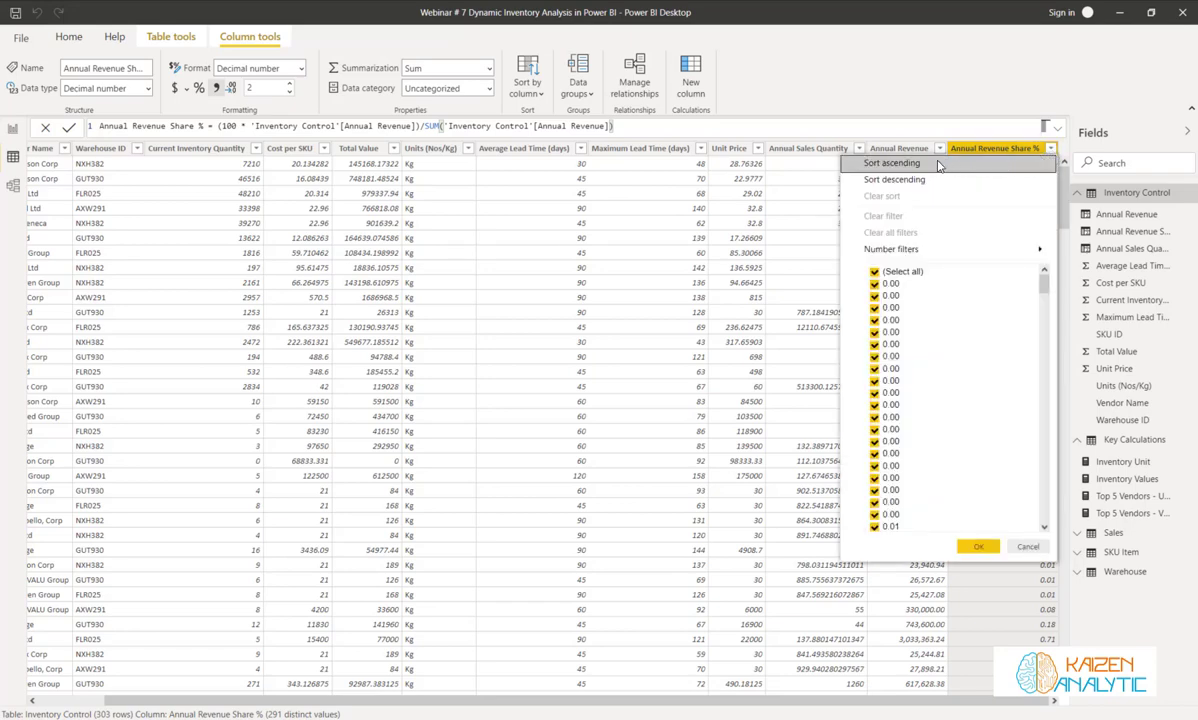
click(885, 161)
click(1052, 148)
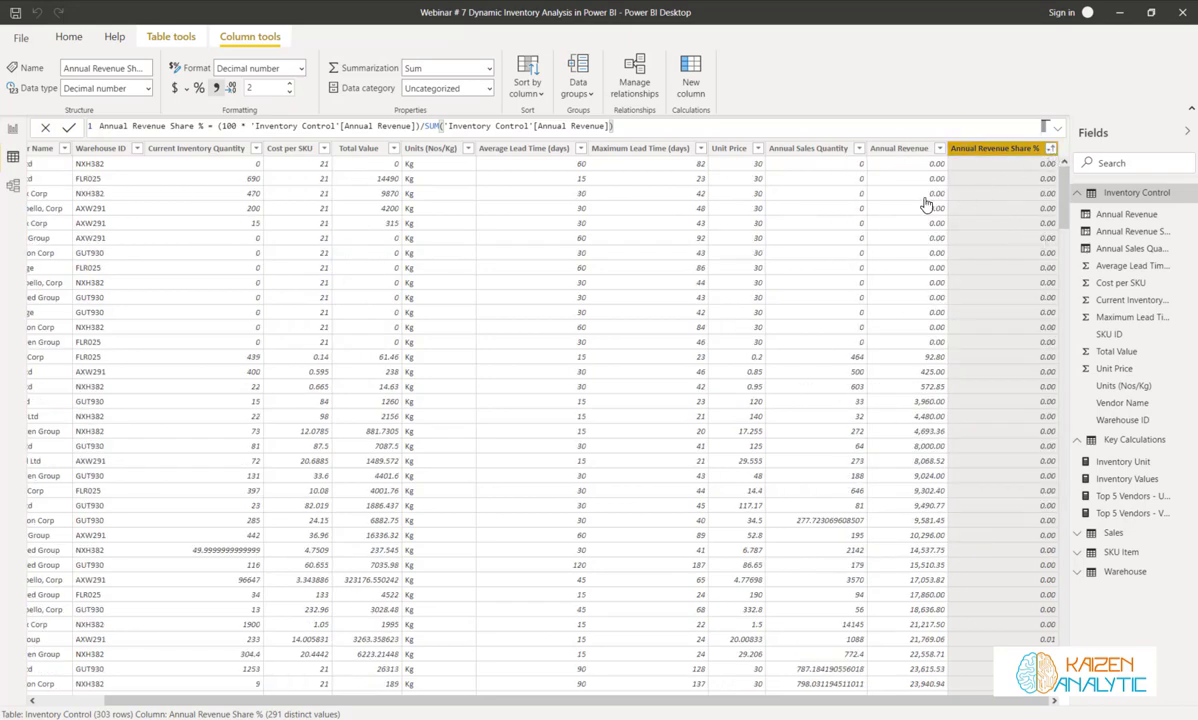
click(921, 185)
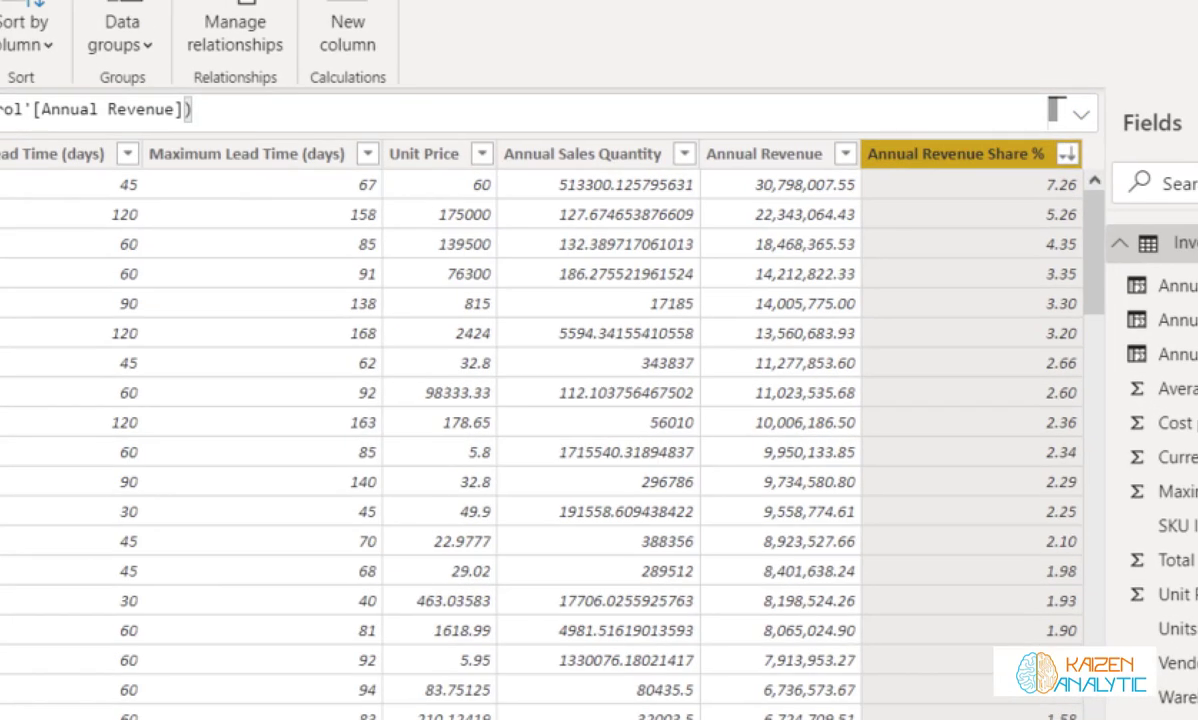
drag(824, 105, 1103, 414)
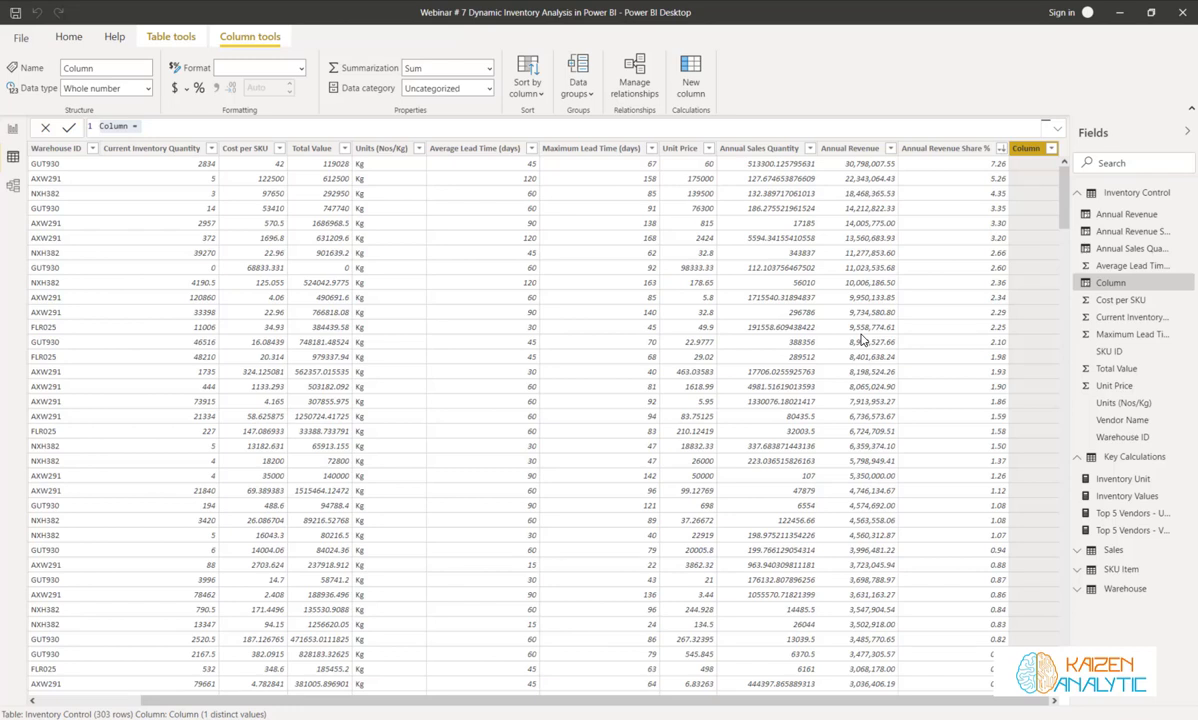
key(alt+Down)
key(Return)
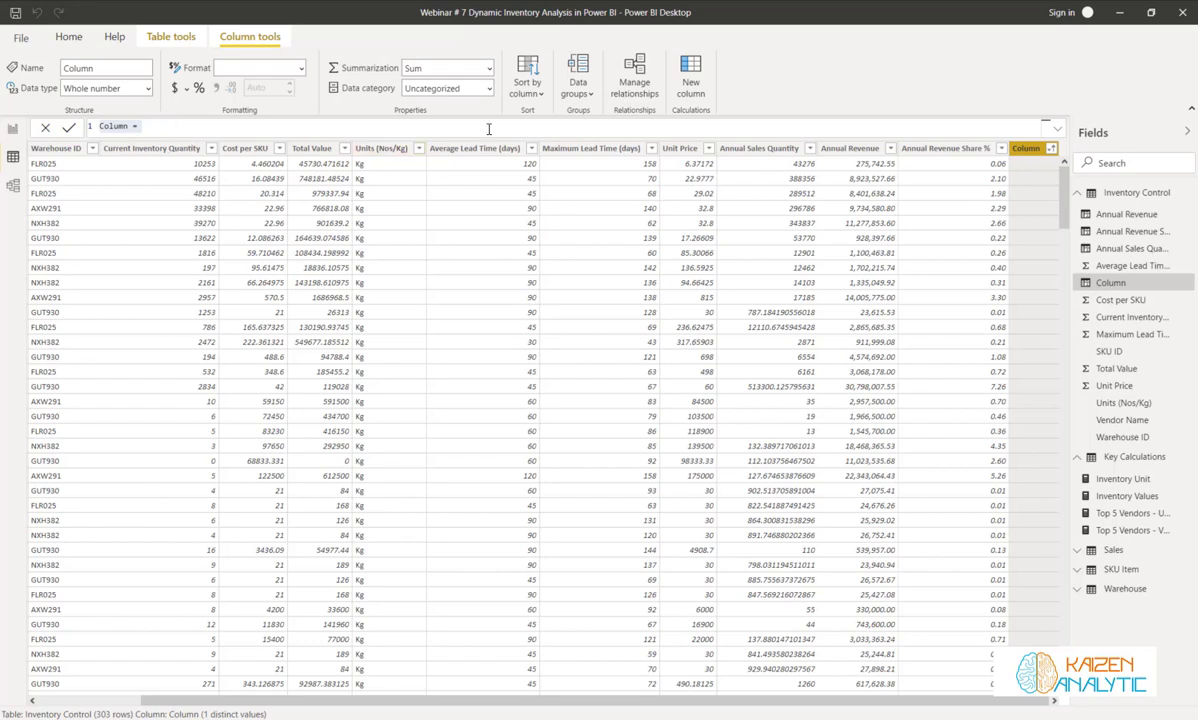
Step: Discard the blank new column and sort the table by Annual Revenue Share % in descending order
click(1000, 151)
click(1001, 151)
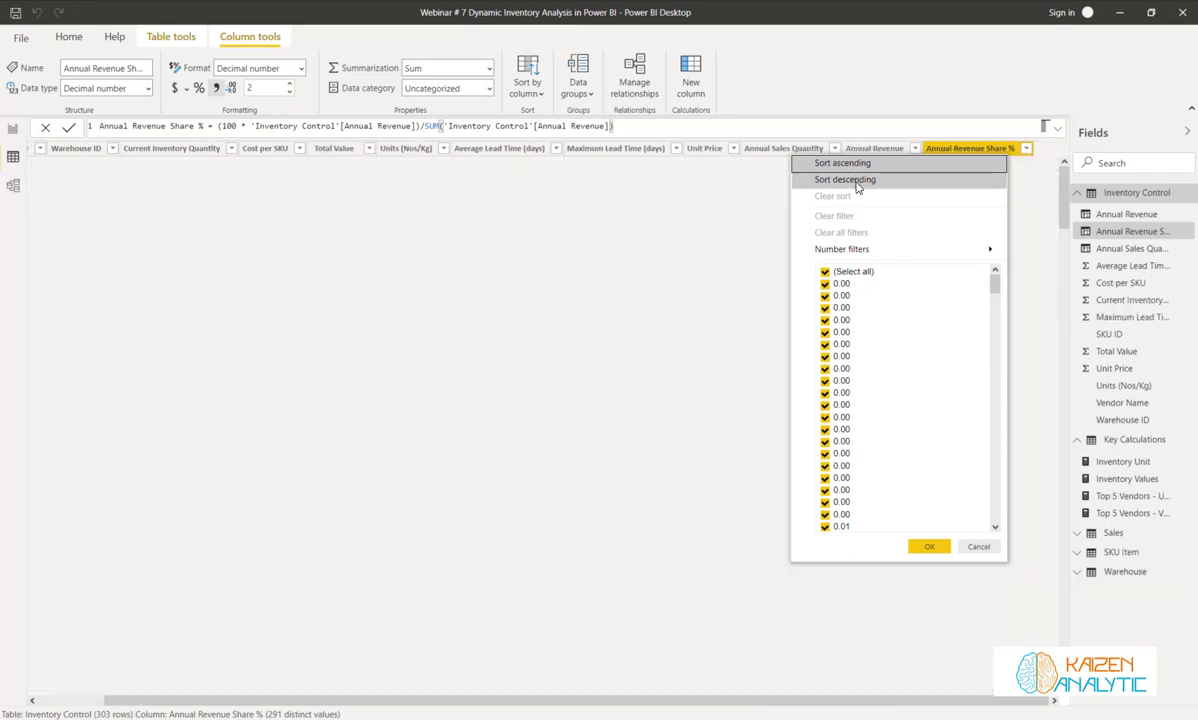
click(855, 181)
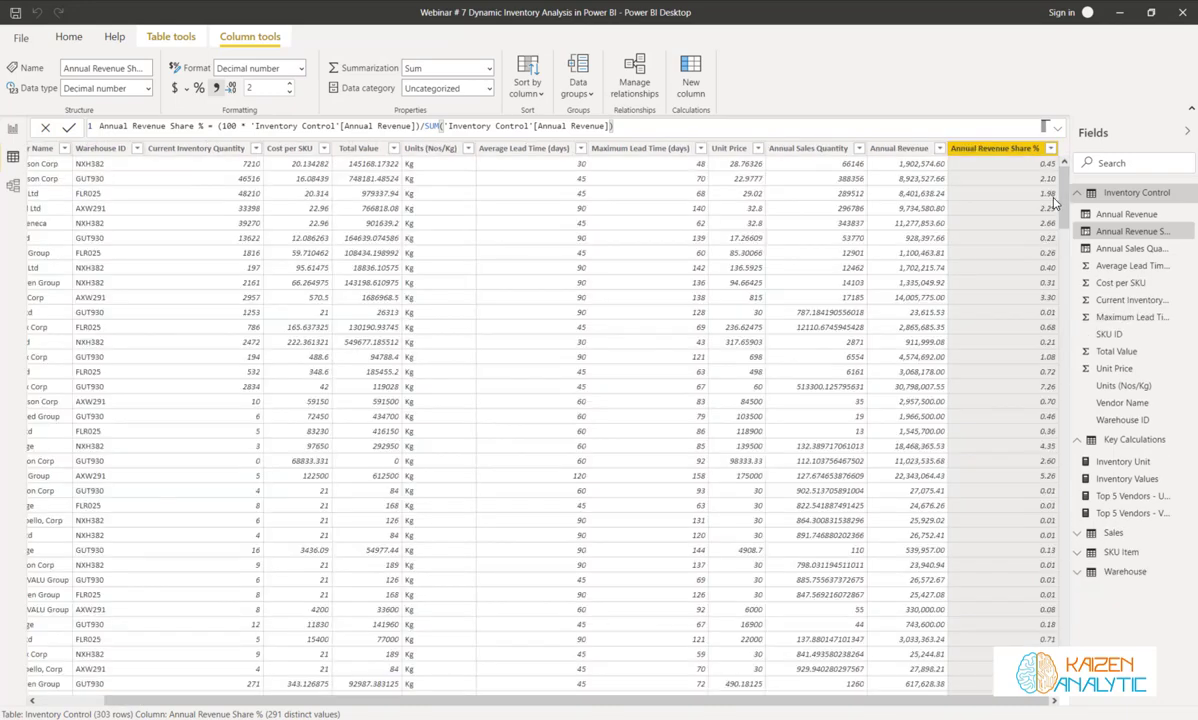
click(1051, 153)
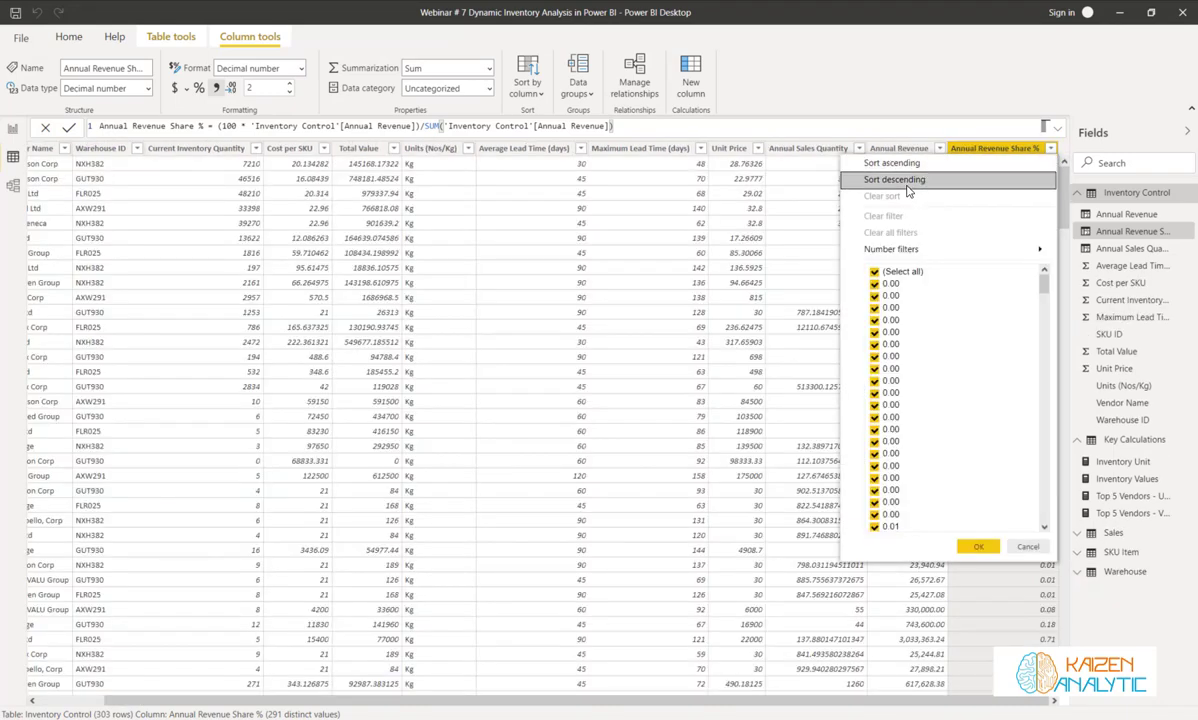
click(850, 181)
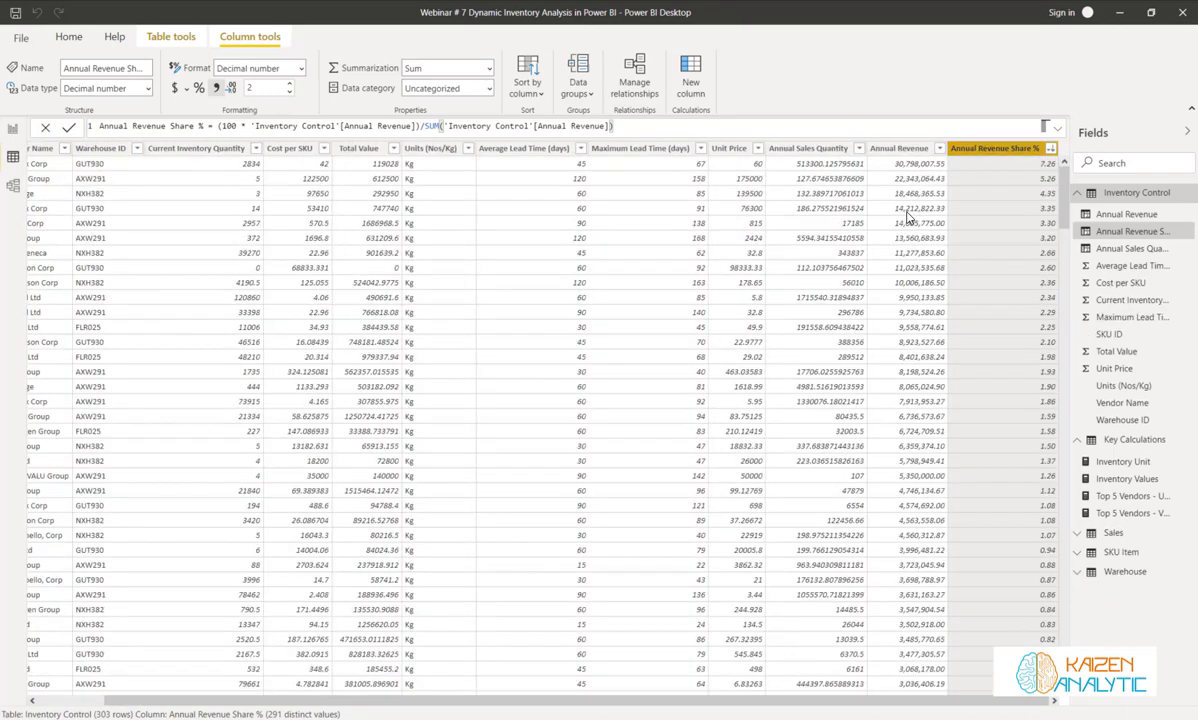
Step: Add another calculated column to Inventory Control and name it Cummulative Share
click(690, 72)
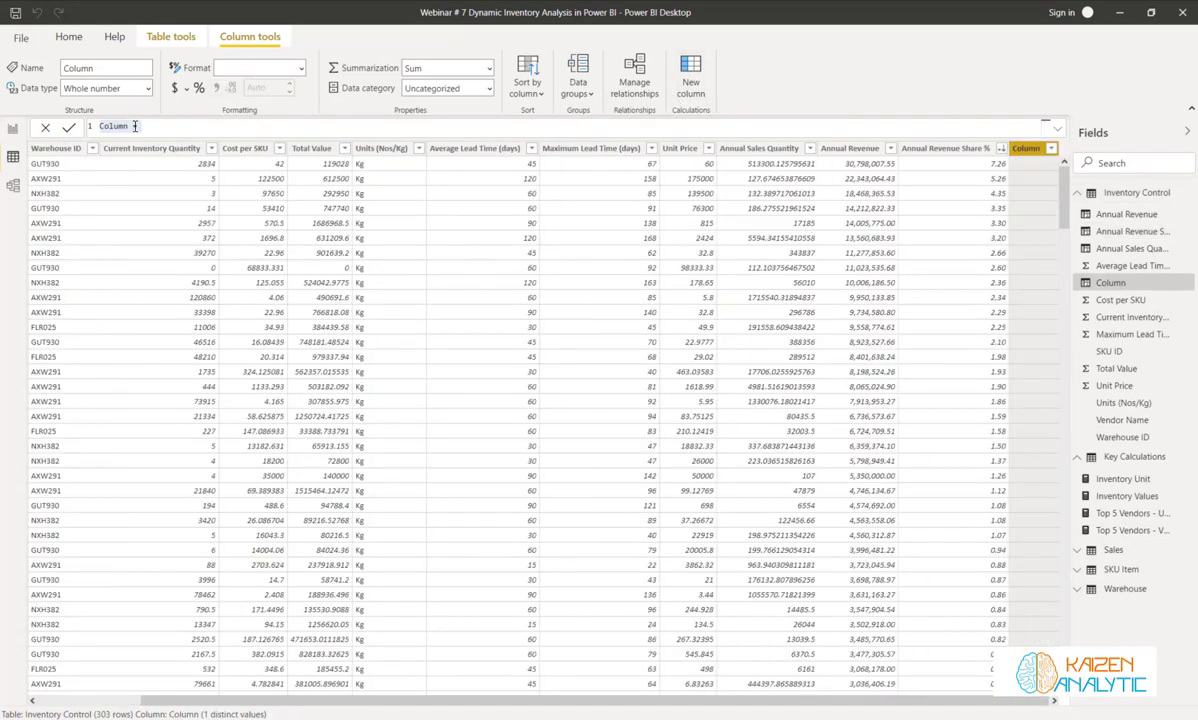
text(C)
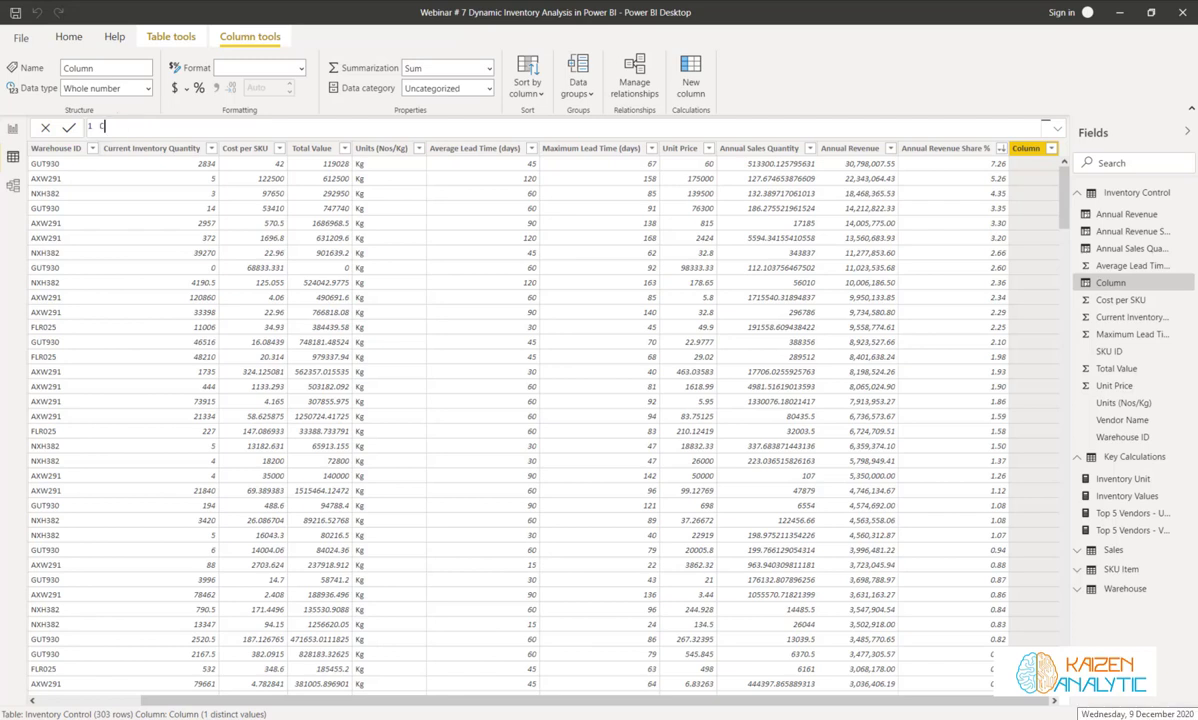
text(ummulative Sa)
text(hre)
key(BackSpace)
key(BackSpace)
key(BackSpace)
key(BackSpace)
text(hare)
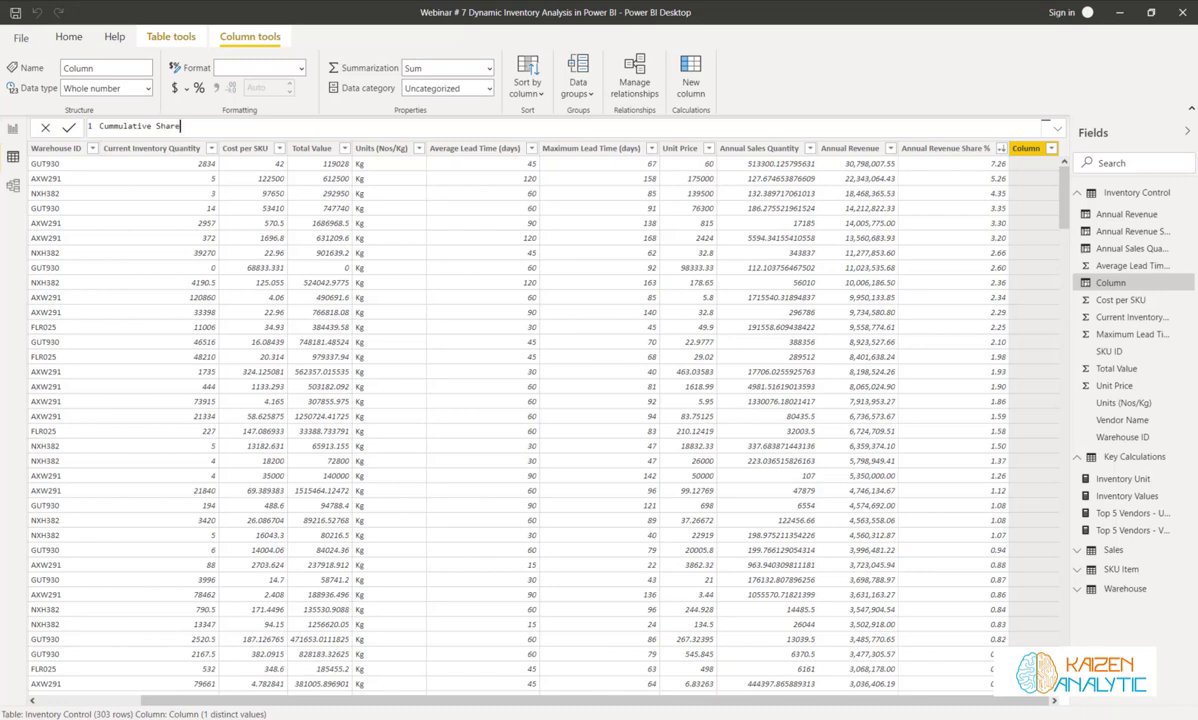
Step: Begin the Cummulative Share formula with CALCULATE, using SUM('Inventory Control'[Annual Revenue Share %]) on its own line as the expression
text( = CALCULATE()
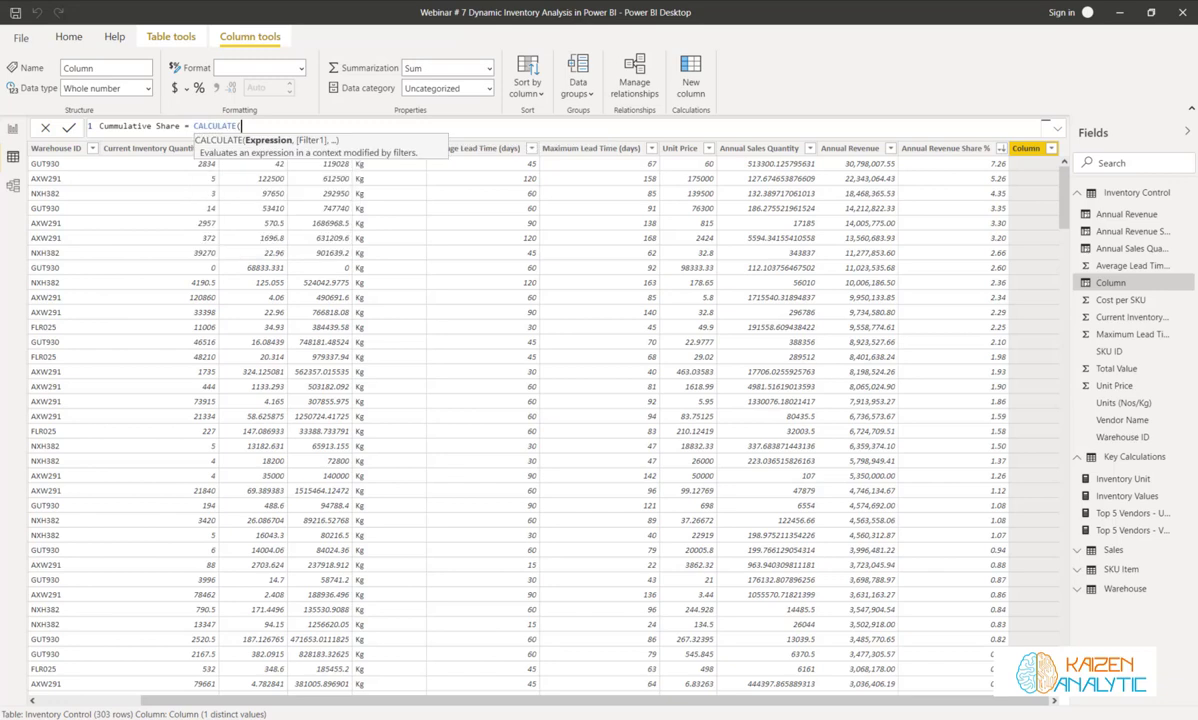
key(shift+Return)
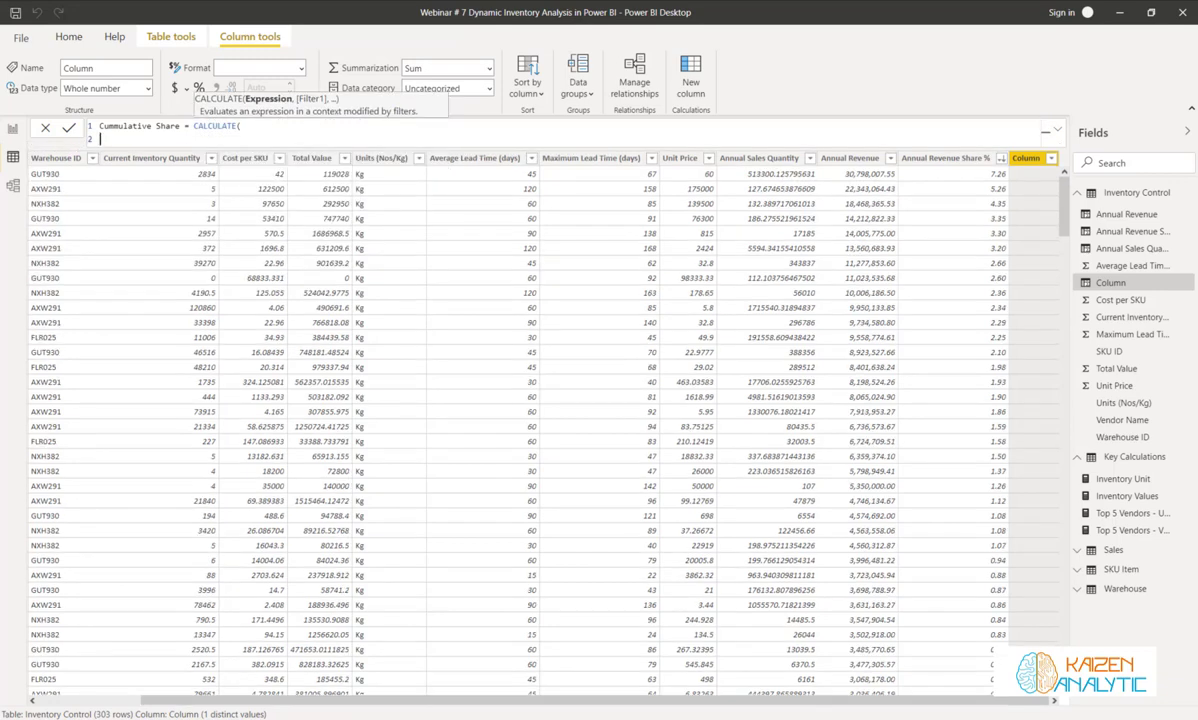
text(sum (An)
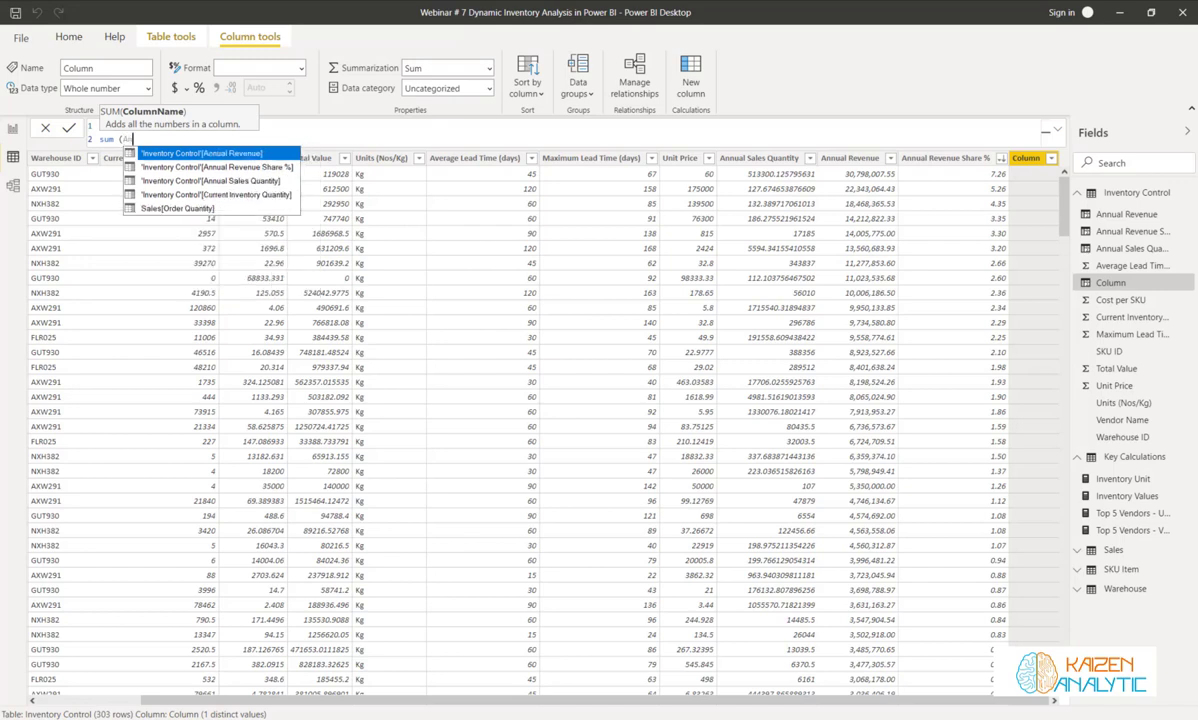
key(Down)
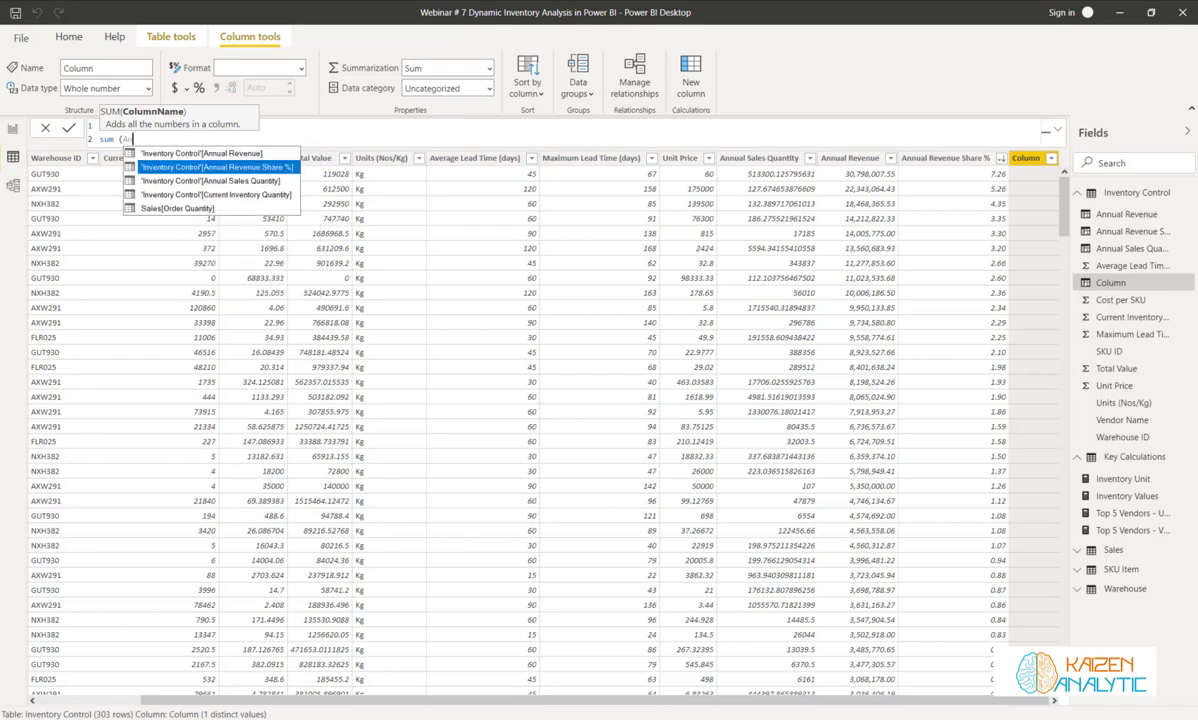
key(Tab)
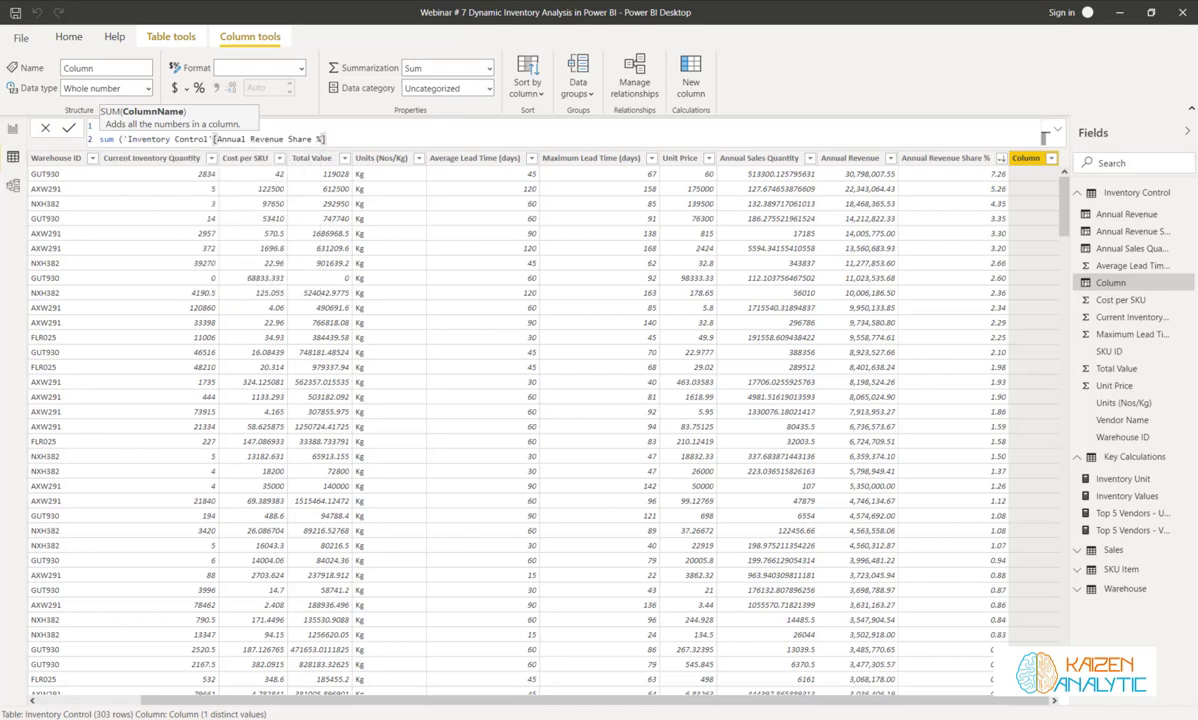
text())
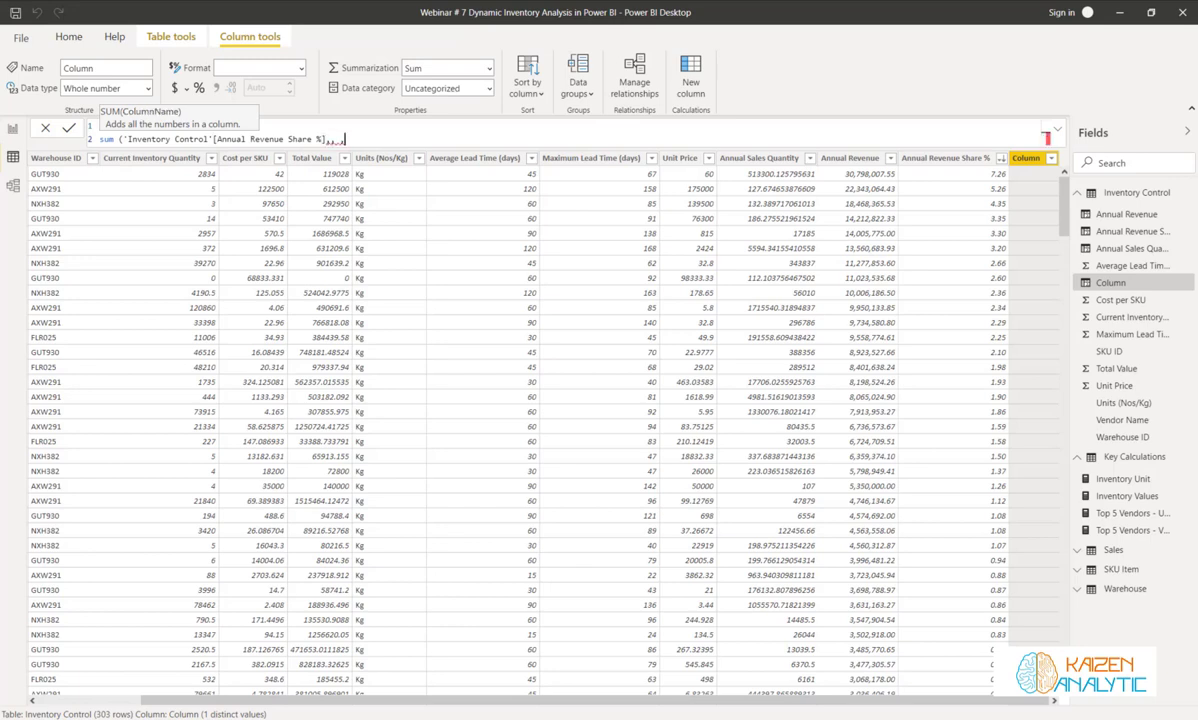
key(BackSpace)
key(BackSpace)
key(BackSpace)
key(BackSpace)
text(),)
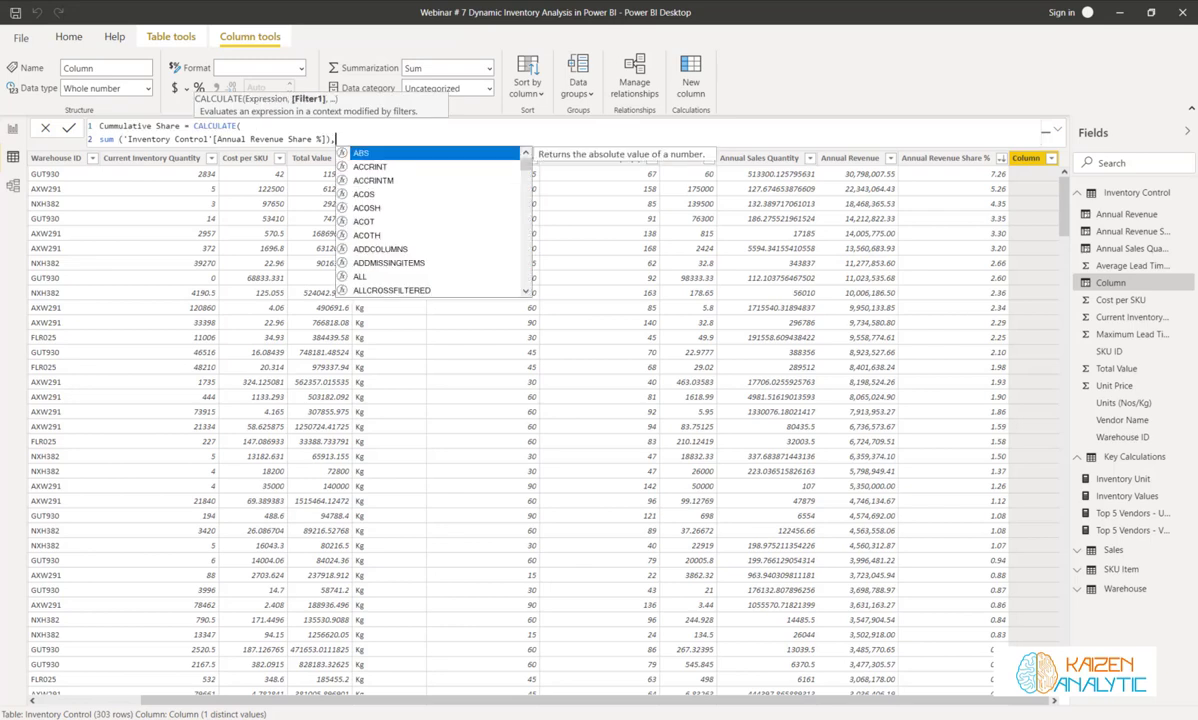
Step: Start a FILTER argument on a new line of the formula with 'Inventory Control' as its table
key(shift+Return)
text(Fil)
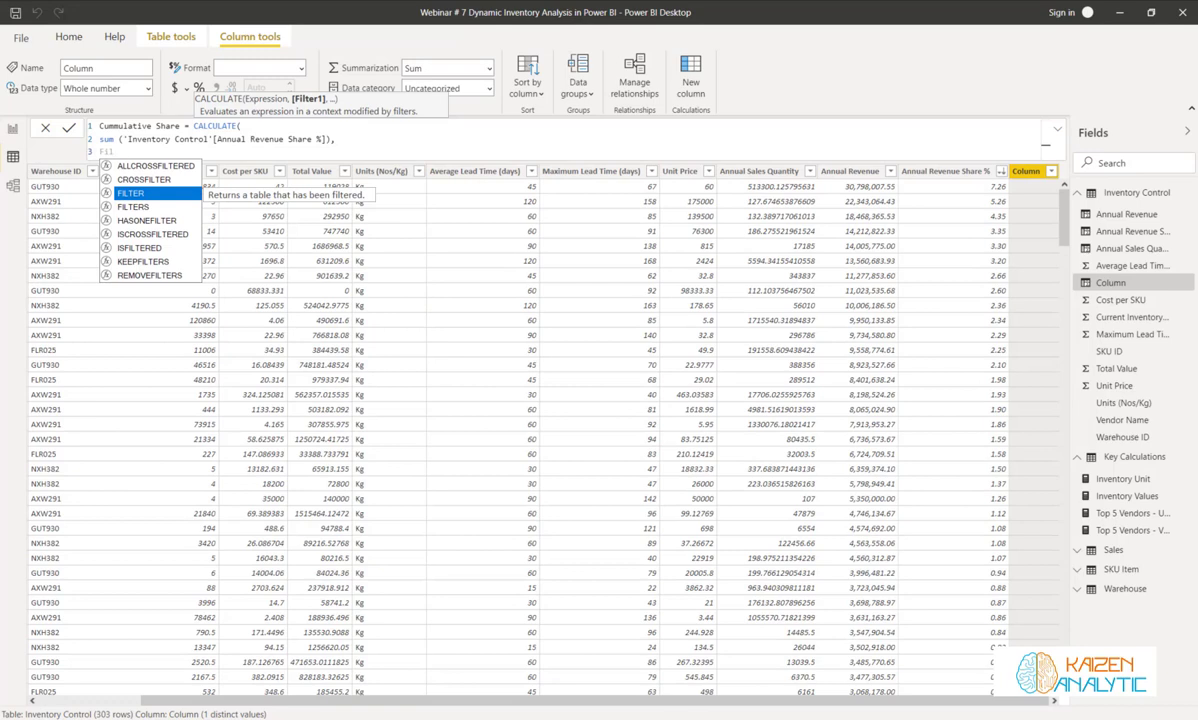
key(Tab)
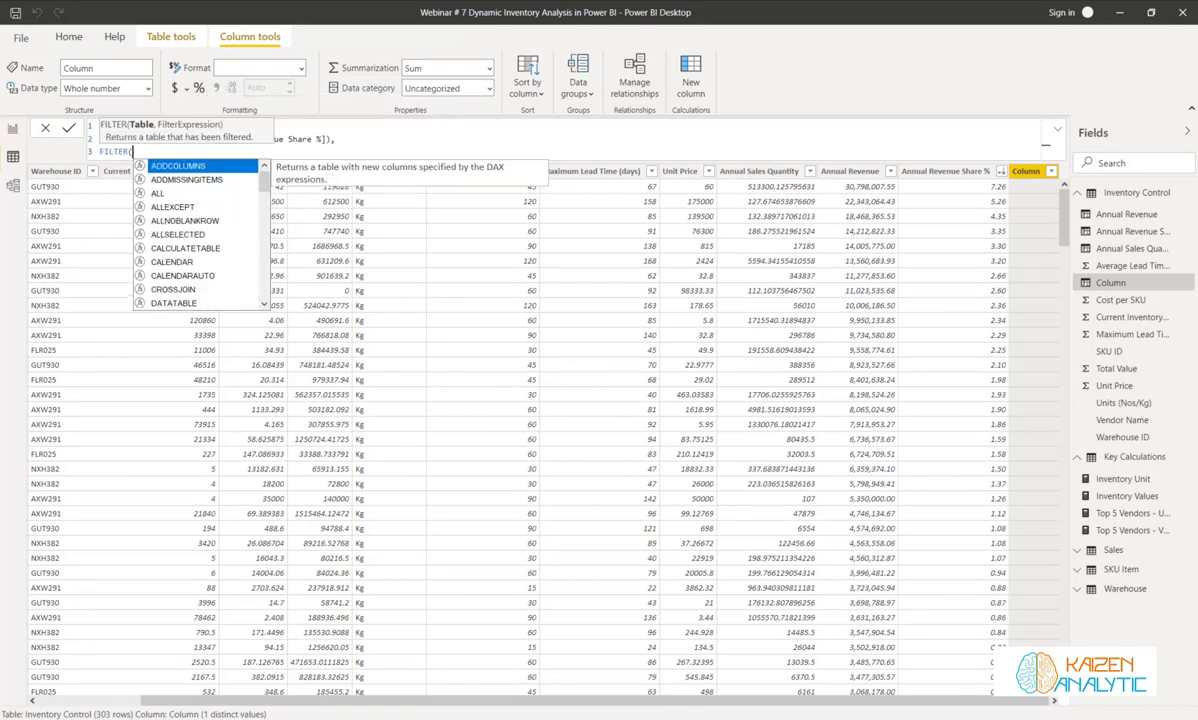
text(Inve)
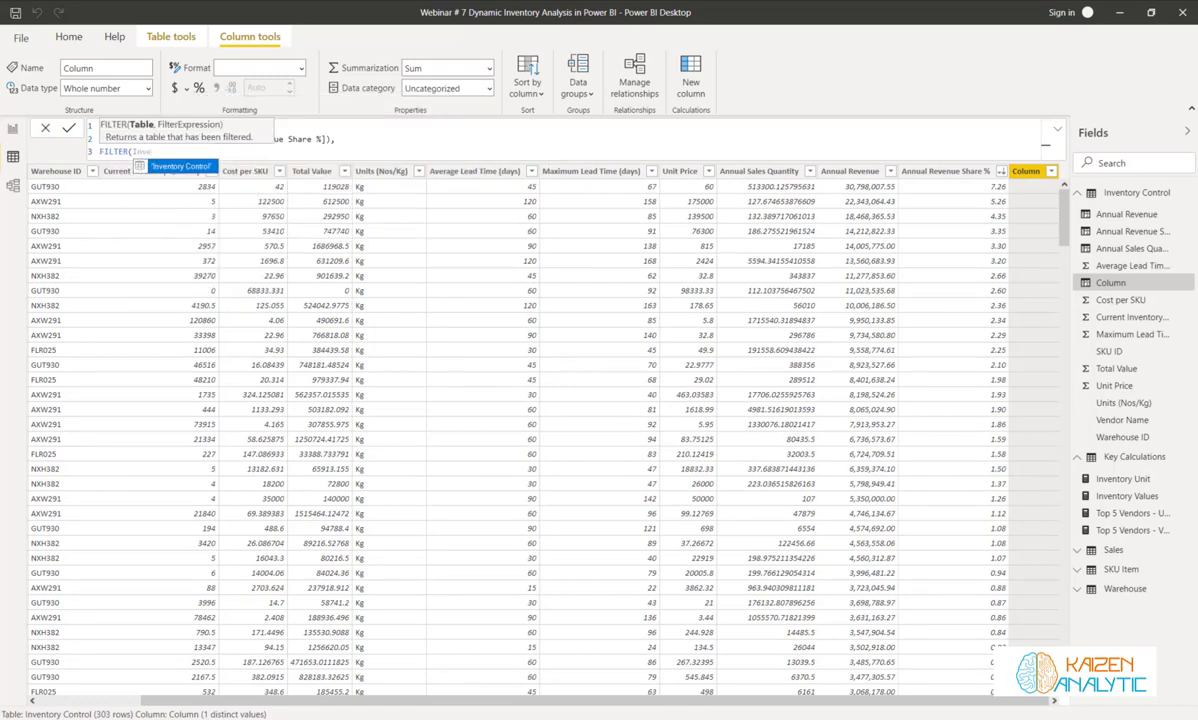
key(Tab)
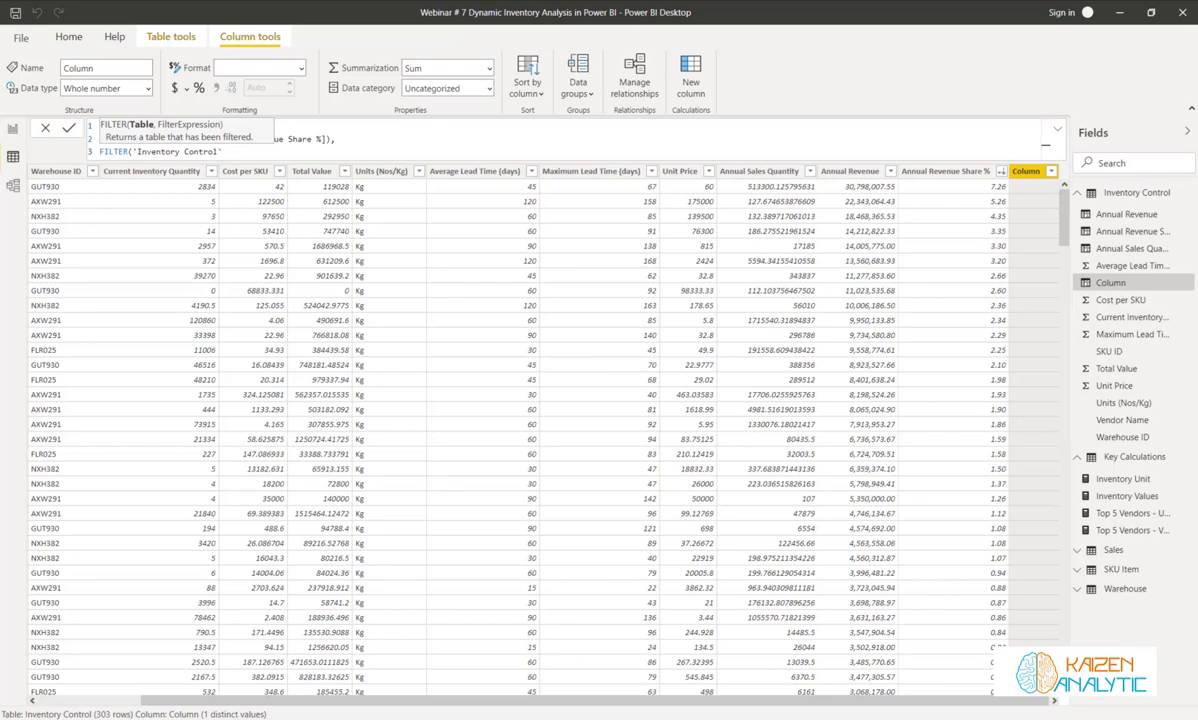
Step: Continue the FILTER on 'Inventory Control' with a new-line condition starting 'Inventory Control'[Annual Revenue Share %] >=
text(,)
key(shift+Return)
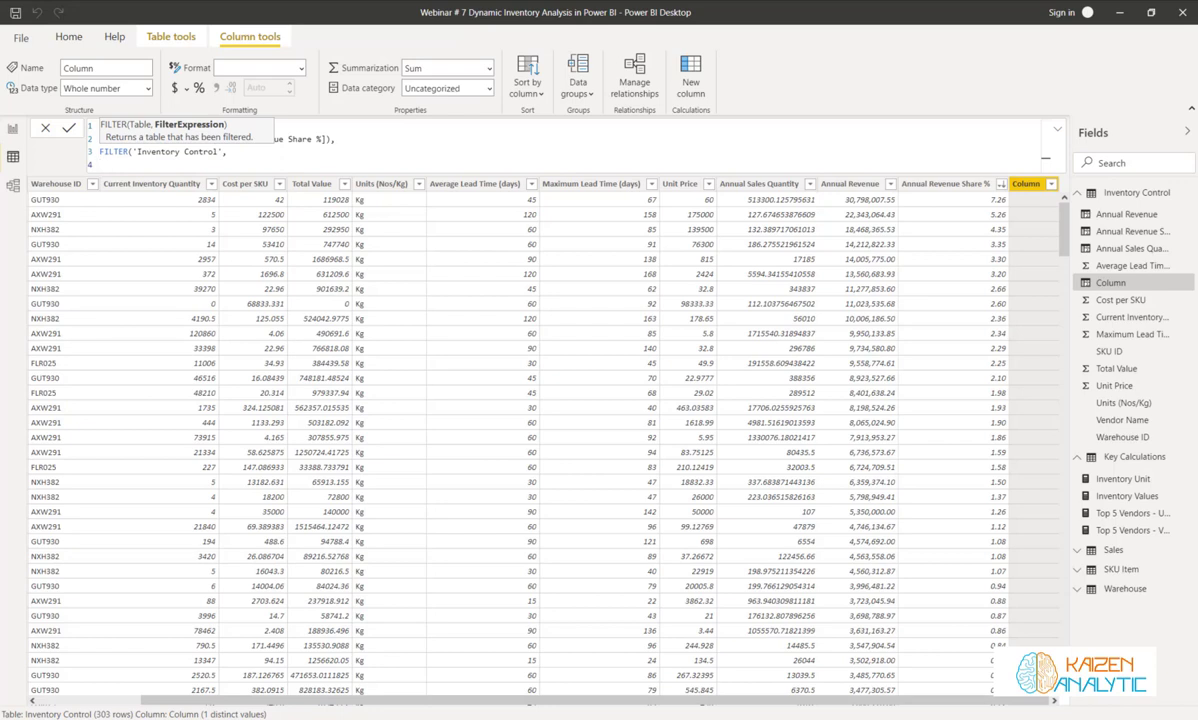
text(Annual)
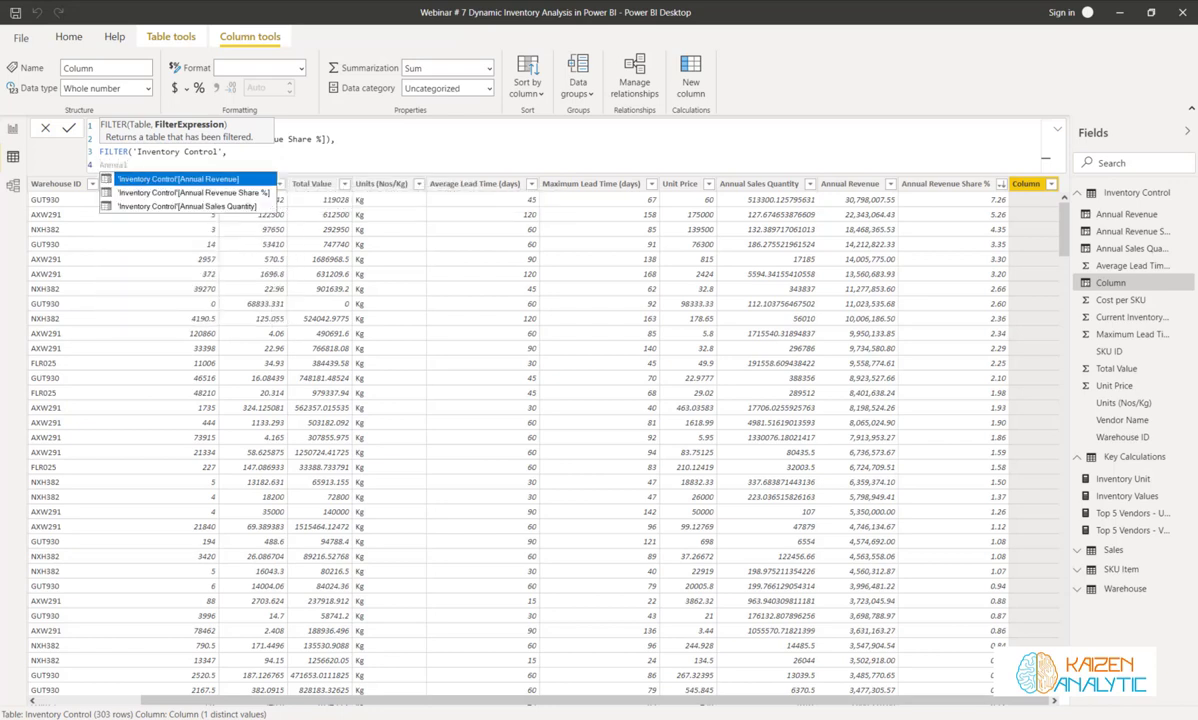
key(Tab)
key(BackSpace)
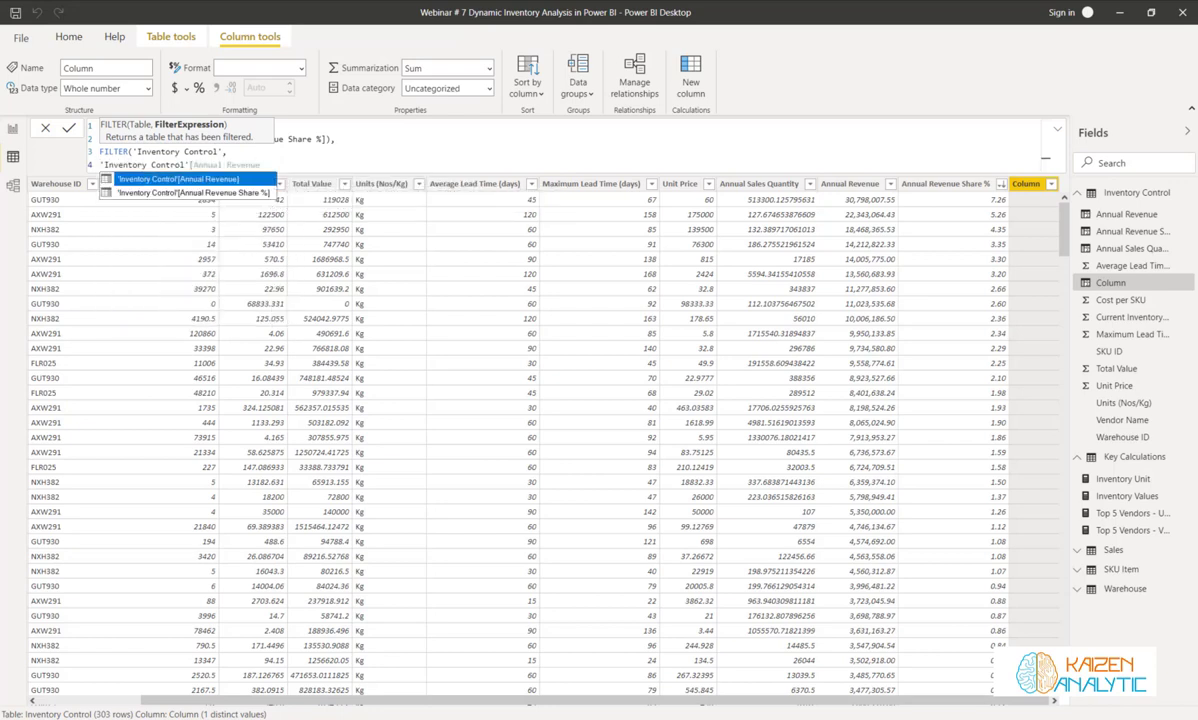
key(Down)
key(Tab)
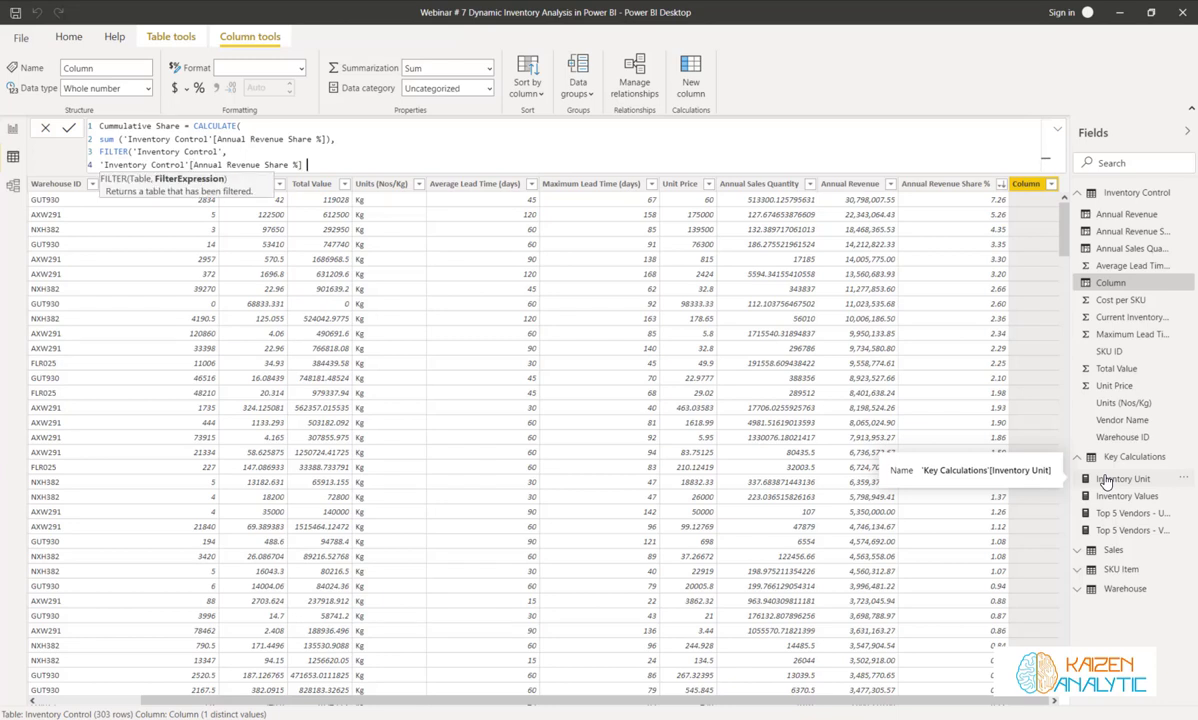
text(>= )
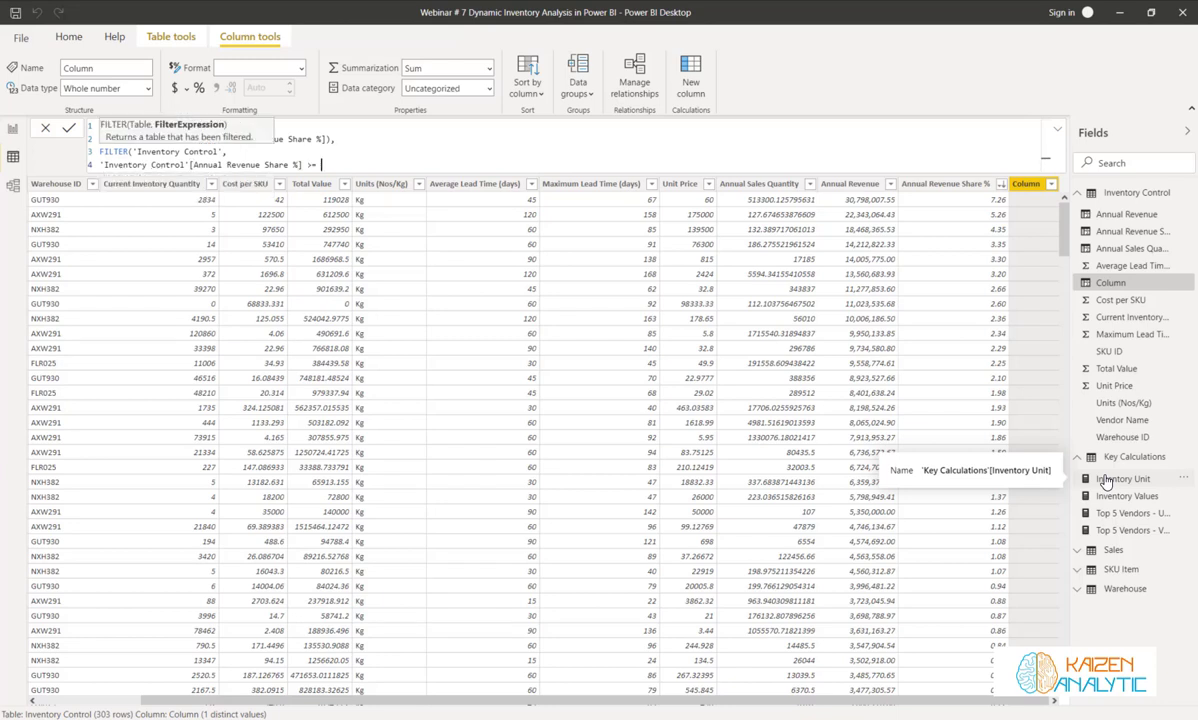
Step: Complete the condition with EARLIER('Inventory Control'[Annual Revenue Share %]), close all parentheses, remove the stray quote and commit the Cummulative Share column
text(Err)
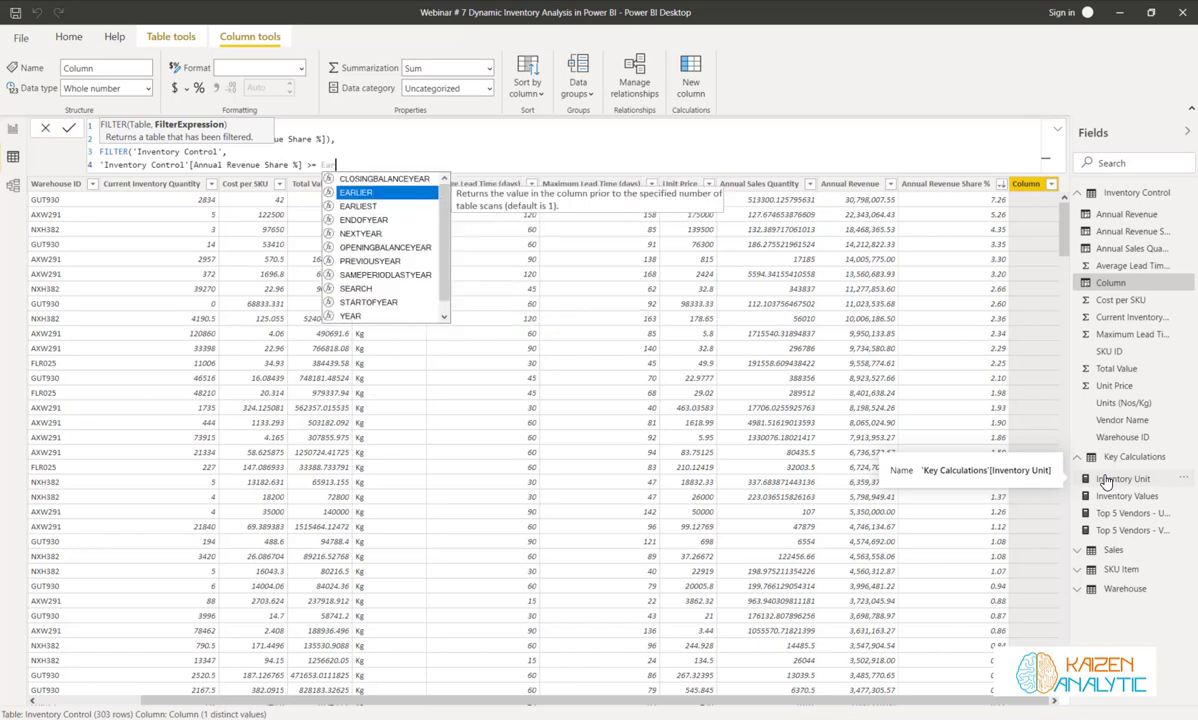
key(Tab)
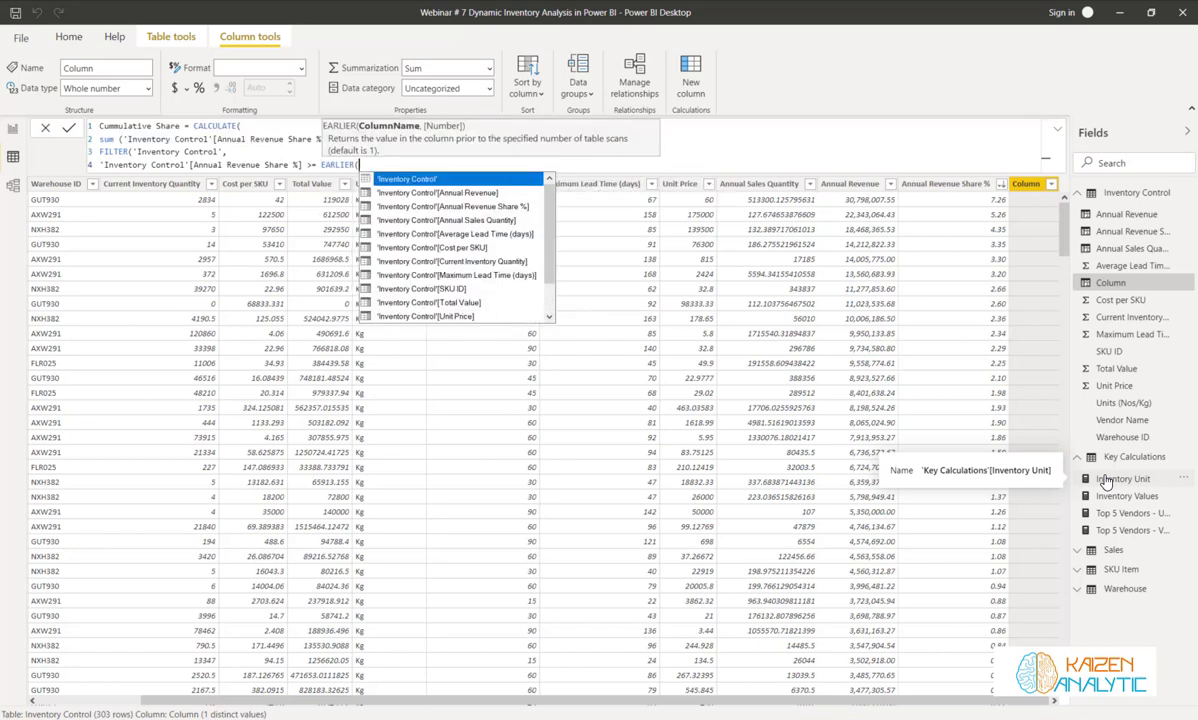
text(')
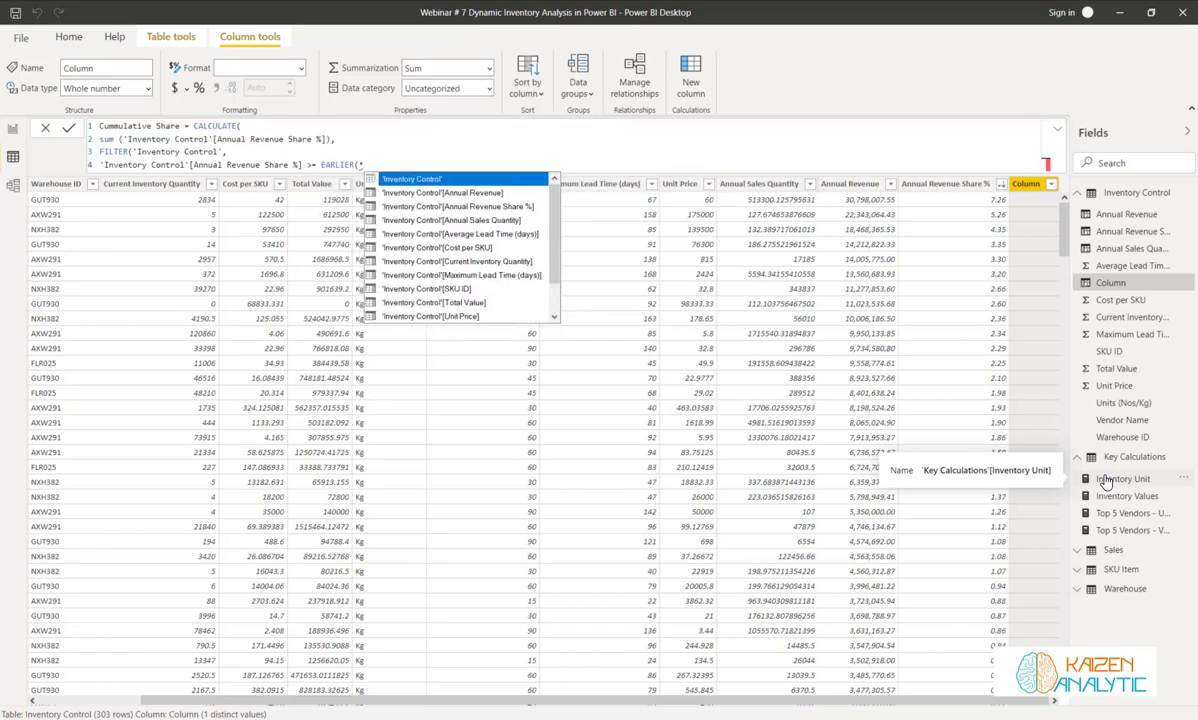
text(Annu)
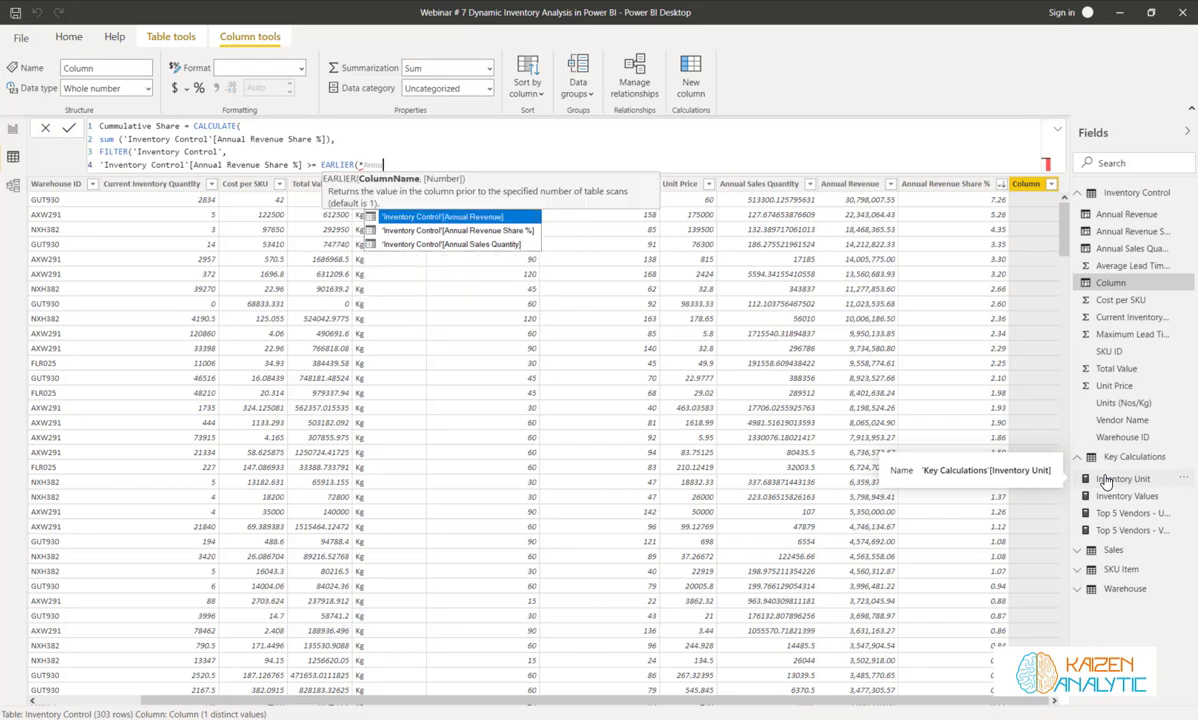
key(Down)
key(Tab)
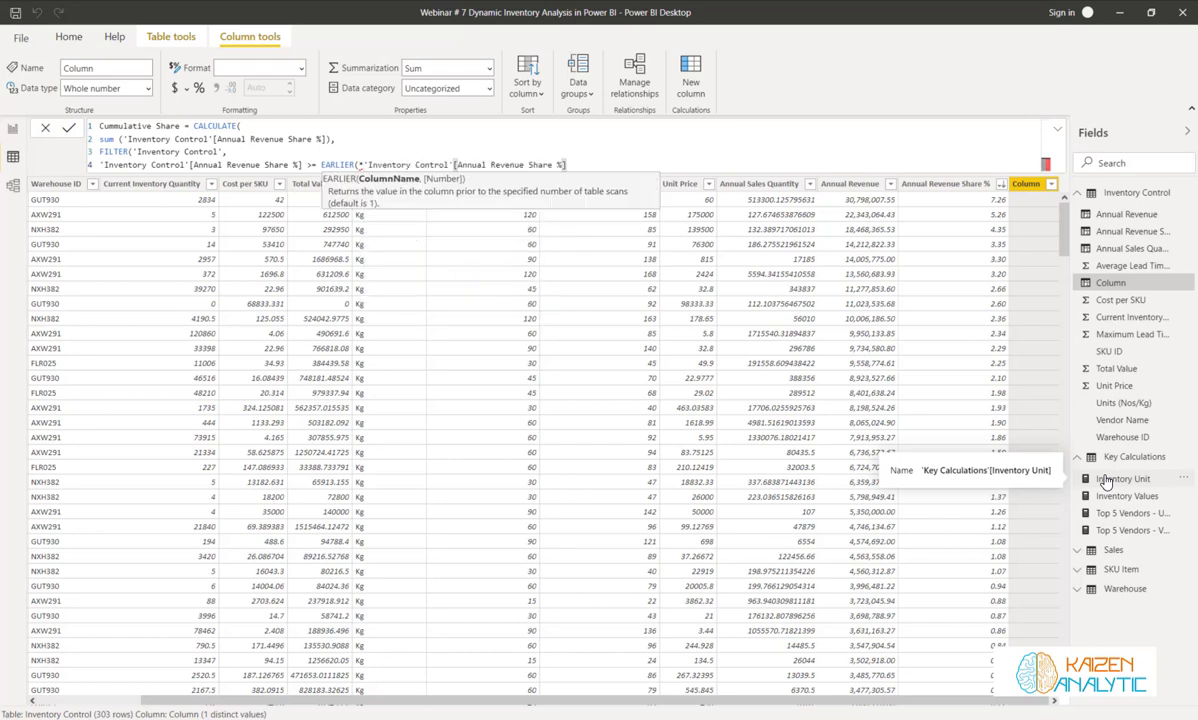
text()))
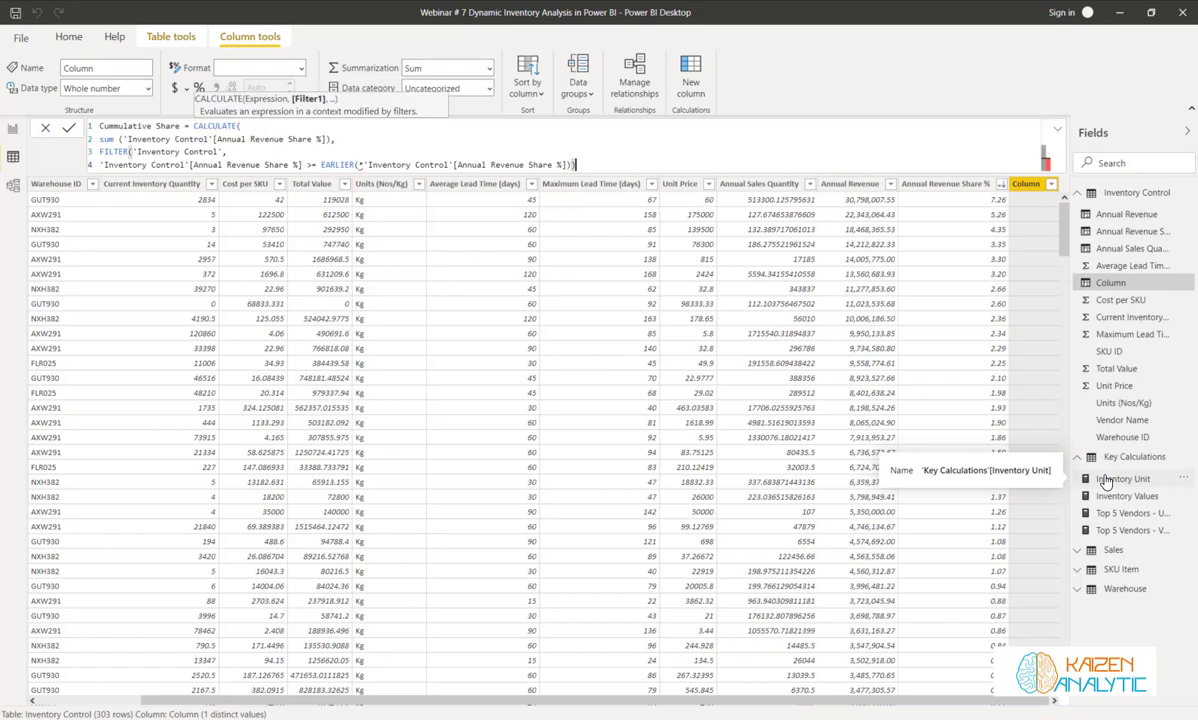
text())
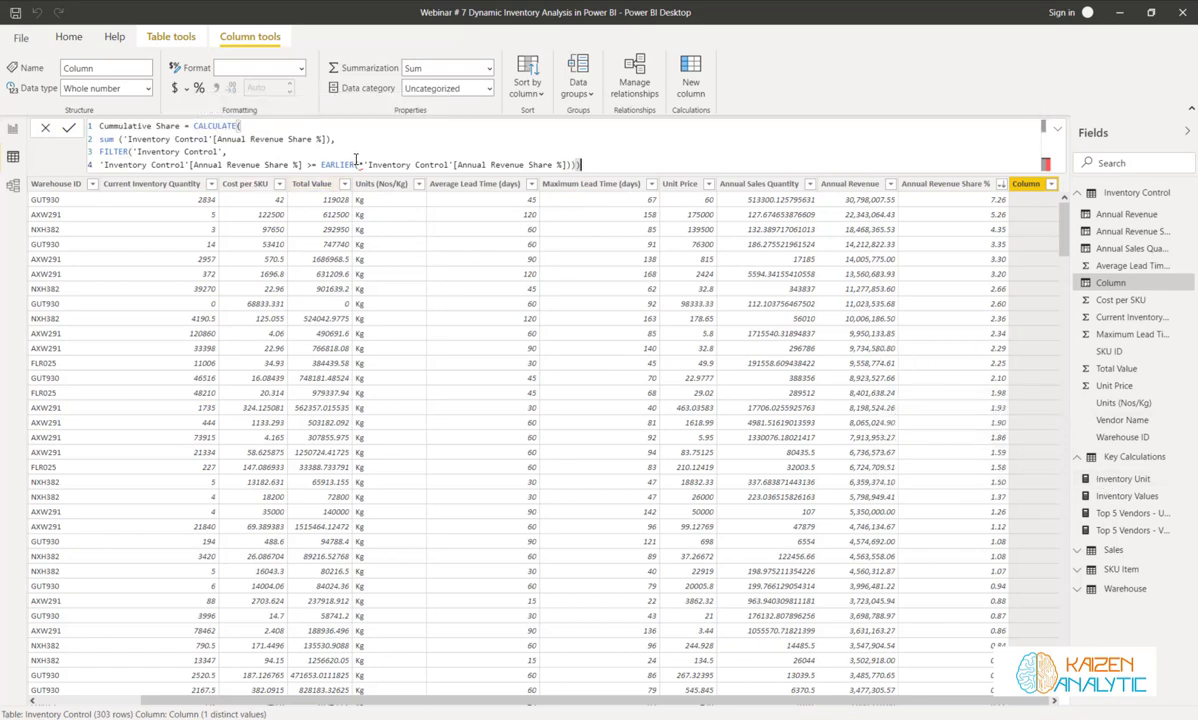
click(359, 164)
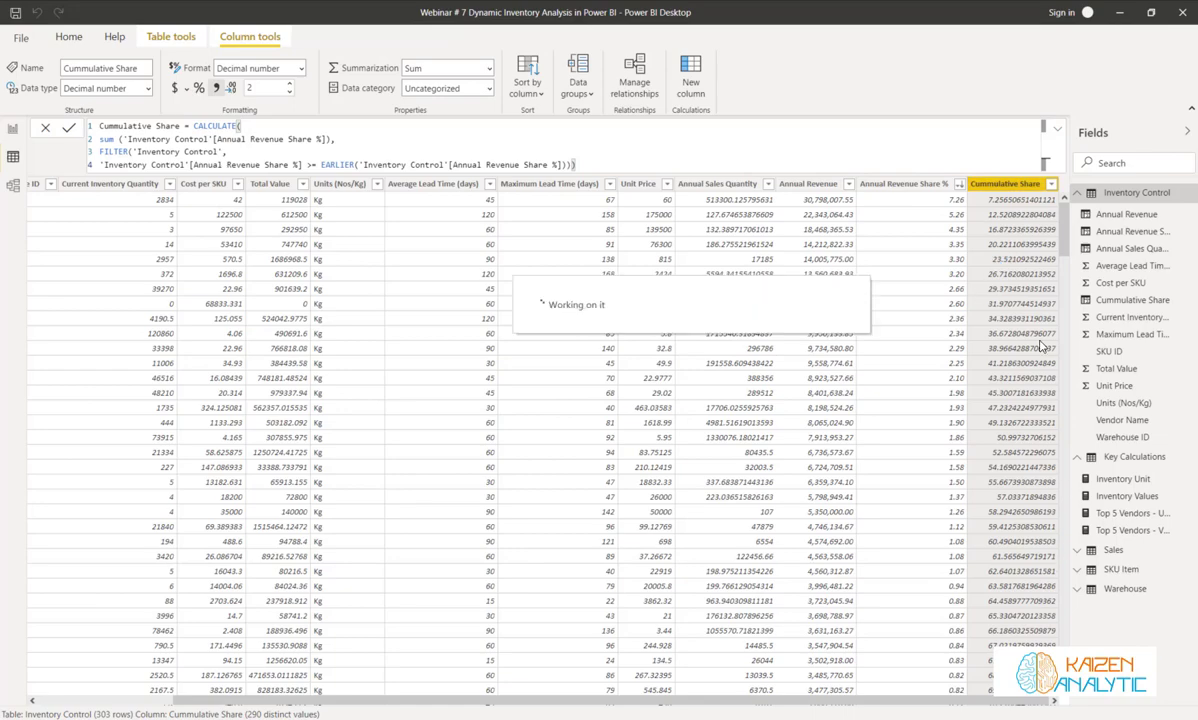
drag(1061, 205, 1082, 230)
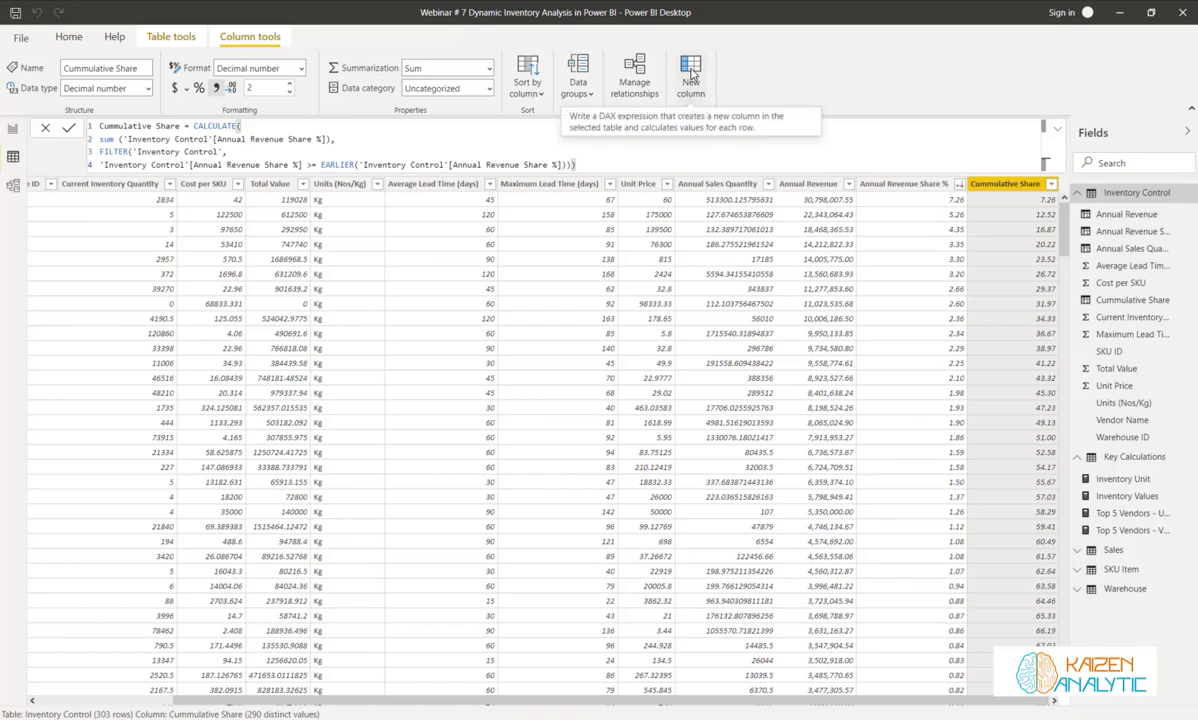
Step: Add a new calculated column to the Inventory Control table and name it ABC
click(690, 75)
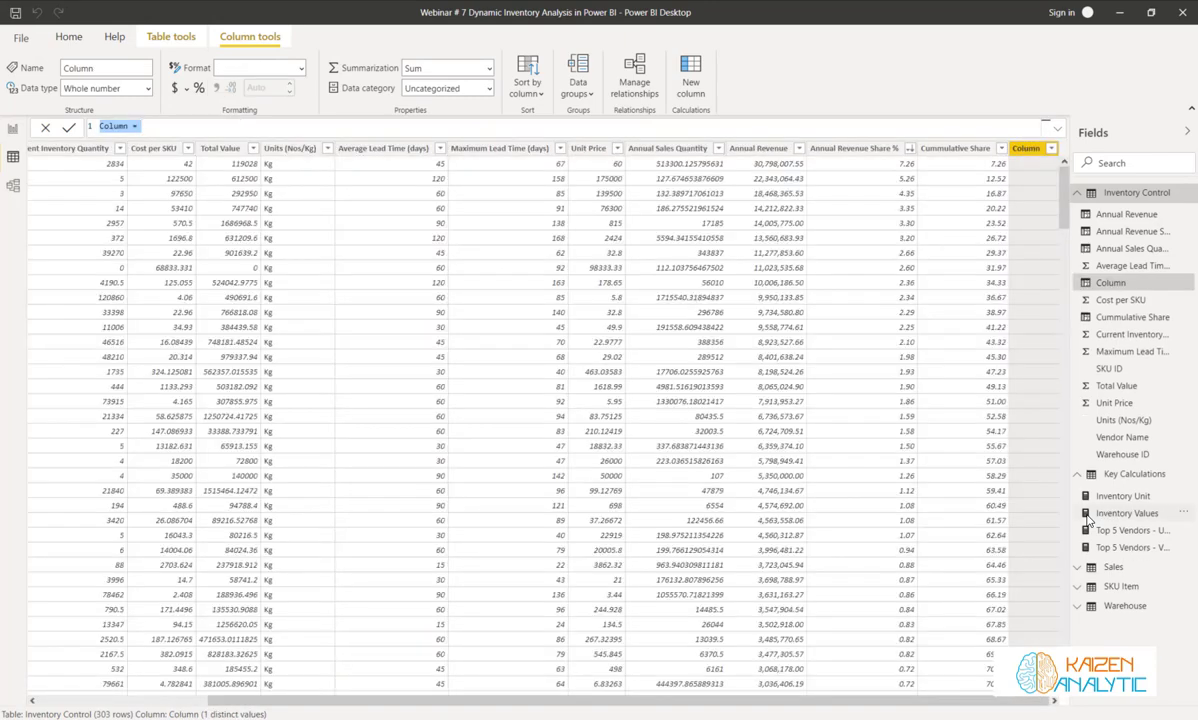
text(Ab)
key(BackSpace)
text(BA)
key(BackSpace)
text(C )
text(Analysis)
key(BackSpace)
key(BackSpace)
key(BackSpace)
key(BackSpace)
key(BackSpace)
key(BackSpace)
key(BackSpace)
key(BackSpace)
key(BackSpace)
Step: Start the ABC formula with an IF that returns "A [HV]" when 'Inventory Control'[Cummulative Share] <=70
text(= if)
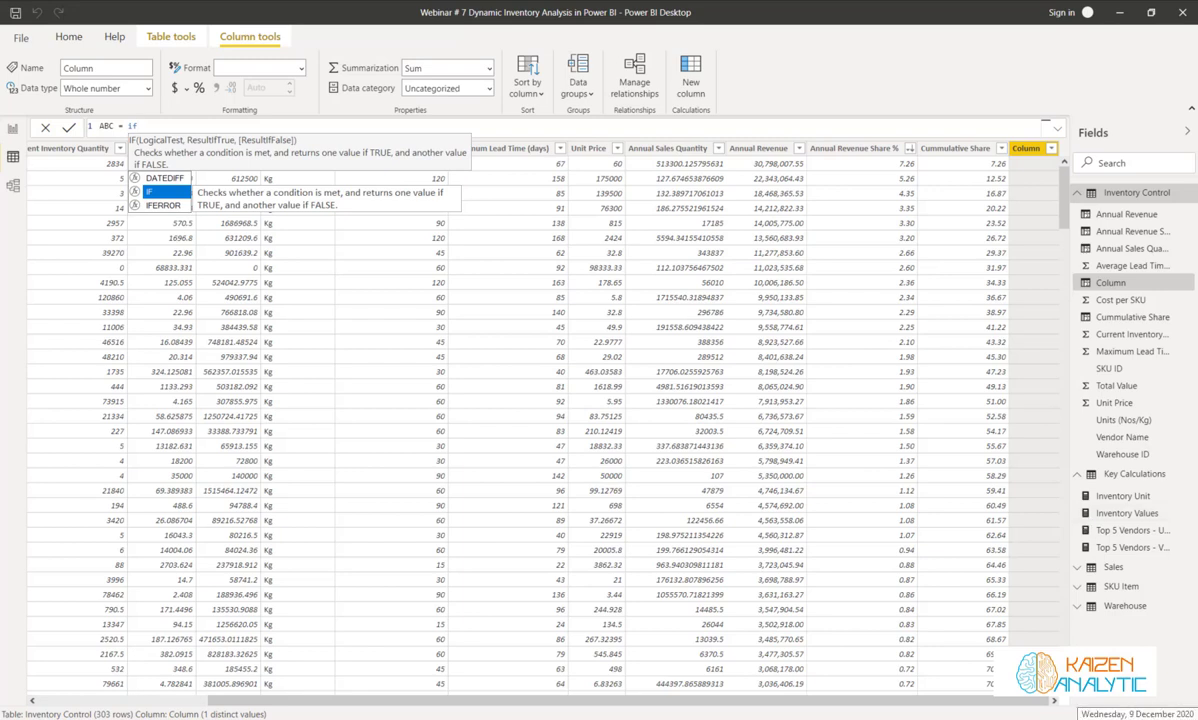
text(()
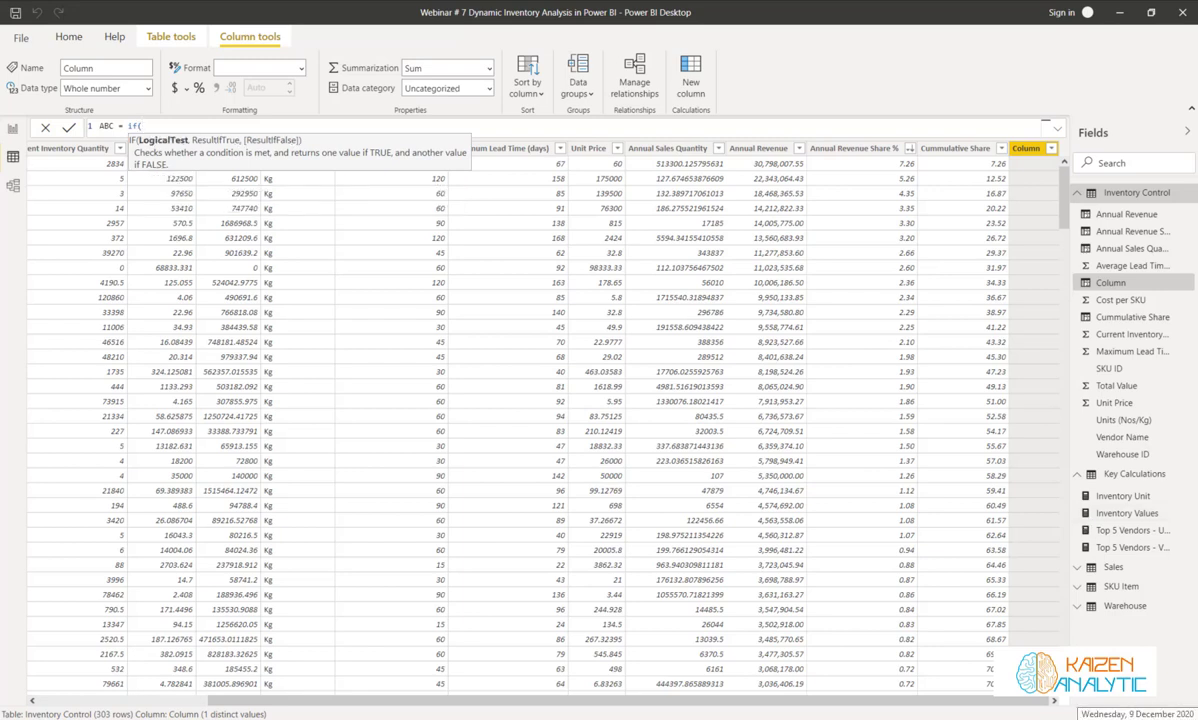
text(cum)
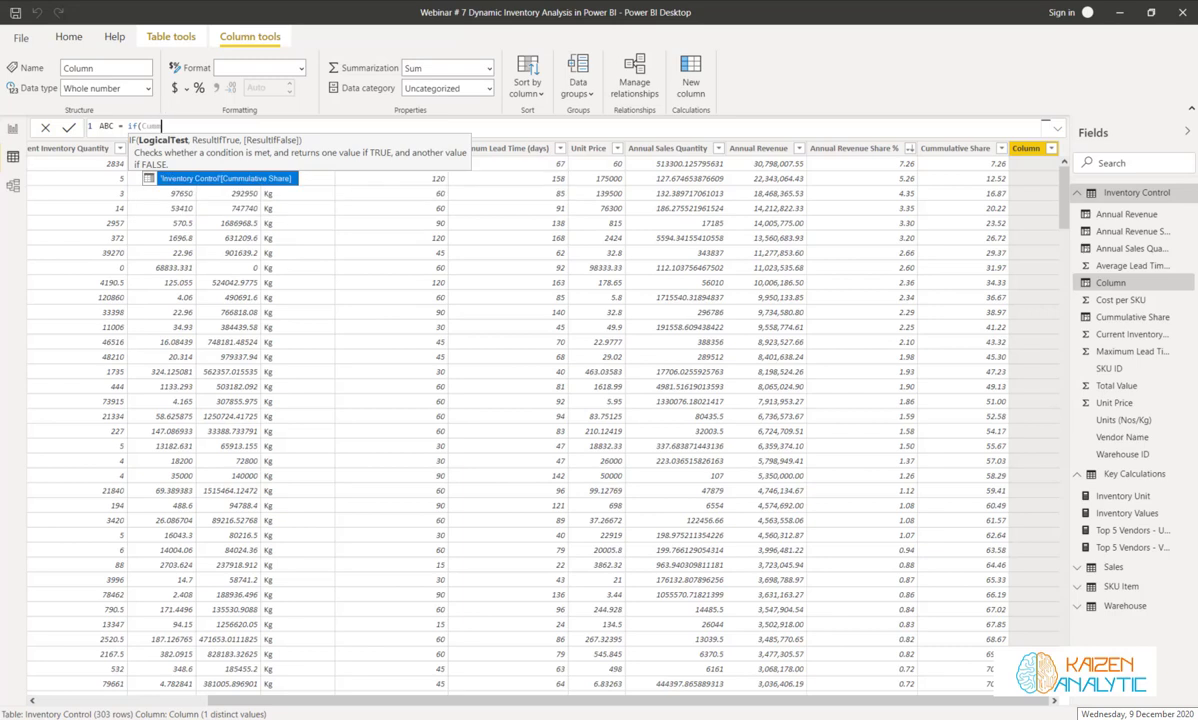
key(Tab)
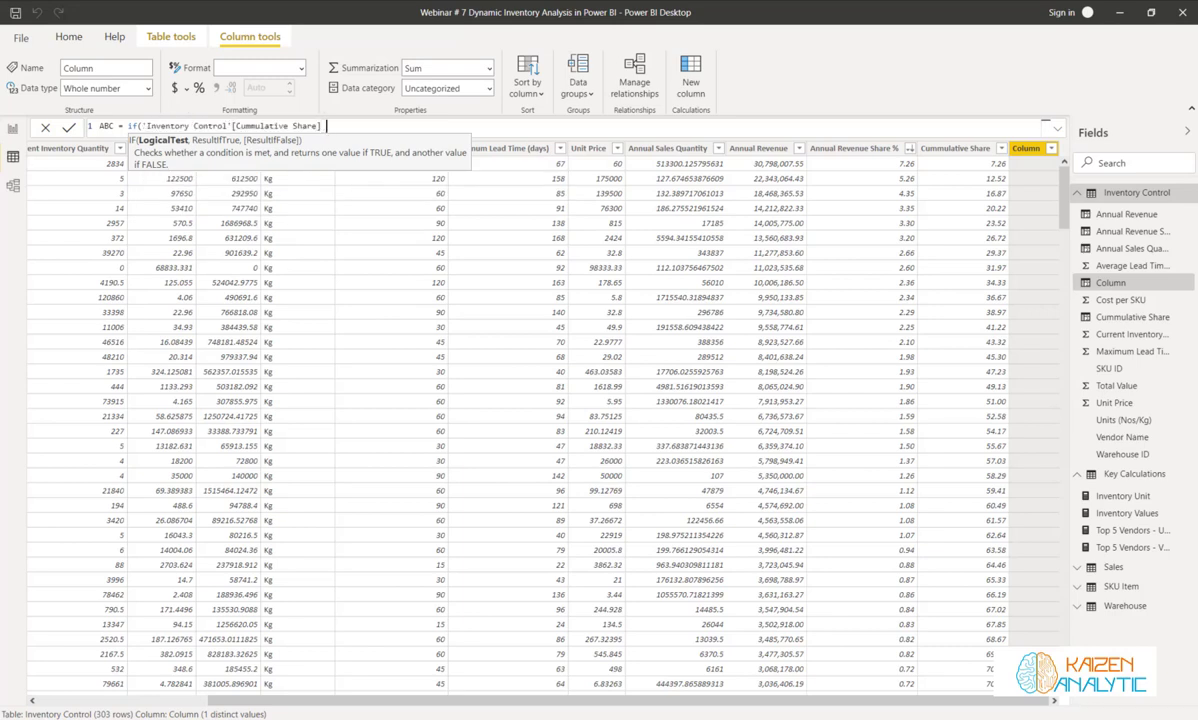
text(<=70,"A)
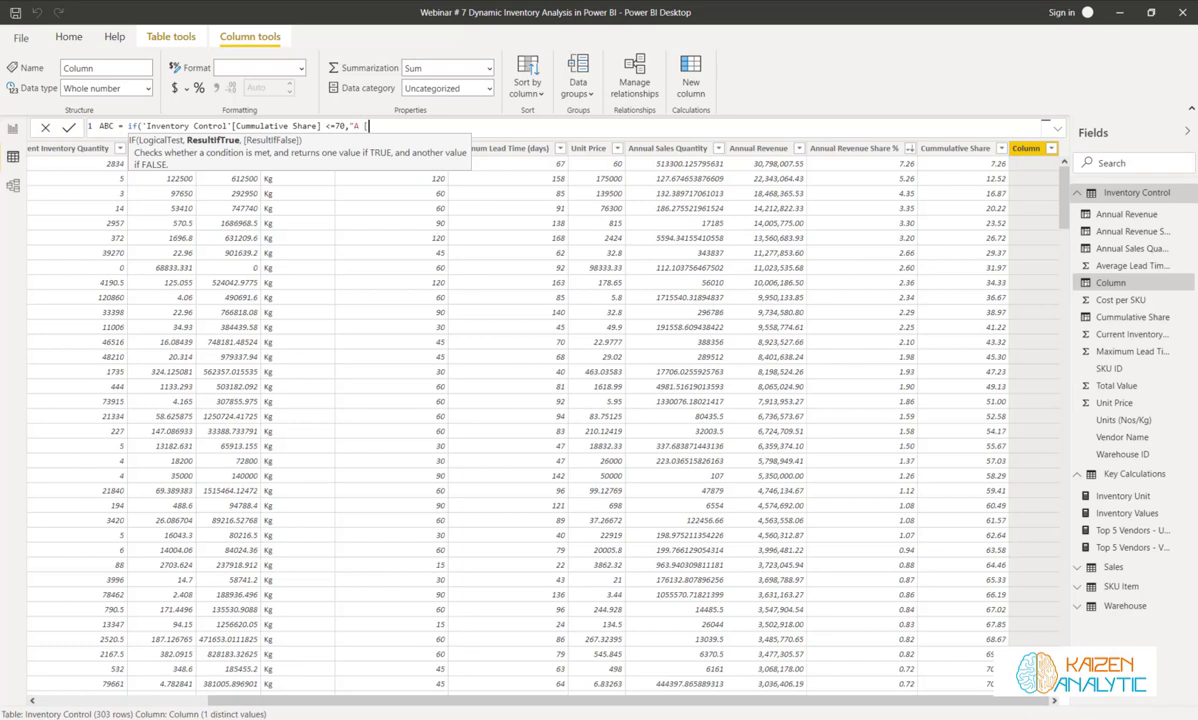
text( [HV]", )
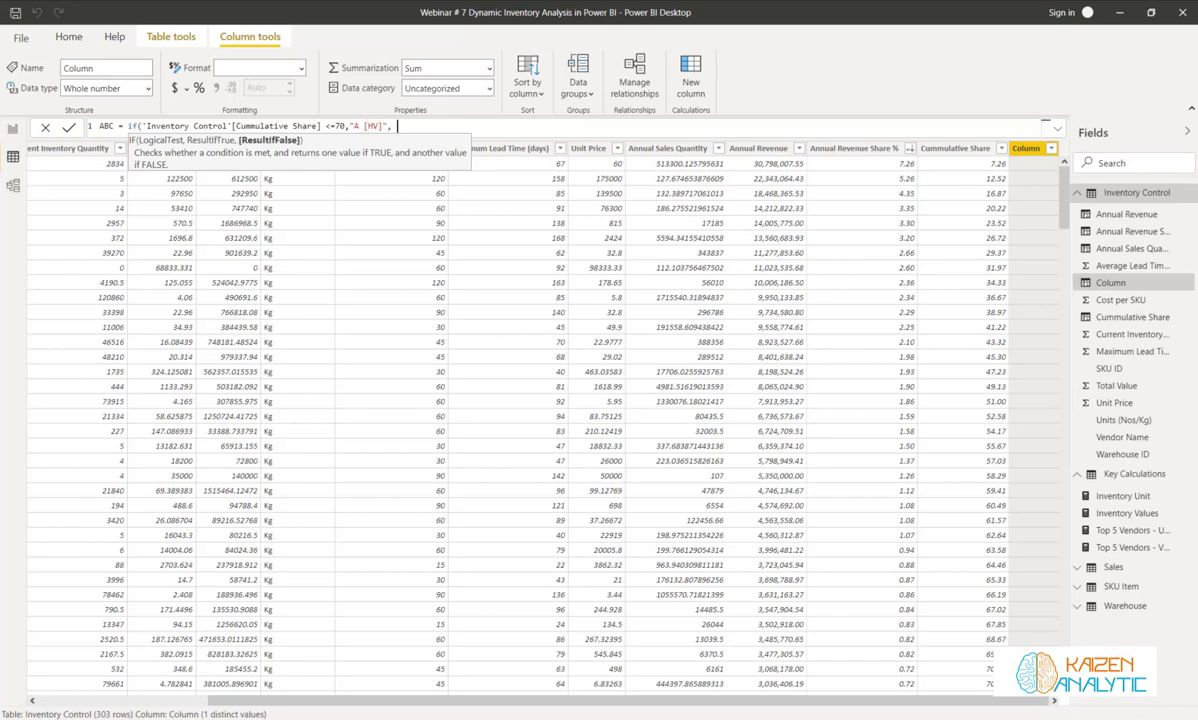
Step: Nest a second IF returning "B [MV]" when 'Inventory Control'[Cummulative Share] <=90 and otherwise "C [LV]", and commit the formula
text(if)
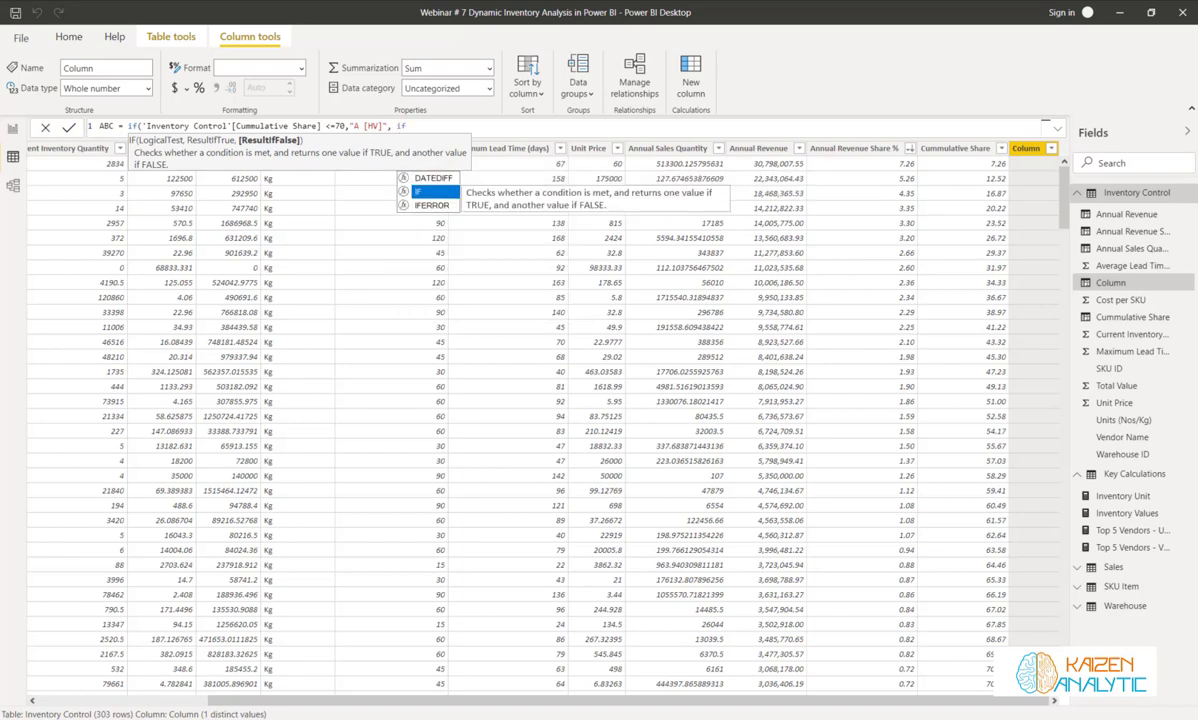
text(()
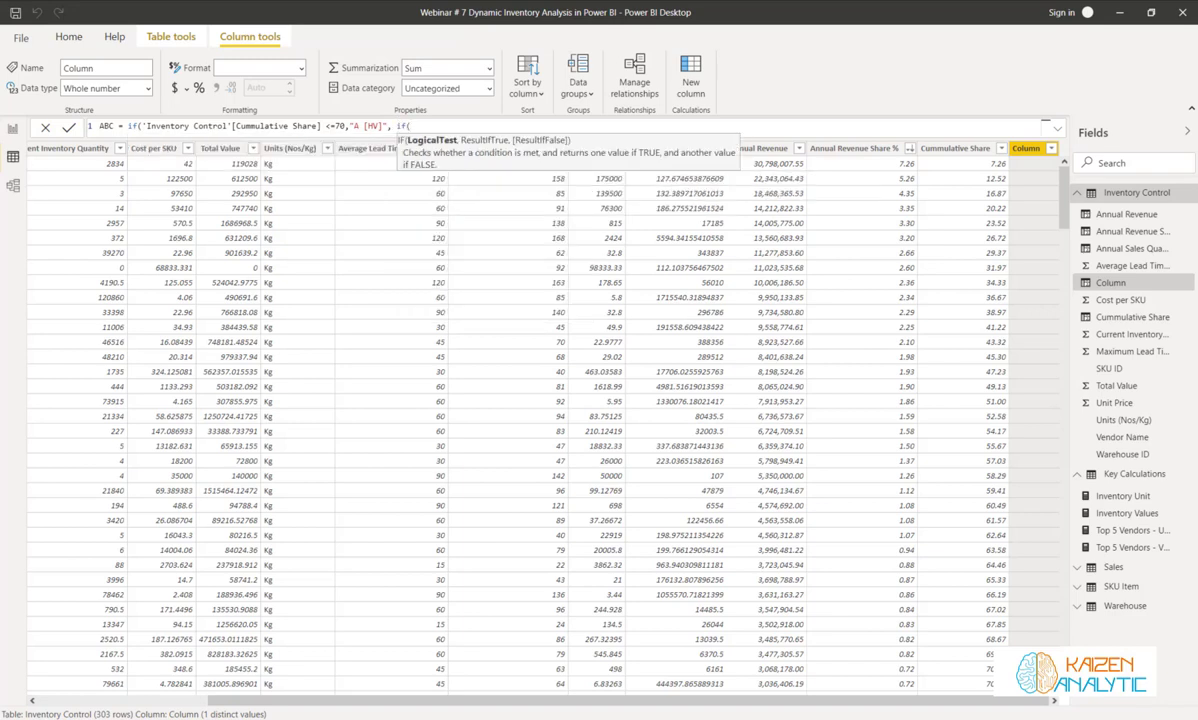
text(I)
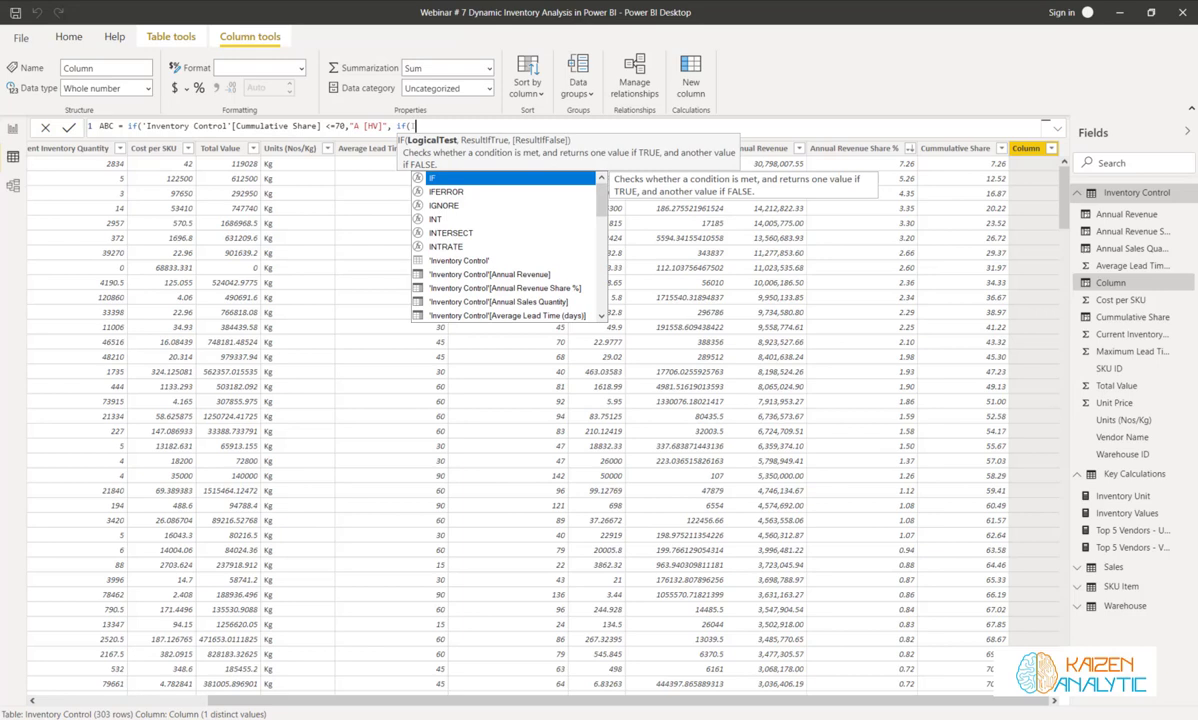
key(BackSpace)
text('Inventory Control'[Cummulative Share])
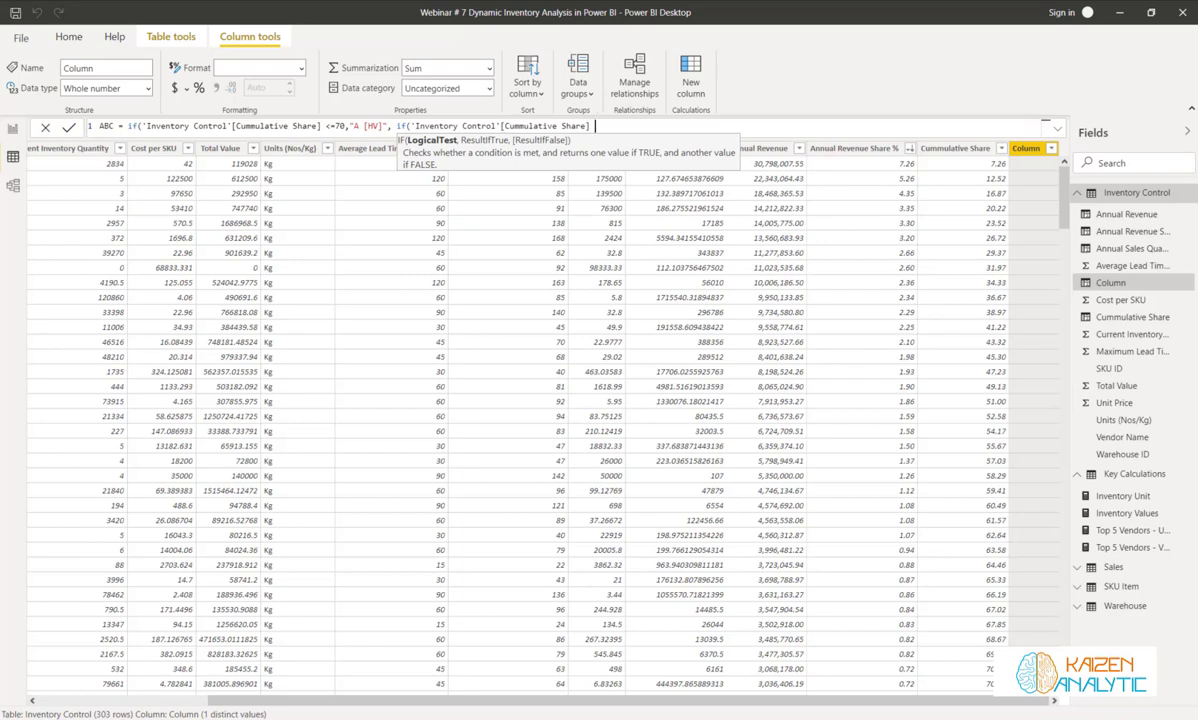
text( <=90, "B)
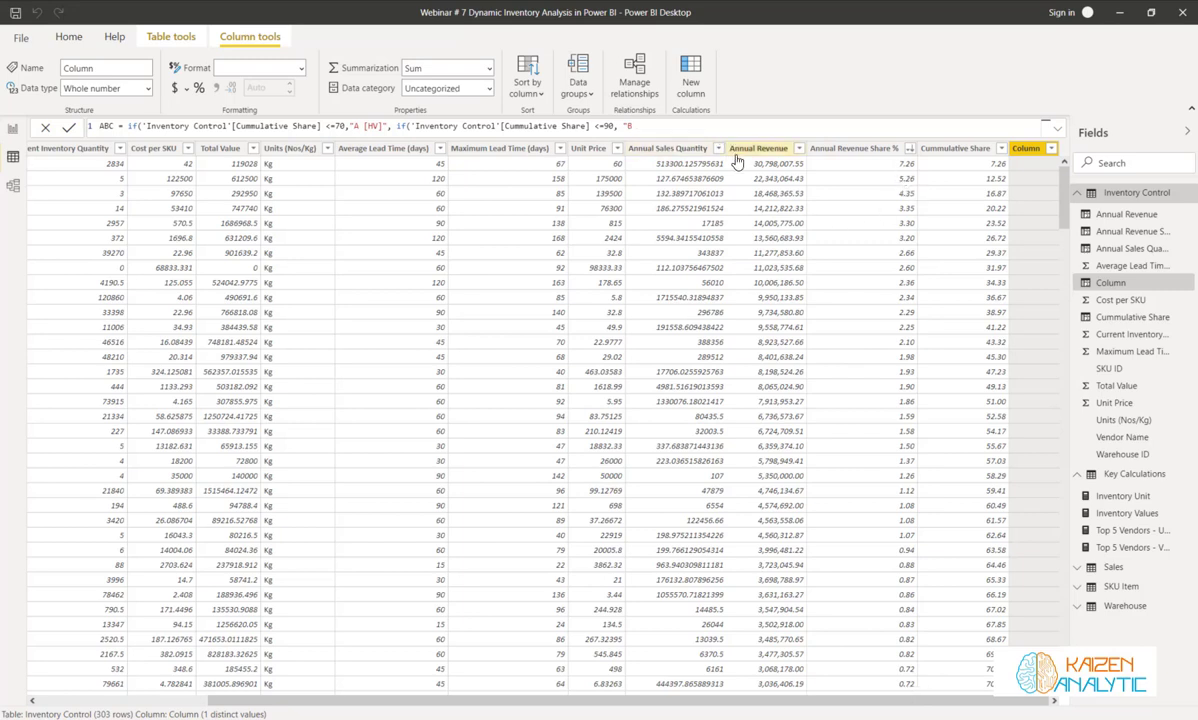
text([)
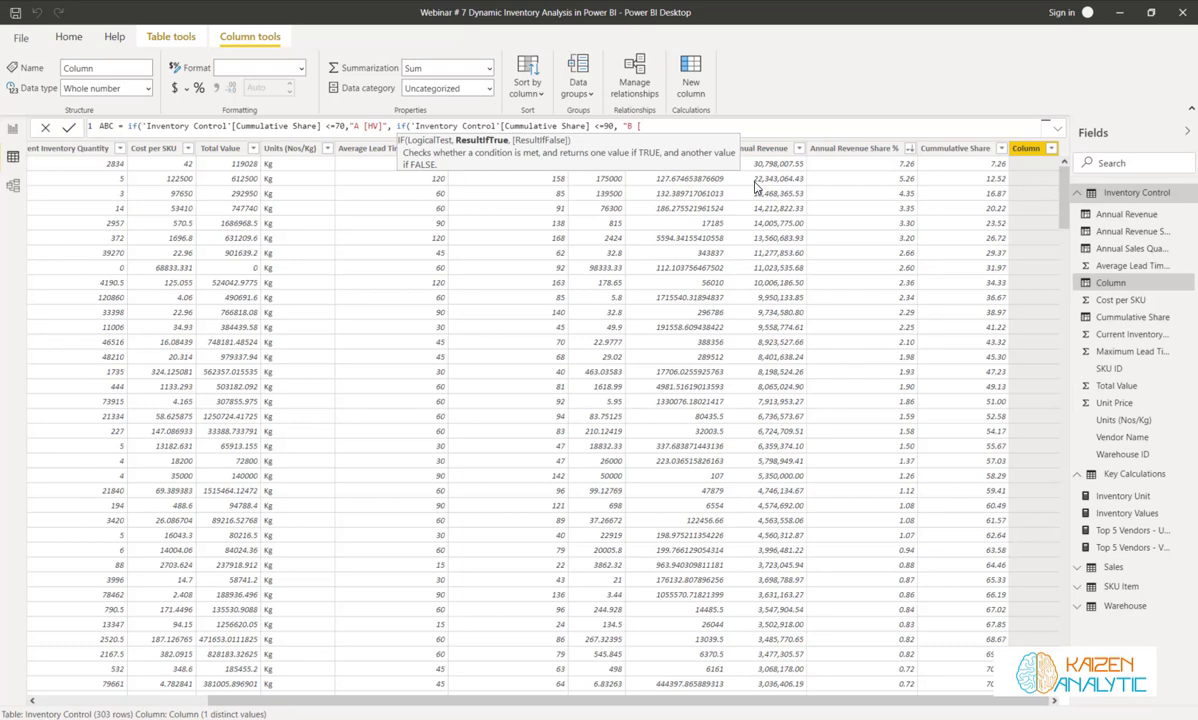
text(MV])
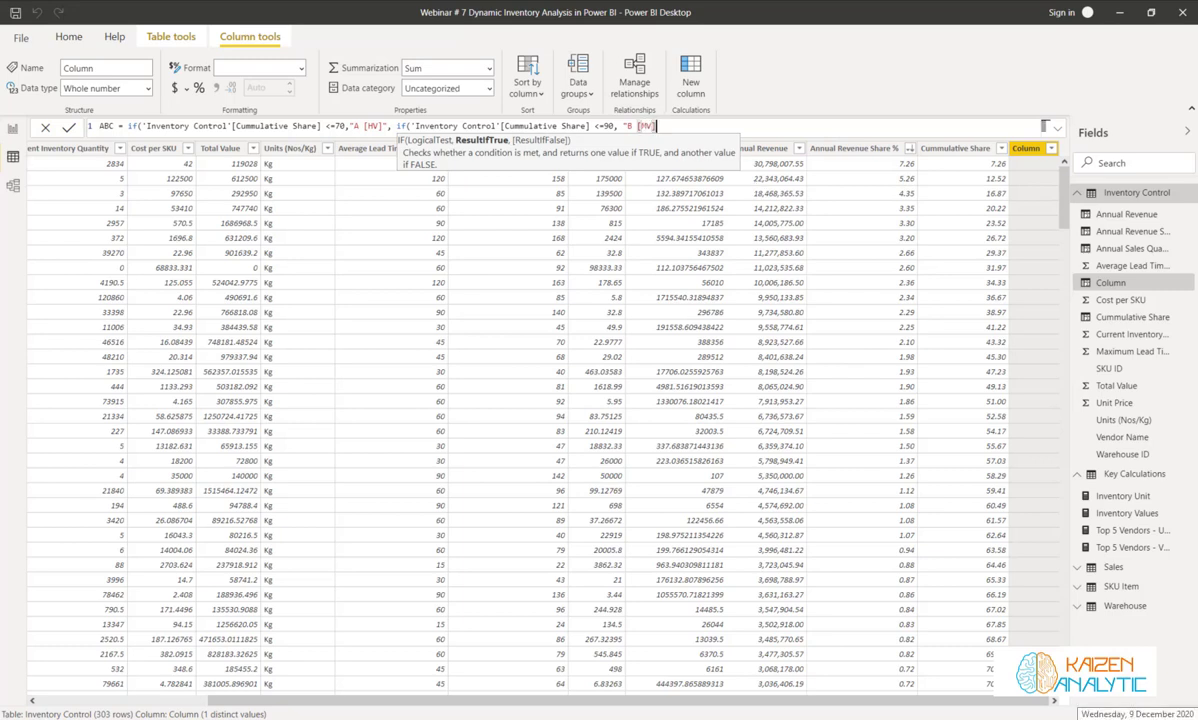
text(", "C [)
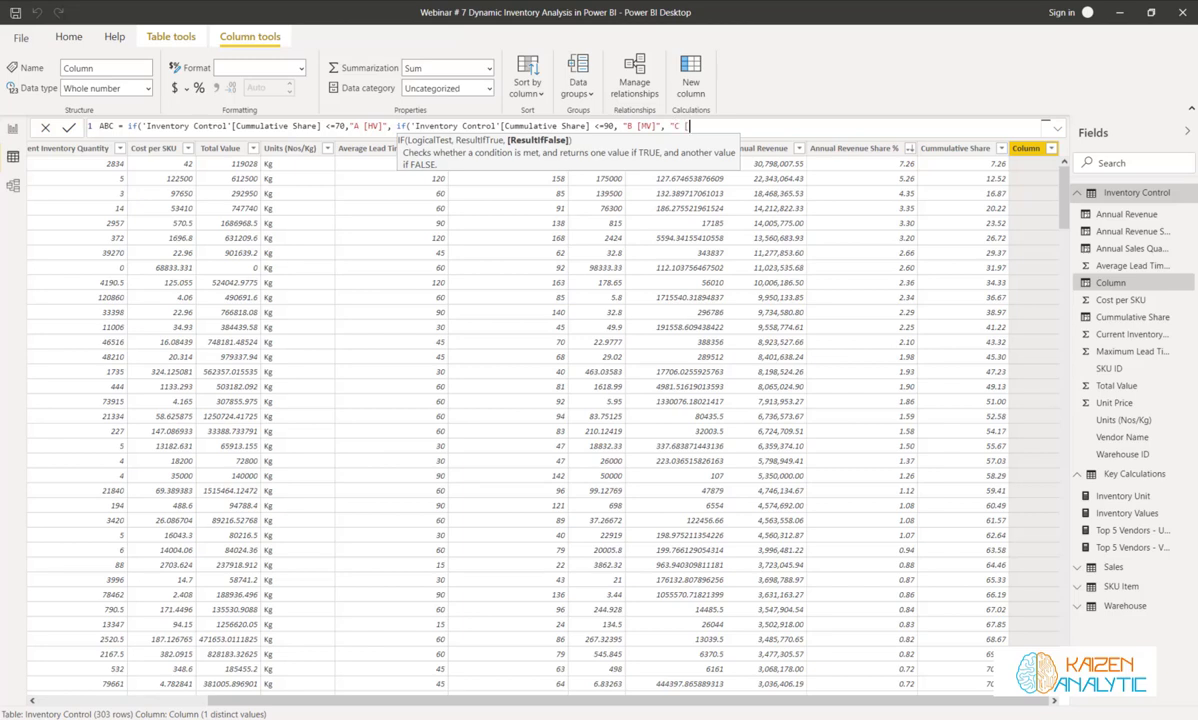
text(]"))
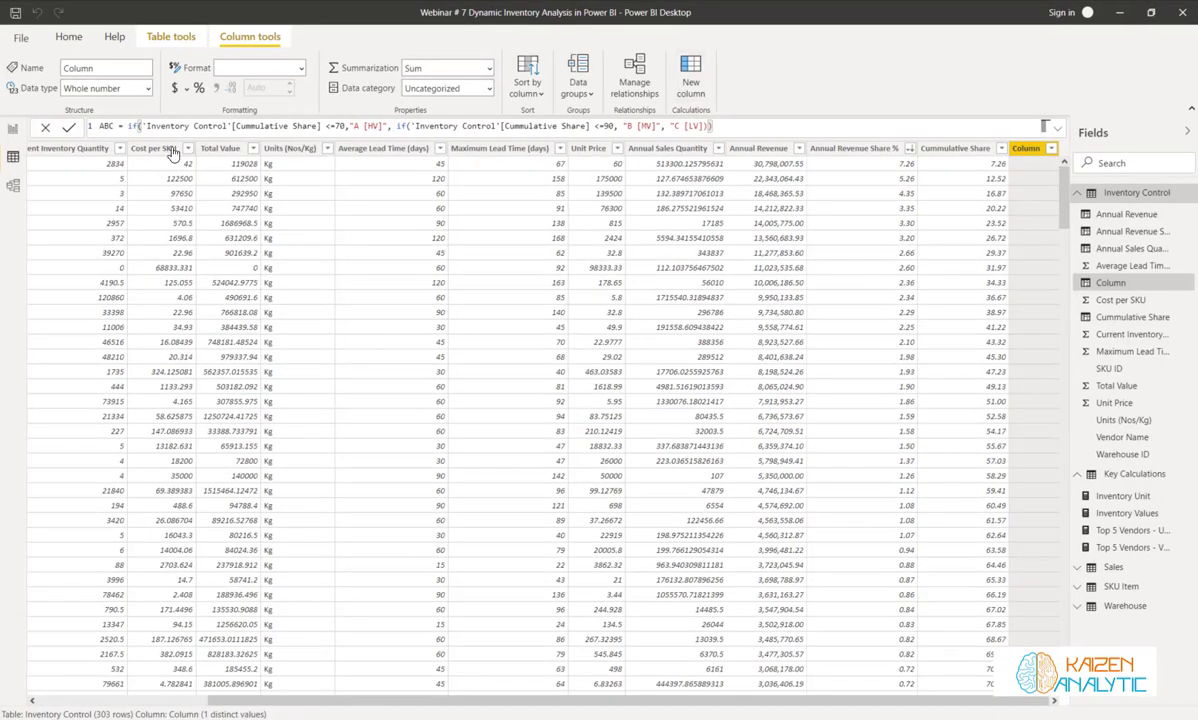
click(69, 128)
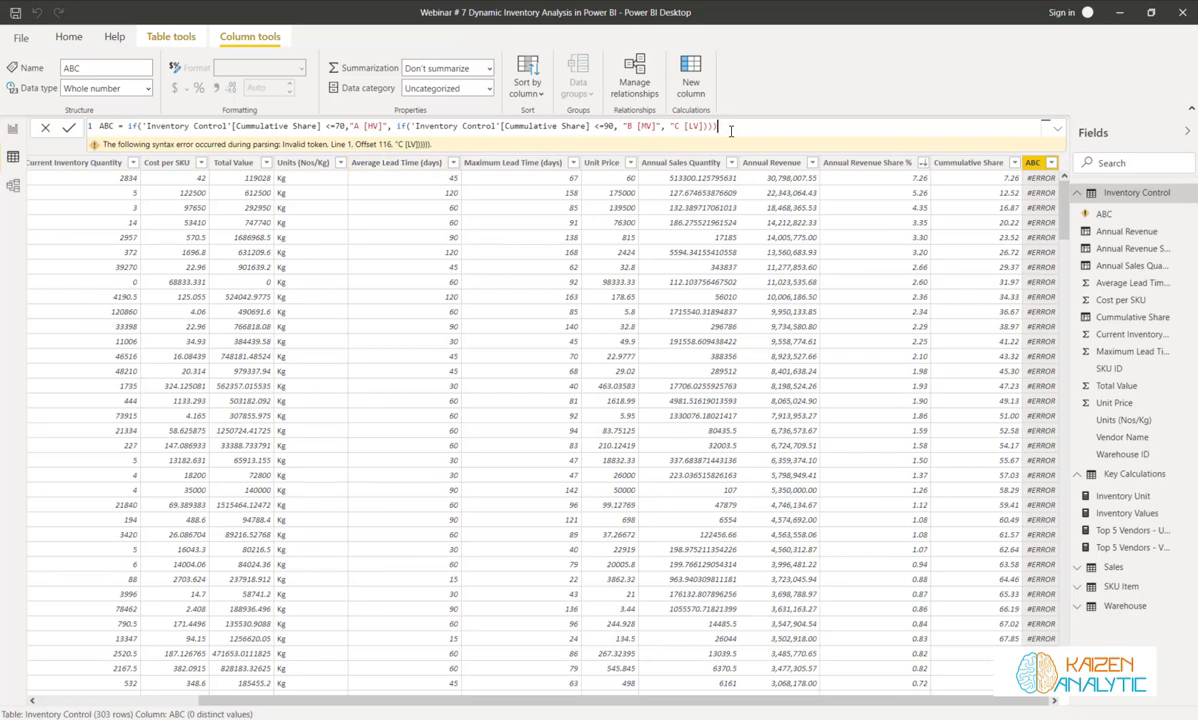
Step: Correct the ABC formula by adding the closing quote after C [LV] and deleting the extra closing parenthesis, and recommit it
key(Left)
key(Left)
click(64, 128)
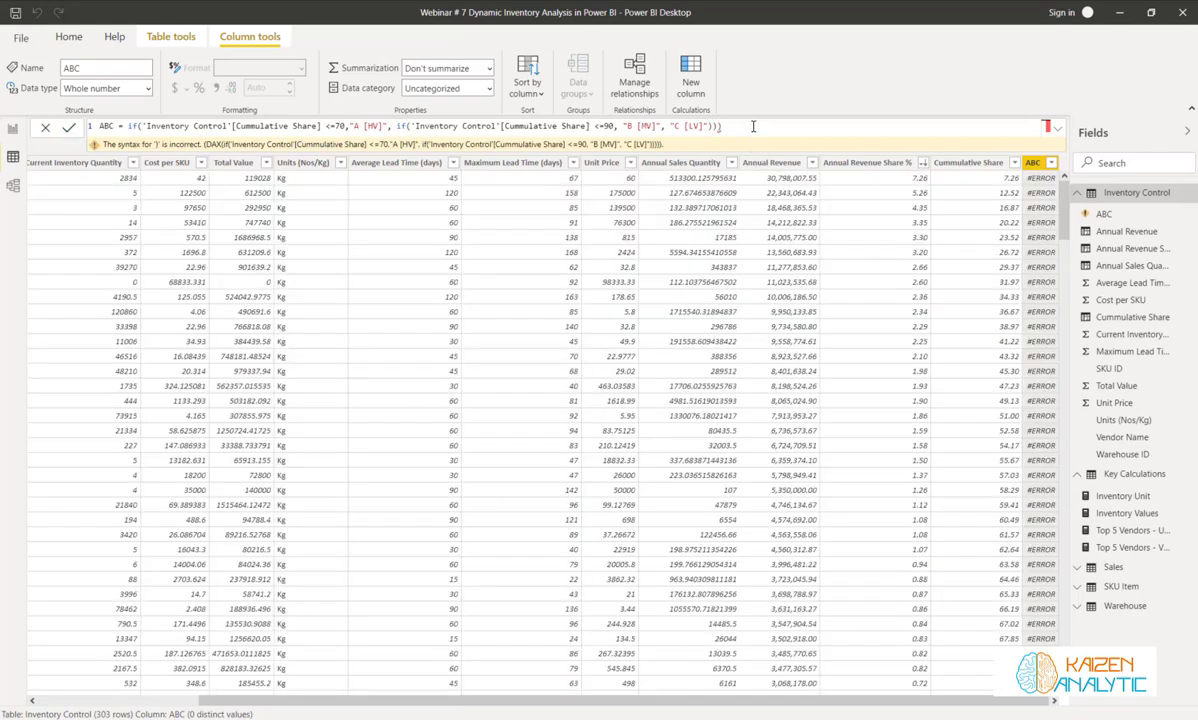
key(BackSpace)
click(70, 128)
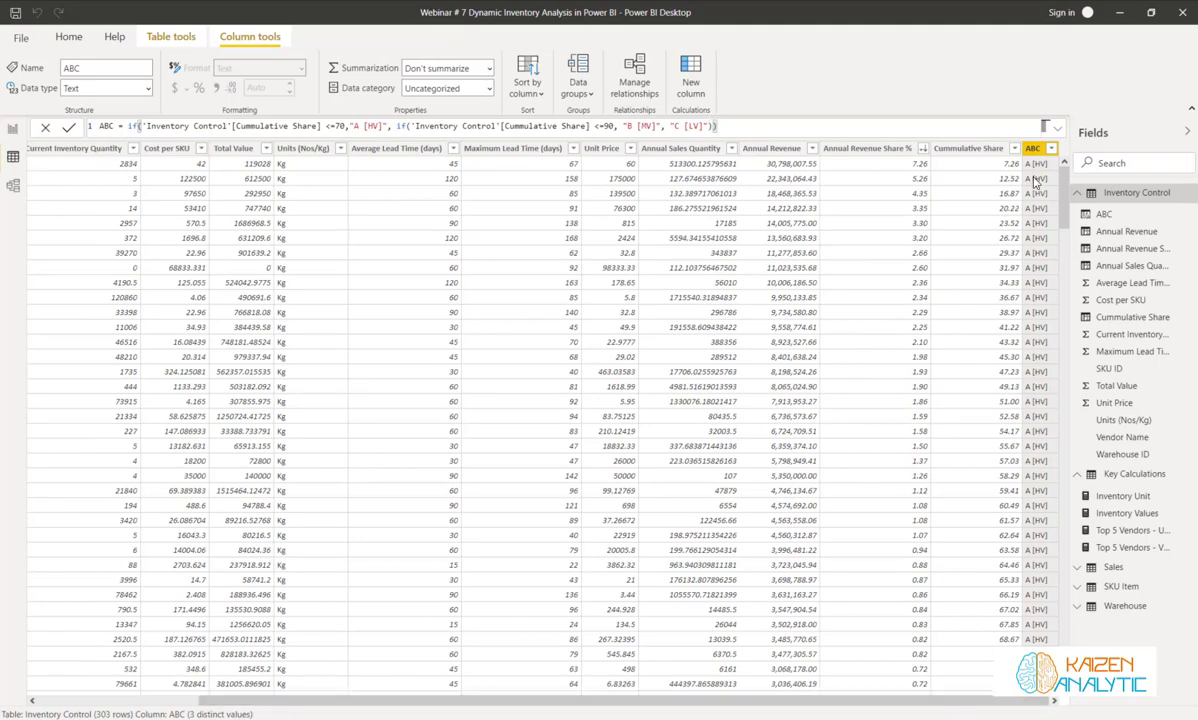
Step: Check the ABC classes against the Cummulative Share values down the whole Inventory Control table
scroll(985, 492, down, 8)
scroll(1037, 490, down, 20)
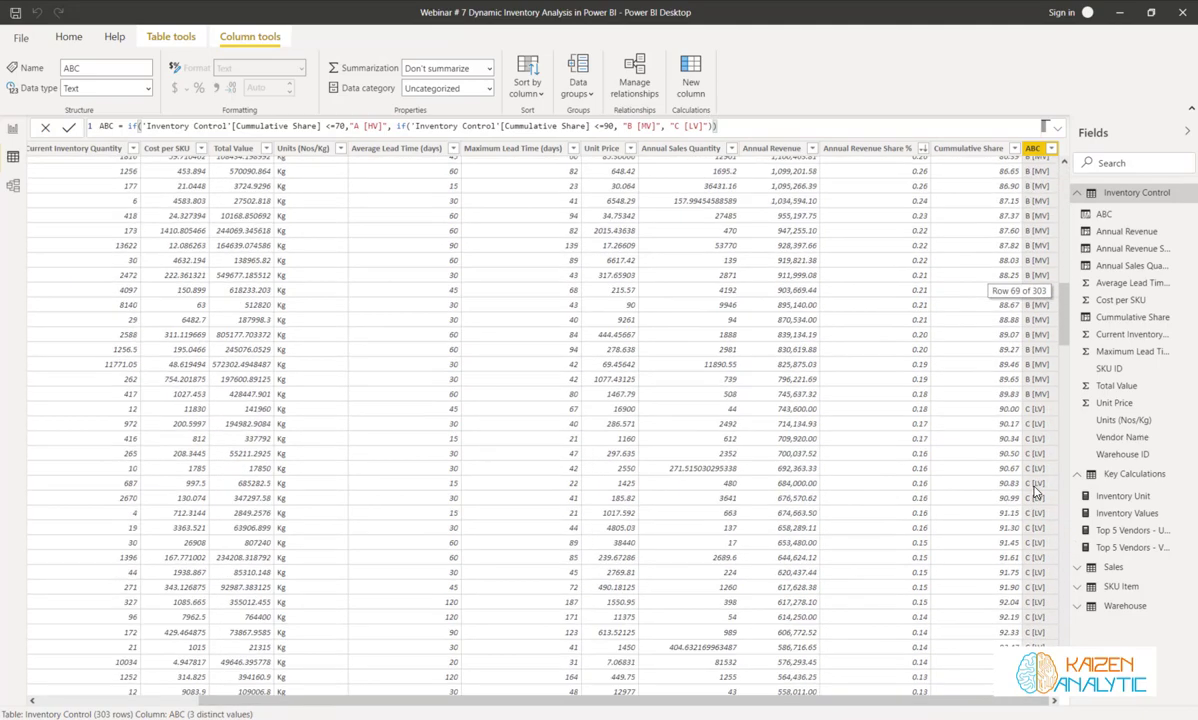
scroll(1035, 475, down, 10)
scroll(1035, 472, down, 20)
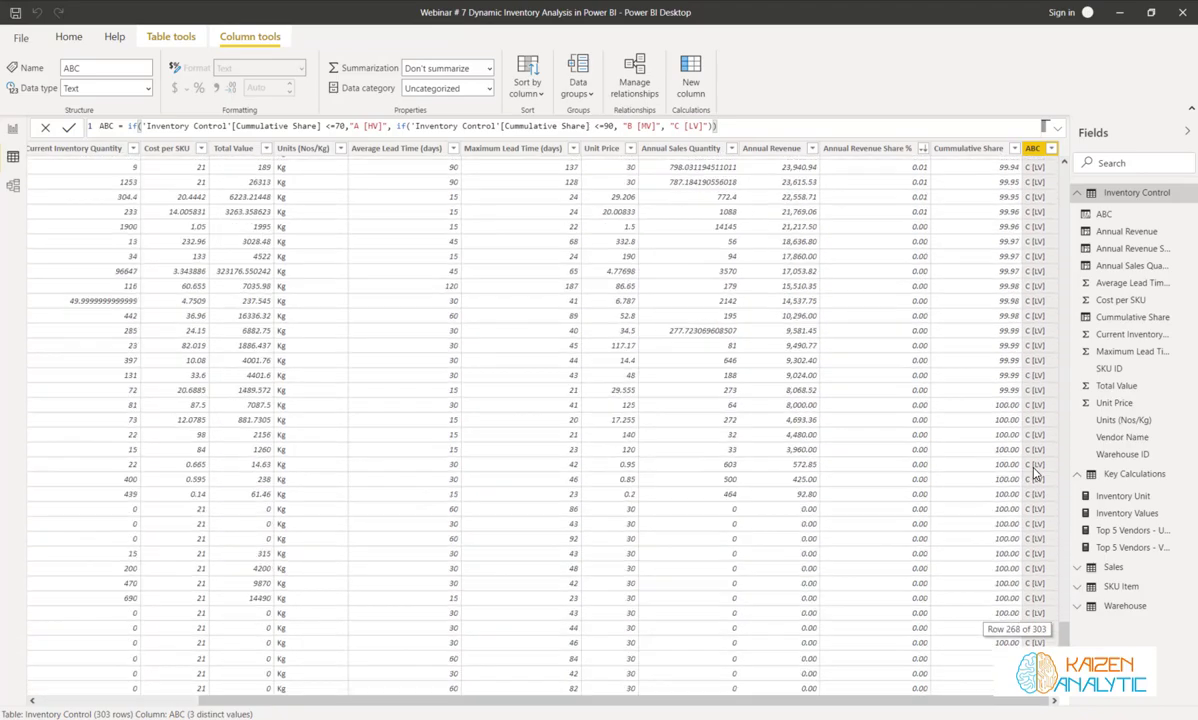
Step: Leave the Inventory Control table data and open the report view
scroll(1035, 472, up, 20)
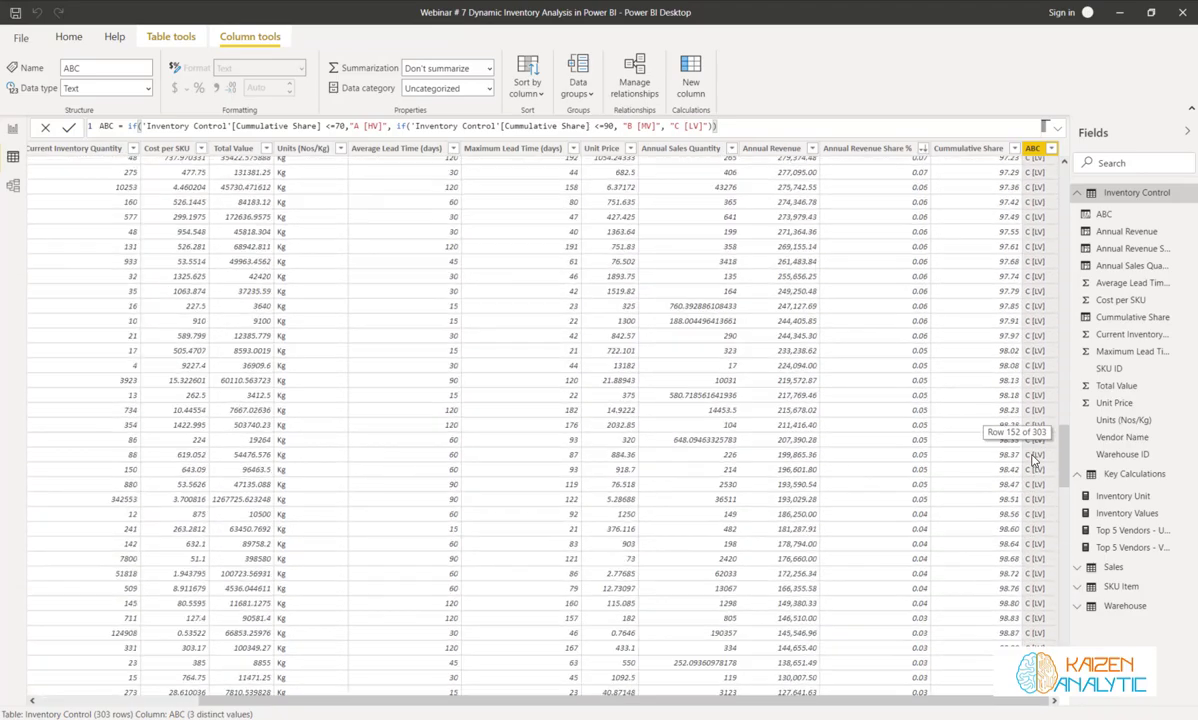
scroll(1035, 458, up, 8)
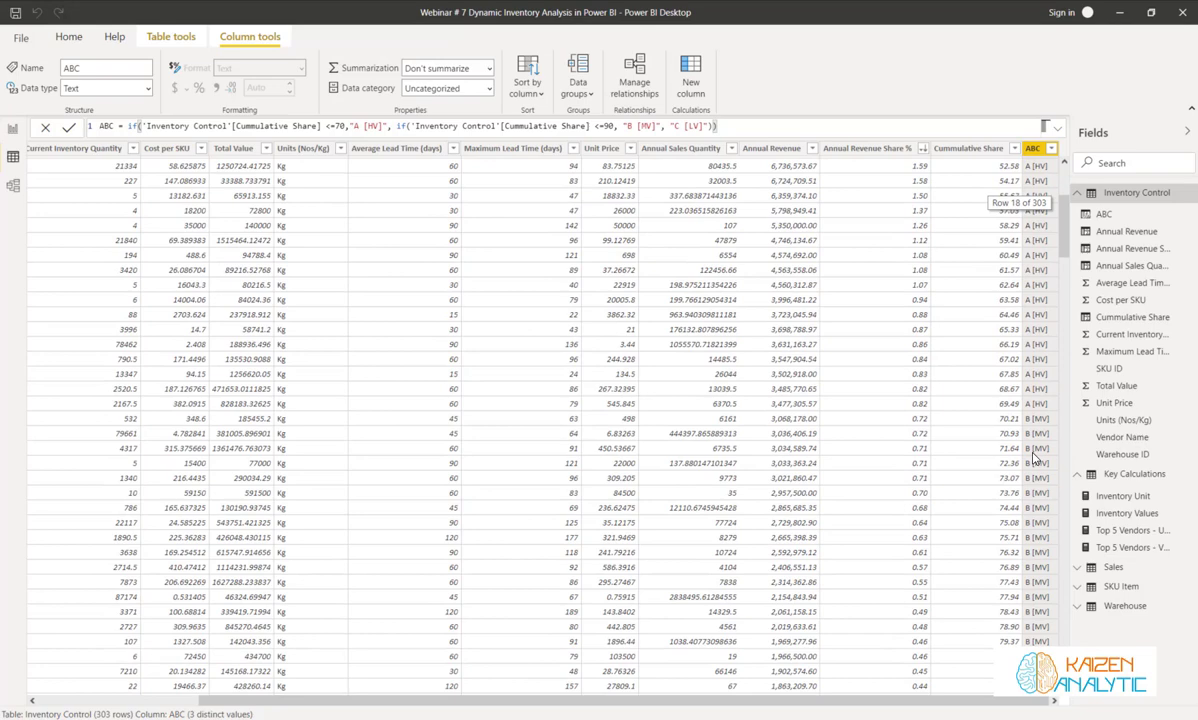
scroll(1035, 458, up, 6)
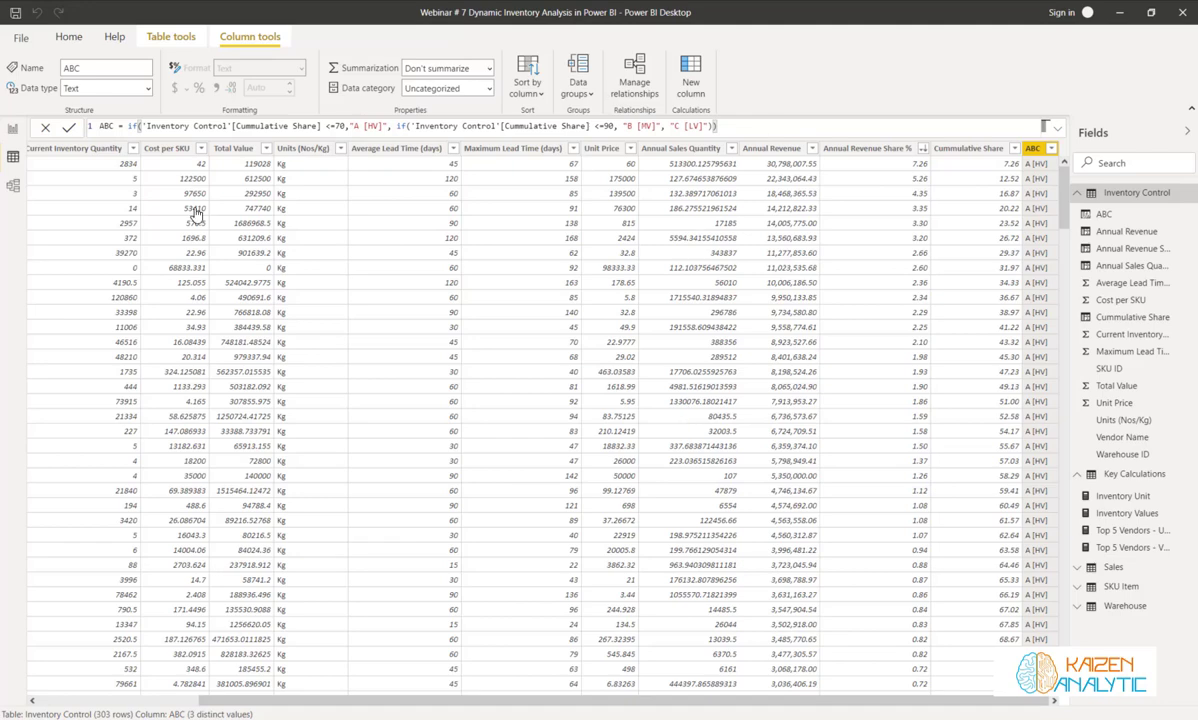
click(14, 128)
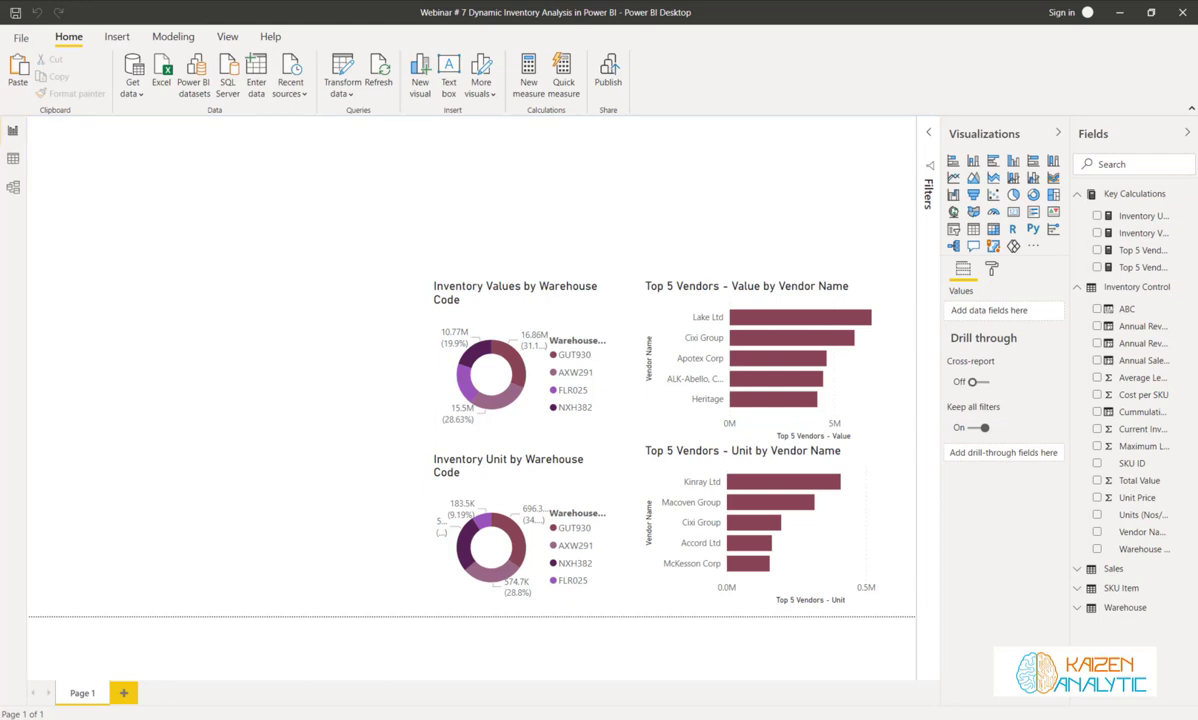
click(1034, 181)
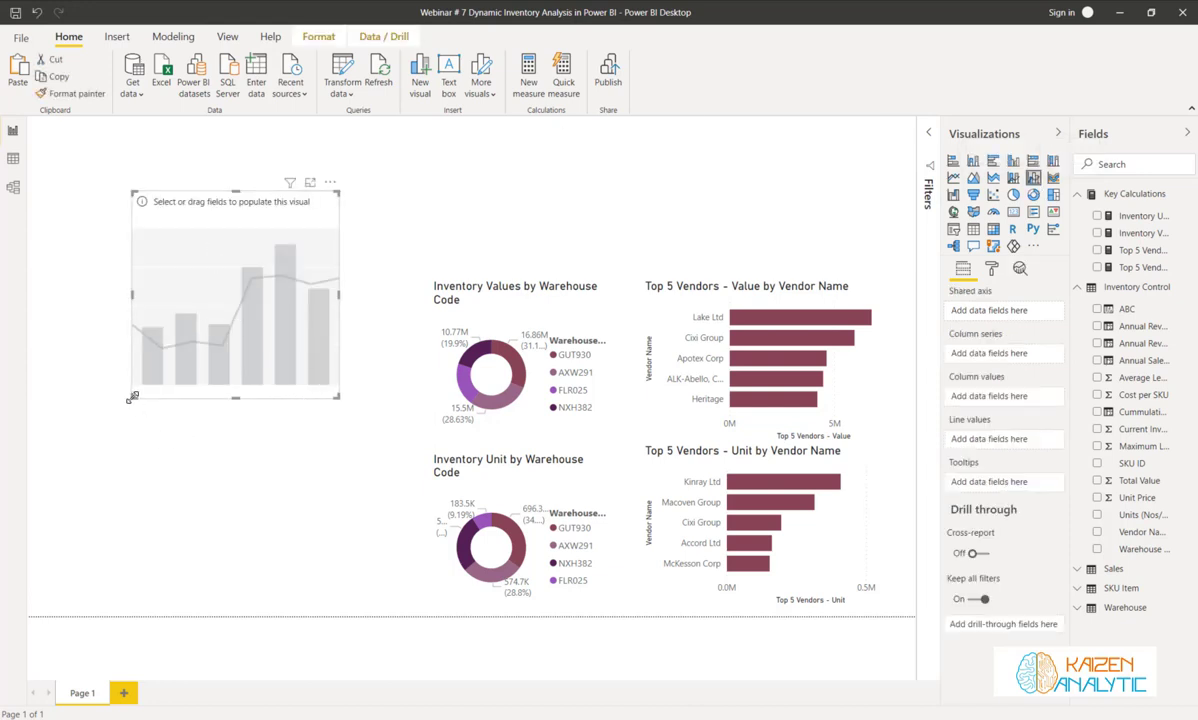
drag(131, 397, 46, 546)
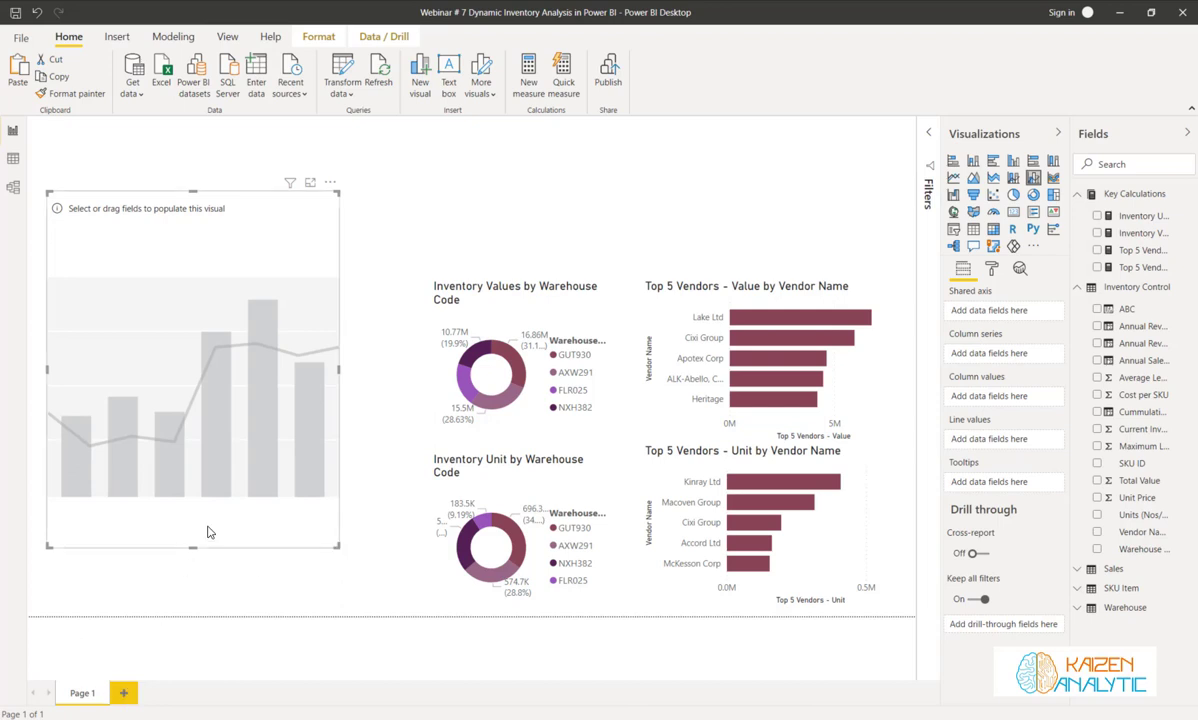
key(Delete)
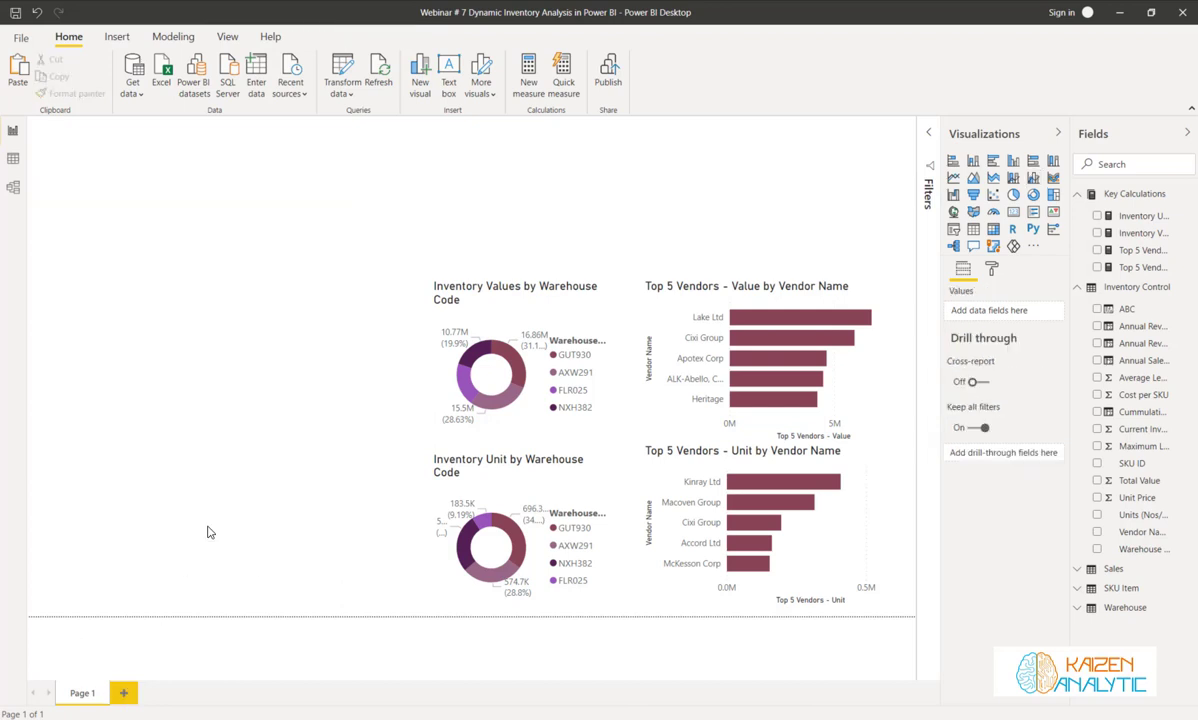
Step: Add a new report page and name it ABC
click(123, 692)
double_click(129, 694)
text(S)
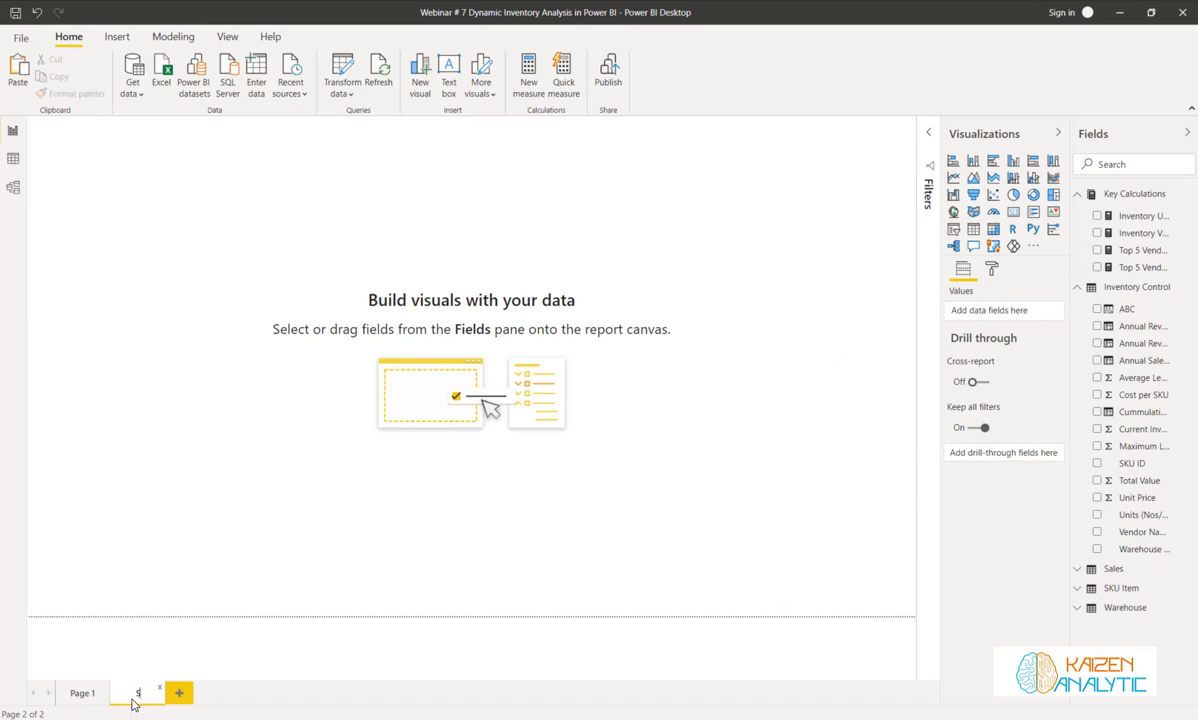
text(BC)
key(Return)
click(255, 396)
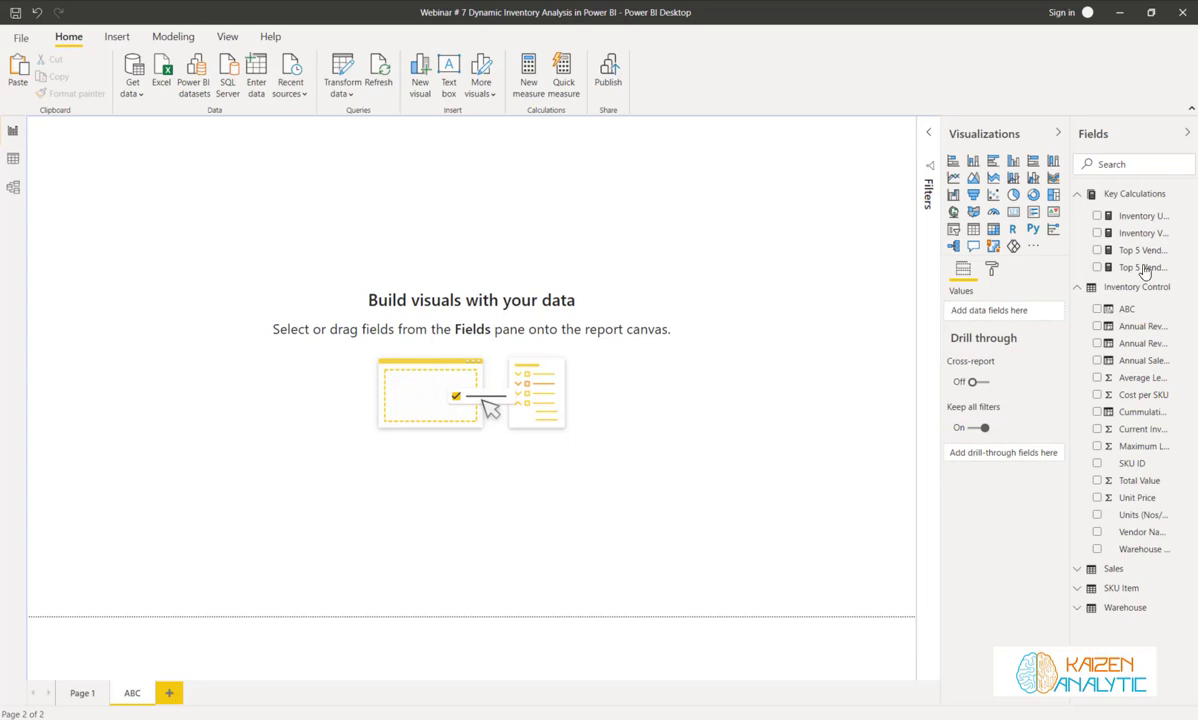
Step: Insert a line and clustered column chart filling about half of the ABC page, with ABC as its shared axis
click(1034, 180)
drag(228, 310, 480, 616)
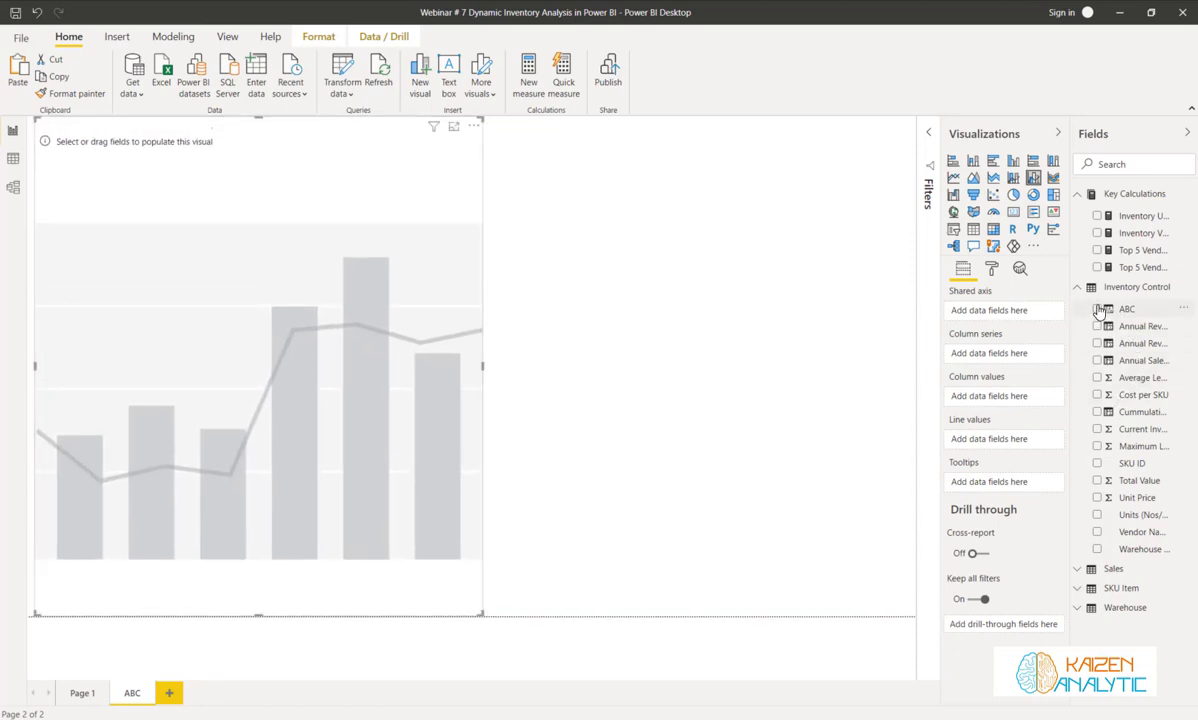
drag(1099, 313, 981, 298)
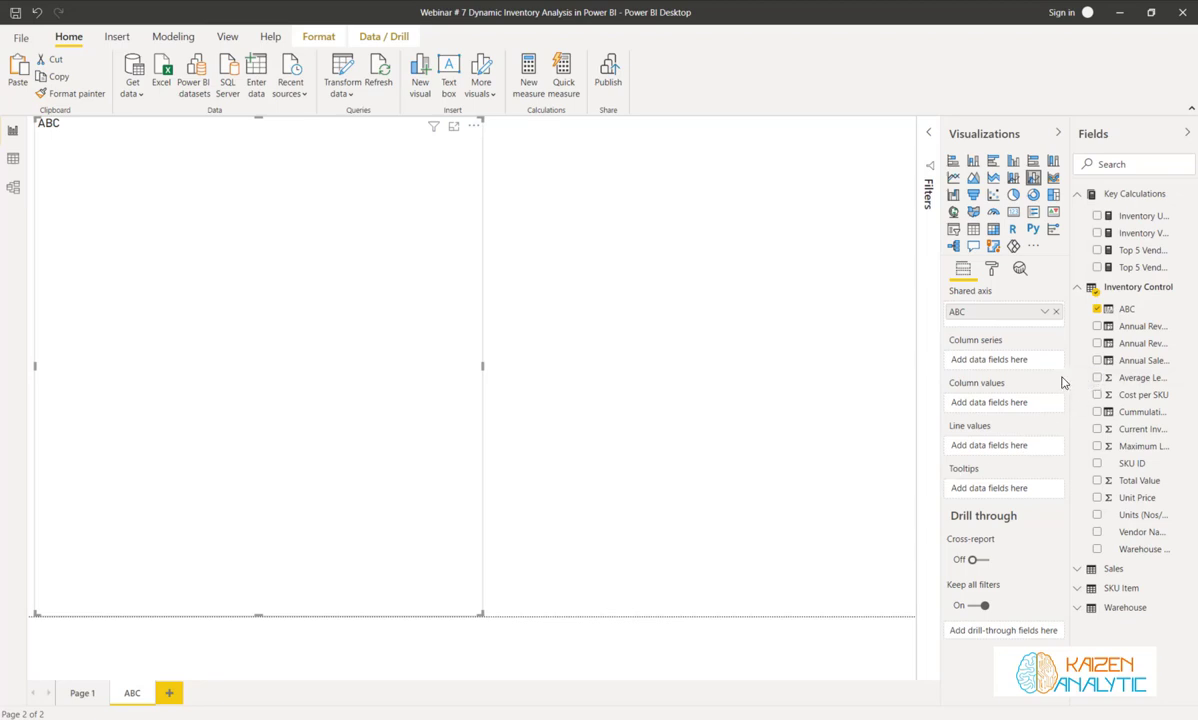
Step: Assign Annual Revenue to the chart's column values and the count of SKU ID to its line values
drag(1066, 381, 1024, 378)
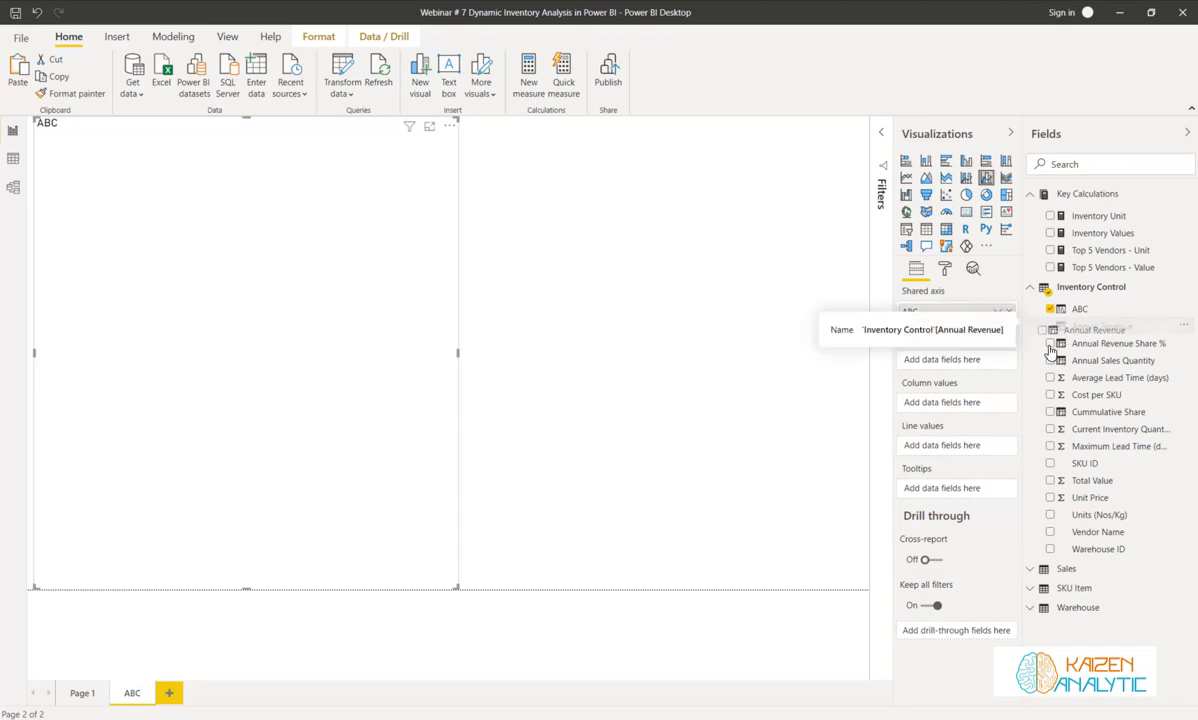
drag(1093, 330, 971, 406)
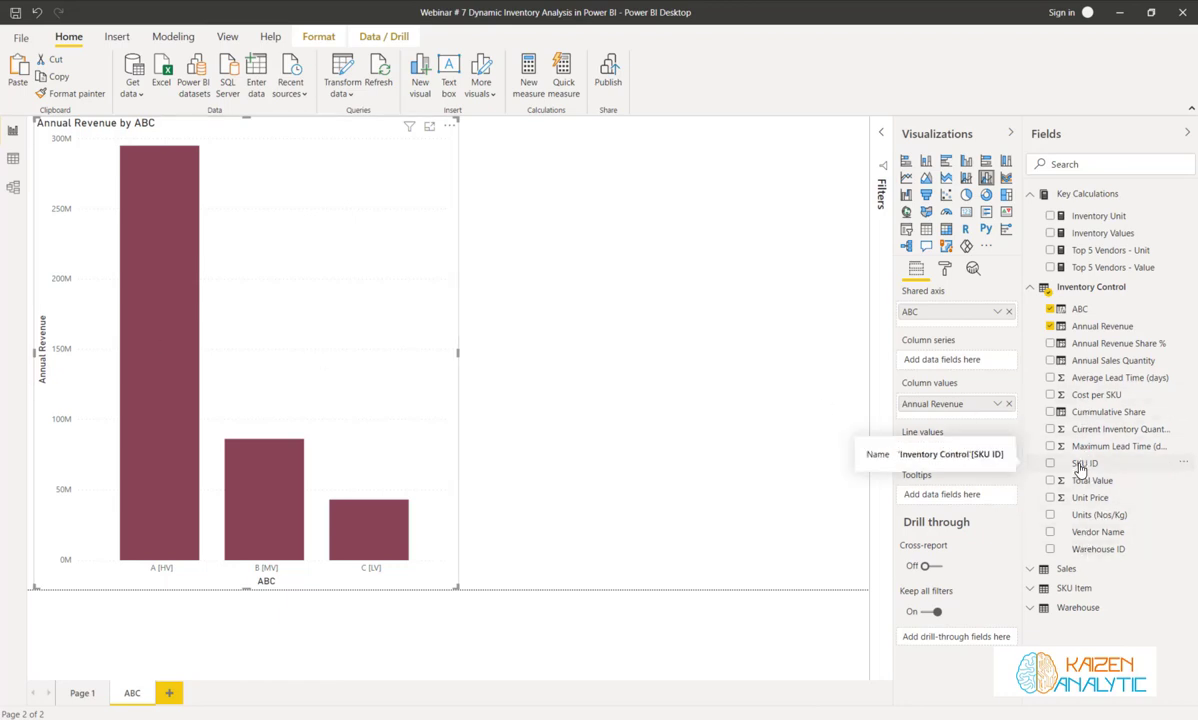
drag(1080, 466, 958, 456)
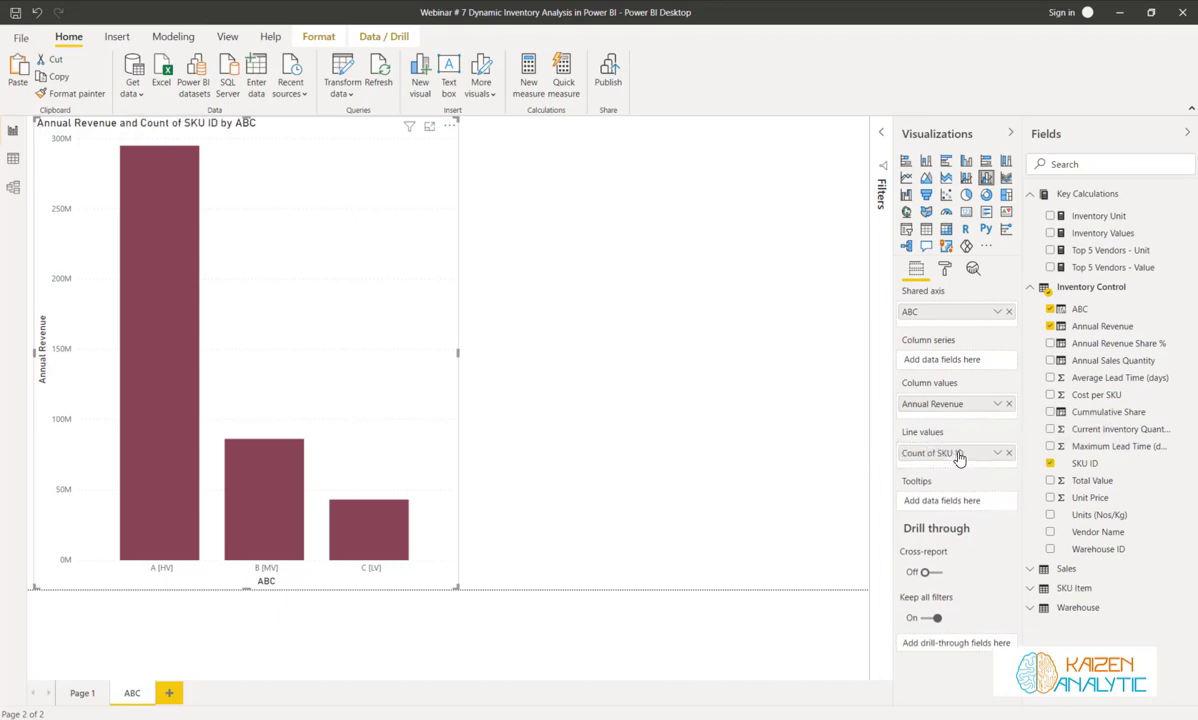
Step: Turn on the chart's data labels with a text size of 15 pt, and return to Page 1
click(945, 271)
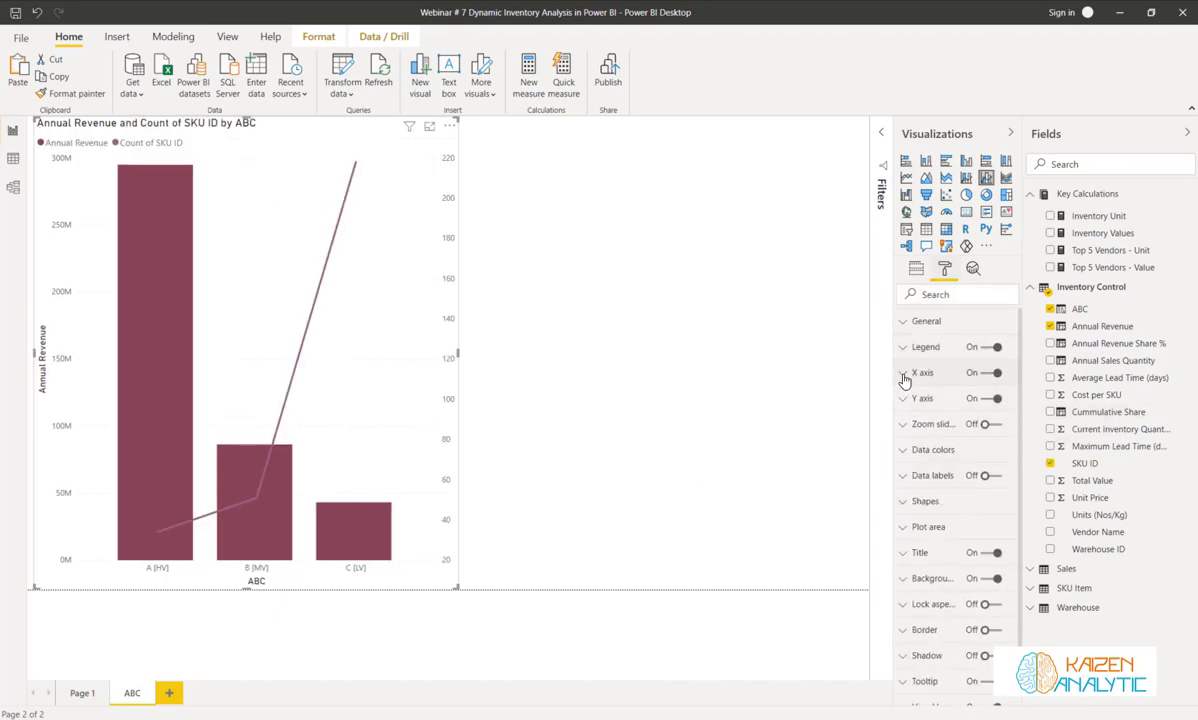
click(903, 376)
click(903, 374)
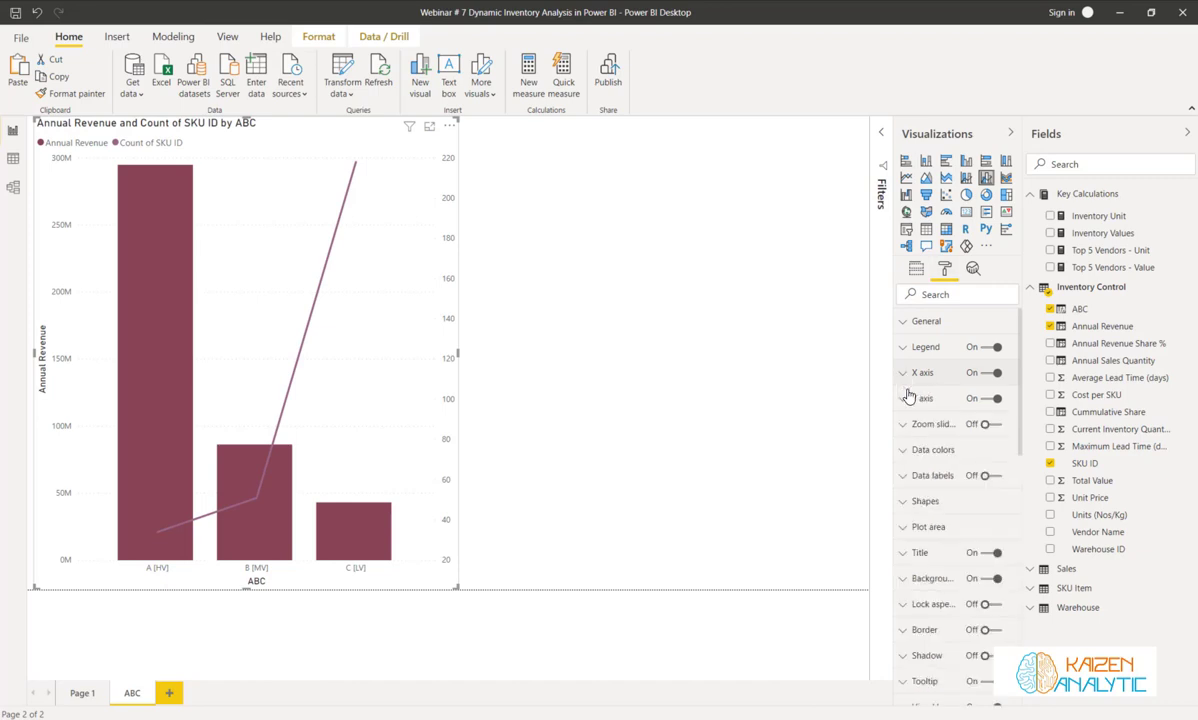
click(988, 476)
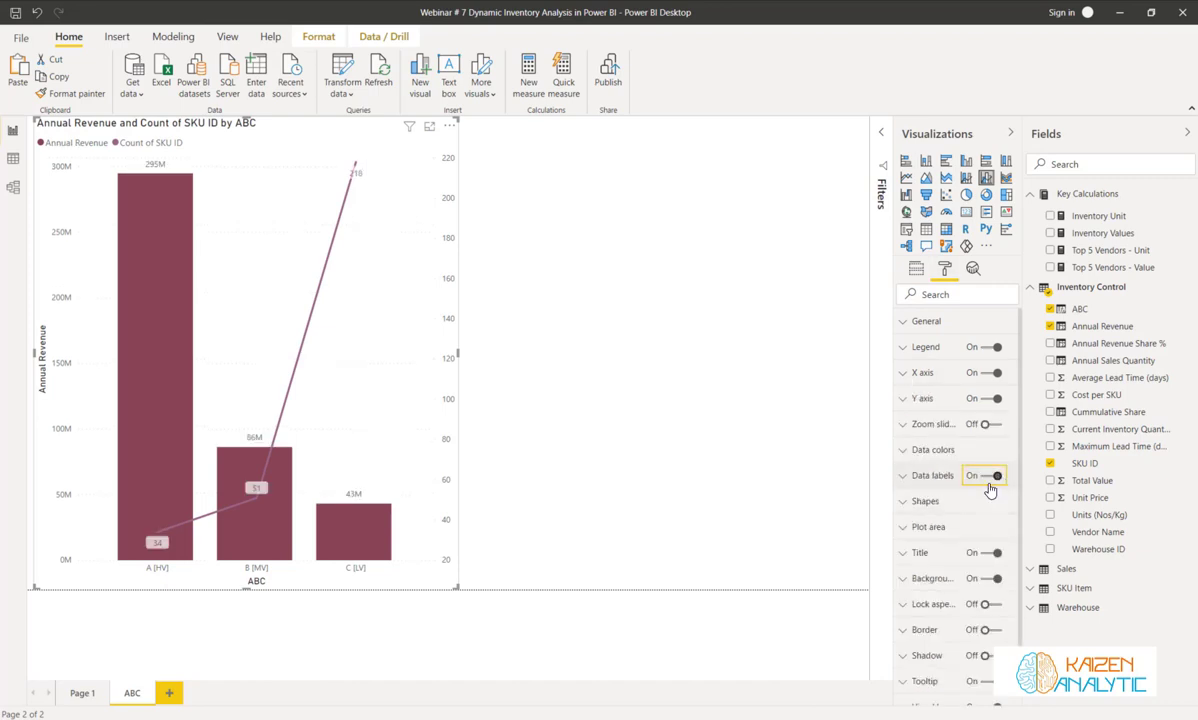
click(904, 476)
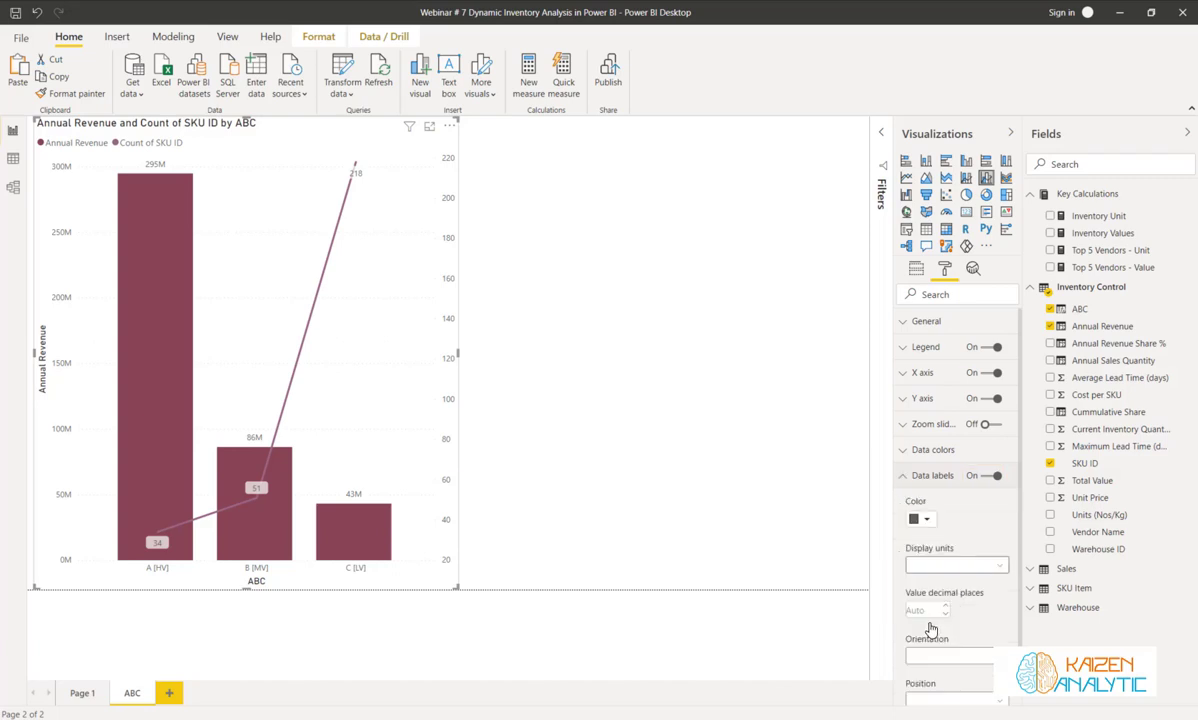
scroll(946, 595, down, 3)
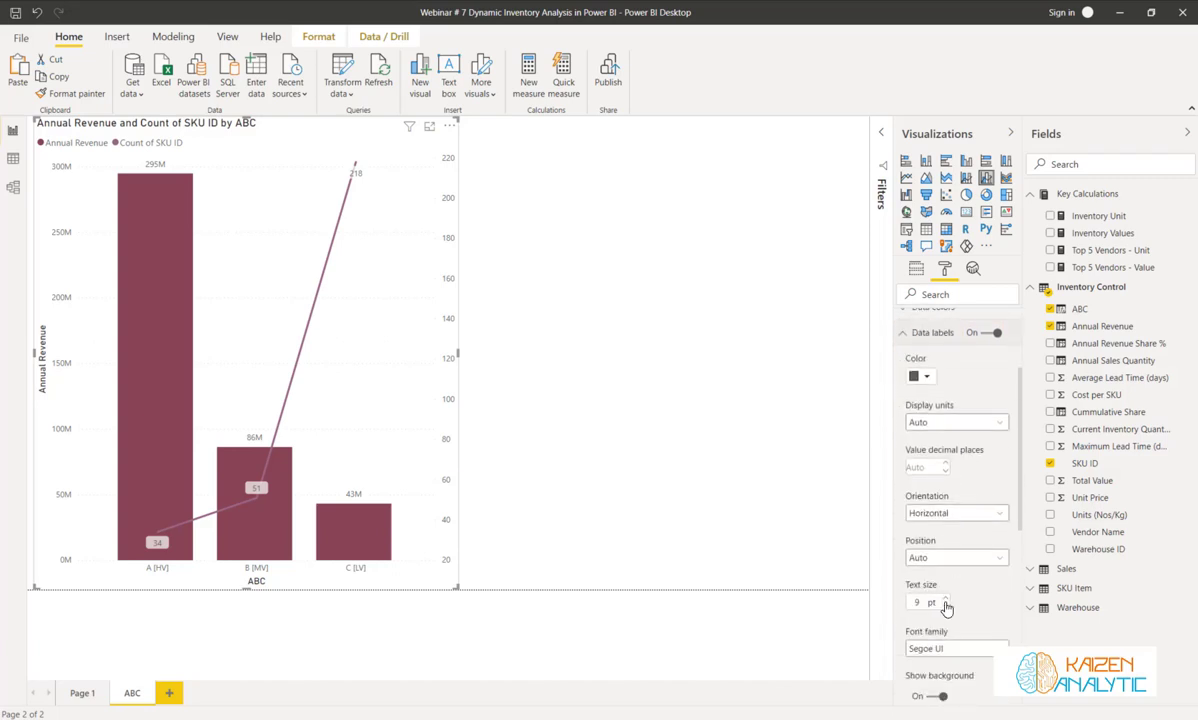
click(945, 599)
click(945, 599)
click(945, 599)
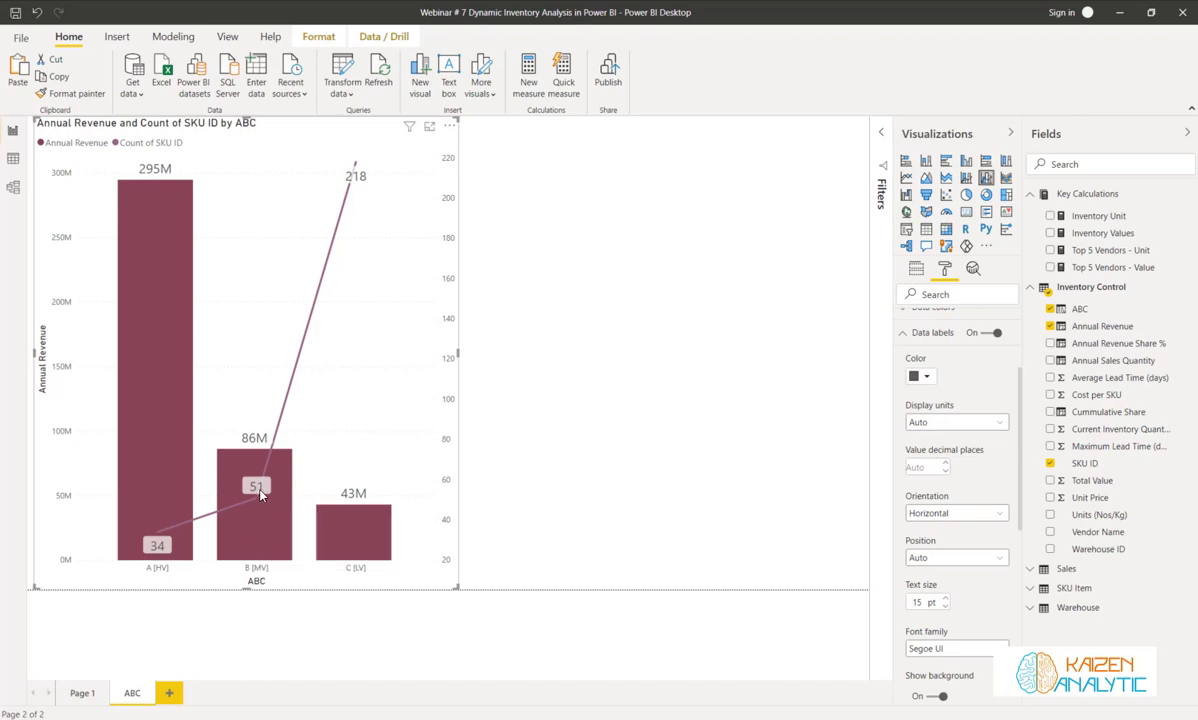
mouse_move(241, 460)
mouse_move(351, 187)
click(409, 597)
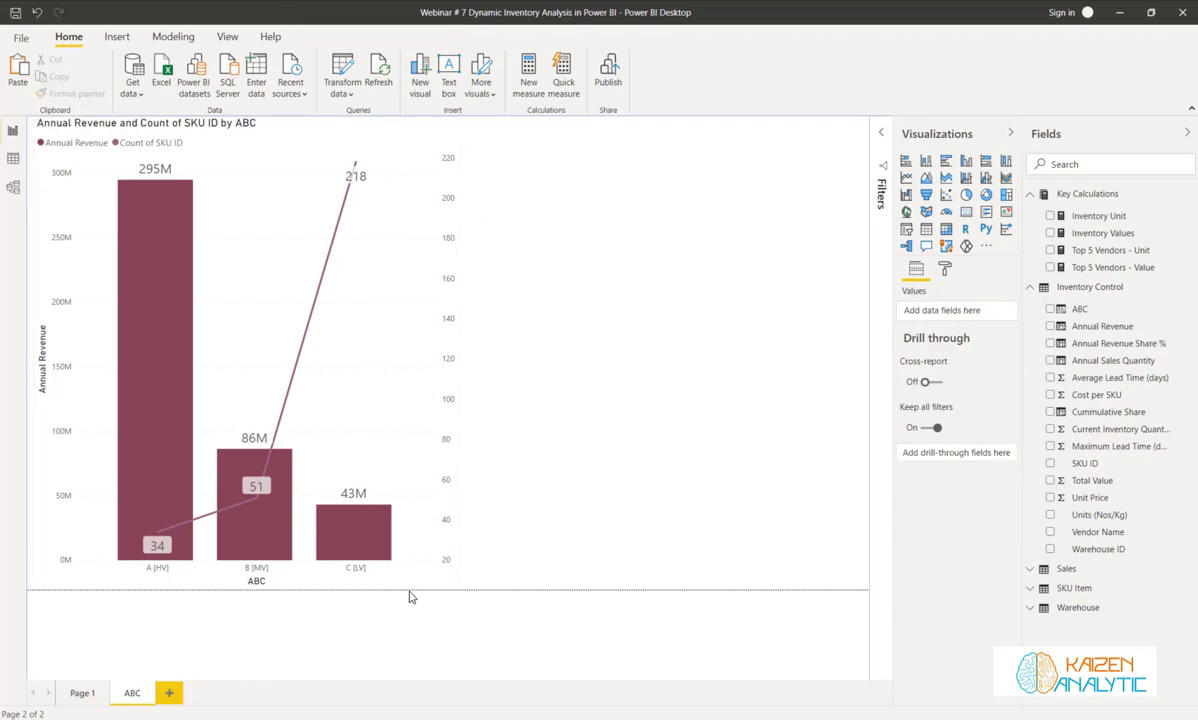
click(82, 693)
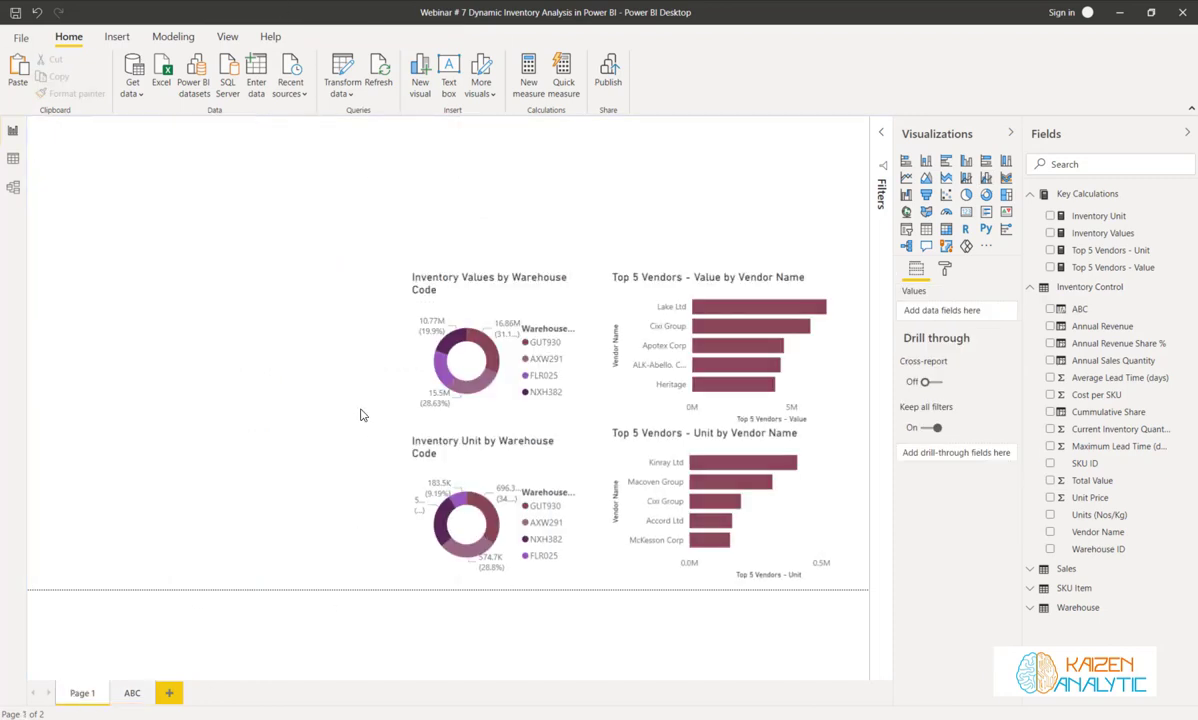
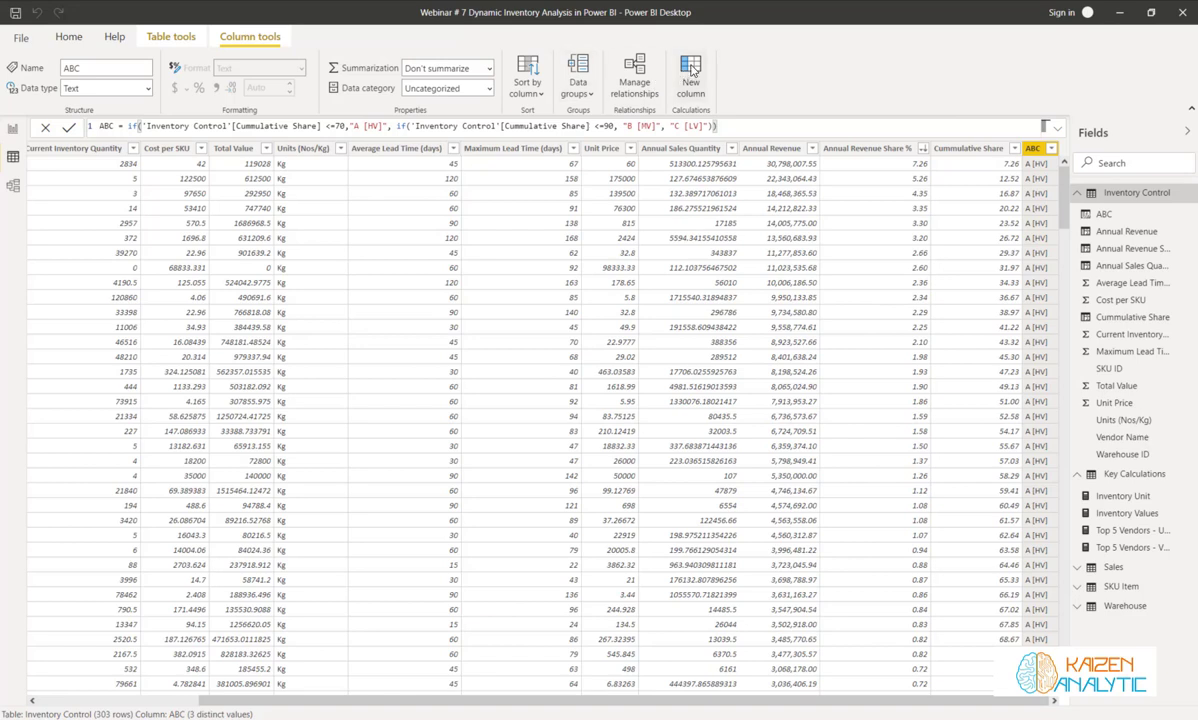
Step: Create a calculated table named Week Table and begin its formula with the GENERATESERIES function
click(169, 36)
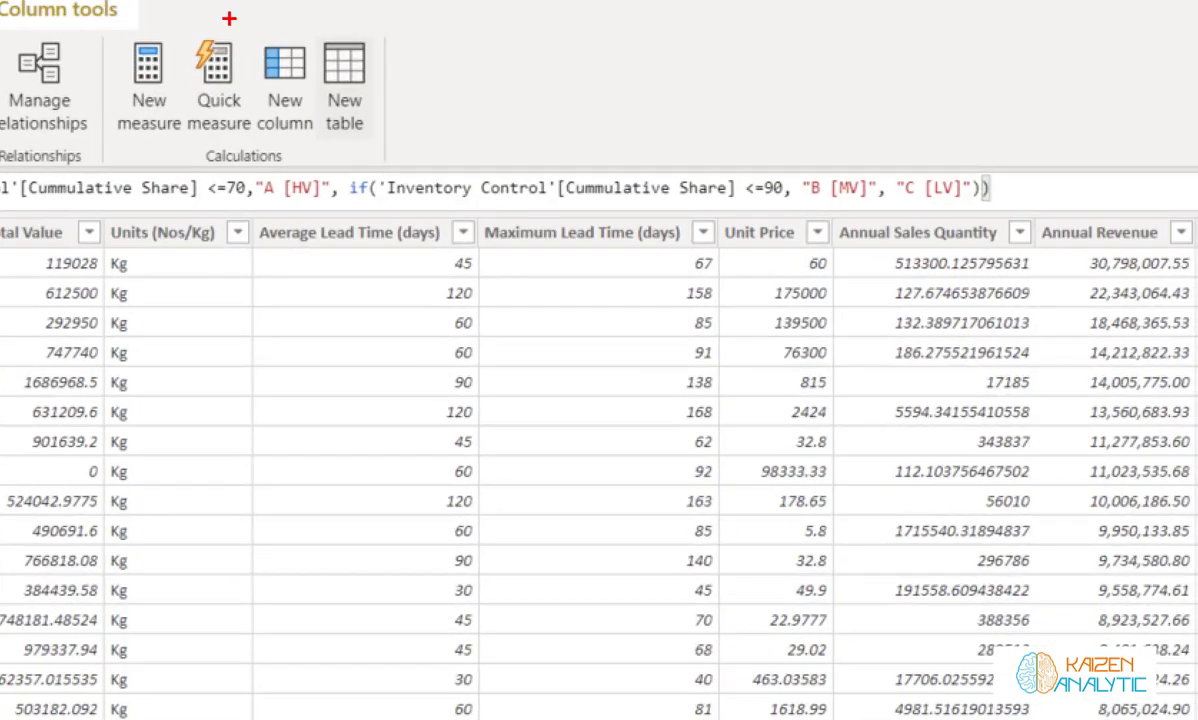
drag(234, 20, 324, 153)
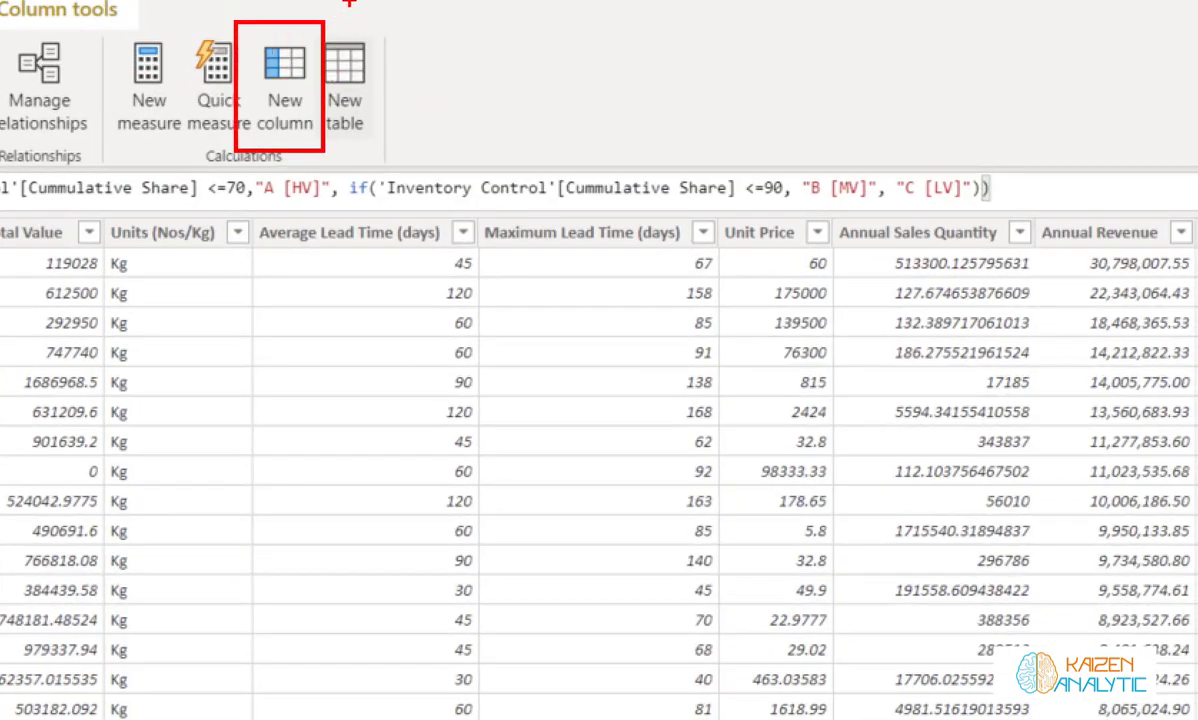
mouse_move(319, 16)
mouse_down()
mouse_move(368, 172)
mouse_move(404, 161)
mouse_up()
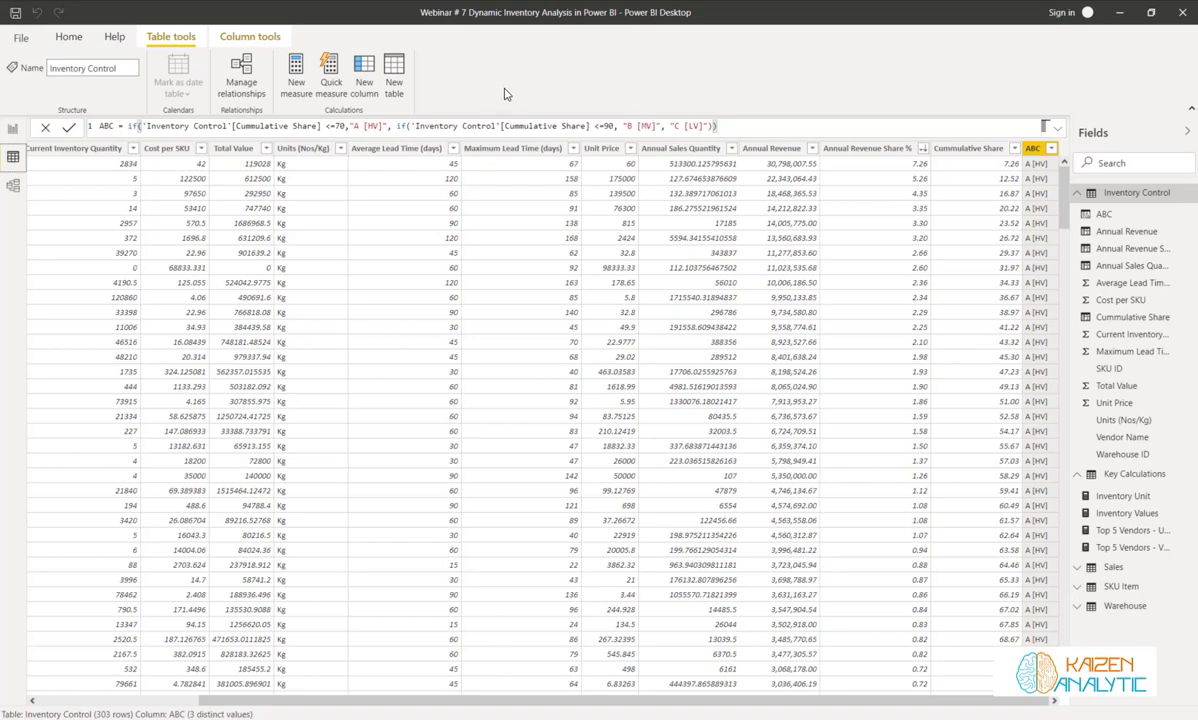
click(396, 79)
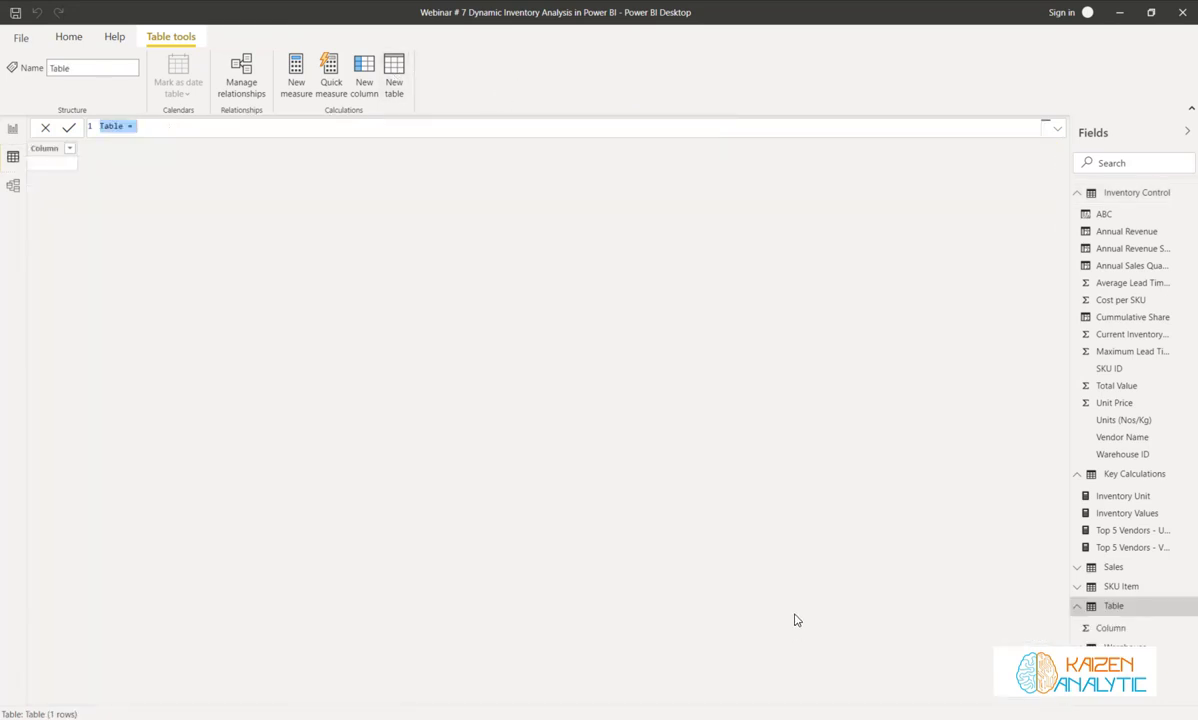
text(Week Table = Gene)
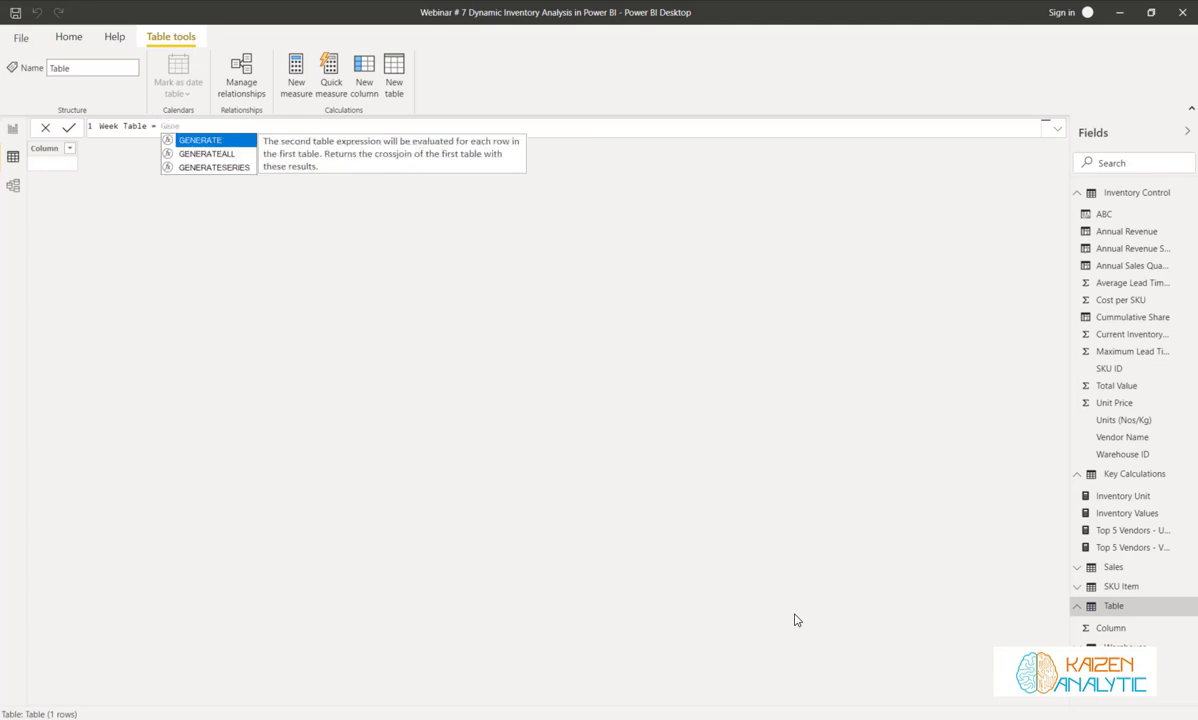
key(Down)
key(Down)
key(Tab)
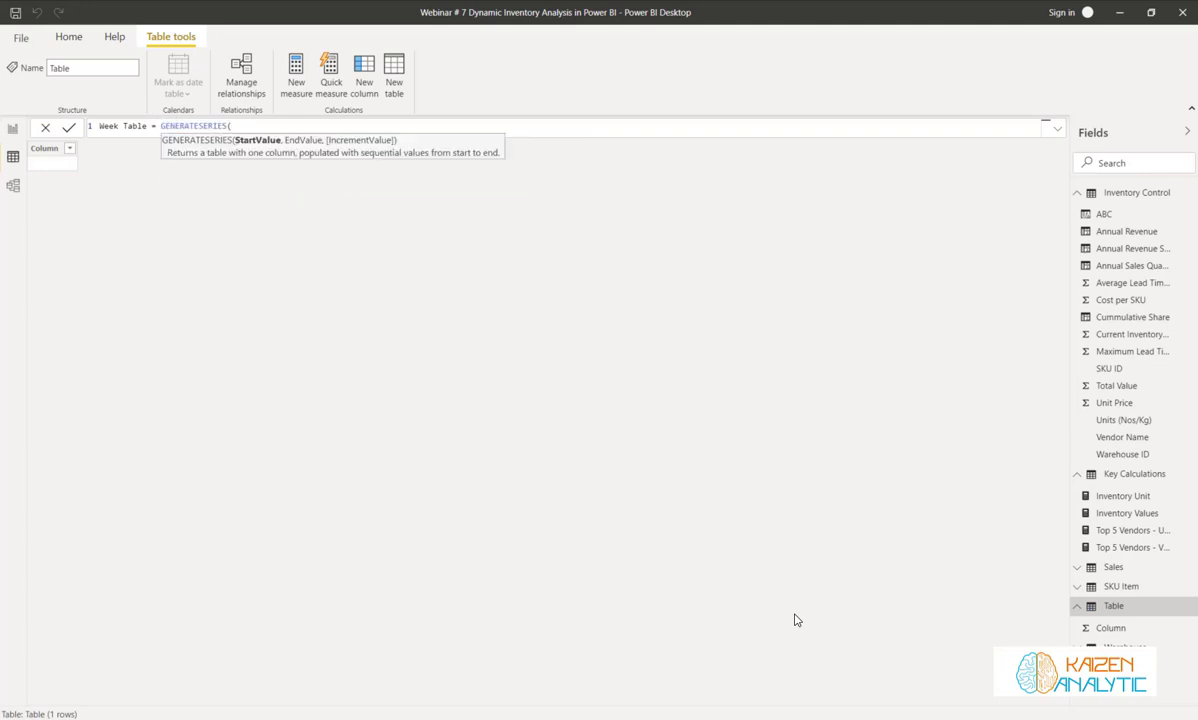
Step: Set the series start value to TODAY() - 365 and the end value to TODAY() in the Week Table formula
text((To)
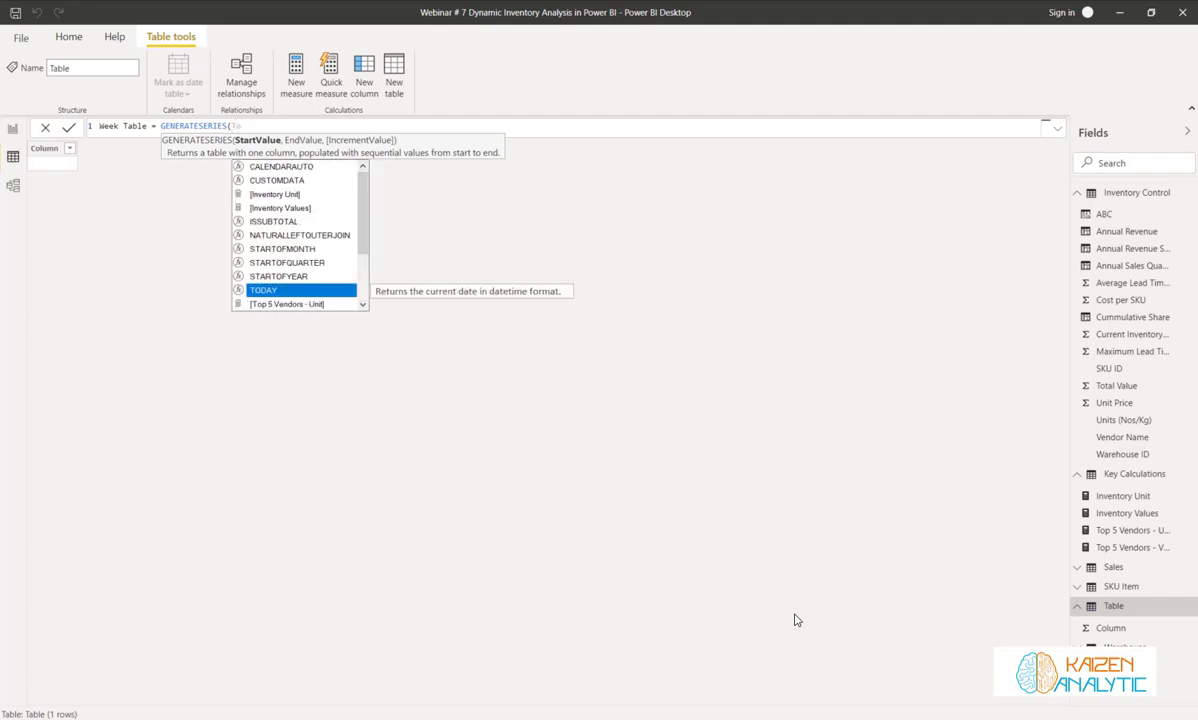
key(Tab)
text())
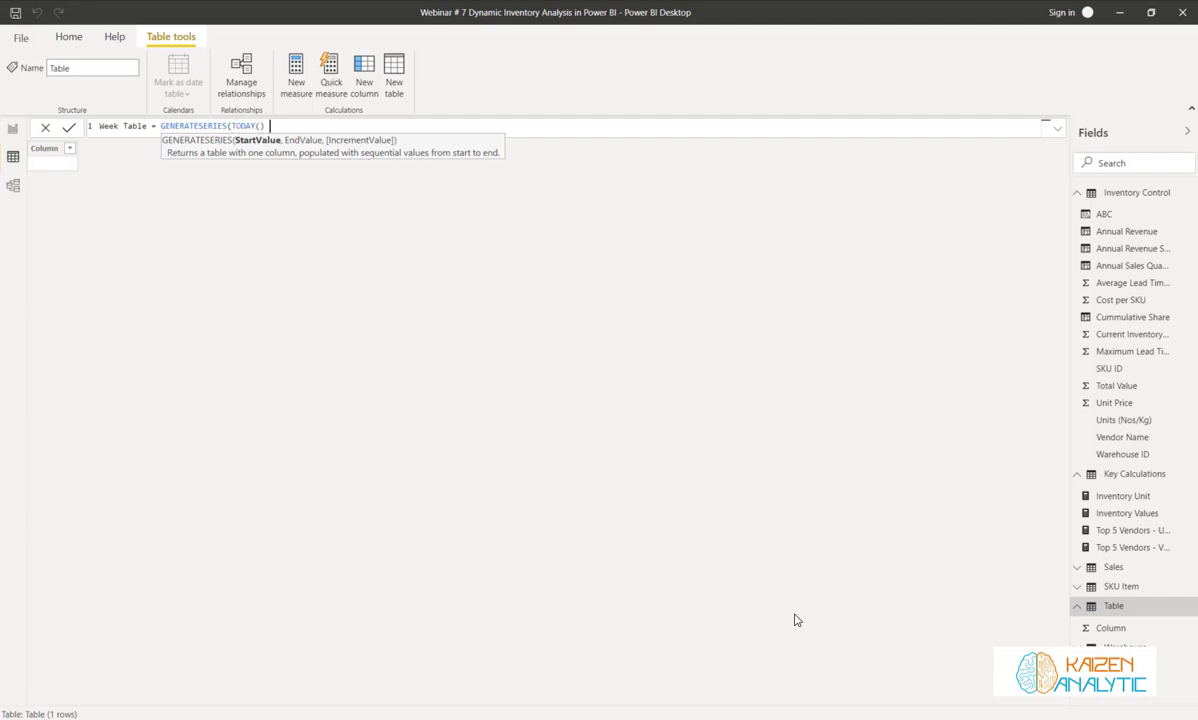
text( - 365,)
text(To)
key(Tab)
text(())
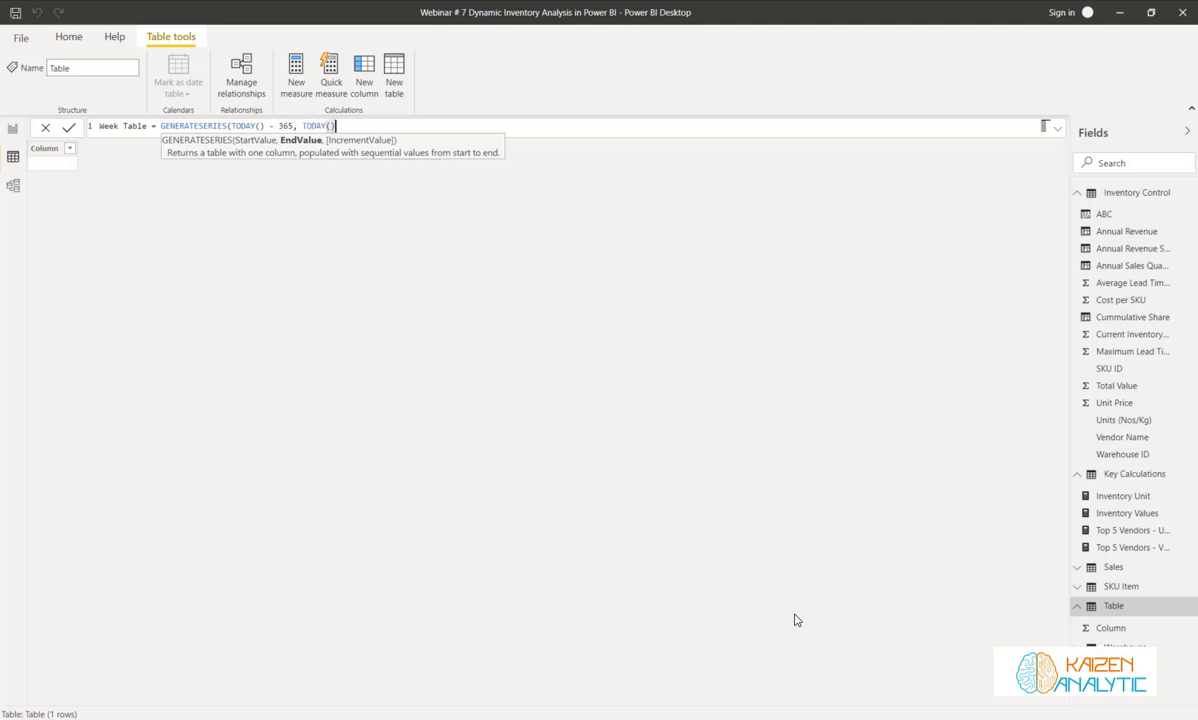
Step: Finish the Week Table formula with an increment of 7 and commit it
text(, )
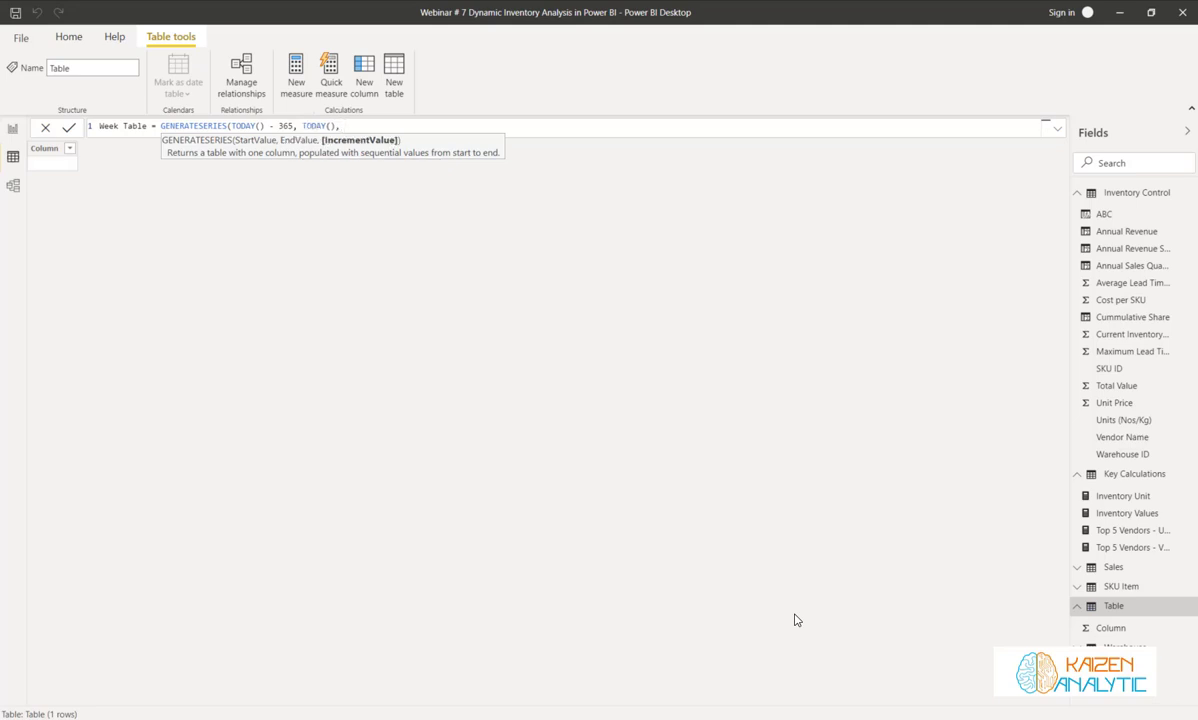
text(7))
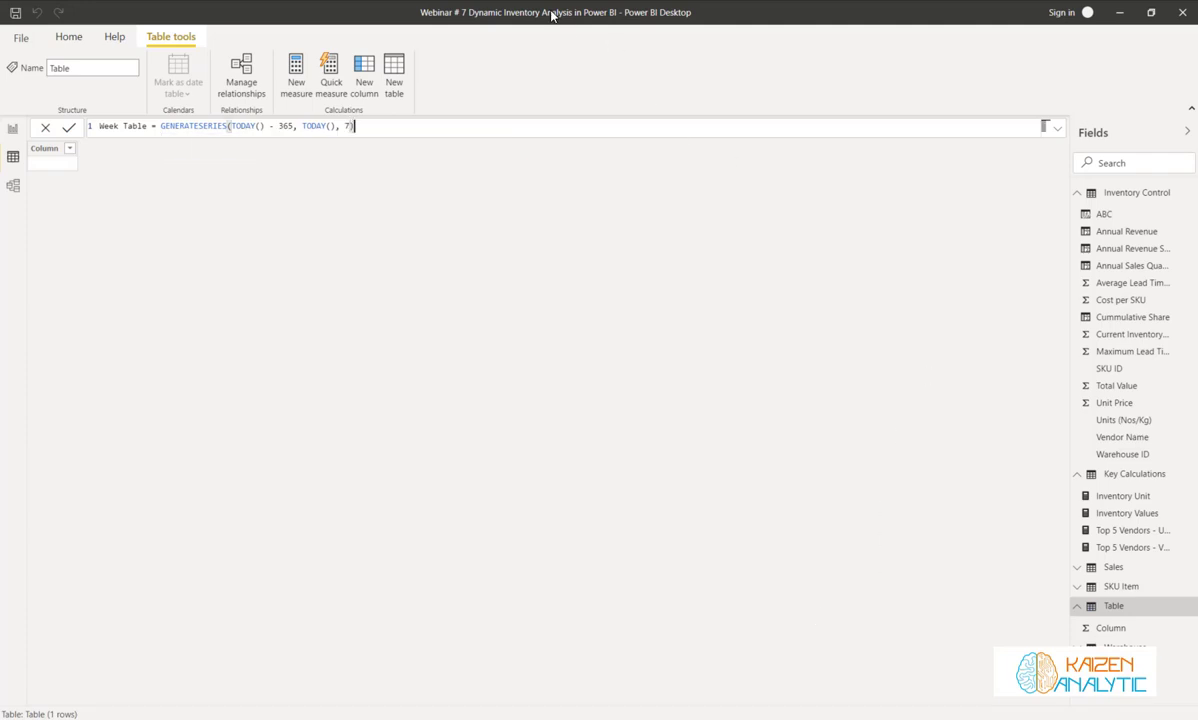
click(68, 127)
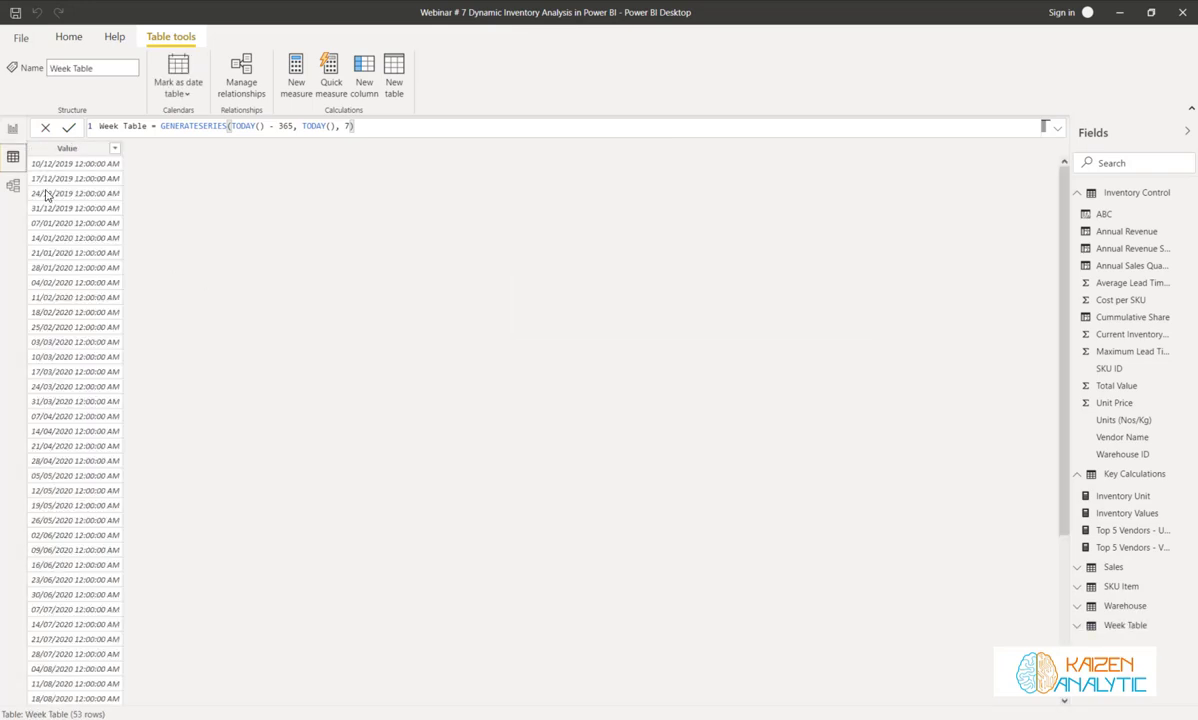
Step: Create another calculated table named Weekly Demand and begin its formula with the GENERATE function
scroll(620, 305, down, 5)
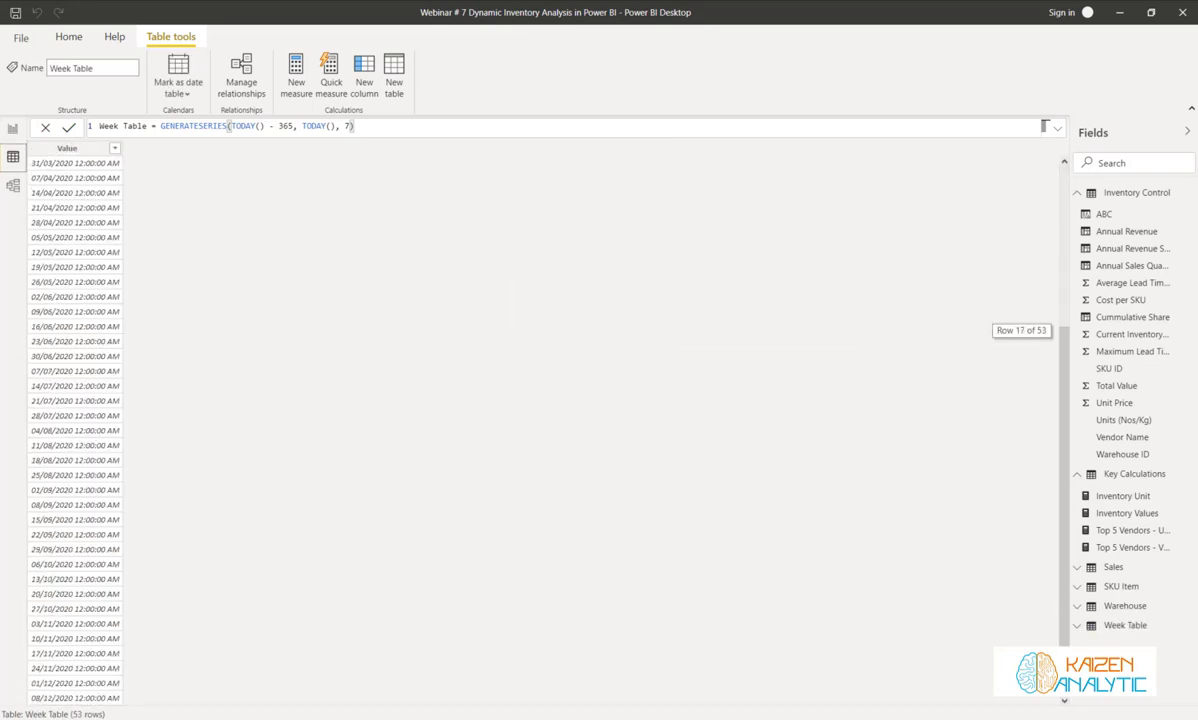
scroll(174, 291, up, 5)
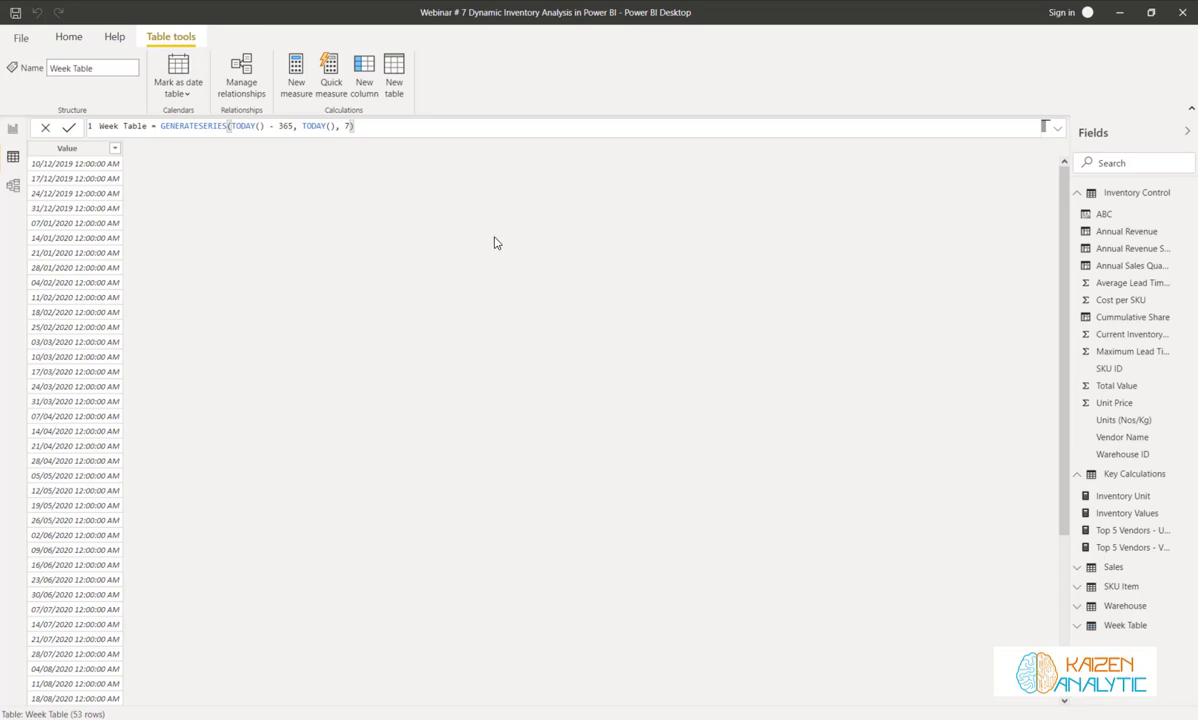
click(401, 75)
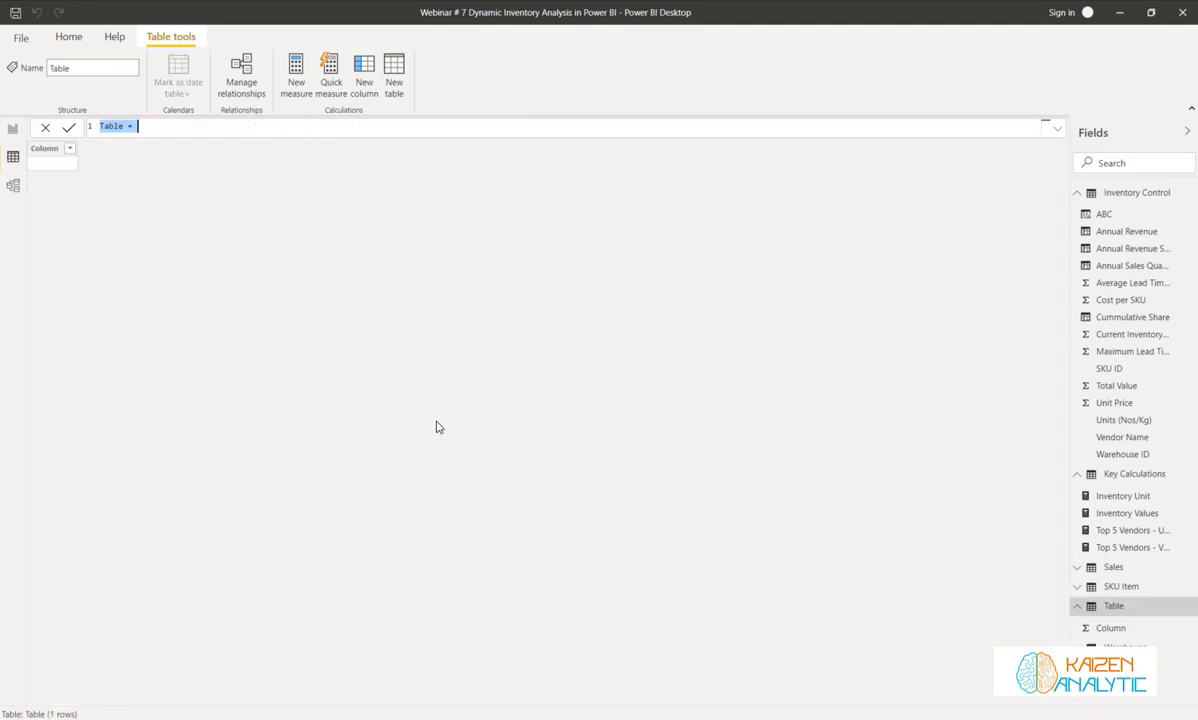
text(Weekly Demand = Gen)
key(BackSpace)
key(BackSpace)
key(BackSpace)
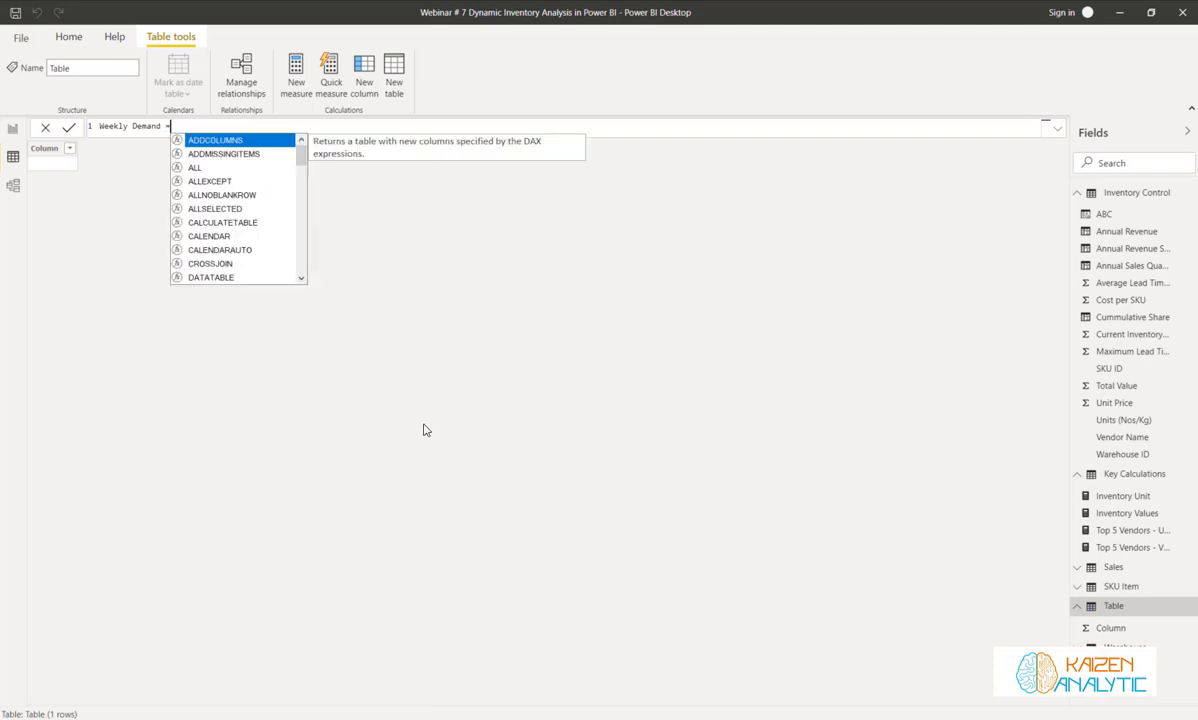
text(Gene)
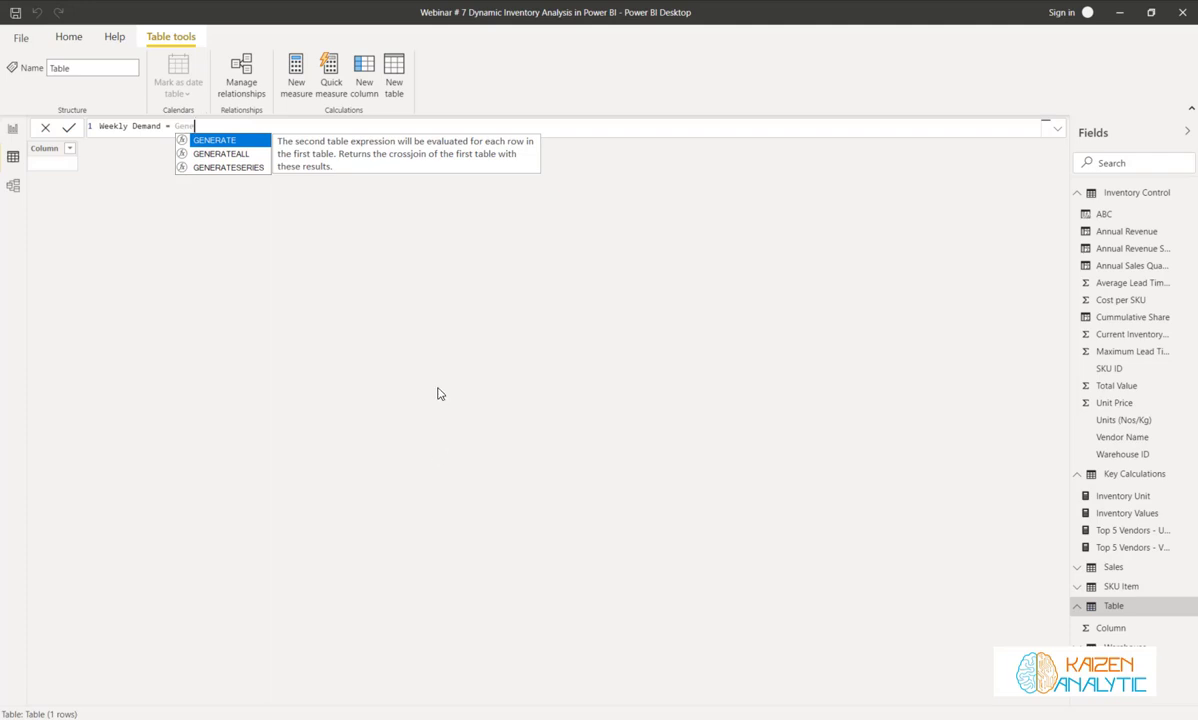
key(Tab)
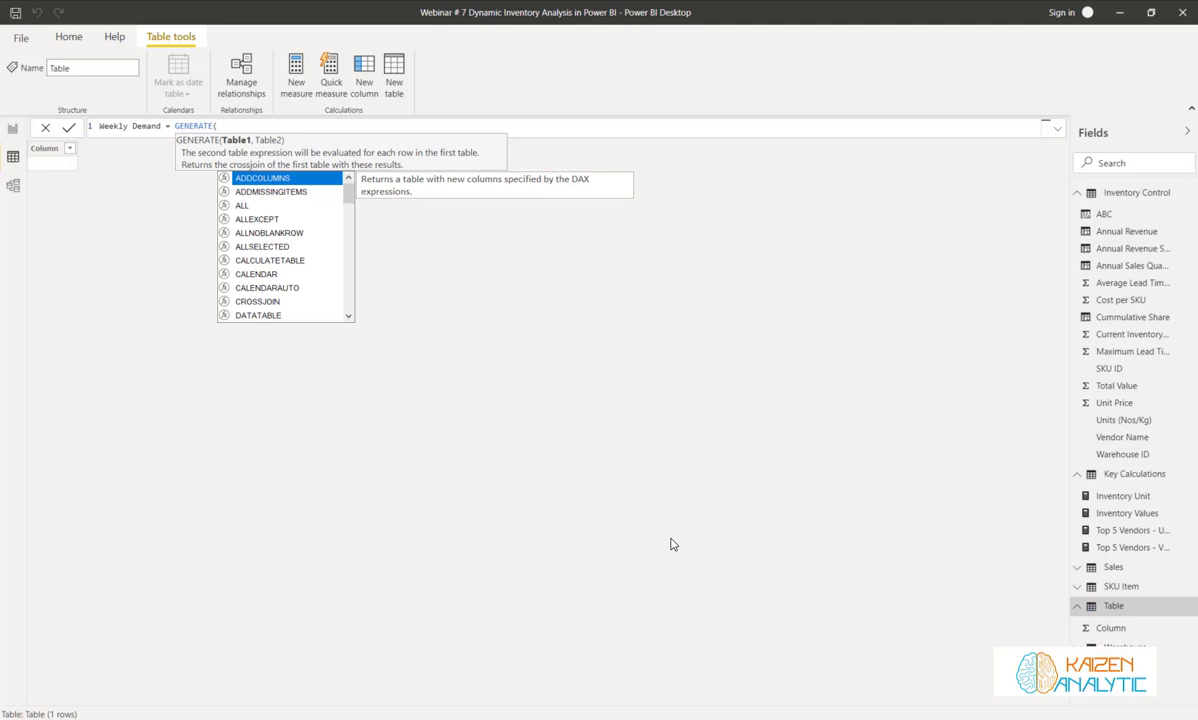
Step: Give GENERATE the arguments 'Week Table' and 'SKU Item', close the Weekly Demand formula and commit it
text('Week)
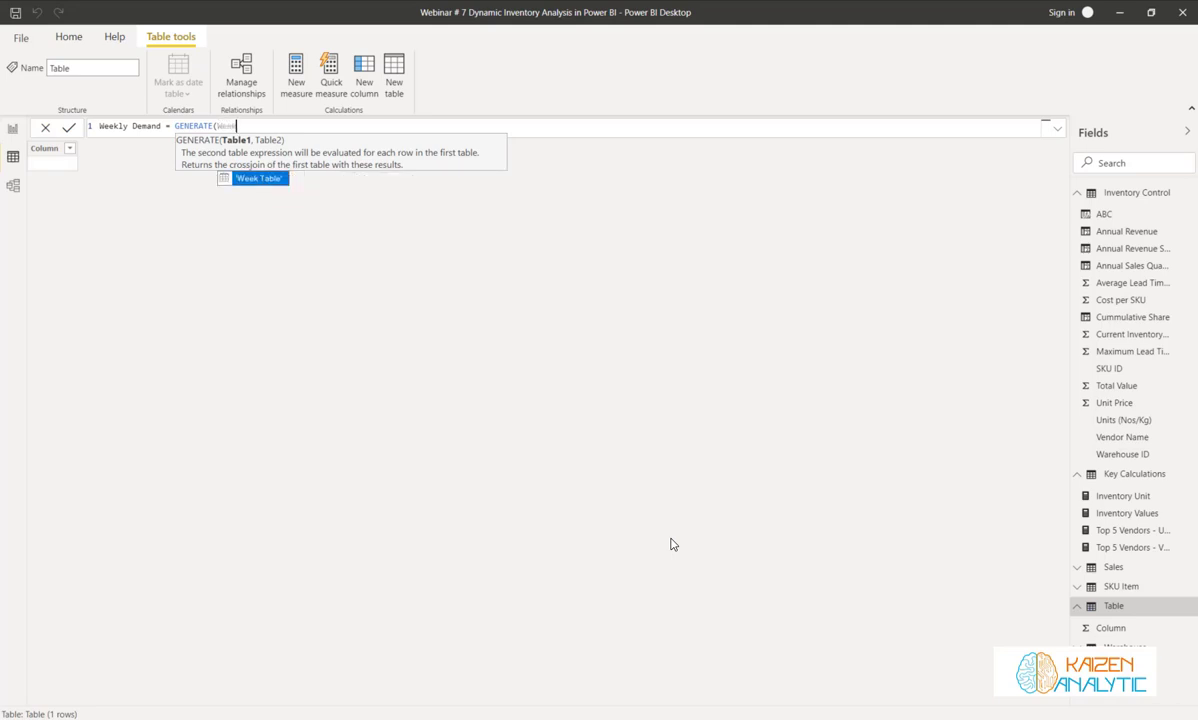
key(Tab)
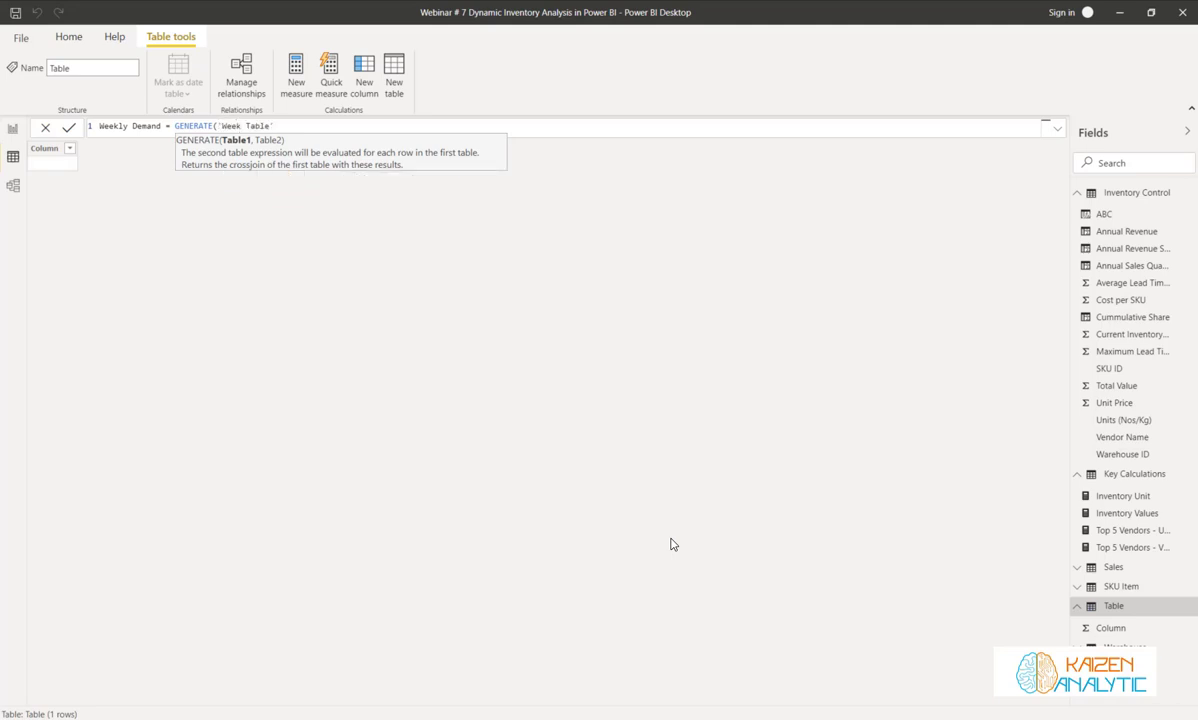
text(, )
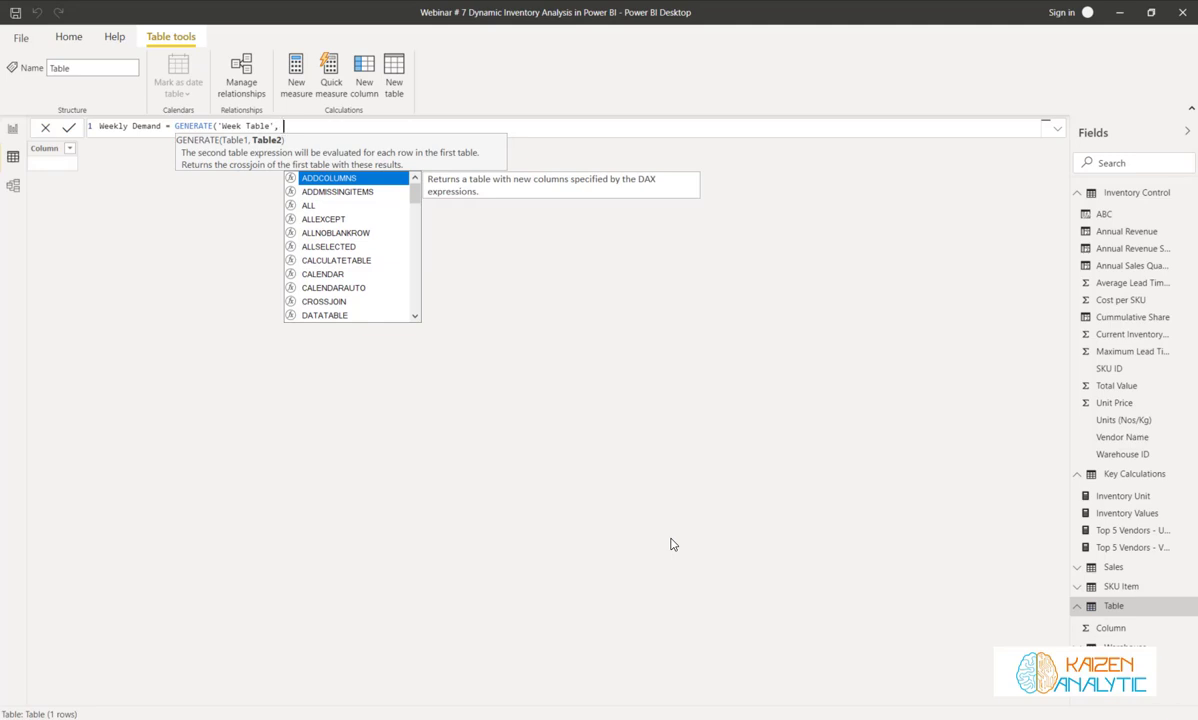
text(SKU)
key(Tab)
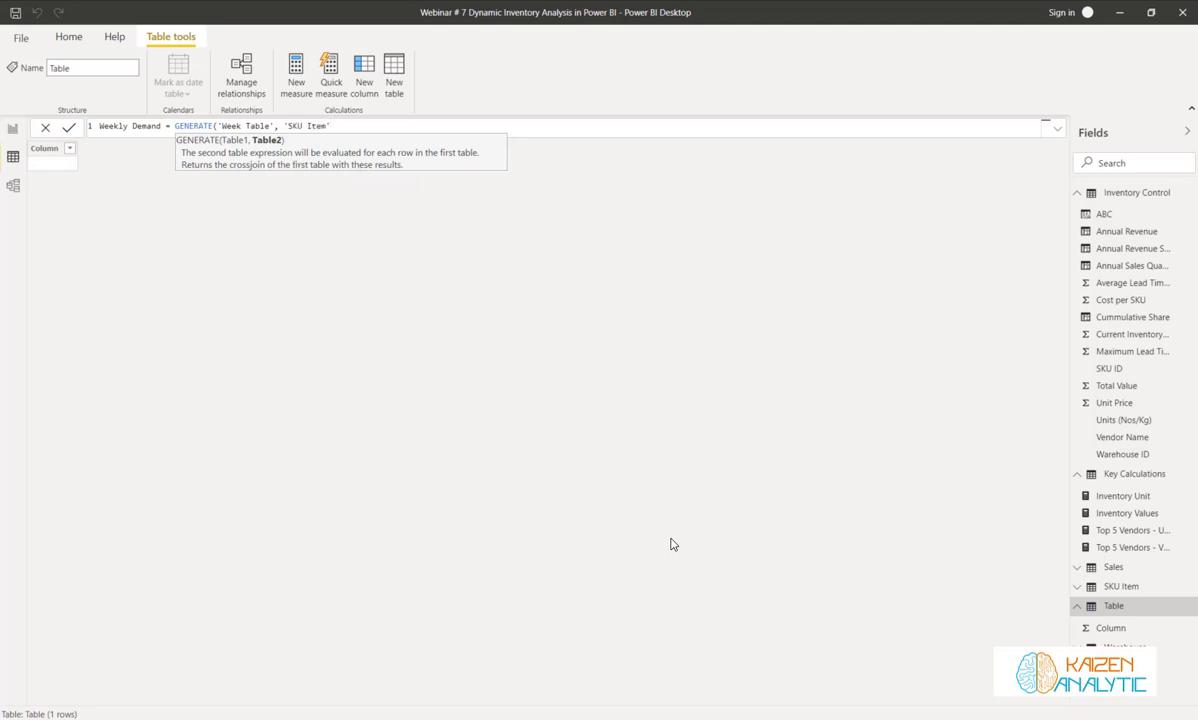
text())
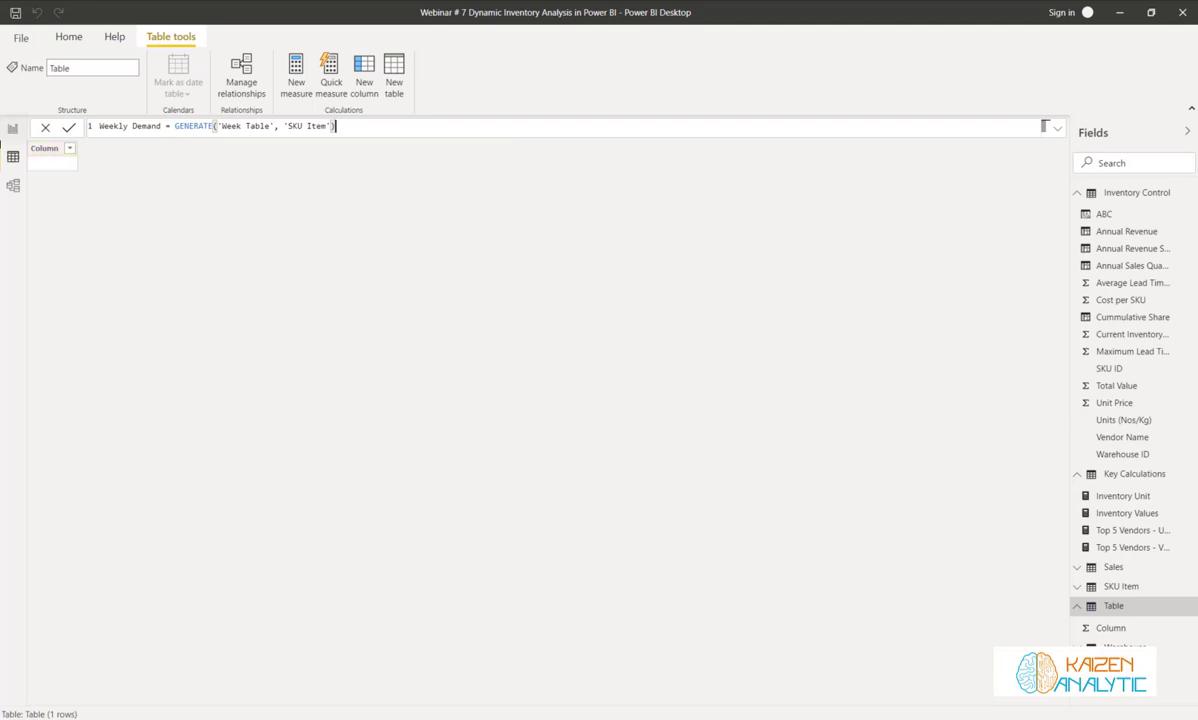
click(68, 128)
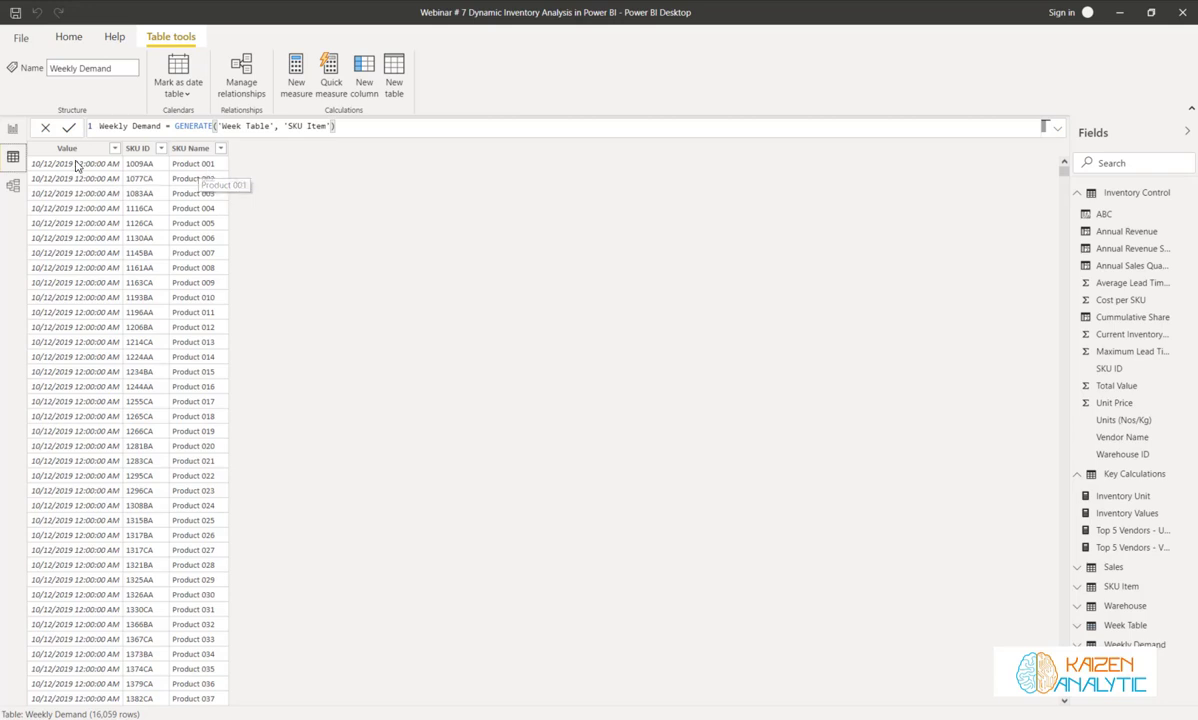
Step: Examine the rows of the Weekly Demand table to see how SKUs are paired with each week date
scroll(193, 330, down, 6)
scroll(193, 330, down, 20)
scroll(193, 330, down, 20)
scroll(130, 368, down, 14)
scroll(130, 368, up, 3)
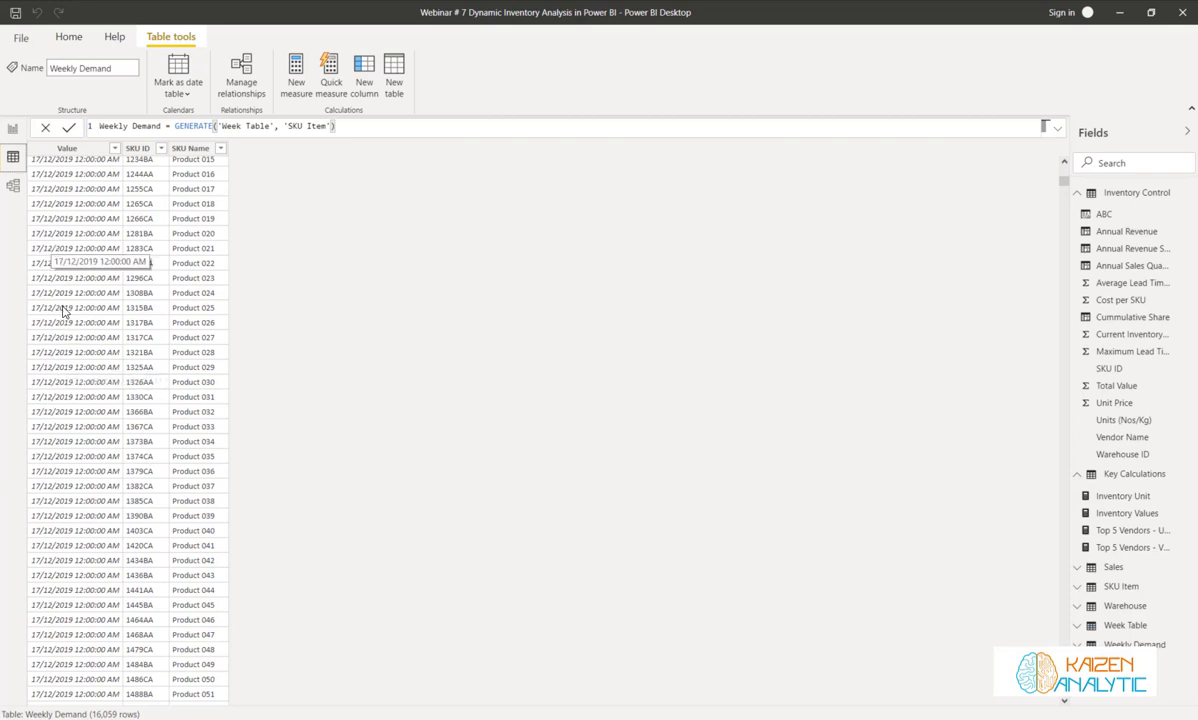
scroll(100, 325, up, 20)
scroll(101, 328, up, 20)
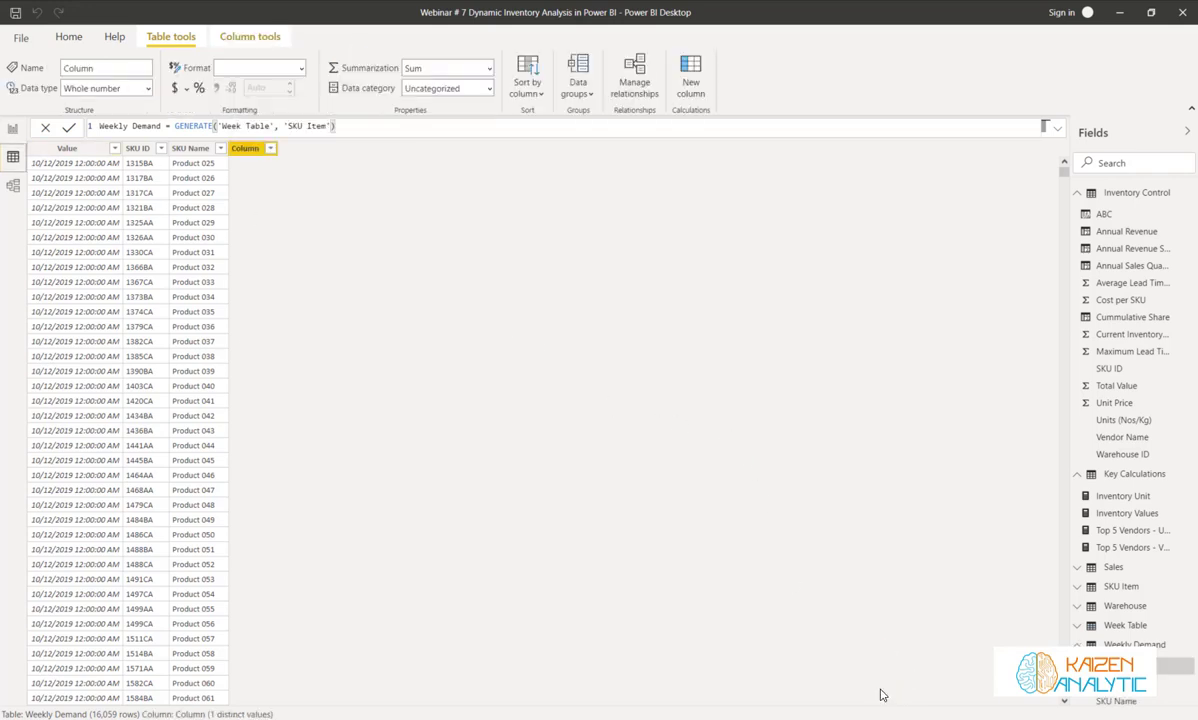
Step: Name the new calculated column in the Weekly Demand table Weeks Demand and begin its formula with CALCULATE
text(Week)
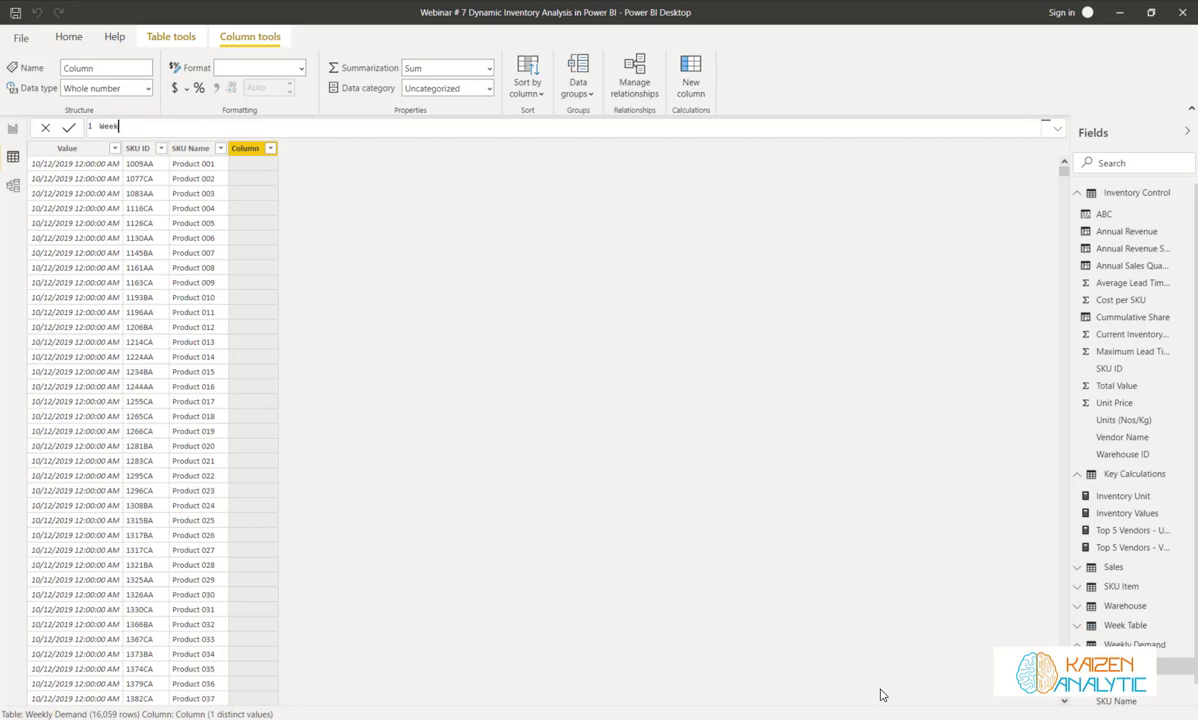
text(s Demand = CALCULATE()
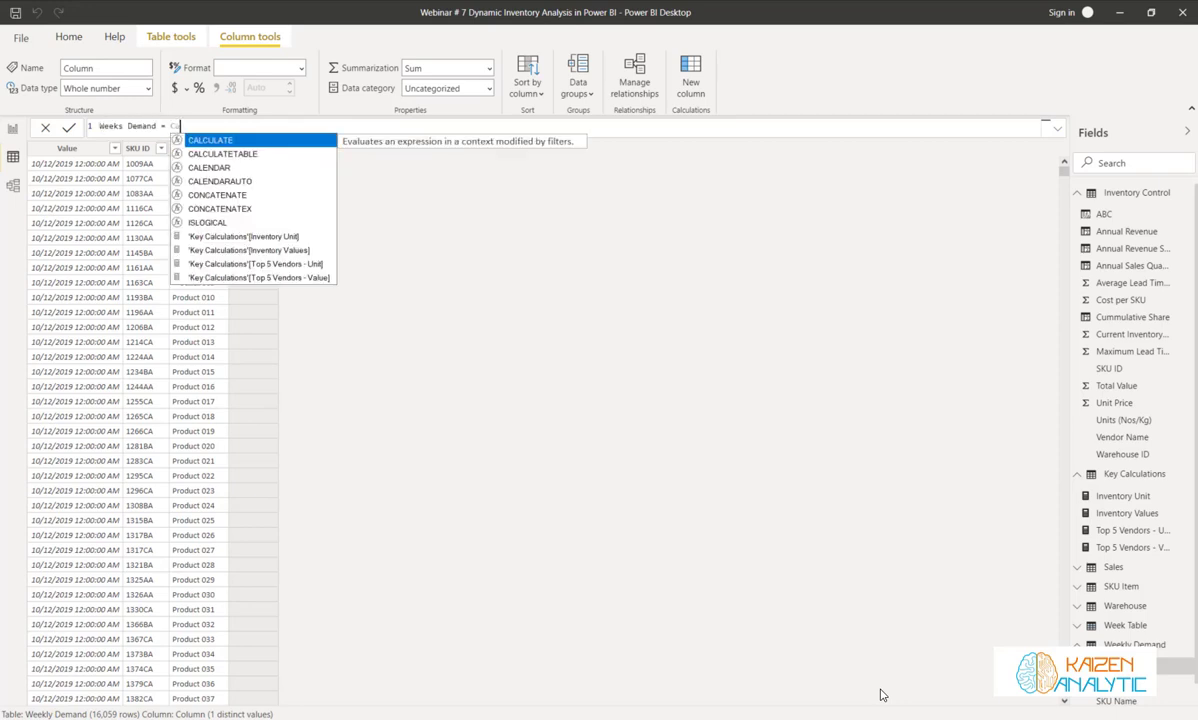
key(shift+Return)
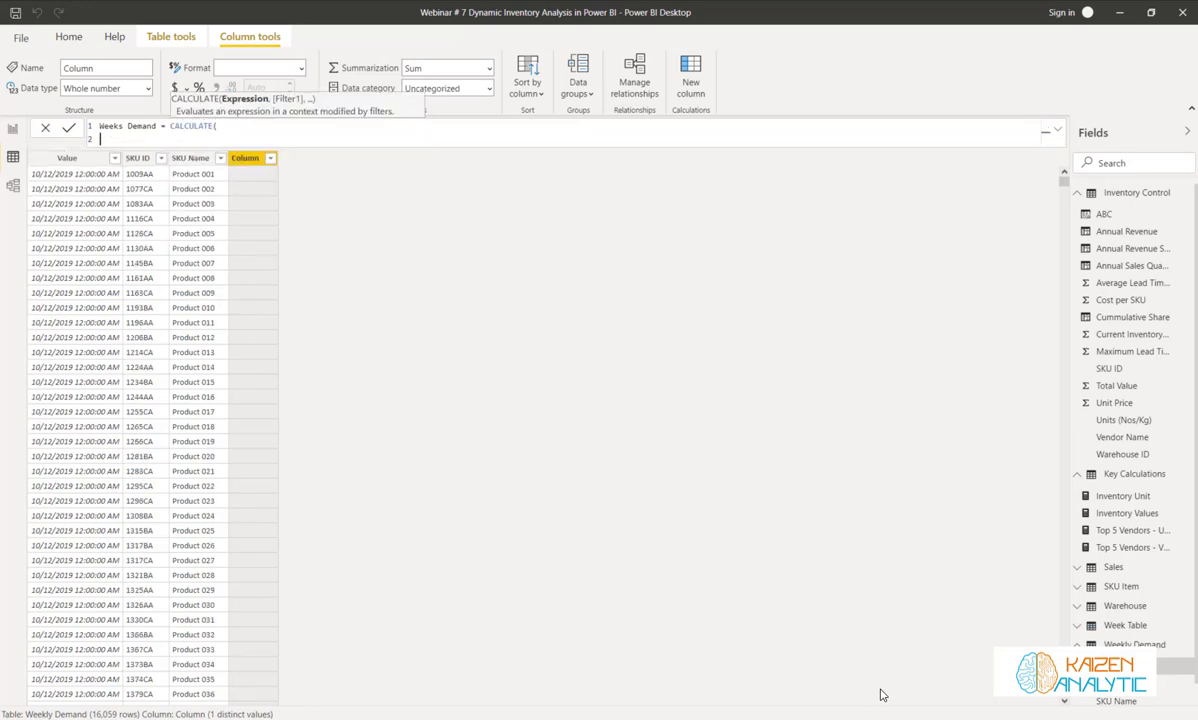
Step: Enter the sum of Sales[Order Quantity] as the expression of the CALCULATE function
text(sum)
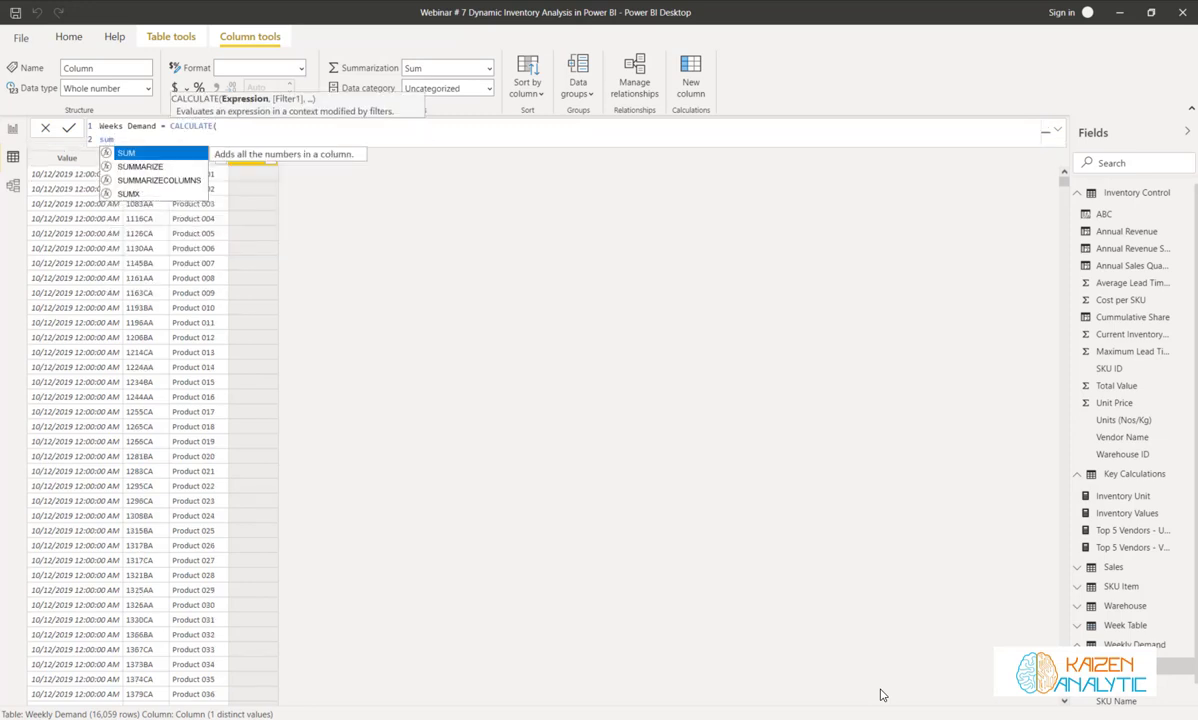
text((Order)
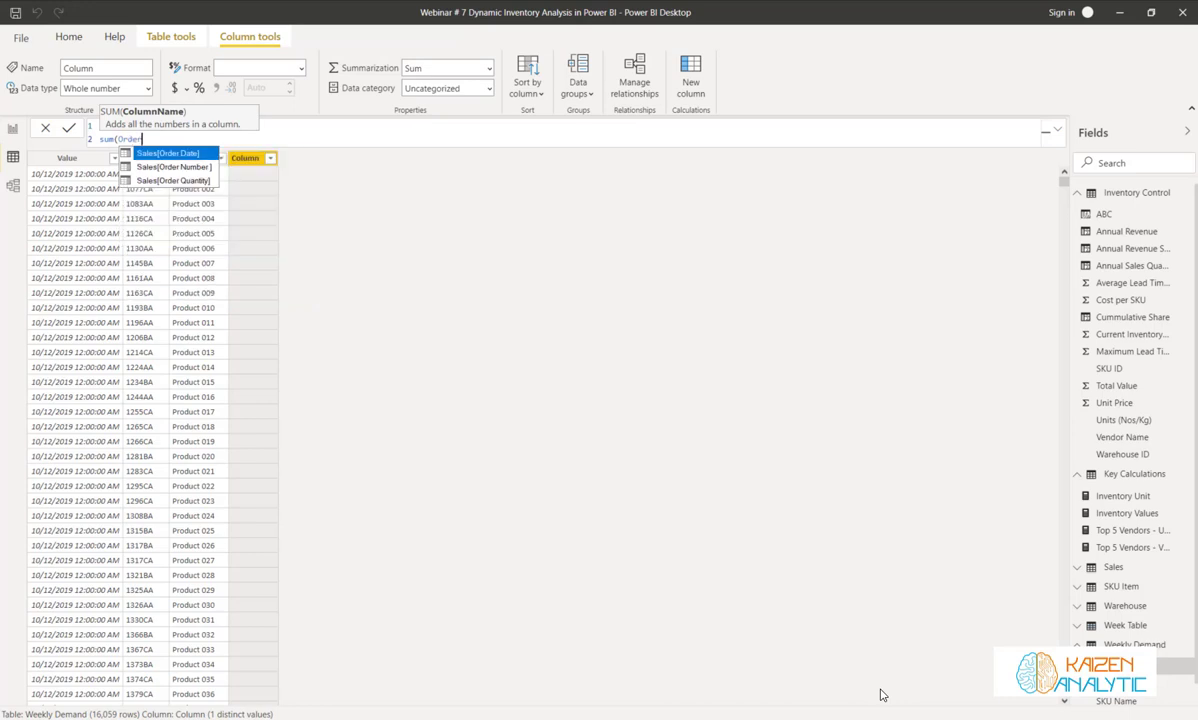
key(Down)
key(Down)
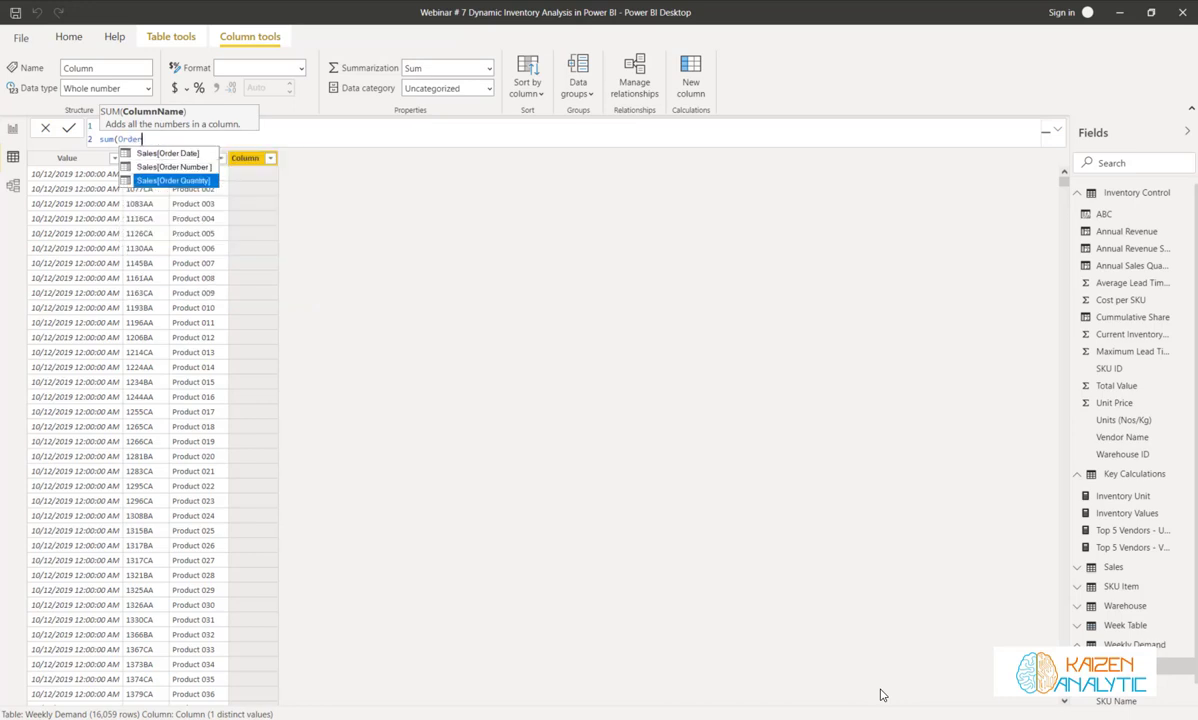
key(Tab)
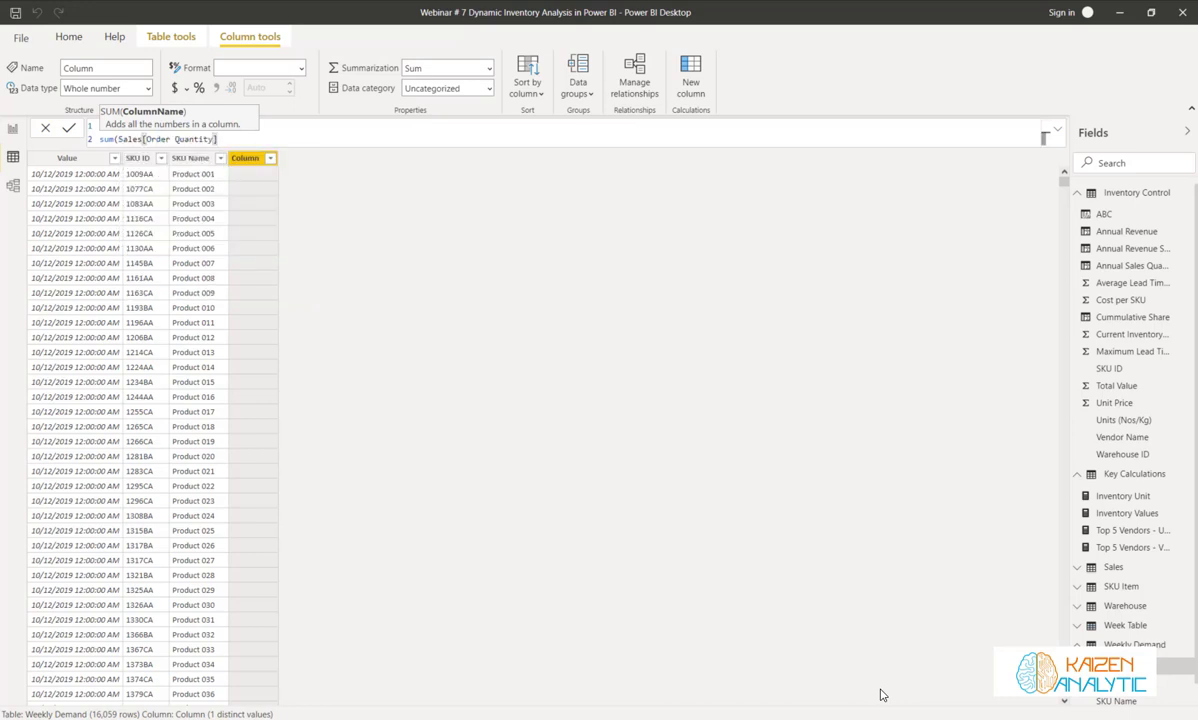
text(),)
key(Tab)
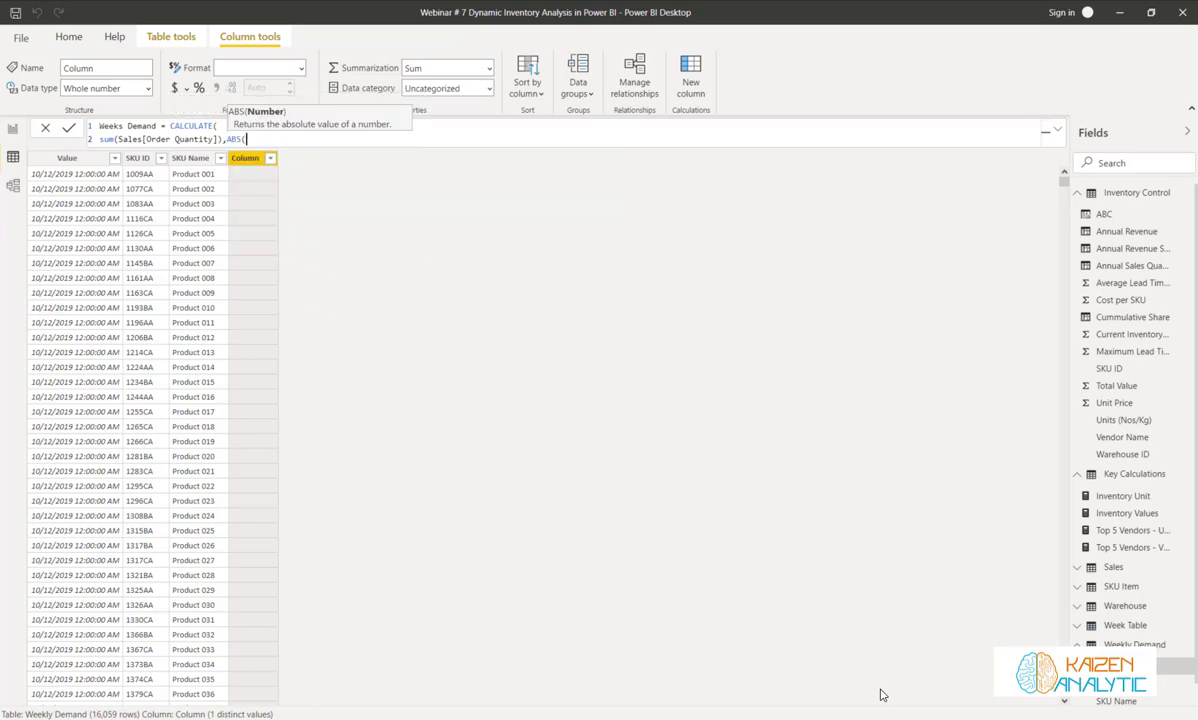
key(BackSpace)
key(BackSpace)
key(BackSpace)
key(BackSpace)
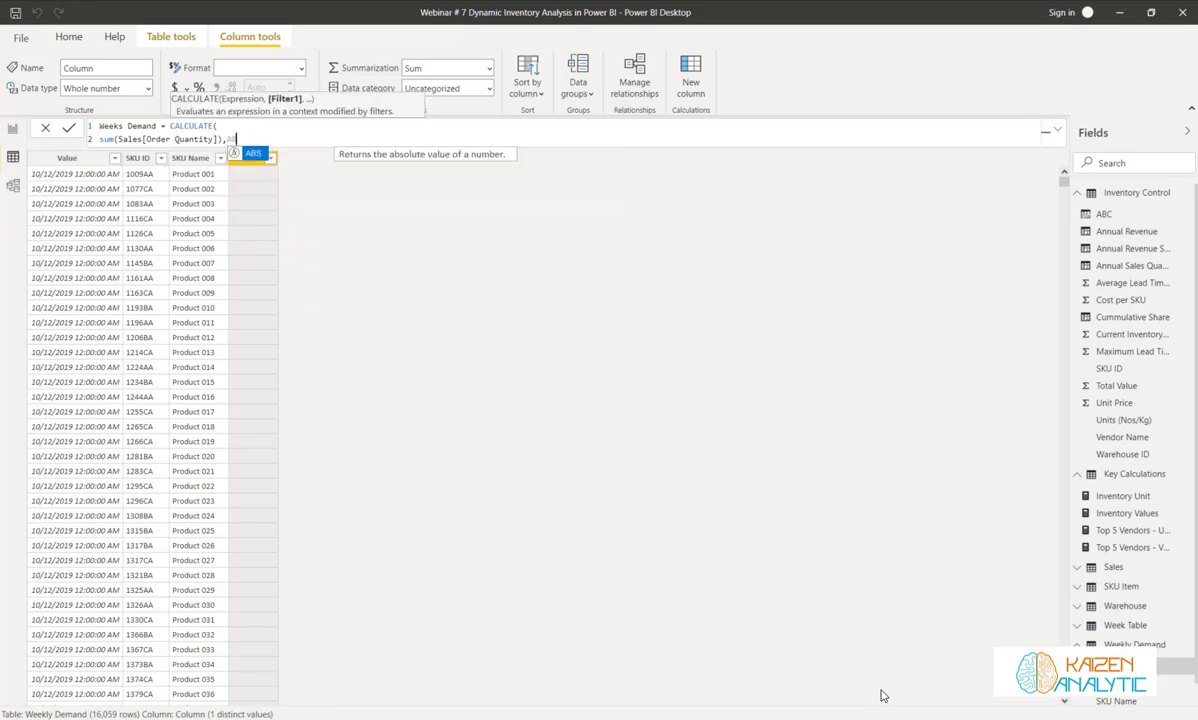
Step: Add a FILTER over the Sales table on new formula lines and begin its condition with Sales[SKU ID]=
key(shift+Return)
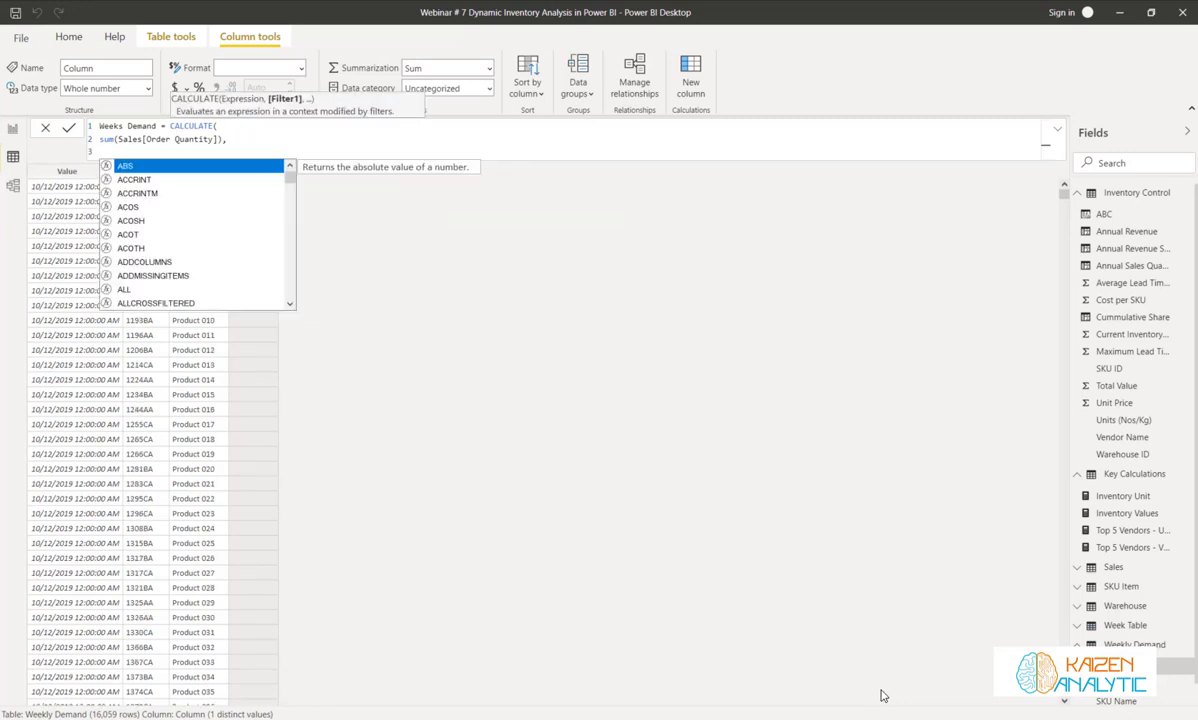
text(fil)
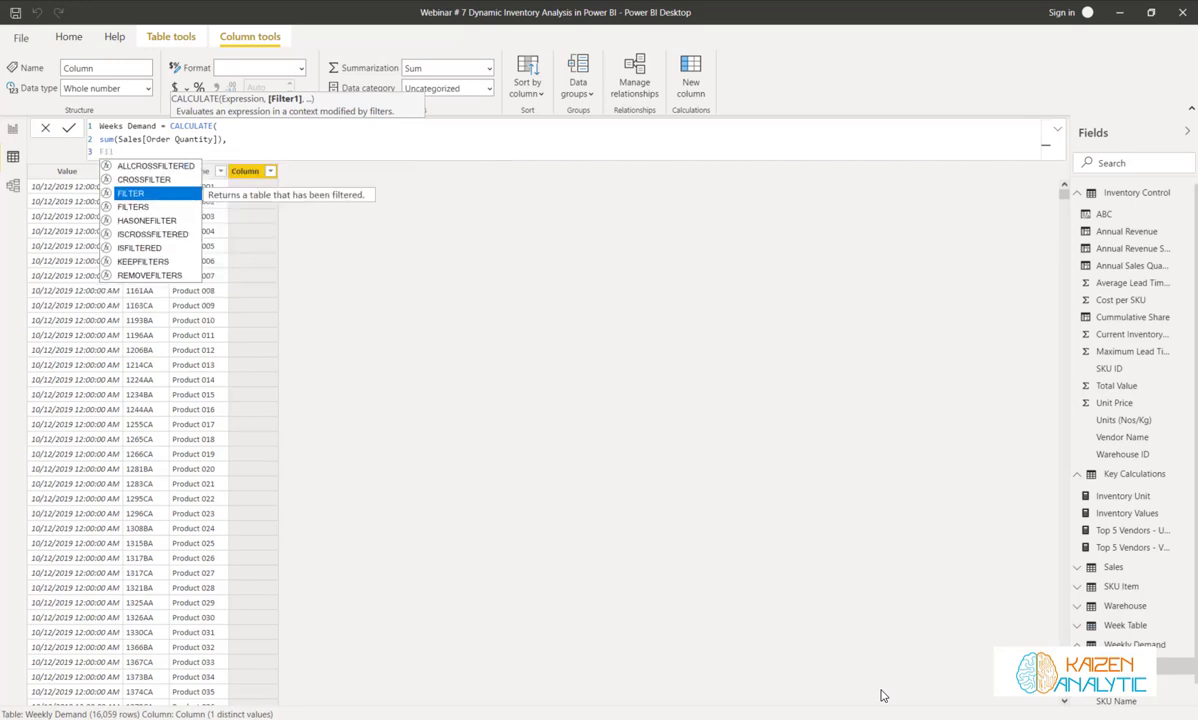
key(Tab)
text(Sales)
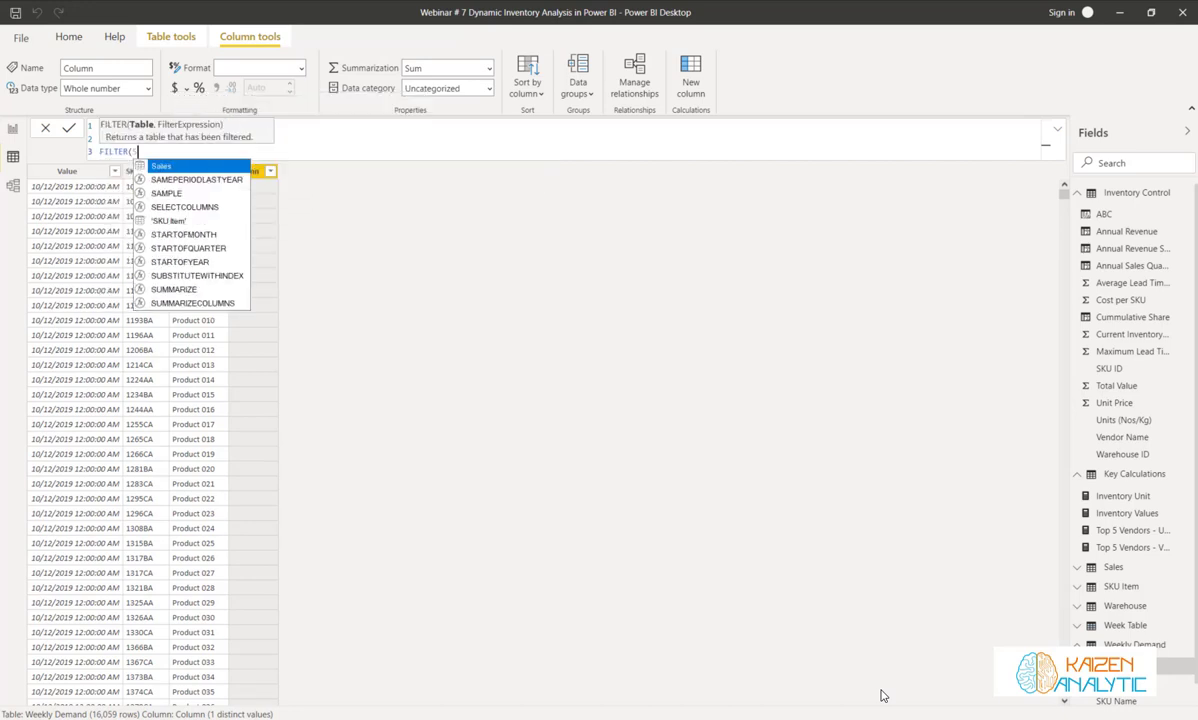
text(,)
key(shift+Return)
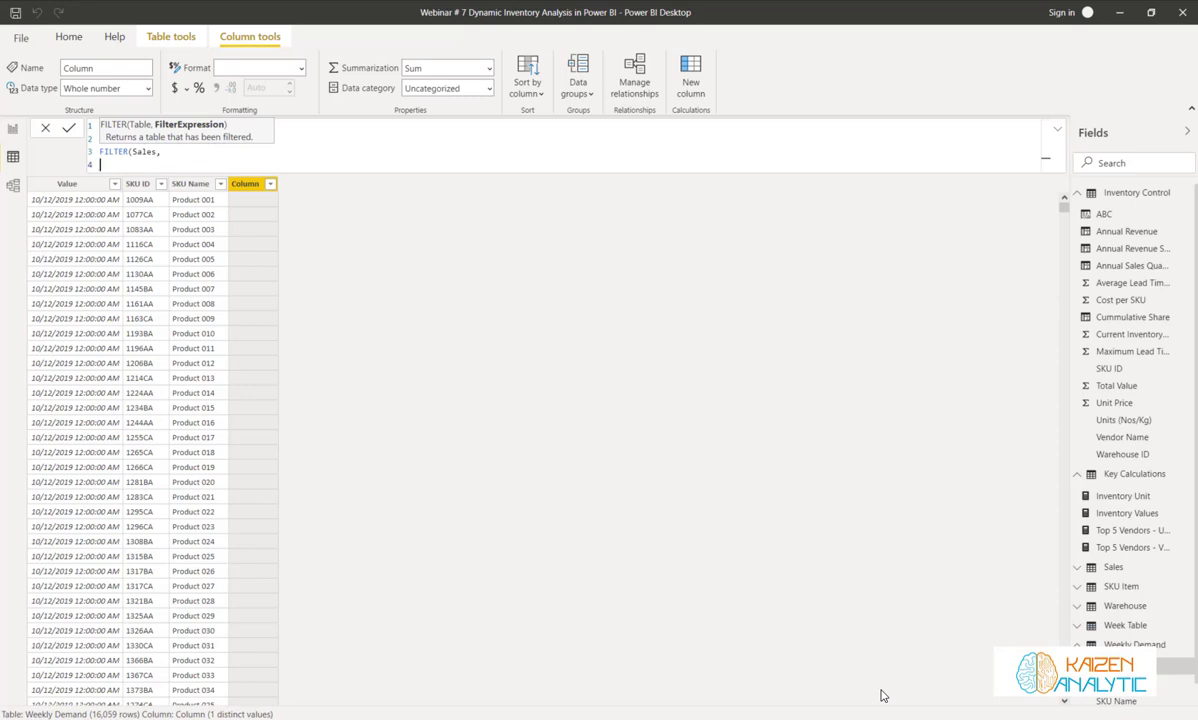
text(Sku)
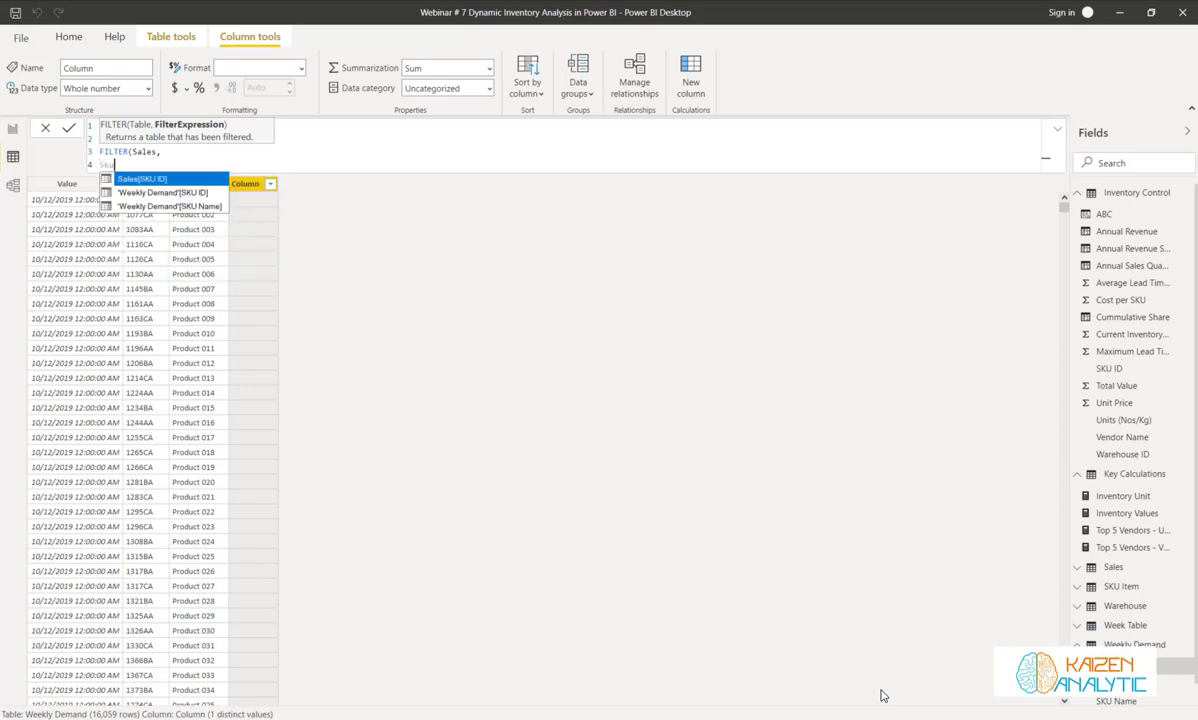
key(Tab)
text(=)
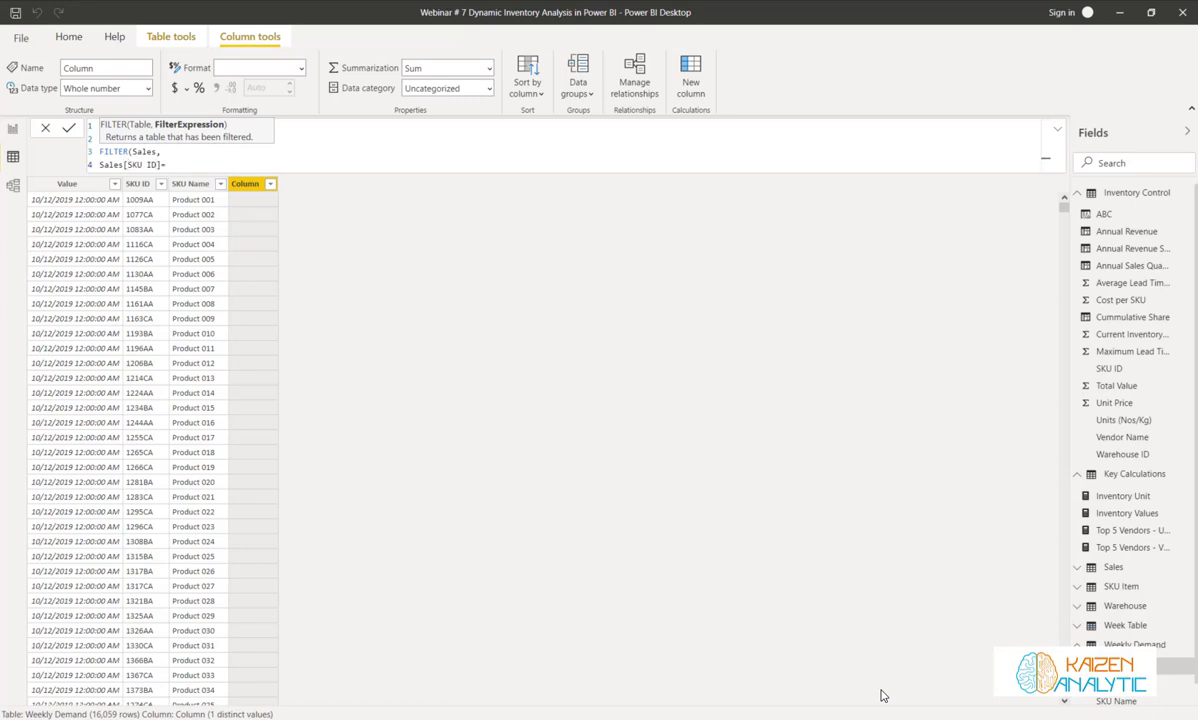
text(Sku)
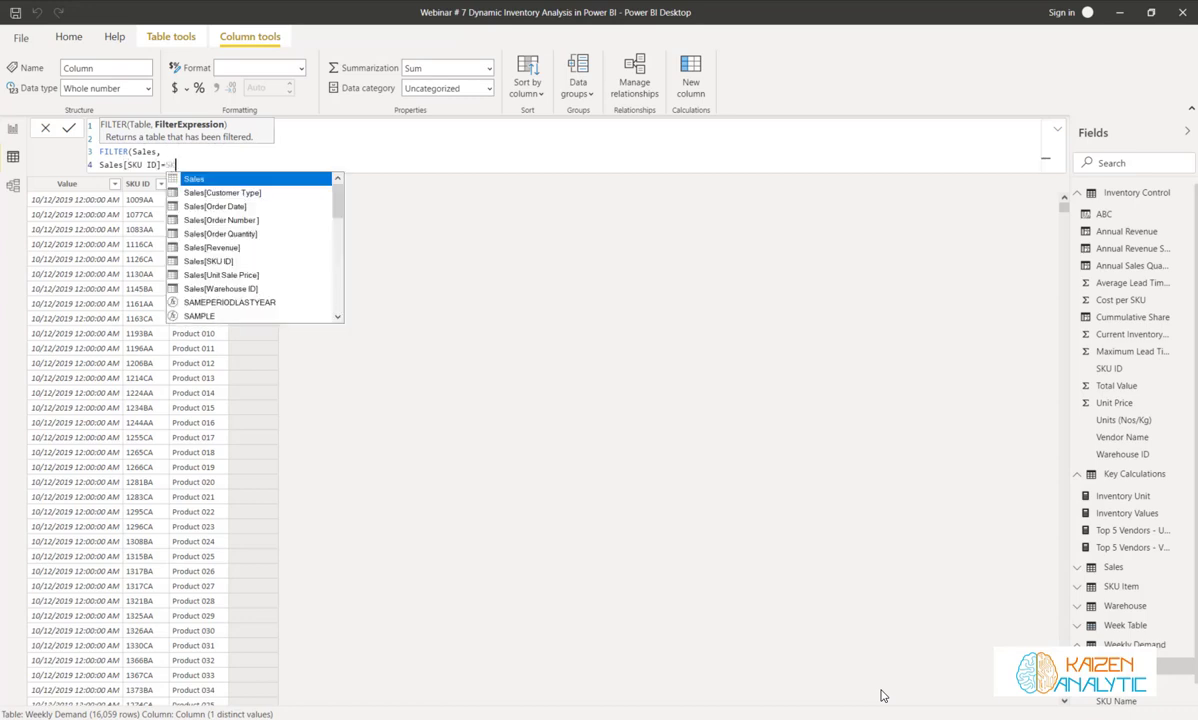
key(Tab)
key(BackSpace)
key(BackSpace)
key(BackSpace)
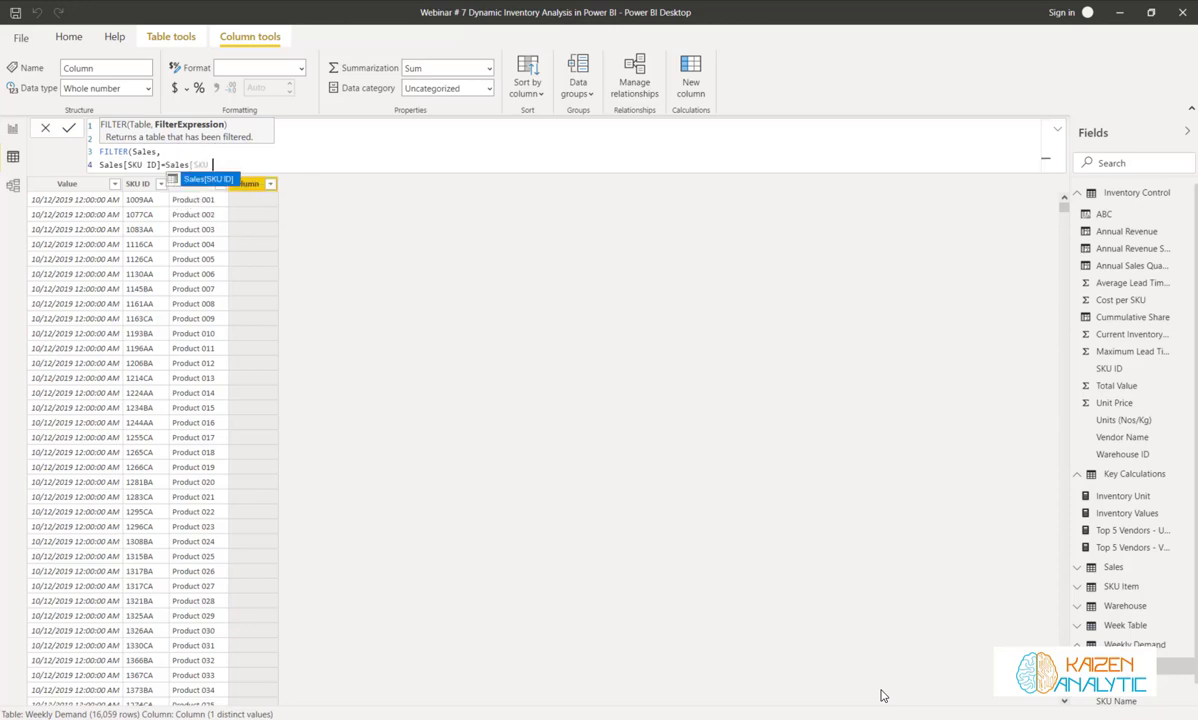
key(BackSpace)
key(BackSpace)
key(BackSpace)
key(BackSpace)
key(BackSpace)
key(BackSpace)
key(BackSpace)
key(BackSpace)
key(BackSpace)
key(BackSpace)
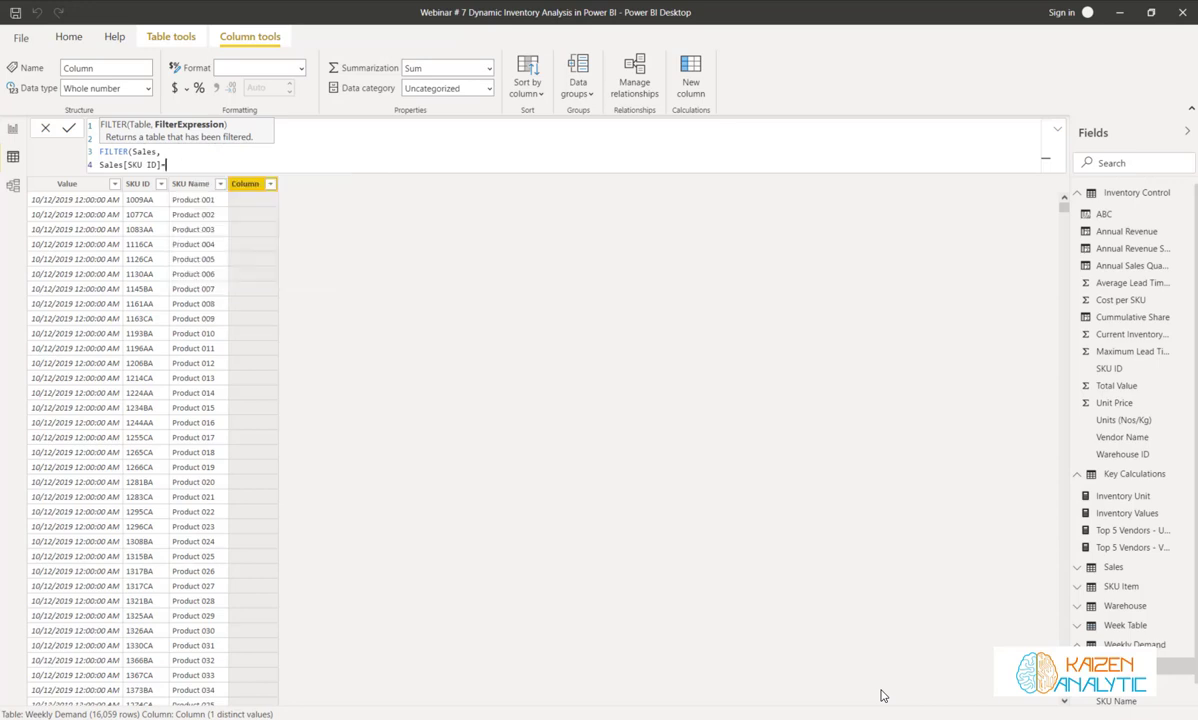
Step: Complete the SKU comparison in the FILTER condition with 'Weekly Demand'[SKU ID]
text(SKU)
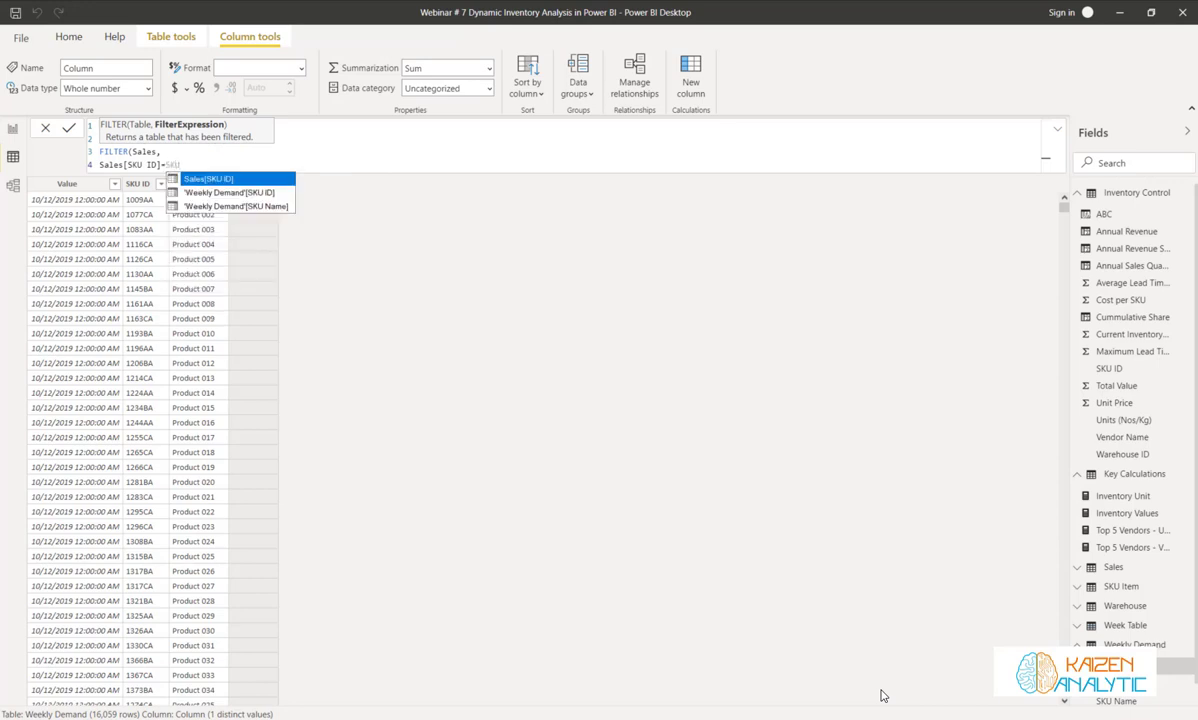
key(Down)
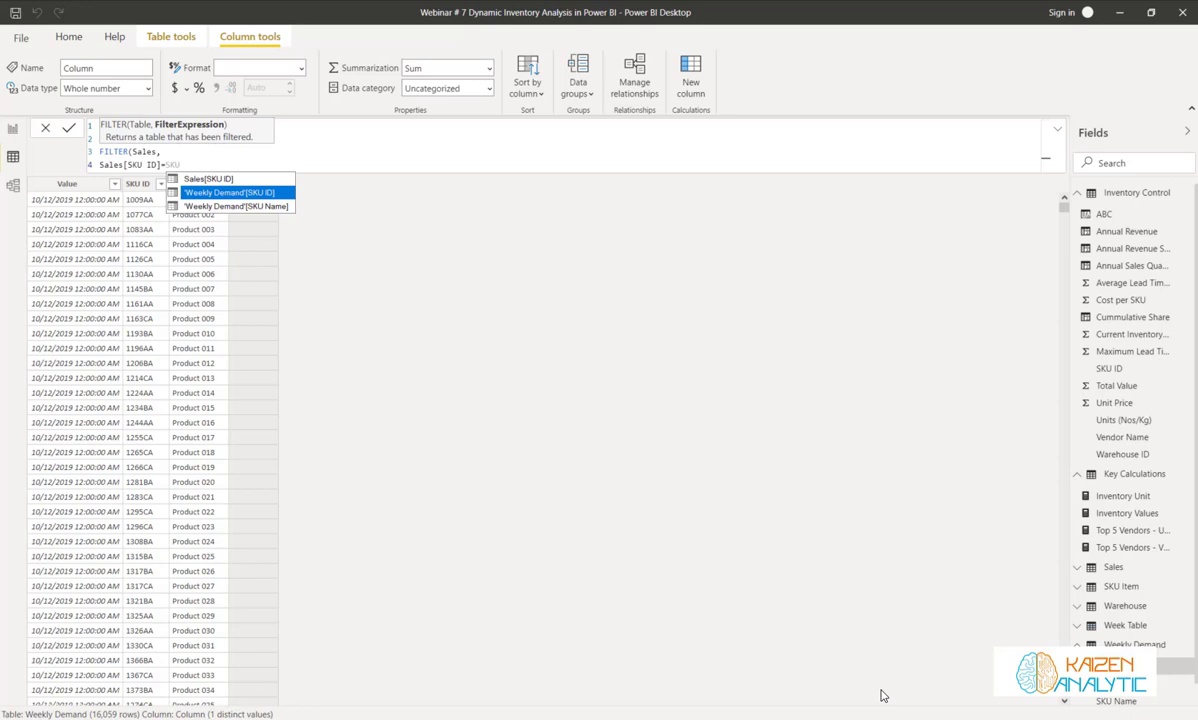
key(Tab)
text(,)
key(BackSpace)
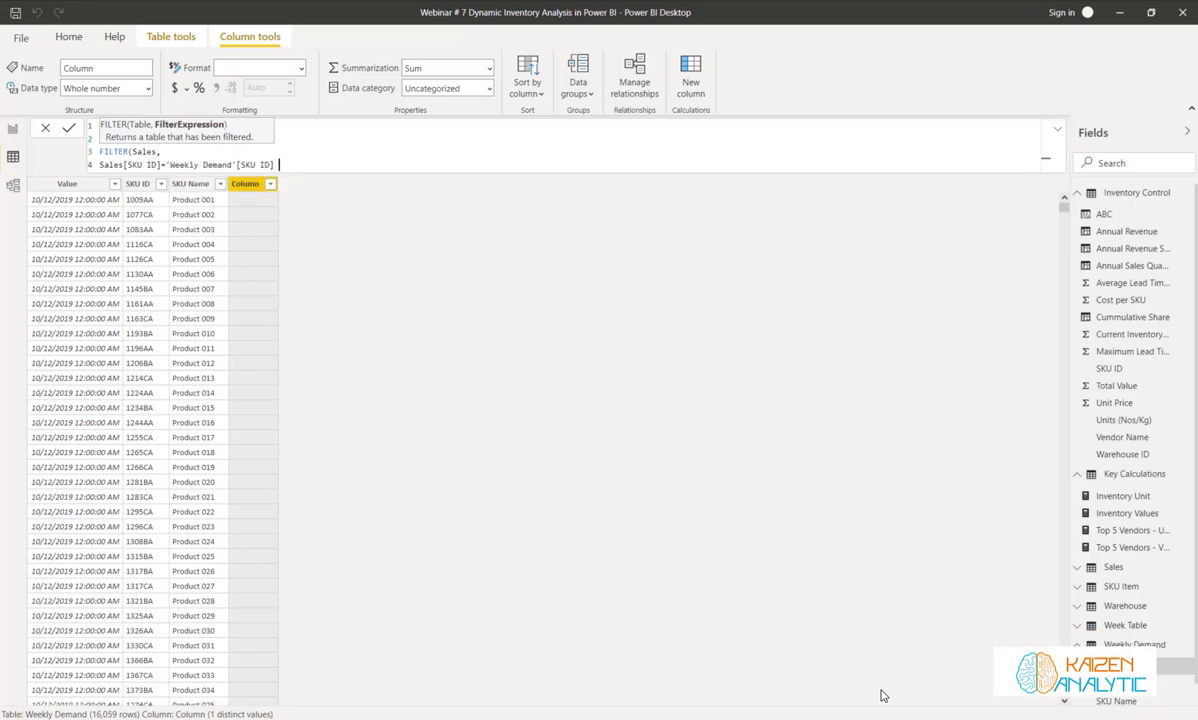
Step: Add a second FILTER condition on a new formula line, joined with && and beginning with Sales[Order Date] >=
text(&&)
key(shift+Return)
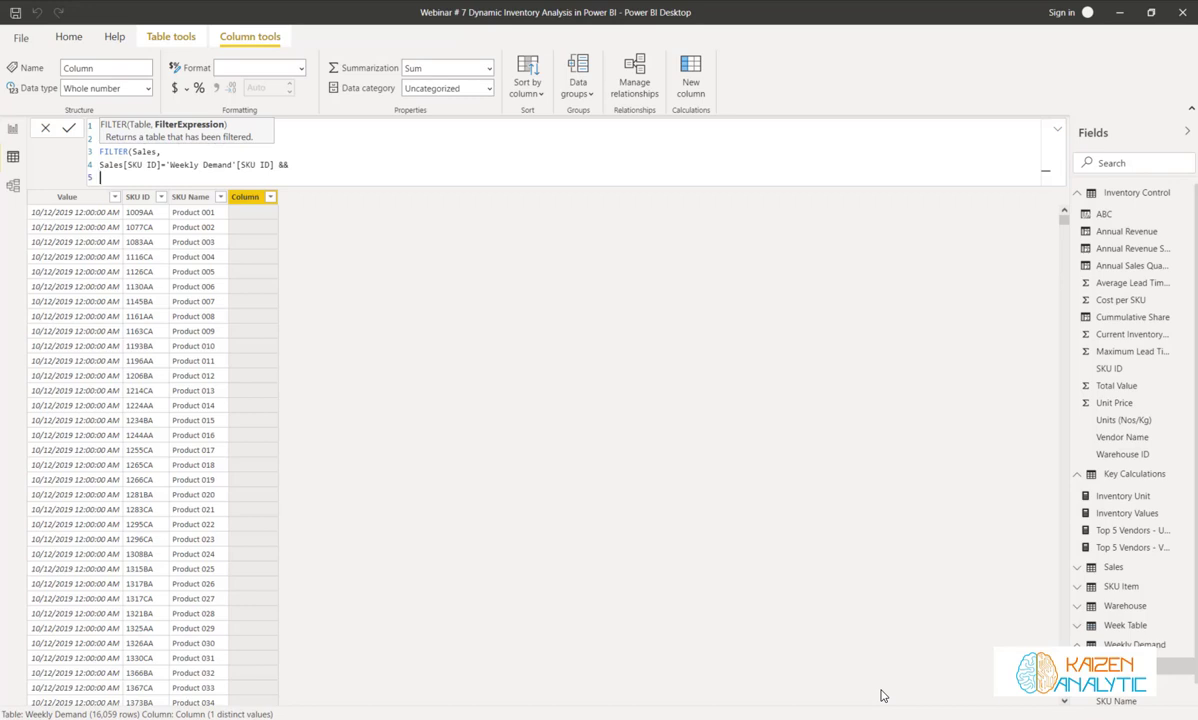
text(orde)
key(BackSpace)
key(Tab)
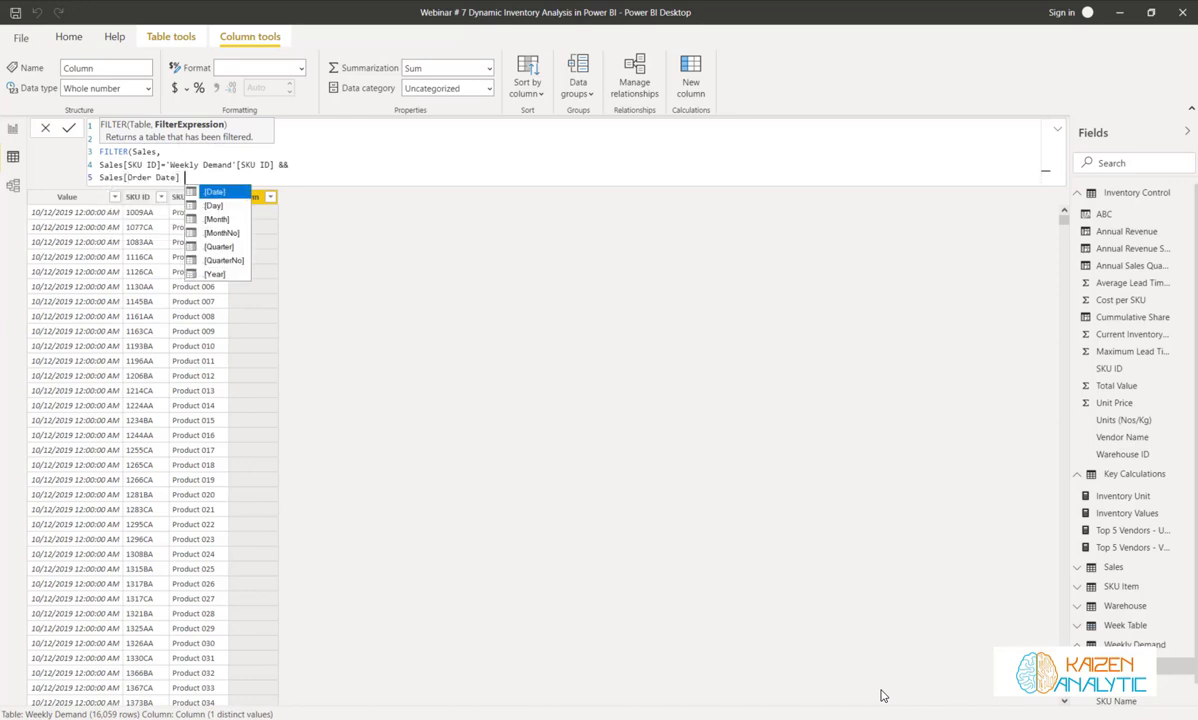
text(>=)
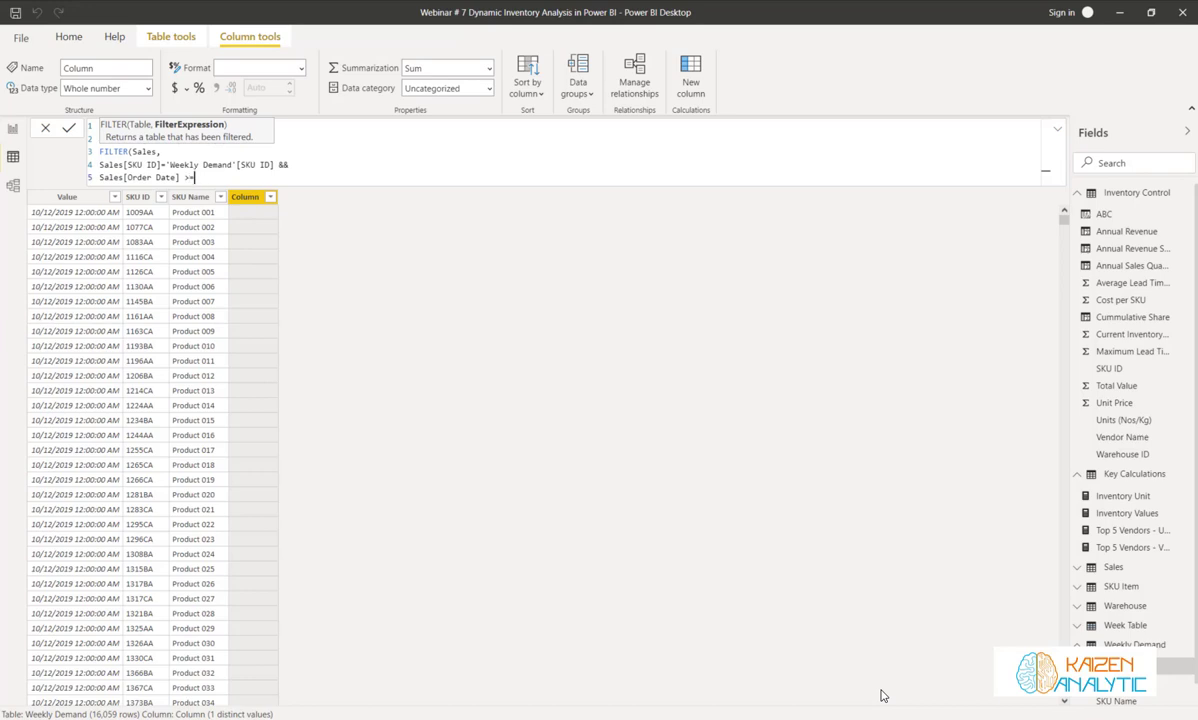
Step: Complete the order date comparison in the FILTER with 'Weekly Demand'[Value]-6
text( w)
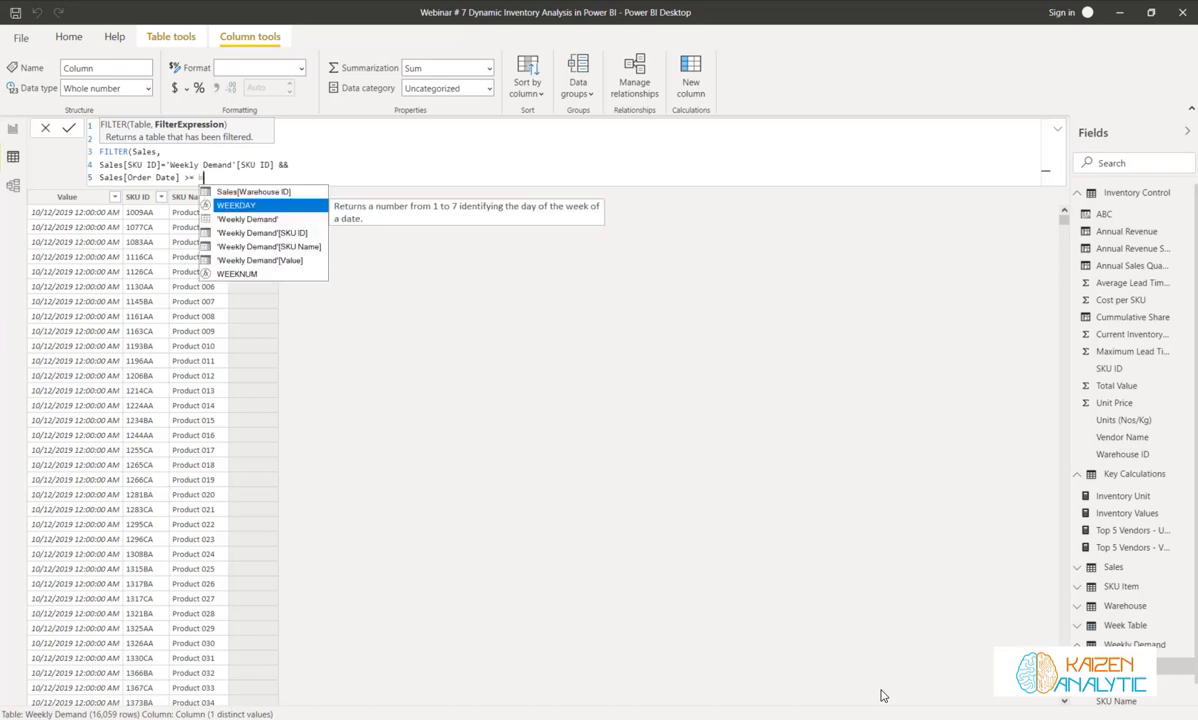
text(ee)
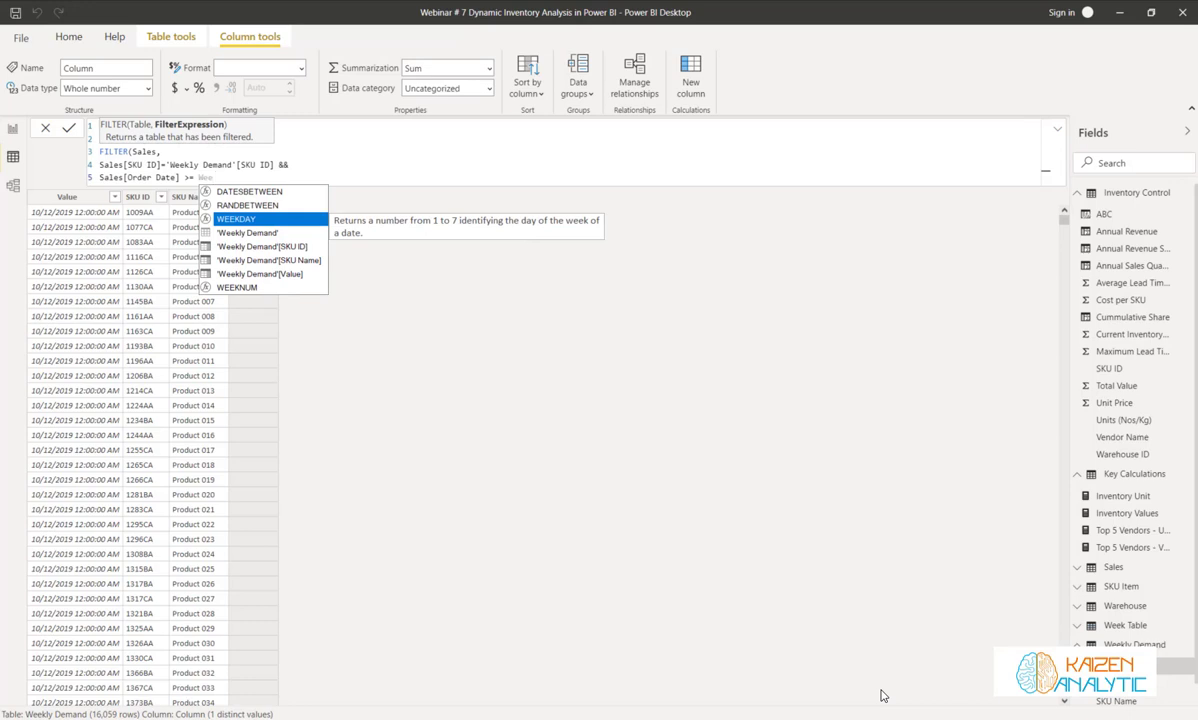
text(k)
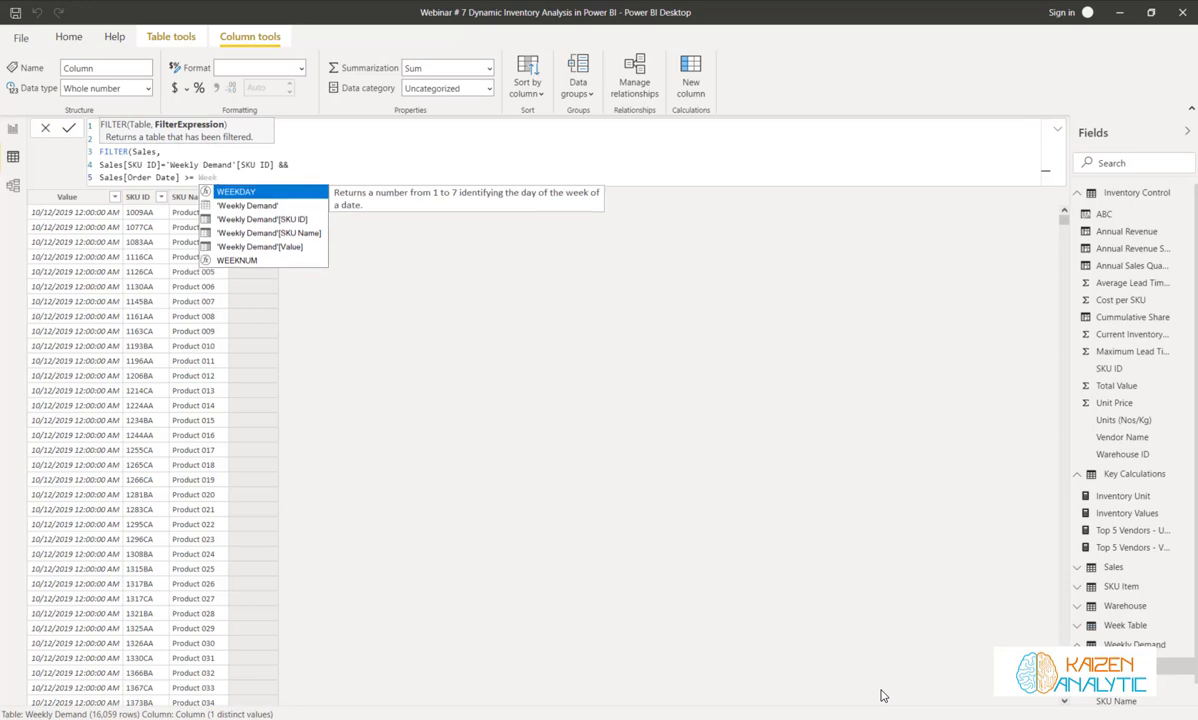
key(Down)
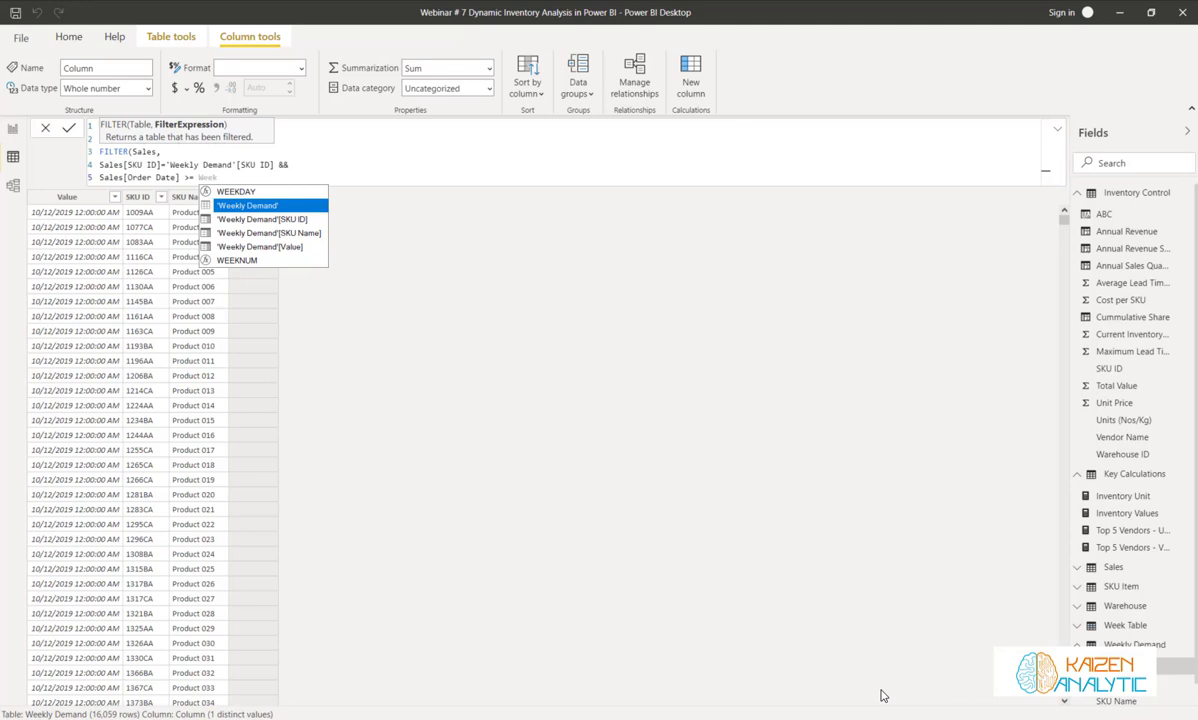
key(Down)
key(Down)
key(Down)
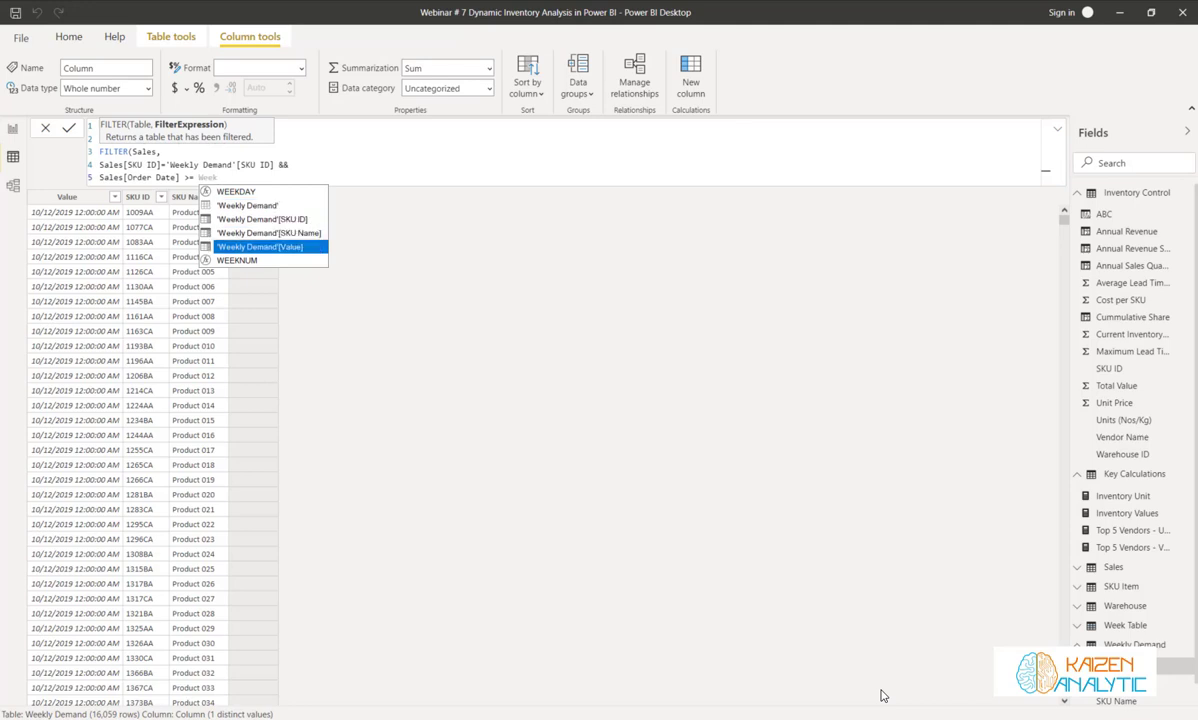
key(Tab)
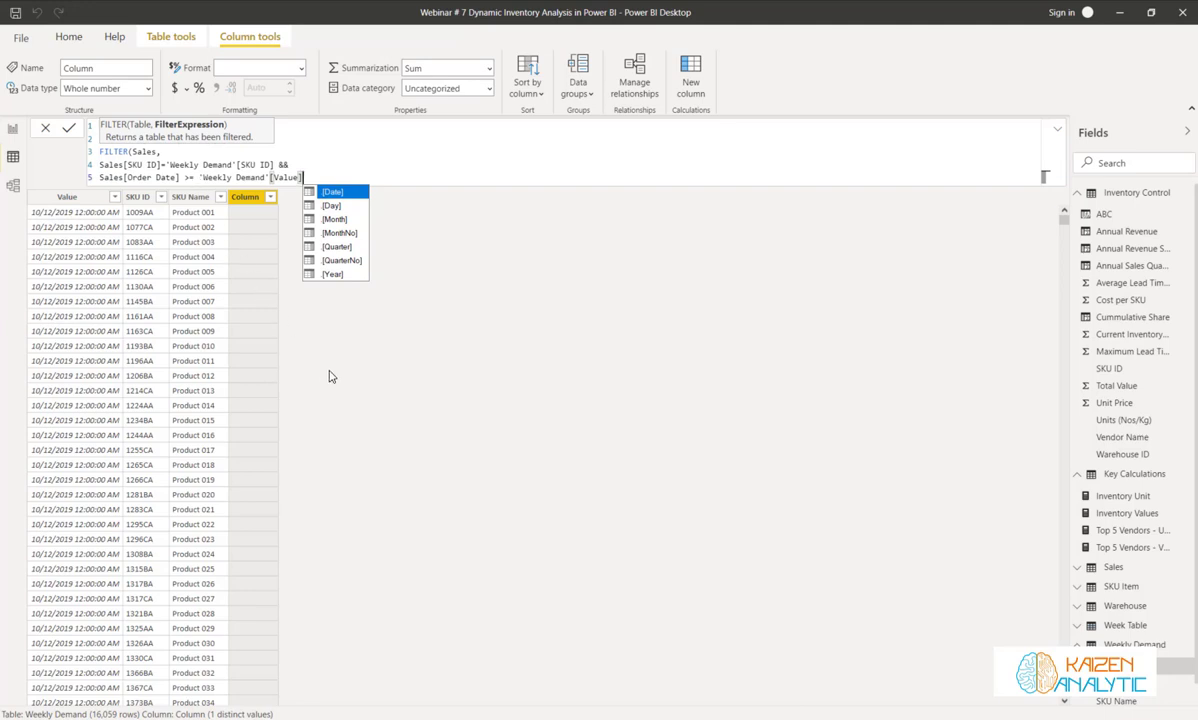
text(-6)
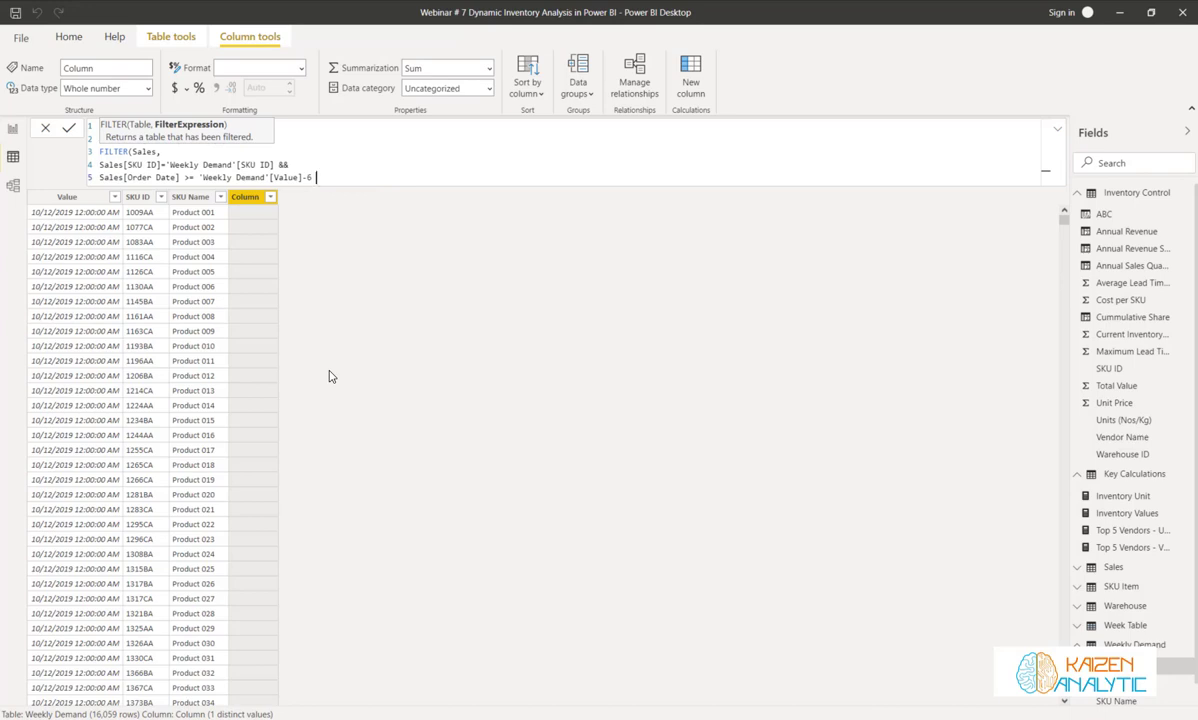
Step: Add a third condition with && on a new line, Sales[Order Date] >= 'Weekly Demand'[Value], and close the FILTER and CALCULATE functions
text( &&)
key(shift+Return)
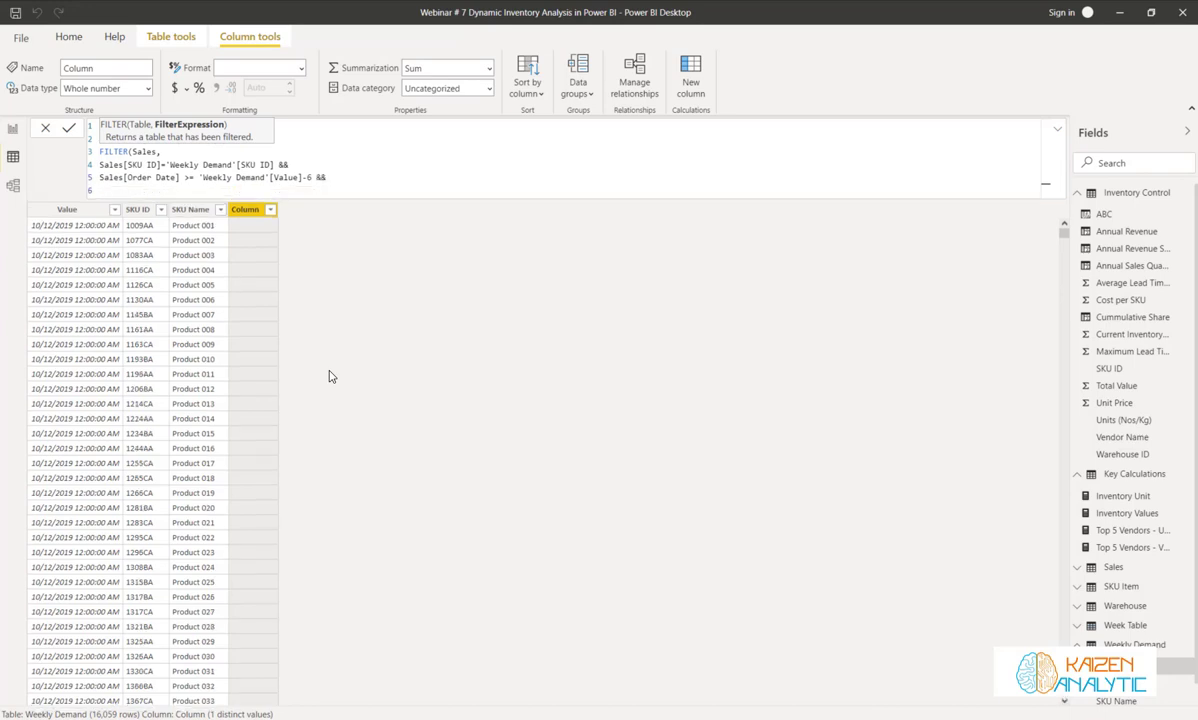
text(order)
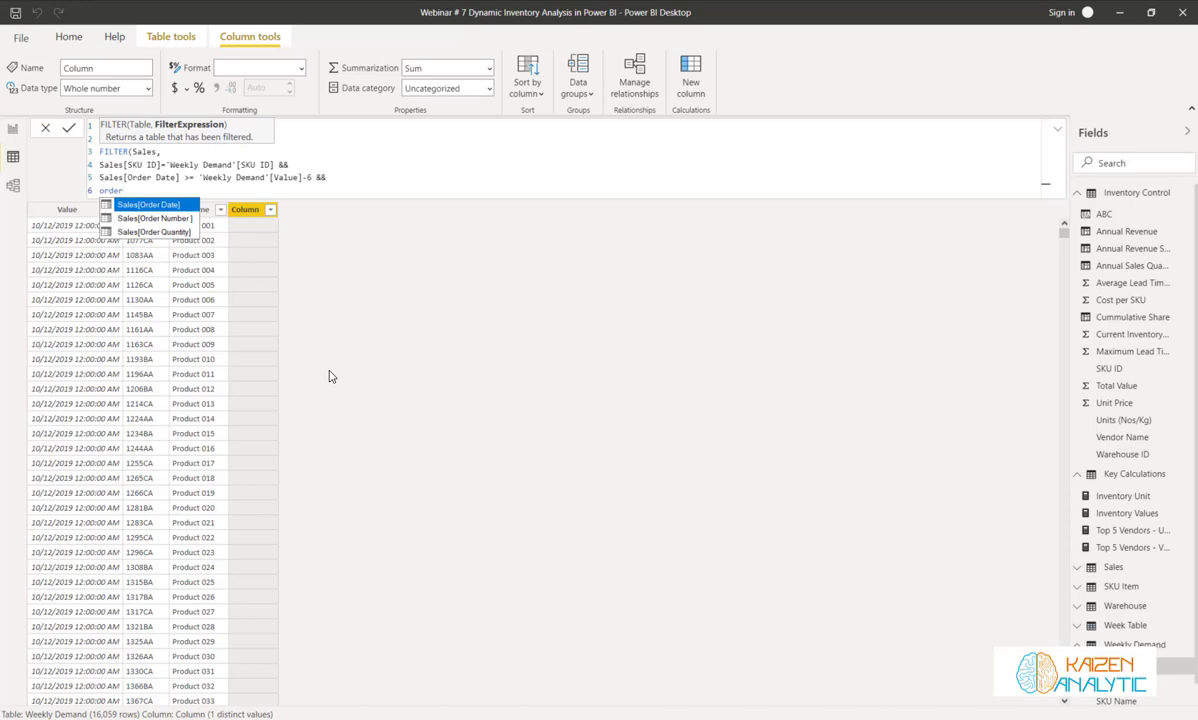
key(Tab)
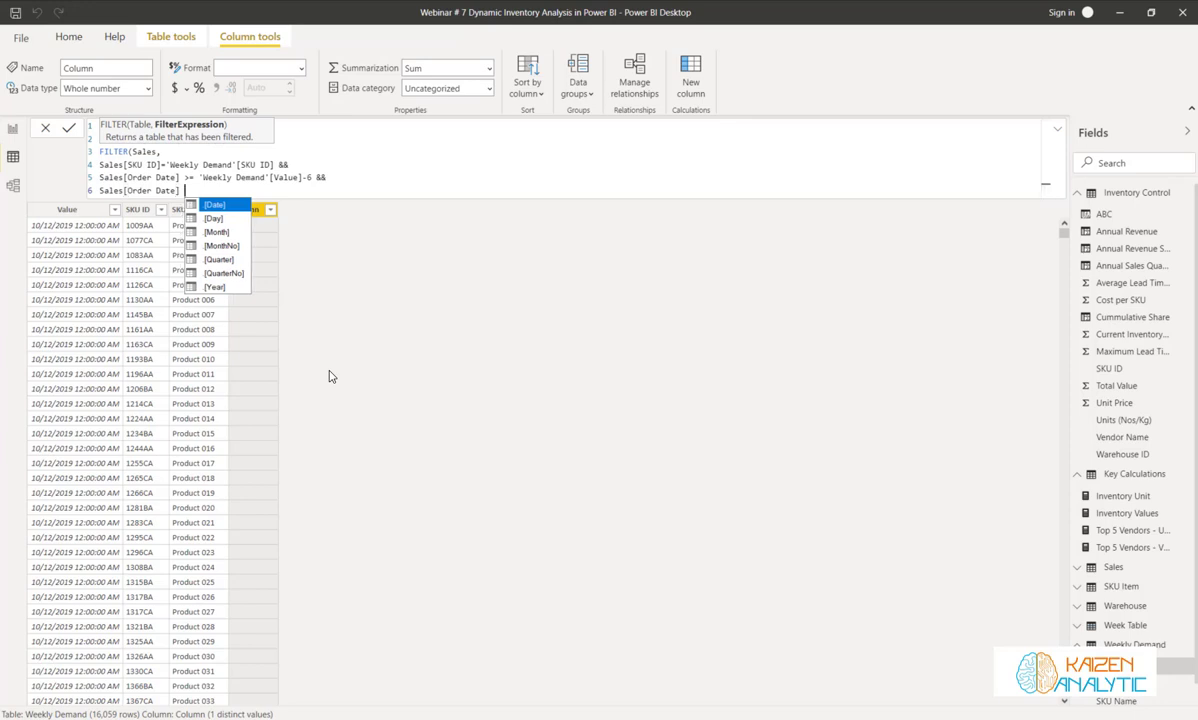
text(>= We)
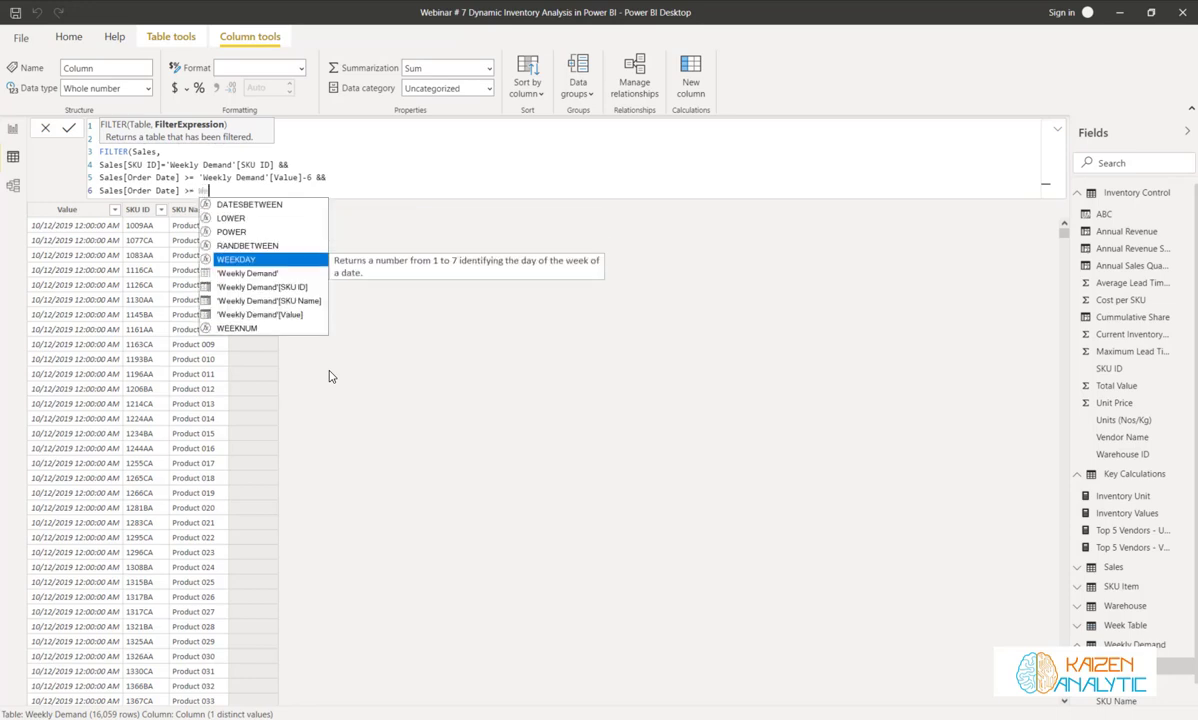
key(Down)
key(Down)
key(Down)
key(Down)
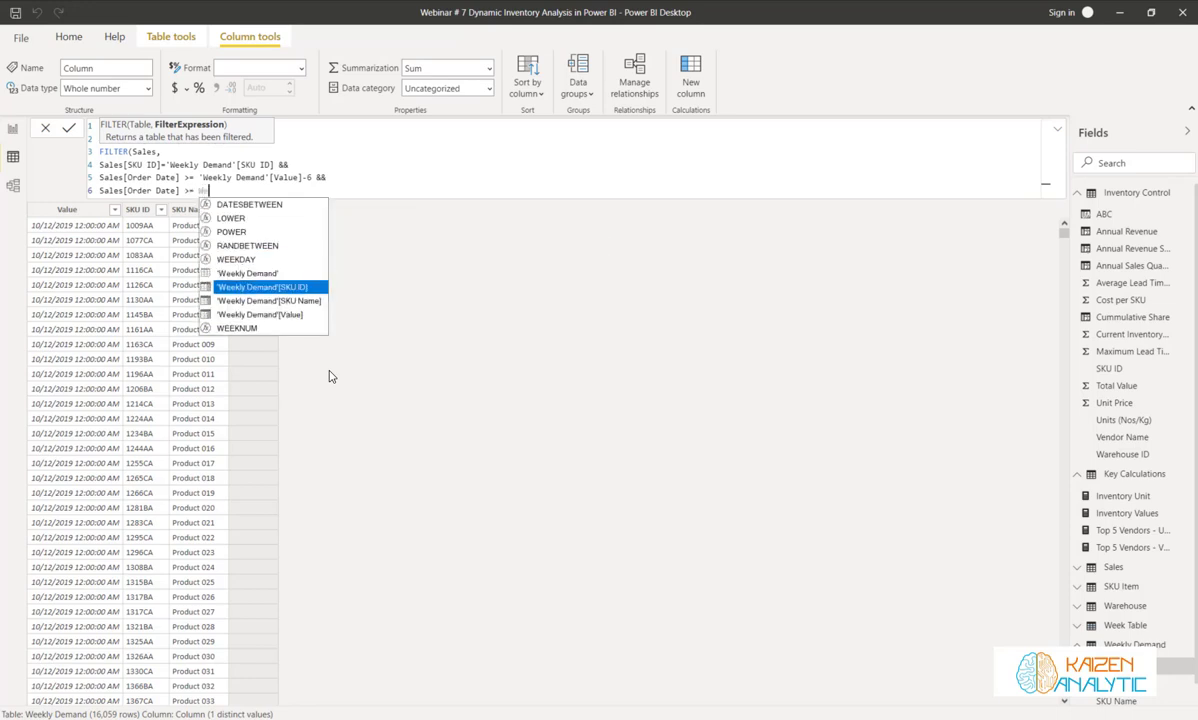
key(Tab)
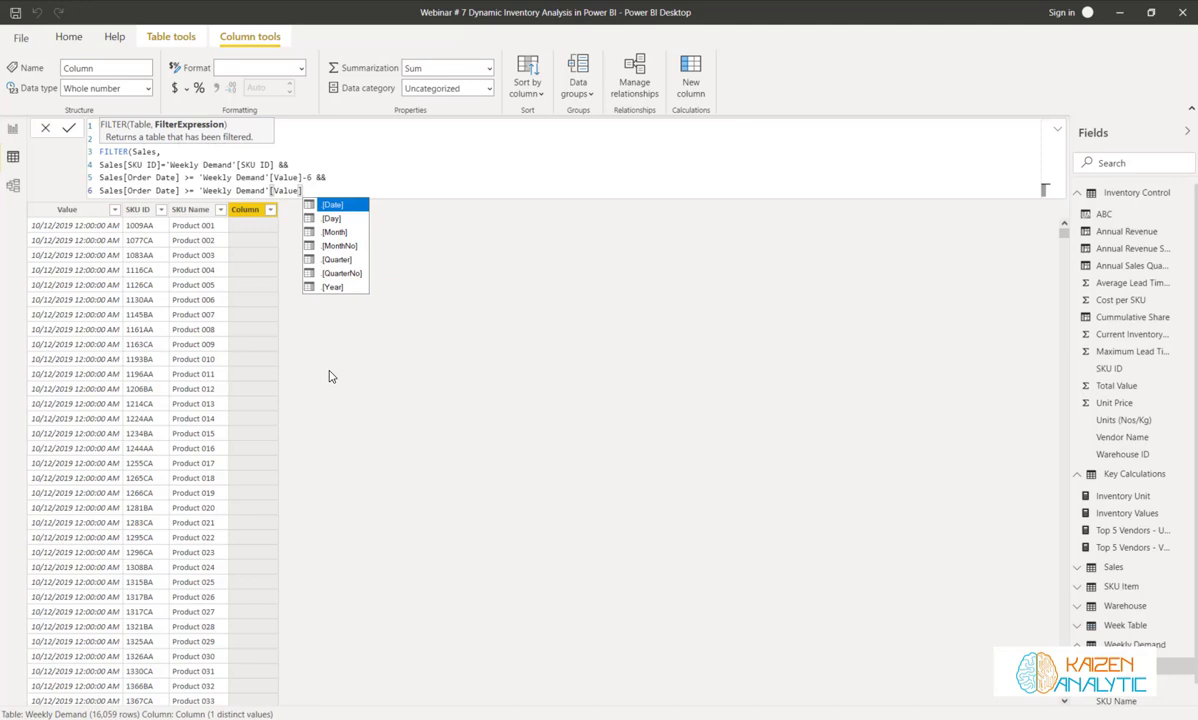
text())
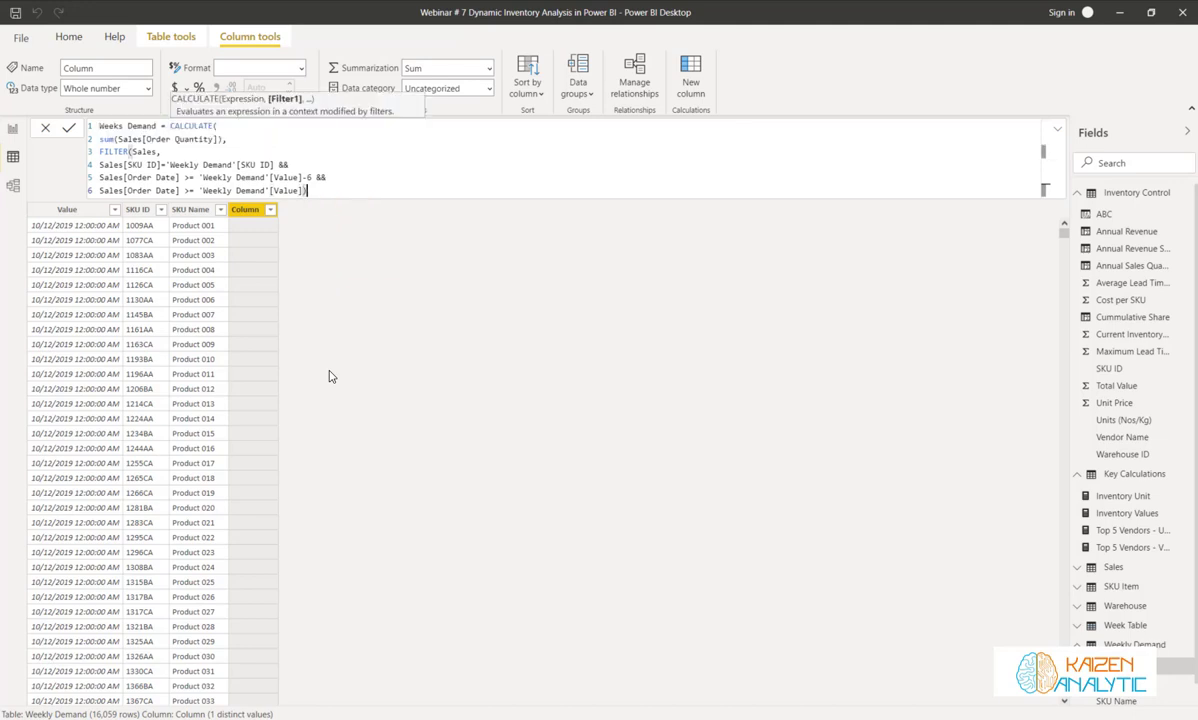
text())
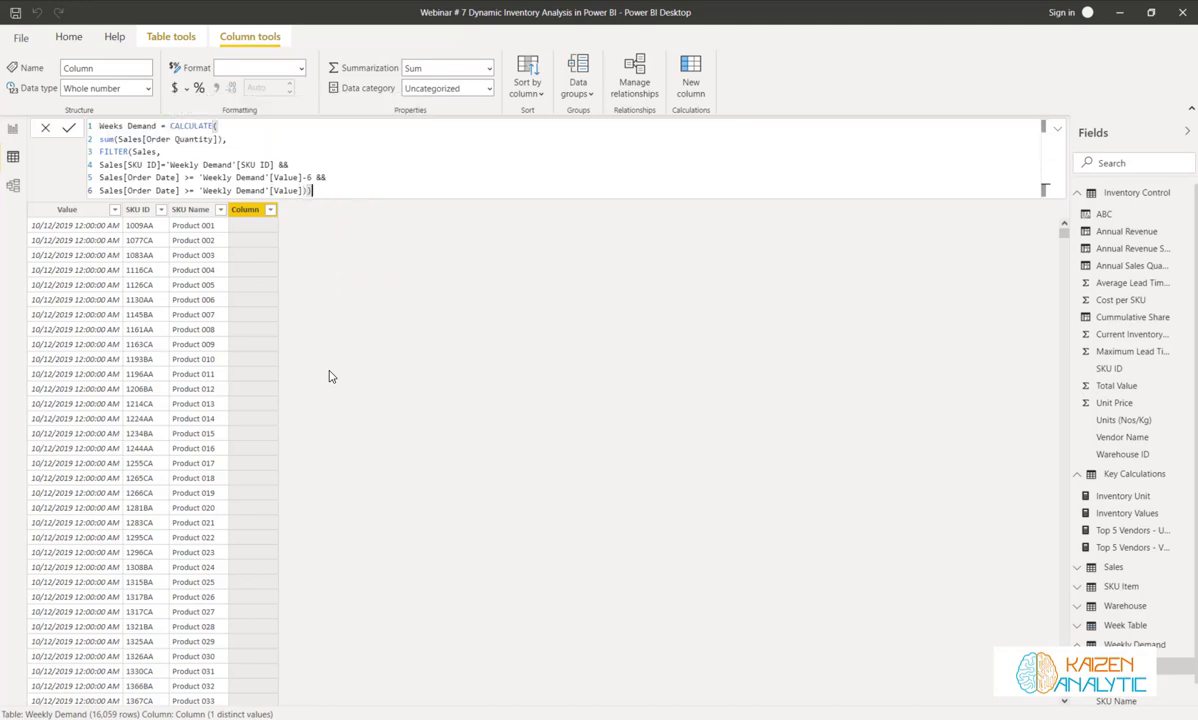
Step: Indent the sum and FILTER lines of the formula and put the Sales table argument on its own indented line
click(102, 141)
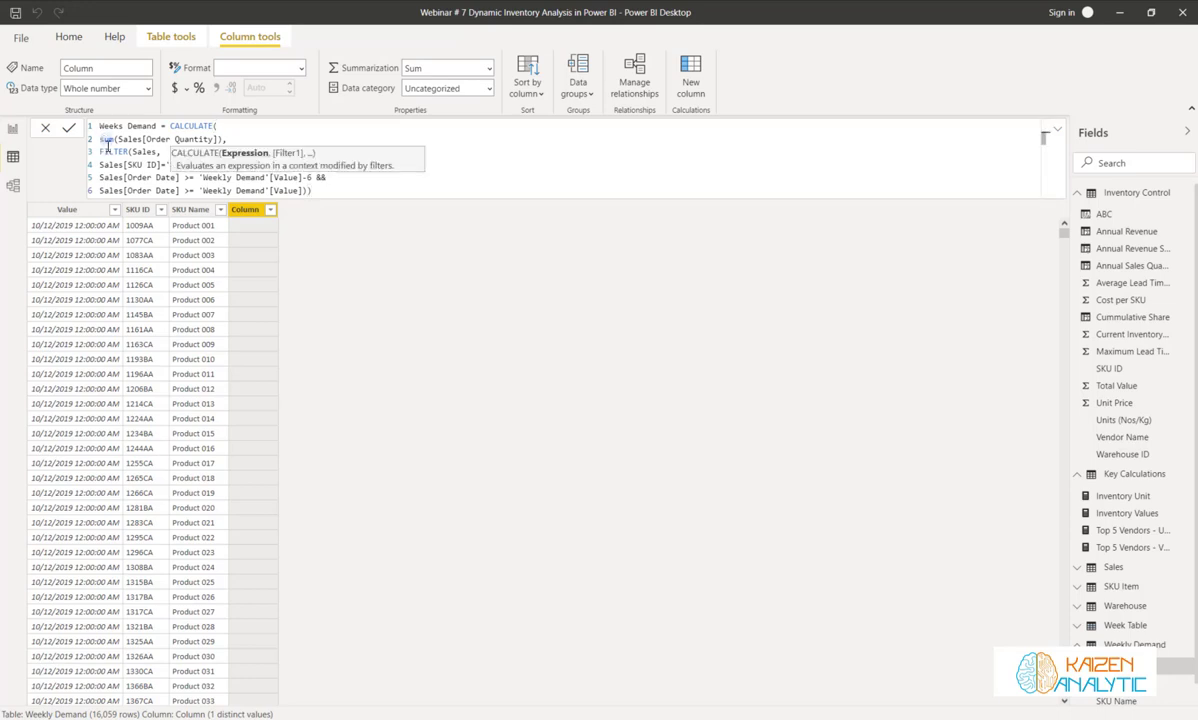
key(Tab)
click(101, 152)
key(Tab)
key(Tab)
click(170, 151)
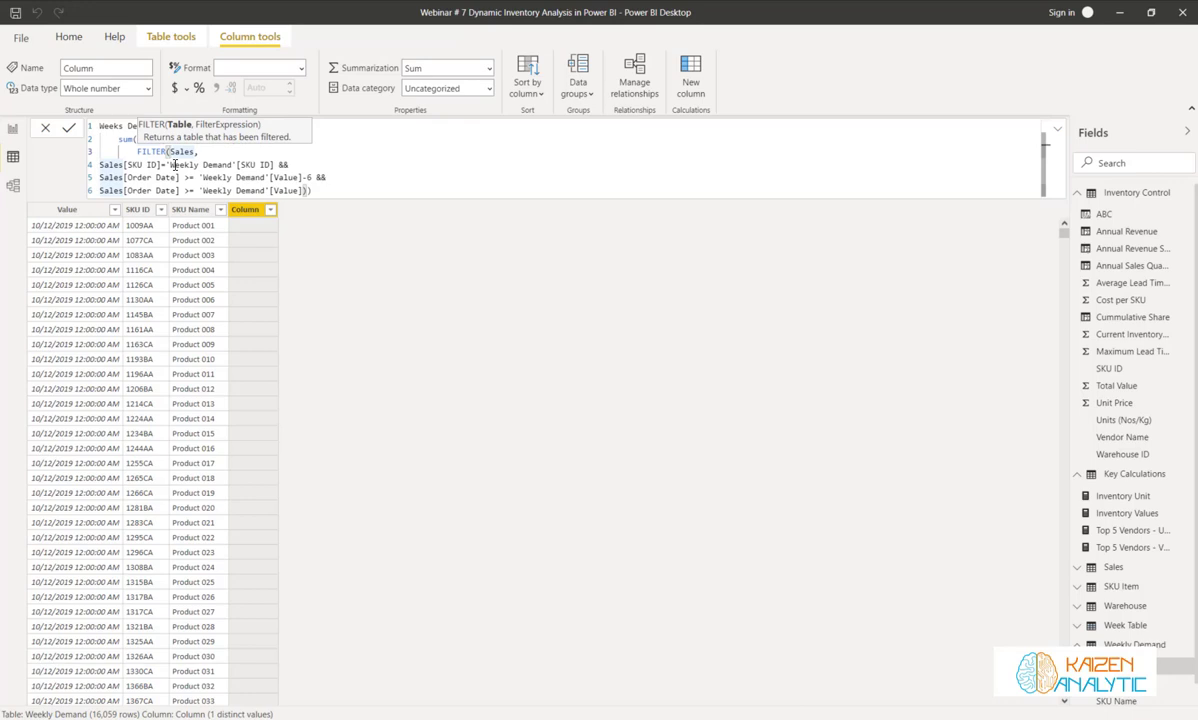
key(shift+Return)
key(Tab)
key(Tab)
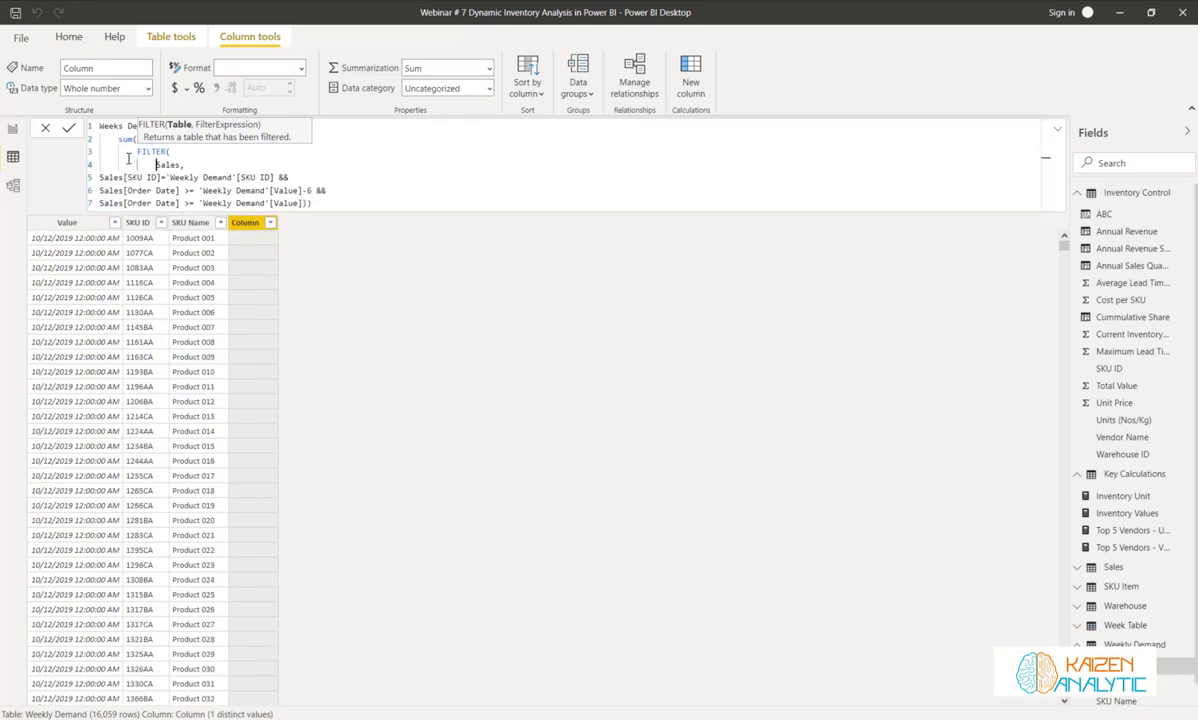
Step: Indent the three FILTER condition lines under the Sales argument and commit the Weeks Demand formula
click(100, 177)
key(Tab)
key(Tab)
key(Tab)
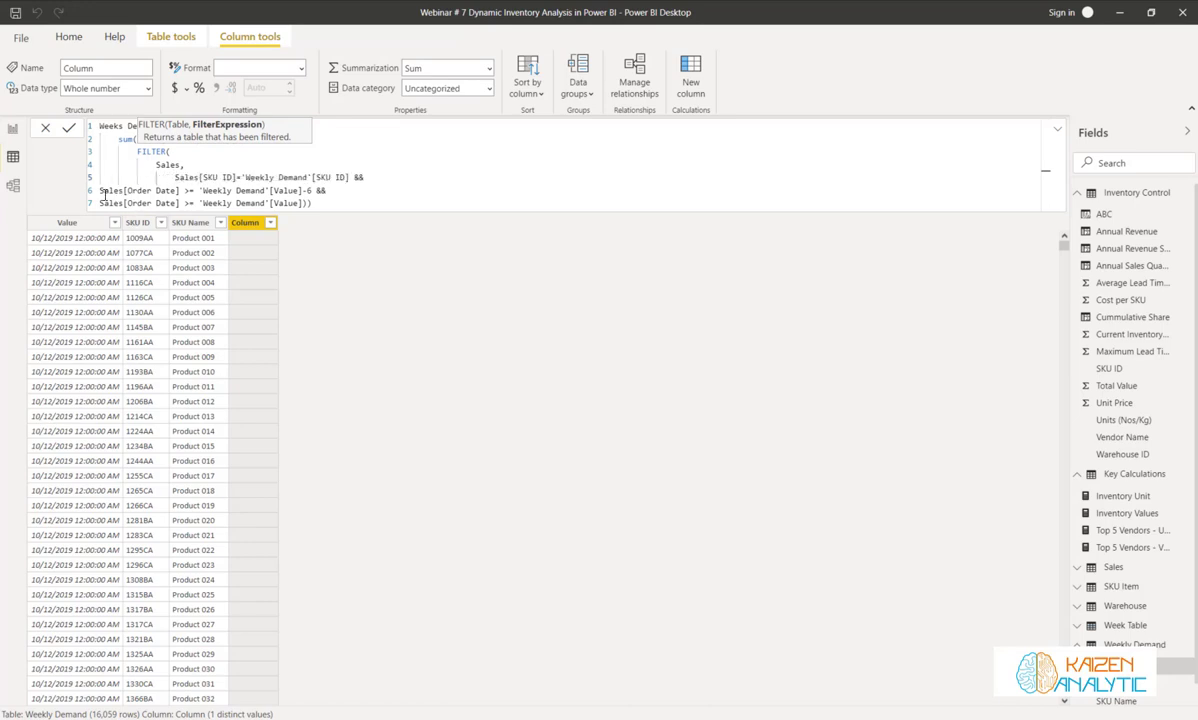
click(99, 190)
key(Tab)
key(Tab)
key(Tab)
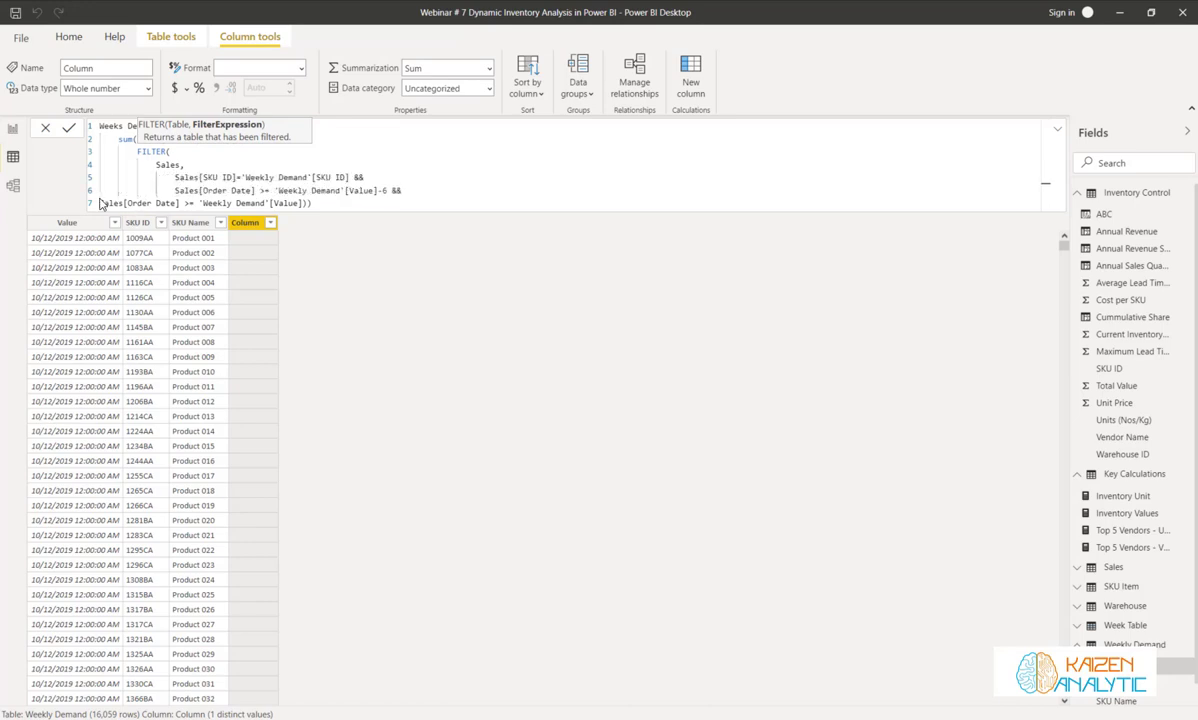
click(101, 203)
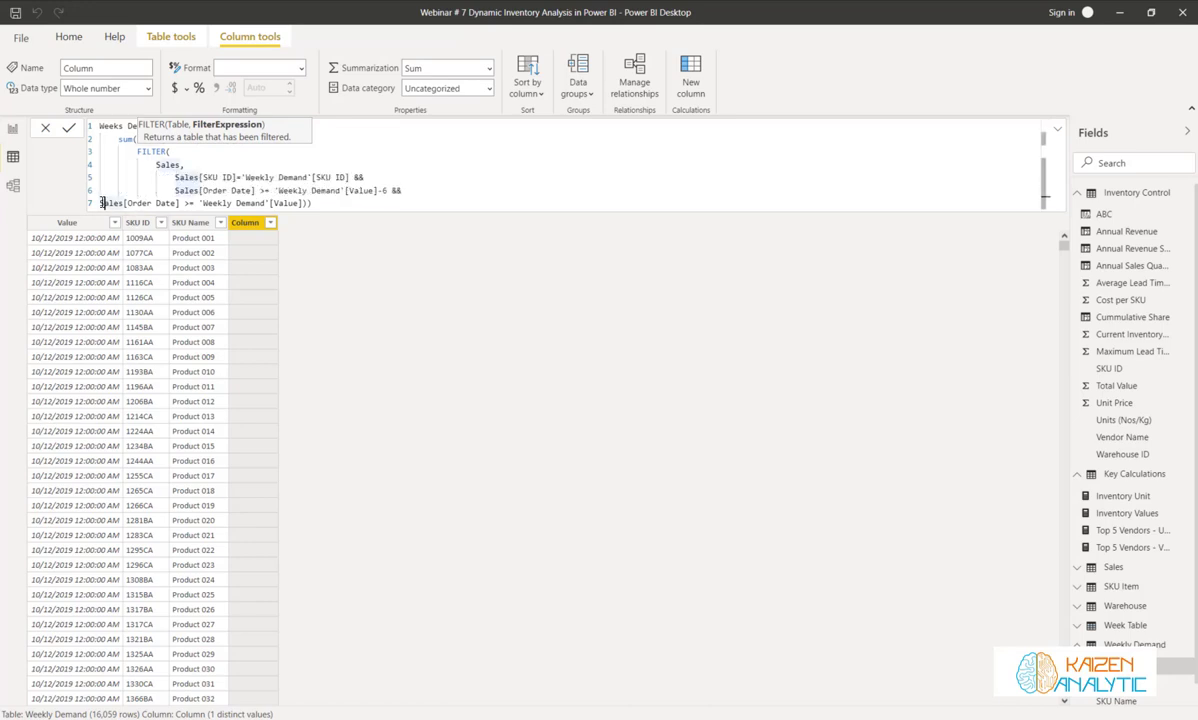
key(Tab)
key(Tab)
key(Tab)
key(Tab)
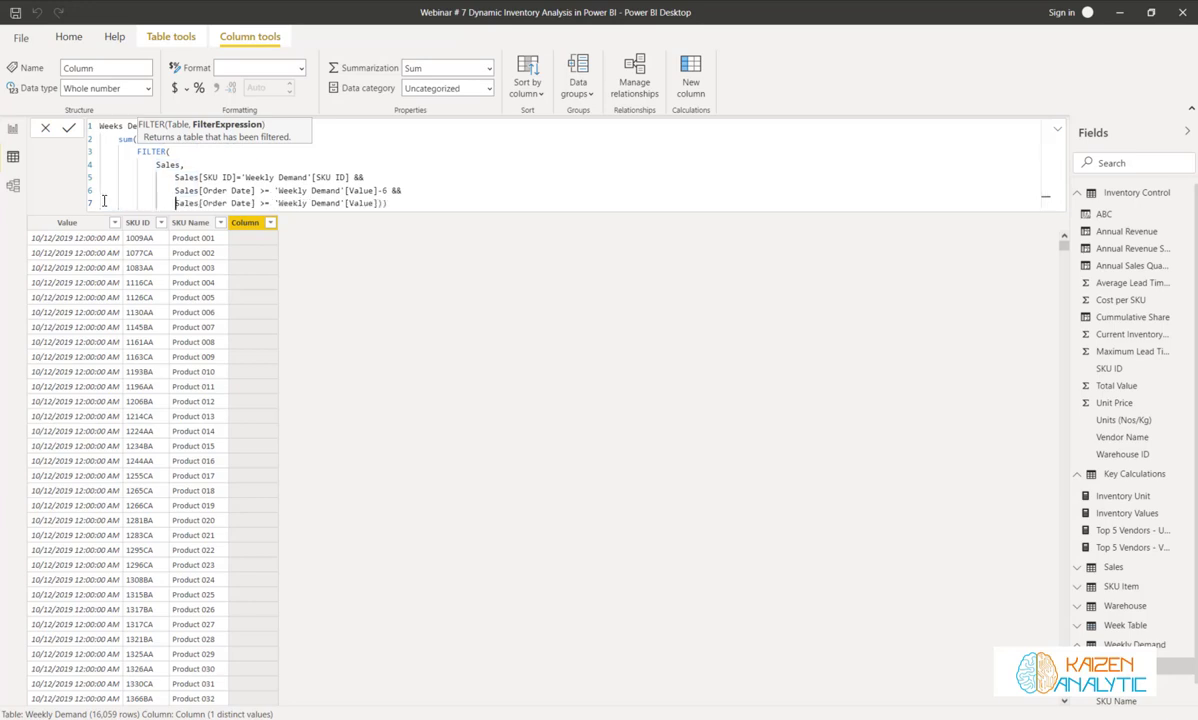
click(104, 143)
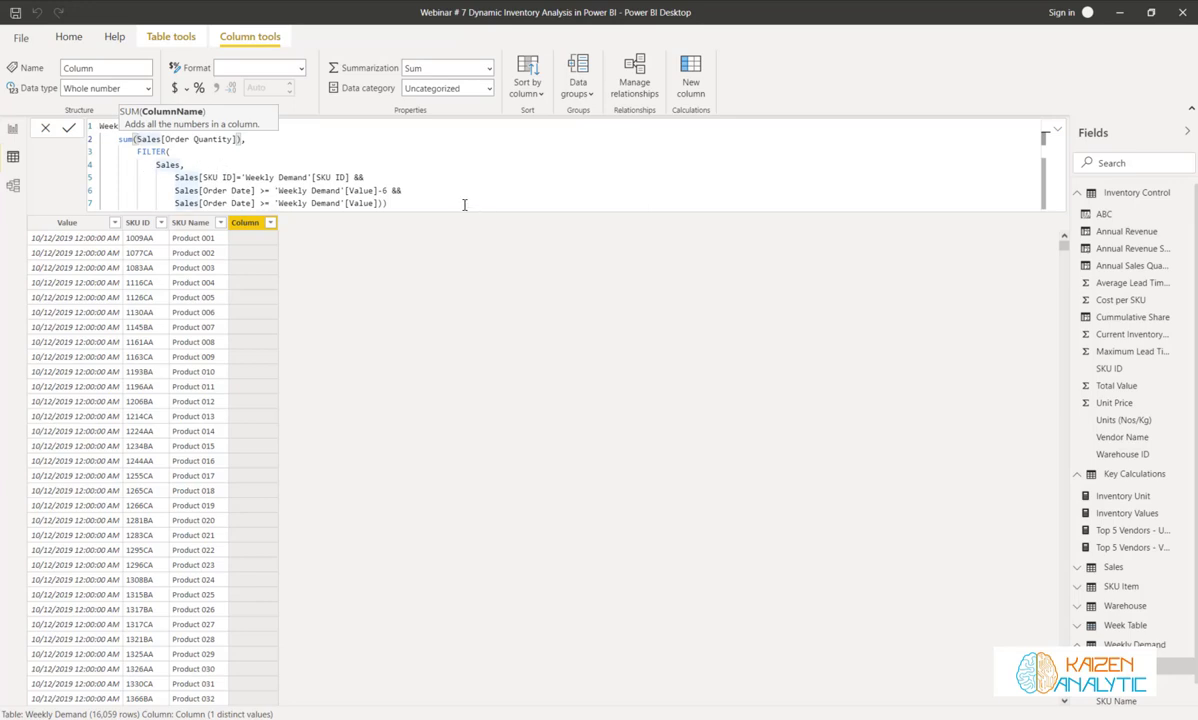
click(377, 272)
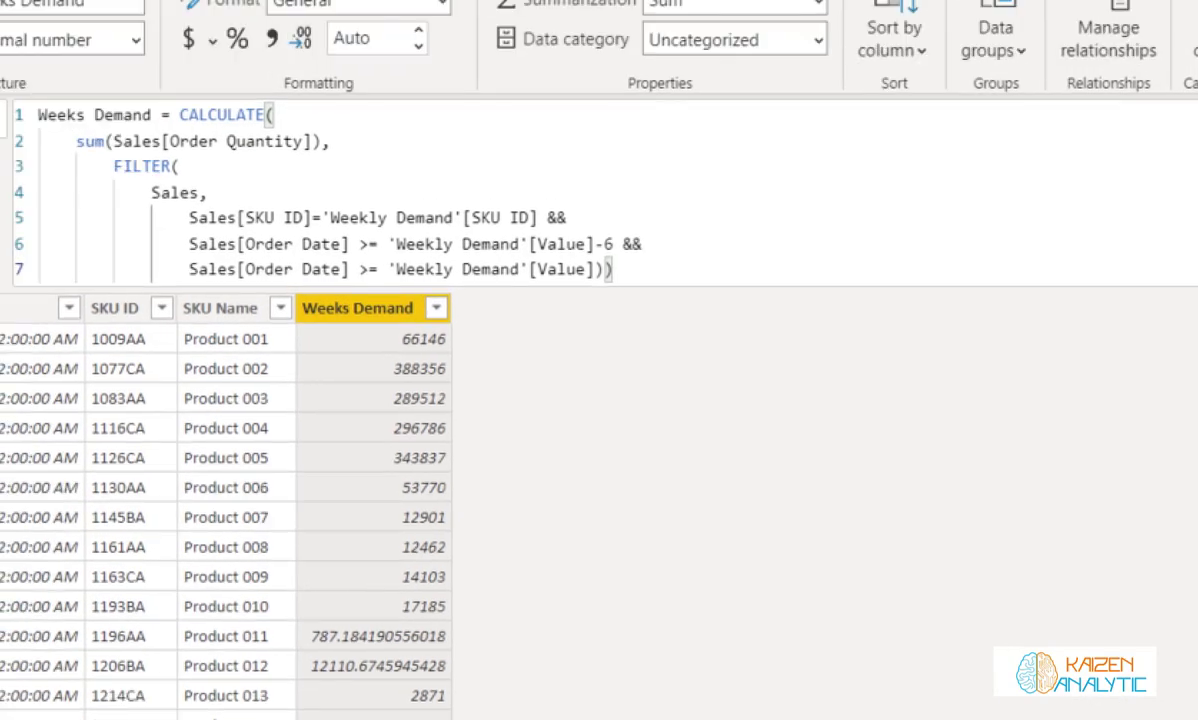
Step: Review the Weeks Demand formula, examining its SKU ID and order date conditions alongside the calculated column
mouse_move(18, 79)
mouse_down()
mouse_move(406, 246)
mouse_move(700, 296)
mouse_up()
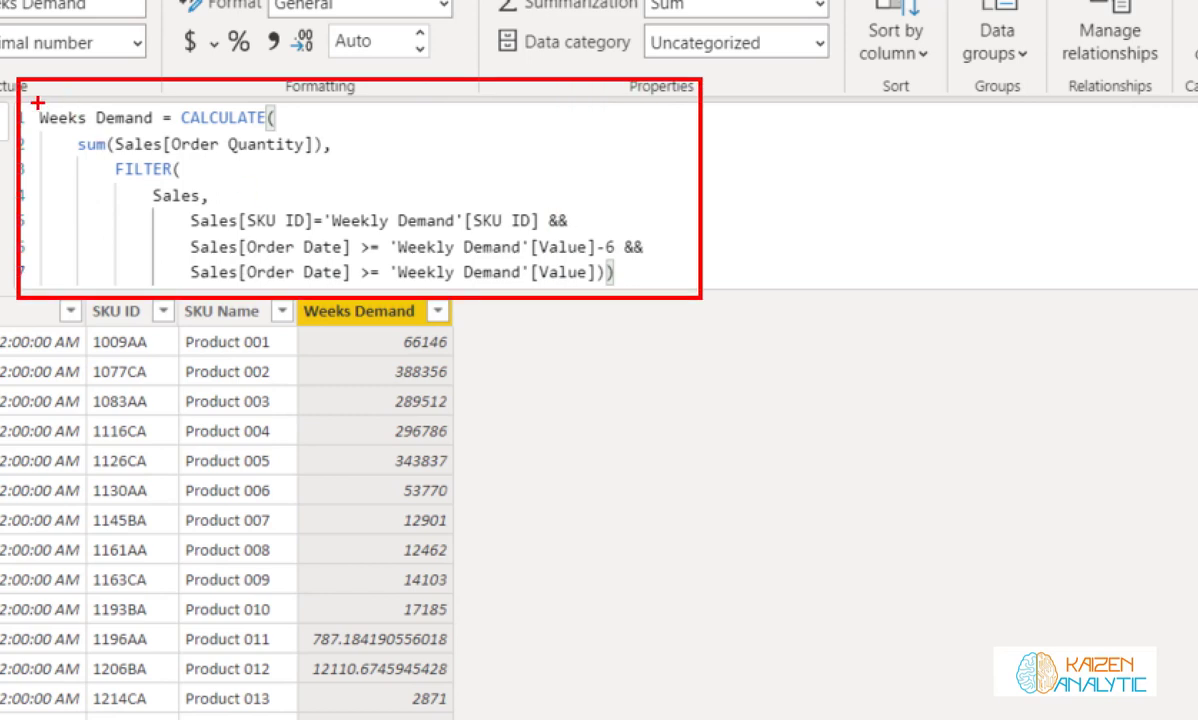
mouse_move(176, 232)
mouse_down()
mouse_move(182, 243)
mouse_move(665, 300)
mouse_move(651, 295)
mouse_up()
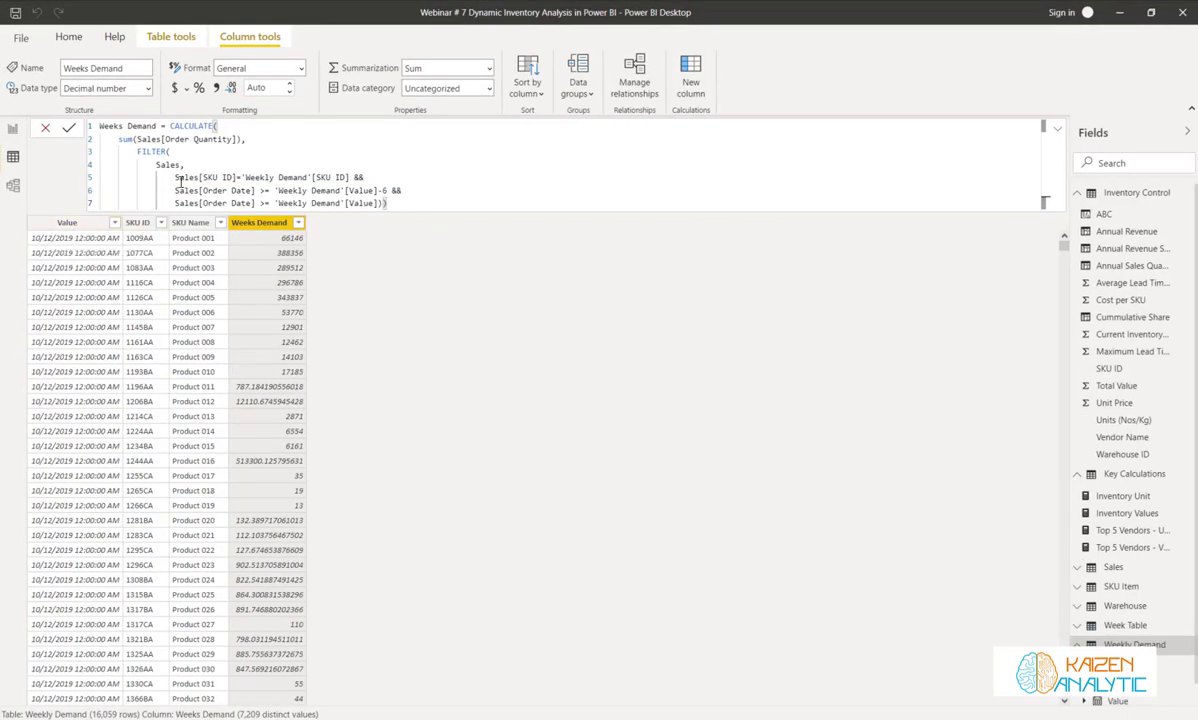
drag(172, 177, 349, 177)
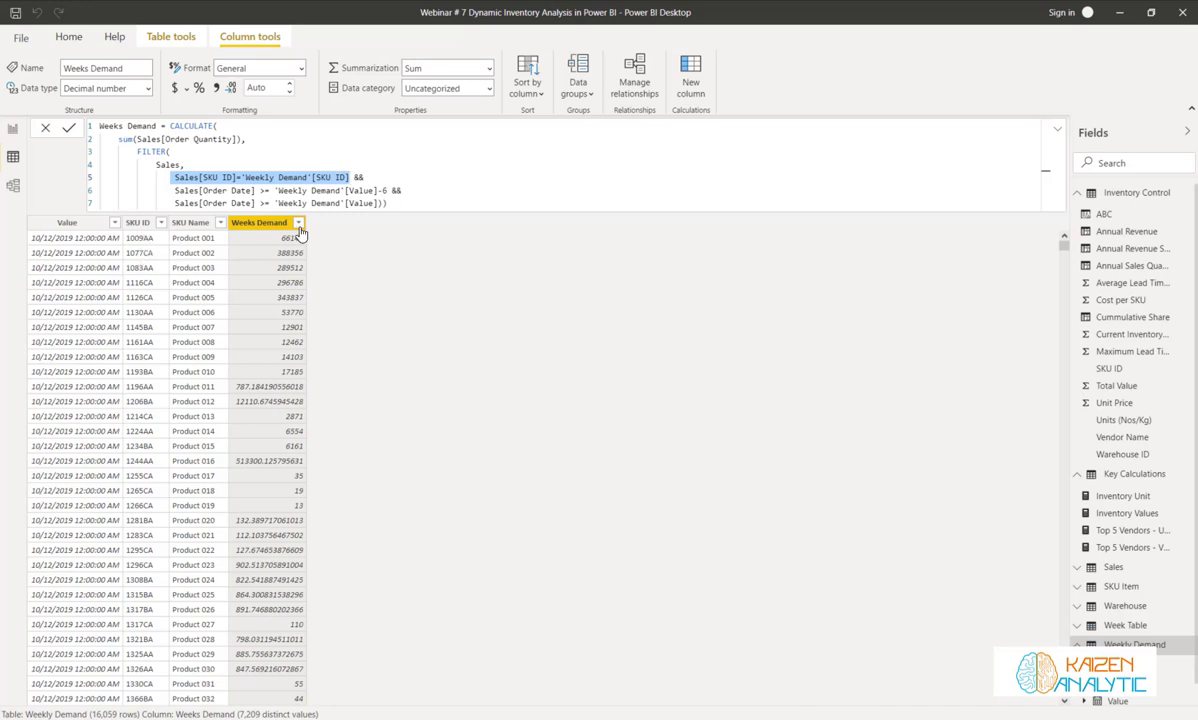
click(312, 258)
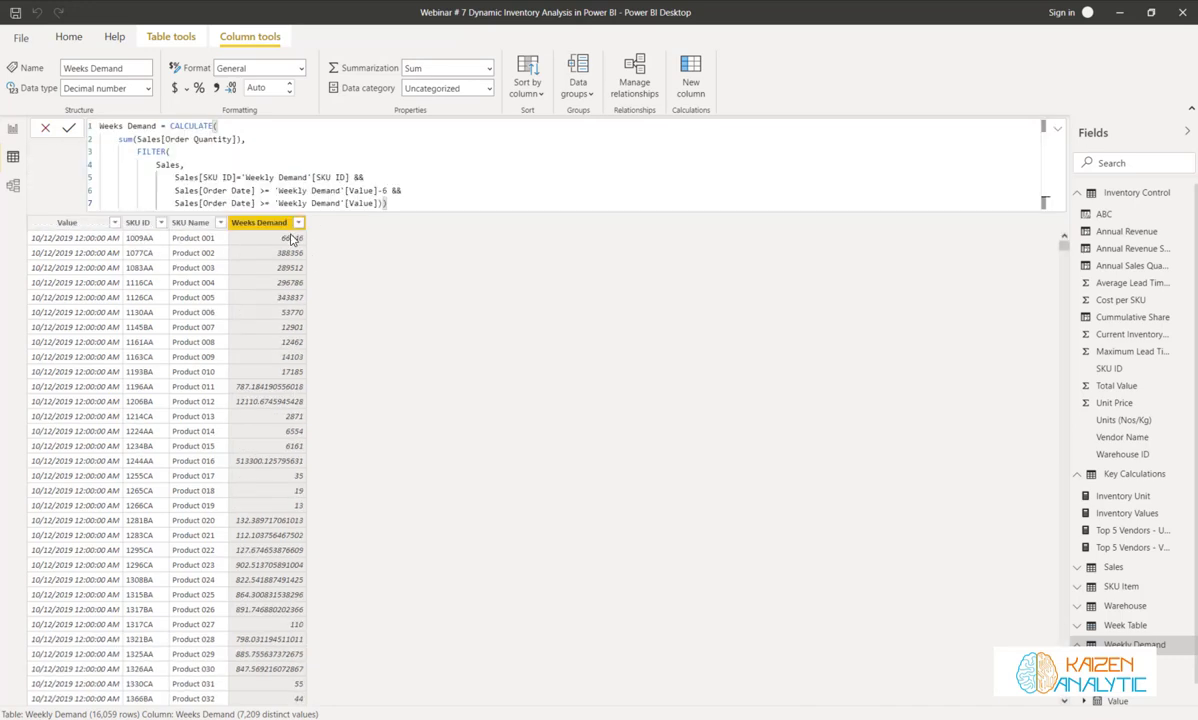
drag(98, 125, 170, 165)
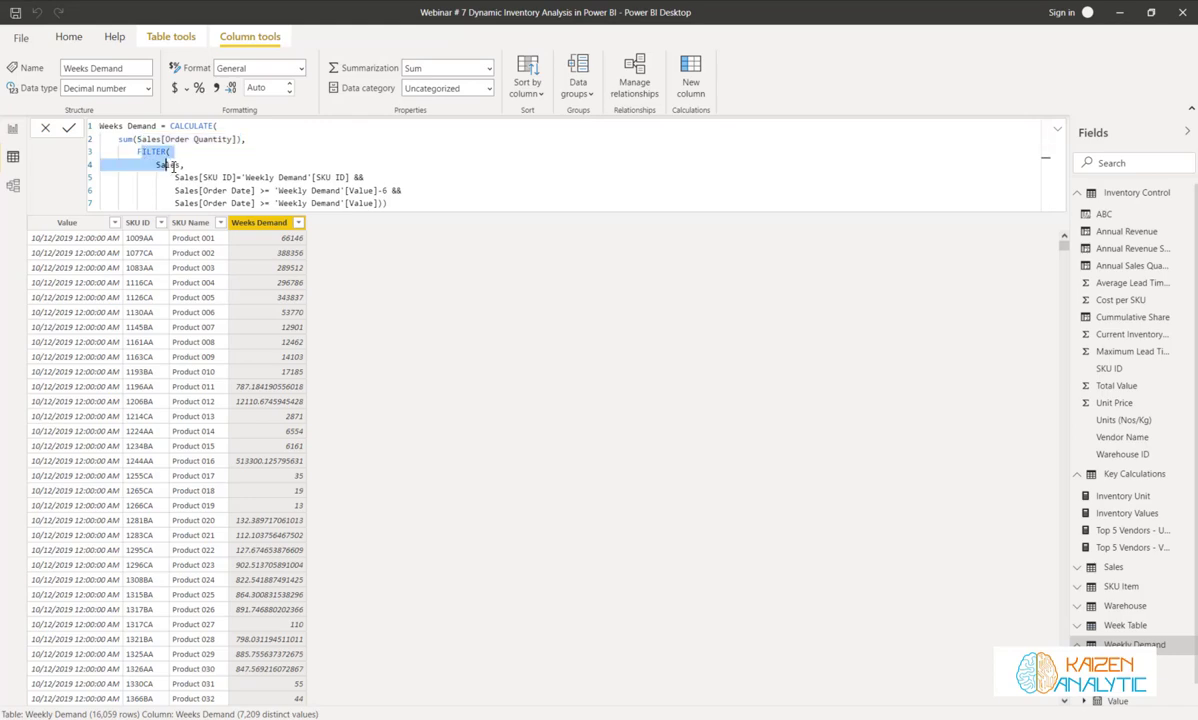
click(365, 190)
Step: Check further rows of the Weeks Demand column for blanks, and append +0 to the end of its formula
scroll(300, 320, down, 20)
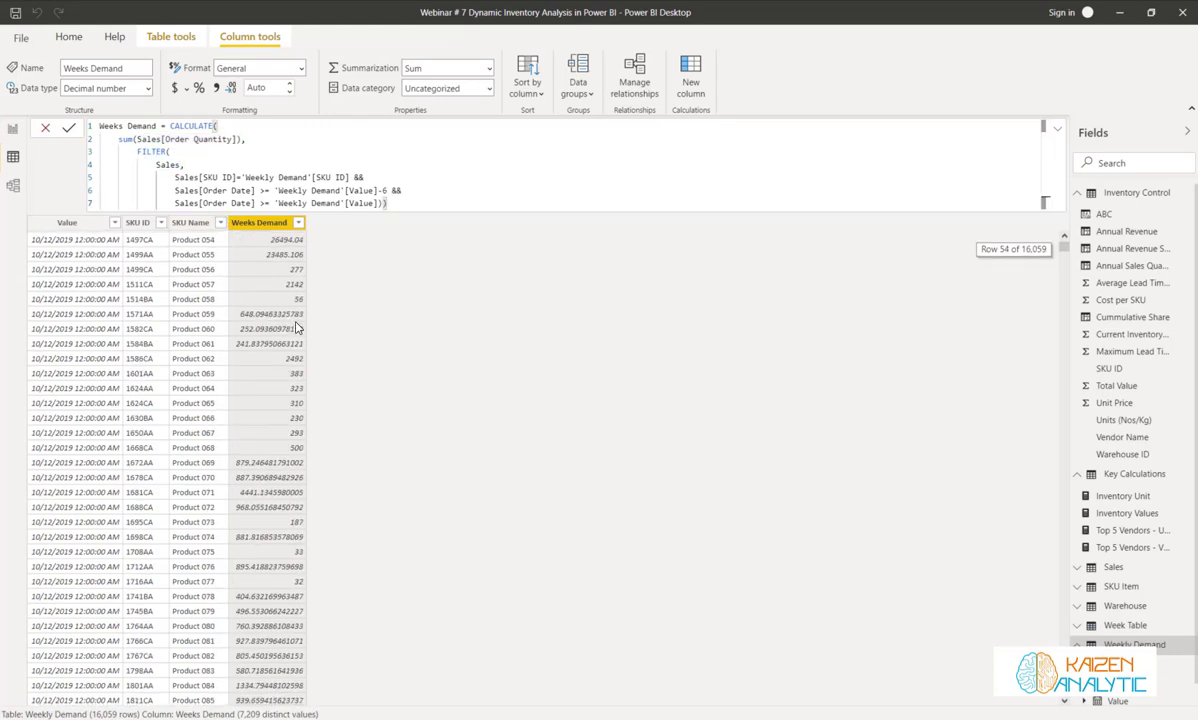
scroll(296, 327, down, 20)
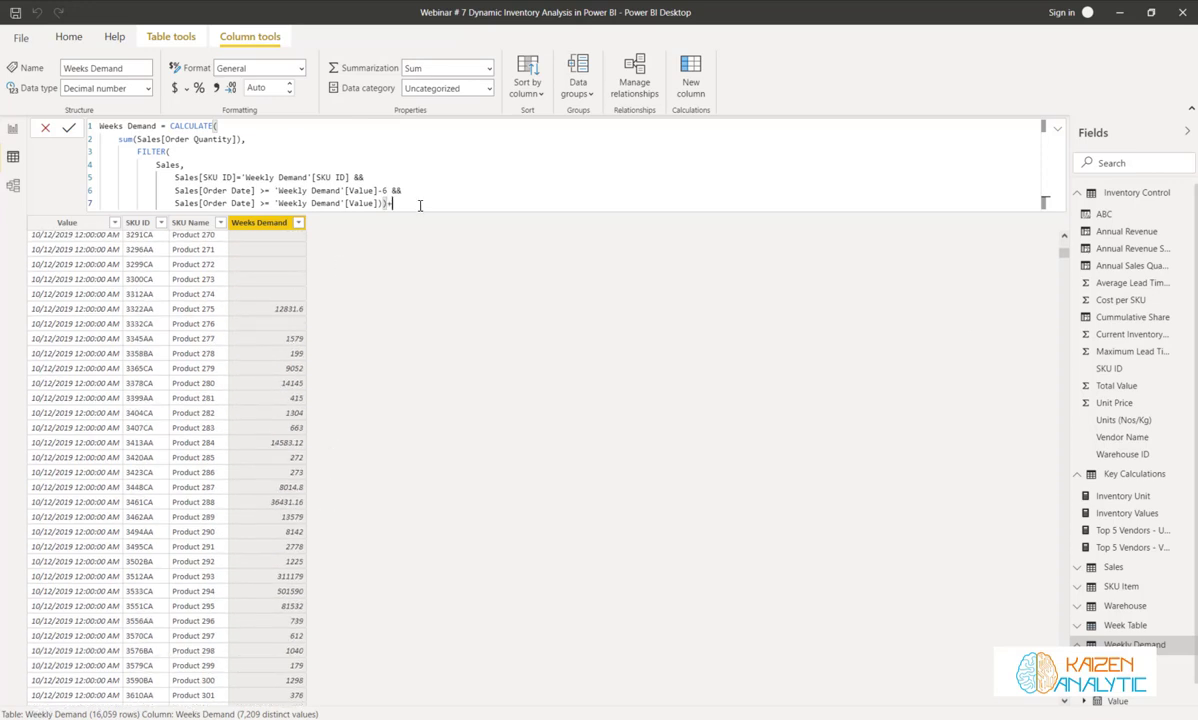
text(+0)
key(Return)
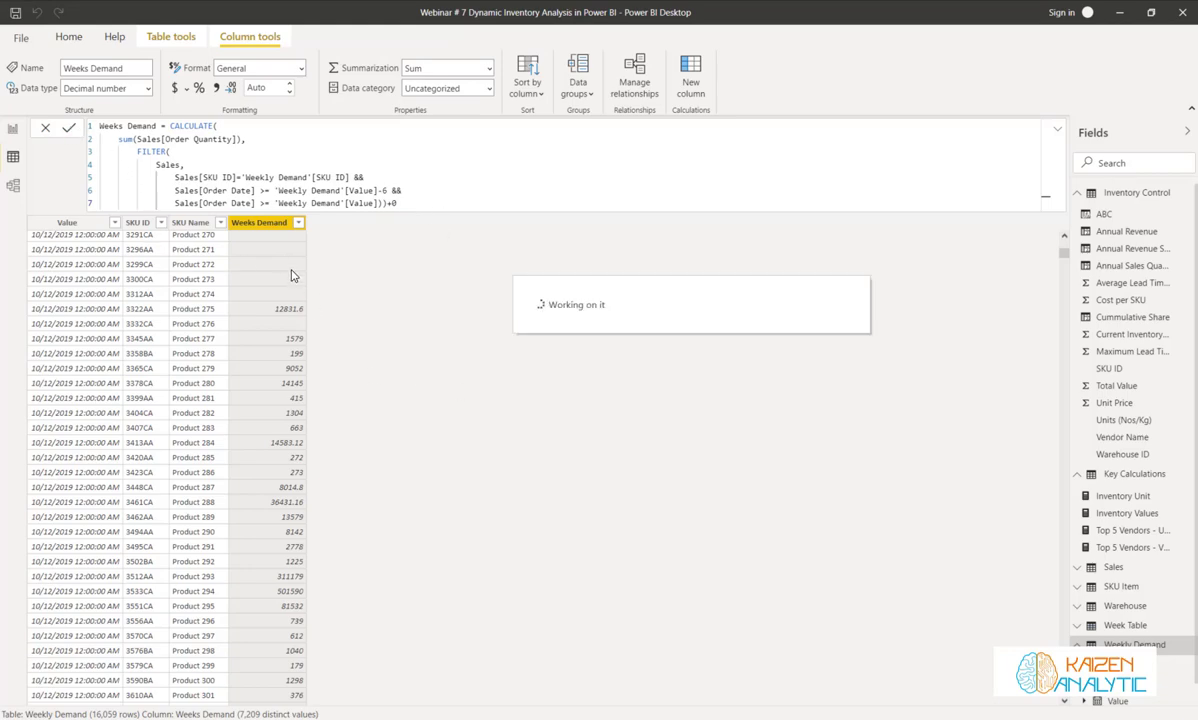
Step: Check the recalculated Weeks Demand column for any remaining blank rows
scroll(325, 352, down, 20)
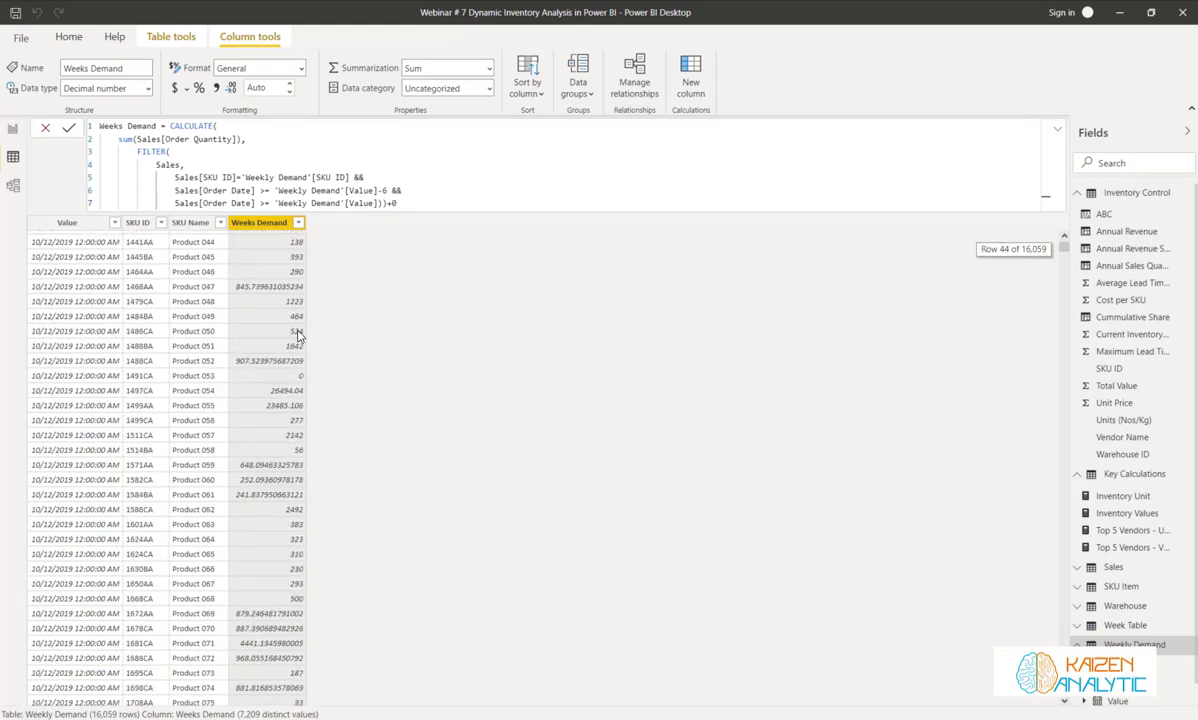
scroll(297, 336, down, 20)
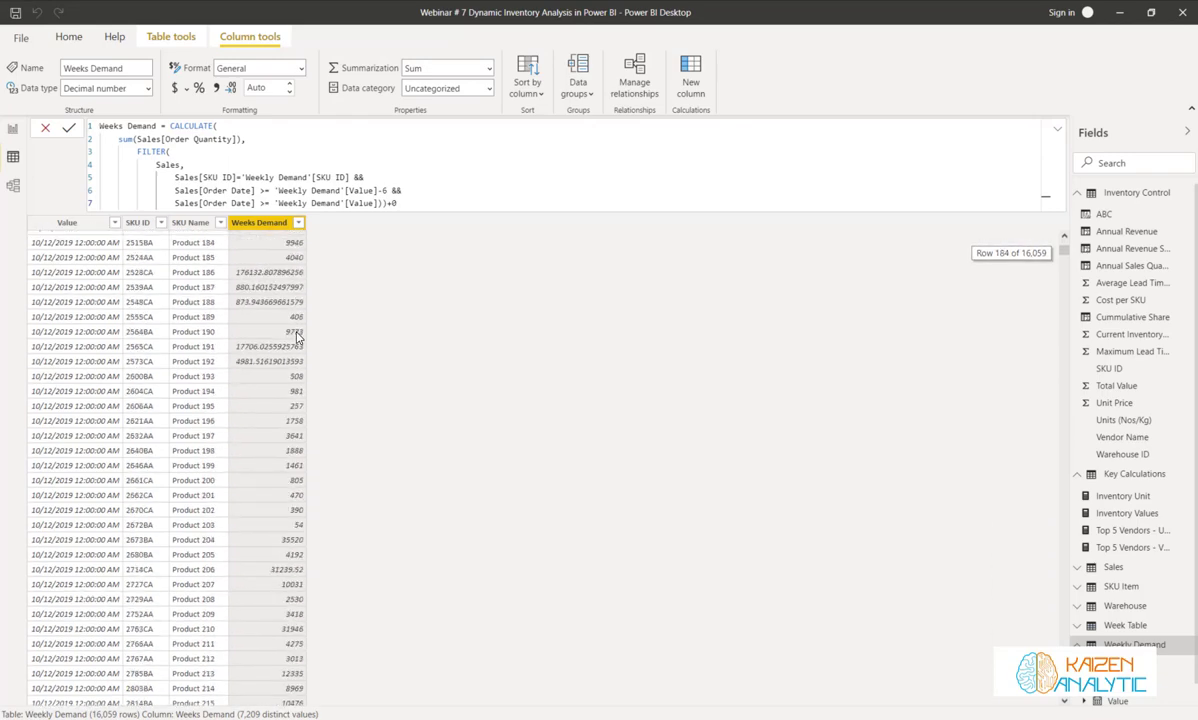
scroll(289, 310, up, 20)
scroll(336, 306, up, 5)
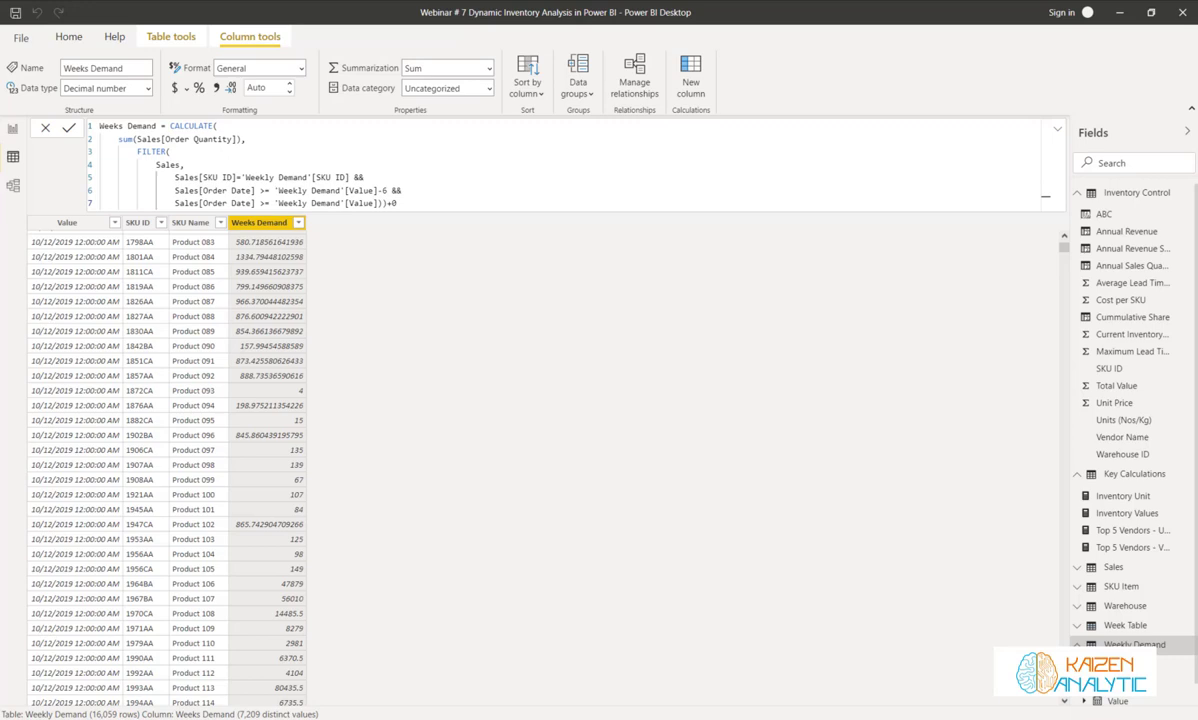
Step: Add a Sales Amount column to Weekly Demand, starting its formula with LOOKUPVALUE returning 'Inventory Control'[Unit Price]
click(696, 83)
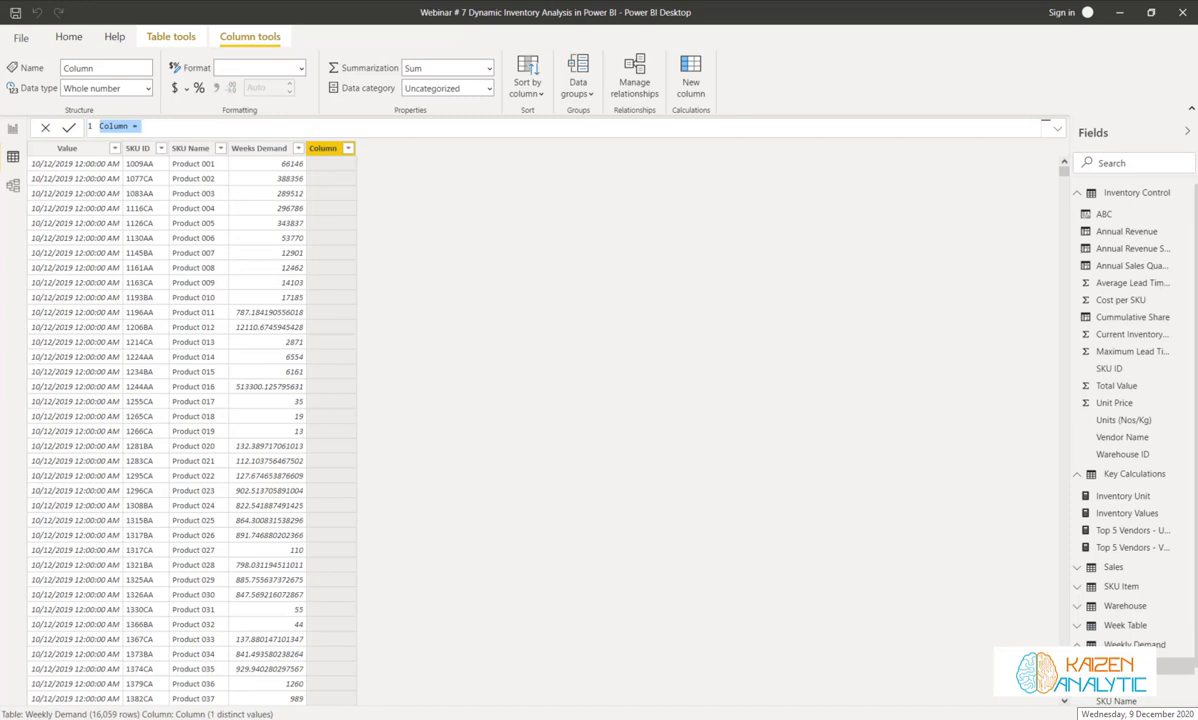
text(Sales)
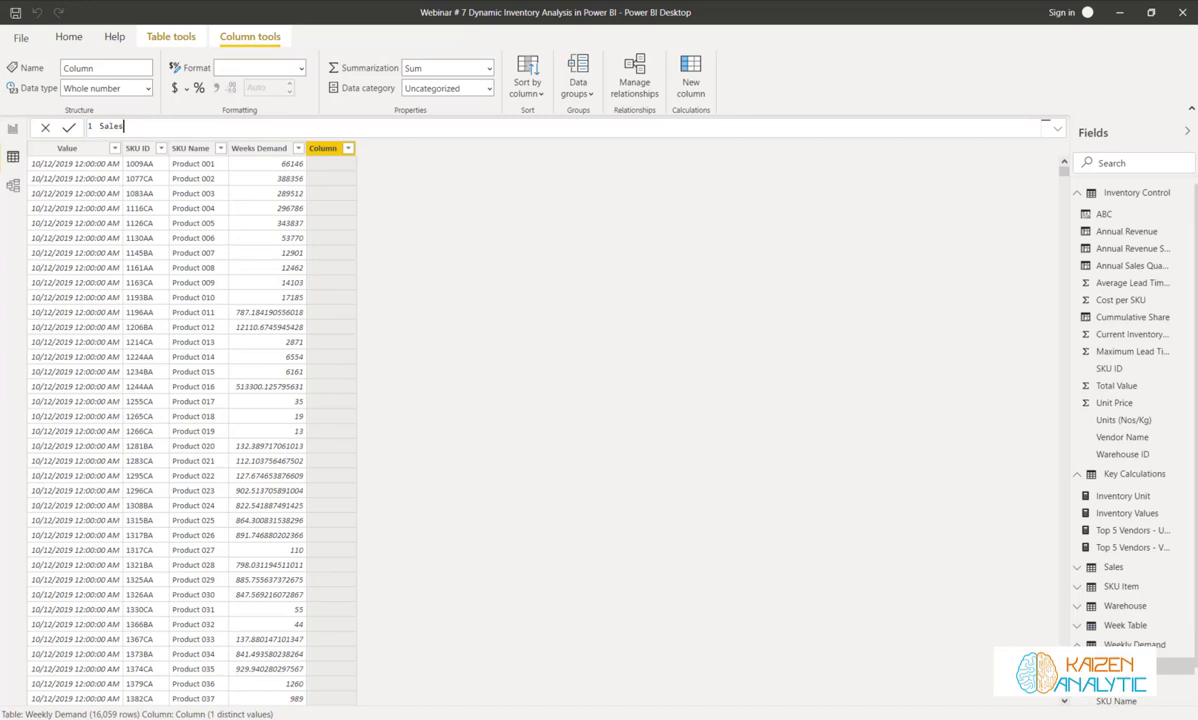
text( Amount = Loo)
key(Tab)
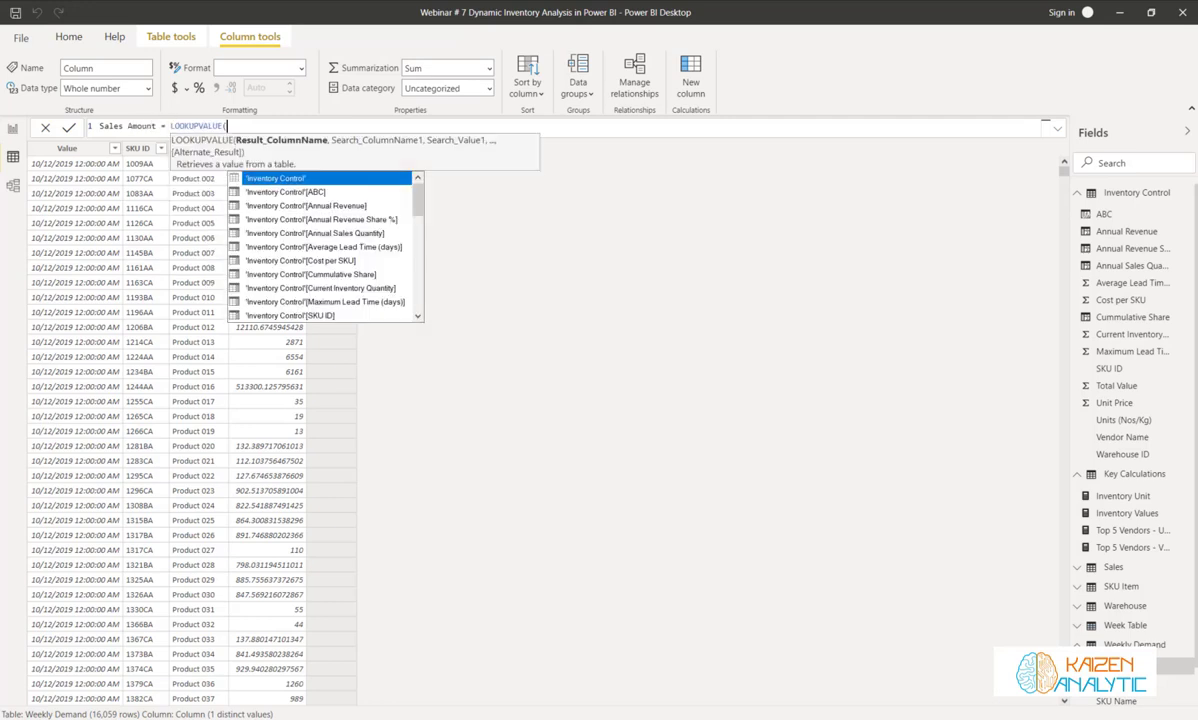
text(Unit)
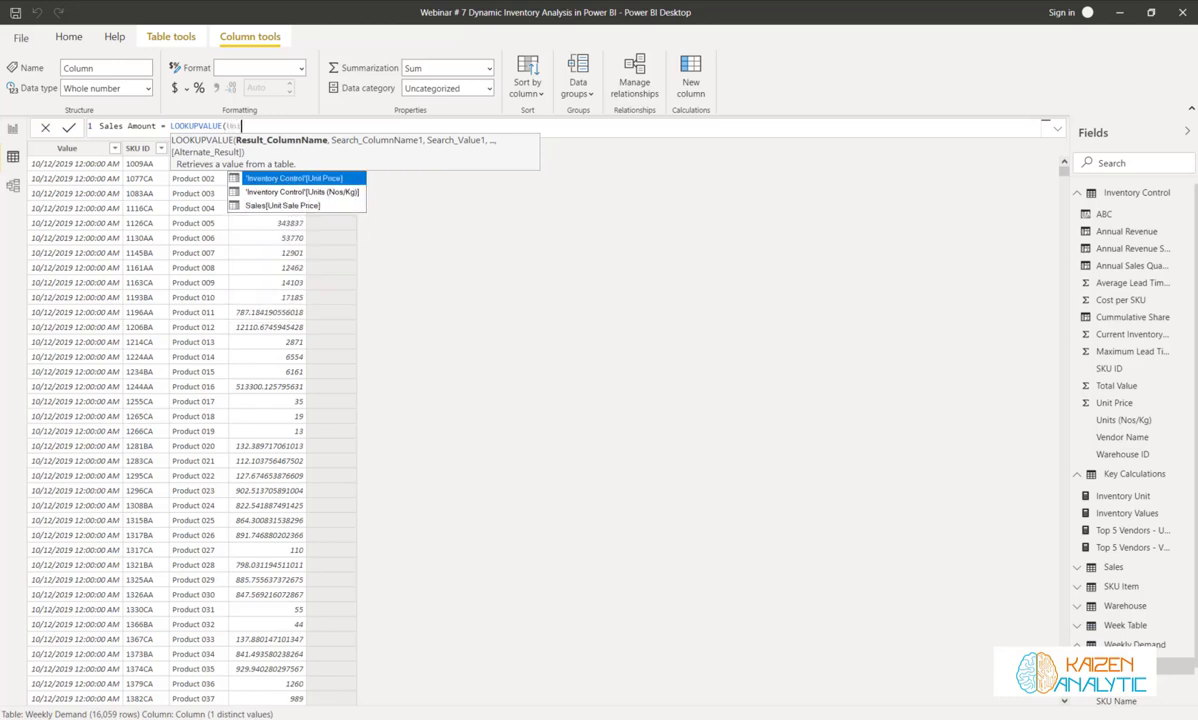
key(Tab)
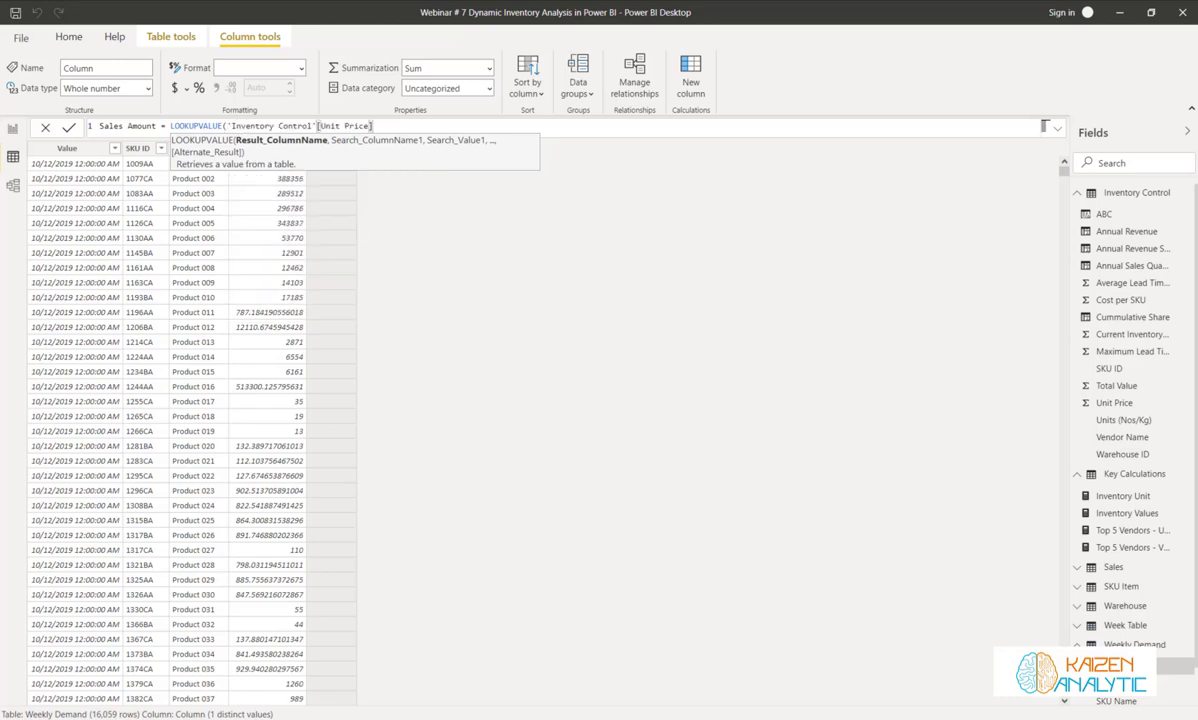
text(, )
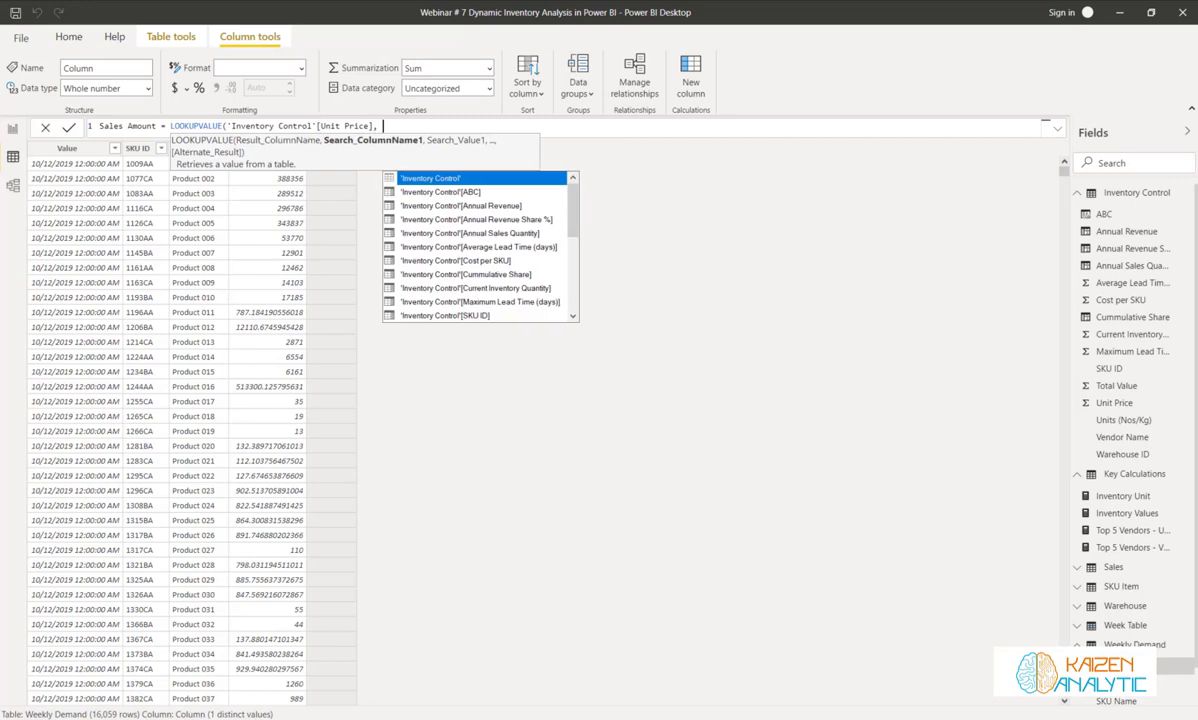
Step: Complete the lookup by matching 'Inventory Control'[SKU ID] to 'Weekly Demand'[SKU ID] and close the function
text(sku)
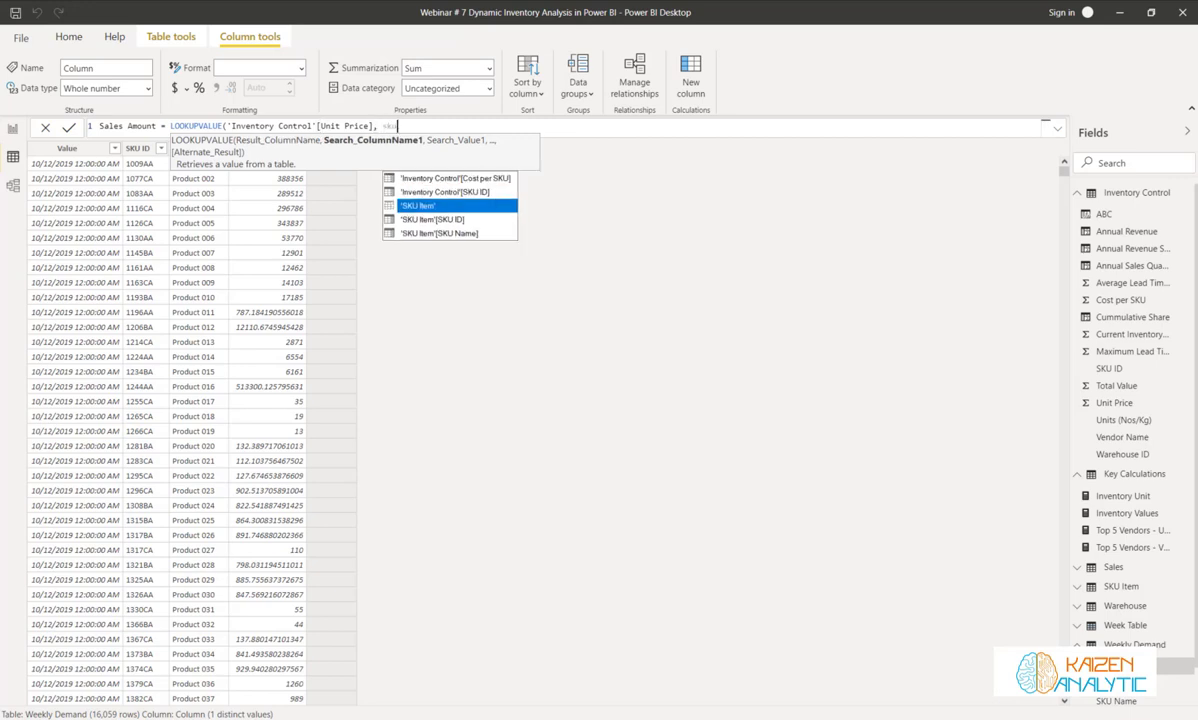
key(Up)
key(Tab)
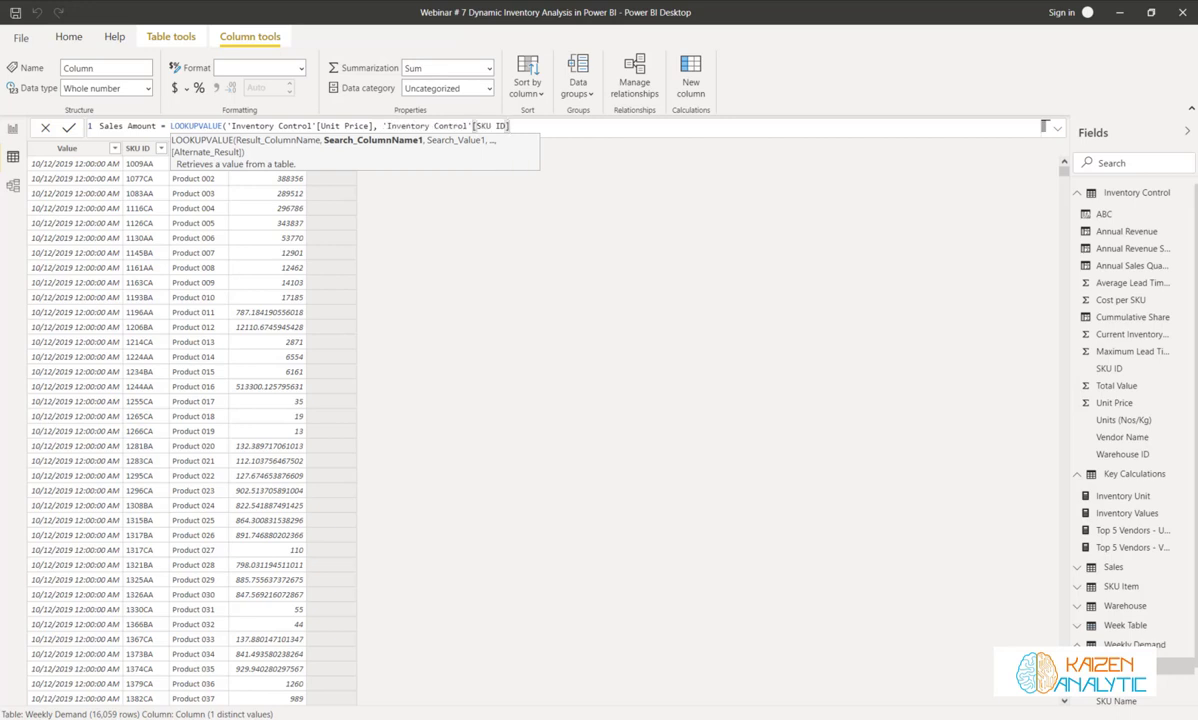
text(, )
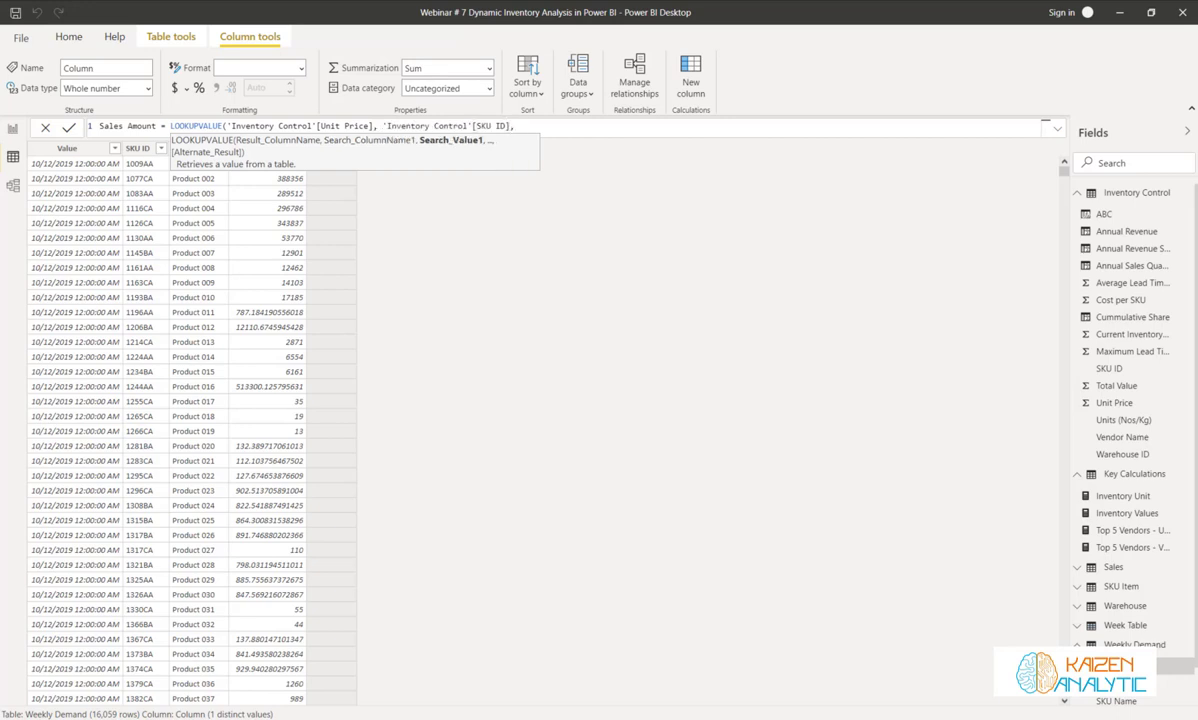
text(Week)
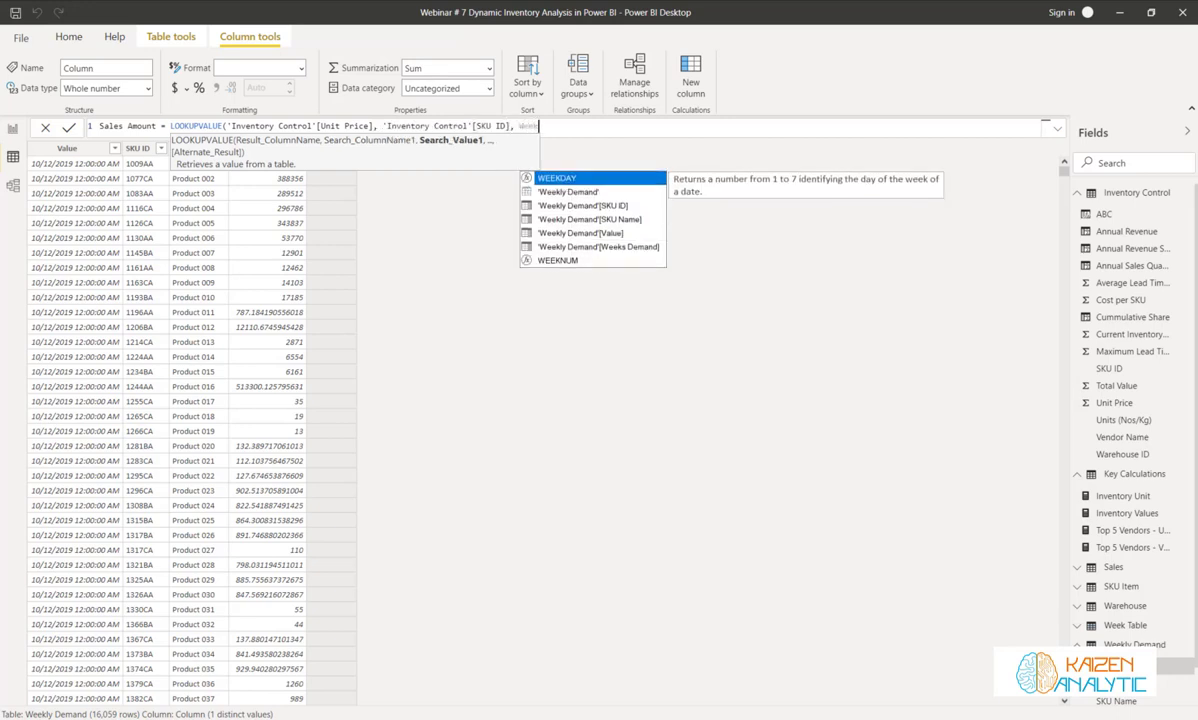
key(Down)
key(Down)
key(Tab)
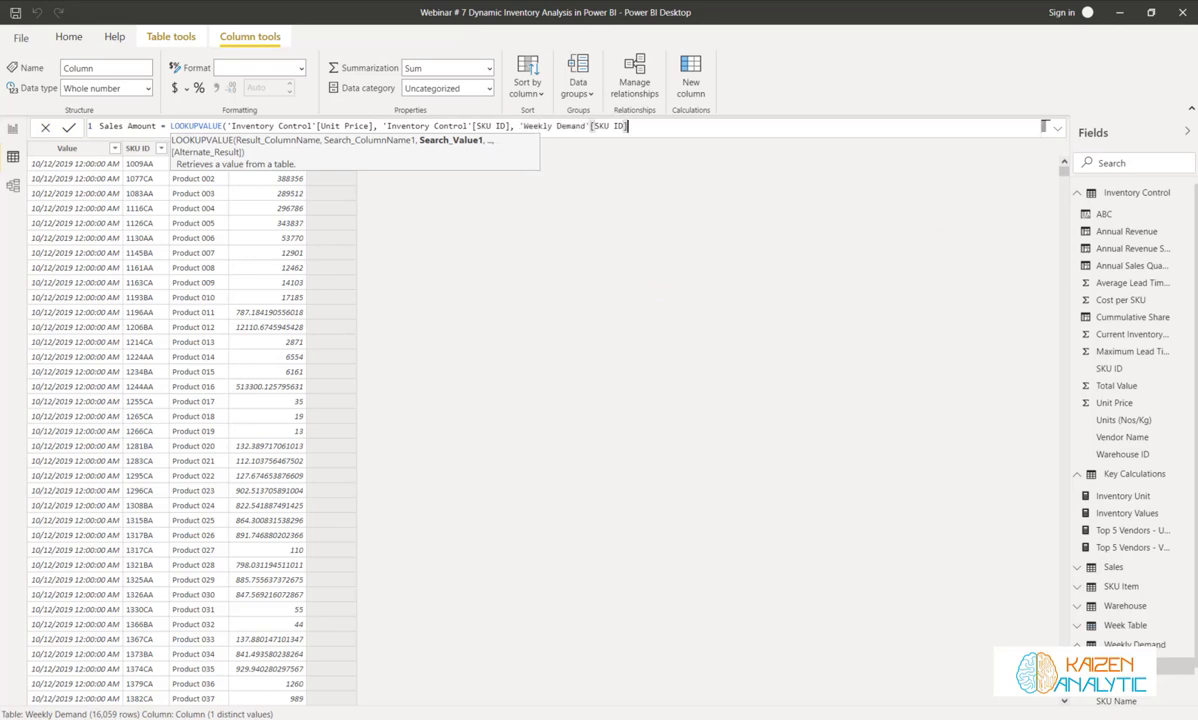
text())
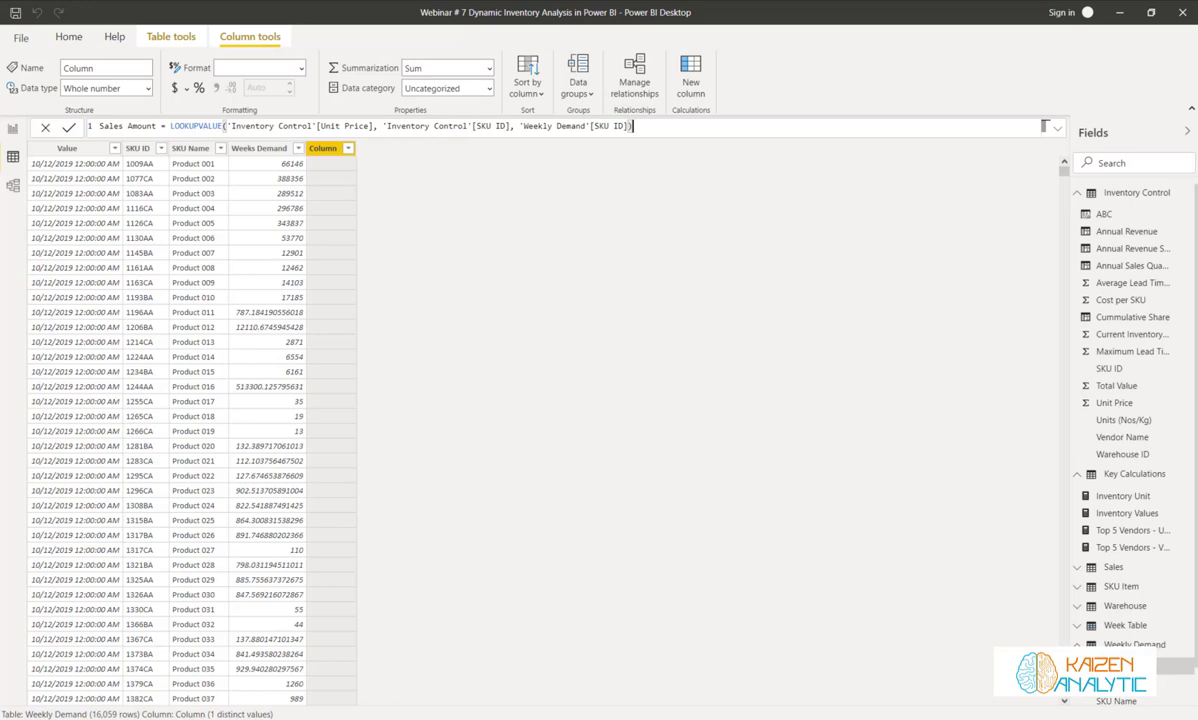
Step: Multiply the looked-up unit price by 'Weekly Demand'[Weeks Demand] and commit the Sales Amount formula
text( * Week)
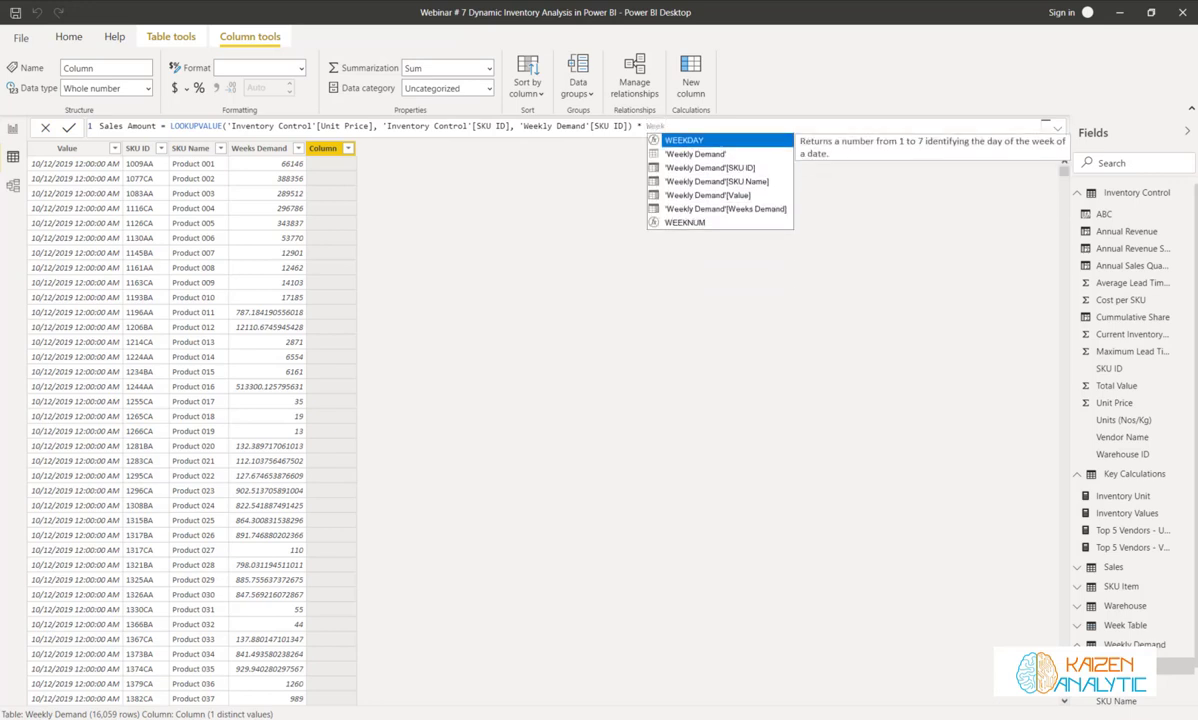
key(Down)
key(Down)
key(Down)
key(Down)
key(Down)
key(Tab)
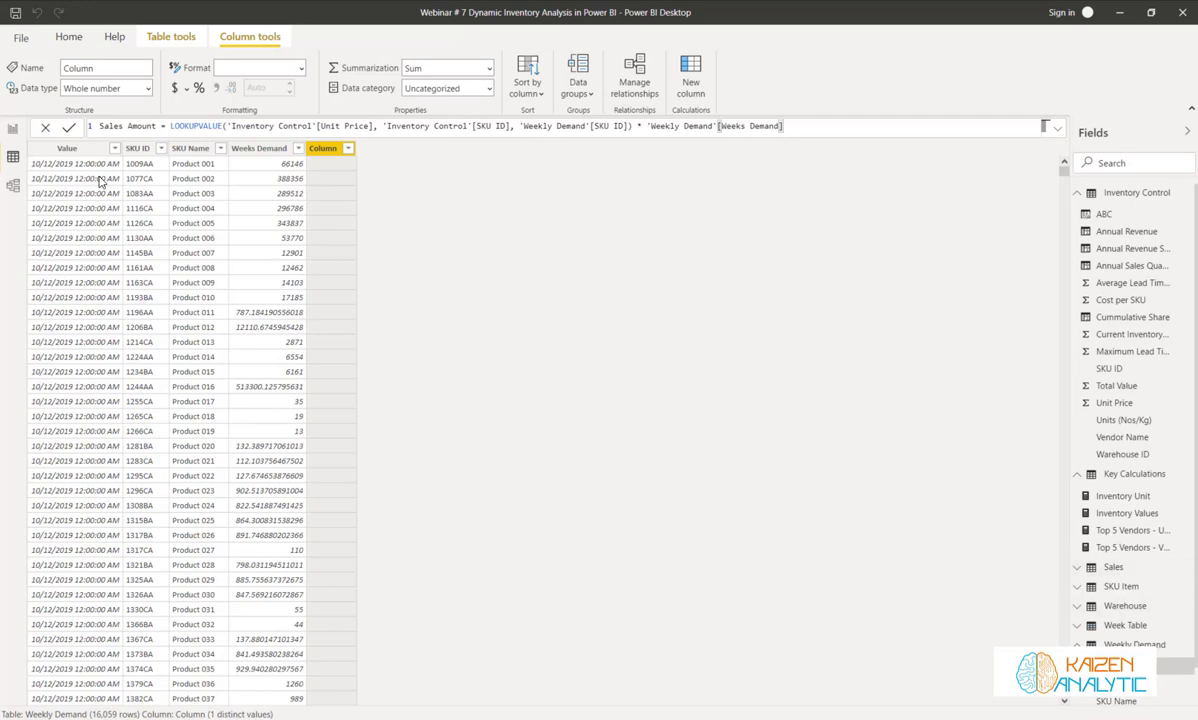
click(69, 129)
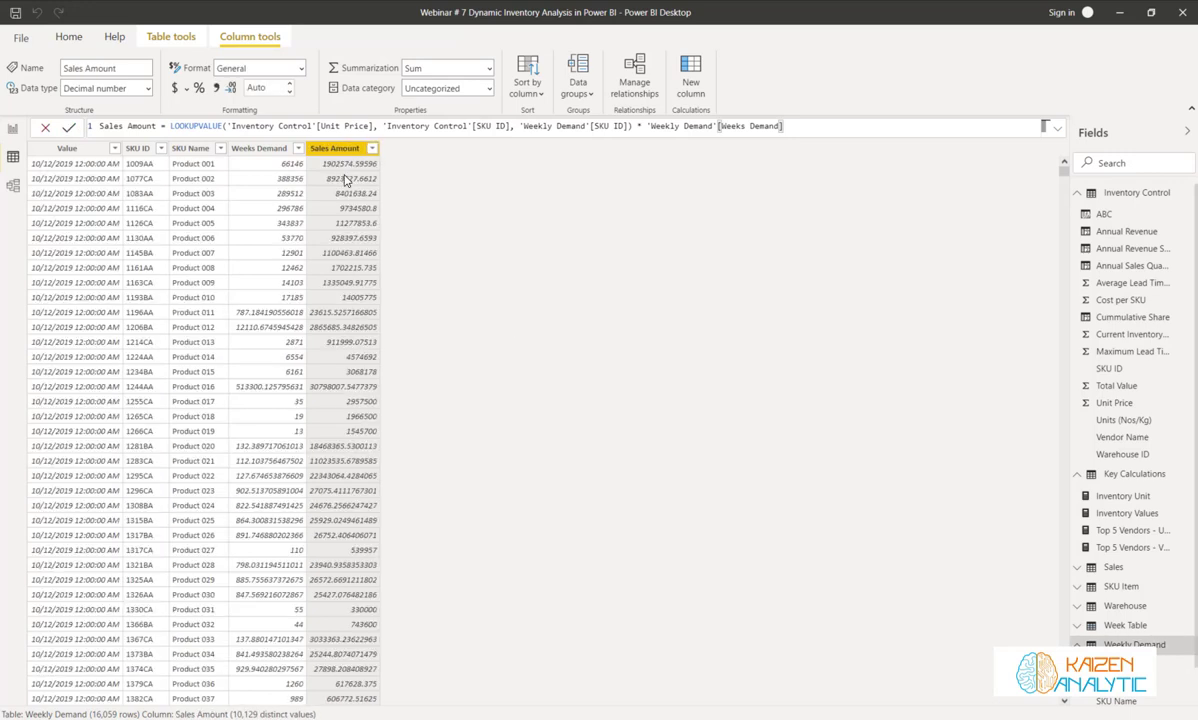
Step: Rename the Value column of the Weekly Demand table to Week Days
double_click(77, 149)
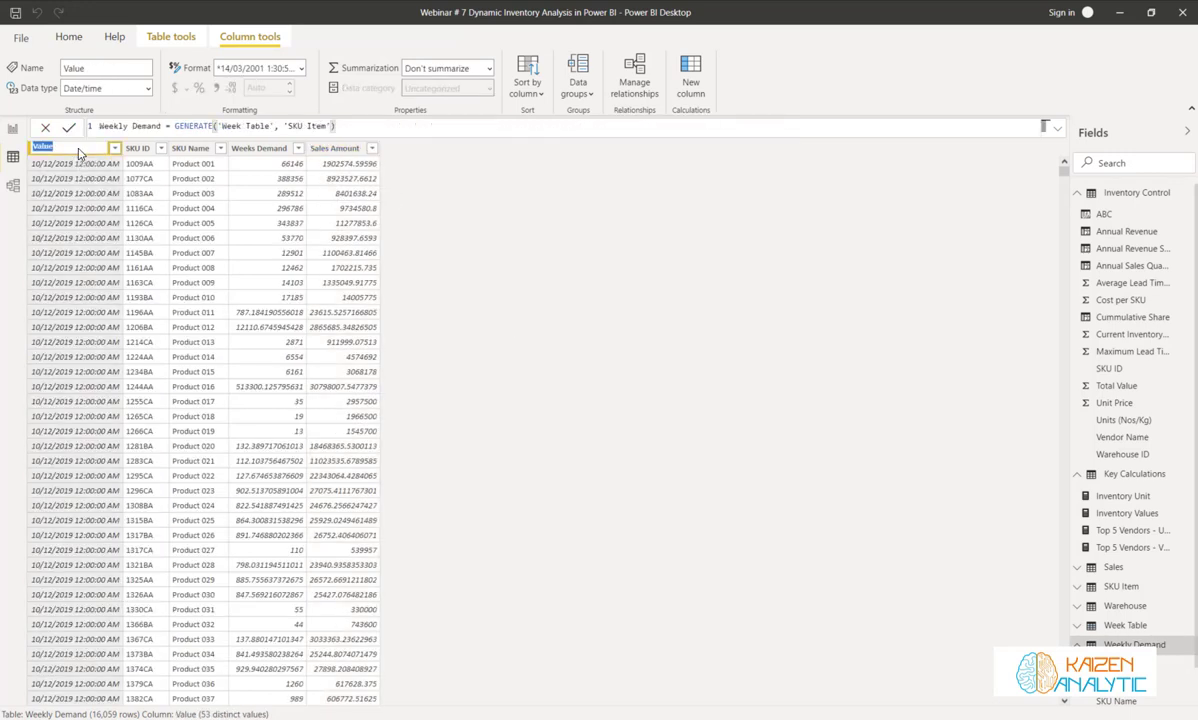
text(Week Days)
key(Return)
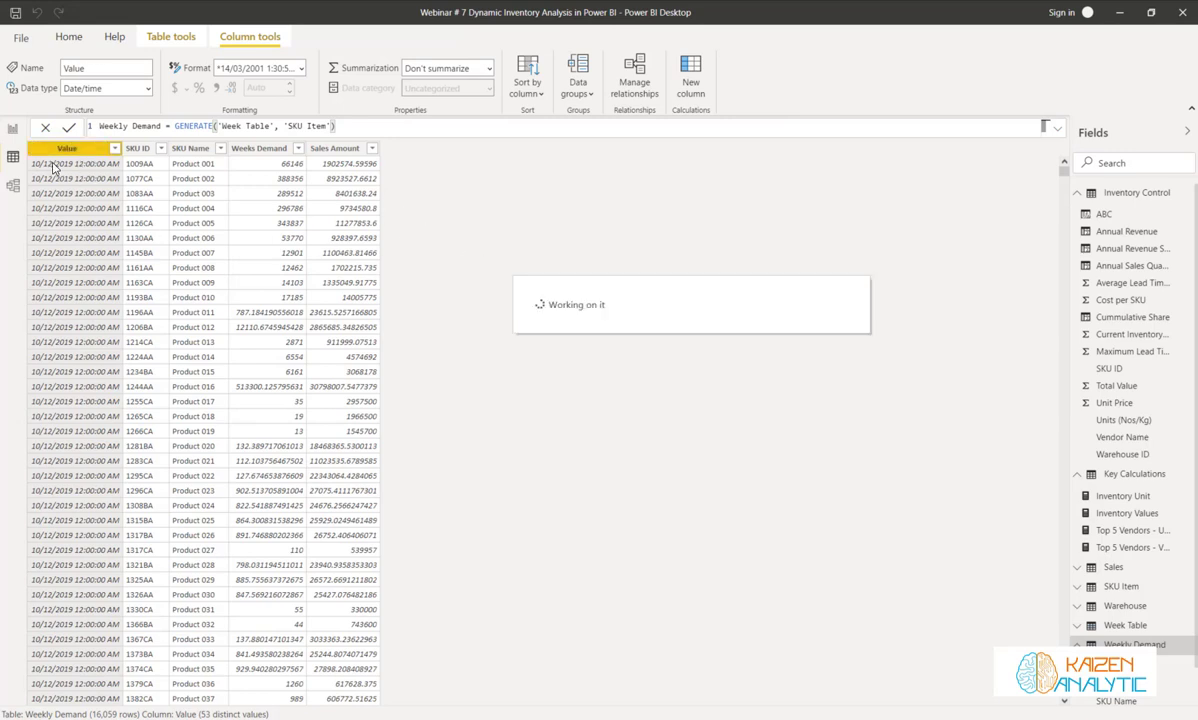
Step: Format the Sales Amount and Weeks Demand columns with thousands separators and two decimal places
click(336, 148)
click(221, 89)
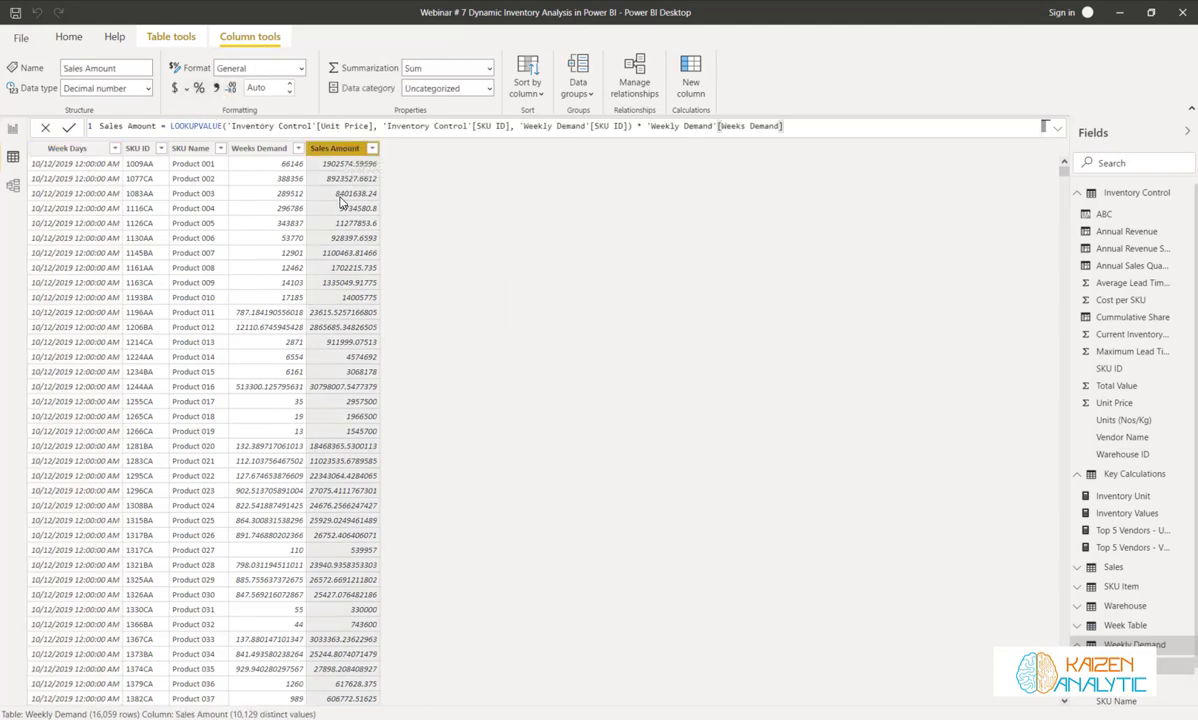
click(252, 147)
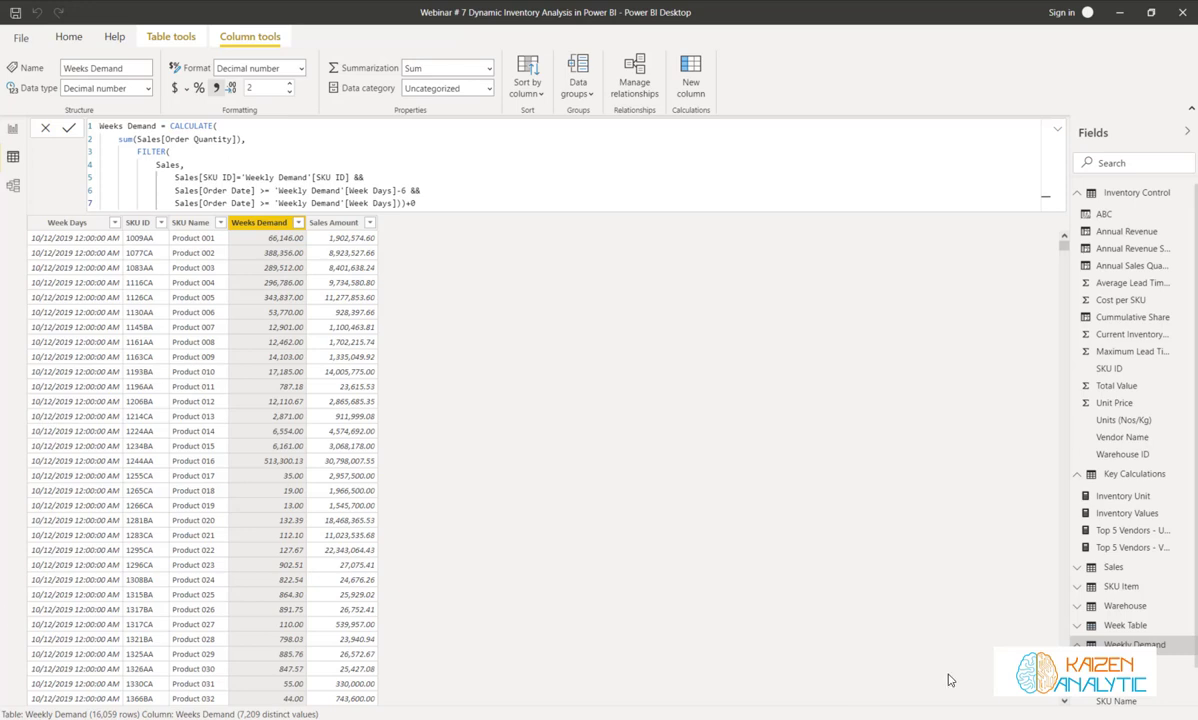
Step: Collapse the expanded tables in the field list and display the Inventory Control table's data
click(1078, 192)
click(1077, 212)
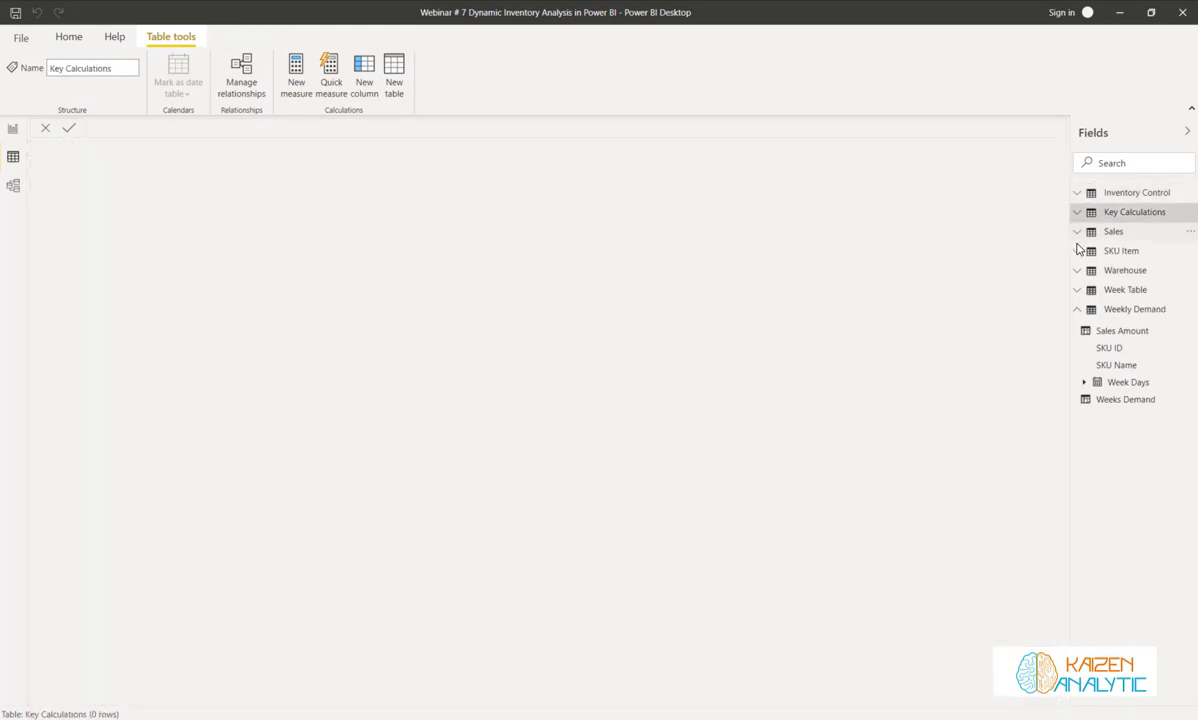
click(1078, 309)
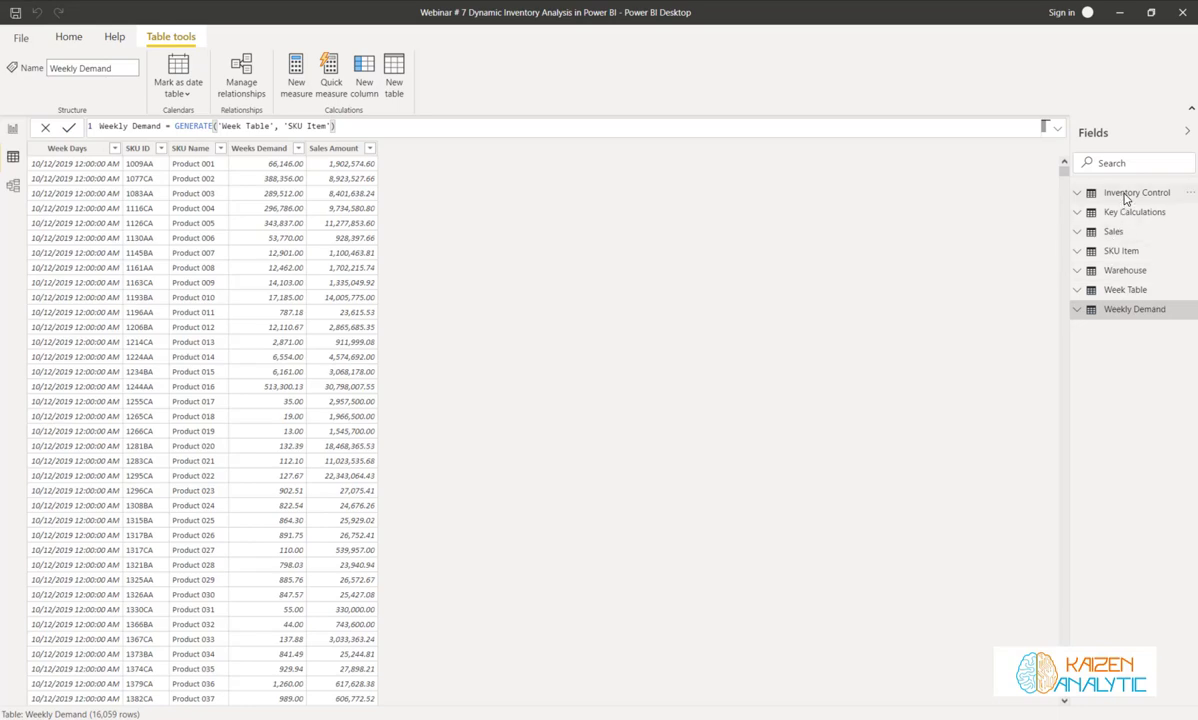
click(1124, 195)
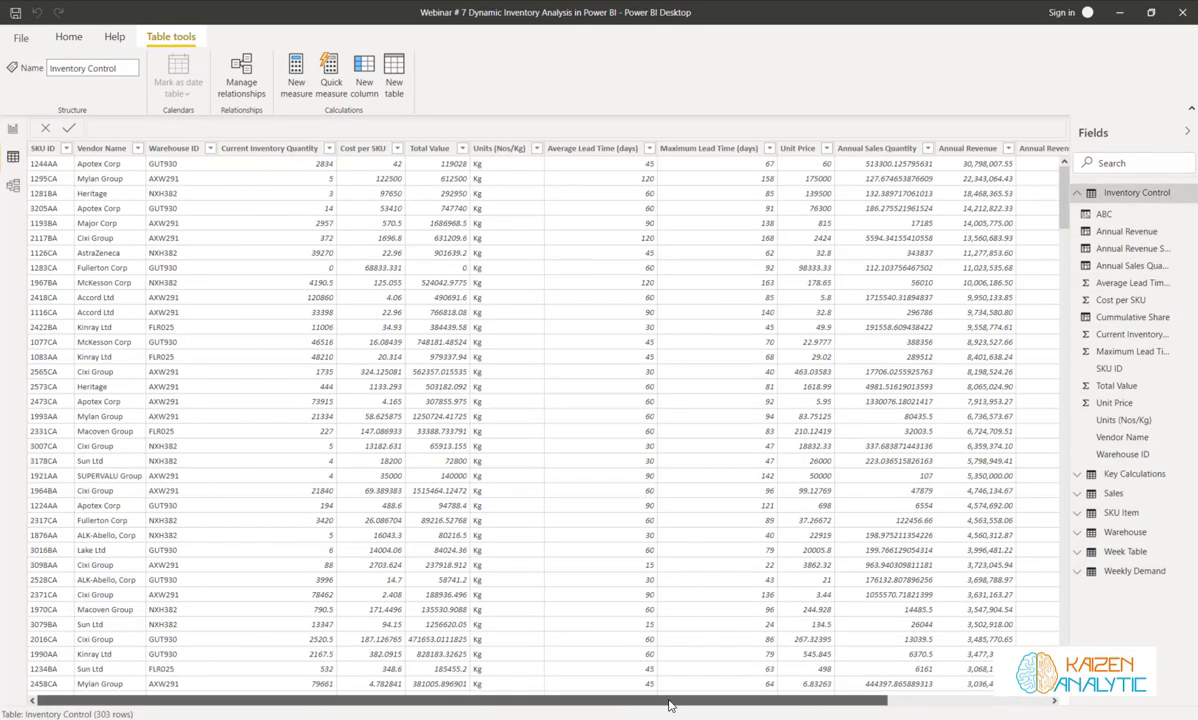
Step: Add an Average Weekly Demand column to Inventory Control, opening its formula with CALCULATE followed by a new line
drag(669, 705, 887, 615)
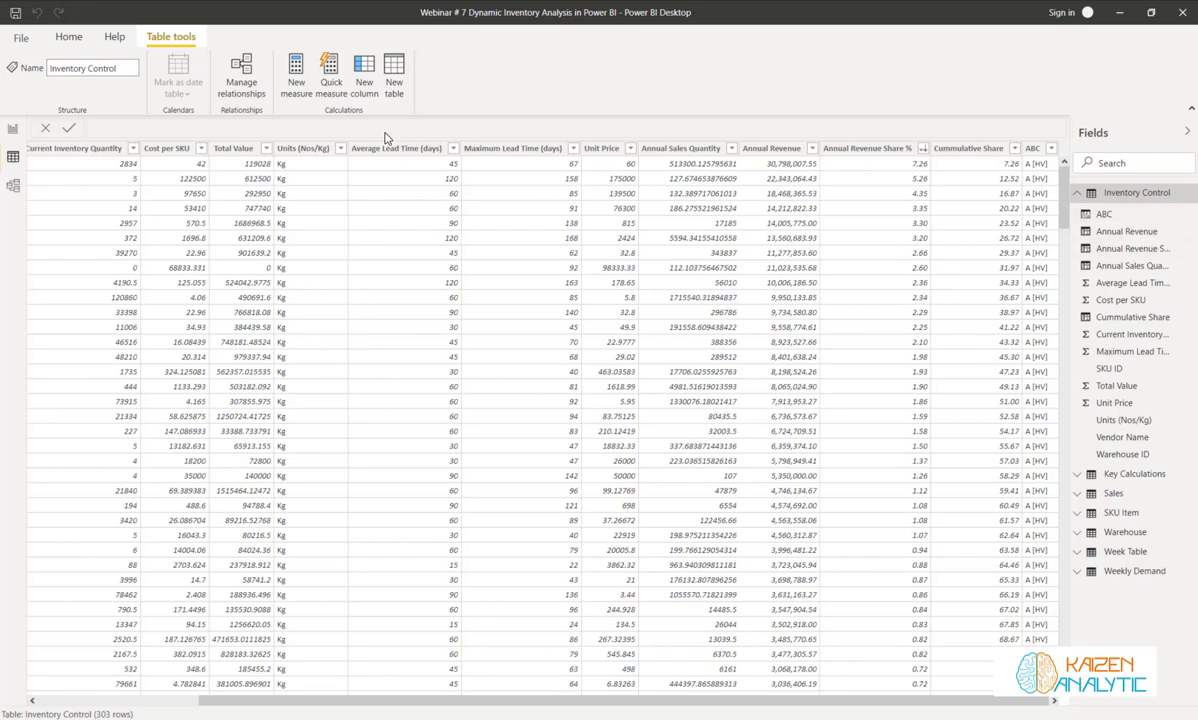
click(365, 73)
text(Average Weekly Demand)
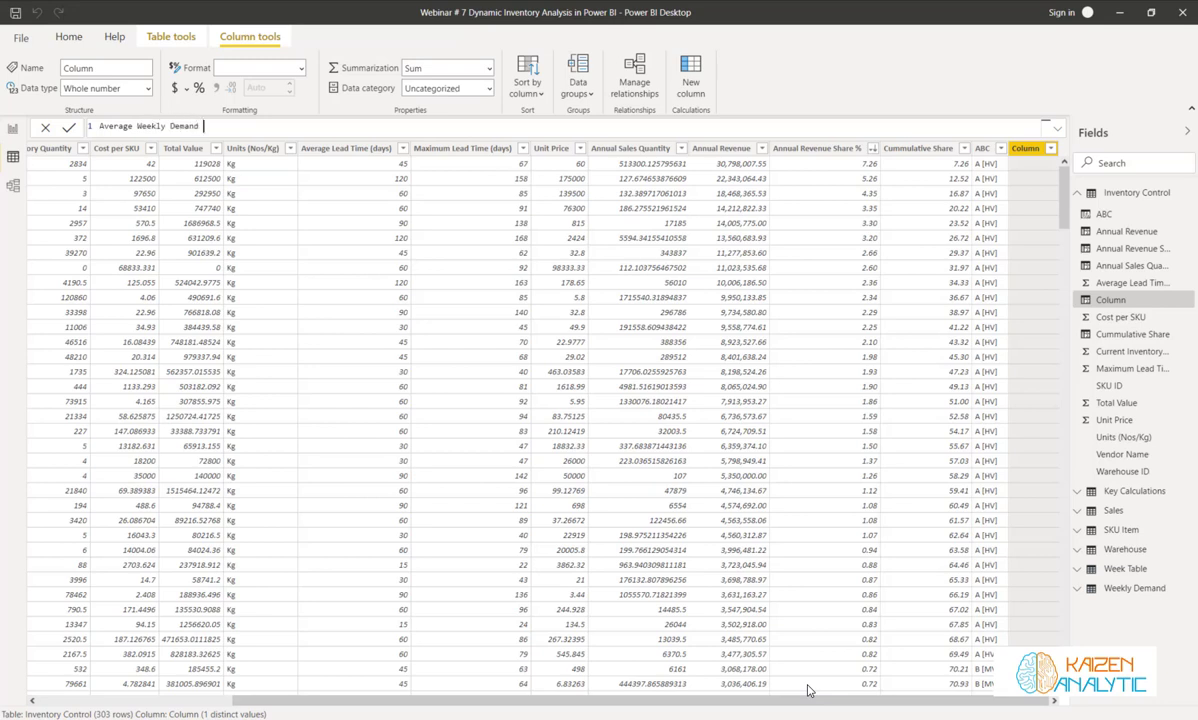
text( = CAL)
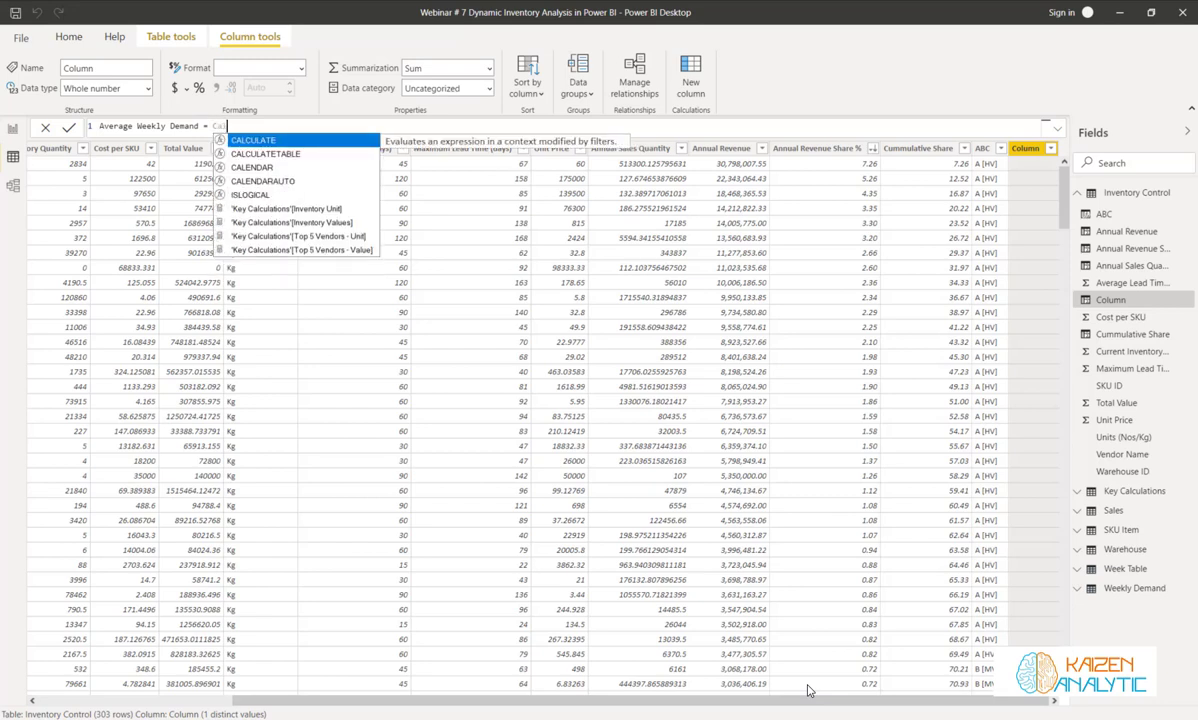
key(Tab)
key(shift+Return)
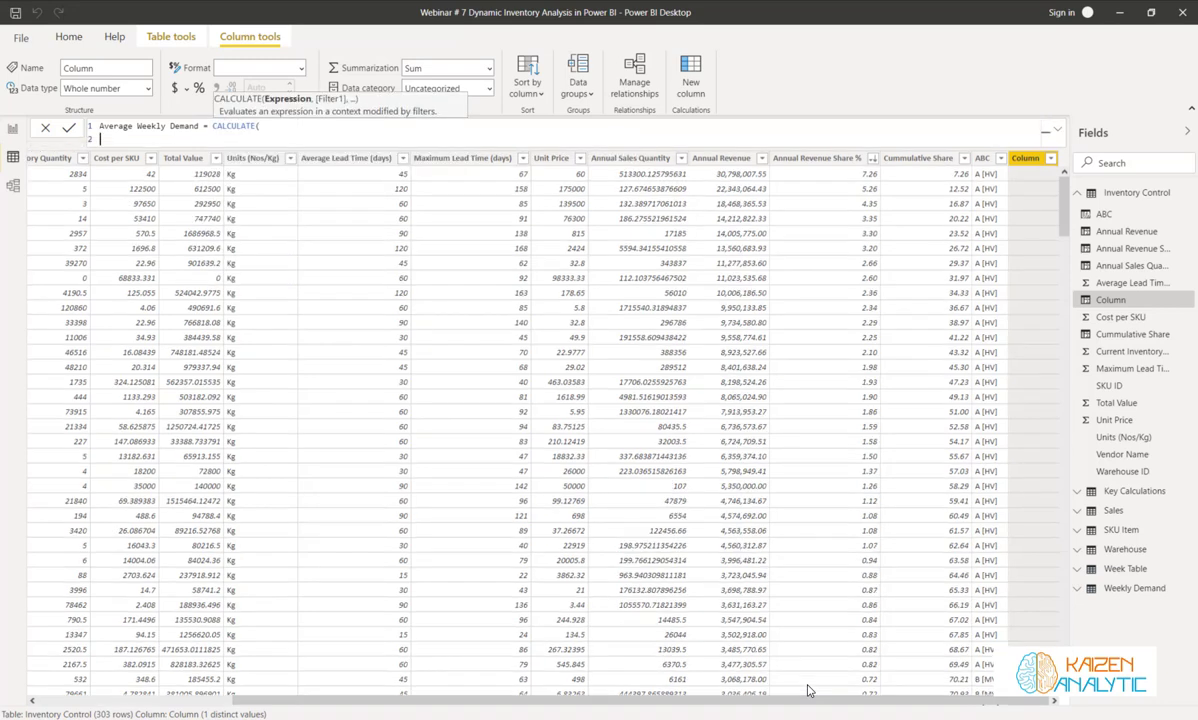
Step: Enter AVERAGE('Weekly Demand'[Weeks Demand]) as the CALCULATE expression, followed by a comma for the filter argument
text(AVE)
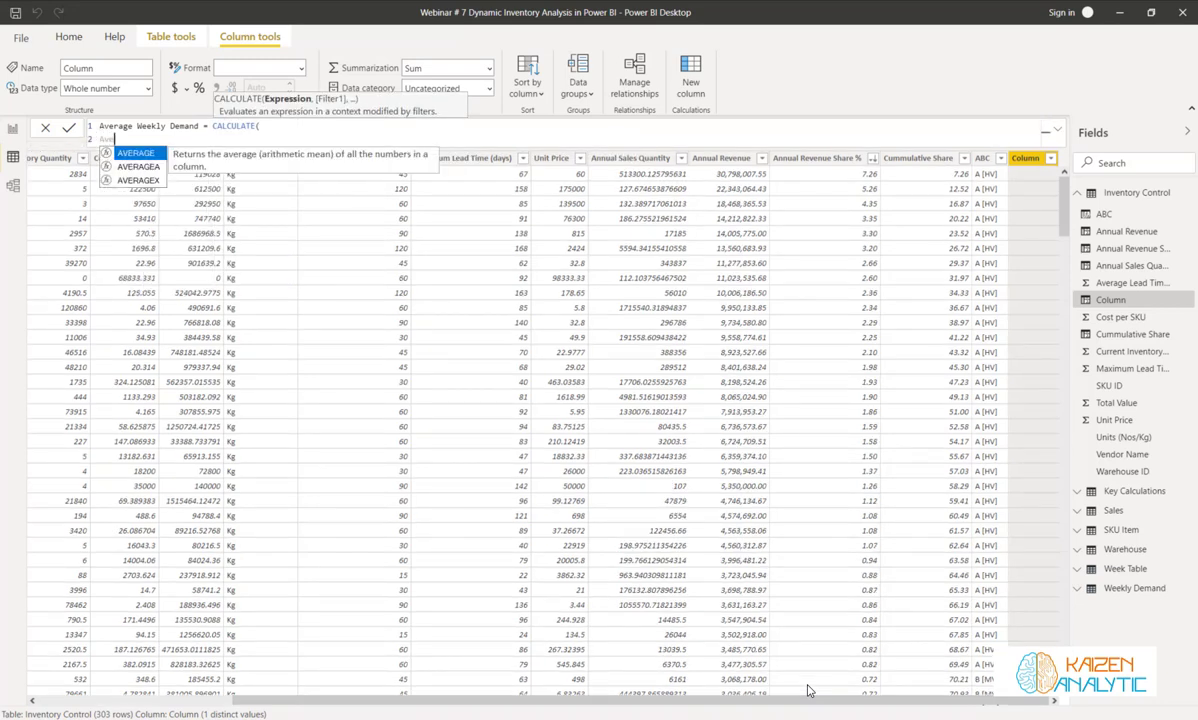
key(Tab)
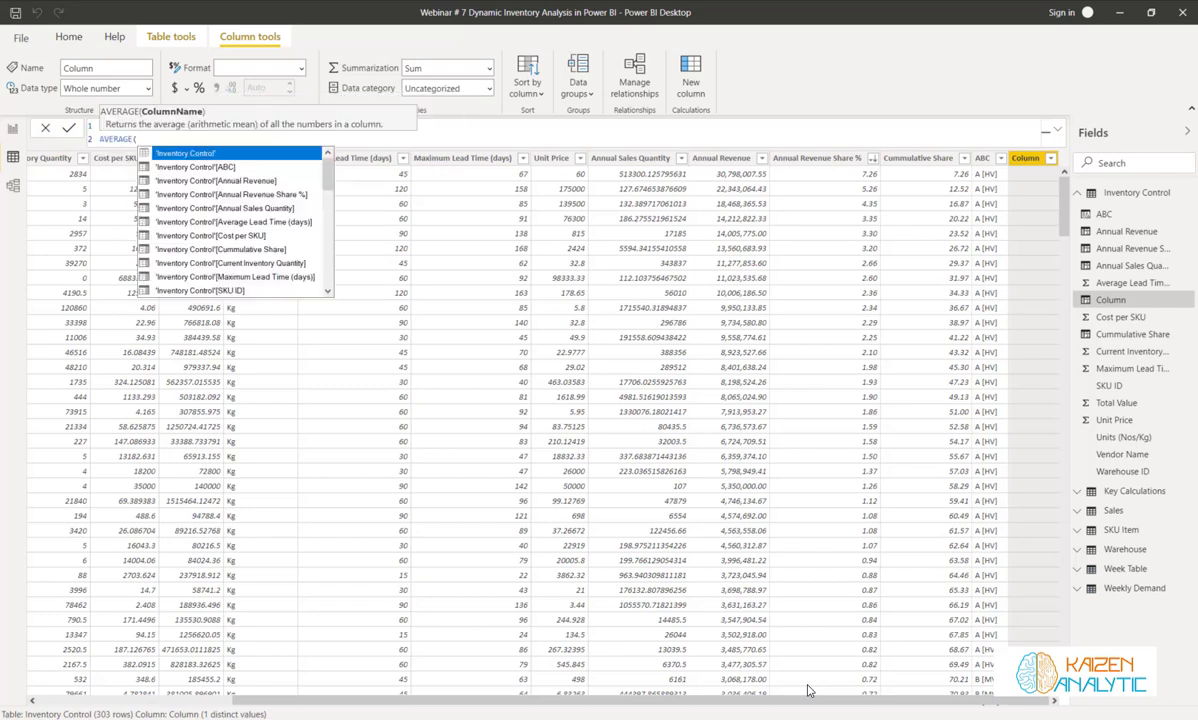
text(Week)
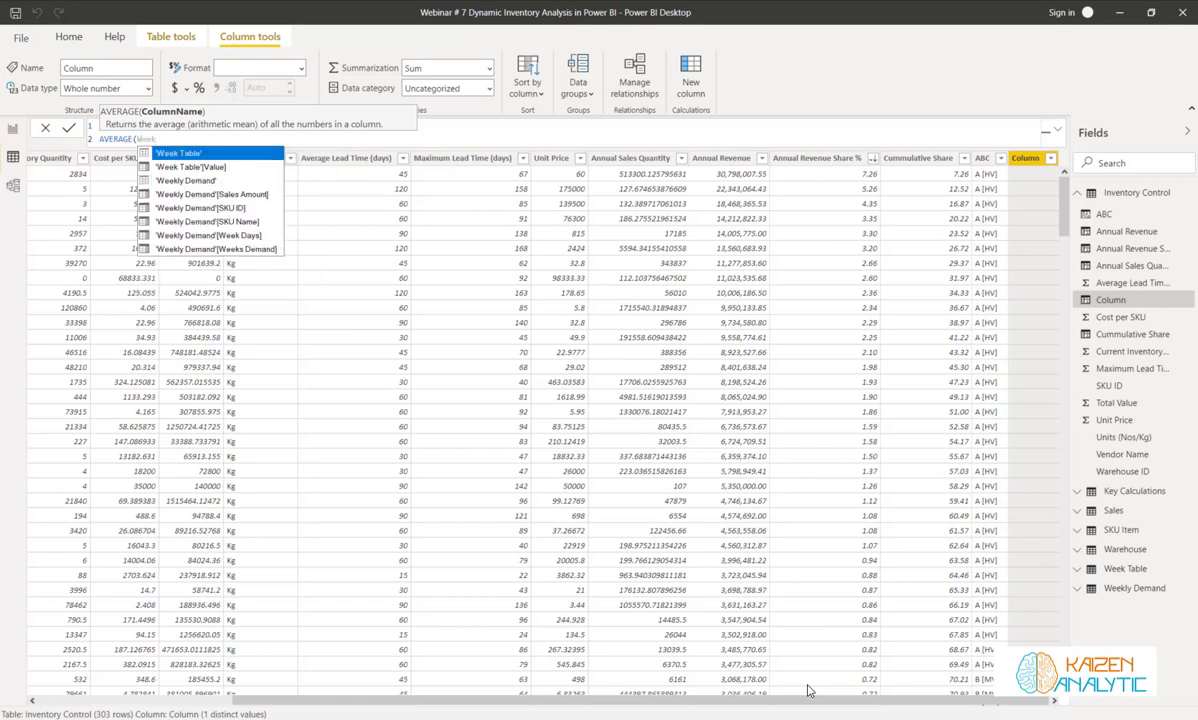
key(Down)
key(Down)
key(Down)
key(Down)
key(Down)
key(Down)
key(Down)
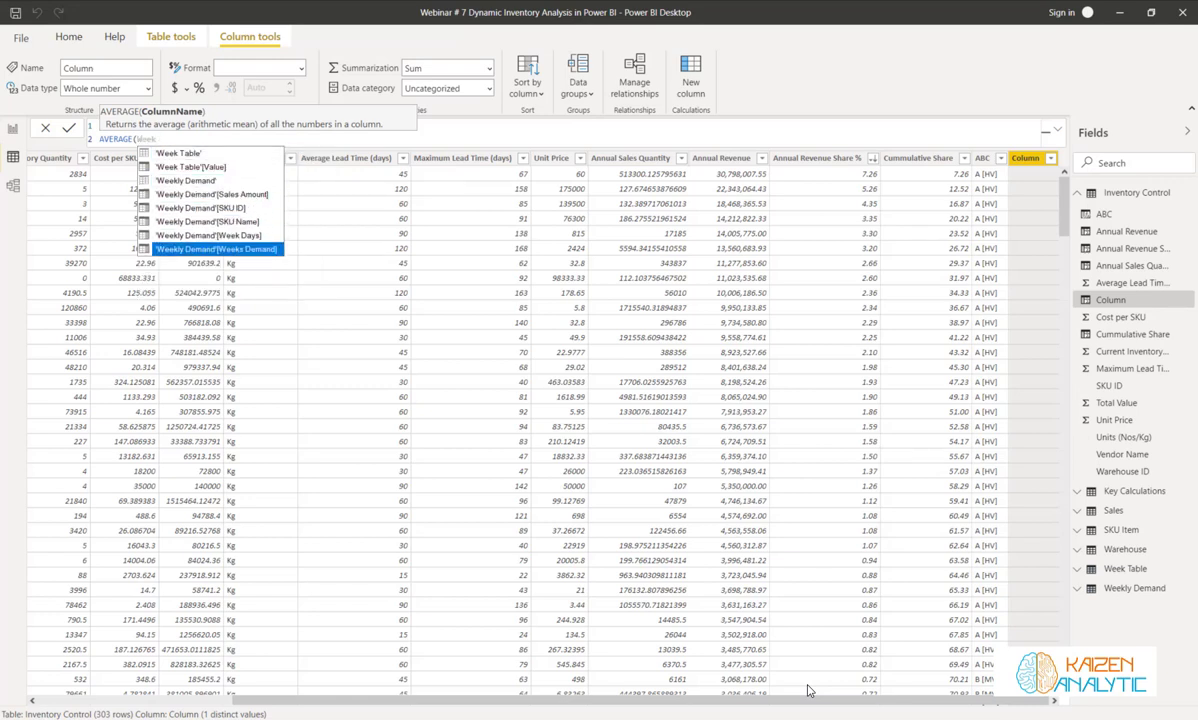
key(Tab)
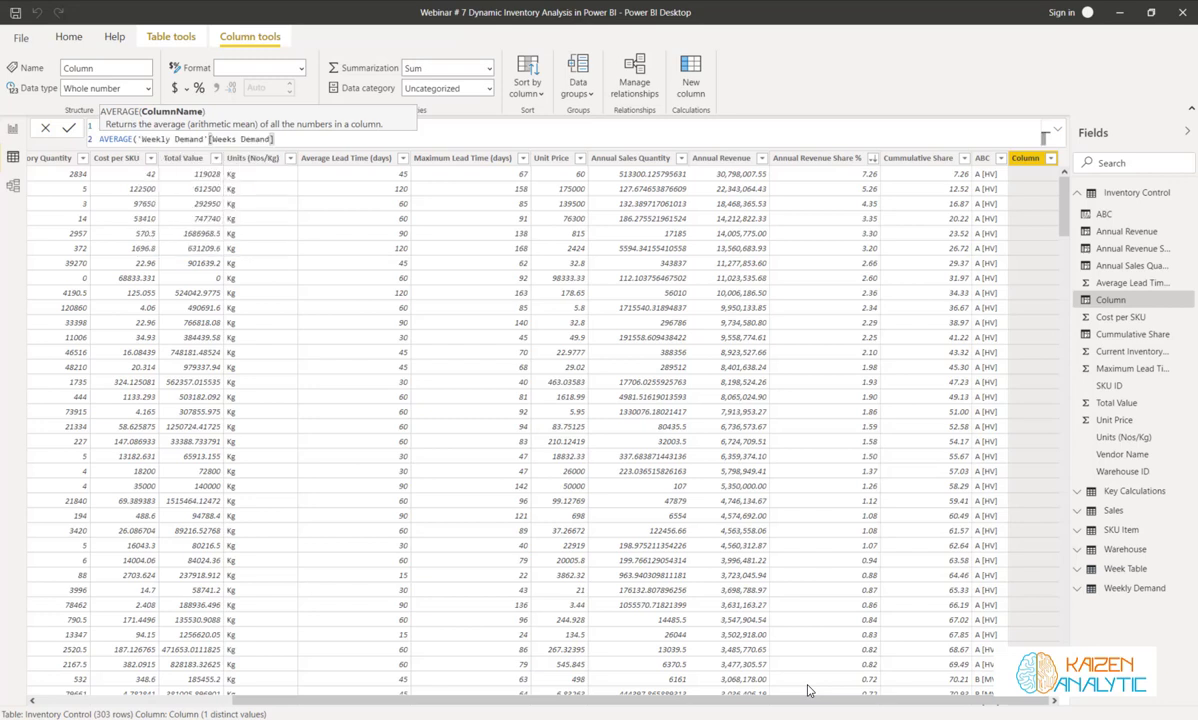
text(),)
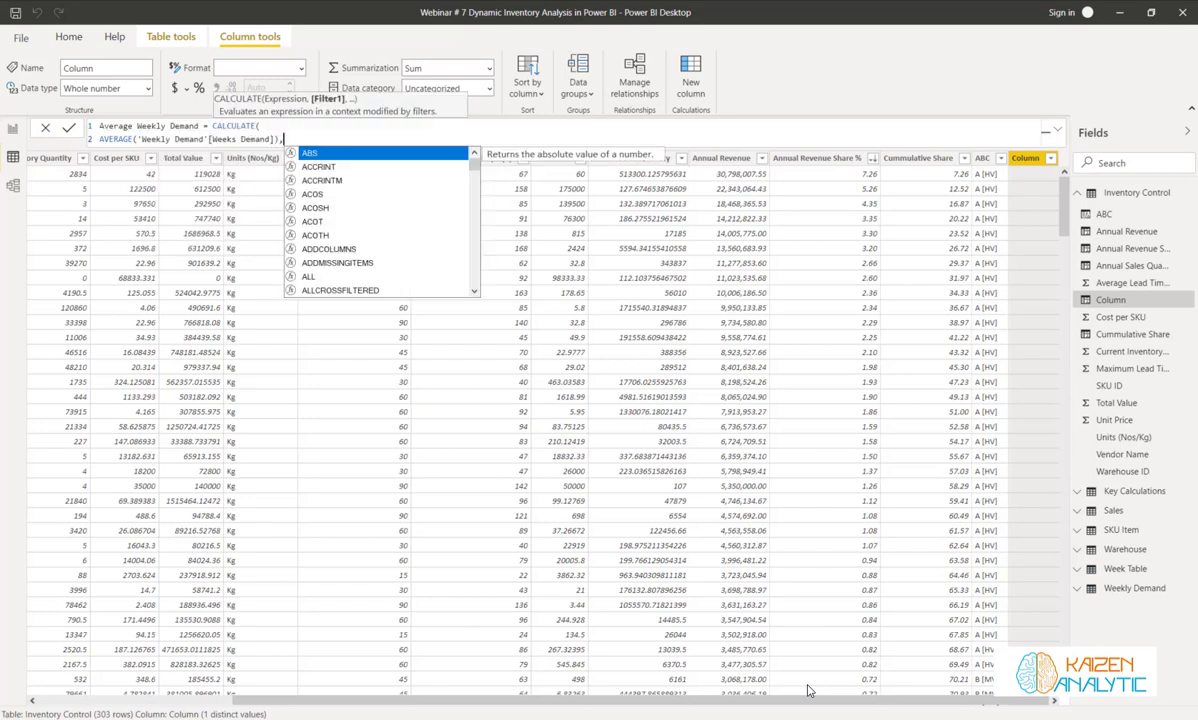
Step: Add a FILTER over the 'Weekly Demand' table on a new formula line, followed by a comma and a line break for its condition
key(shift+Return)
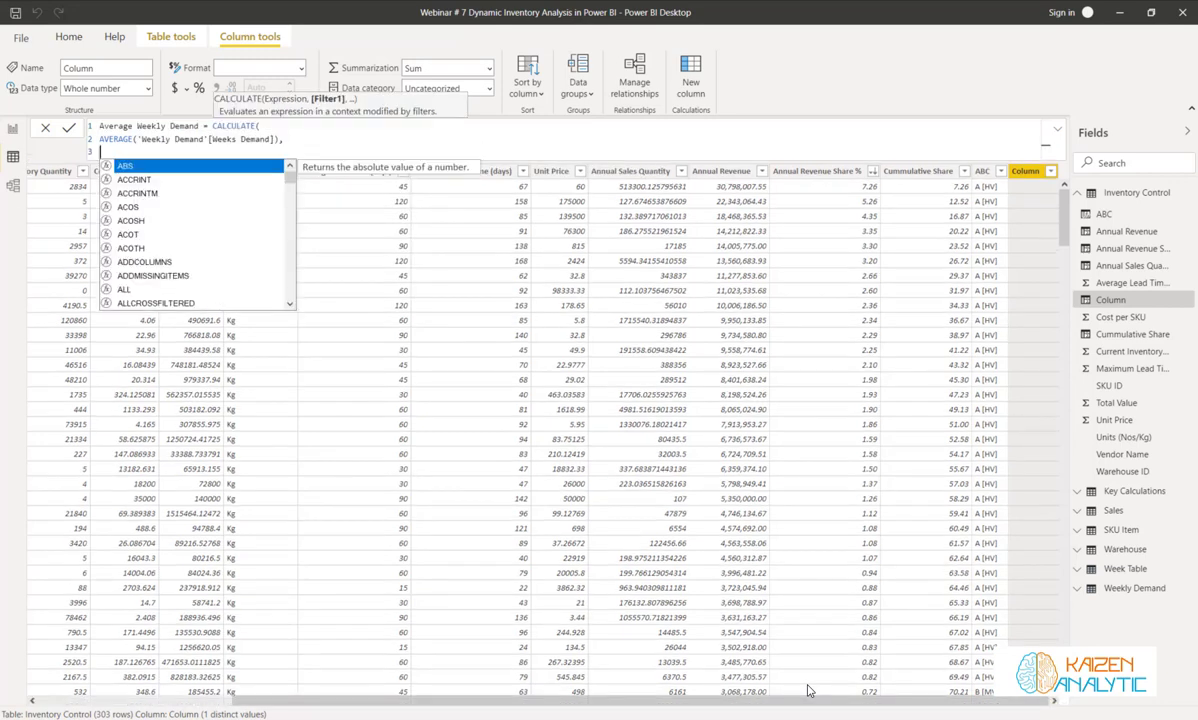
text(FILTER()
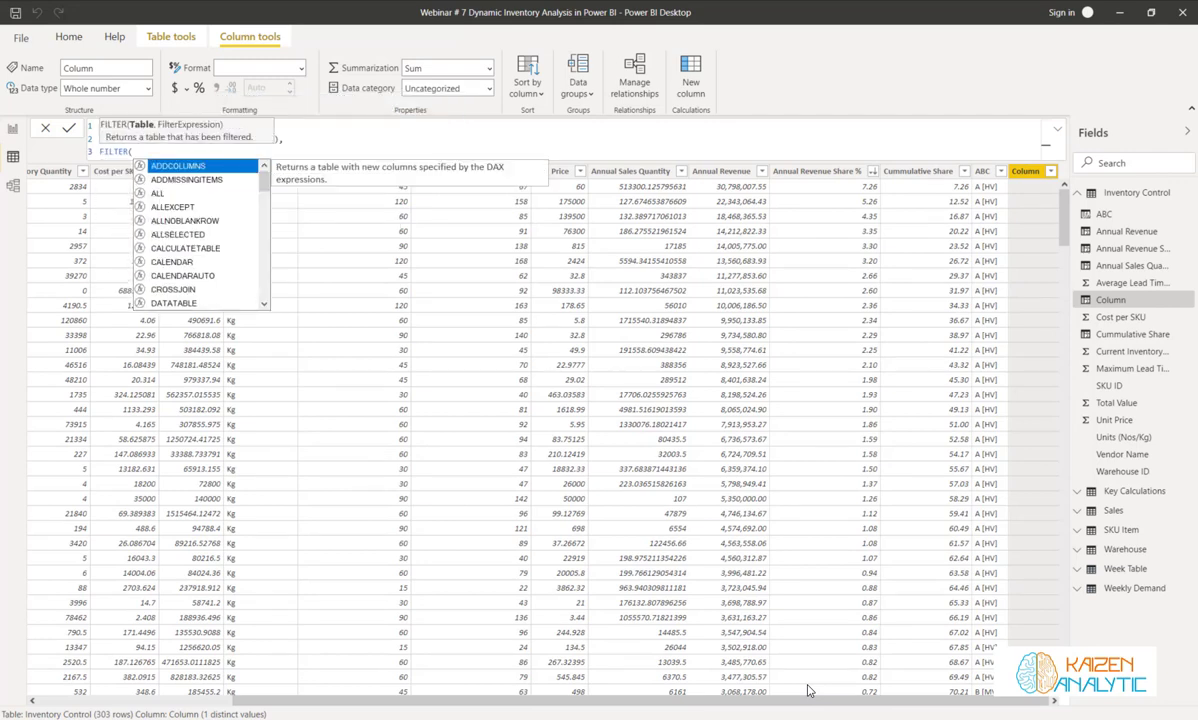
text(Week)
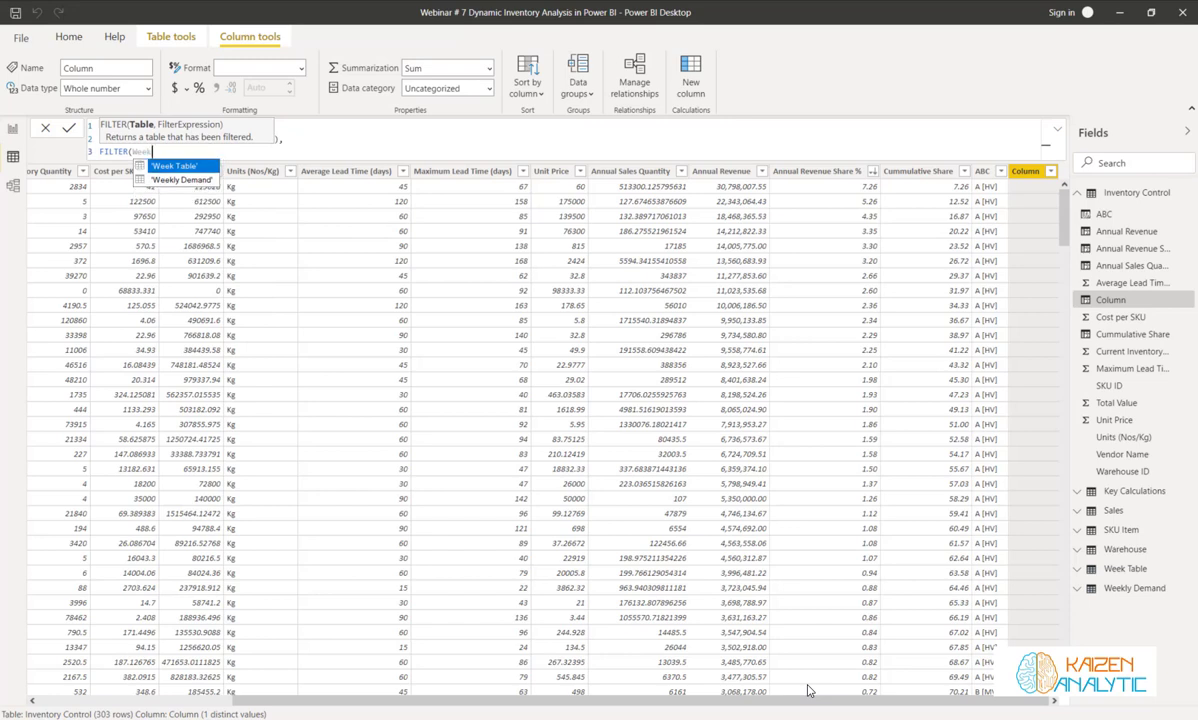
key(Down)
key(Tab)
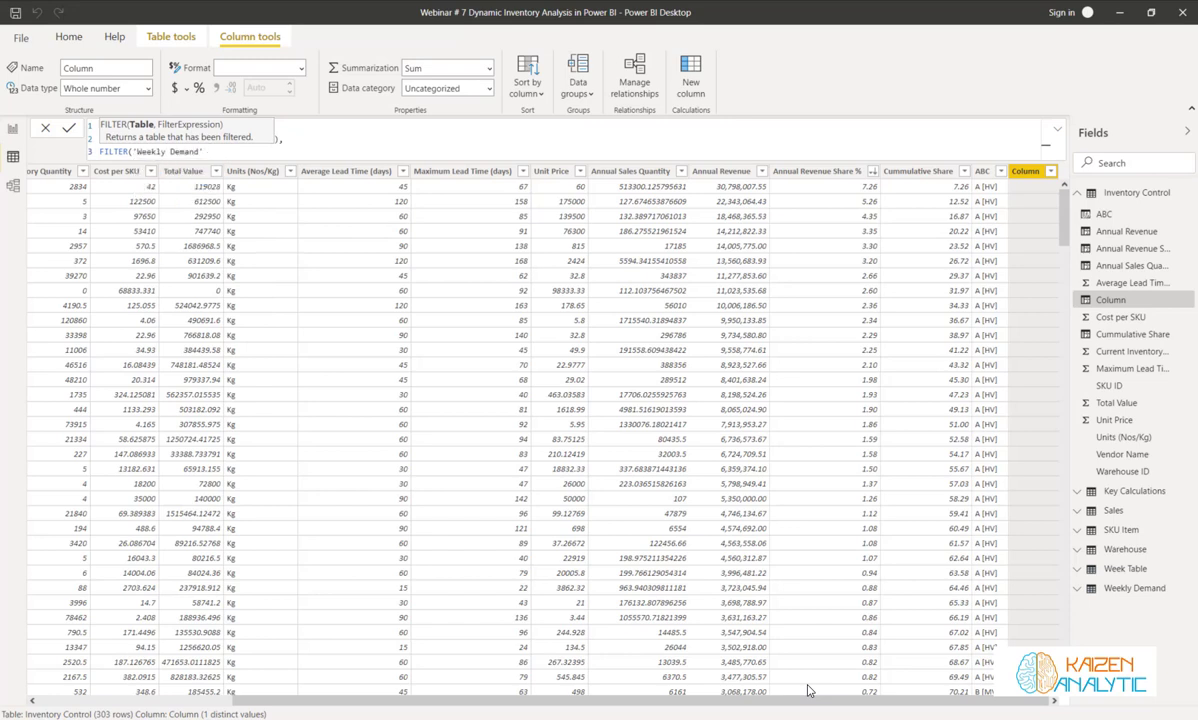
text(,)
key(shift+Return)
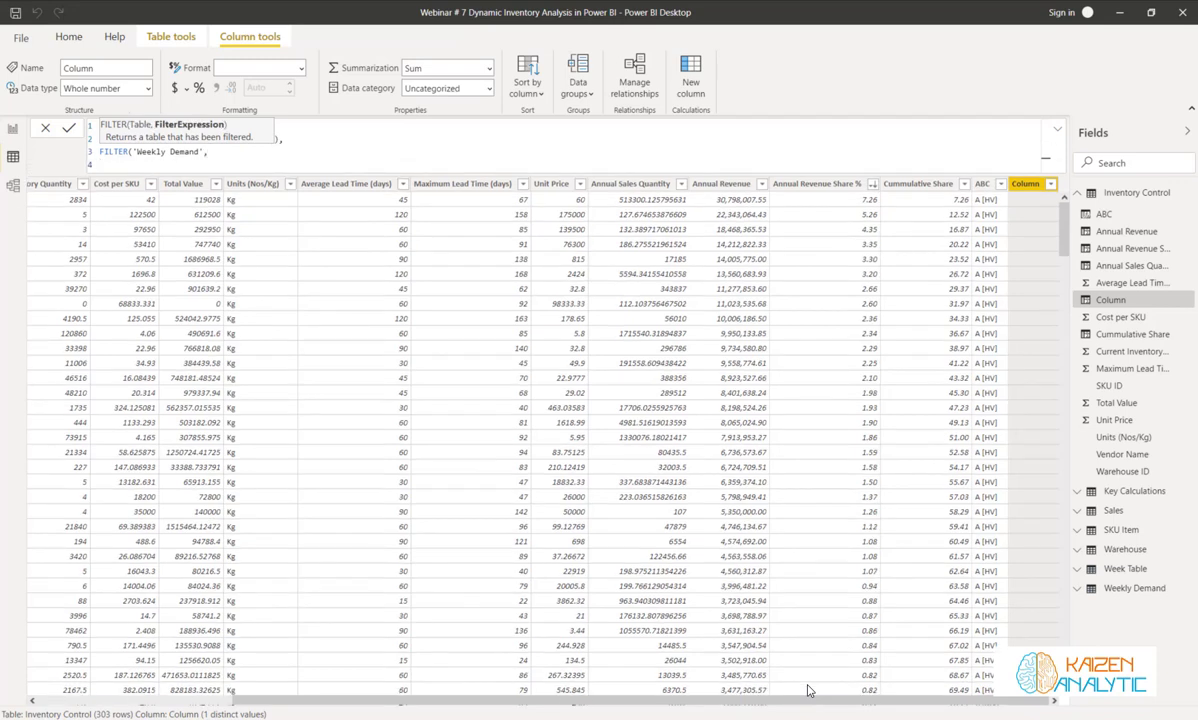
Step: Enter 'Weekly Demand'[SKU ID] = 'Inventory Control'[SKU ID] as the filter condition, close both functions and commit the Average Weekly Demand formula
text(Sku)
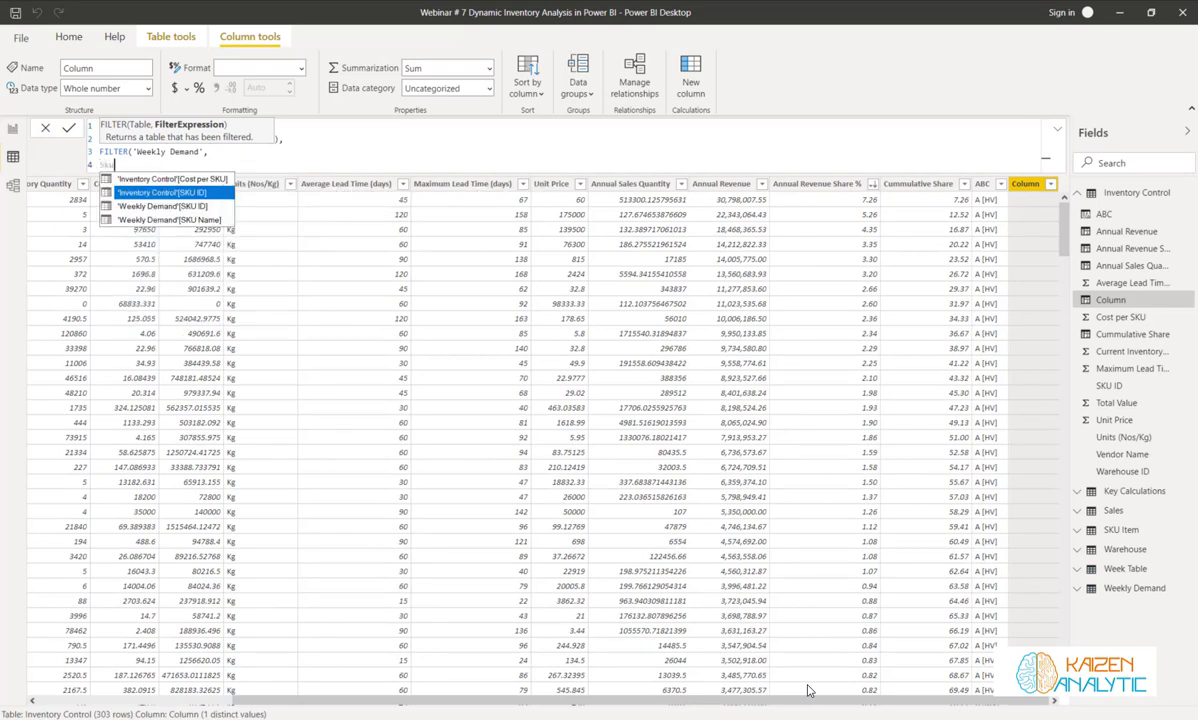
key(Down)
key(Tab)
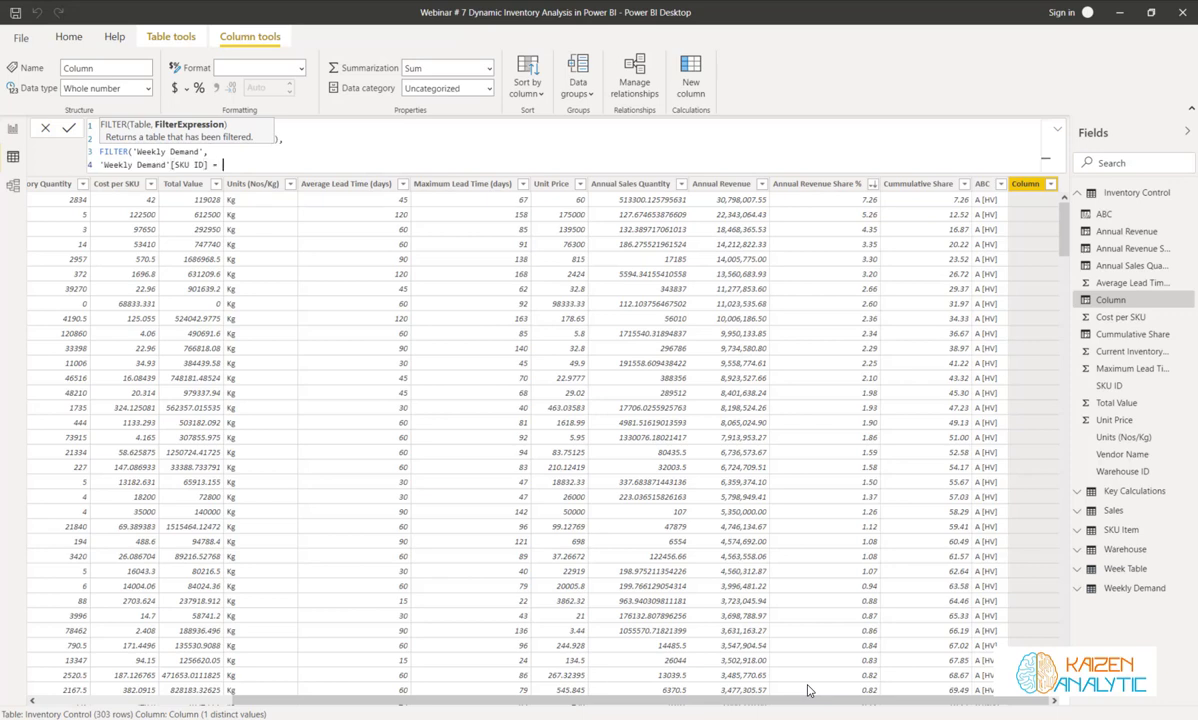
text(= SKU)
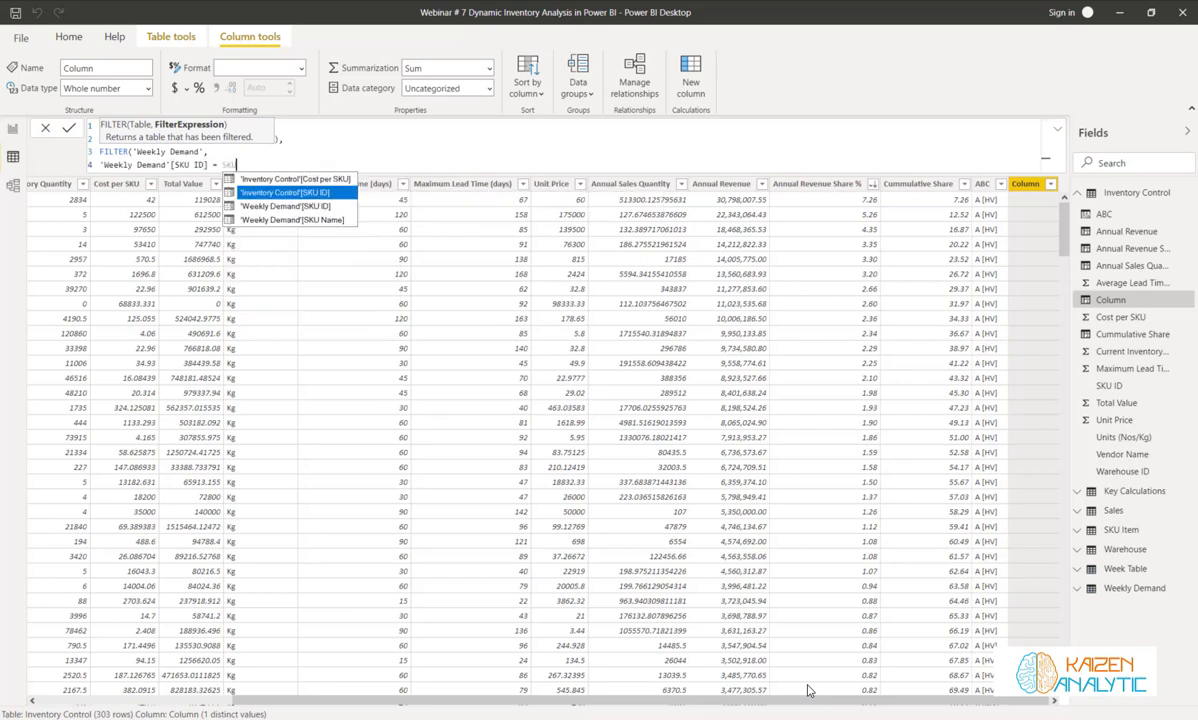
key(Down)
key(Down)
key(Up)
key(Up)
key(Up)
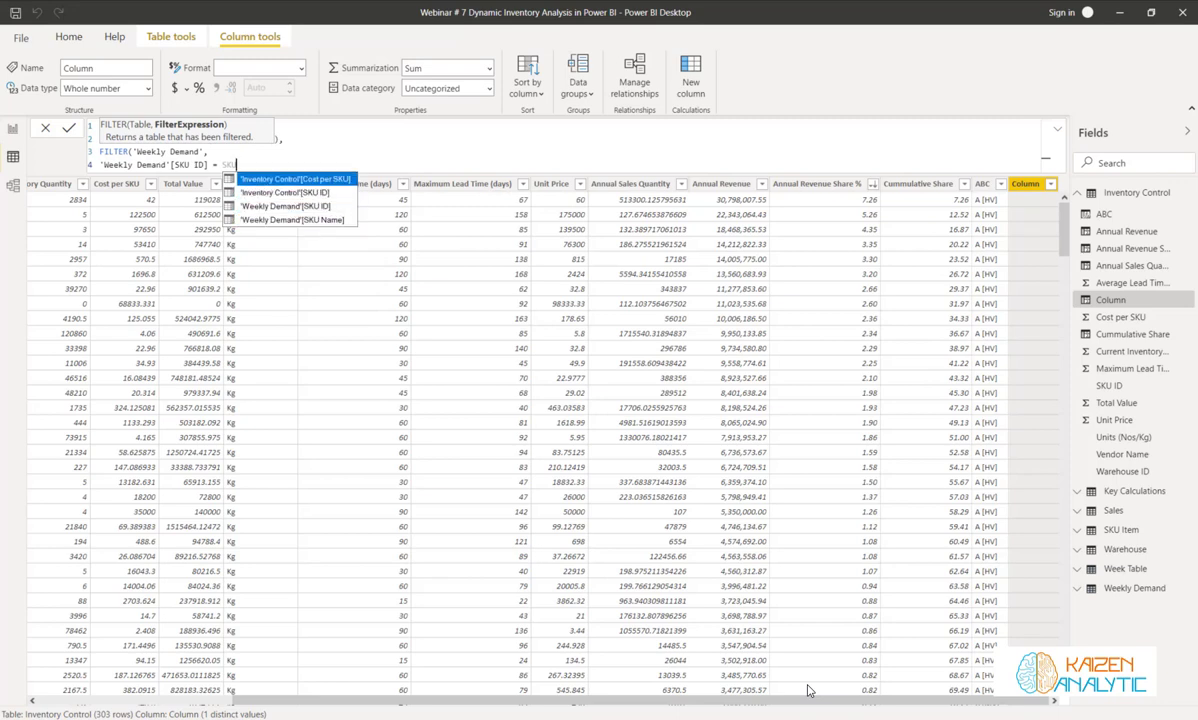
key(Down)
key(Down)
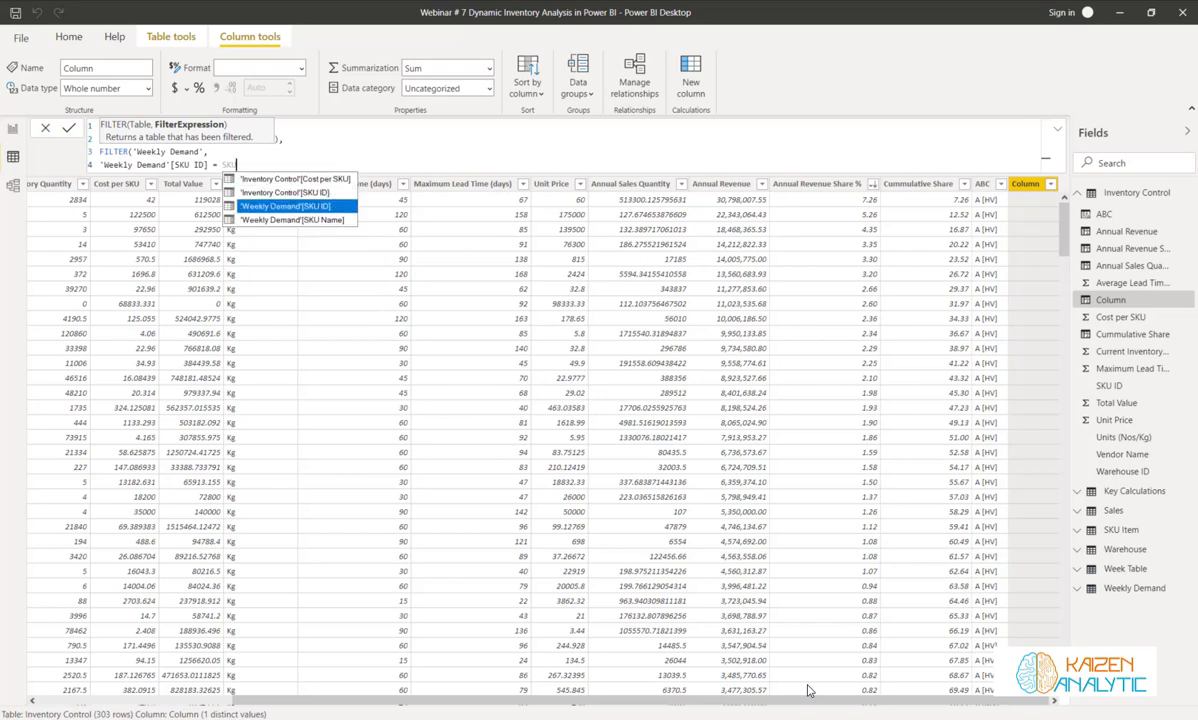
key(Up)
key(Tab)
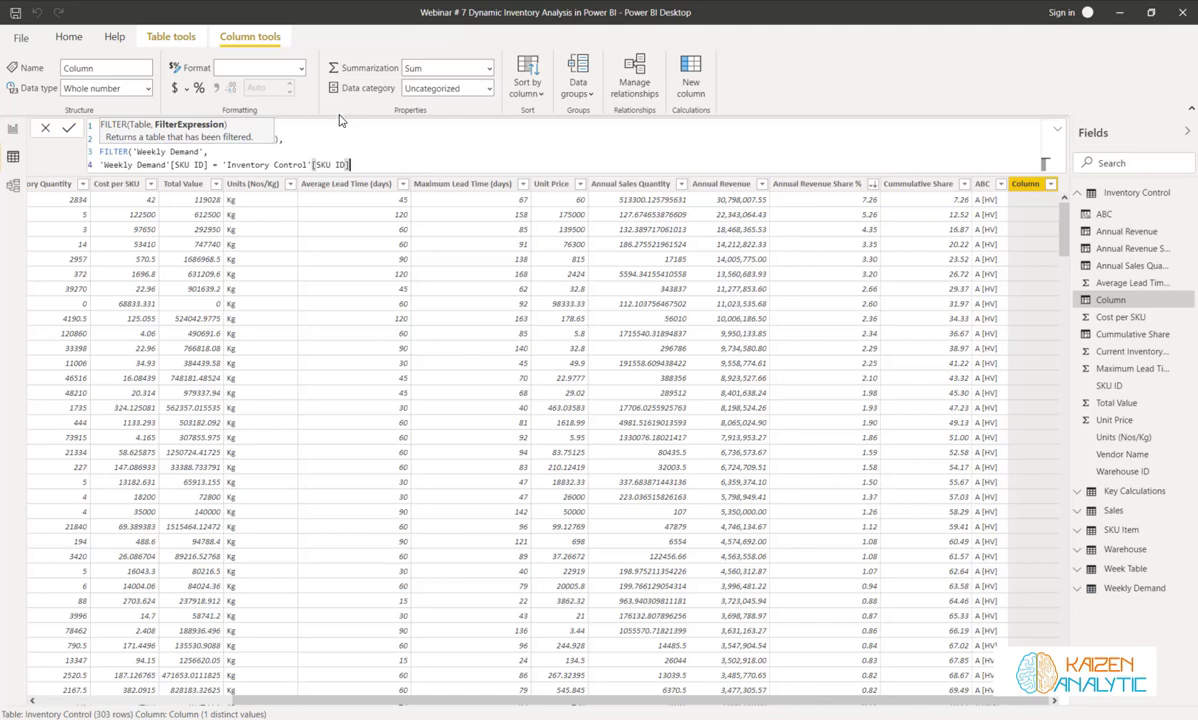
key(Return)
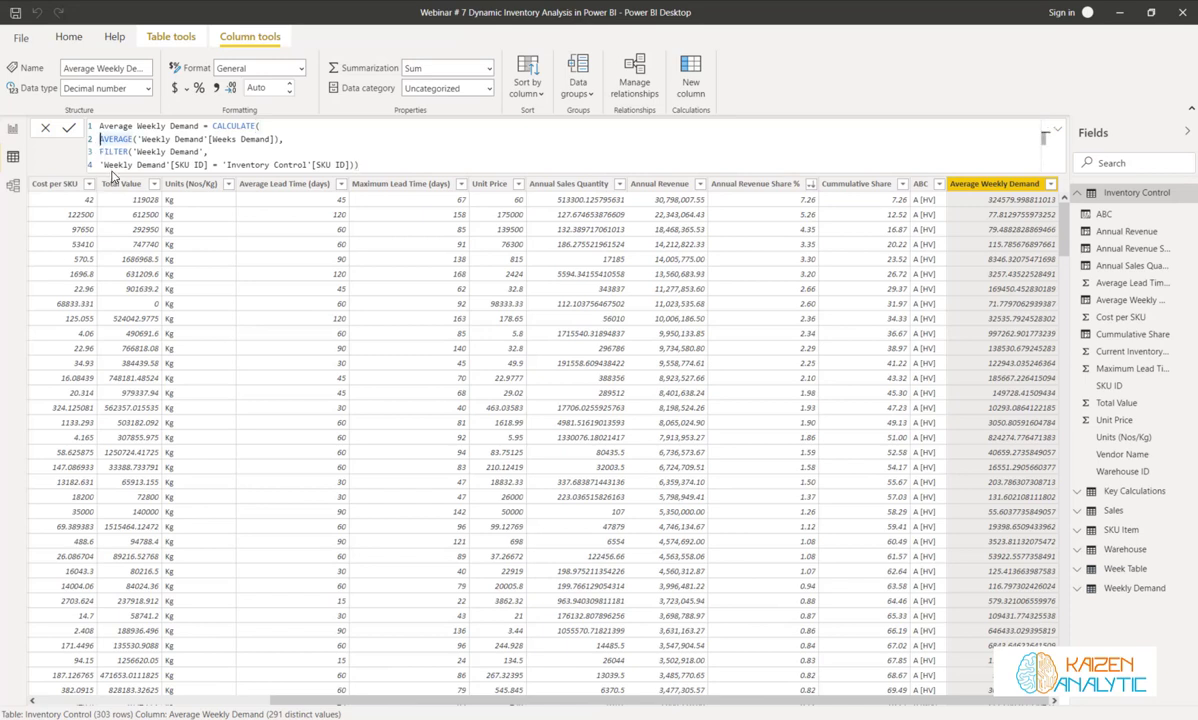
Step: Indent the formula's AVERAGE line by one level and the FILTER and SKU ID condition lines by two levels
key(Tab)
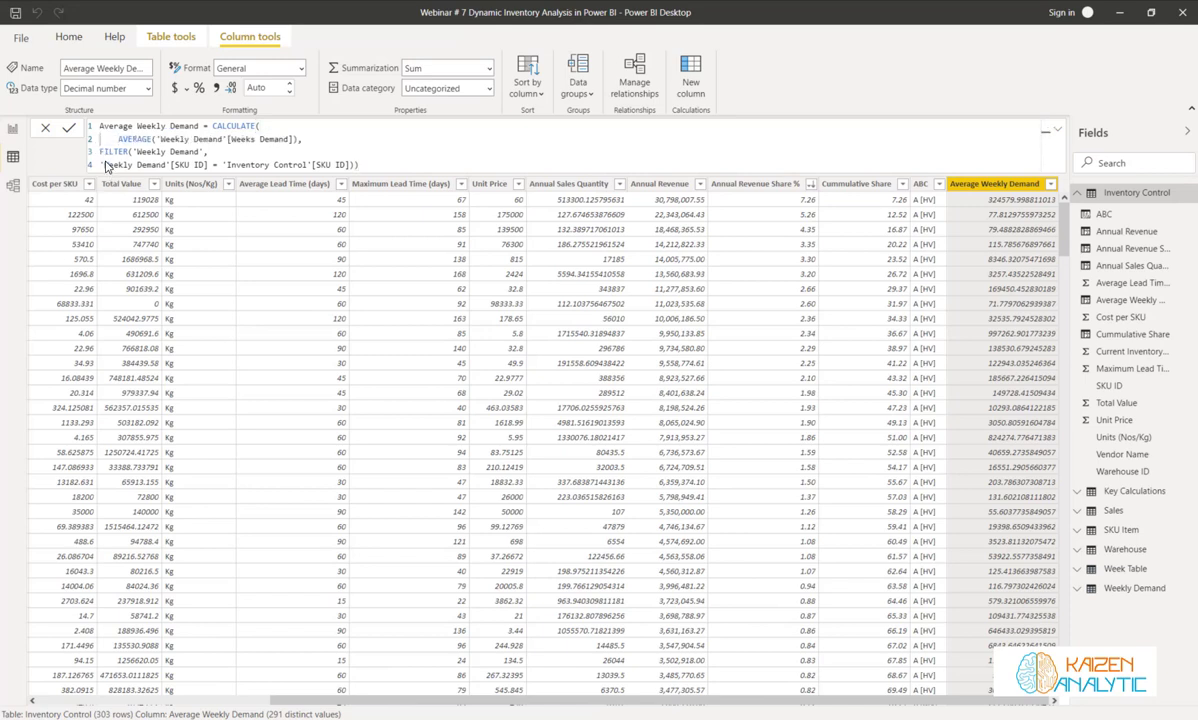
click(101, 156)
key(Tab)
key(Tab)
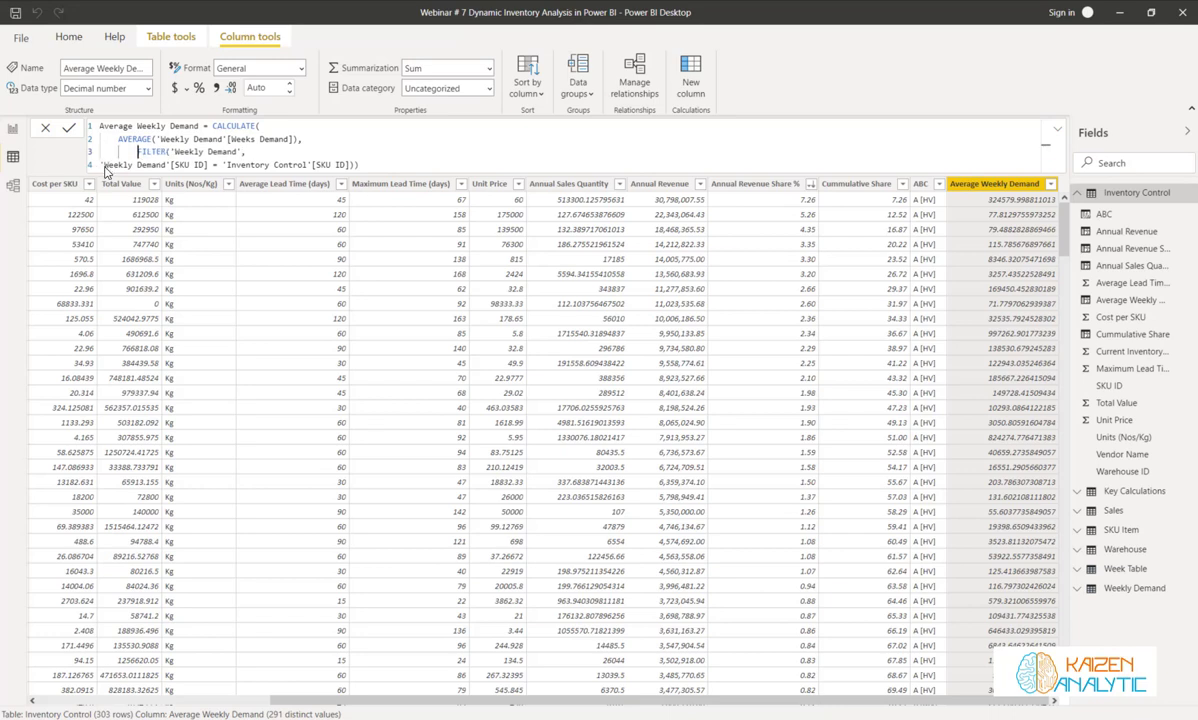
click(101, 165)
key(Tab)
key(Tab)
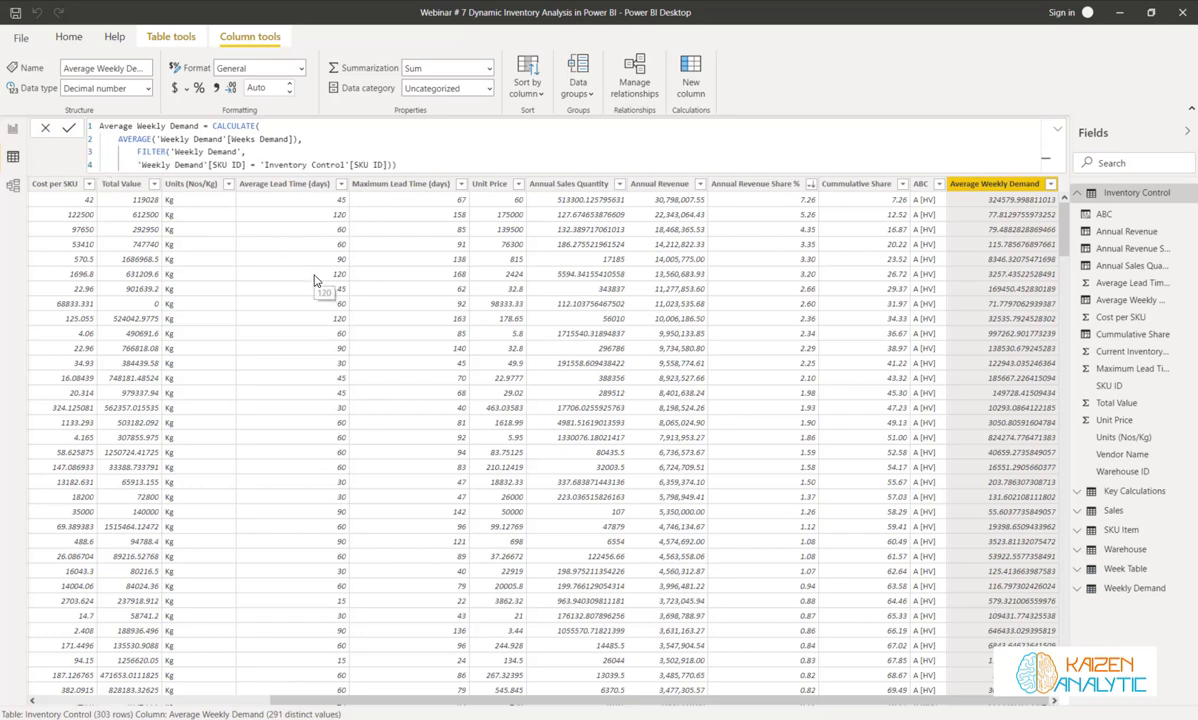
click(218, 89)
drag(136, 152, 437, 193)
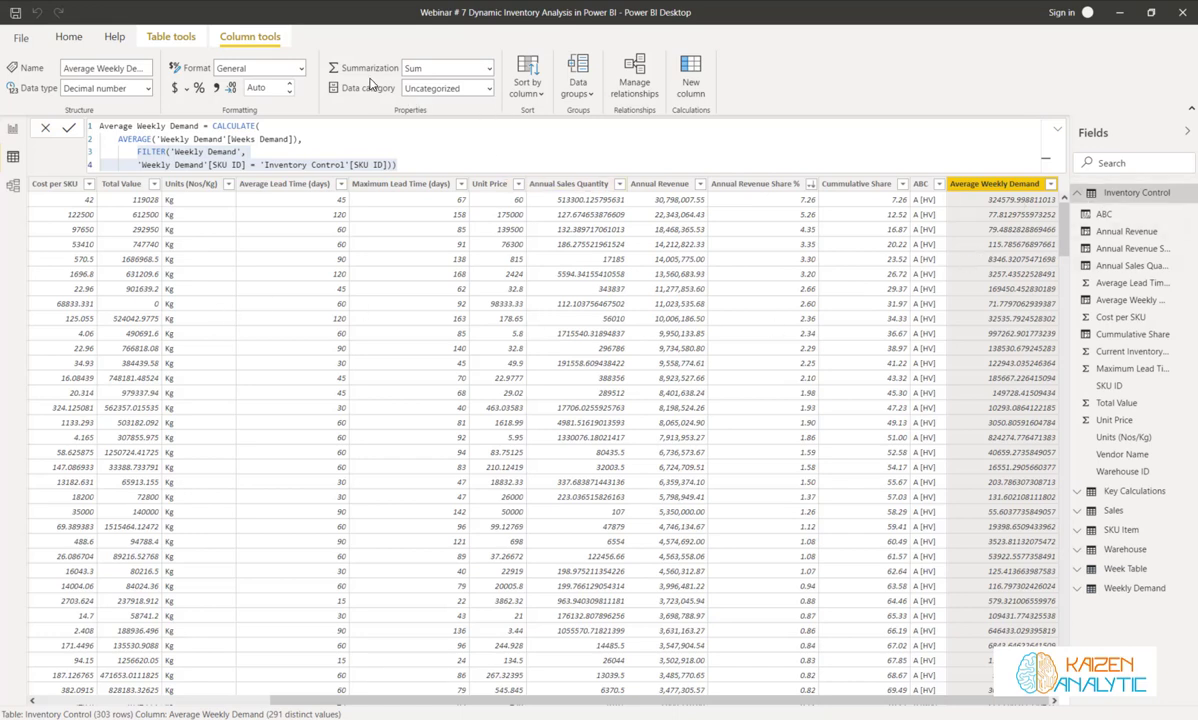
Step: Add a calculated column named SD of Weekly Demand to Inventory Control, with a new line after its equals sign
click(693, 90)
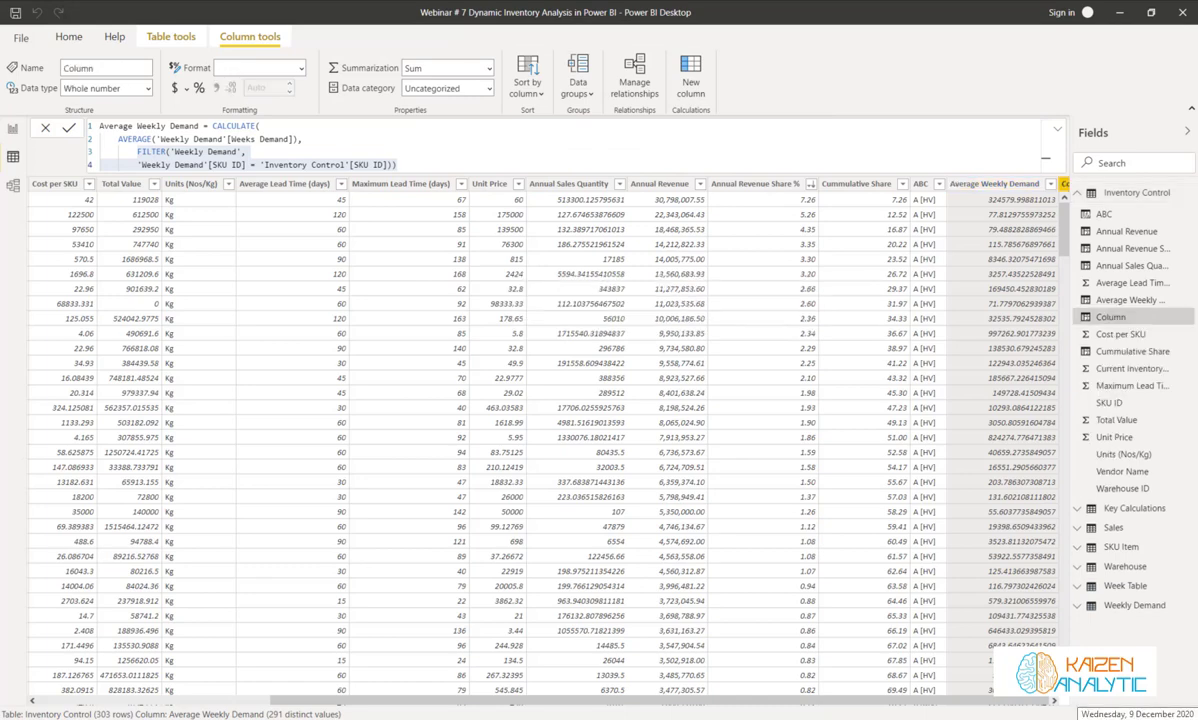
text(SD)
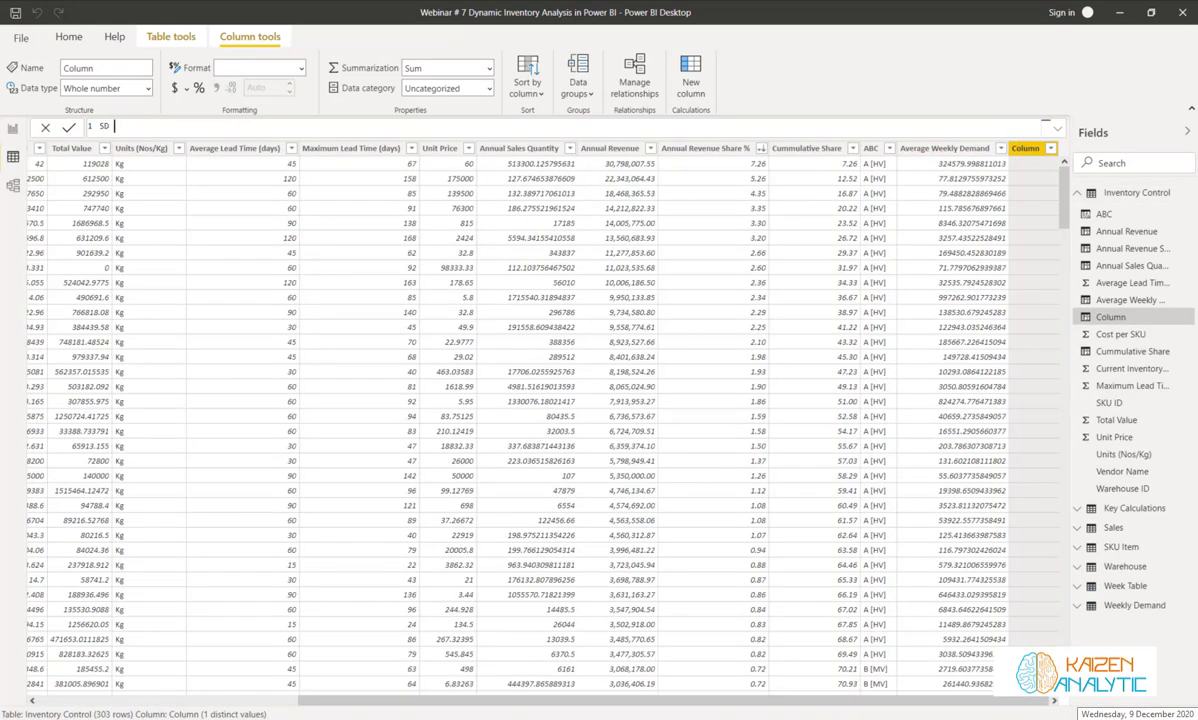
text( of Weekly Demand)
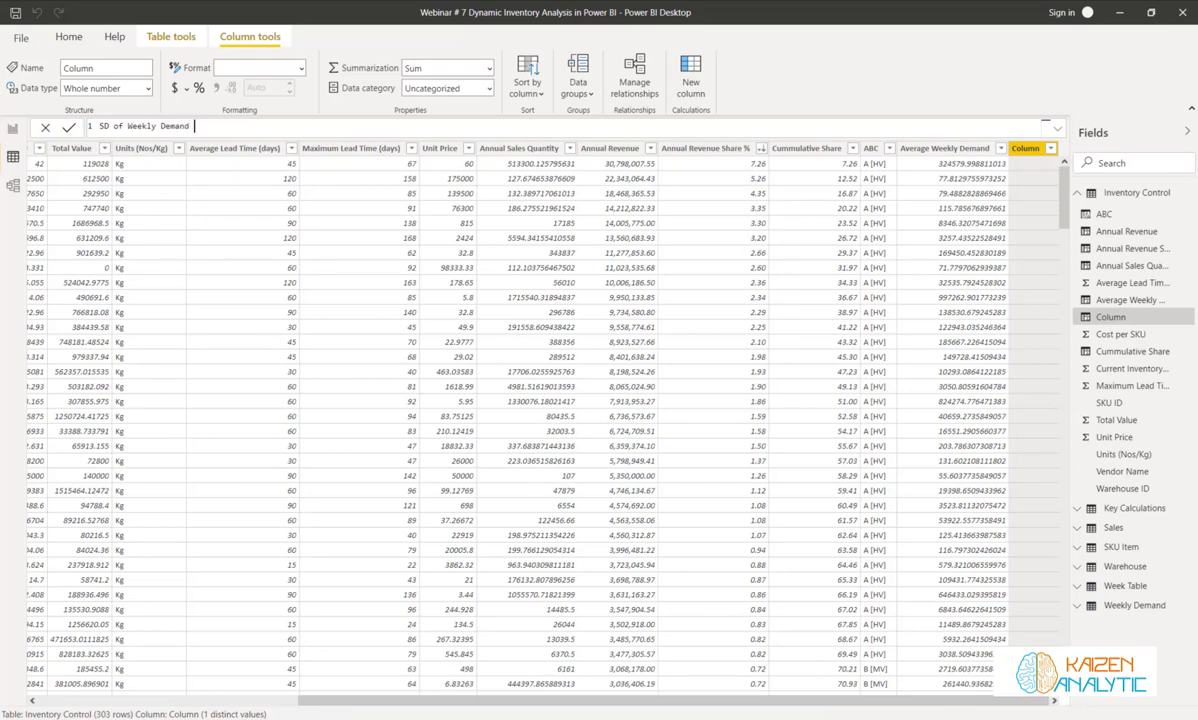
text( =)
key(shift+Return)
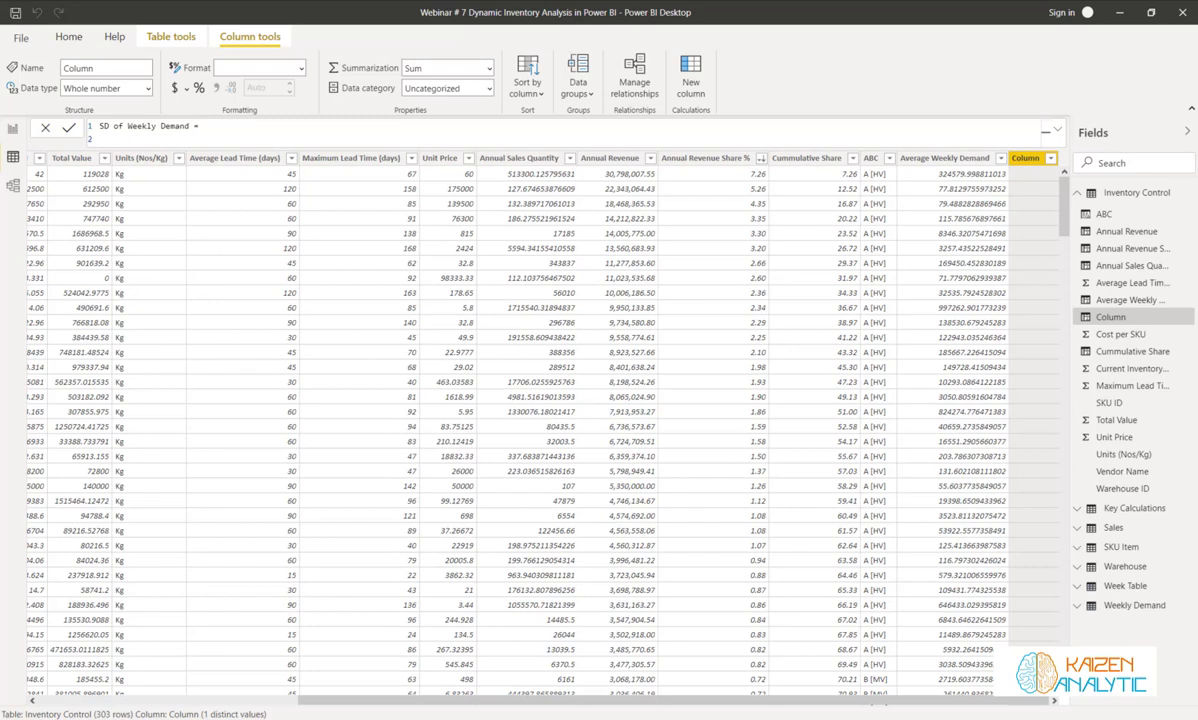
Step: Insert the STDEV.P function on the second formula line with a single opening parenthesis
text(St)
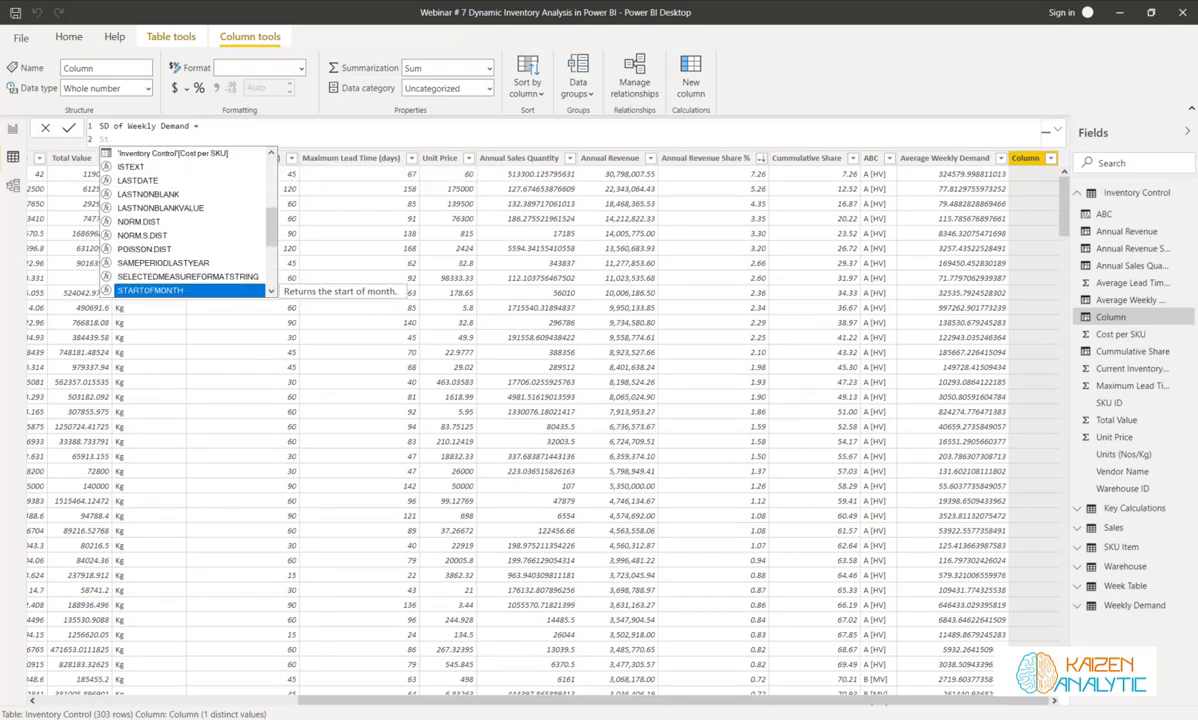
text(dev)
key(Tab)
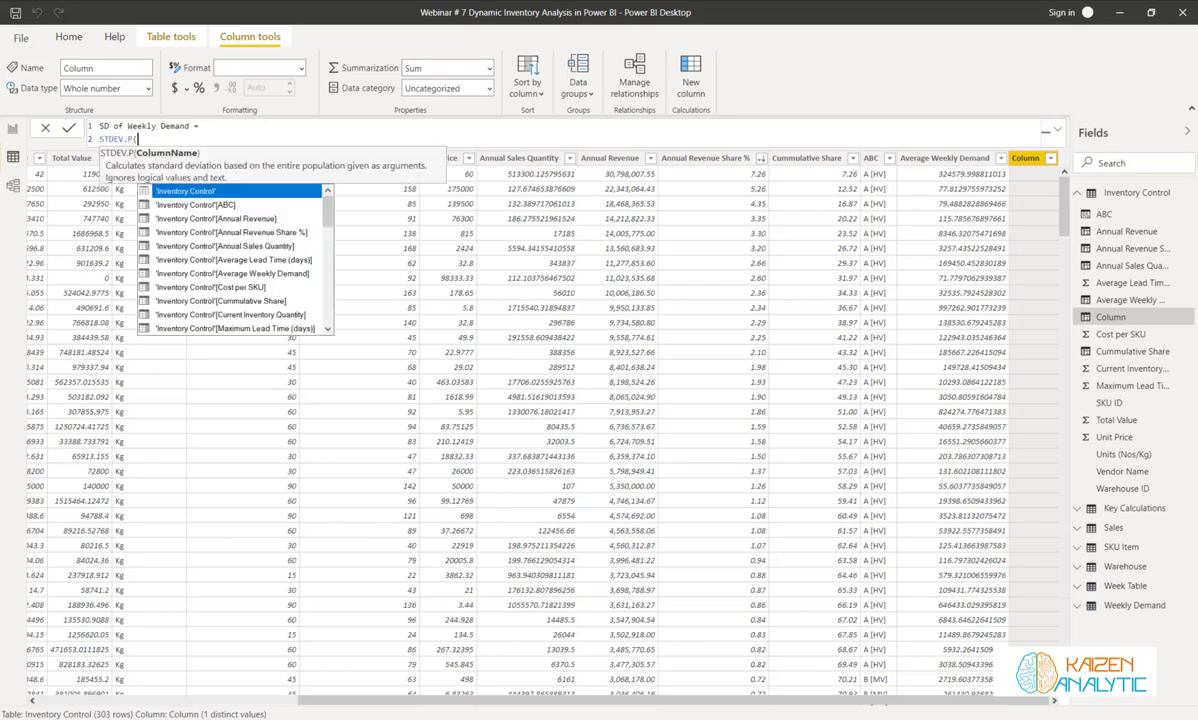
text(()
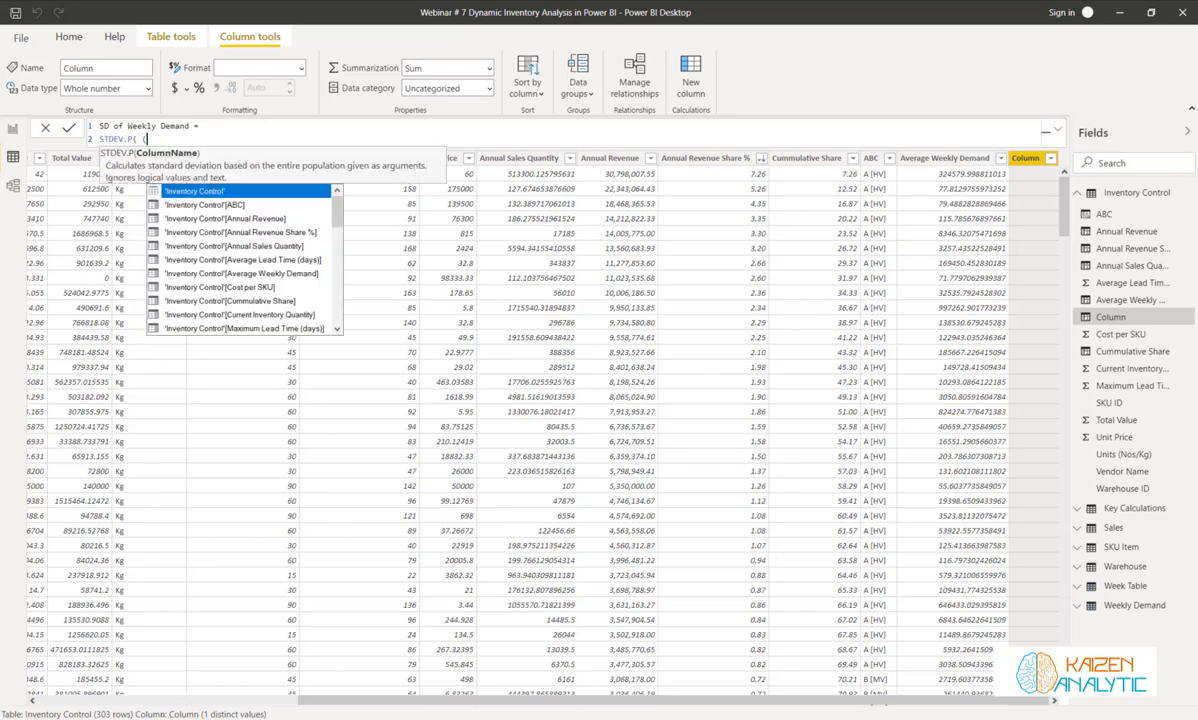
key(BackSpace)
key(BackSpace)
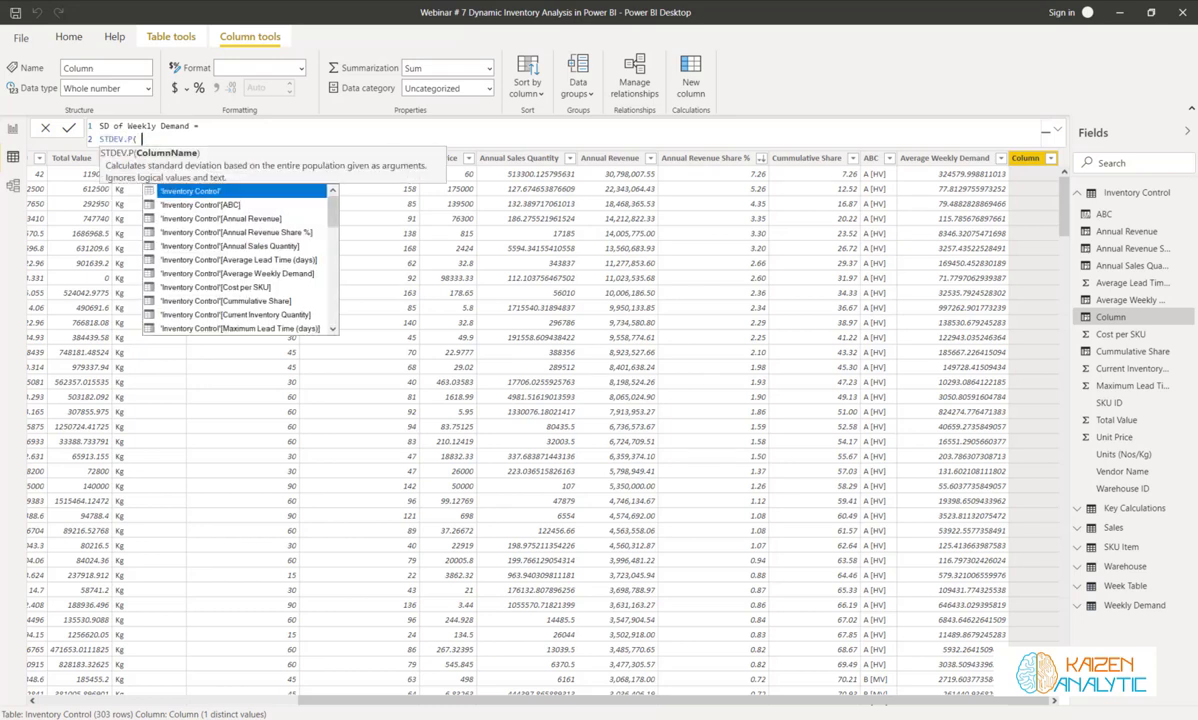
Step: Give STDEV.P the 'Weekly Demand'[Weeks Demand] column as its argument, close it, and add a comma and a new line
text(Week)
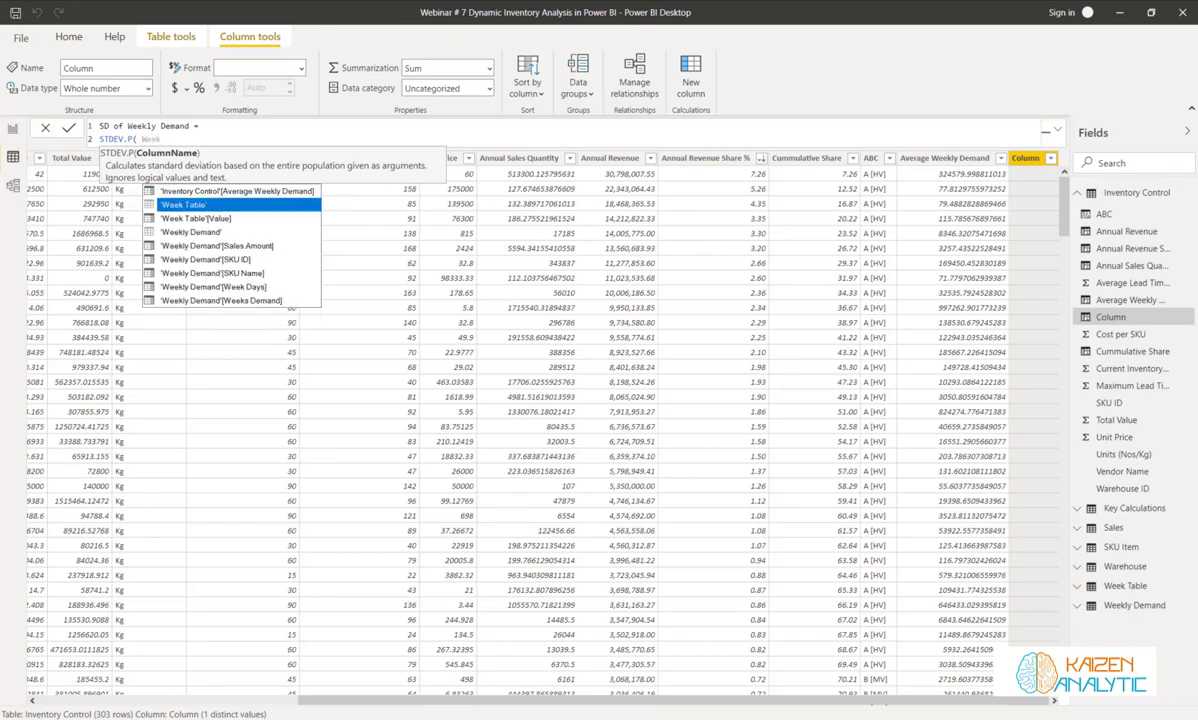
key(Down)
key(Down)
key(Down)
key(Down)
key(Down)
key(Down)
key(Down)
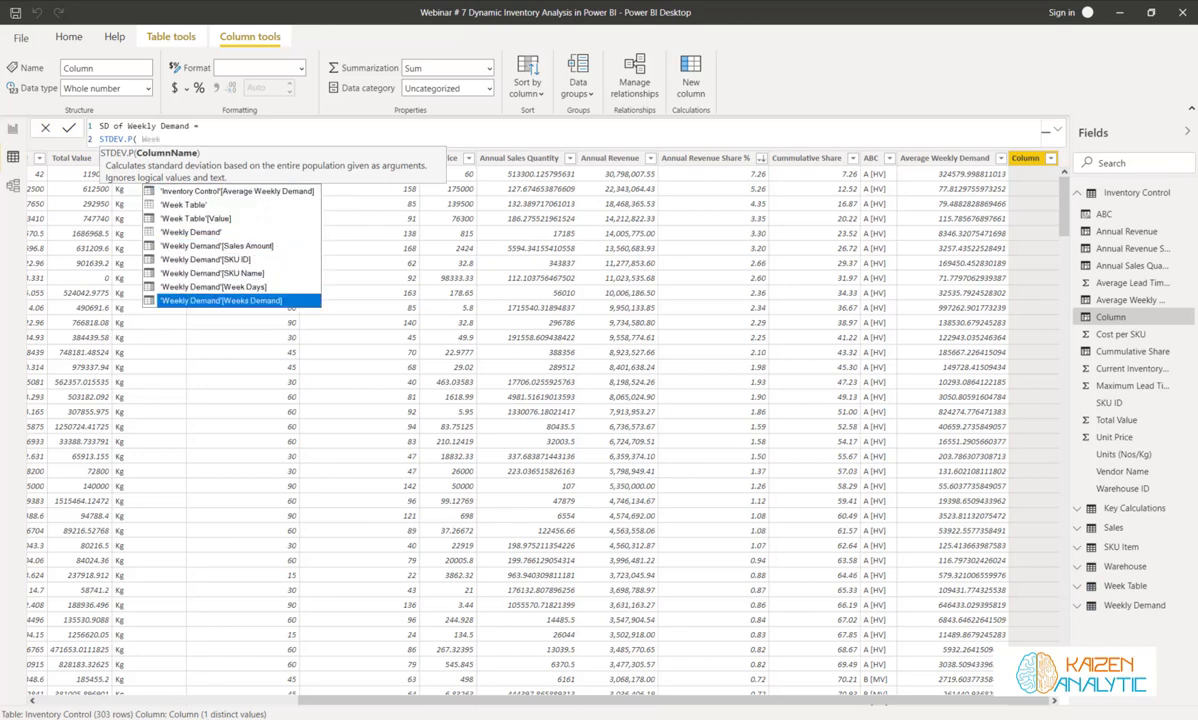
key(Tab)
text())
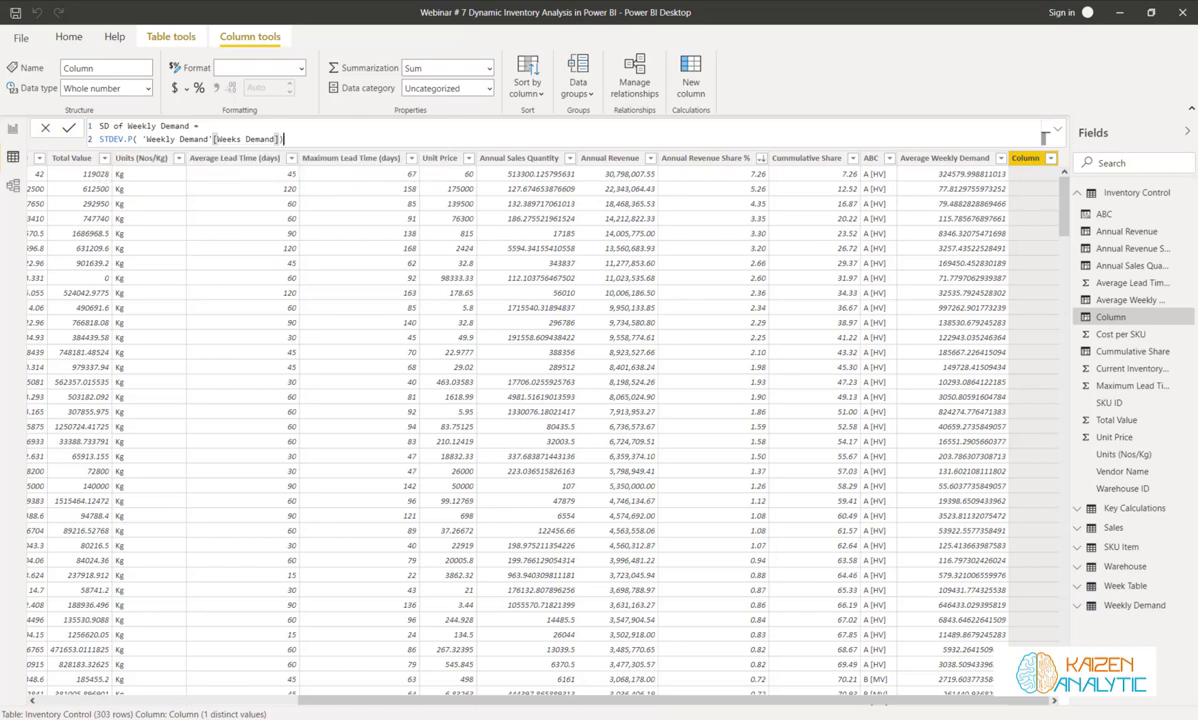
key(shift+Return)
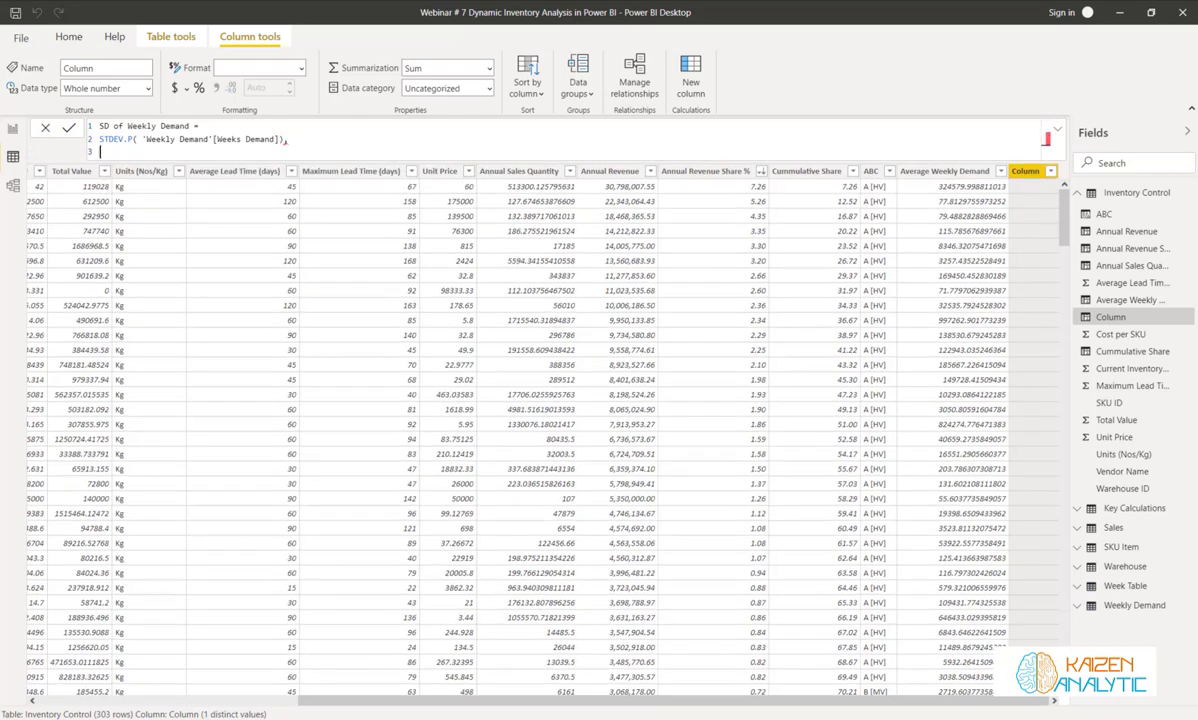
Step: Insert CALCULATE( after the equals sign so it takes the STDEV.P line as its expression, and return to the third line
key(Left)
key(Left)
key(Left)
key(Up)
text(cal)
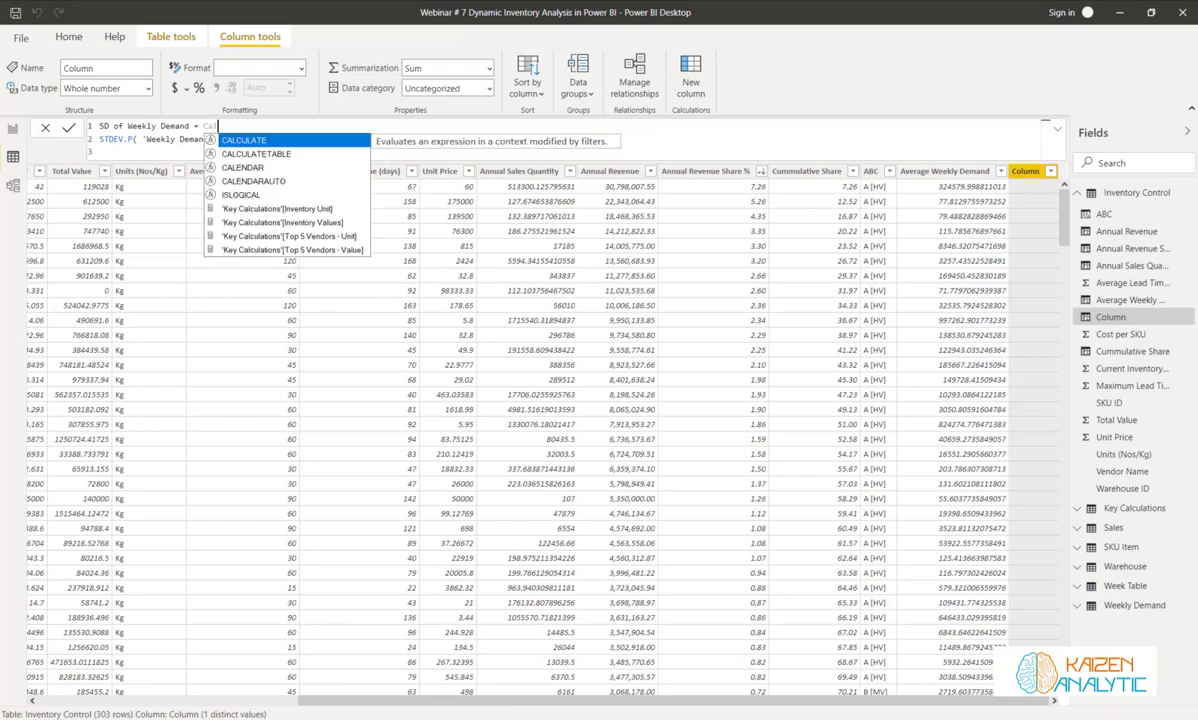
key(Tab)
key(Down)
key(Down)
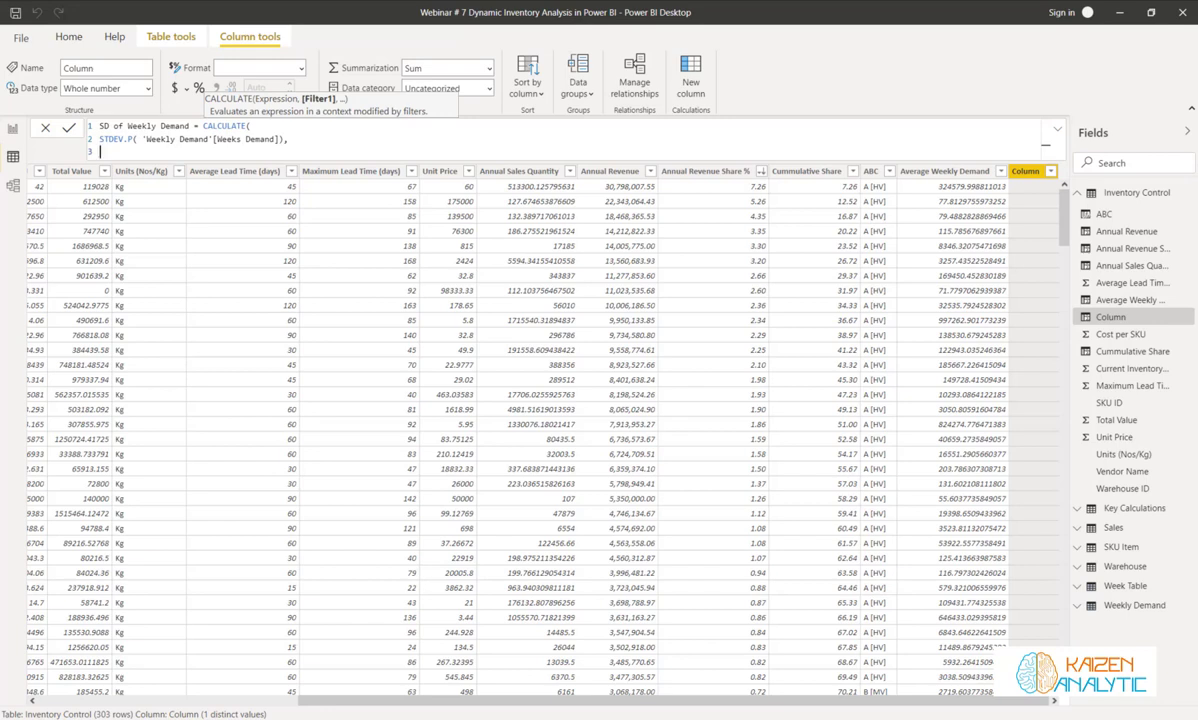
Step: Insert a FILTER function on the third formula line with the 'Weekly Demand' table as its first argument, followed by a comma and new line
text(FILTER)
key(Tab)
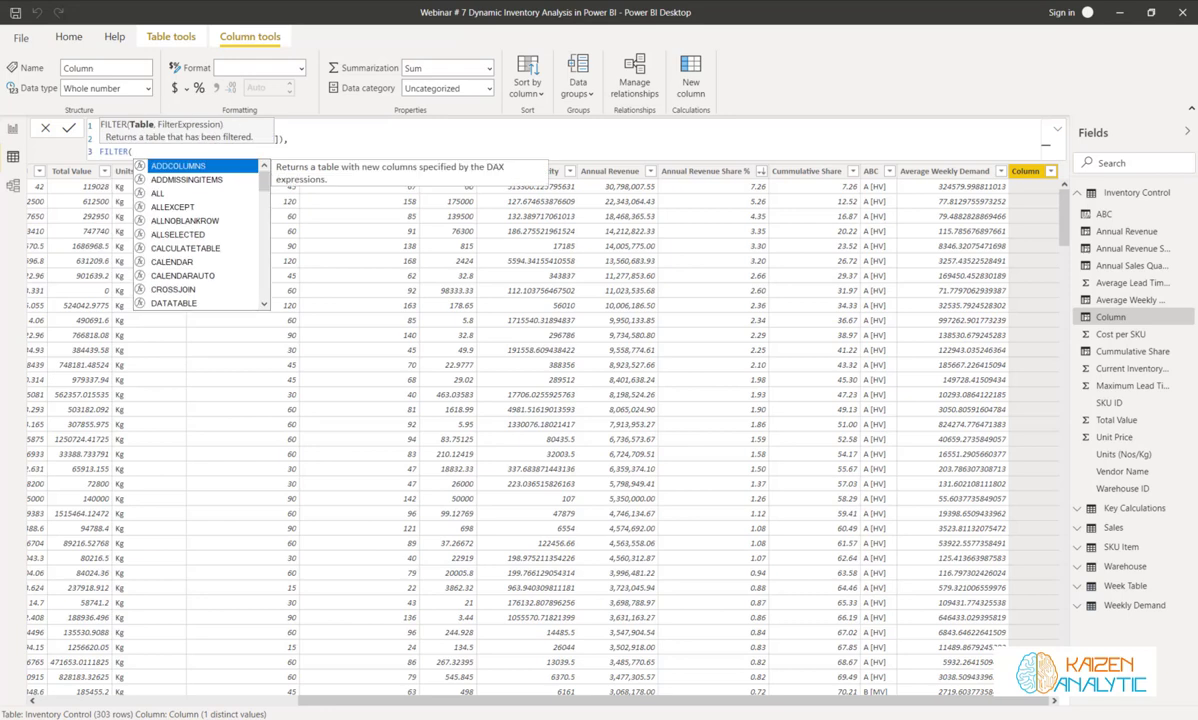
text(Week)
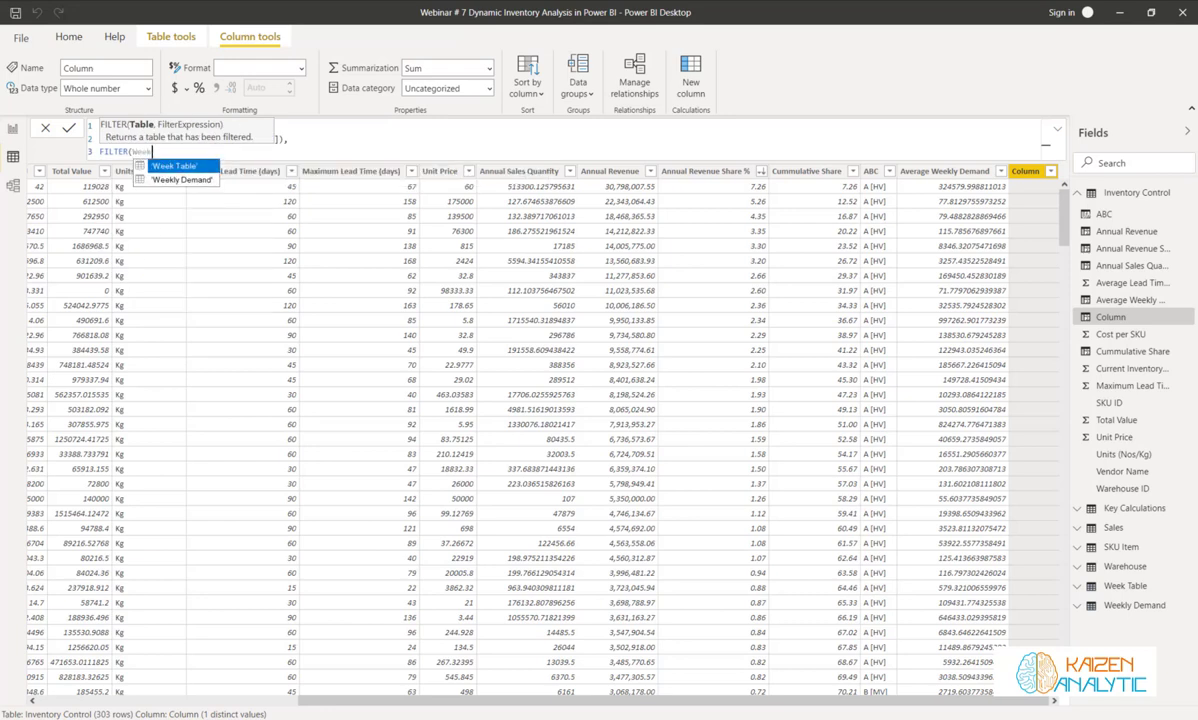
key(Down)
key(Tab)
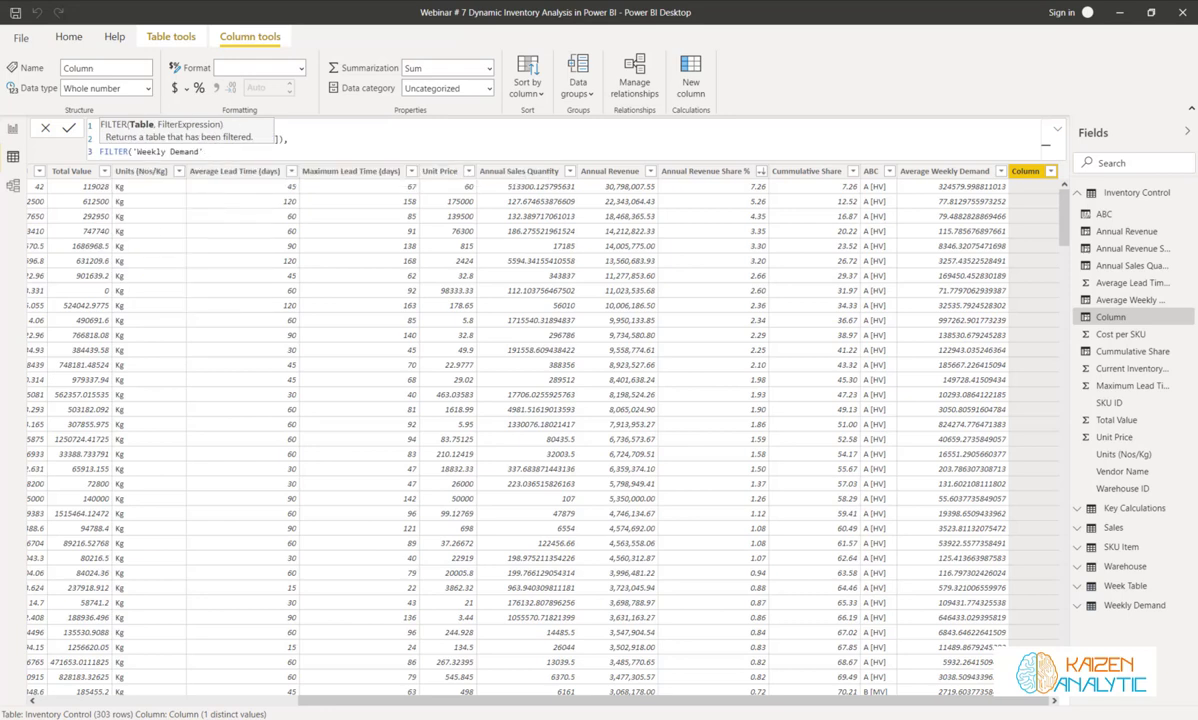
text(,)
key(shift+Return)
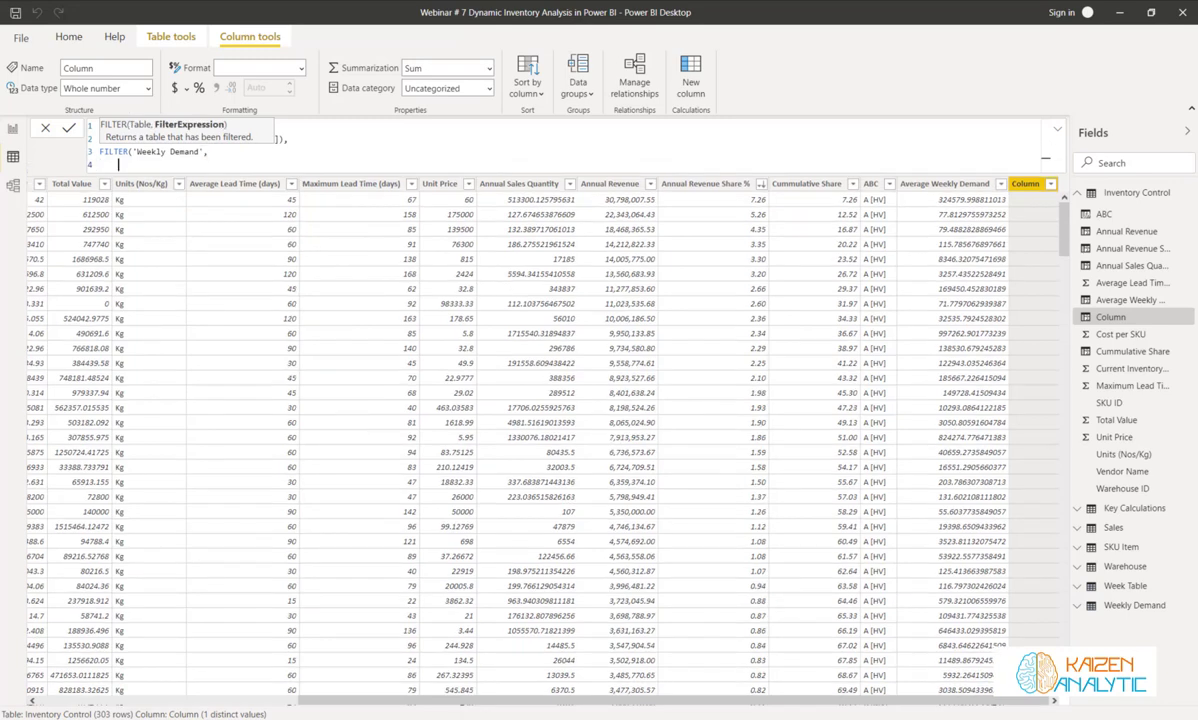
Step: Give FILTER the condition 'Inventory Control'[SKU ID] = 'Weekly Demand'[SKU ID] and close both the FILTER and CALCULATE functions
text(SKU)
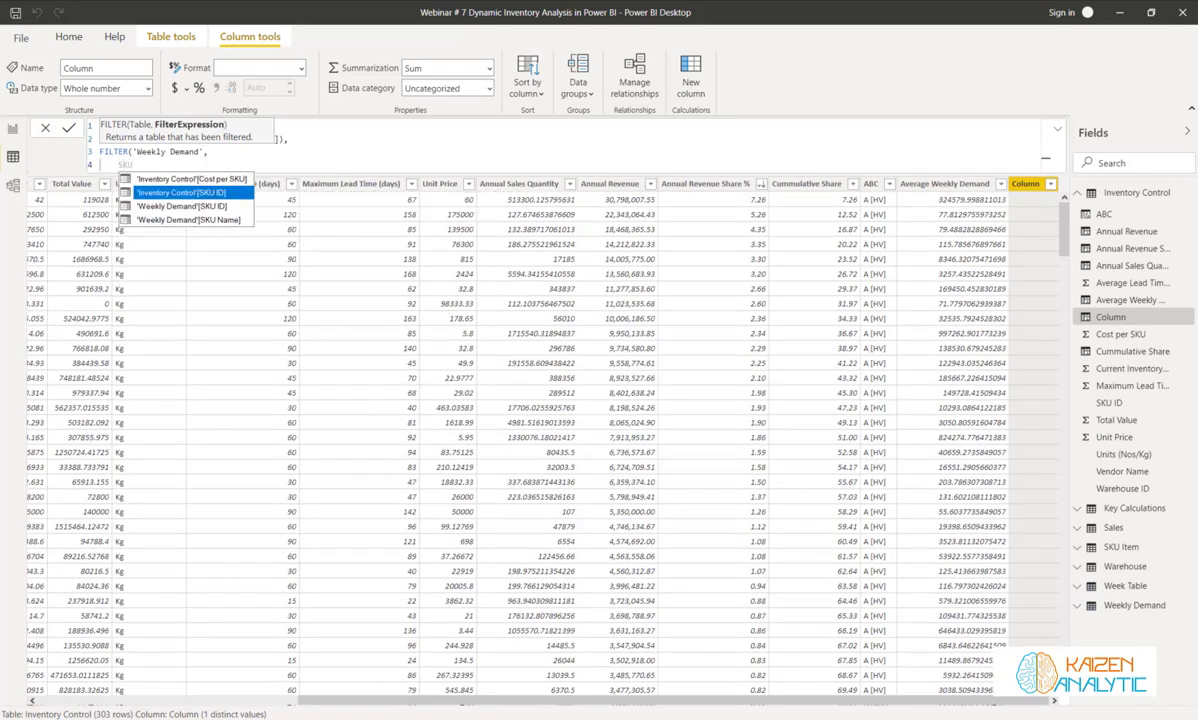
key(Down)
key(Up)
key(Tab)
text(= )
text(SKU)
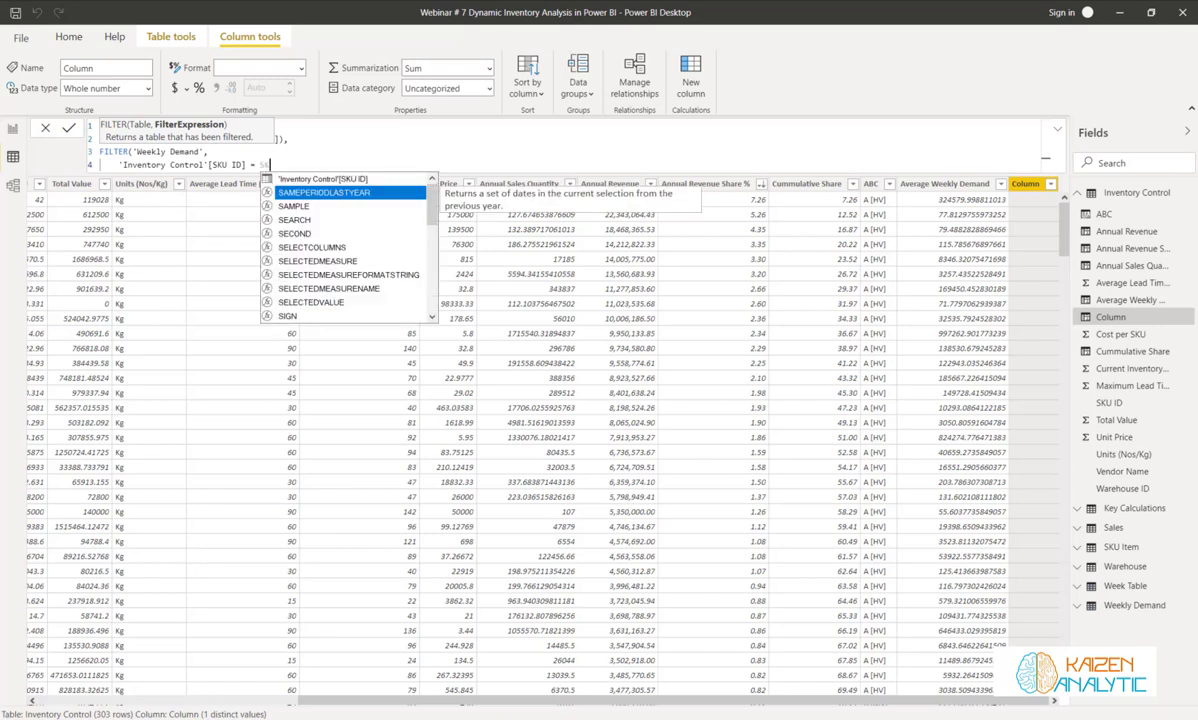
key(Down)
key(Tab)
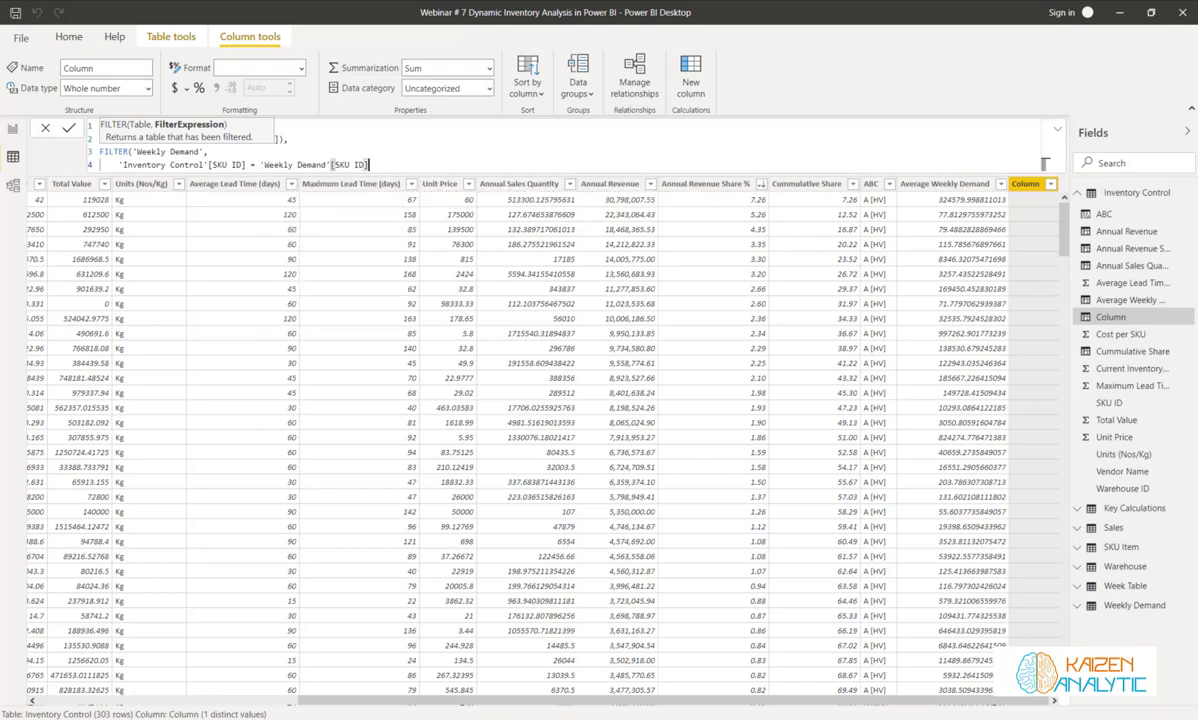
text()))
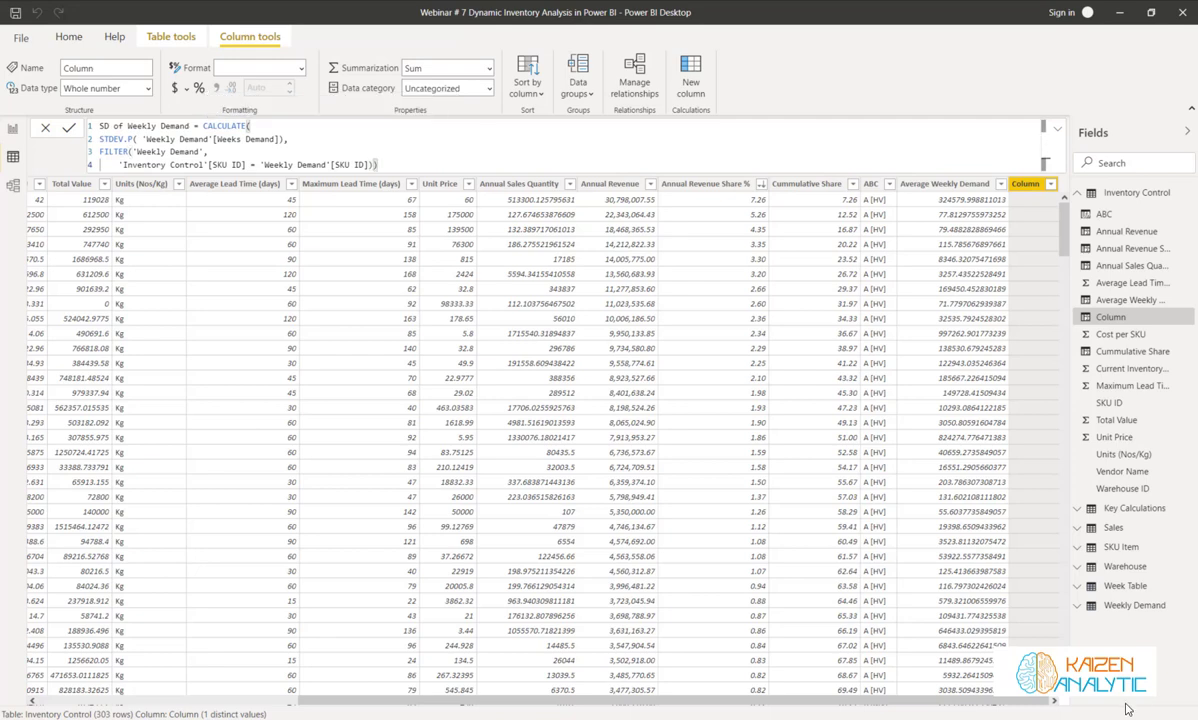
Step: Indent the STDEV.P, FILTER and condition lines of the SD of Weekly Demand formula by levels, and commit the column
click(101, 140)
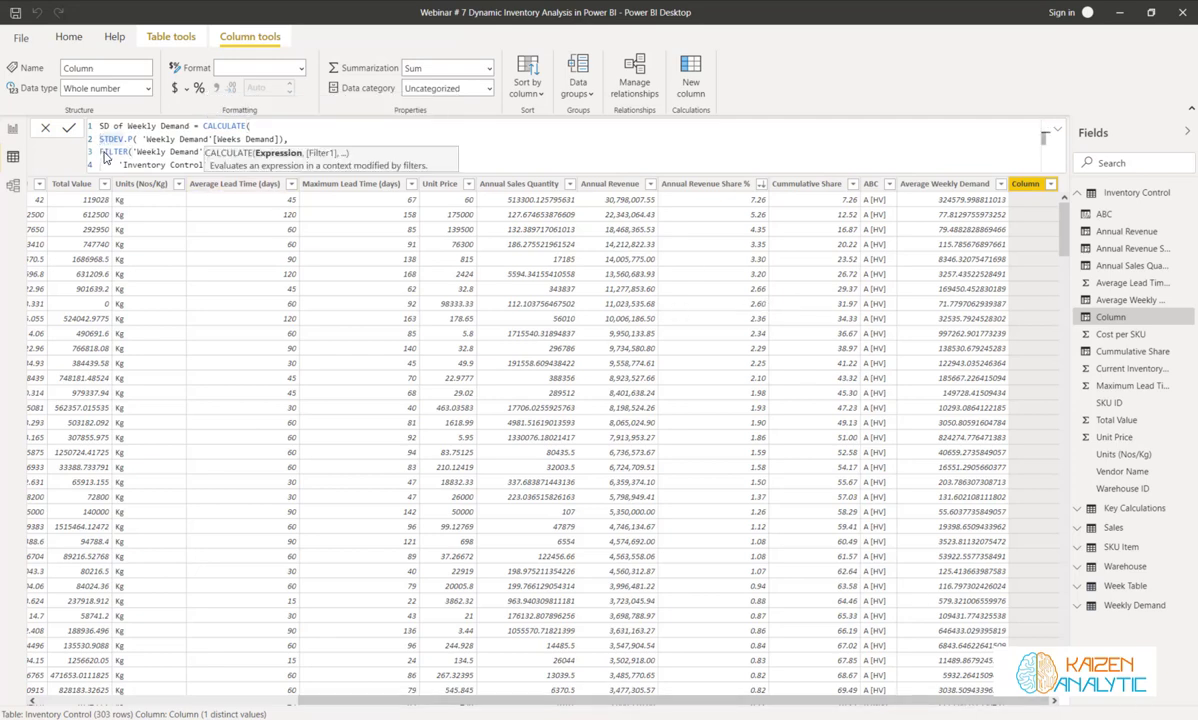
key(Tab)
key(Tab)
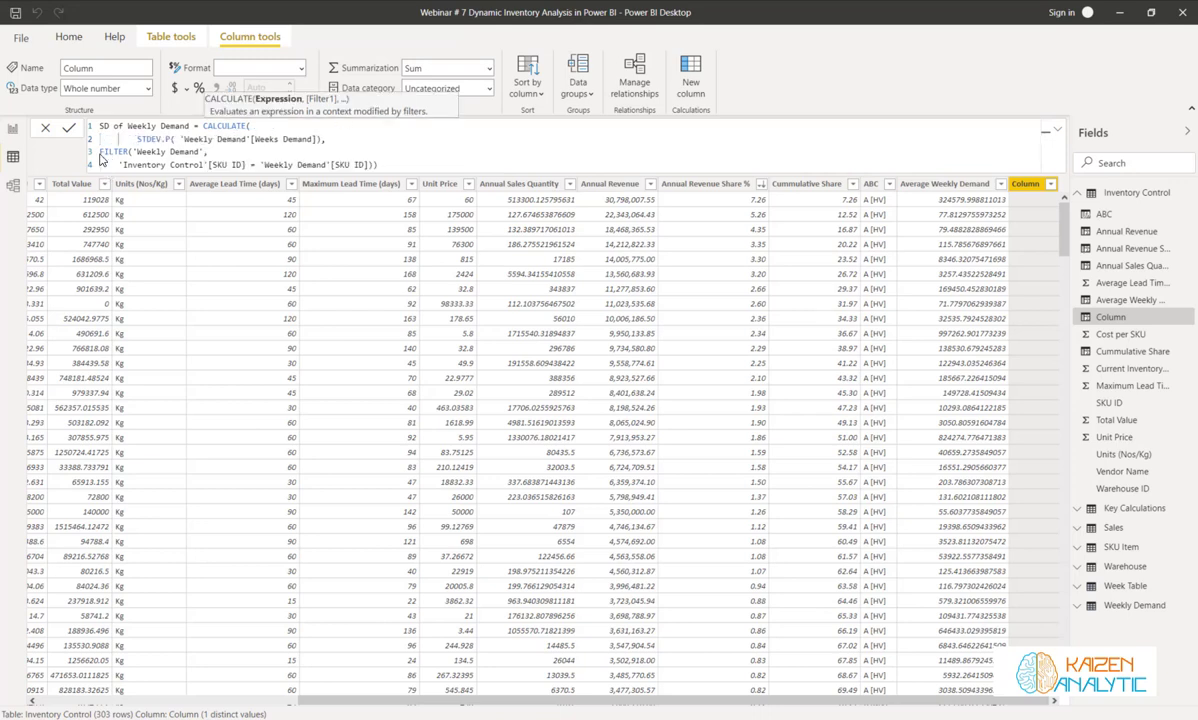
click(99, 152)
key(Tab)
key(Tab)
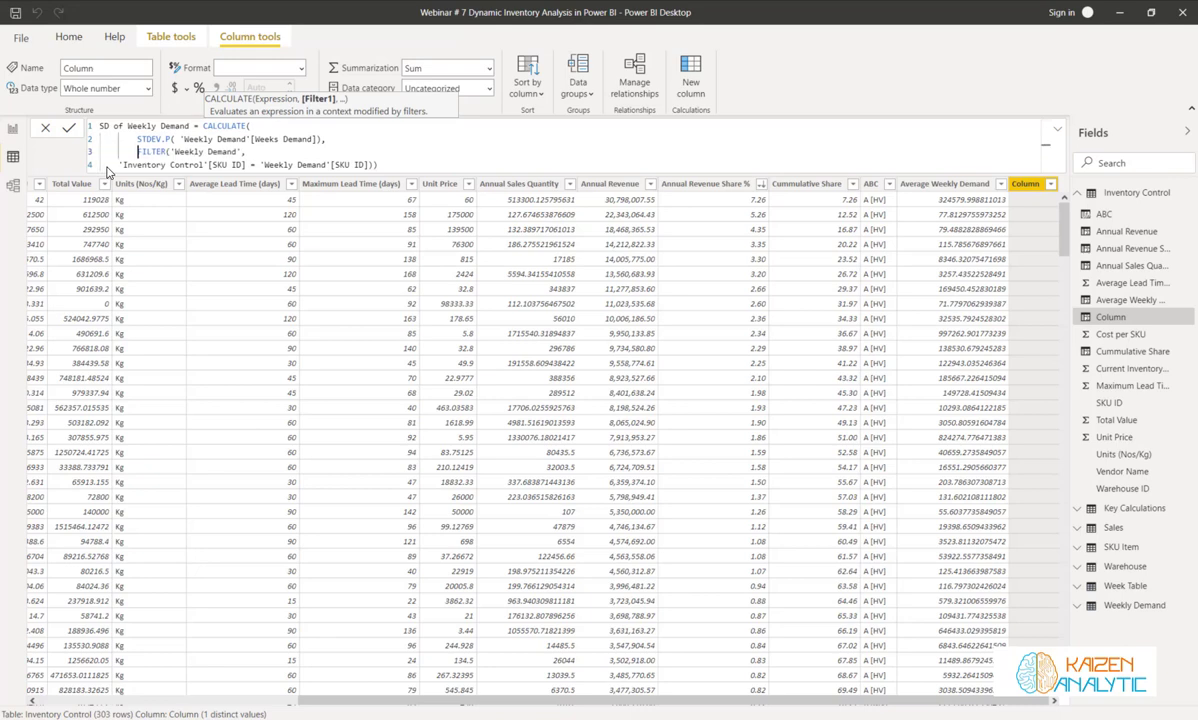
click(116, 165)
key(Tab)
key(Tab)
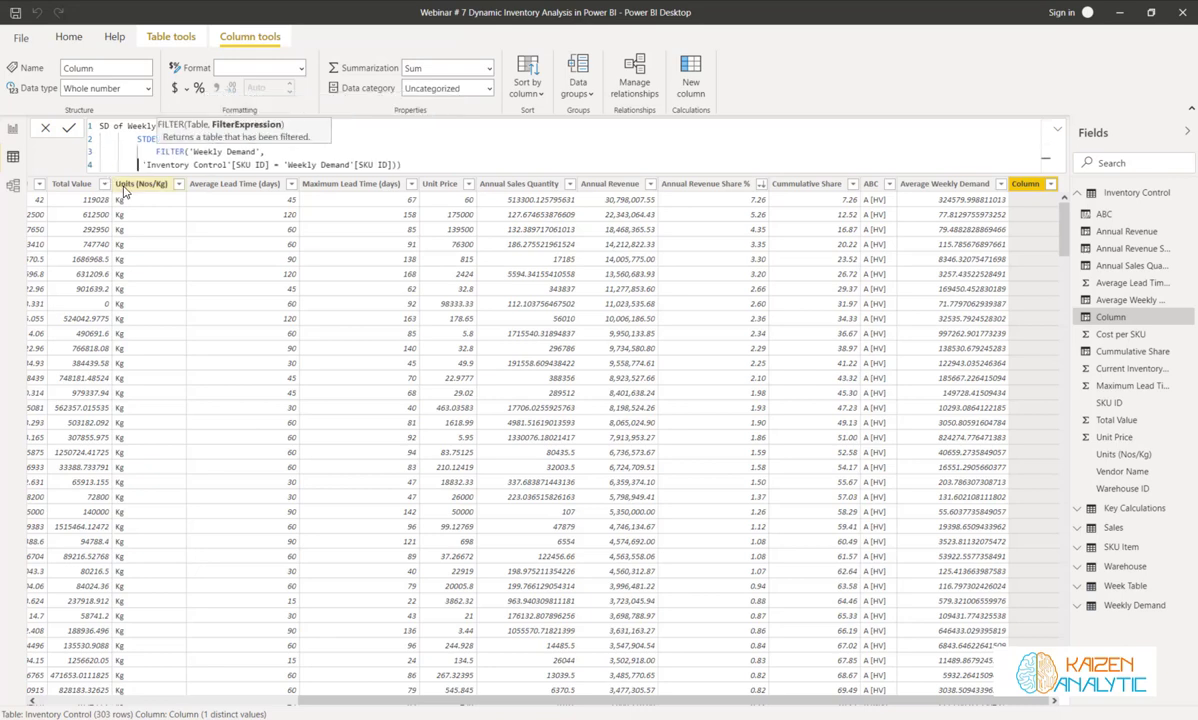
drag(422, 165, 150, 150)
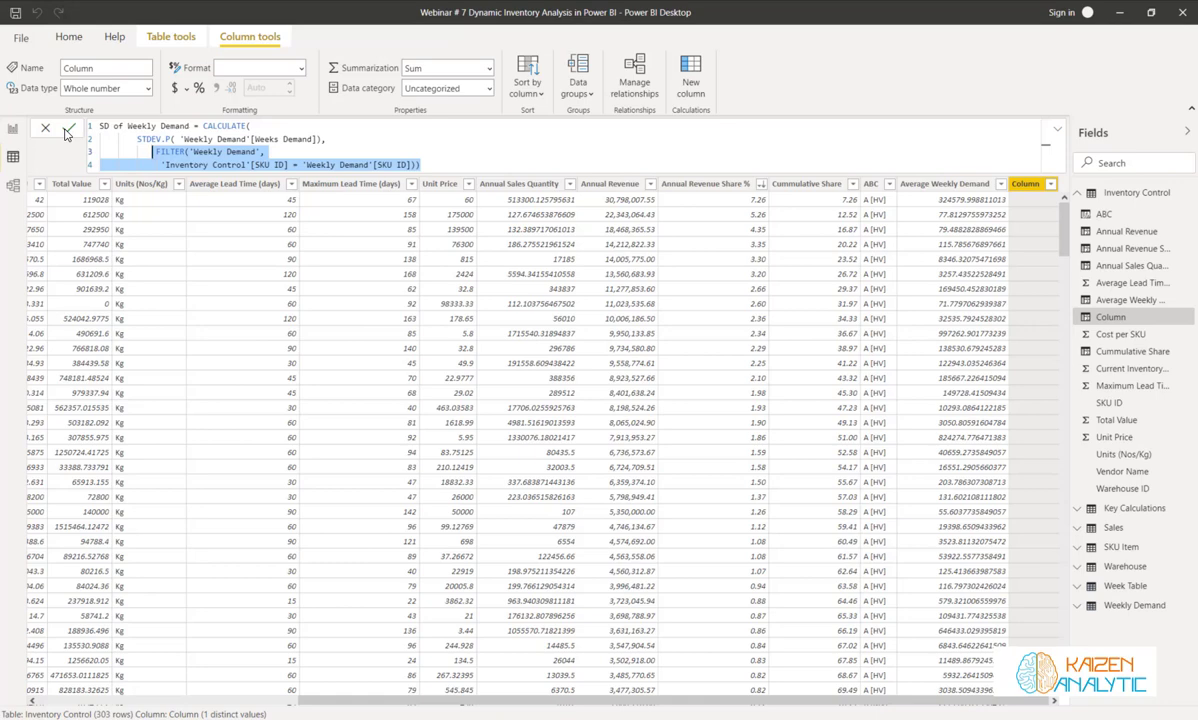
click(66, 131)
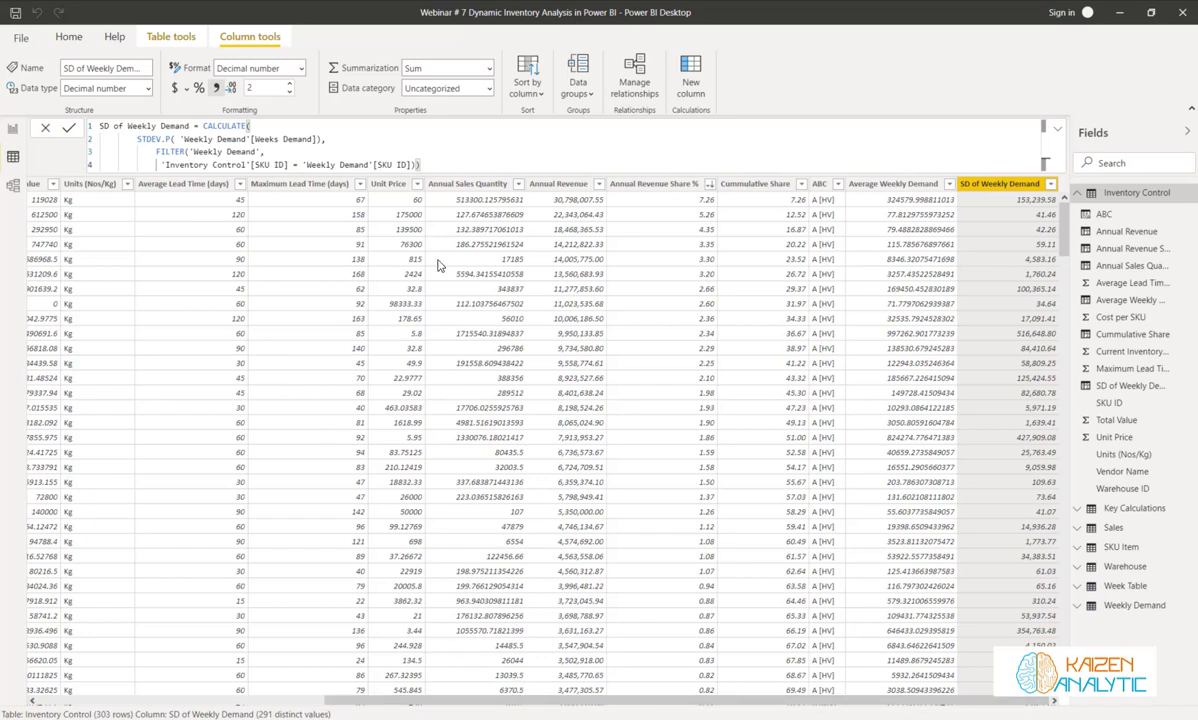
Step: Add another calculated column to Inventory Control and name it CV of Weekly Demand
click(686, 80)
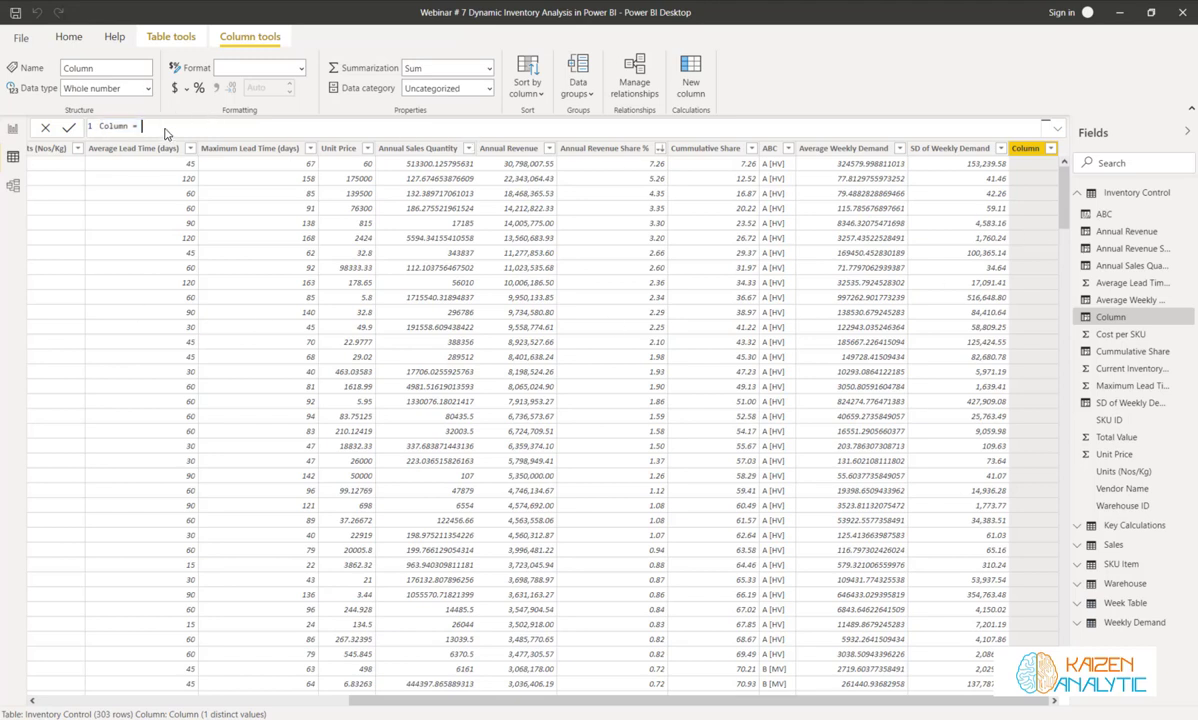
text(CV of )
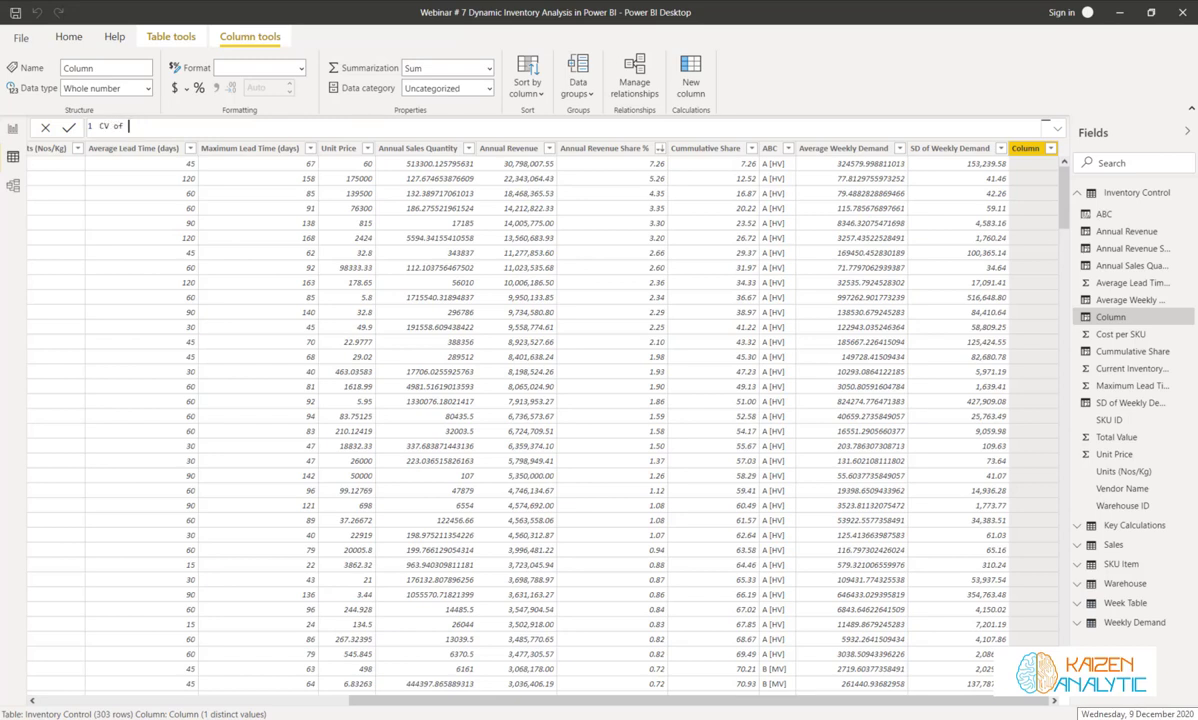
text(Weekl)
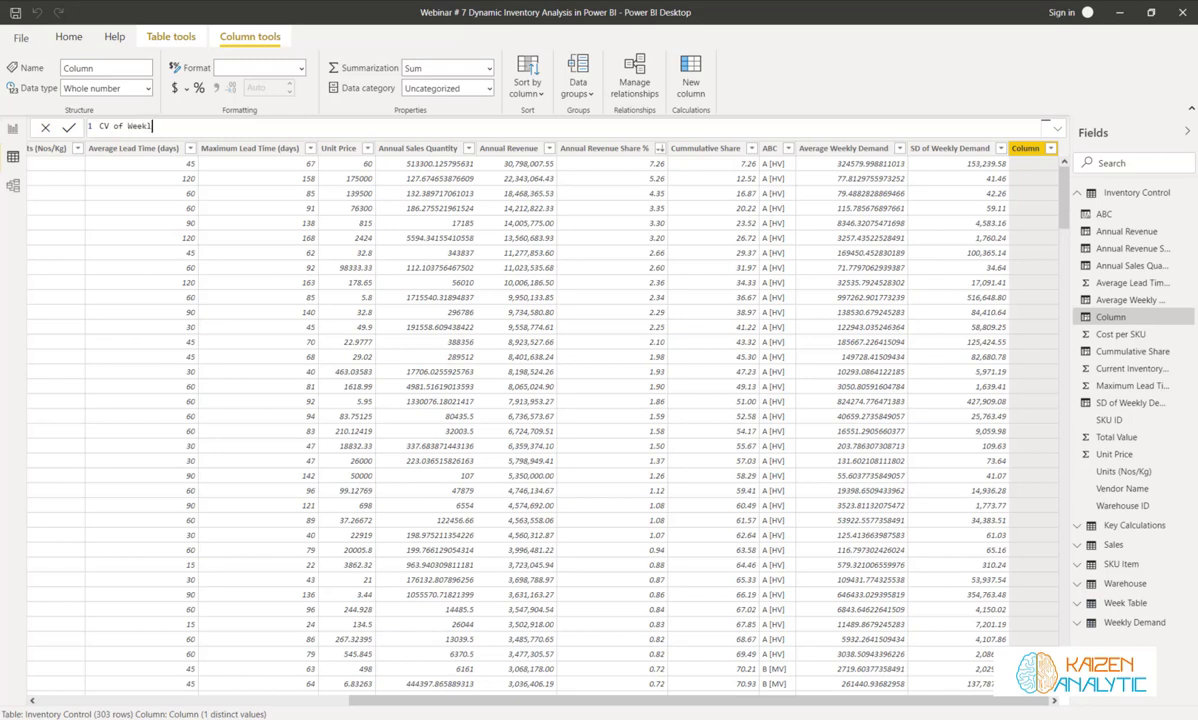
text(y Demand)
text(= if()
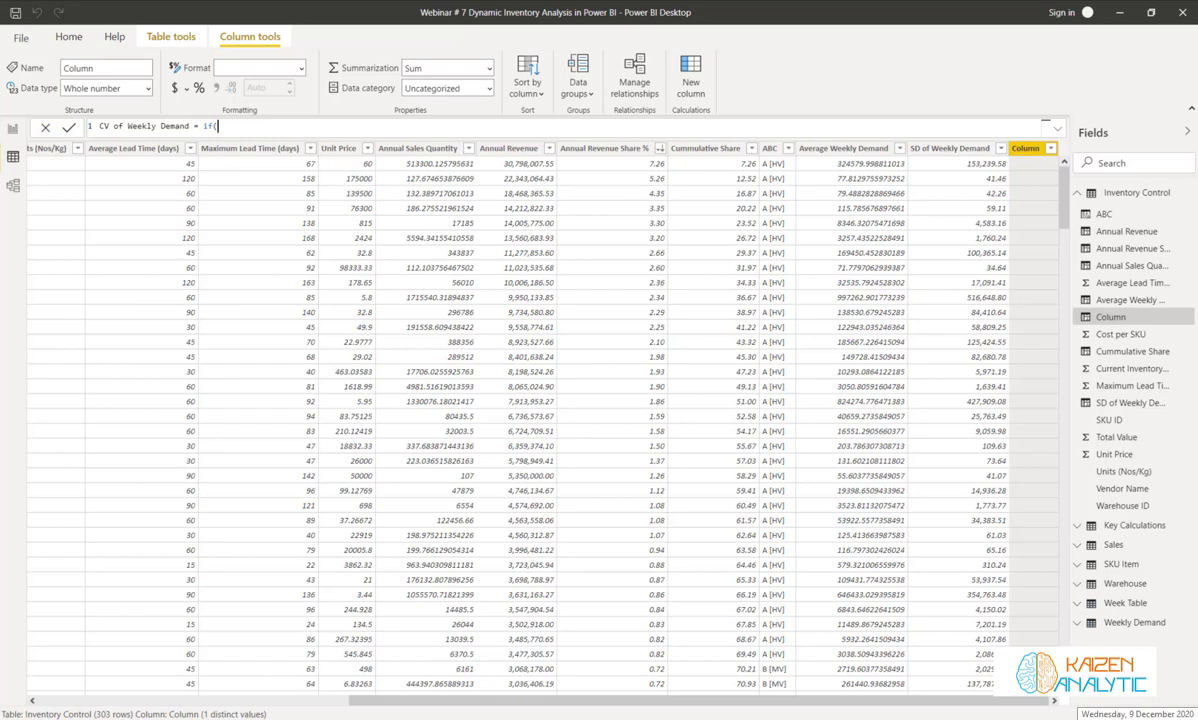
text(Inve)
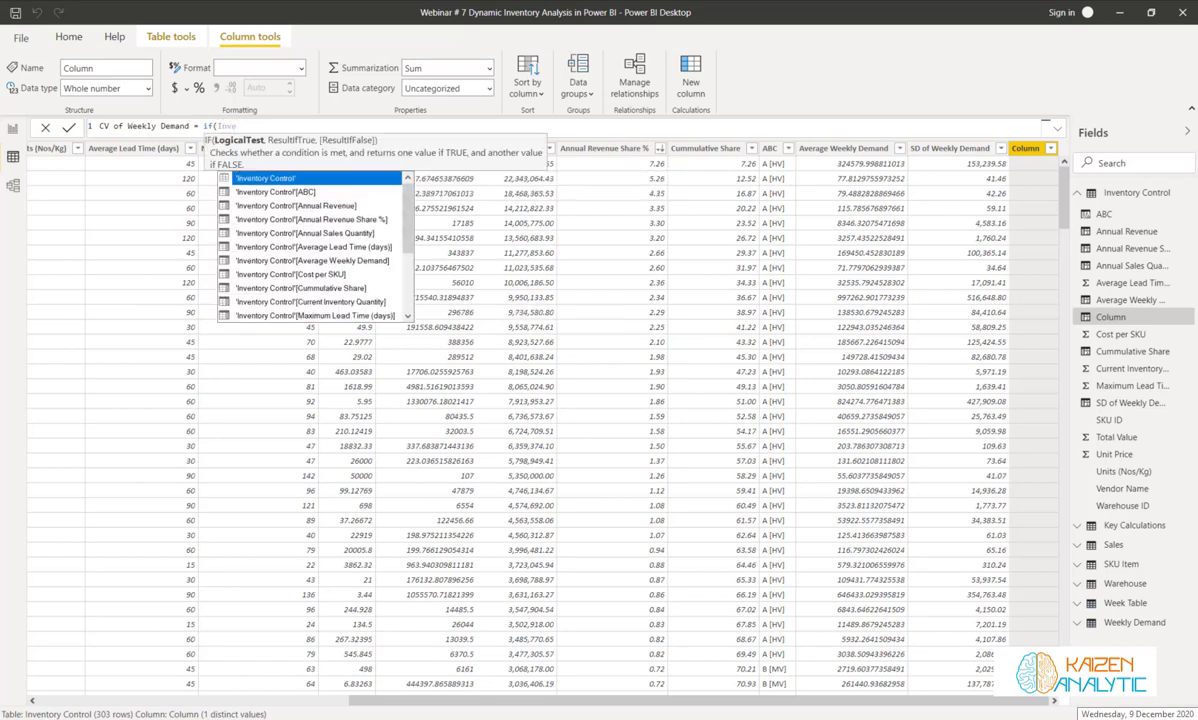
key(Down)
key(Down)
key(Down)
key(Down)
key(Down)
key(Down)
key(Down)
key(Down)
key(Down)
key(Down)
key(Down)
key(Down)
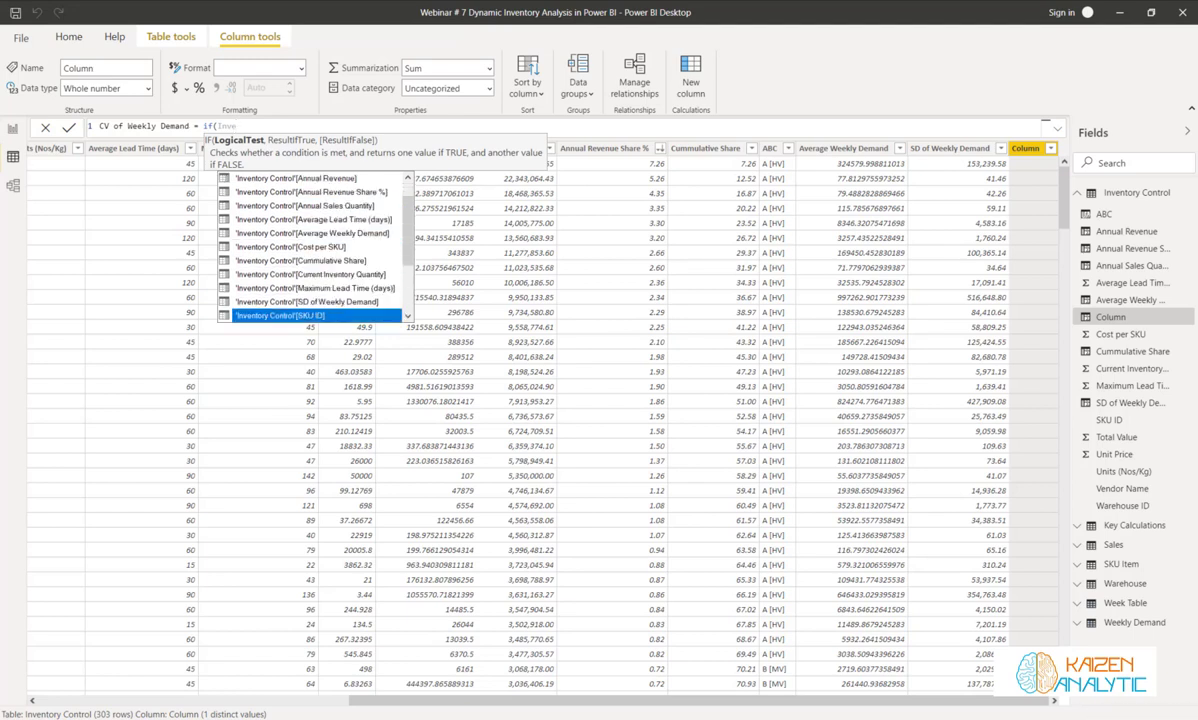
key(Up)
key(Tab)
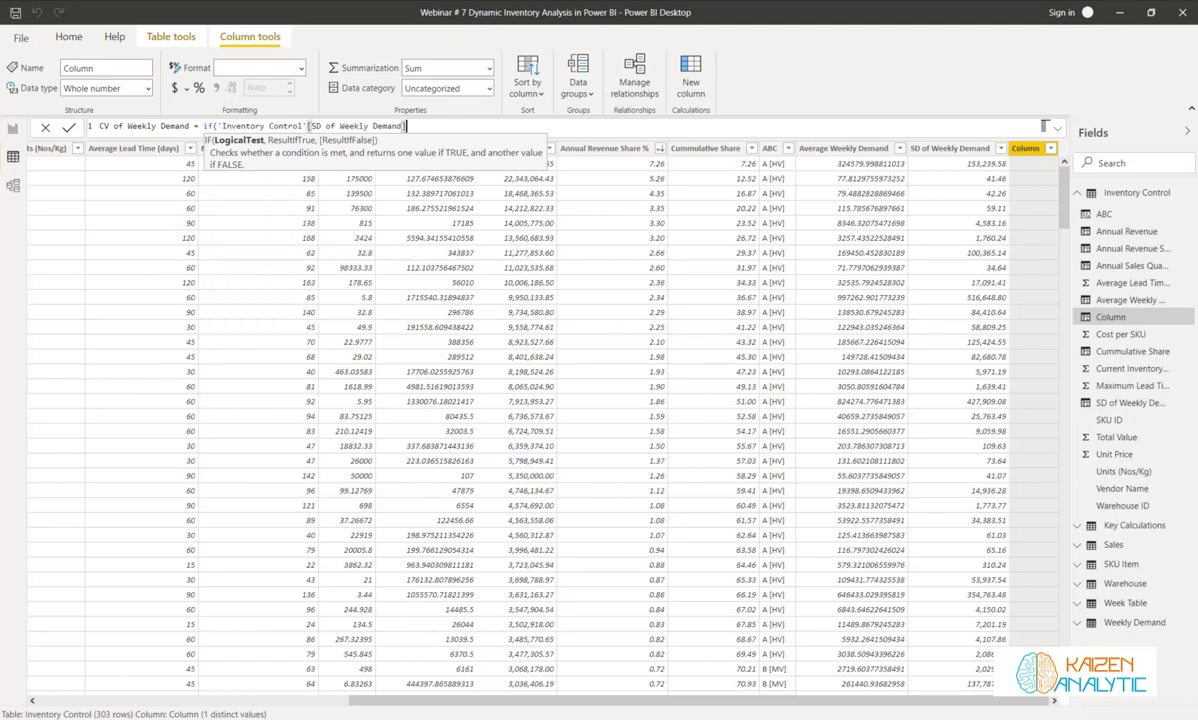
text(>0,)
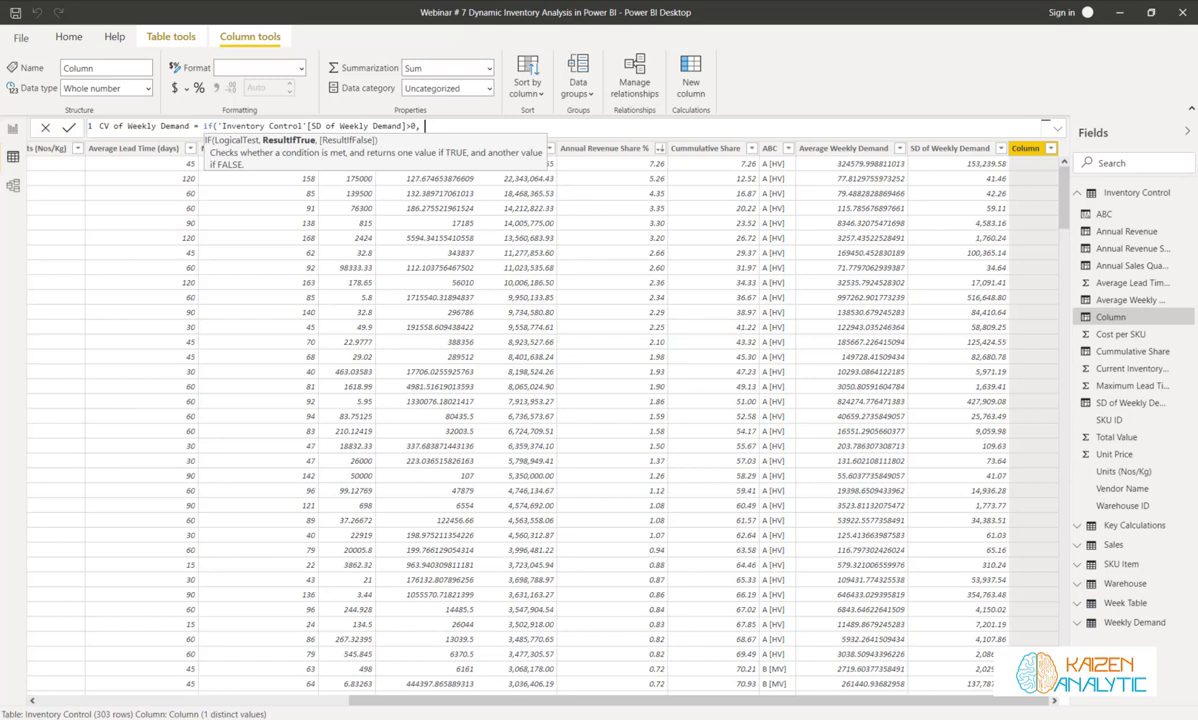
text(I)
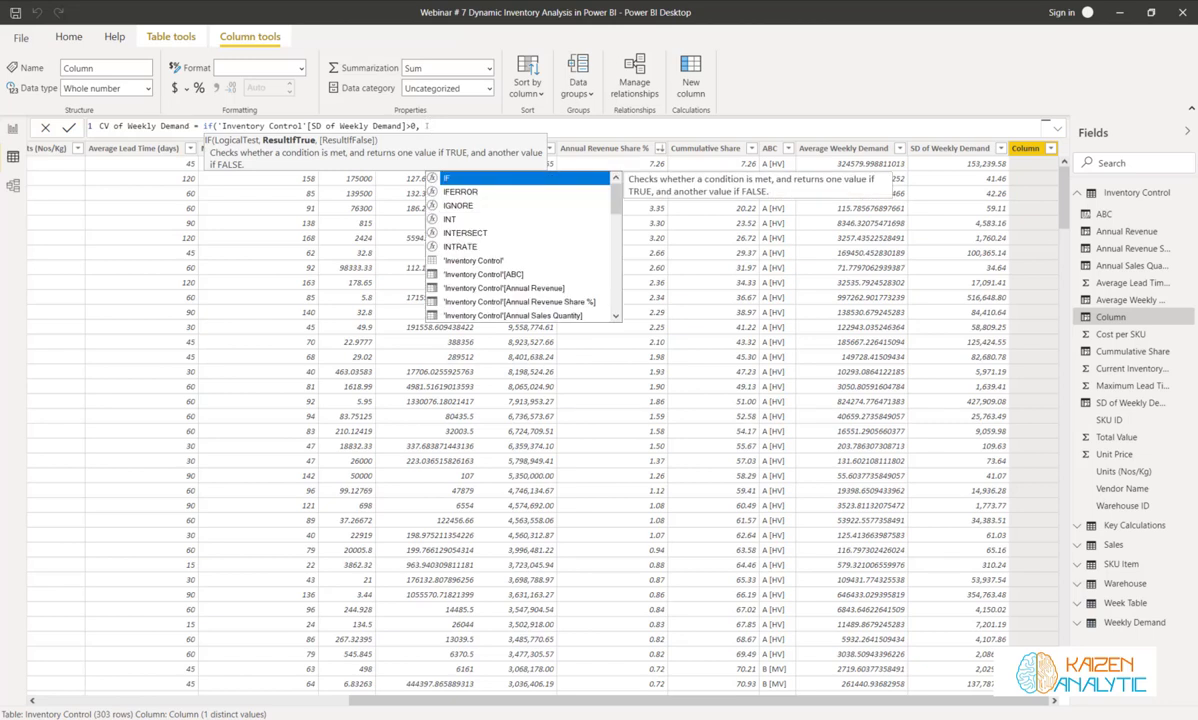
key(BackSpace)
key(BackSpace)
key(BackSpace)
key(BackSpace)
key(BackSpace)
key(BackSpace)
key(BackSpace)
key(BackSpace)
key(BackSpace)
key(BackSpace)
key(BackSpace)
key(BackSpace)
key(BackSpace)
key(BackSpace)
key(BackSpace)
key(BackSpace)
key(BackSpace)
key(BackSpace)
key(BackSpace)
key(BackSpace)
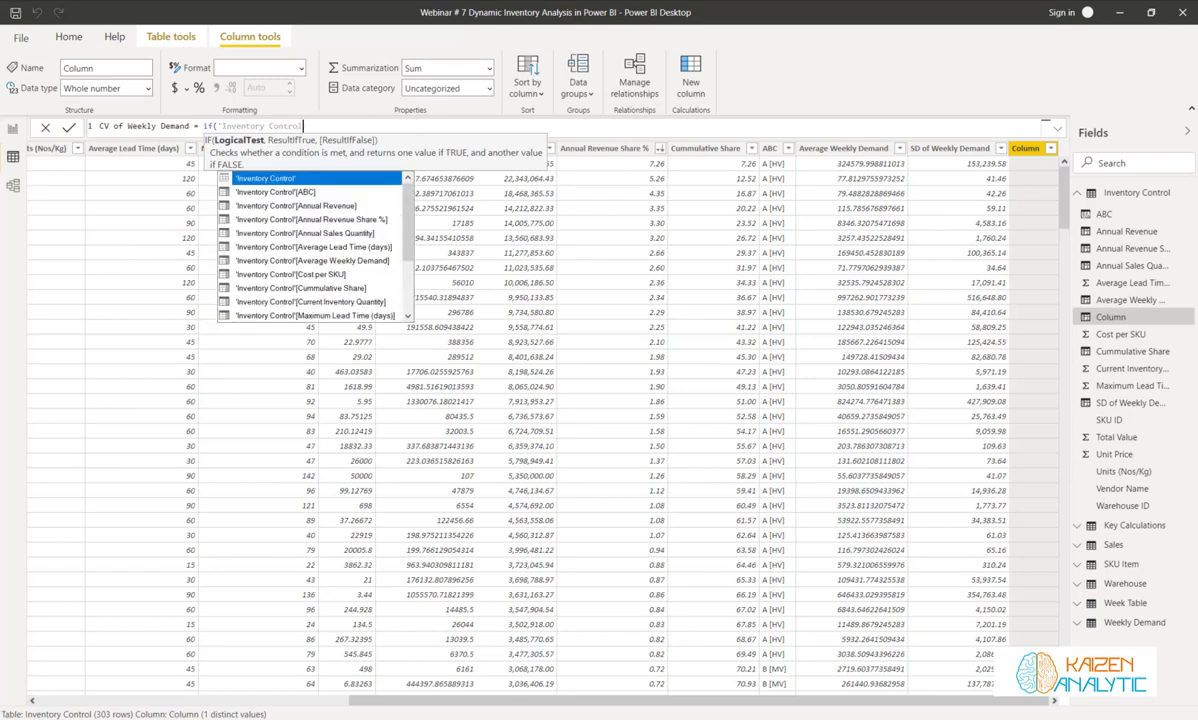
key(BackSpace)
key(BackSpace)
key(BackSpace)
key(BackSpace)
key(BackSpace)
key(BackSpace)
key(BackSpace)
key(BackSpace)
key(BackSpace)
key(BackSpace)
key(BackSpace)
key(BackSpace)
key(BackSpace)
key(BackSpace)
key(BackSpace)
key(BackSpace)
key(BackSpace)
key(BackSpace)
key(BackSpace)
key(BackSpace)
key(BackSpace)
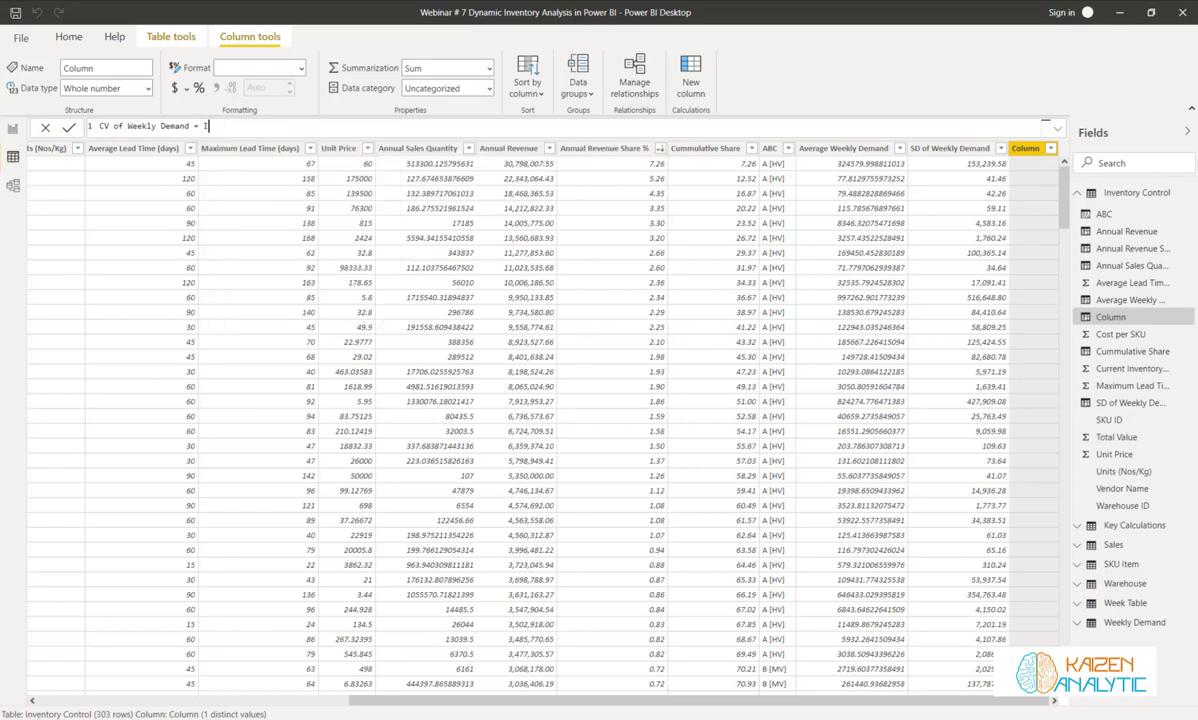
Step: Start the CV of Weekly Demand expression with the 'Inventory Control'[SD of Weekly Demand] column followed by a division sign
text(Inventory)
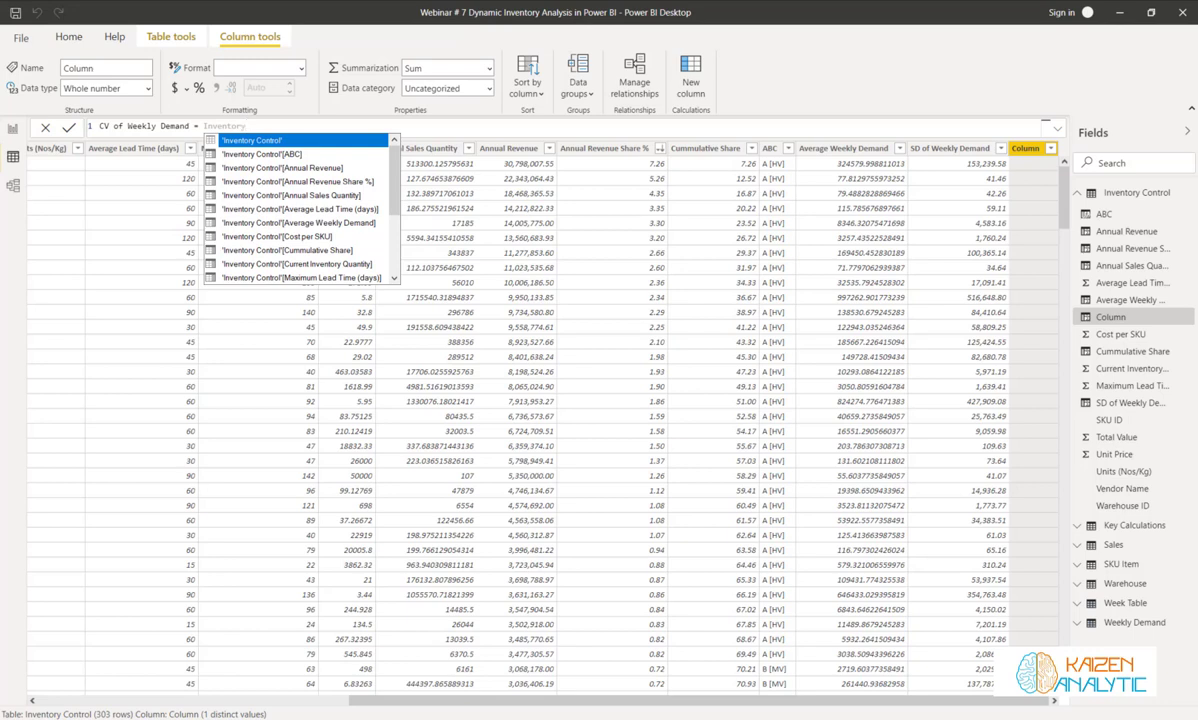
key(Down)
key(Down)
key(Down)
key(Down)
key(Down)
key(Down)
key(Down)
key(Down)
key(Down)
key(Down)
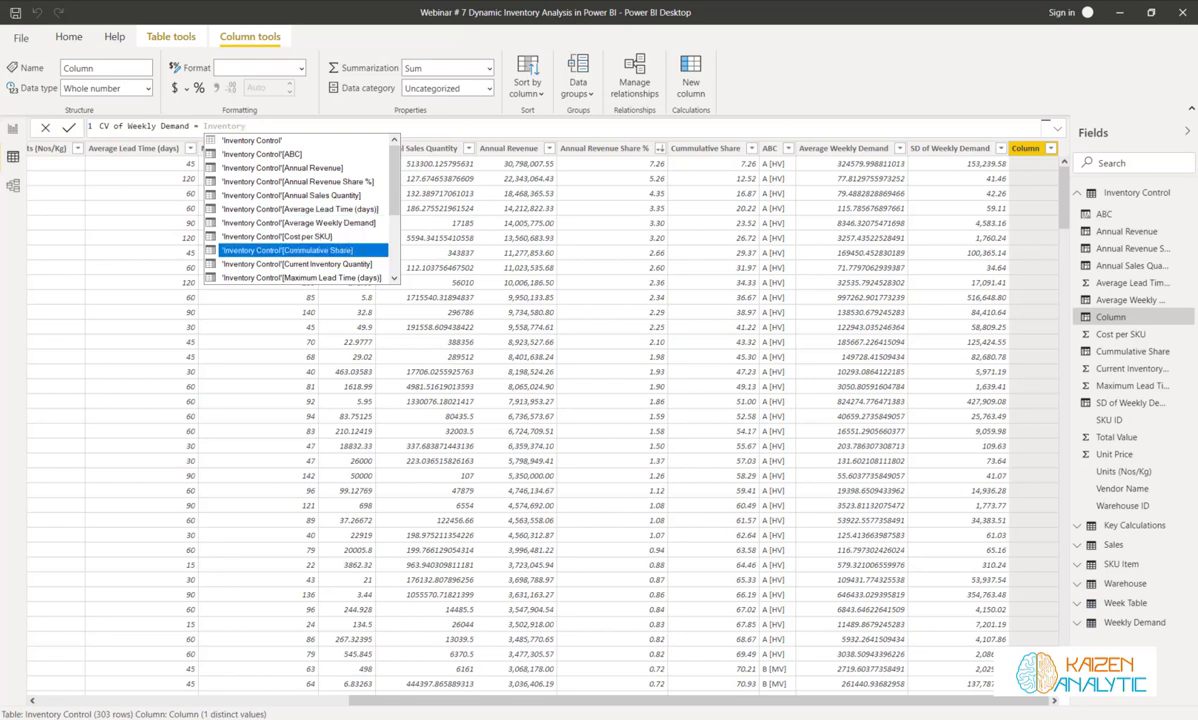
key(Down)
key(Down)
key(Up)
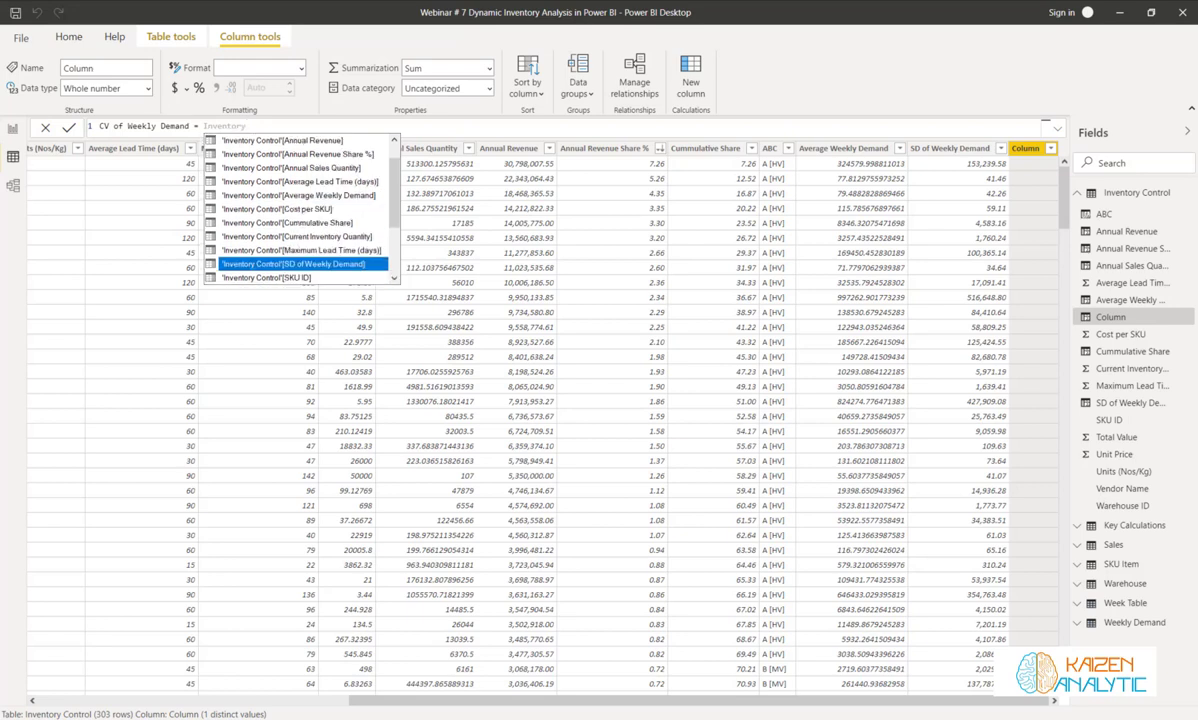
key(Tab)
text(/)
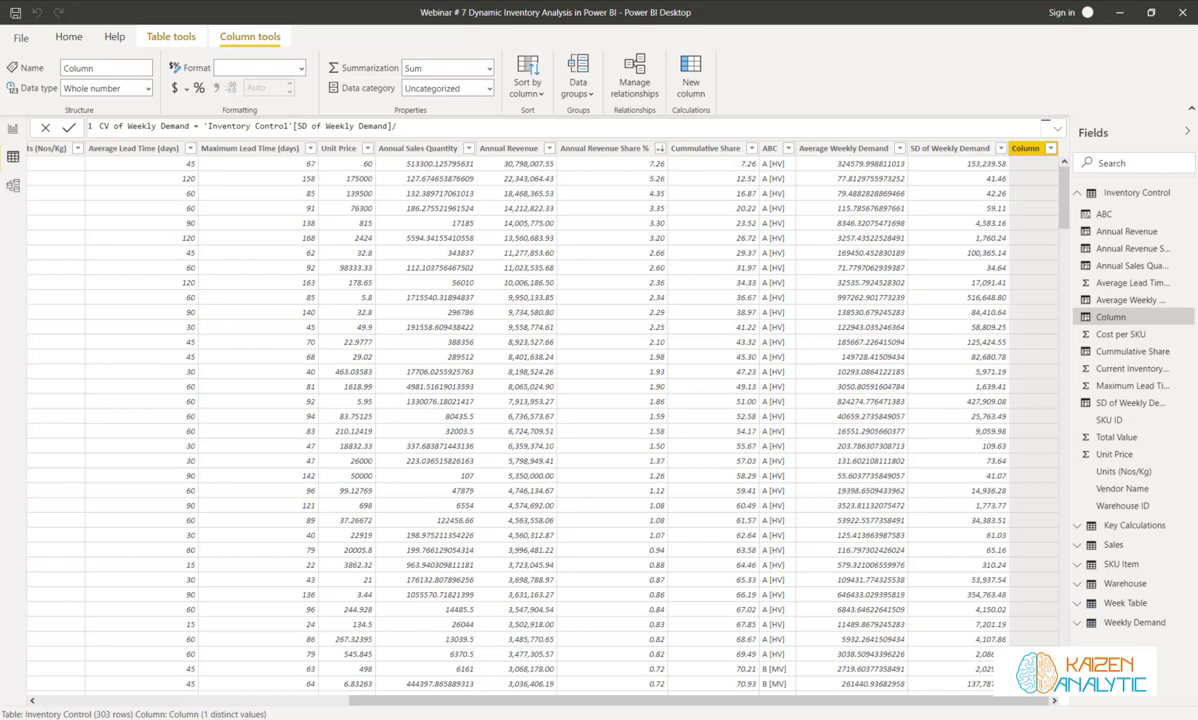
Step: Use 'Inventory Control'[Average Weekly Demand] as the divisor in the CV of Weekly Demand formula, and commit the column
text(In)
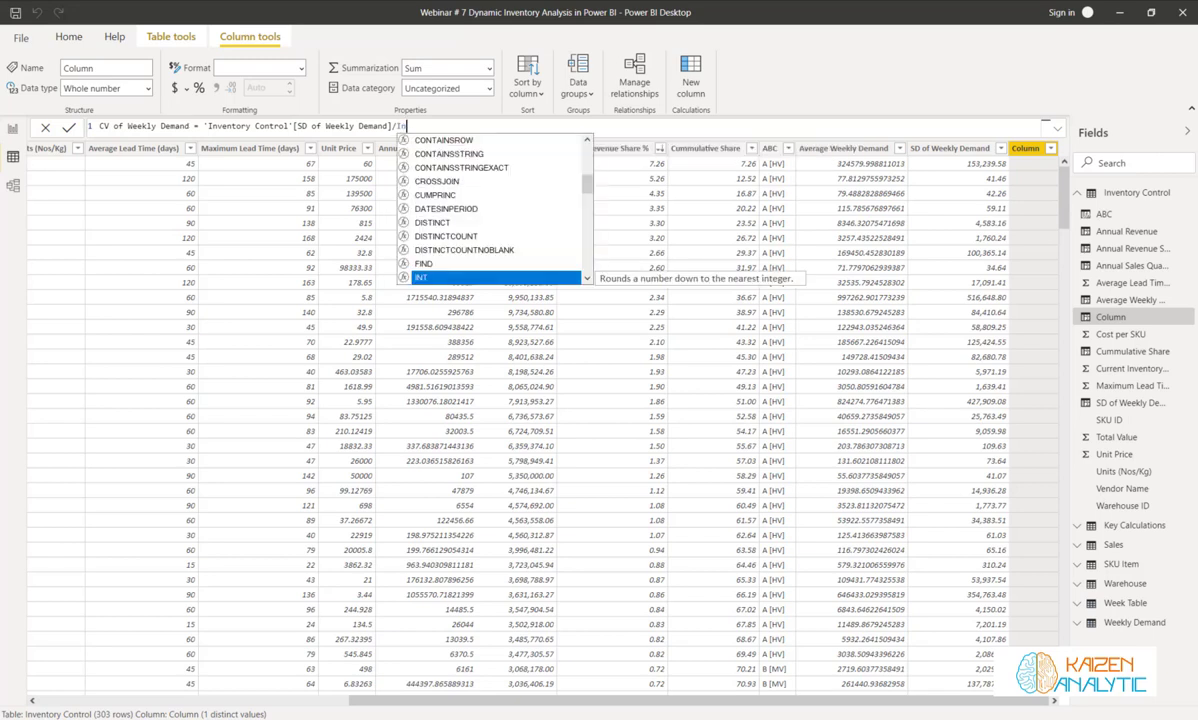
text(c)
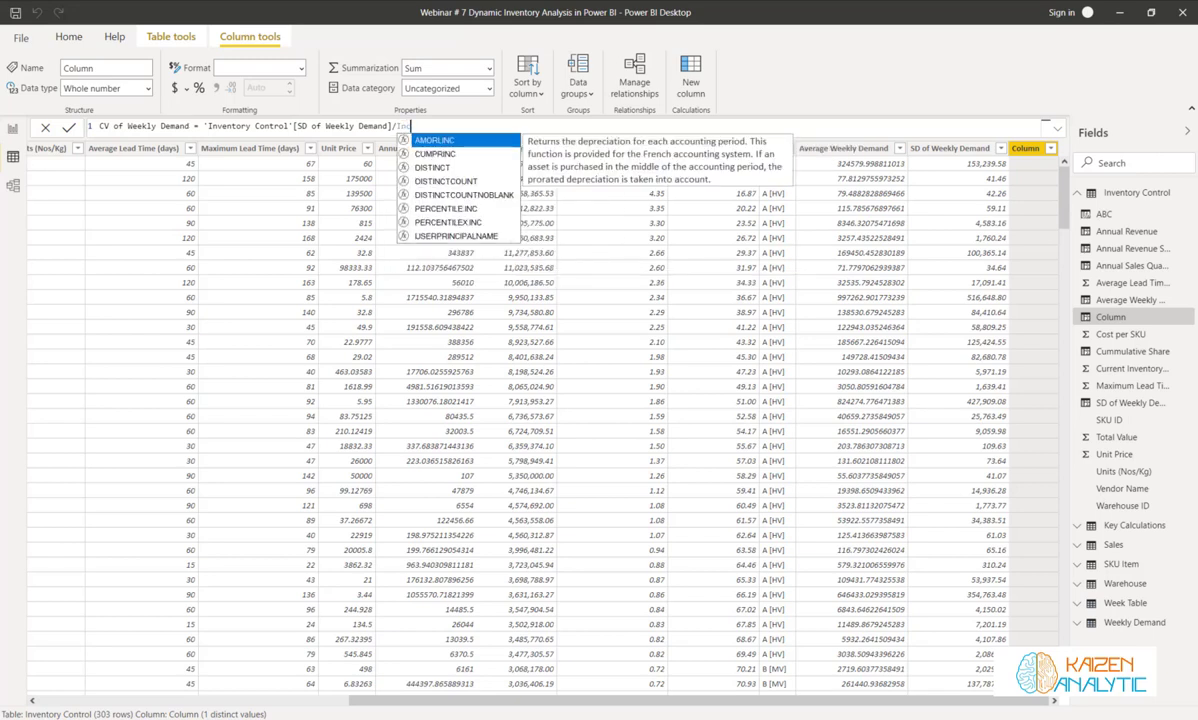
key(BackSpace)
text(ven)
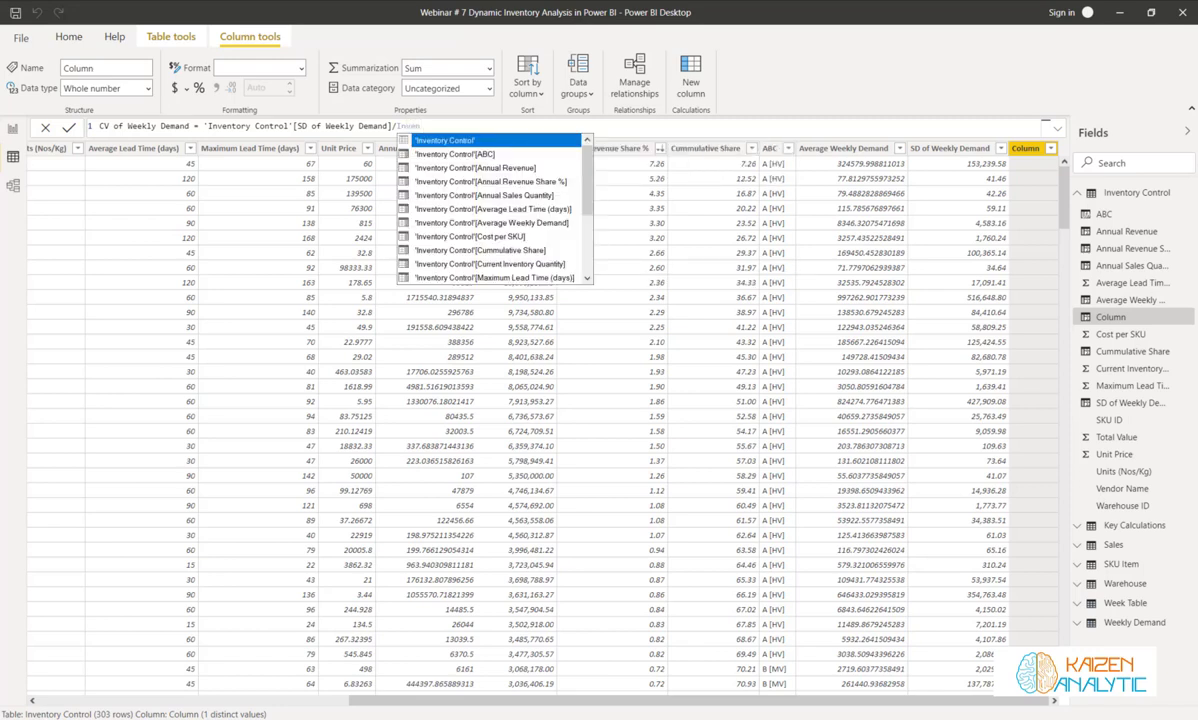
key(Down)
key(Down)
key(Down)
key(Down)
key(Down)
key(Down)
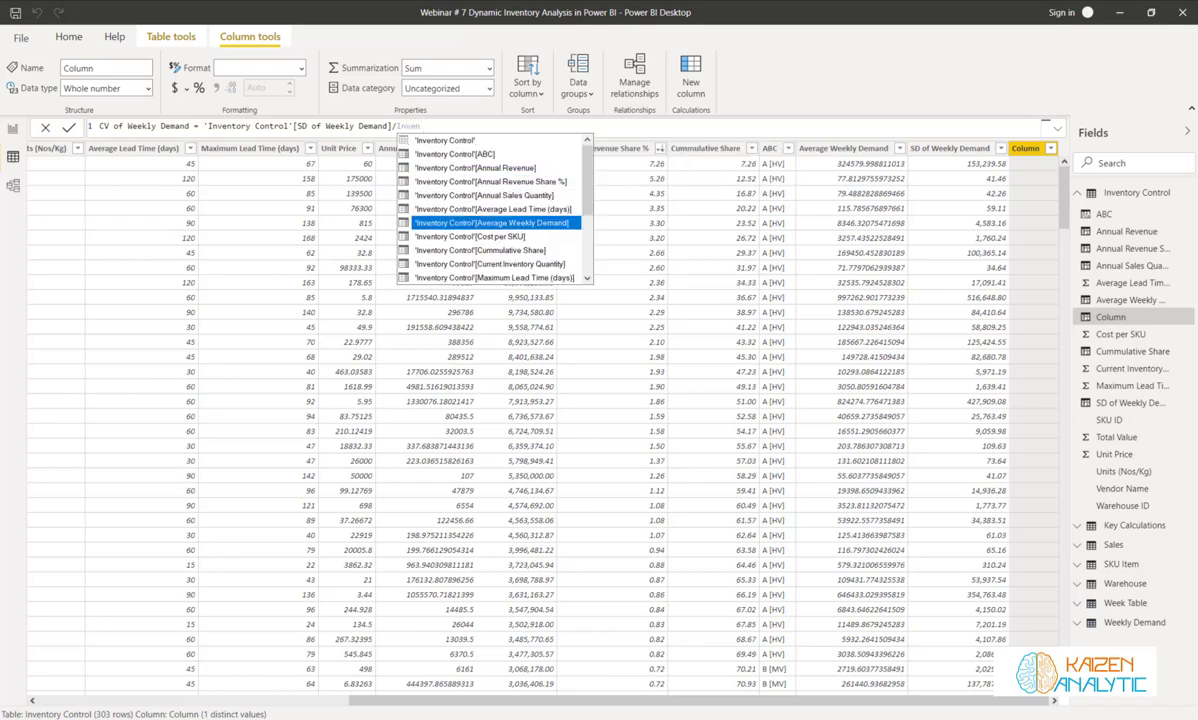
key(Tab)
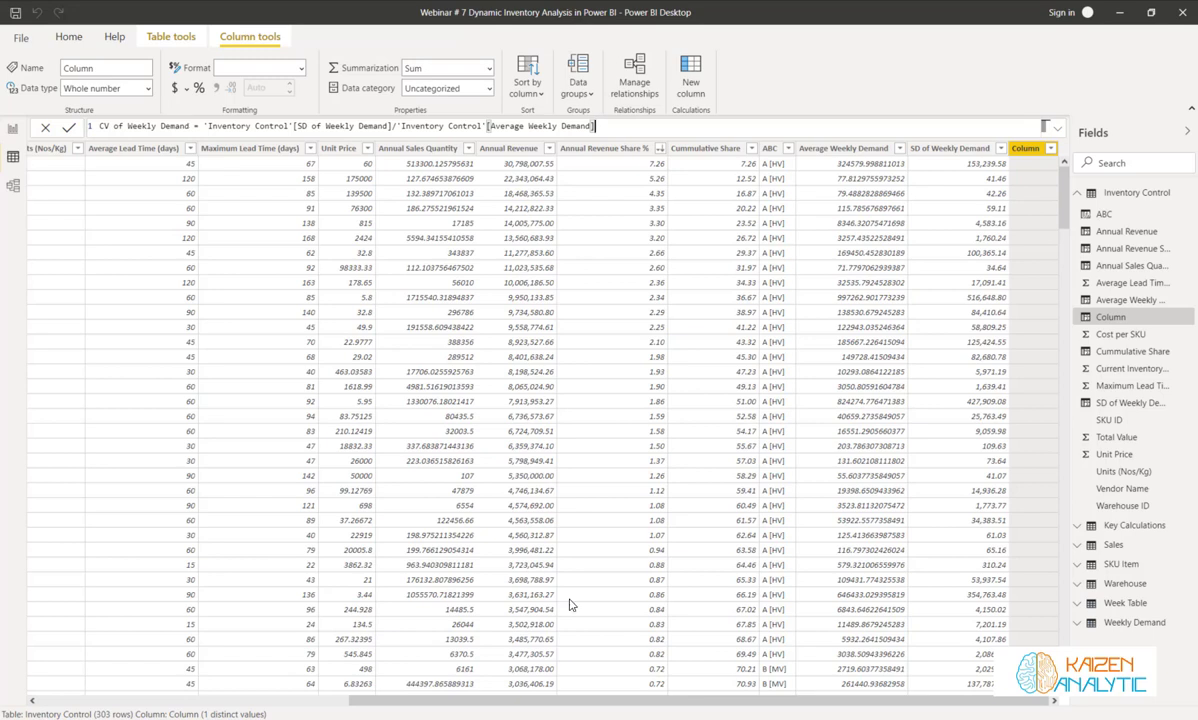
click(67, 131)
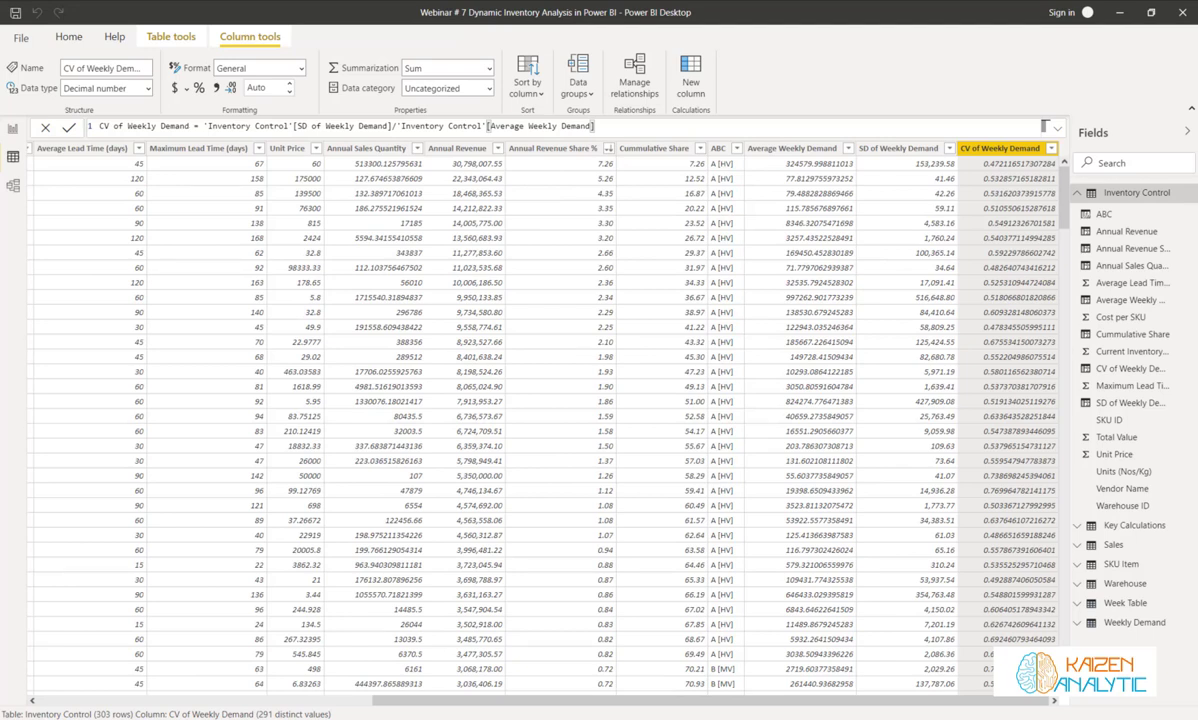
Step: Sort the Inventory Control table by CV of Weekly Demand in descending order
click(1052, 151)
click(870, 179)
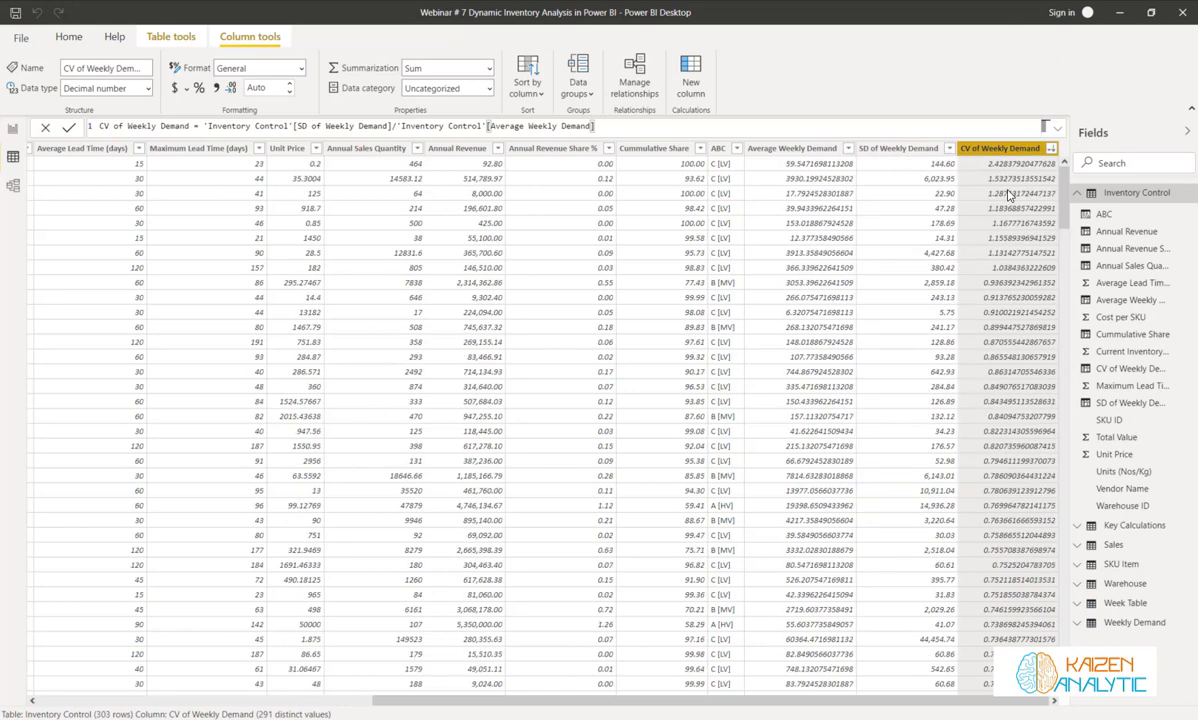
click(1051, 148)
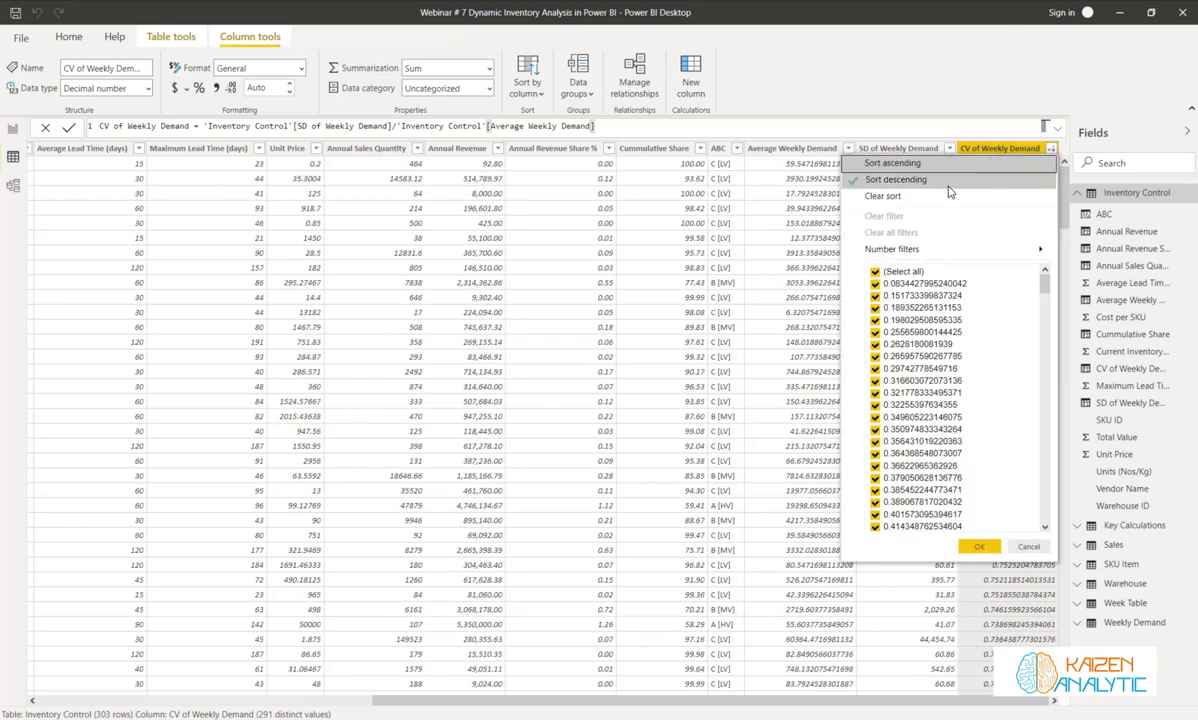
click(950, 191)
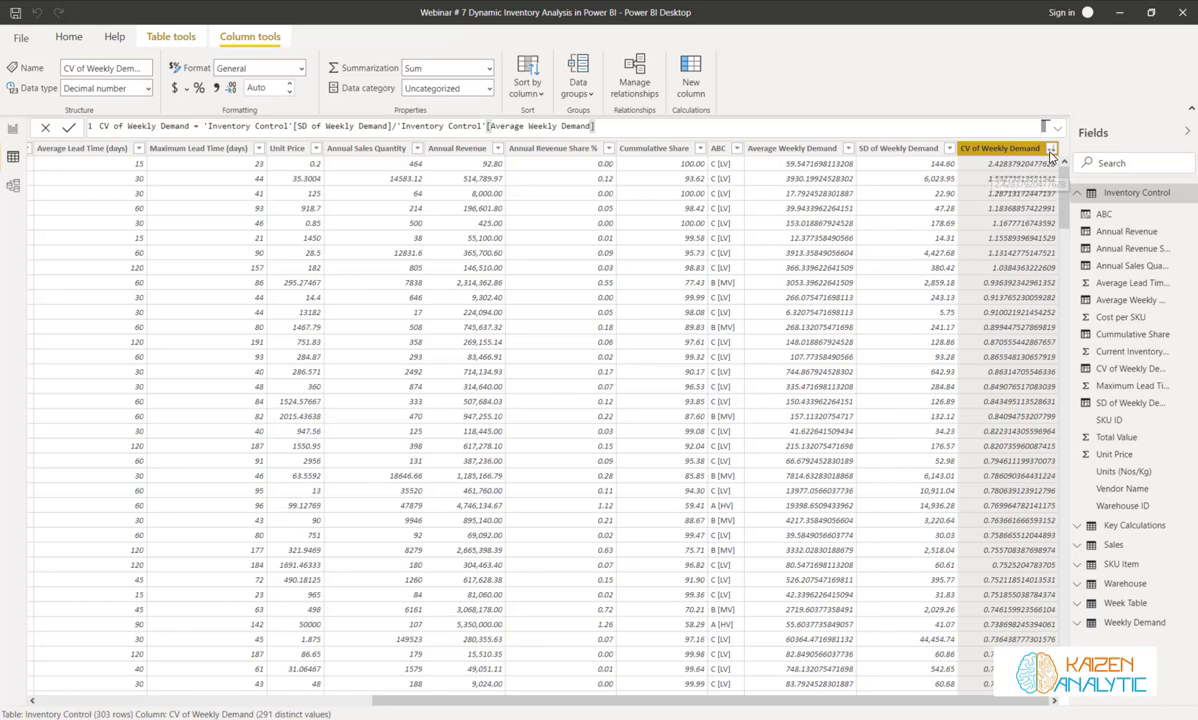
Step: Sort the Inventory Control table by CV of Weekly Demand in ascending order and look through the column's values
click(1051, 148)
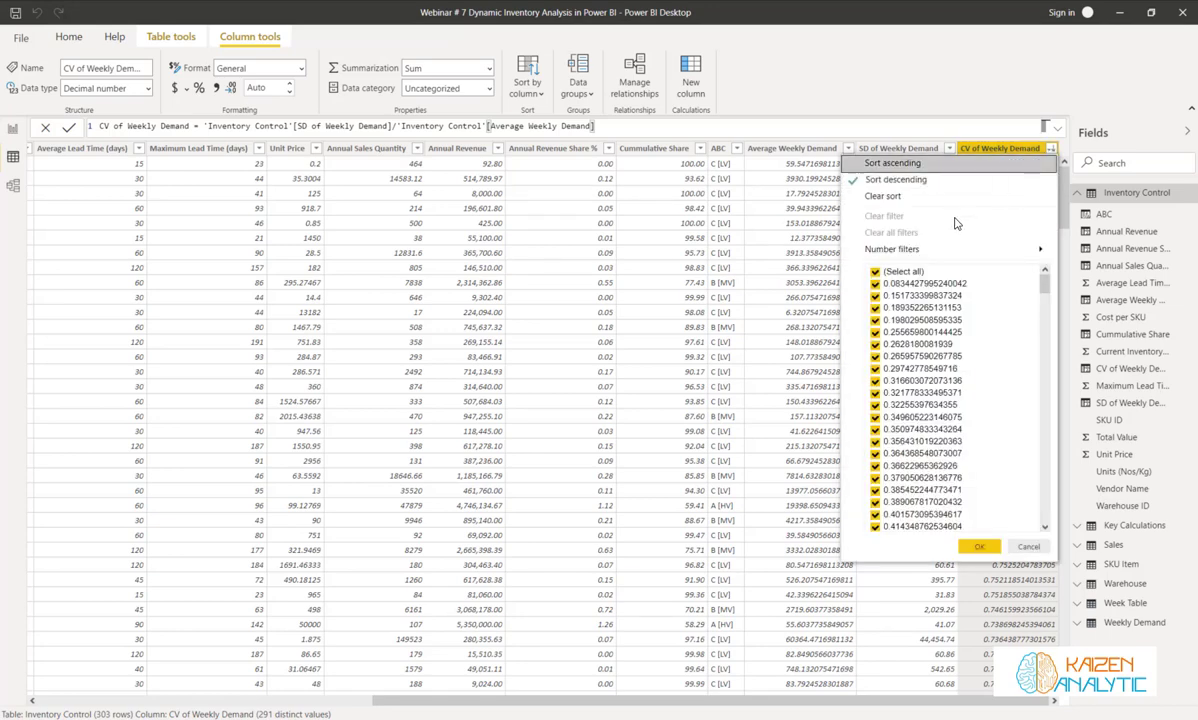
click(900, 165)
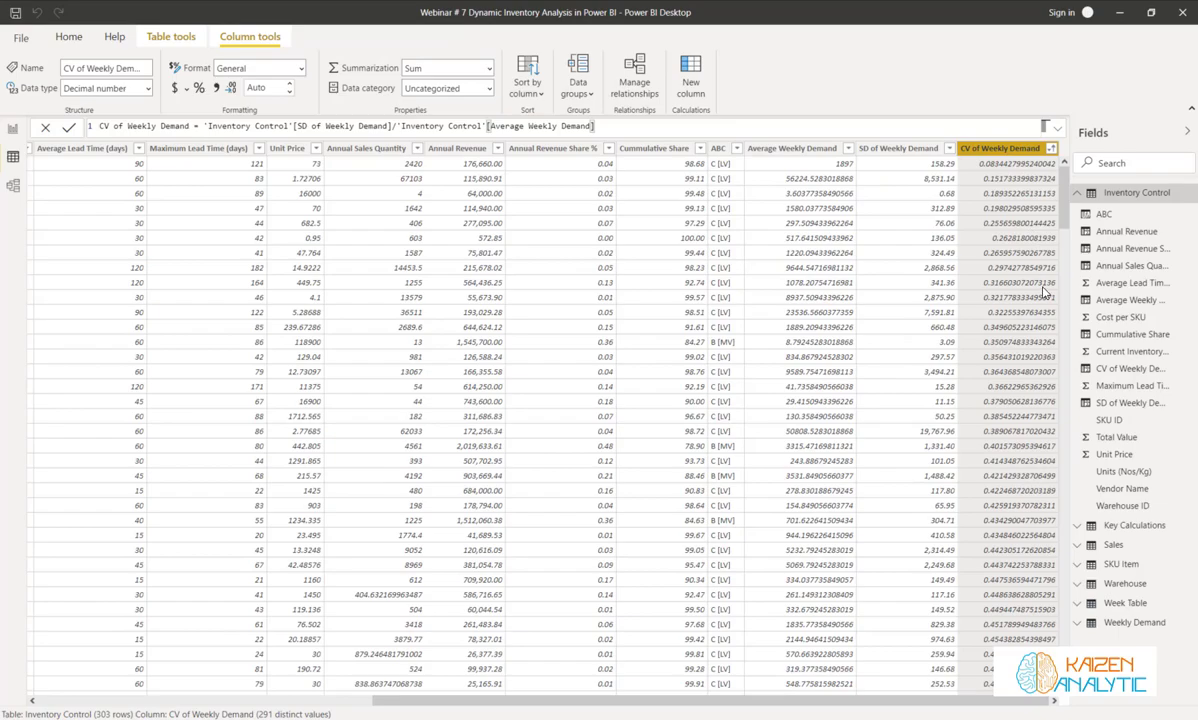
scroll(1043, 290, down, 20)
scroll(1043, 290, up, 19)
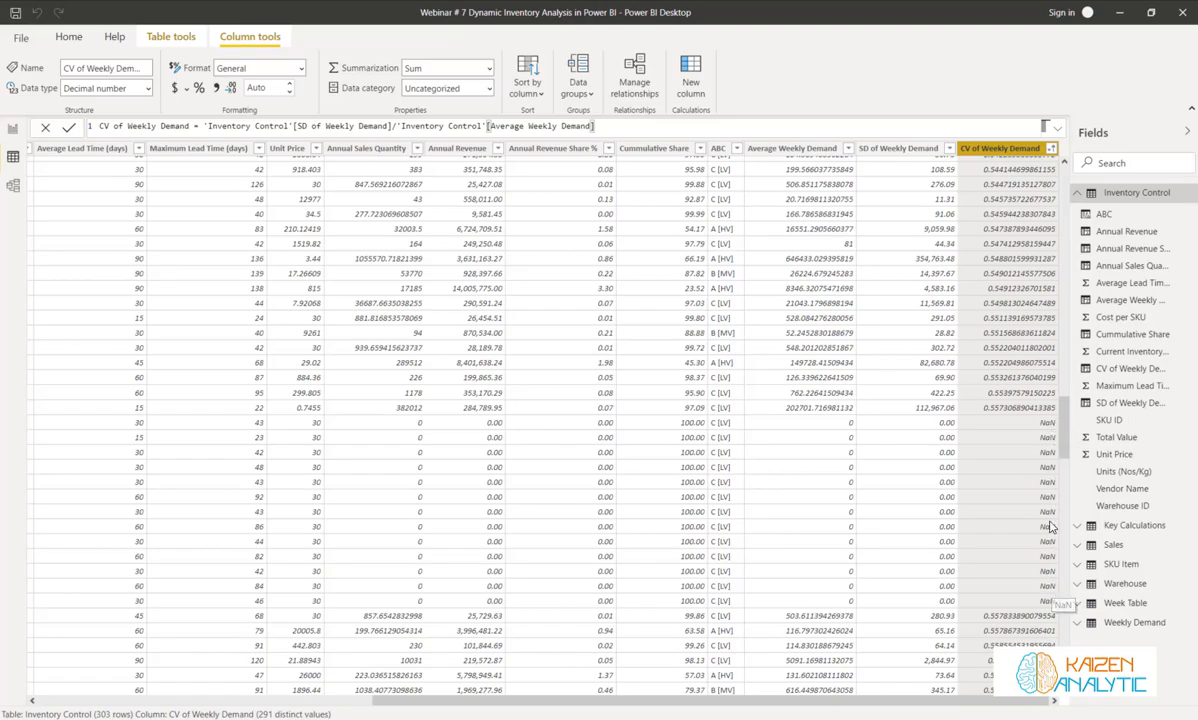
scroll(1040, 530, up, 10)
scroll(1040, 258, up, 15)
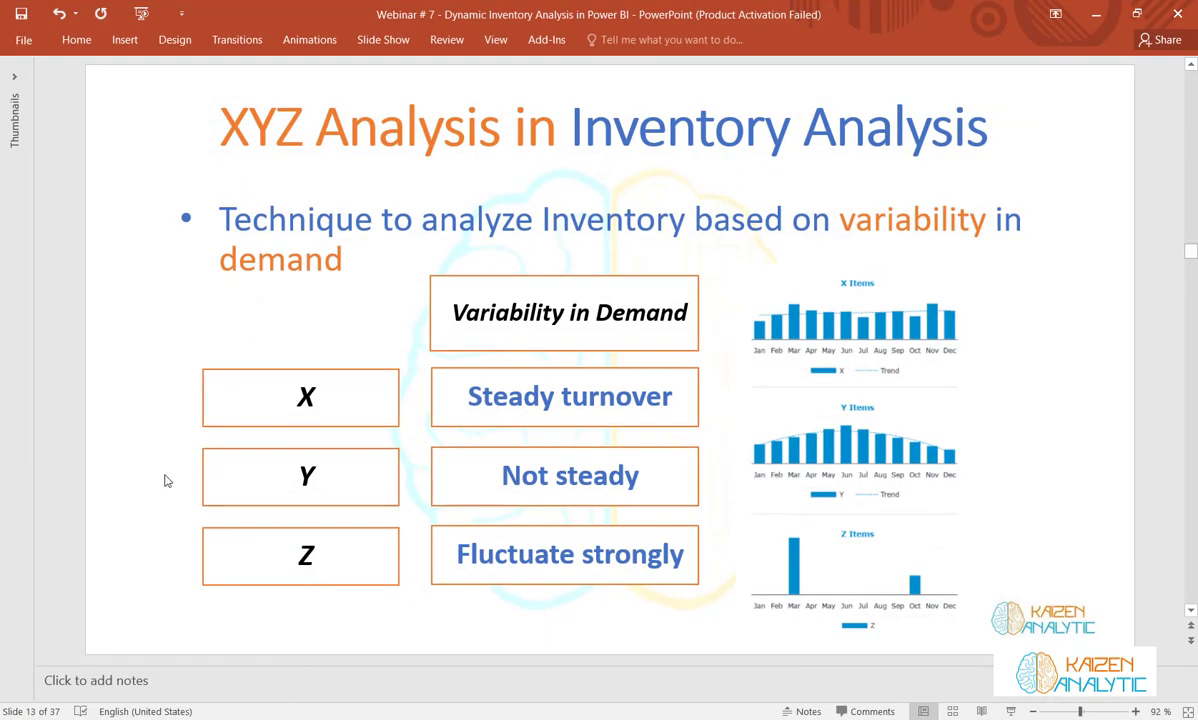
Step: Switch to the PowerPoint slide on XYZ analysis and highlight the X and Z classes with their variability descriptions
drag(468, 396, 622, 408)
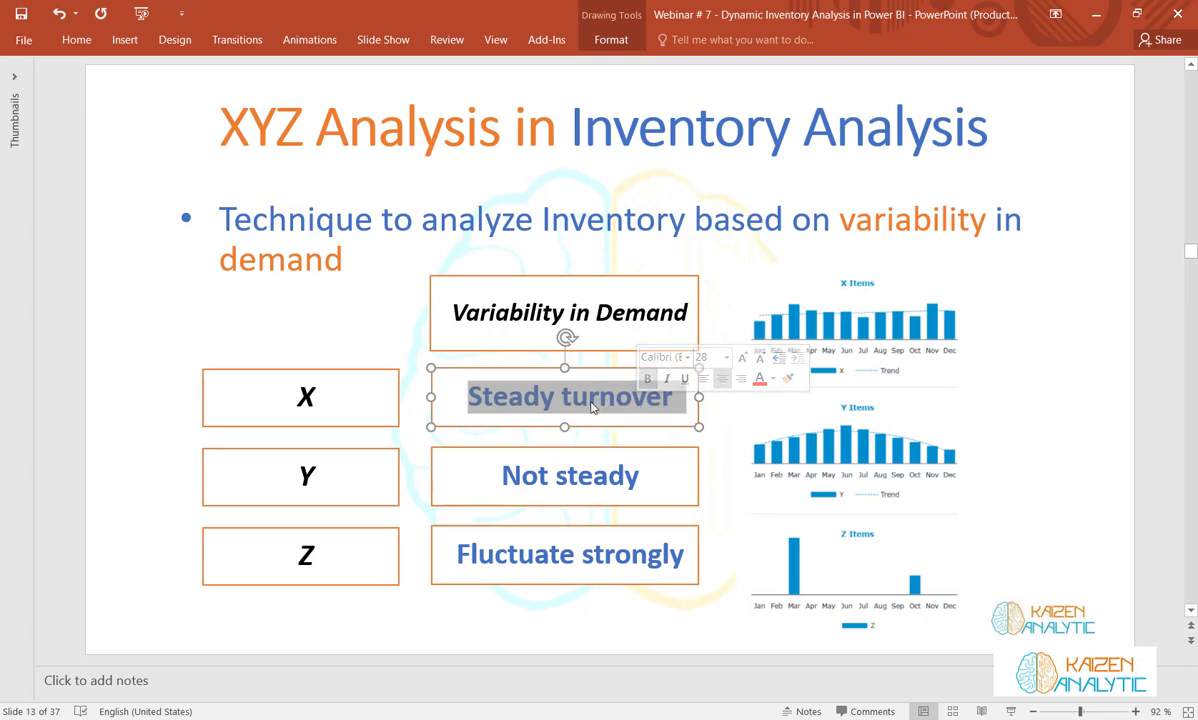
click(305, 399)
double_click(305, 399)
drag(455, 553, 651, 559)
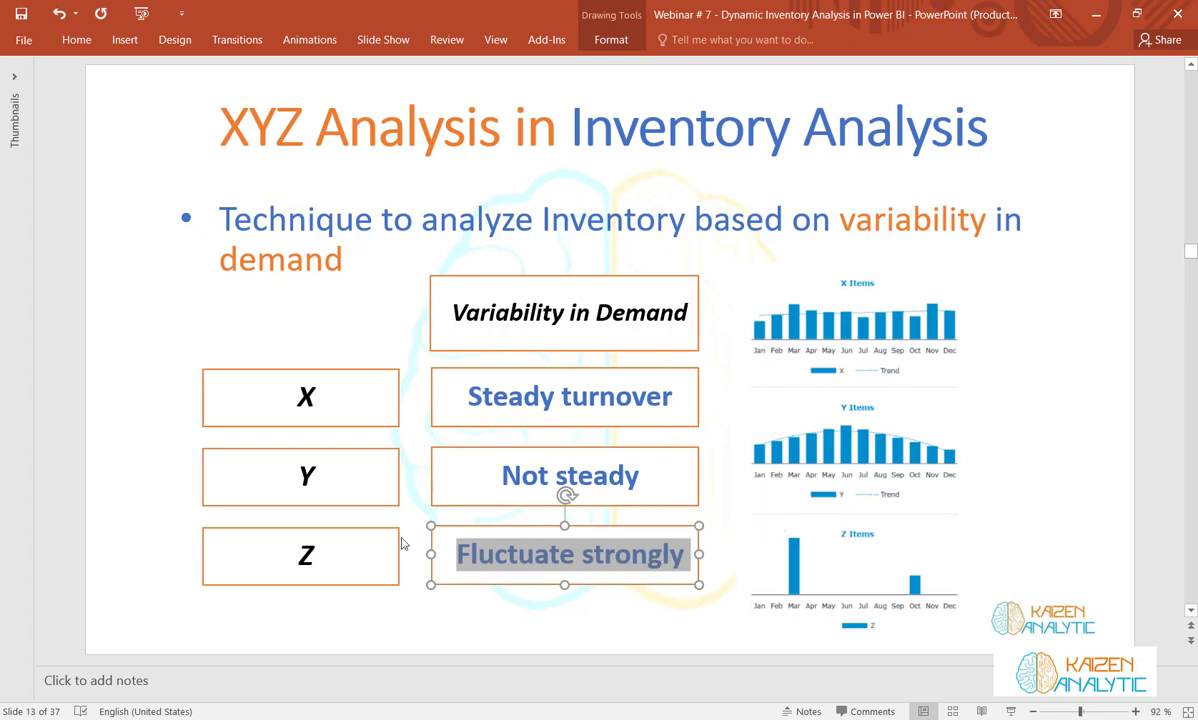
double_click(308, 557)
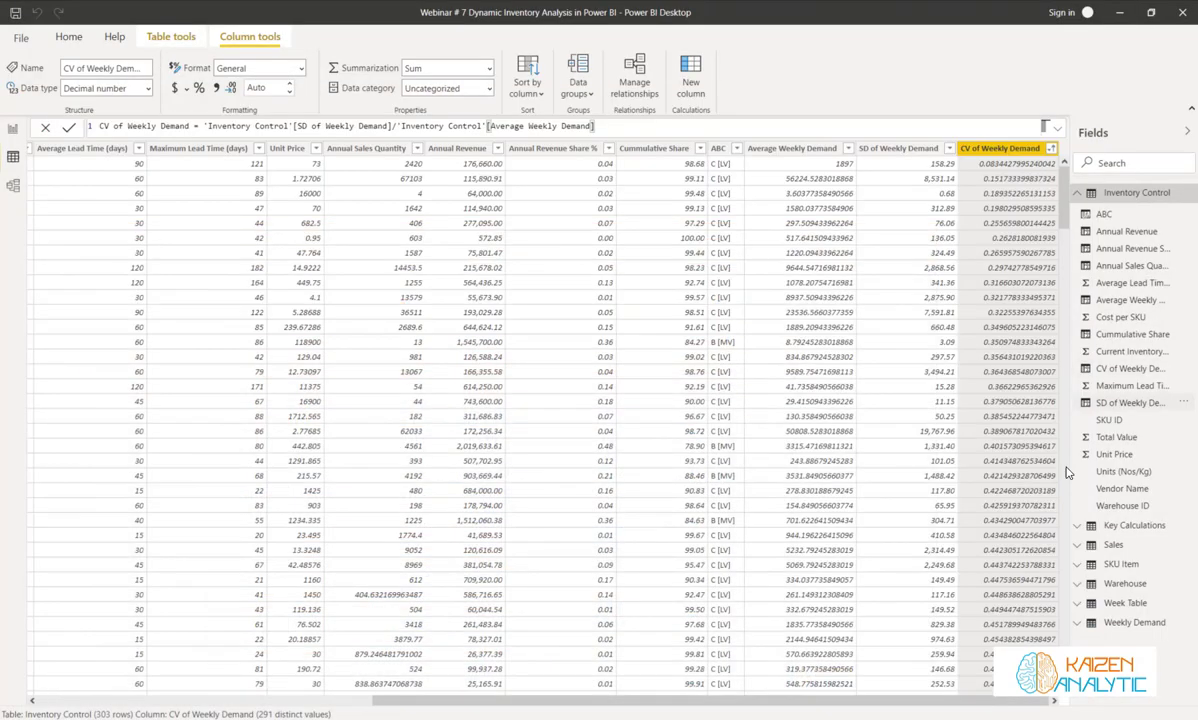
Step: Switch back to Power BI and insert the opening of an IF function before the division in the CV of Weekly Demand formula
scroll(943, 452, down, 20)
scroll(1006, 483, down, 4)
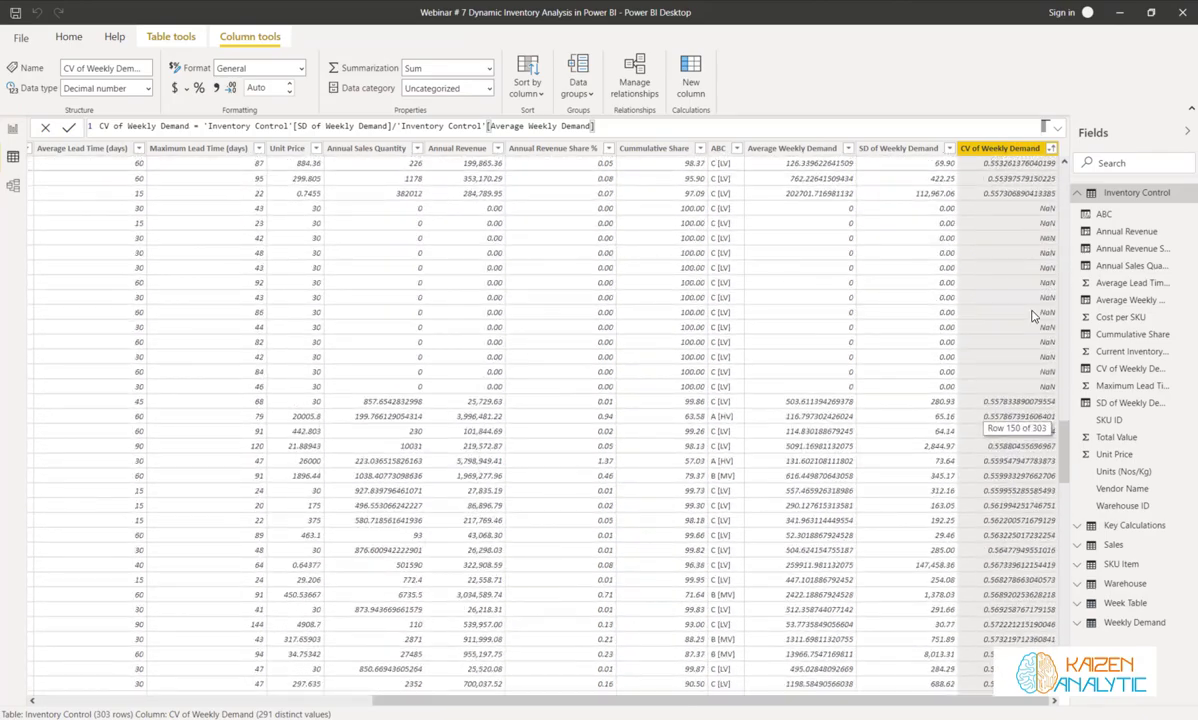
click(204, 127)
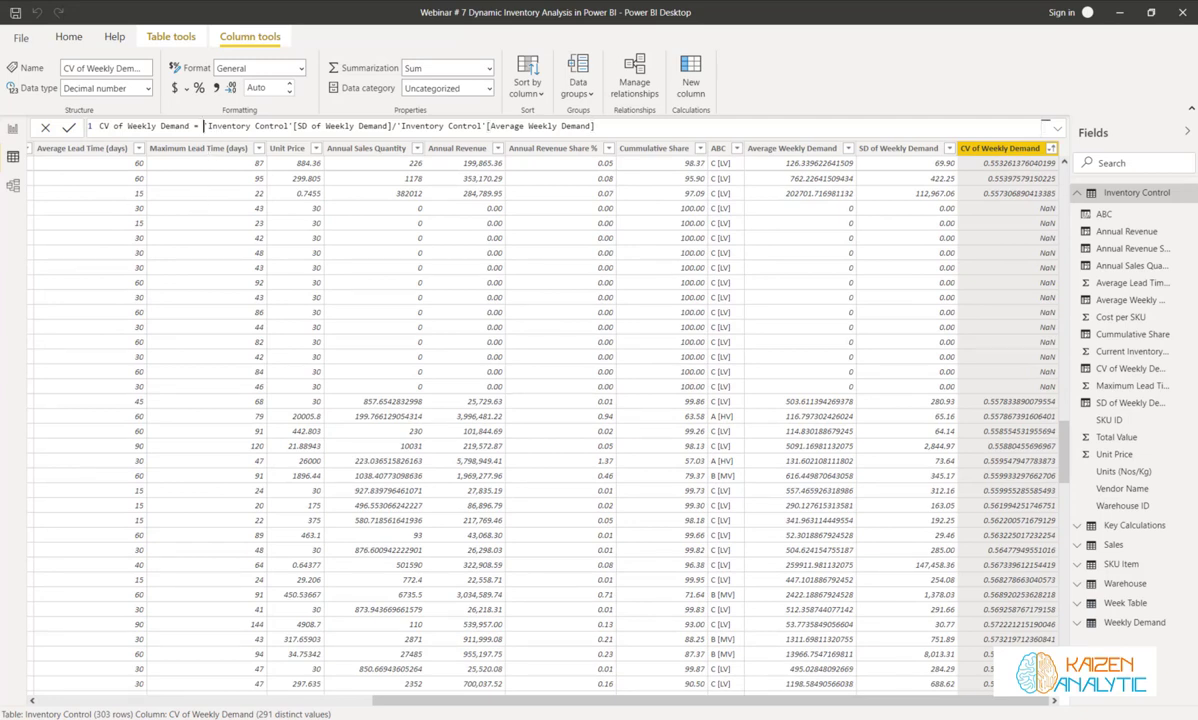
text(if)
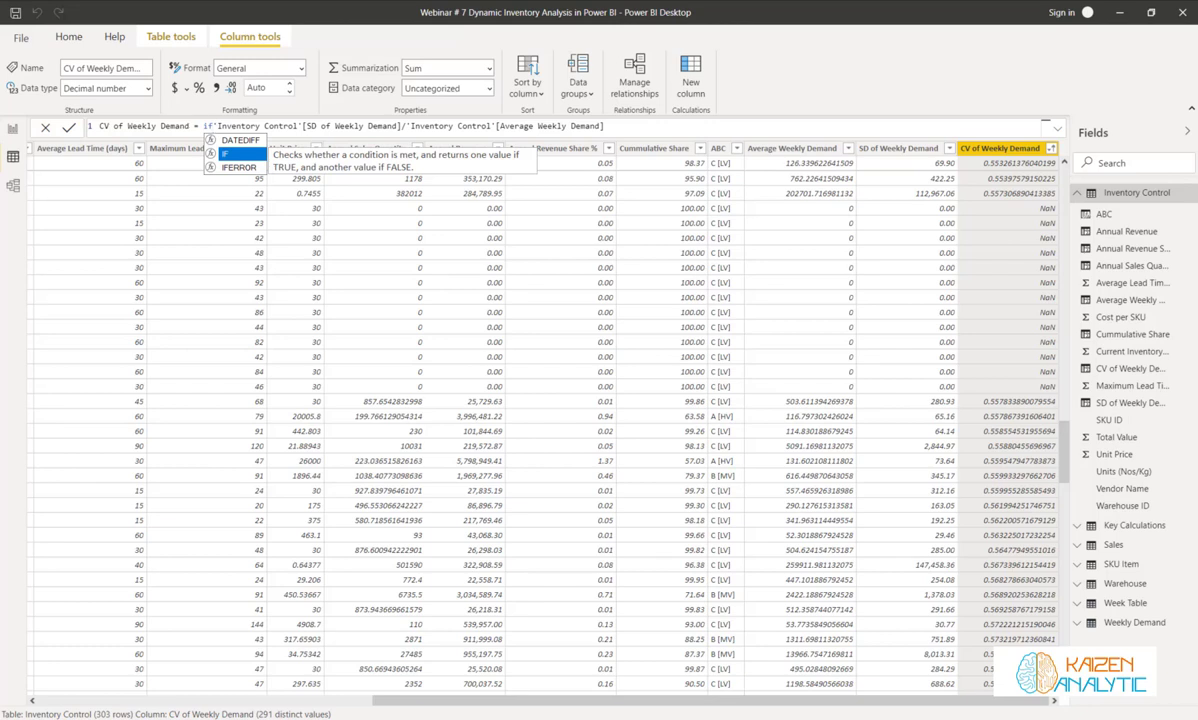
text(()
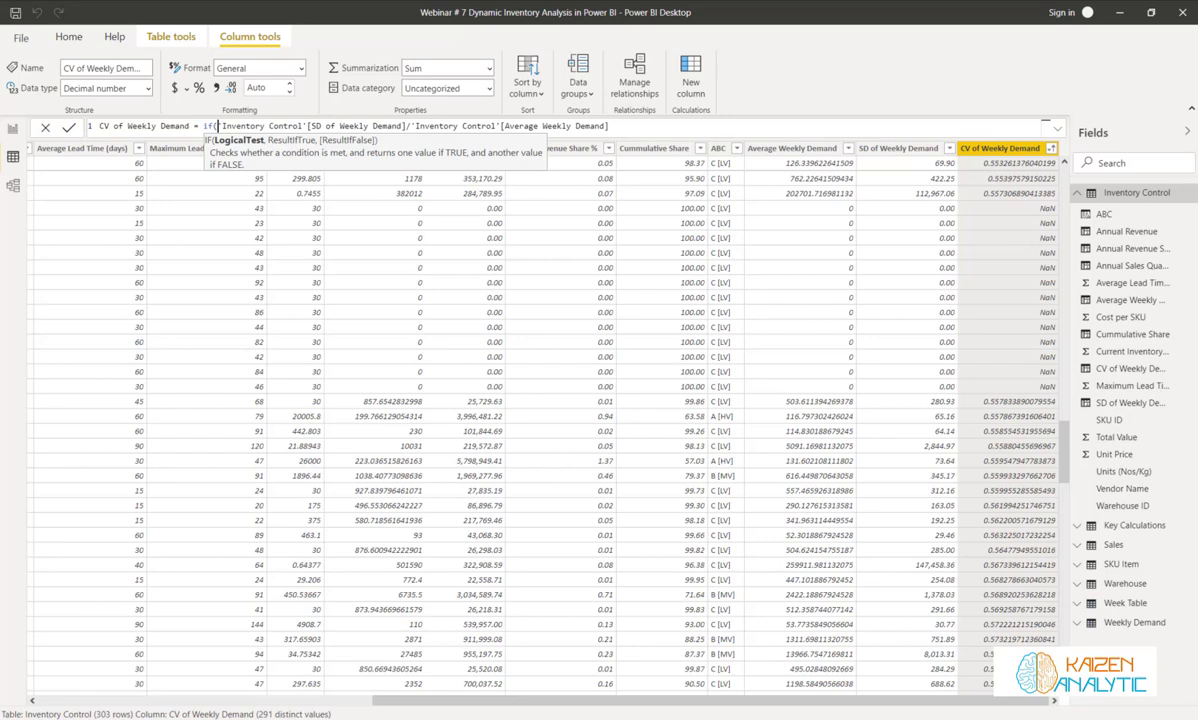
Step: Set the IF condition to 'Inventory Control'[SD of Weekly Demand]>0, with the existing division as the result if true
text(Inve)
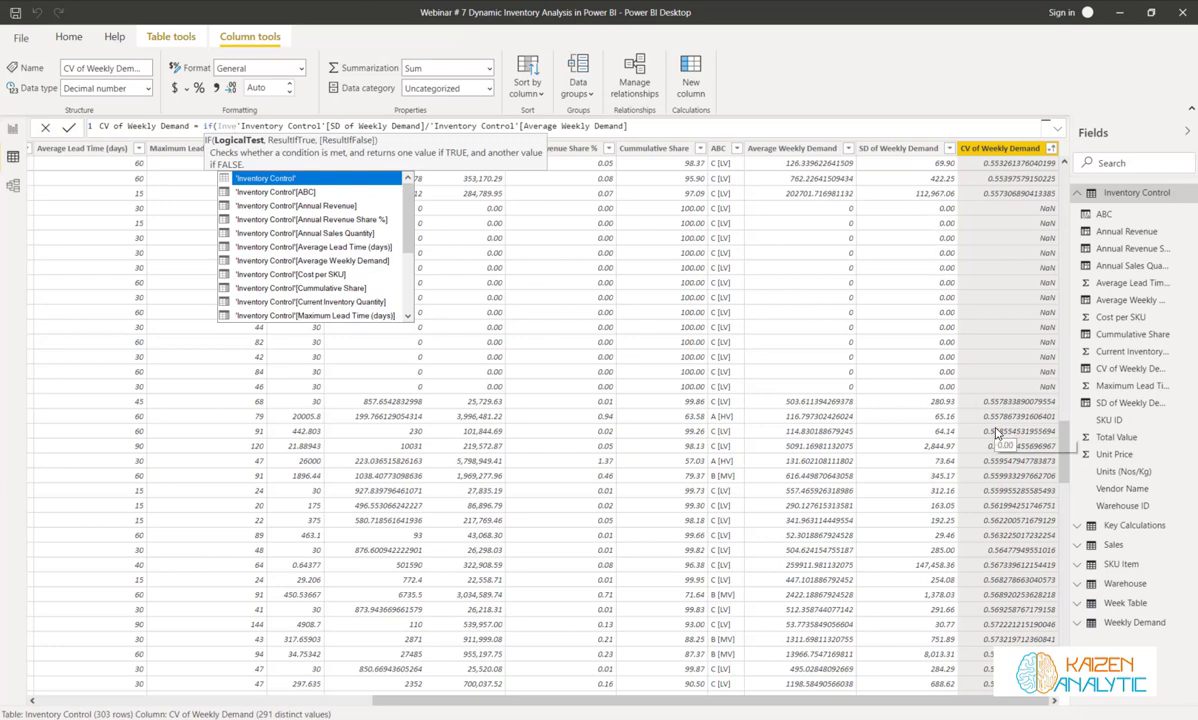
key(Down)
key(Down)
key(Down)
key(Down)
key(Down)
key(Down)
key(Down)
key(Down)
key(Down)
key(Down)
key(Down)
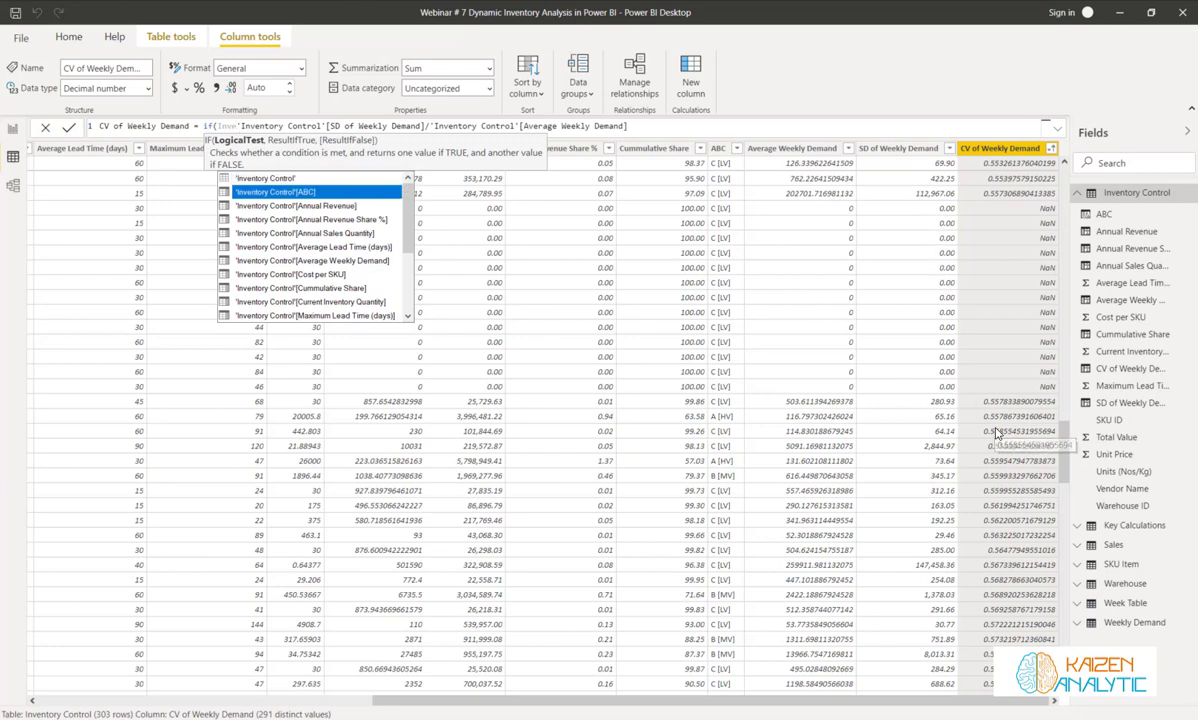
key(Tab)
text(>0,)
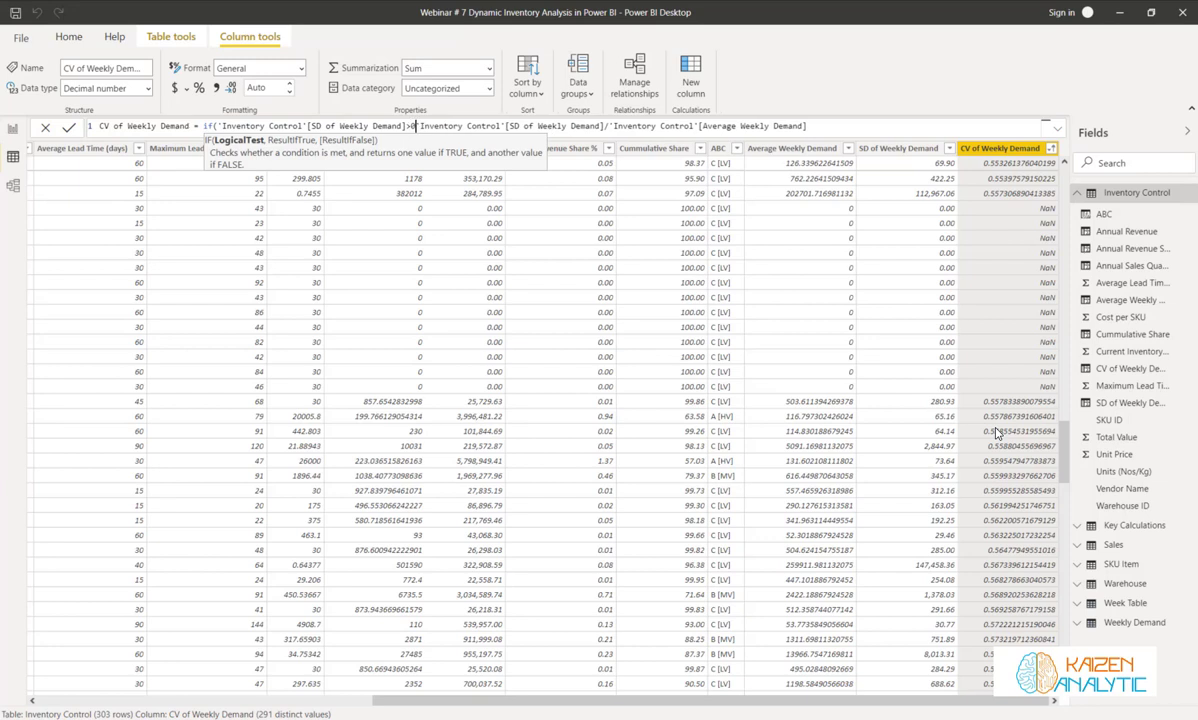
key(BackSpace)
key(BackSpace)
text(,)
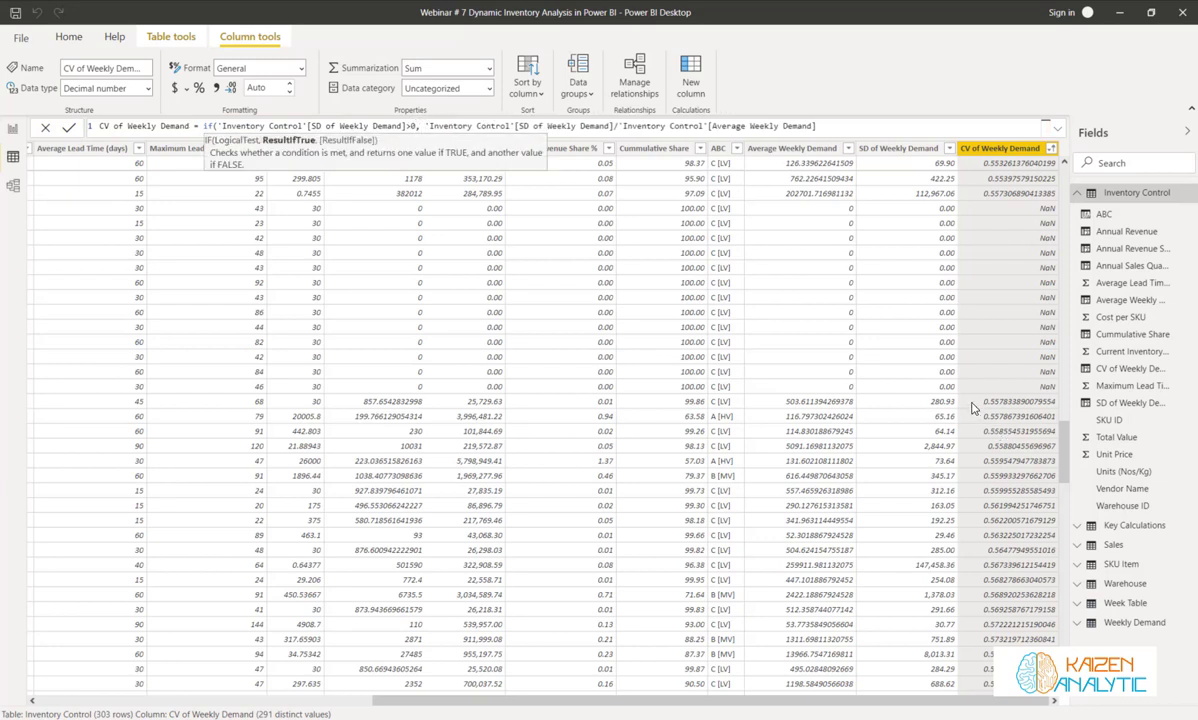
Step: Make the IF function return 100 otherwise, commit the CV of Weekly Demand formula, and check the values down the column
click(860, 128)
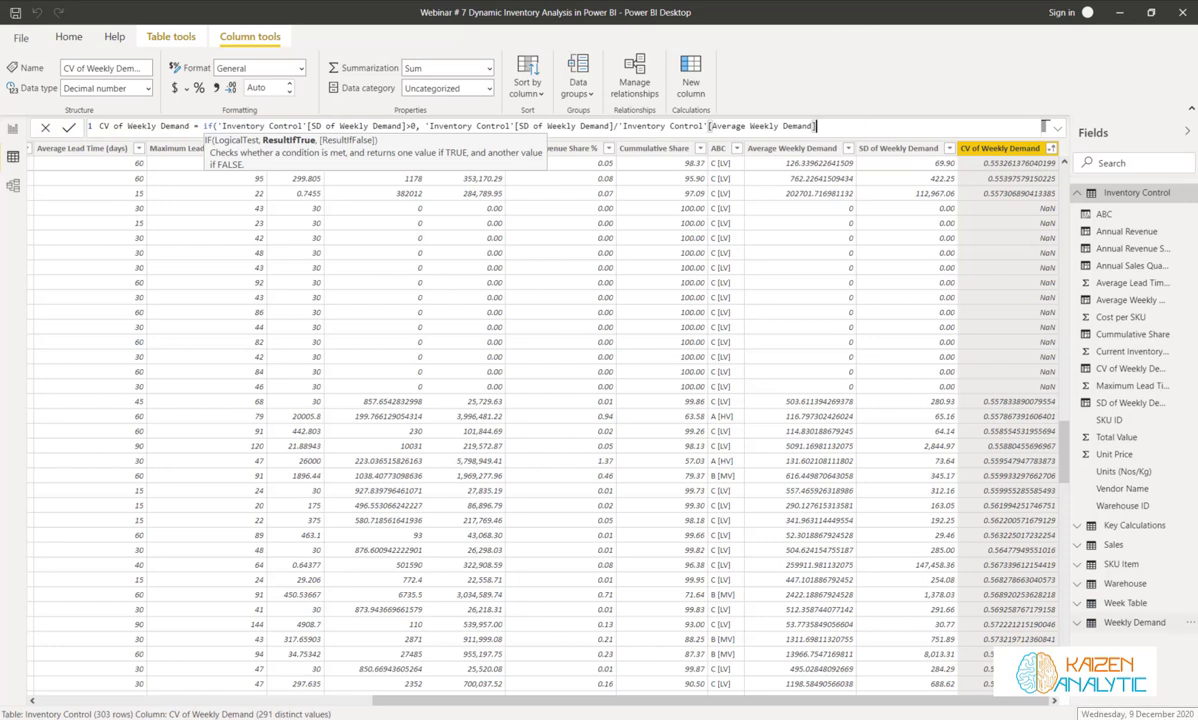
text(, 100)
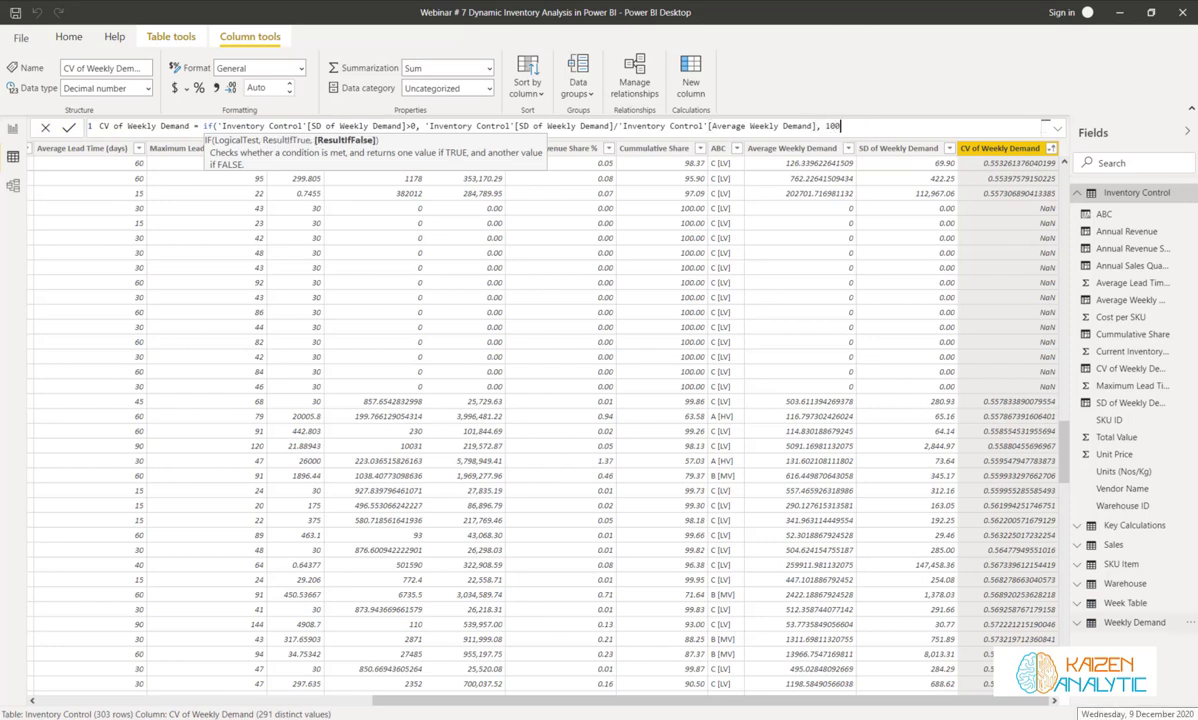
text())
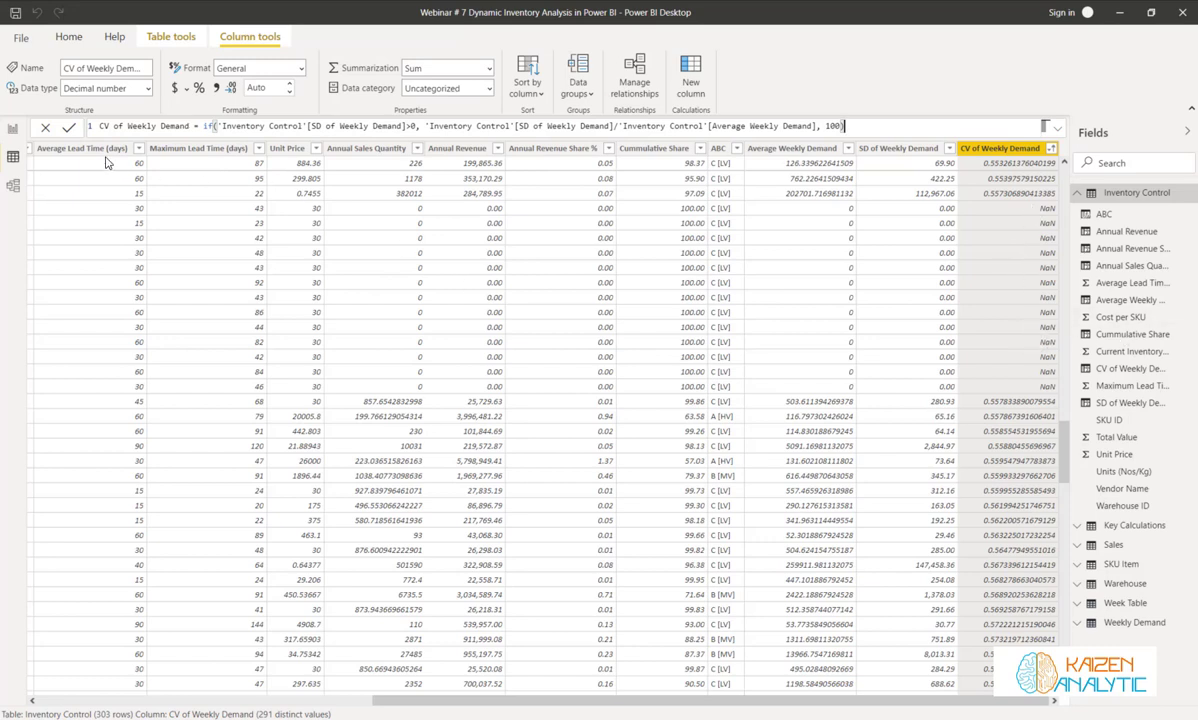
key(Return)
scroll(1002, 371, down, 20)
scroll(1002, 371, down, 15)
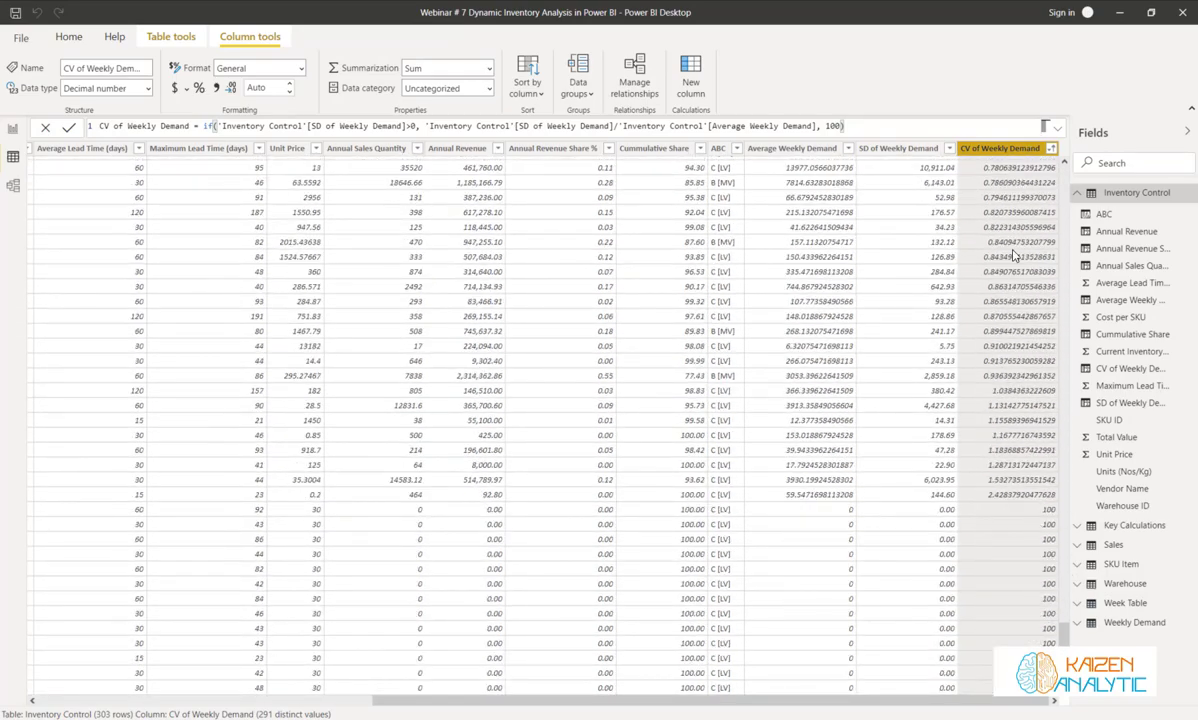
scroll(1022, 280, up, 10)
scroll(1020, 264, down, 10)
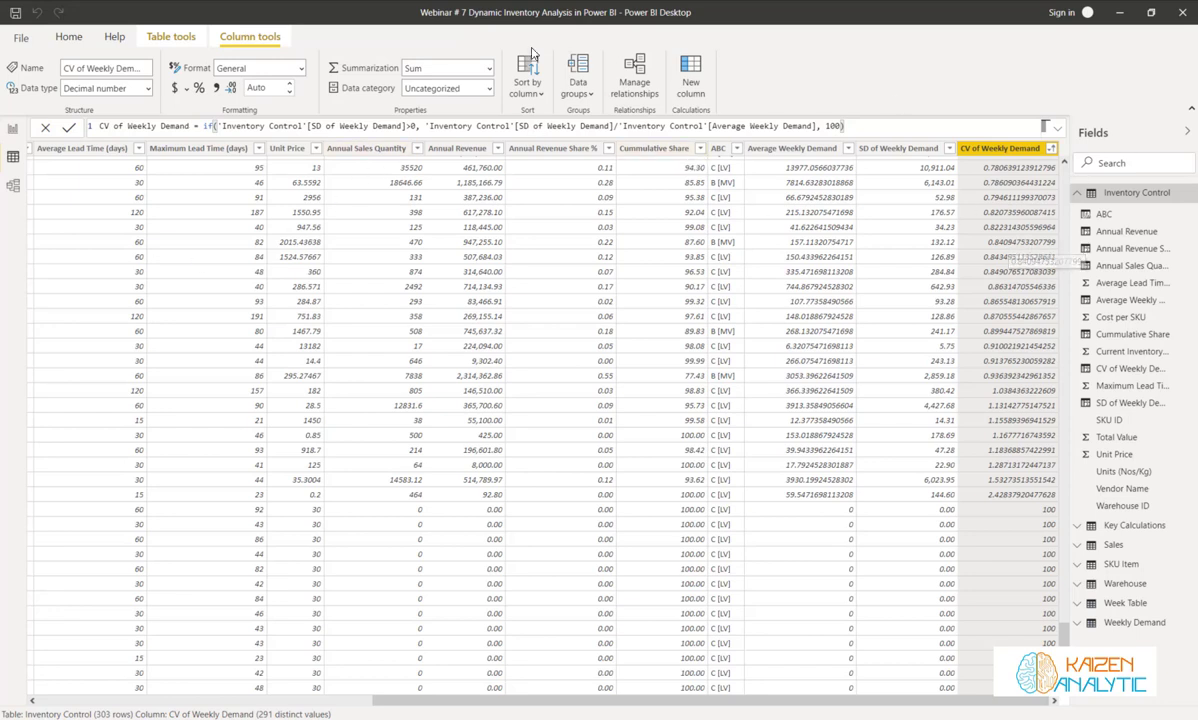
Step: Add another calculated column to Inventory Control and sort the table by it in ascending order
click(169, 37)
click(225, 39)
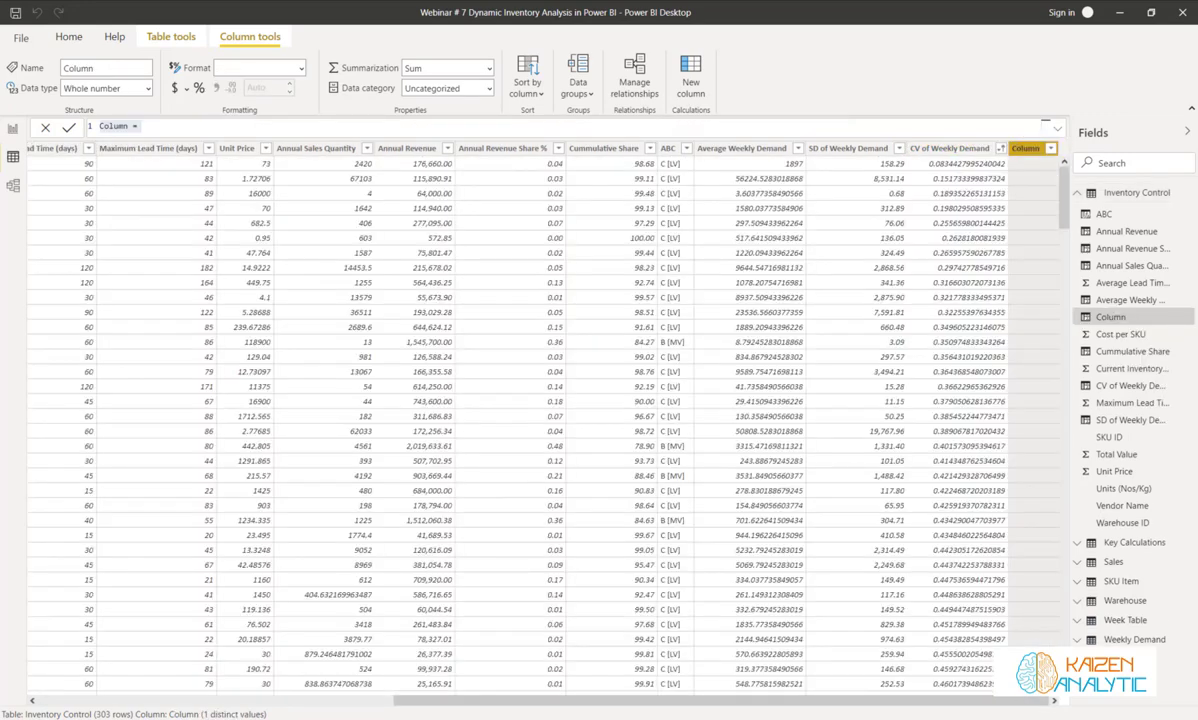
click(1051, 148)
click(893, 163)
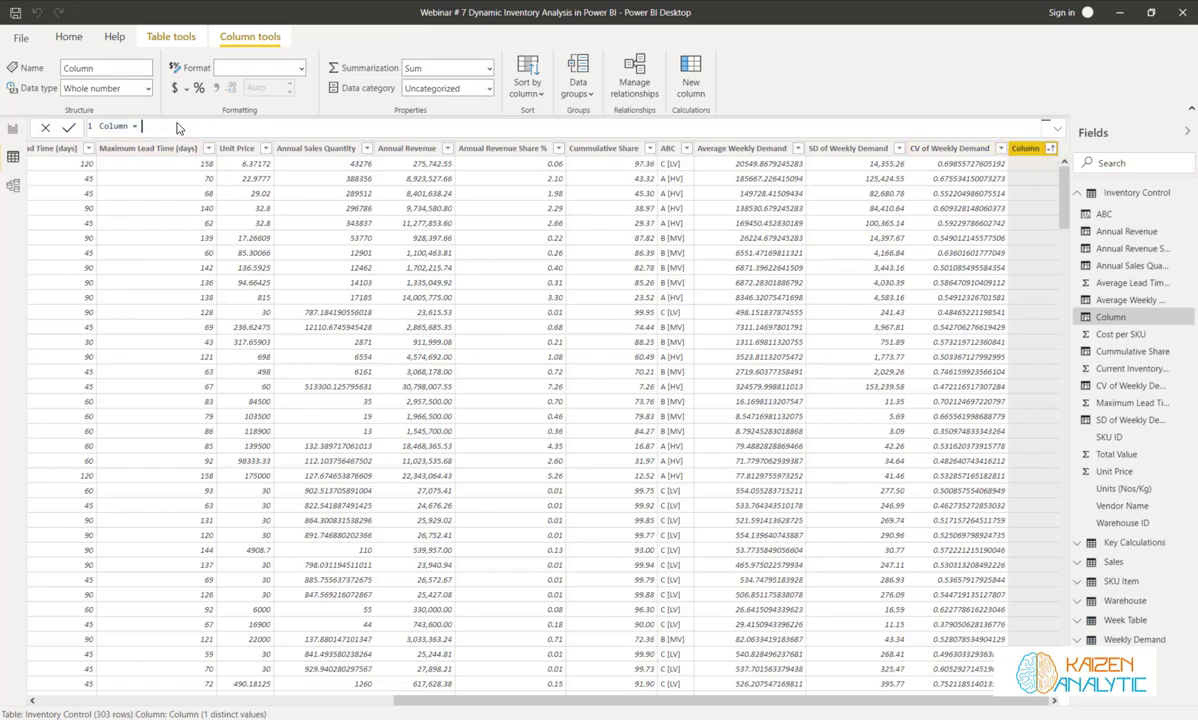
Step: Name the new column CV Rank and start its formula with the RANK.EQ function
drag(176, 128, 94, 127)
text(CV Ran k)
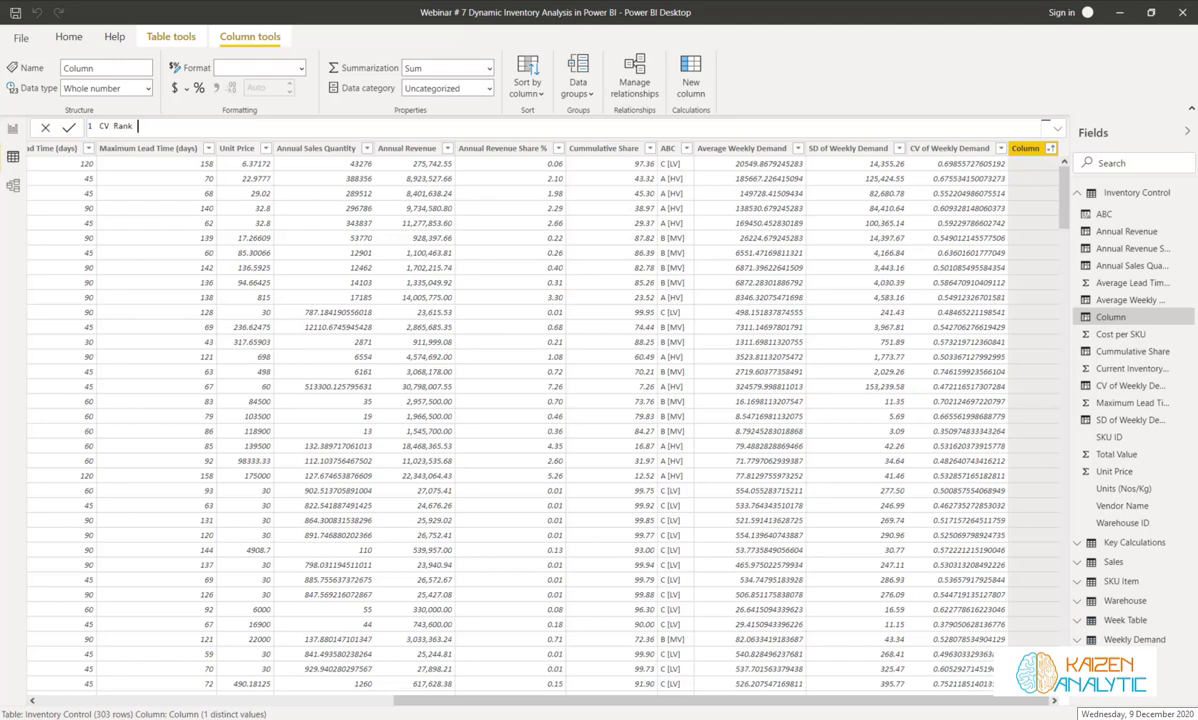
text(= Ran)
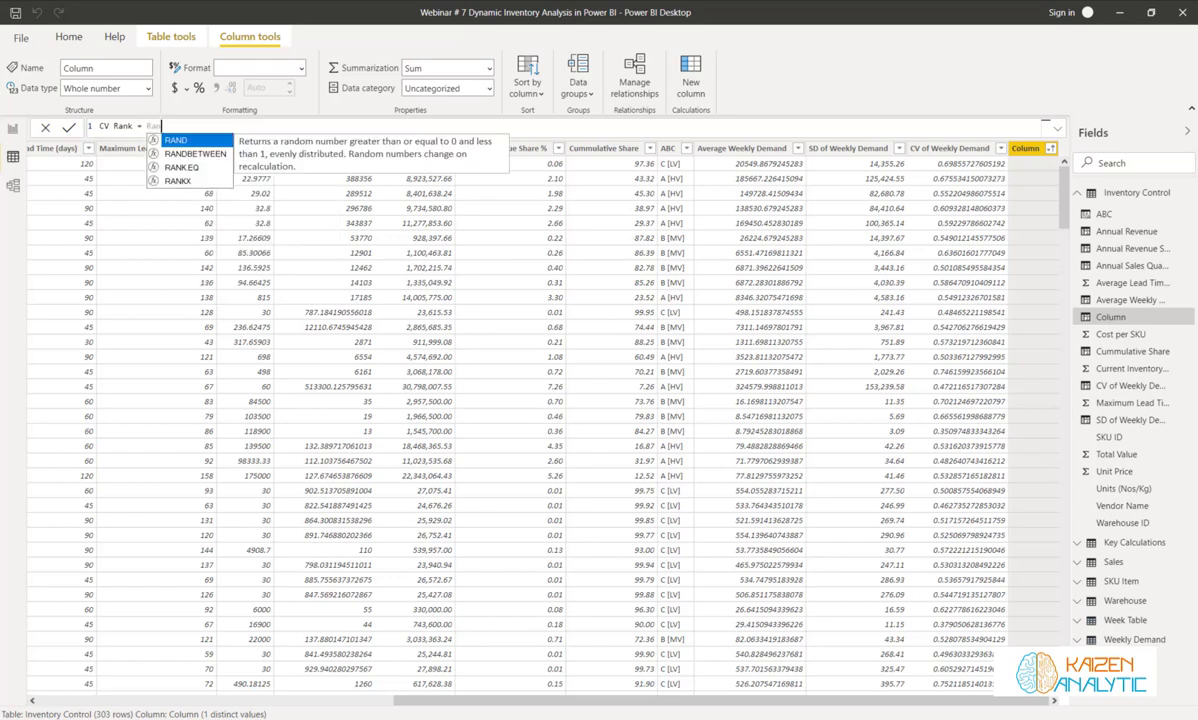
key(Down)
key(Down)
key(Tab)
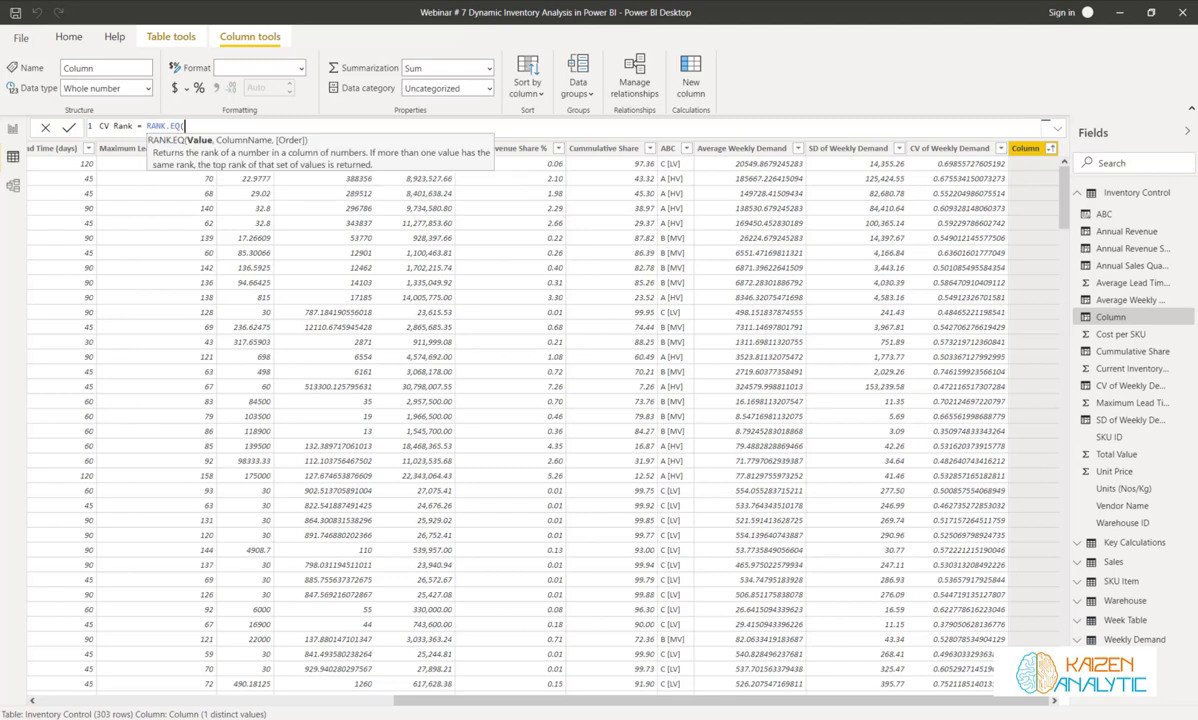
Step: Use 'Inventory Control'[CV of Weekly Demand] as the value argument of RANK.EQ
text(Inve)
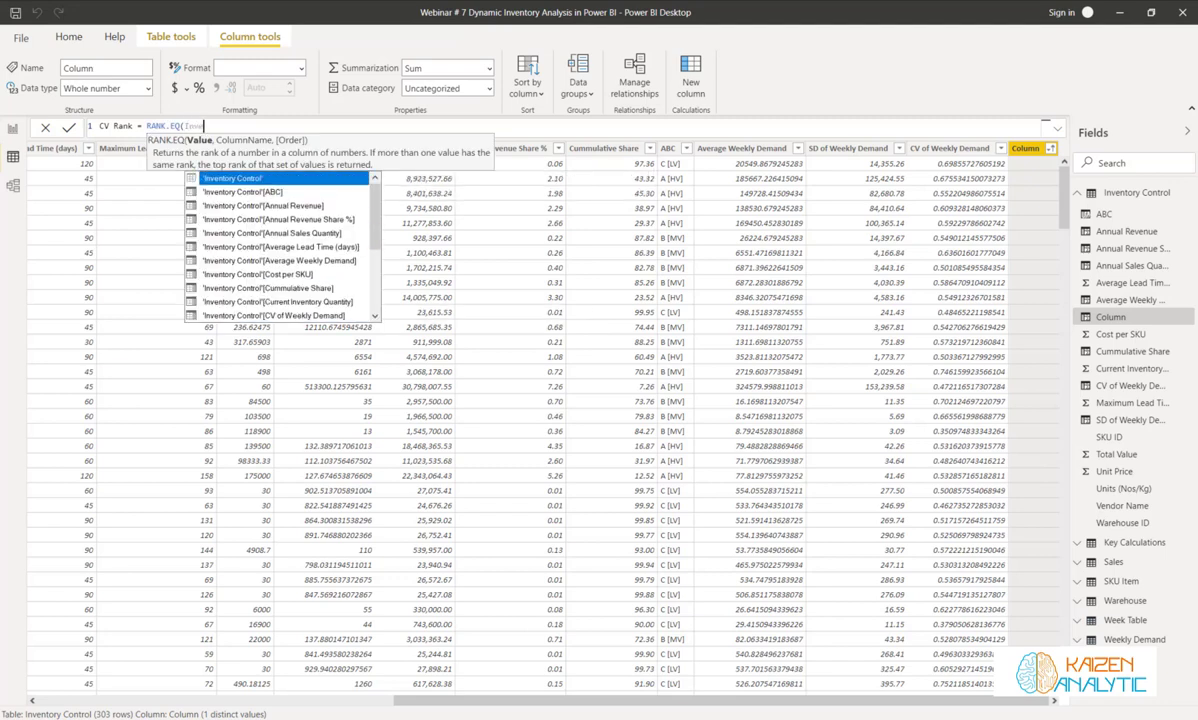
key(Down)
key(Down)
key(Down)
key(Down)
key(Down)
key(Down)
key(Down)
key(Down)
key(Down)
key(Down)
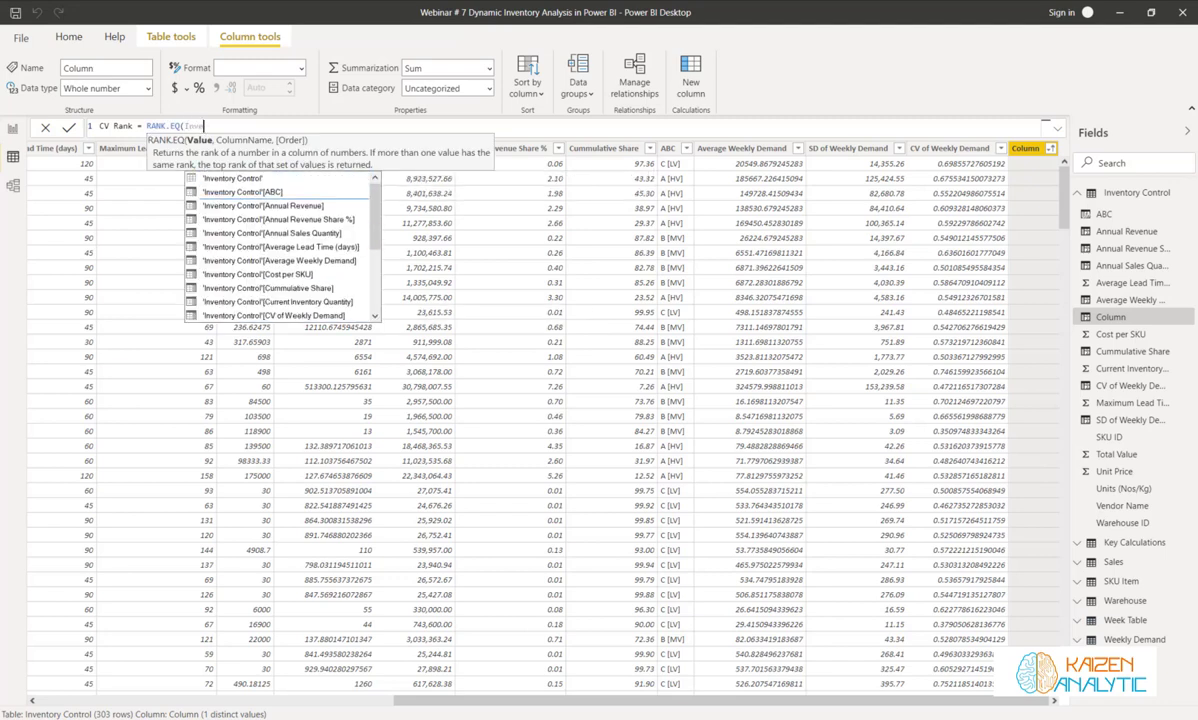
key(Tab)
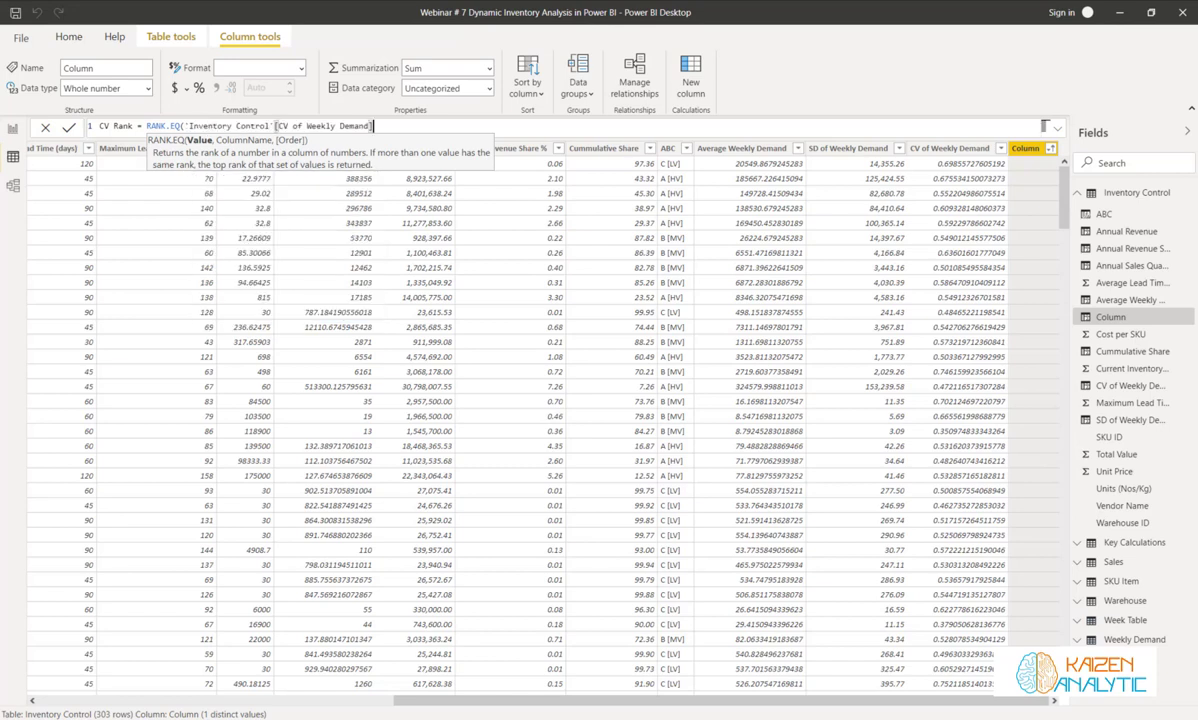
text(, )
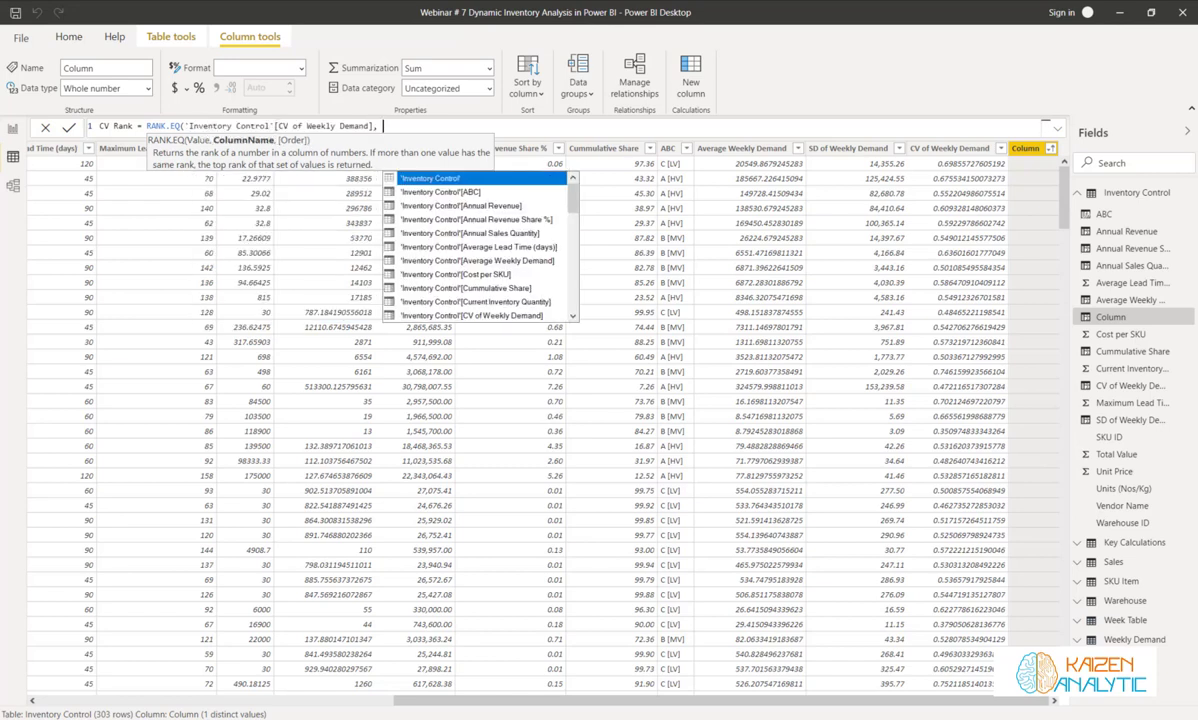
Step: Complete RANK.EQ with 'Inventory Control'[CV of Weekly Demand] as the column and 1 as the order, and commit the CV Rank formula
text(Week)
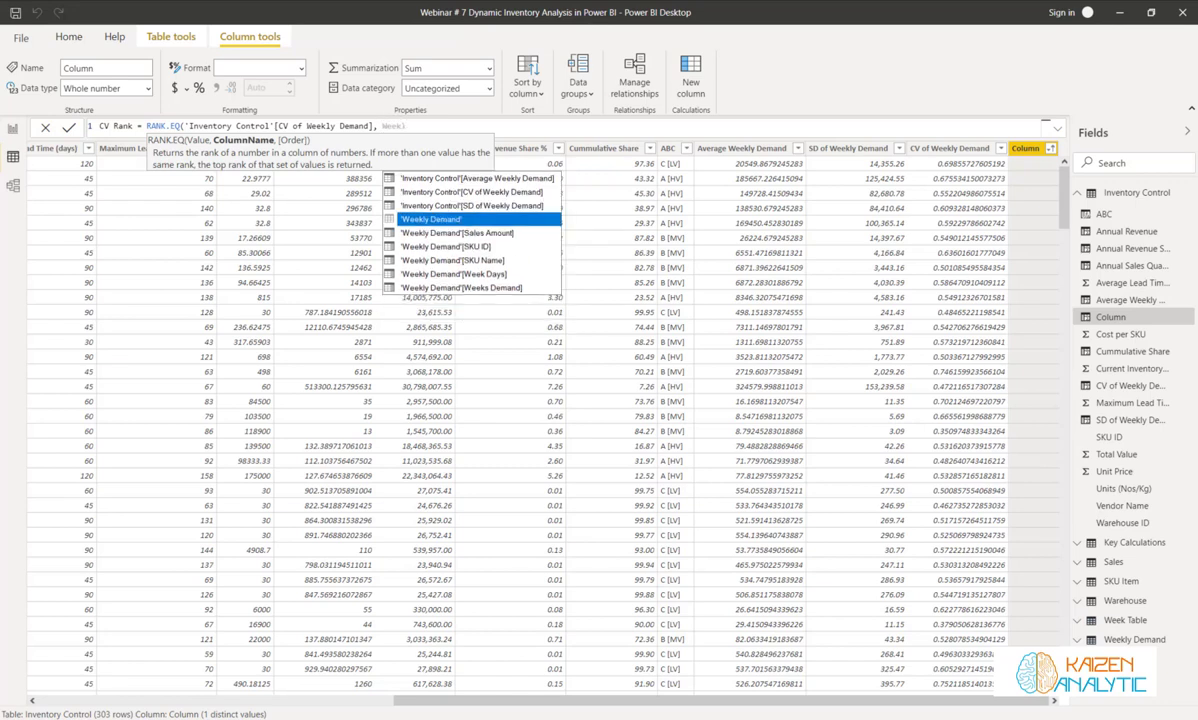
key(Down)
key(Down)
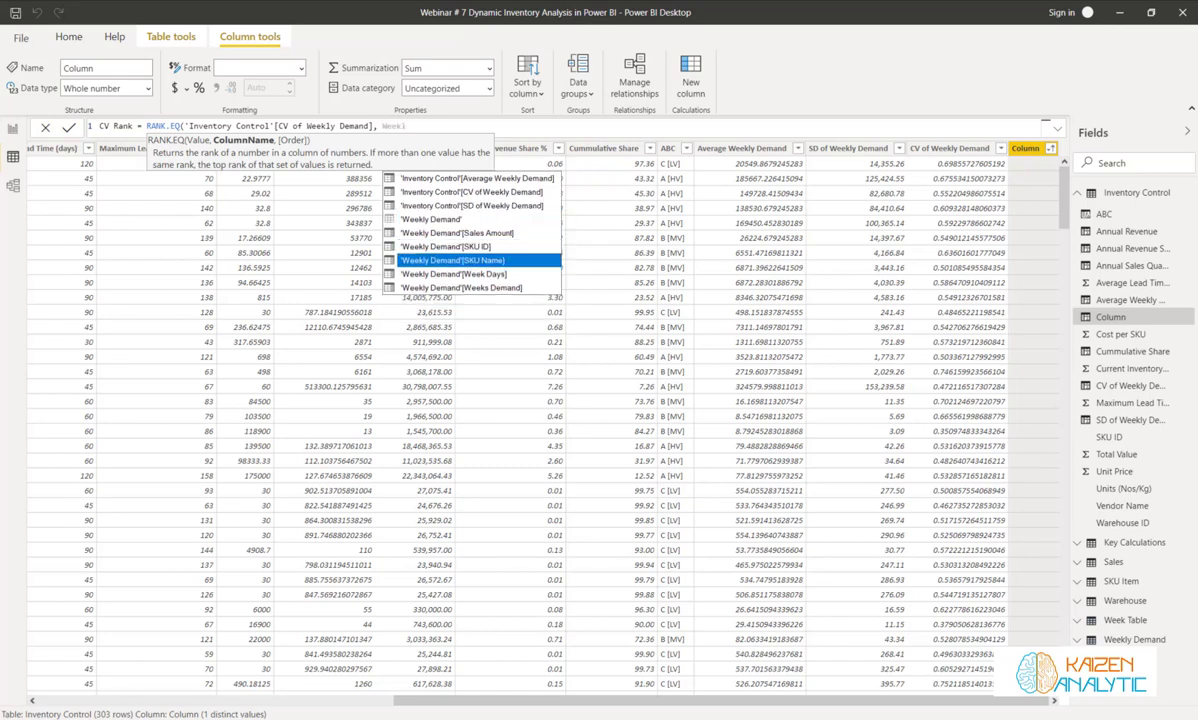
key(Up)
key(Up)
key(Up)
key(Up)
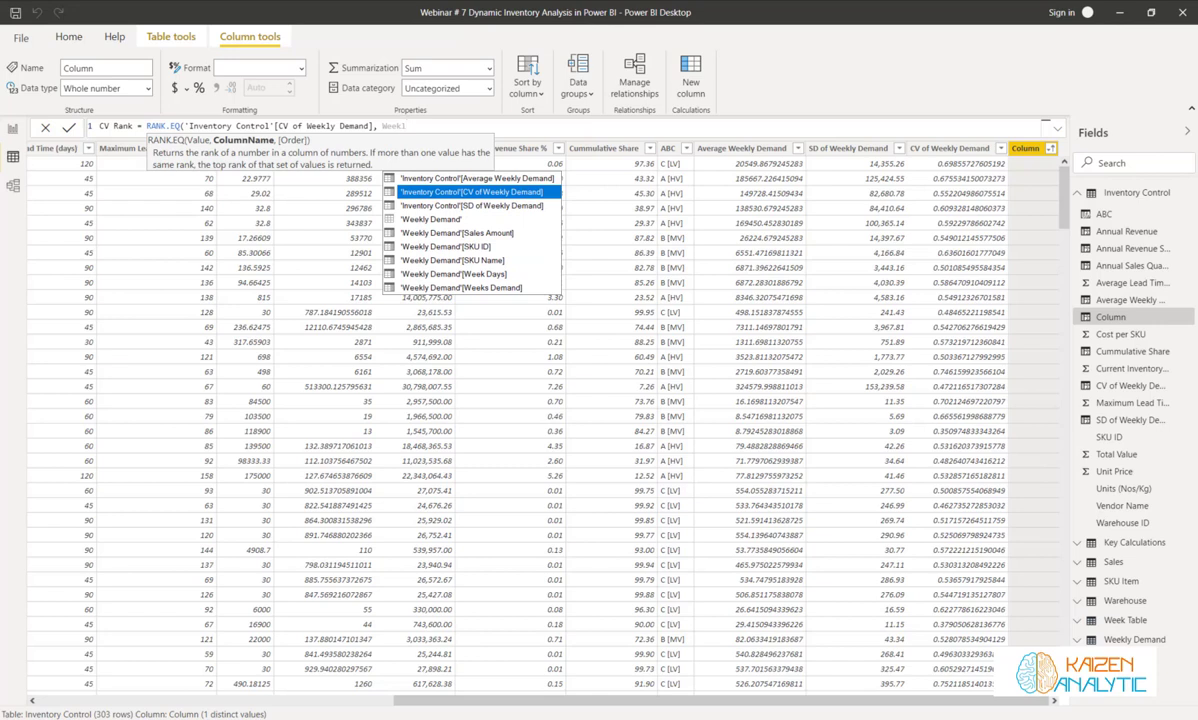
key(Tab)
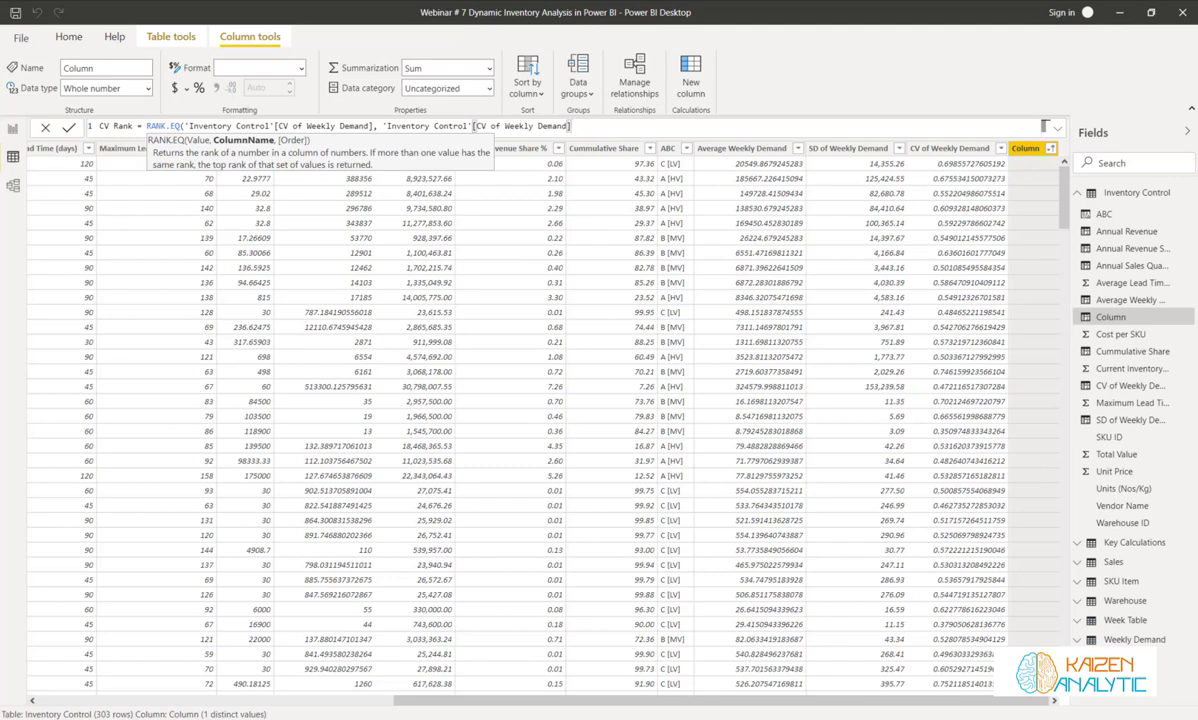
text(, 1))
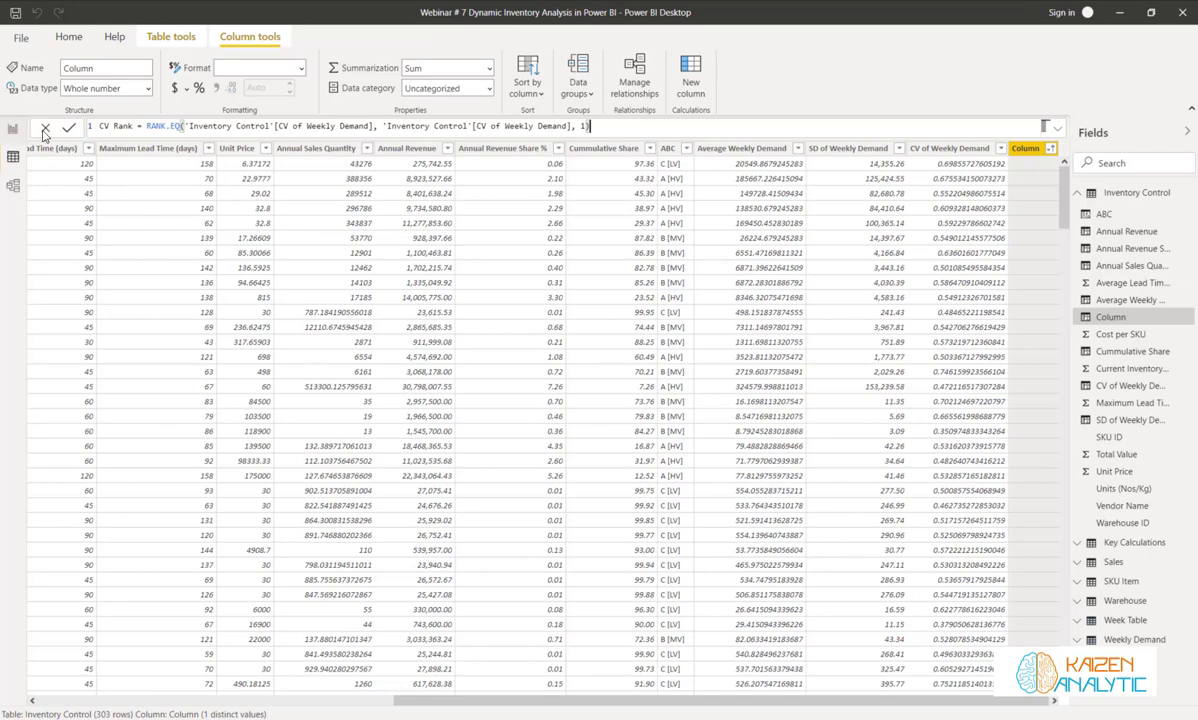
key(Return)
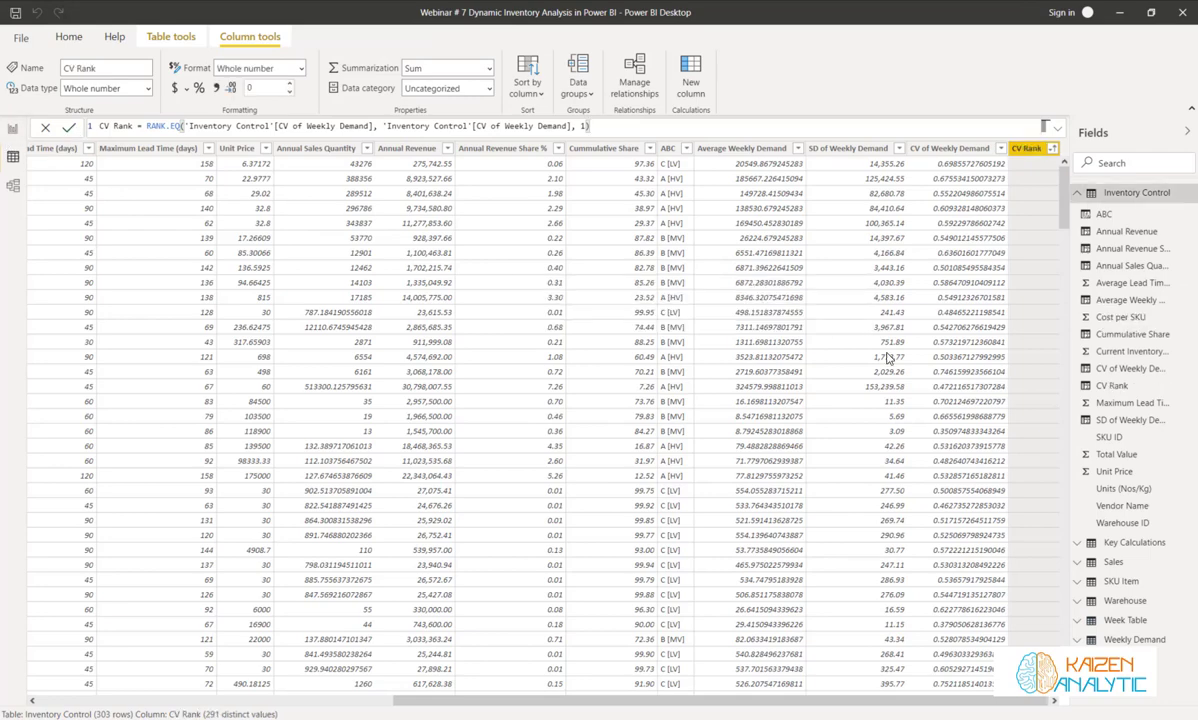
Step: Clear the sort on CV Rank, try descending order, and finish with the table sorted by CV Rank in ascending order
click(1052, 149)
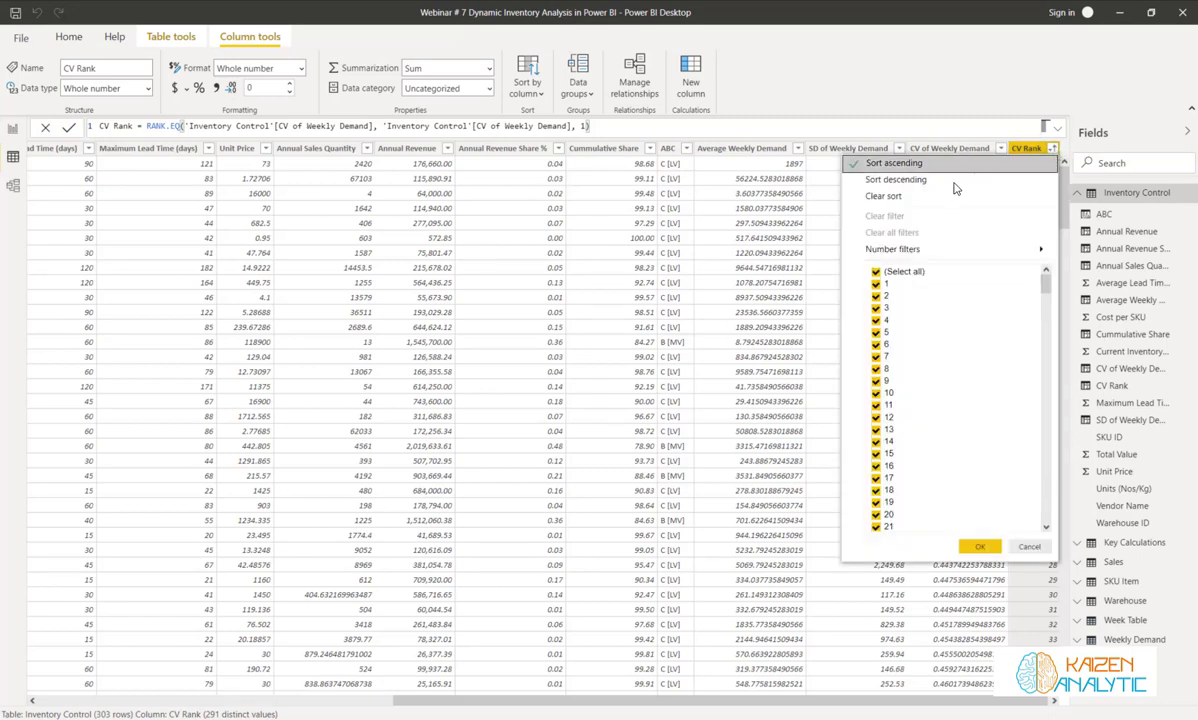
click(880, 195)
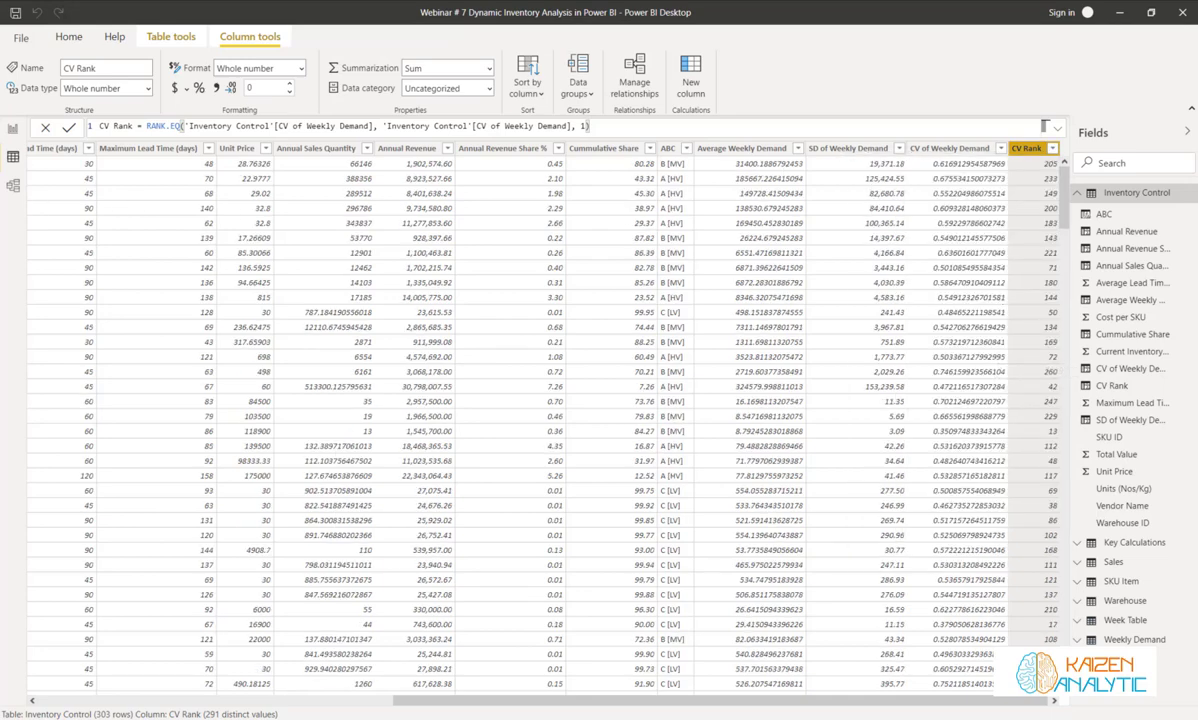
click(1052, 150)
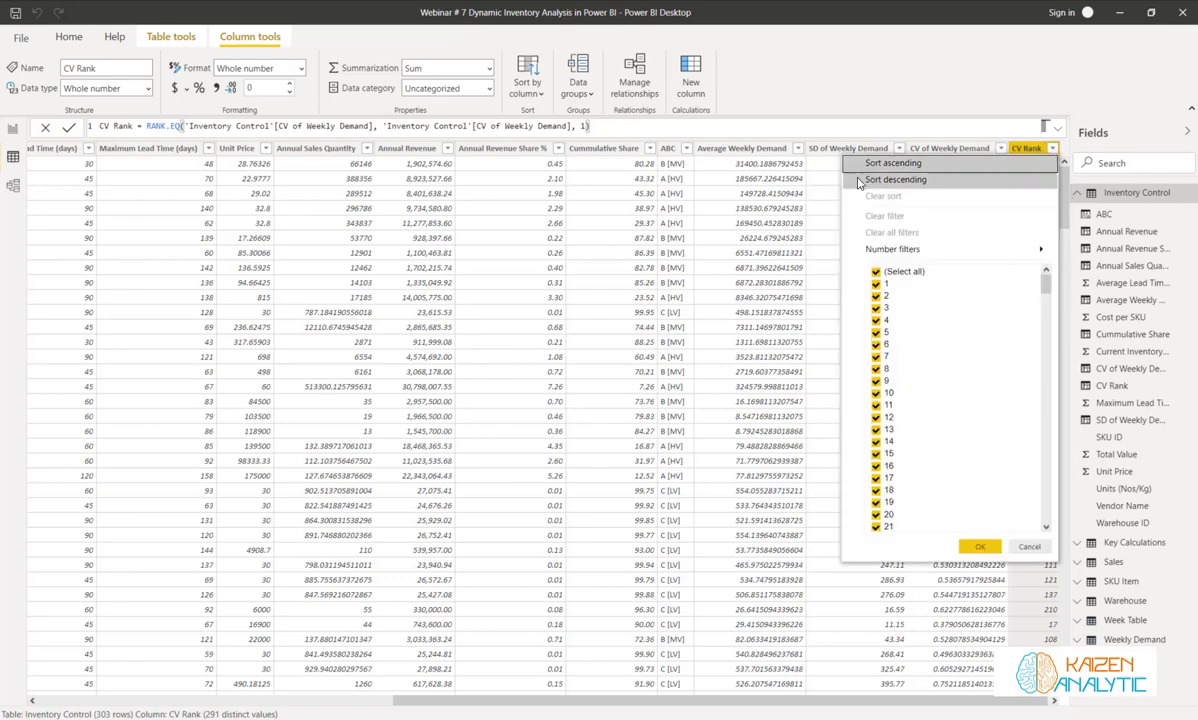
click(972, 180)
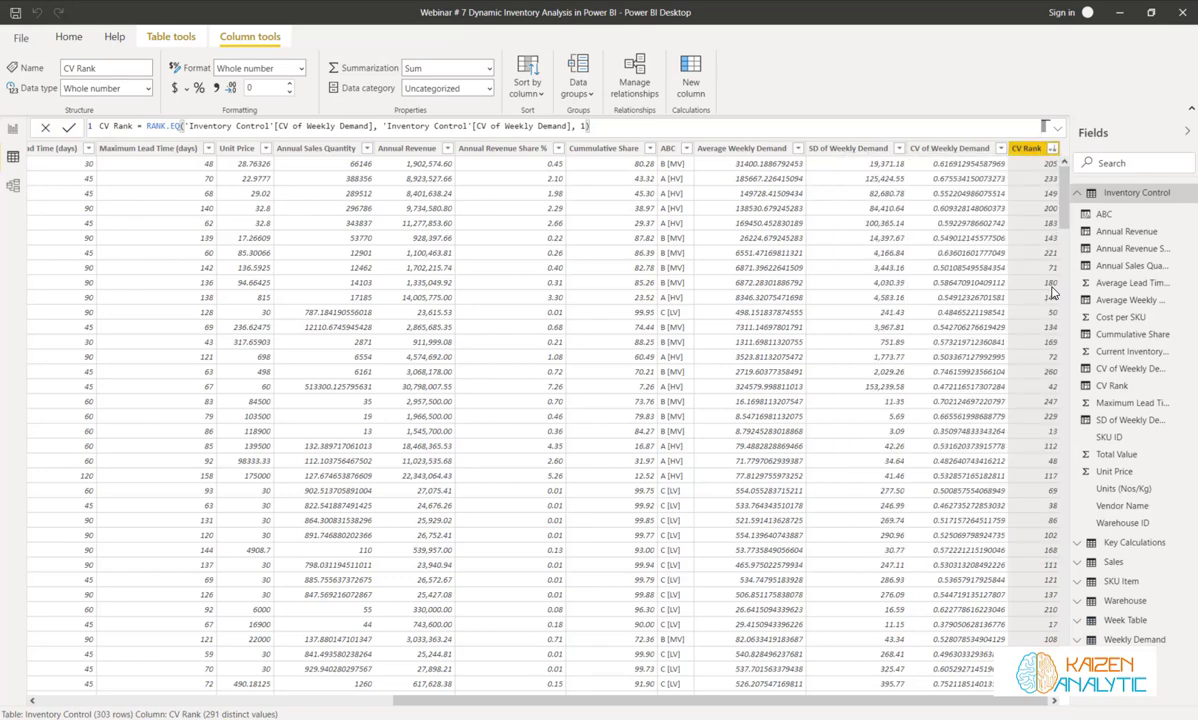
click(1052, 148)
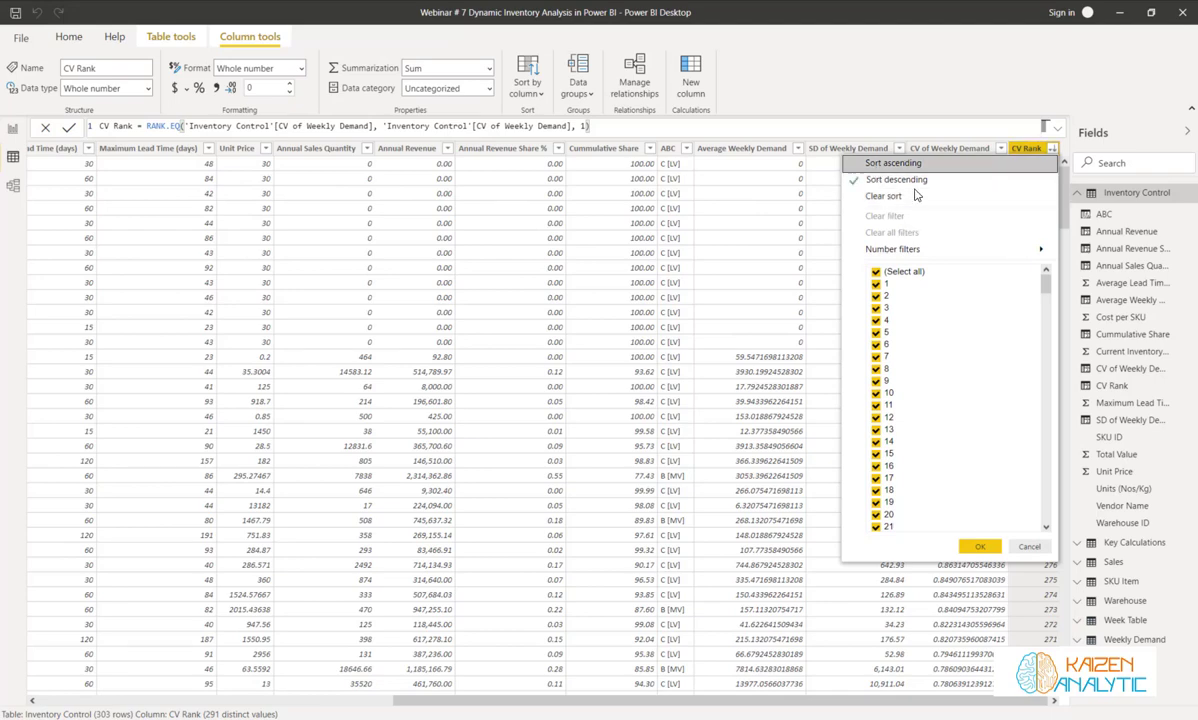
click(824, 162)
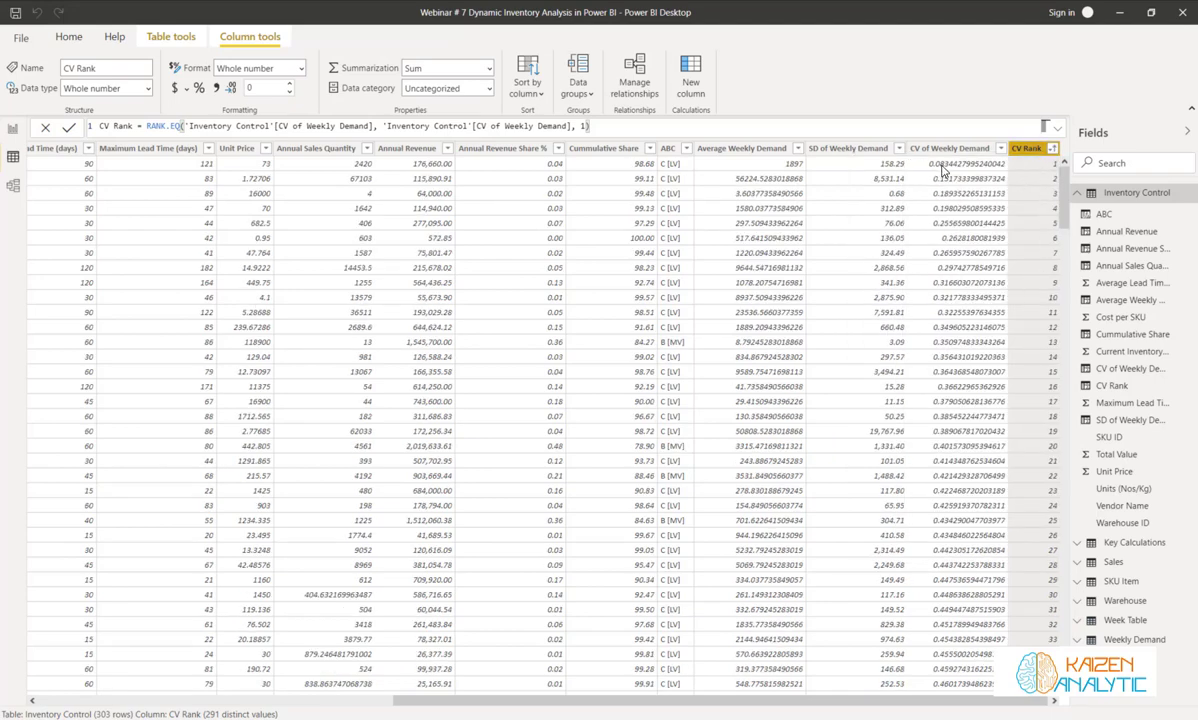
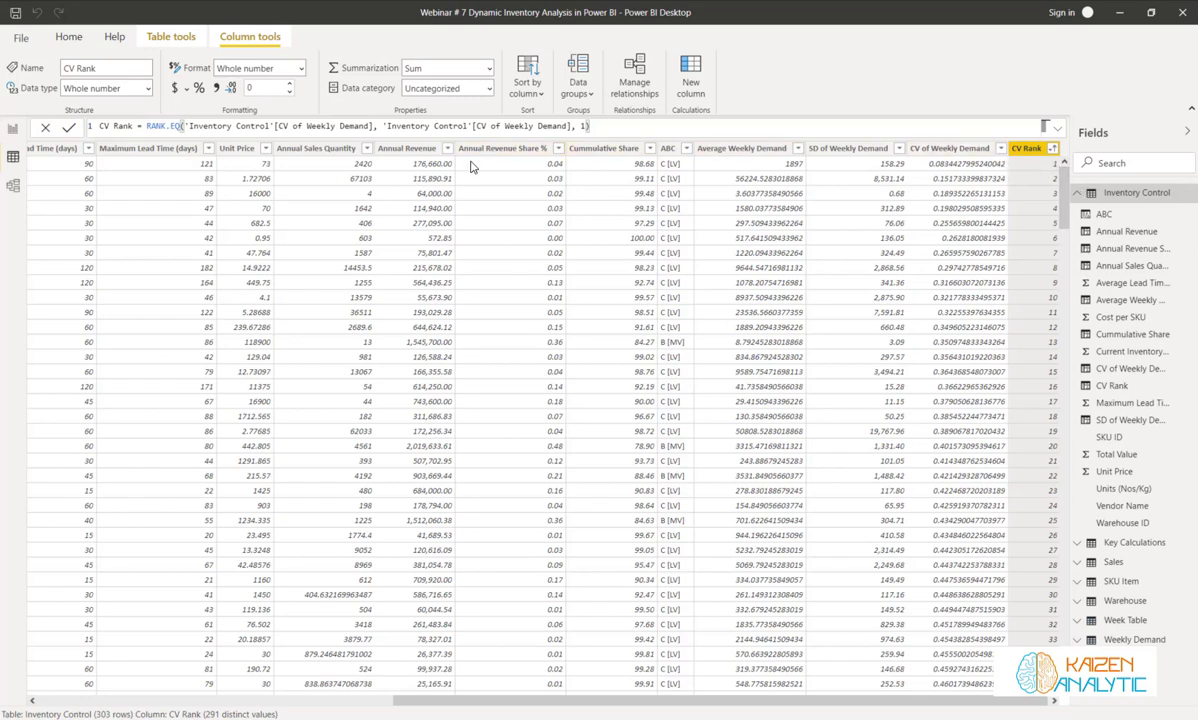
Step: Add a calculated column named XYZ to Inventory Control and start its formula with an IF function
click(685, 77)
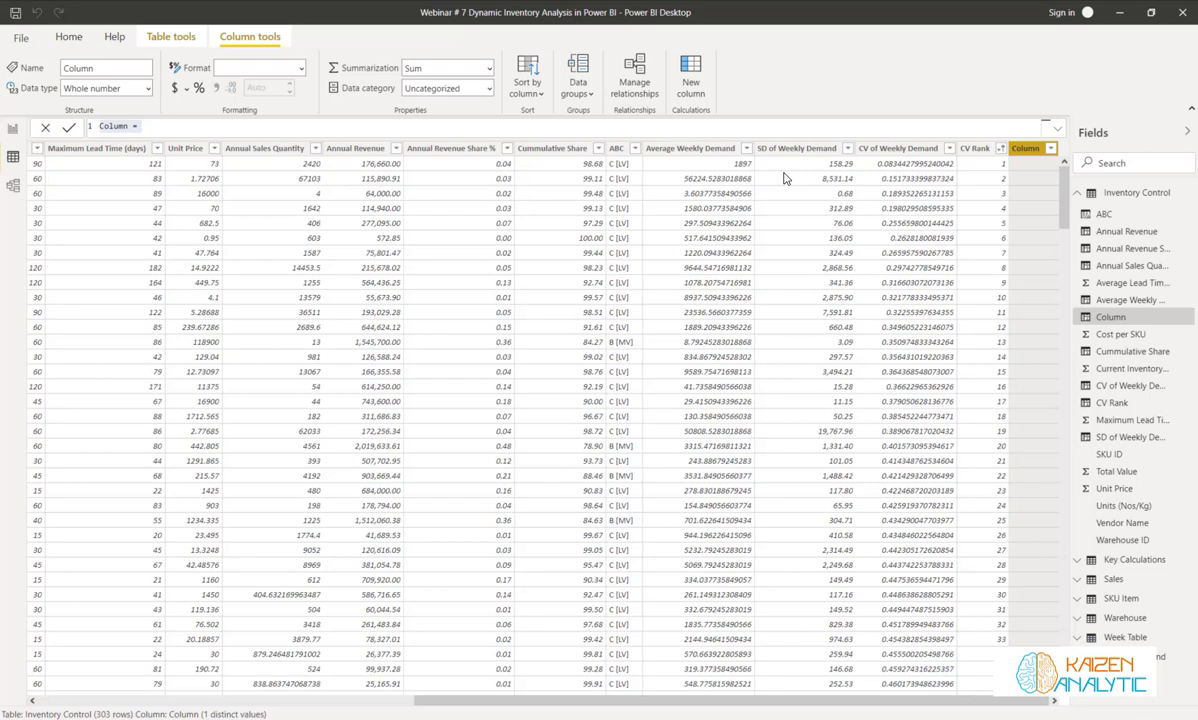
drag(150, 127, 95, 127)
text(ZYX)
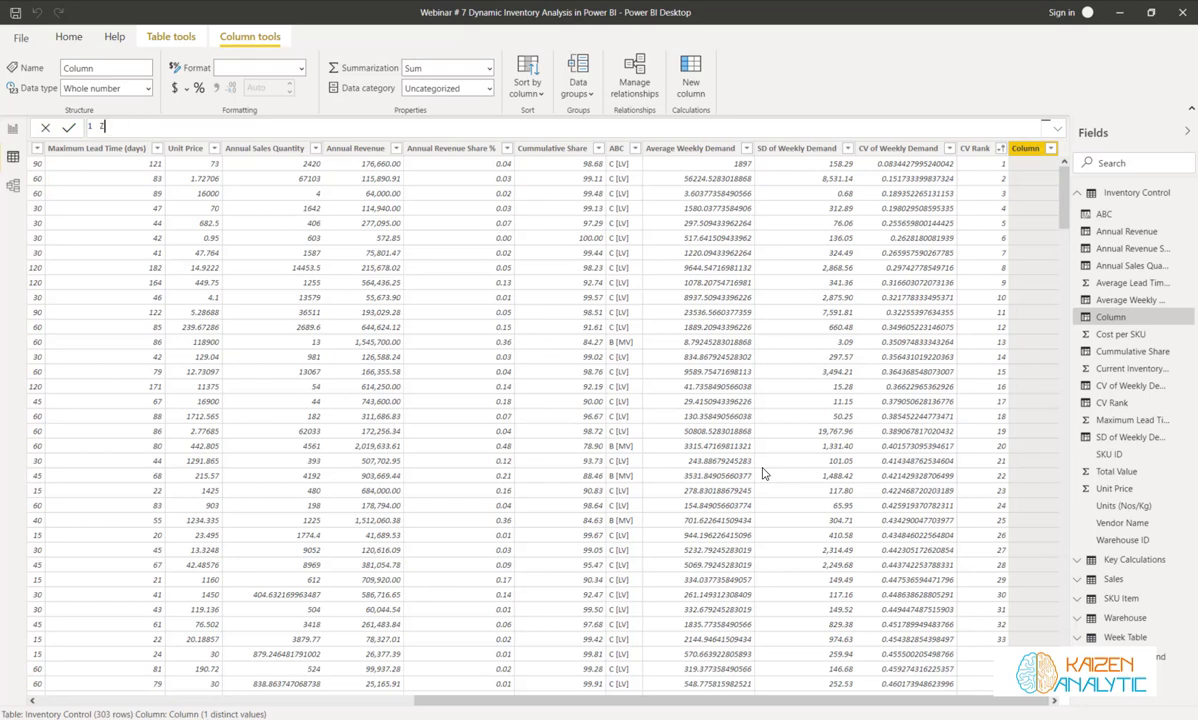
key(BackSpace)
key(BackSpace)
key(BackSpace)
text(XYZ)
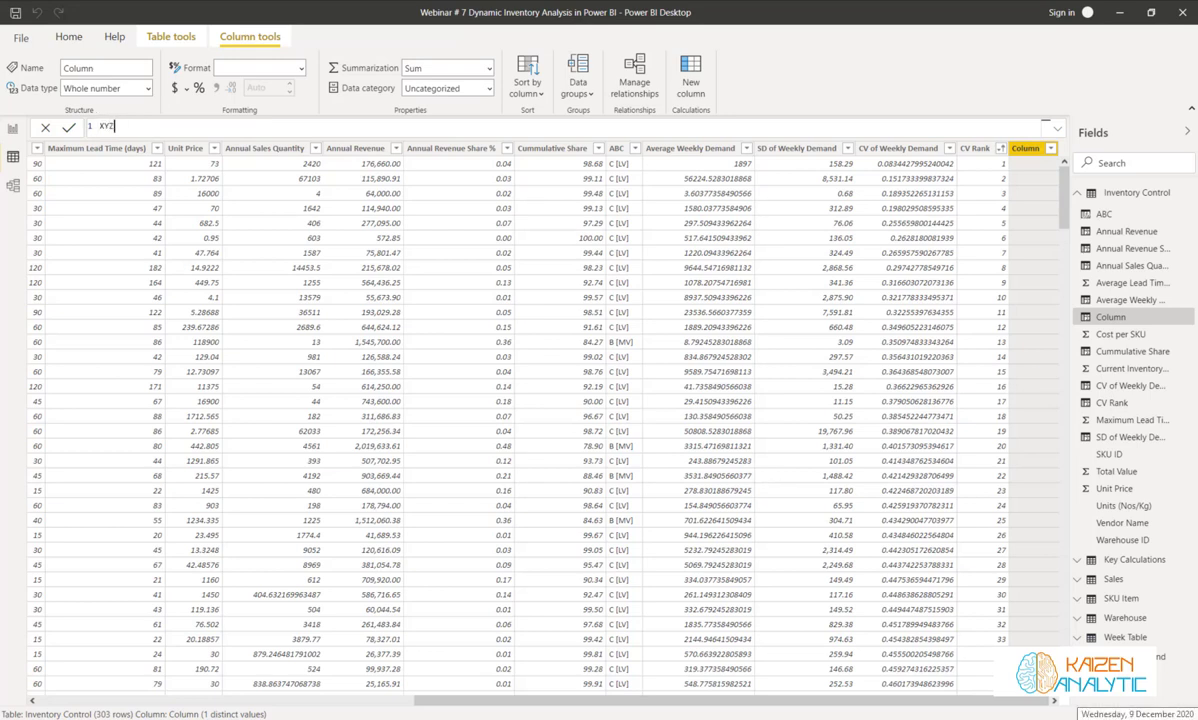
text( = if()
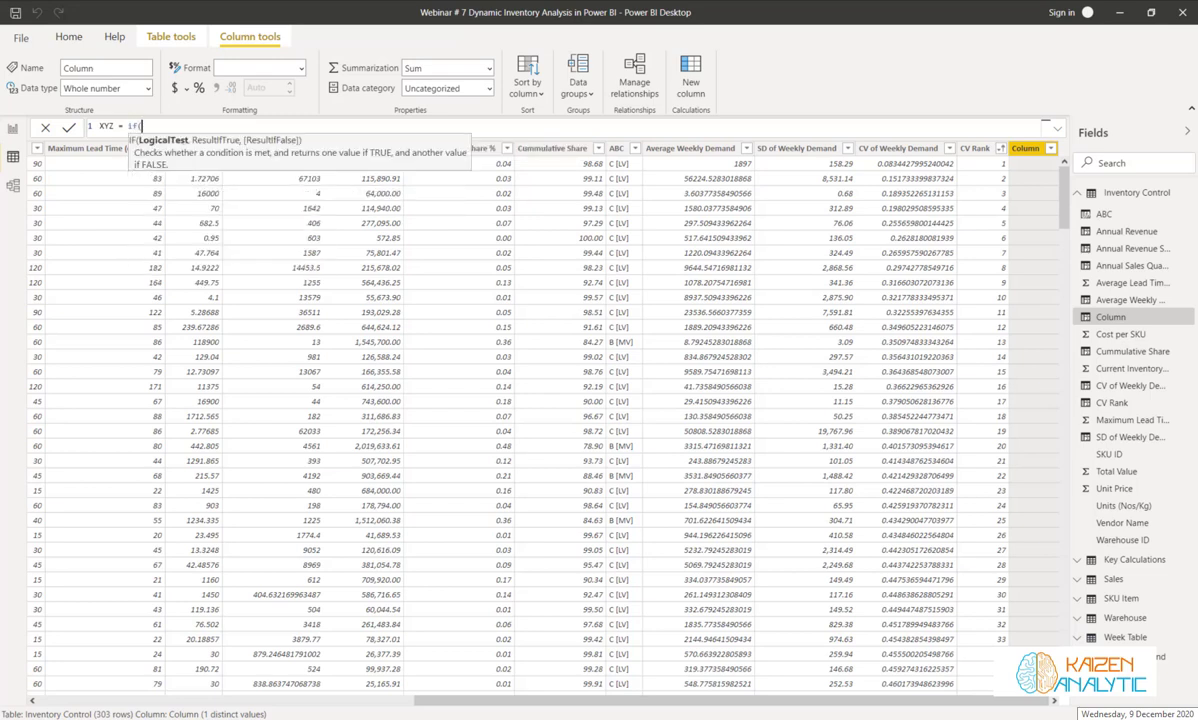
Step: Begin the IF condition by testing 'Inventory Control'[CV Rank] as less than or equal to 0.2 times a maximum
text(cv rank)
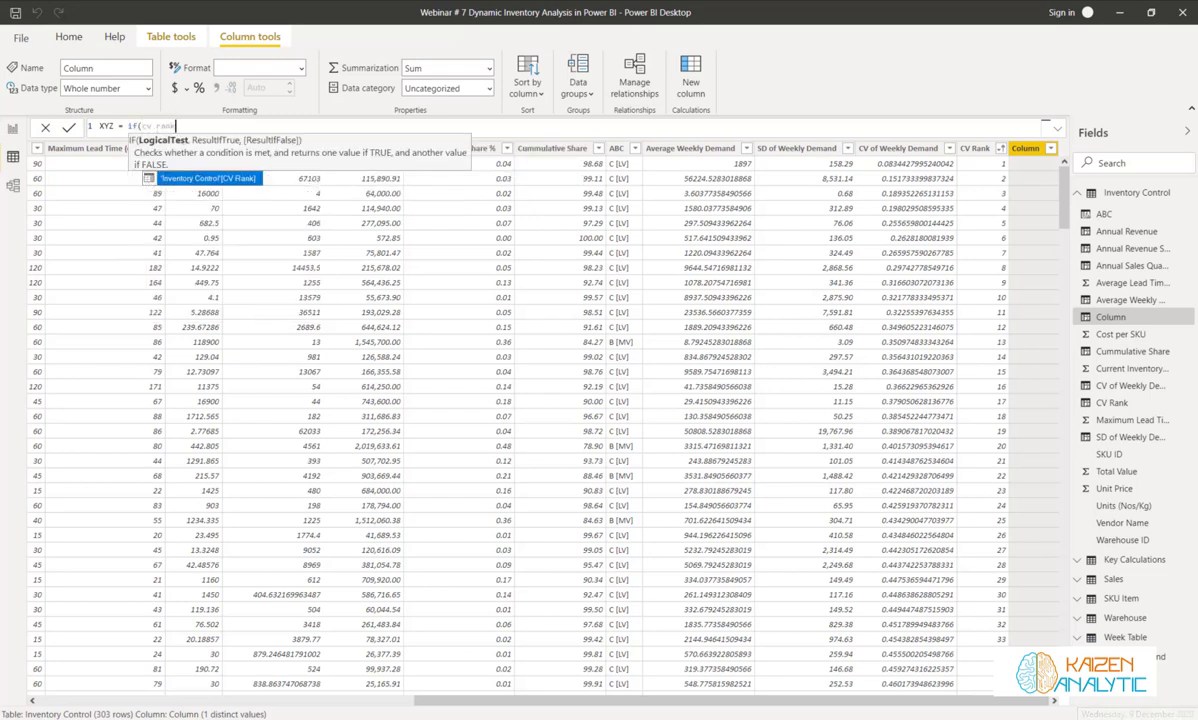
key(Tab)
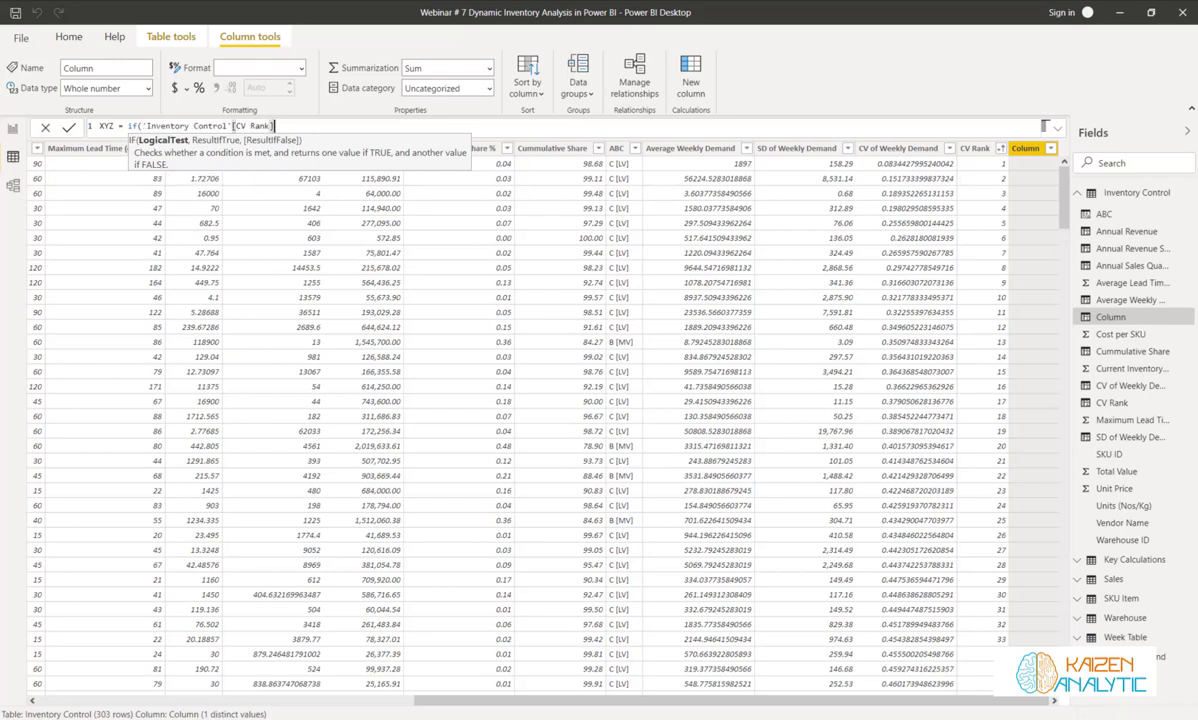
text(<=0.2*)
Step: Complete the 0.2 threshold with the MAX of 'Inventory Control'[CV Rank]
text(Max)
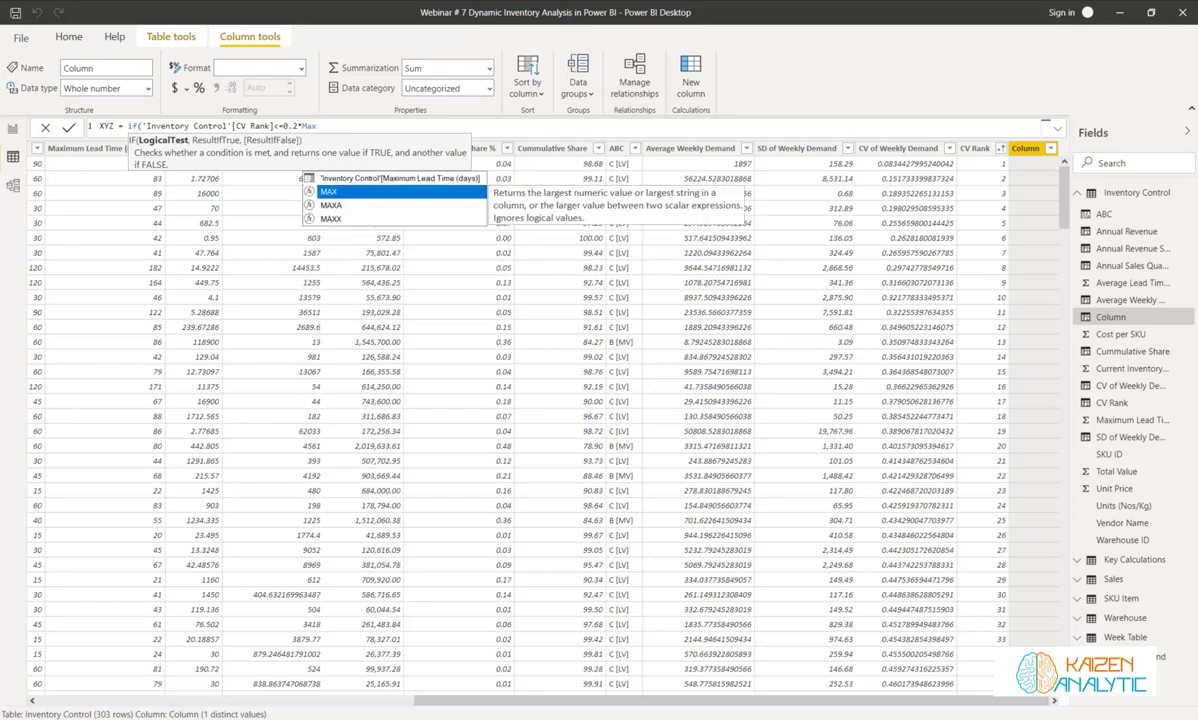
text(()
text(cvrew)
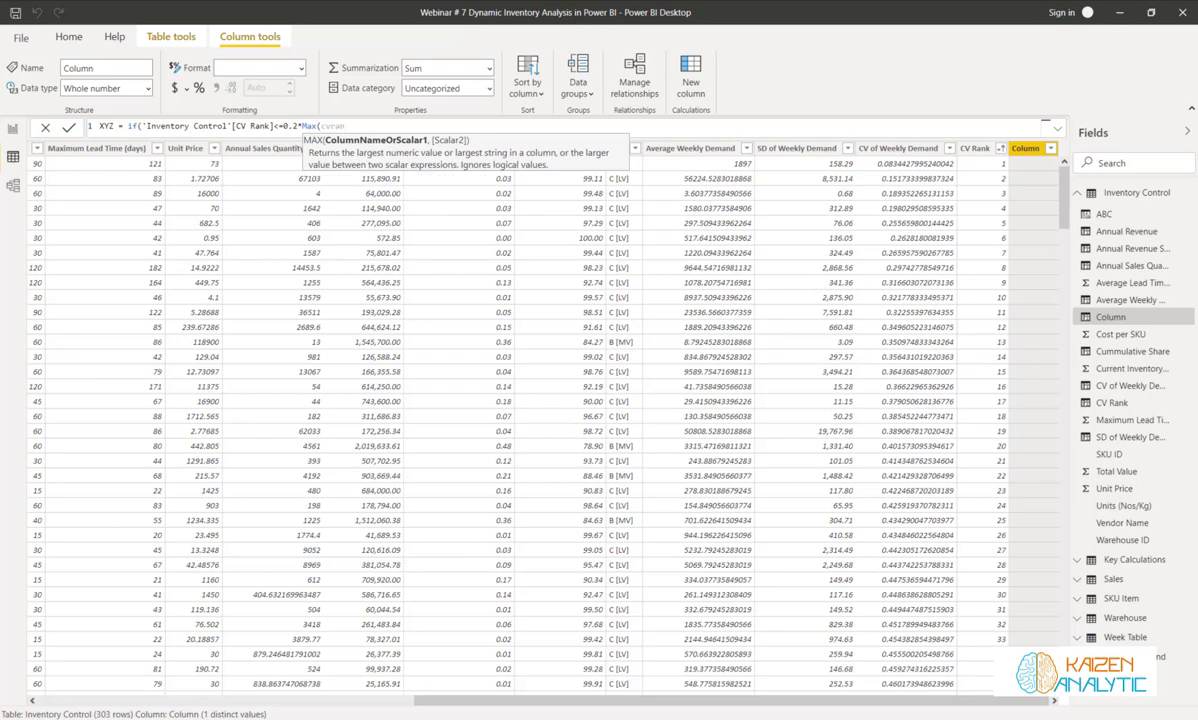
key(BackSpace)
key(BackSpace)
key(BackSpace)
key(BackSpace)
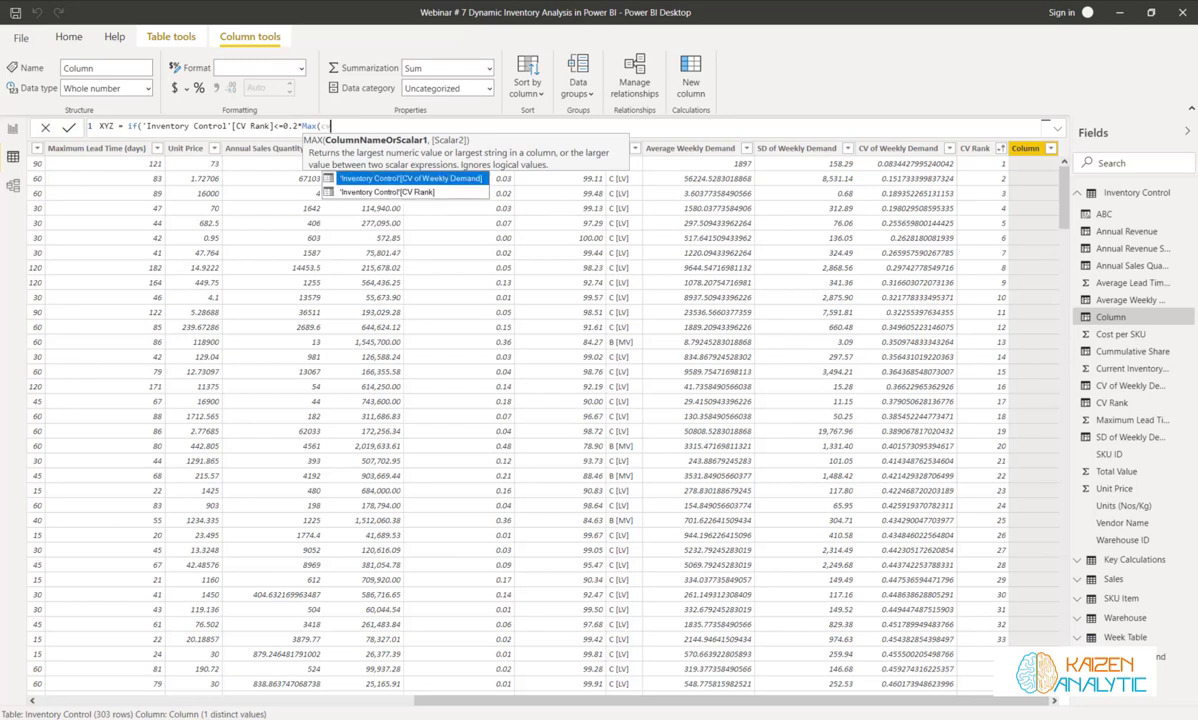
key(Down)
key(Tab)
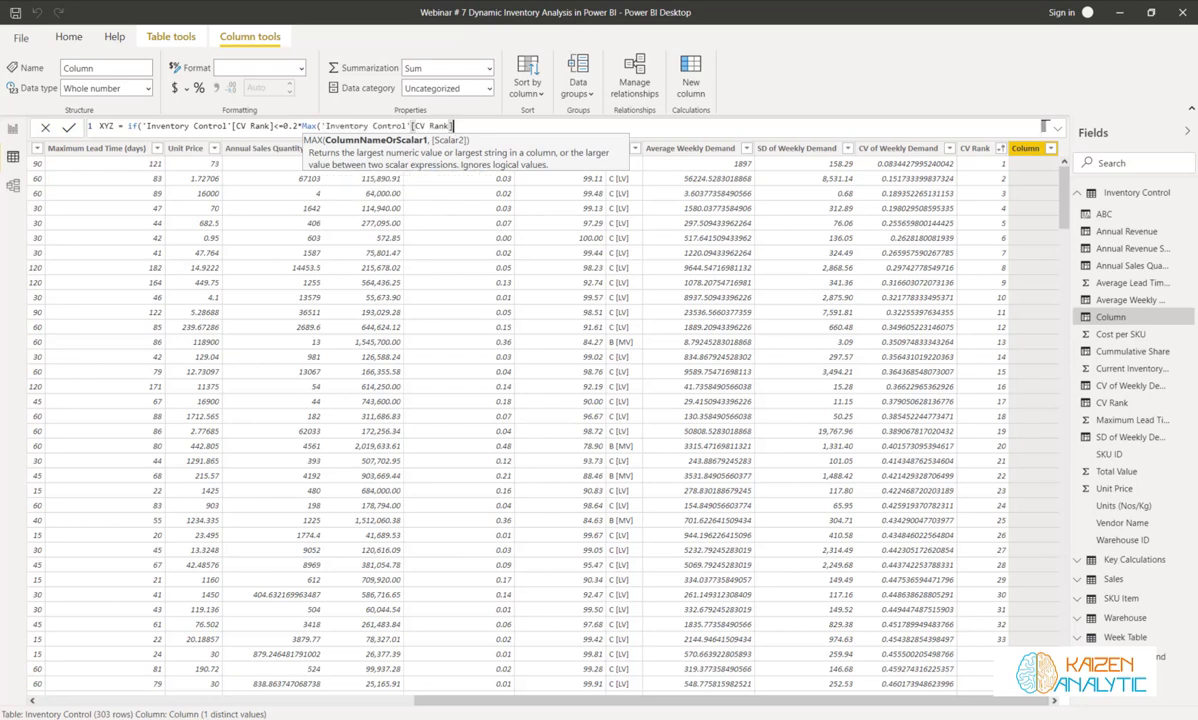
text())
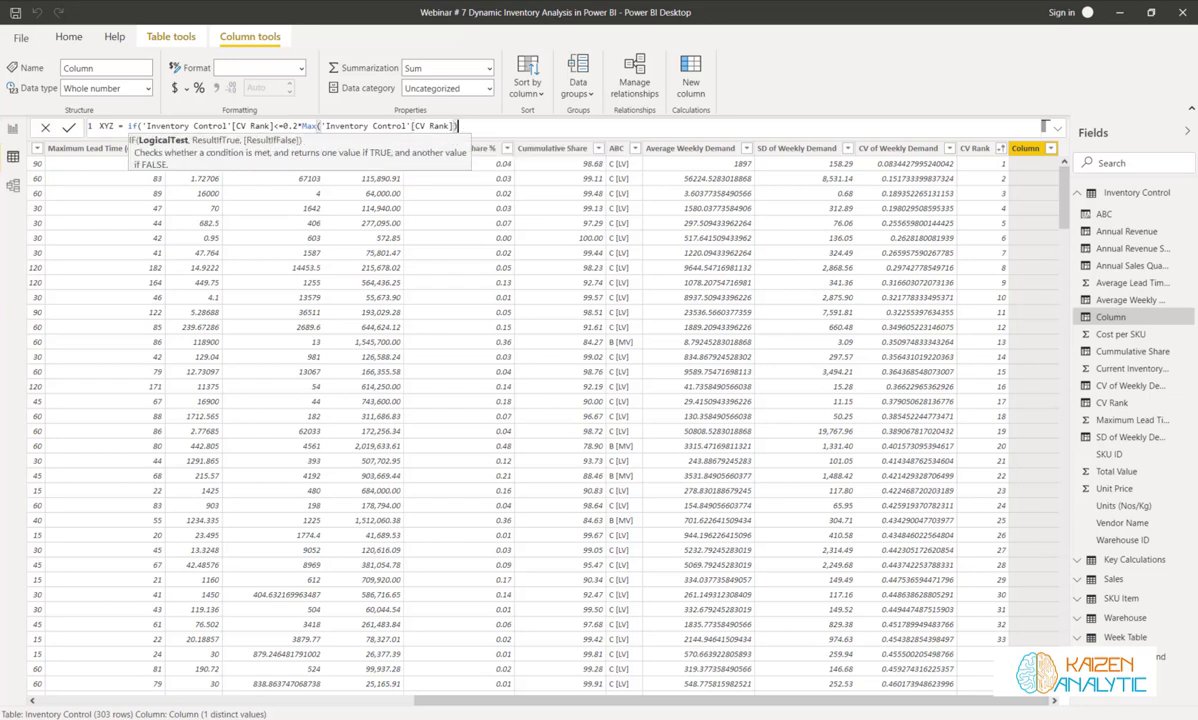
Step: Return "X [UD]" when the IF condition is true
text(, )
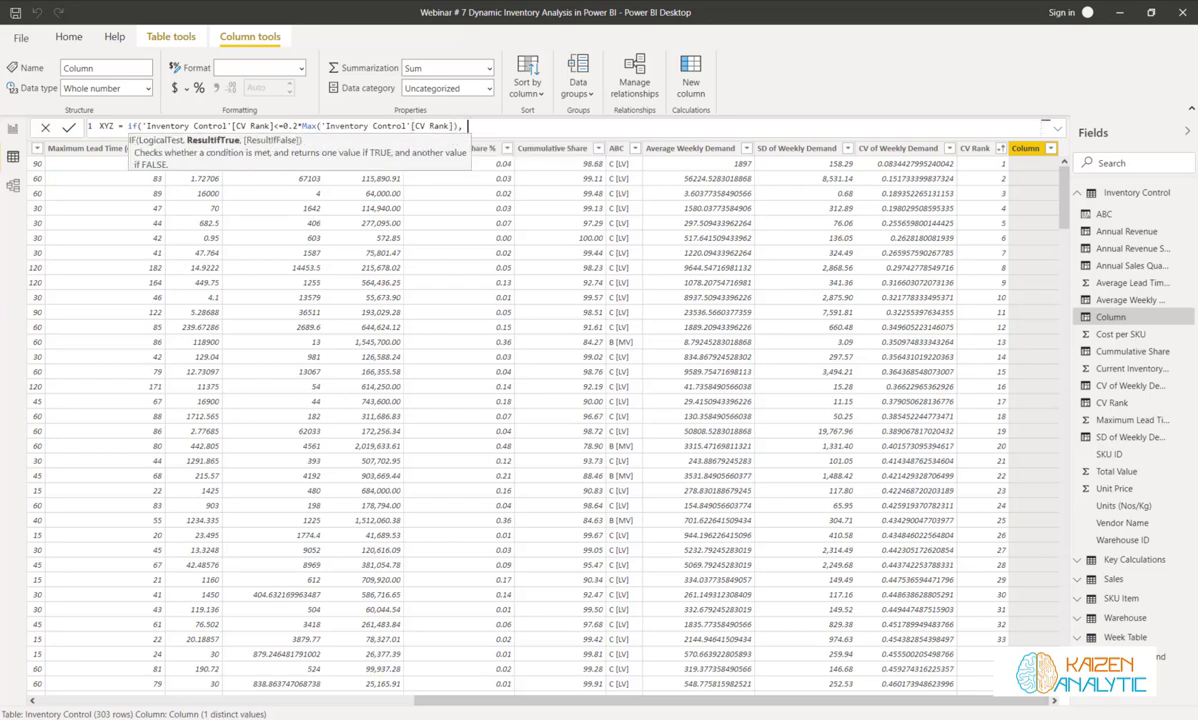
text("X [UD)
text(", )
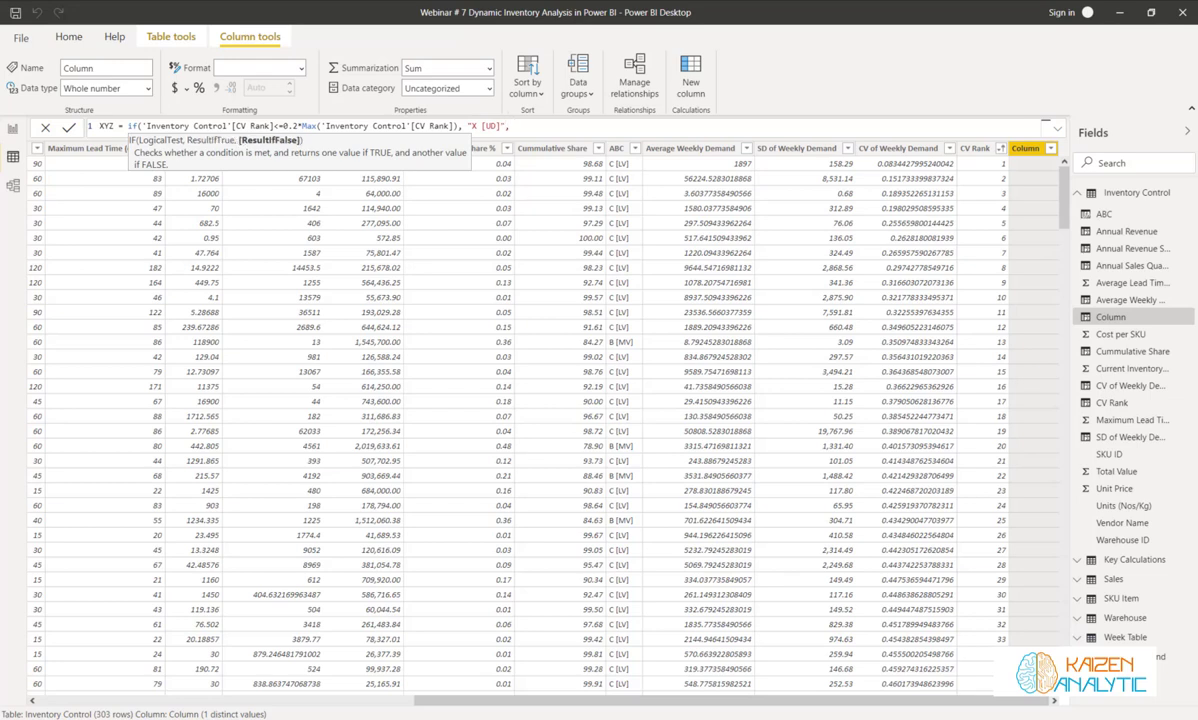
Step: Nest a second IF as the false result, testing 'Inventory Control'[CV Rank] <= 0.5 times the MAX of 'Inventory Control'[CV Rank]
text(if()
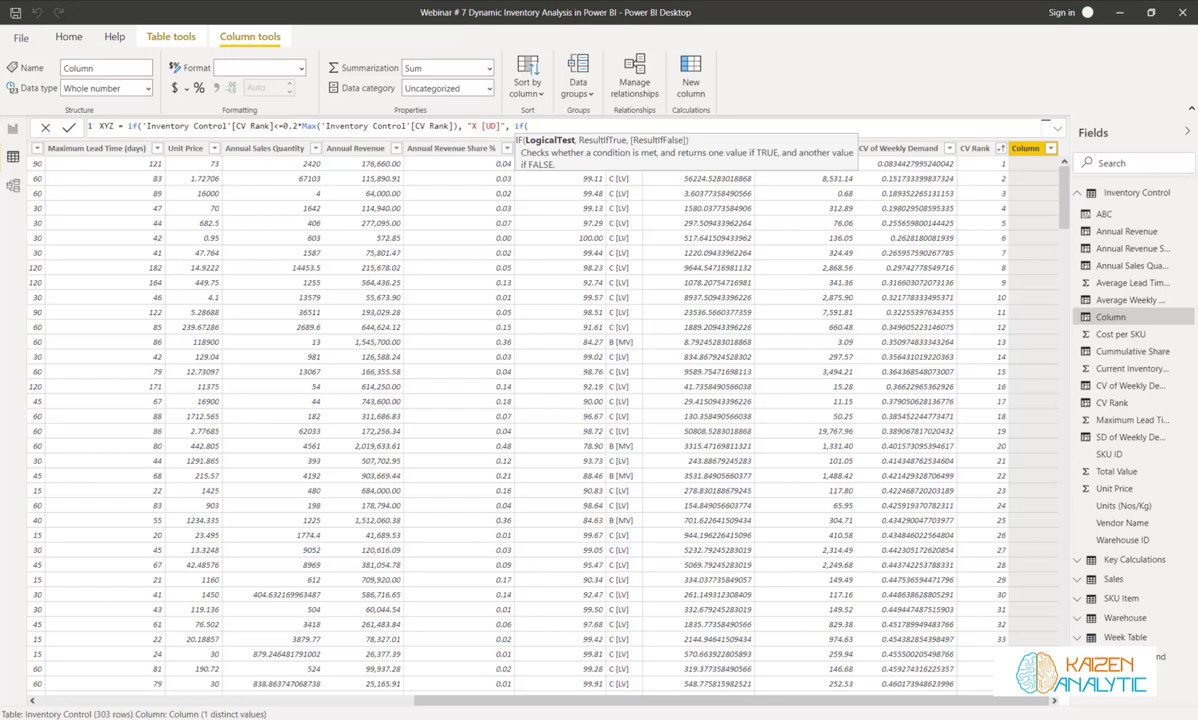
text( cv rank)
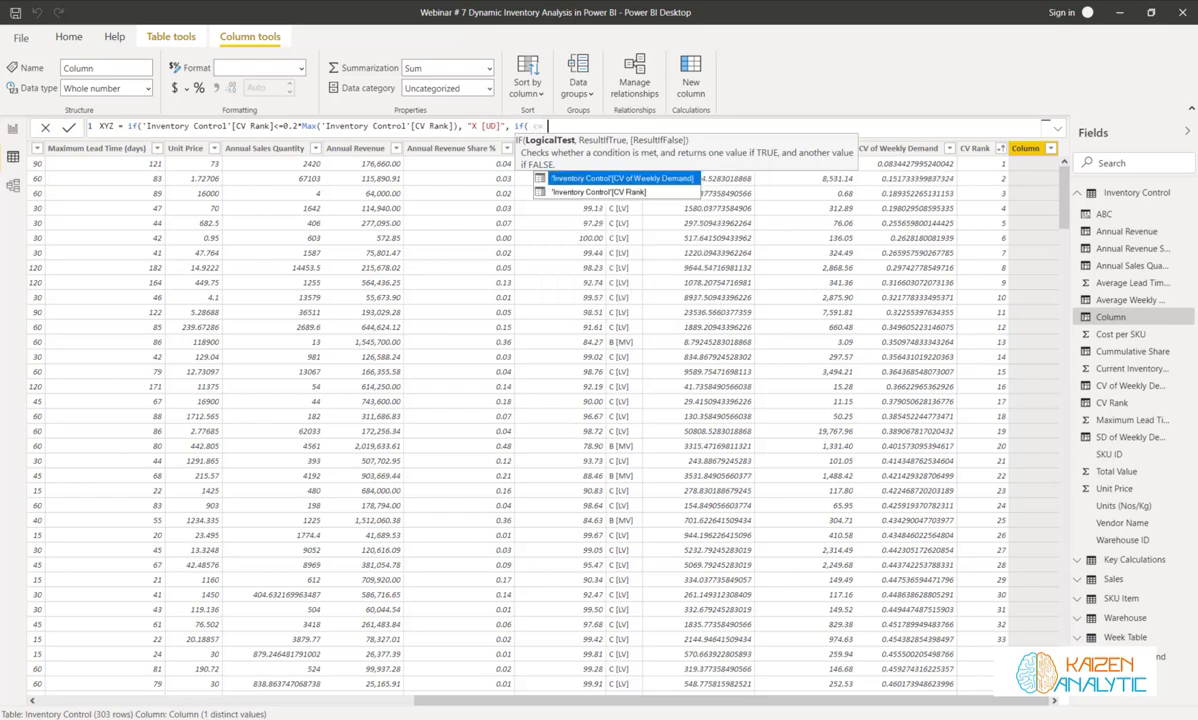
key(Tab)
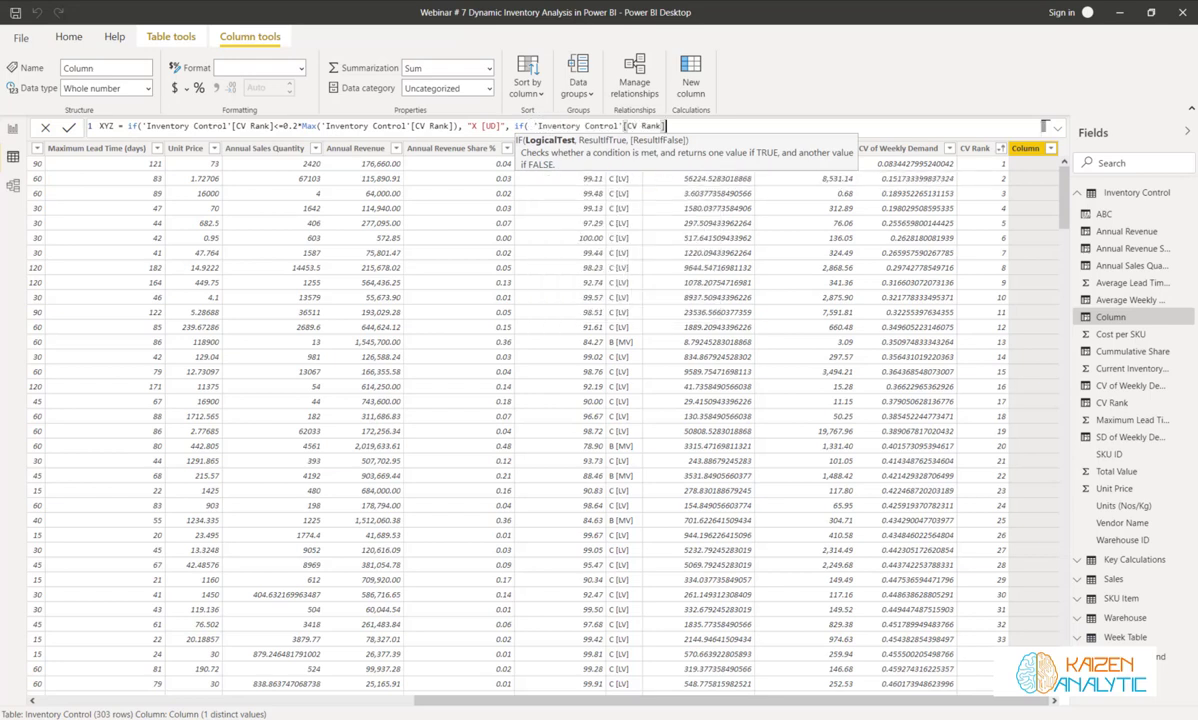
text(<=)
text(0.5)
text(")
text(max)
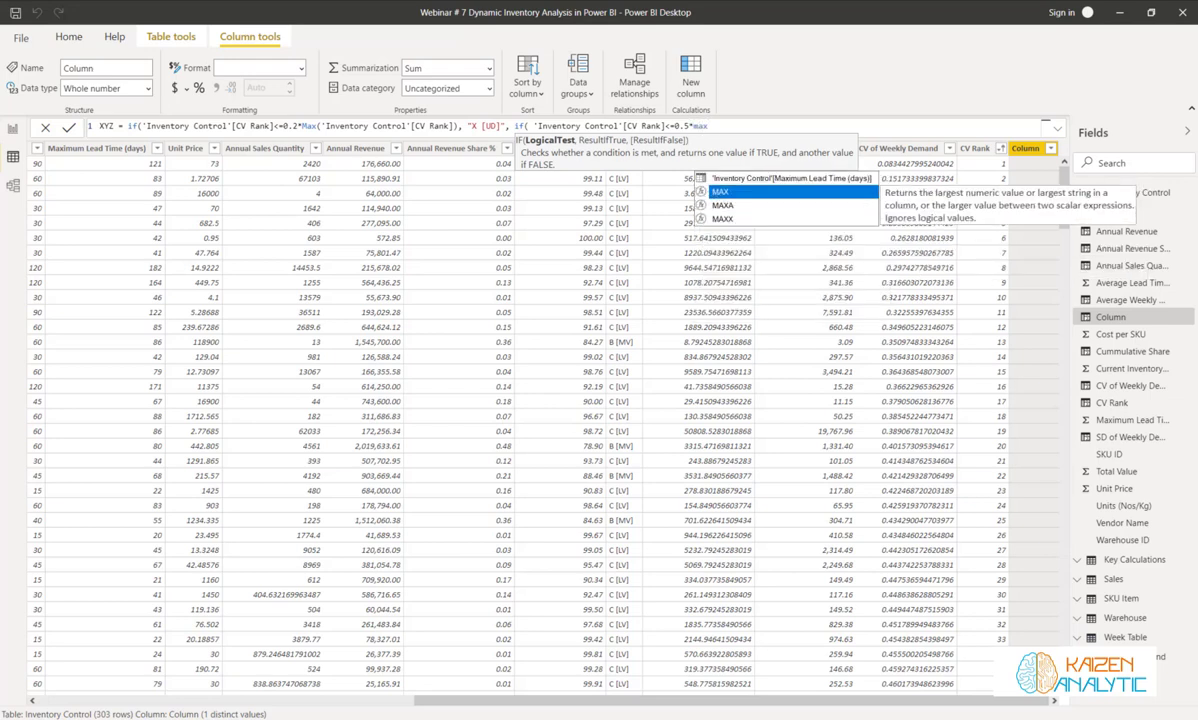
text(()
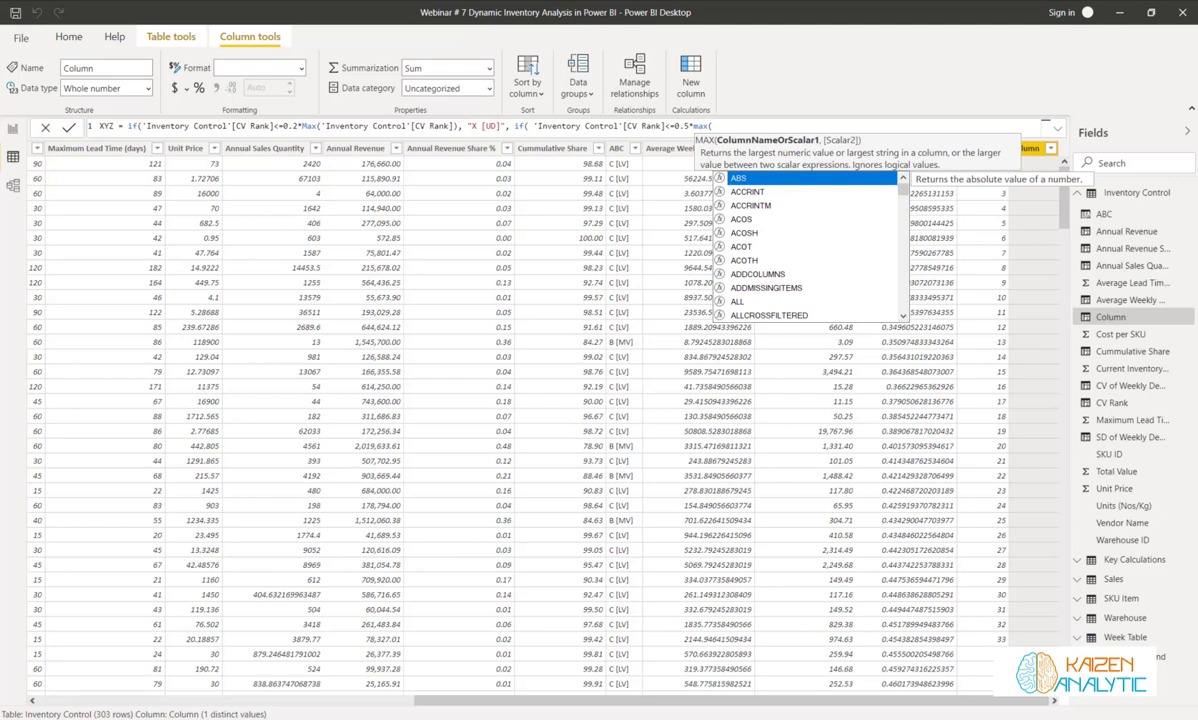
text('Inventory Control'[CV Rank])
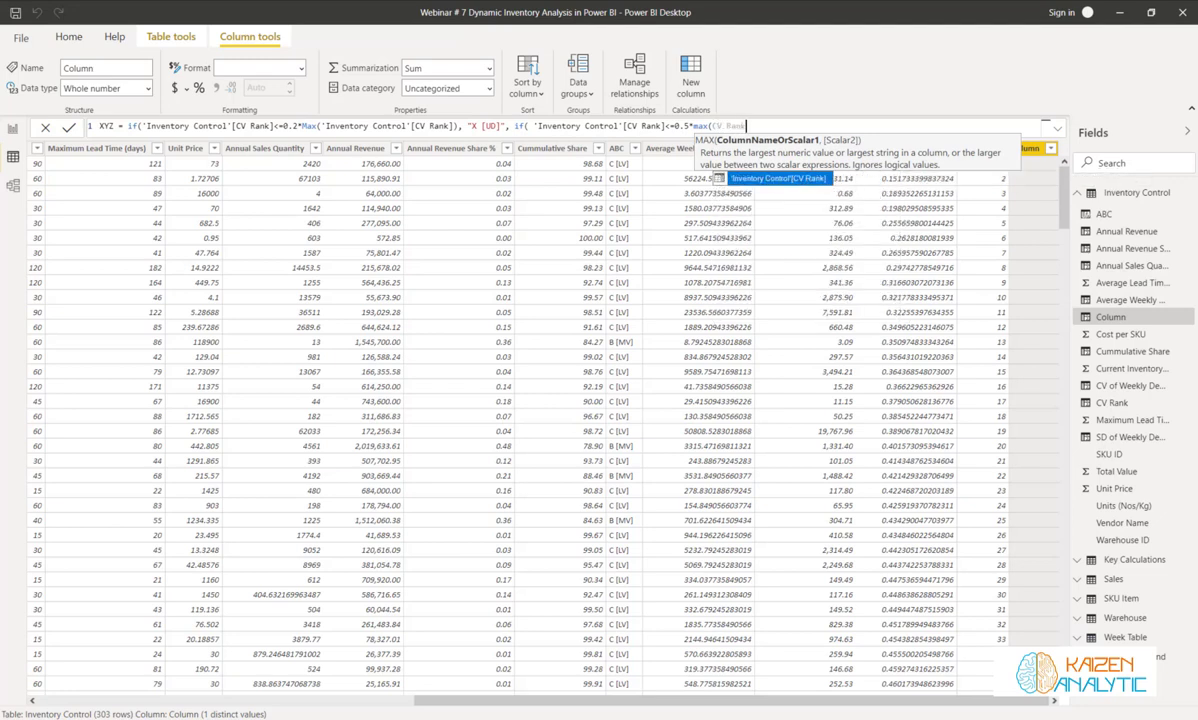
key(Tab)
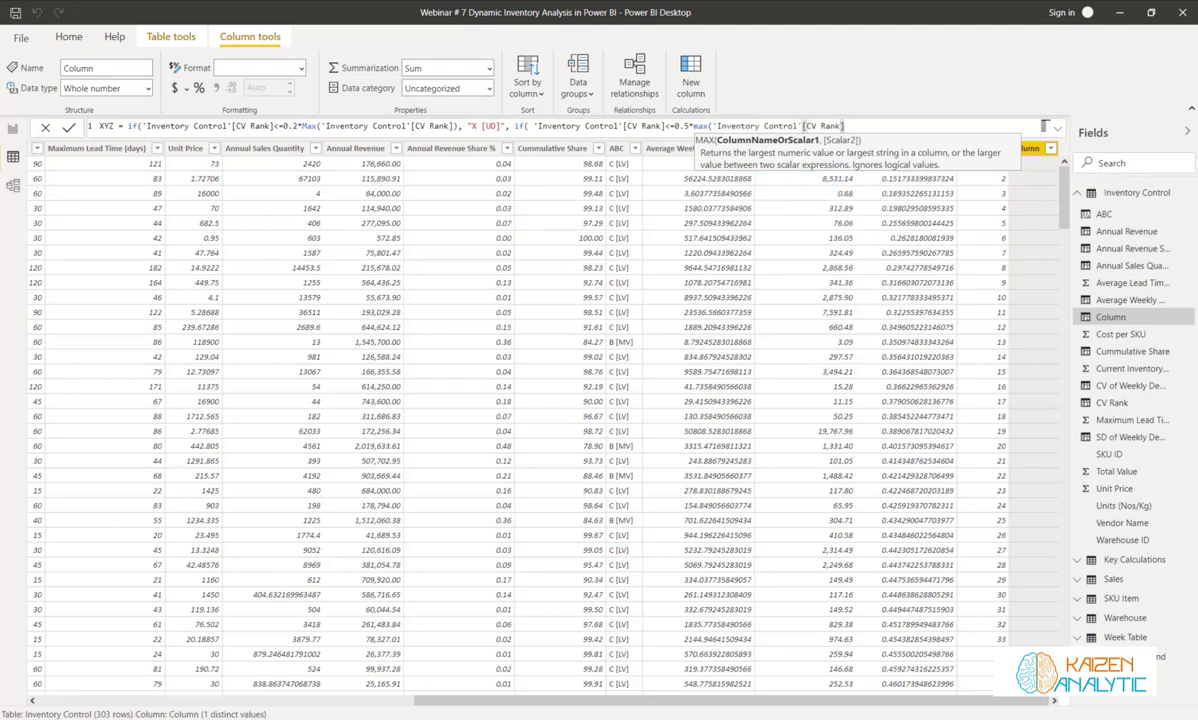
Step: Complete the XYZ formula's inner IF with "Y [VD]" and "Z [ND]" as results, commit the column, and check its values down the table
text(), )
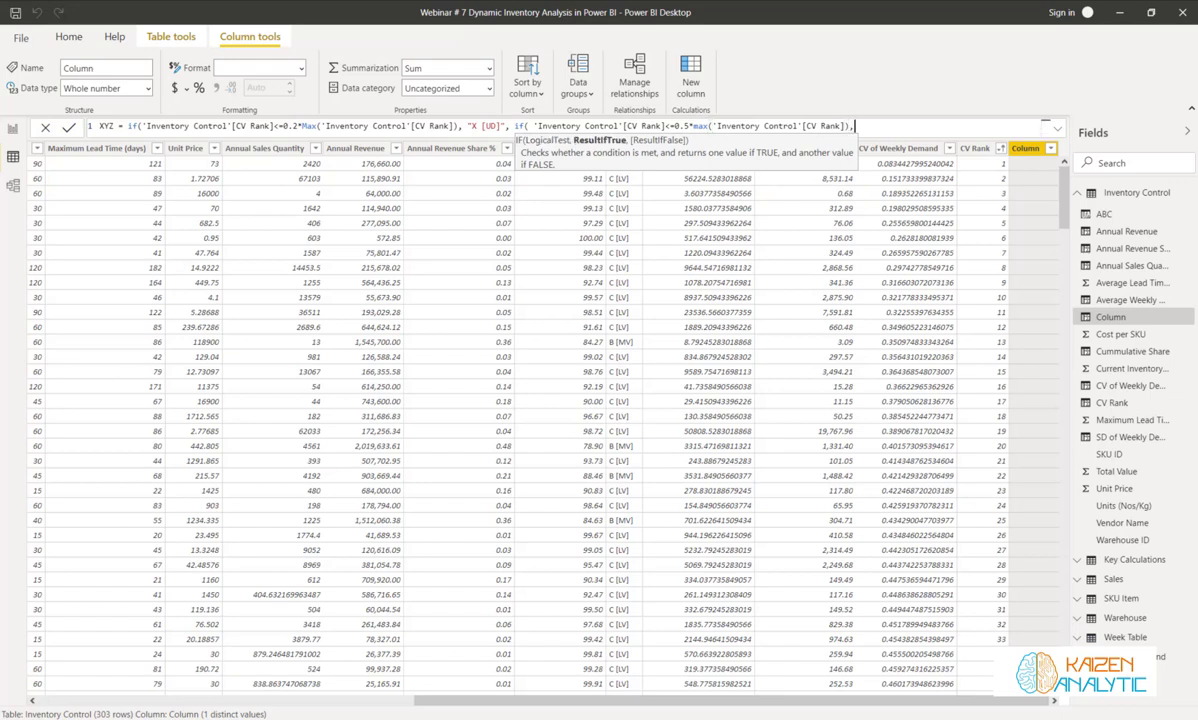
text("Y [VD]", )
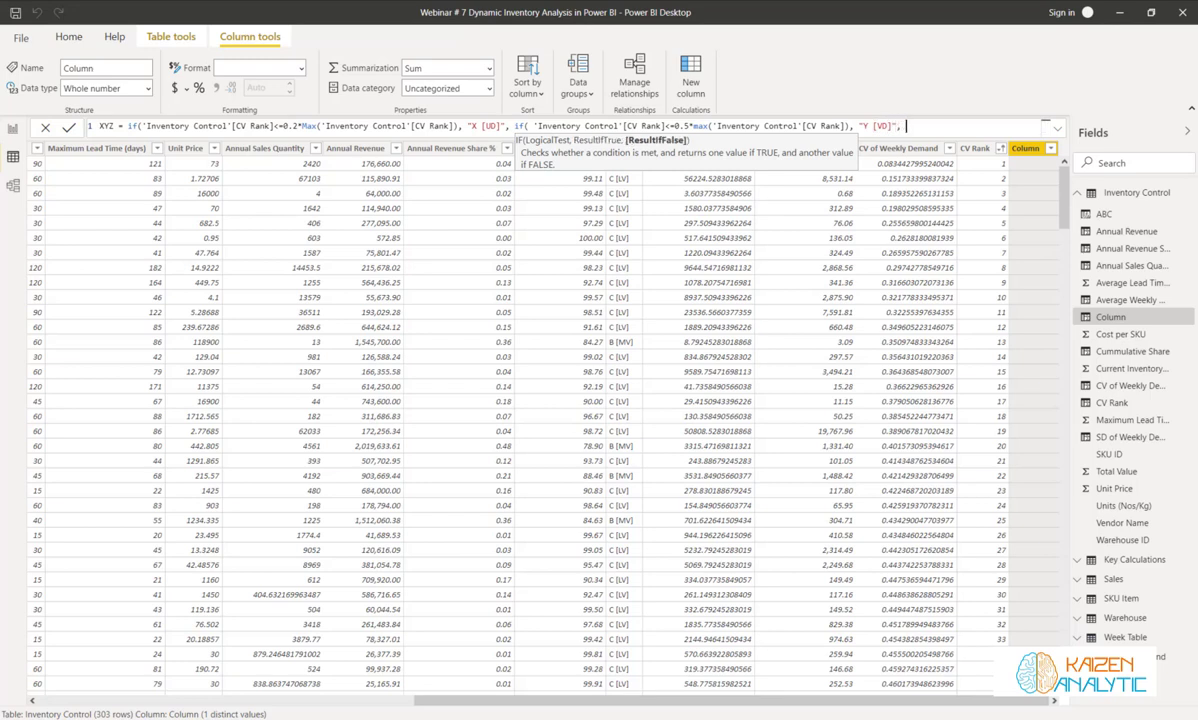
text("Z [)
key(BackSpace)
text([ND)
key(BackSpace)
key(BackSpace)
key(BackSpace)
text([ND]""))
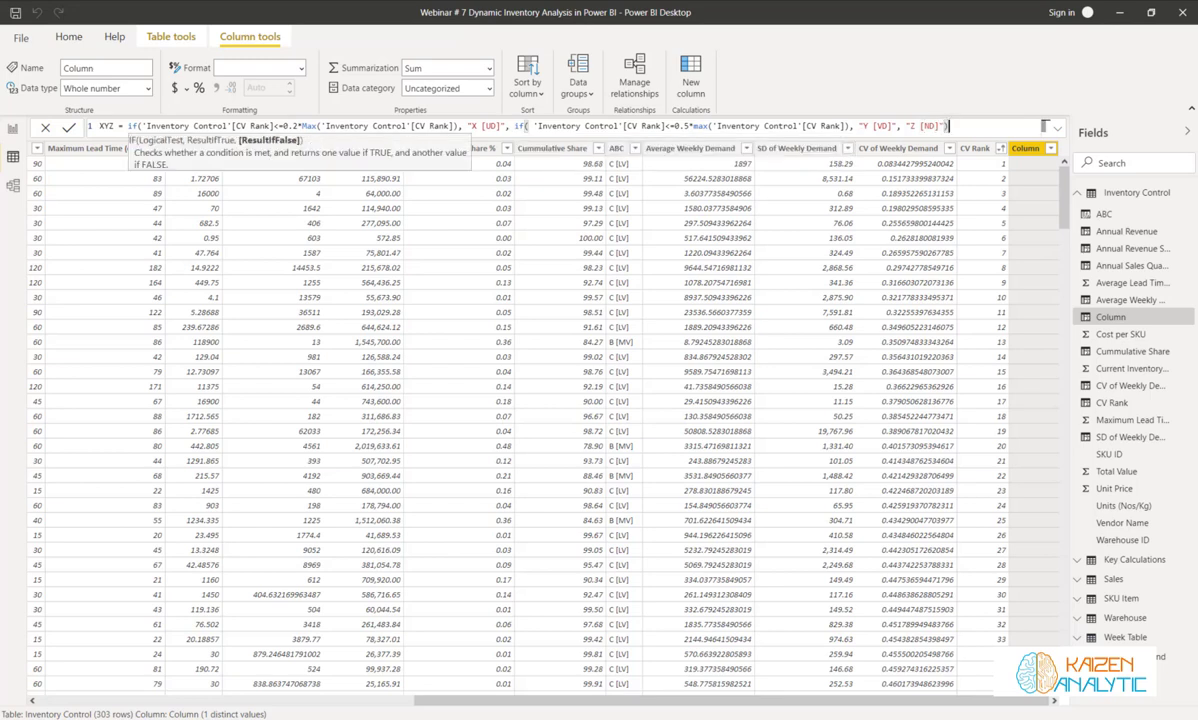
text())
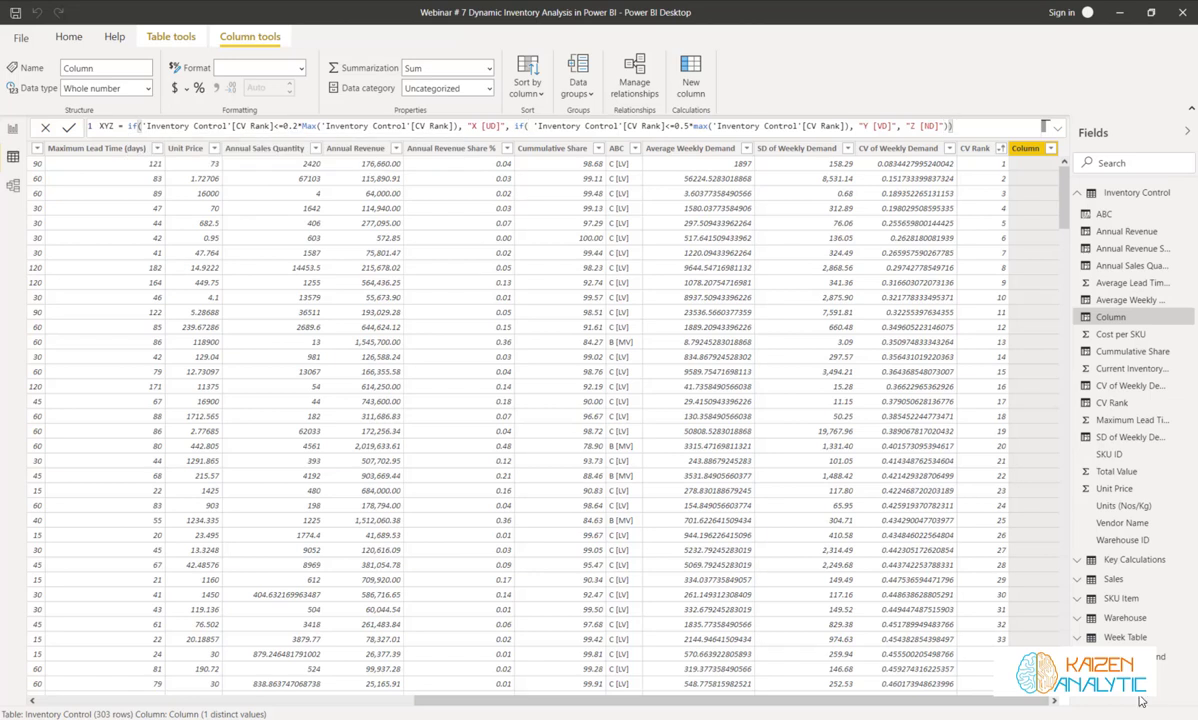
click(68, 127)
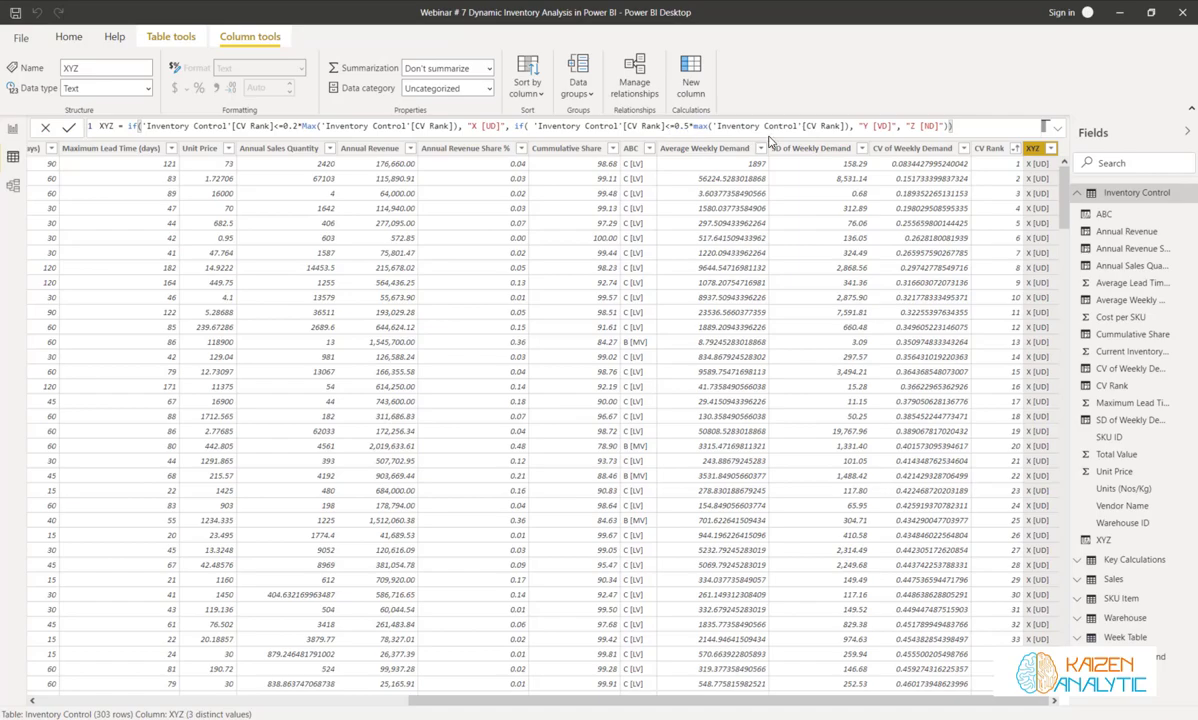
drag(1063, 200, 1024, 442)
scroll(1024, 442, down, 20)
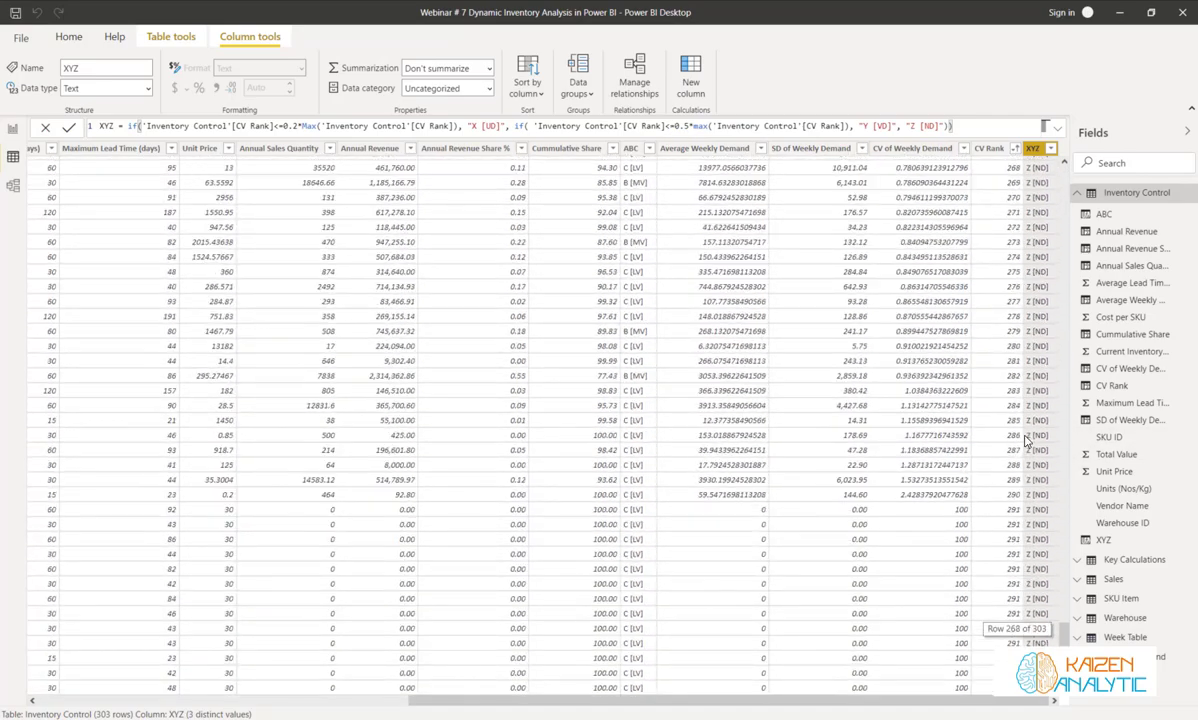
scroll(1024, 442, up, 20)
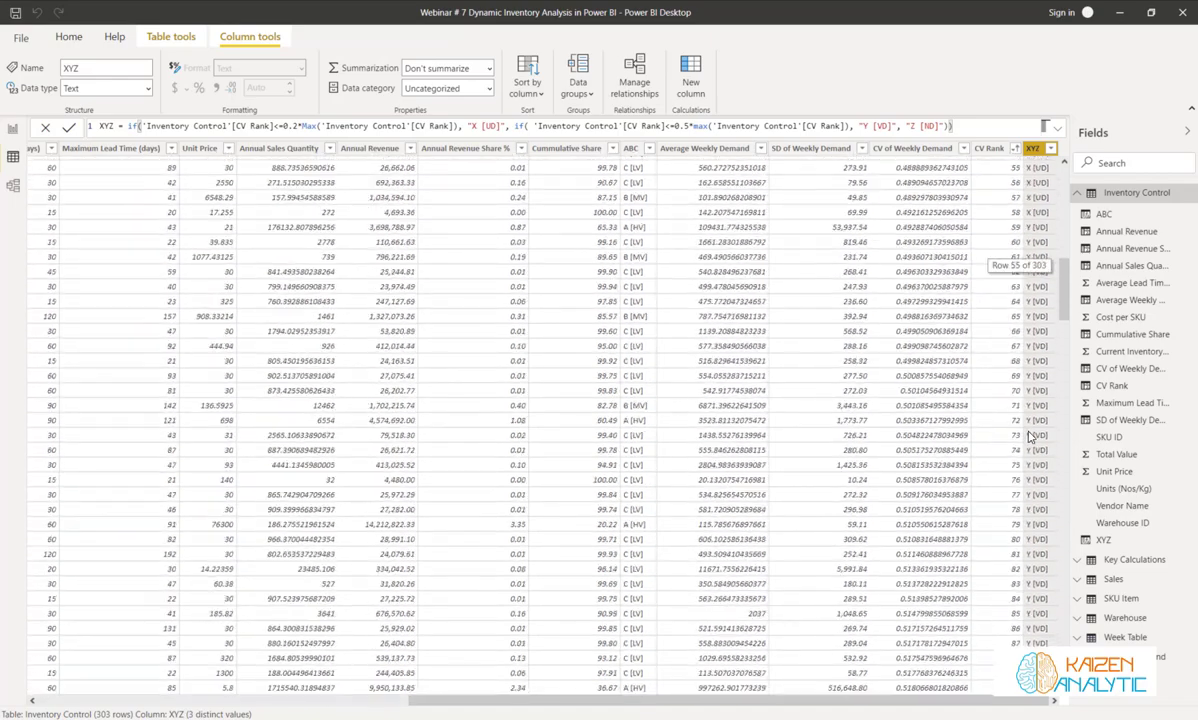
scroll(1030, 437, up, 1)
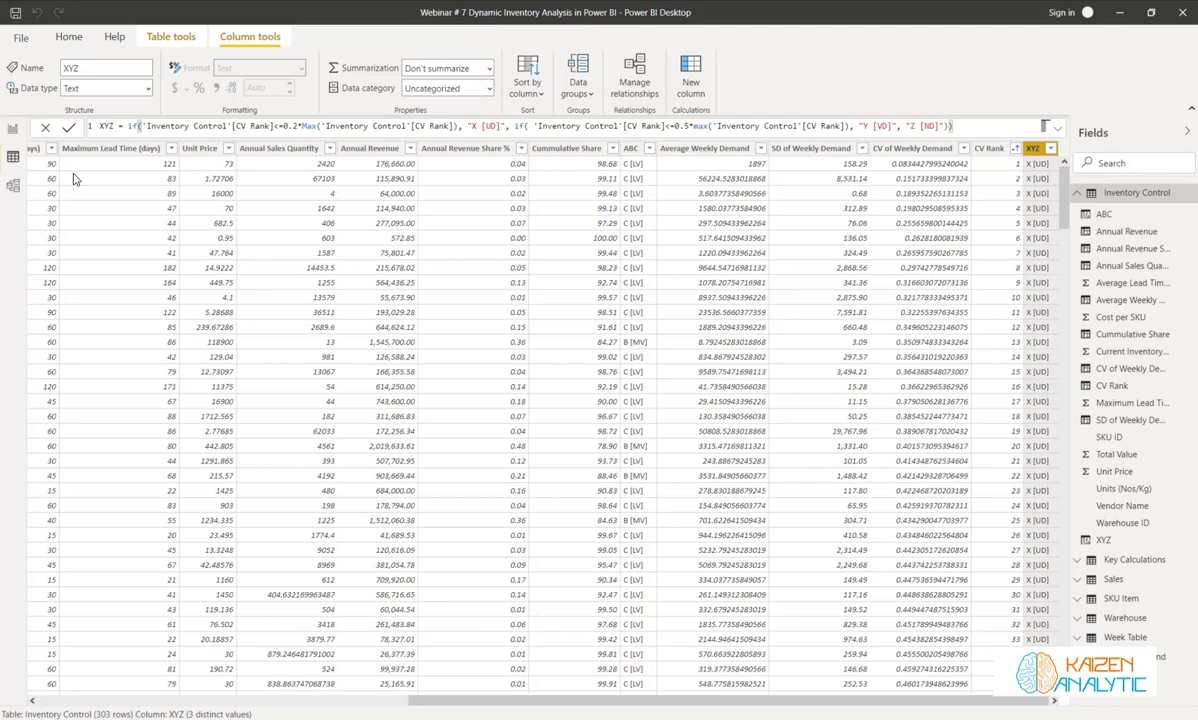
Step: Add a matrix visual to report Page 1 and place it in the empty area beside the Inventory Values by Warehouse Code donut
click(13, 130)
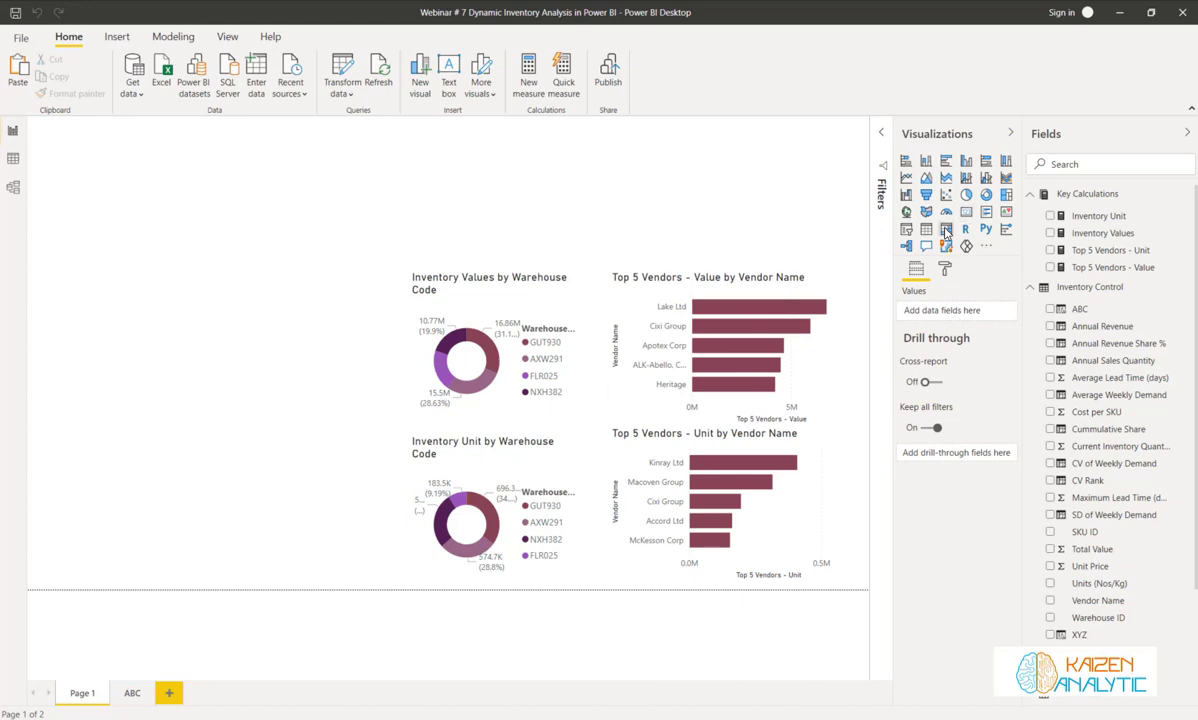
drag(161, 304, 80, 379)
drag(239, 458, 390, 380)
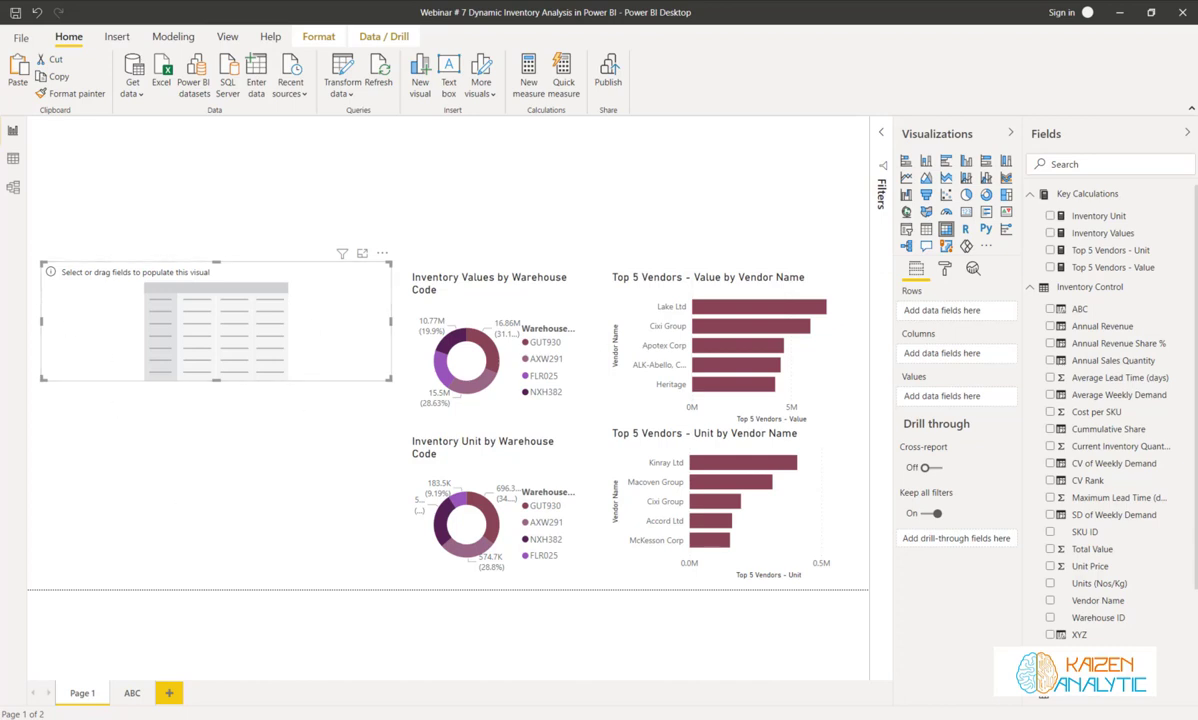
Step: Fill the matrix with ABC as rows, XYZ as columns and Annual Revenue as values
drag(1079, 308, 950, 311)
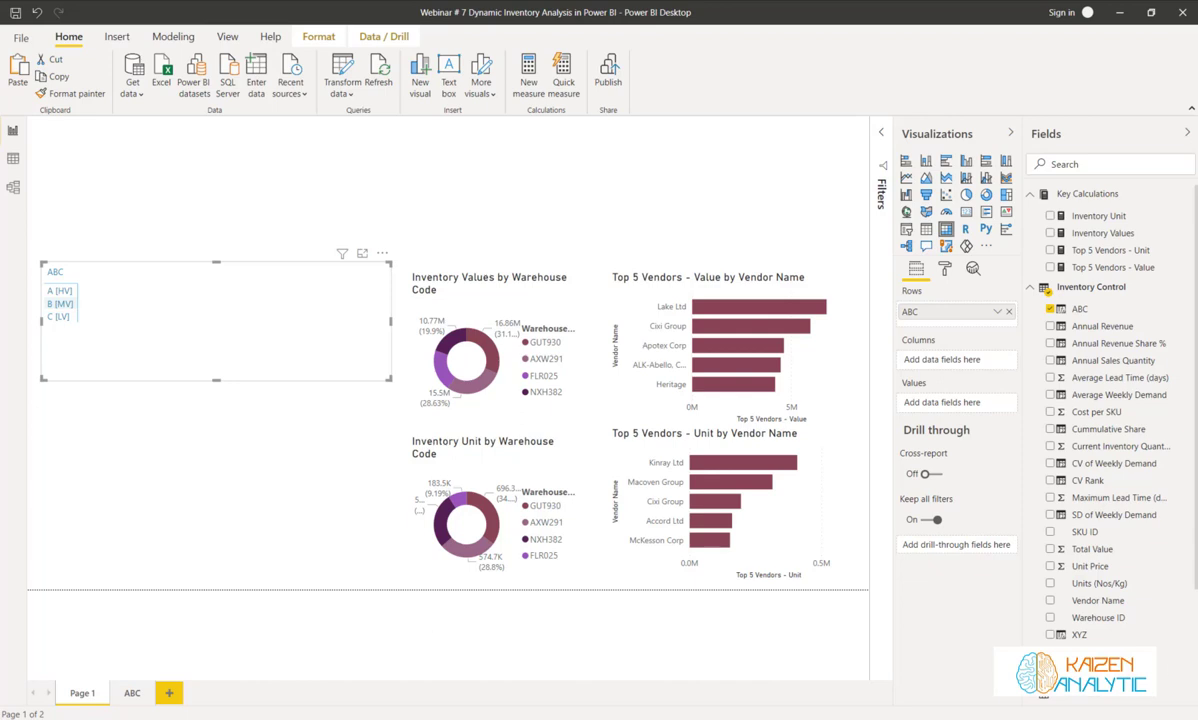
drag(1062, 636, 950, 360)
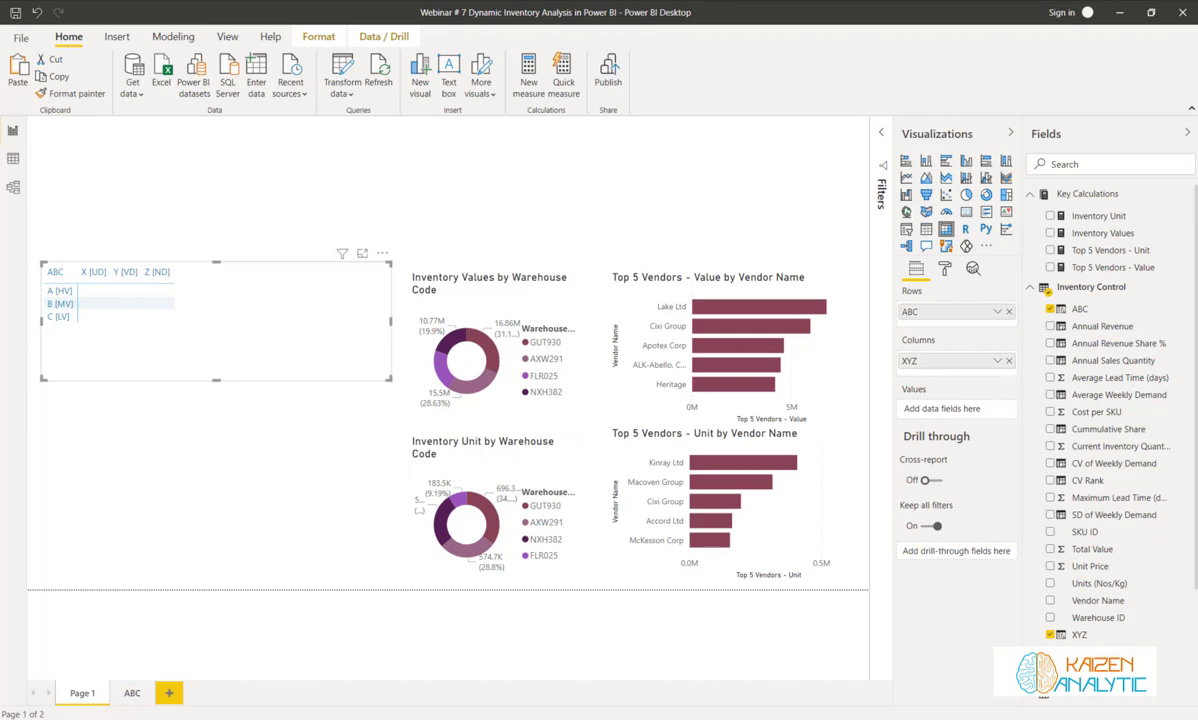
click(1050, 326)
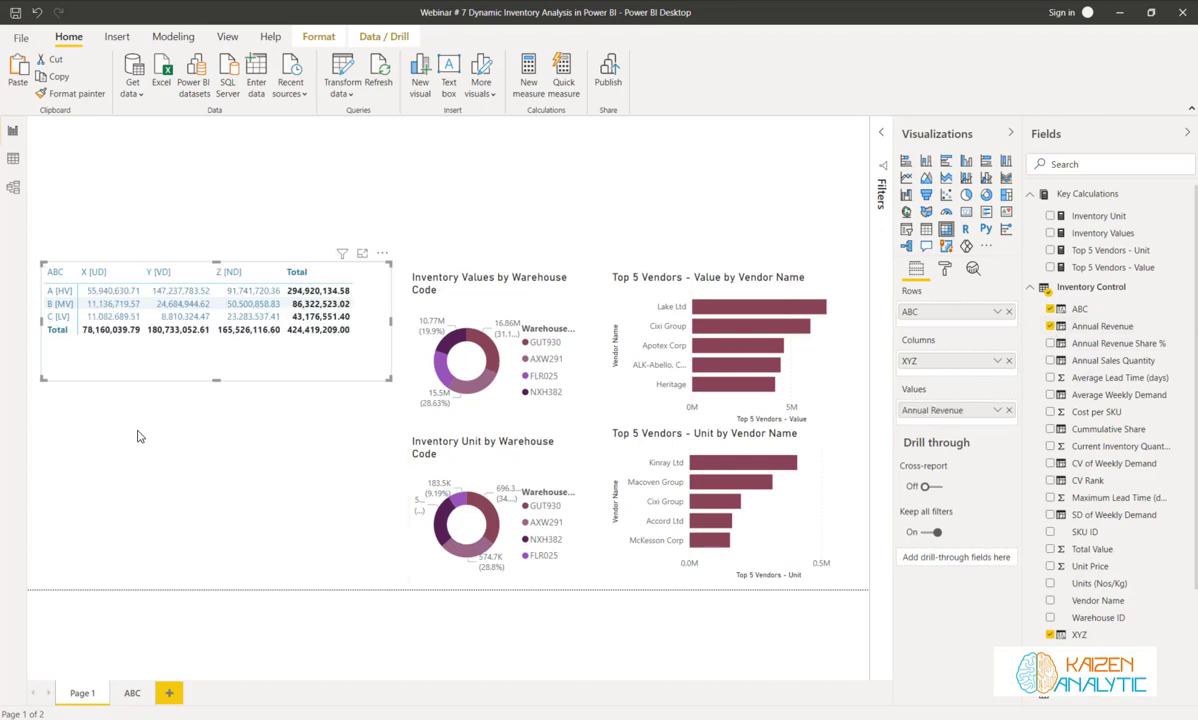
Step: Turn off the row subtotals and column subtotals of the matrix
click(943, 270)
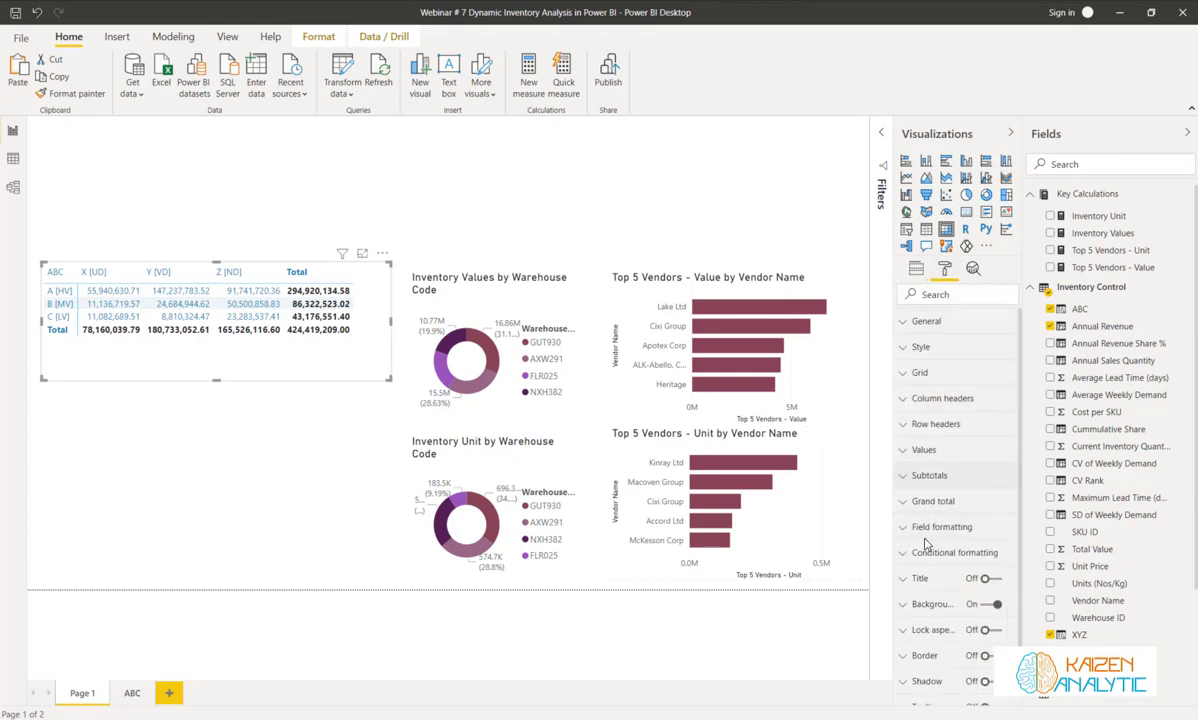
click(928, 476)
click(940, 521)
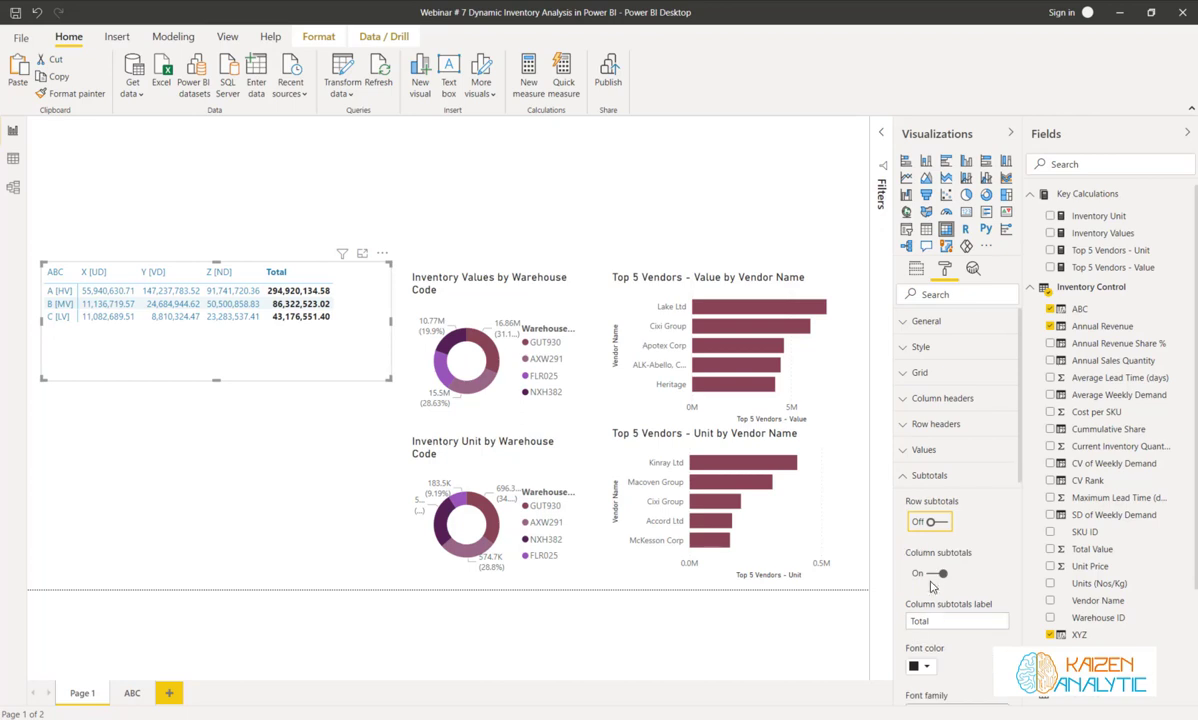
click(932, 574)
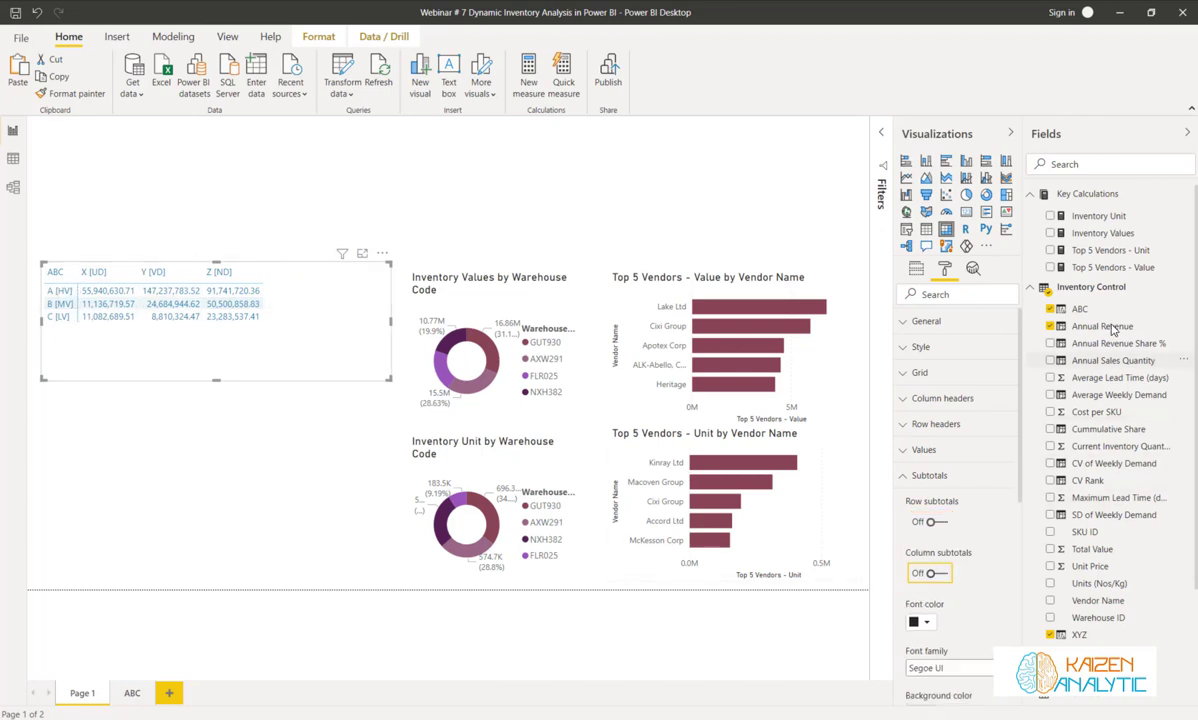
Step: Set the display units of the matrix's Annual Revenue field to Thousands
scroll(984, 632, down, 3)
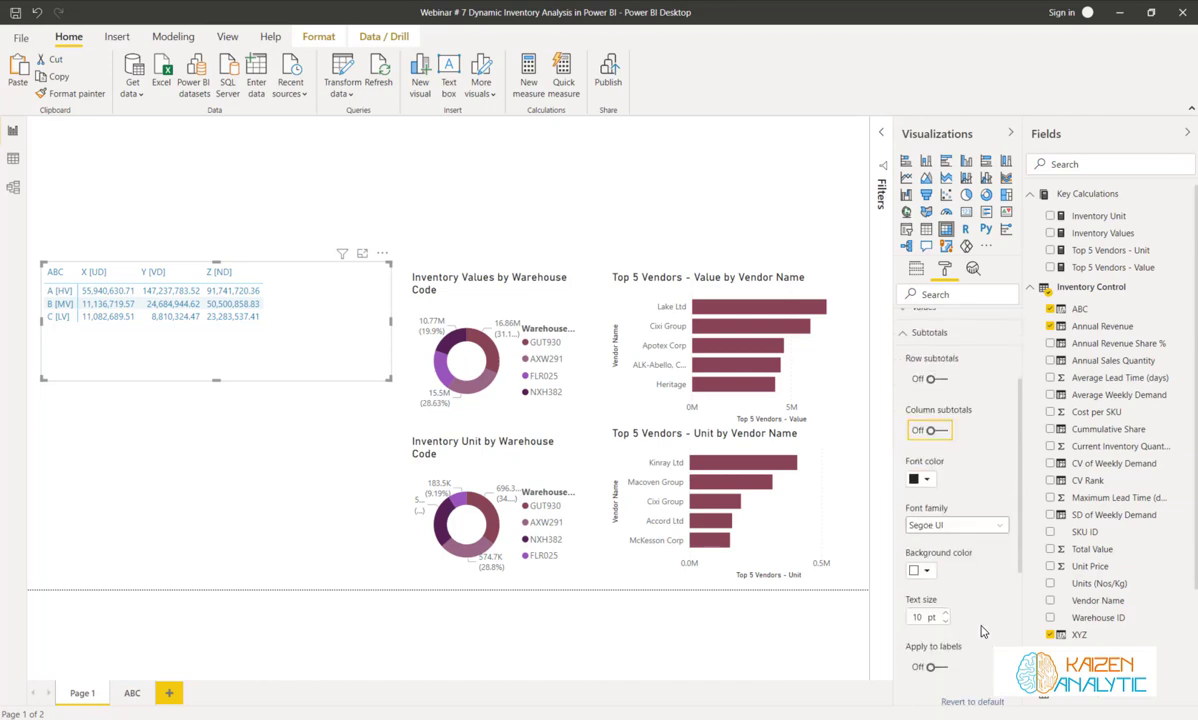
scroll(981, 627, down, 5)
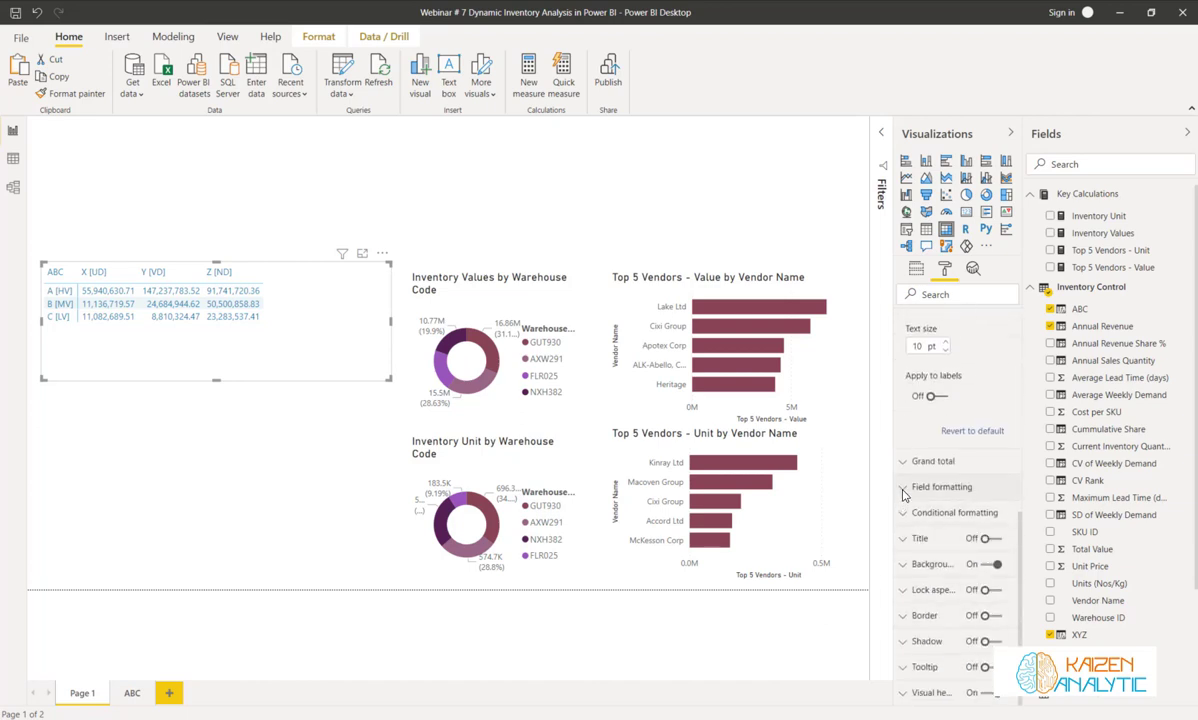
click(935, 487)
click(990, 555)
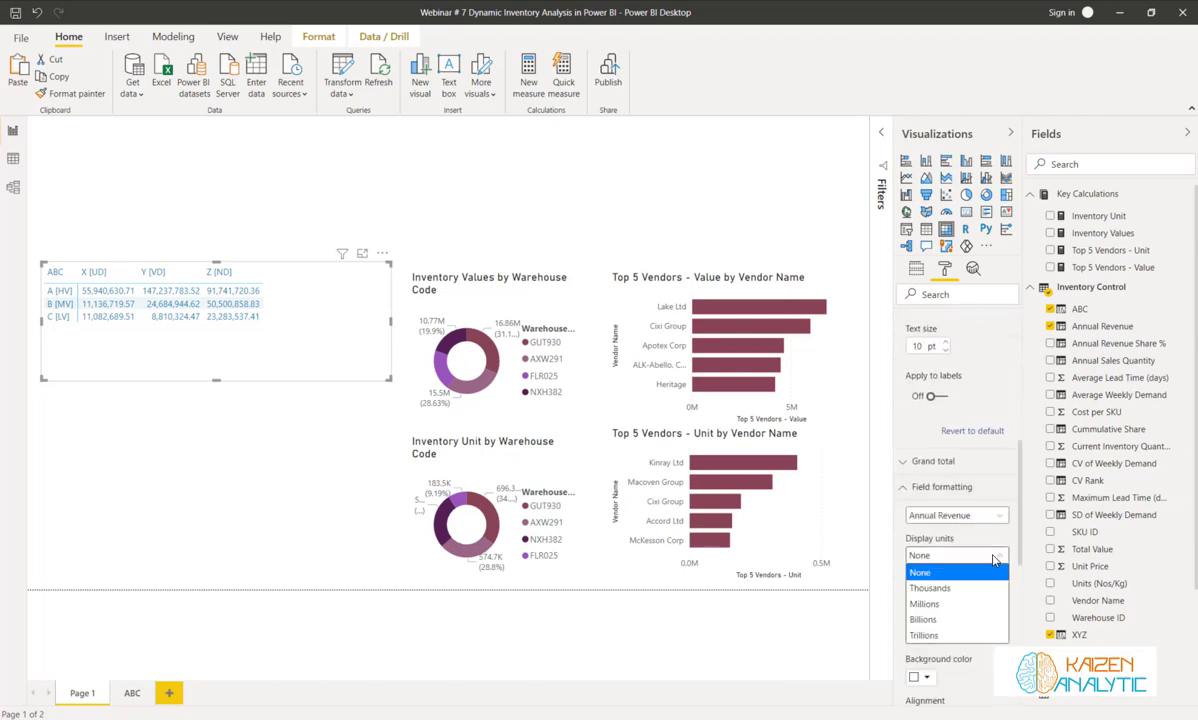
click(955, 588)
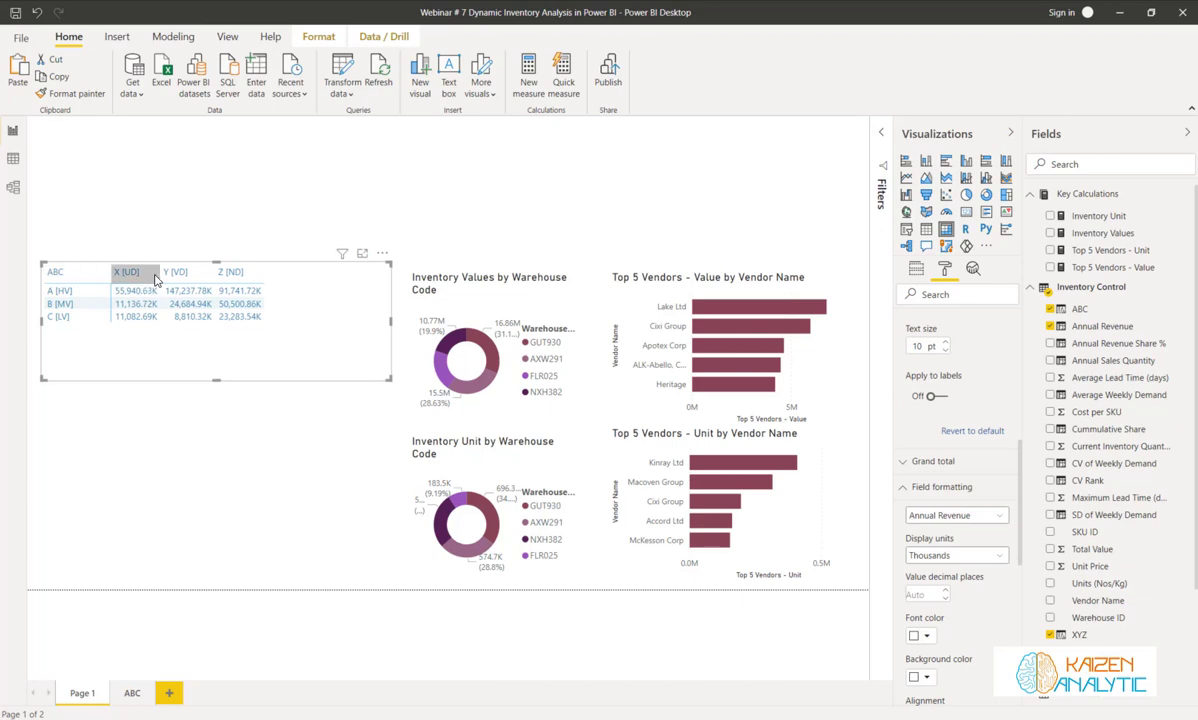
Step: Widen the matrix's X [UD], Y [VD] and Z [ND] columns and shrink its frame to fit the table
drag(160, 275, 264, 273)
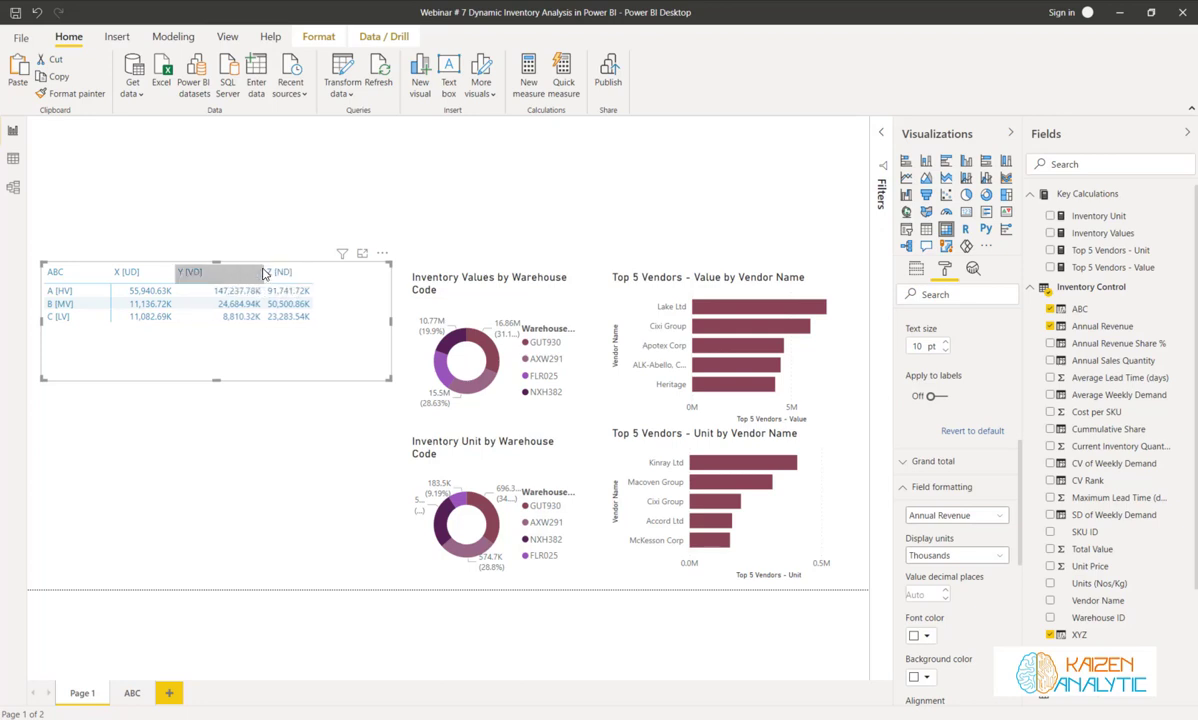
click(268, 276)
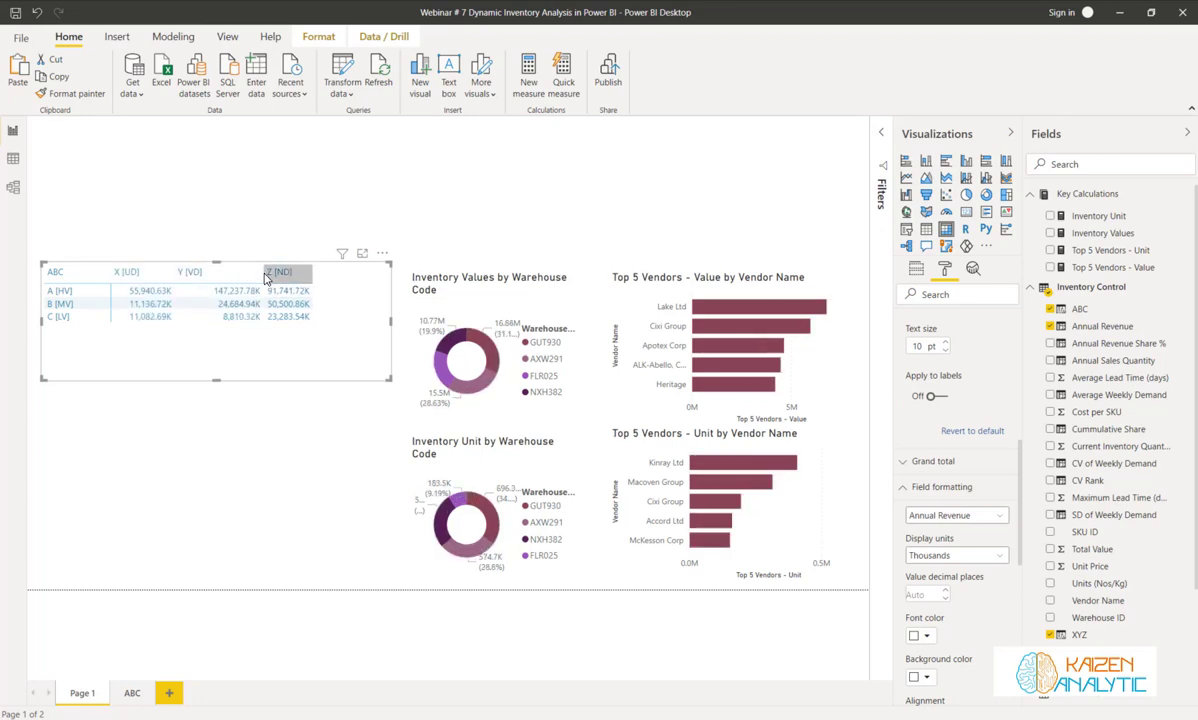
drag(264, 274, 316, 274)
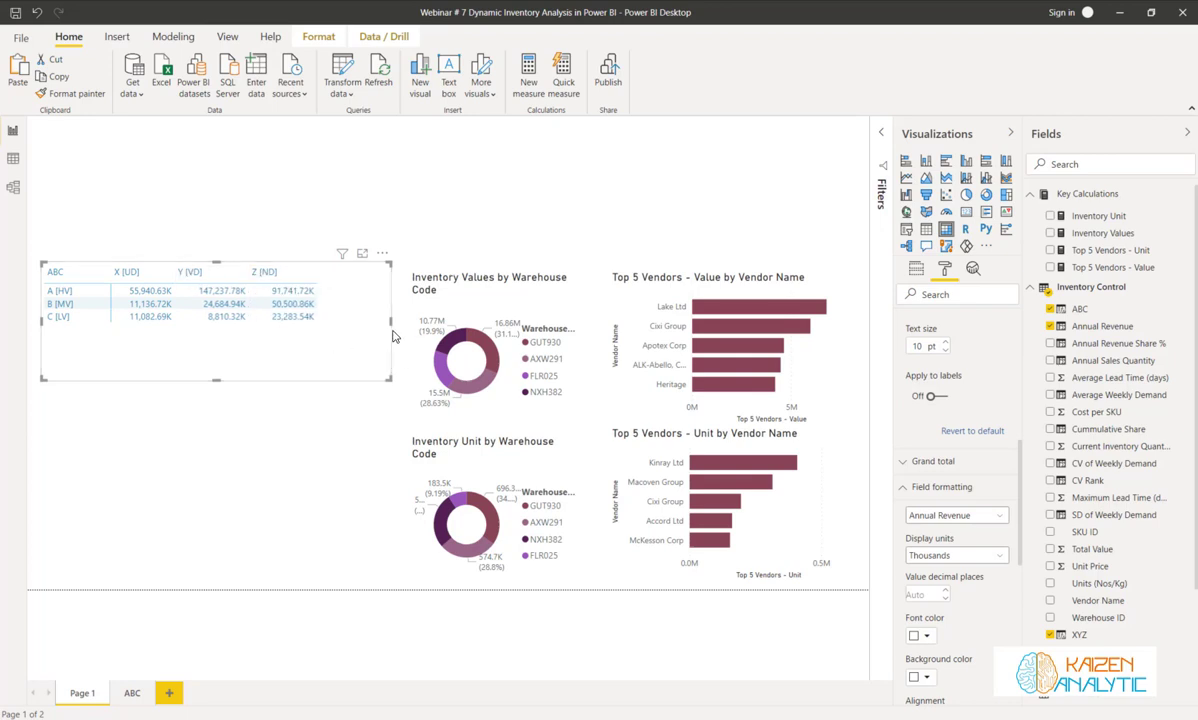
drag(393, 328, 326, 324)
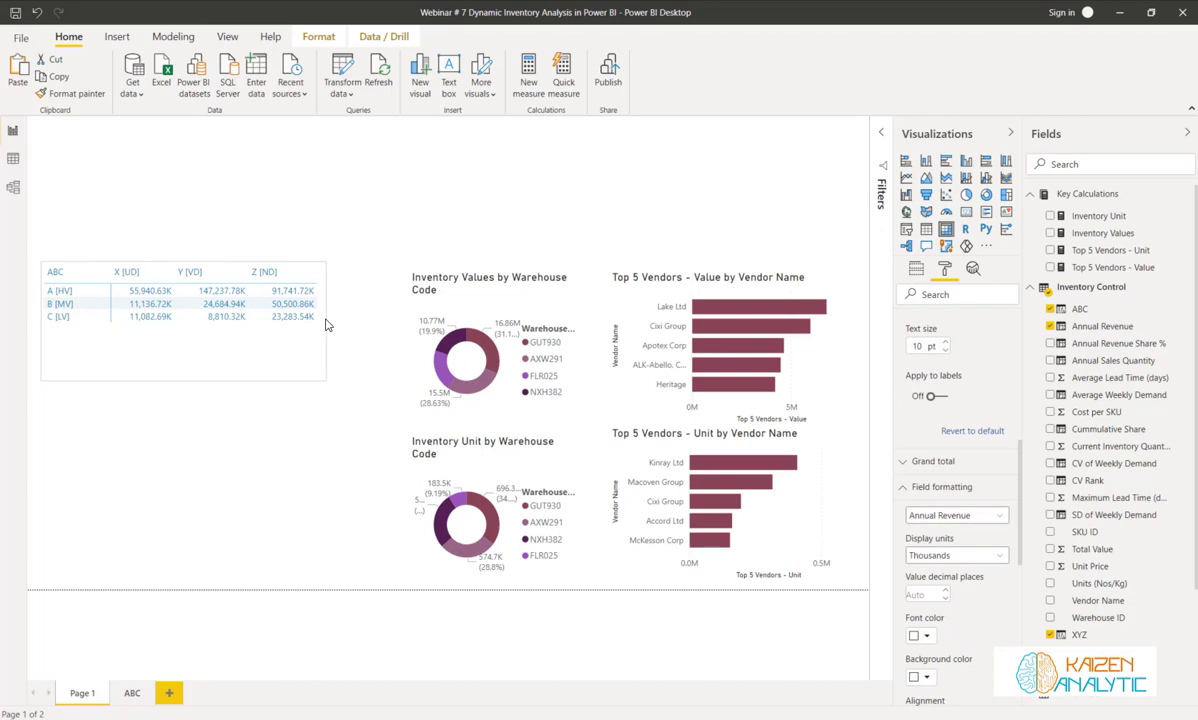
drag(184, 380, 185, 341)
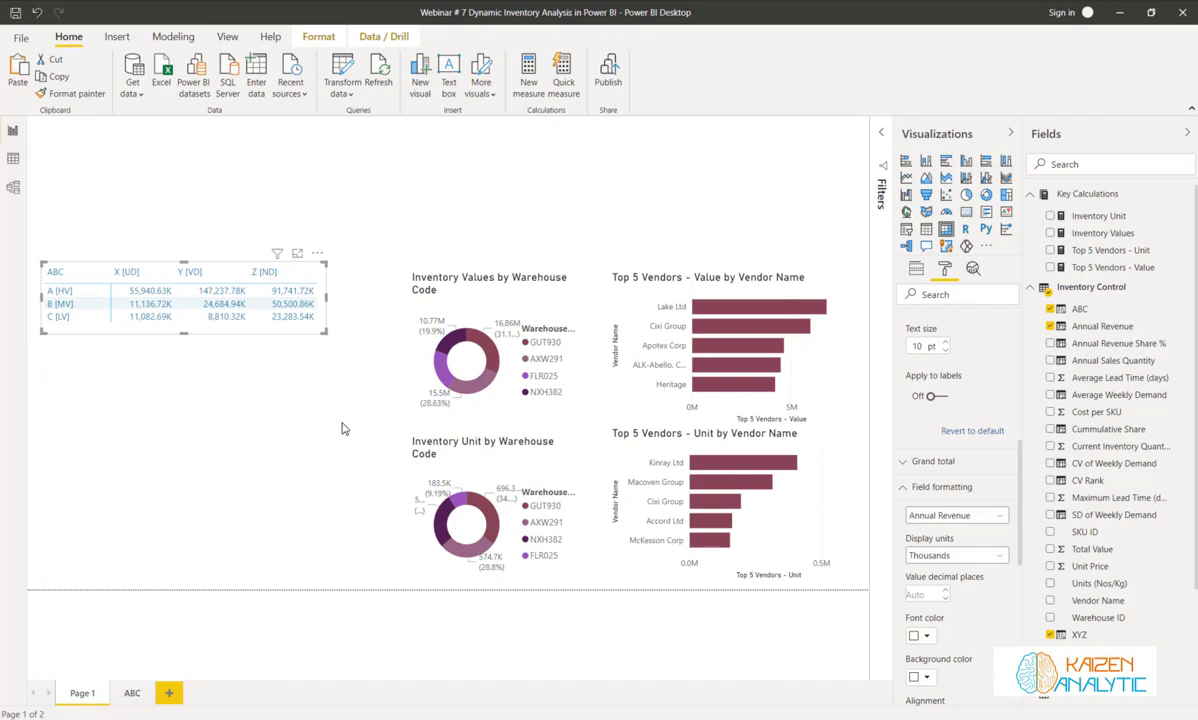
Step: Place a copy of the matrix directly below the original and replace its Annual Revenue values with Total Value
key(ctrl+v)
drag(246, 345, 238, 418)
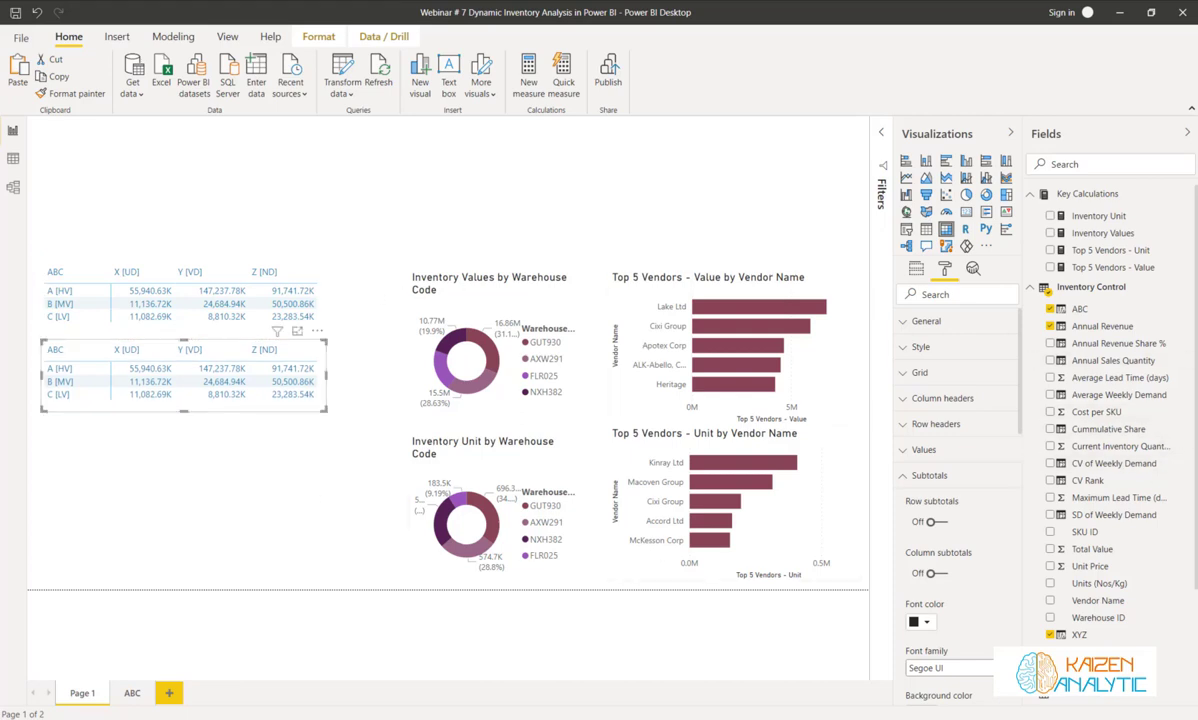
click(320, 277)
click(916, 268)
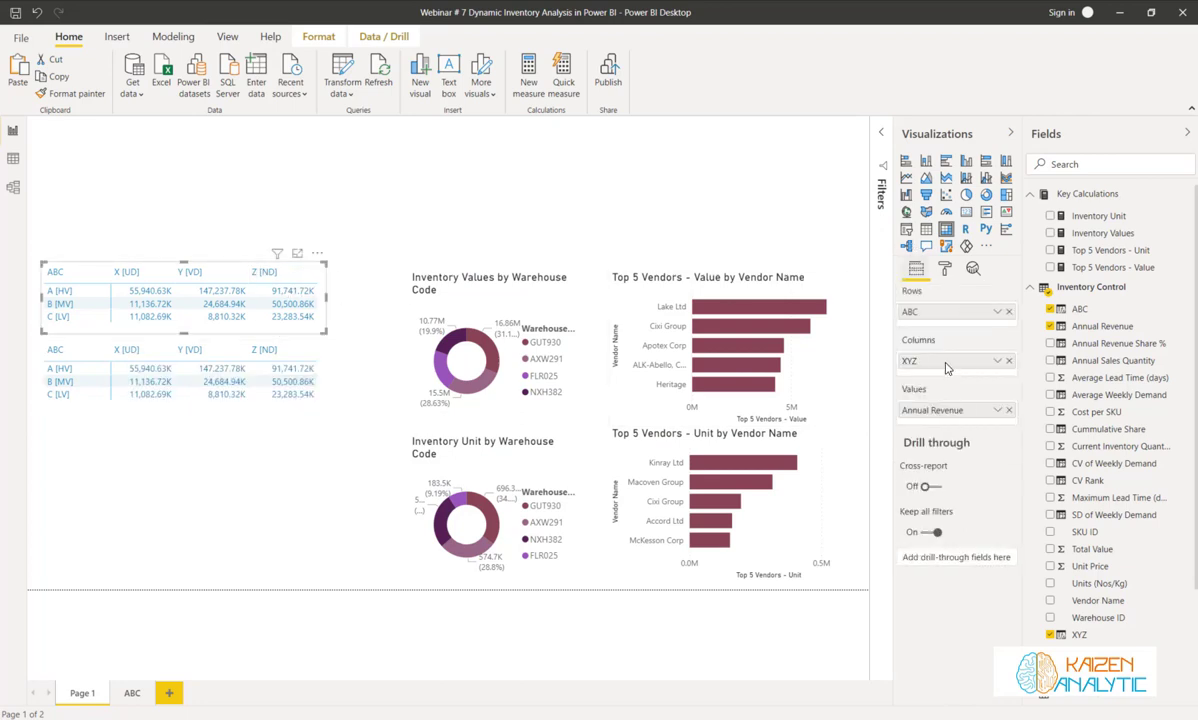
click(315, 402)
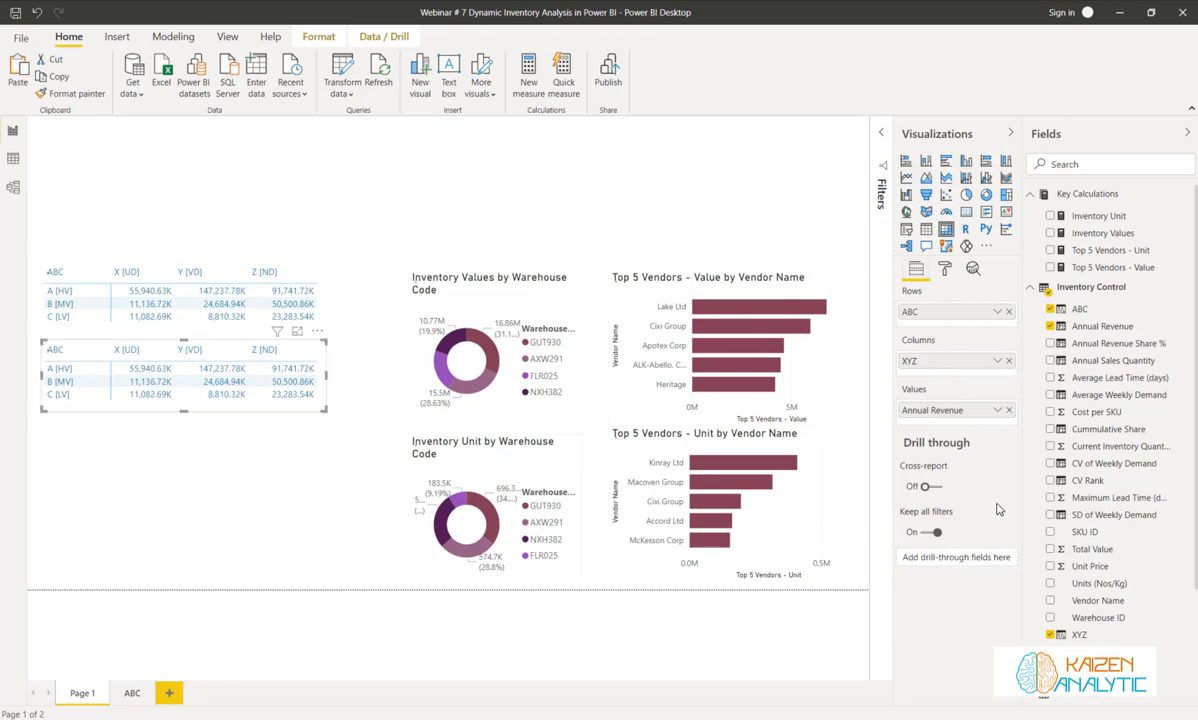
click(1009, 410)
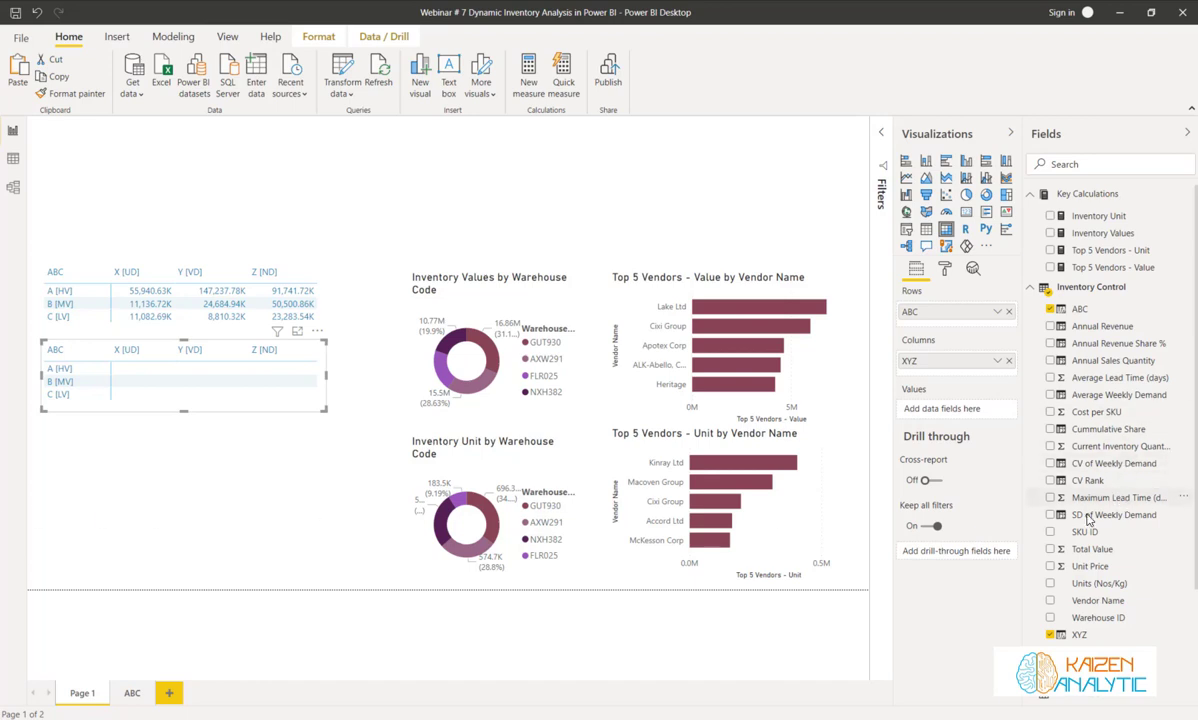
click(1050, 550)
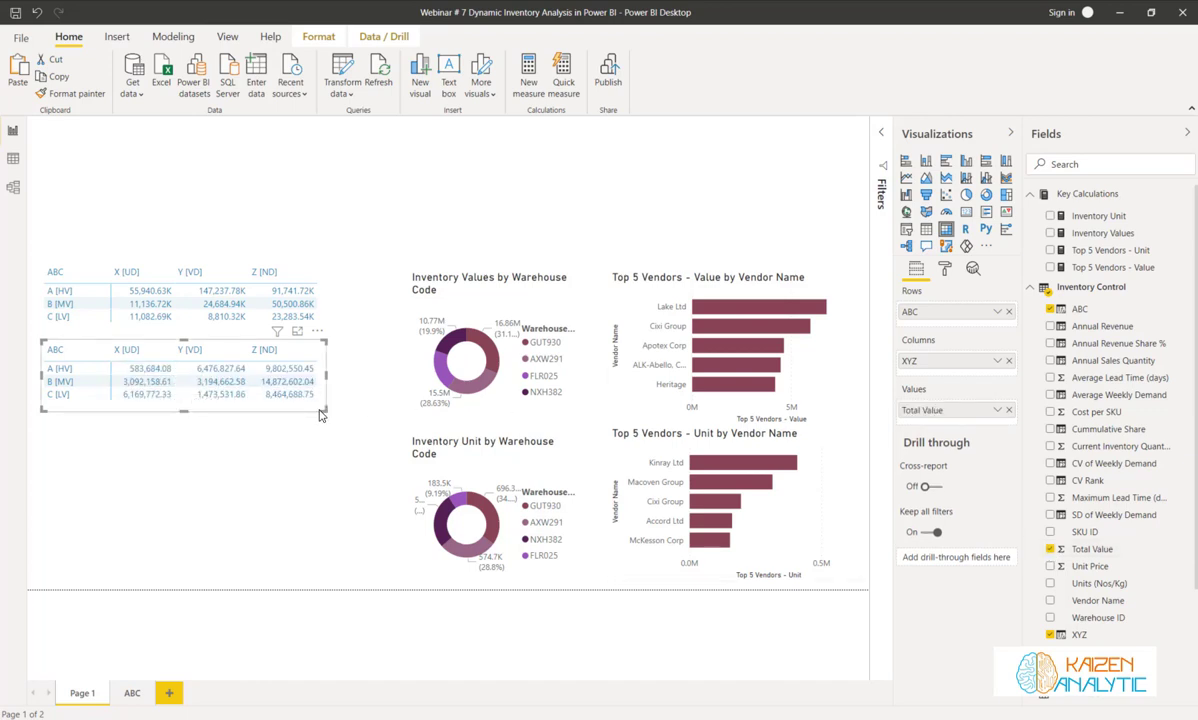
Step: Place a copy of the Total Value matrix beneath it as a third matrix
key(ctrl+v)
drag(311, 421, 303, 502)
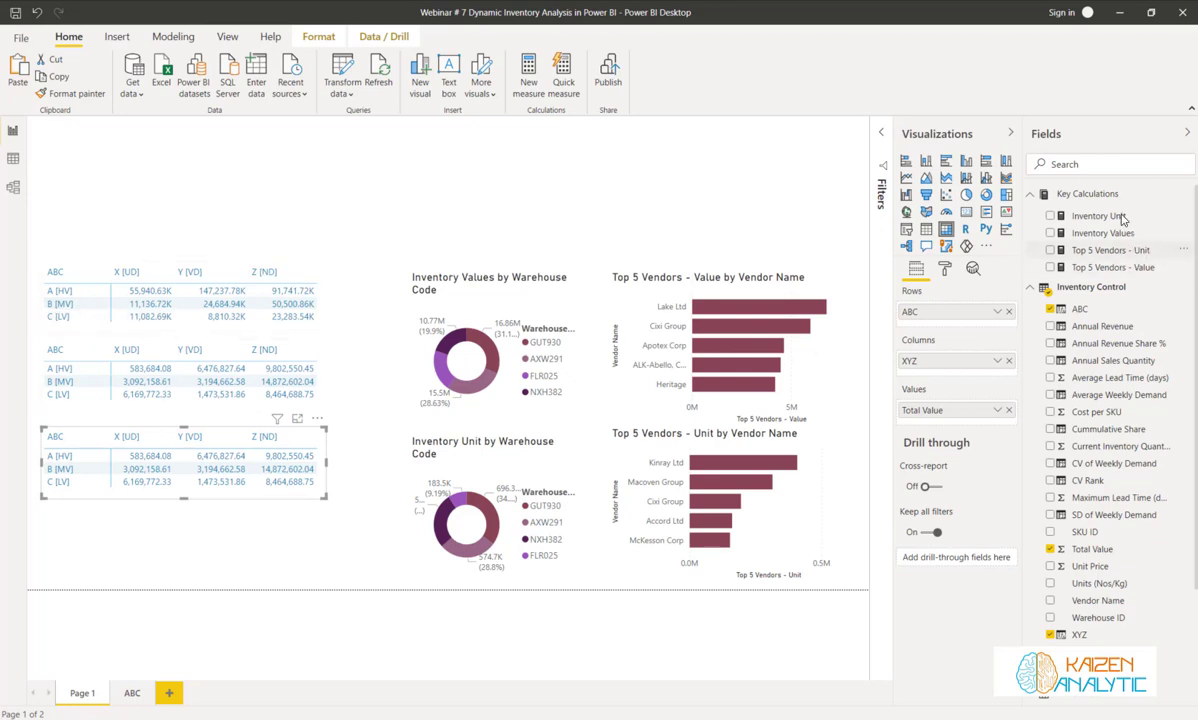
Step: Start a new measure in the Key Calculations table and name it Inventory Turnover
click(1189, 195)
click(1169, 208)
key(ctrl+a)
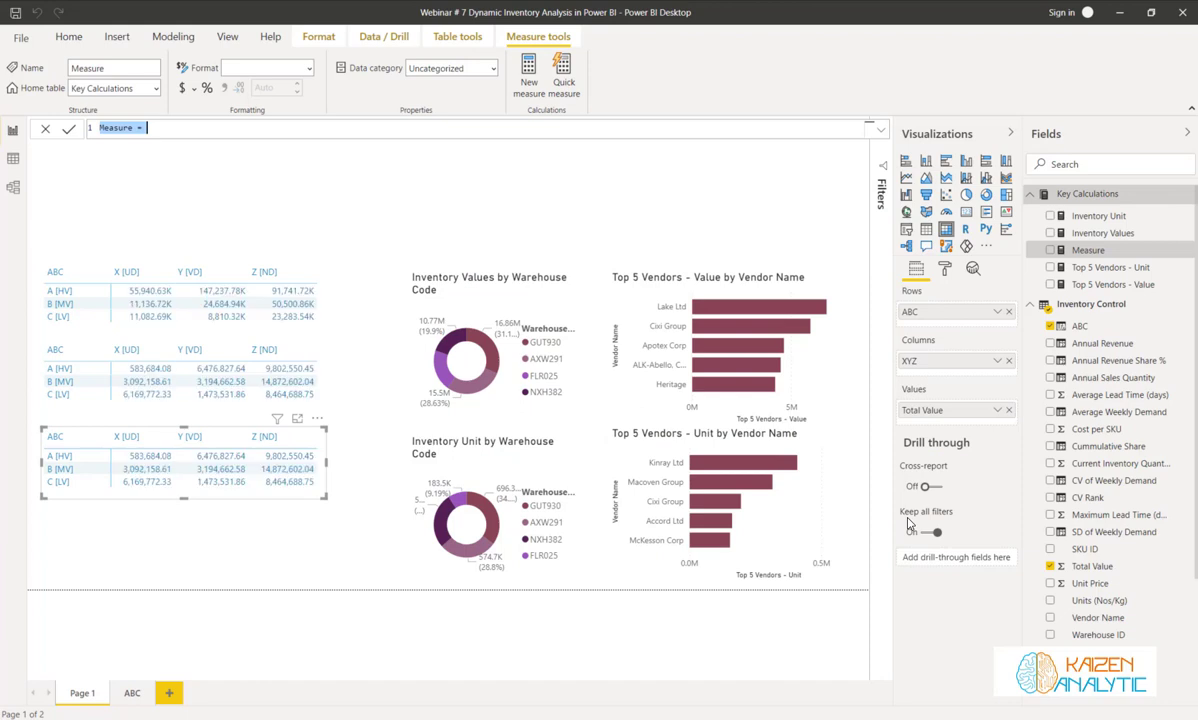
text(Inventory Turnover)
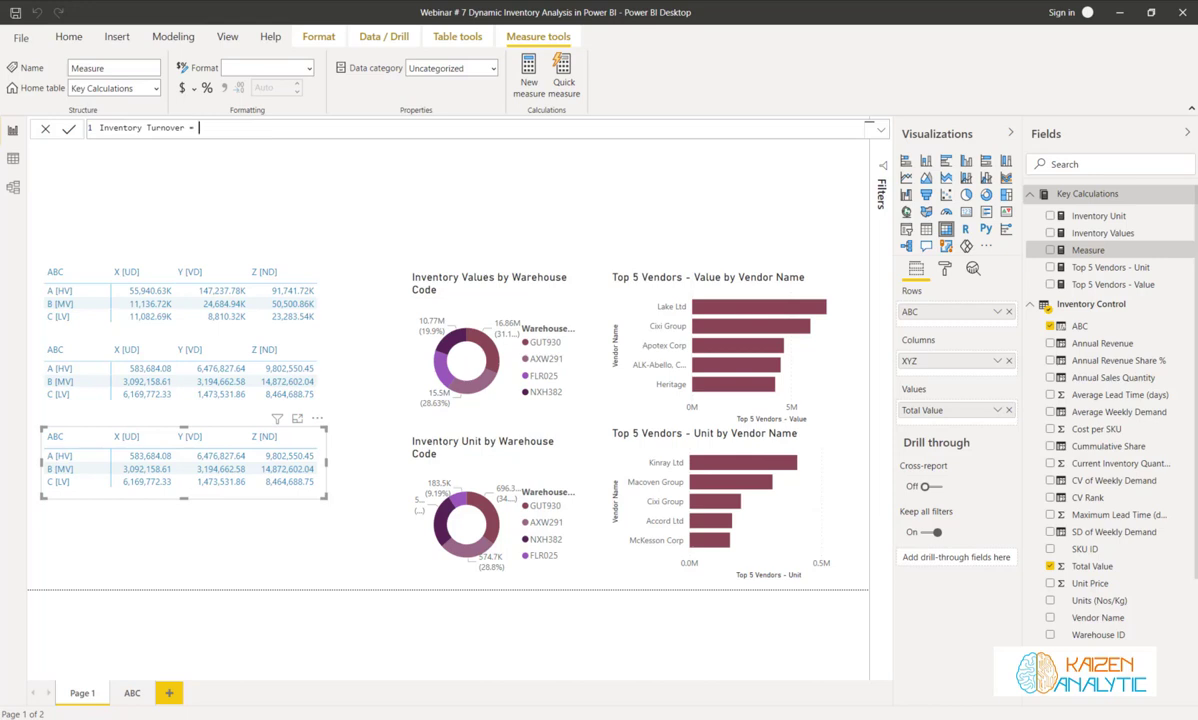
text(sum)
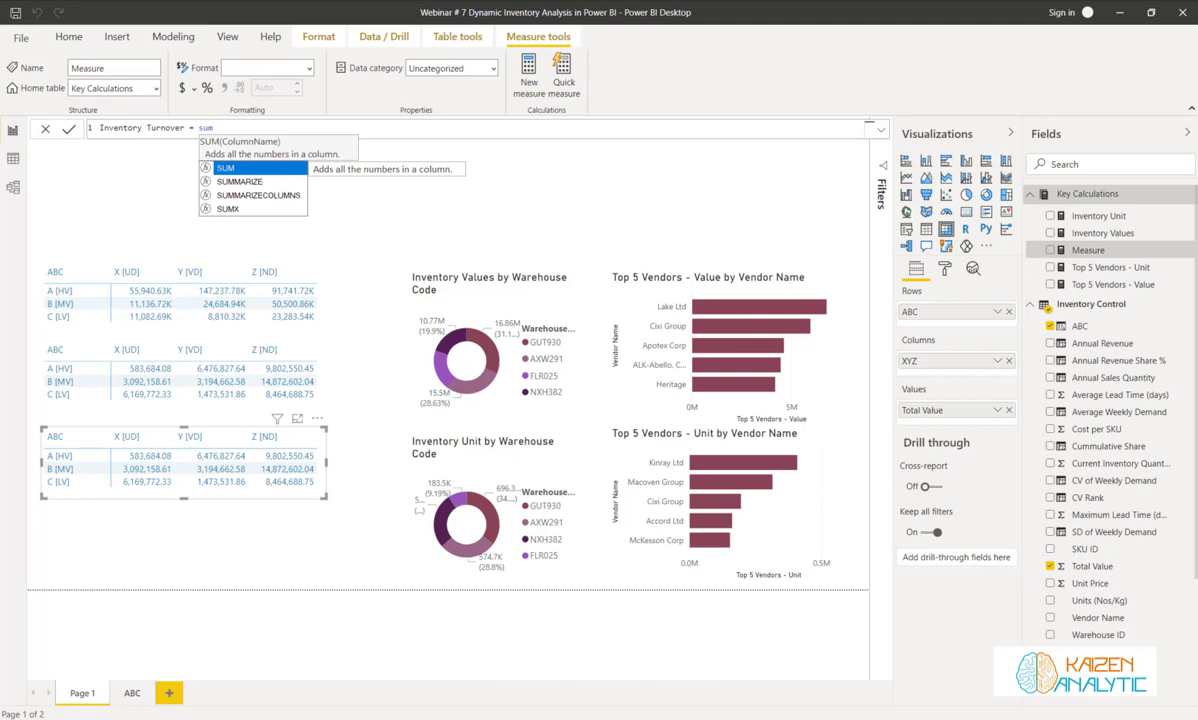
key(BackSpace)
key(BackSpace)
key(BackSpace)
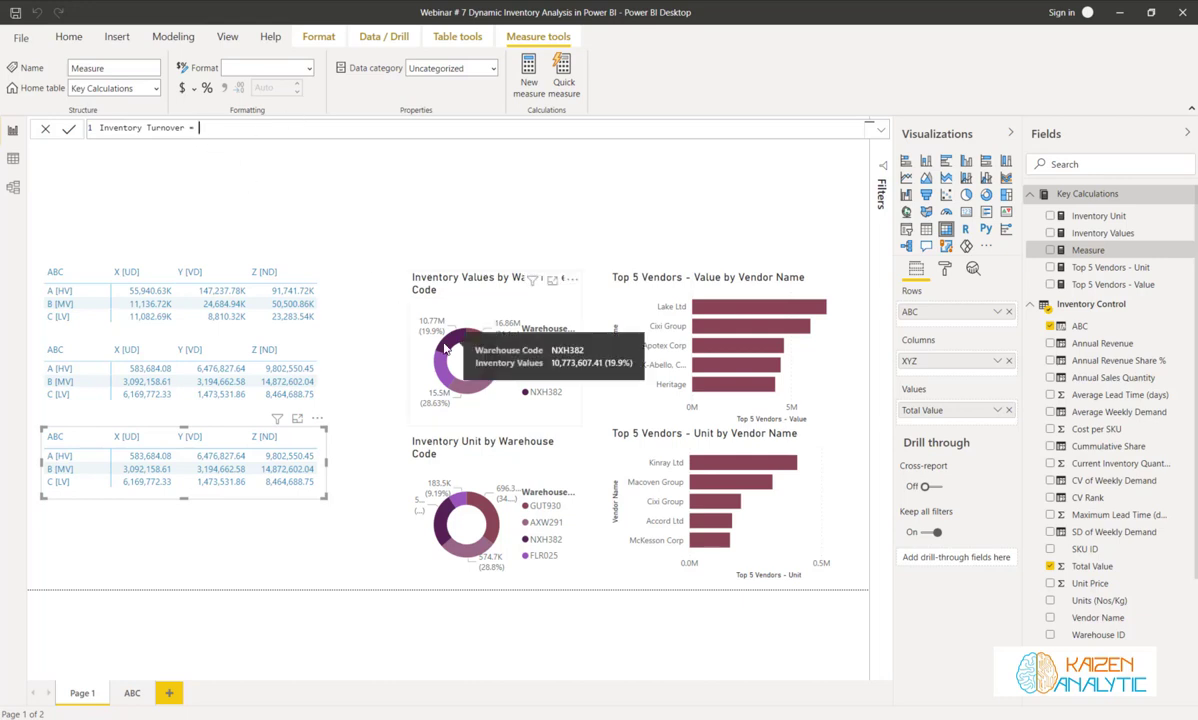
Step: Begin the Inventory Turnover formula with a sum of the 'Inventory Control'[Annual Revenue] column
text(sum()
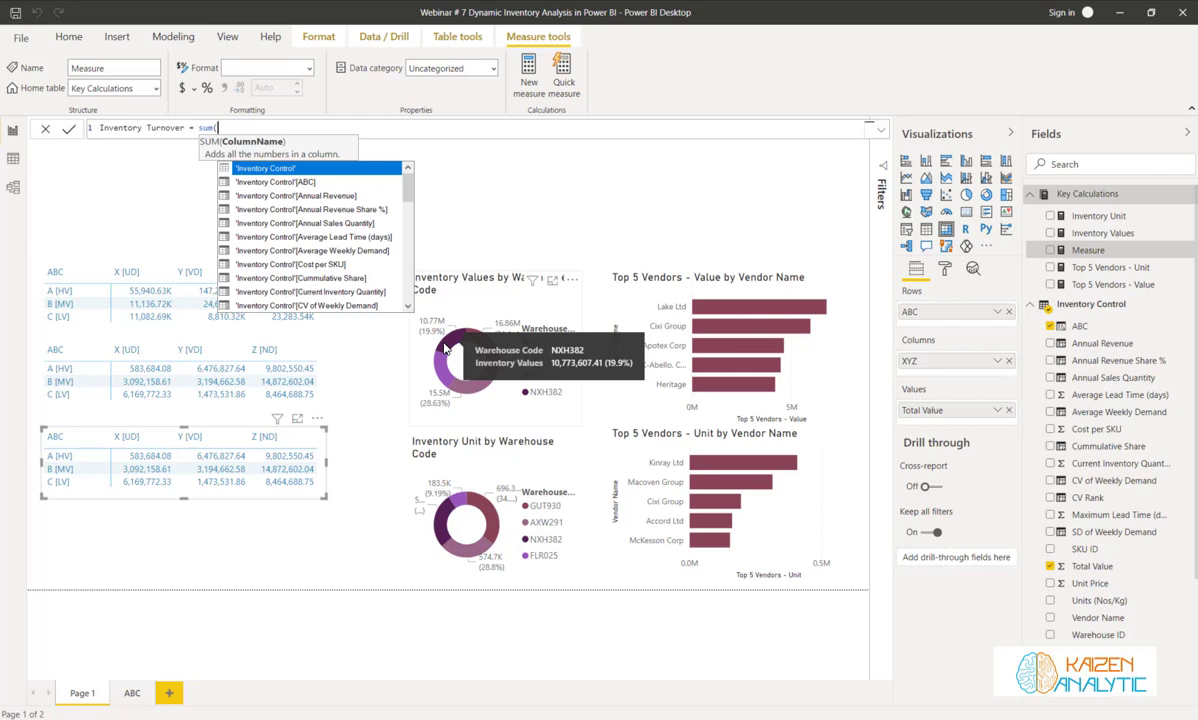
text(Inve)
key(Down)
key(Down)
key(Down)
key(Down)
key(Down)
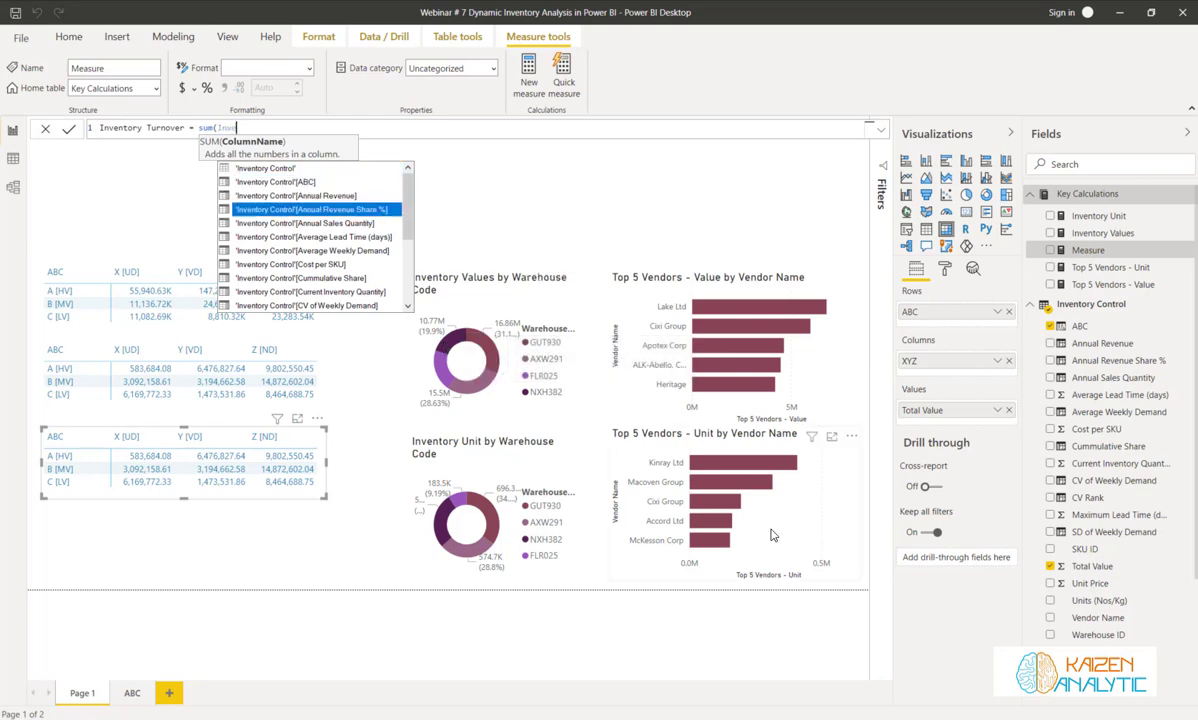
key(Down)
key(Down)
key(Down)
key(Down)
key(Up)
key(Up)
key(Up)
key(Up)
key(Up)
key(Up)
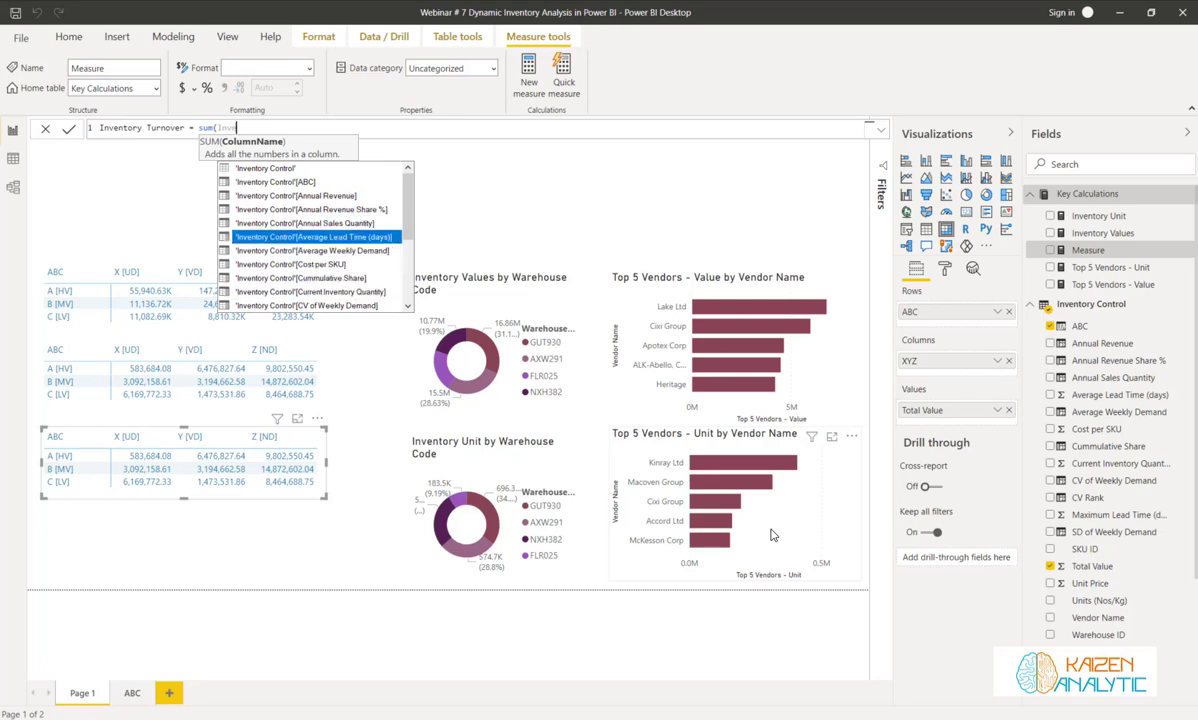
key(Up)
key(Tab)
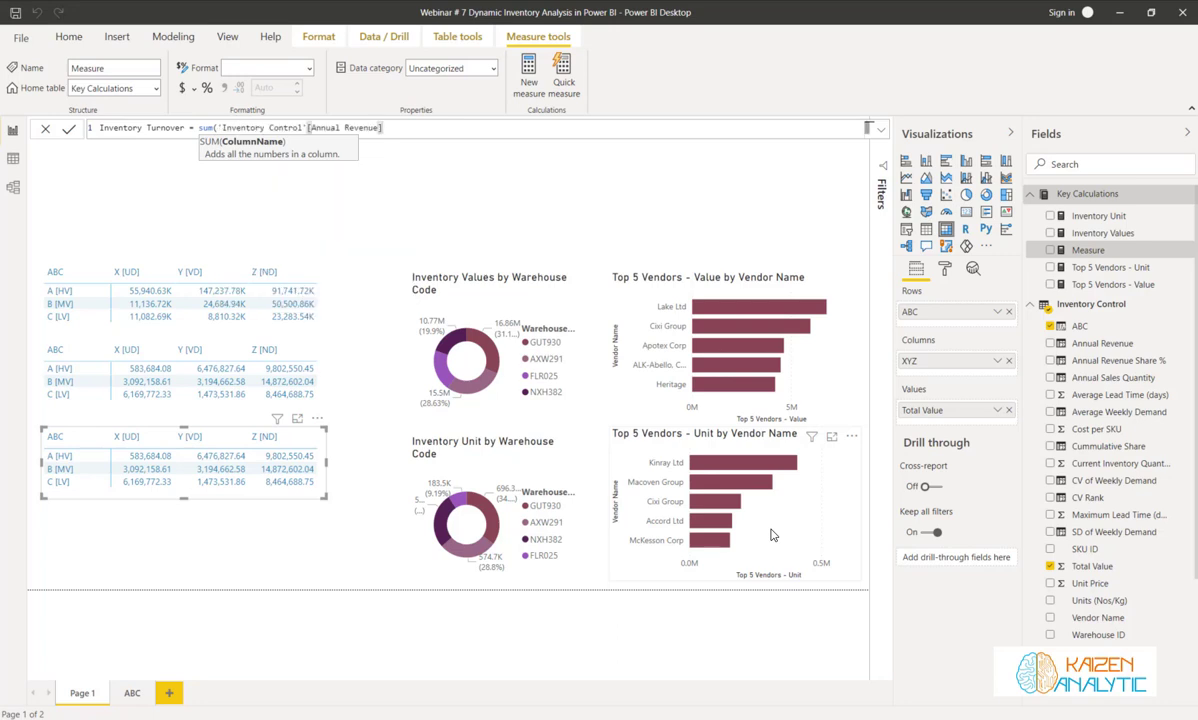
Step: Divide the annual revenue sum by sum('Inventory Control'[Total Value]) and commit the Inventory Turnover measure
text())
text(/)
text(sum()
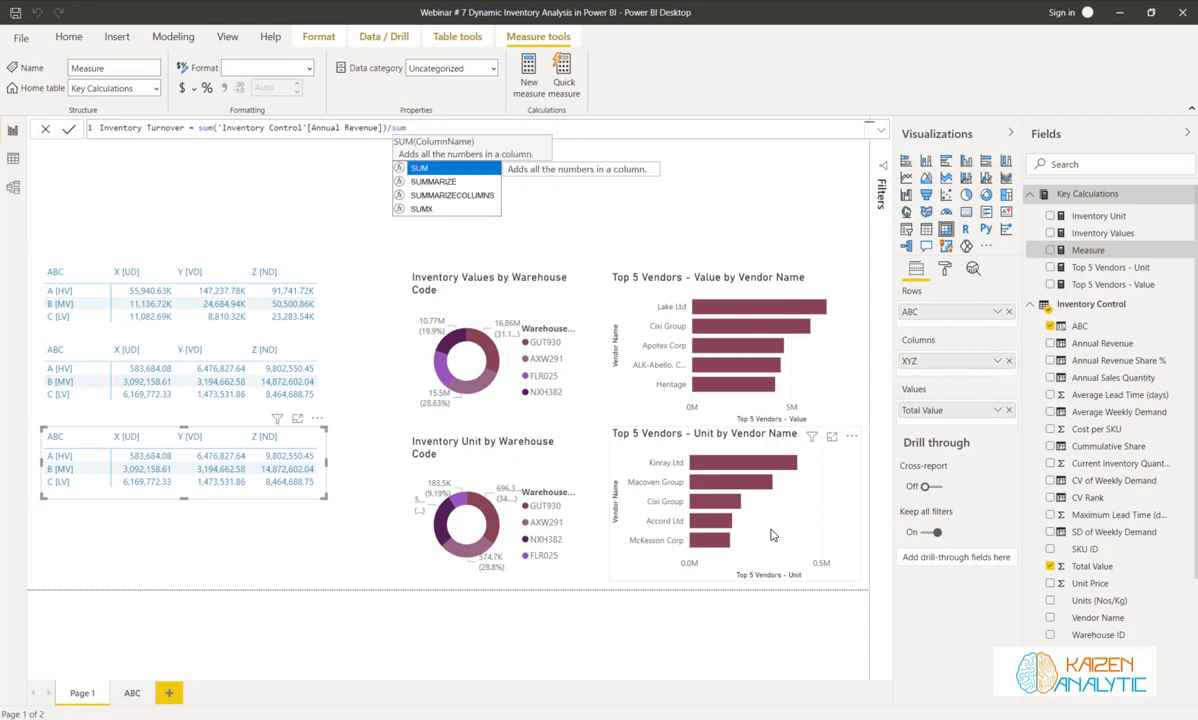
text('Inventory Control'[Total Value])
key(Tab)
text())
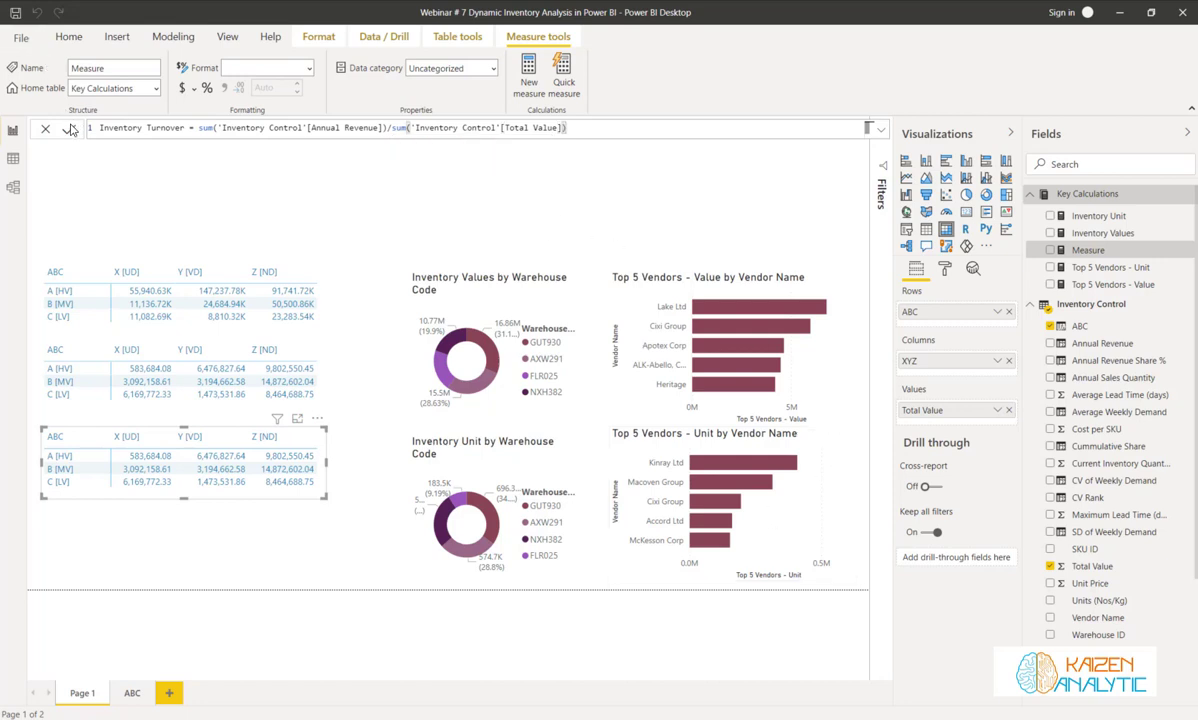
key(Return)
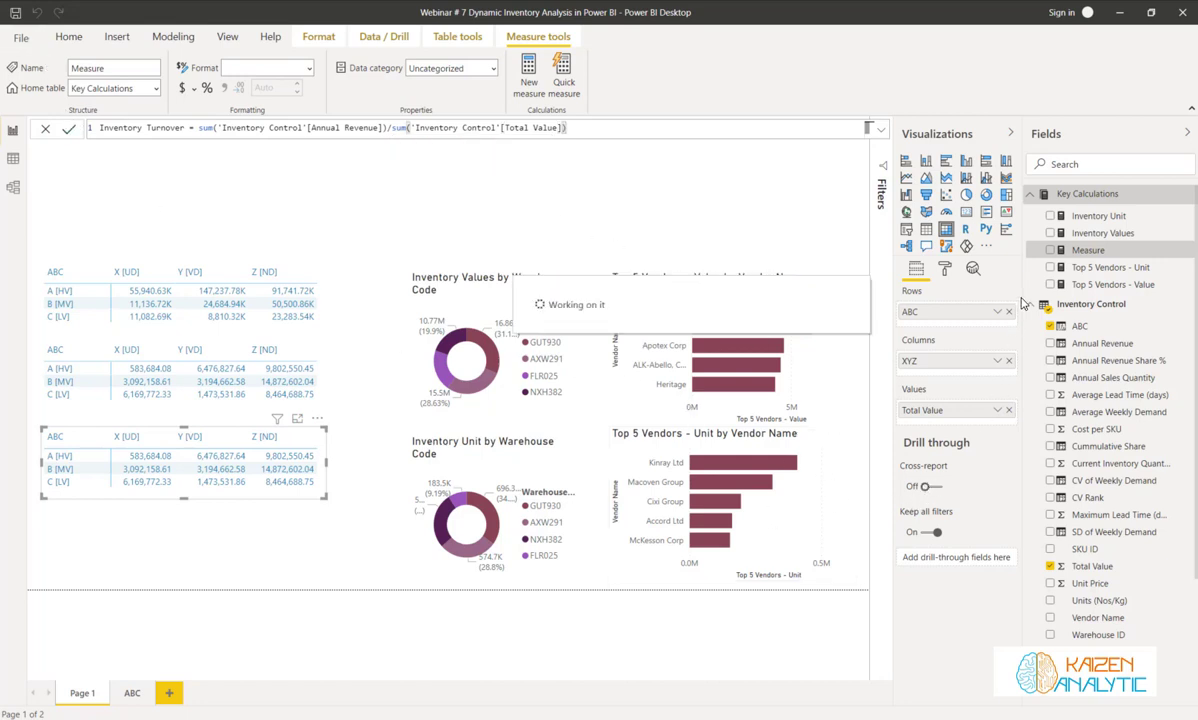
Step: Replace Total Value with the Inventory Turnover measure as the values of the third matrix
click(1009, 411)
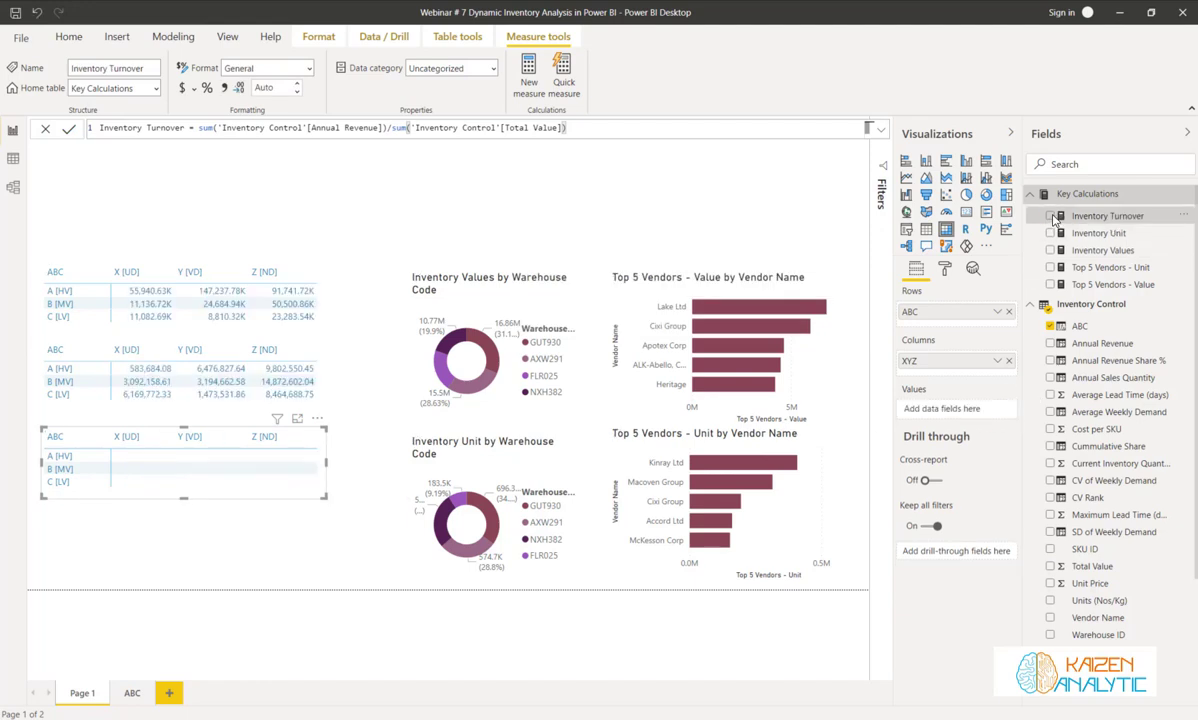
click(1050, 216)
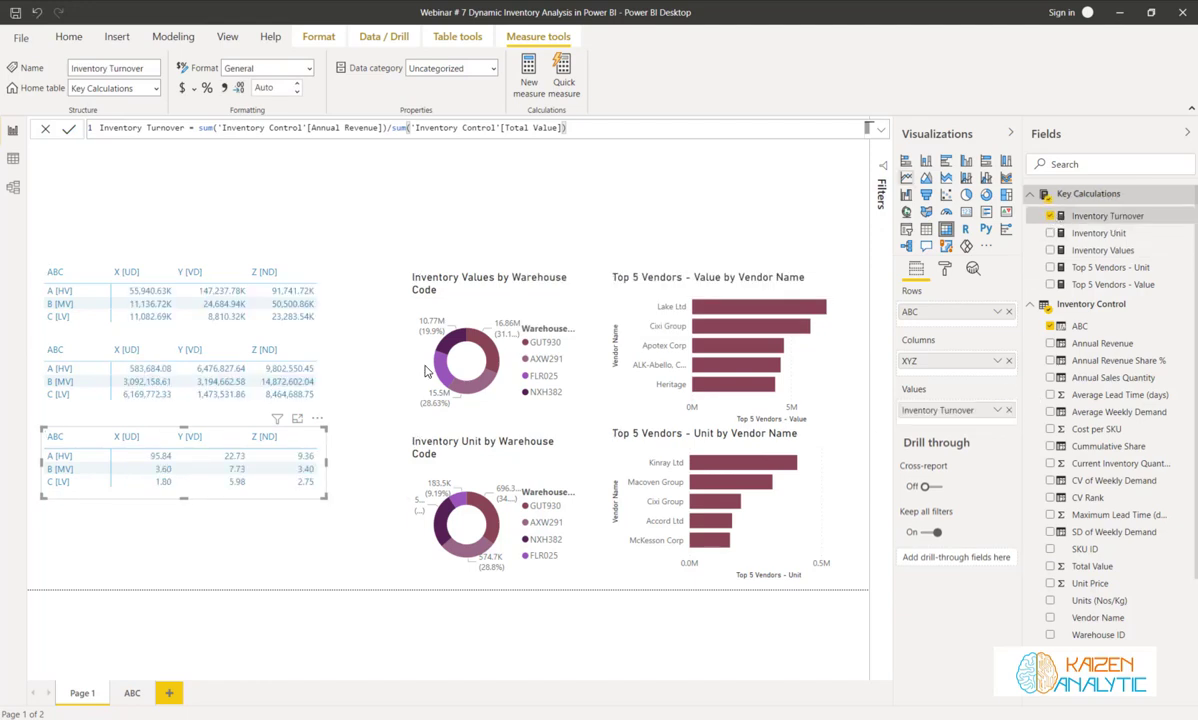
click(221, 523)
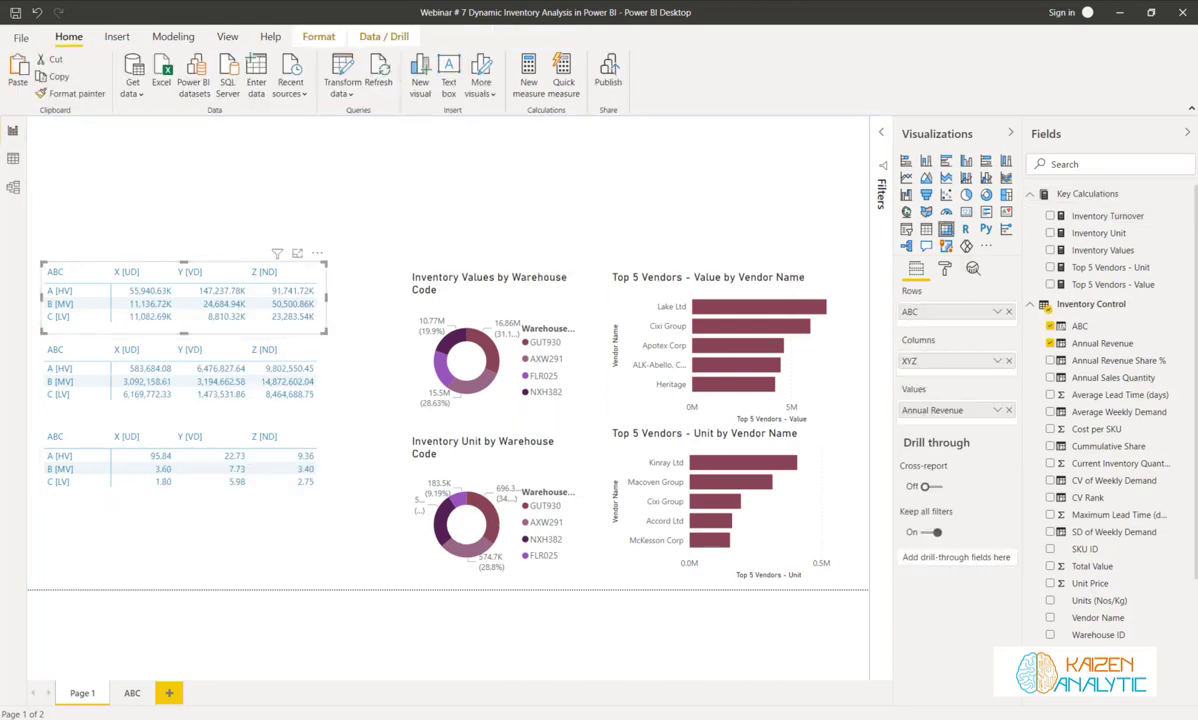
Step: Apply a background color scale to the Annual Revenue matrix values, from a light tint of Theme color 1 to #884455 as maximum
click(998, 411)
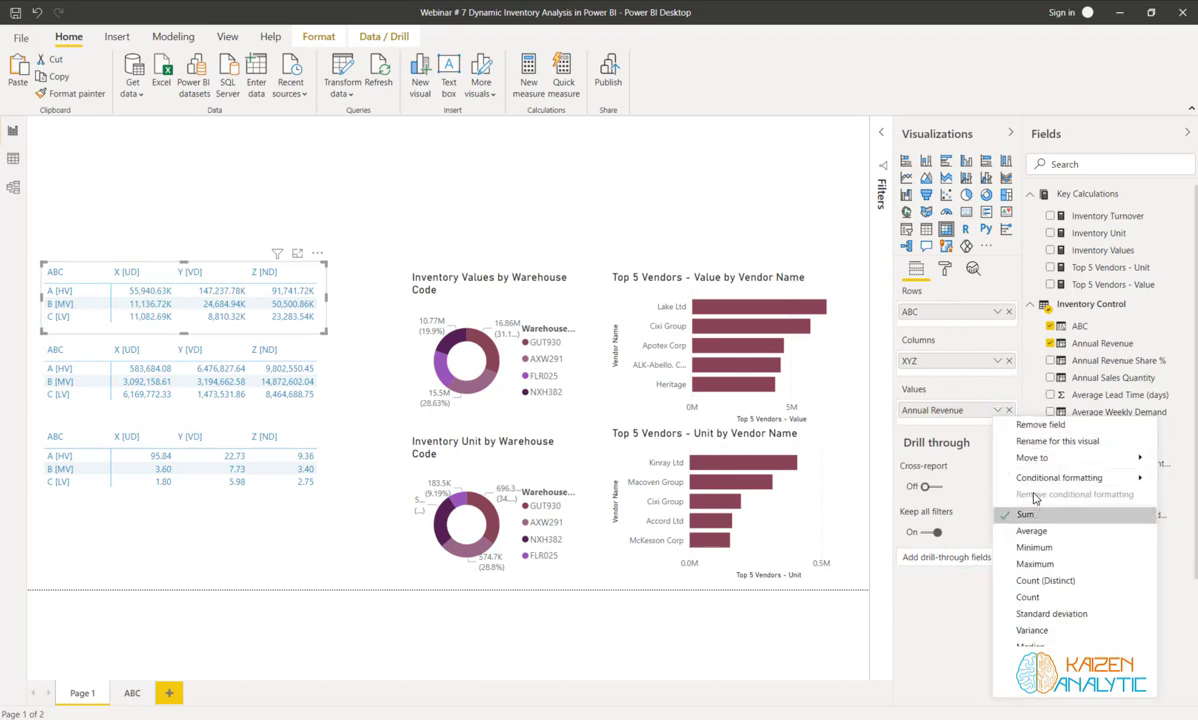
mouse_move(1056, 477)
click(959, 490)
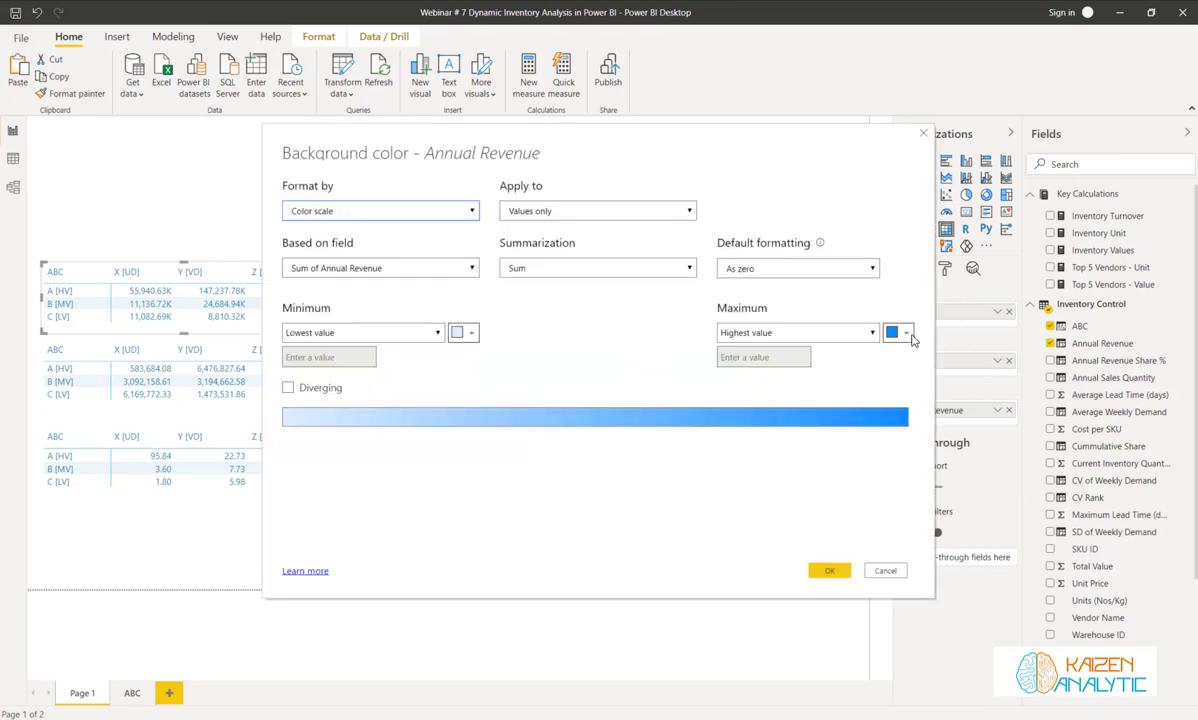
click(906, 334)
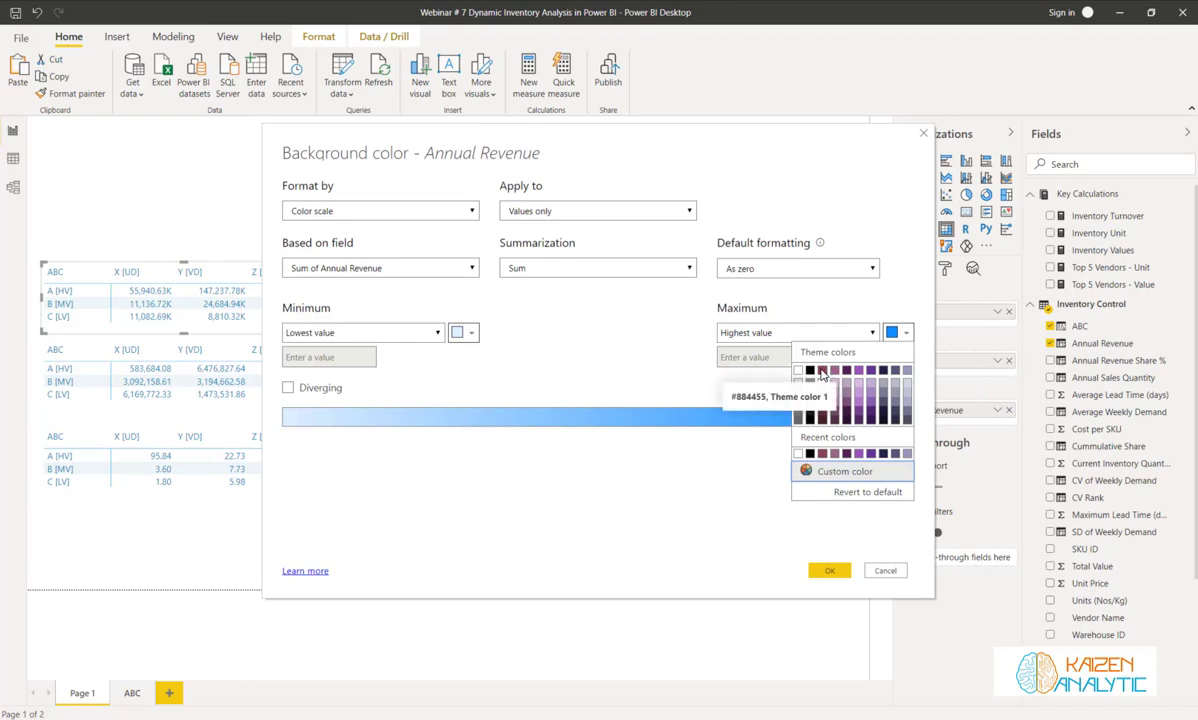
click(822, 372)
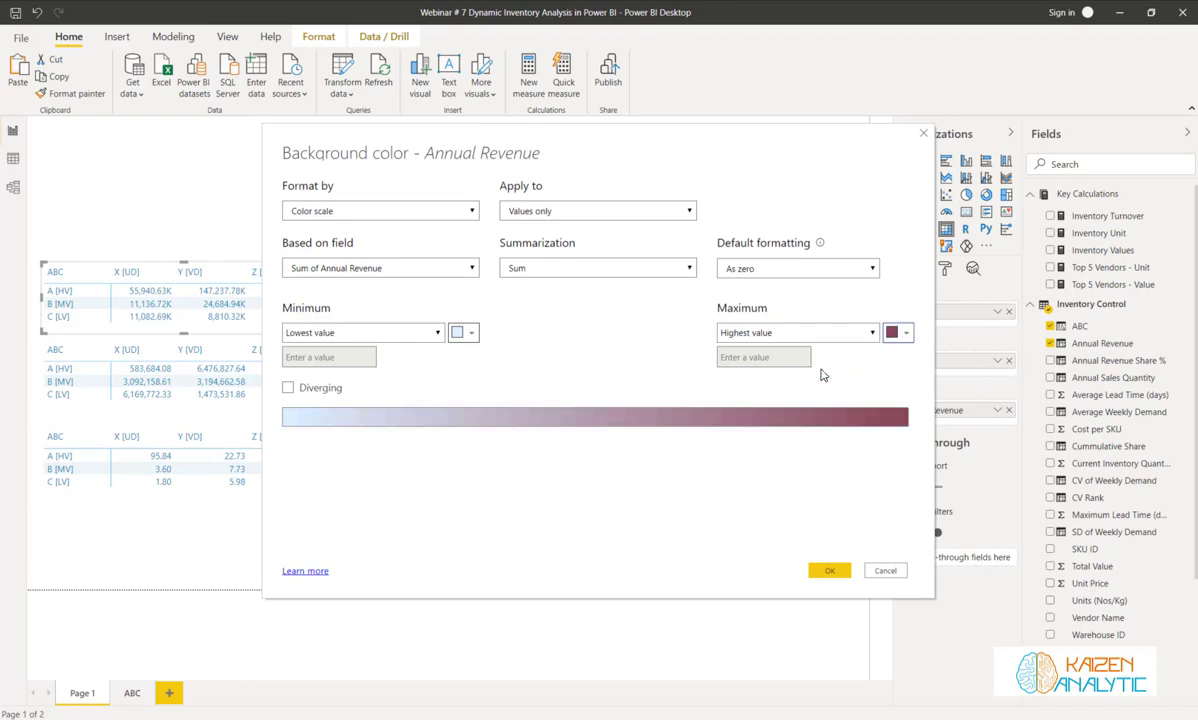
click(470, 333)
click(391, 392)
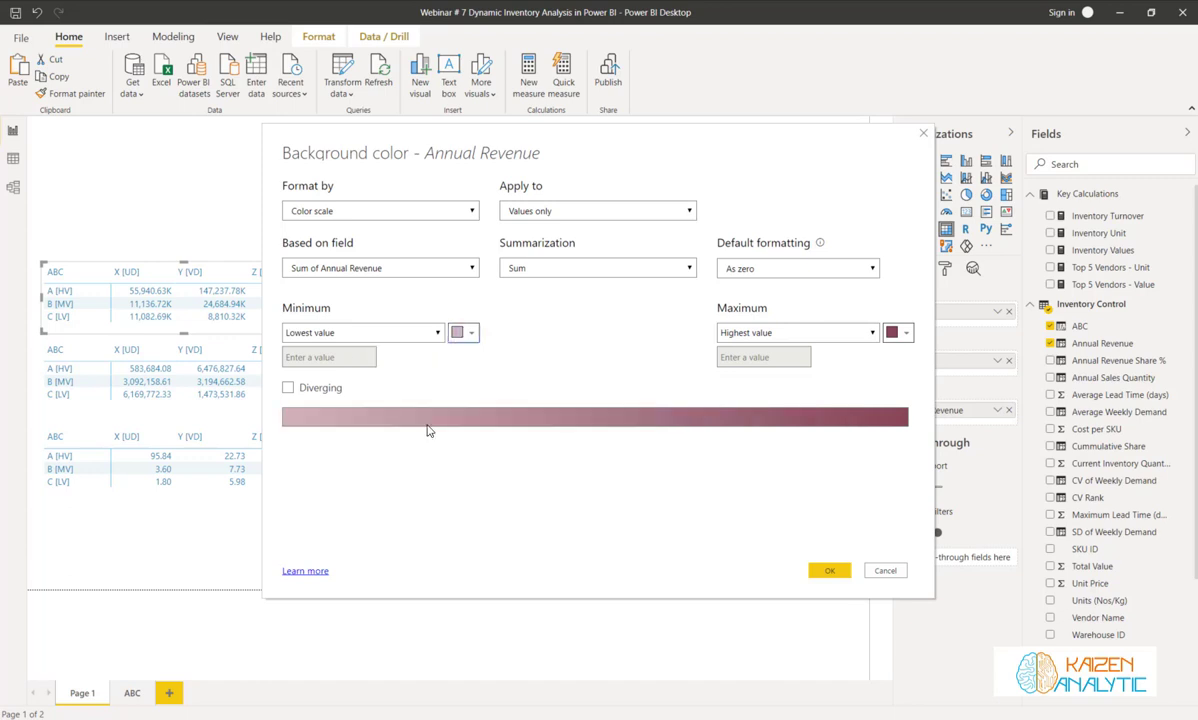
click(829, 570)
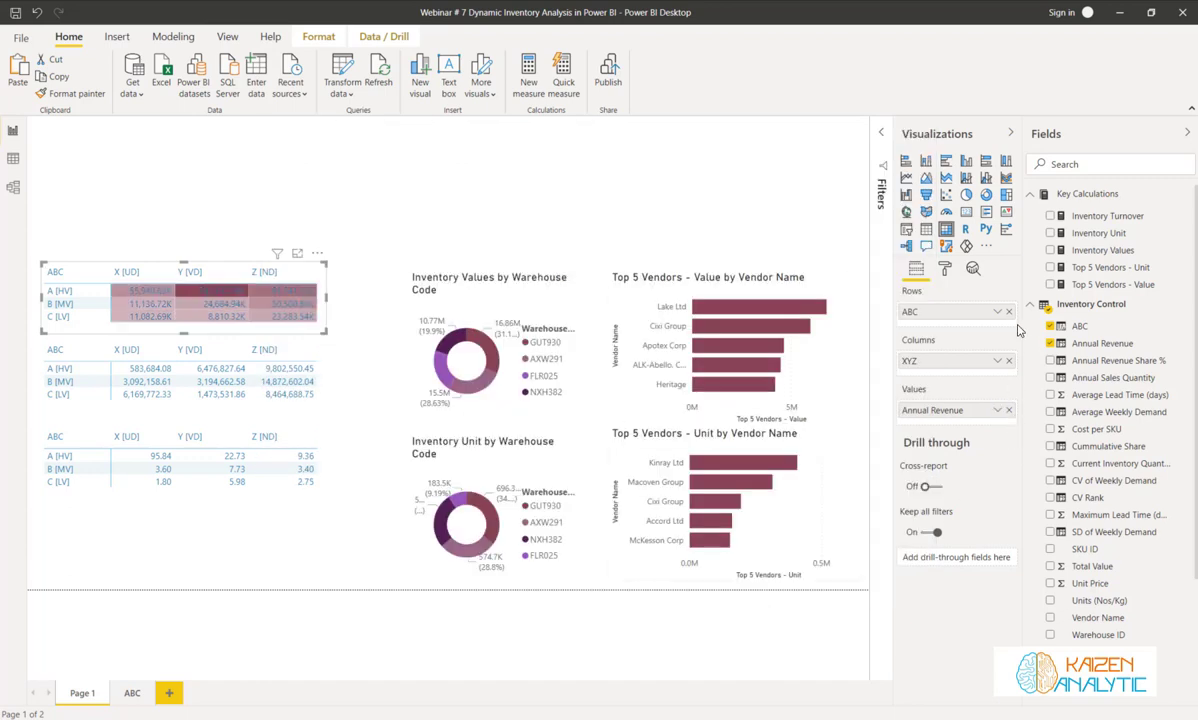
Step: Set the font color and alternate font color of the Annual Revenue matrix's values to white
click(944, 270)
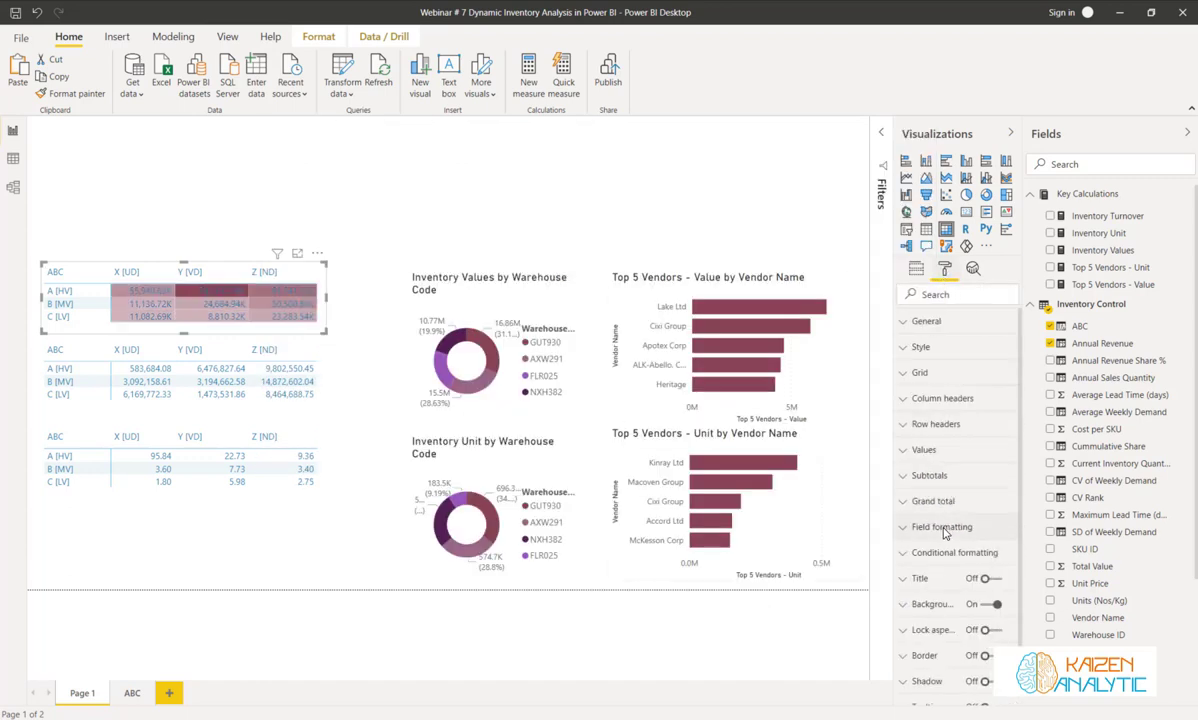
click(923, 450)
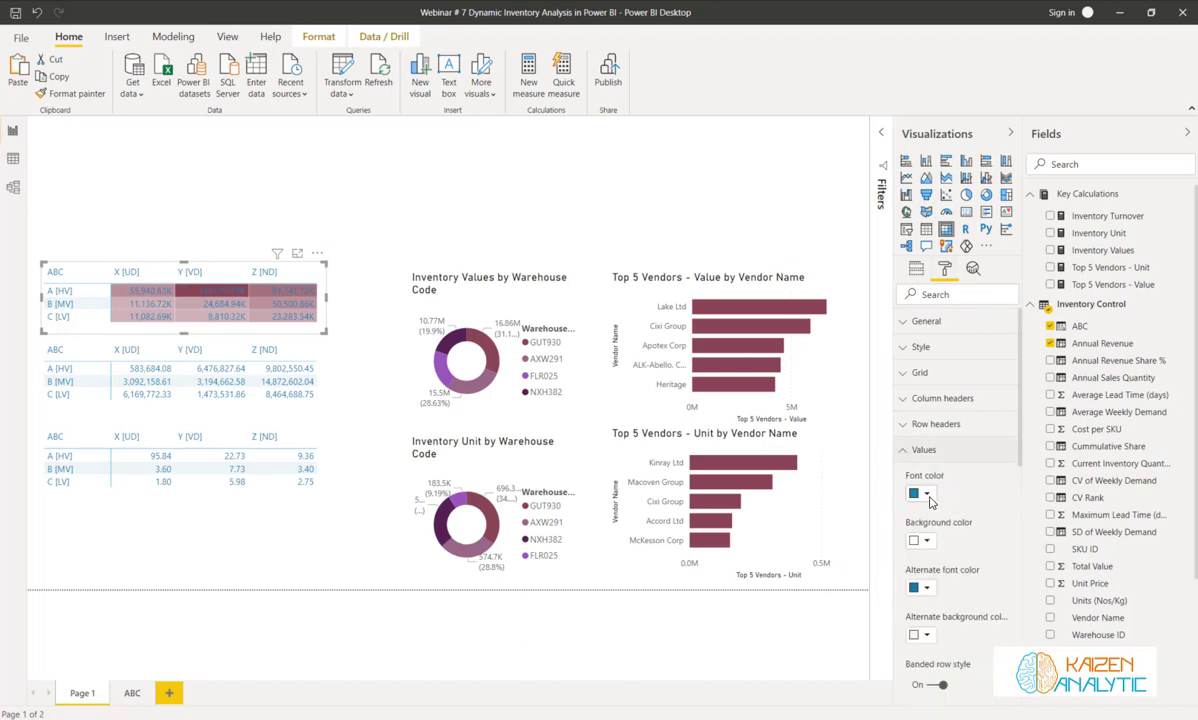
click(927, 494)
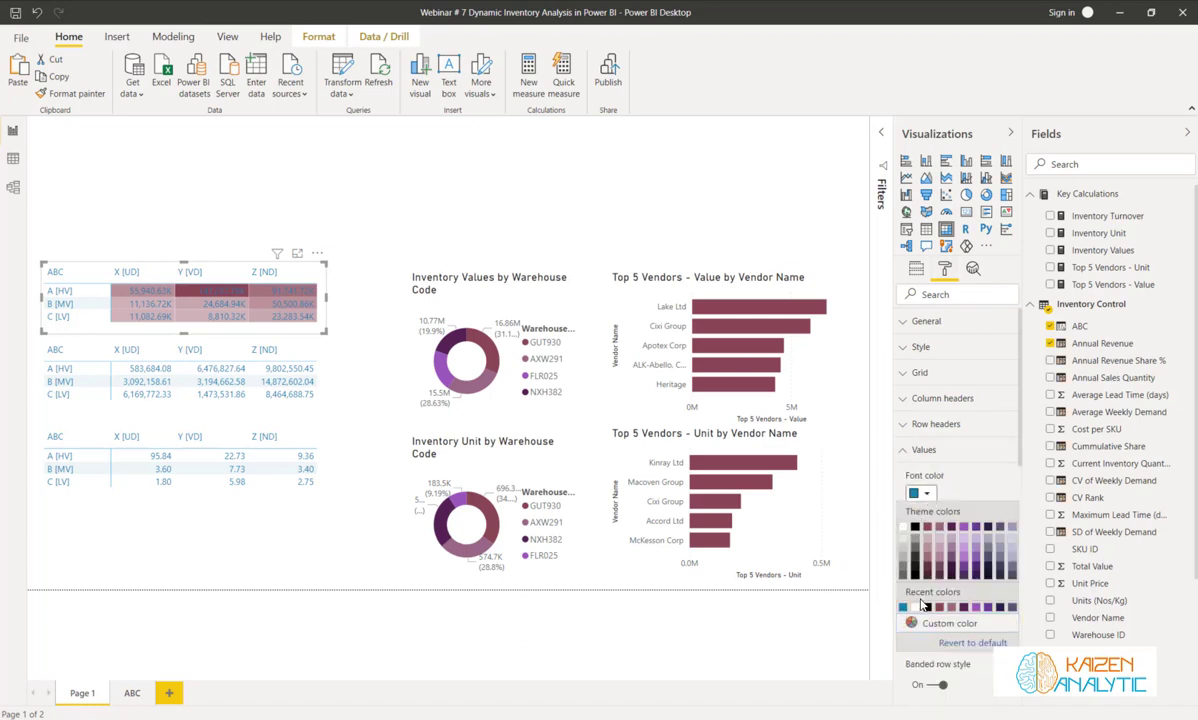
click(910, 510)
click(926, 590)
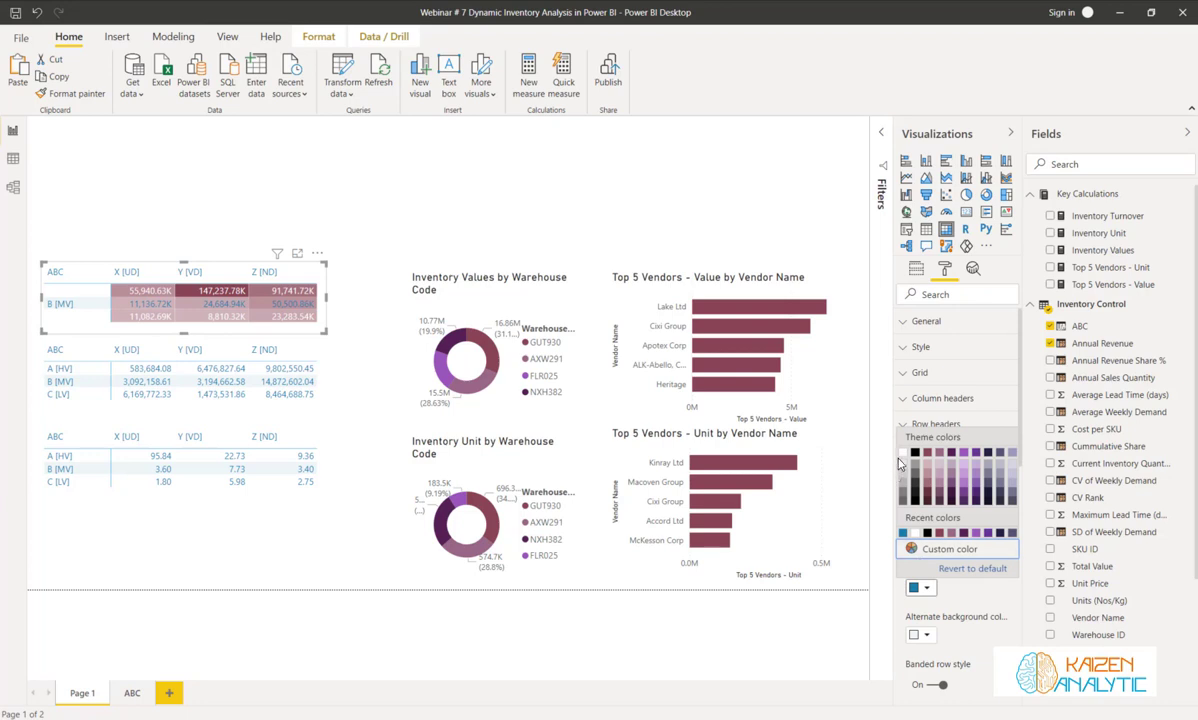
click(903, 456)
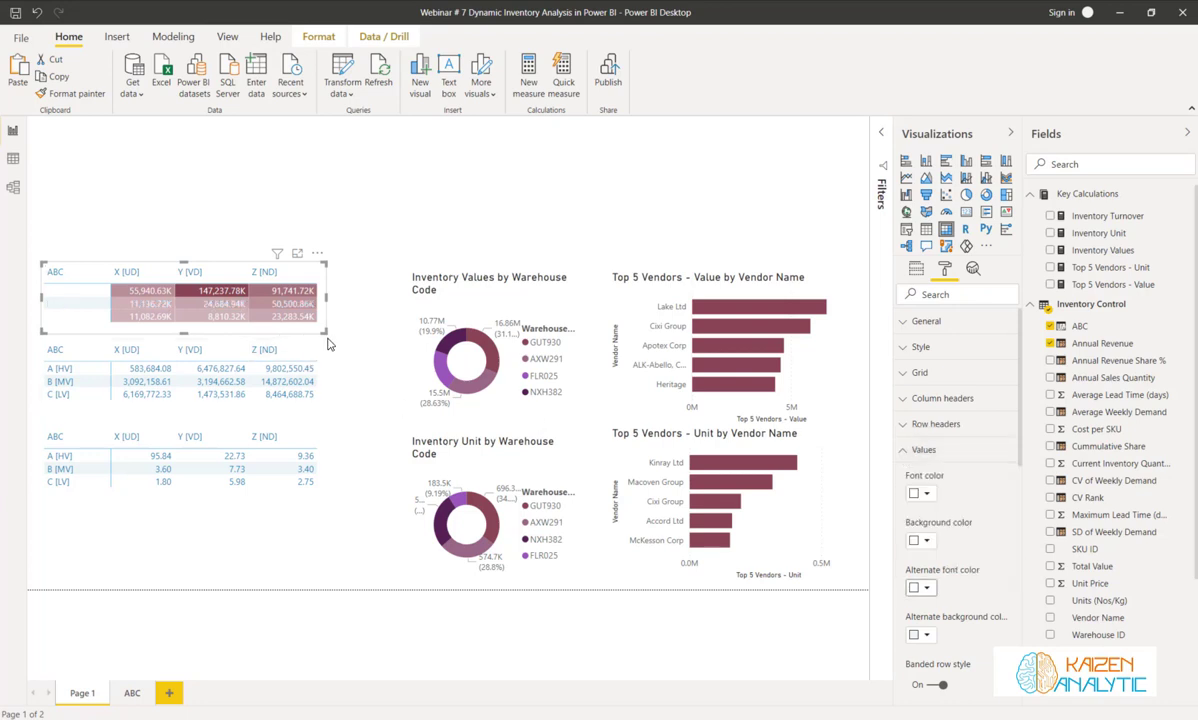
Step: Copy the Annual Revenue matrix's formatting onto the Total Value matrix and the Inventory Turnover matrix with Format painter
click(80, 93)
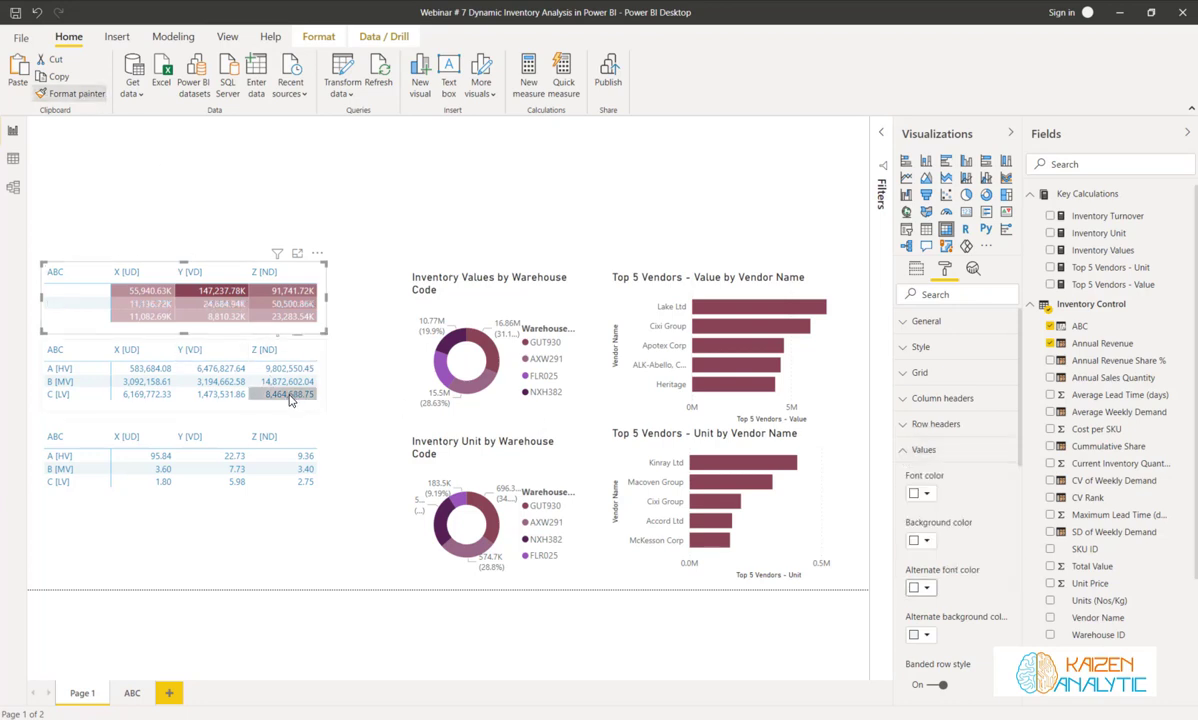
click(302, 401)
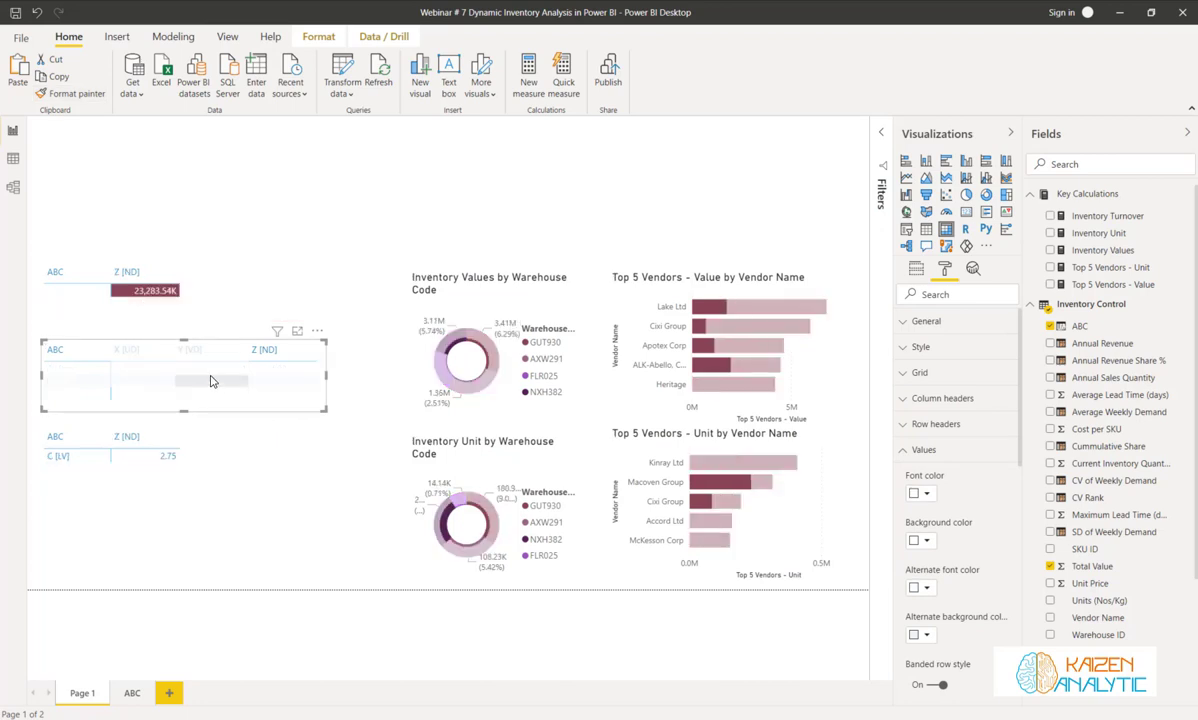
click(193, 306)
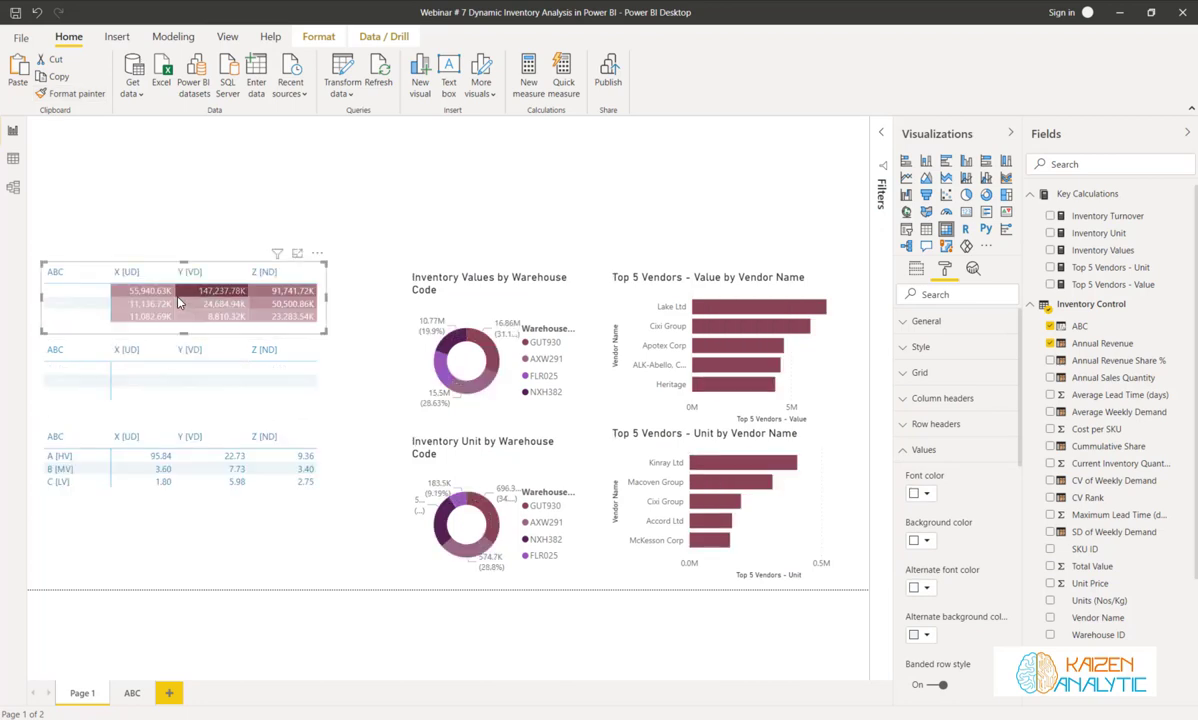
click(70, 93)
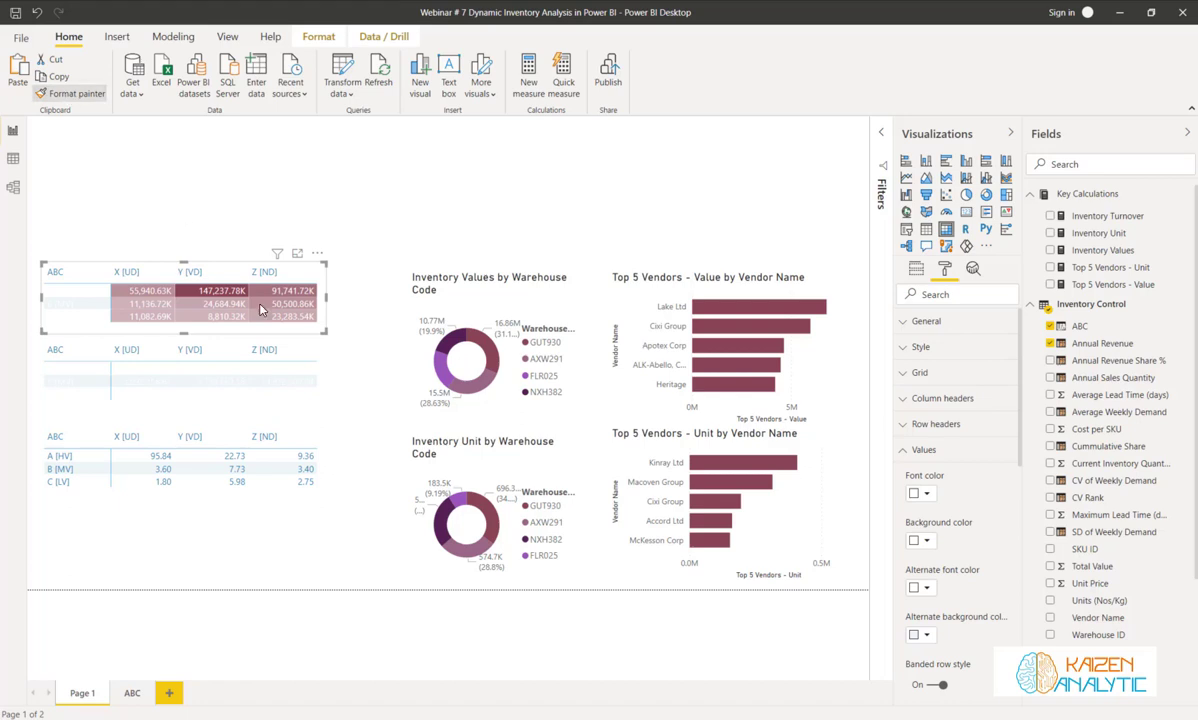
click(320, 350)
click(63, 95)
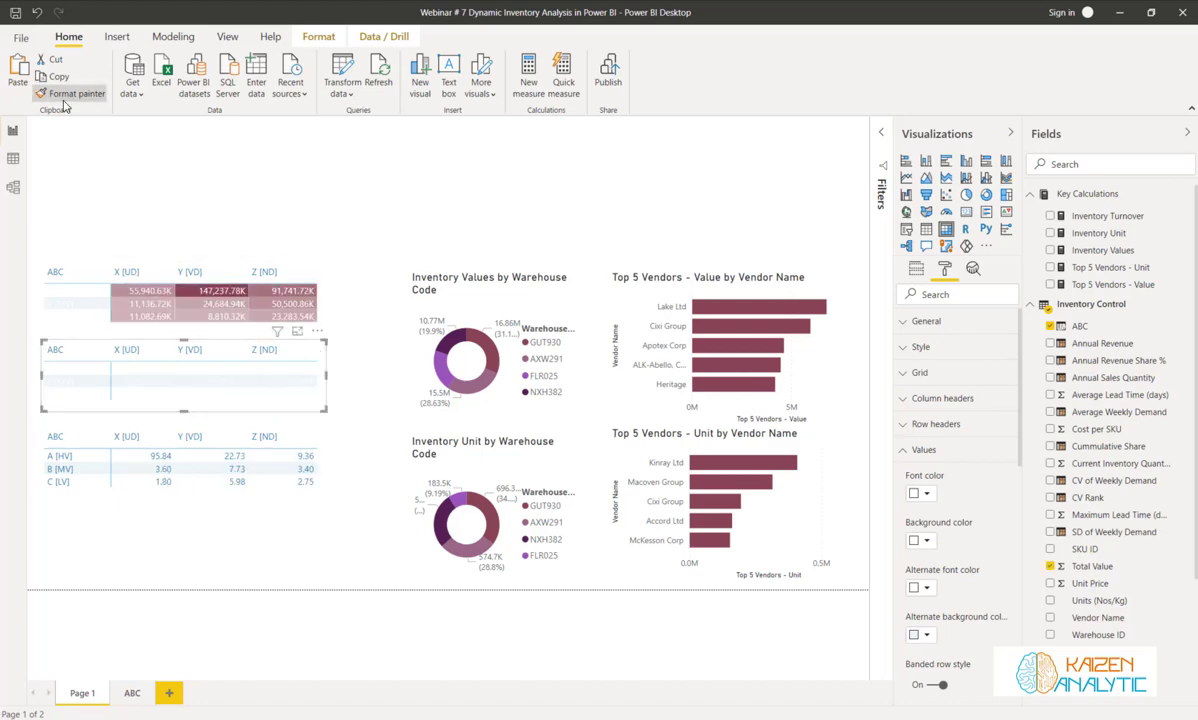
click(314, 455)
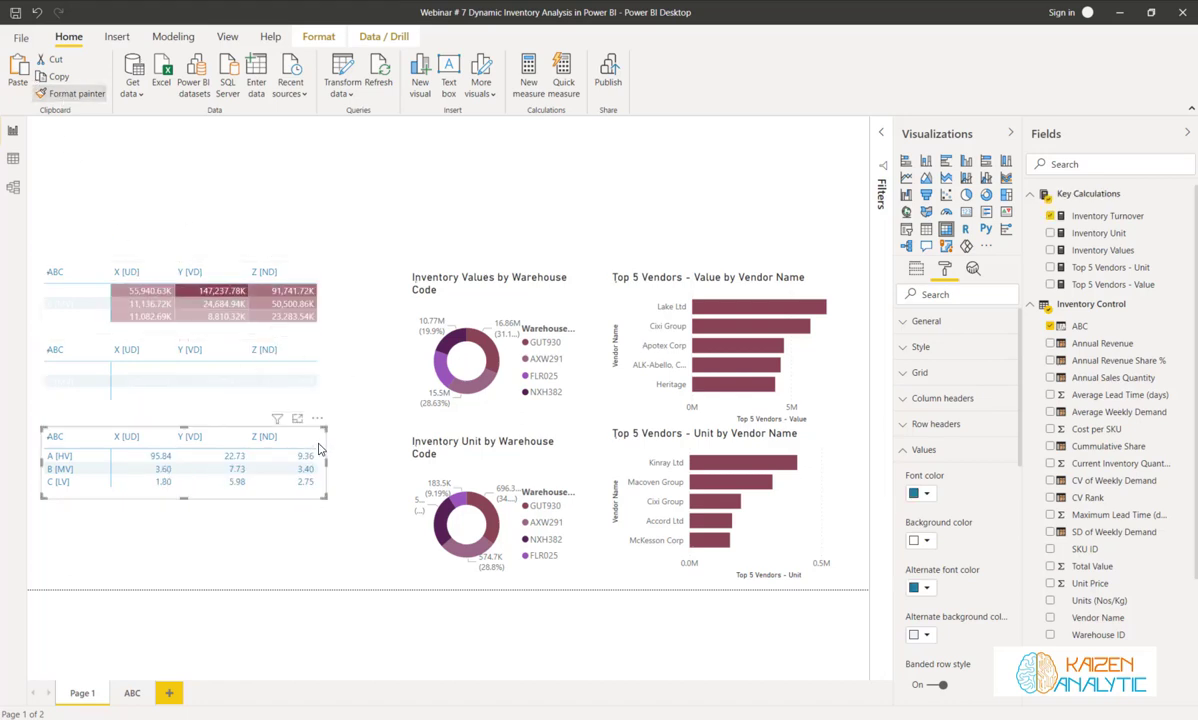
Step: Apply a background color scale to the Total Value matrix values, from a light tint of Theme color 1 to full Theme color 1 as maximum
click(309, 377)
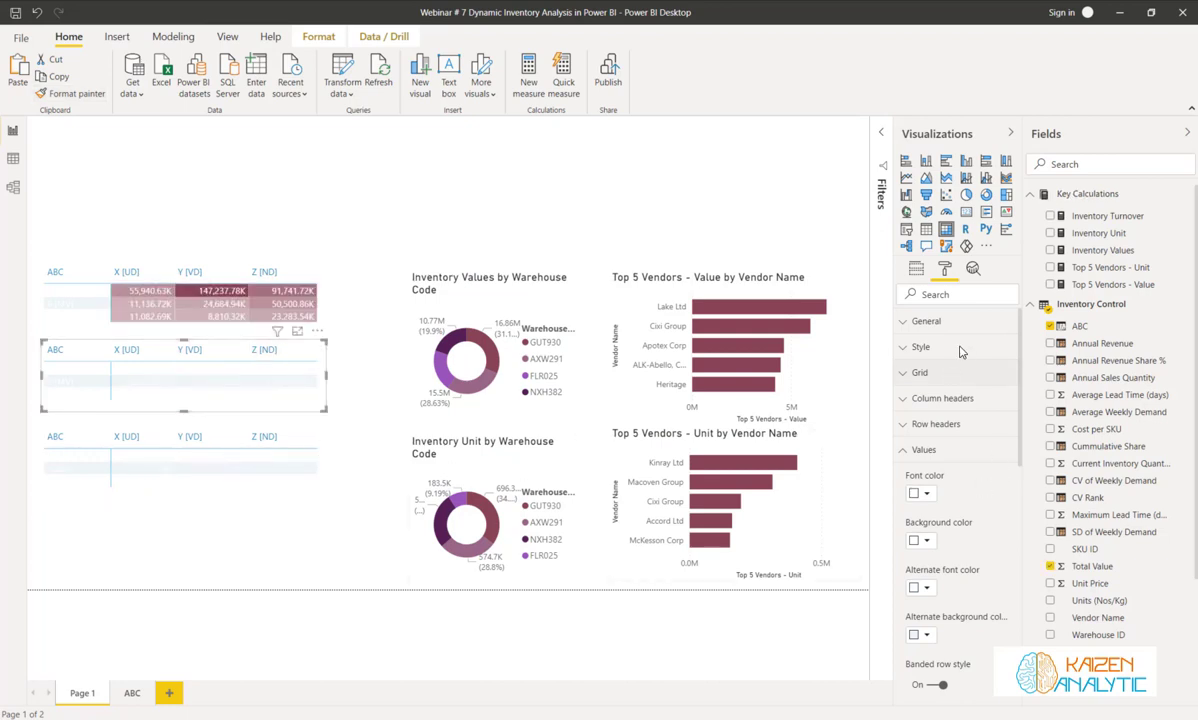
click(916, 268)
click(997, 410)
mouse_move(1022, 459)
mouse_move(1026, 487)
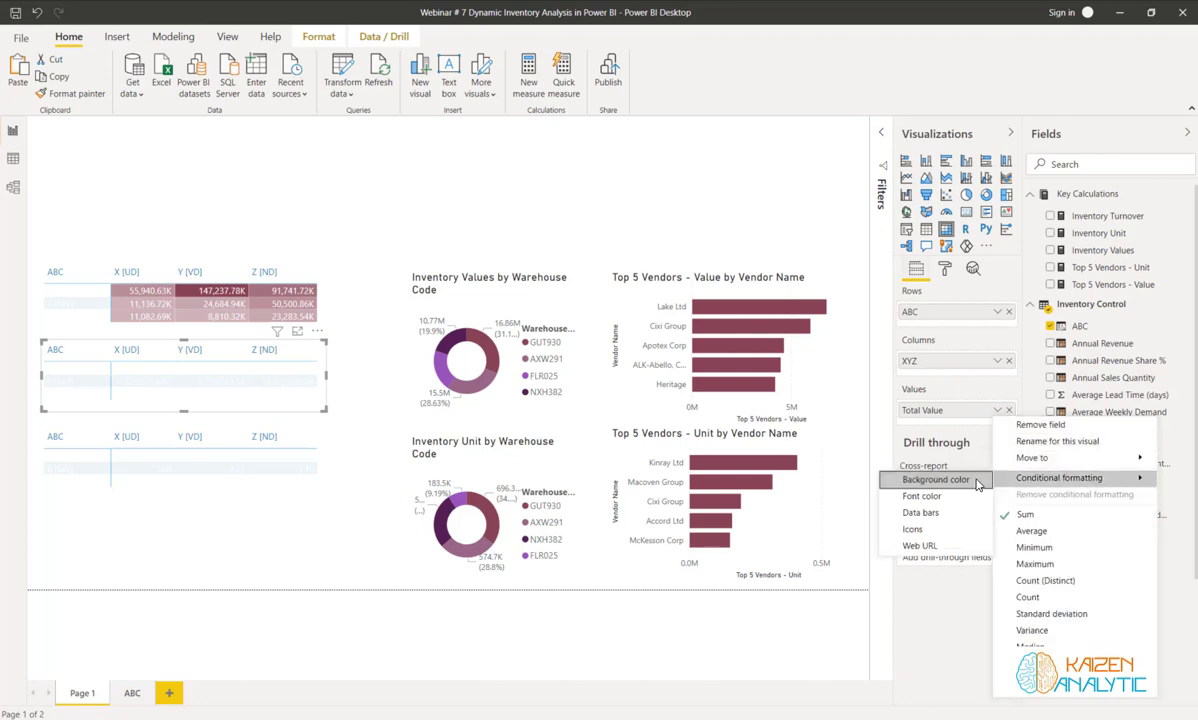
click(912, 452)
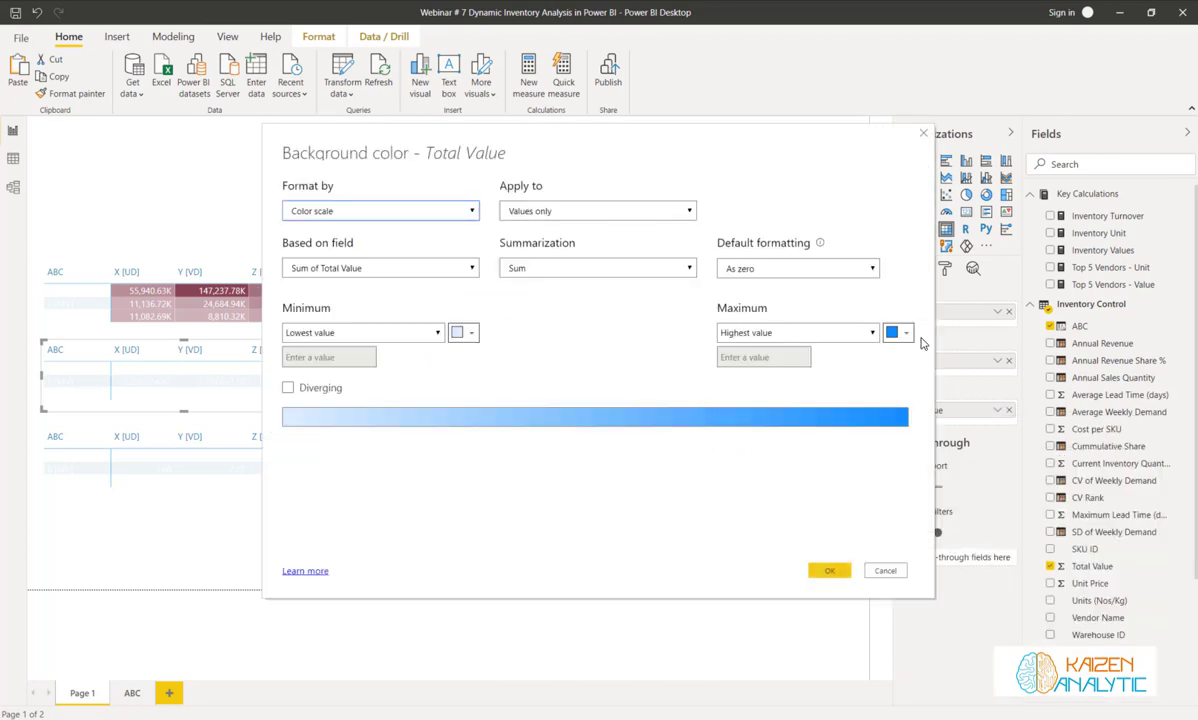
click(905, 333)
click(822, 370)
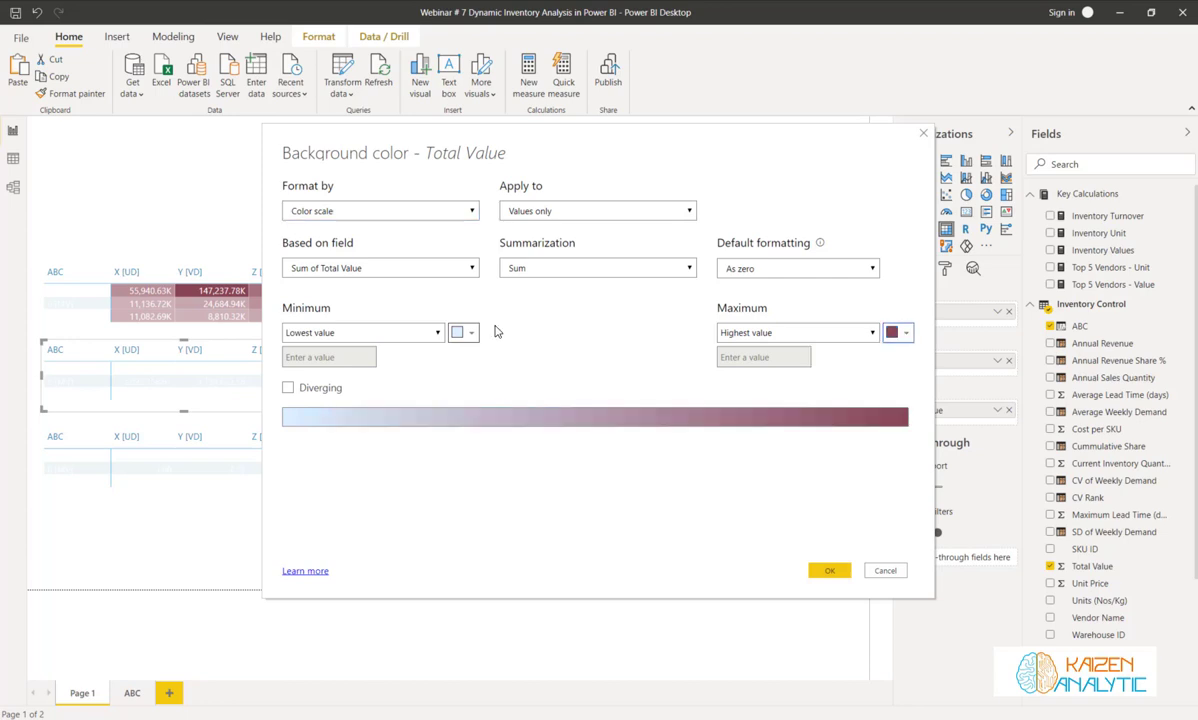
click(471, 336)
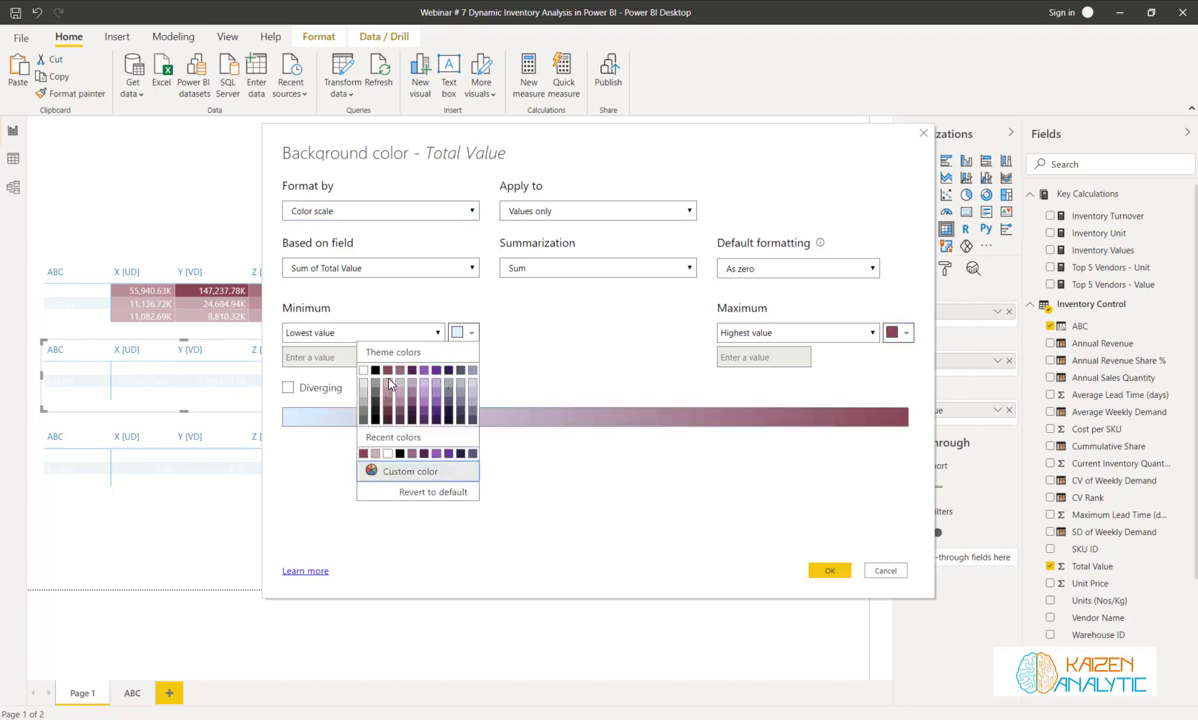
click(390, 388)
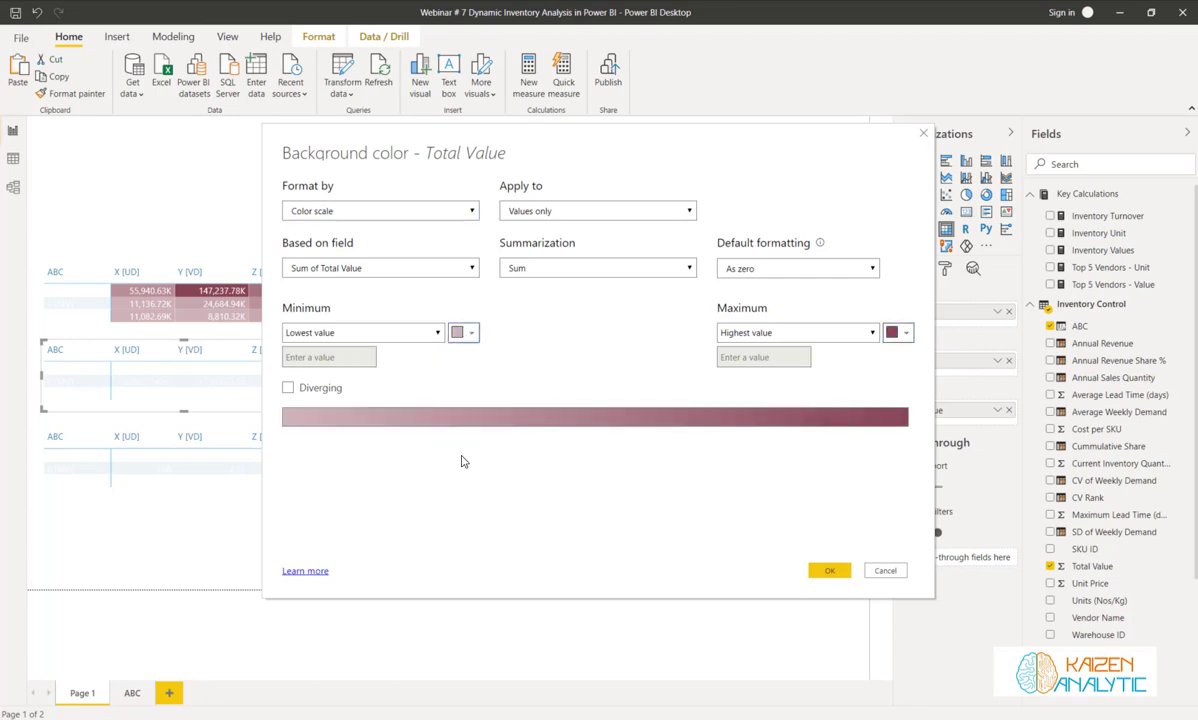
click(822, 568)
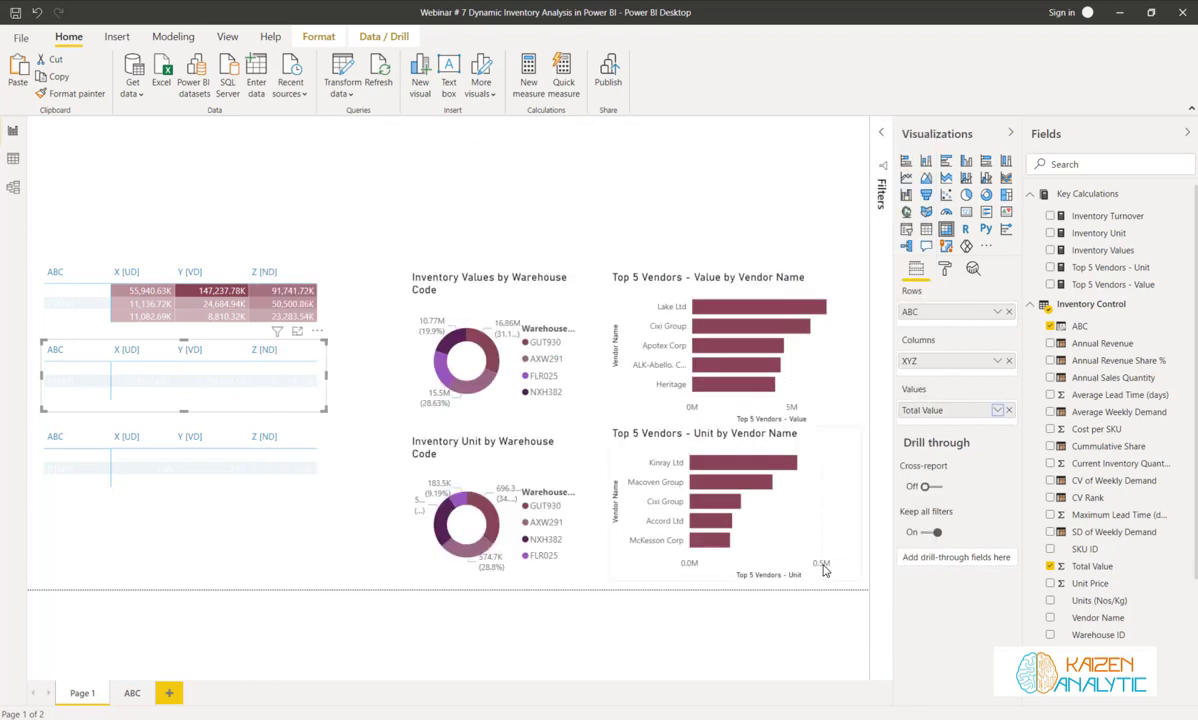
Step: Apply a background color scale to the Inventory Turnover matrix values, from a light tint of Theme color 1 to full Theme color 1 as maximum
click(324, 498)
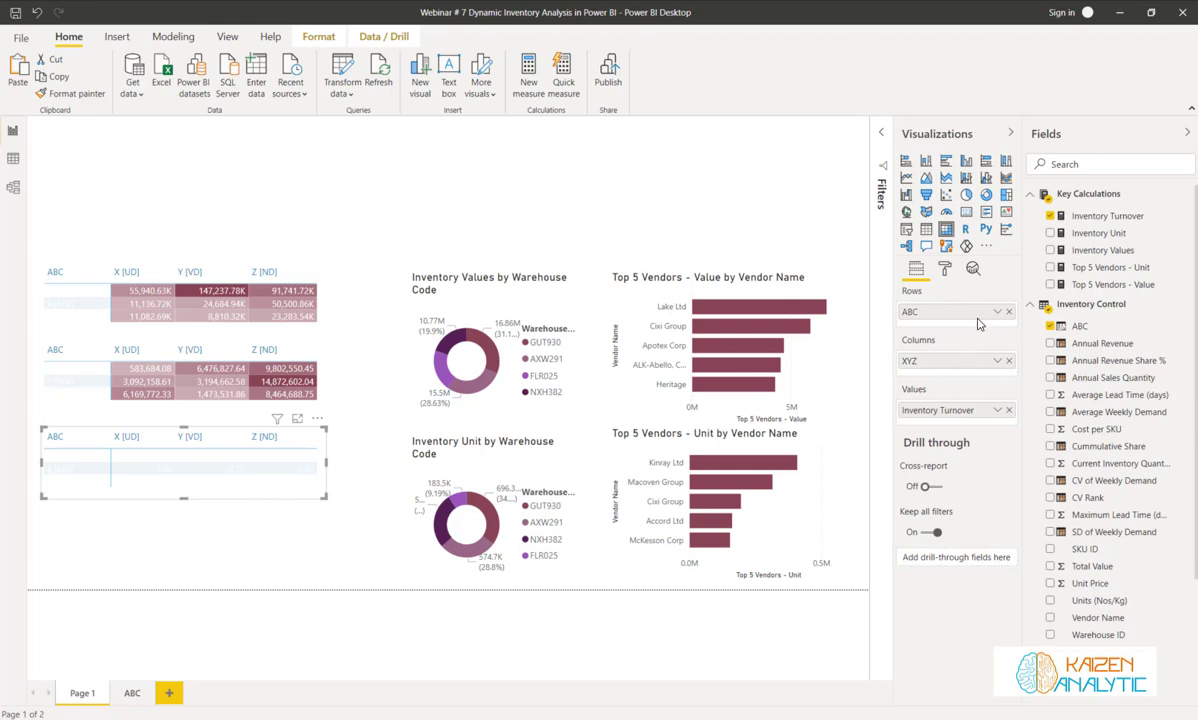
click(997, 410)
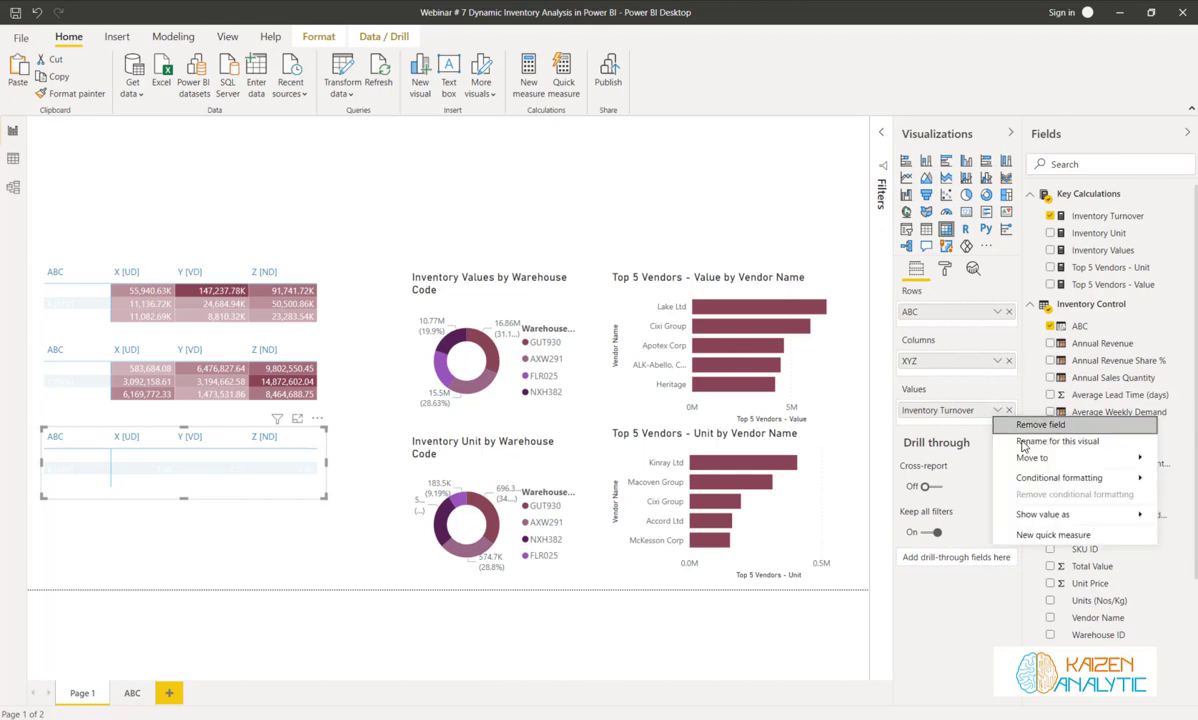
mouse_move(1010, 481)
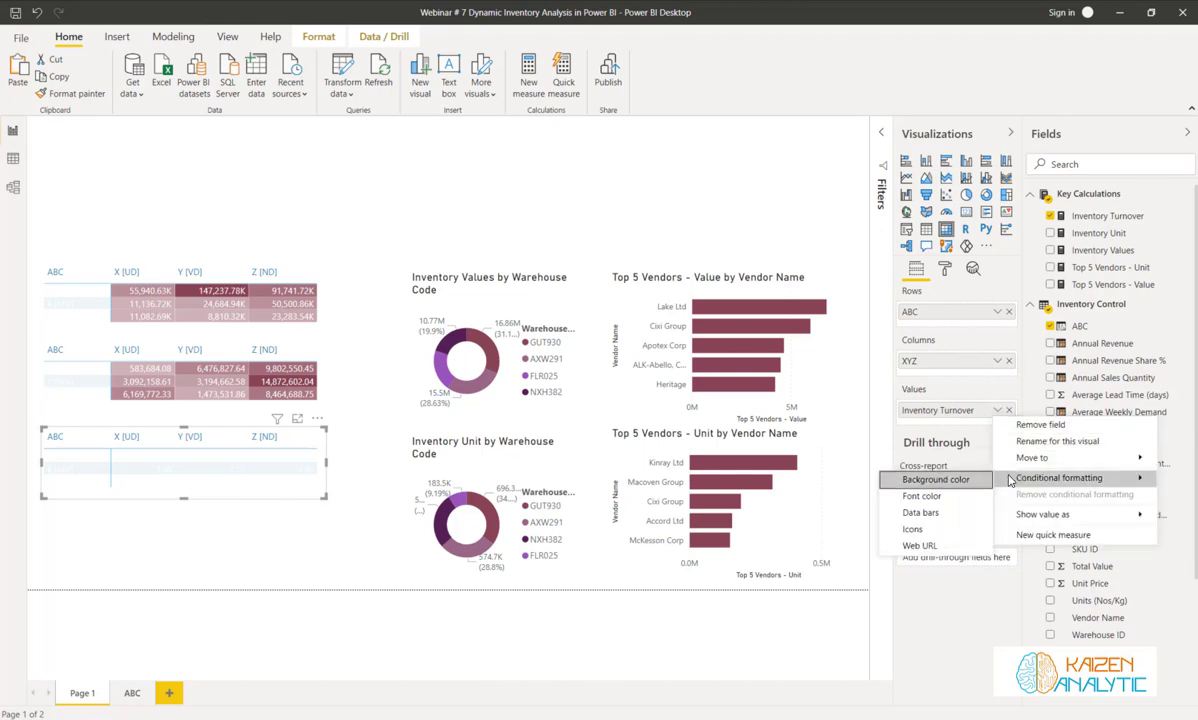
click(946, 480)
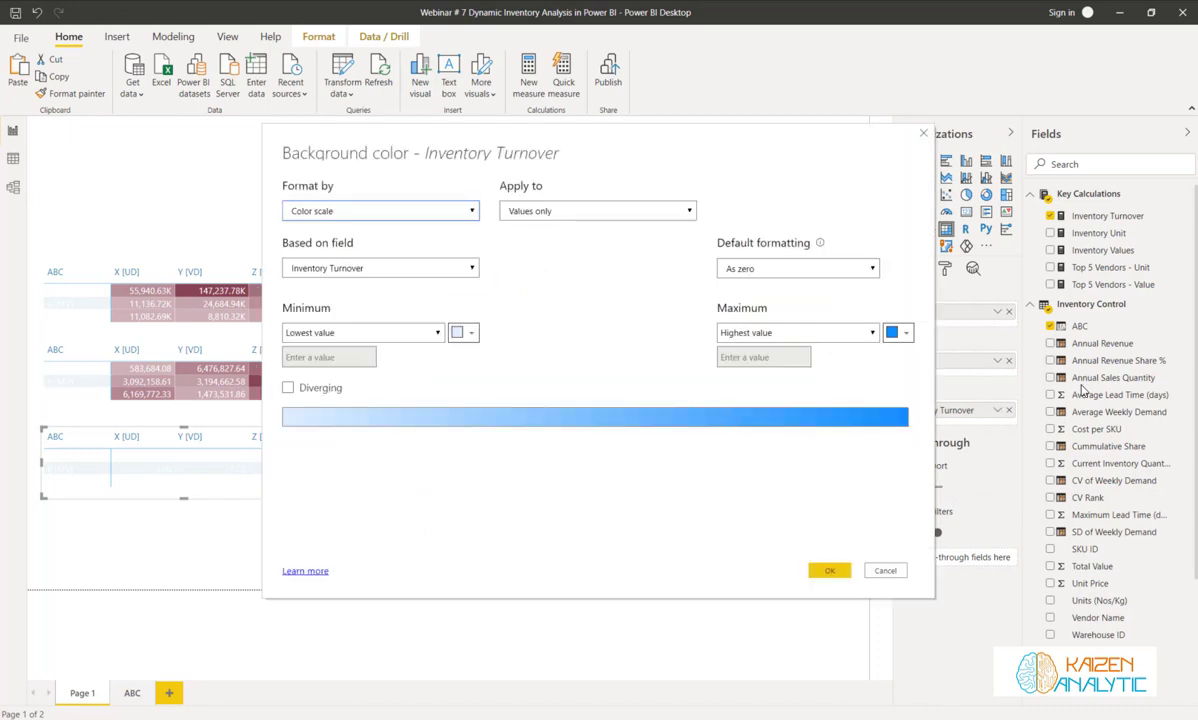
click(905, 333)
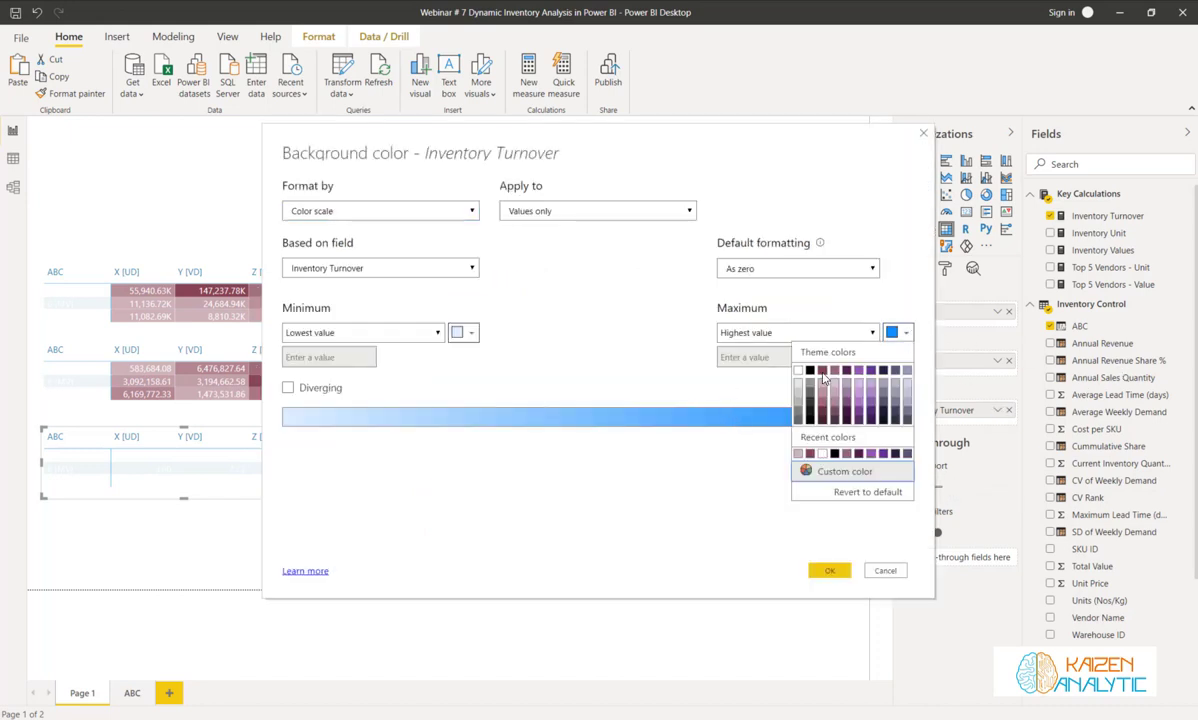
click(822, 370)
click(471, 332)
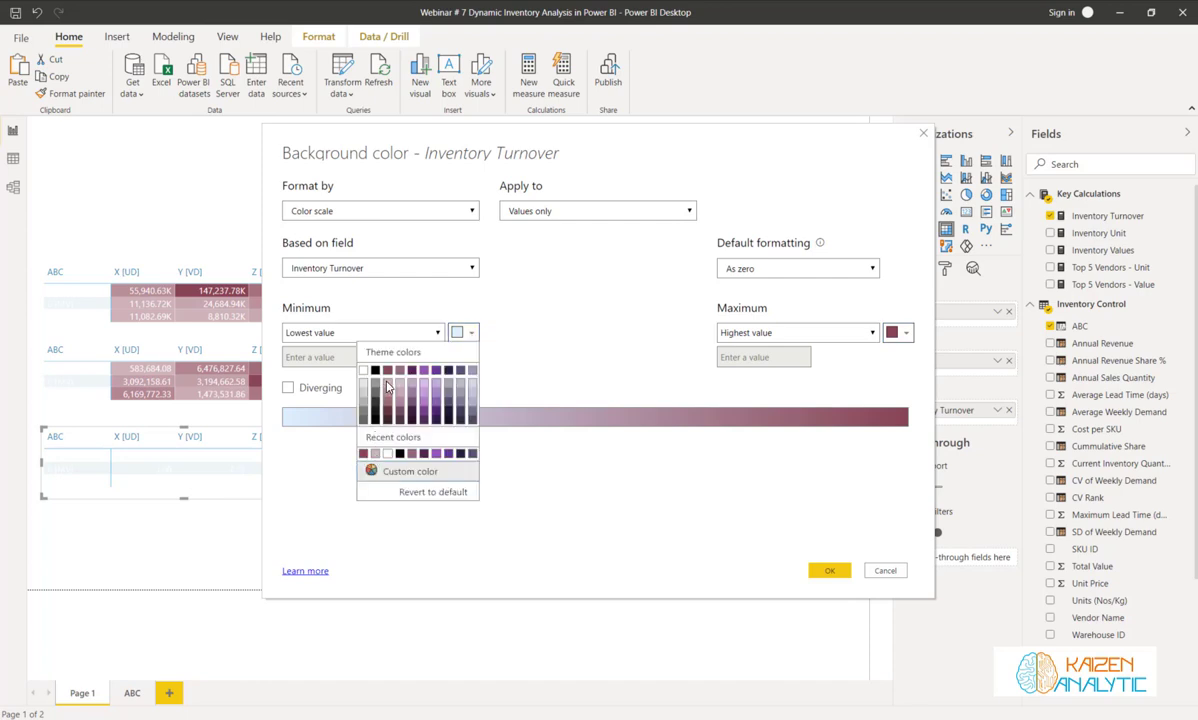
click(375, 455)
click(829, 570)
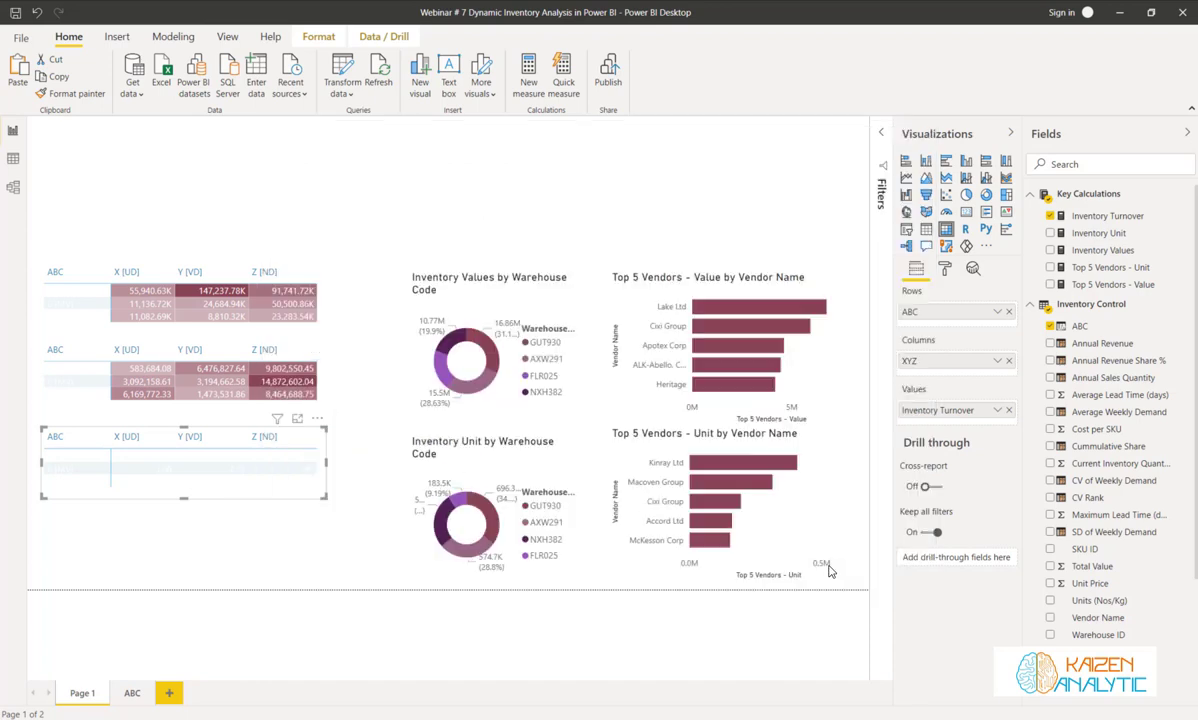
Step: Set the display units of the Total Value field to Thousands in the Total Value matrix
click(308, 368)
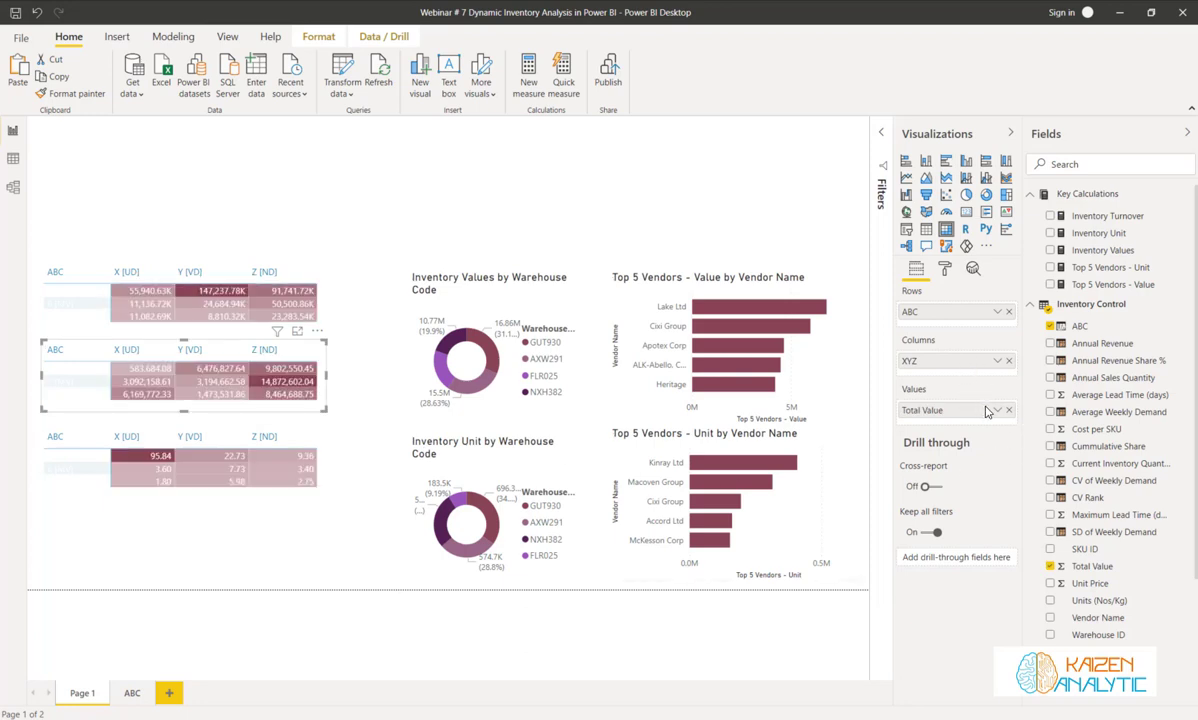
click(946, 270)
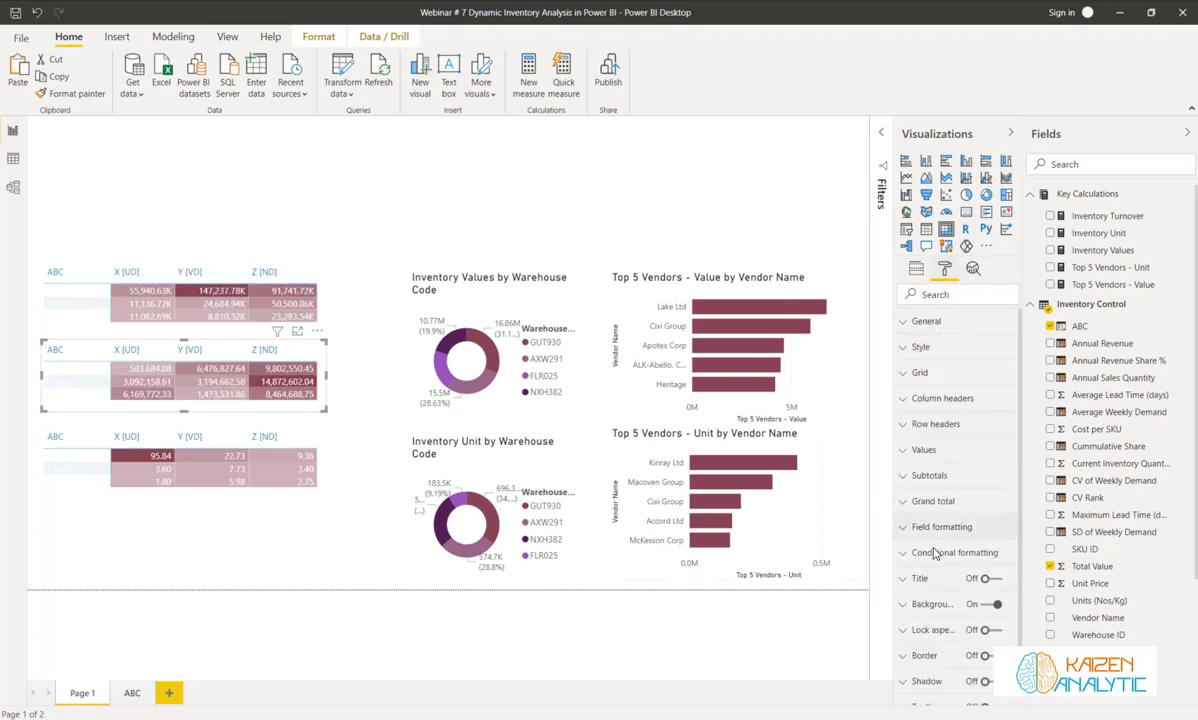
click(915, 526)
scroll(970, 498, down, 3)
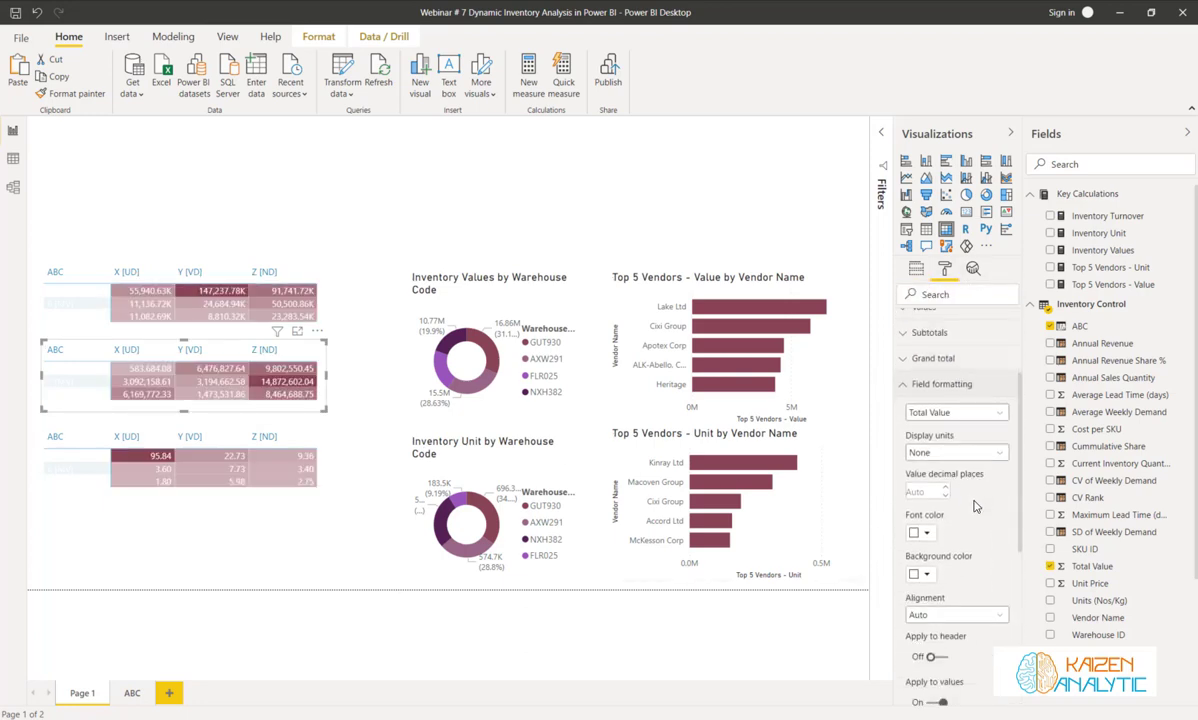
click(995, 455)
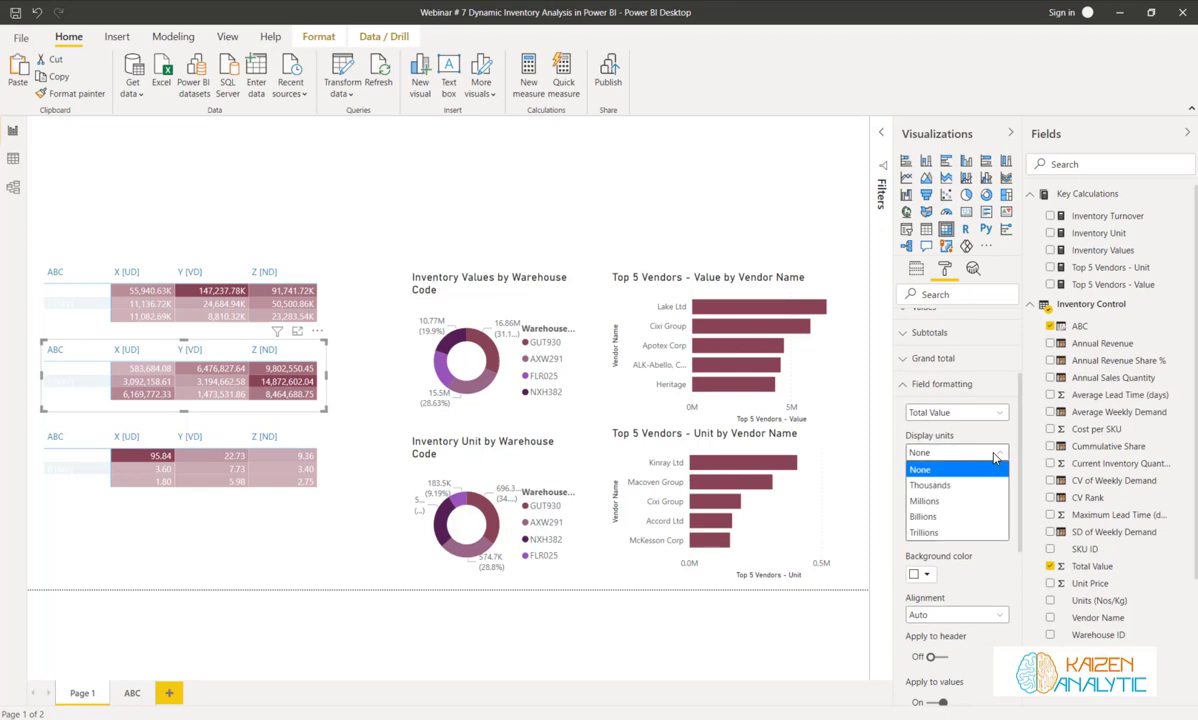
click(948, 486)
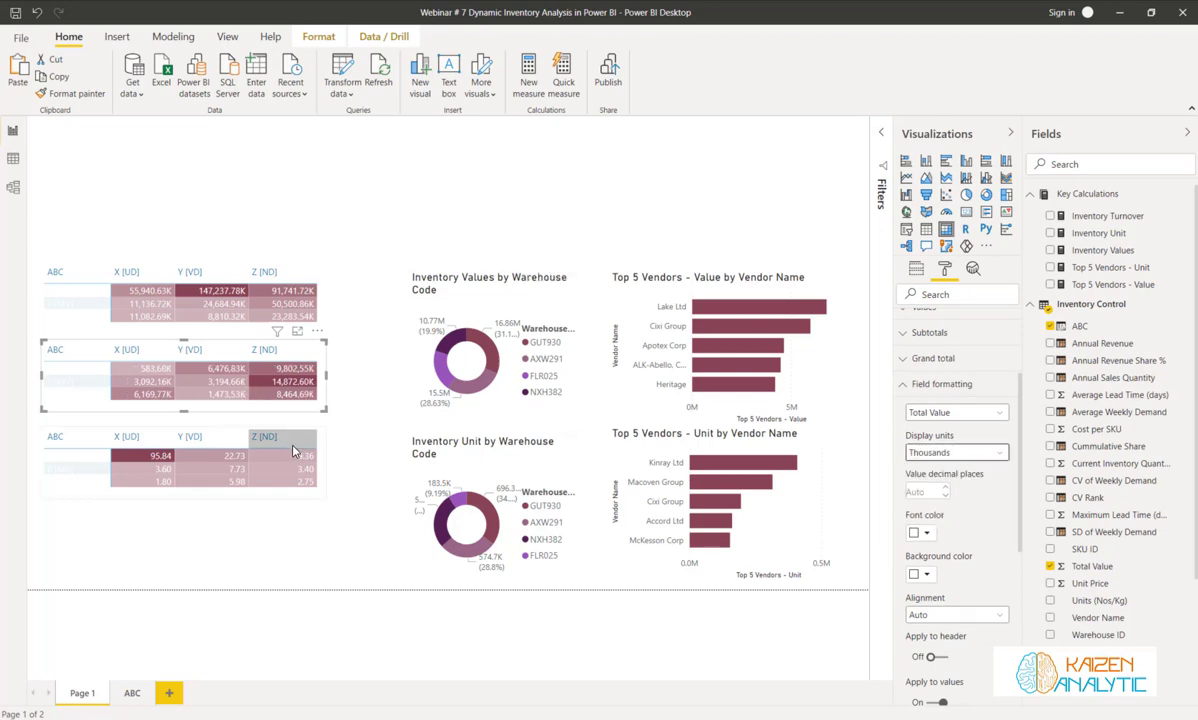
click(271, 523)
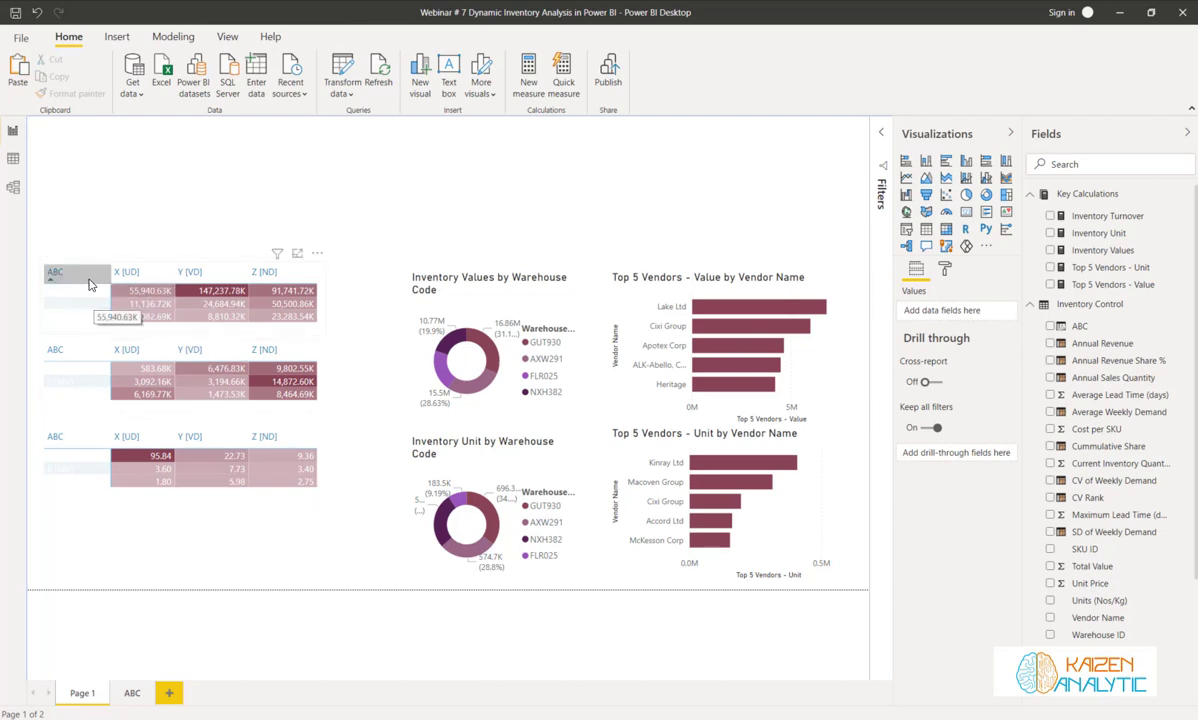
Step: Set the column header font color of the Annual Revenue matrix to #222244, Theme color 6
click(144, 270)
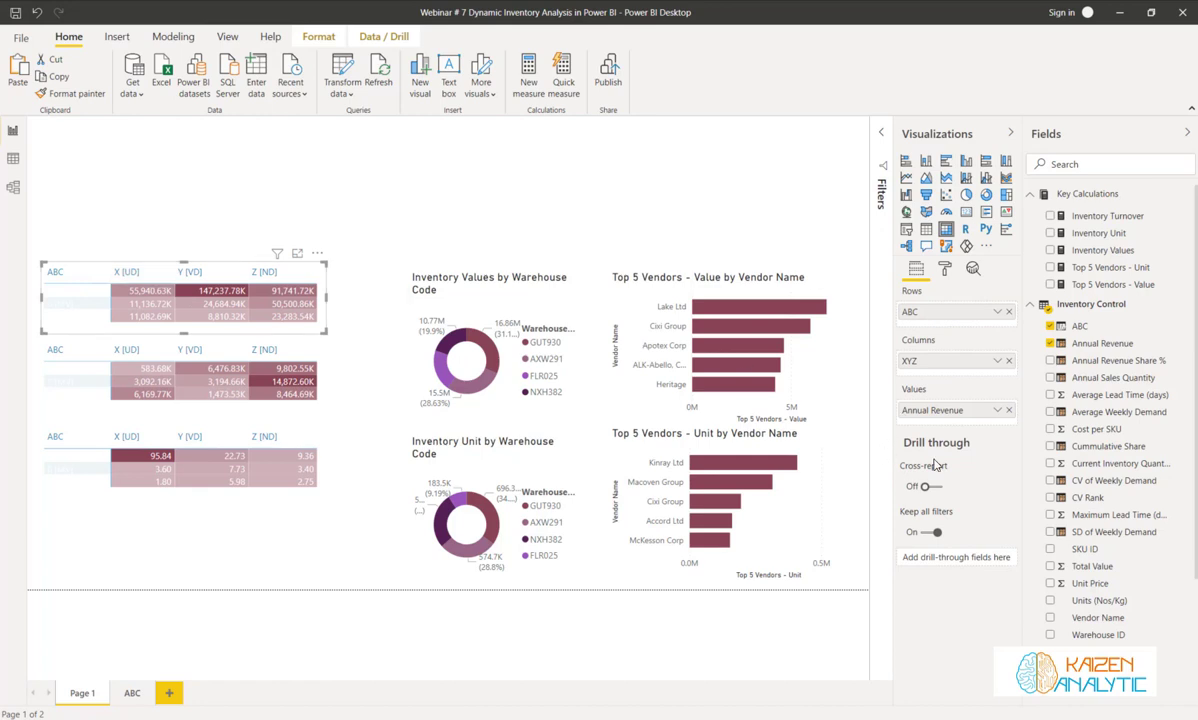
click(944, 268)
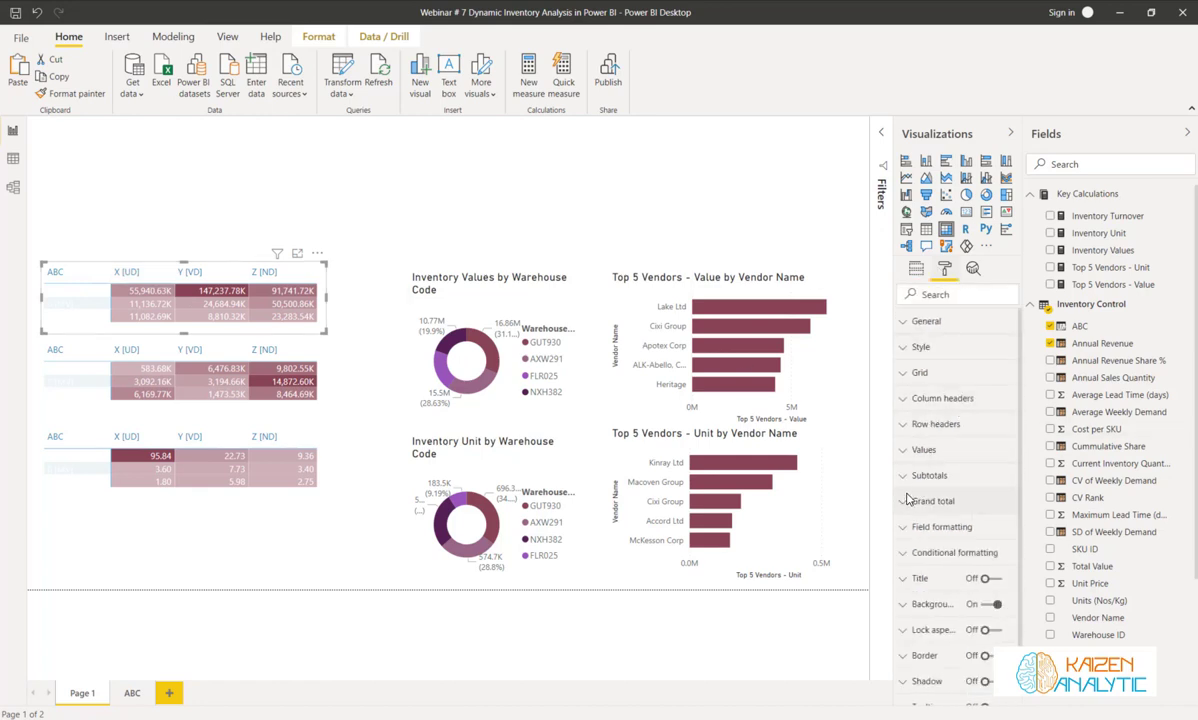
click(908, 398)
click(928, 444)
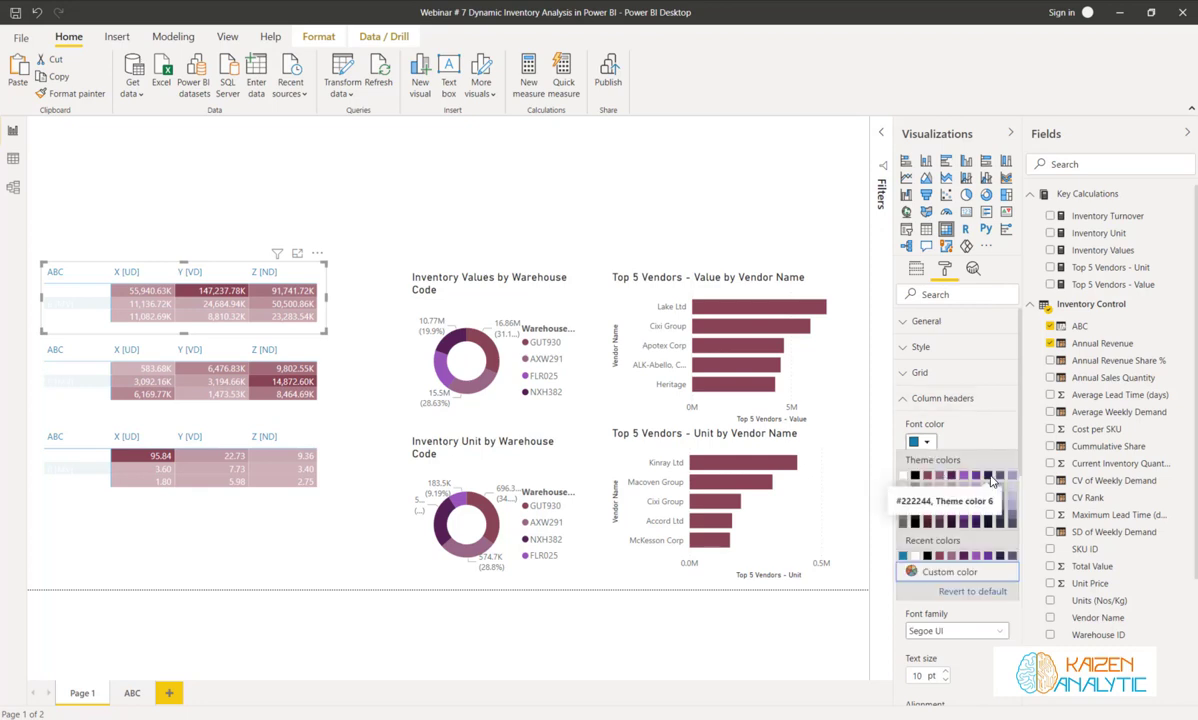
click(990, 477)
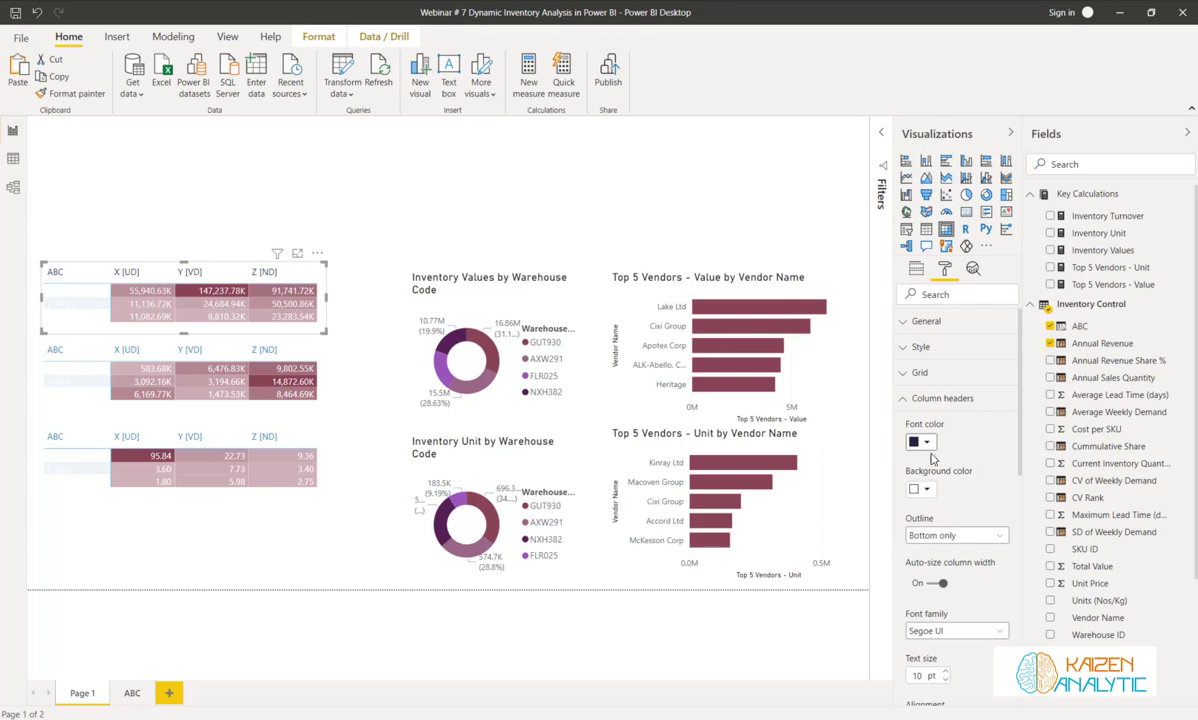
click(904, 399)
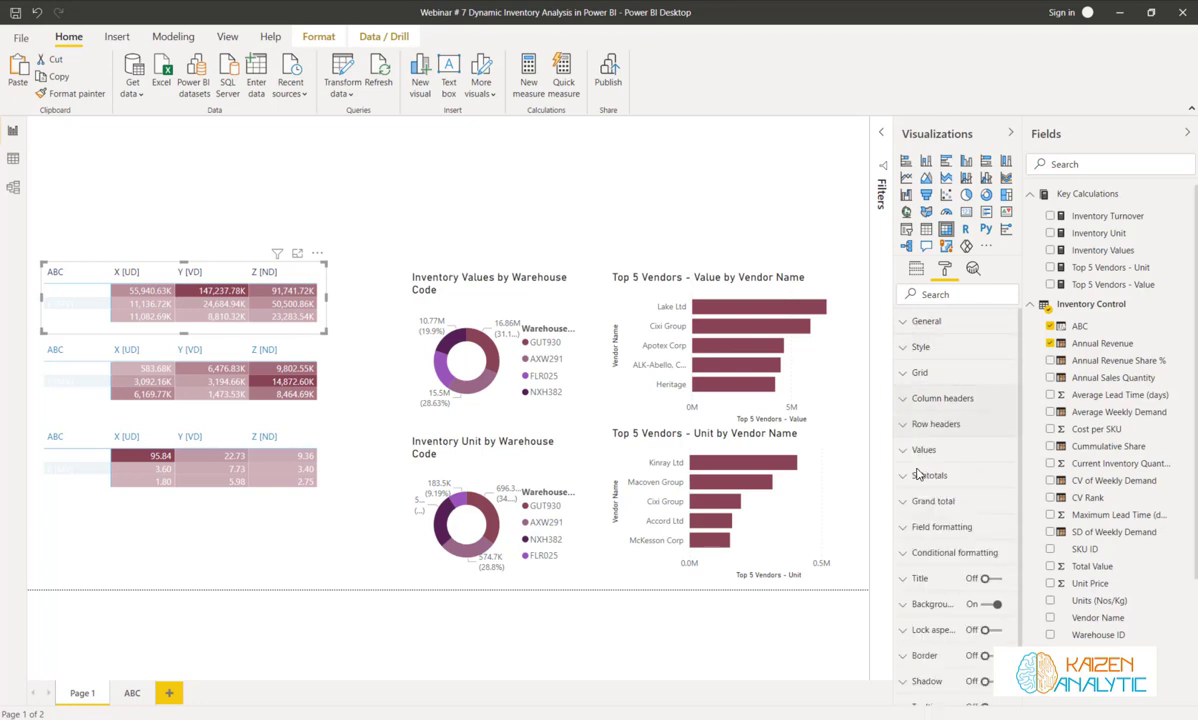
Step: Set the row header font color of the Annual Revenue matrix to the same dark Theme color 6
click(908, 423)
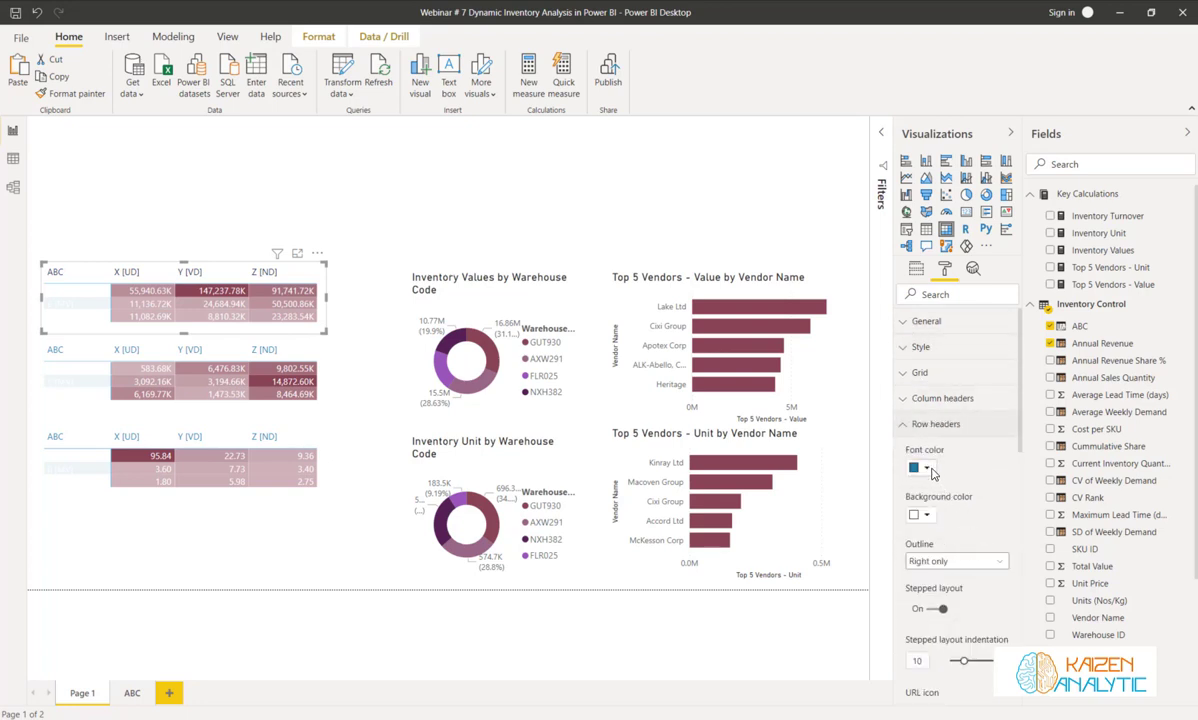
click(928, 468)
click(988, 502)
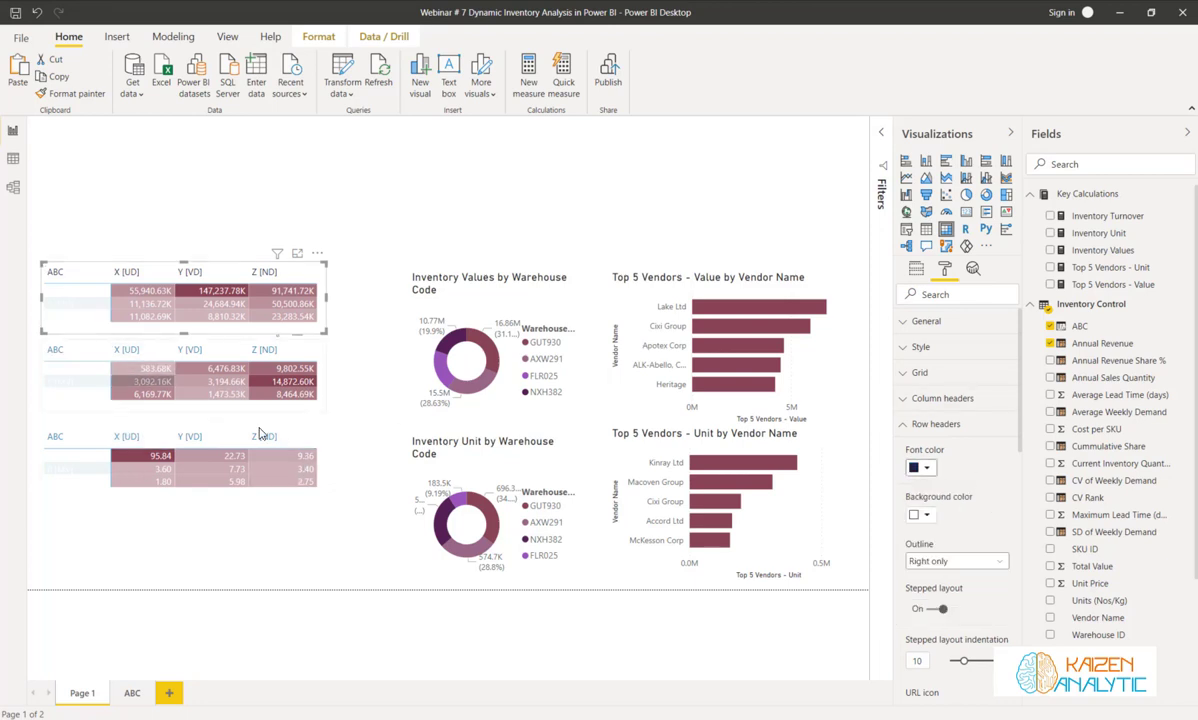
click(350, 412)
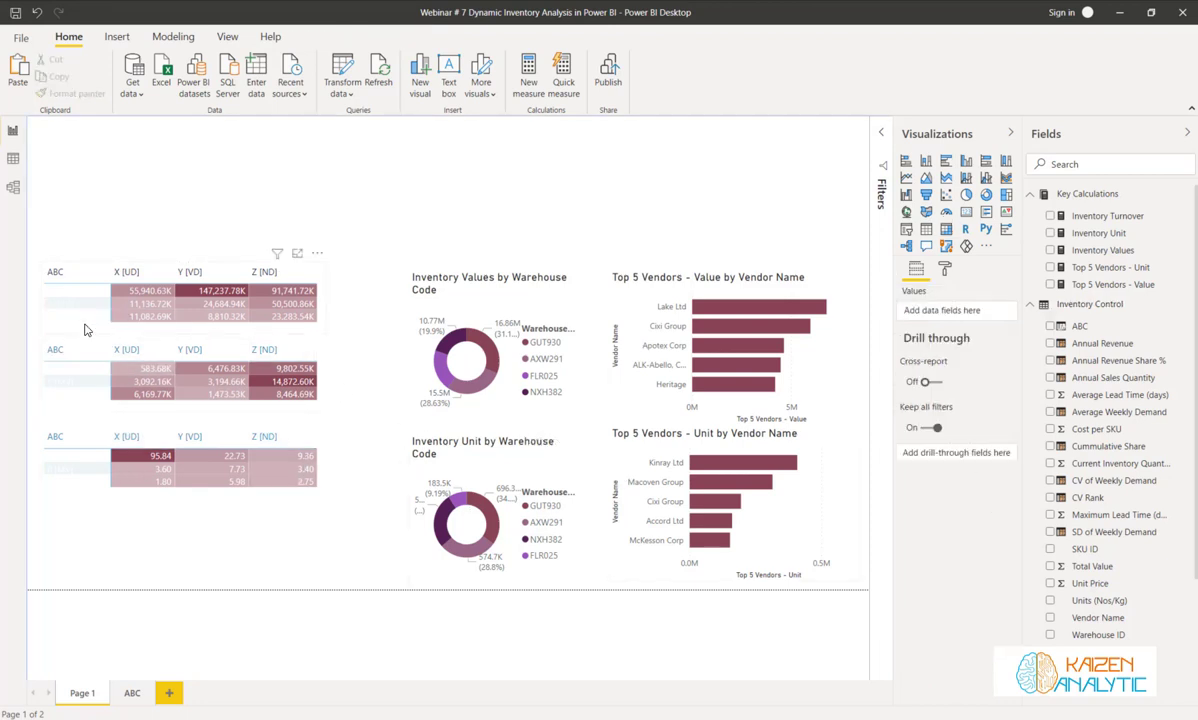
Step: Check the font color setting of the Annual Revenue matrix's row headers
click(82, 305)
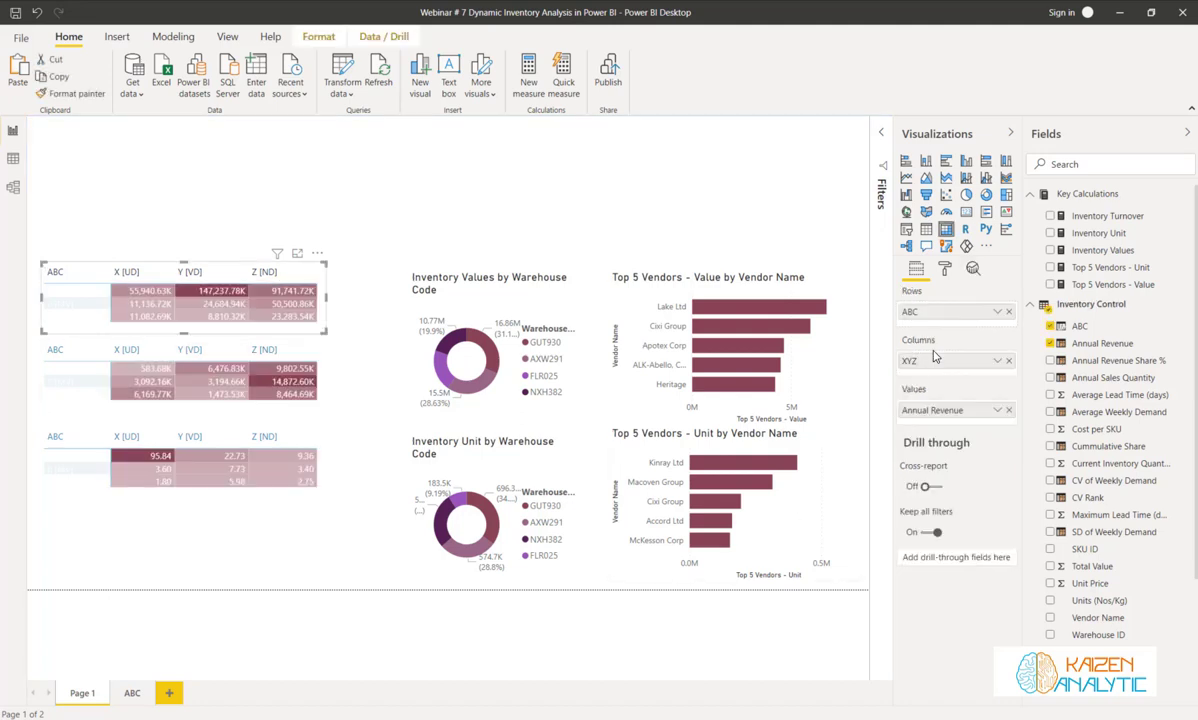
click(944, 268)
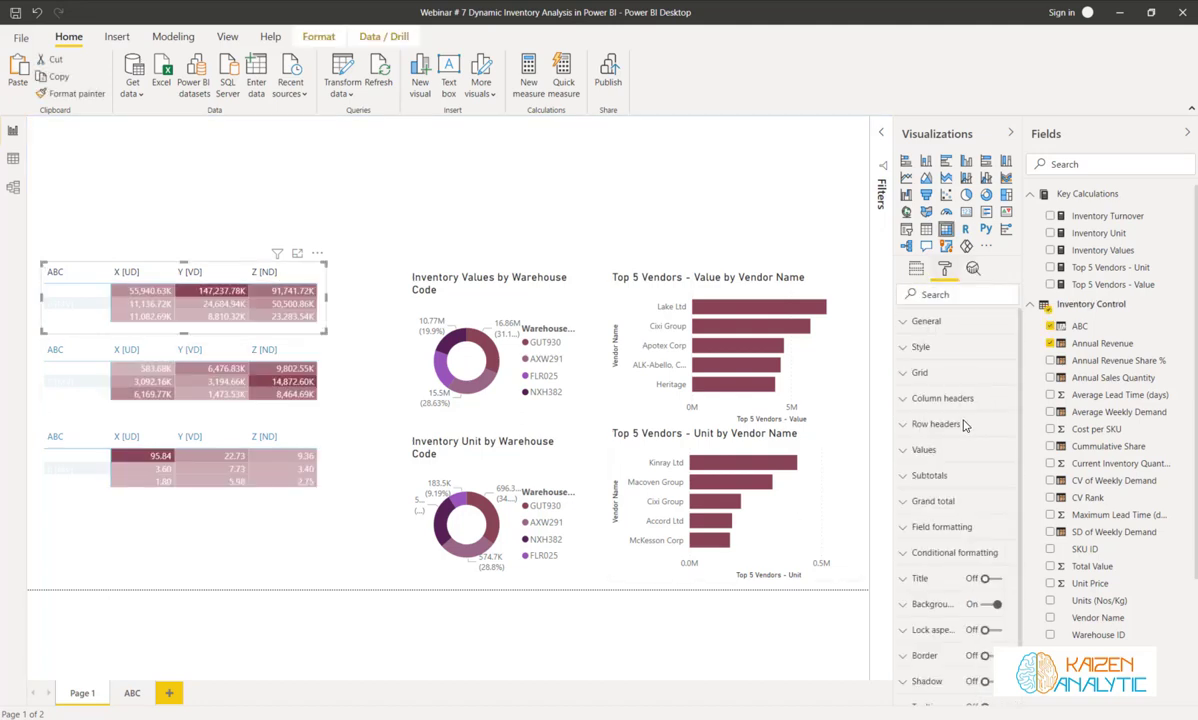
click(904, 426)
click(904, 426)
click(904, 426)
click(926, 469)
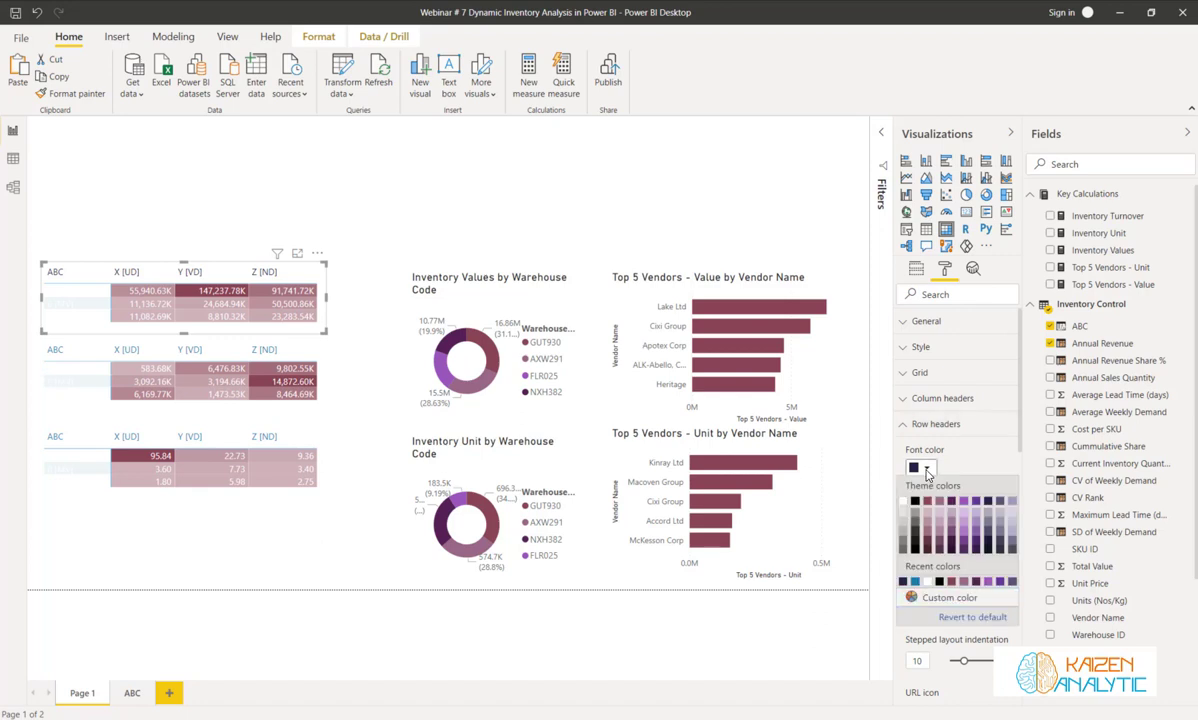
click(927, 471)
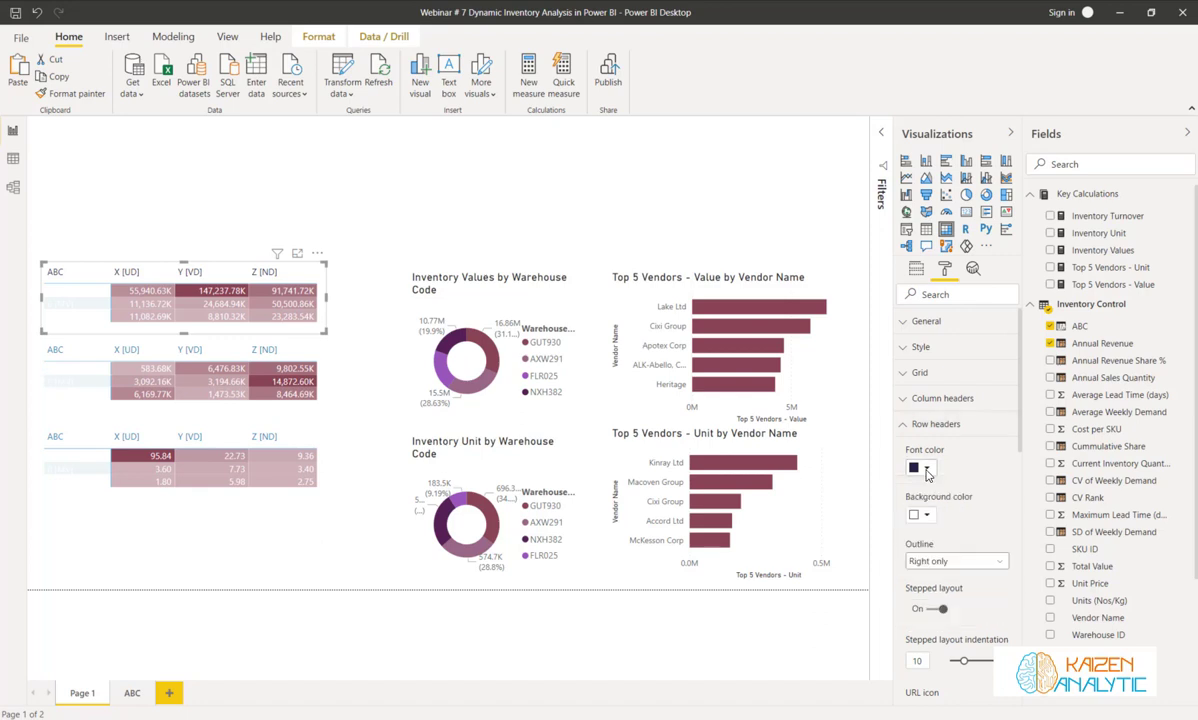
click(905, 426)
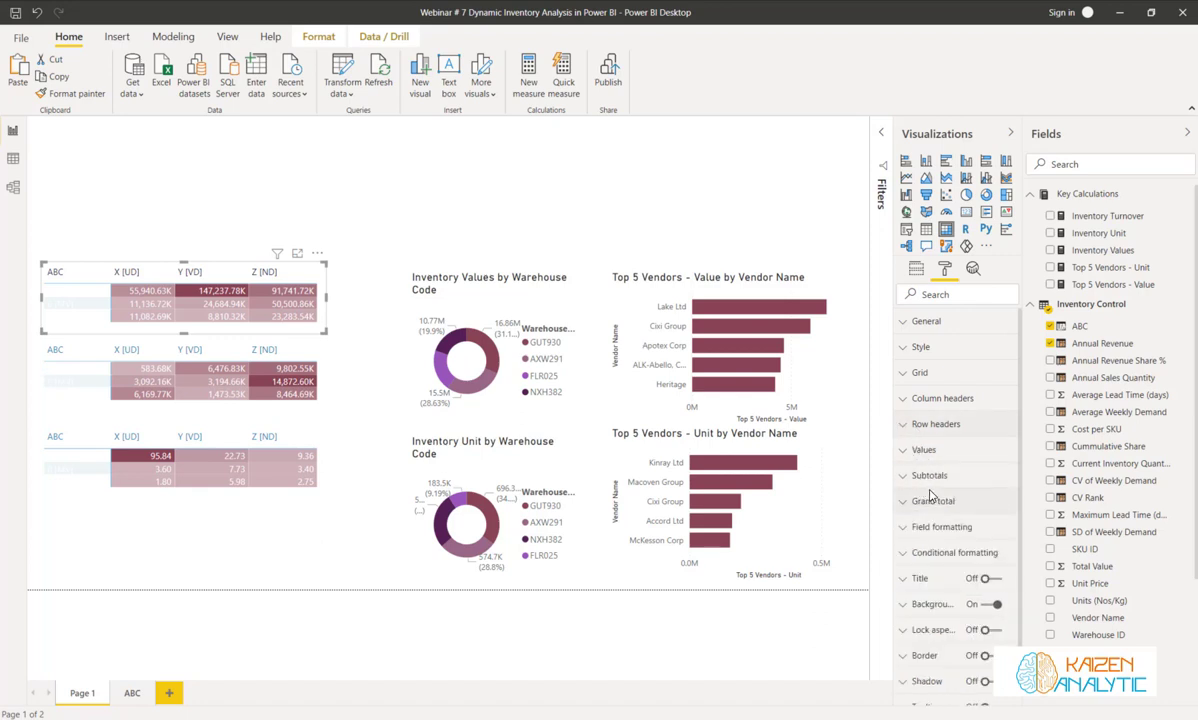
Step: Set the font color and alternate font color of the Annual Revenue matrix's values to dark Theme color 6
click(909, 452)
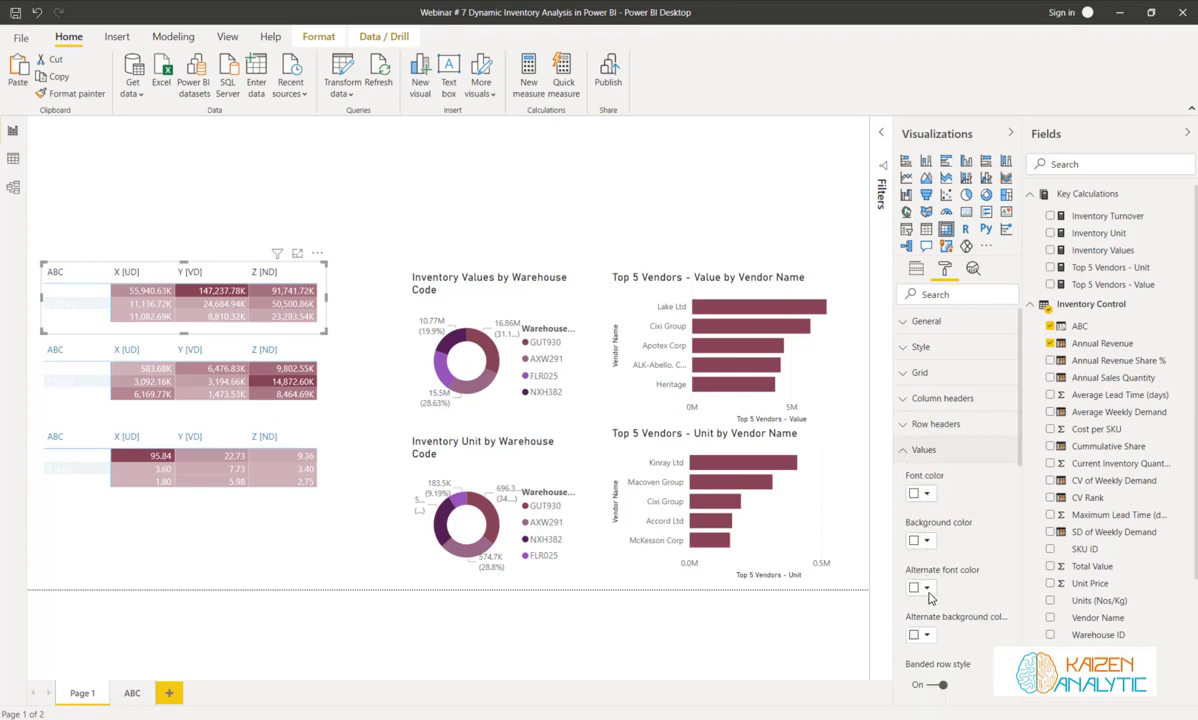
click(927, 495)
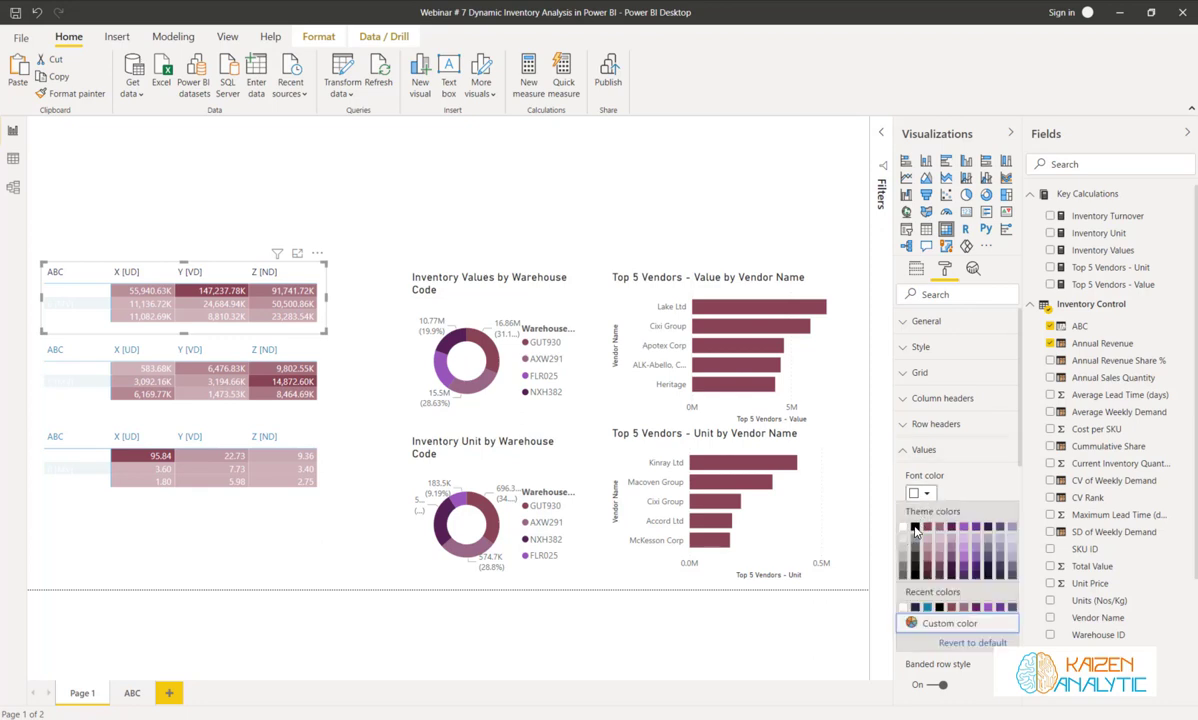
click(915, 527)
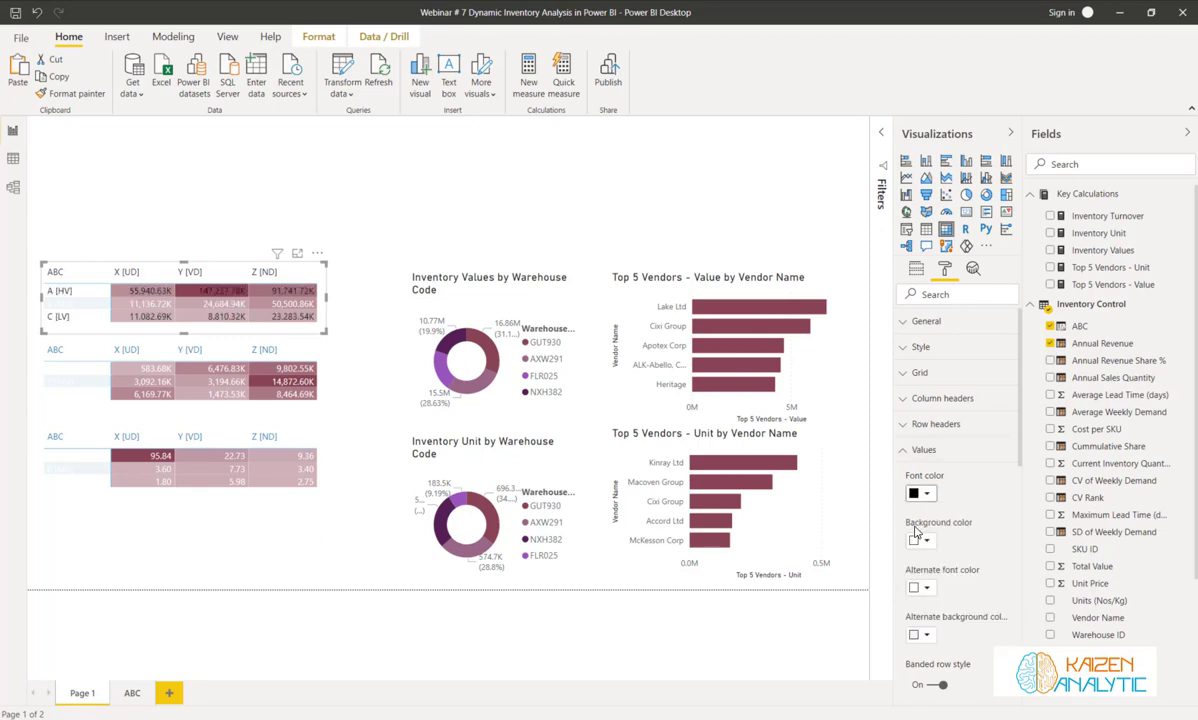
click(928, 496)
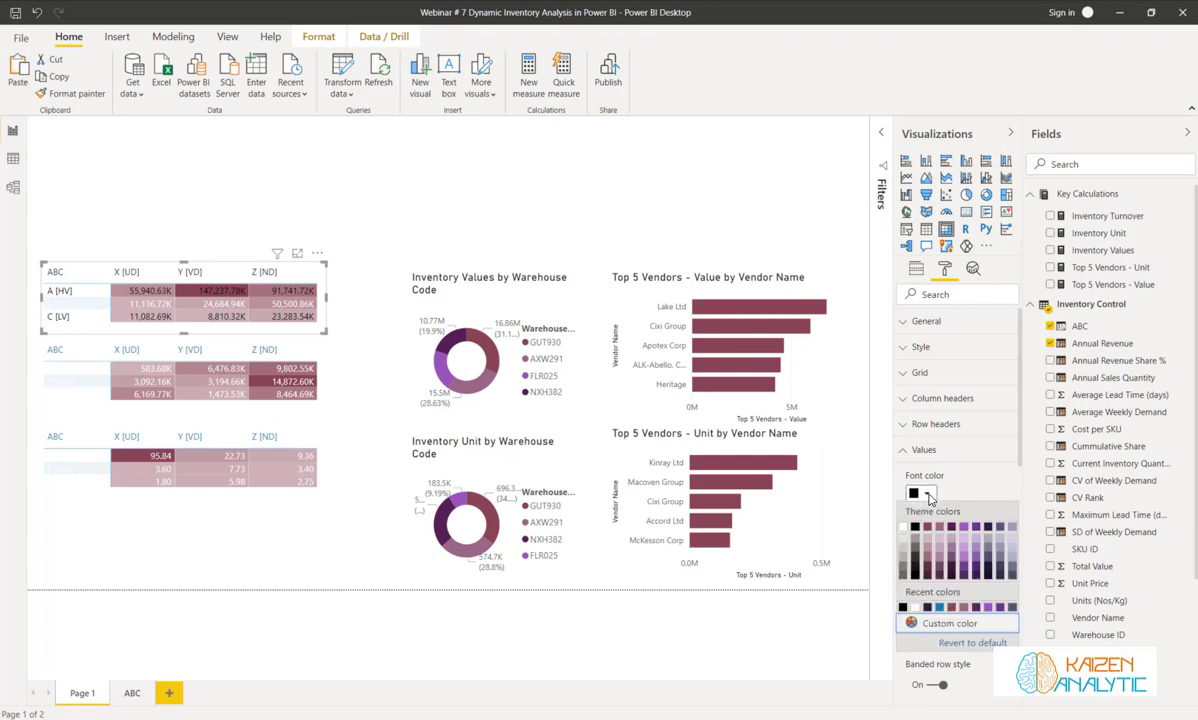
click(988, 528)
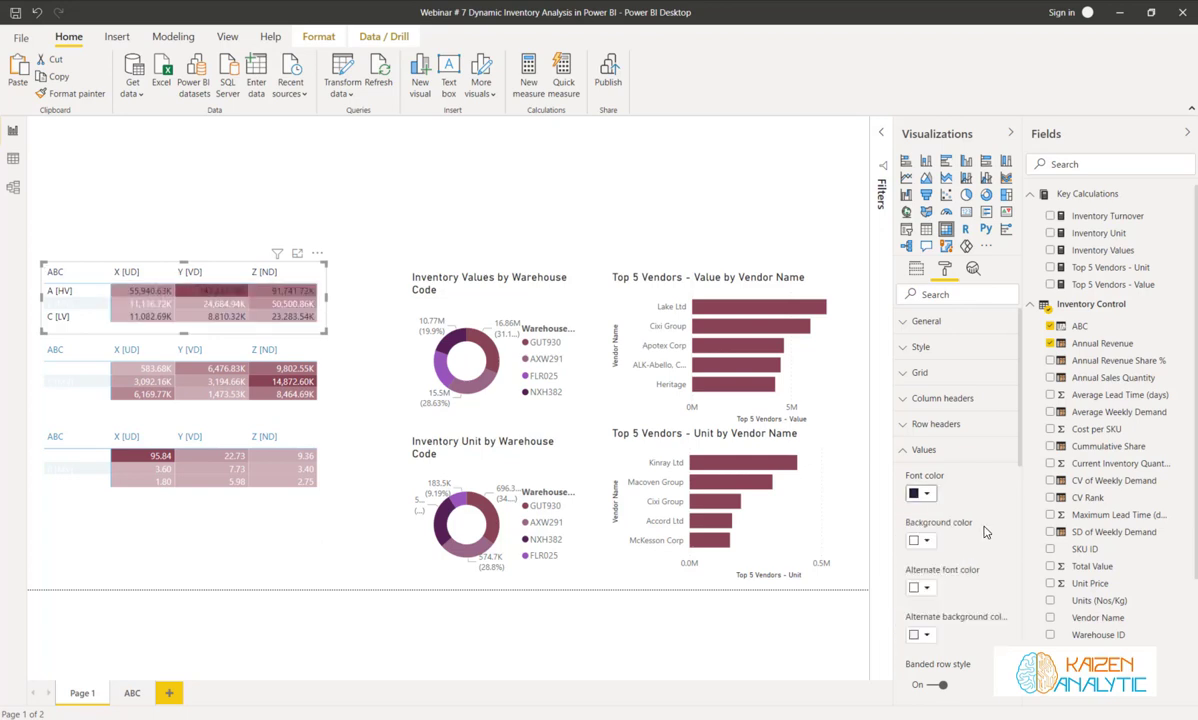
click(928, 590)
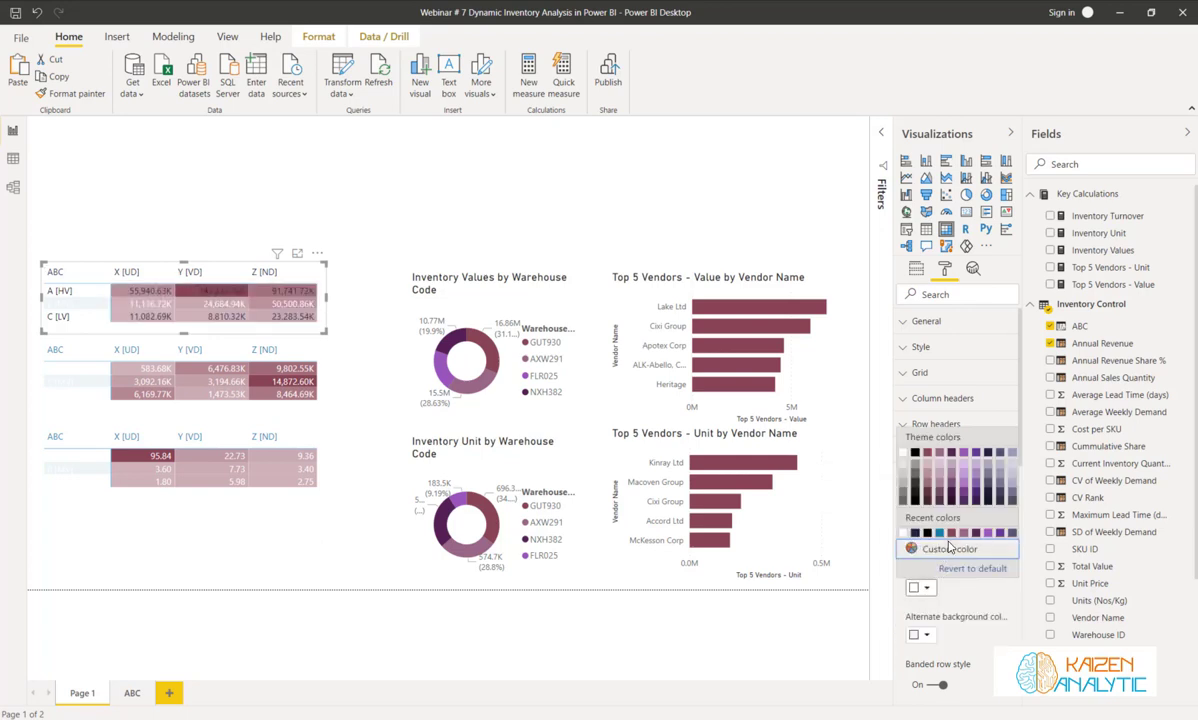
click(992, 454)
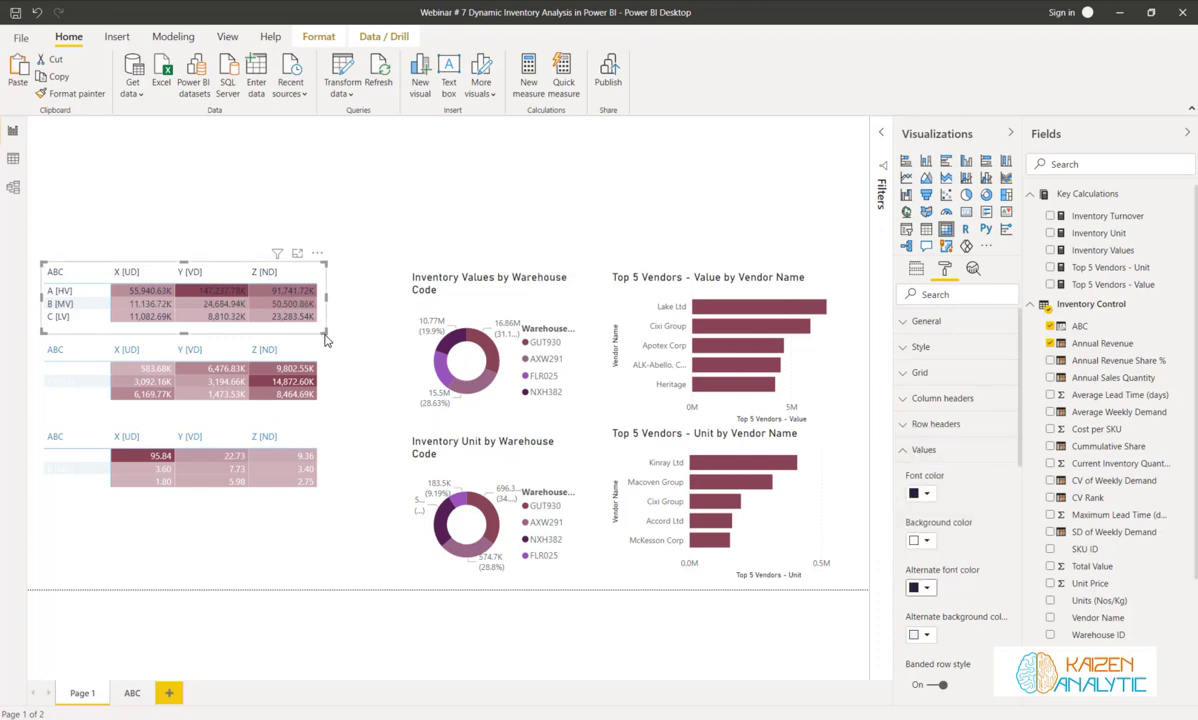
Step: Copy the Annual Revenue matrix's updated formatting onto the Total Value matrix with Format painter
click(78, 96)
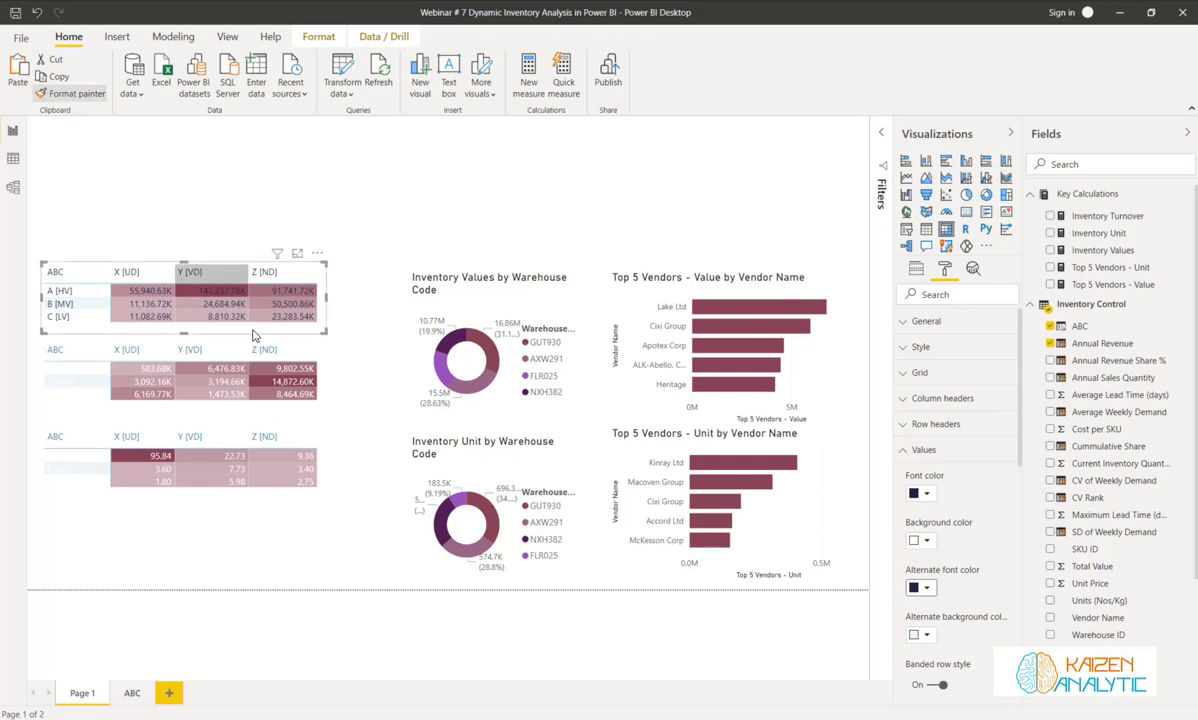
click(322, 378)
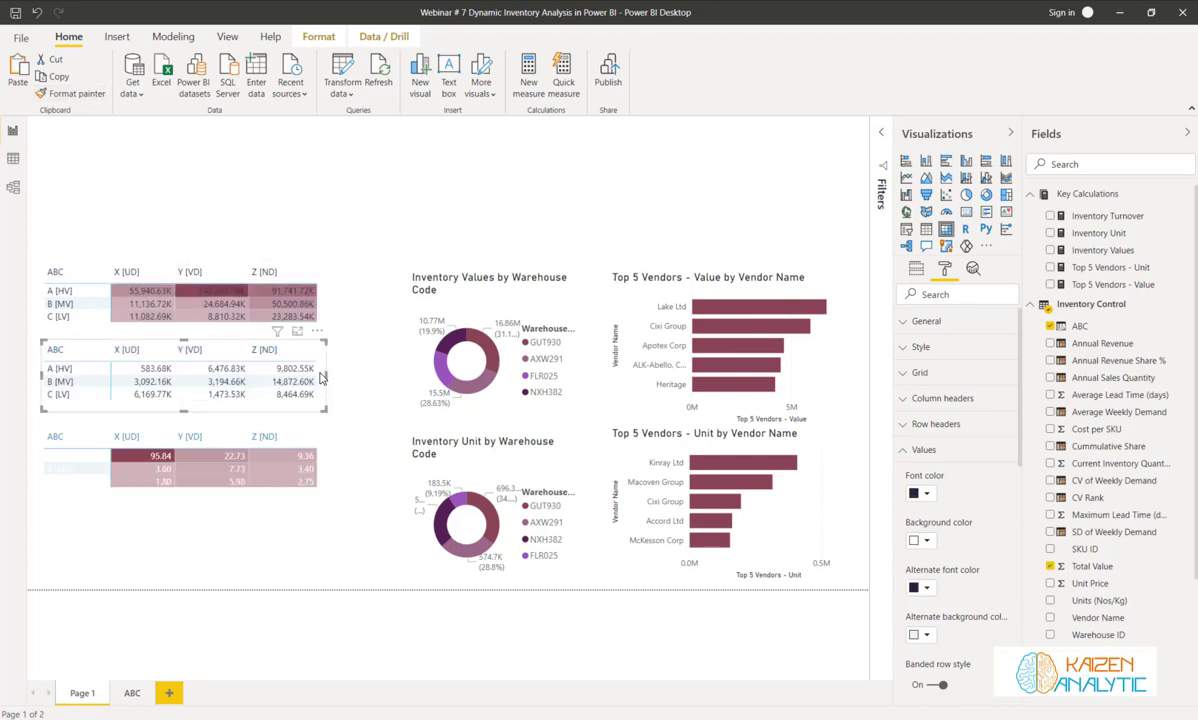
Step: Copy the Annual Revenue matrix's formatting onto the Inventory Turnover matrix with Format painter
click(310, 424)
Step: Apply a background color scale to the Total Value matrix's values, from light pink at the lowest to dark maroon at the highest
click(302, 380)
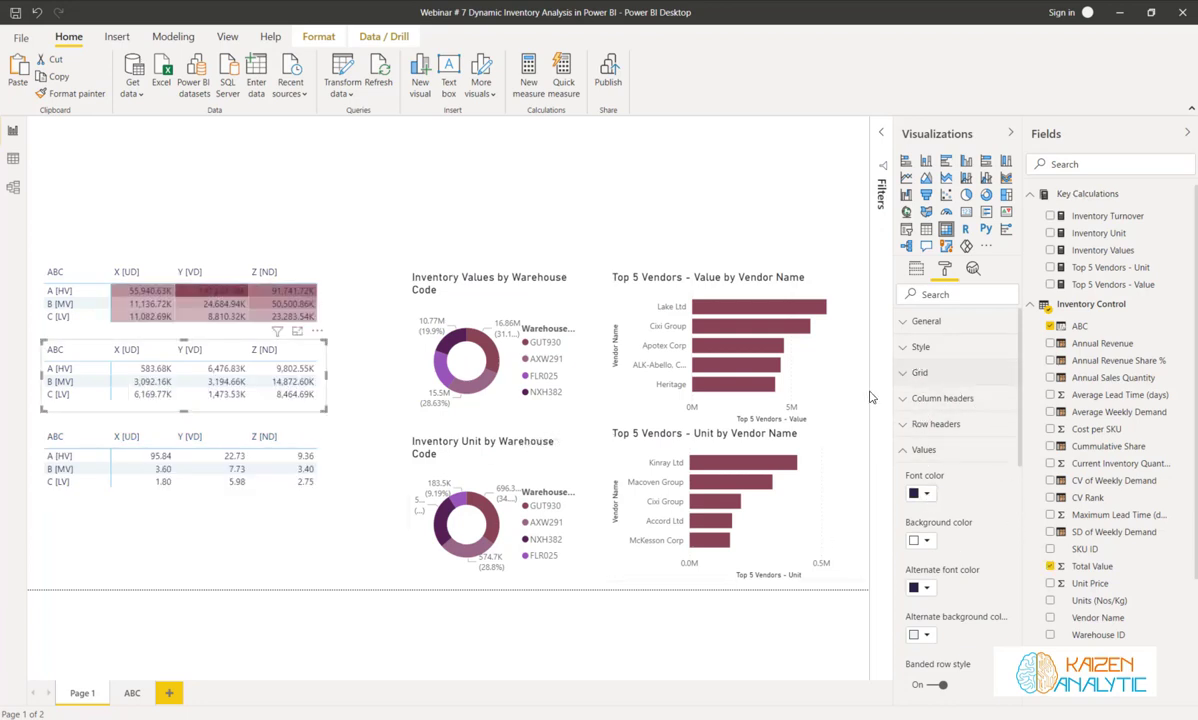
click(916, 270)
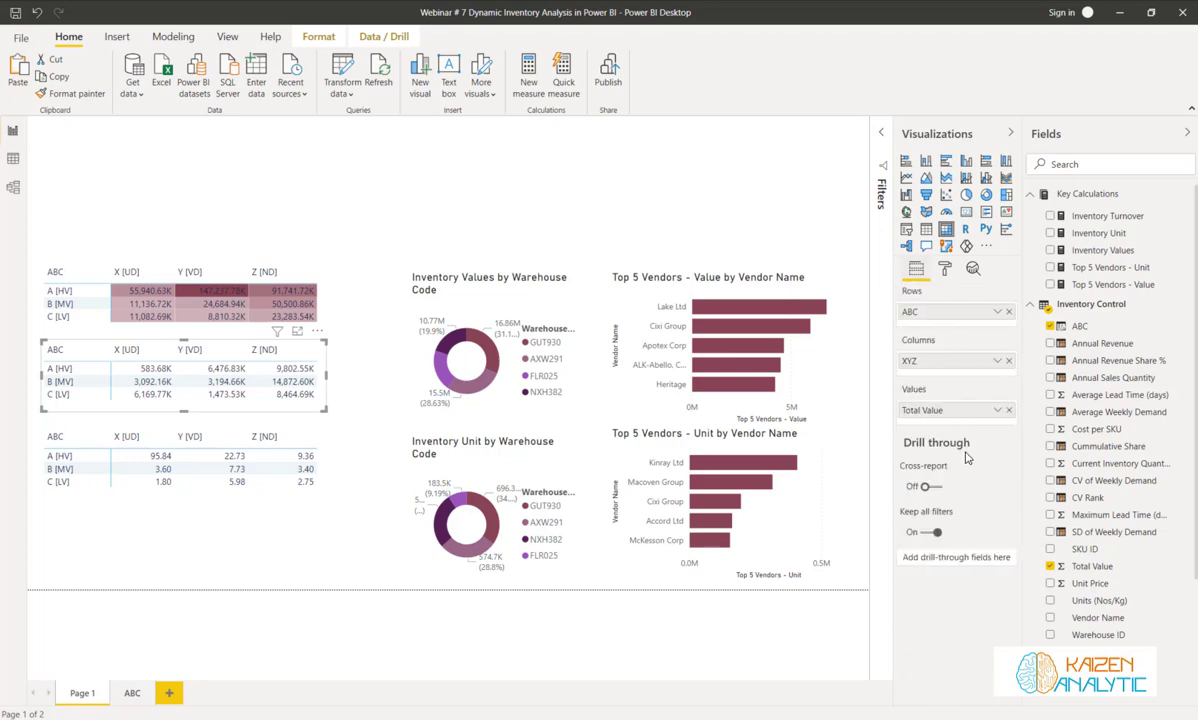
click(997, 410)
mouse_move(1040, 477)
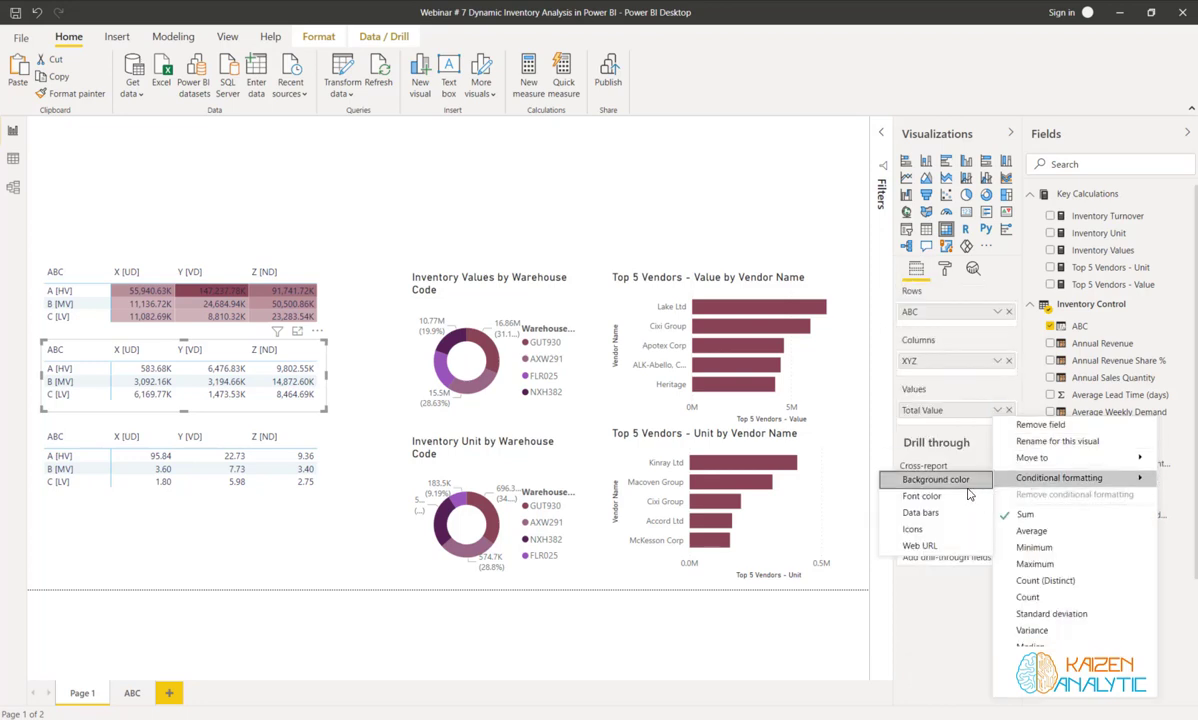
click(940, 479)
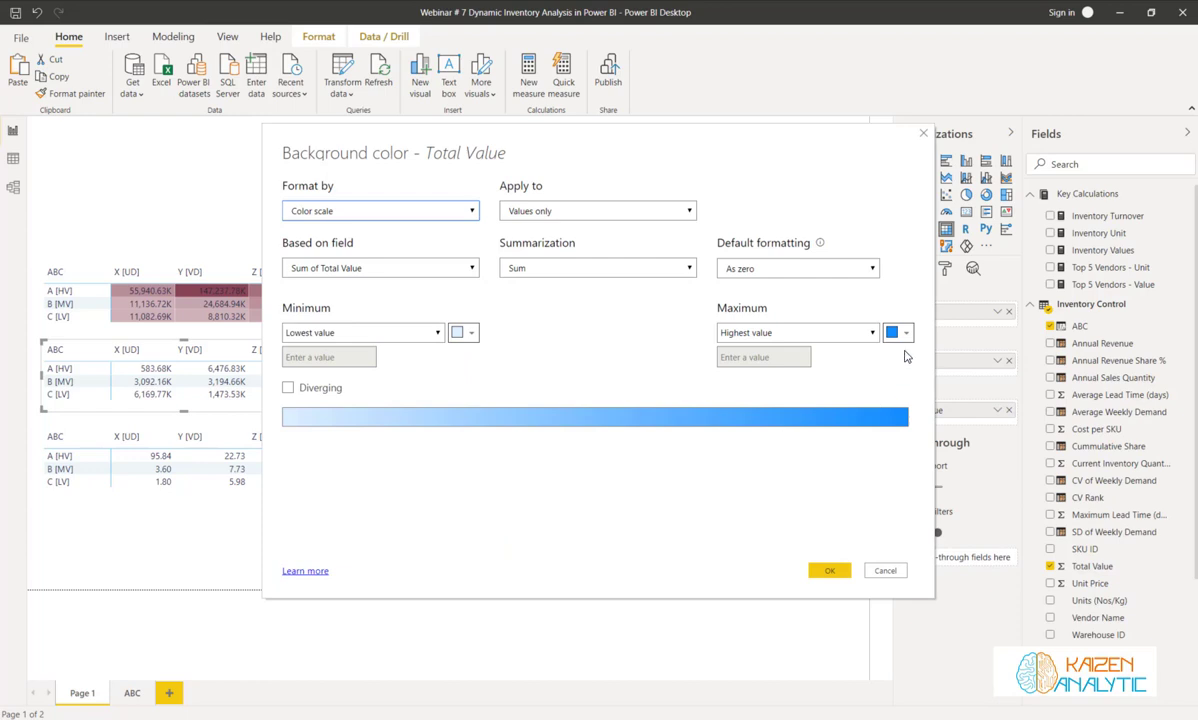
click(905, 335)
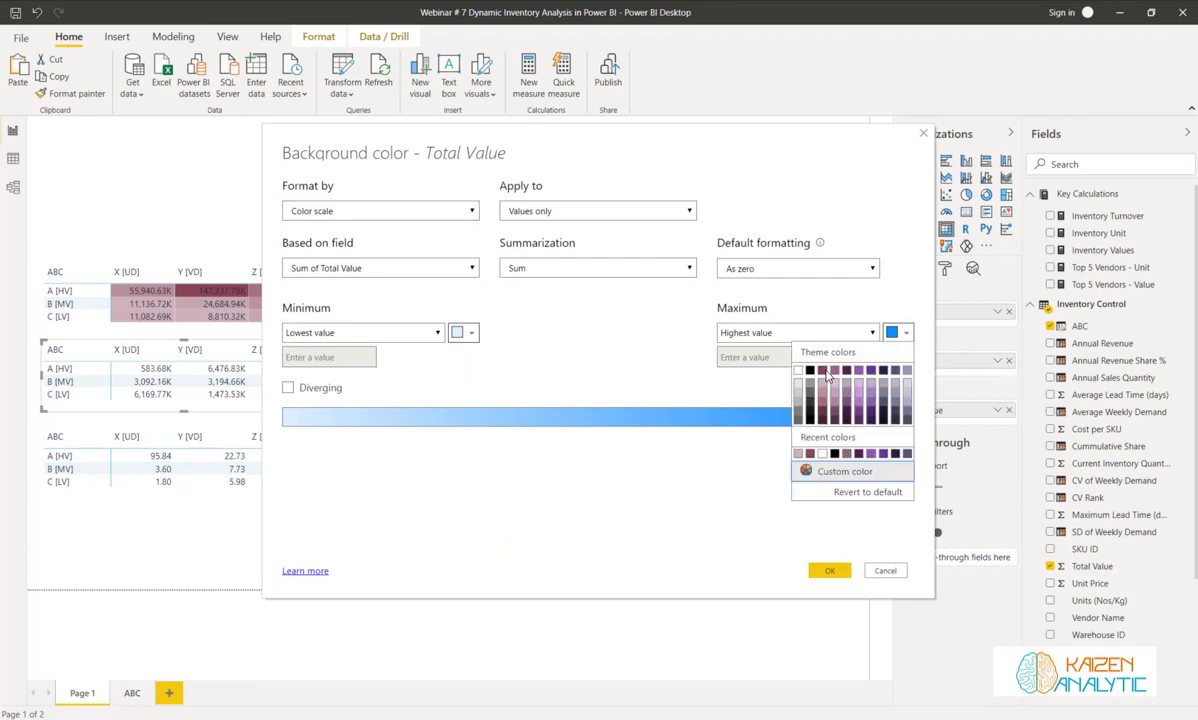
click(823, 371)
click(471, 332)
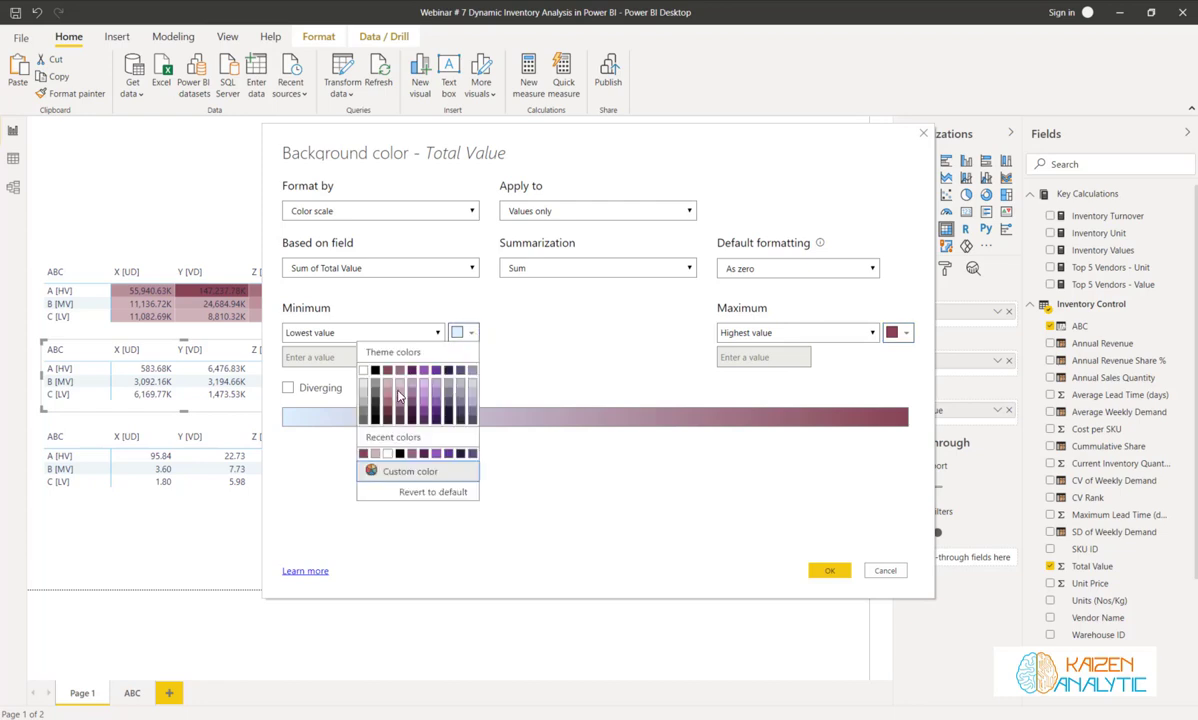
click(390, 390)
click(829, 570)
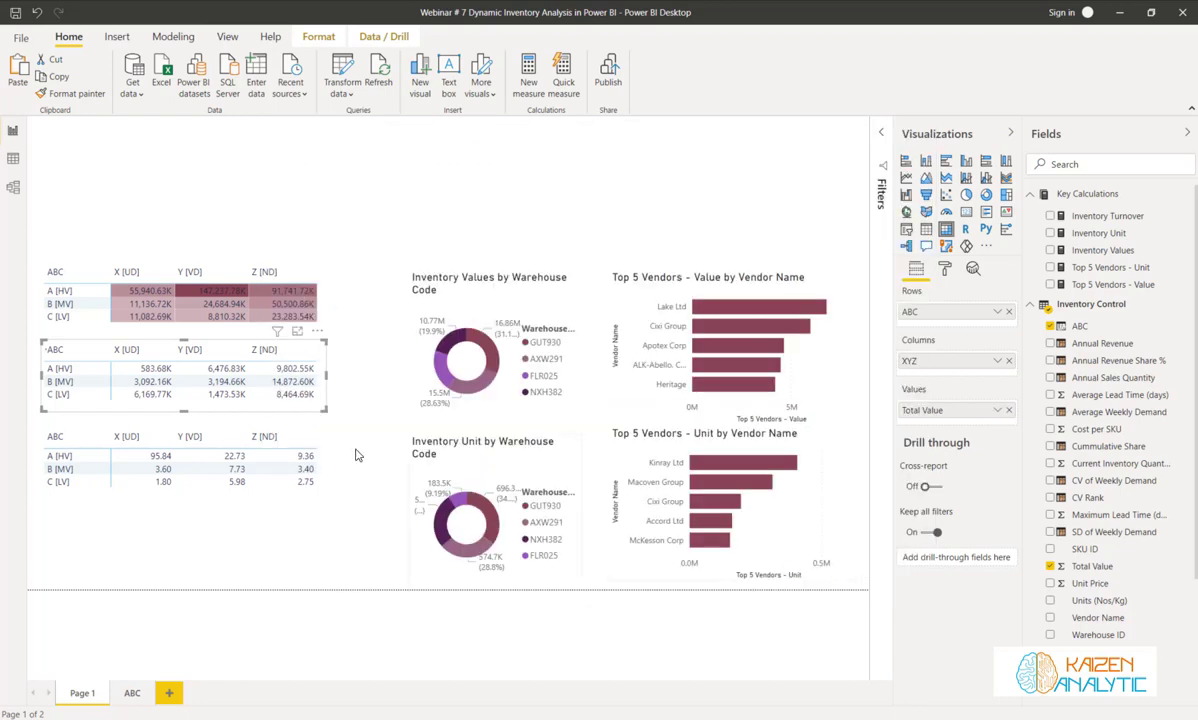
Step: Apply a background color scale to the Inventory Turnover matrix's values, from light pink at the lowest to dark maroon at the highest
click(315, 494)
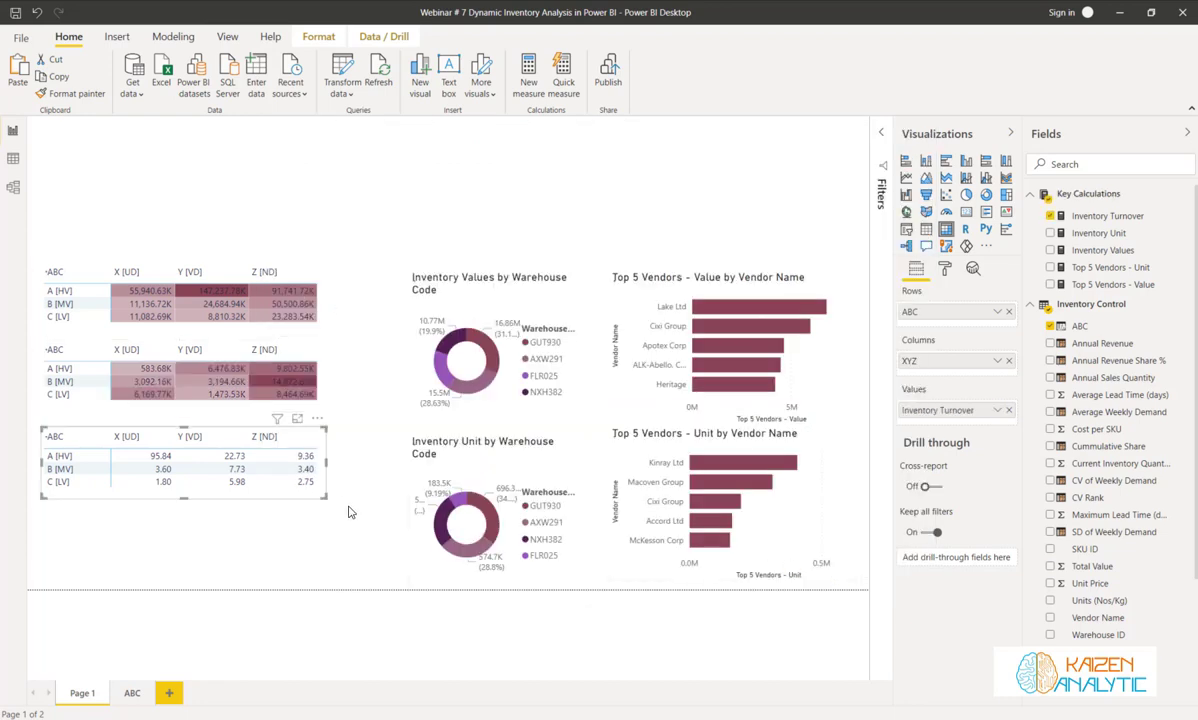
click(997, 411)
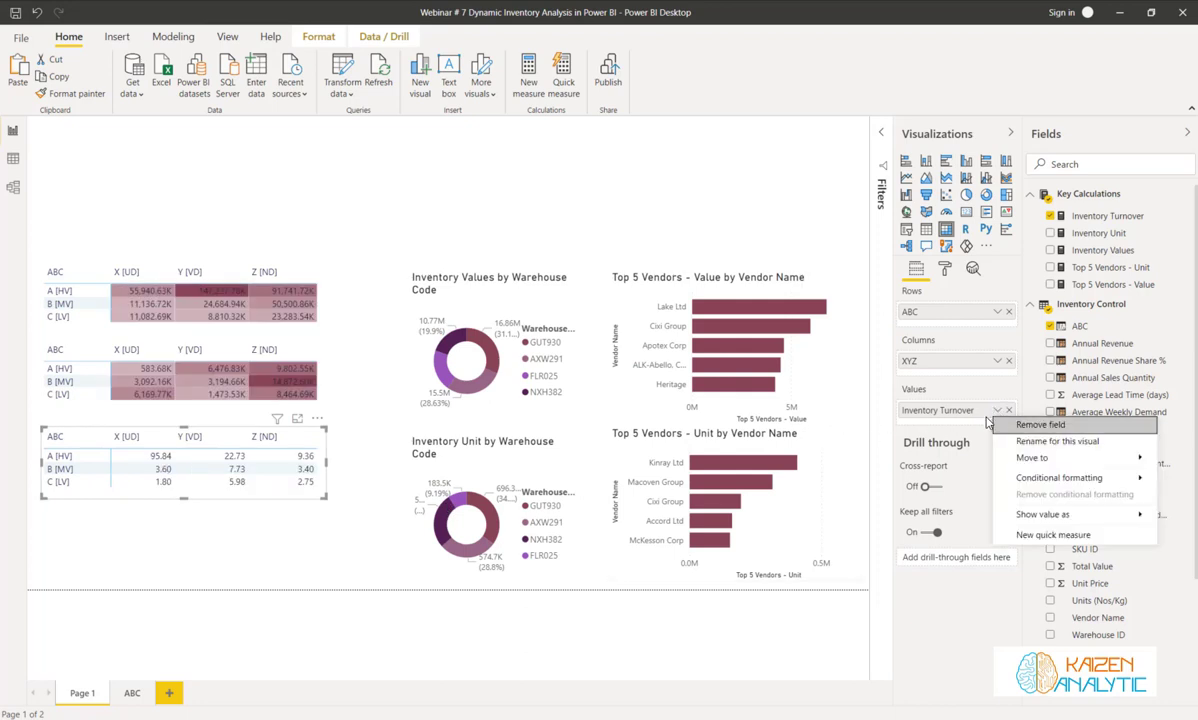
mouse_move(1058, 478)
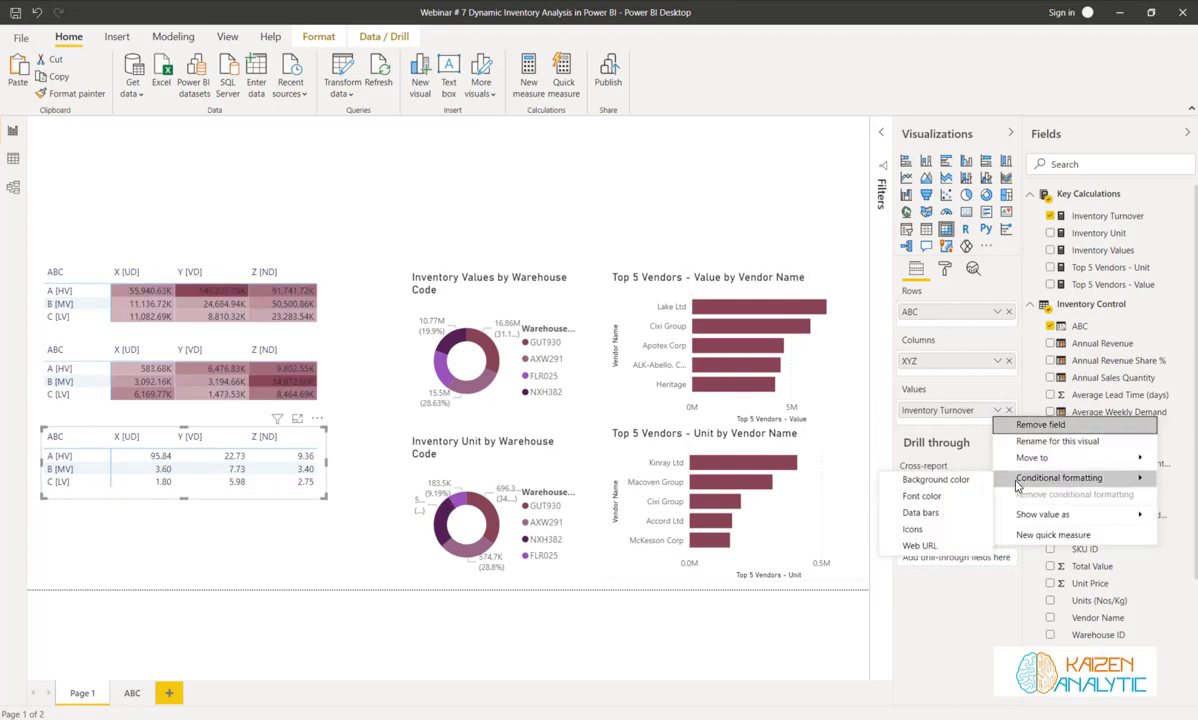
click(965, 480)
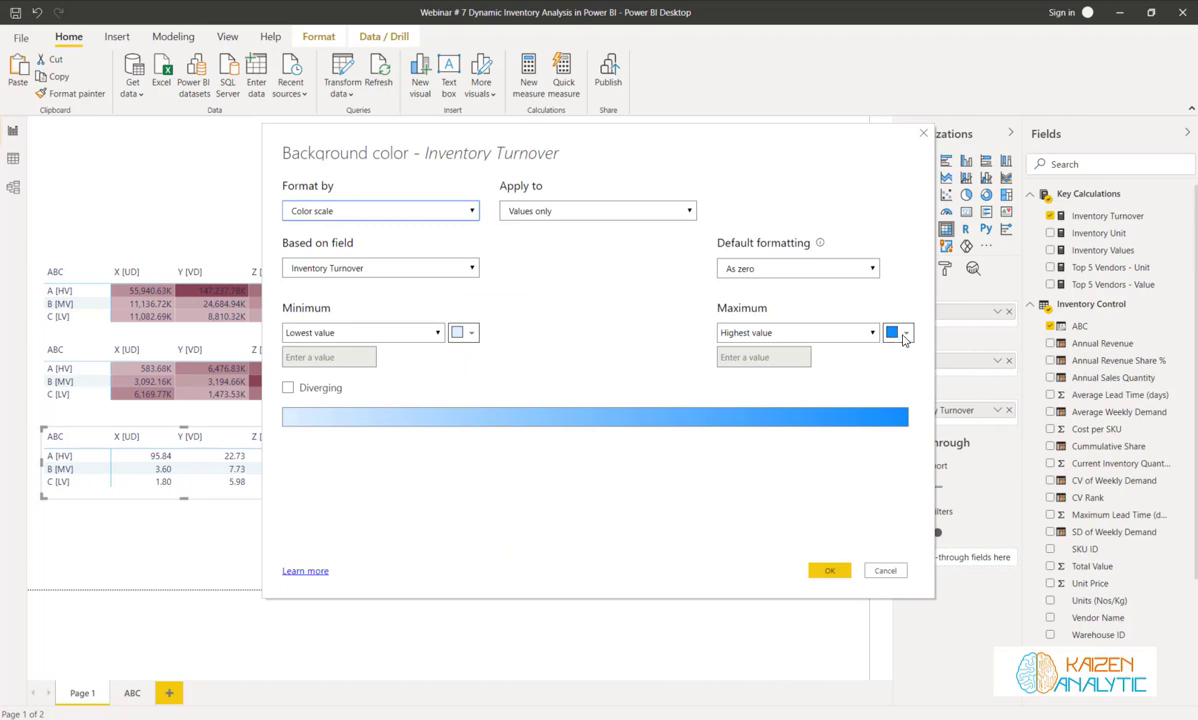
click(904, 336)
click(824, 372)
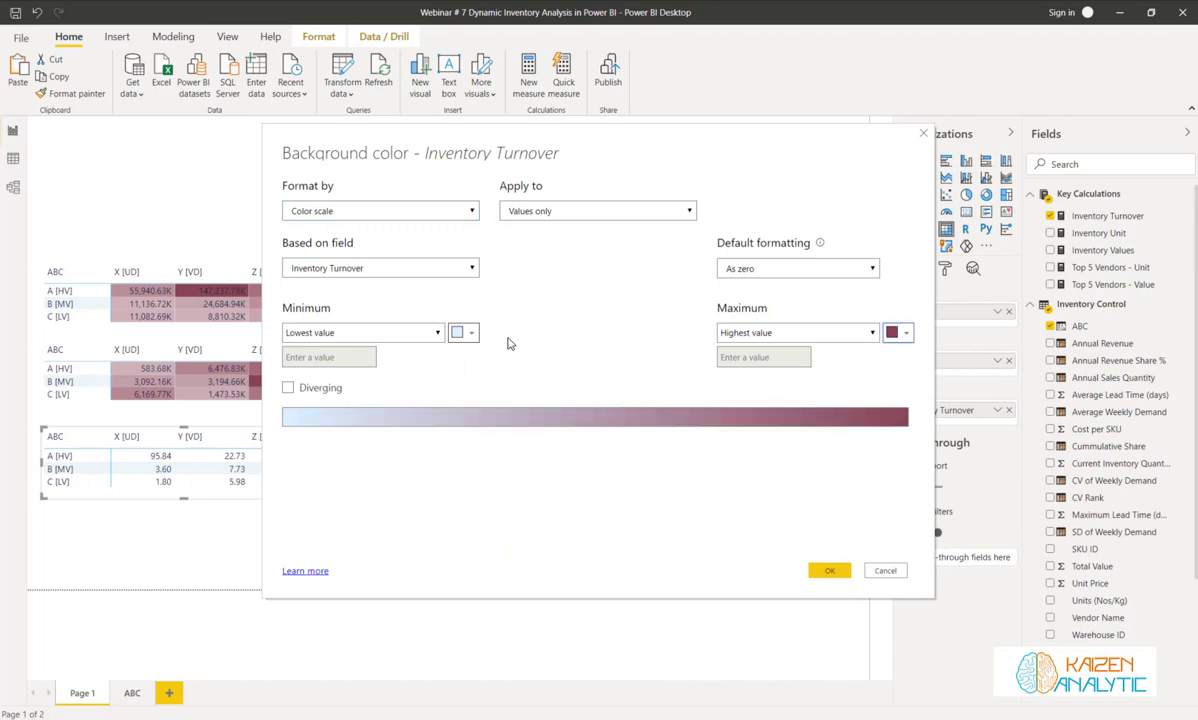
click(471, 332)
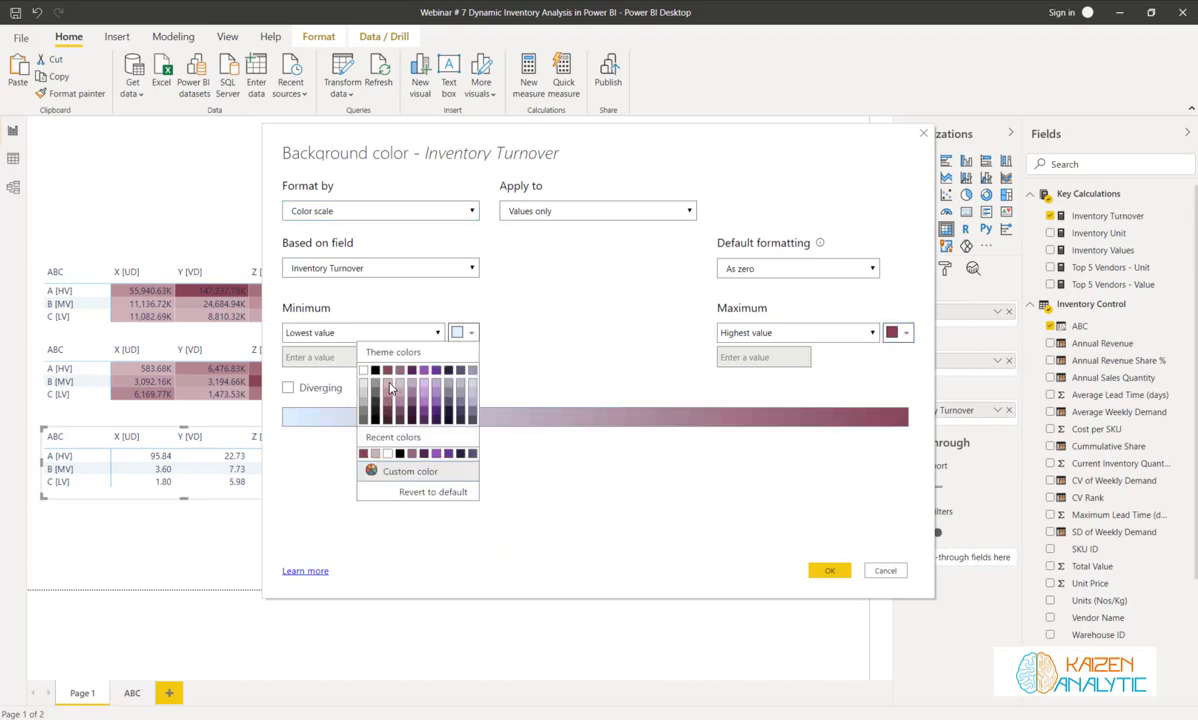
click(363, 370)
click(833, 570)
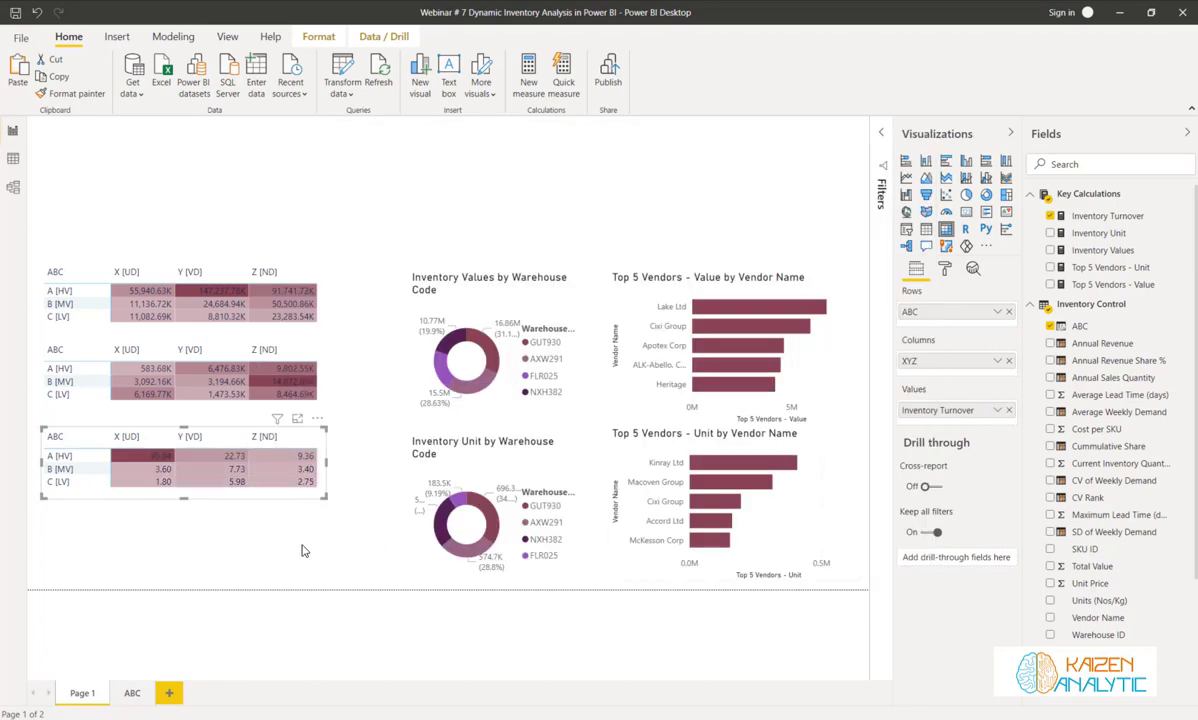
Step: Turn on the title of the Annual Revenue matrix
click(306, 546)
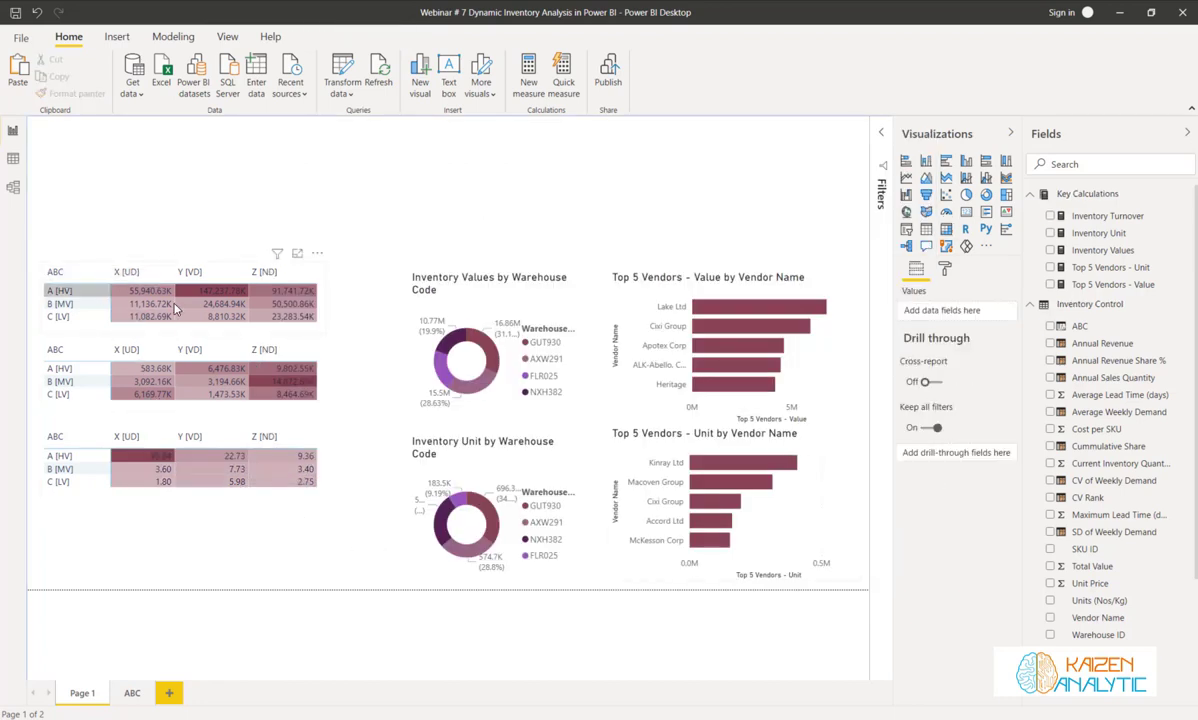
click(318, 329)
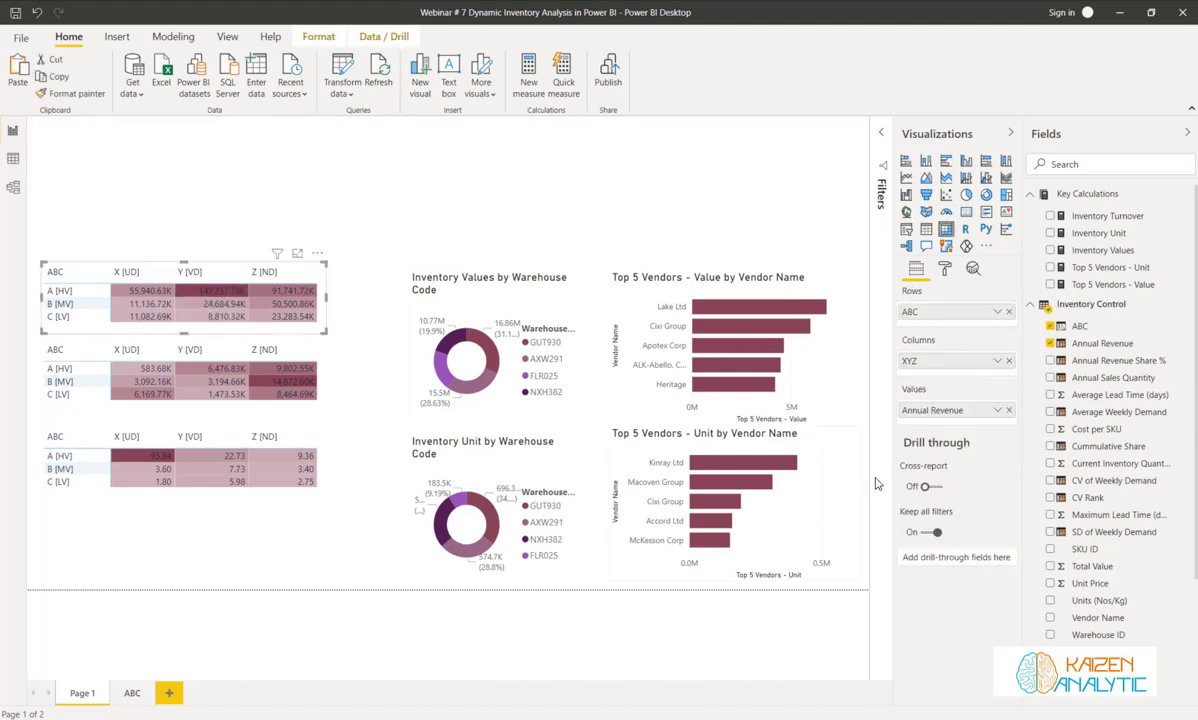
click(946, 271)
click(990, 578)
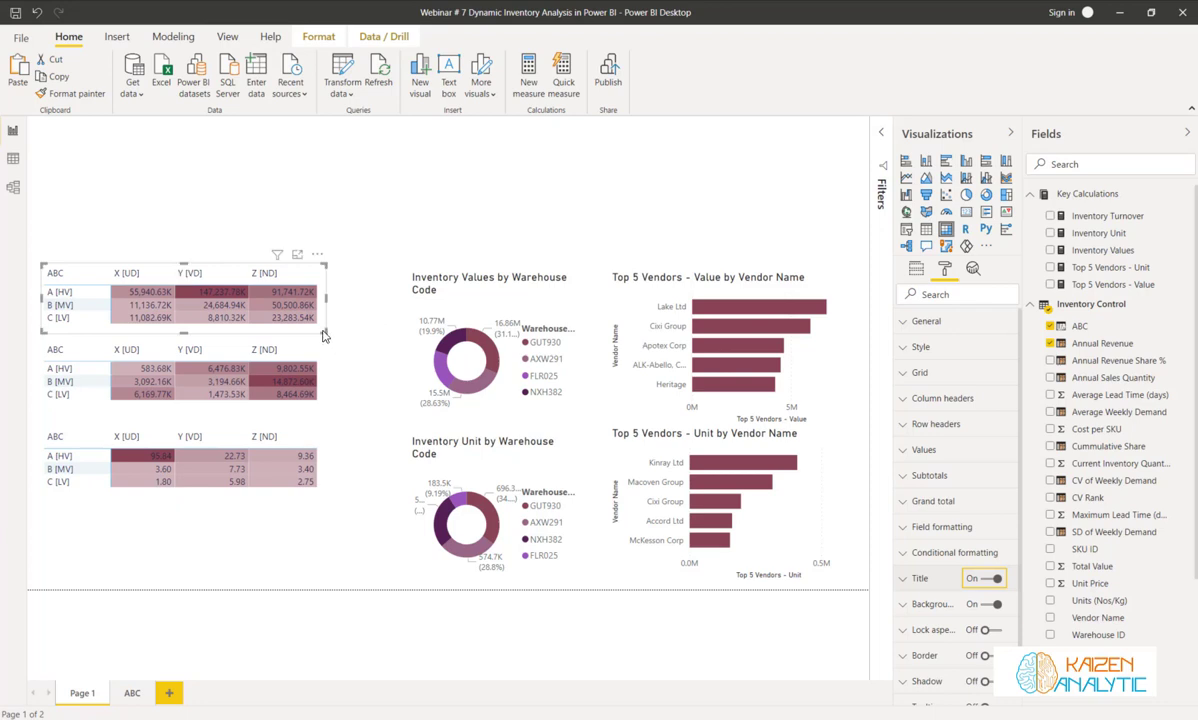
Step: Compare the darkest cells of the Annual Revenue and Total Value matrices across the ABC and XYZ classes
click(322, 404)
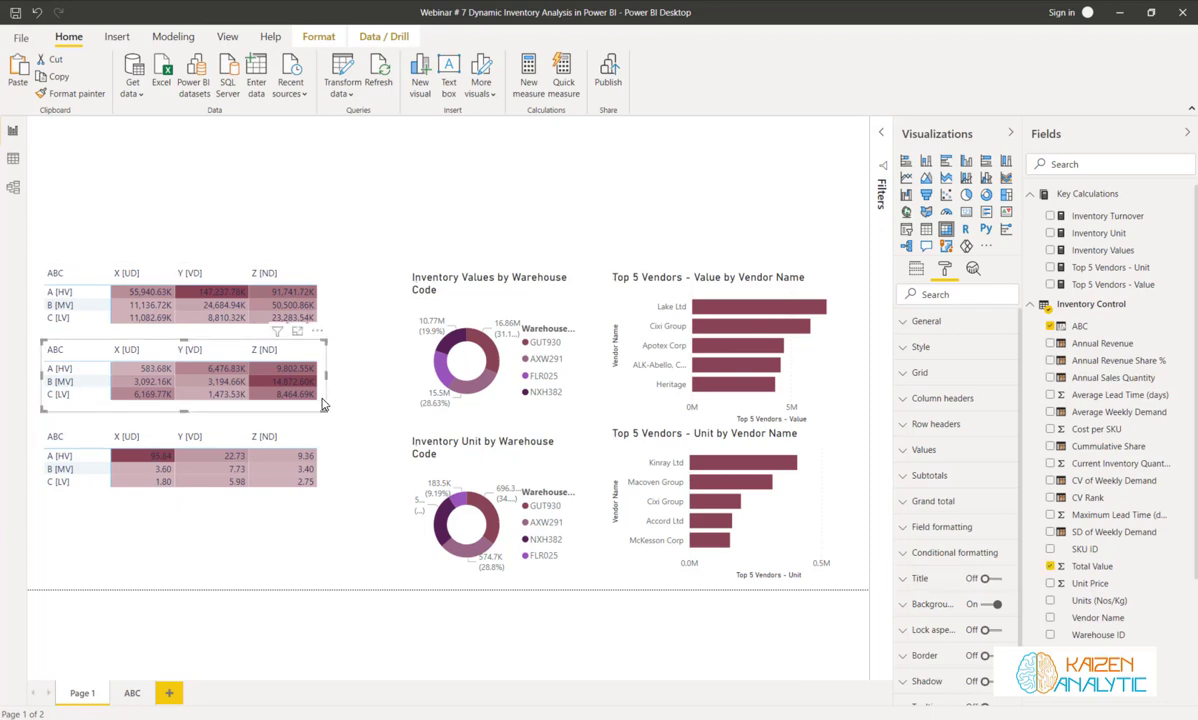
click(325, 459)
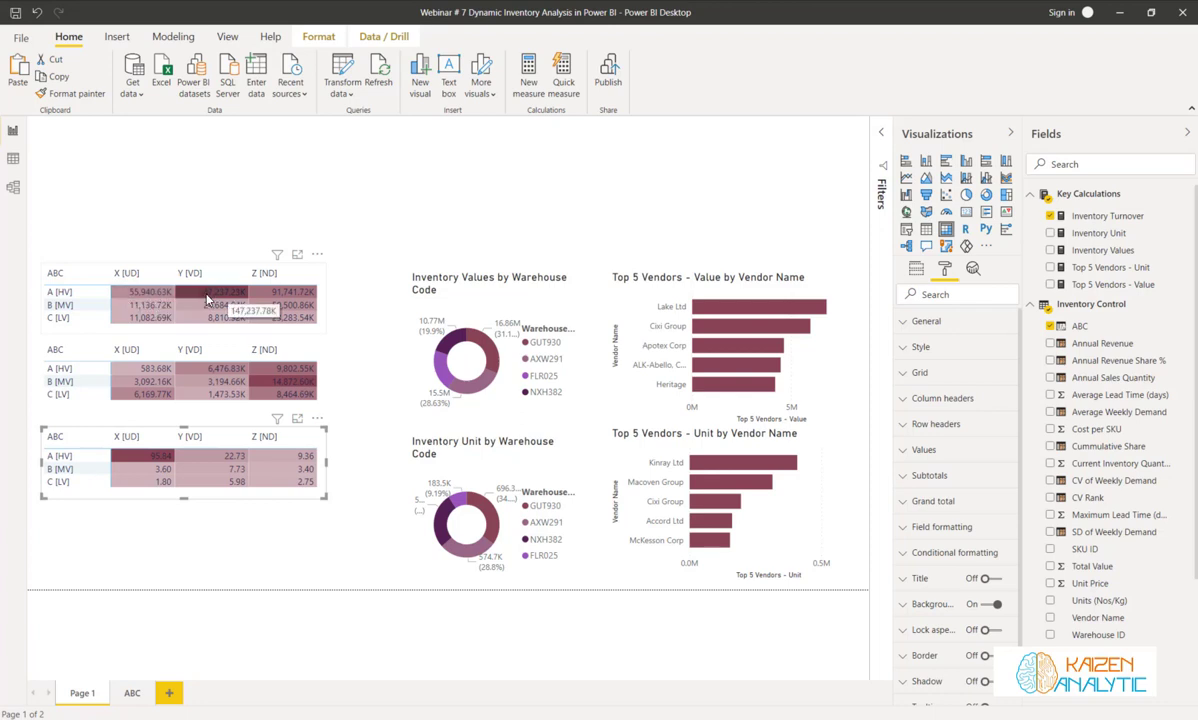
mouse_move(286, 390)
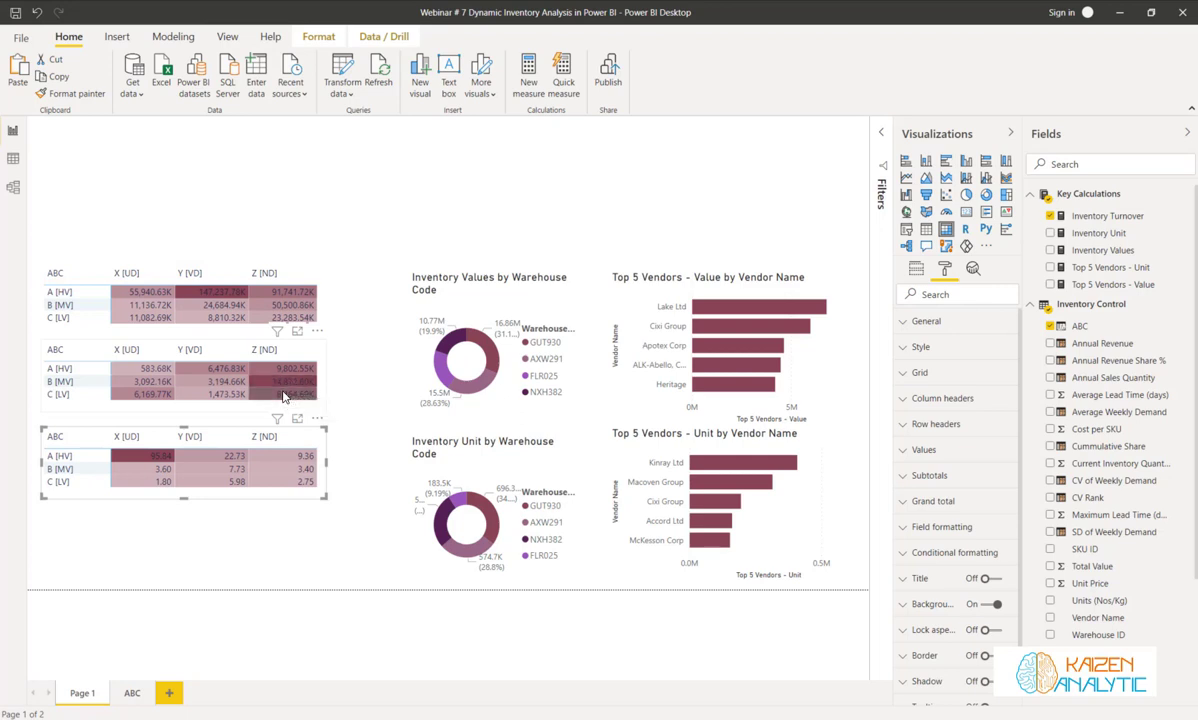
mouse_move(141, 375)
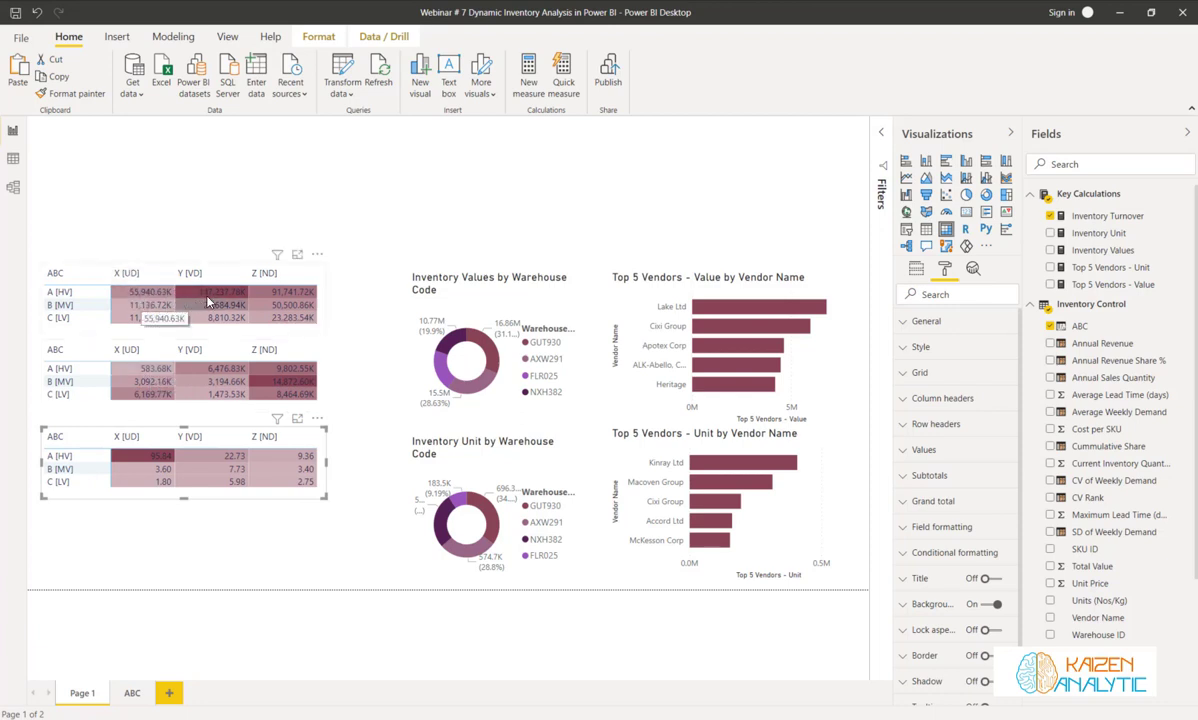
mouse_move(229, 292)
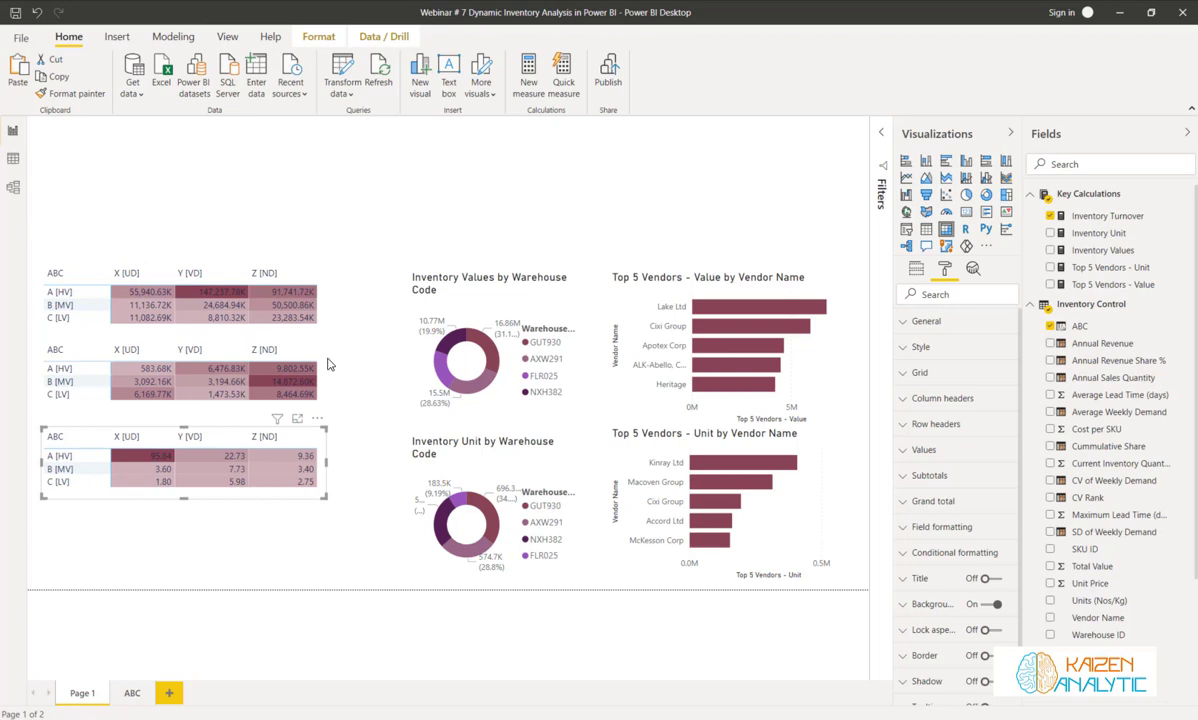
Step: Space out the three matrices vertically by moving the Inventory Turnover, Total Value and Annual Revenue matrices further down the page
drag(258, 505, 265, 569)
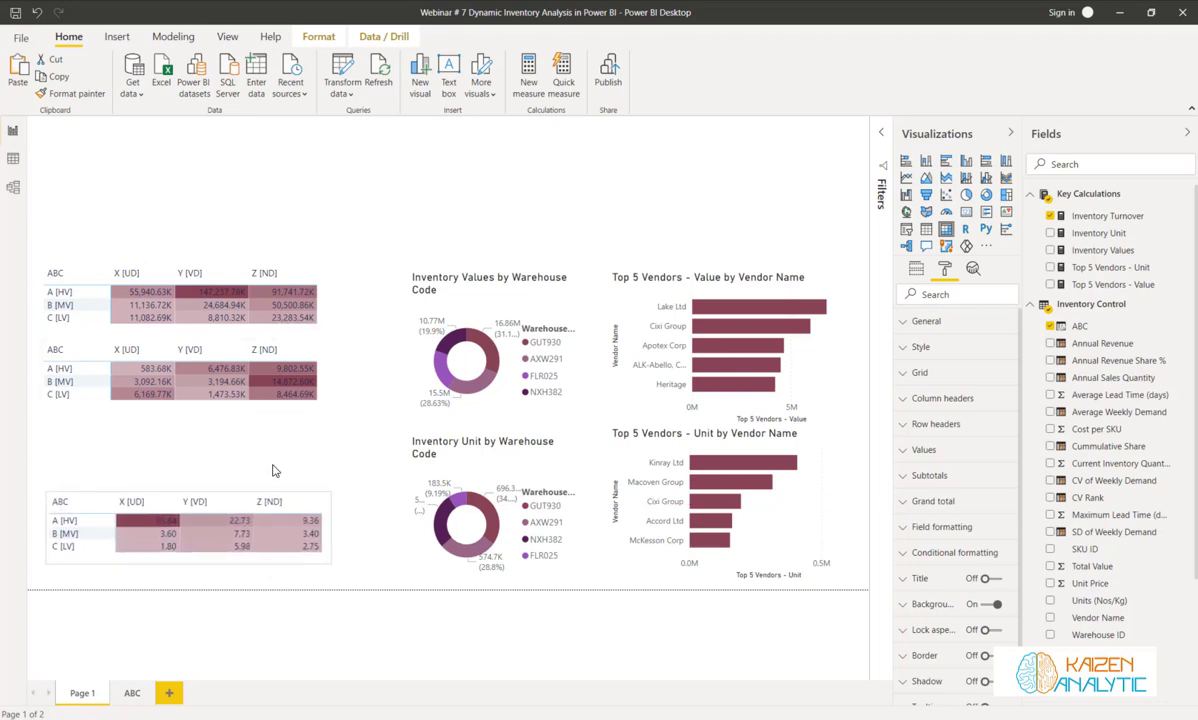
drag(278, 413, 278, 455)
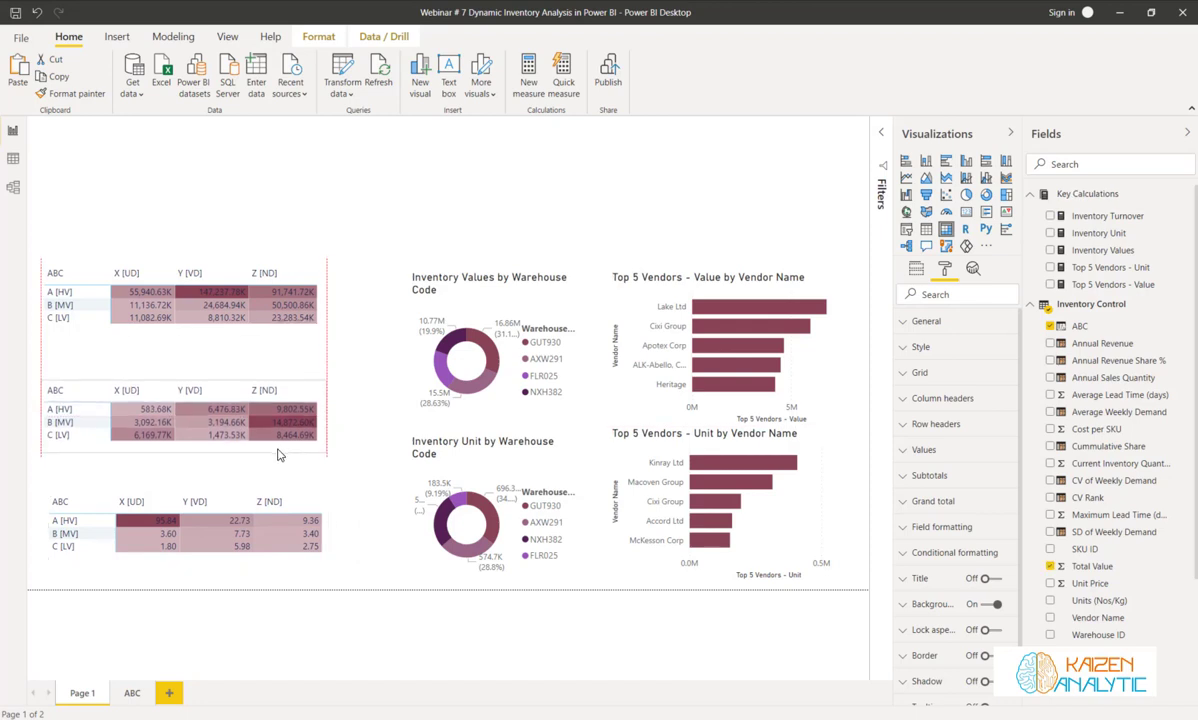
click(244, 318)
click(253, 358)
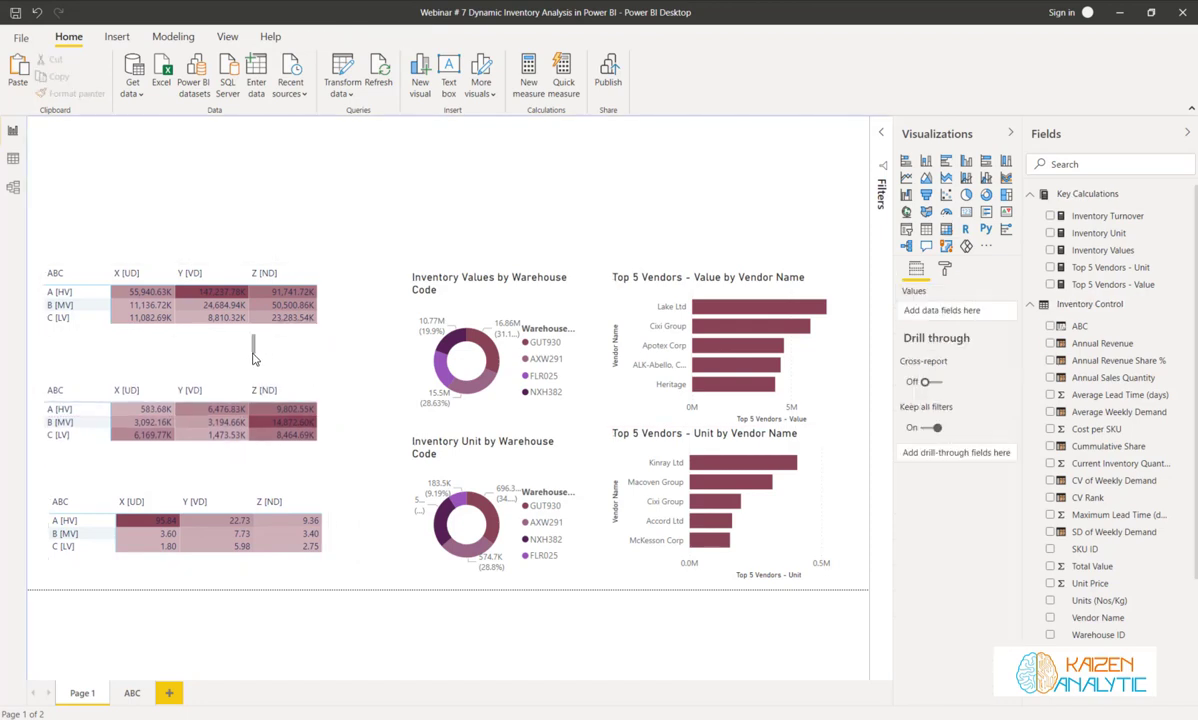
click(255, 330)
drag(253, 348, 257, 352)
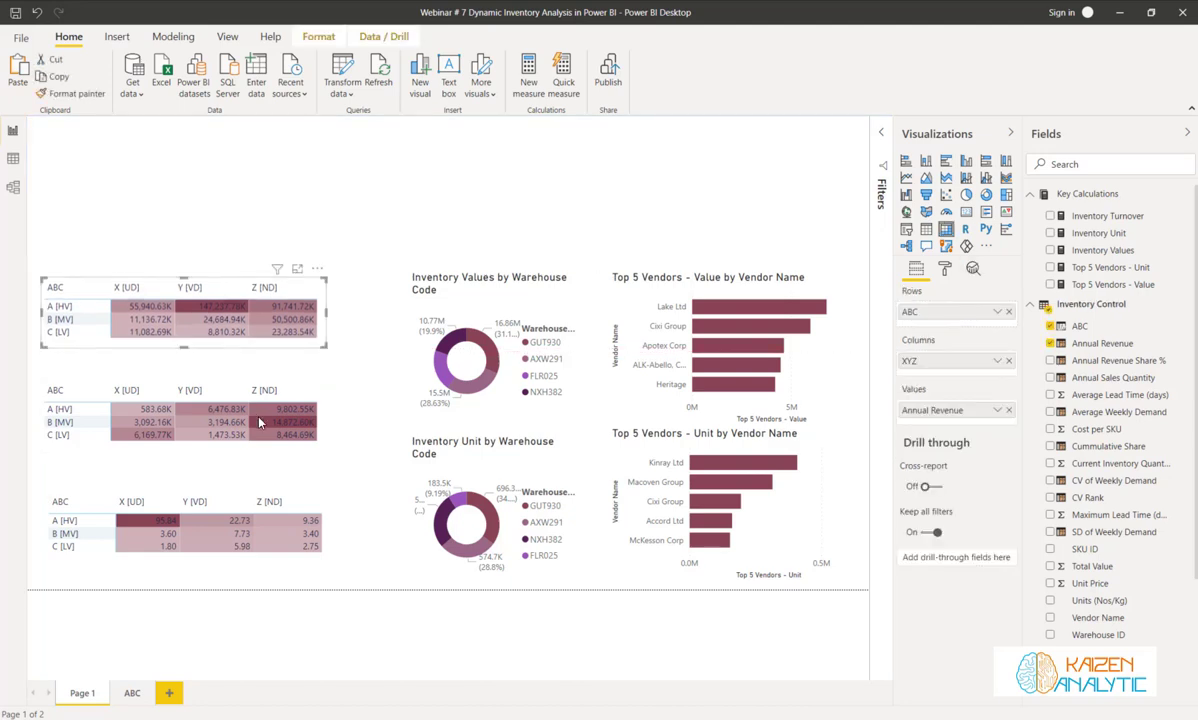
click(281, 482)
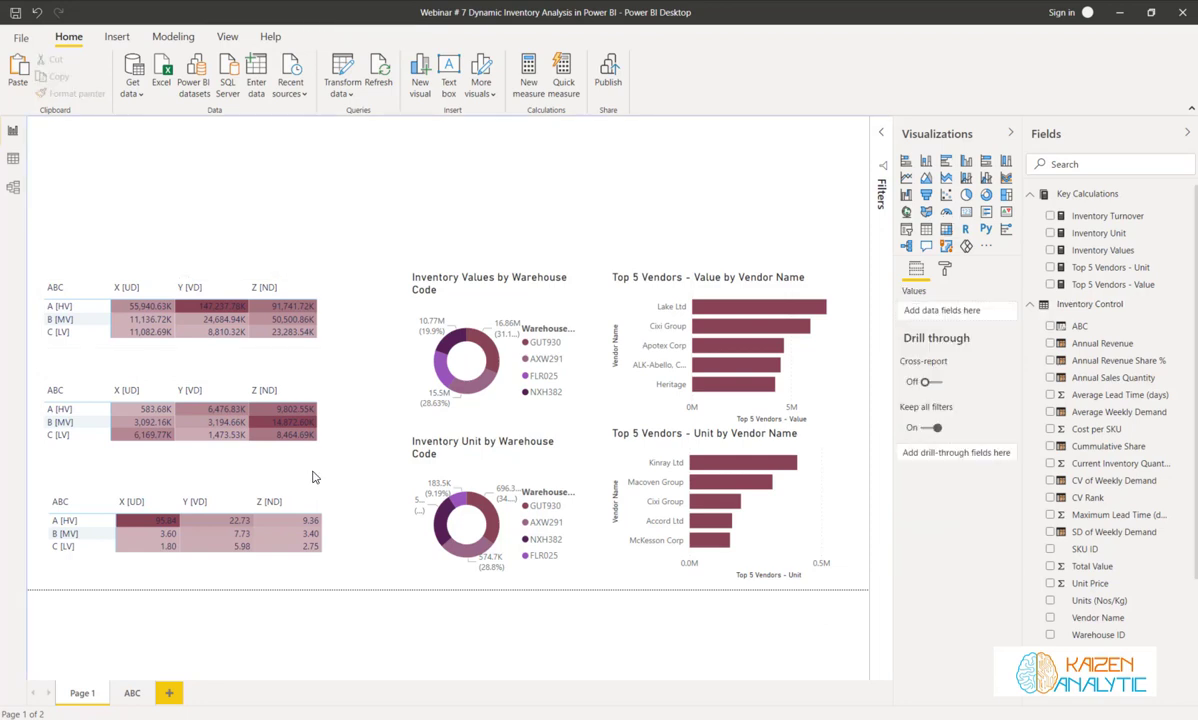
Step: Turn on the Inventory Turnover matrix's title and set its text to "Bifurcation of Inventory Turnover Ratio"
click(945, 272)
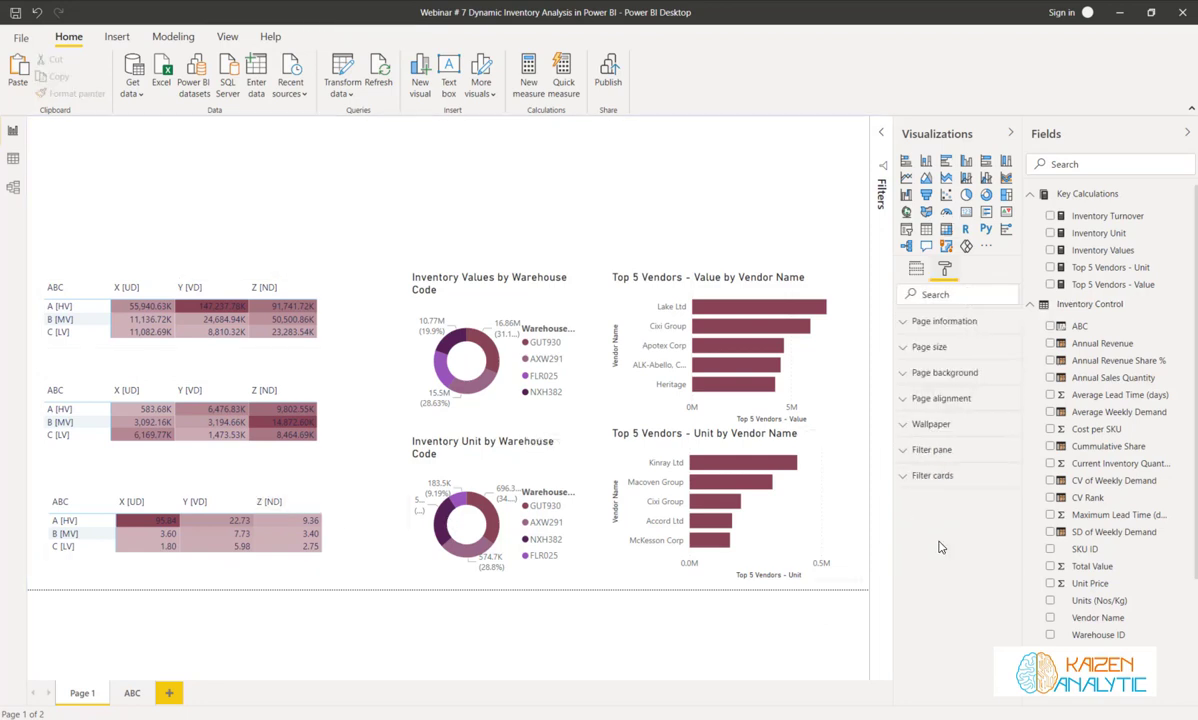
click(325, 520)
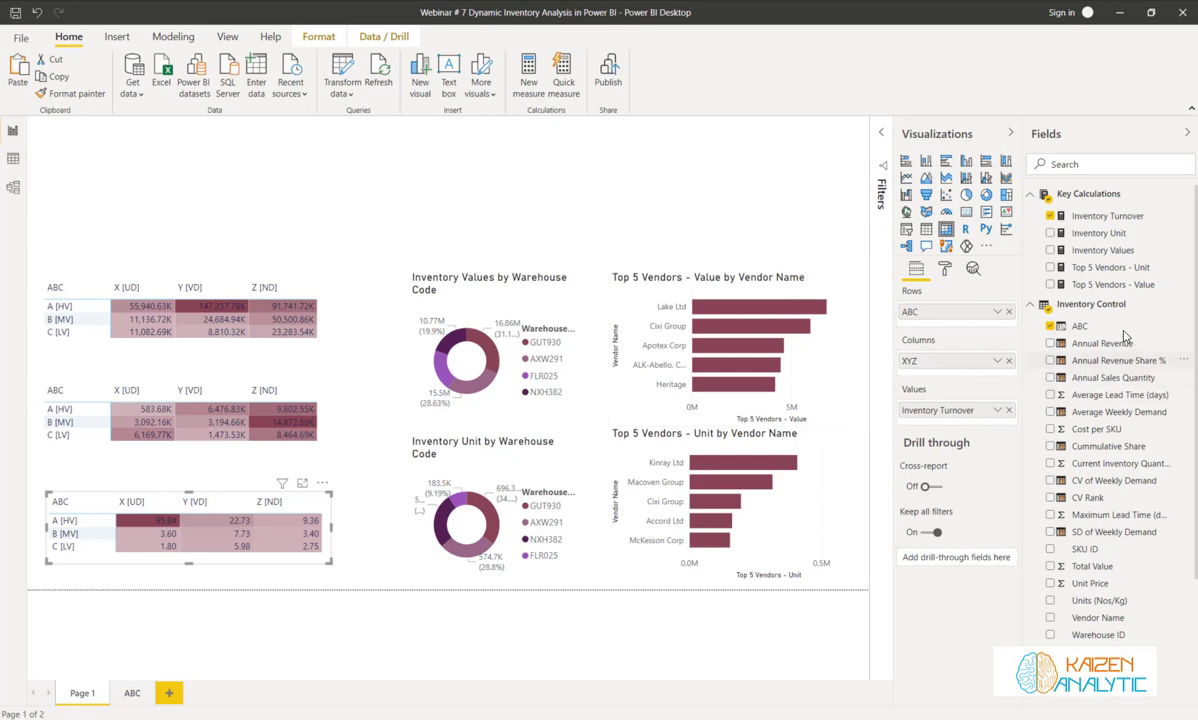
click(945, 271)
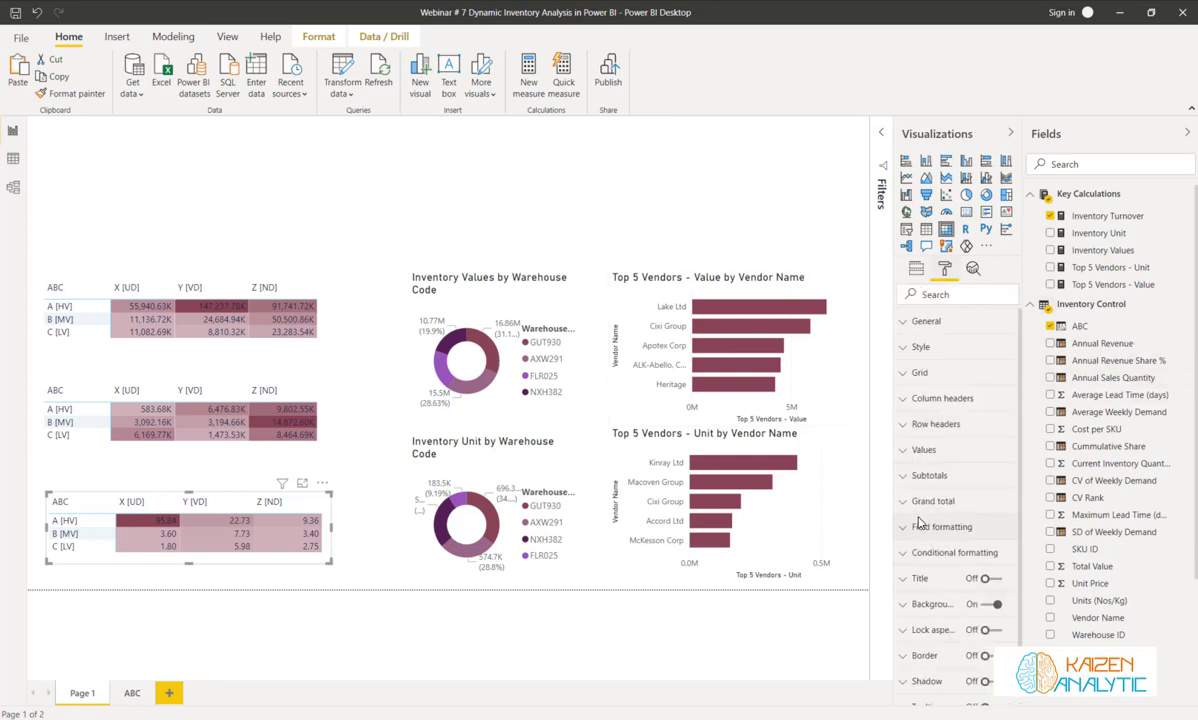
click(985, 578)
click(932, 624)
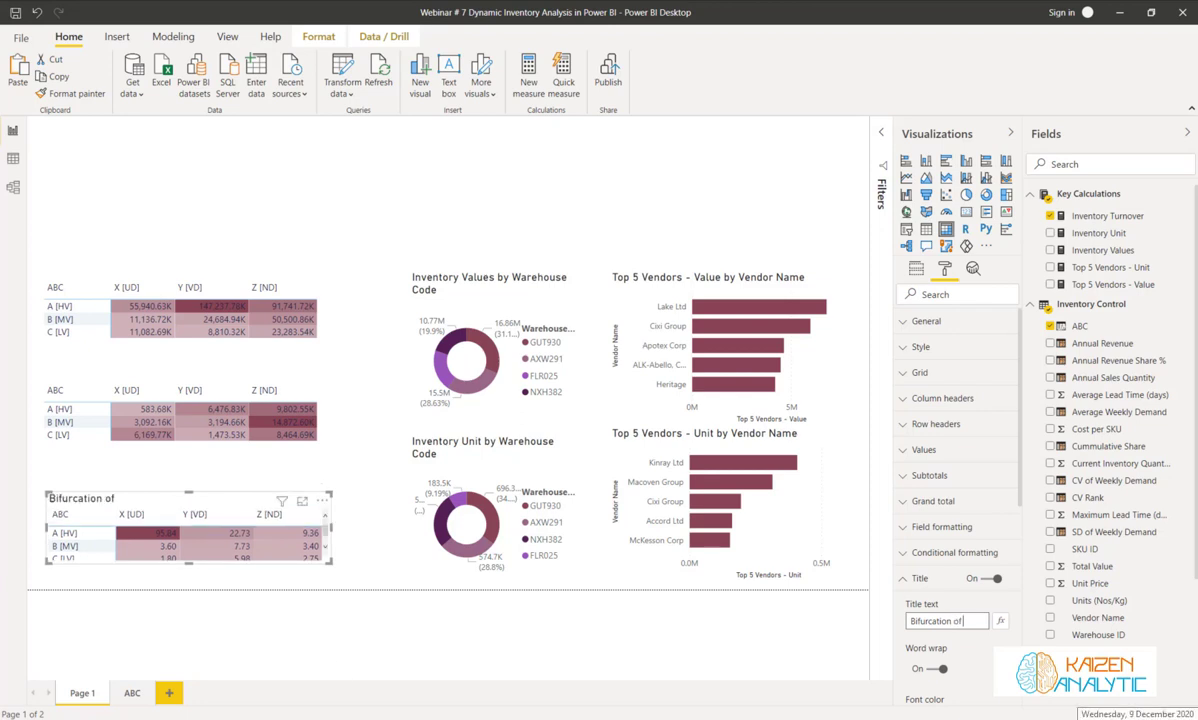
text(ntory Turn)
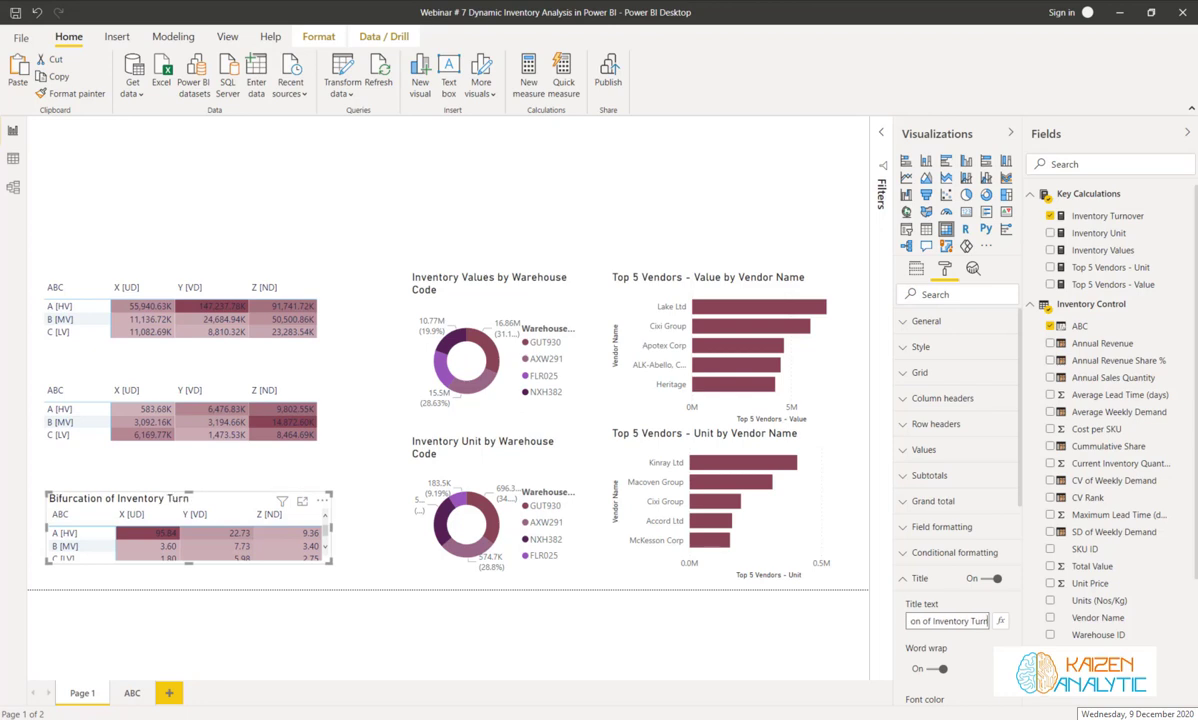
text(over ratio)
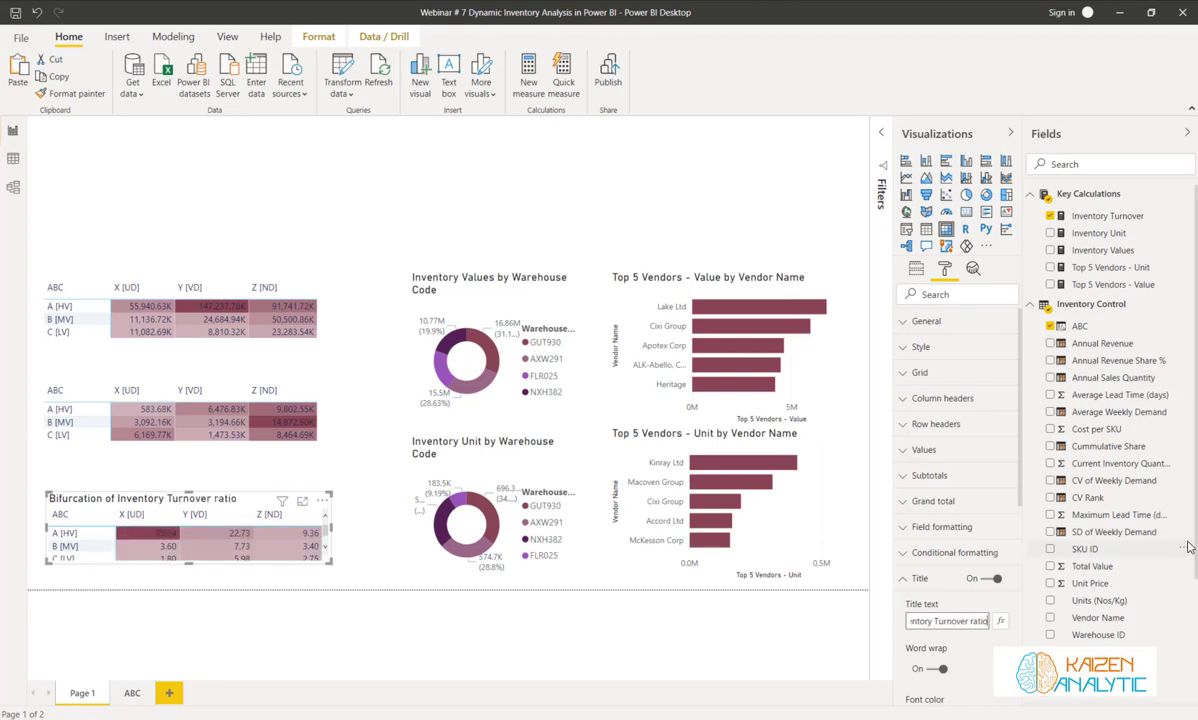
key(BackSpace)
key(BackSpace)
key(BackSpace)
key(BackSpace)
key(BackSpace)
key(BackSpace)
text(Ratio)
Step: Format the Inventory Turnover matrix's title with a dark navy font color, centered alignment and a text size of 15 pt
scroll(910, 548, down, 2)
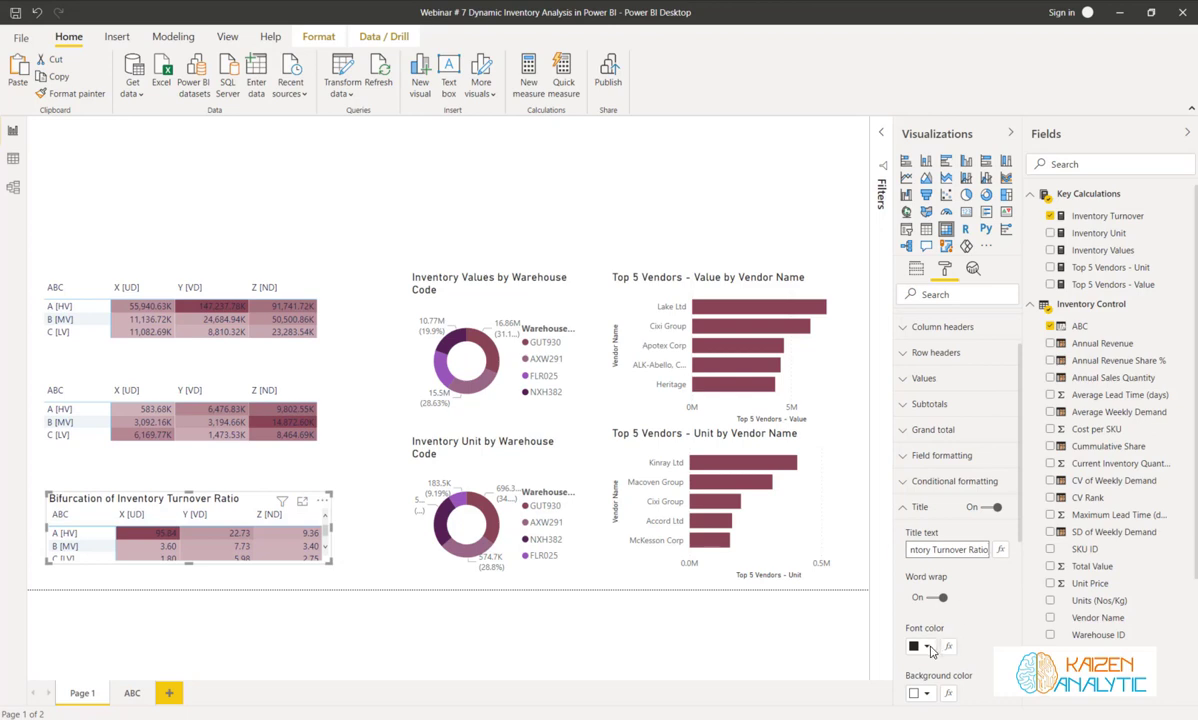
click(928, 647)
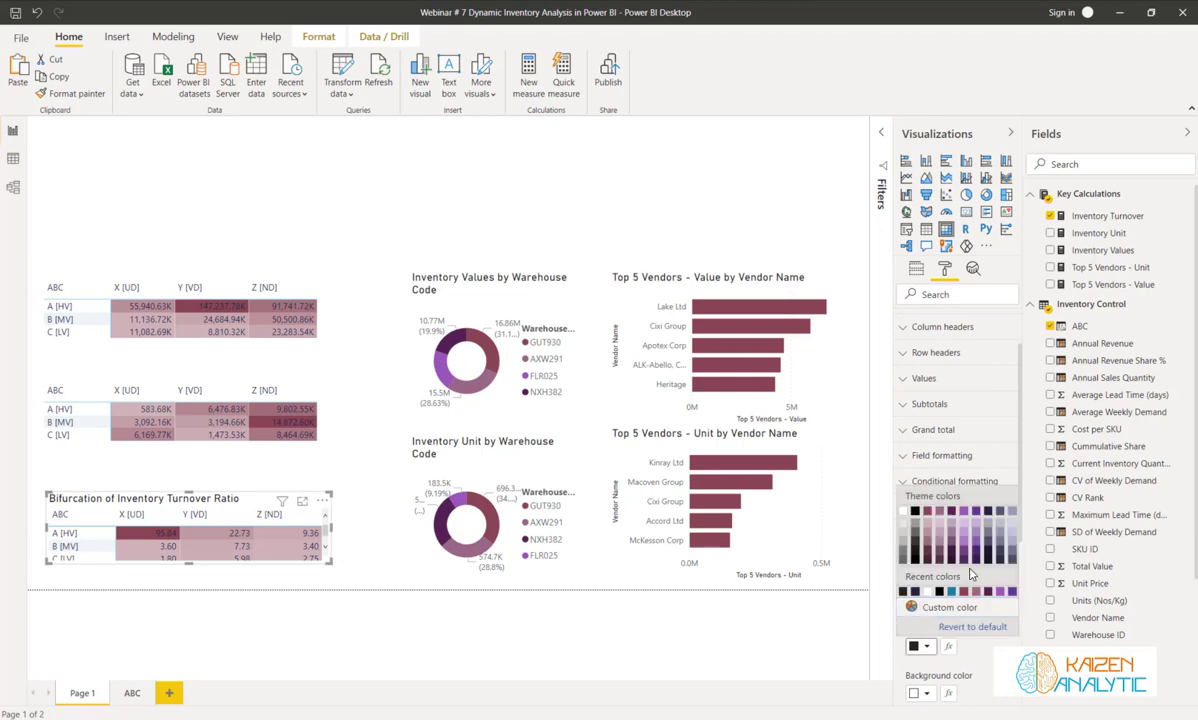
scroll(970, 600, down, 4)
click(931, 597)
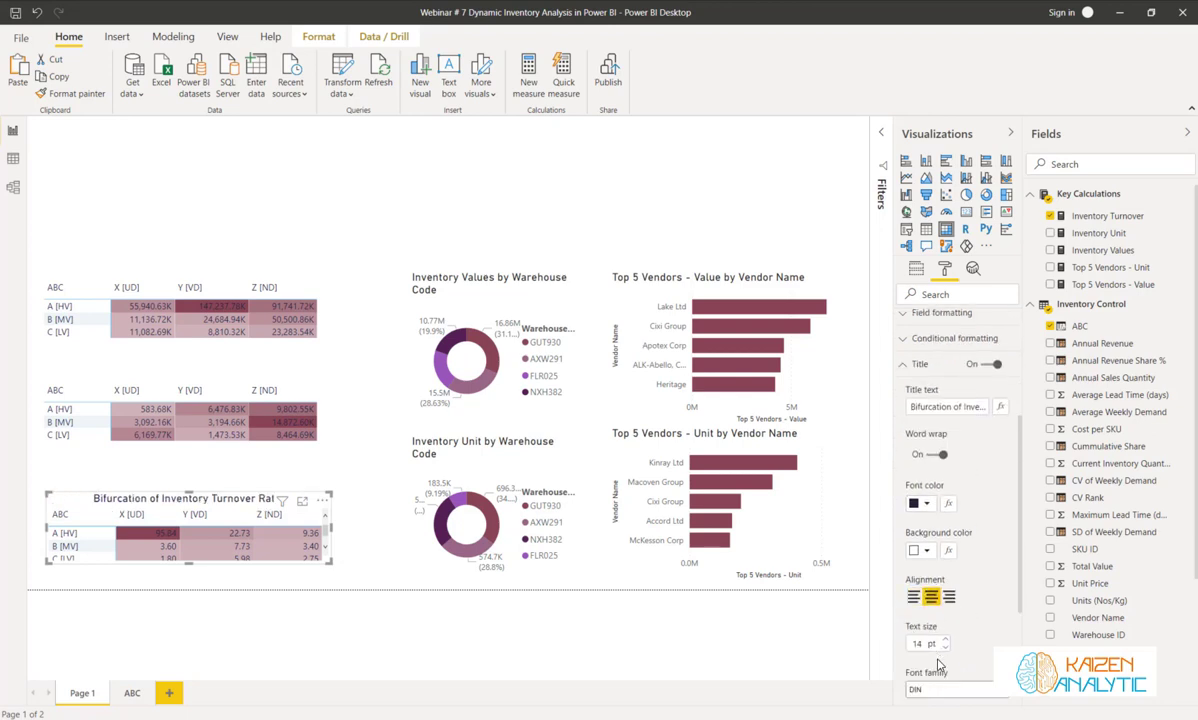
click(946, 640)
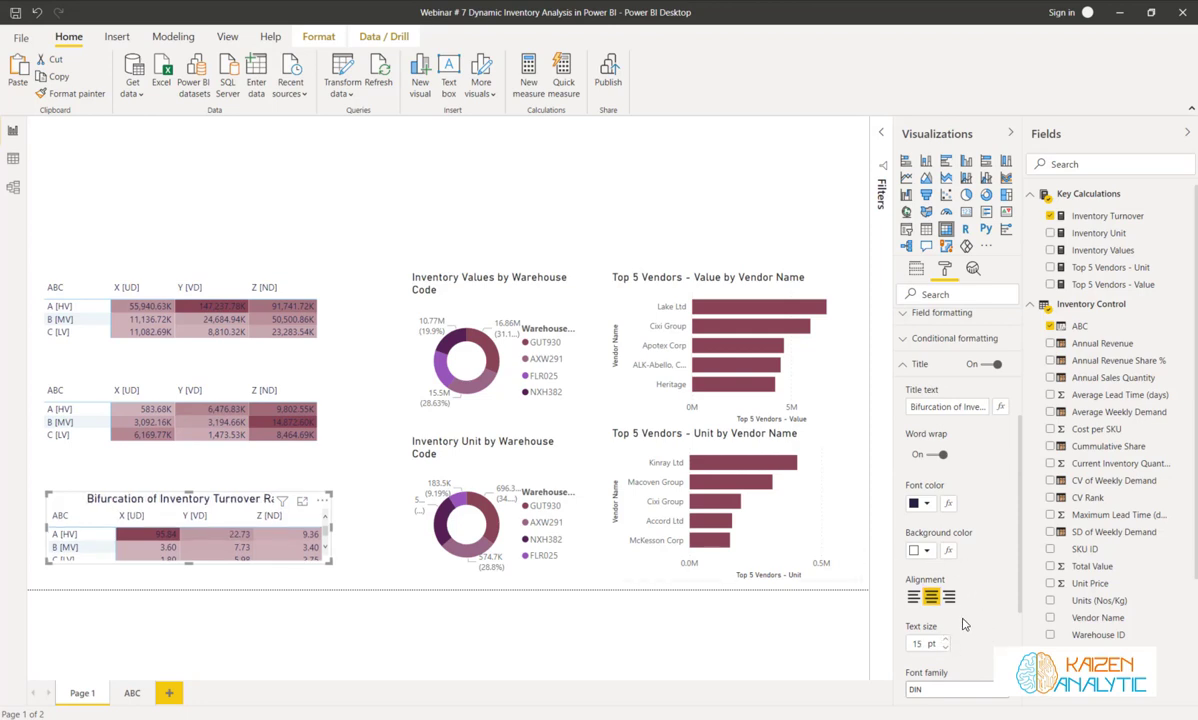
scroll(963, 624, down, 2)
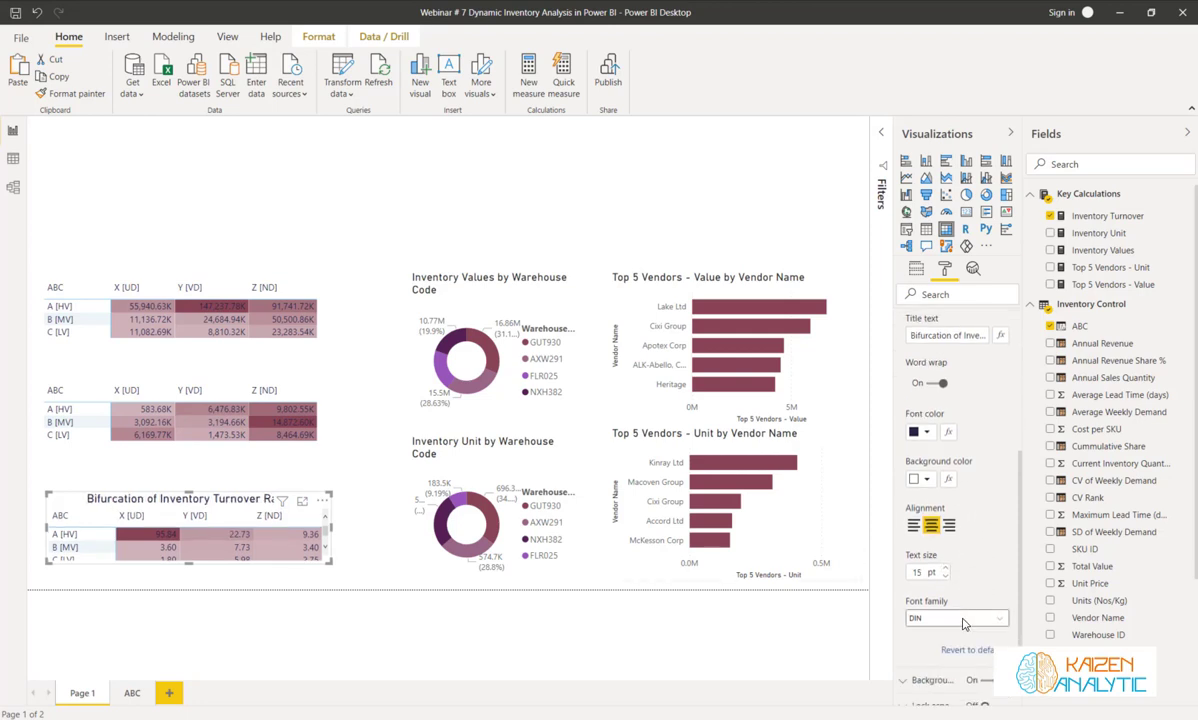
scroll(955, 563, up, 6)
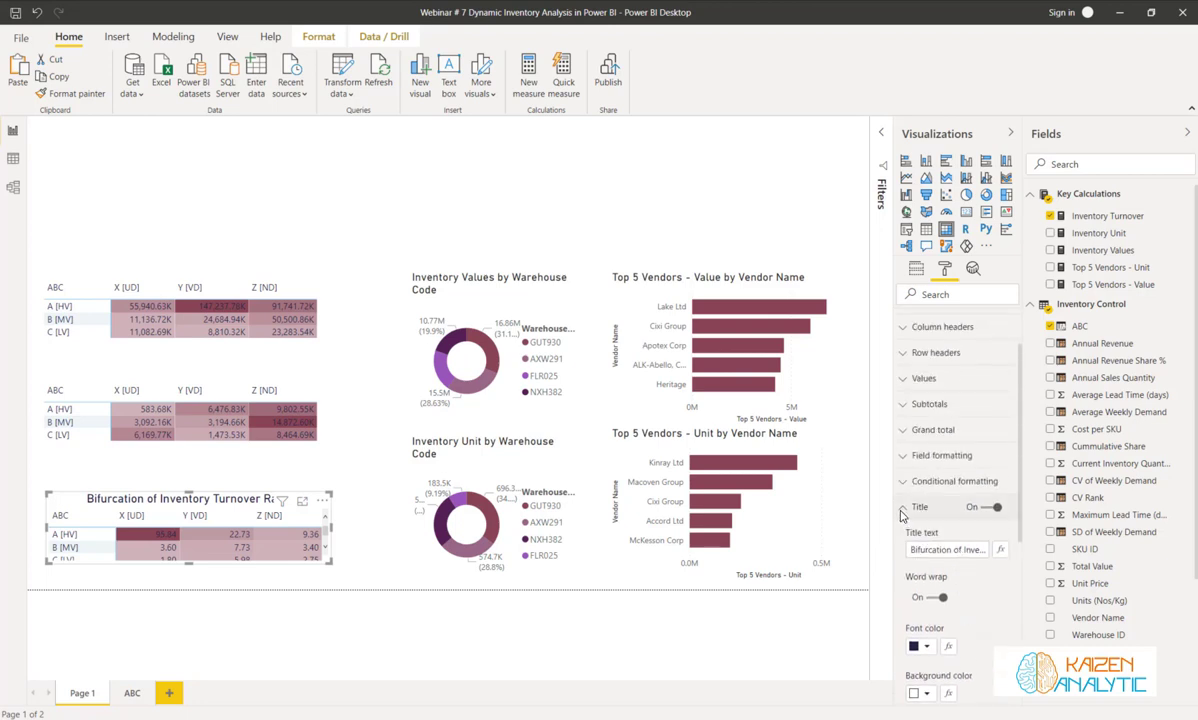
click(903, 509)
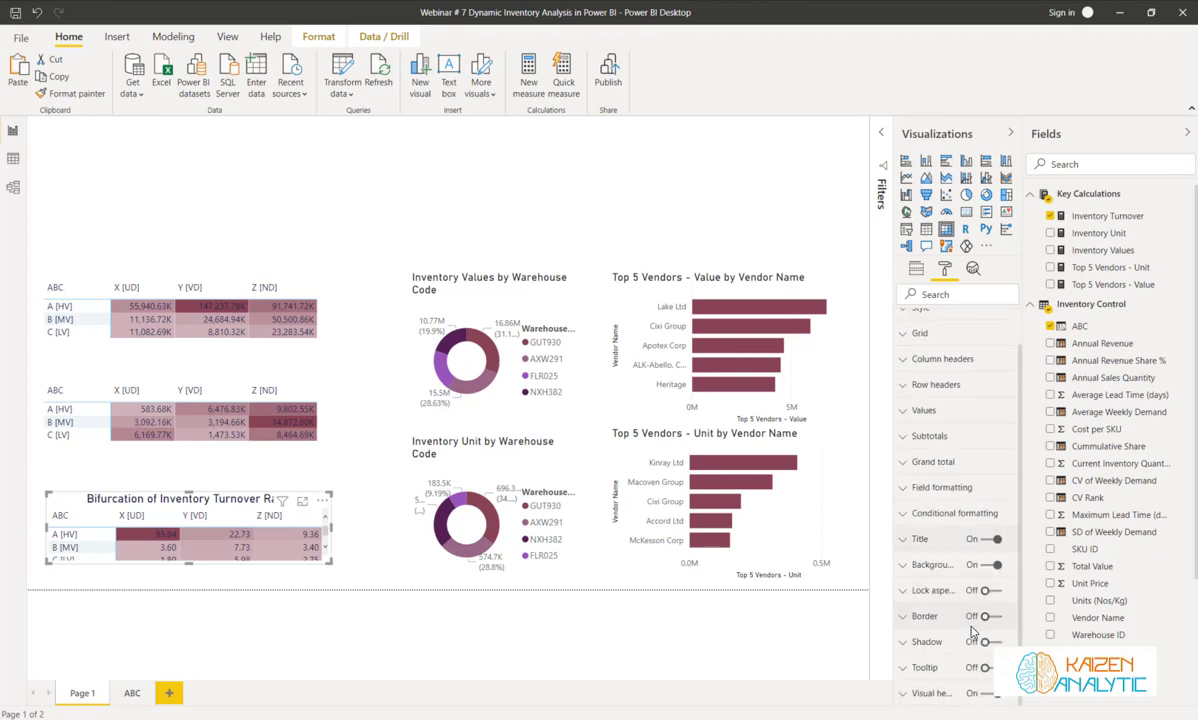
Step: Set the report page's background color to a light lavender-grey with 0% transparency
click(904, 566)
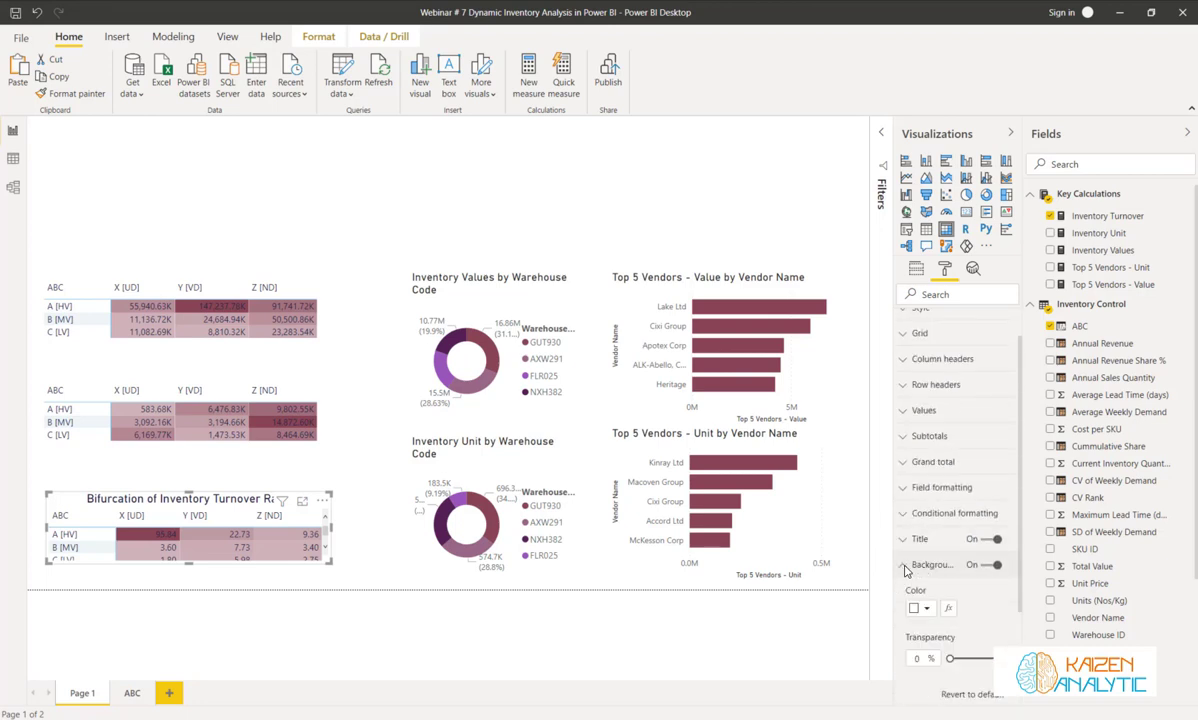
click(346, 236)
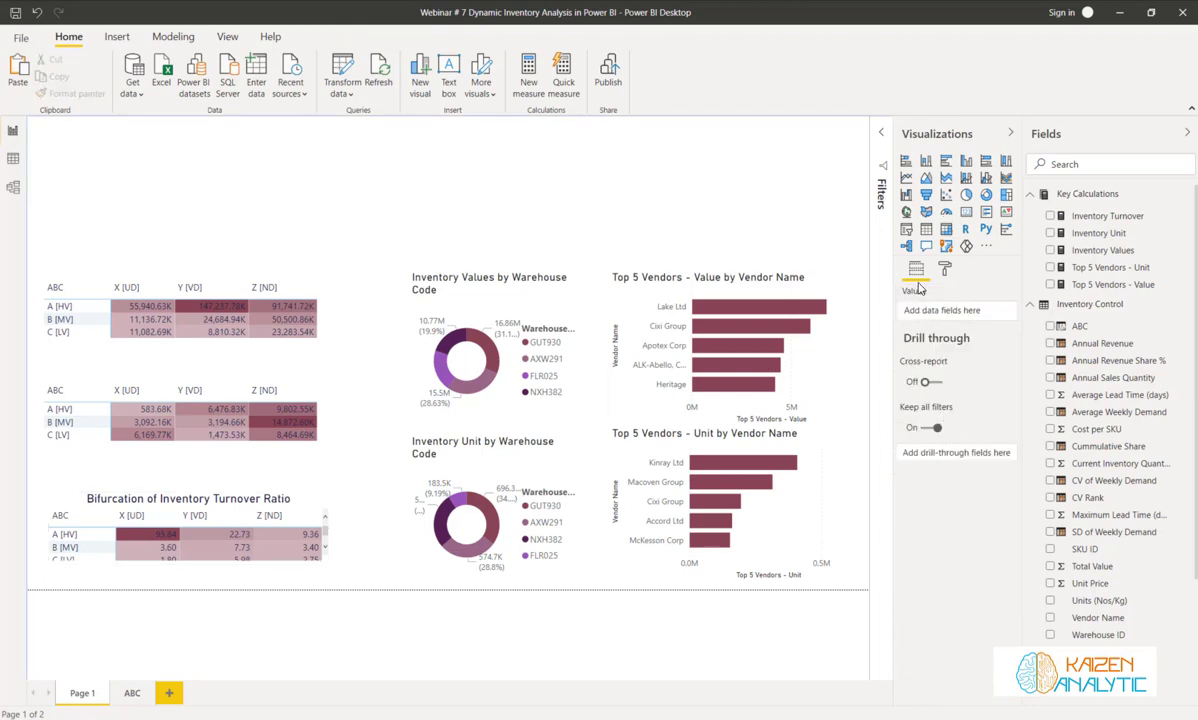
click(945, 269)
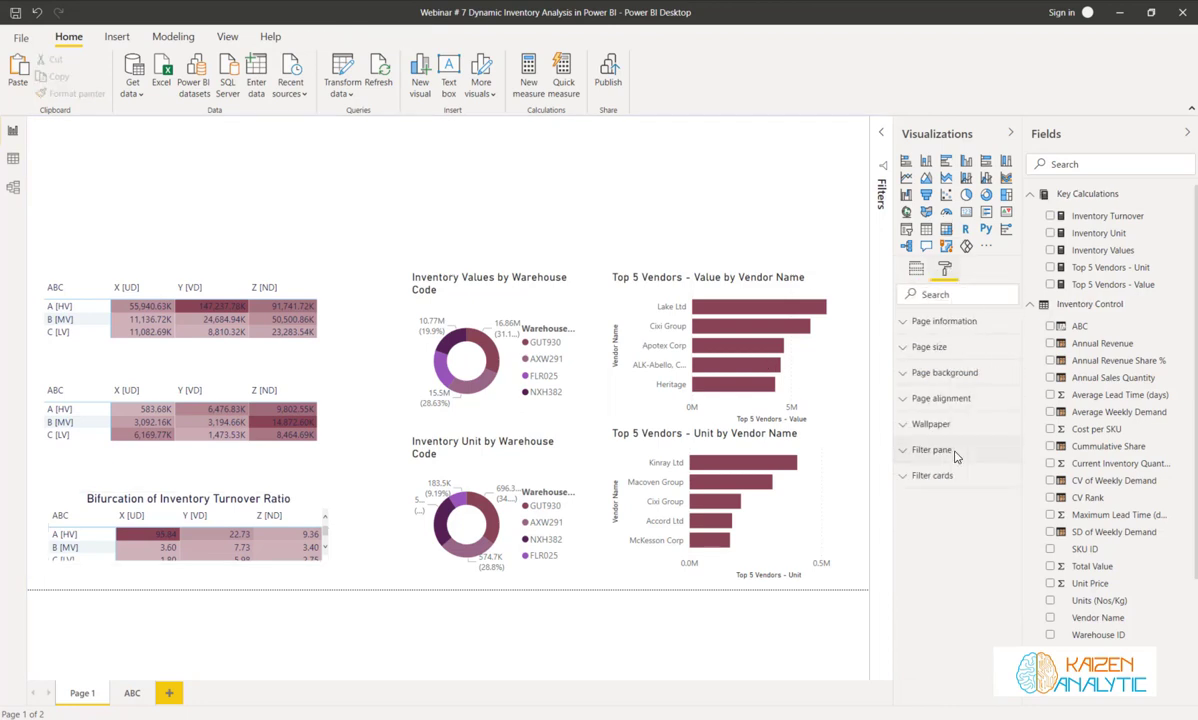
click(907, 373)
click(927, 419)
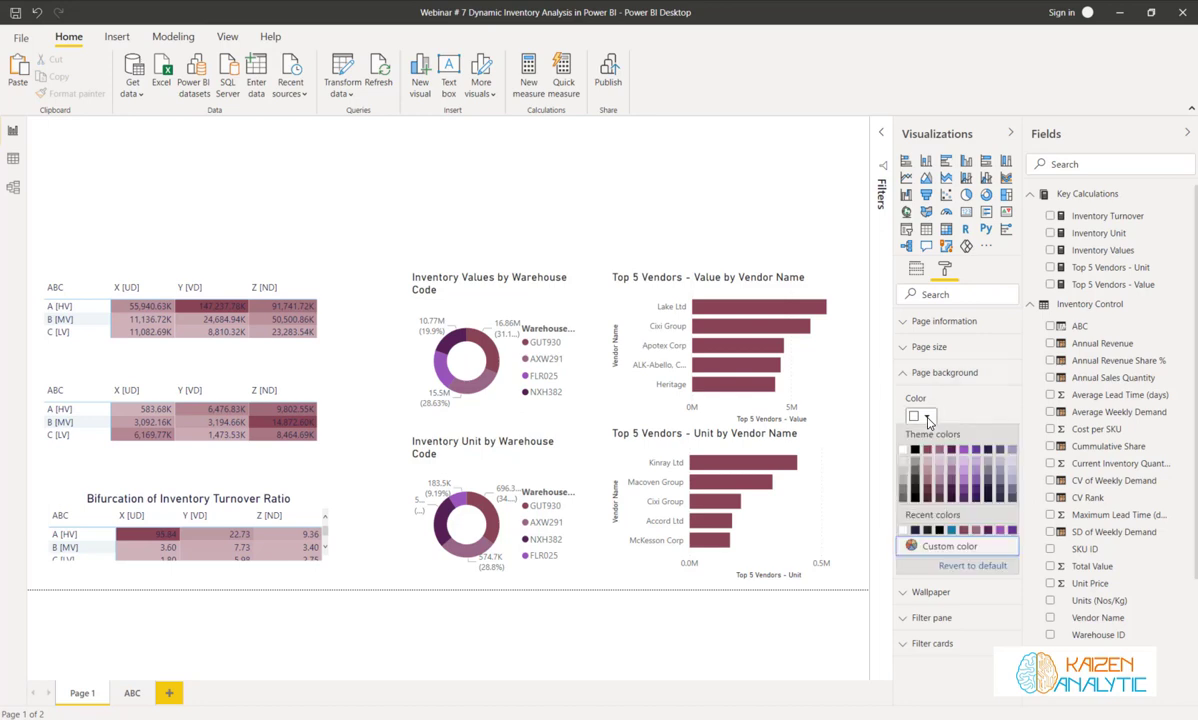
click(997, 466)
drag(1007, 467, 884, 438)
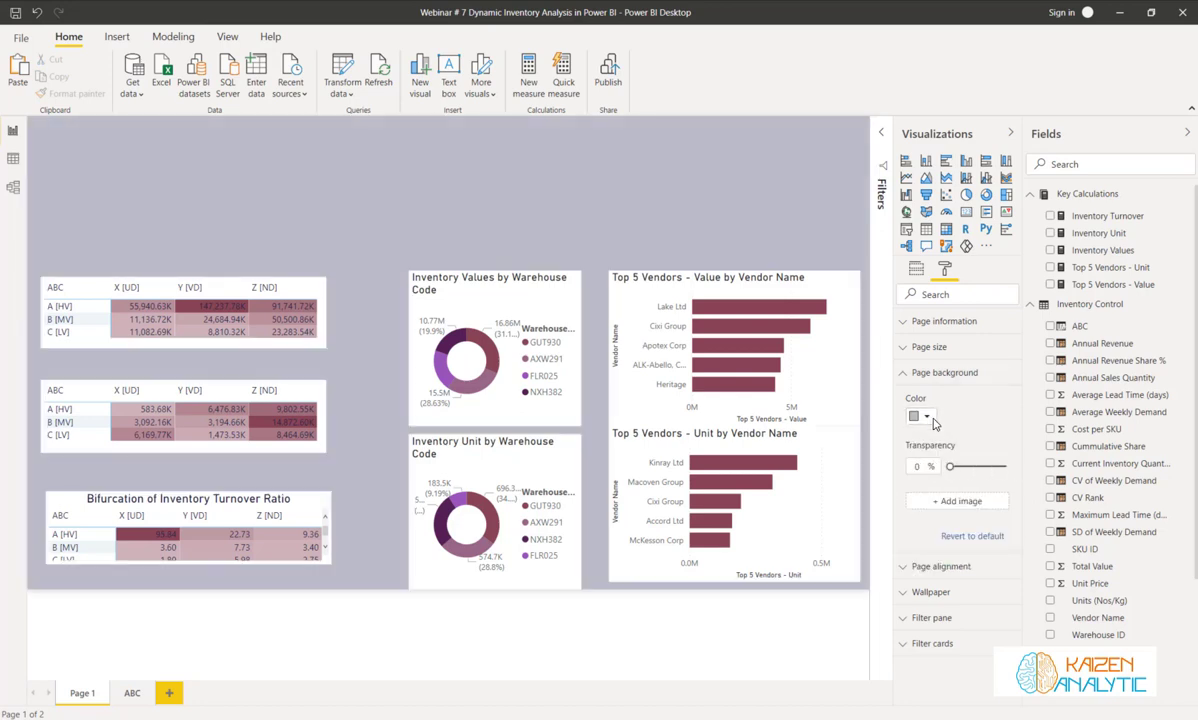
click(927, 417)
click(1011, 466)
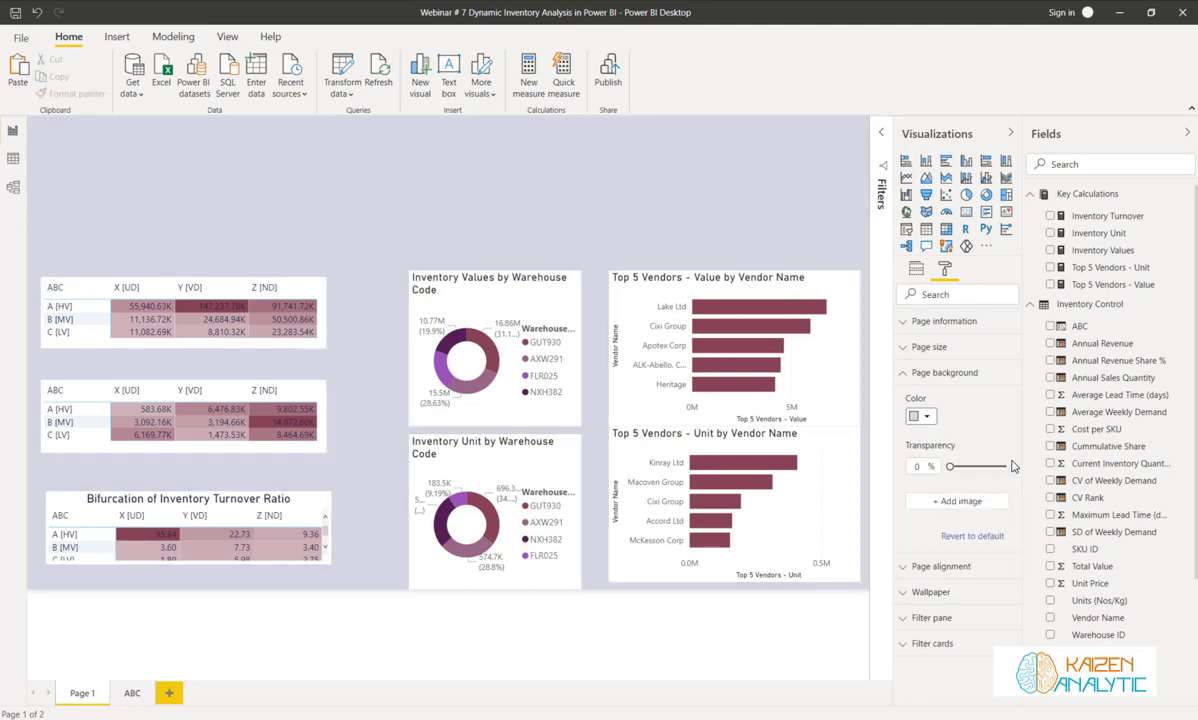
Step: Increase the height of the Inventory Turnover matrix slightly so that all three ABC rows fit
click(318, 310)
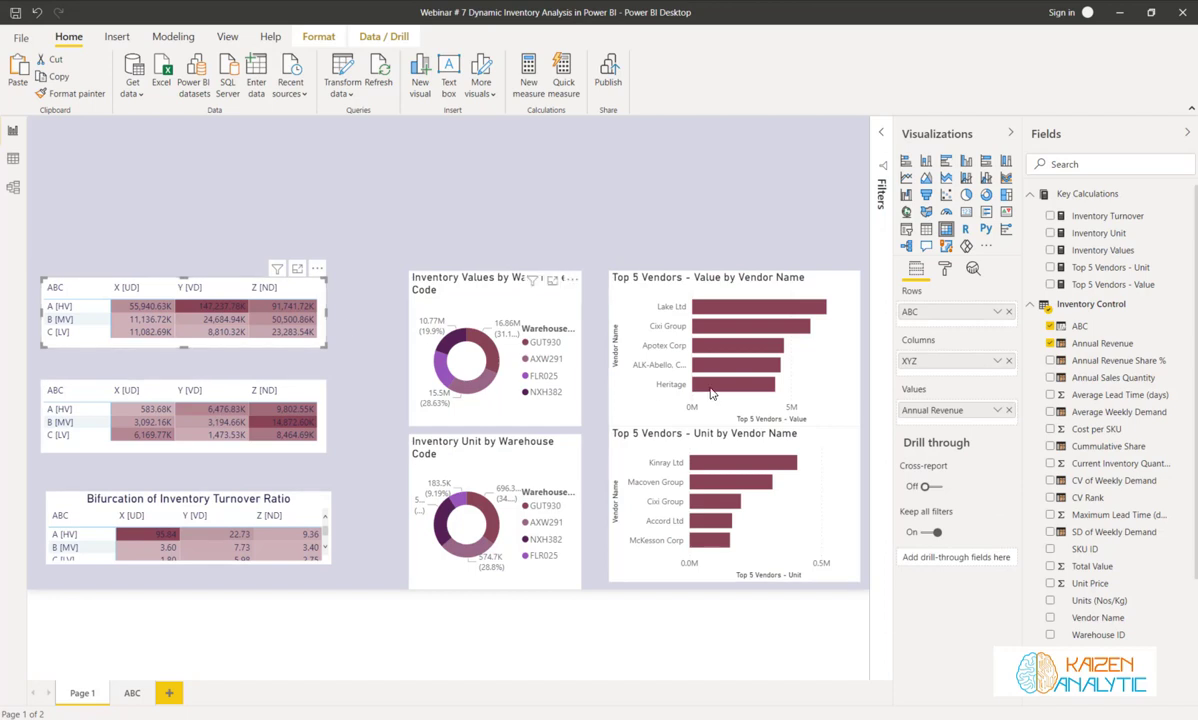
click(944, 272)
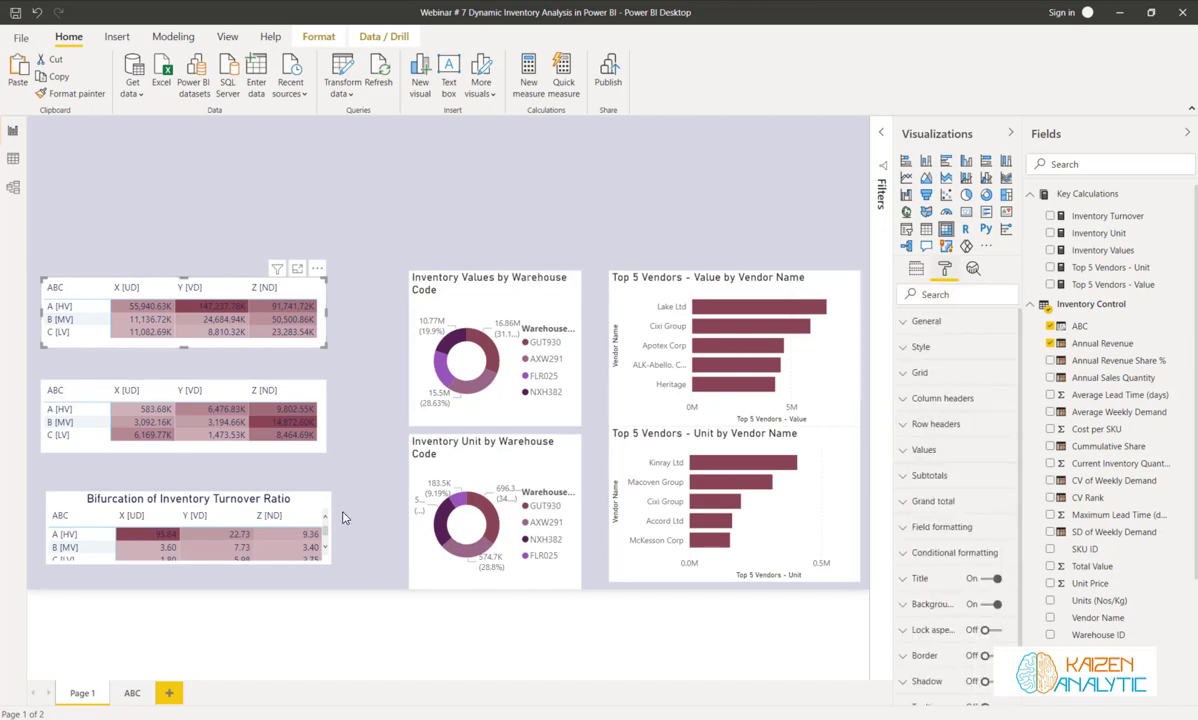
click(328, 567)
drag(330, 576, 331, 577)
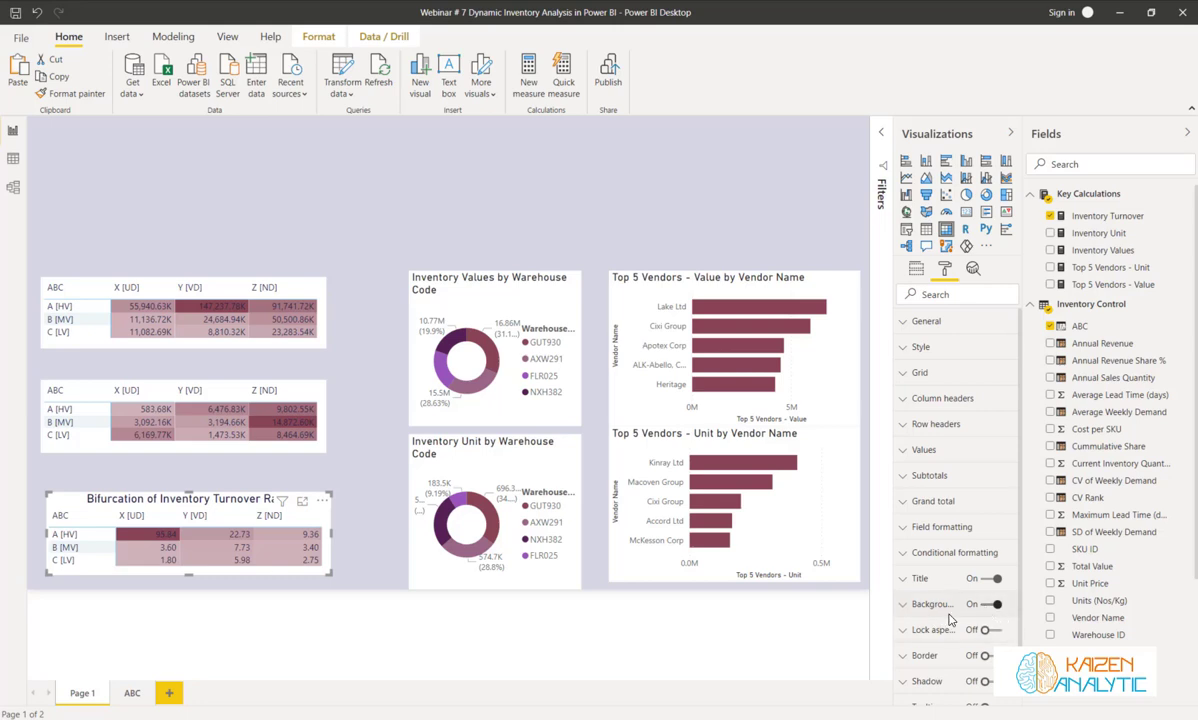
Step: Turn off the background of the Inventory Turnover matrix
click(906, 606)
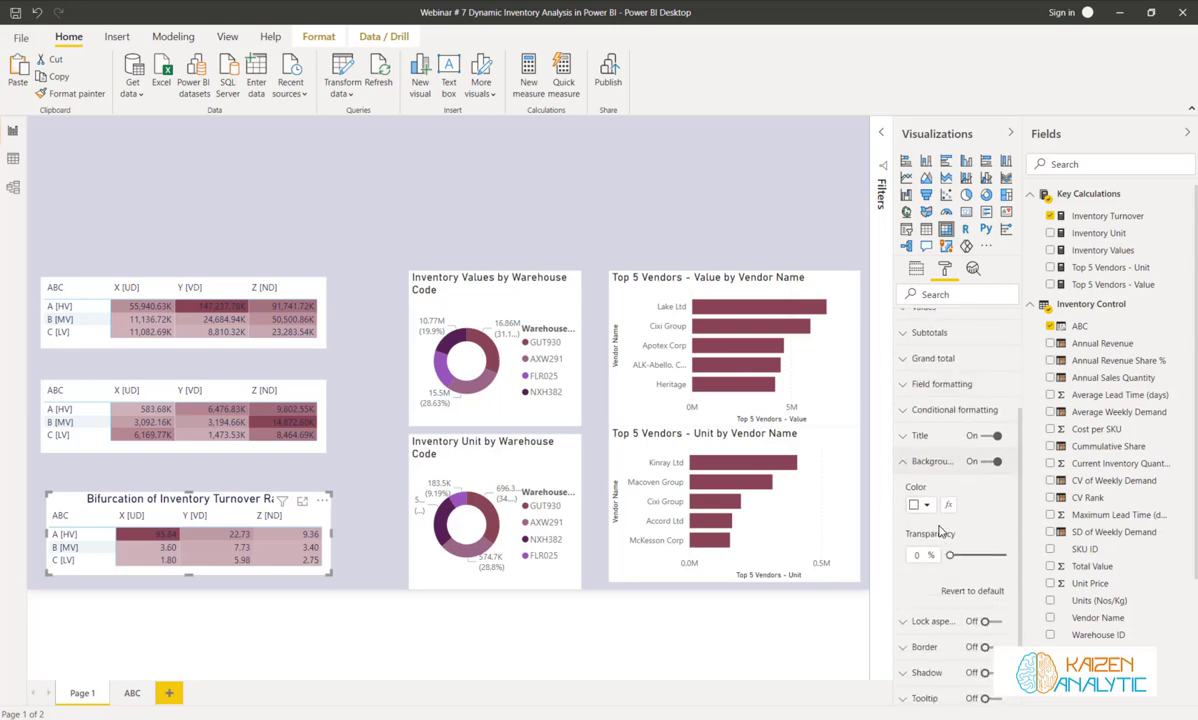
click(927, 506)
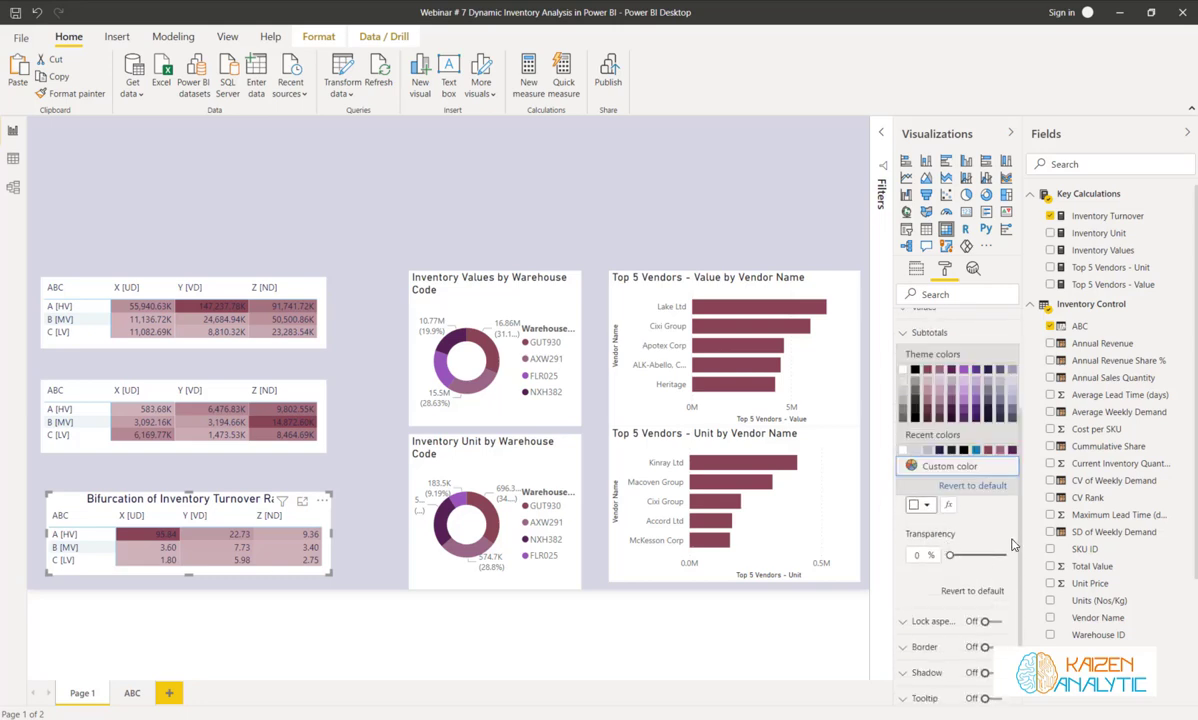
click(1011, 387)
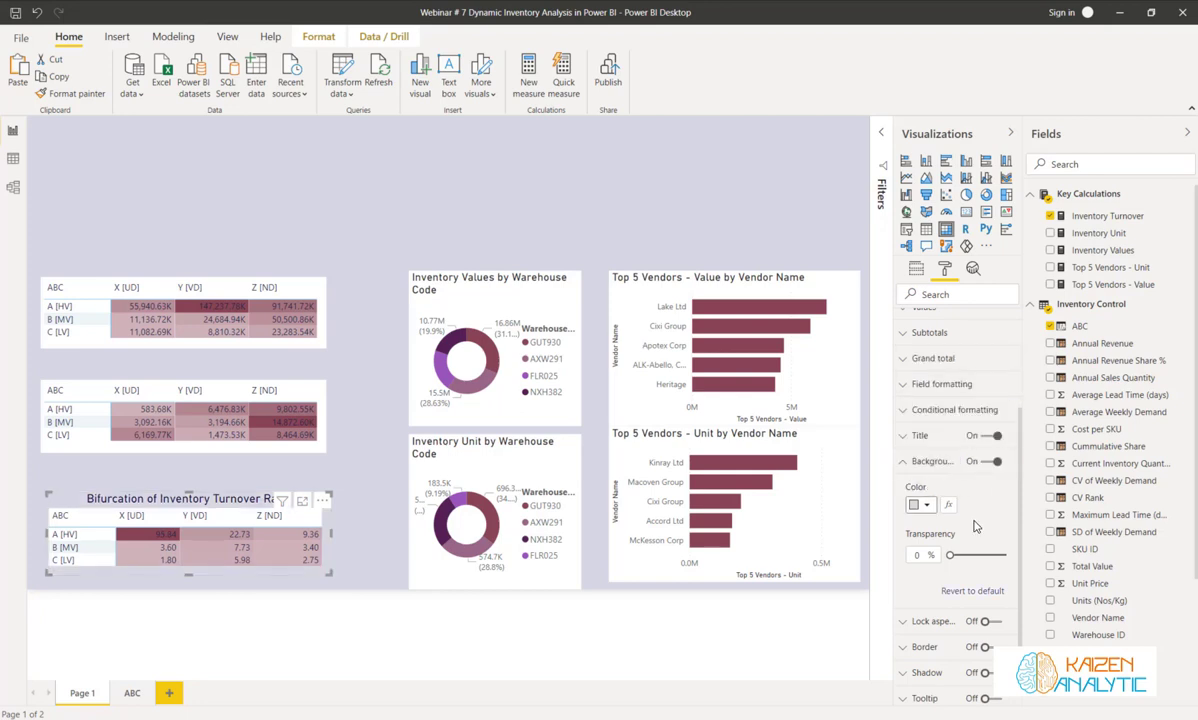
click(985, 461)
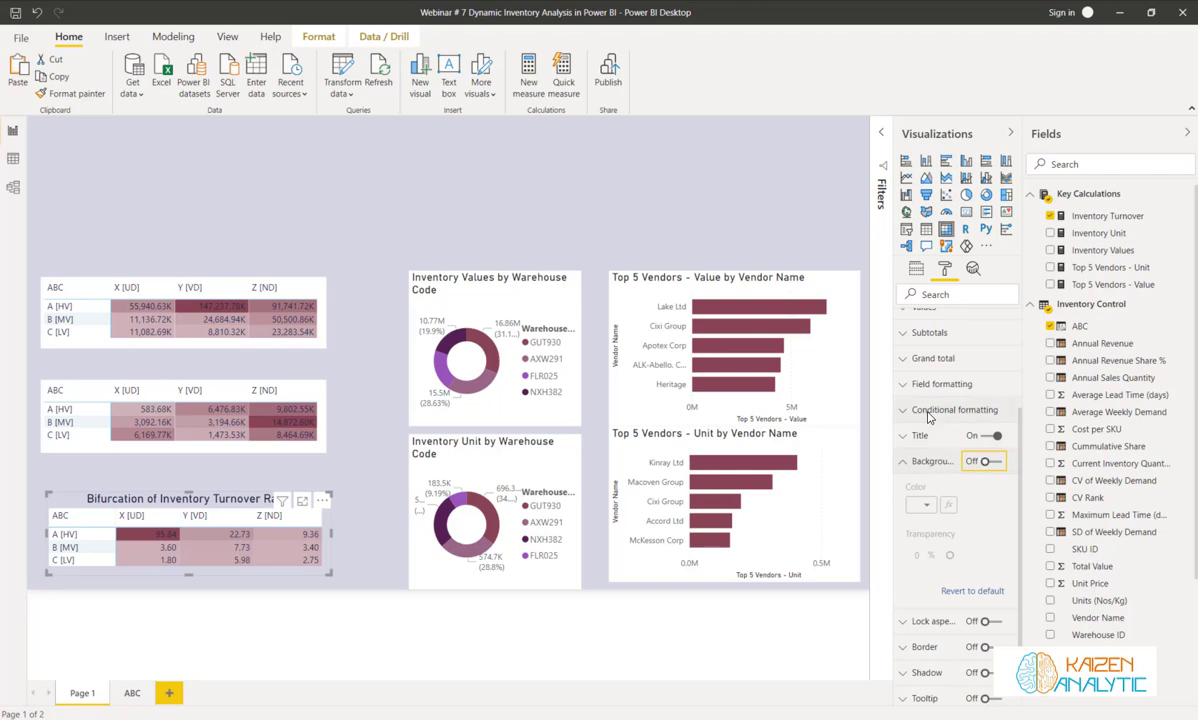
scroll(928, 418, up, 3)
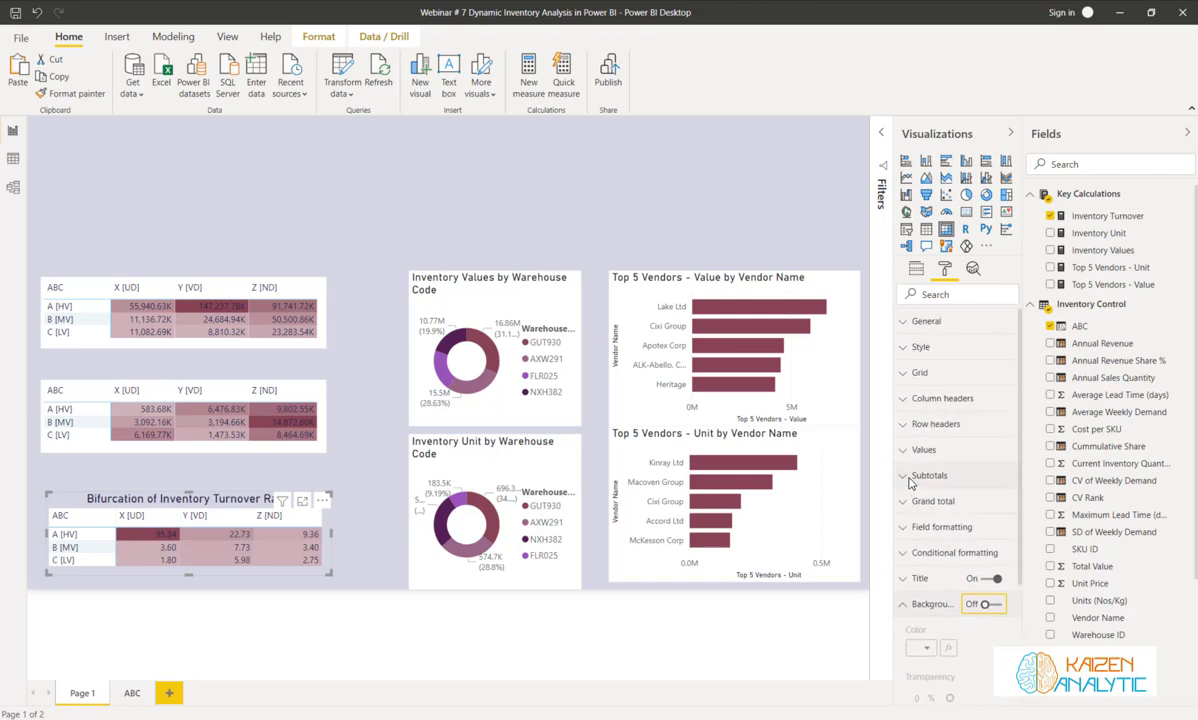
click(905, 605)
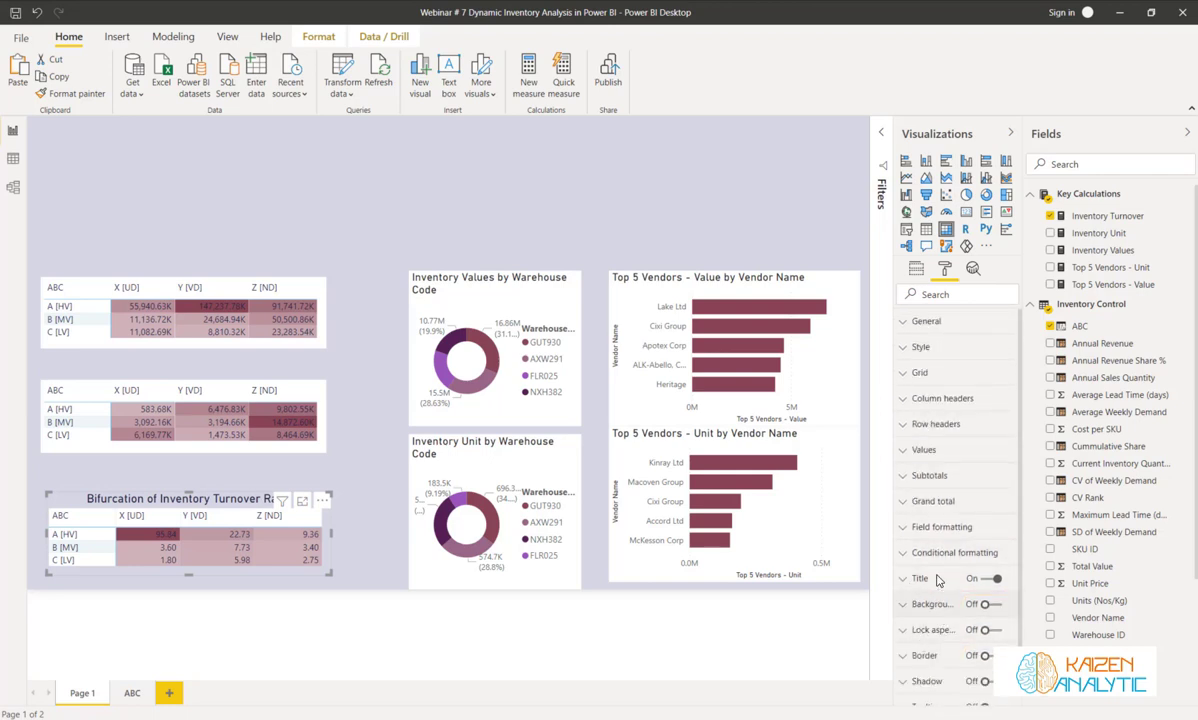
Step: Set the column headers' background color in the Inventory Turnover matrix to the page's light lavender-grey
click(906, 424)
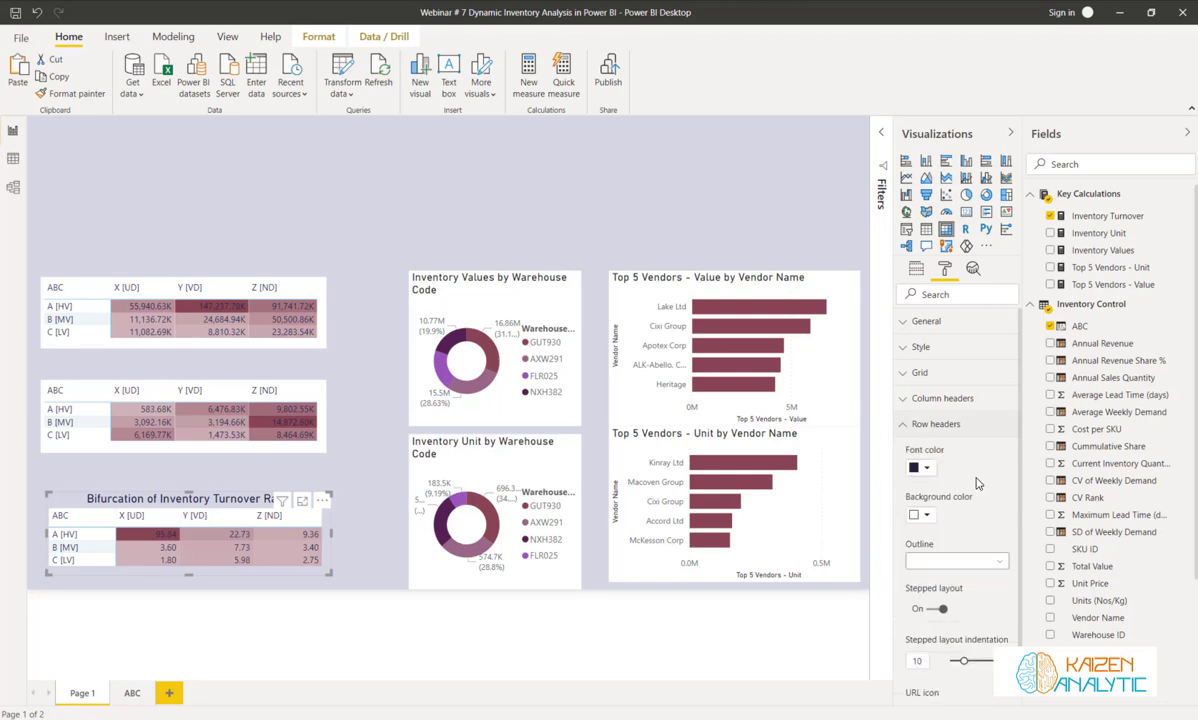
click(906, 398)
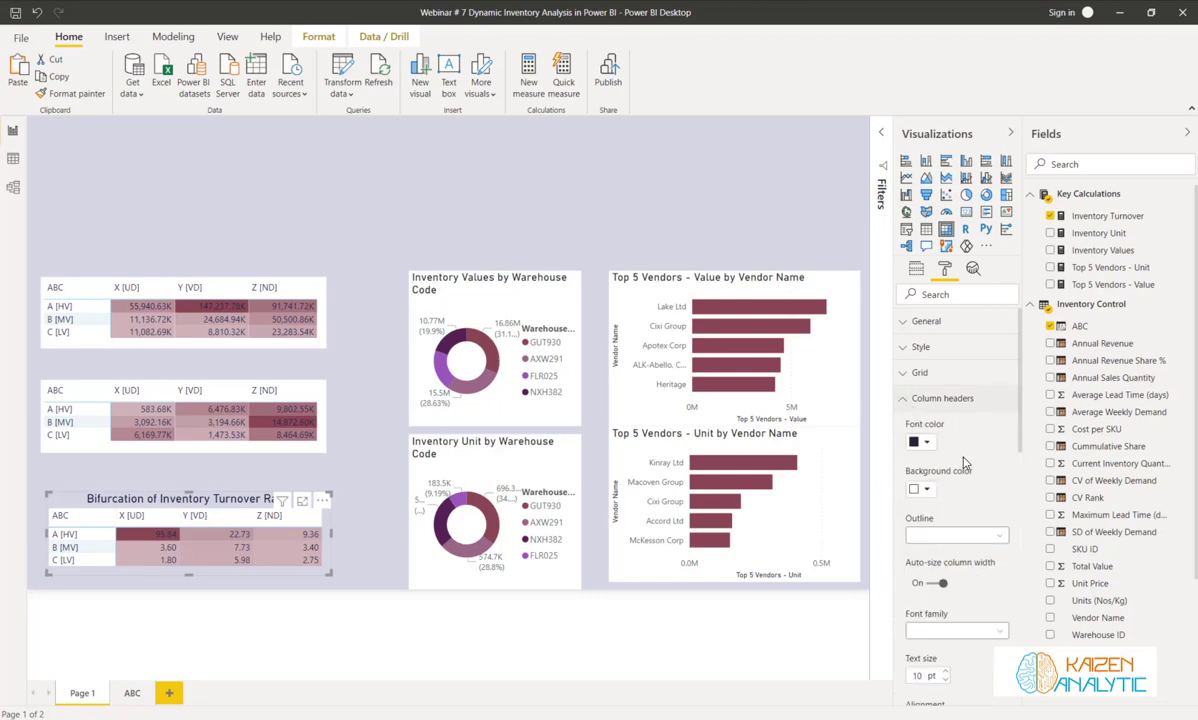
click(925, 490)
click(950, 507)
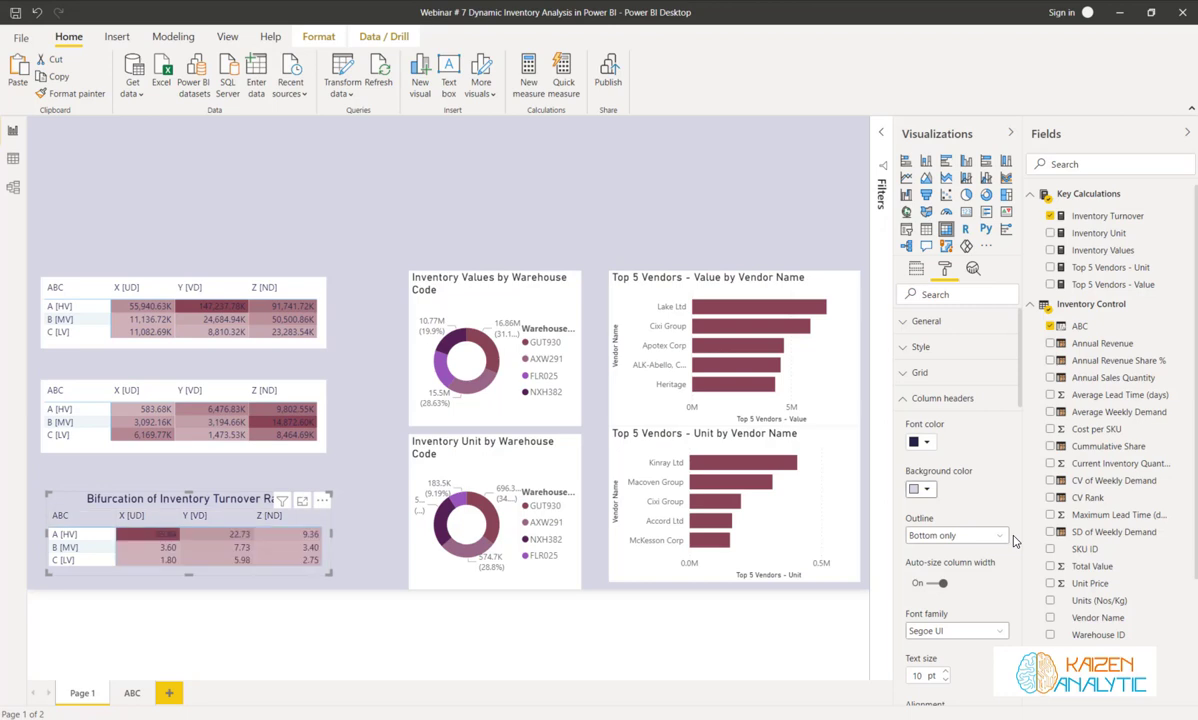
click(928, 492)
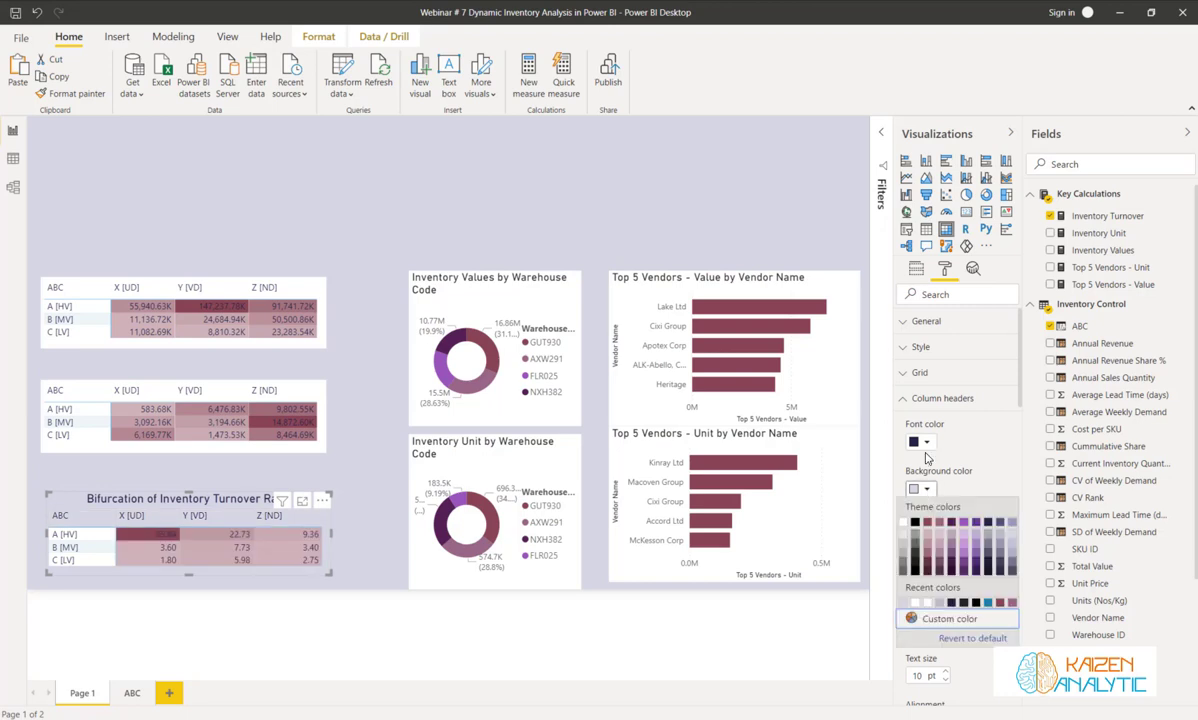
click(925, 490)
click(914, 400)
Step: Set the row headers' background color in the Inventory Turnover matrix to the same light lavender-grey
click(912, 427)
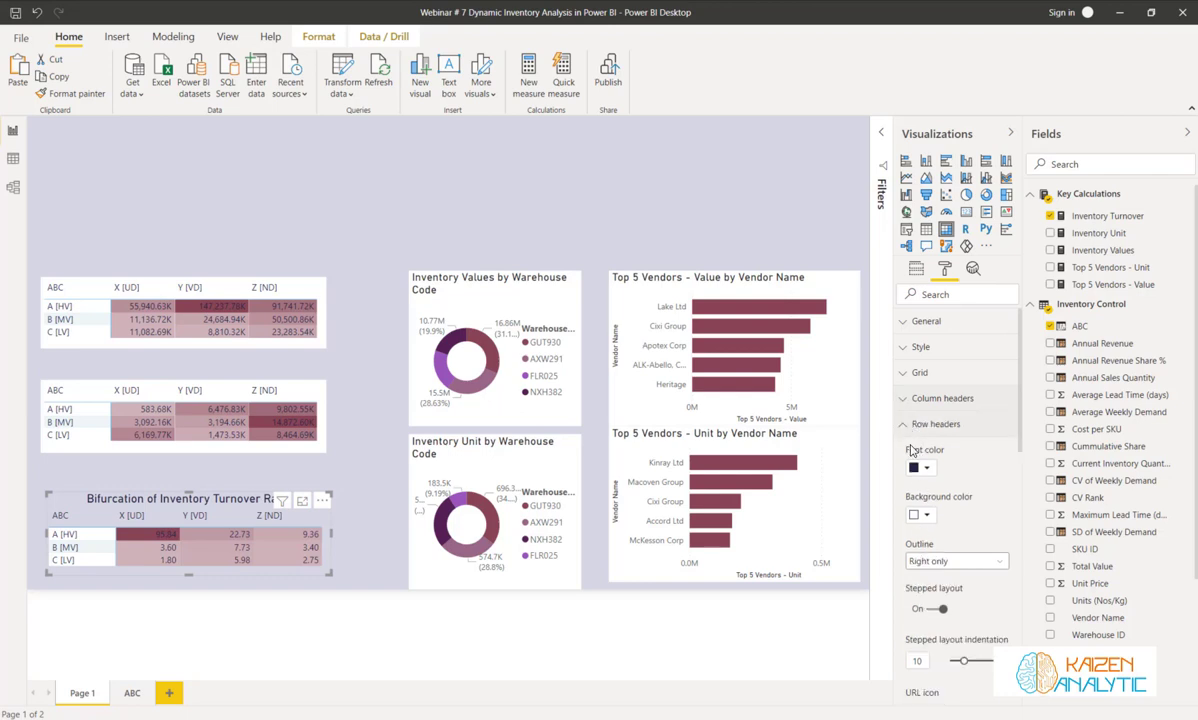
click(924, 514)
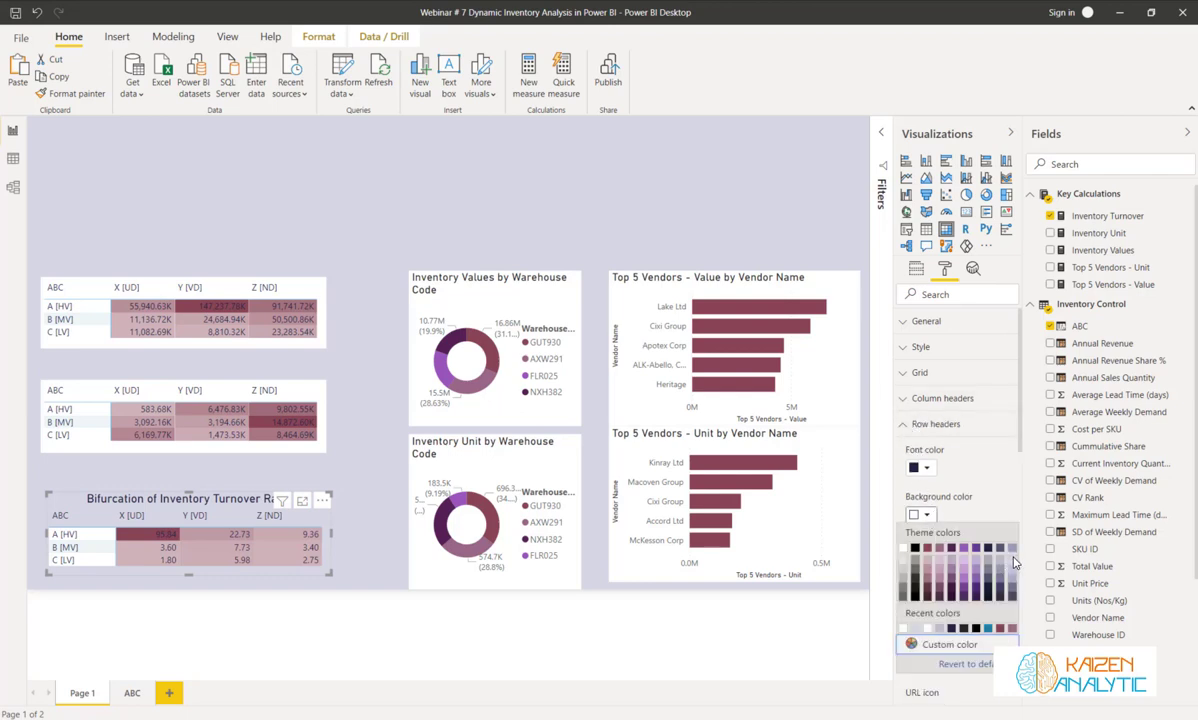
click(1012, 562)
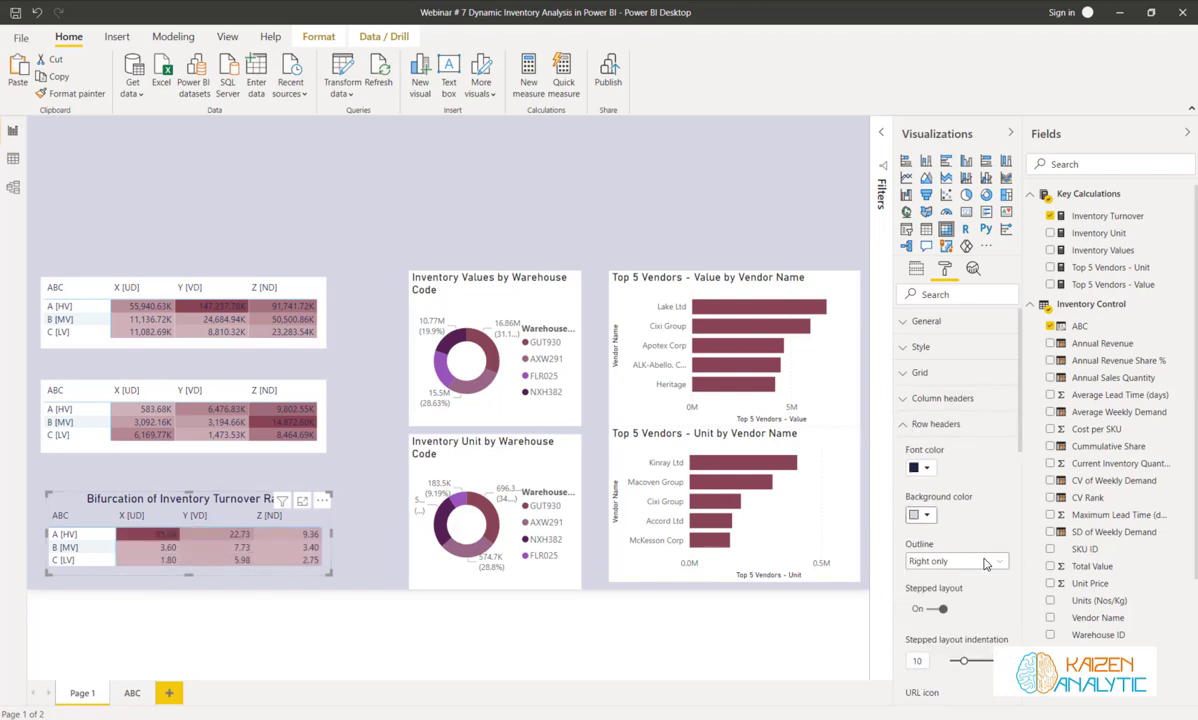
click(912, 424)
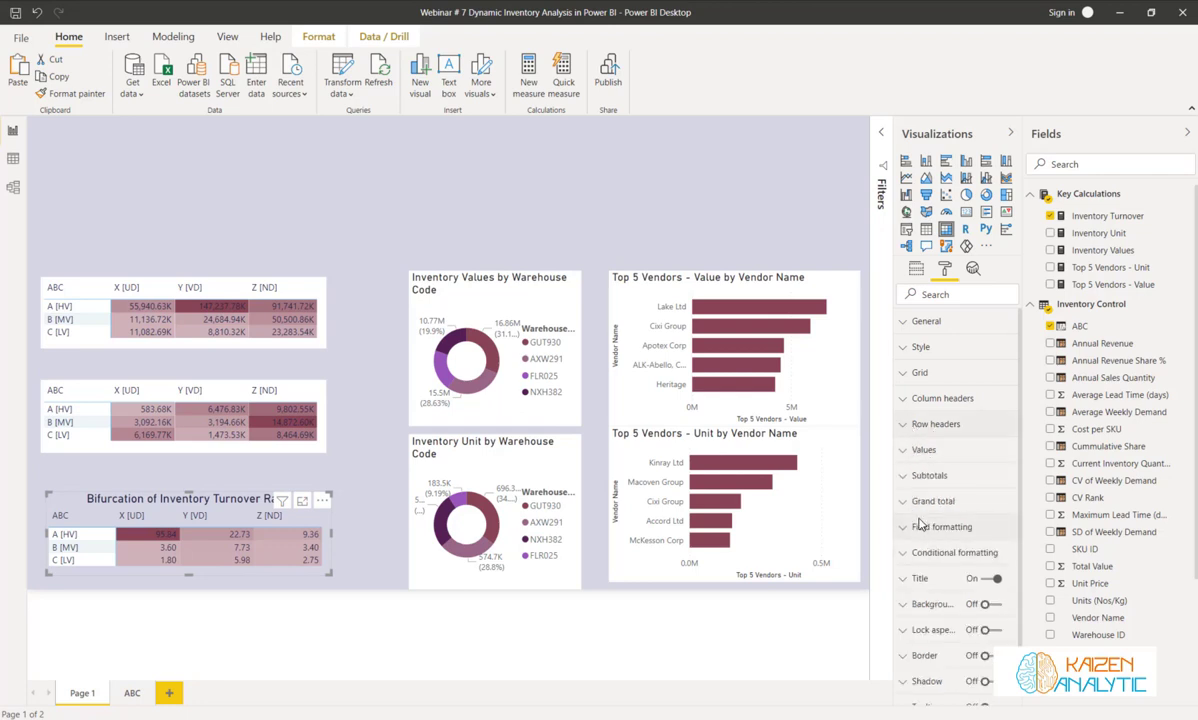
Step: Set both the background and alternate background colors of the Inventory Turnover matrix's values to light lavender-grey
click(905, 451)
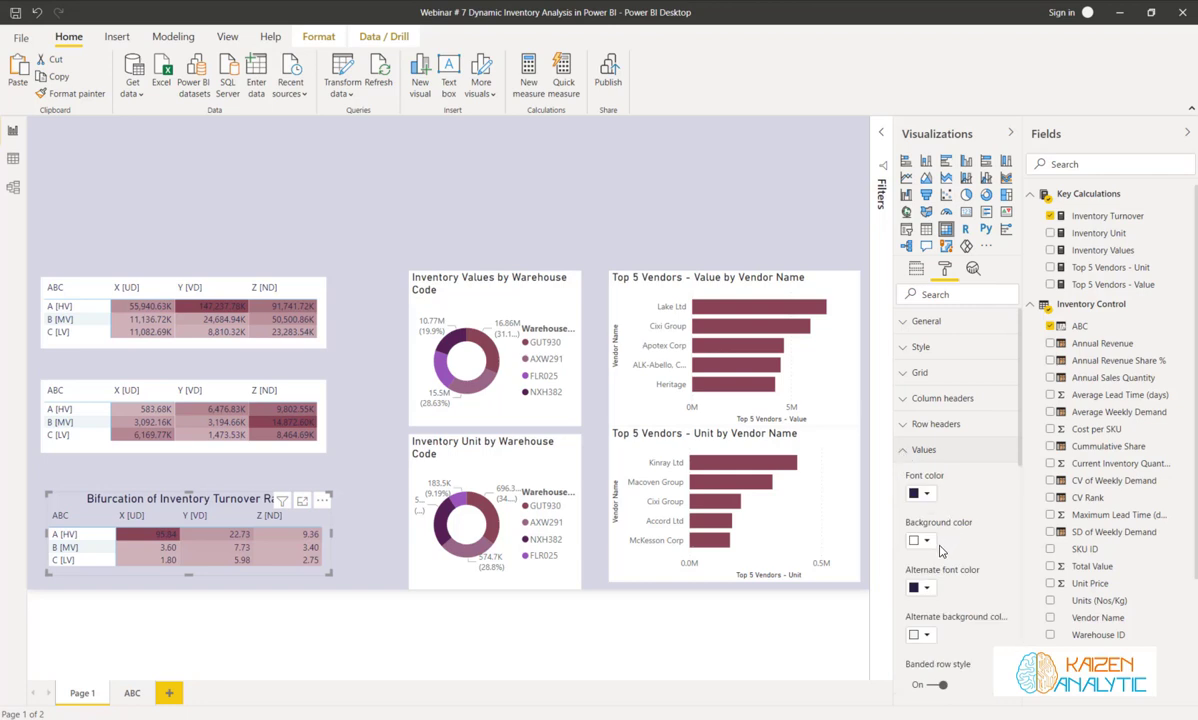
click(922, 540)
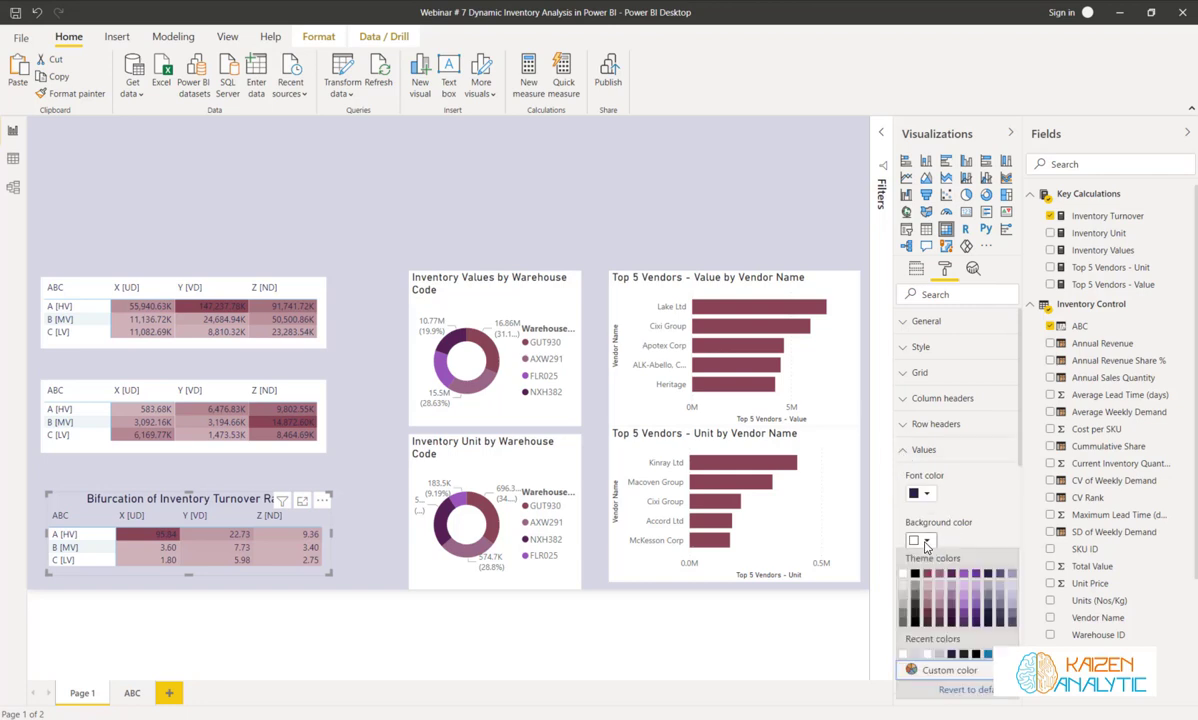
click(1003, 597)
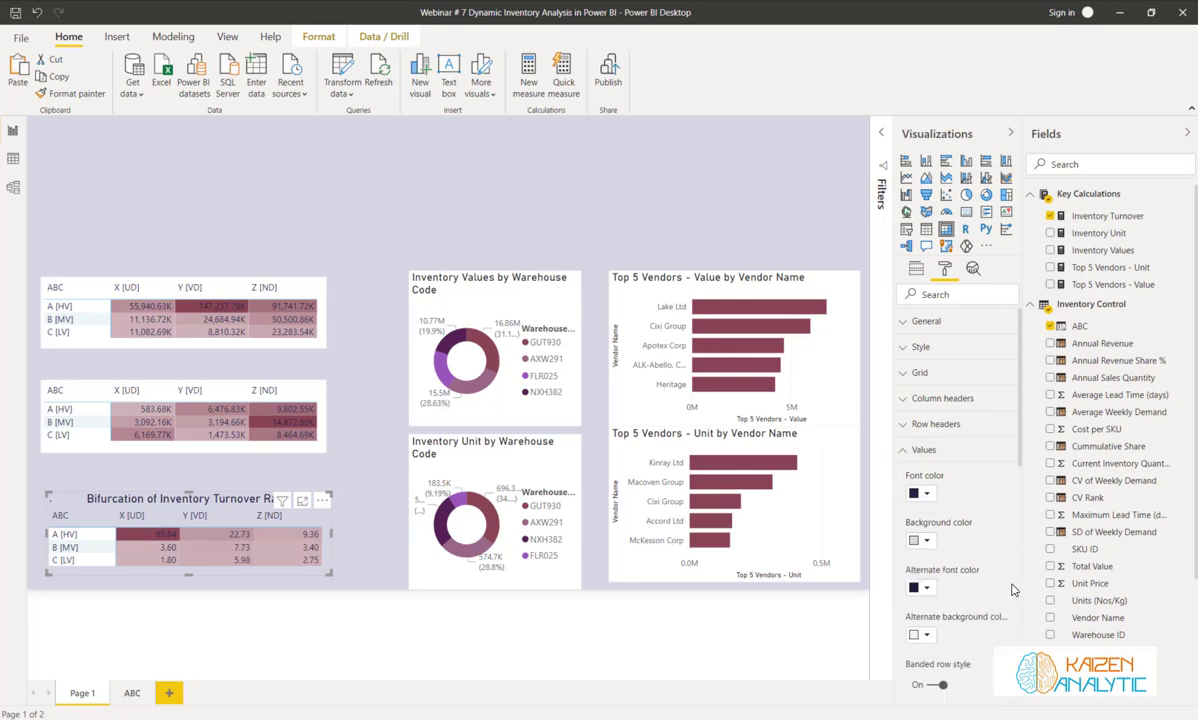
click(921, 634)
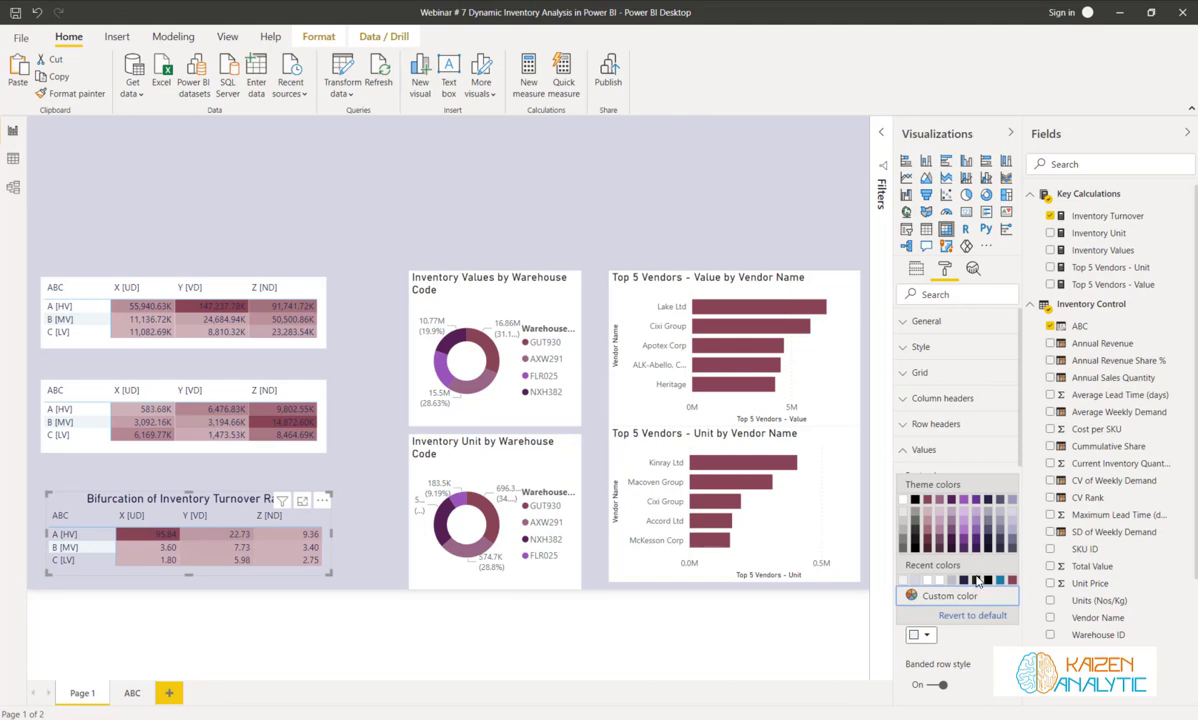
click(1013, 516)
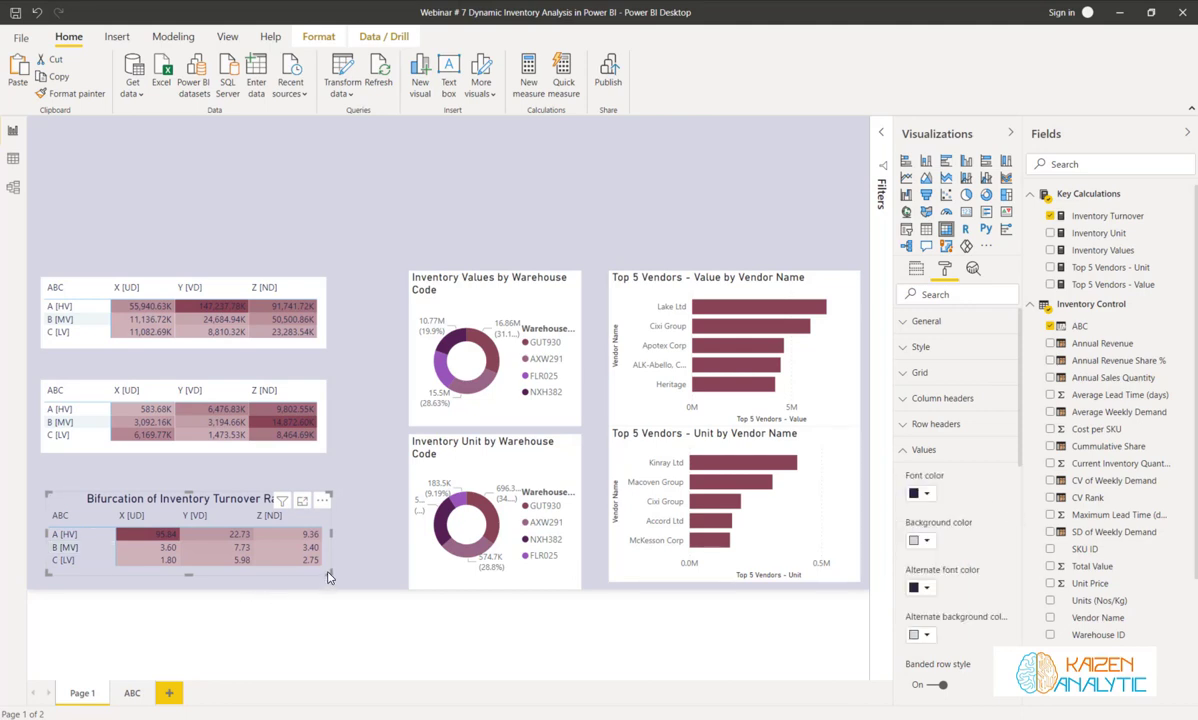
Step: Copy the Inventory Turnover matrix's formatting onto the Total Value matrix and the Annual Revenue matrix
click(46, 97)
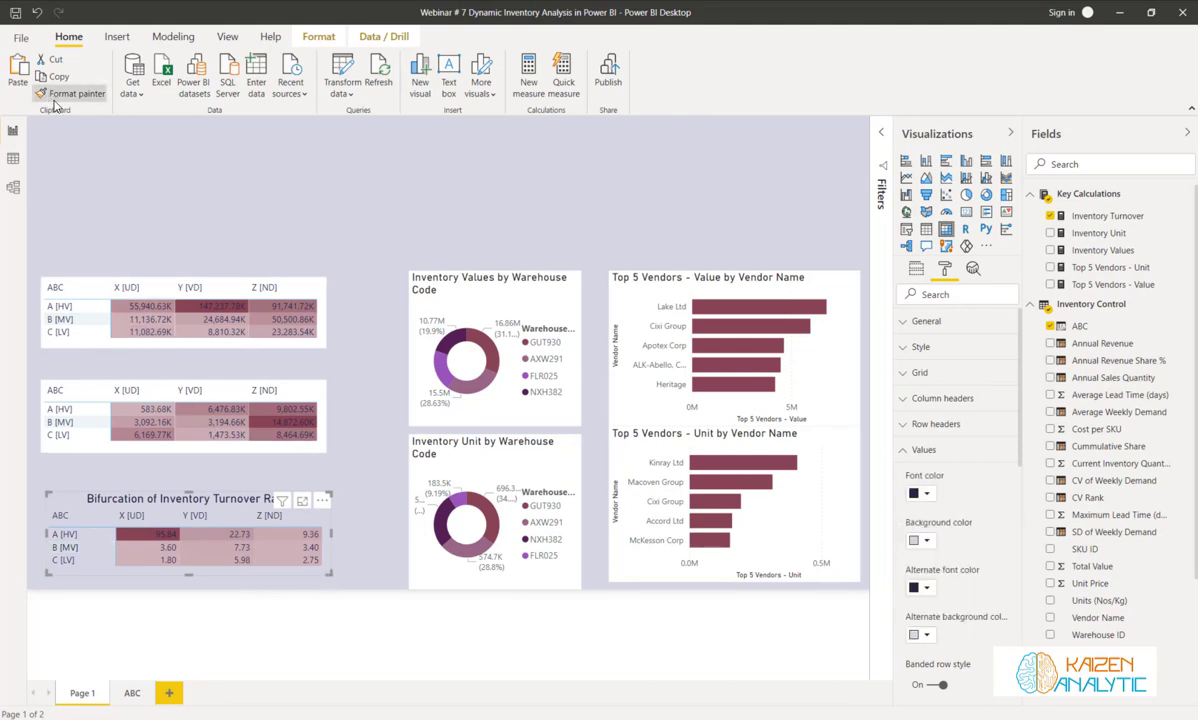
click(318, 395)
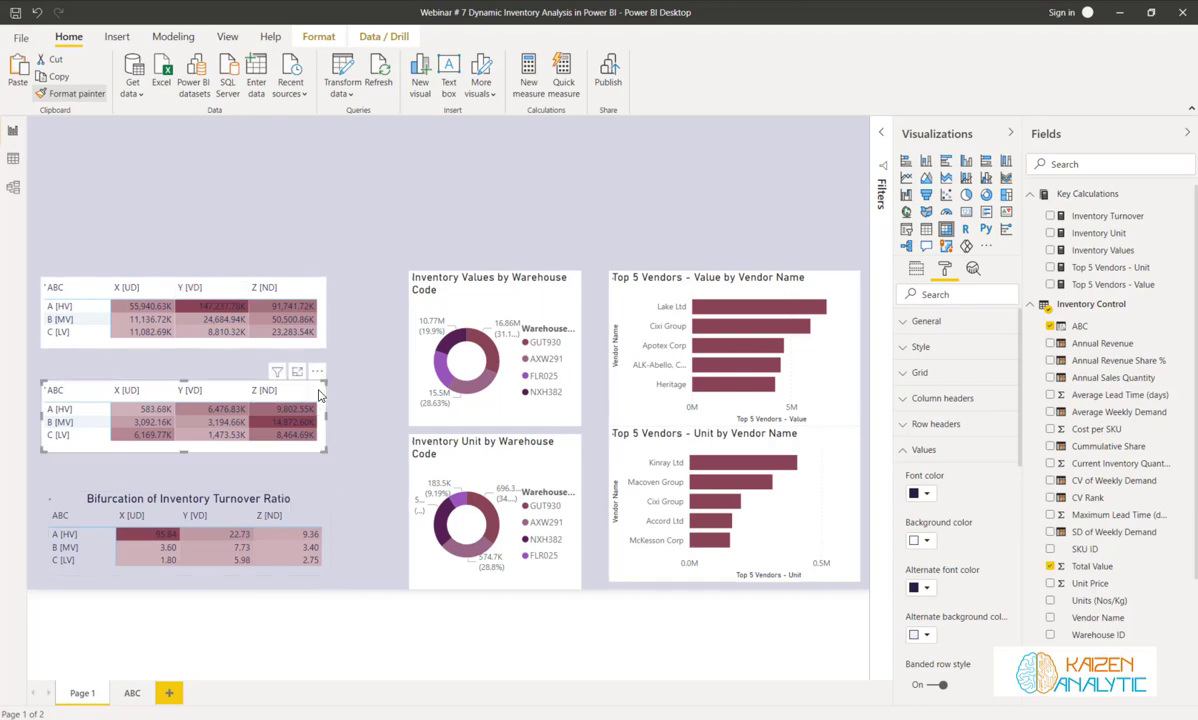
click(67, 96)
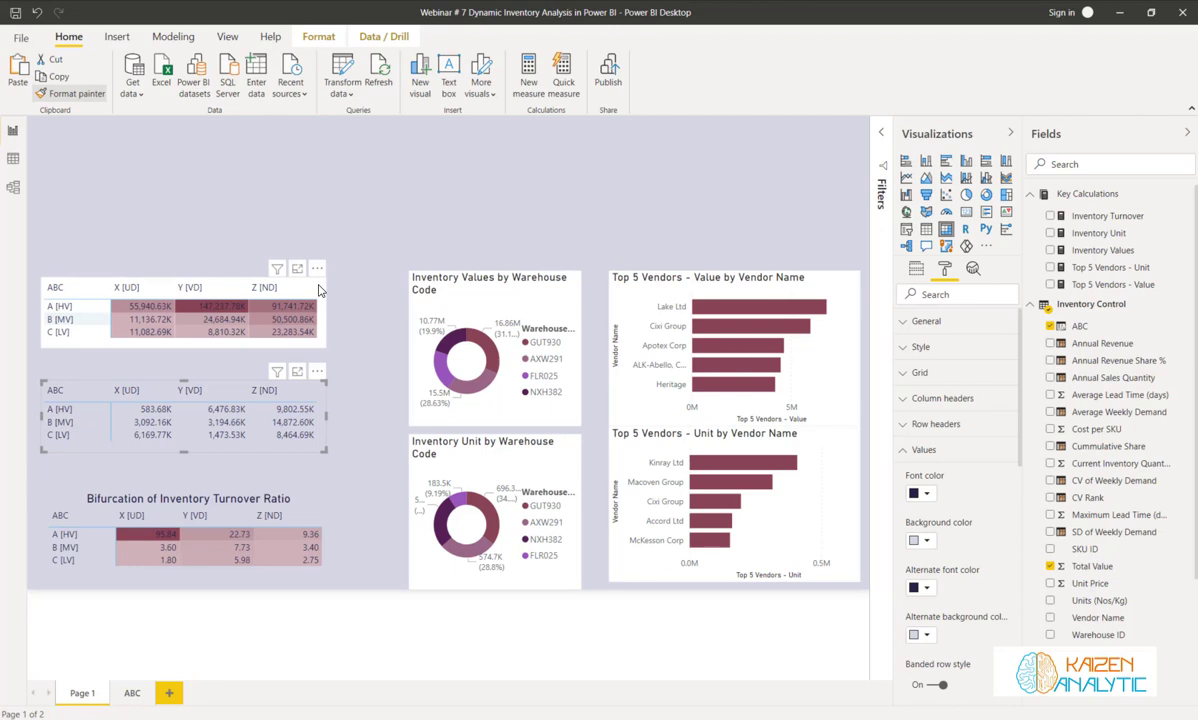
click(319, 290)
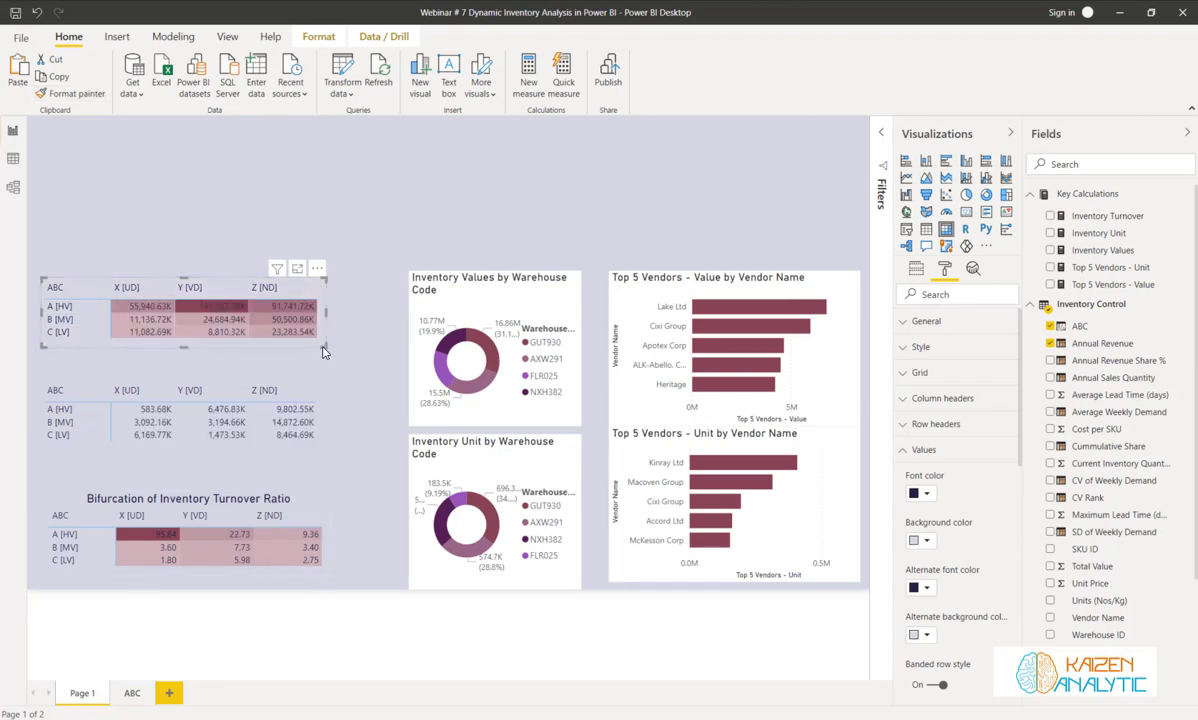
Step: Apply a background color scale to the Total Value matrix's values, light pink for the lowest and dark maroon for the highest
click(300, 416)
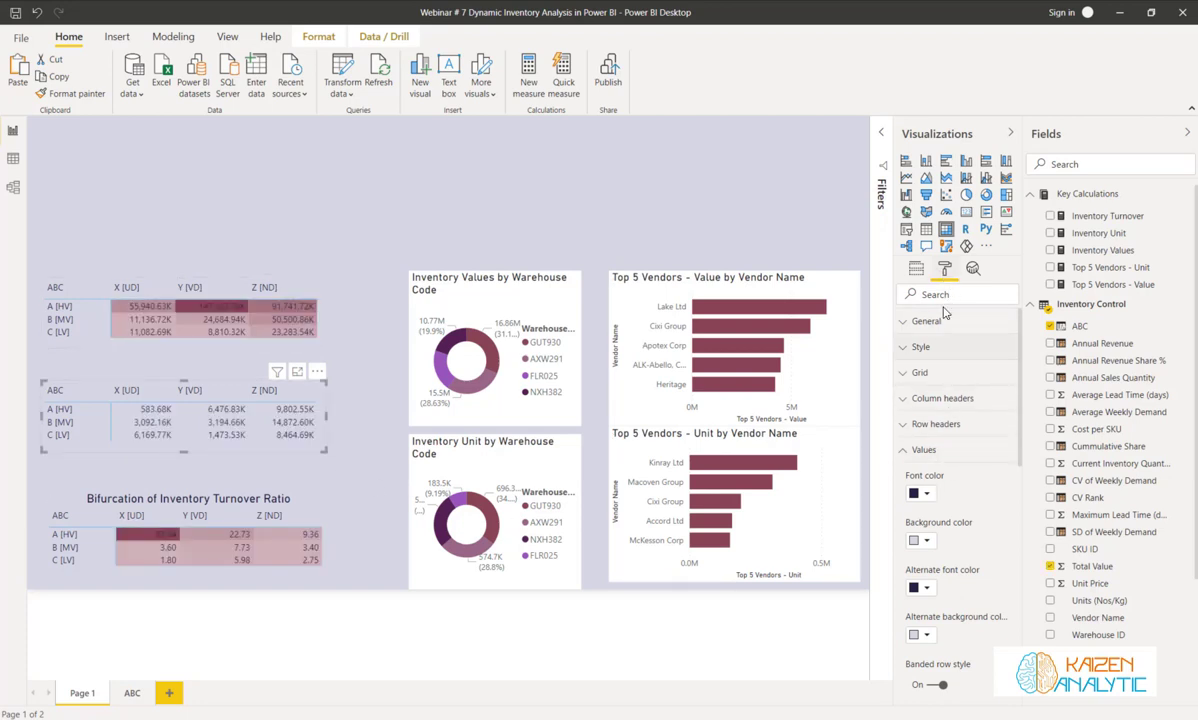
click(916, 268)
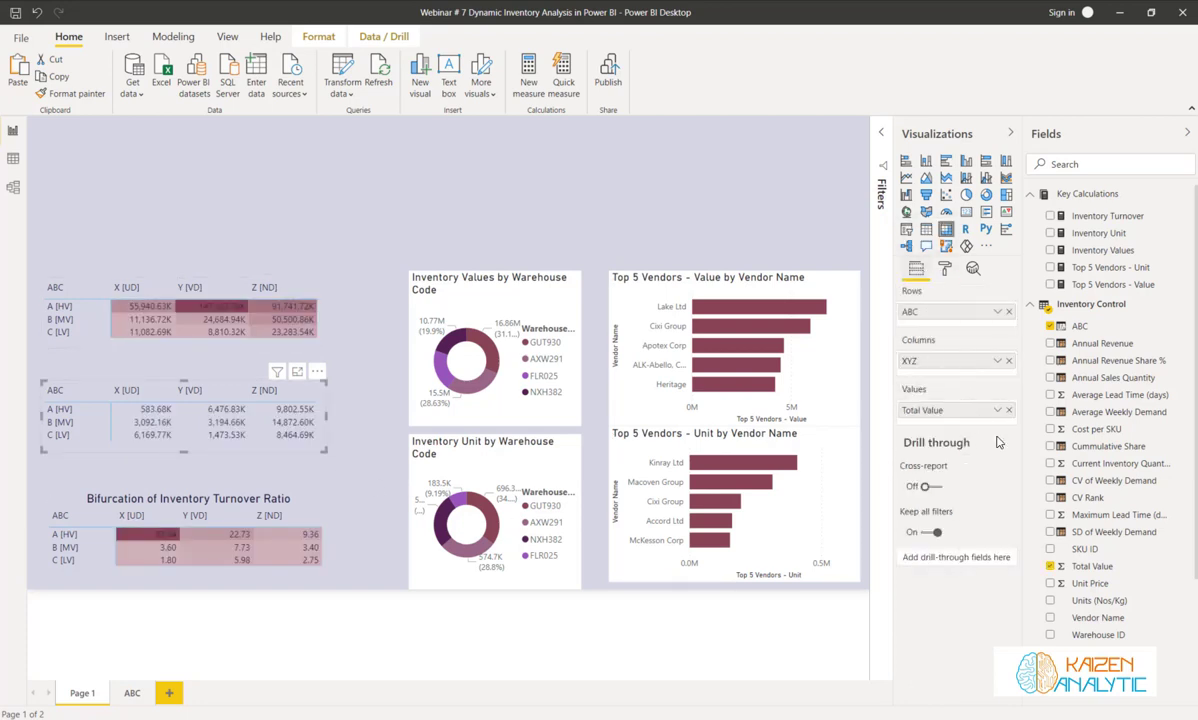
click(997, 410)
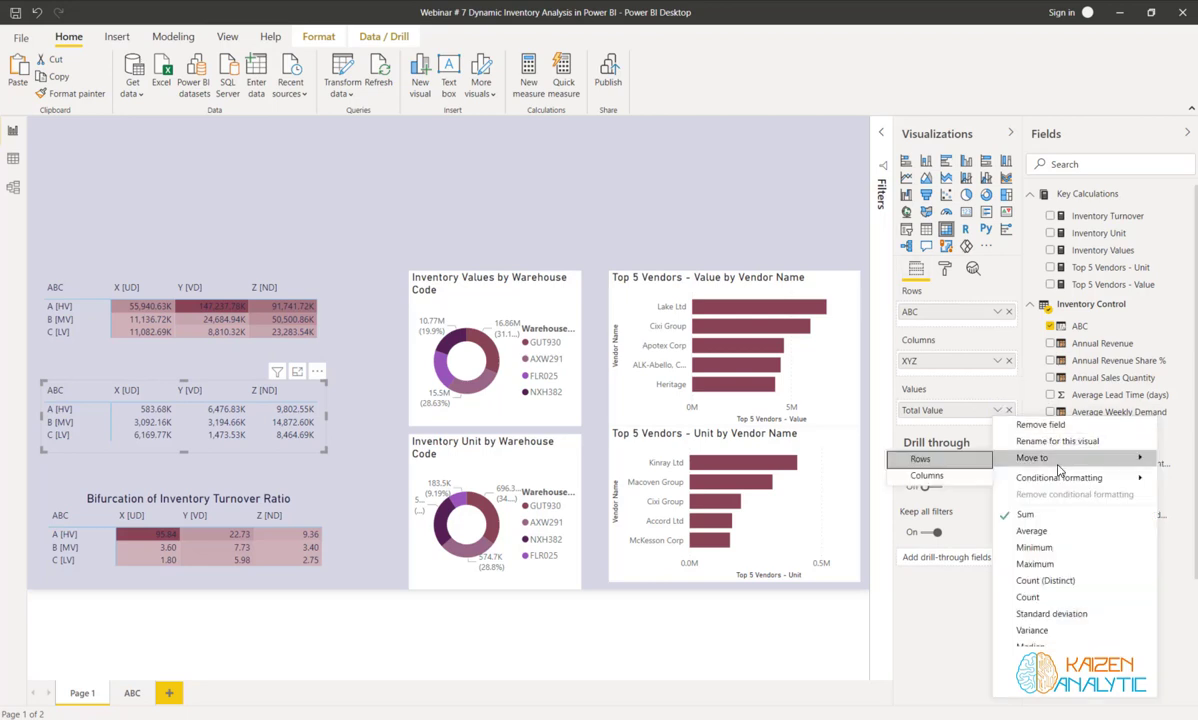
mouse_move(1050, 477)
click(921, 480)
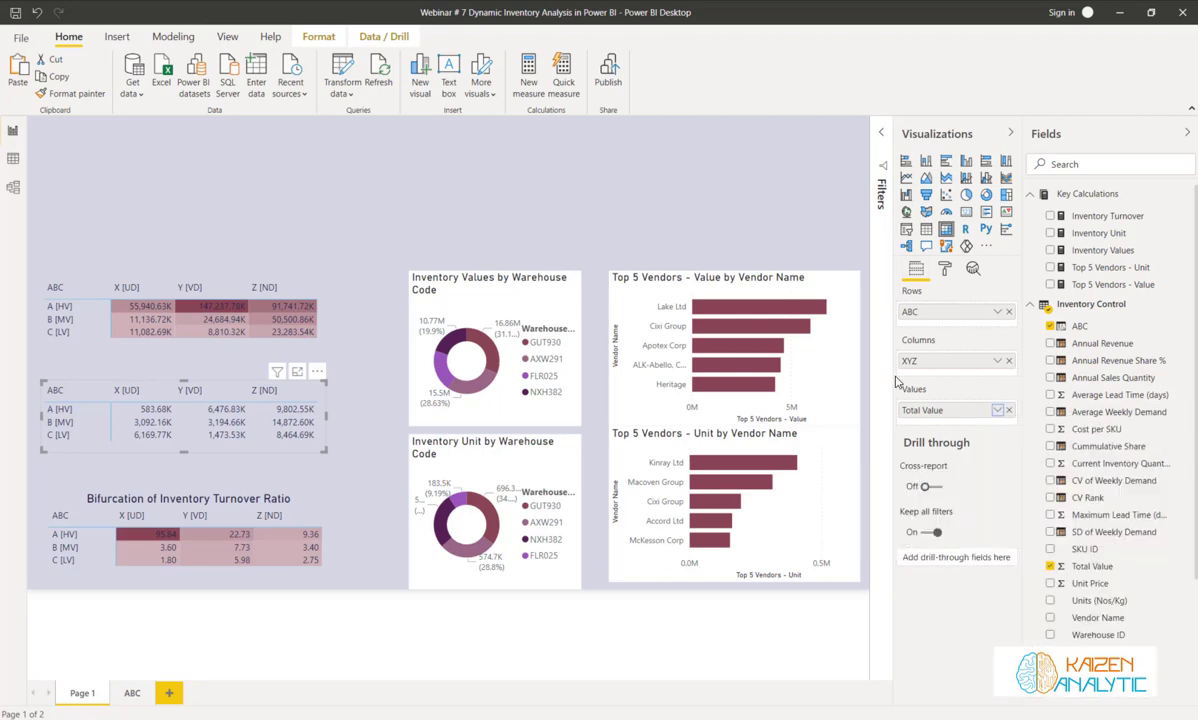
click(904, 334)
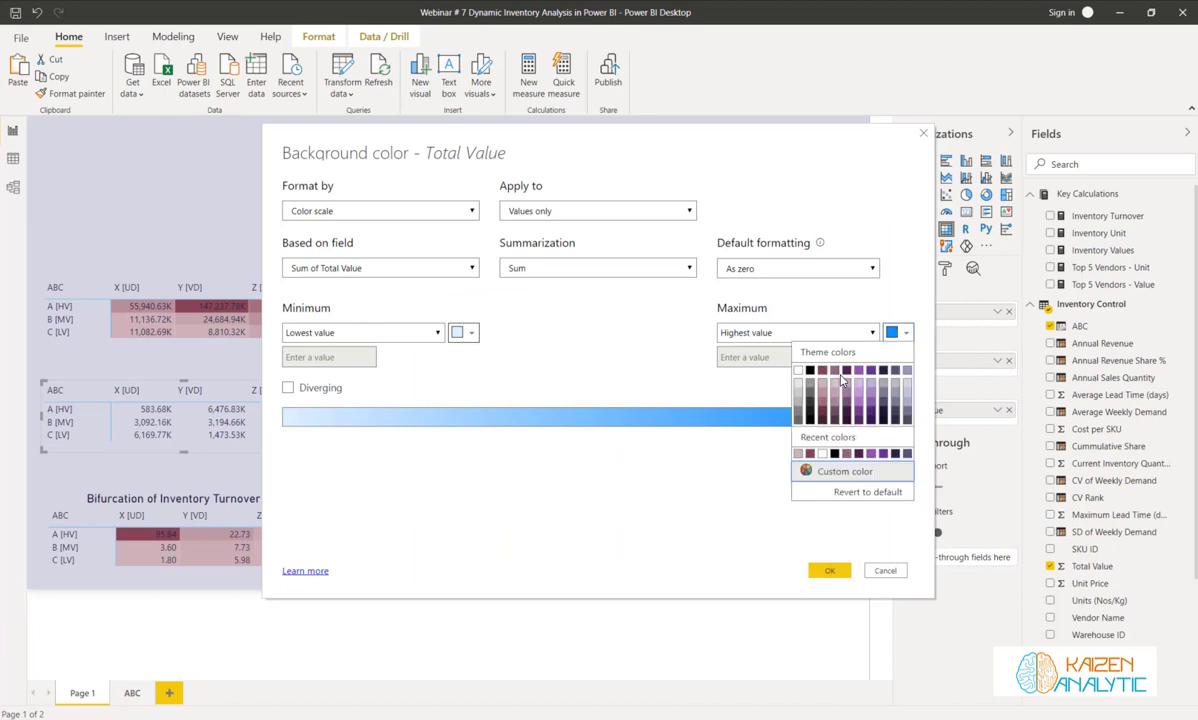
click(777, 352)
click(470, 334)
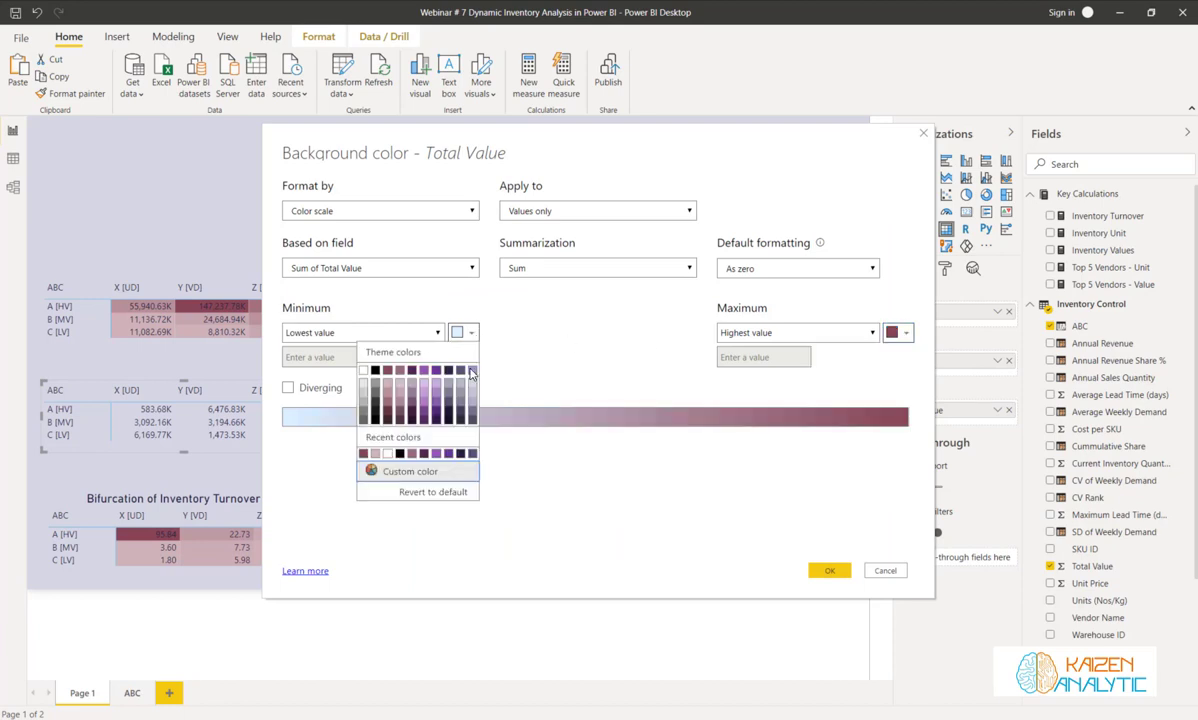
click(368, 454)
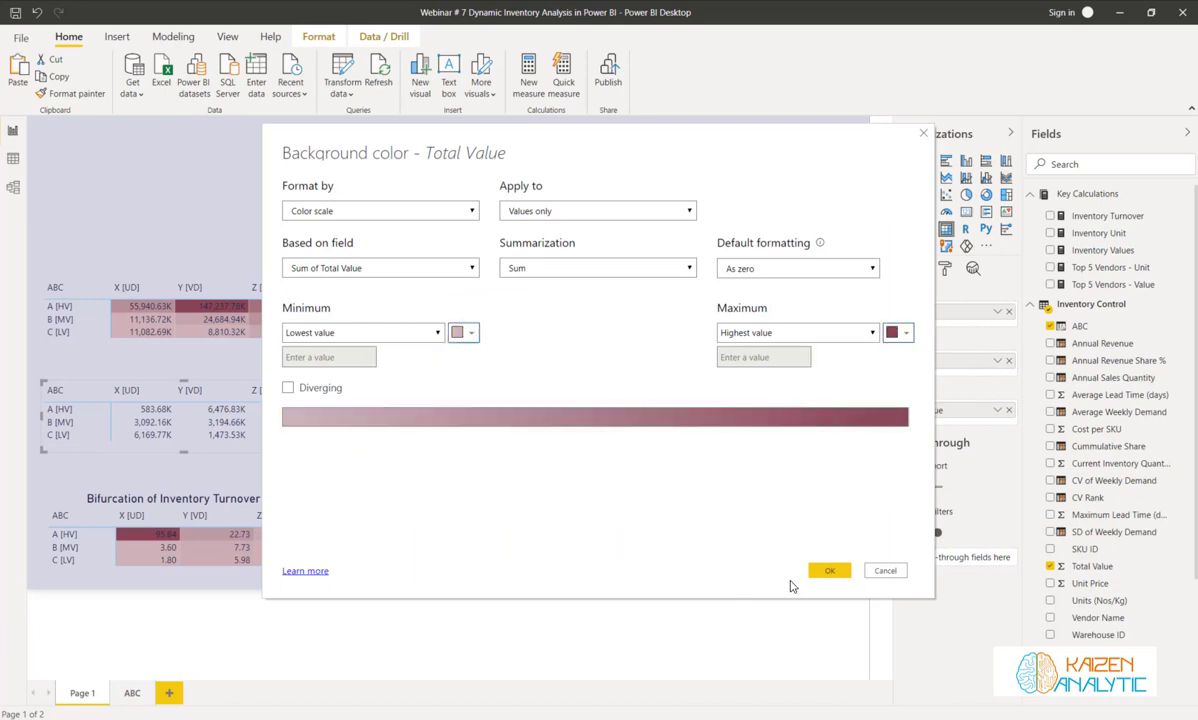
click(829, 570)
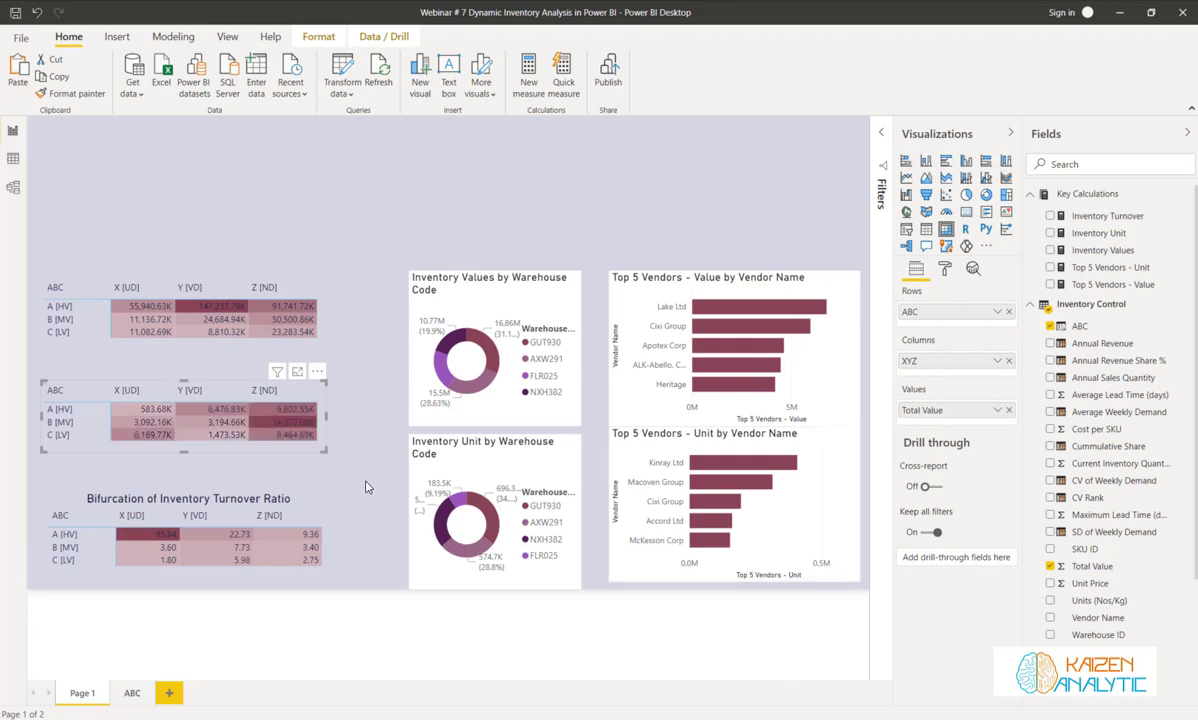
Step: Widen the Total Value matrix slightly toward the donut charts
click(335, 473)
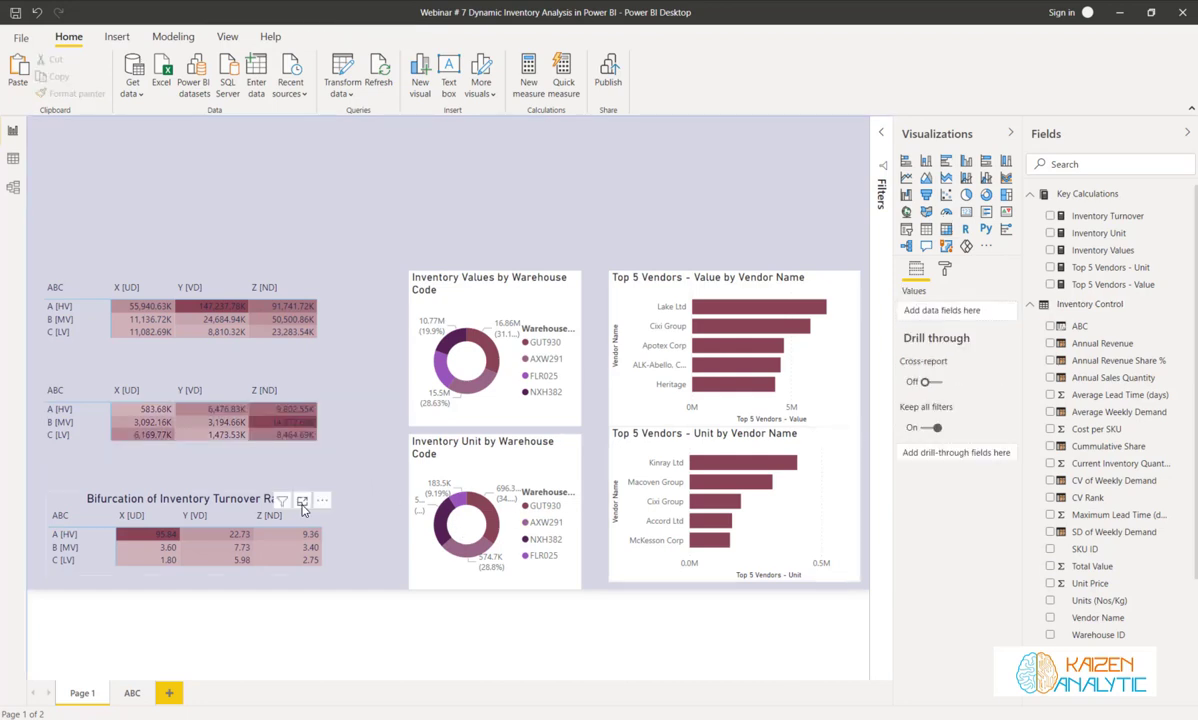
click(306, 492)
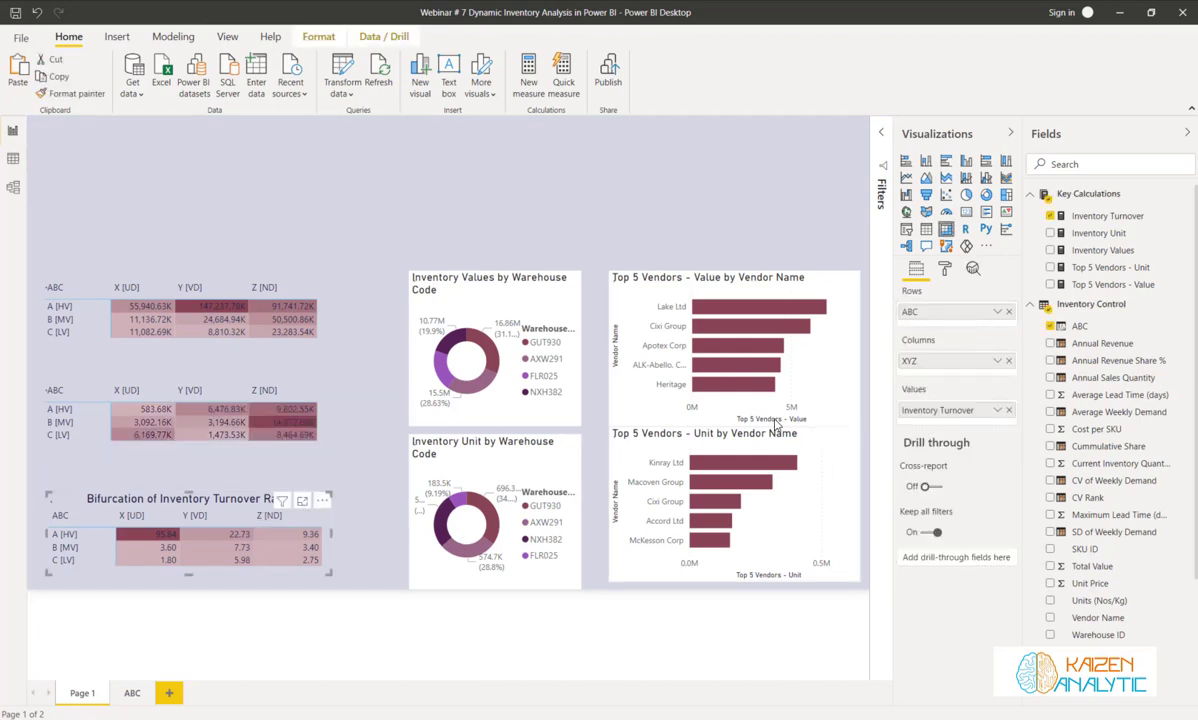
click(318, 420)
drag(325, 418, 341, 418)
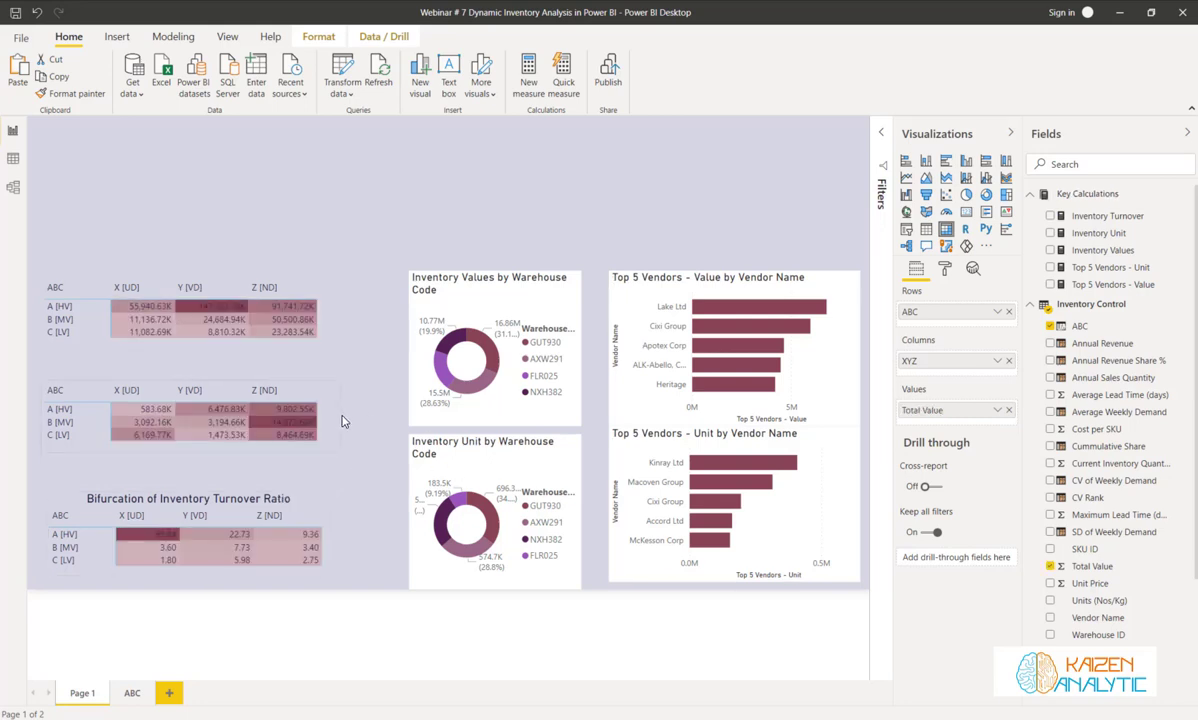
Step: Title the Total Value matrix "Bifurcatioon of Current Inventory Value" and make it taller so all rows fit
click(945, 271)
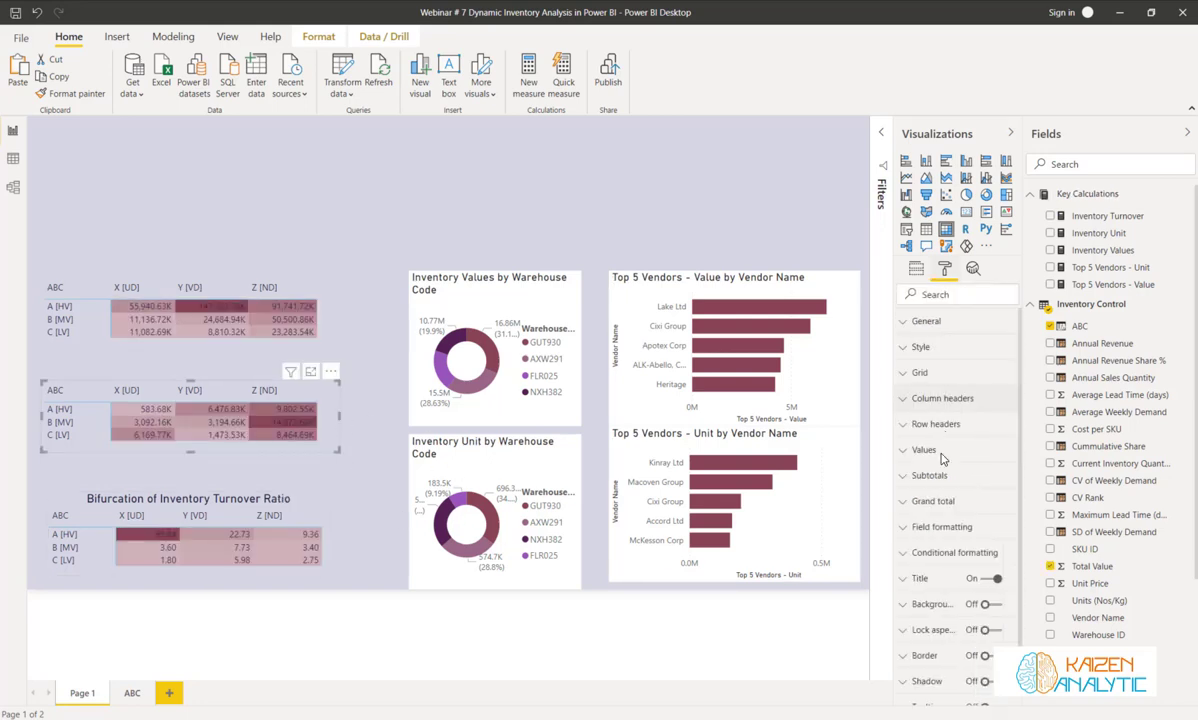
click(905, 581)
click(946, 621)
text(Bifurcatioon of Current Inventory Values)
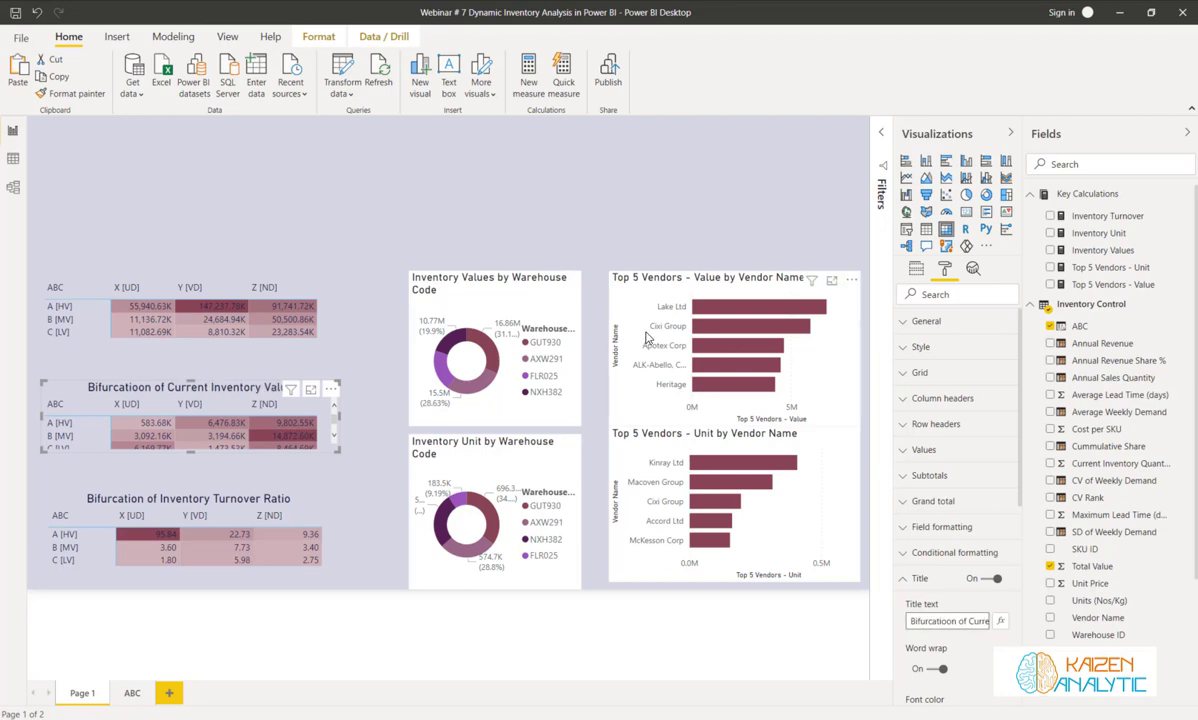
click(153, 475)
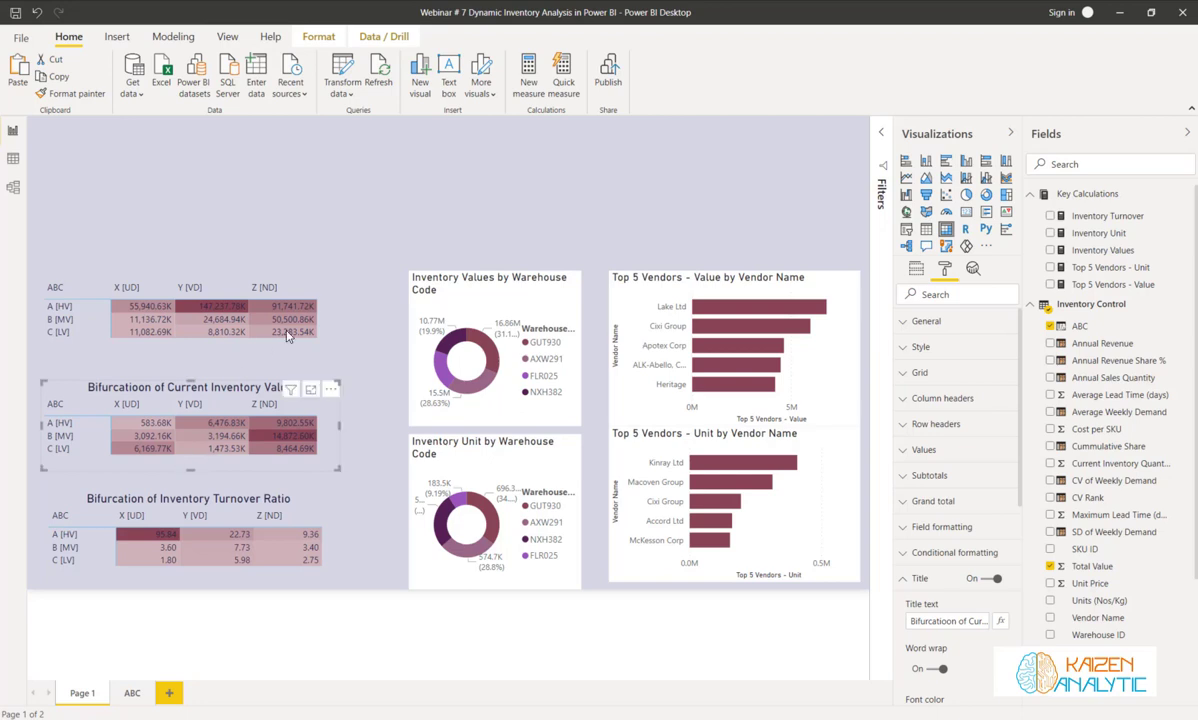
Step: Make the Annual Revenue matrix slightly taller and title it "Bifurcation of Revenue"
click(323, 347)
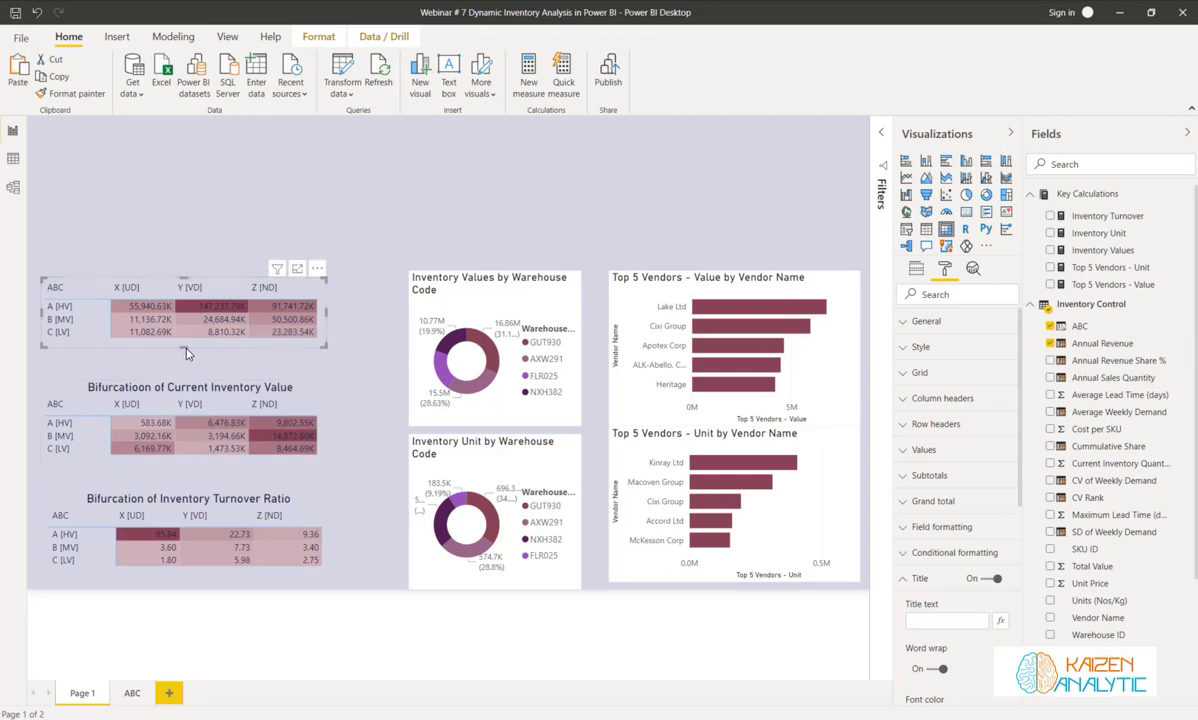
drag(185, 354, 187, 360)
click(941, 627)
text(Bifurcation)
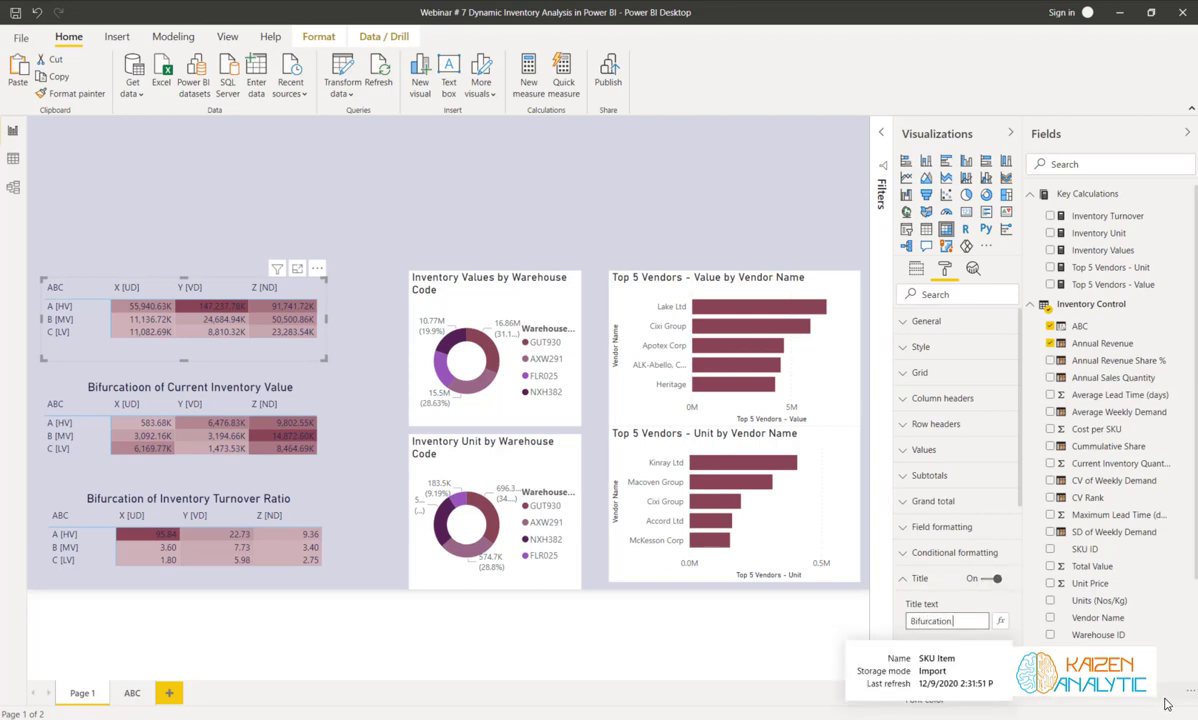
text( of Revenue)
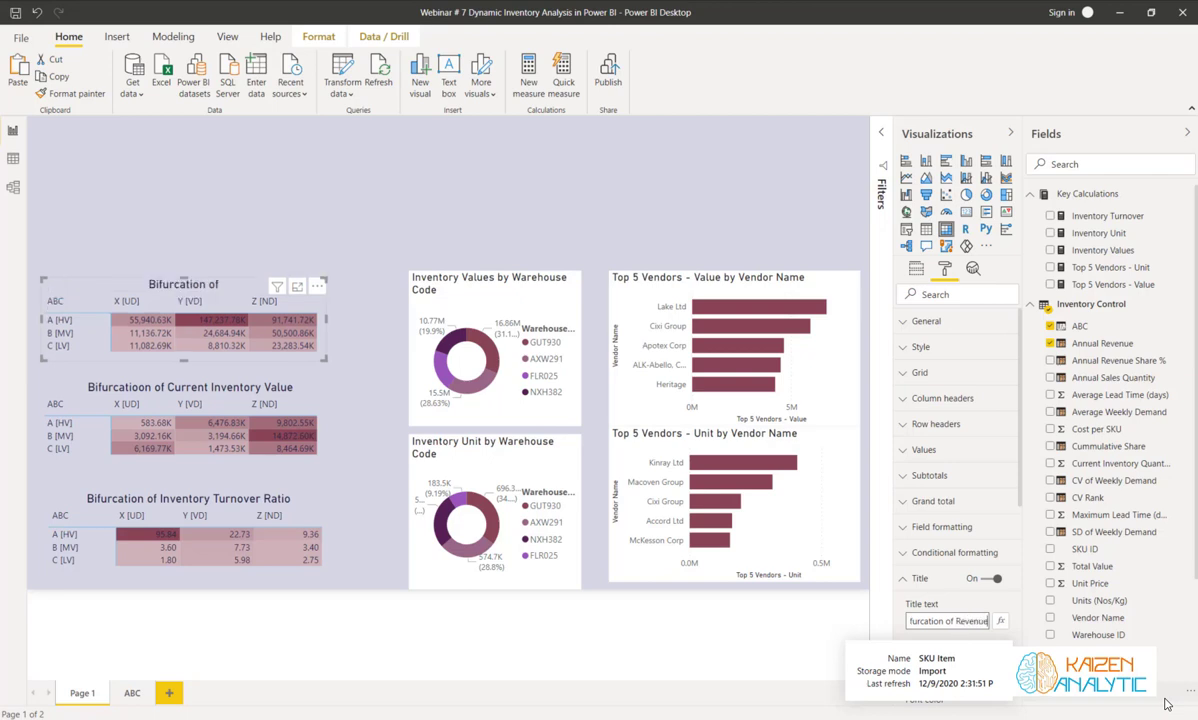
Step: Move the Annual Revenue matrix slightly down, closer to the Total Value matrix
click(364, 351)
click(318, 364)
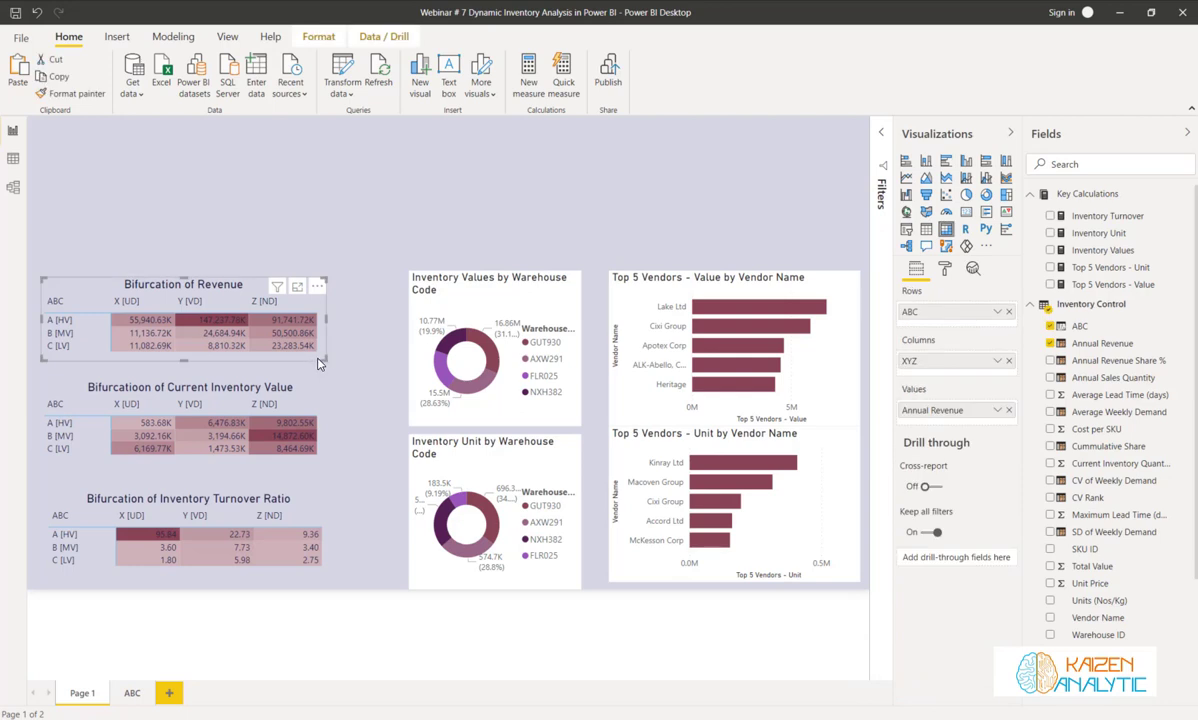
drag(318, 364, 318, 370)
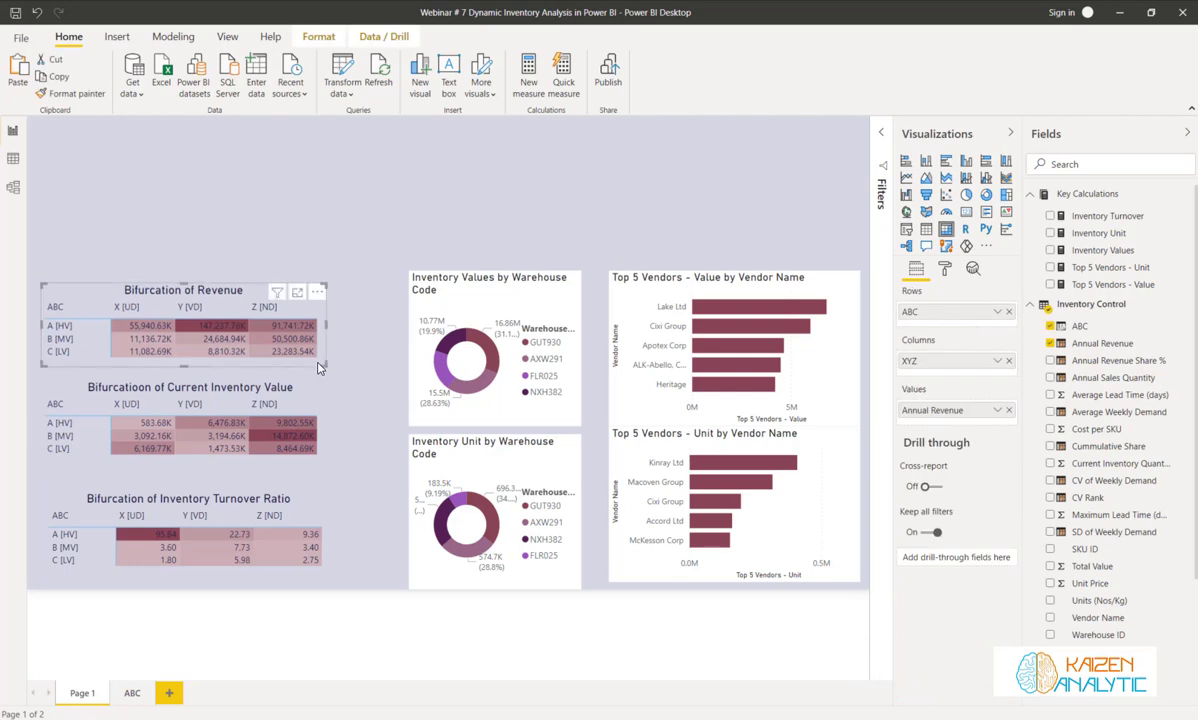
Step: Turn on the Annual Revenue matrix's background and set it to a darker lavender-grey theme shade
click(945, 270)
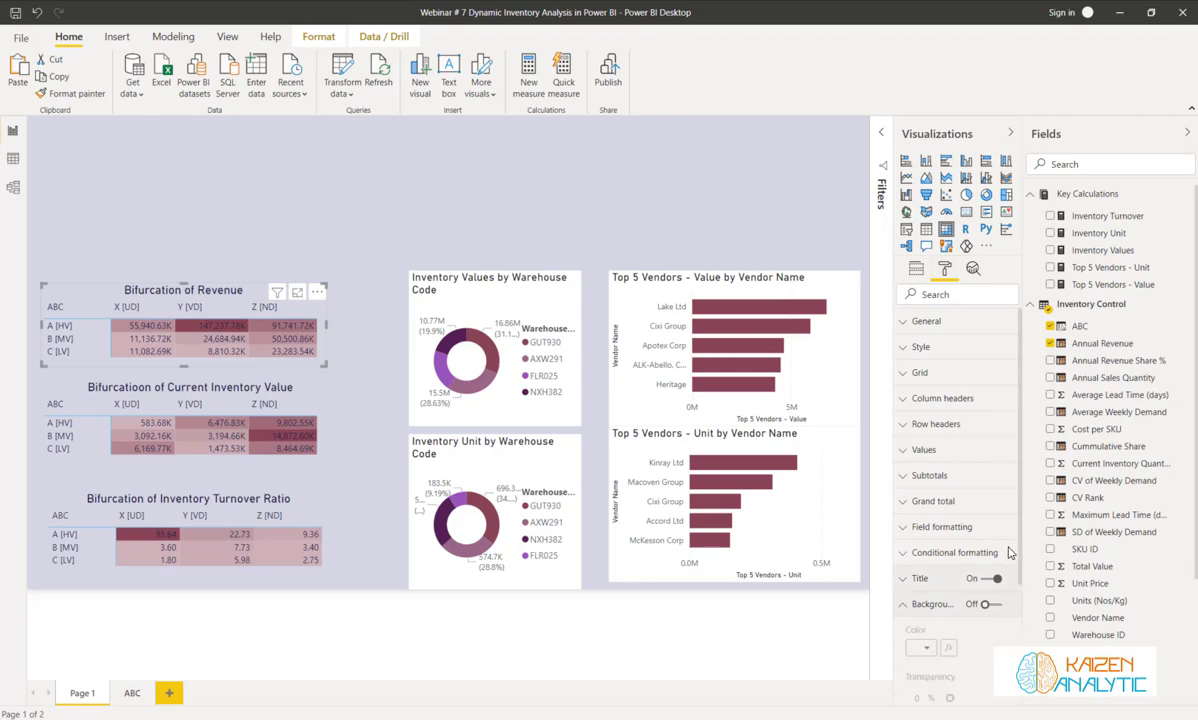
click(904, 606)
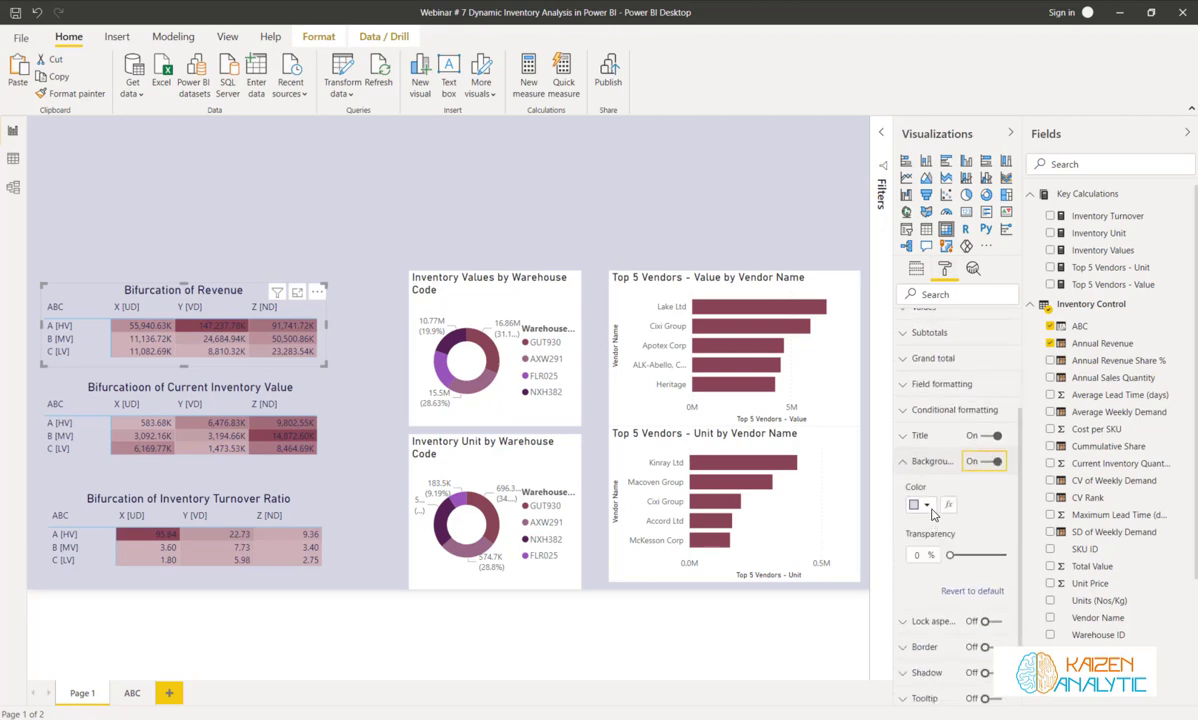
click(930, 508)
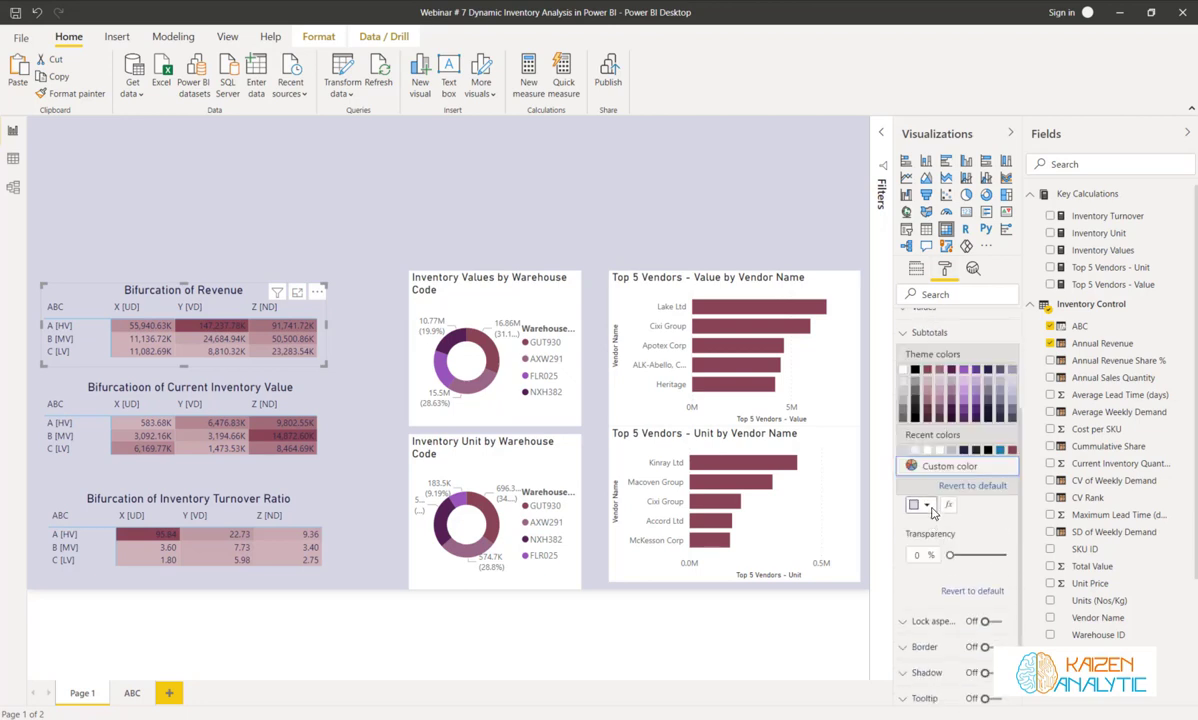
click(1003, 385)
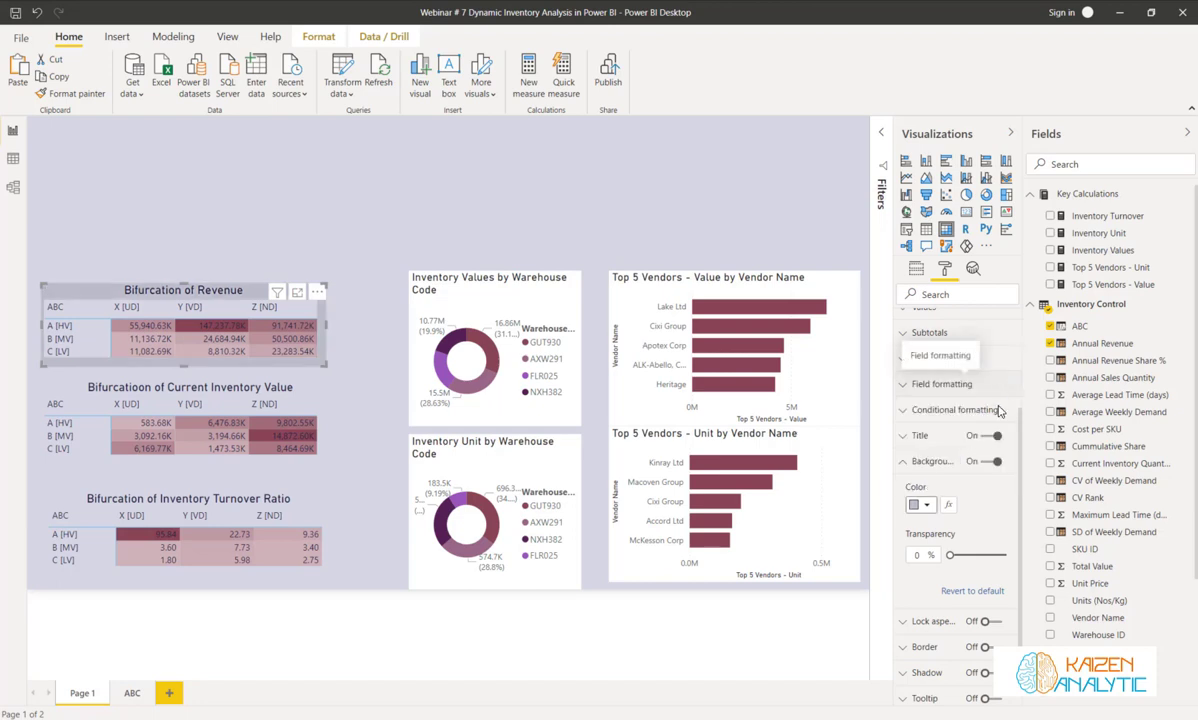
click(903, 462)
Step: Set the column headers' background color in the Annual Revenue matrix to the same darker lavender-grey
click(905, 360)
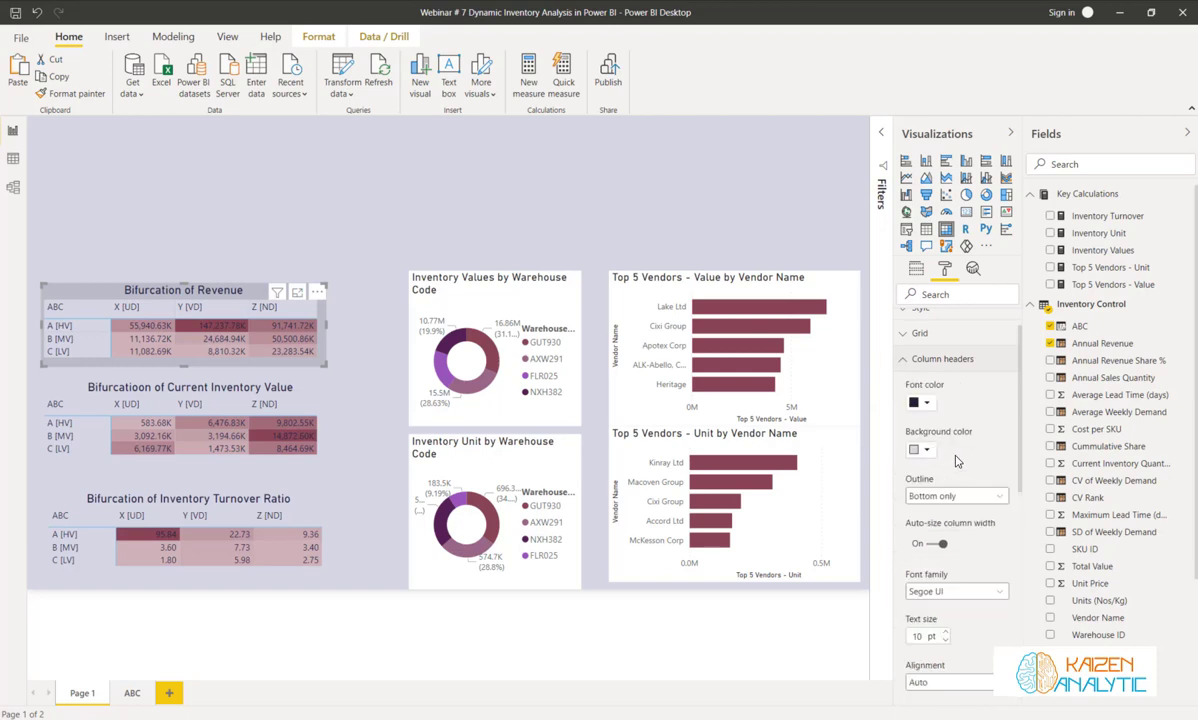
click(924, 450)
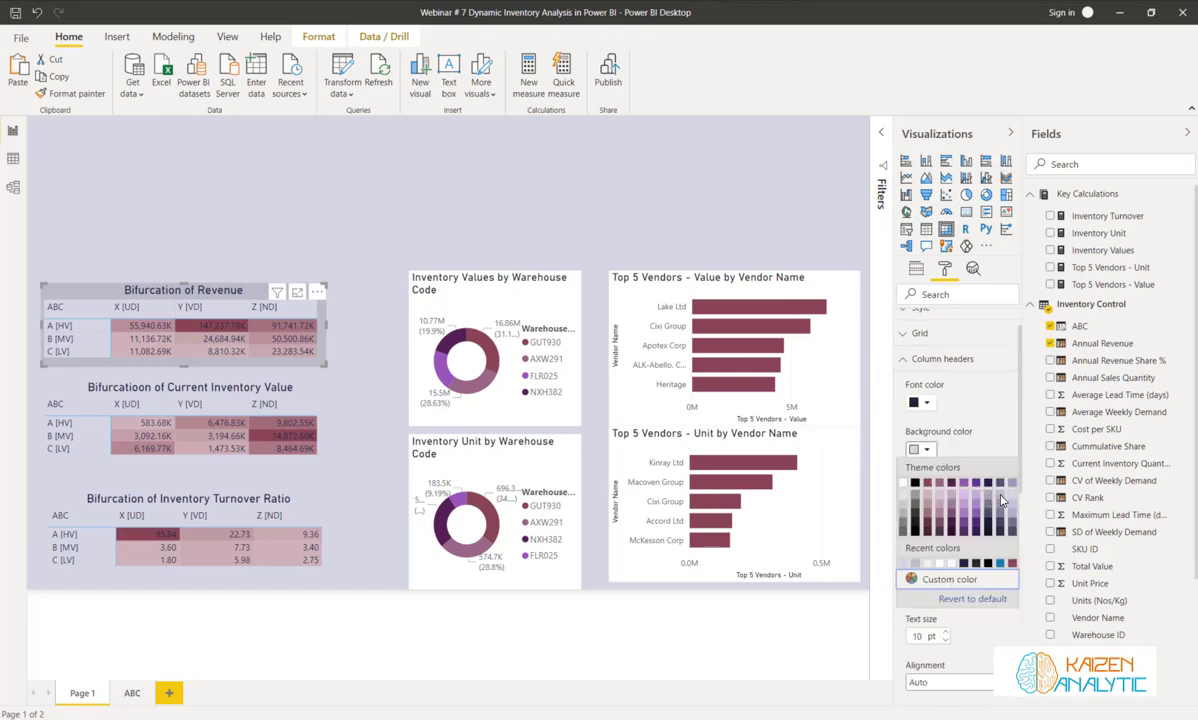
click(1001, 500)
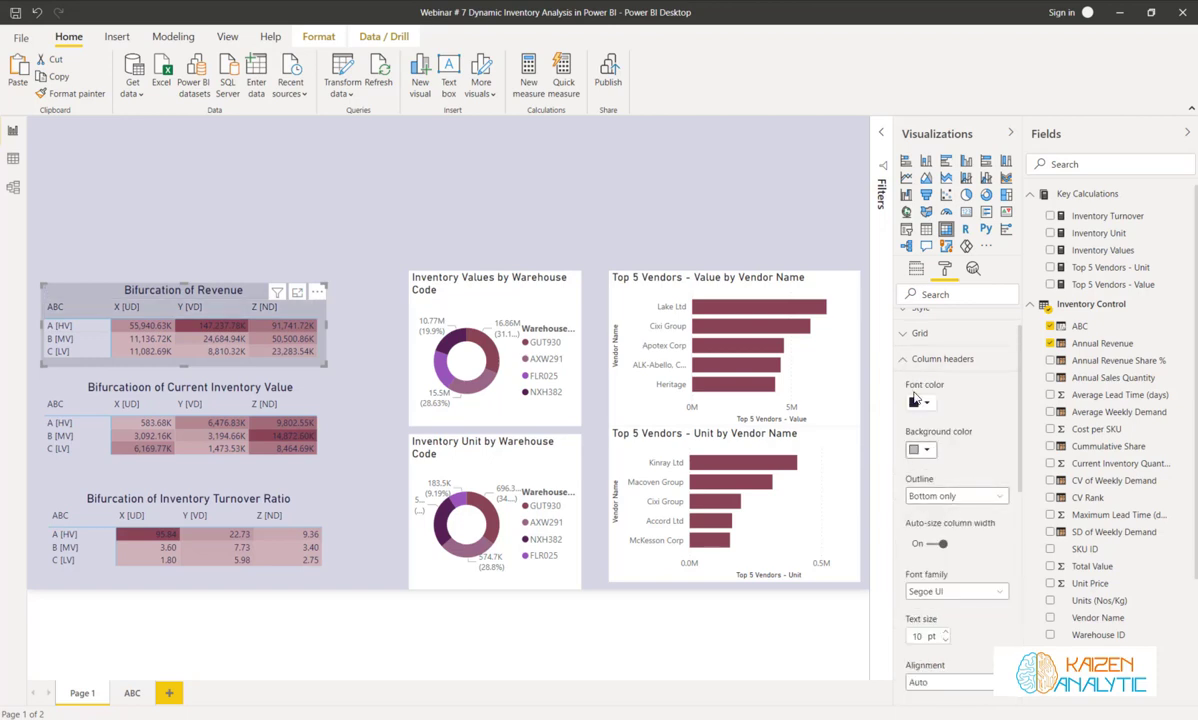
click(903, 359)
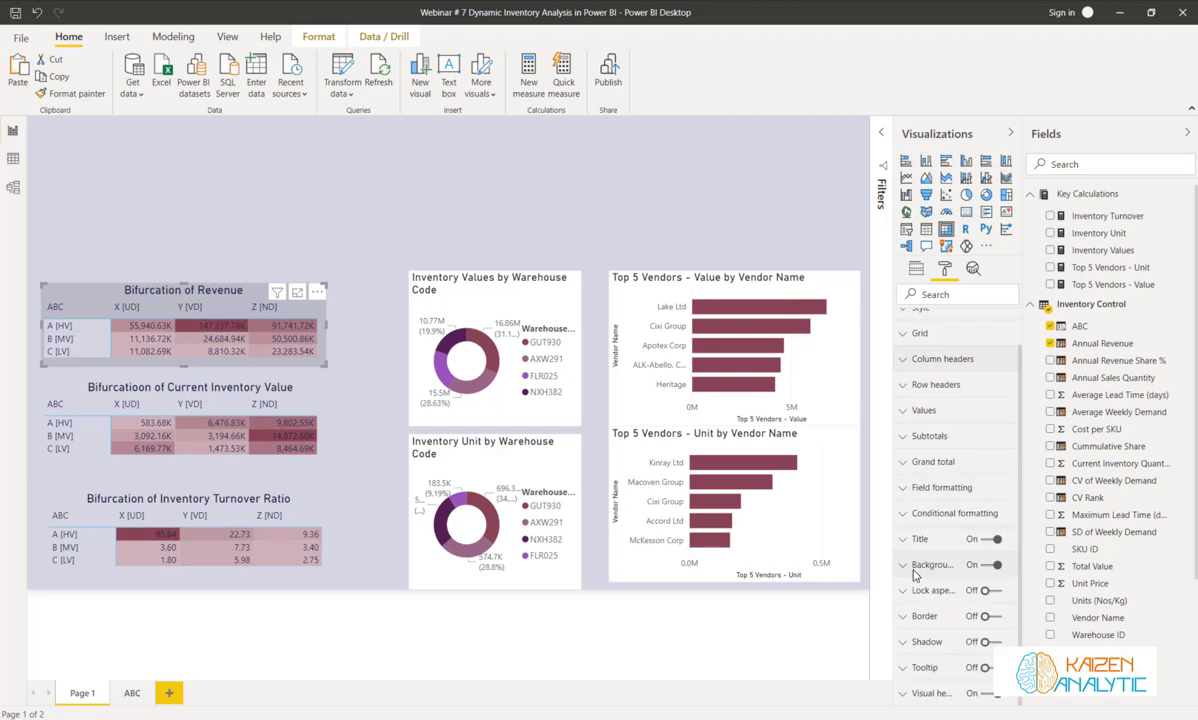
Step: Set the row headers' background color in the Annual Revenue matrix to the darker lavender-grey
click(910, 385)
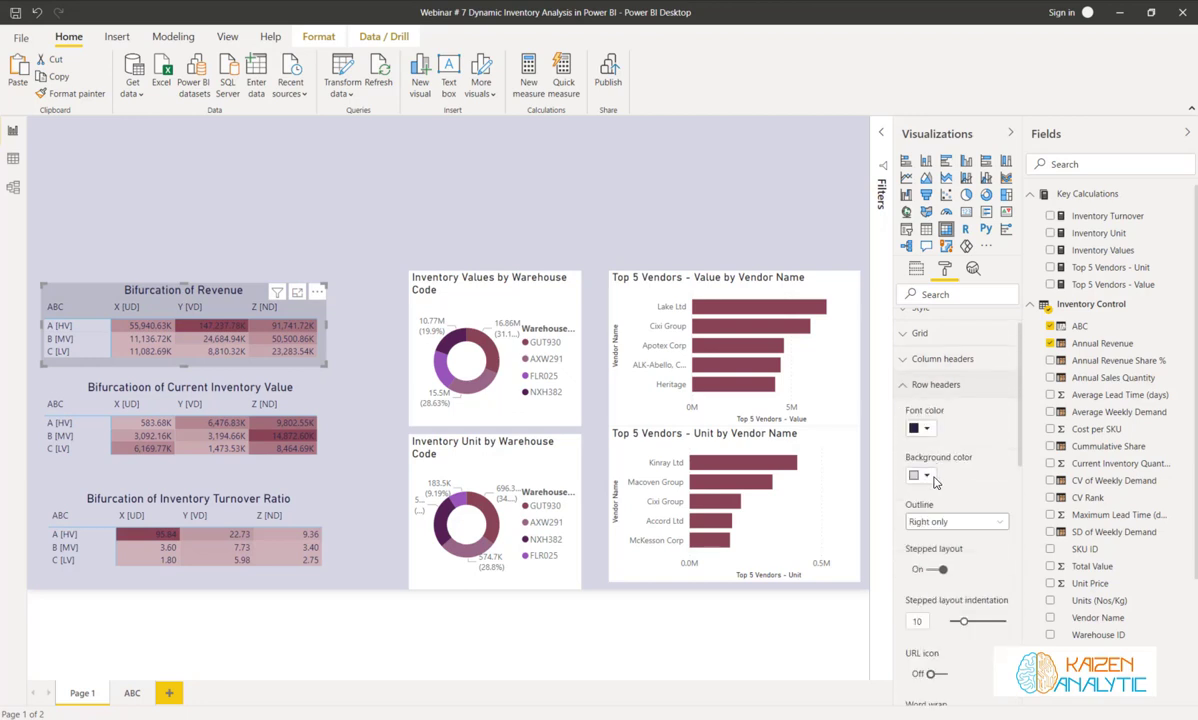
click(924, 477)
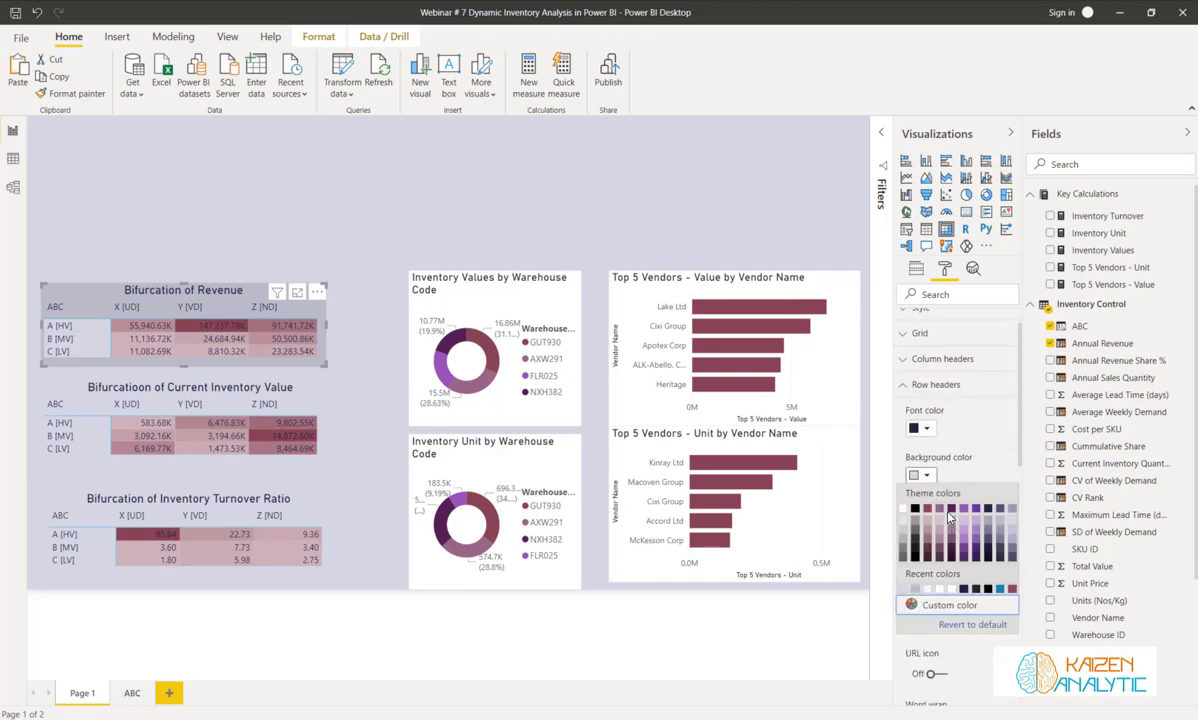
click(1000, 522)
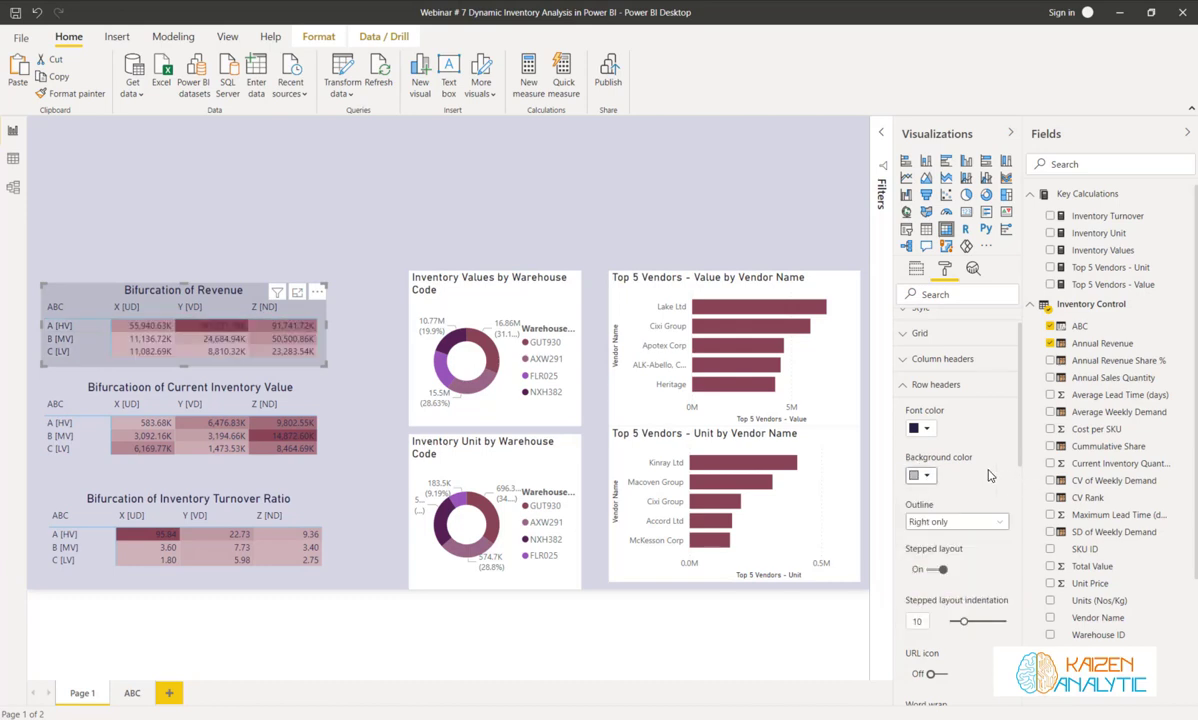
scroll(988, 476, down, 1)
scroll(960, 465, up, 2)
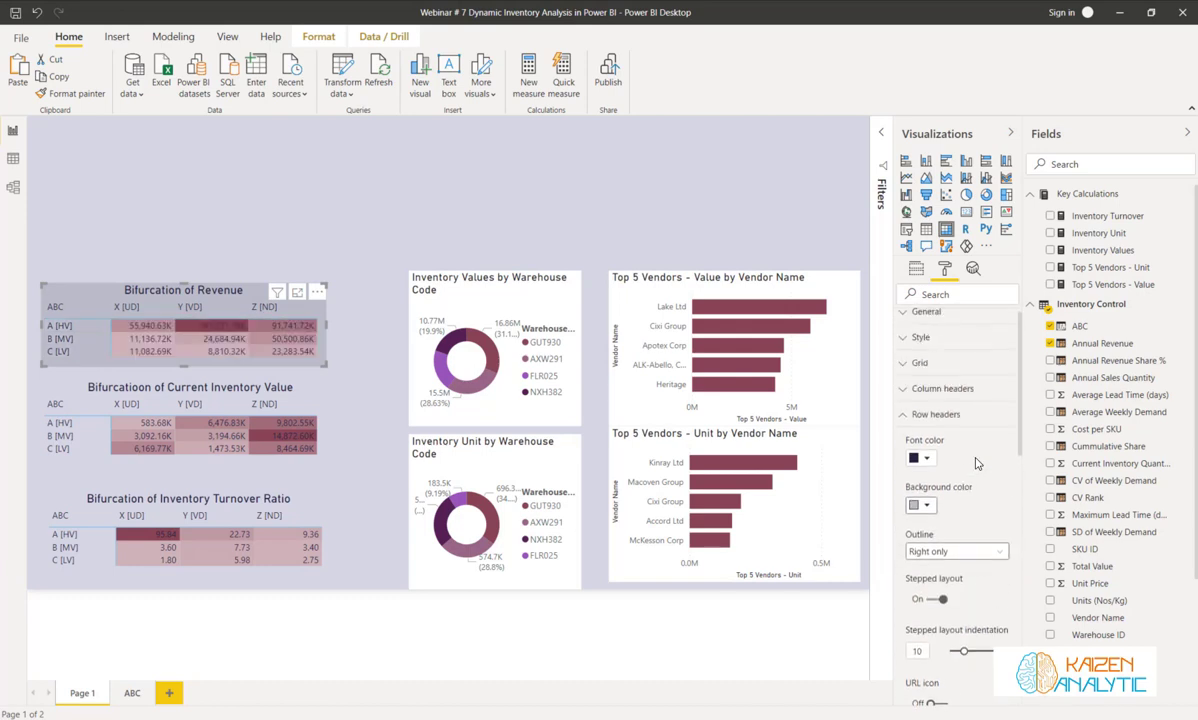
Step: Set the column headers' background color in the Current Inventory Value matrix to the darker lavender-grey theme shade
click(915, 423)
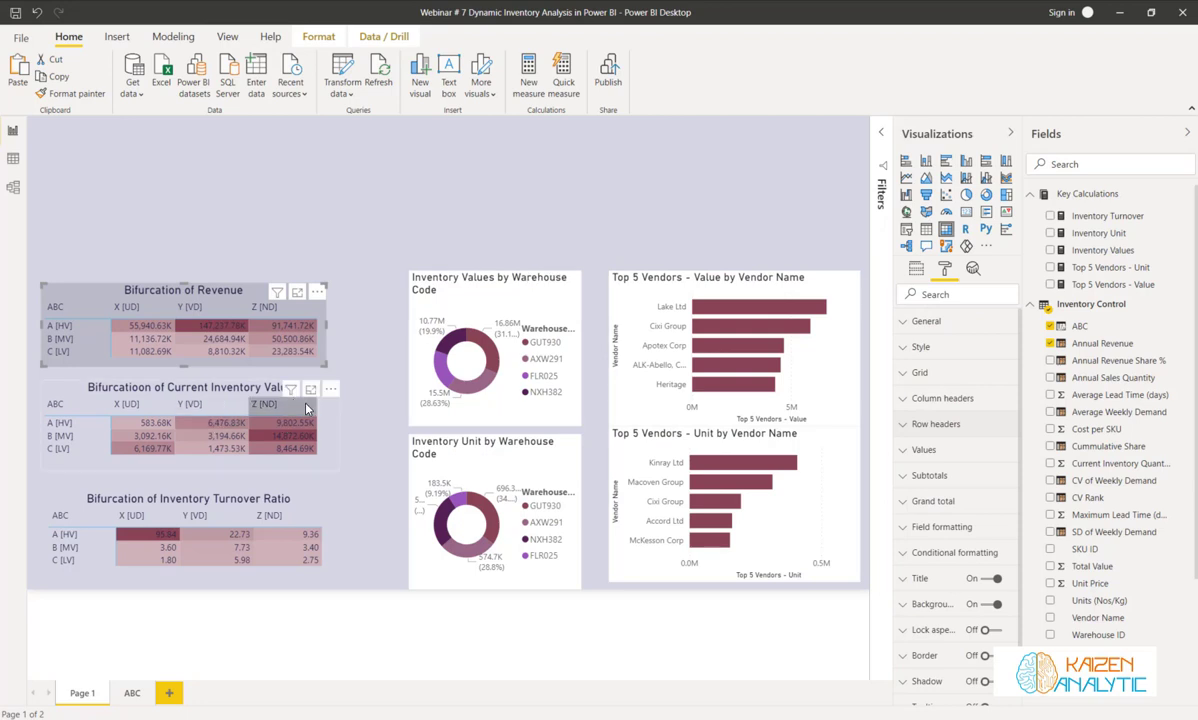
click(328, 447)
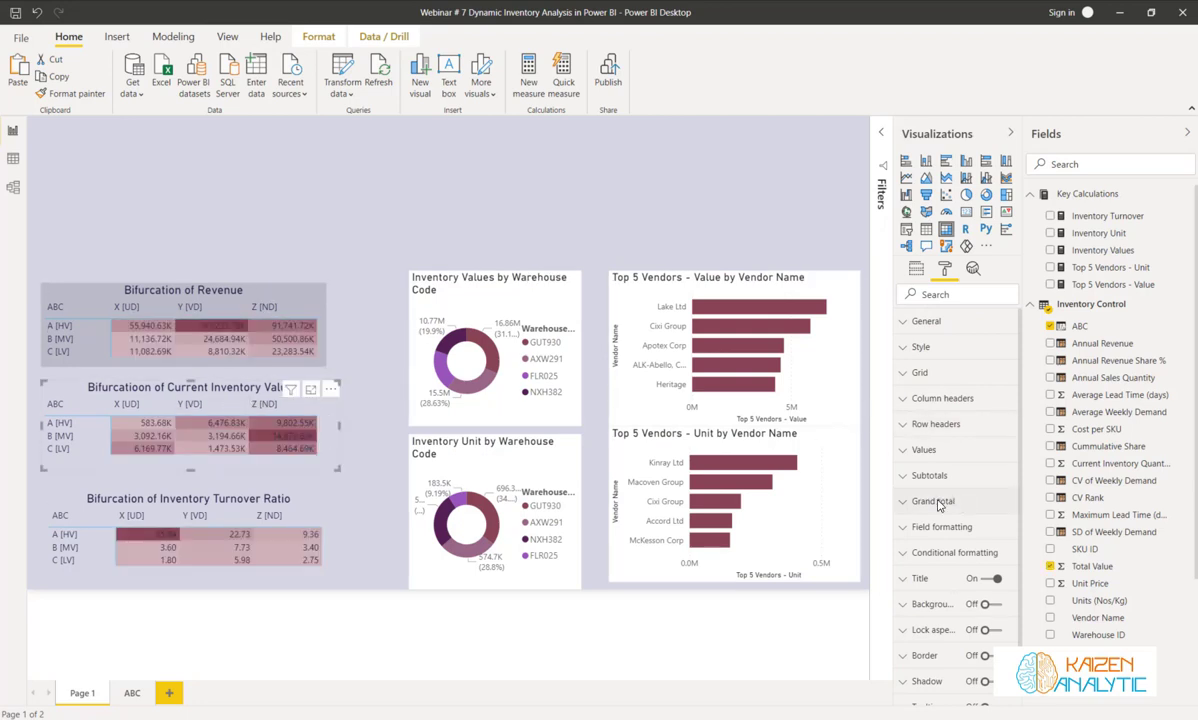
click(905, 399)
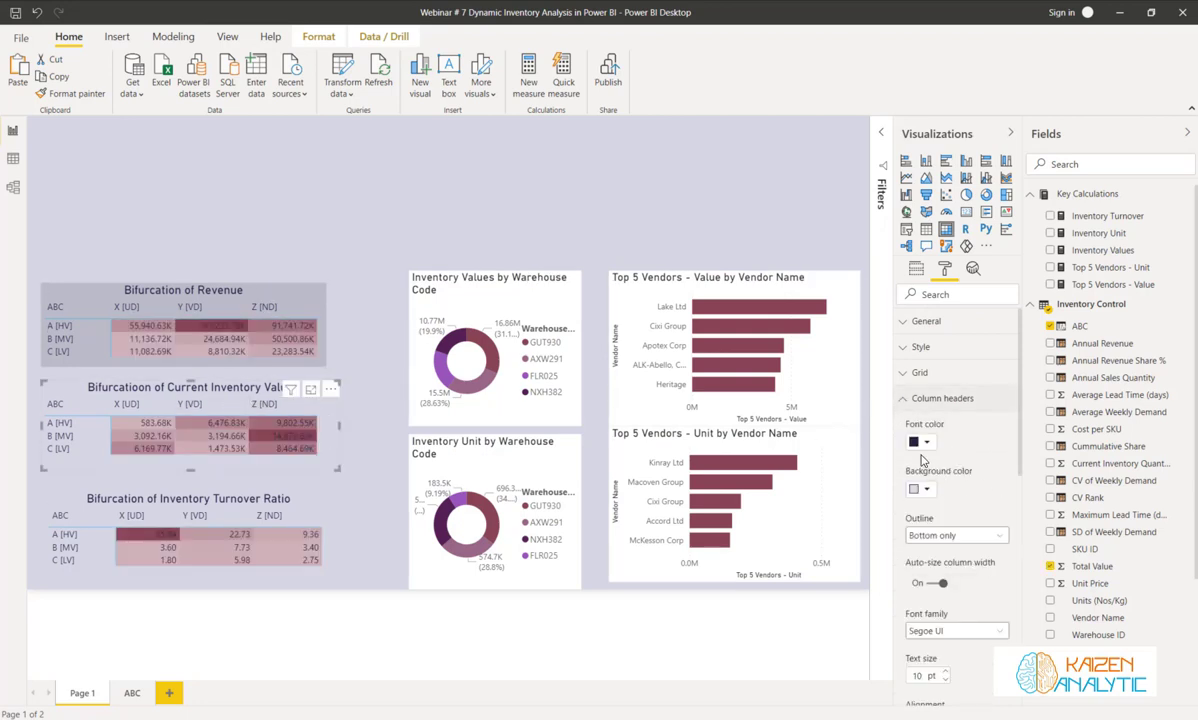
click(925, 489)
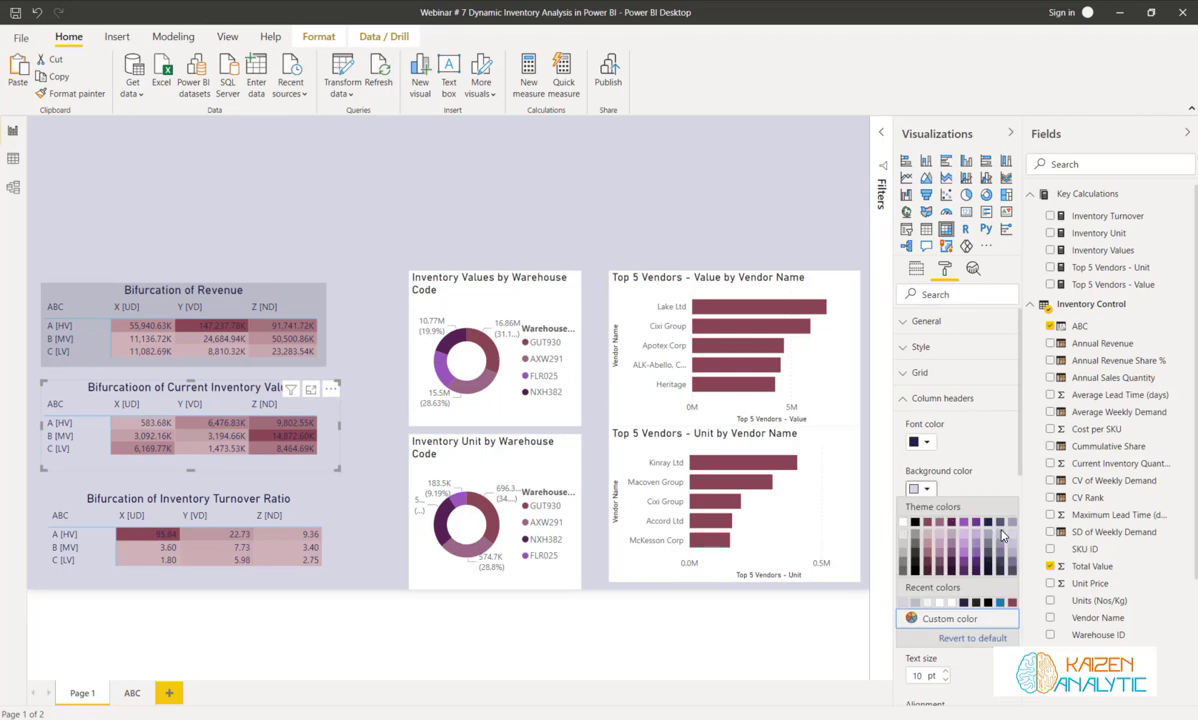
click(1002, 537)
click(940, 398)
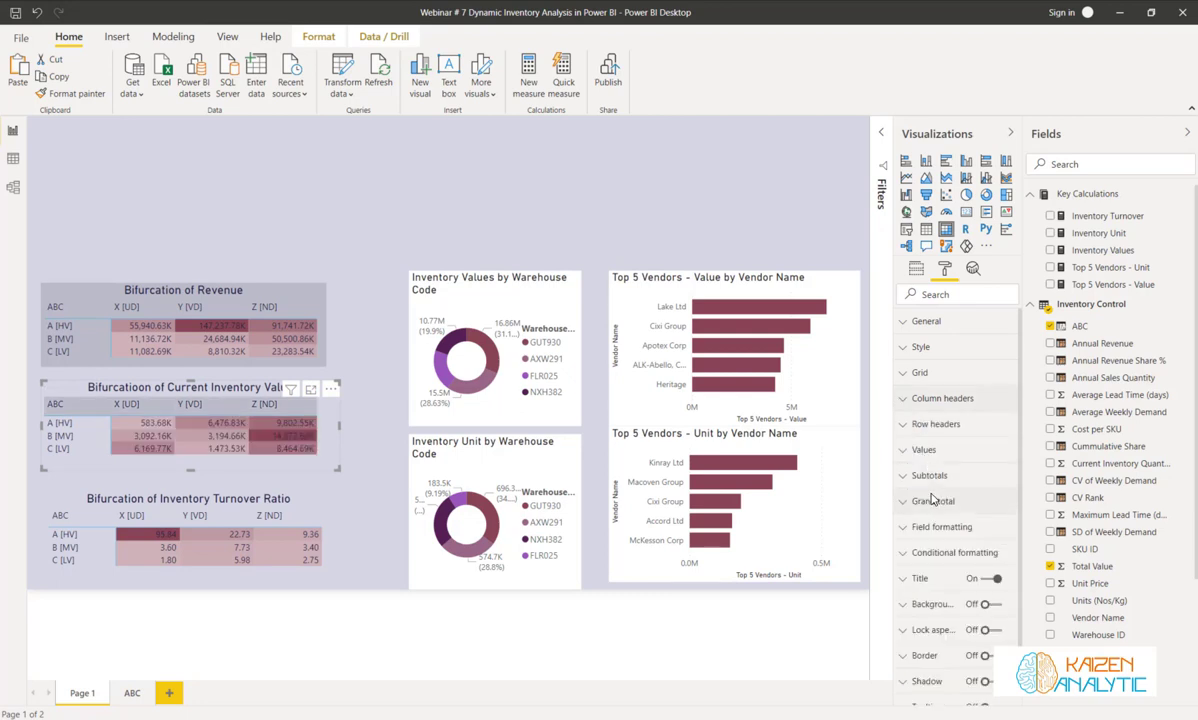
Step: Set the row headers' background color in the Current Inventory Value matrix to the darker lavender-grey
scroll(936, 478, down, 1)
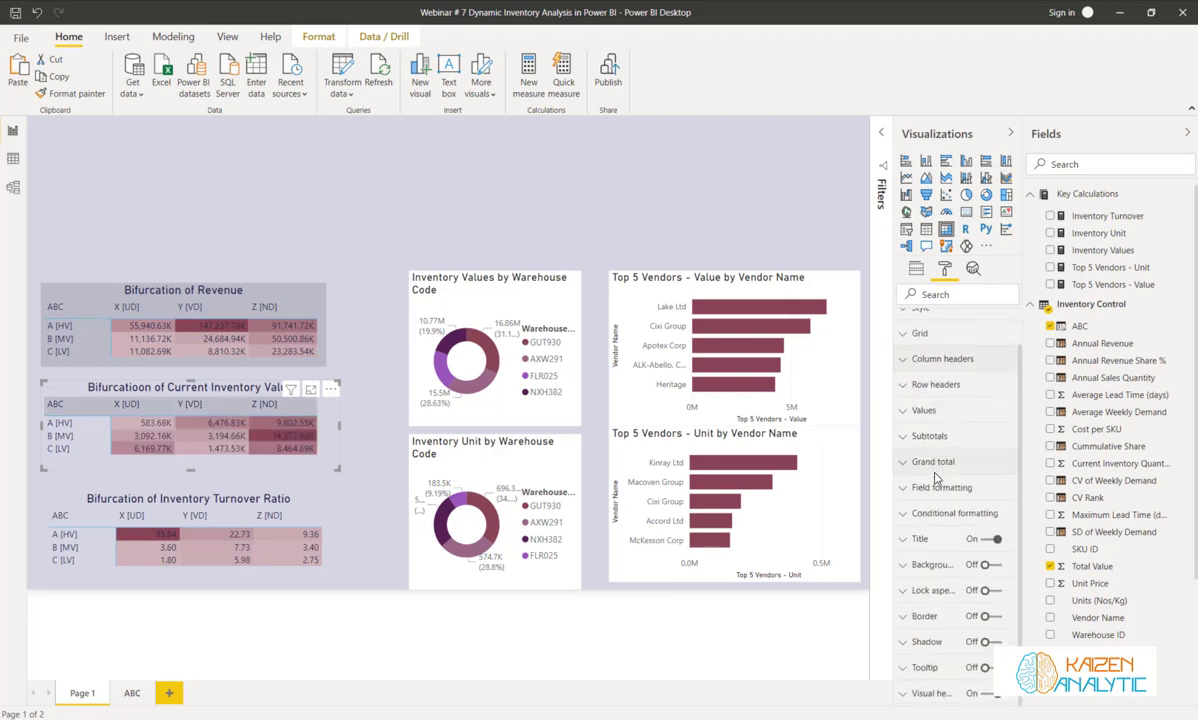
click(910, 384)
click(925, 476)
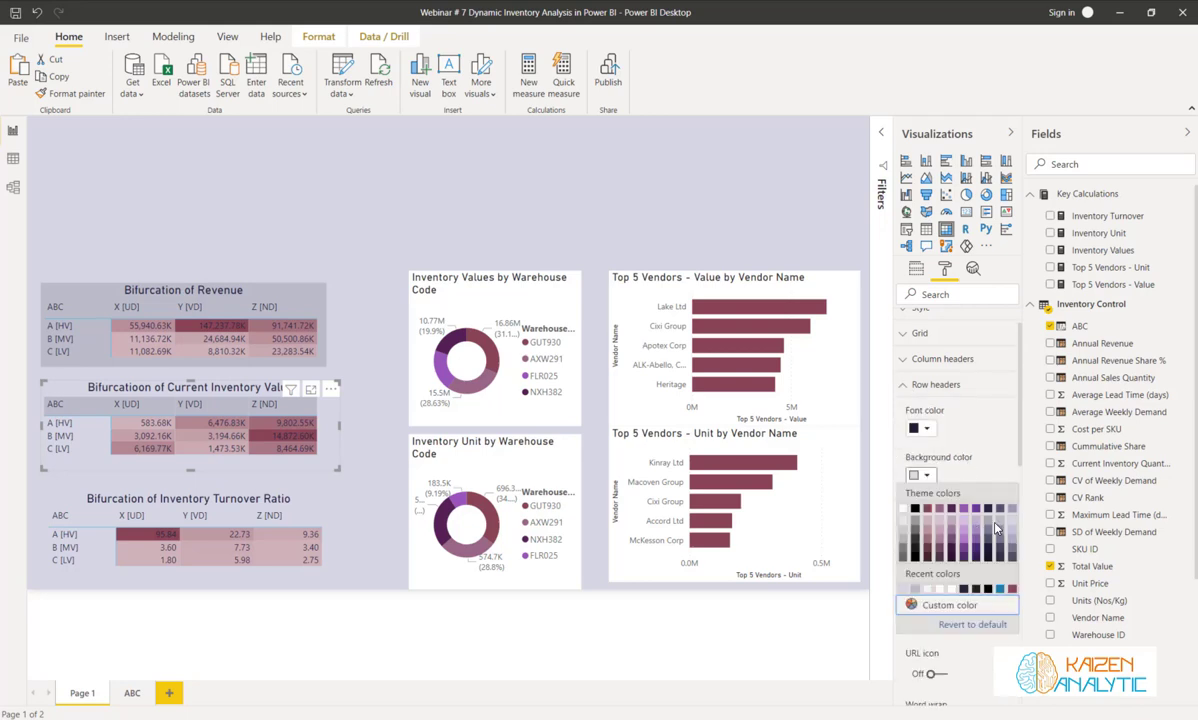
click(989, 521)
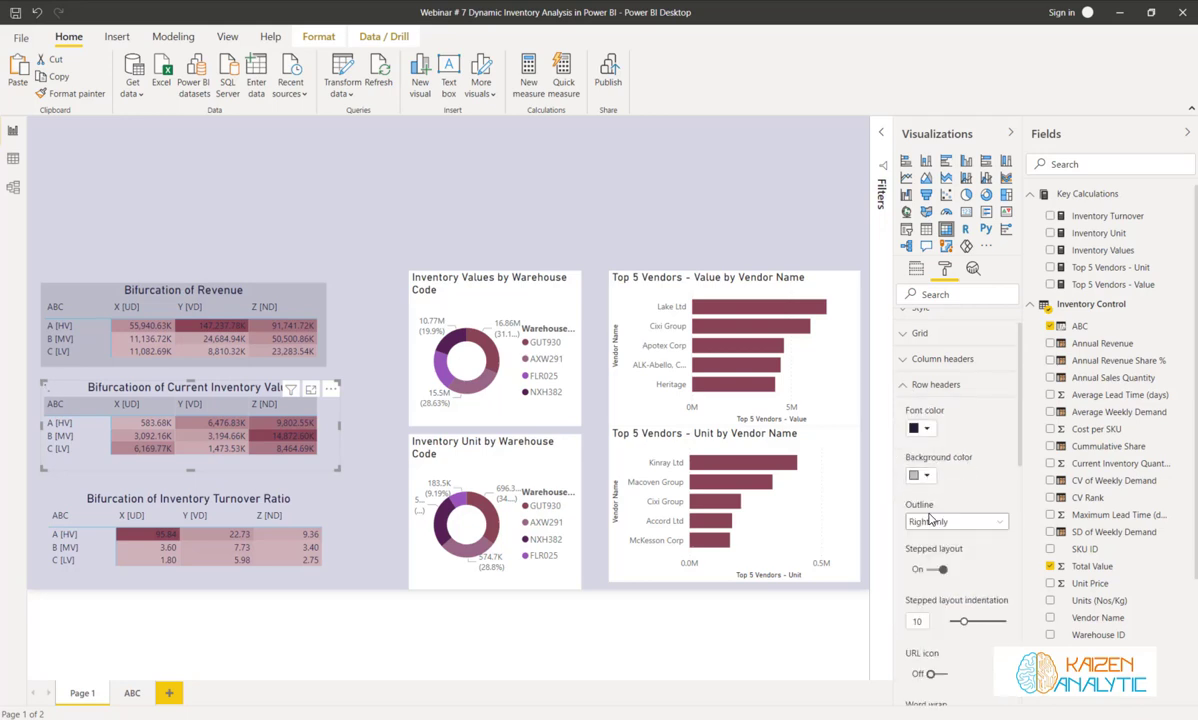
click(920, 384)
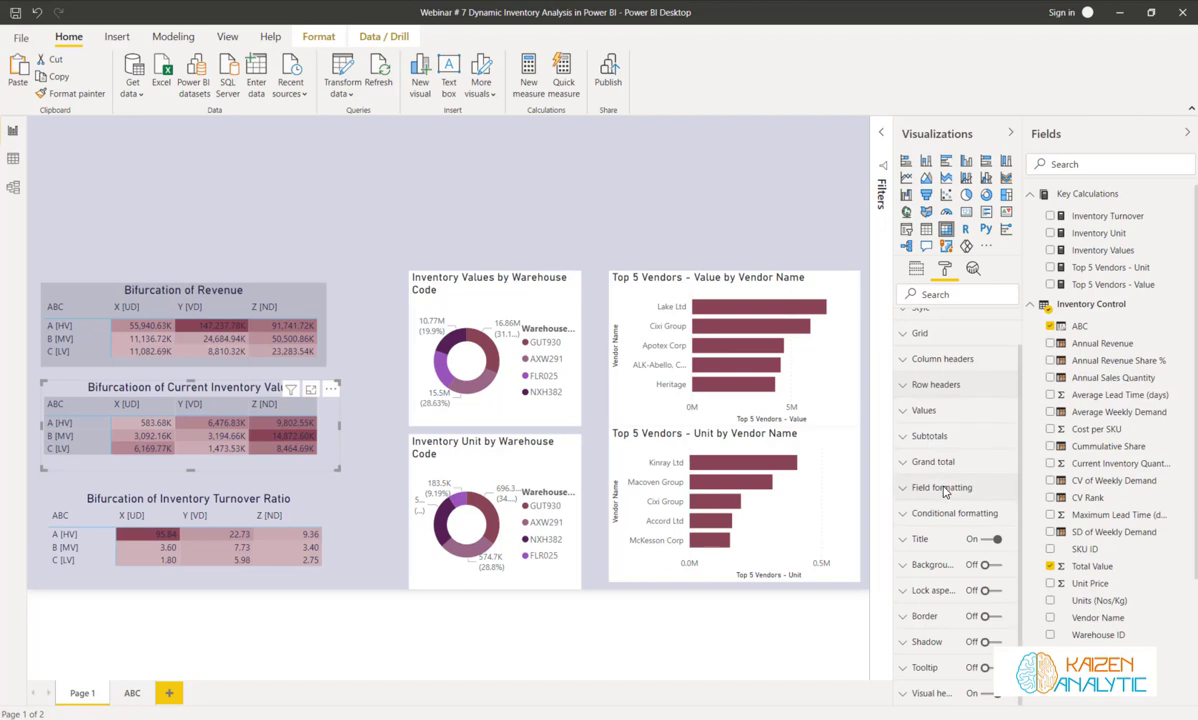
Step: Set the column headers' background color in the Inventory Turnover Ratio matrix to the darker lavender-grey
click(330, 565)
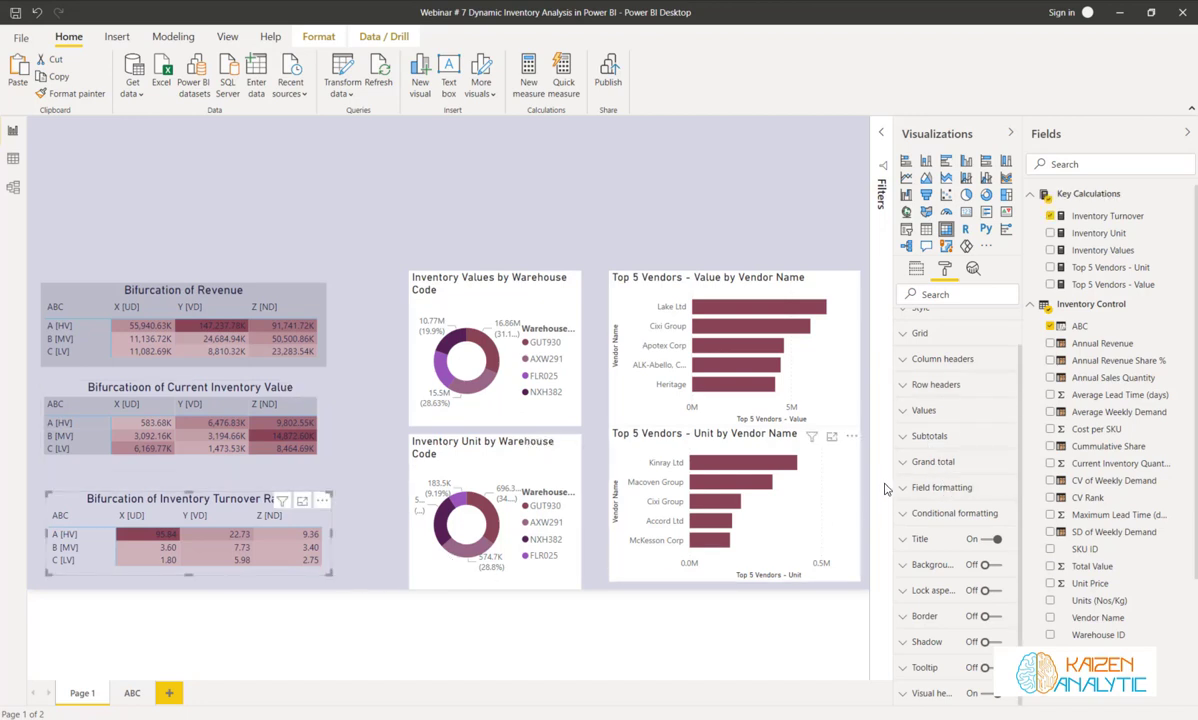
click(912, 388)
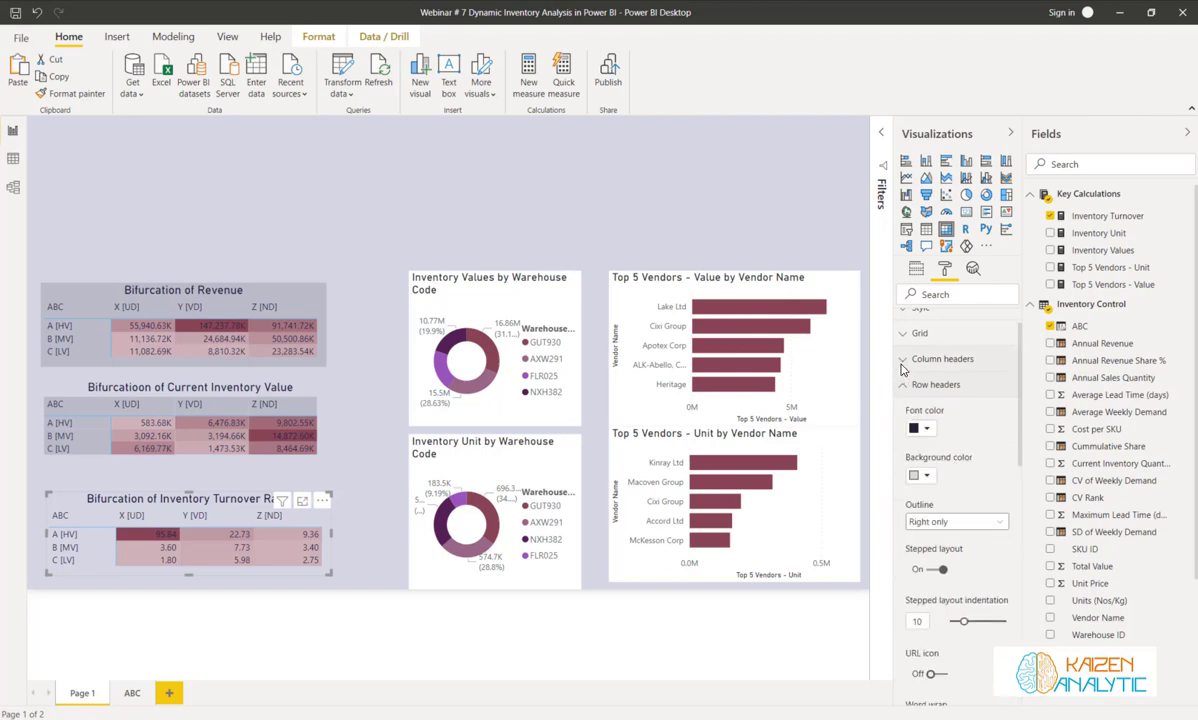
click(915, 358)
click(919, 449)
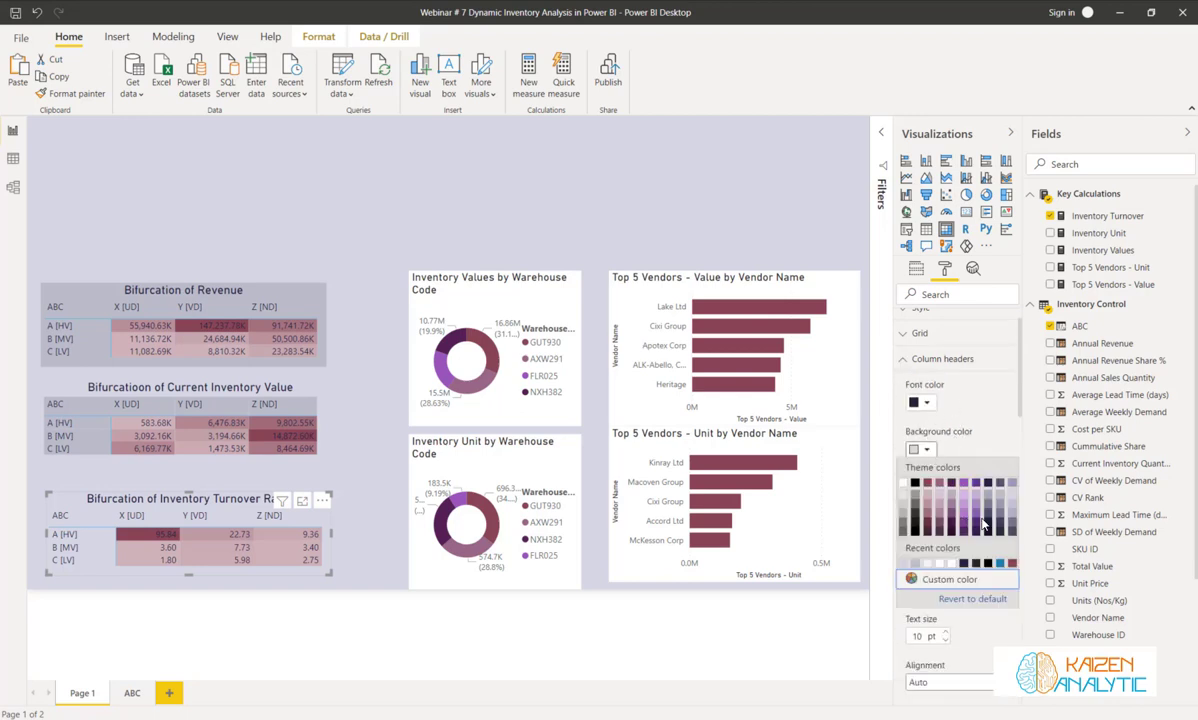
click(1002, 499)
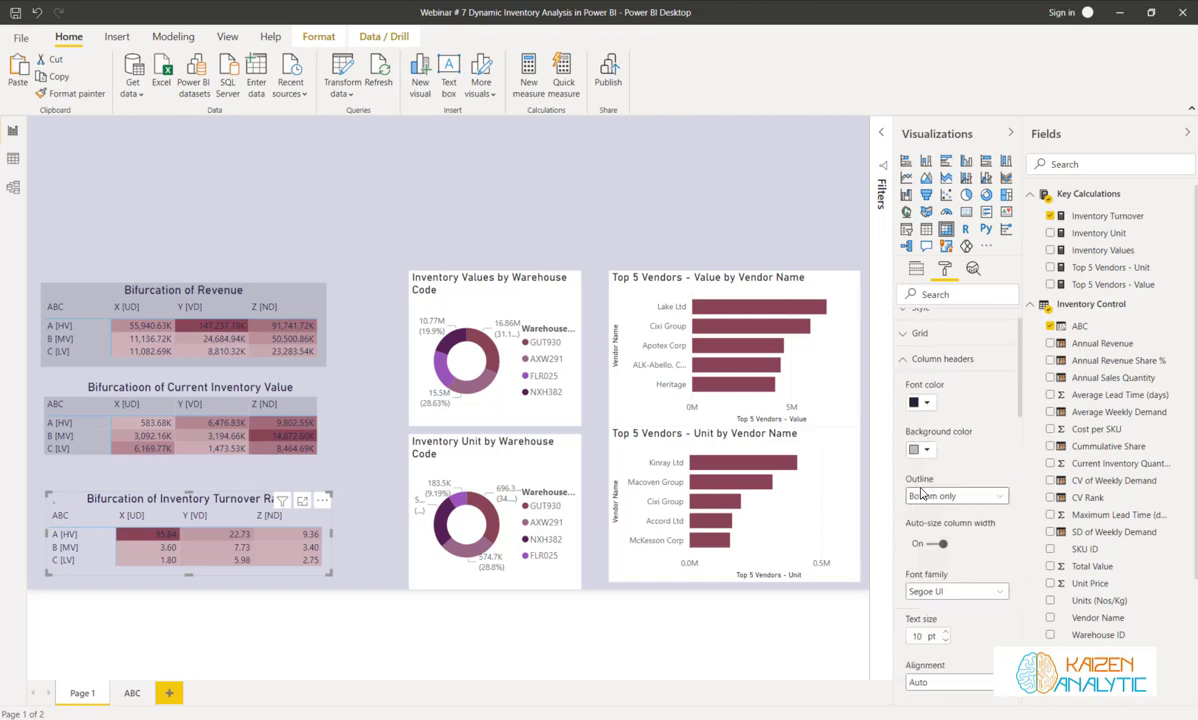
click(903, 362)
Step: Set the row headers' background color in the Inventory Turnover Ratio matrix to the darker lavender-grey
click(924, 478)
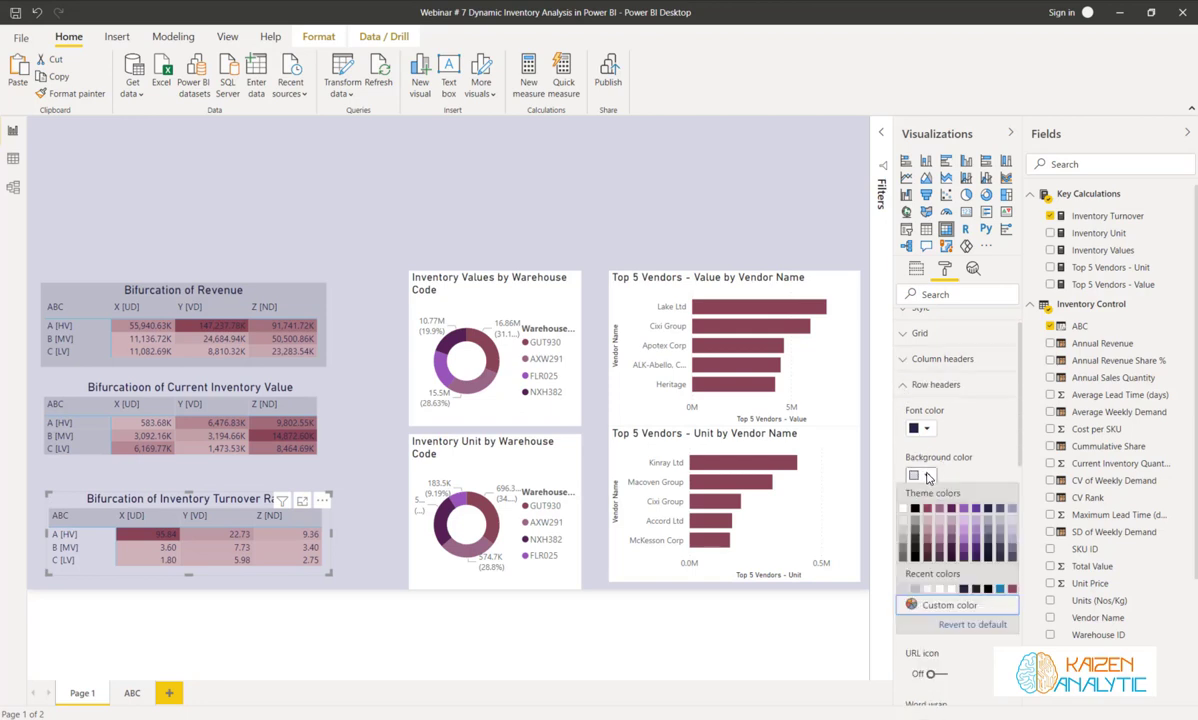
click(998, 524)
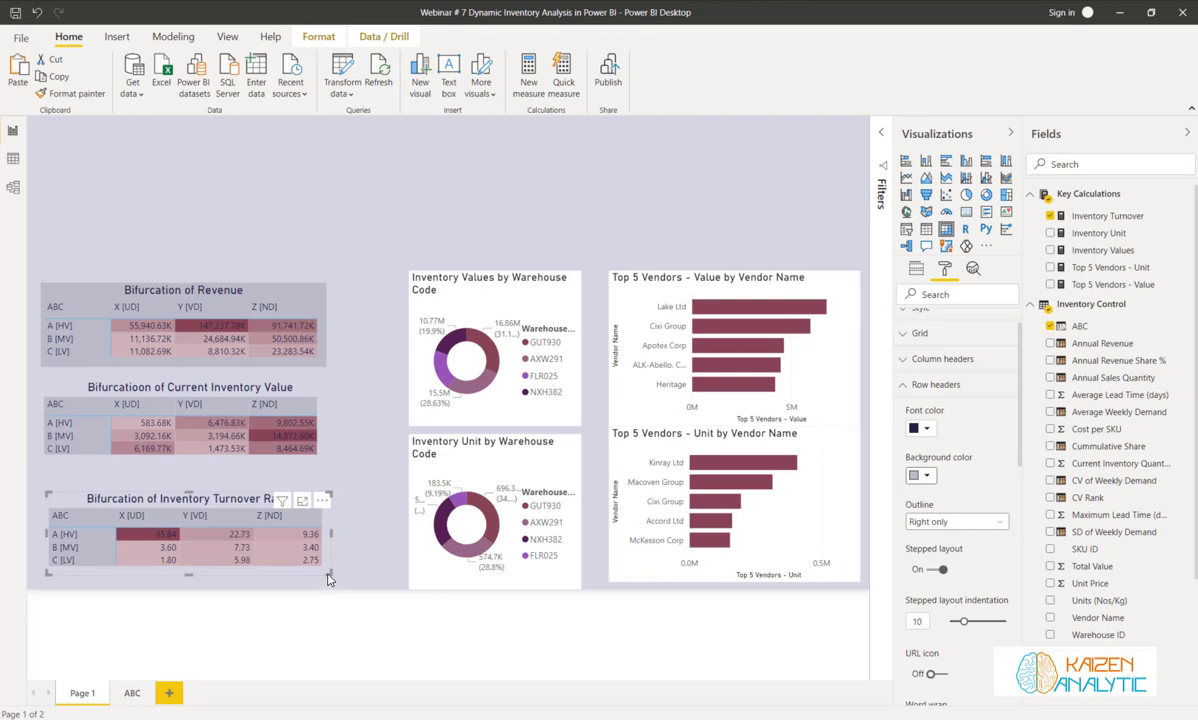
click(910, 384)
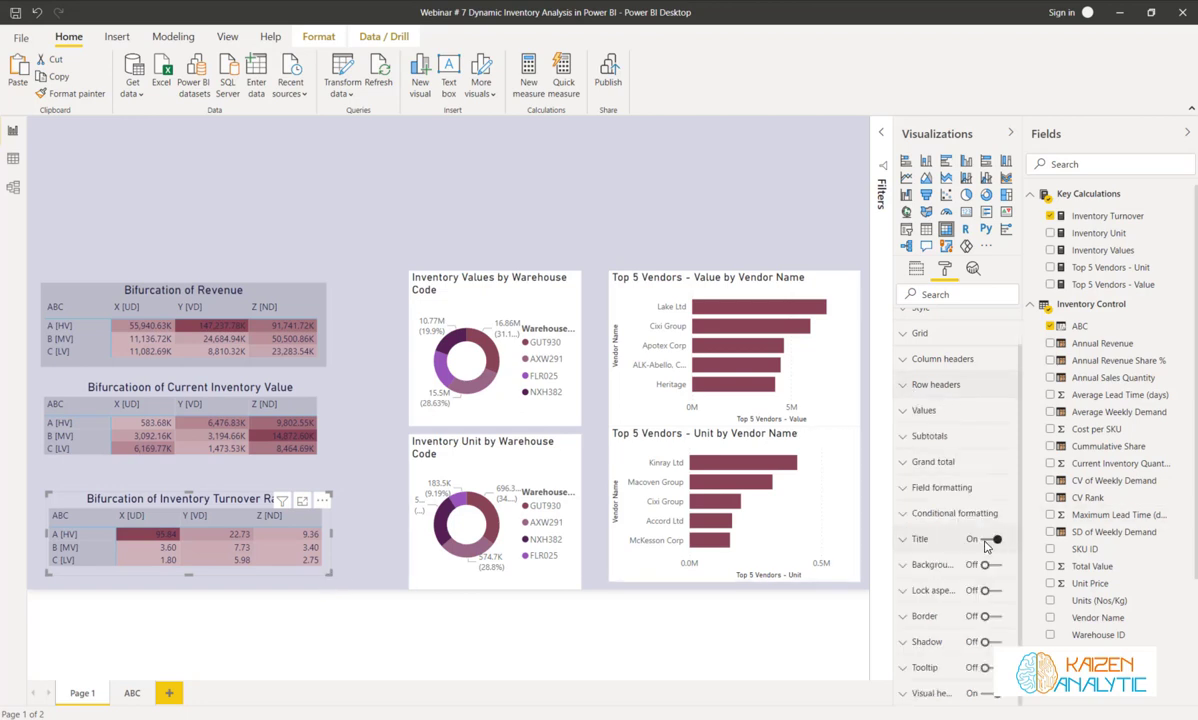
Step: Turn on the Inventory Turnover Ratio matrix's background and set it to the darker lavender-grey theme shade
scroll(915, 565, down, 2)
click(930, 493)
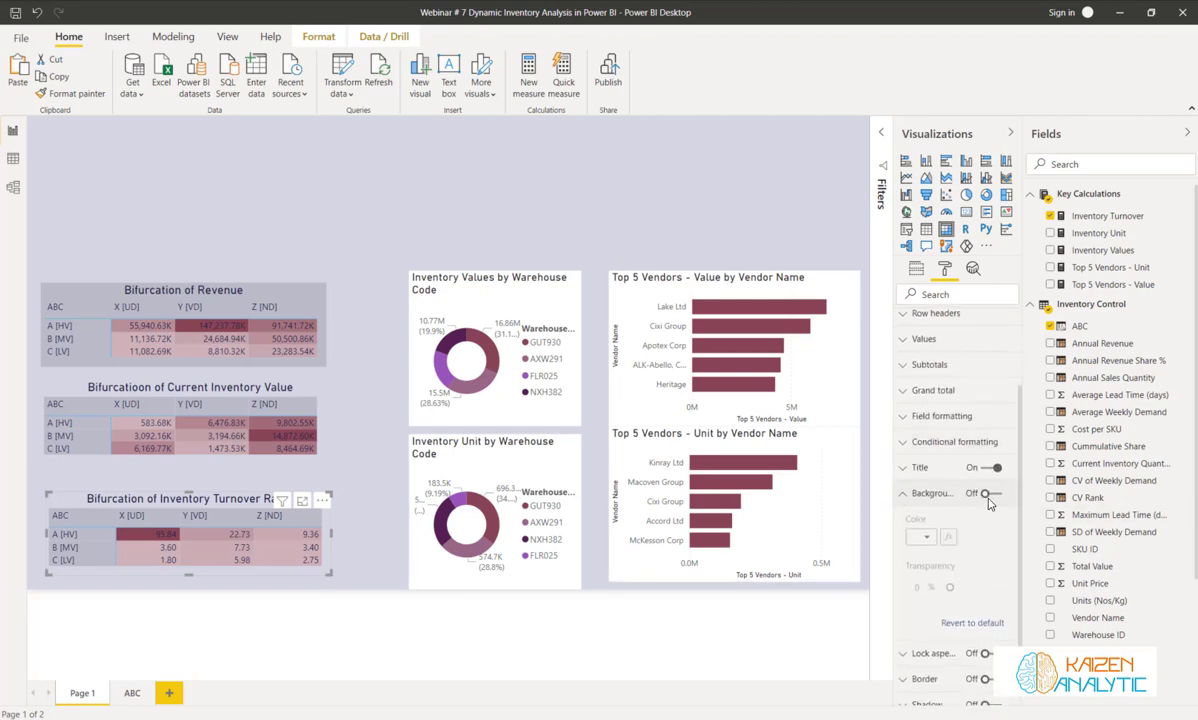
click(986, 493)
click(922, 536)
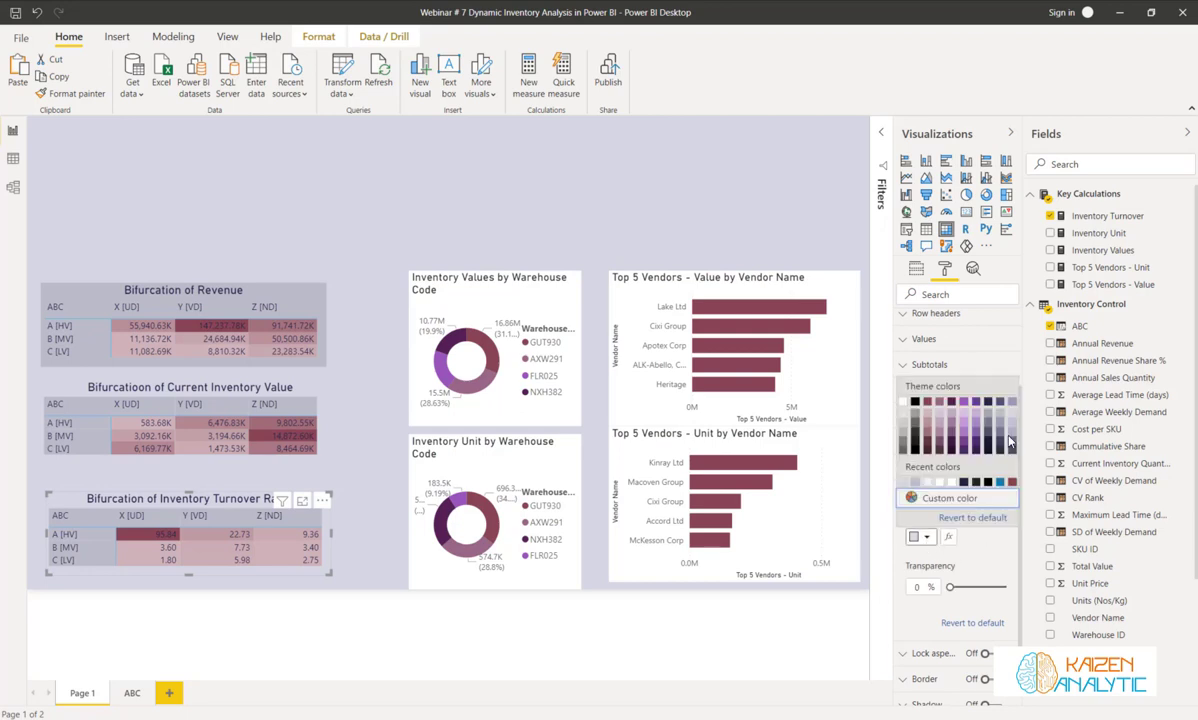
click(1002, 415)
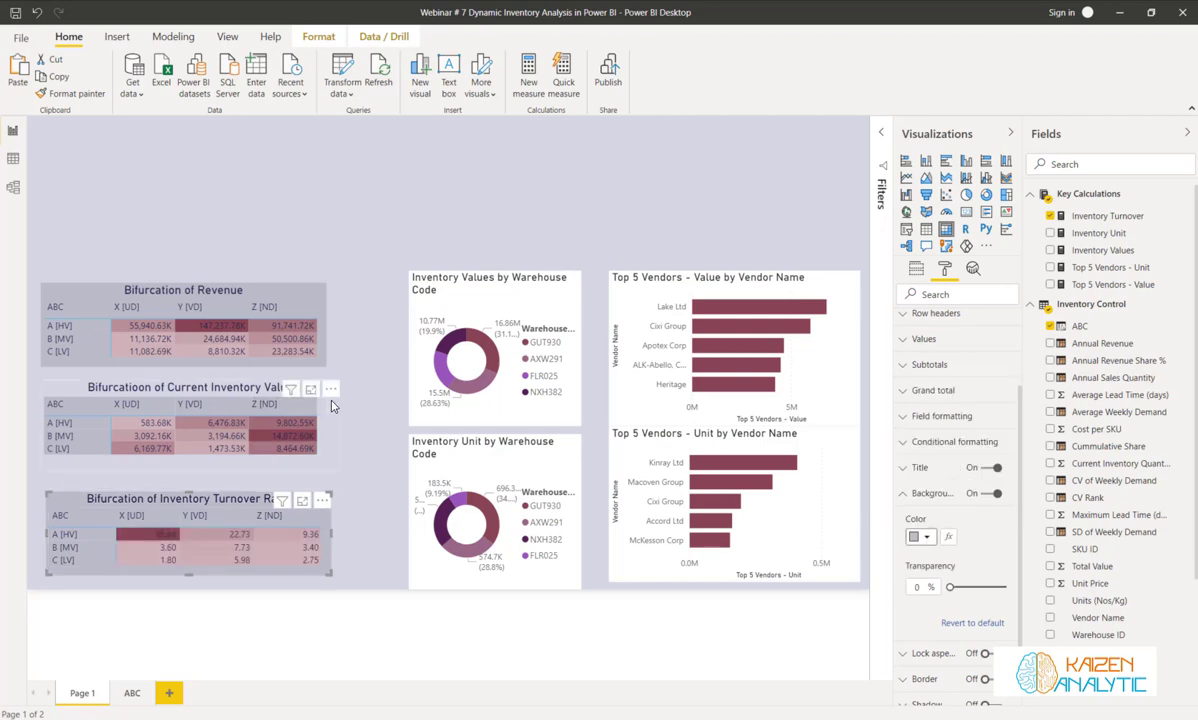
Step: Turn on the Current Inventory Value matrix's background and set it to the darker lavender-grey theme shade
click(333, 406)
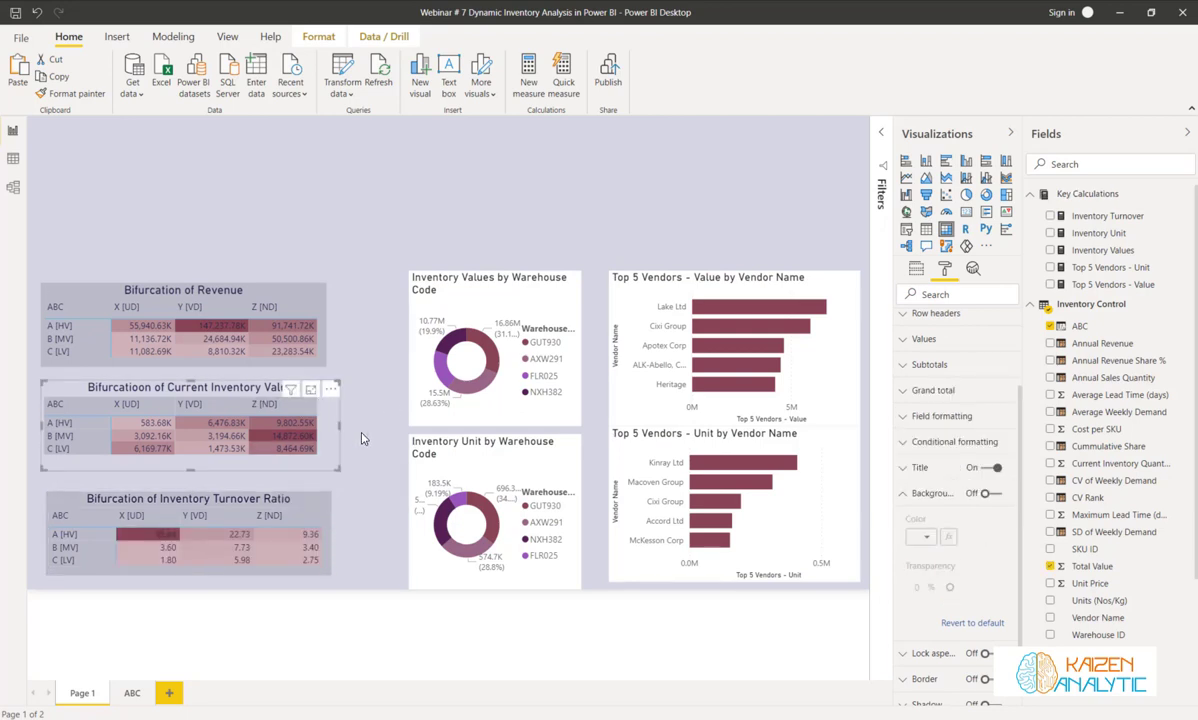
click(986, 493)
click(922, 536)
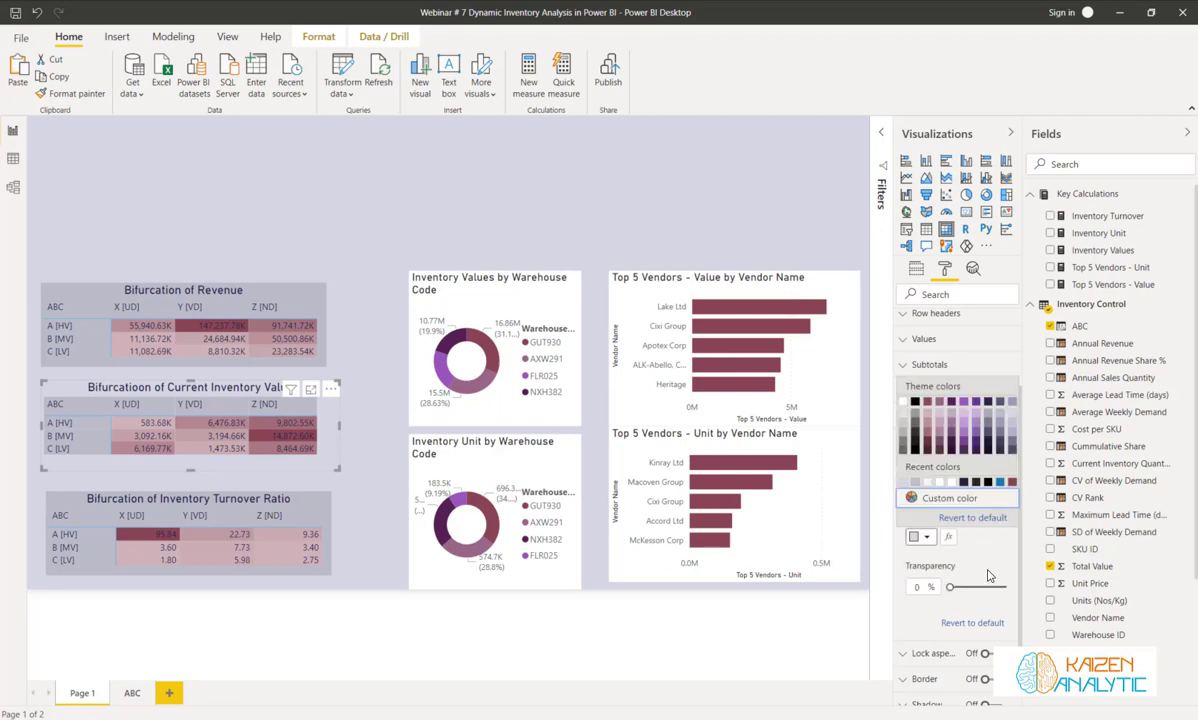
click(1002, 418)
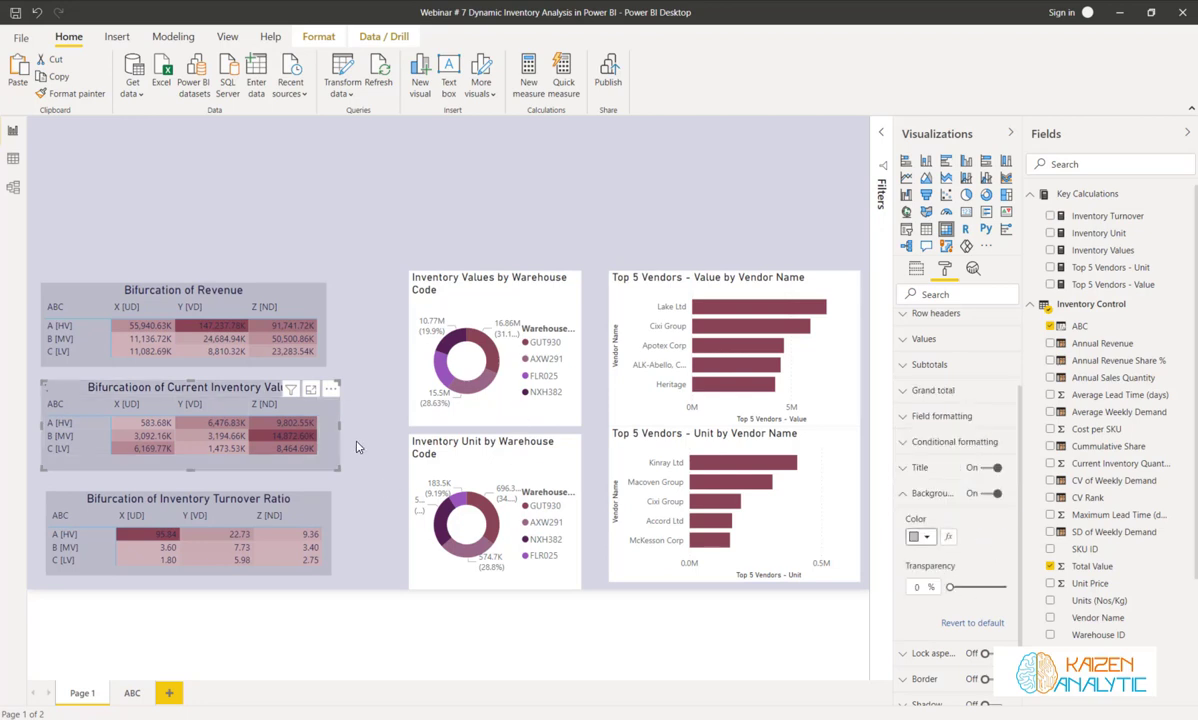
click(358, 443)
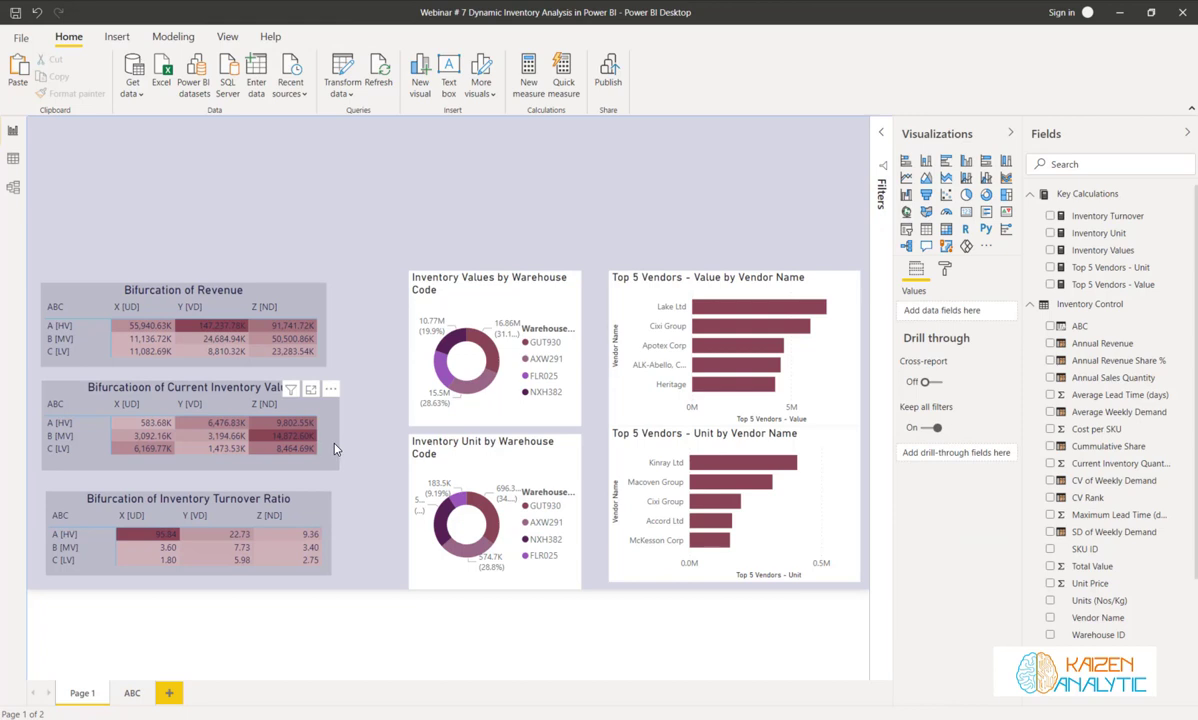
Step: Fit the Current Inventory Value matrix to the other matrices' width and stack it and the Revenue matrix closely above the Inventory Turnover matrix
drag(324, 477, 334, 452)
mouse_move(311, 370)
mouse_down()
mouse_move(312, 402)
mouse_move(311, 388)
mouse_up()
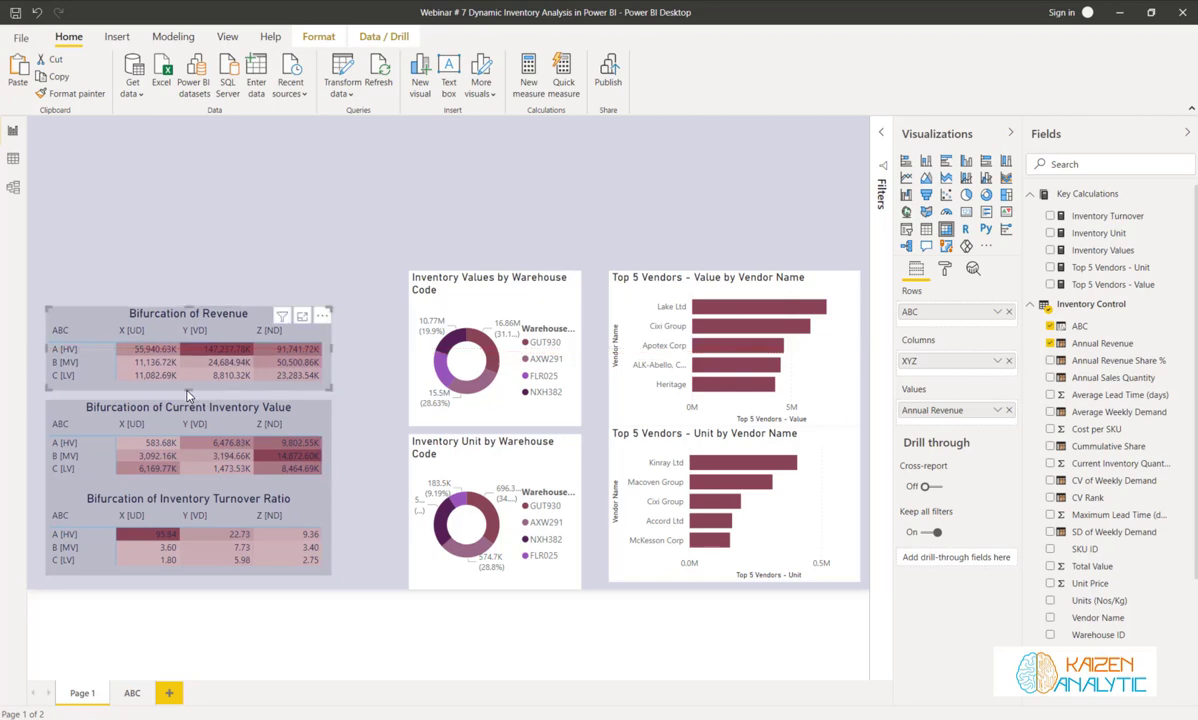
click(346, 445)
Step: Insert a text box at the top of the report page above the matrices, reading "Dynamic Inventory Analysis"
click(446, 78)
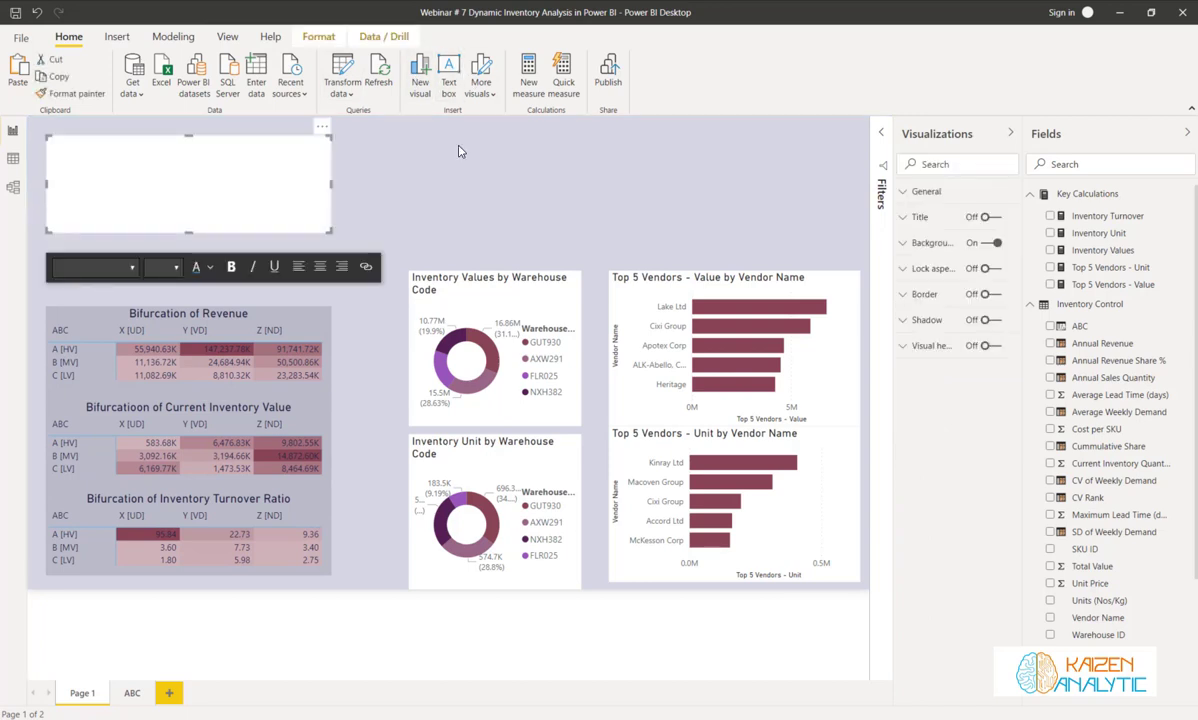
drag(178, 132, 174, 118)
click(170, 152)
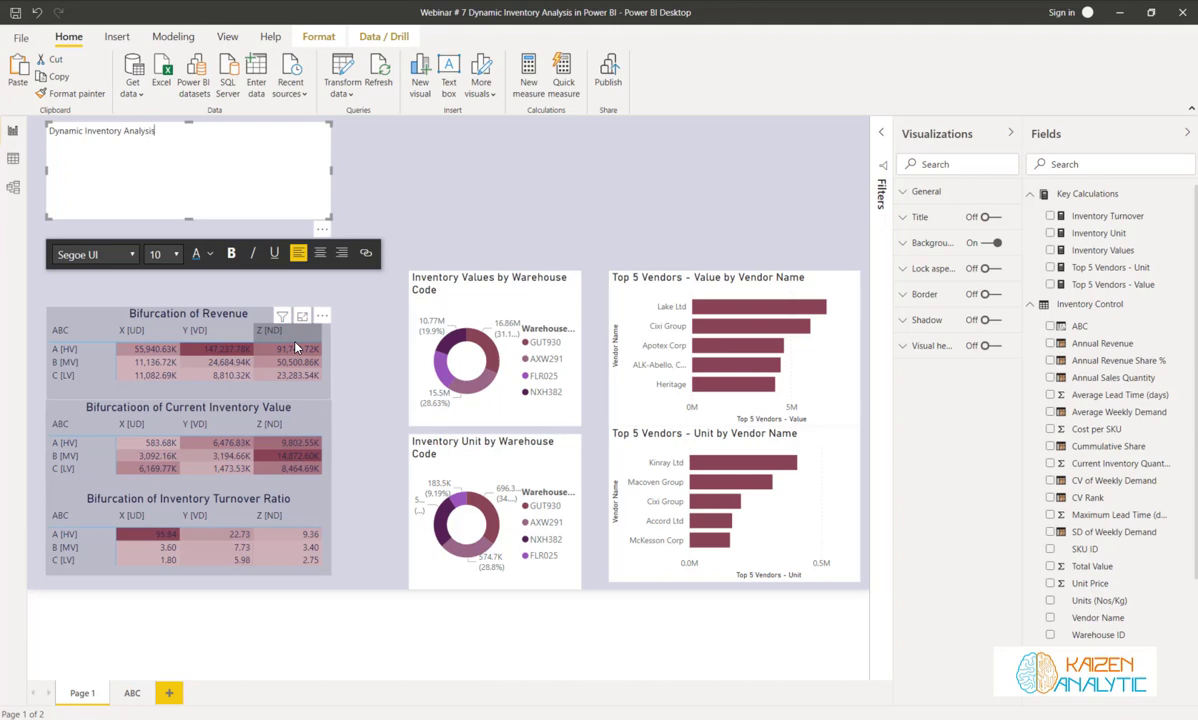
Step: Format the "Dynamic Inventory Analysis" text in dark navy, size 28 and bold
drag(157, 131, 20, 135)
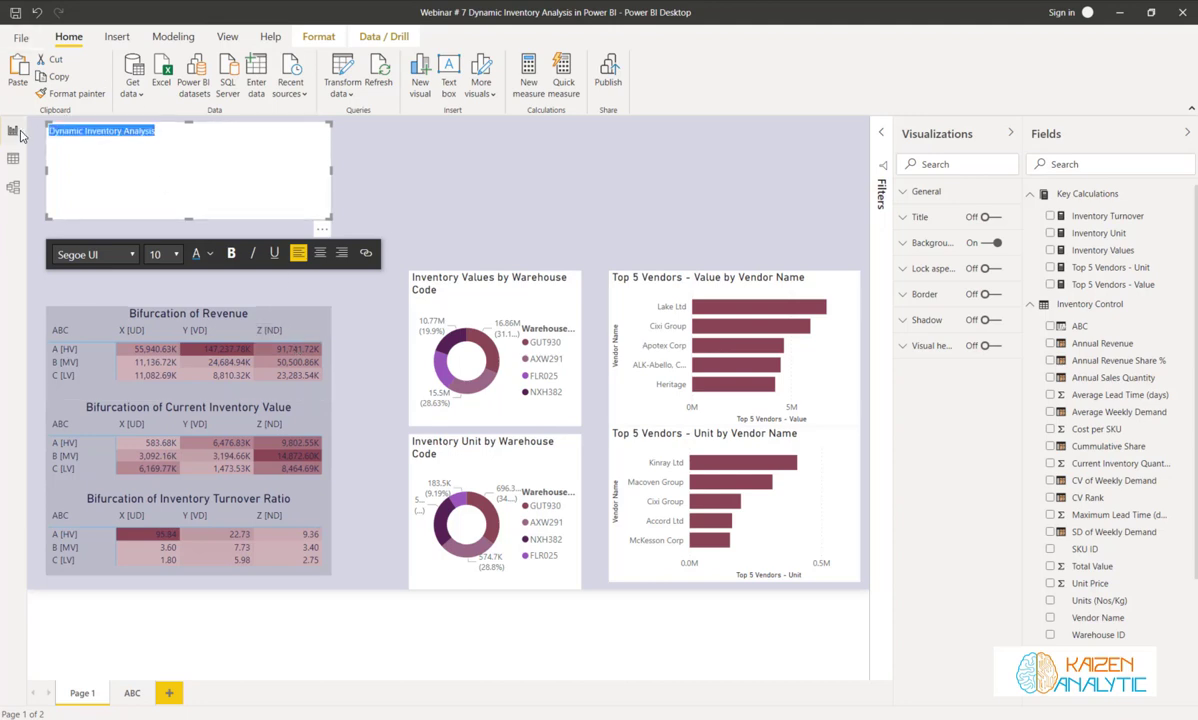
click(207, 254)
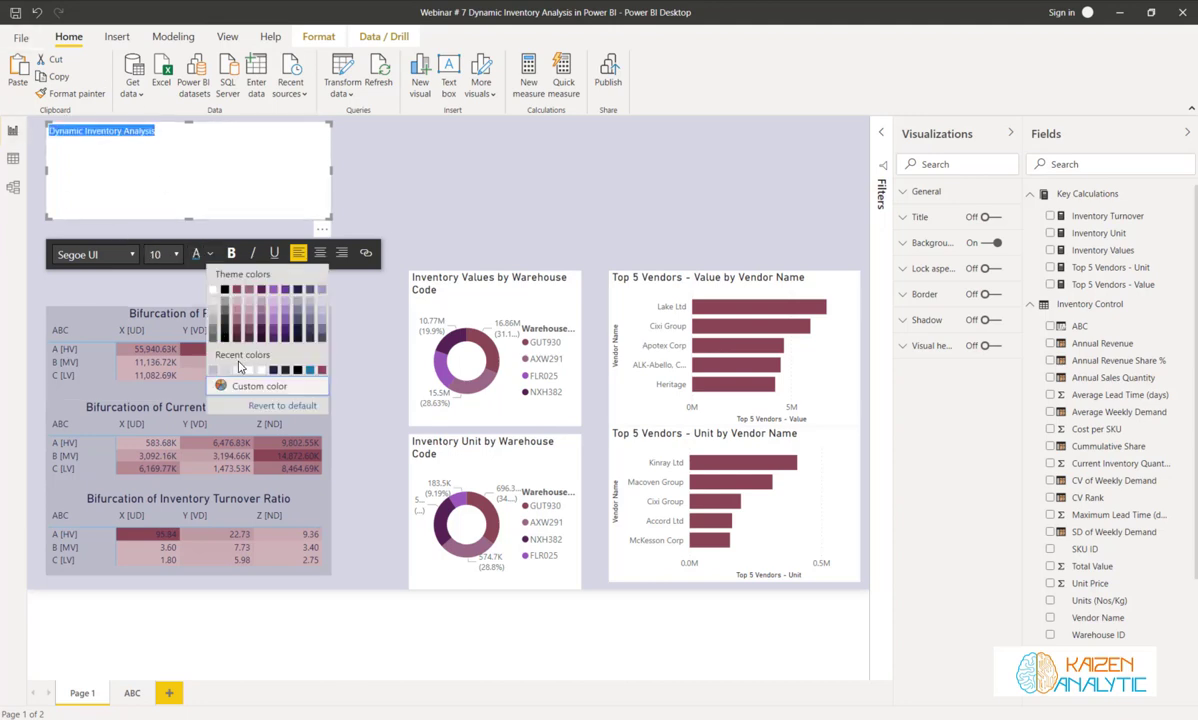
click(298, 291)
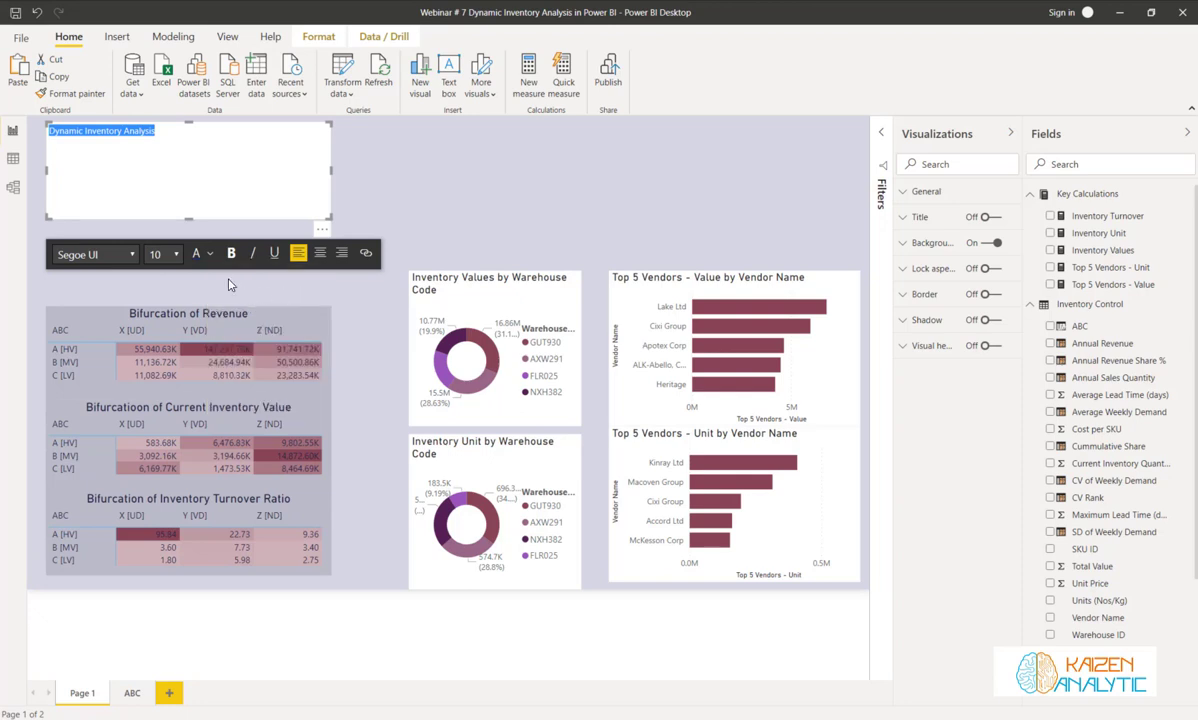
click(176, 256)
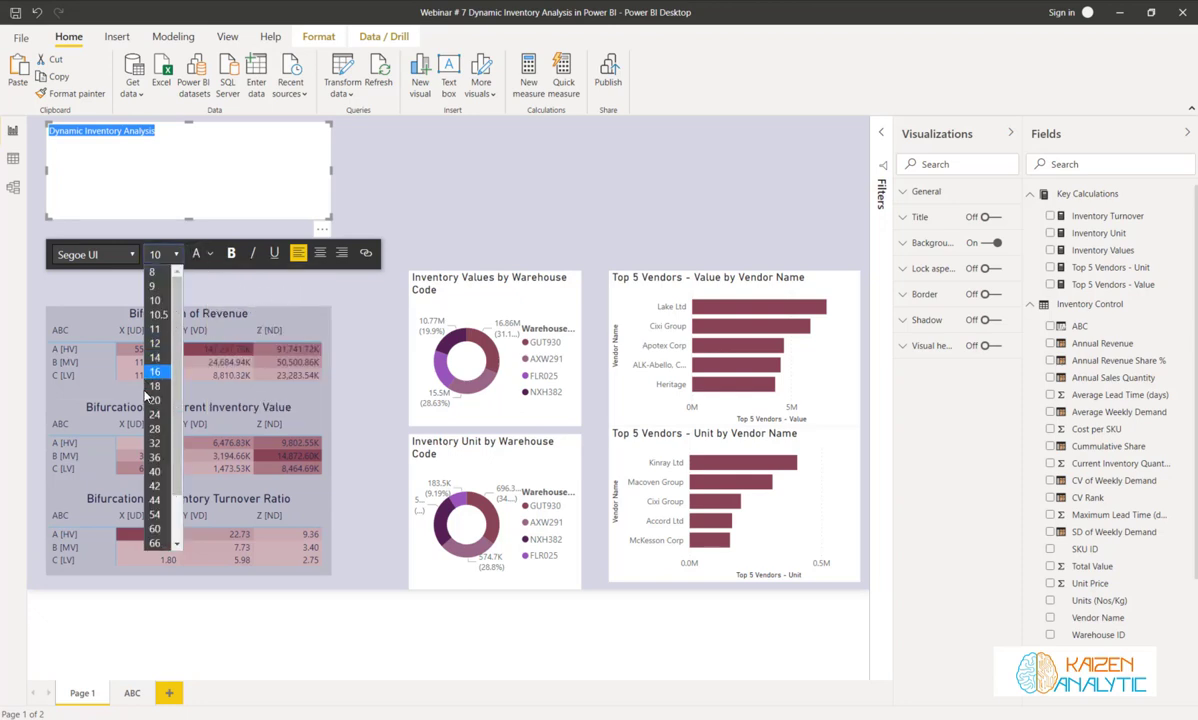
click(154, 428)
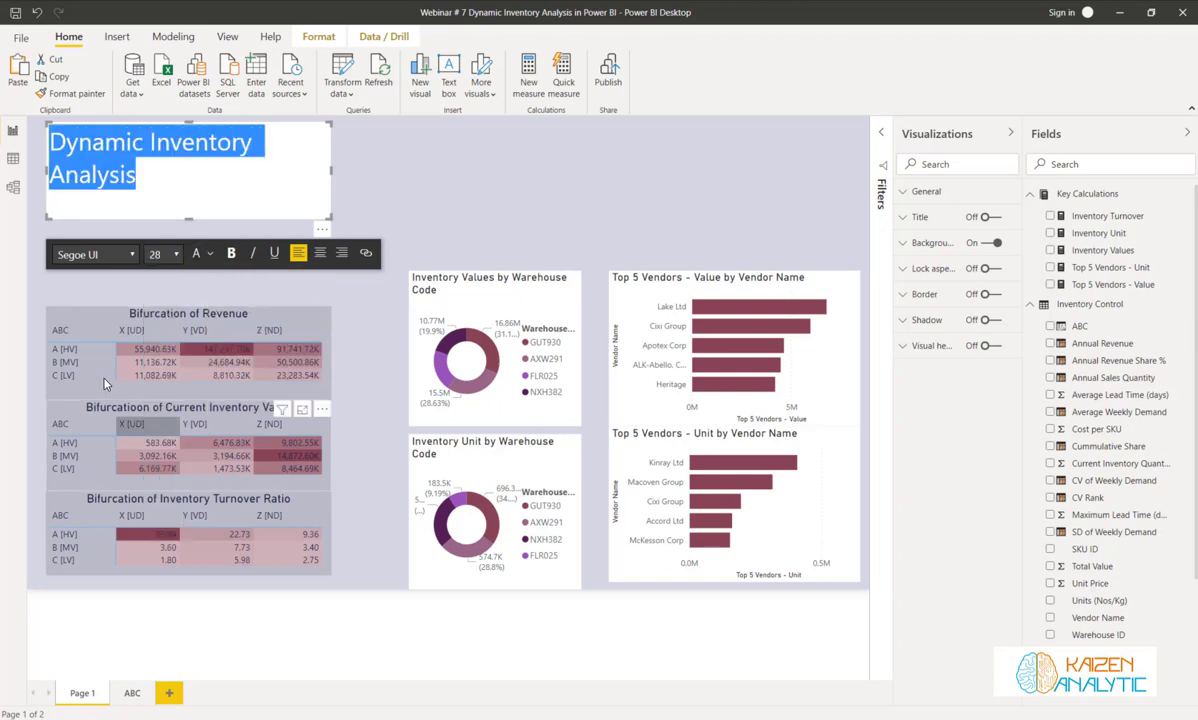
click(231, 253)
Step: Widen and shorten the title text box to fit its text on one line, and turn off its background
drag(329, 172, 470, 174)
drag(261, 222, 262, 168)
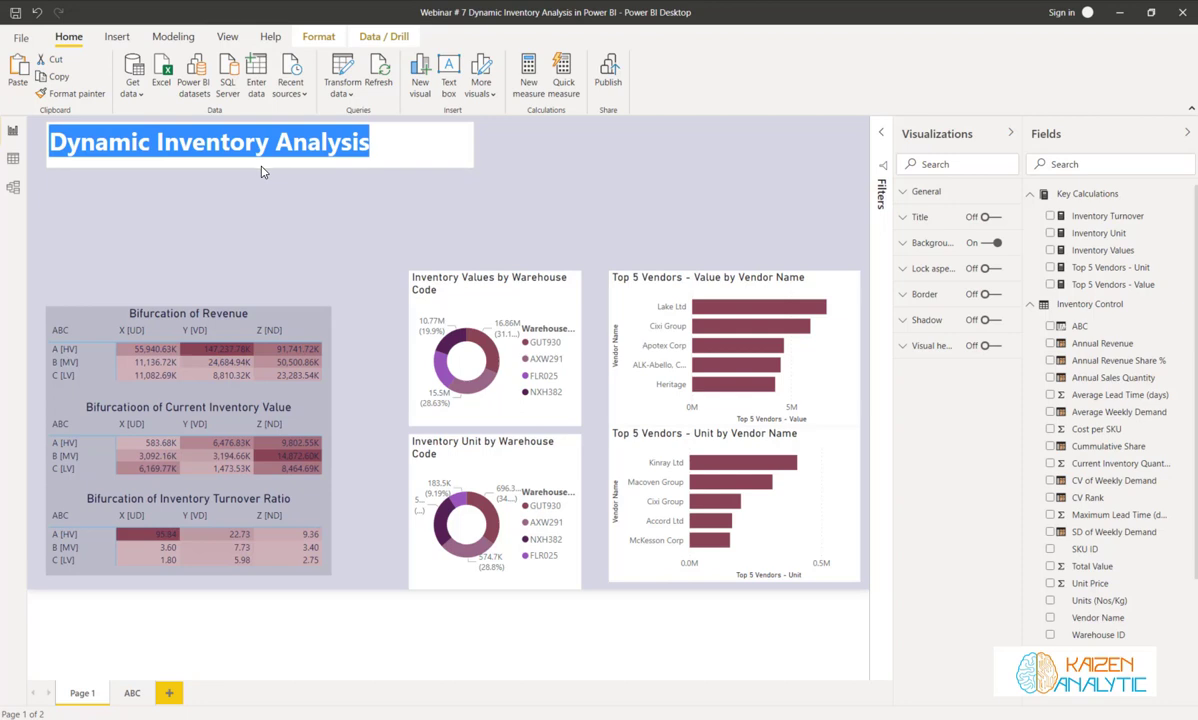
click(985, 244)
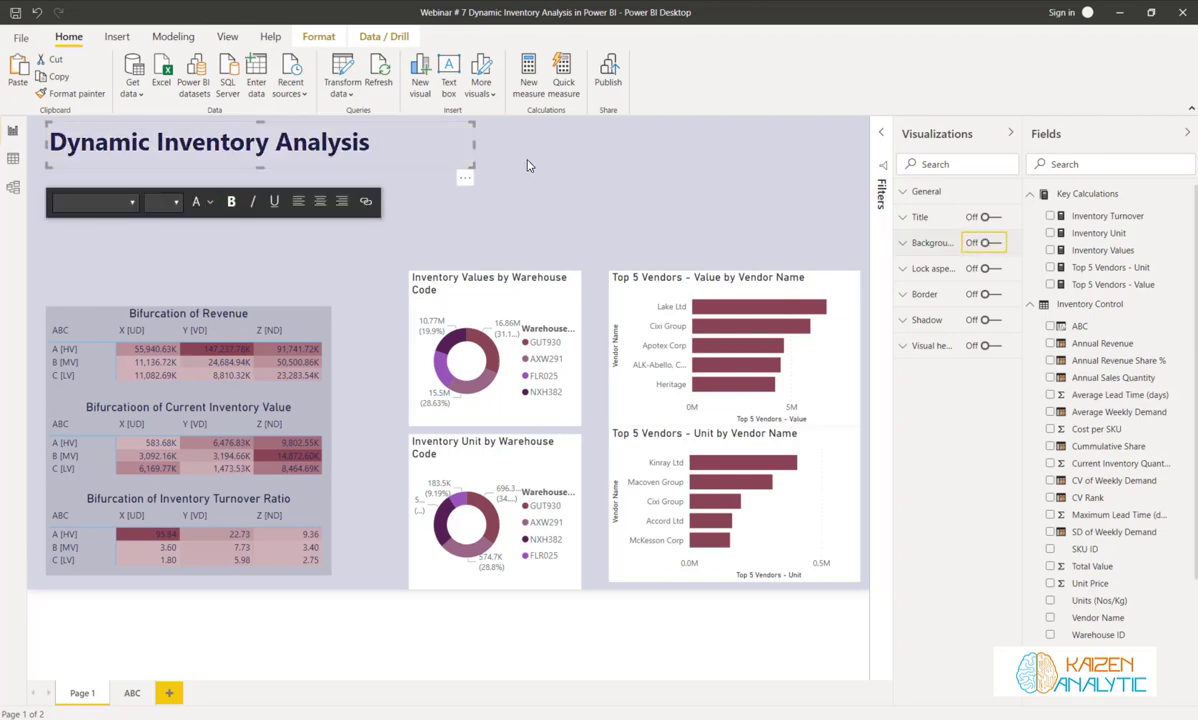
click(510, 165)
click(473, 149)
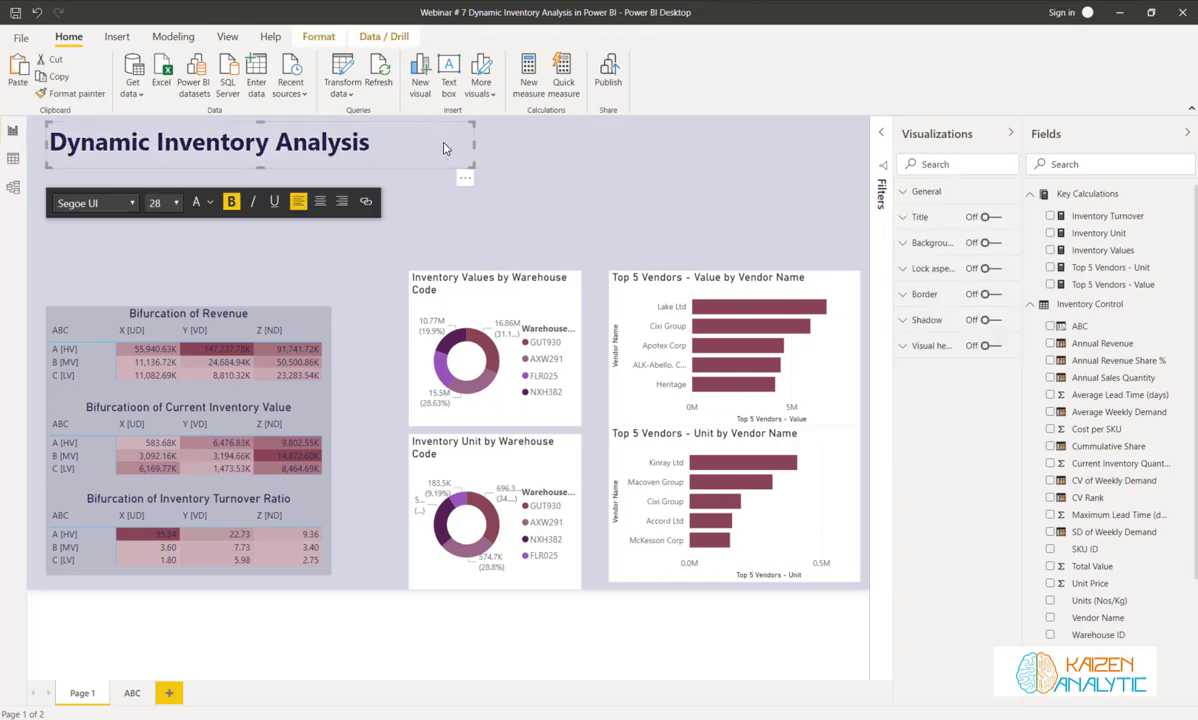
key(Escape)
click(375, 146)
click(452, 189)
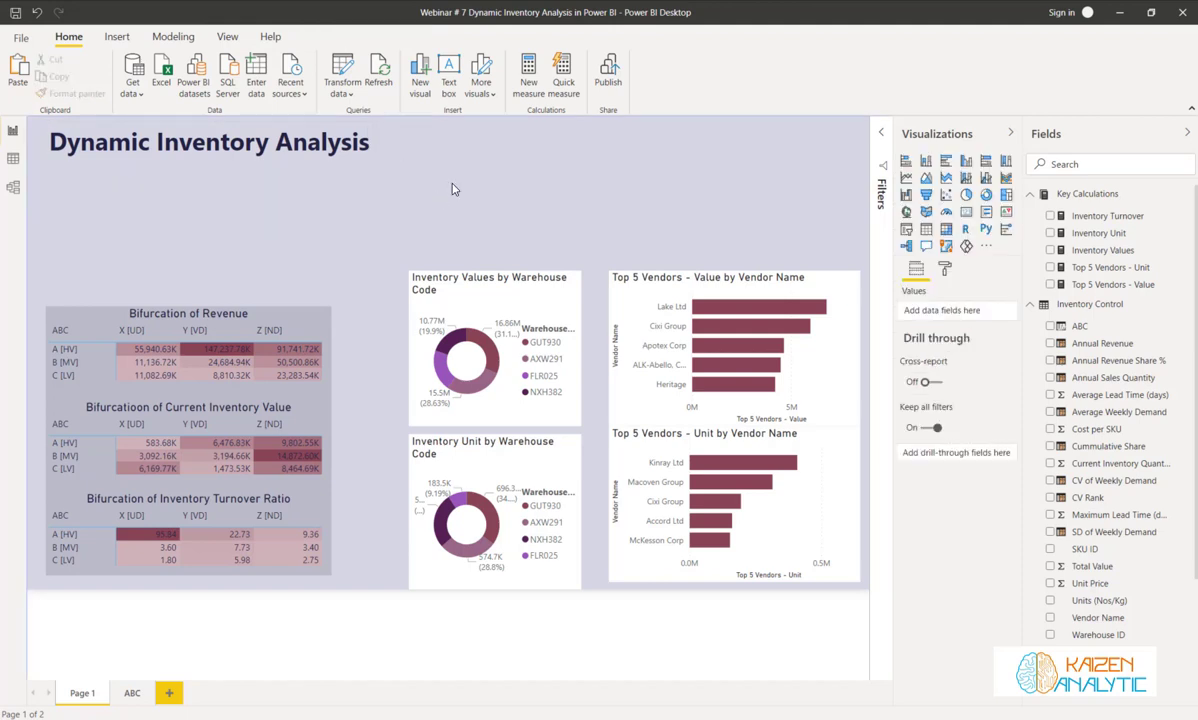
Step: Duplicate the "Dynamic Inventory Analysis" text box, place the copy just above the Revenue matrix and narrow it to about the matrix width
click(391, 169)
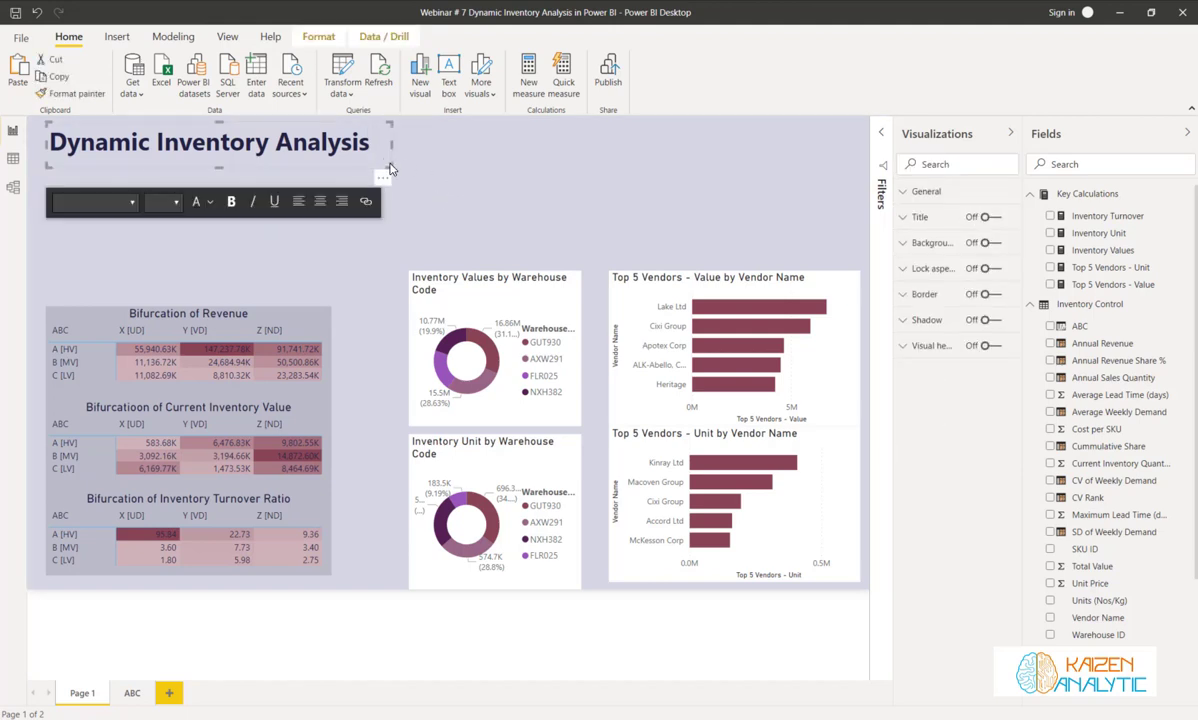
key(ctrl+v)
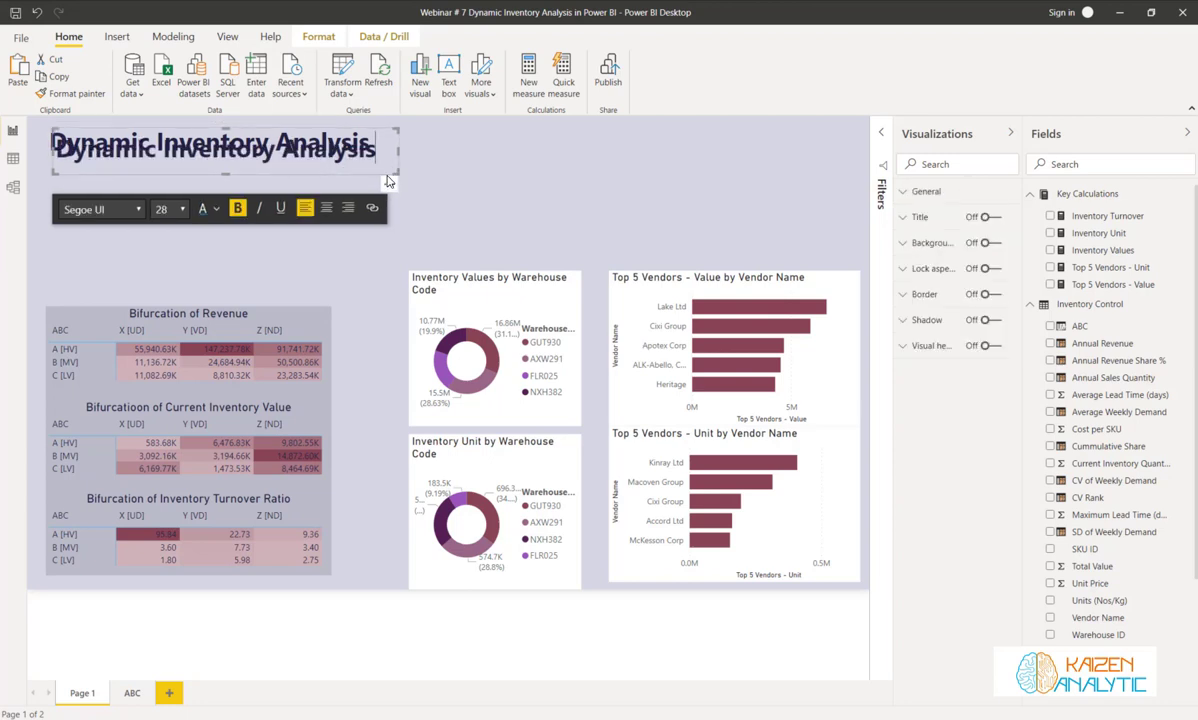
drag(394, 175, 340, 269)
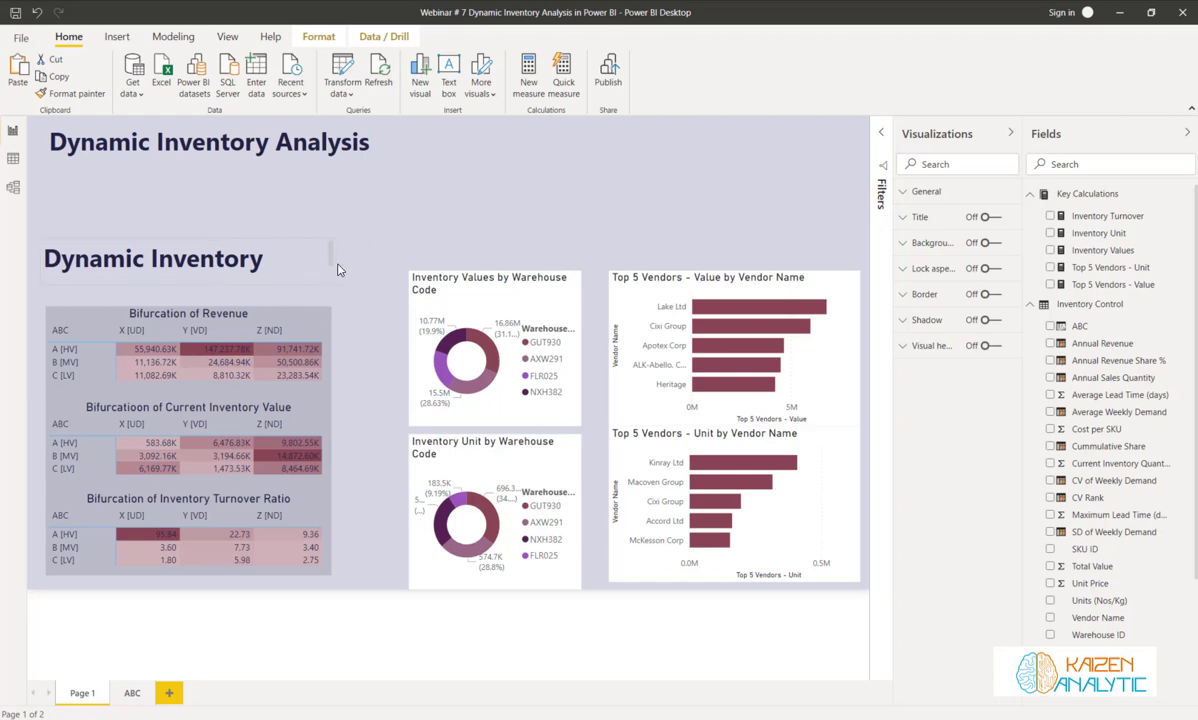
Step: Replace the copied text box's text with "ABC and XYZ Analysis"
click(254, 280)
drag(253, 264, 50, 264)
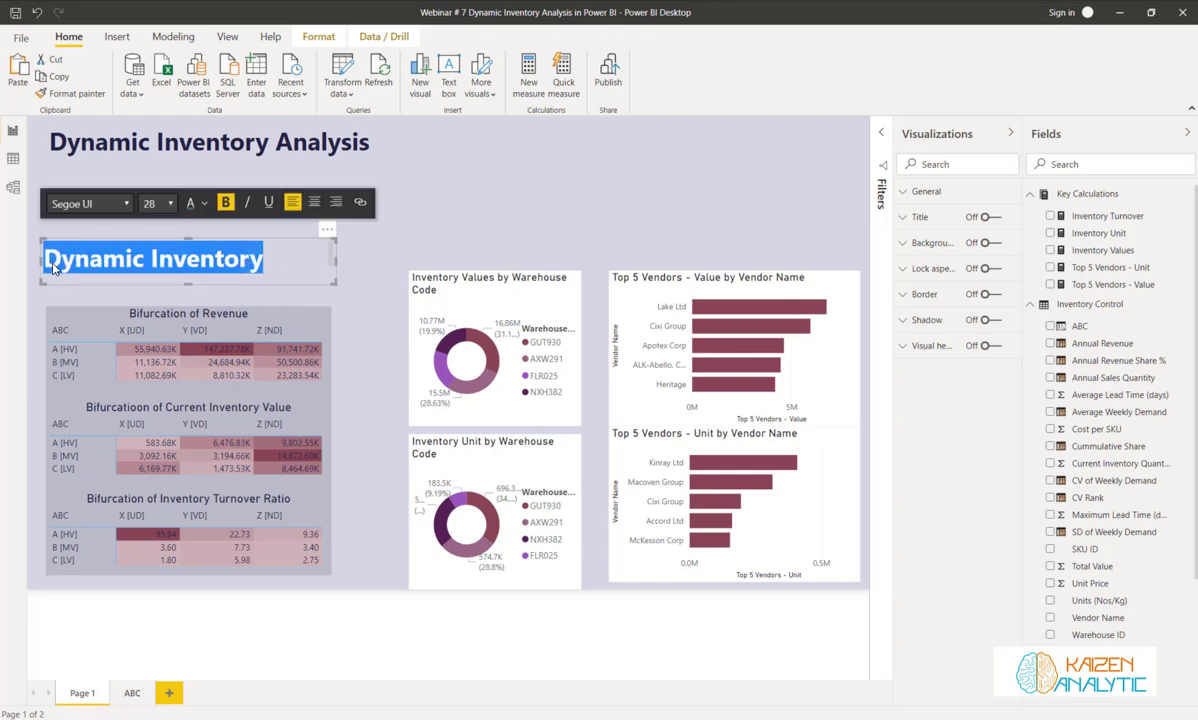
key(Delete)
key(Delete)
key(Delete)
key(Delete)
key(Delete)
key(Delete)
key(Delete)
key(Delete)
key(Delete)
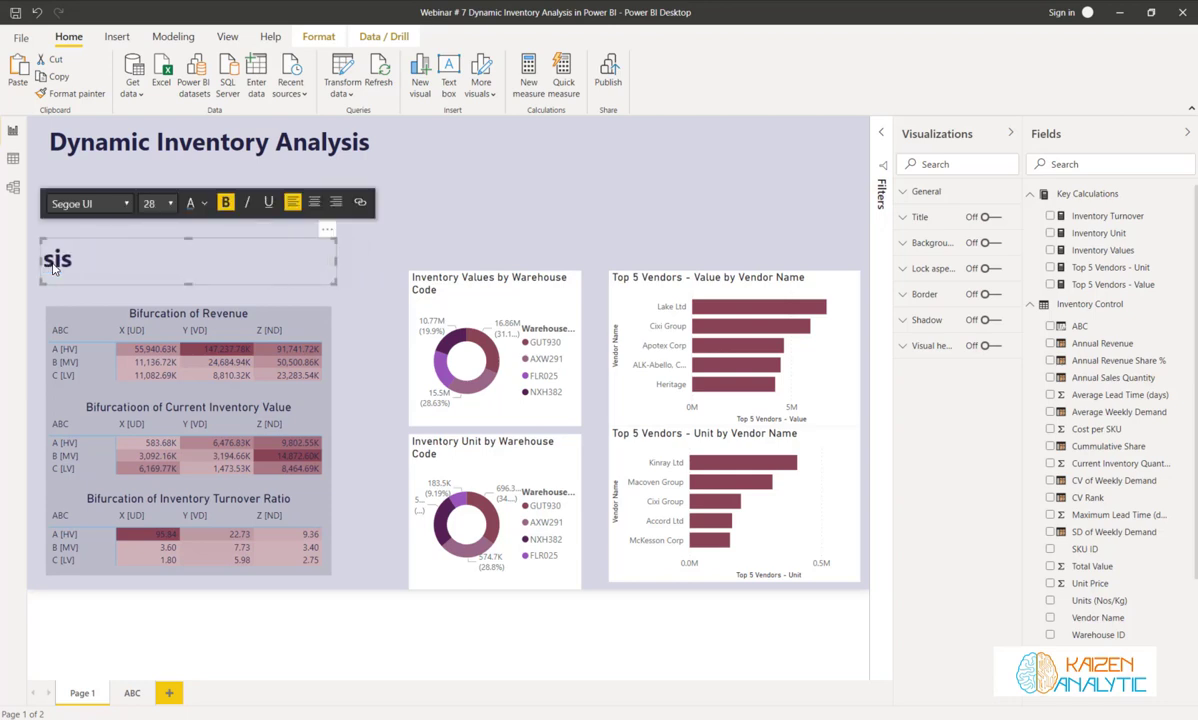
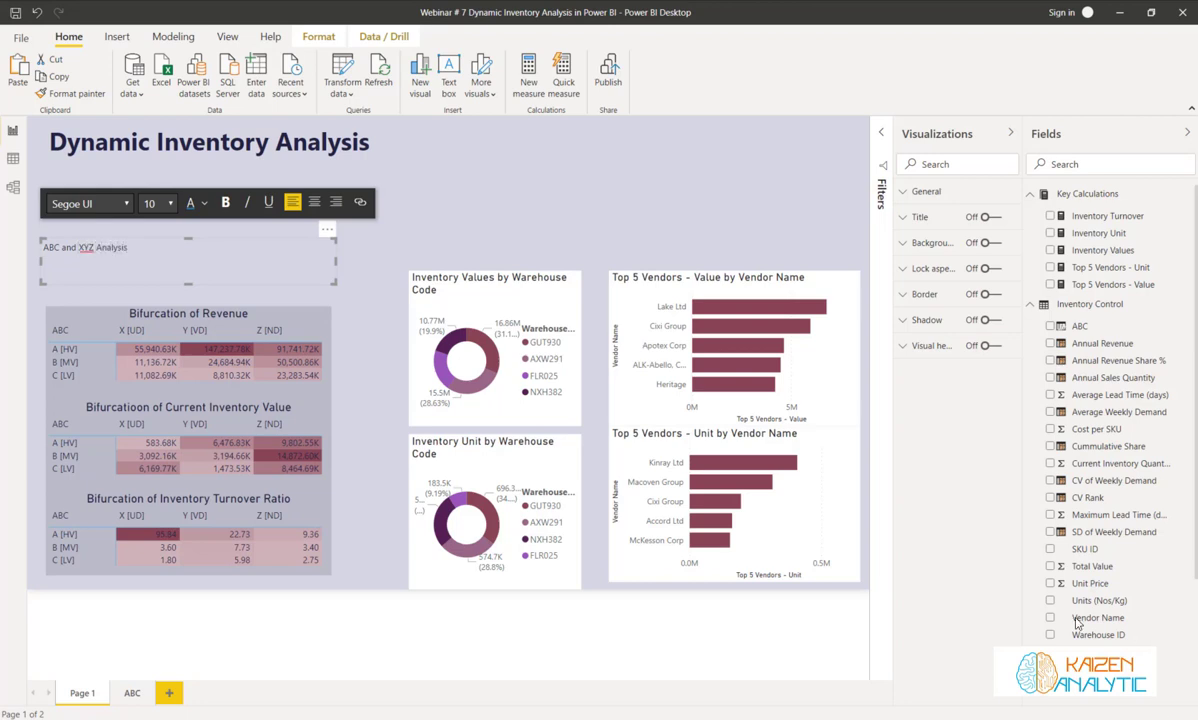
Step: Format the "ABC and XYZ Analysis" text in dark navy, size 16, bold and centred
drag(128, 247, 29, 265)
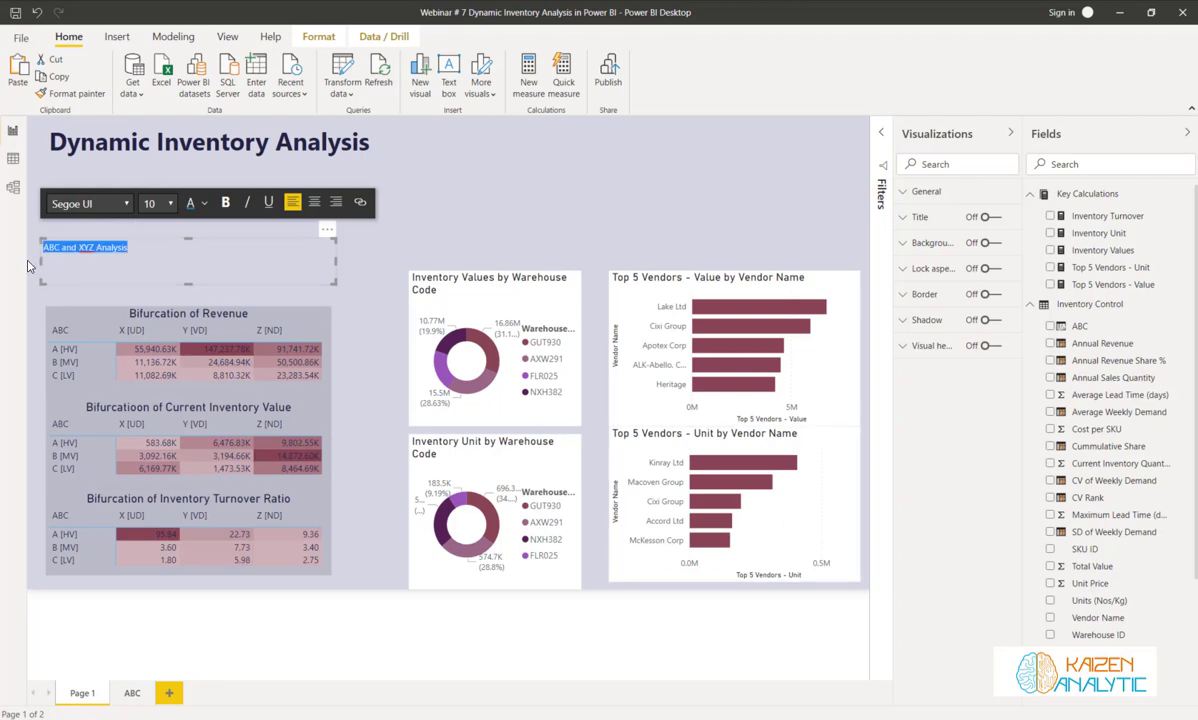
click(172, 204)
click(148, 303)
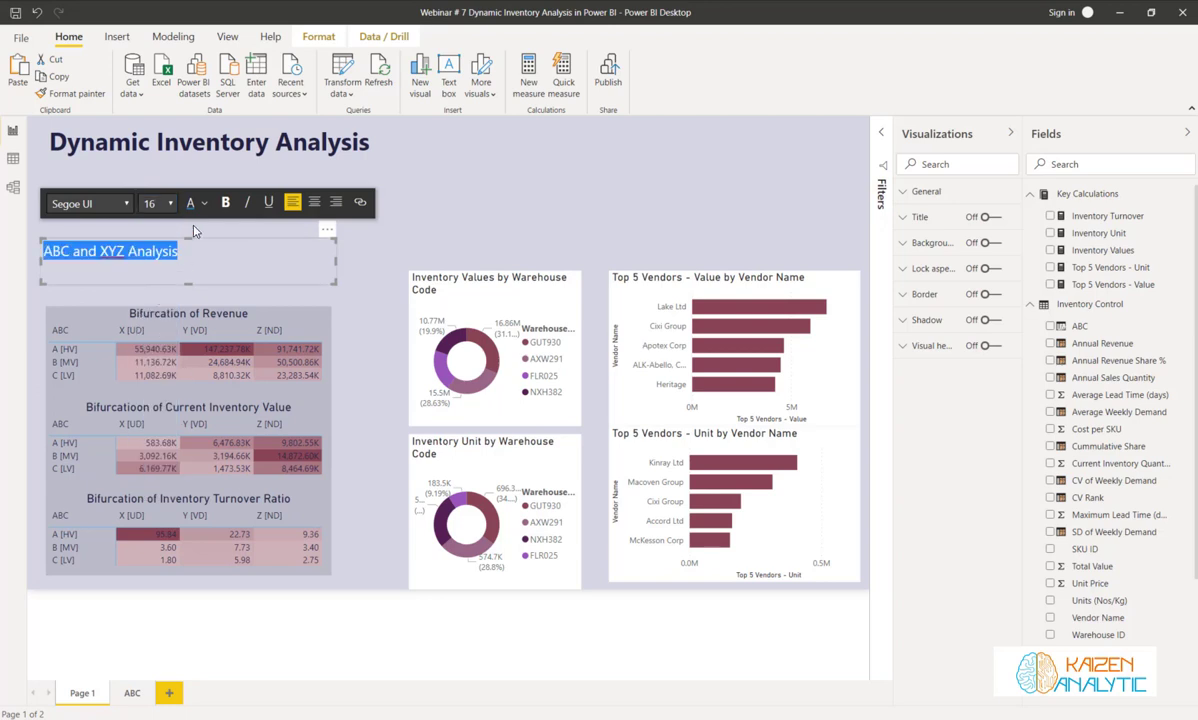
click(207, 210)
click(291, 241)
click(225, 202)
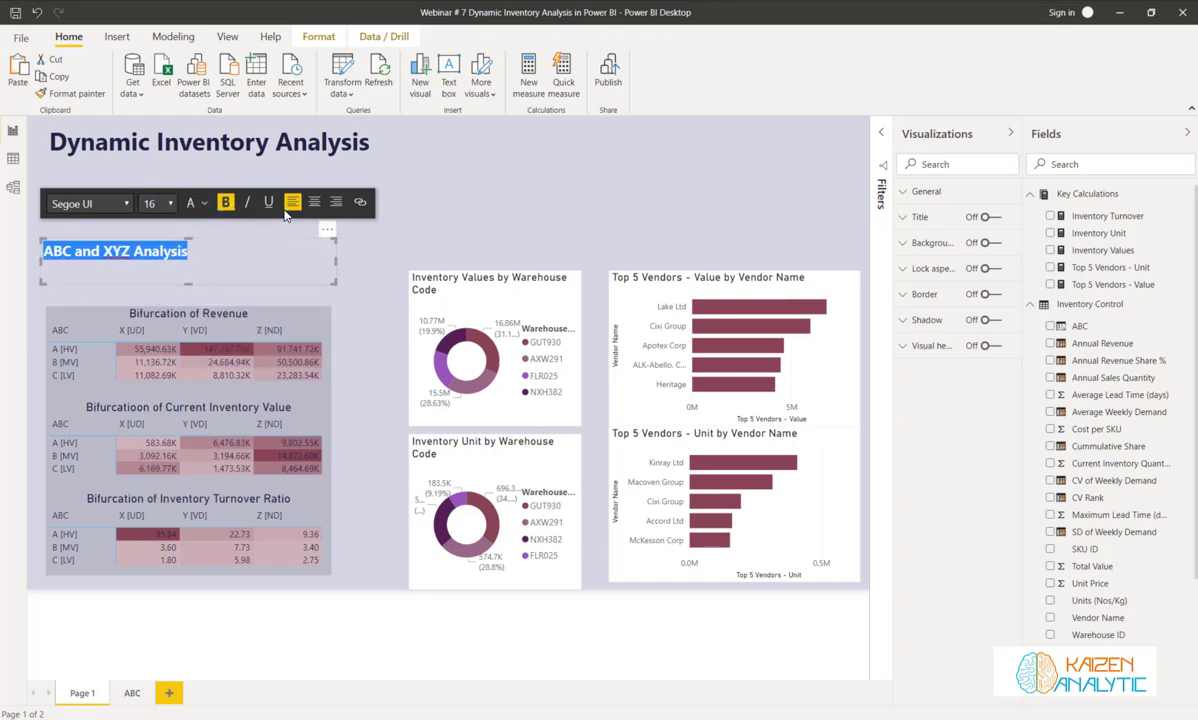
click(314, 202)
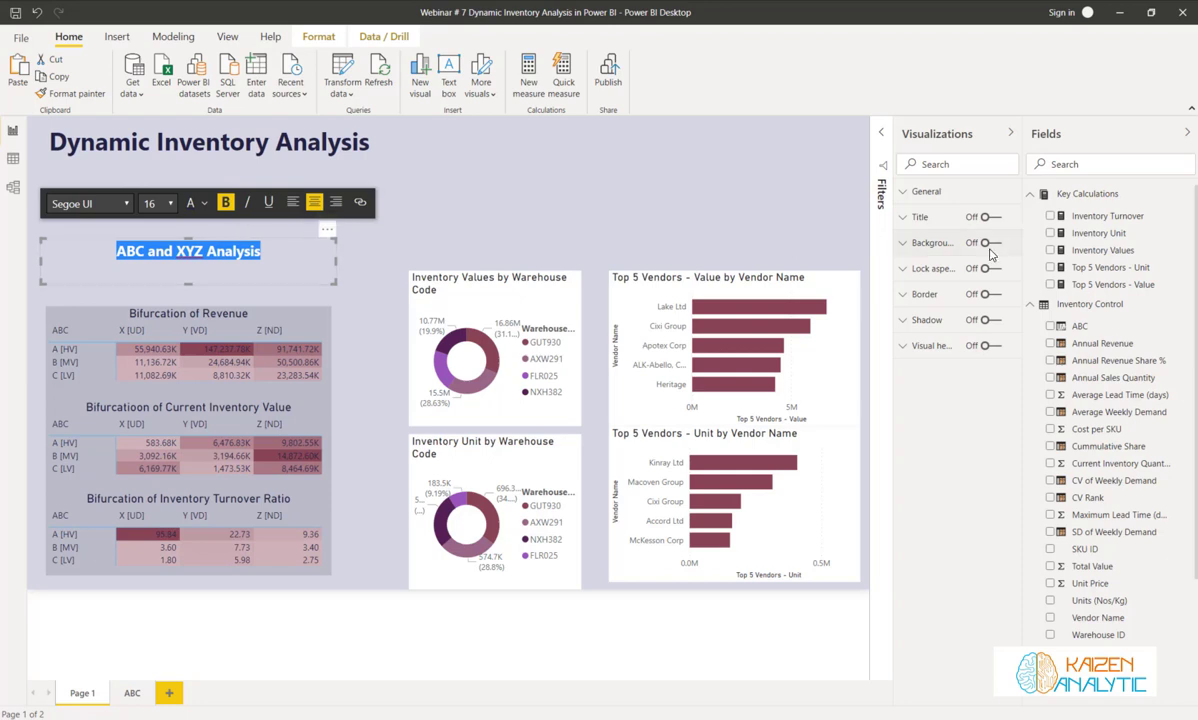
Step: Turn on the "ABC and XYZ Analysis" text box's background and set it to the matrices' lavender-grey
click(908, 247)
click(908, 244)
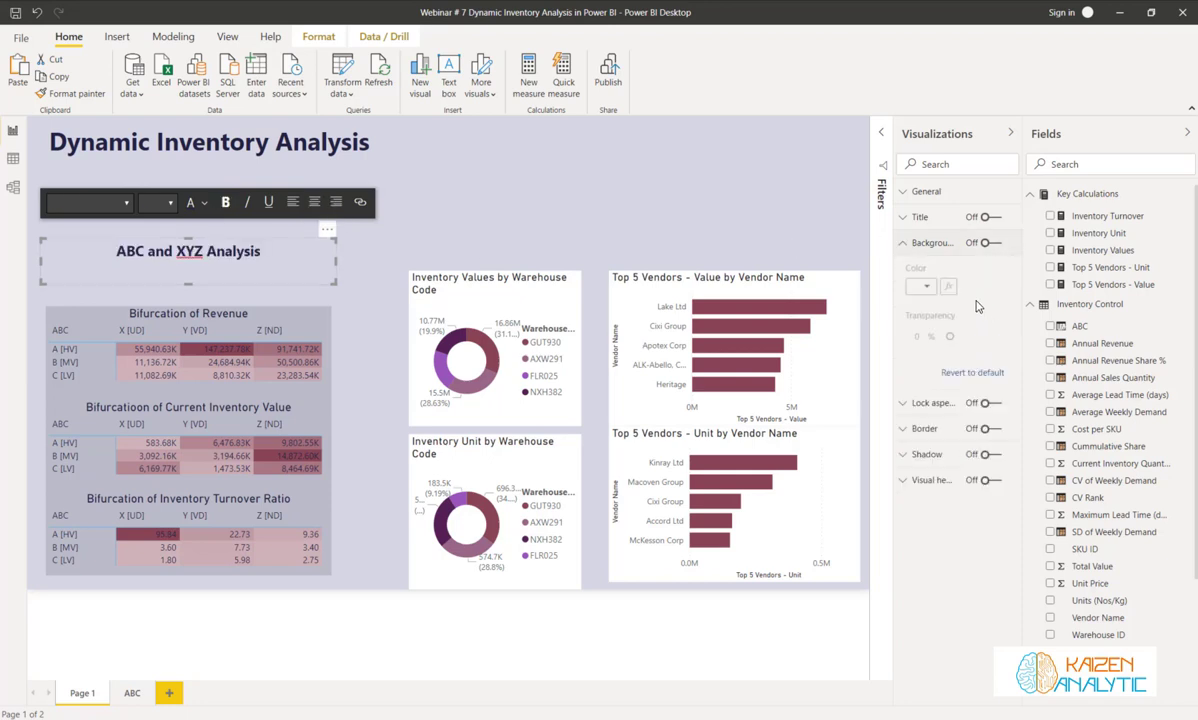
click(988, 243)
click(919, 287)
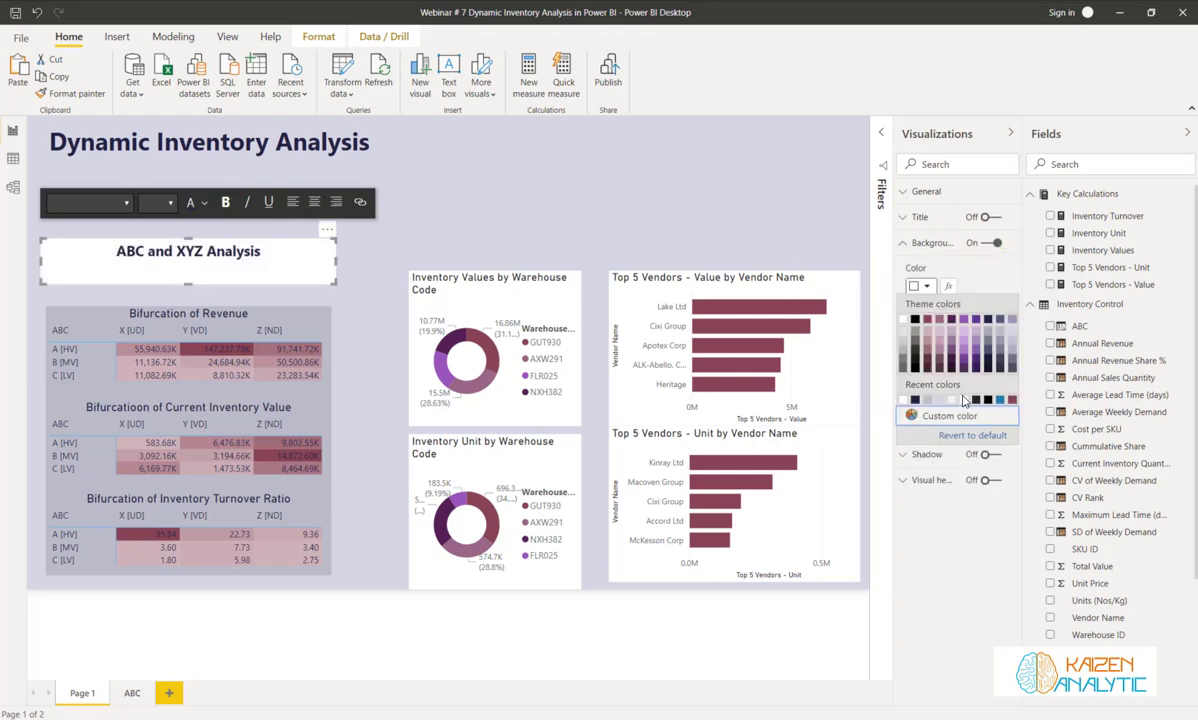
click(1004, 334)
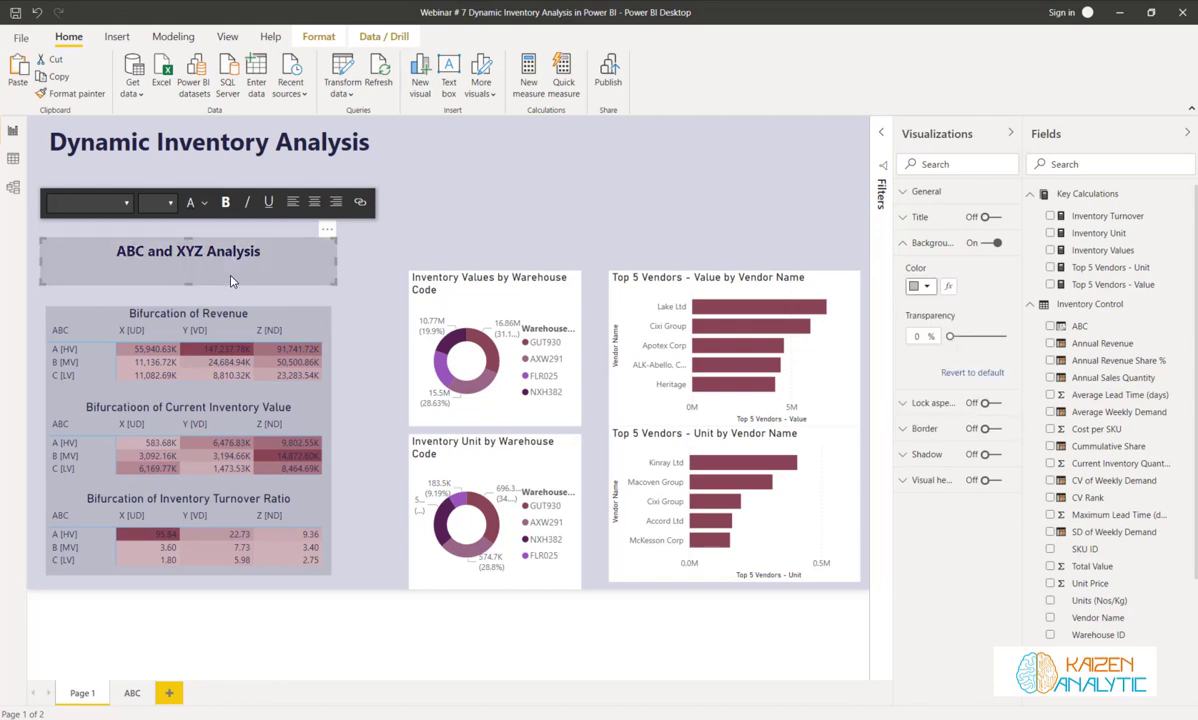
Step: Shorten the "ABC and XYZ Analysis" heading, fit it to the matrices' width and set it directly on top of the Revenue matrix
drag(219, 289, 225, 311)
drag(340, 290, 330, 287)
drag(192, 269, 192, 280)
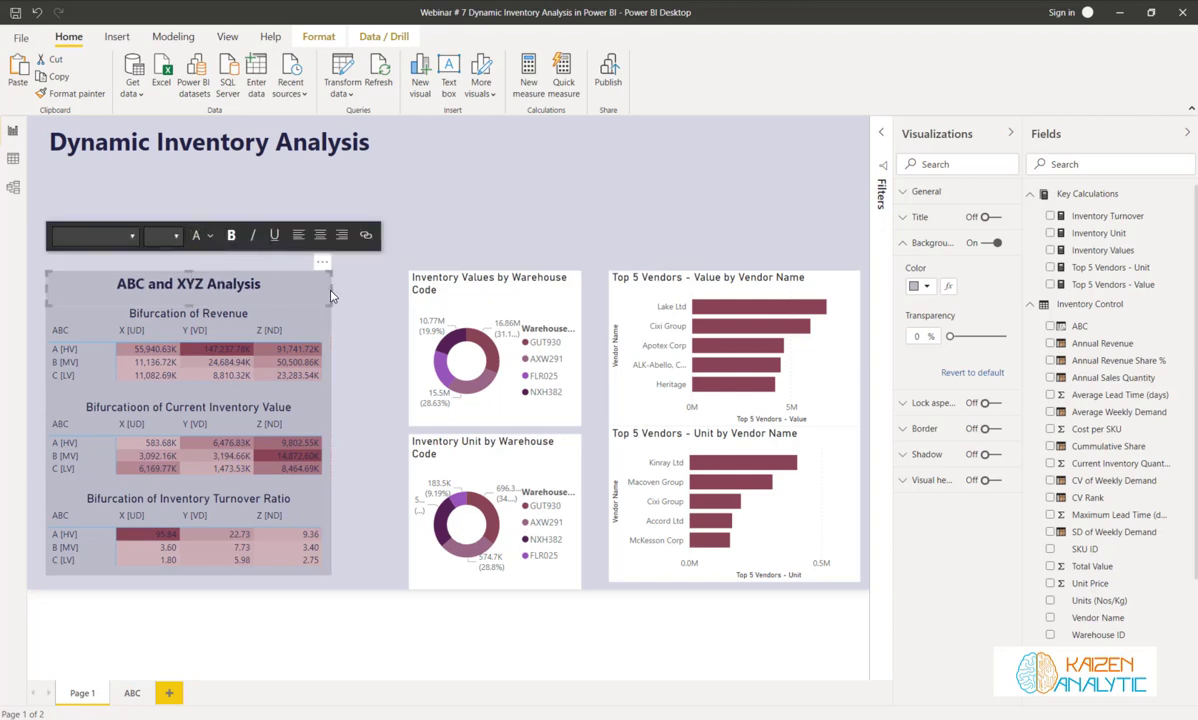
click(361, 338)
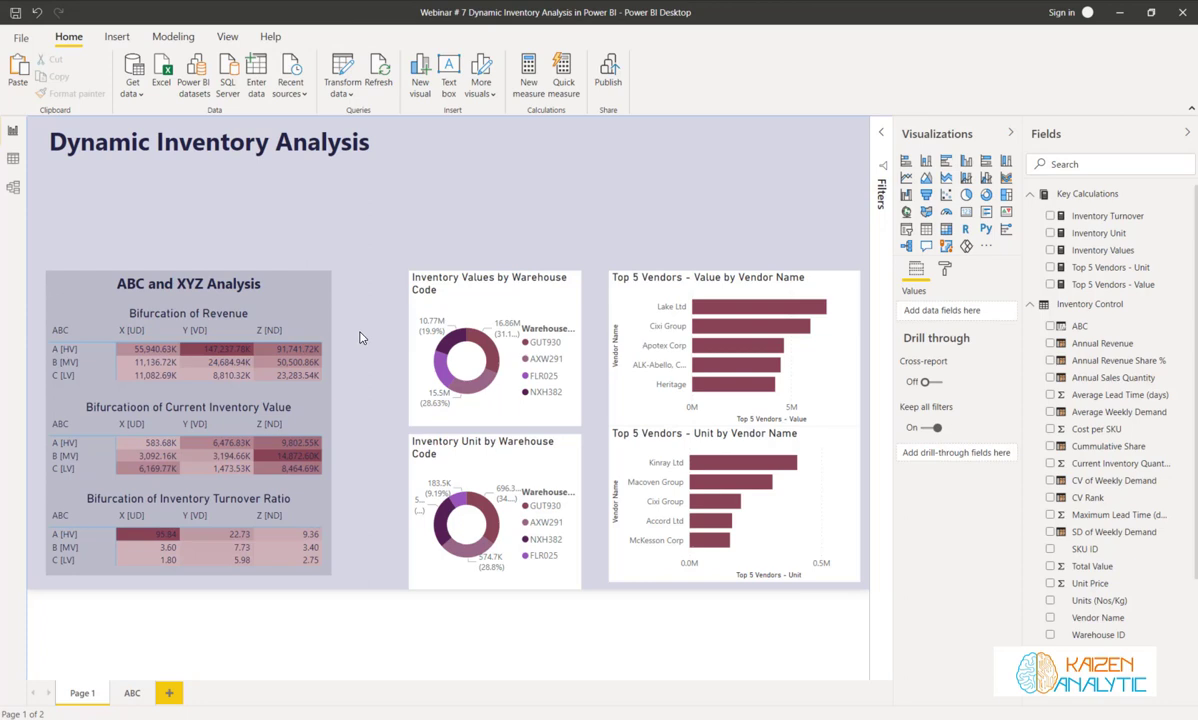
Step: Widen the Inventory Values donut chart towards the matrices and lower its upper edge to make room for a heading
click(411, 312)
drag(407, 354, 344, 343)
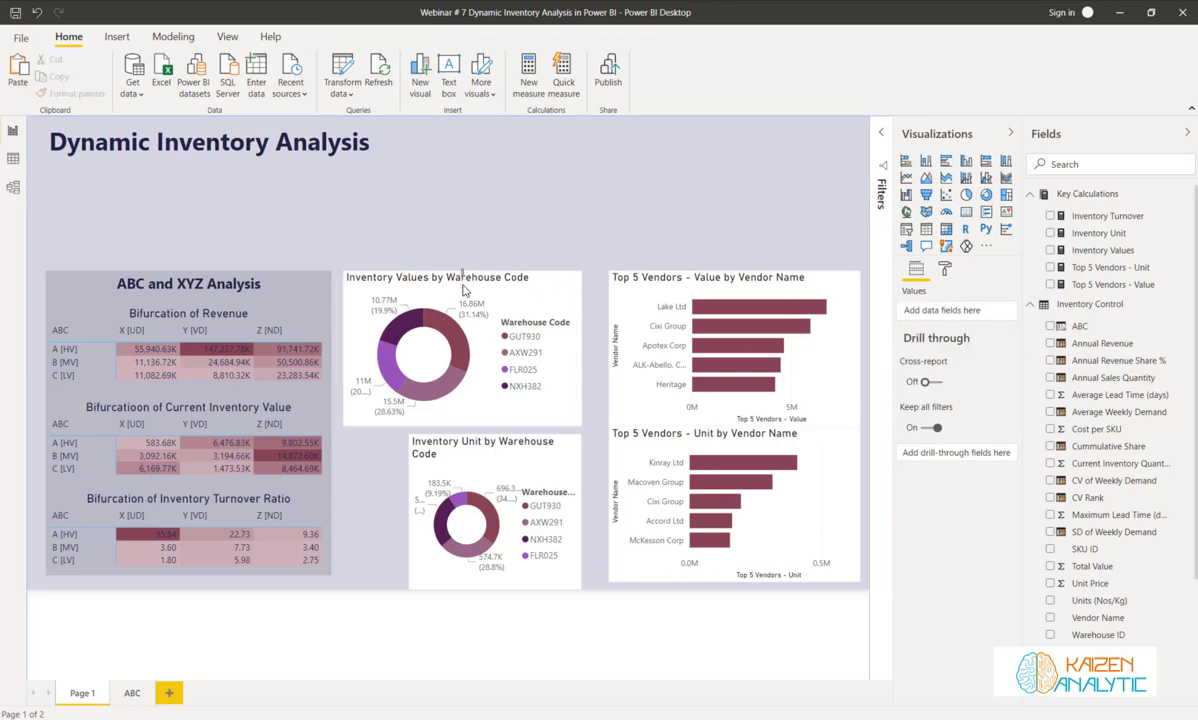
drag(461, 278, 459, 296)
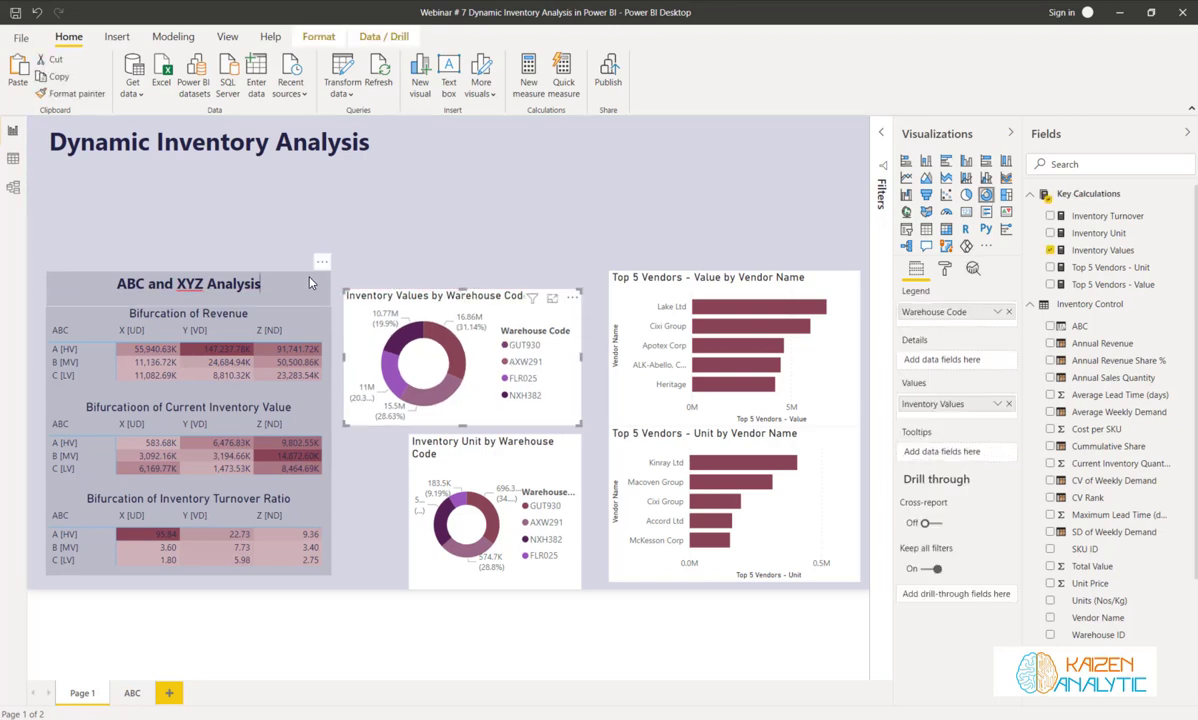
Step: Duplicate the "ABC and XYZ Analysis" heading and place a narrower copy over the top of the Inventory Values donut chart
click(312, 278)
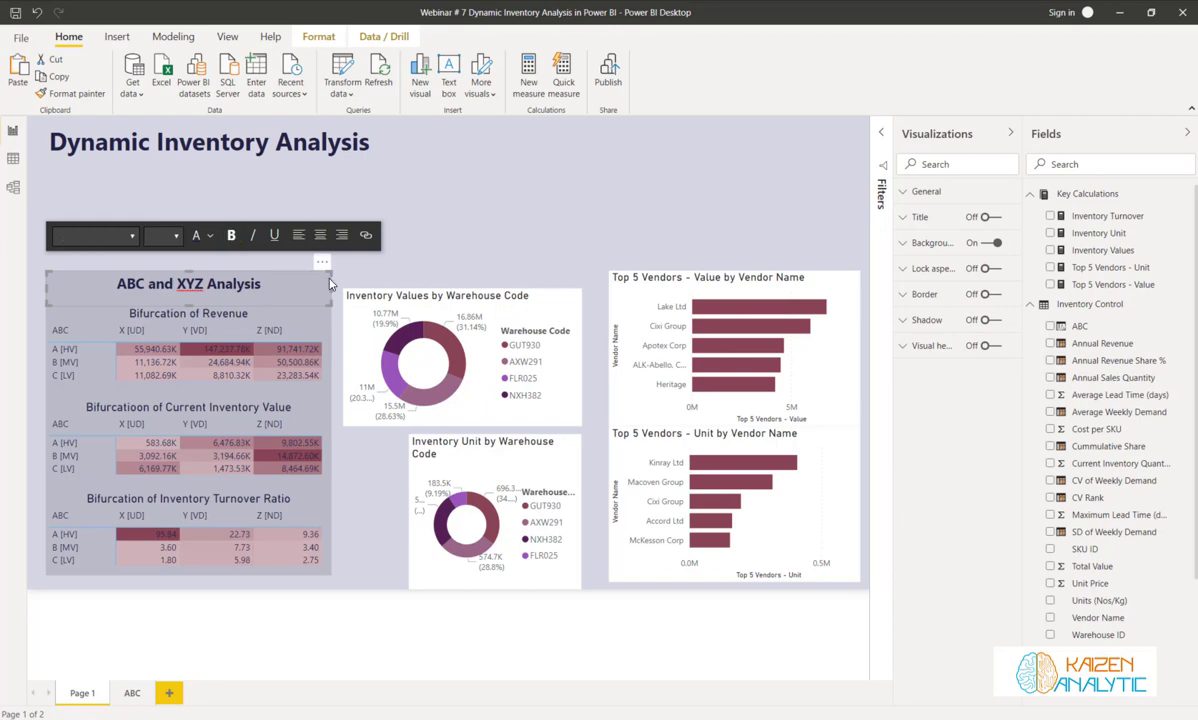
drag(329, 284, 591, 295)
click(389, 291)
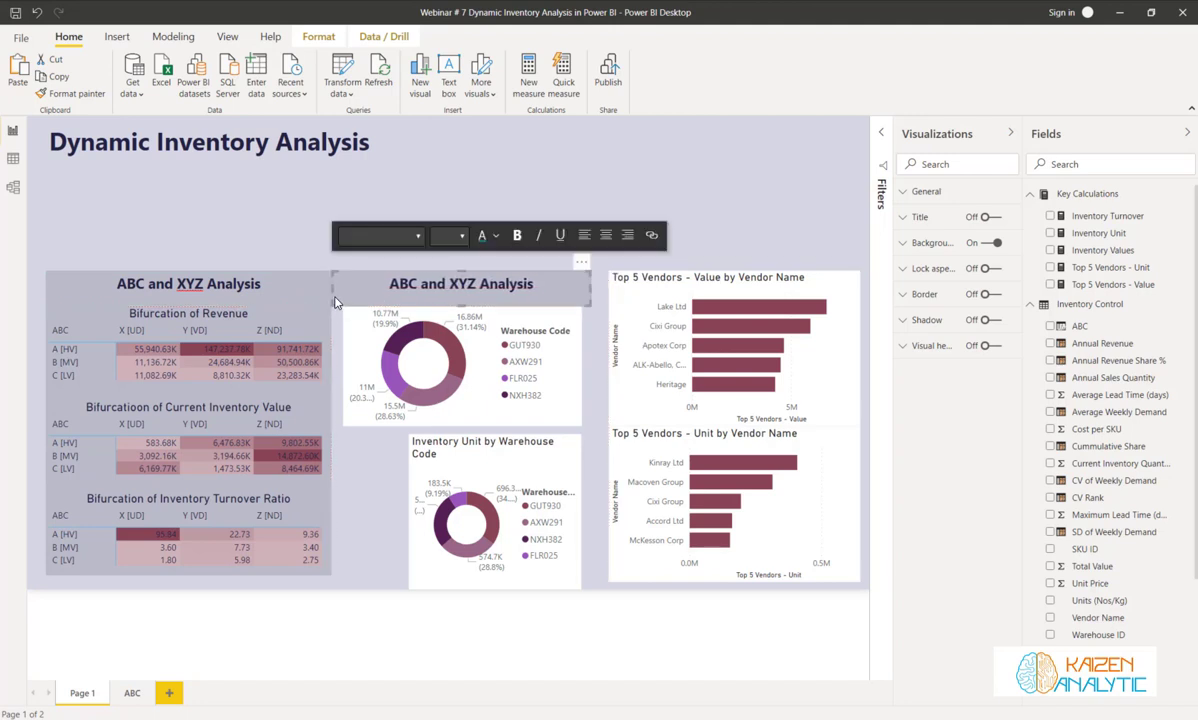
Step: Align the copied heading's left edge with the donut chart and change its text to "Warehouse Status"
drag(336, 293, 536, 284)
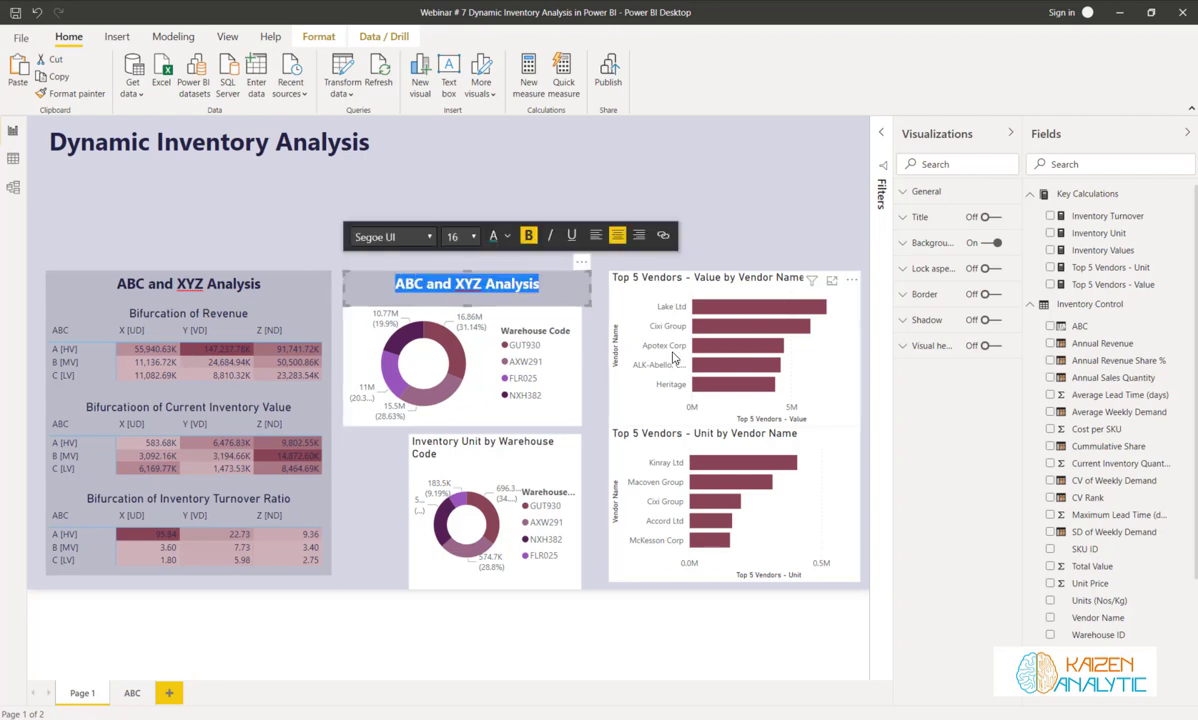
text(Wareshour)
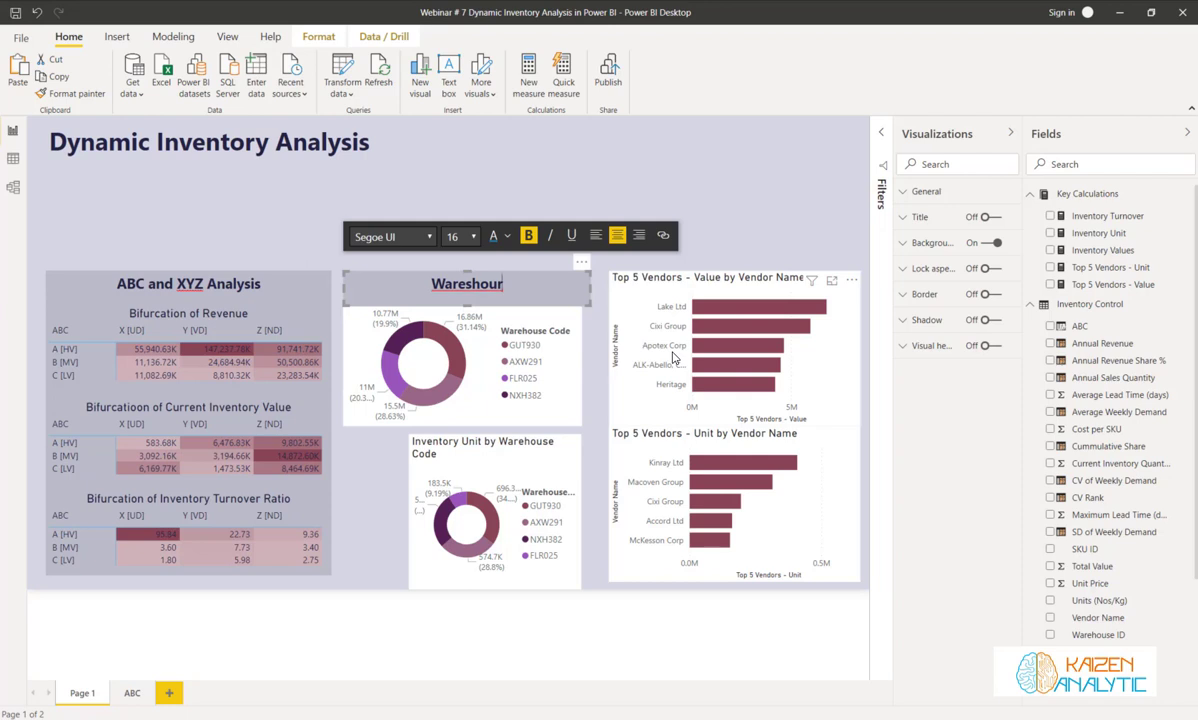
key(BackSpace)
text(se Status)
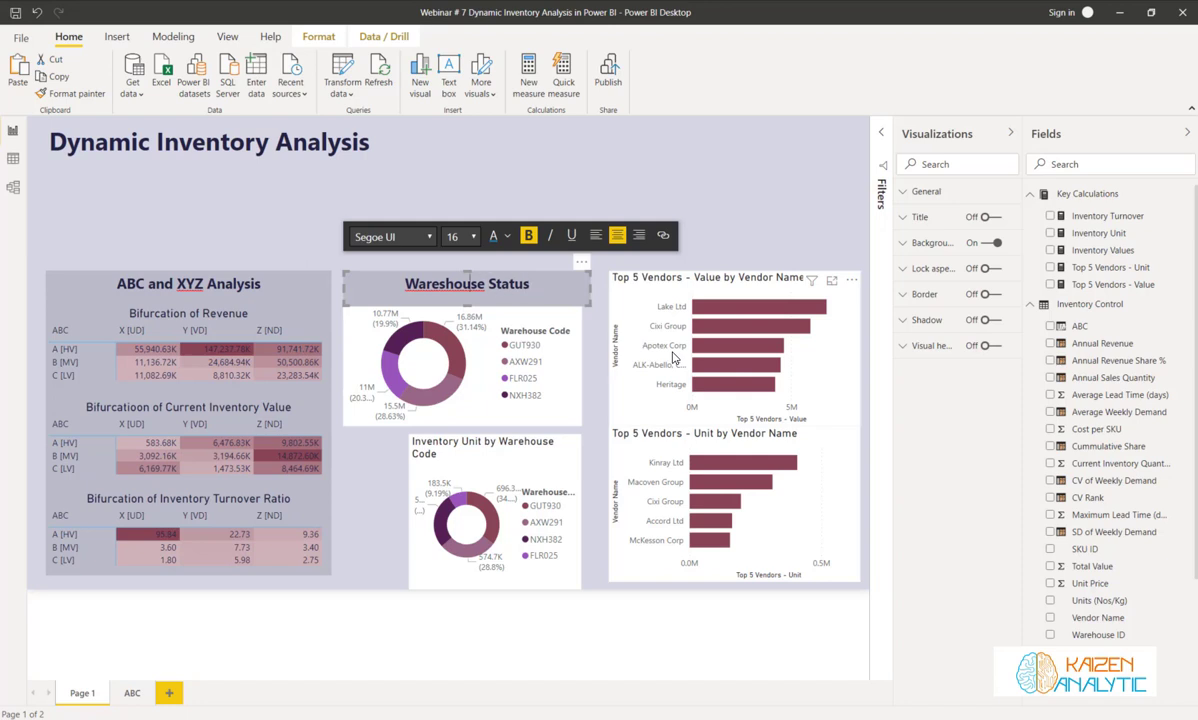
key(BackSpace)
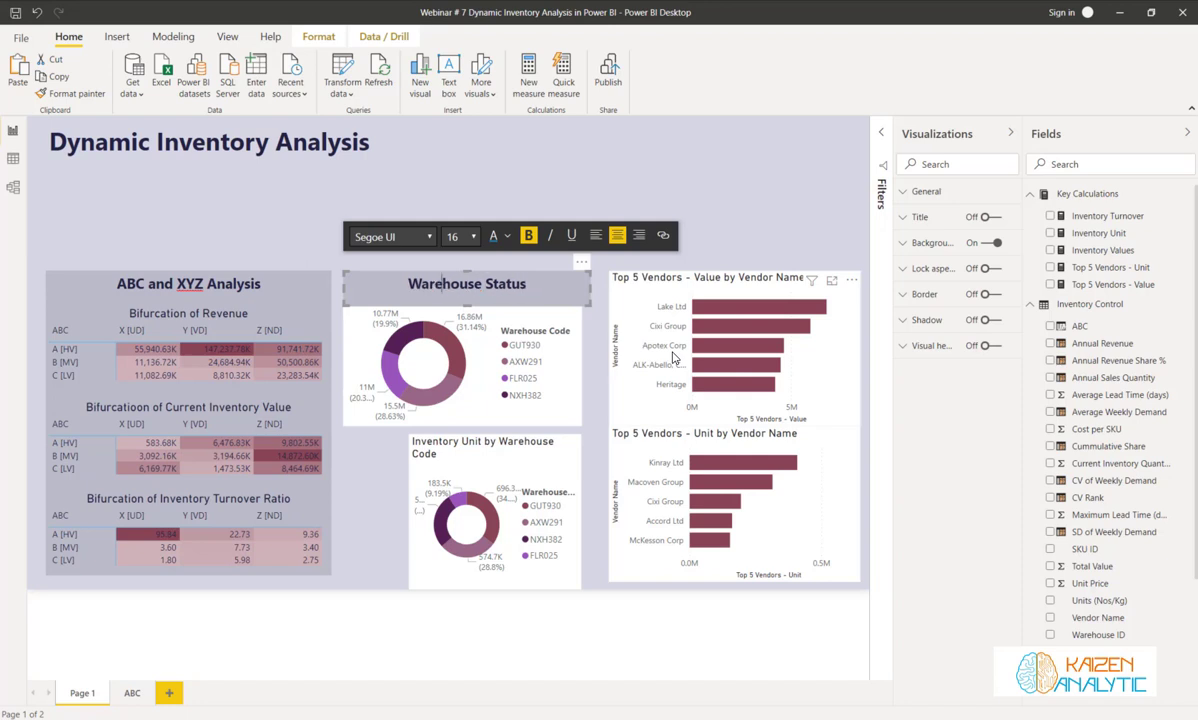
click(645, 194)
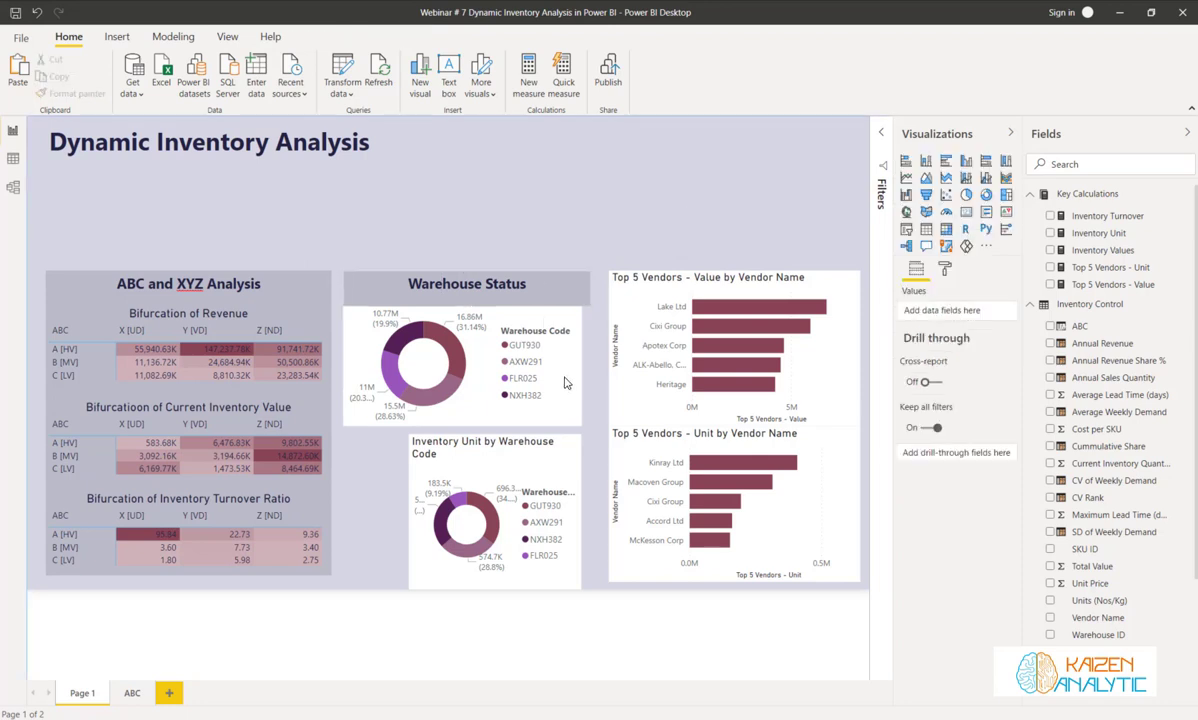
Step: Move the Inventory Values donut chart directly below the "Warehouse Status" heading and fit it to the heading's width
click(567, 423)
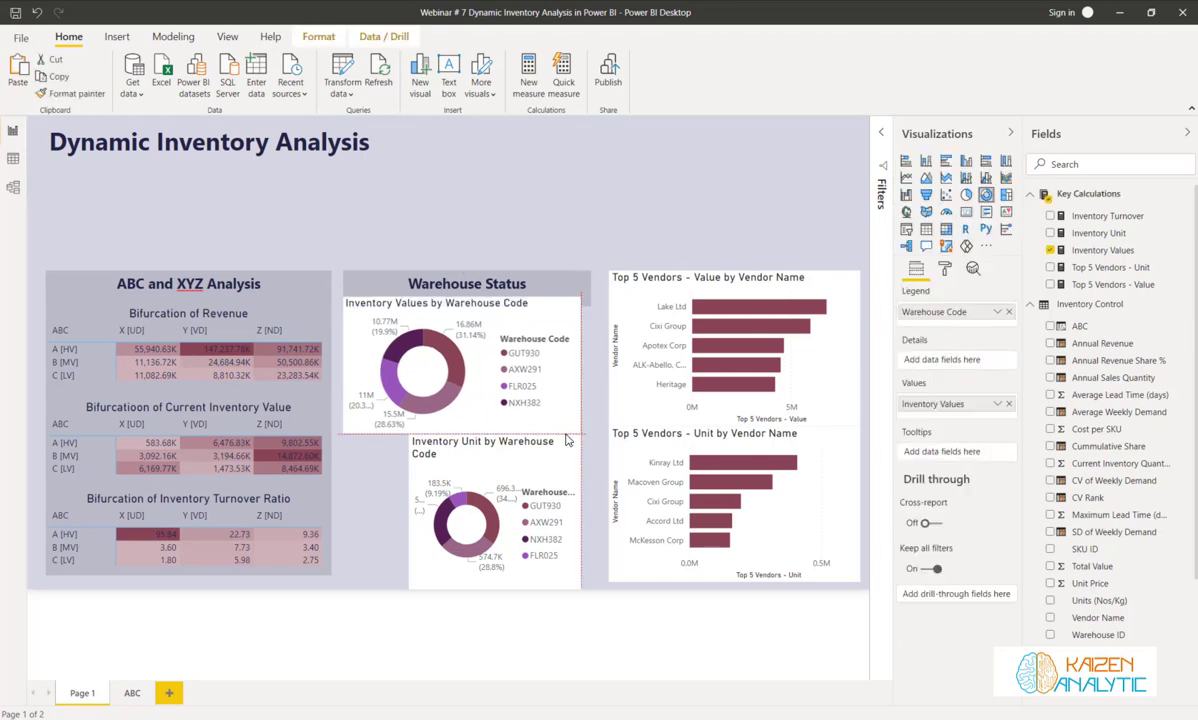
mouse_move(571, 434)
mouse_down()
mouse_move(580, 455)
mouse_move(570, 450)
mouse_move(583, 448)
mouse_up()
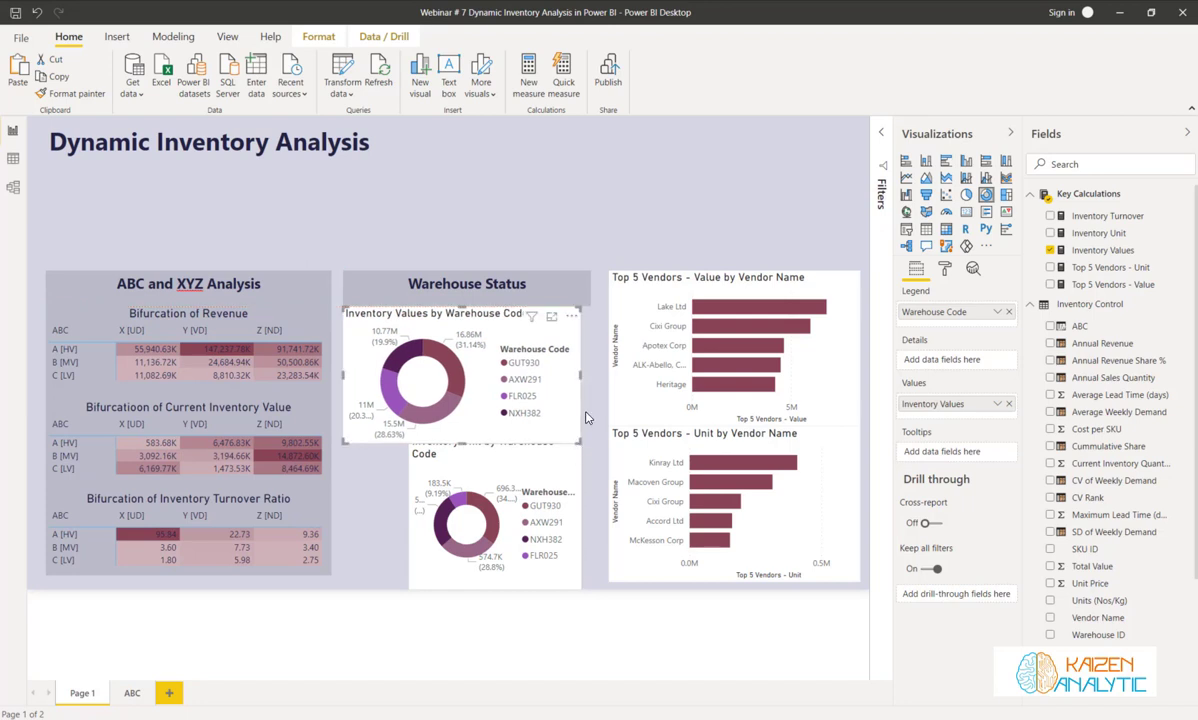
key(Right)
key(Right)
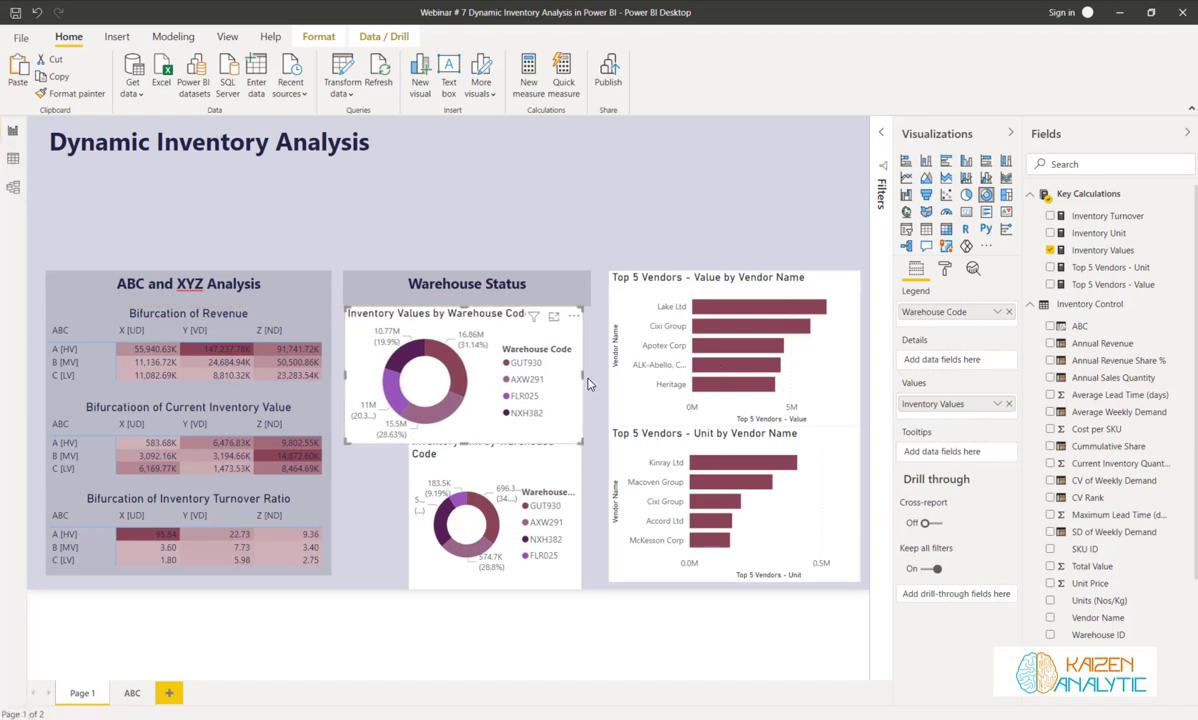
drag(586, 380, 593, 380)
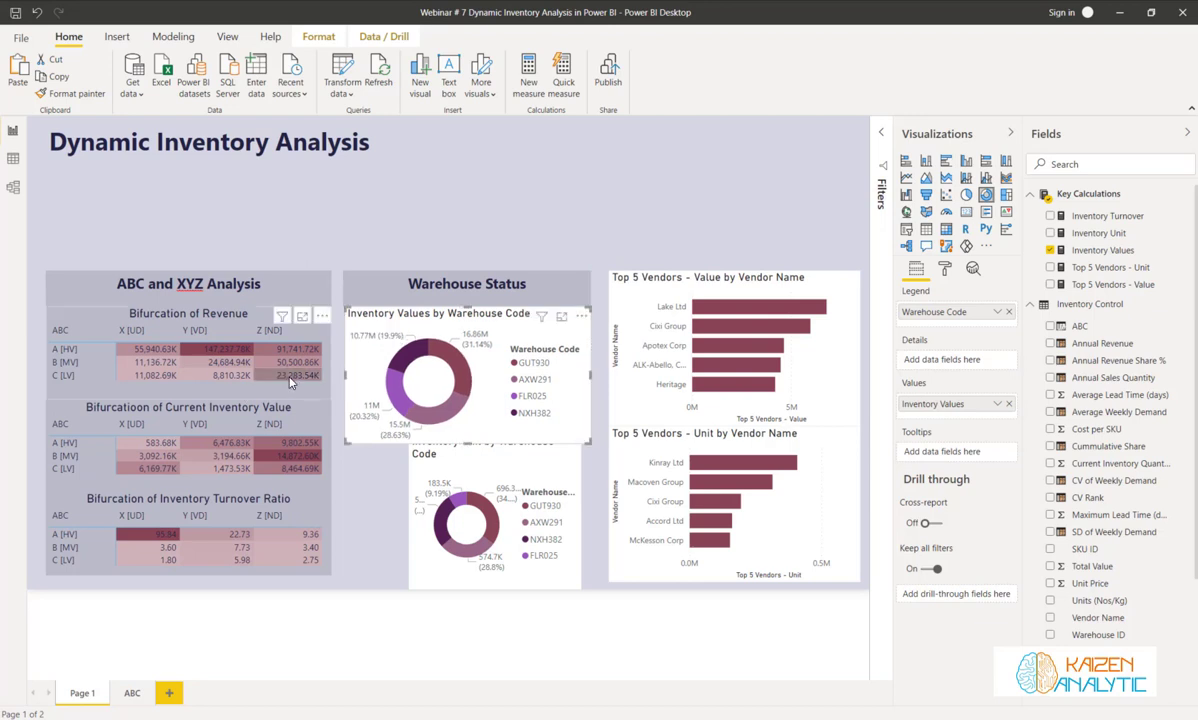
drag(345, 378, 343, 380)
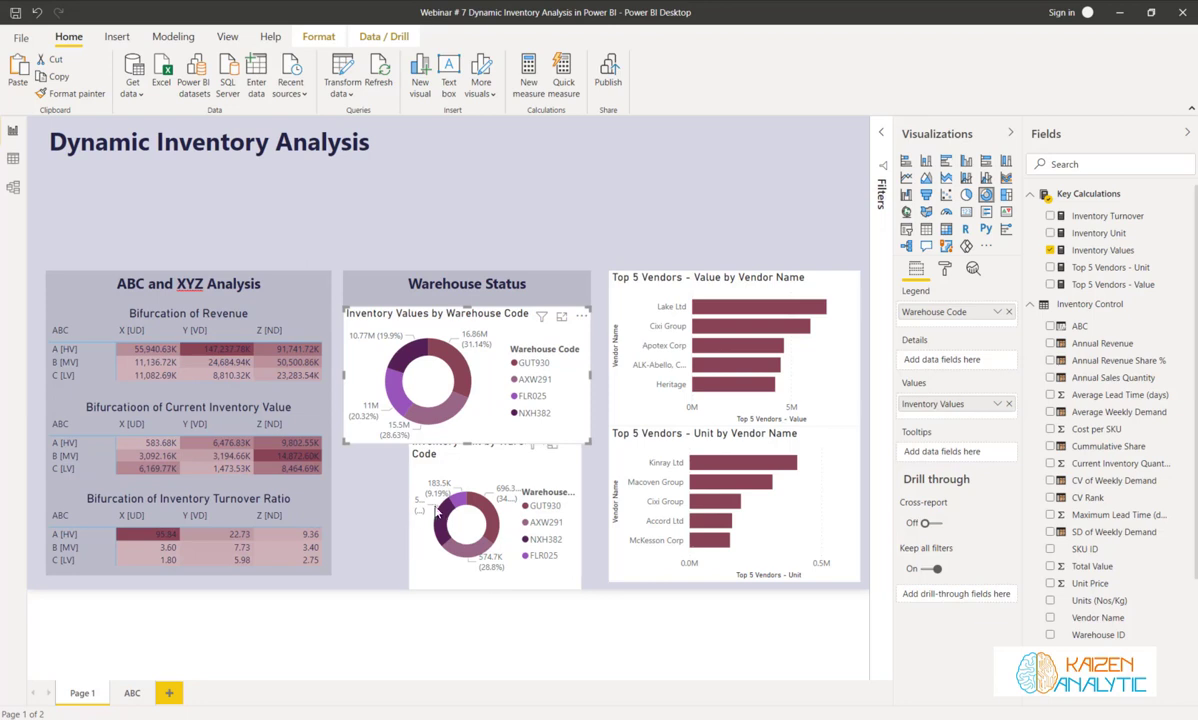
Step: Fit the Inventory Unit donut chart directly below the Inventory Values donut, matching its width and ending level with the matrices
click(432, 512)
drag(466, 440, 495, 457)
drag(497, 594, 499, 581)
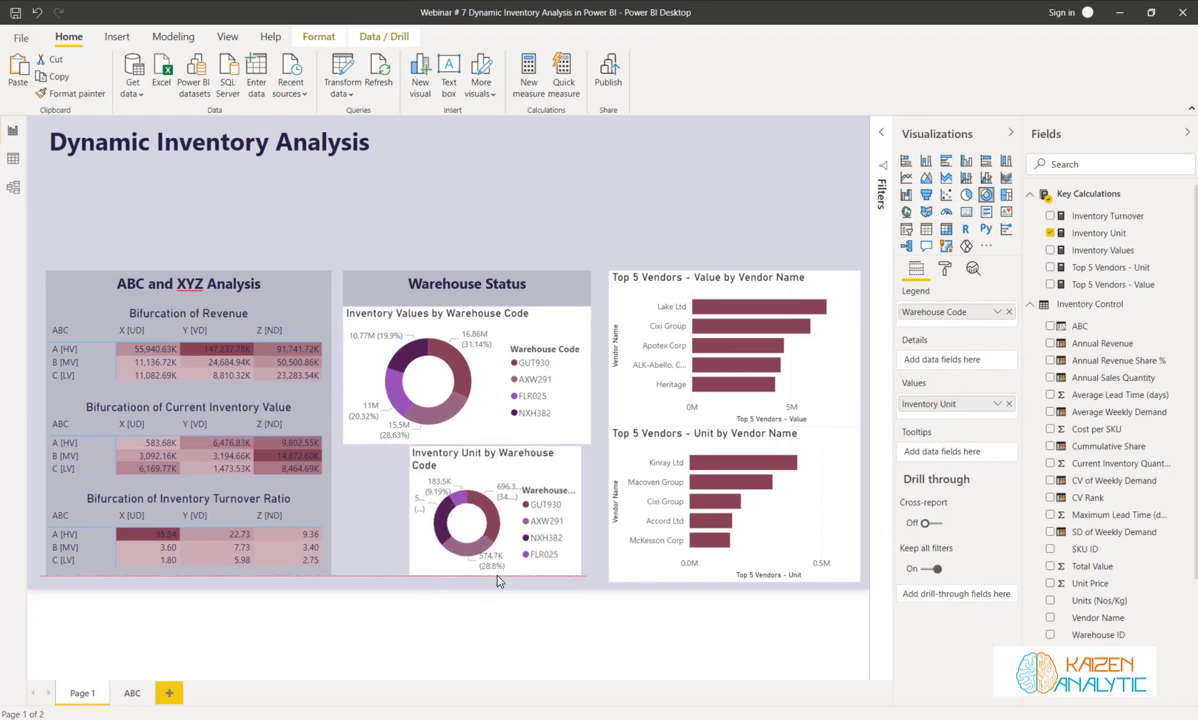
drag(410, 512, 351, 512)
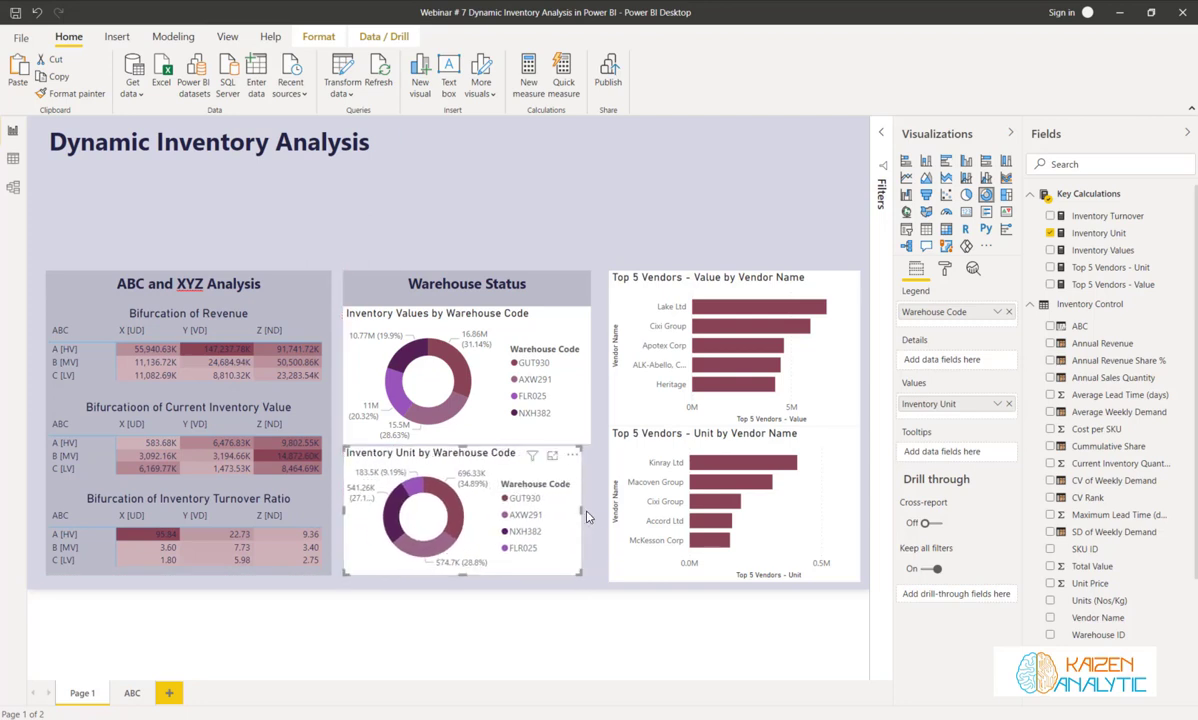
drag(585, 516, 593, 515)
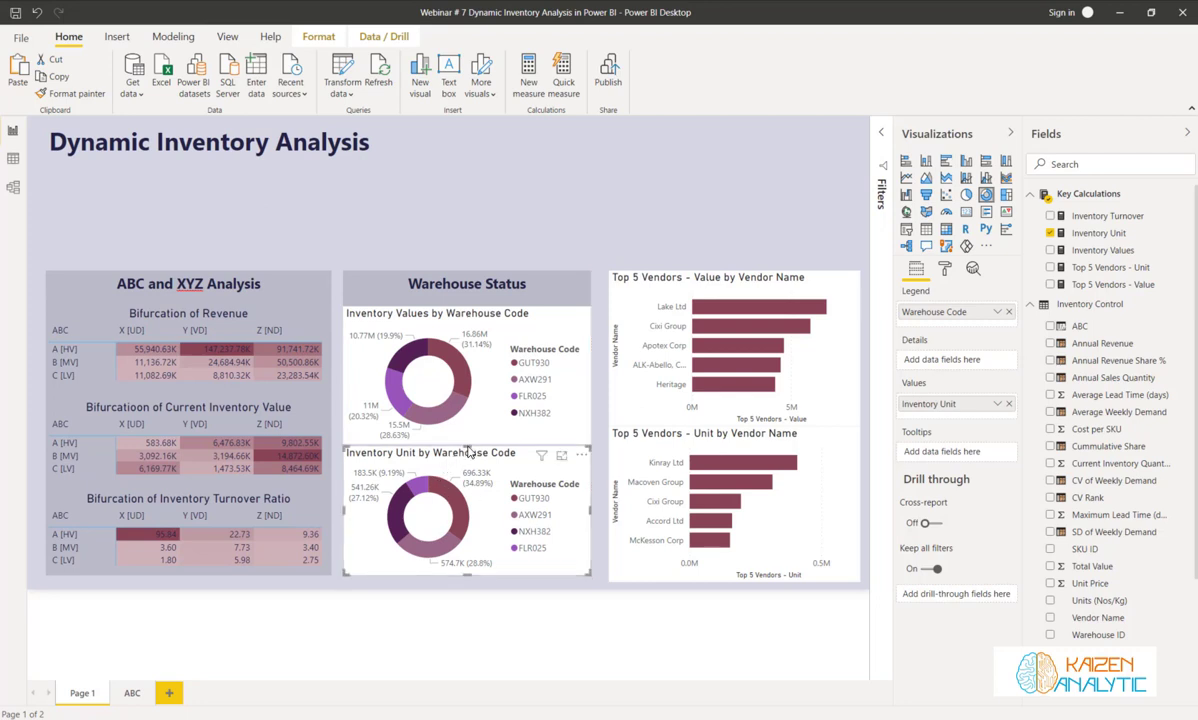
drag(467, 448, 467, 446)
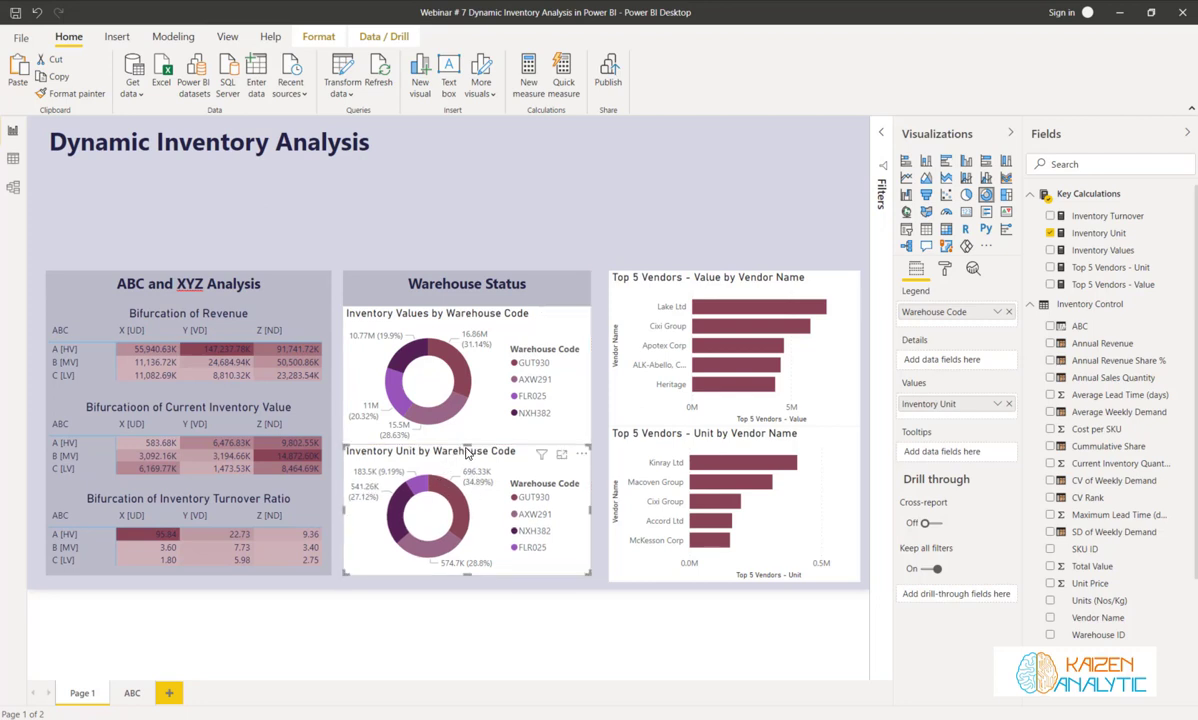
Step: Turn off the legend of the Inventory Values donut chart and shorten its title to "Inventory Values"
click(588, 430)
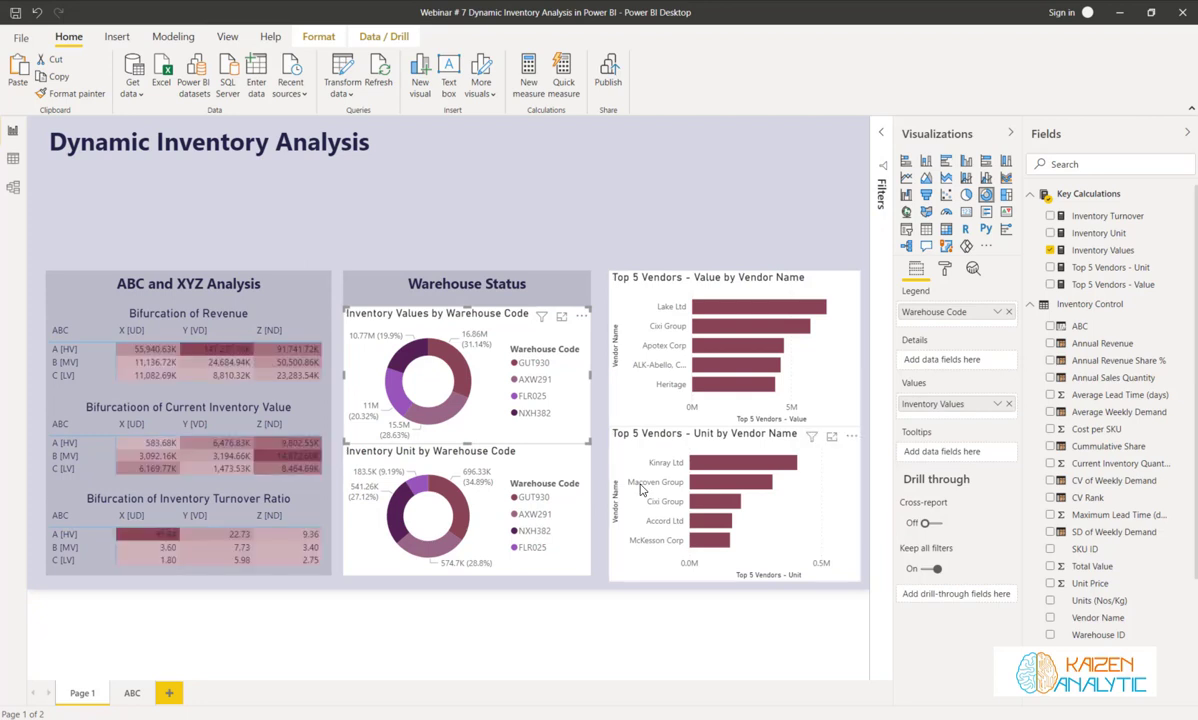
click(944, 268)
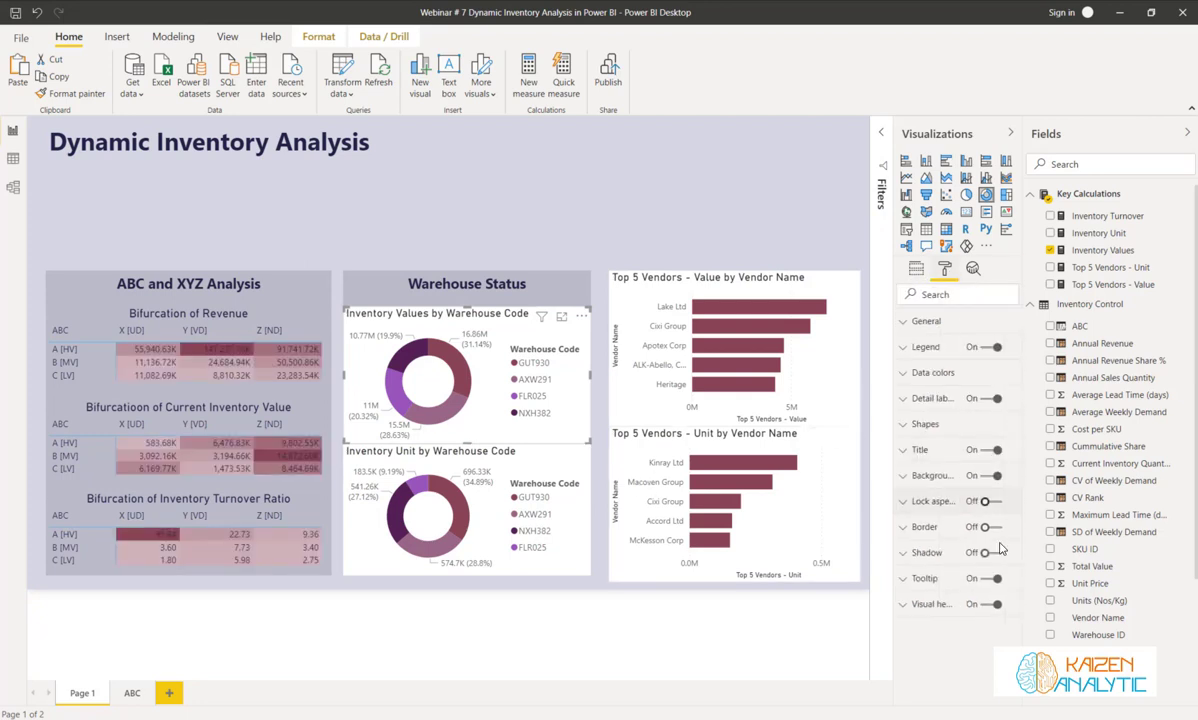
click(985, 347)
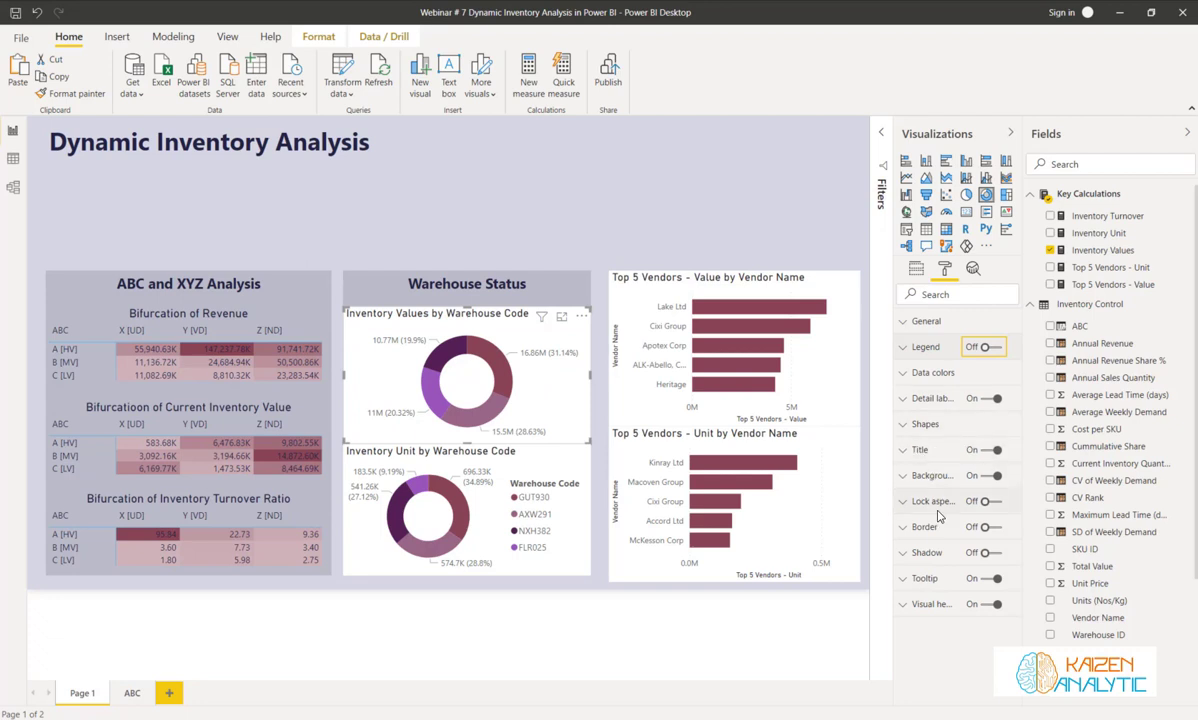
click(910, 450)
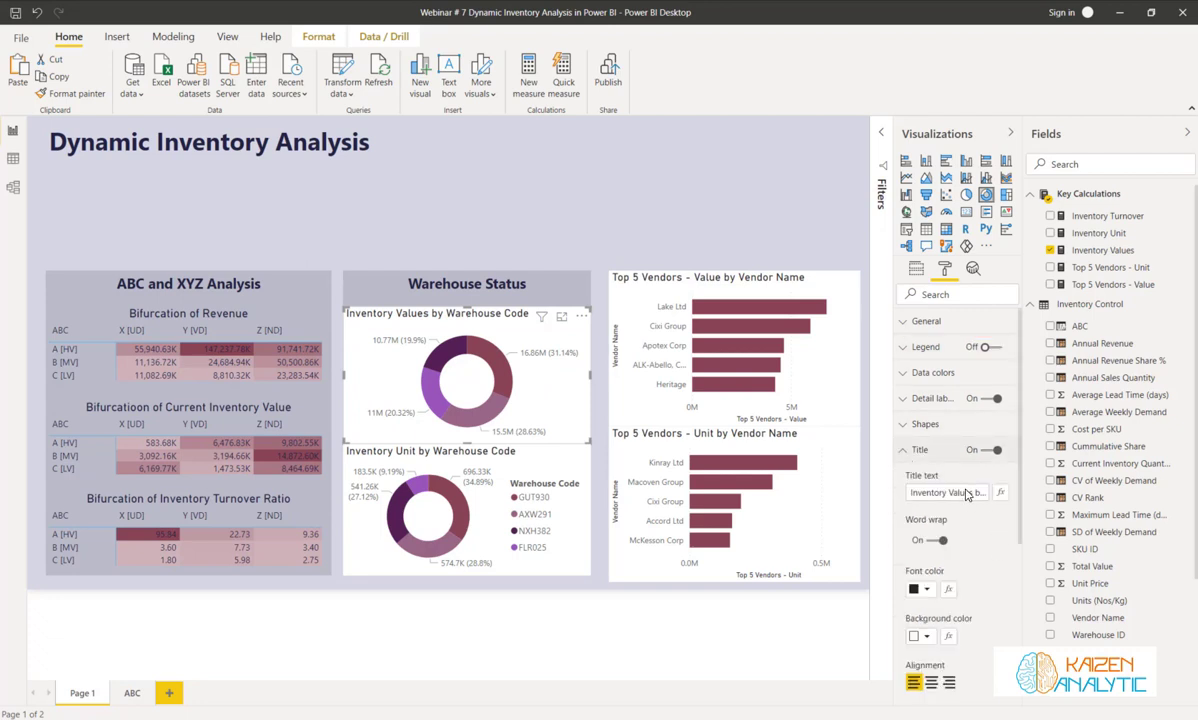
click(977, 496)
key(BackSpace)
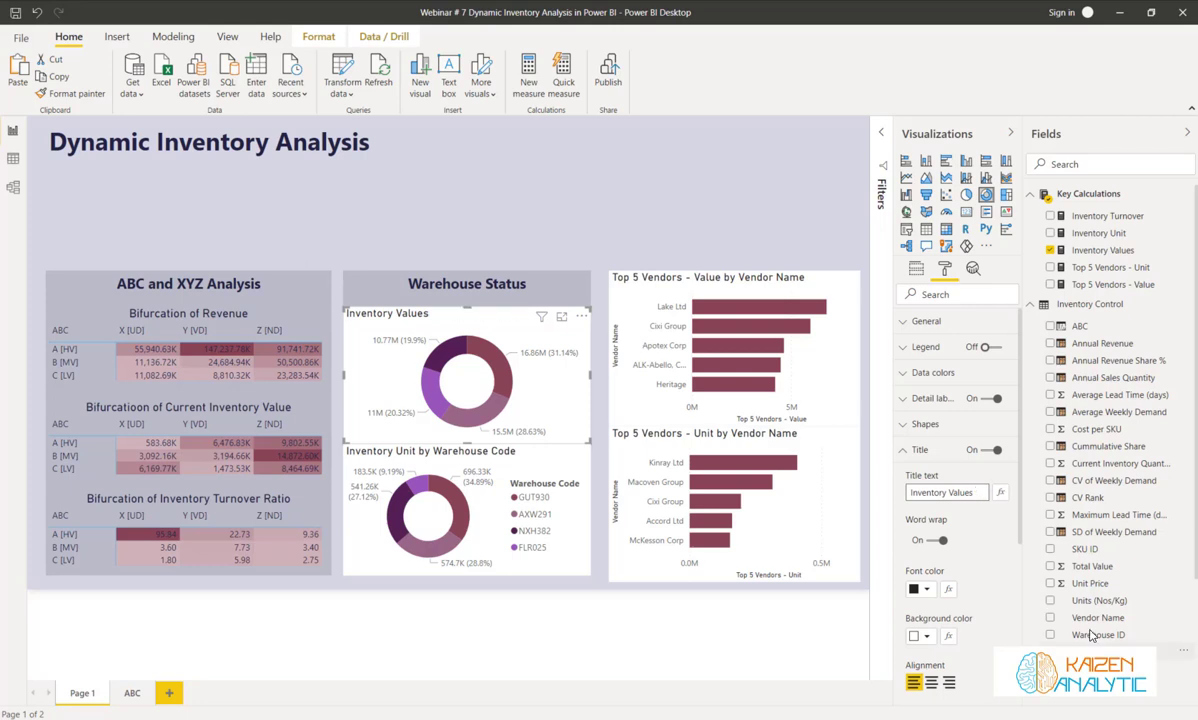
Step: Color the Inventory Values donut chart's title dark navy and center it
click(920, 589)
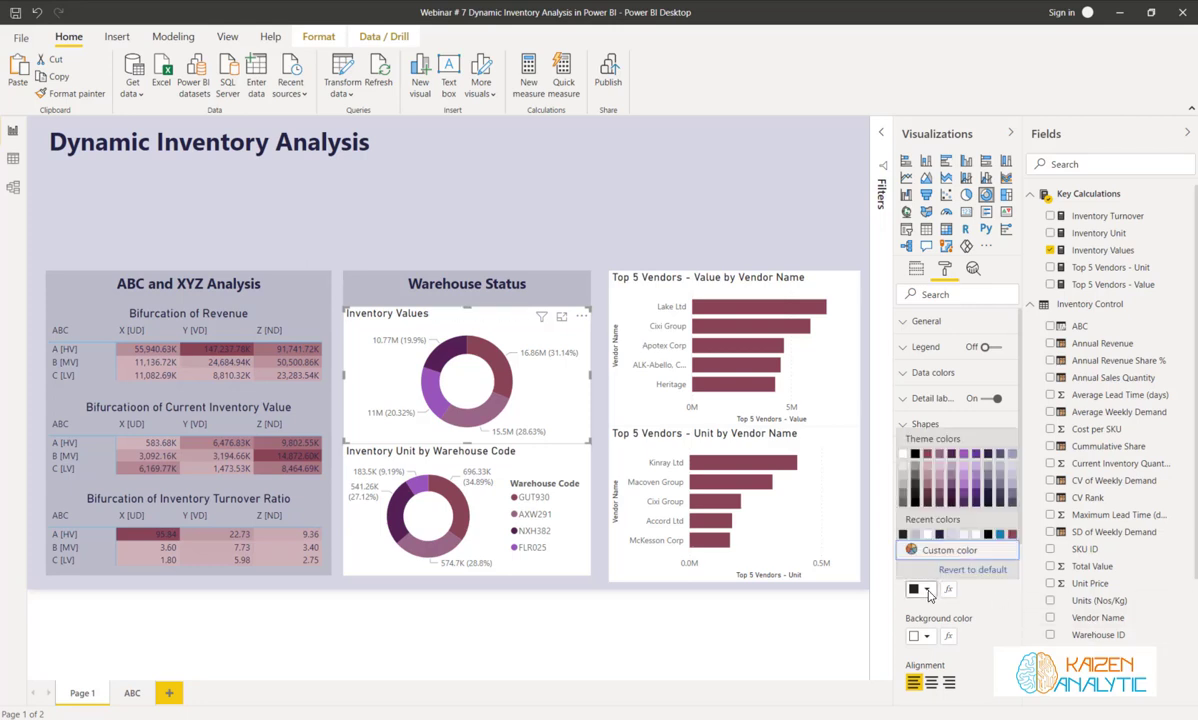
click(988, 459)
click(931, 683)
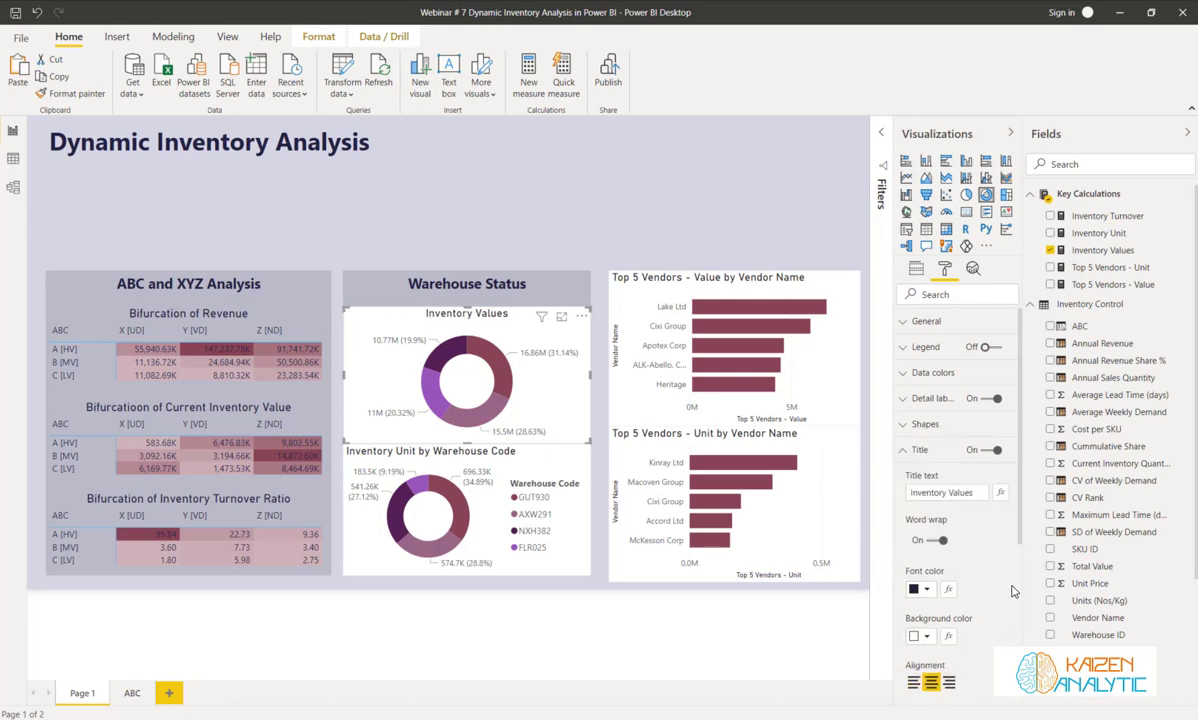
click(903, 450)
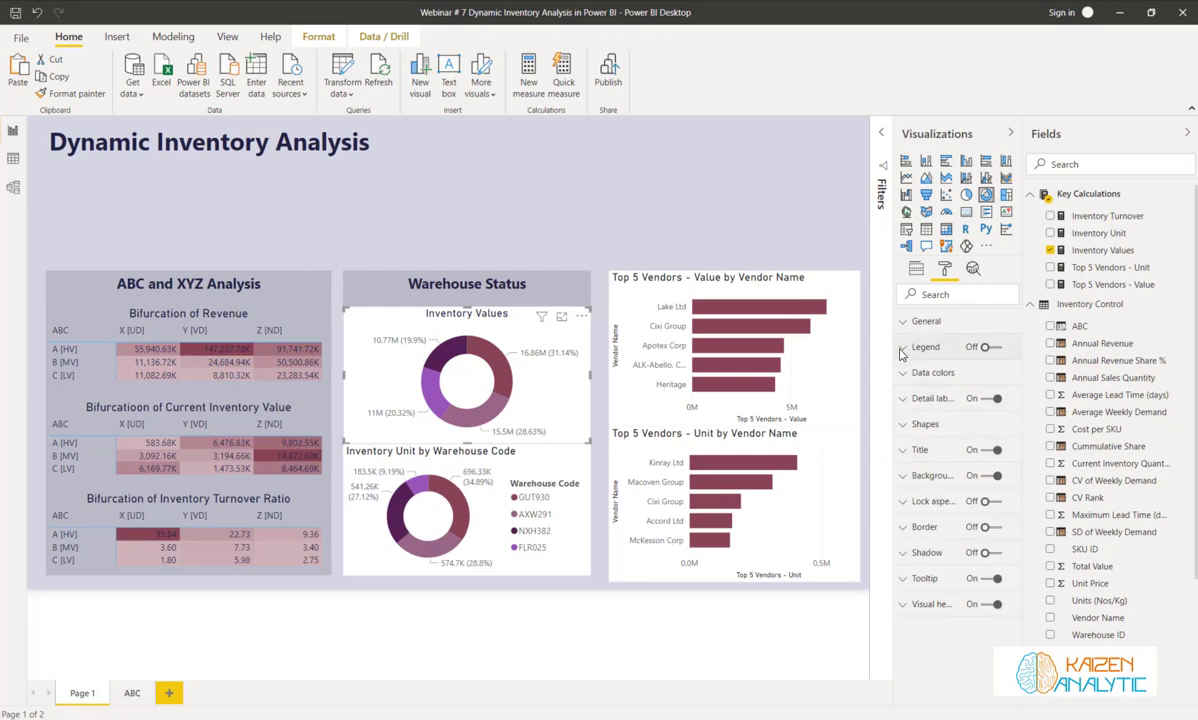
Step: Set the detail label color of the Inventory Values donut chart to dark navy
click(905, 402)
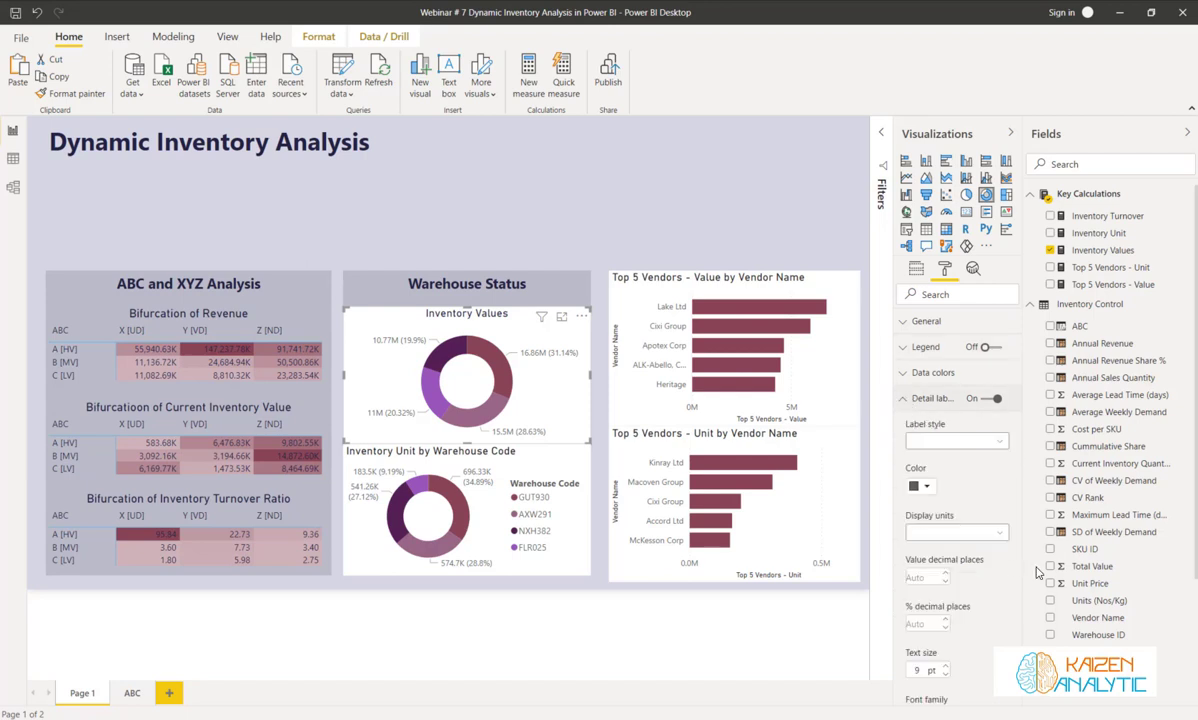
click(927, 487)
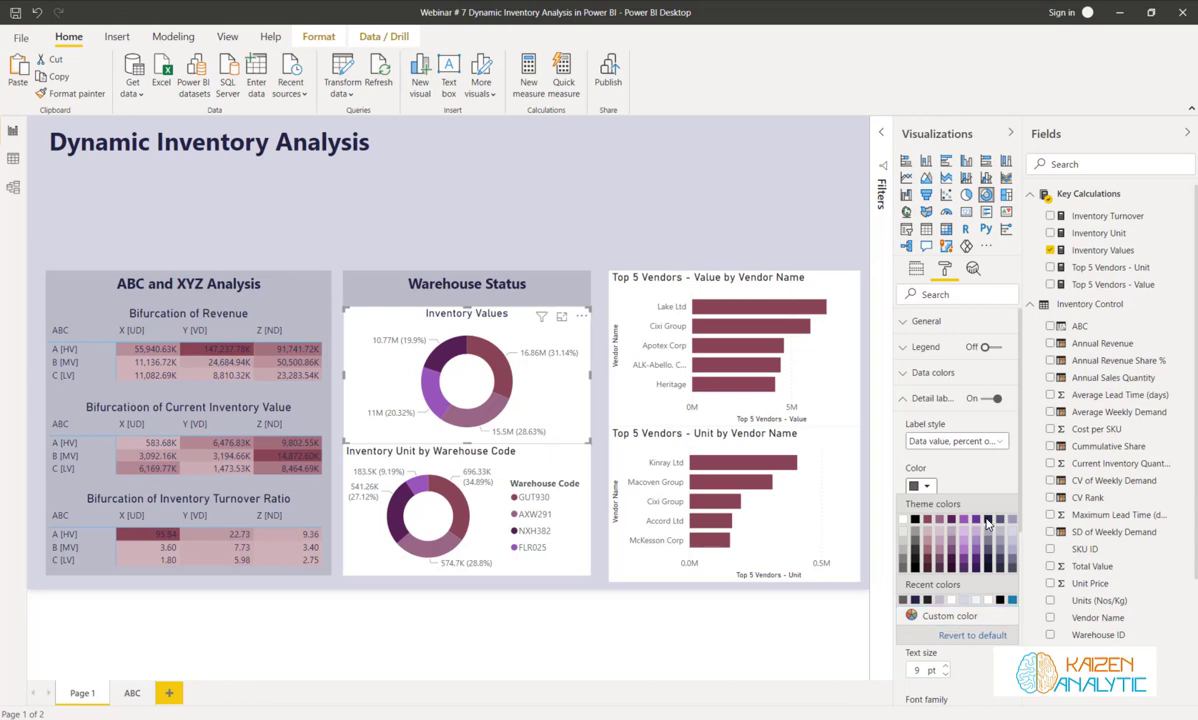
click(856, 455)
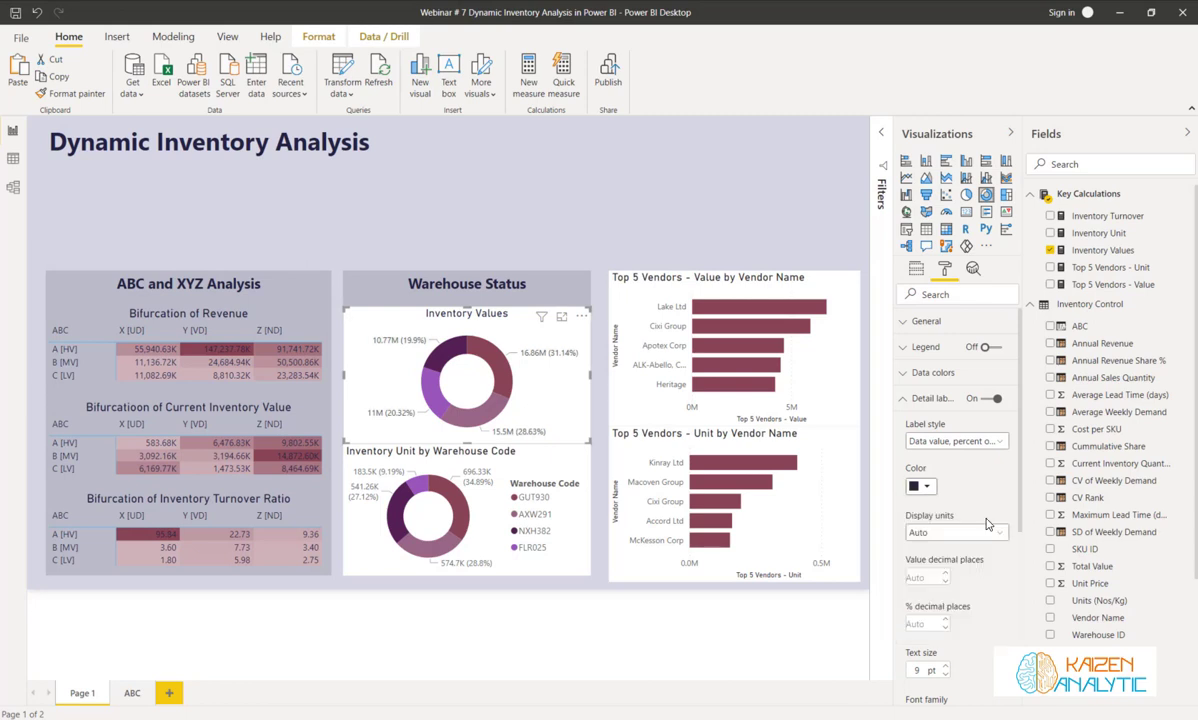
click(903, 398)
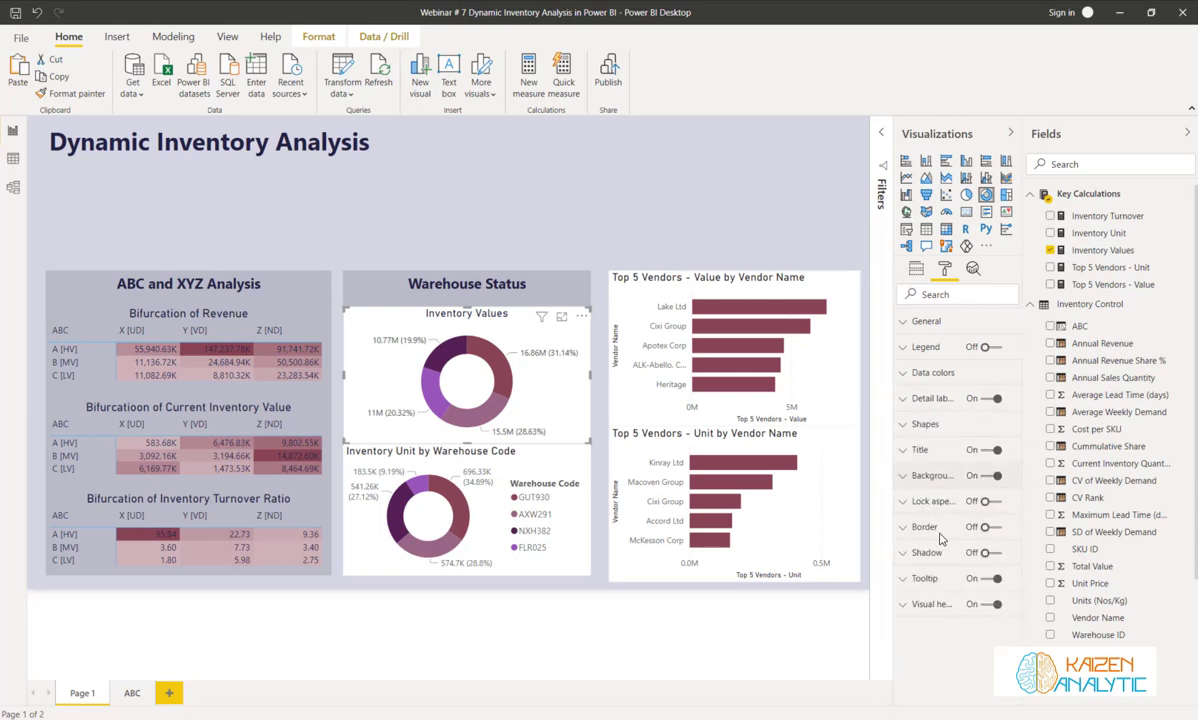
Step: Fill the Inventory Values donut chart's background with the lavender-grey theme shade of the "Warehouse Status" heading
click(915, 476)
click(920, 519)
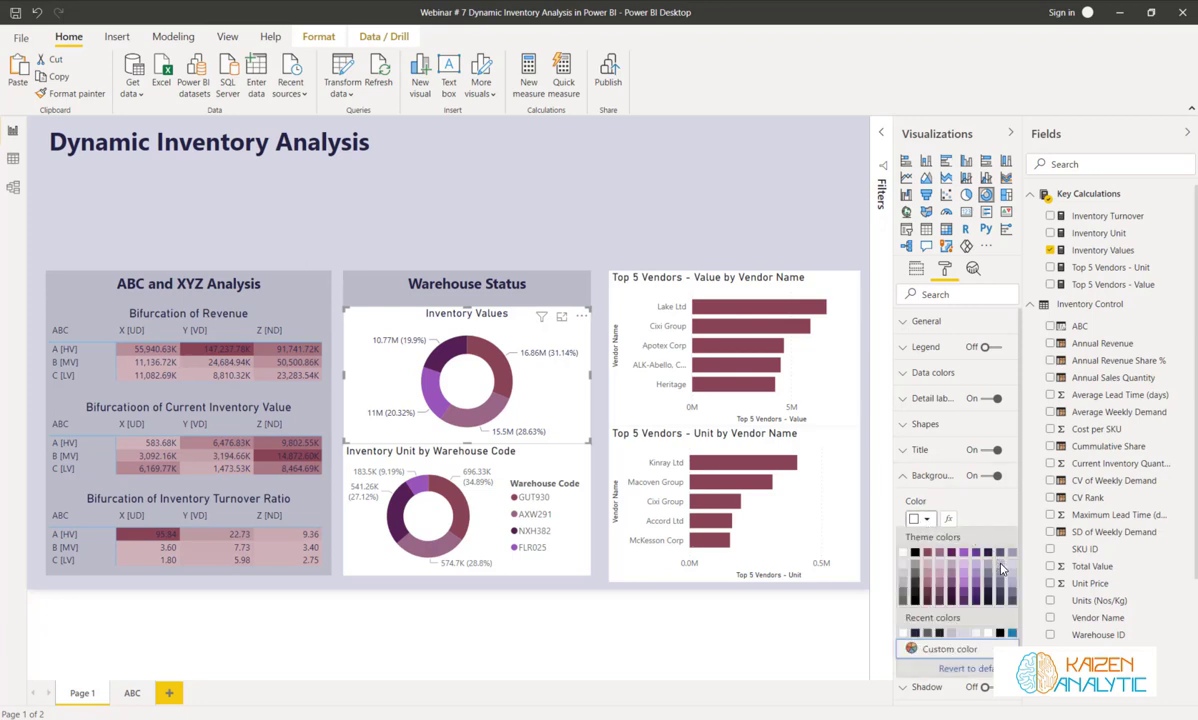
click(1003, 570)
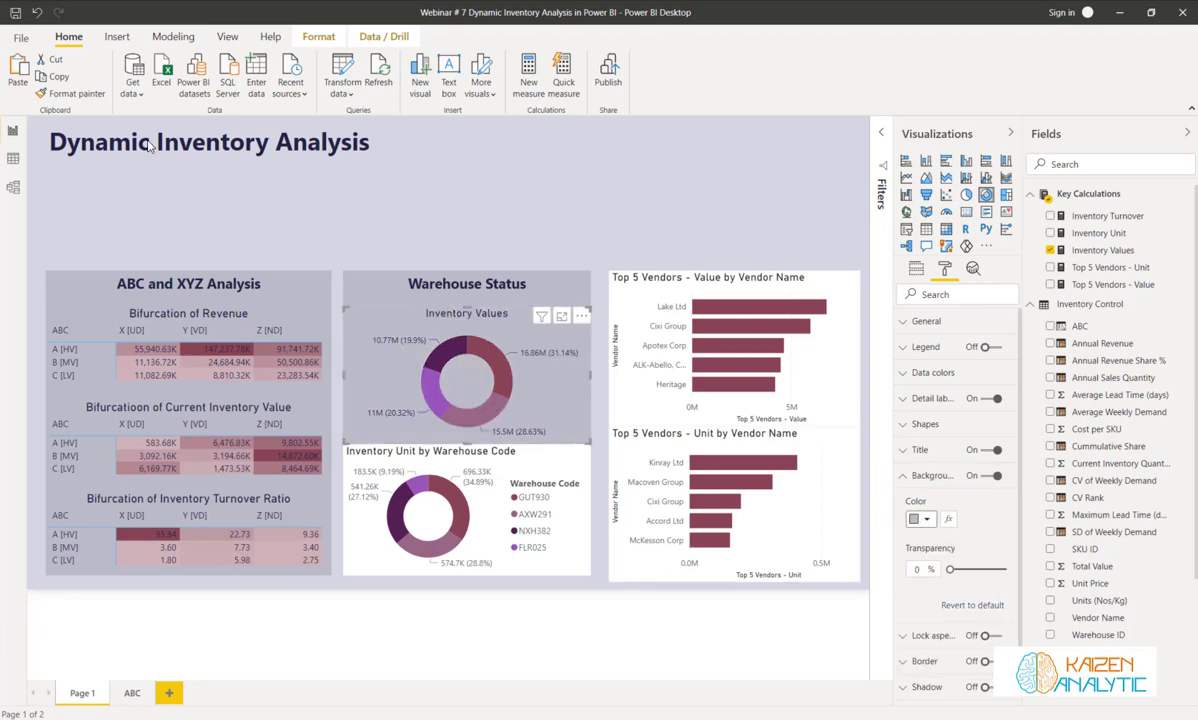
Step: Copy the Inventory Values donut's formatting to the Inventory Unit donut with Format painter and shorten its title to "Inventory Unit"
click(95, 93)
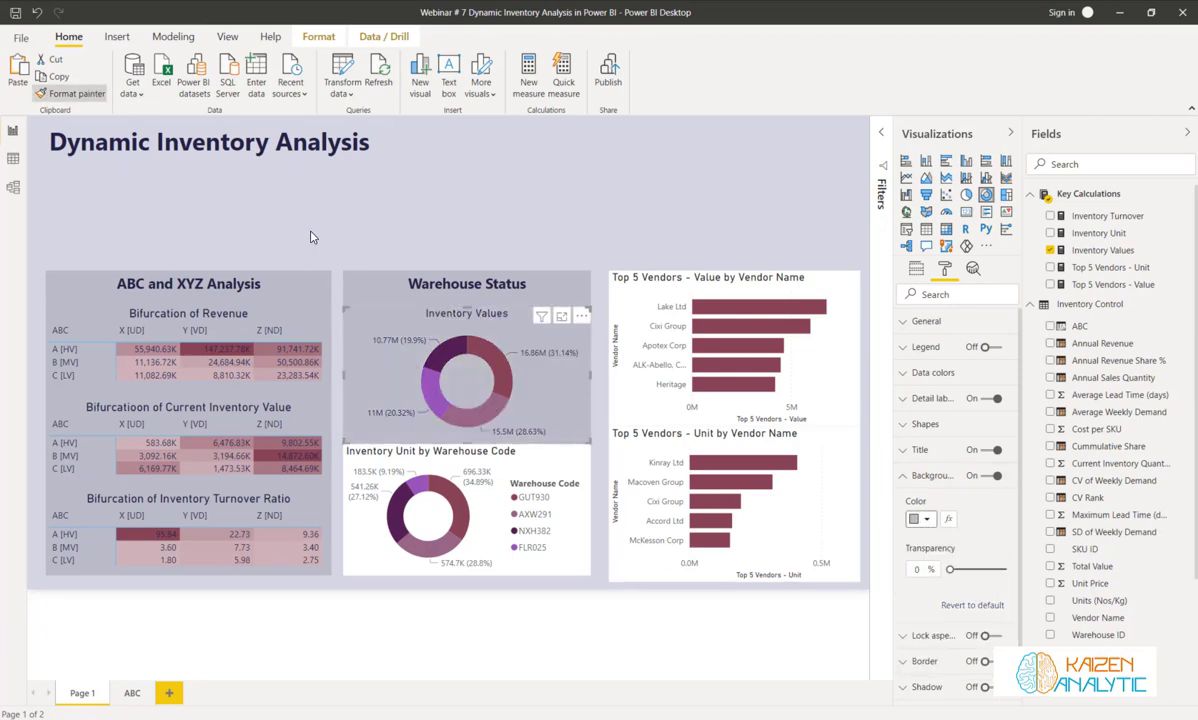
click(489, 510)
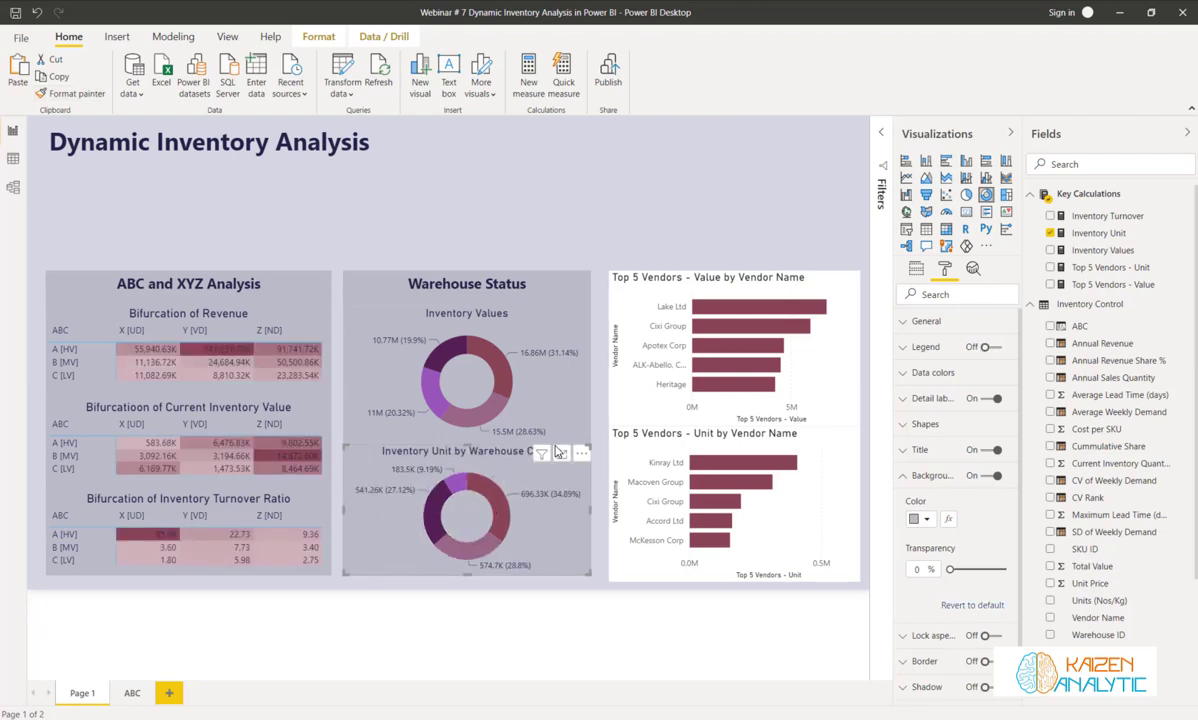
click(904, 455)
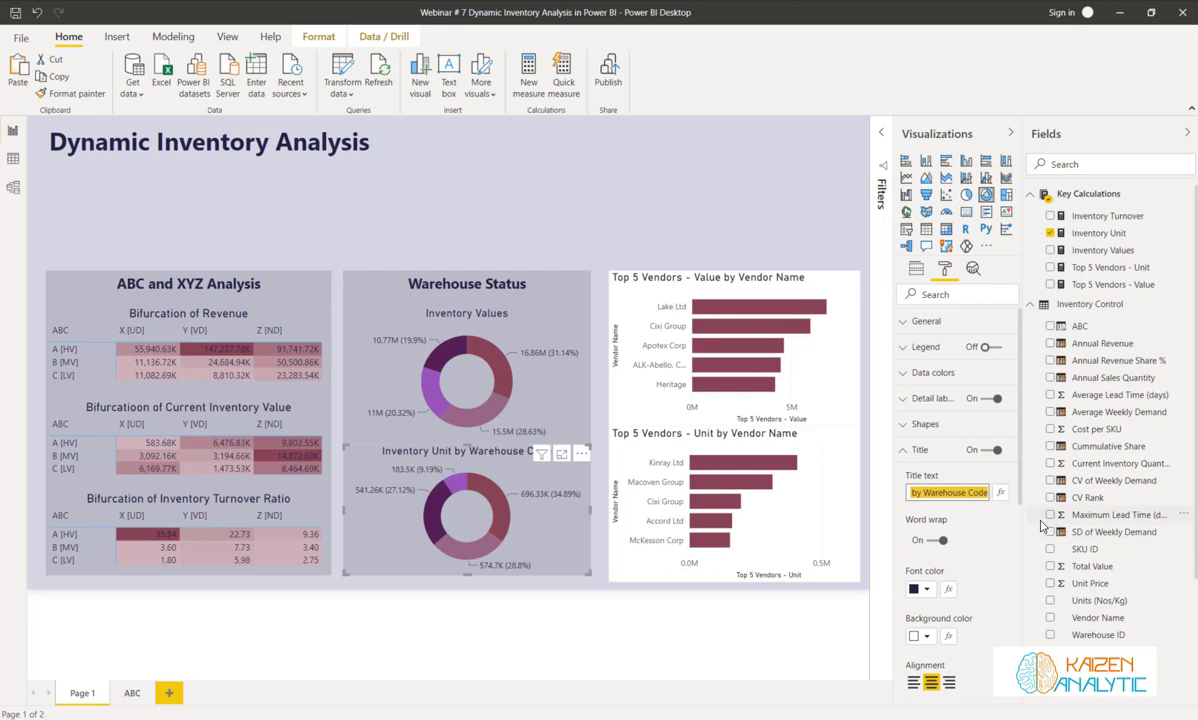
key(BackSpace)
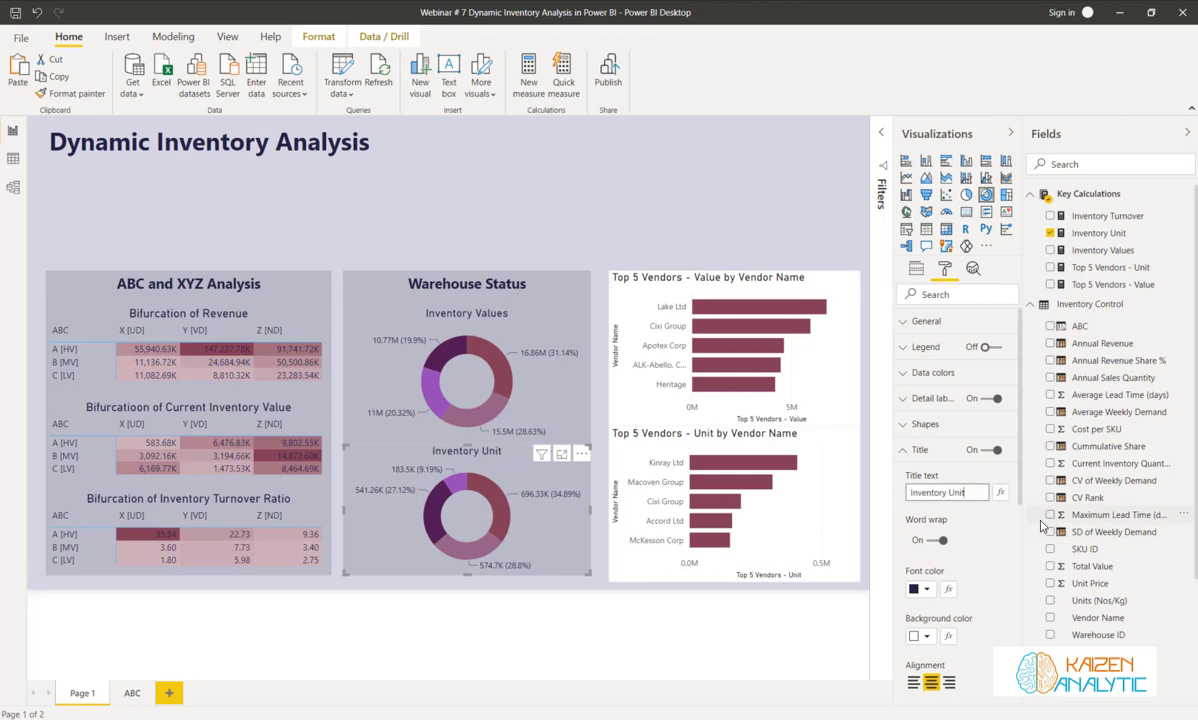
click(600, 220)
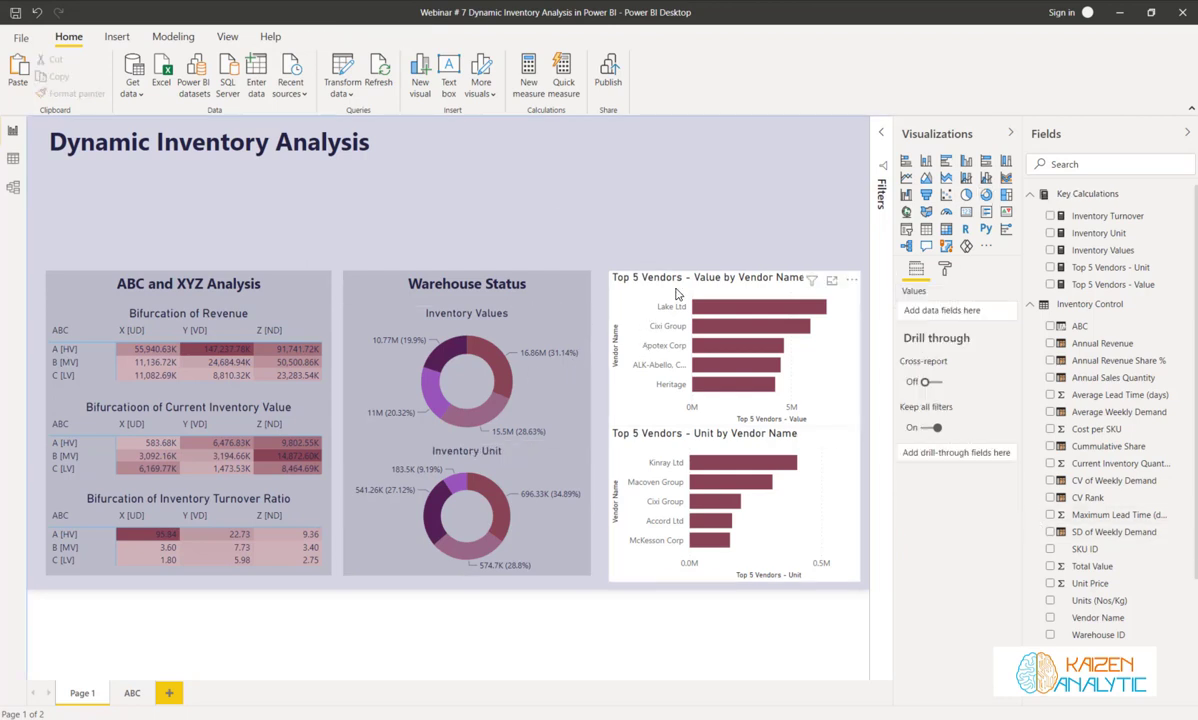
Step: Lower the top edge of the Top 5 Vendors value chart and place a copy of the "ABC and XYZ Analysis" heading above it
click(741, 279)
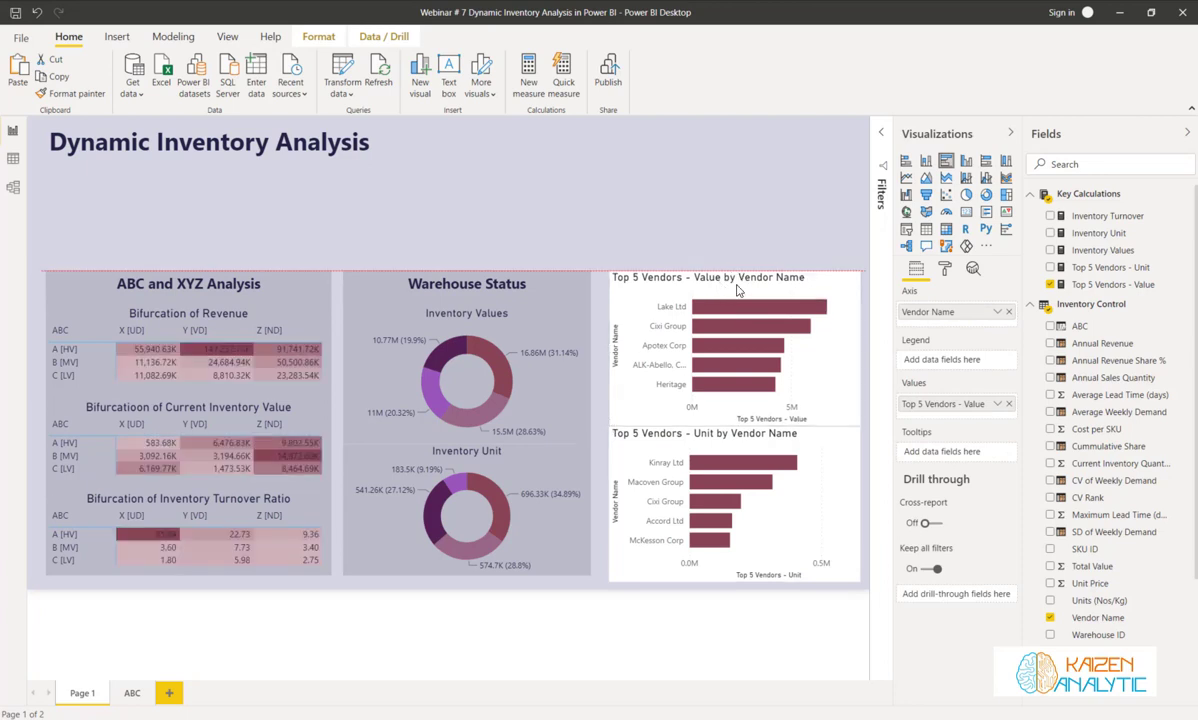
drag(738, 287, 738, 301)
click(550, 286)
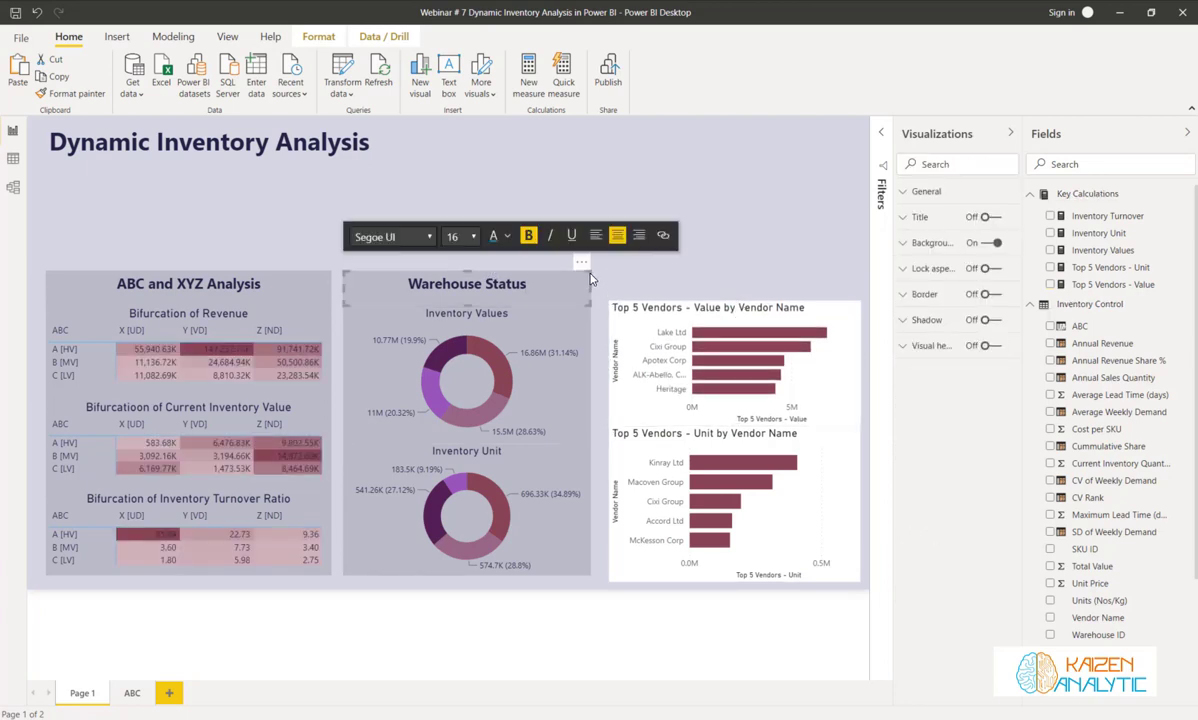
click(680, 274)
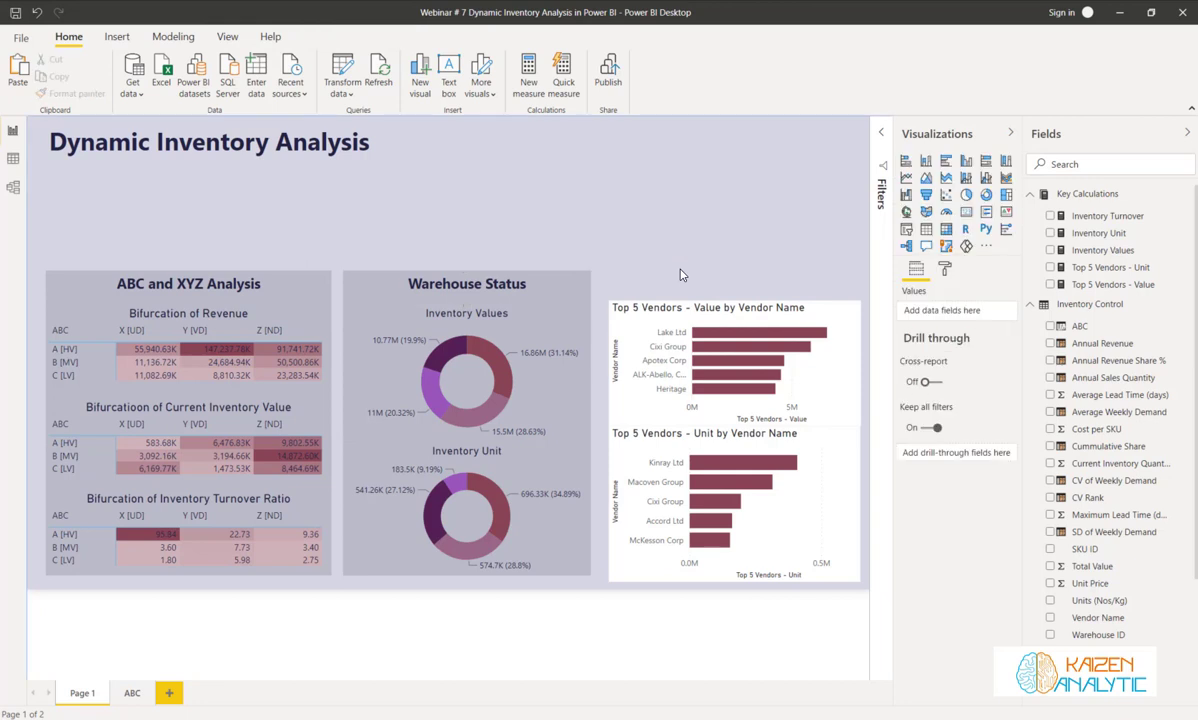
key(ctrl+v)
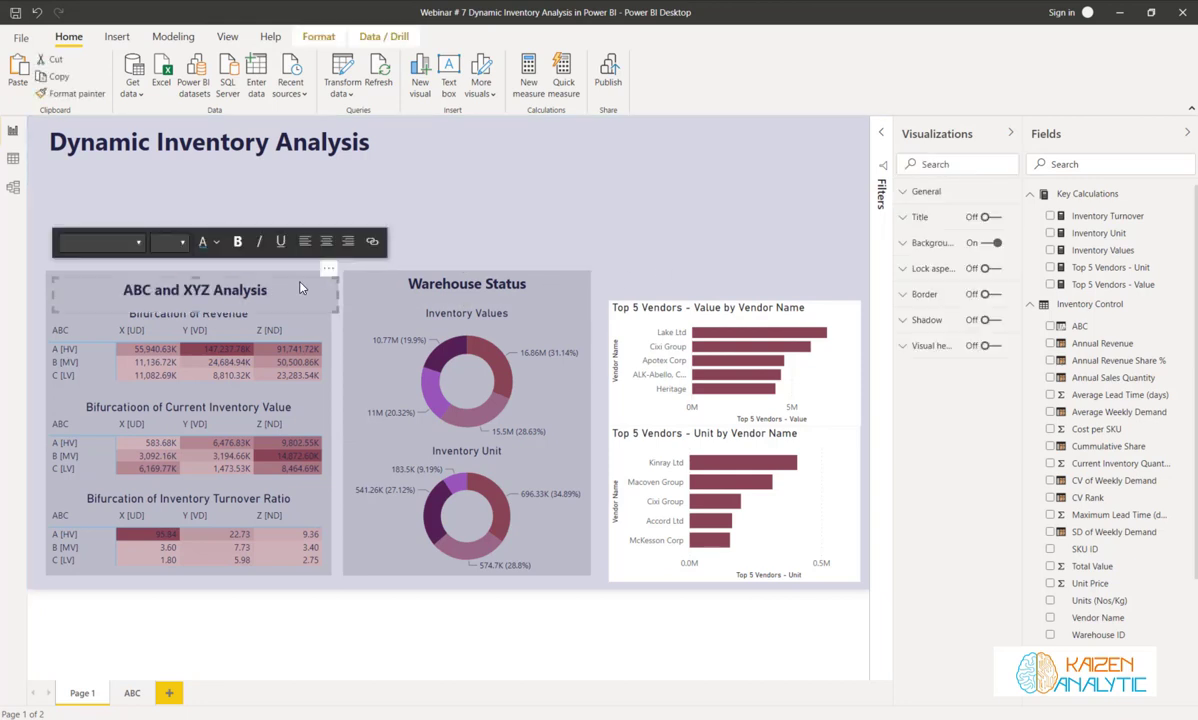
drag(300, 284, 818, 279)
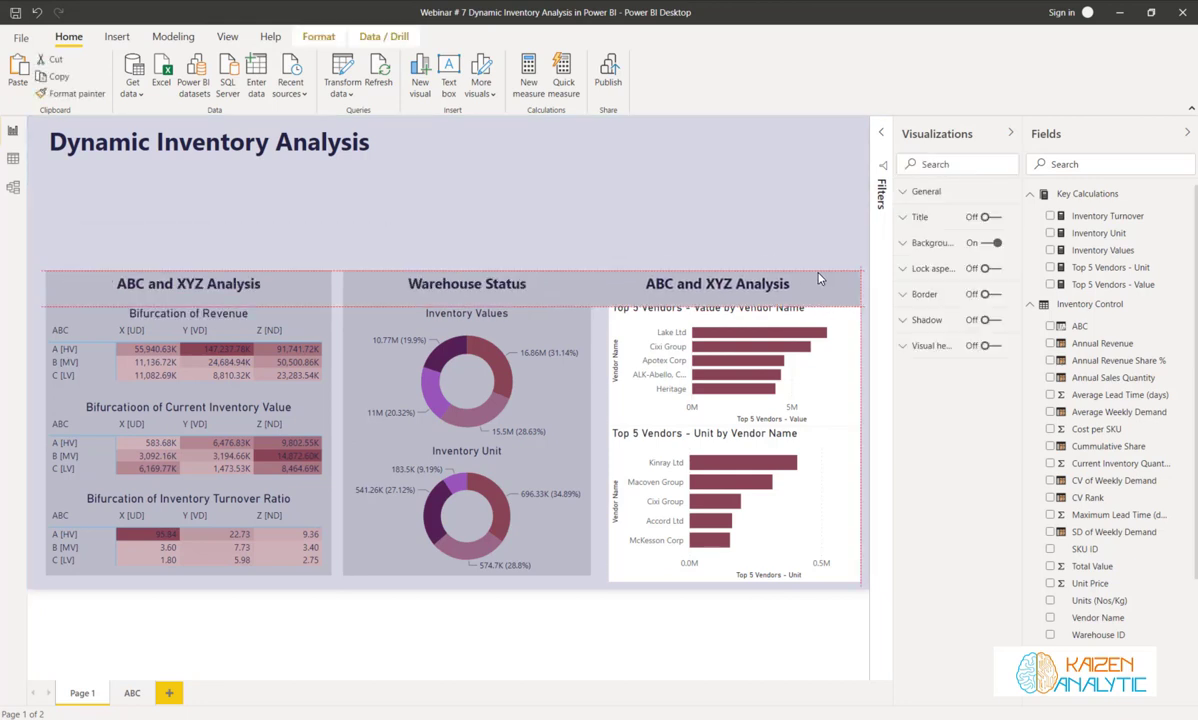
Step: Narrow the copied heading from its left edge to leave a small gap beside the "Warehouse Status" section
click(576, 296)
click(577, 293)
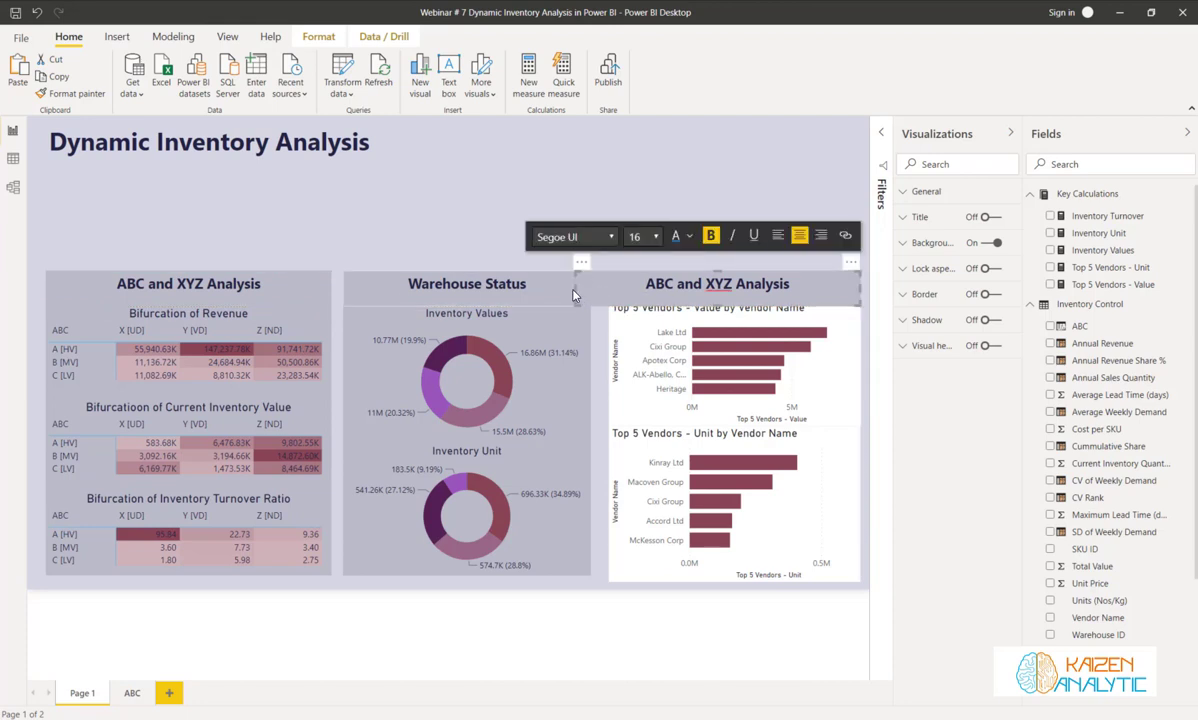
drag(577, 296, 602, 296)
Step: Fit the Top 5 Vendors value chart directly below the copied heading and extend its left edge to match the heading
click(665, 360)
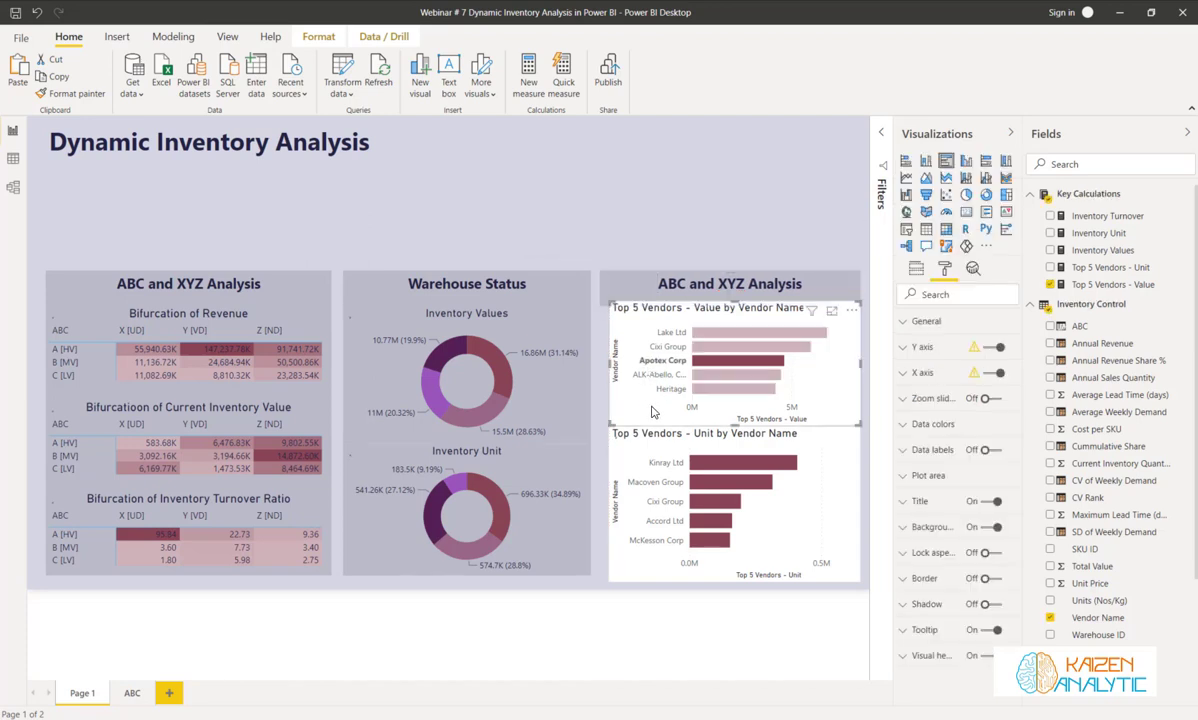
click(732, 314)
drag(735, 303, 735, 309)
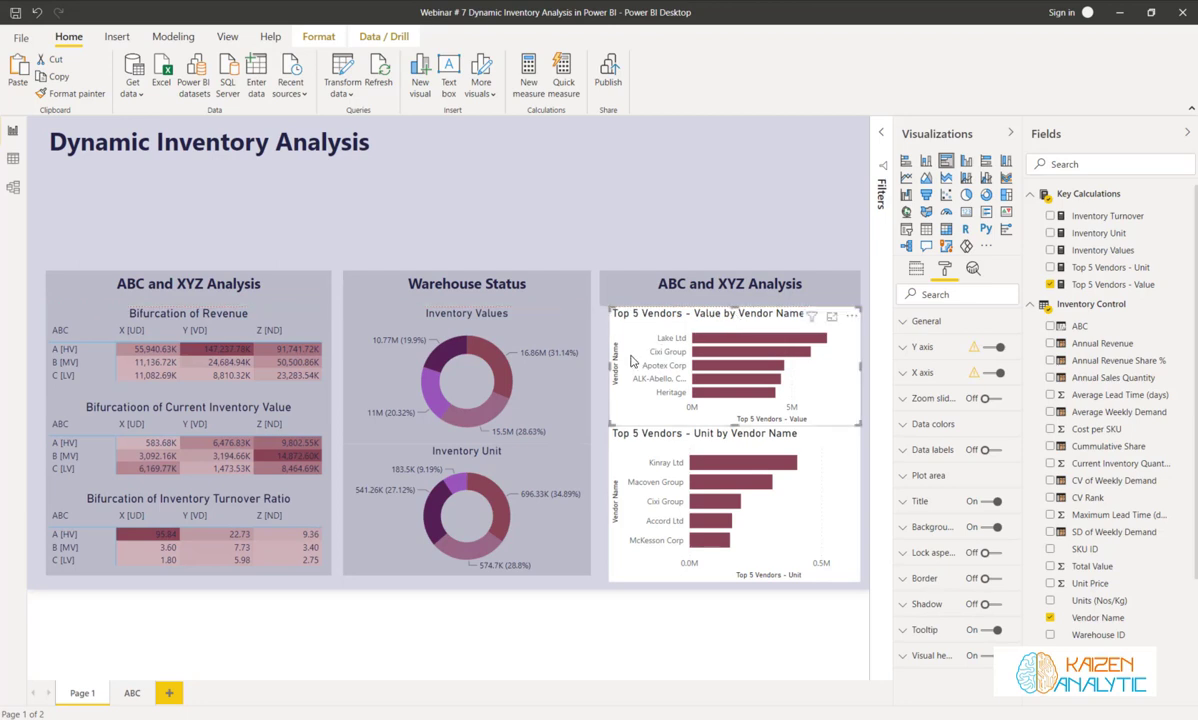
drag(612, 371, 603, 371)
Step: Lower the boundary between the two vendor charts to match the donut charts and widen the unit chart to the heading's left edge
click(735, 445)
mouse_move(740, 427)
mouse_down()
mouse_move(742, 448)
mouse_move(735, 441)
mouse_up()
click(731, 421)
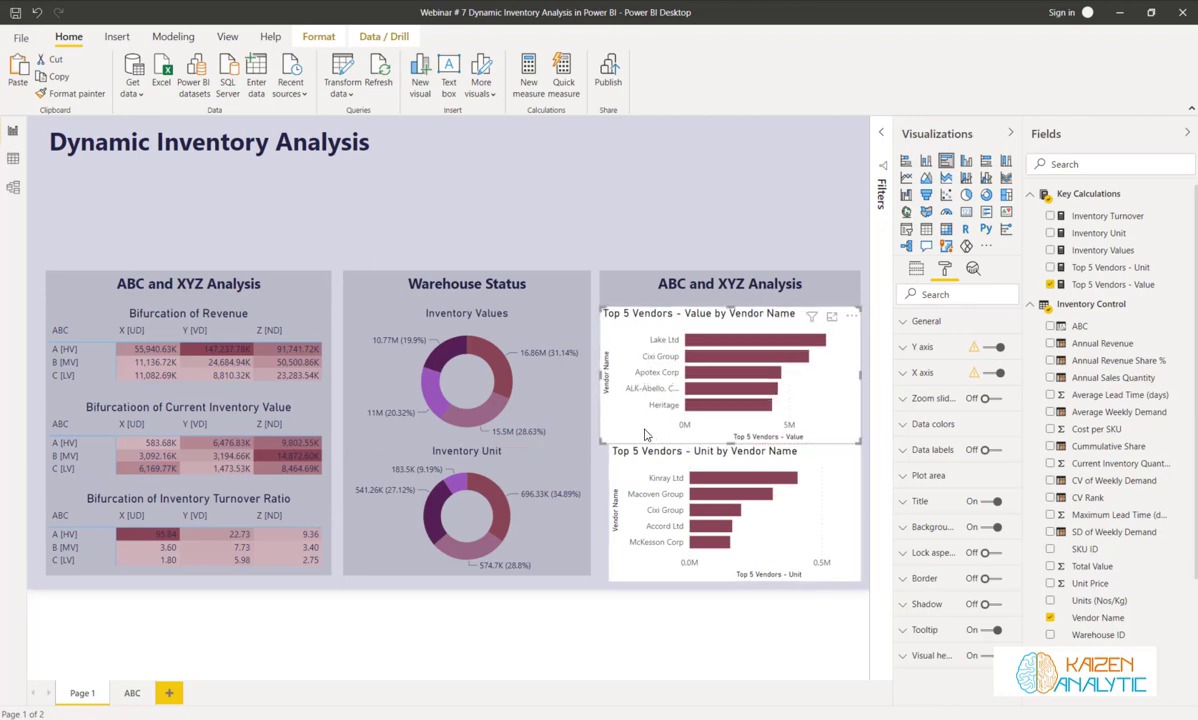
click(608, 511)
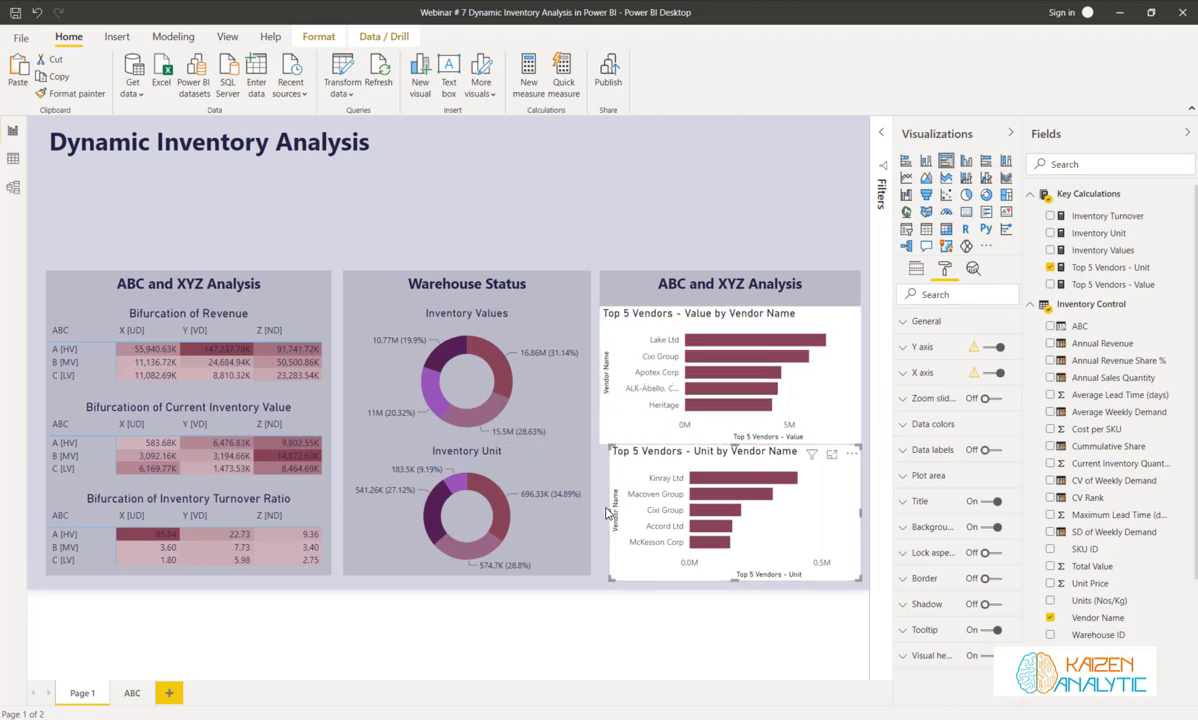
drag(611, 517, 602, 522)
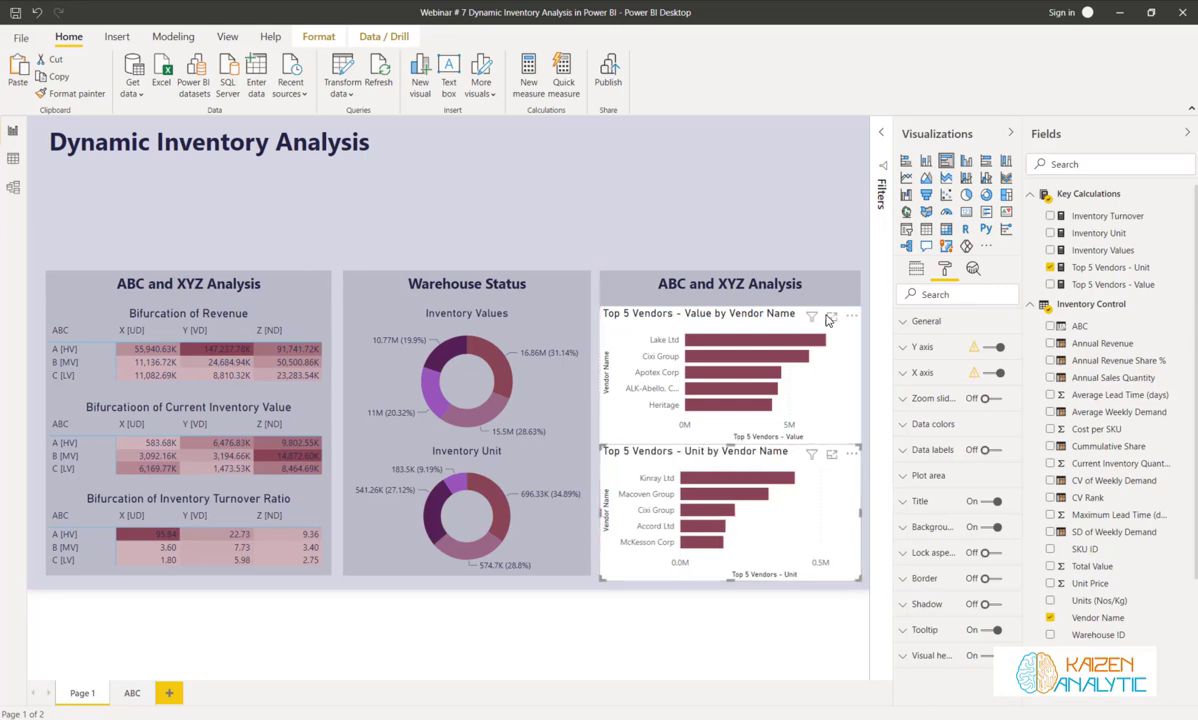
Step: Replace the heading above the Top 5 Vendors charts with "Vendor Status"
click(810, 241)
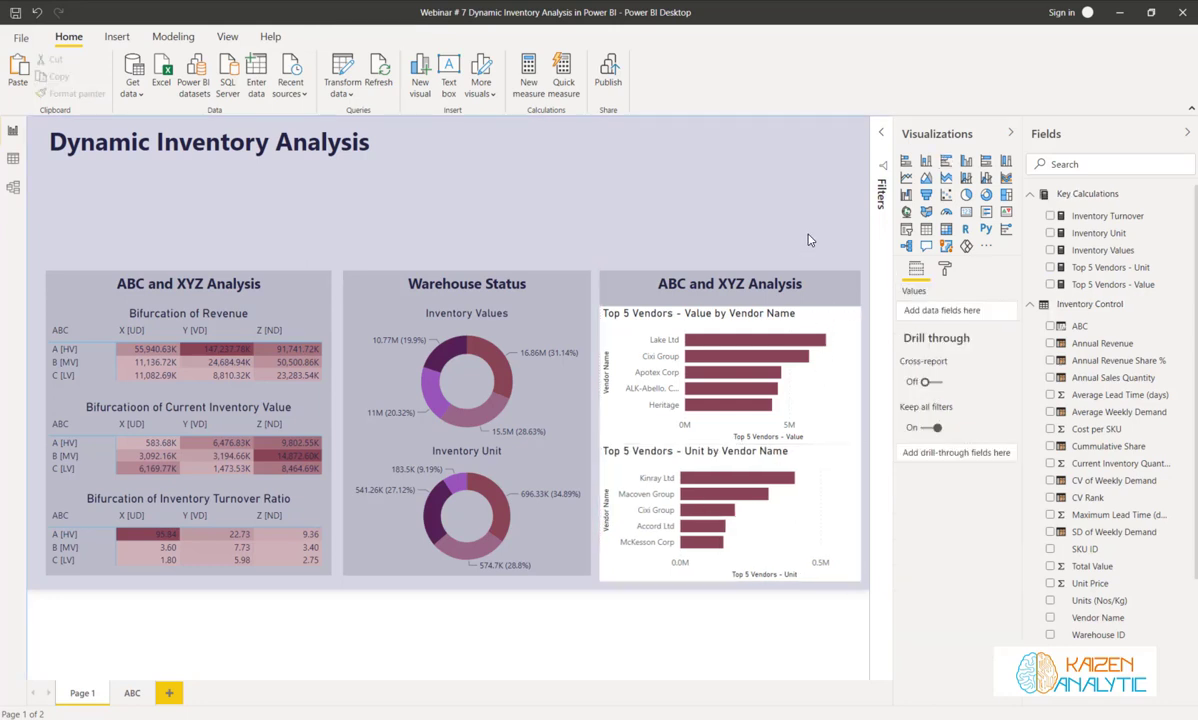
click(848, 378)
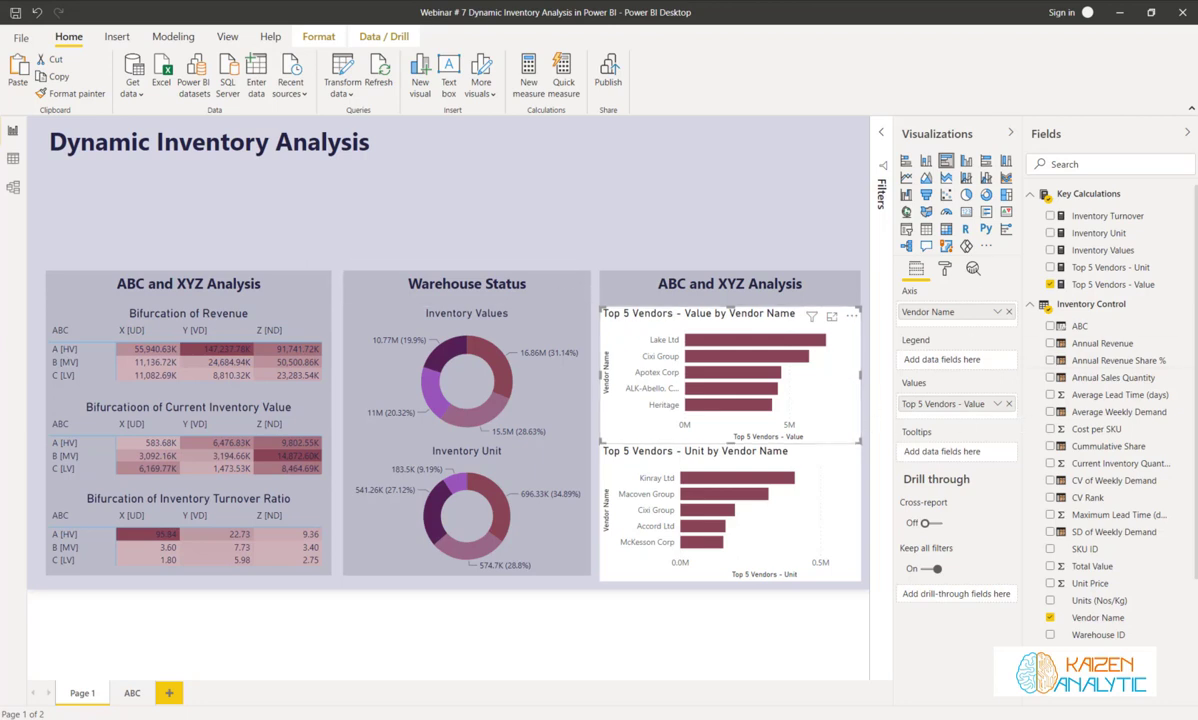
drag(661, 289, 736, 286)
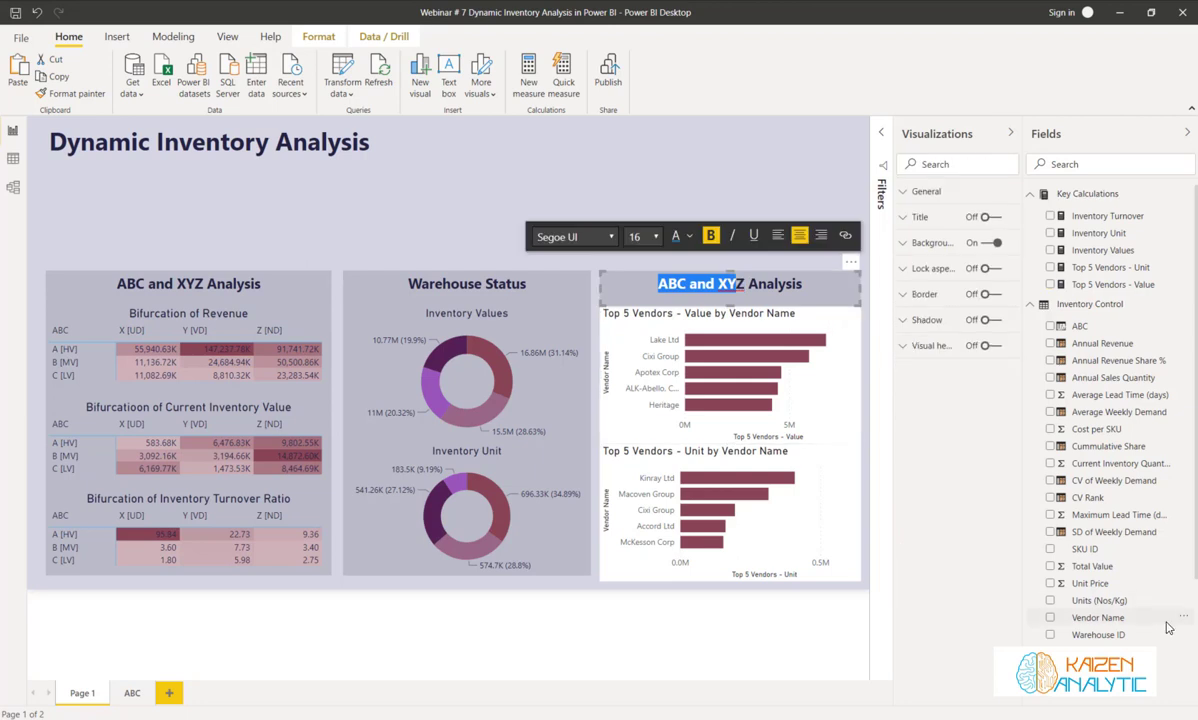
text(Vnd)
key(BackSpace)
key(BackSpace)
text(ender Status)
key(Delete)
key(Delete)
key(Delete)
key(Delete)
key(Delete)
key(Delete)
key(Delete)
key(Delete)
key(Delete)
key(Delete)
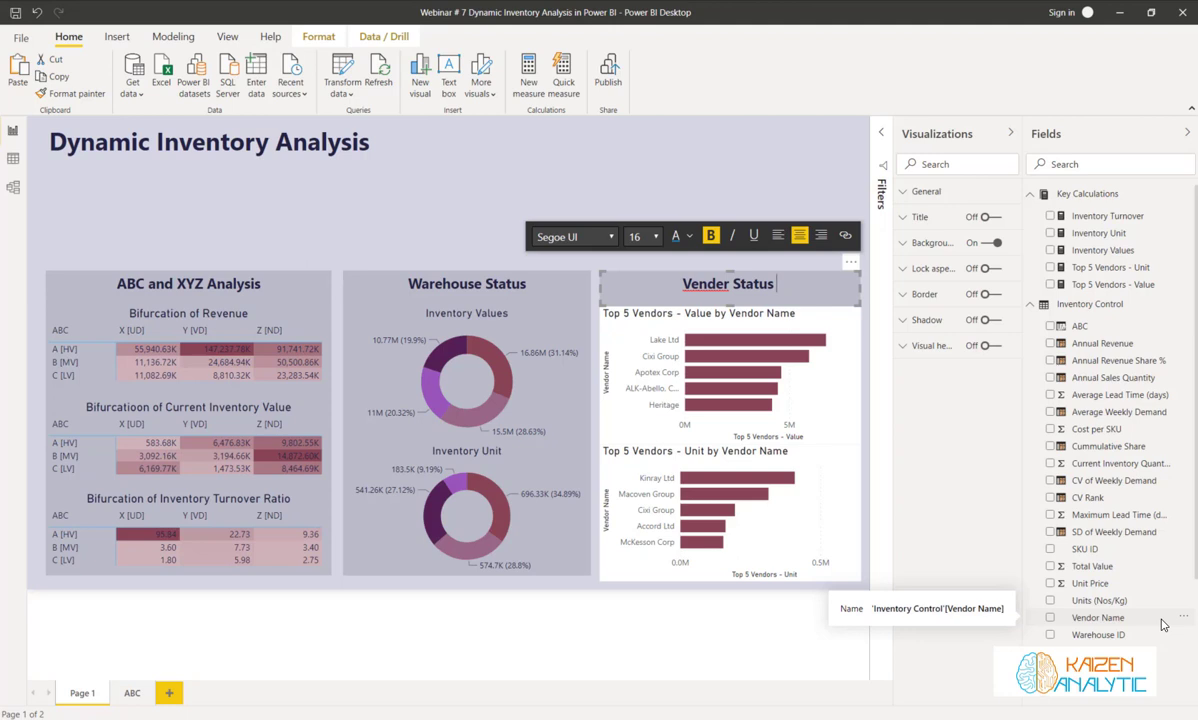
key(Left)
key(BackSpace)
text(o)
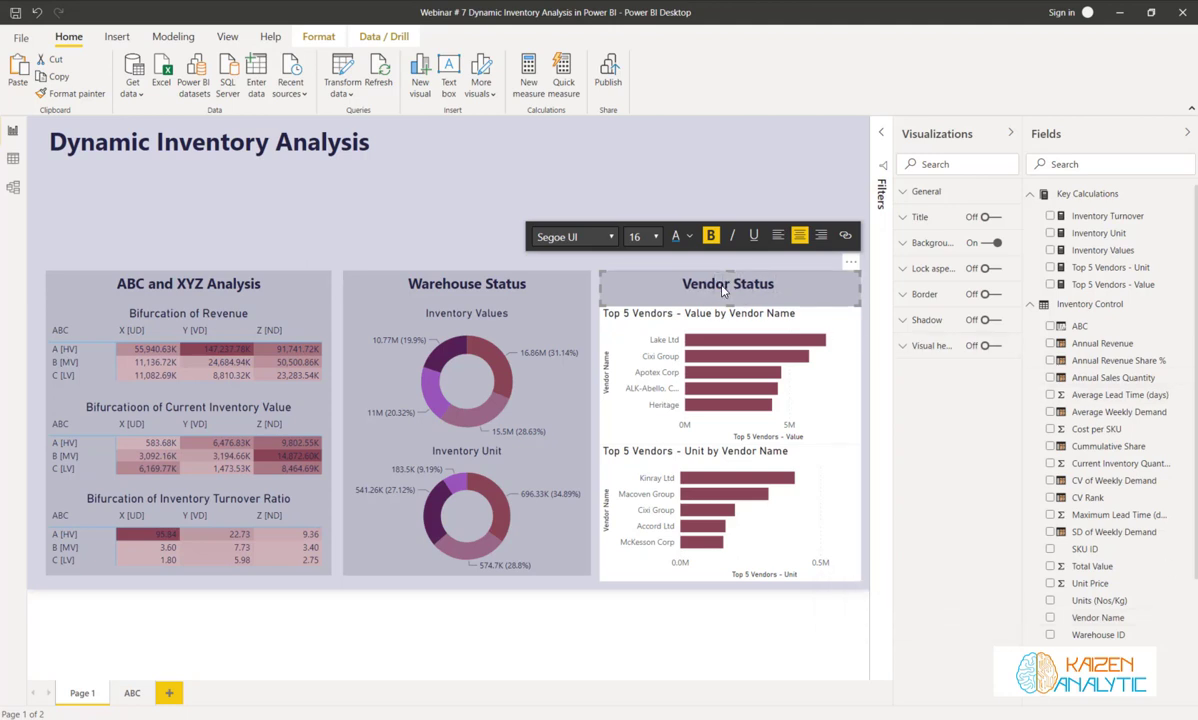
Step: Set the Y axis color of the Top 5 Vendors - Value chart to dark navy and turn off its axis title
click(857, 420)
click(904, 350)
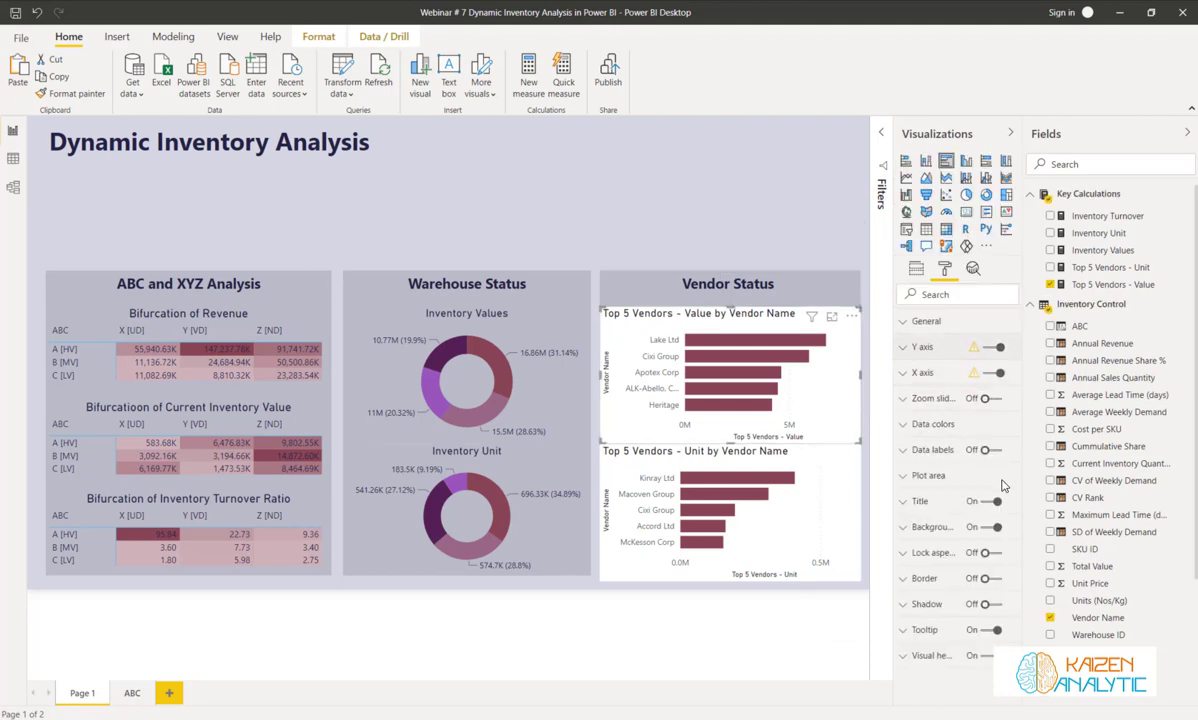
click(927, 436)
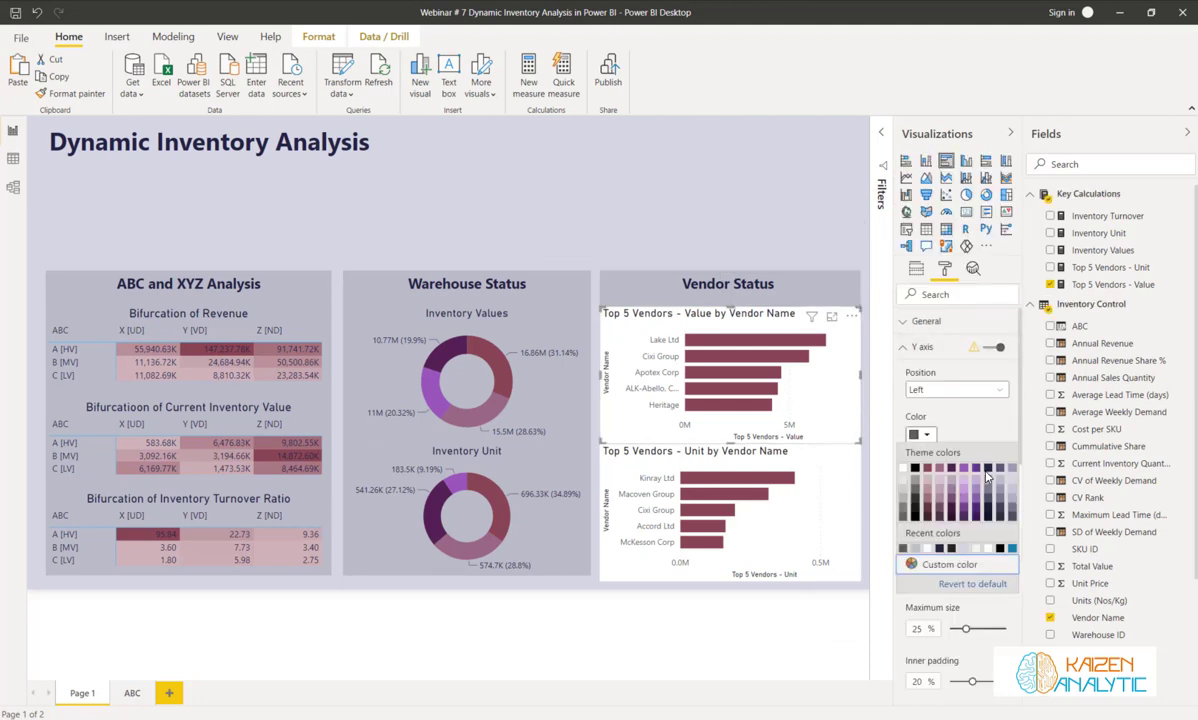
click(985, 476)
scroll(937, 478, down, 5)
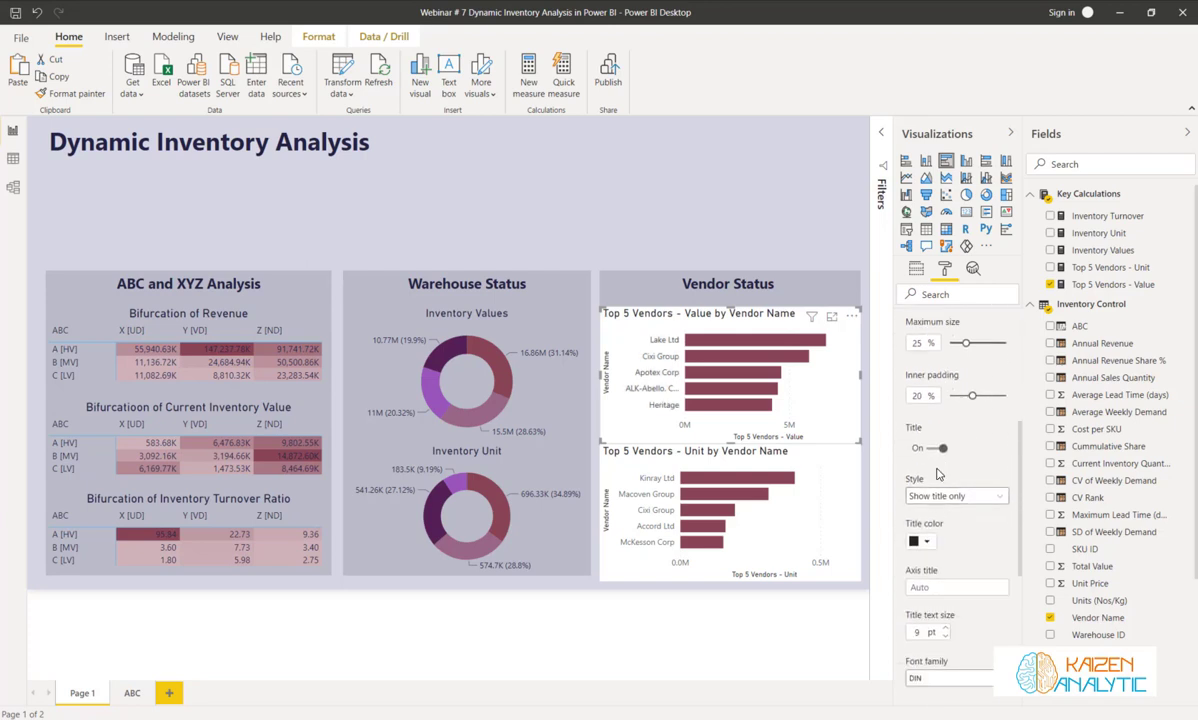
click(938, 448)
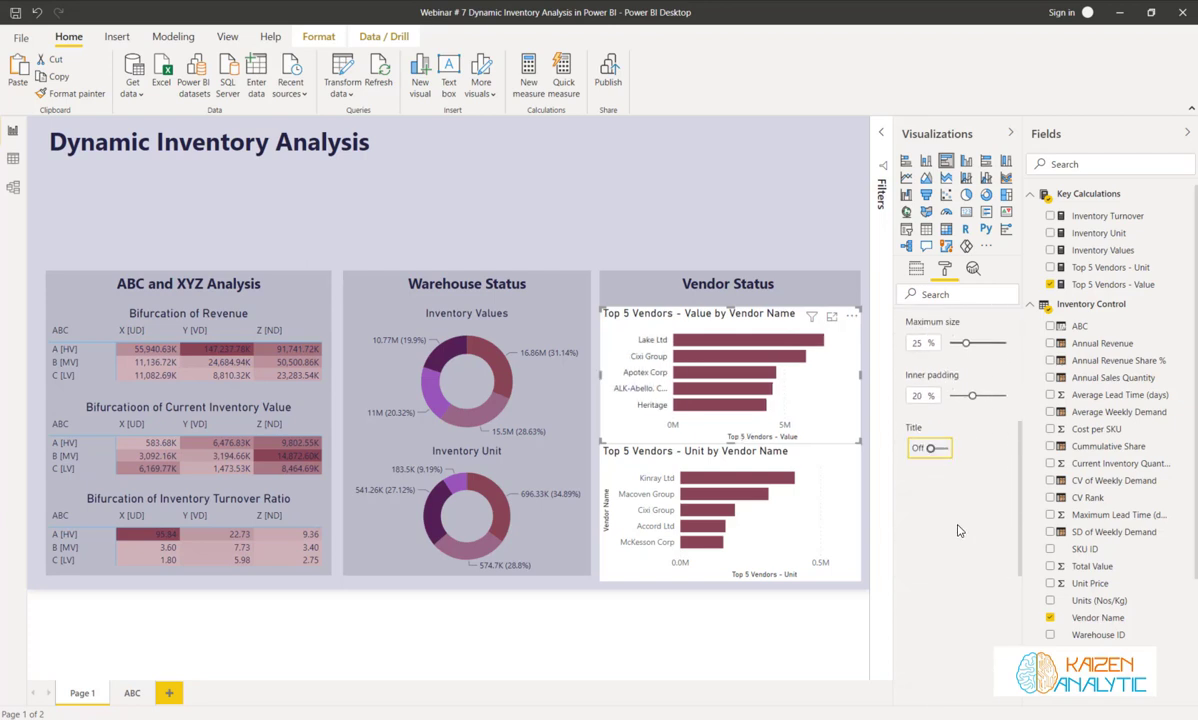
scroll(929, 391, up, 5)
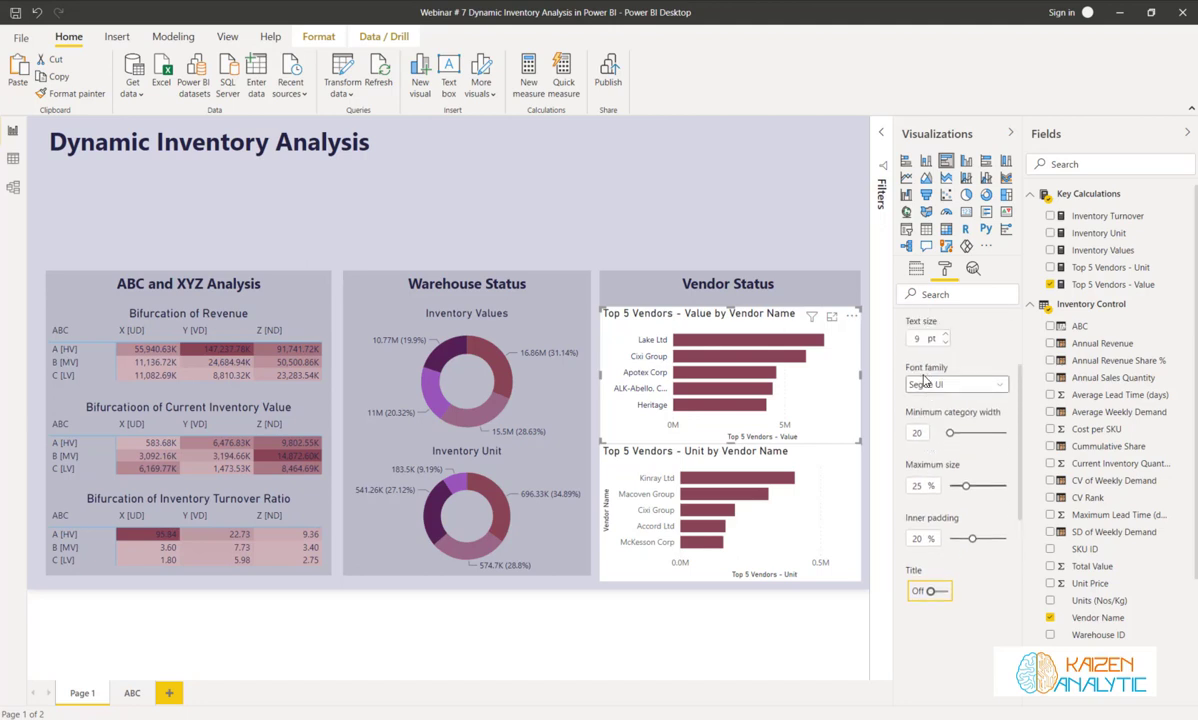
click(906, 348)
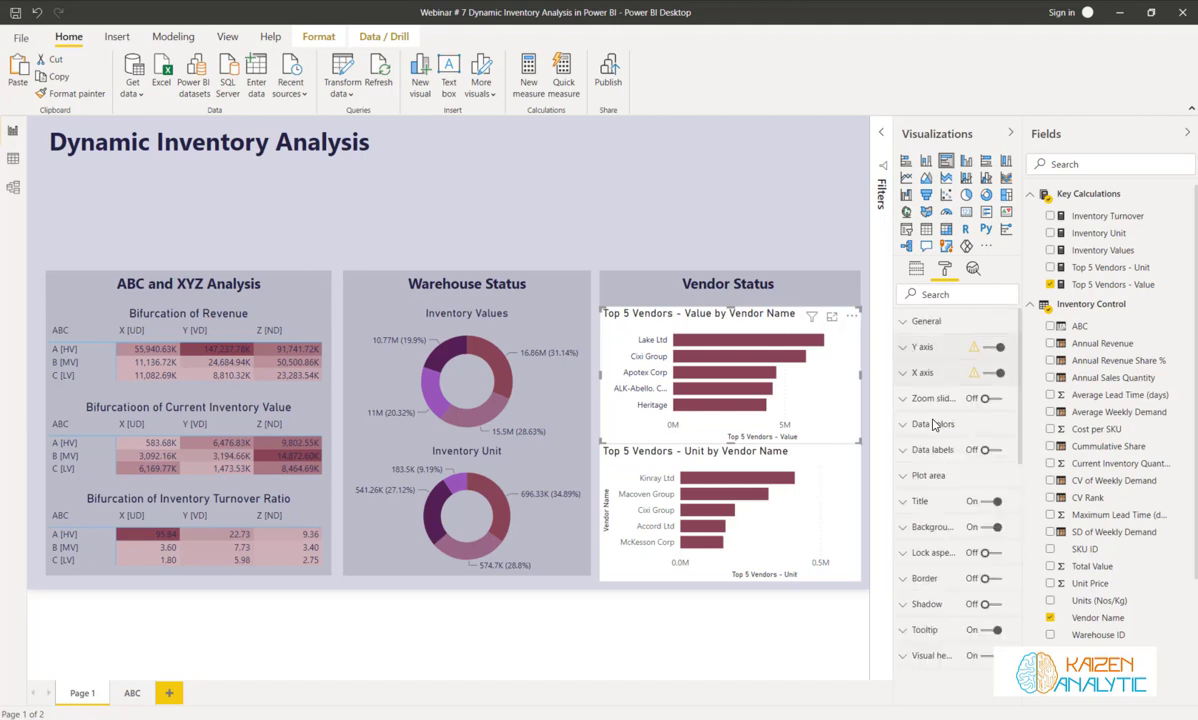
Step: Set the X axis color of the Top 5 Vendors - Value chart to dark navy and turn off its axis title
click(906, 372)
scroll(958, 485, down, 2)
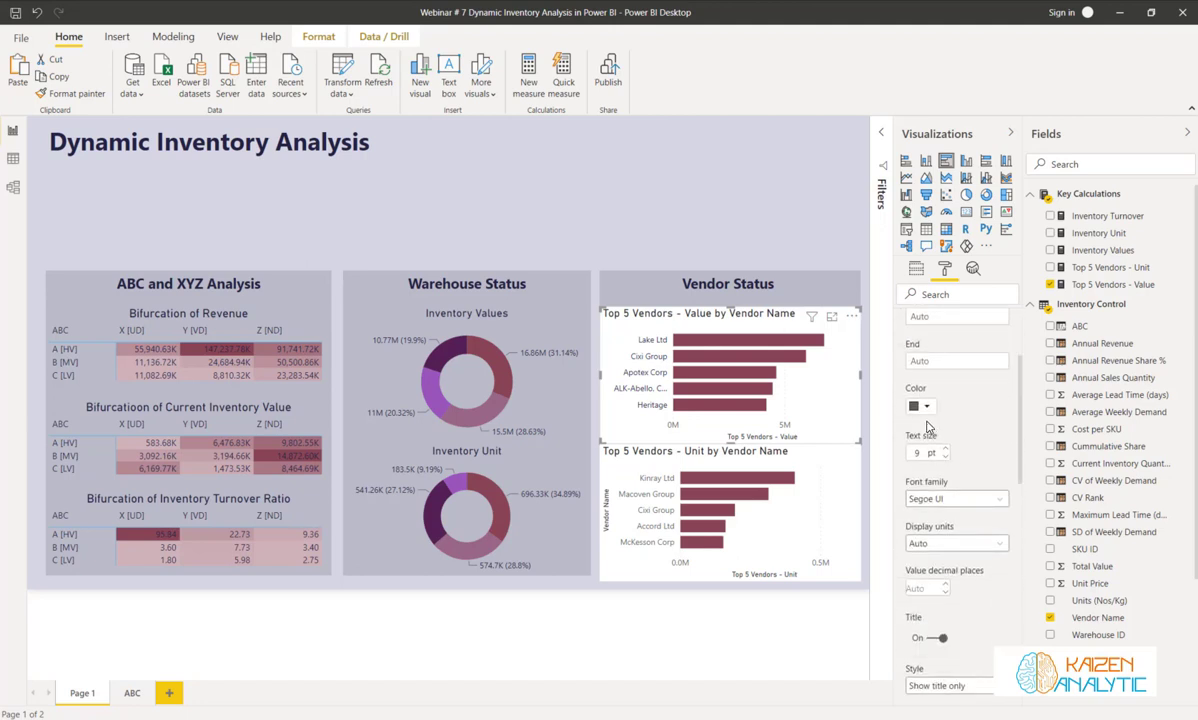
click(922, 405)
click(990, 445)
scroll(941, 490, down, 5)
click(932, 353)
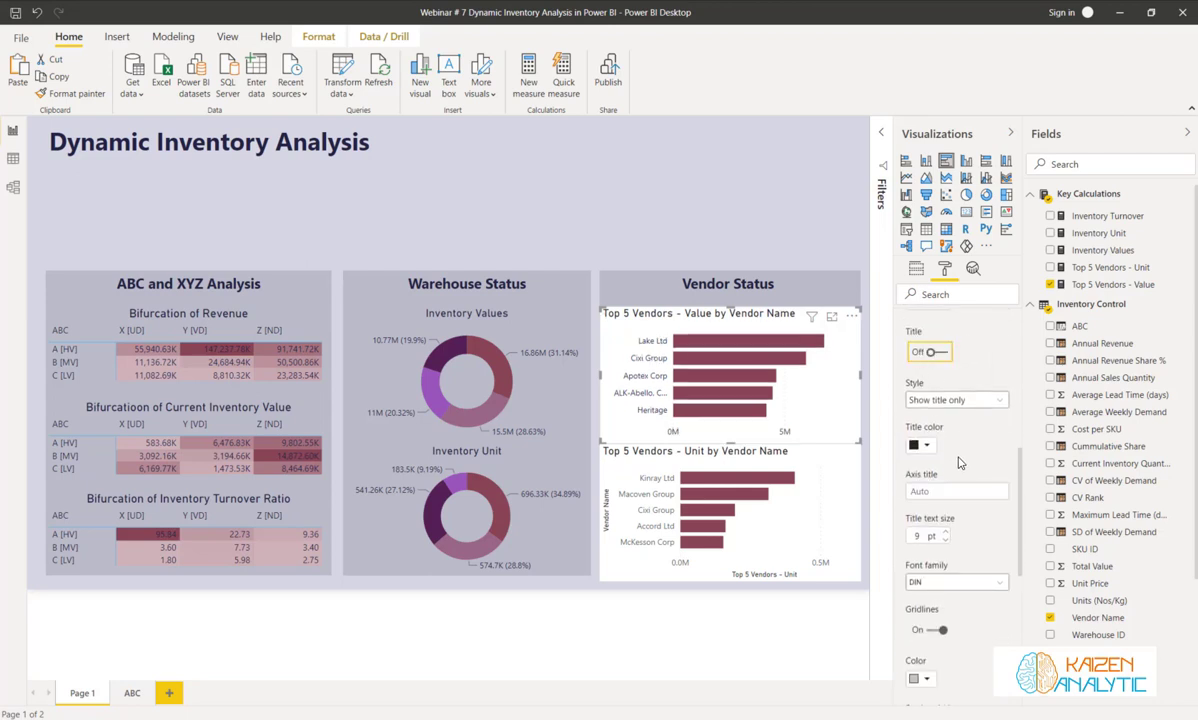
Step: Shorten the title text of the vendor value chart to "Top 5 Vendors - Value"
scroll(930, 430, down, 3)
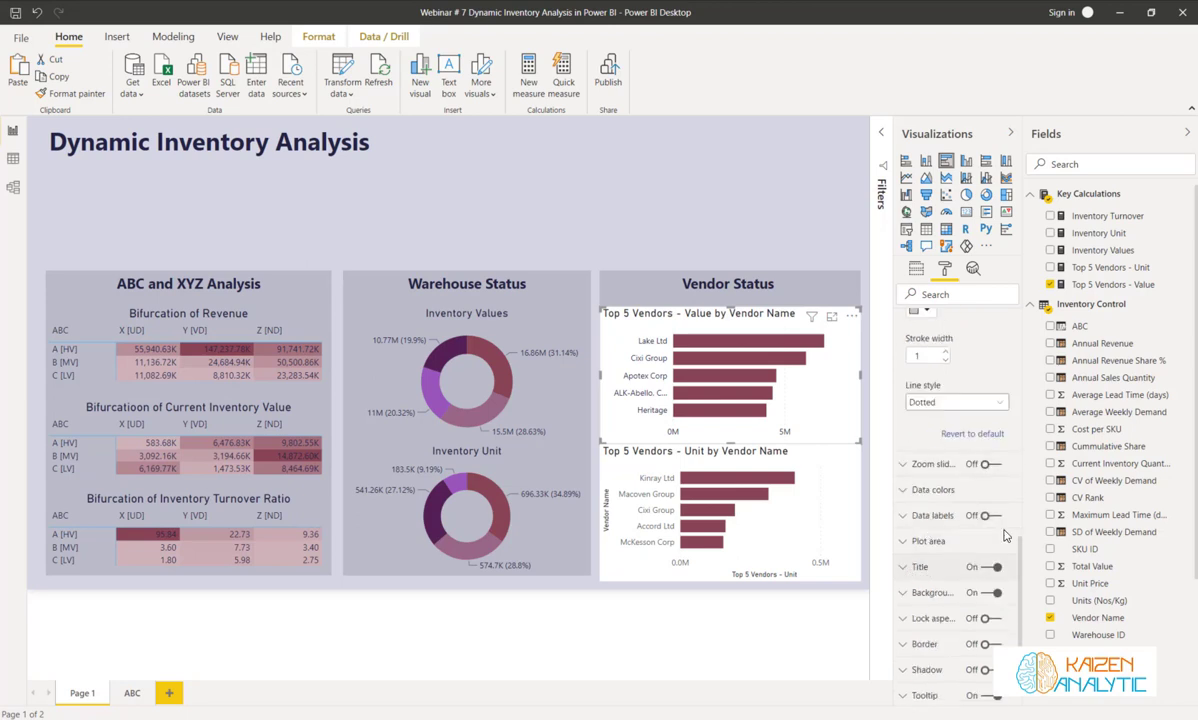
click(904, 567)
scroll(960, 430, down, 3)
click(983, 399)
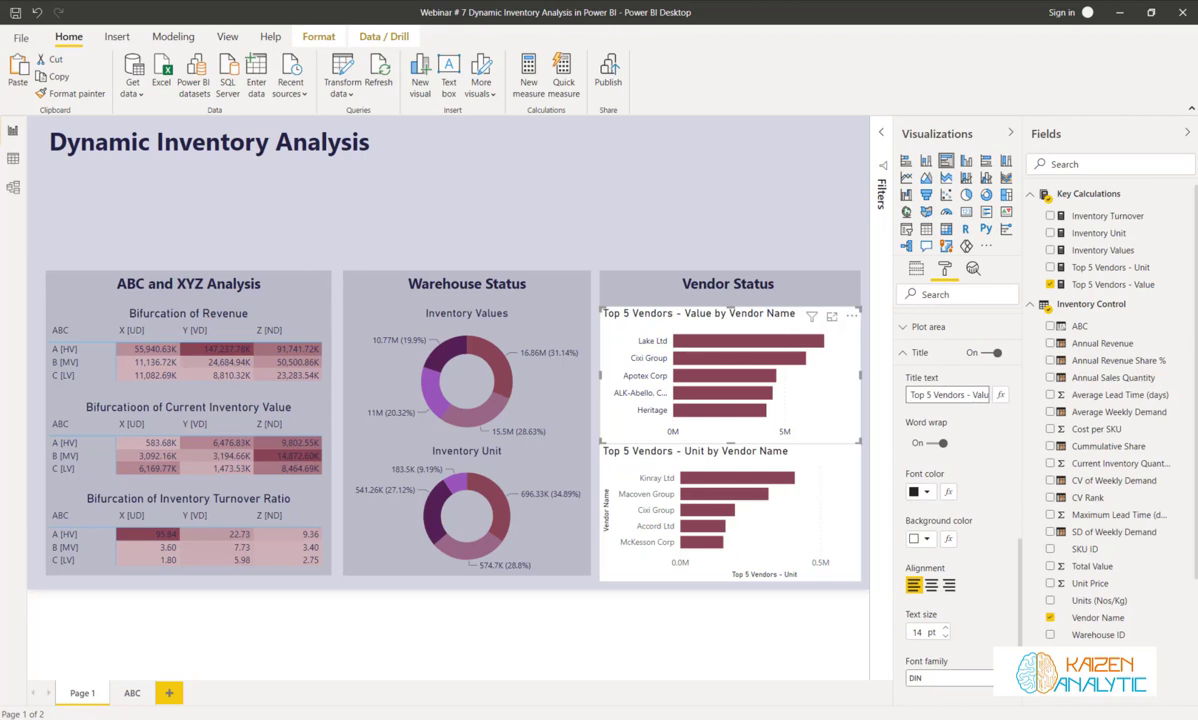
key(Right)
key(Right)
key(Delete)
key(shift+End)
key(Delete)
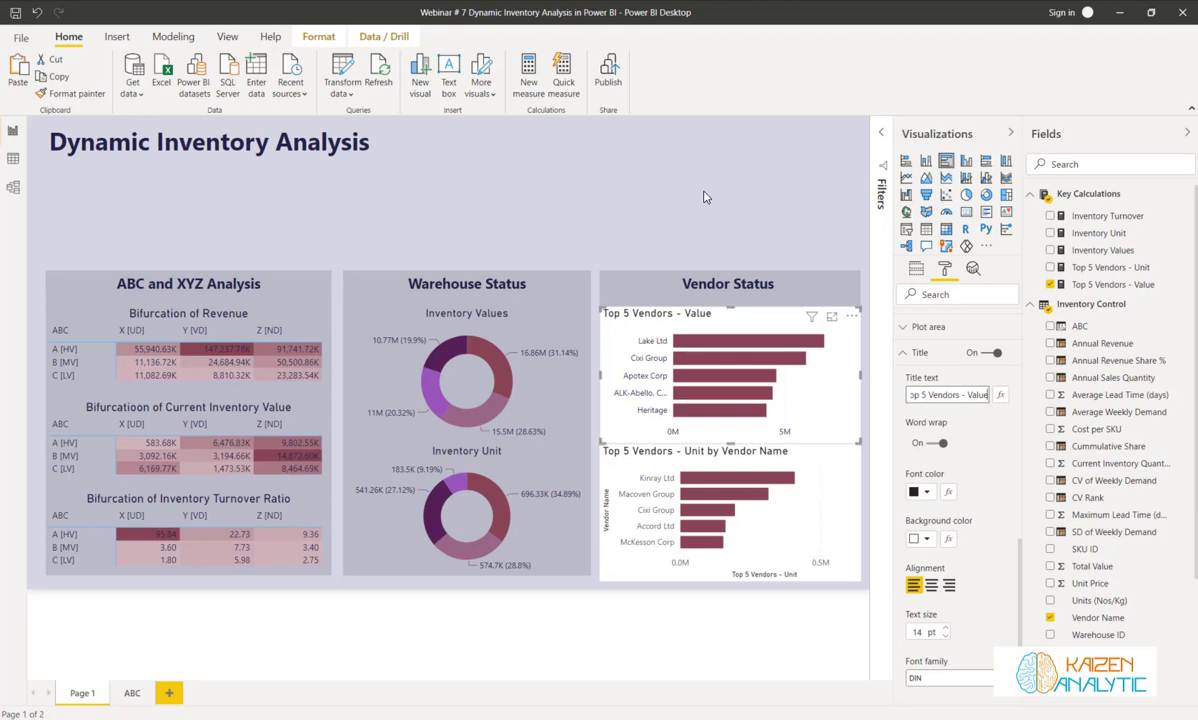
Step: Color the value chart's title dark navy and center it
click(927, 493)
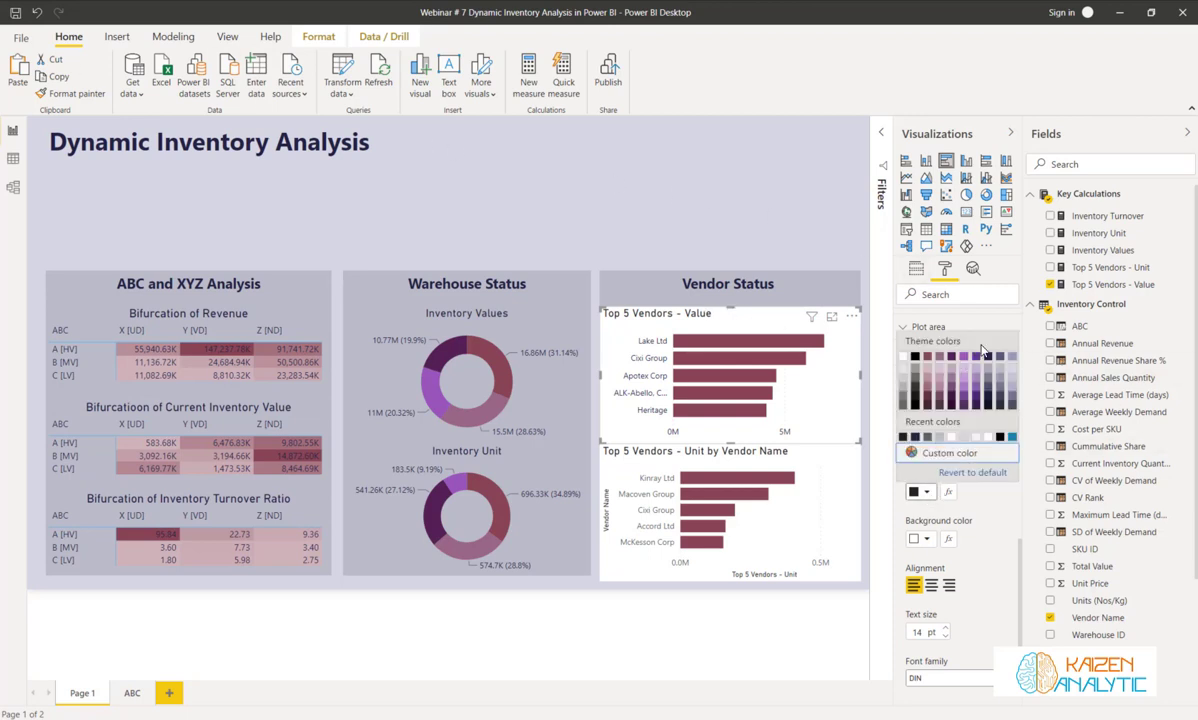
click(990, 362)
click(931, 585)
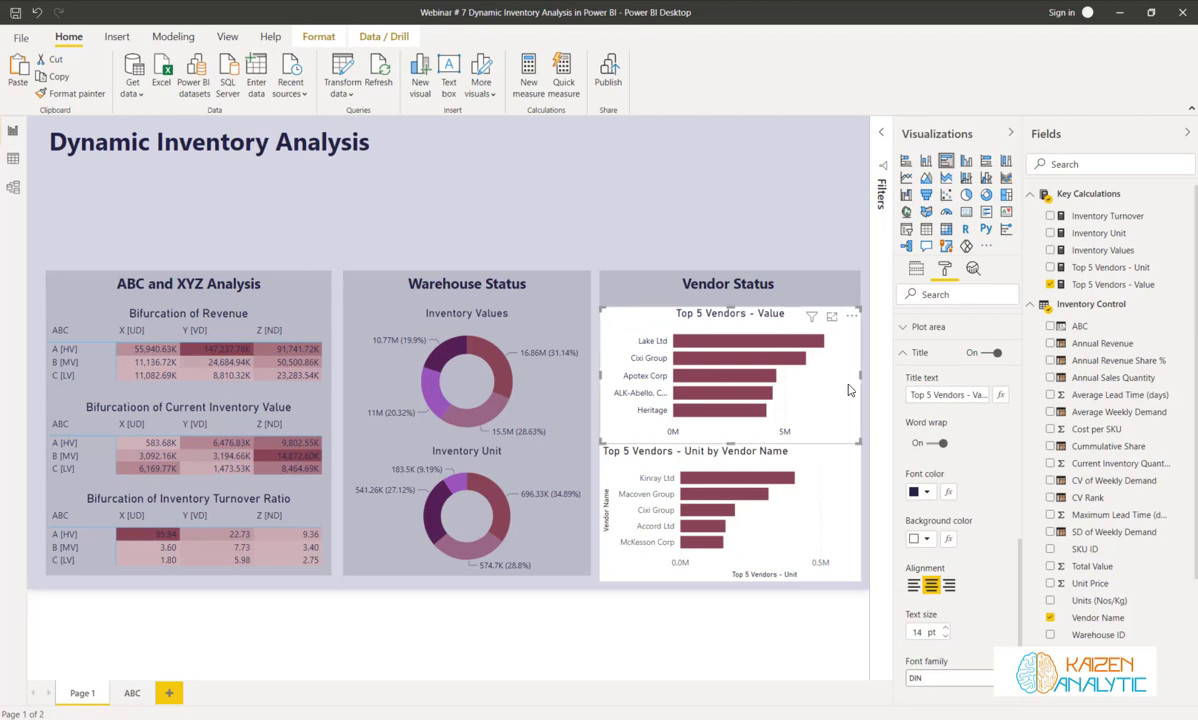
Step: Turn on data labels for the Top 5 Vendors - Value chart with display units in Millions
scroll(995, 440, up, 5)
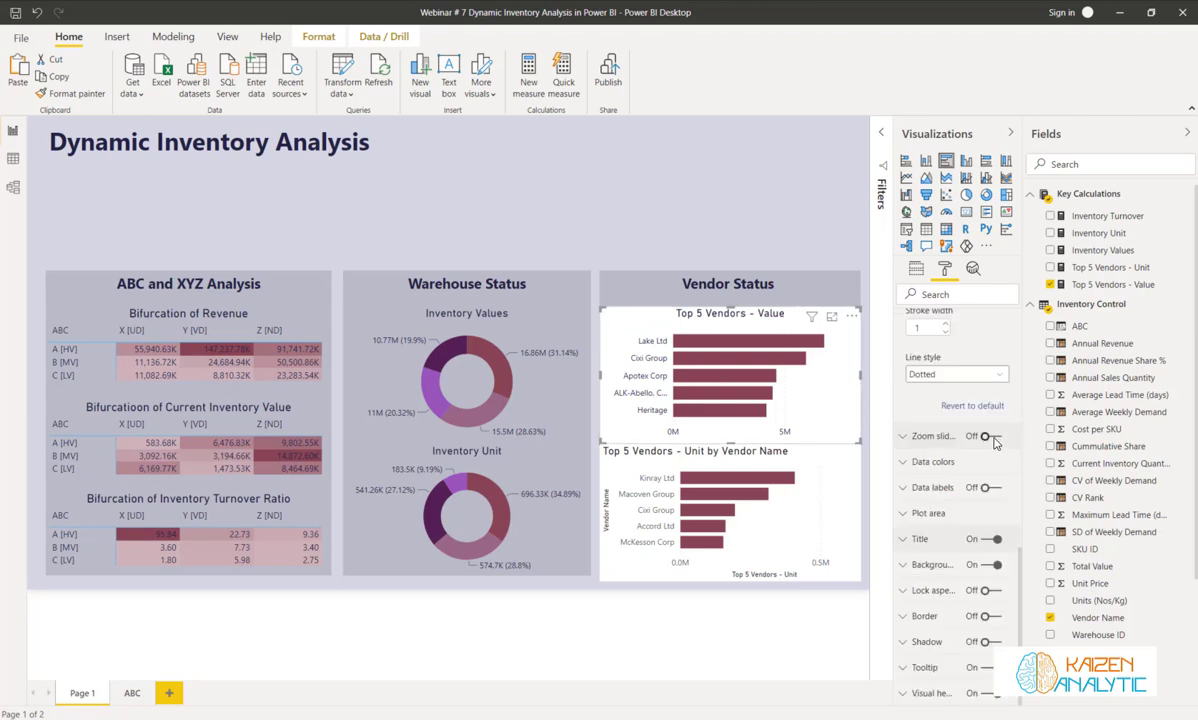
scroll(995, 444, up, 4)
scroll(960, 480, up, 6)
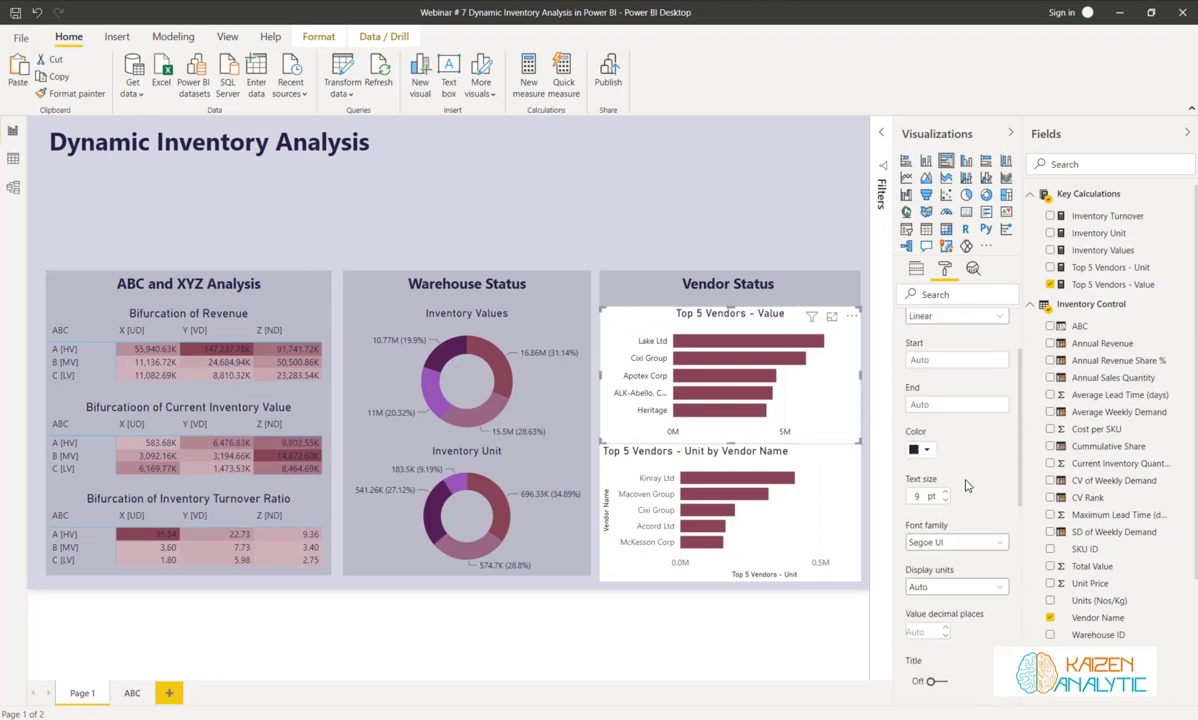
click(906, 376)
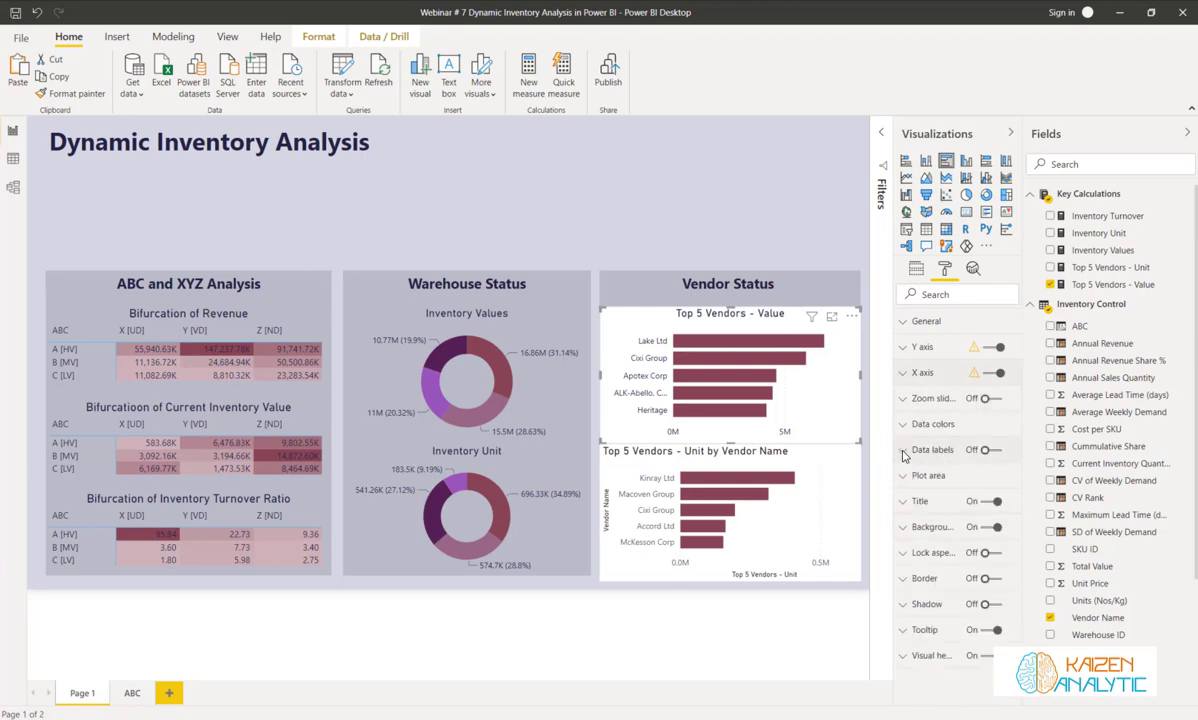
click(993, 450)
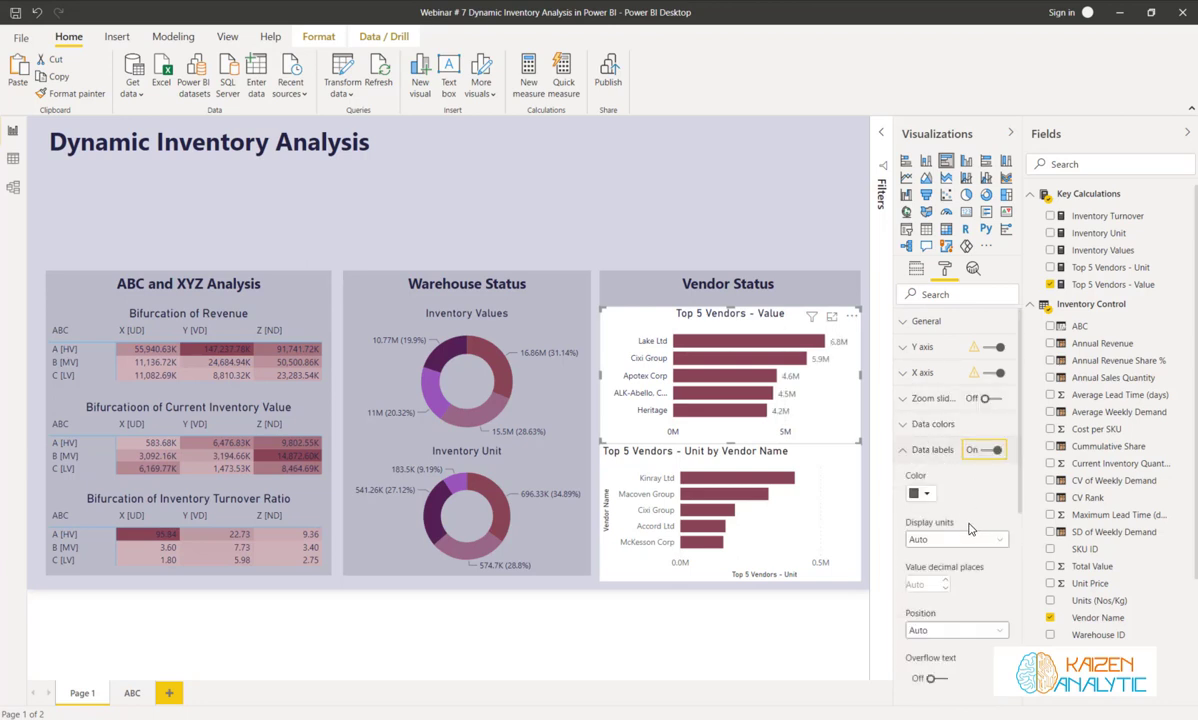
scroll(968, 528, down, 1)
click(922, 421)
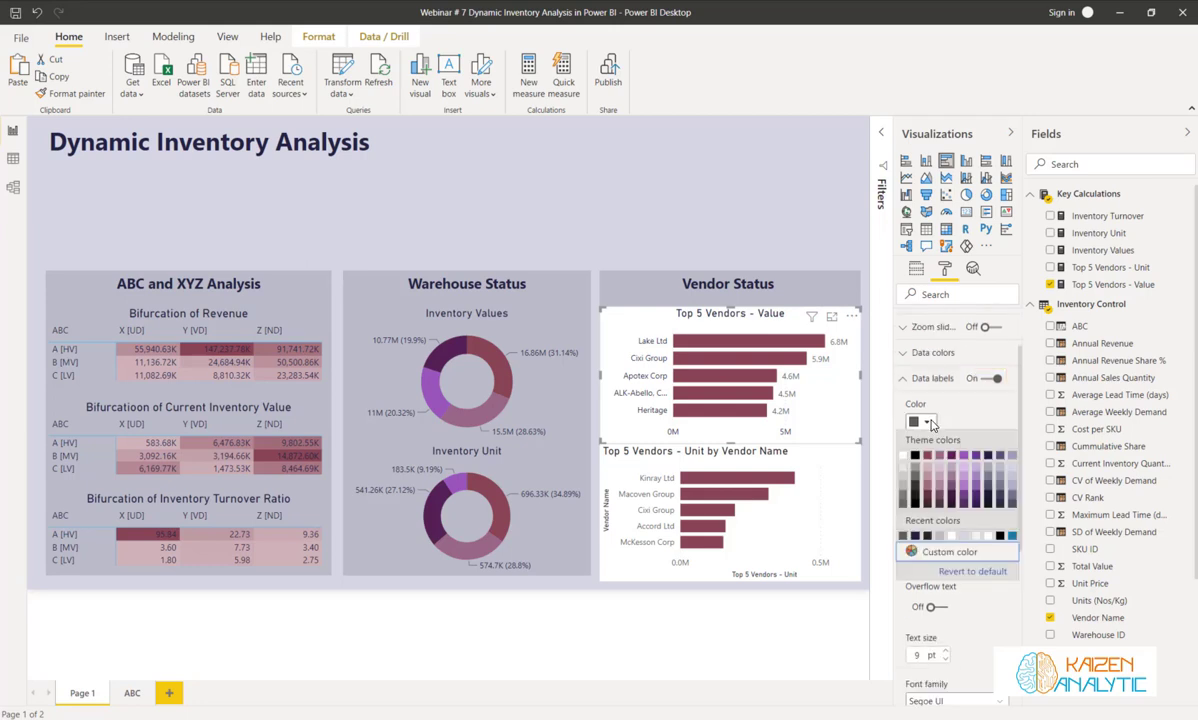
click(957, 415)
click(958, 468)
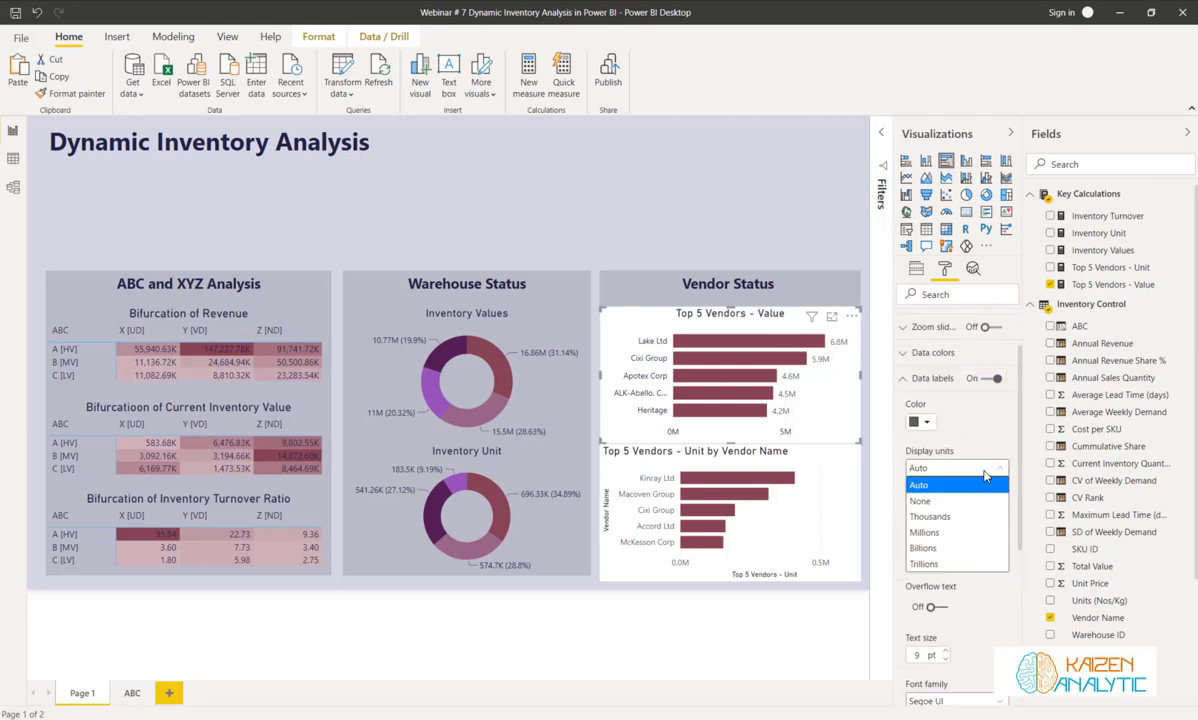
click(955, 514)
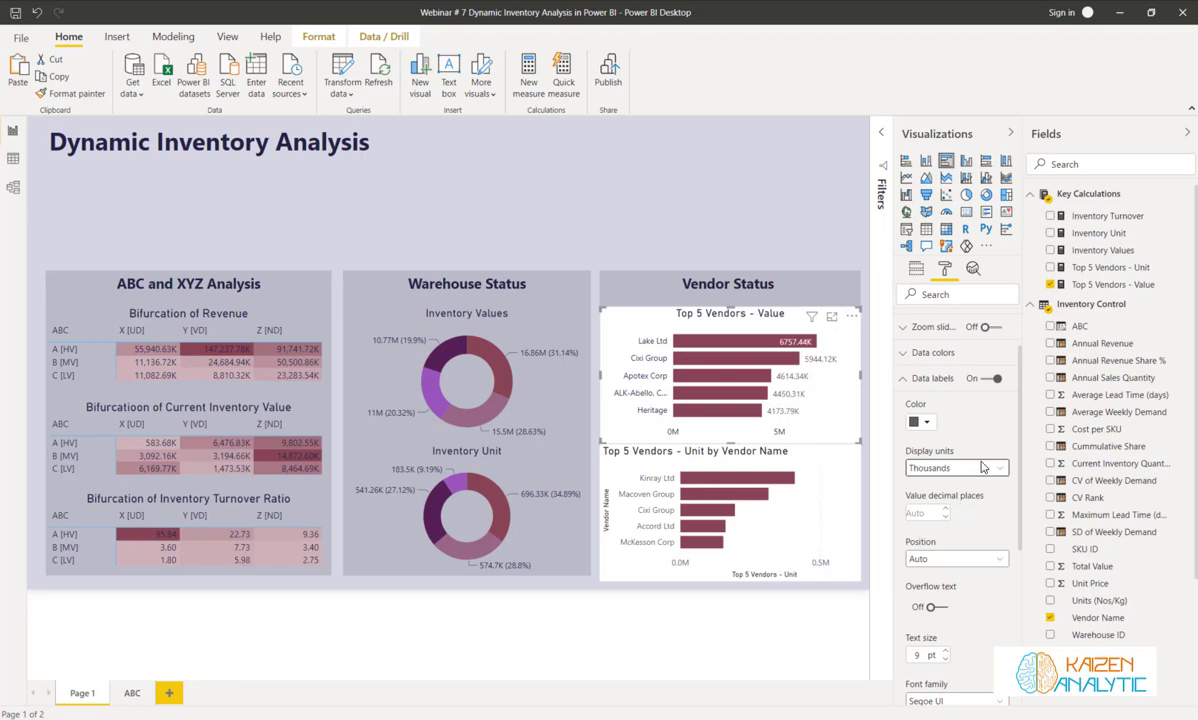
click(988, 469)
click(947, 533)
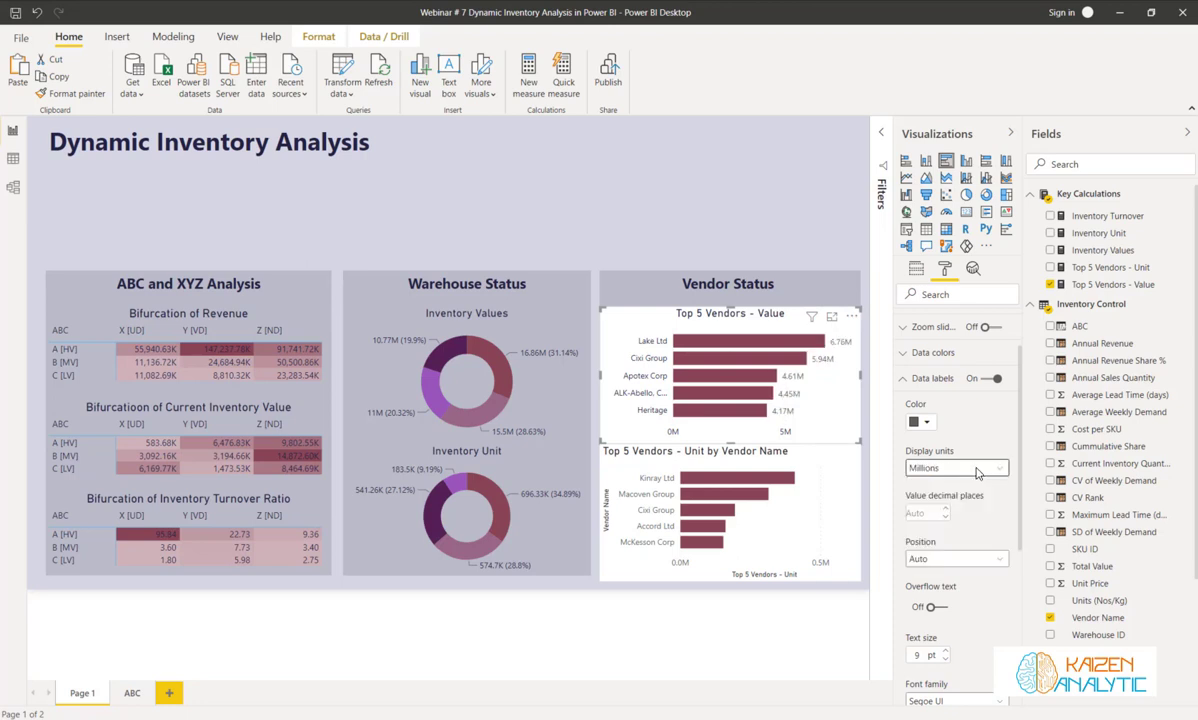
Step: Set the data label position of the value chart to Inside base
click(991, 561)
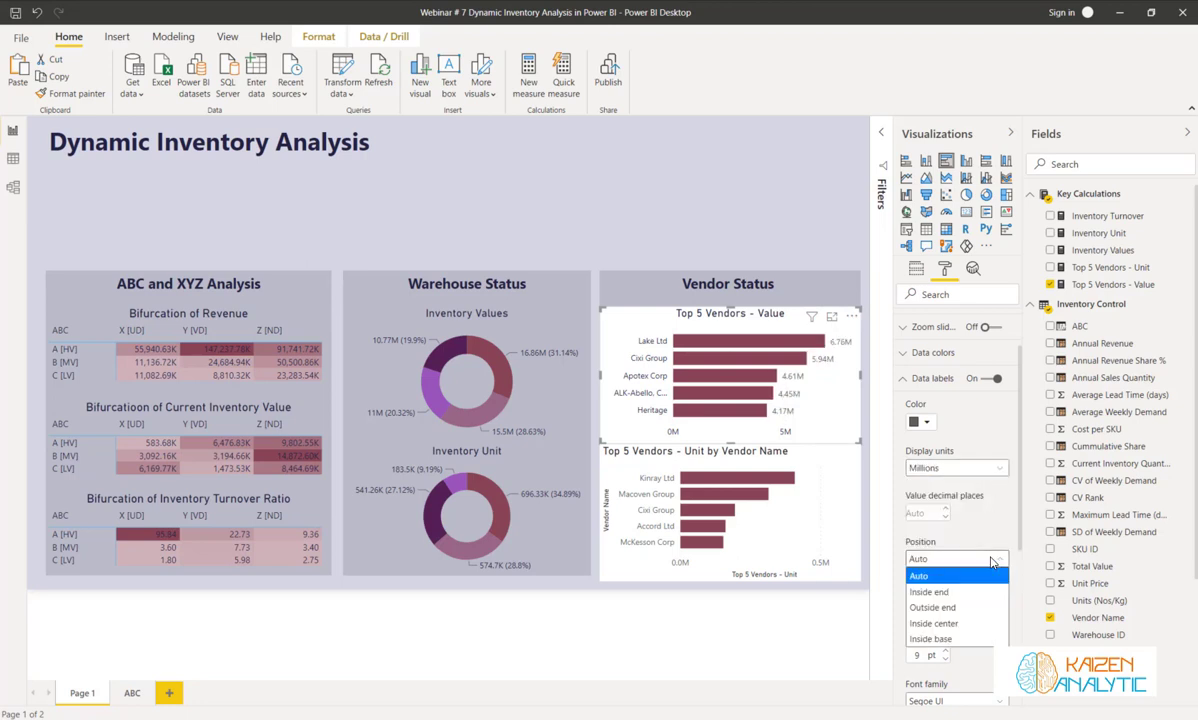
click(940, 638)
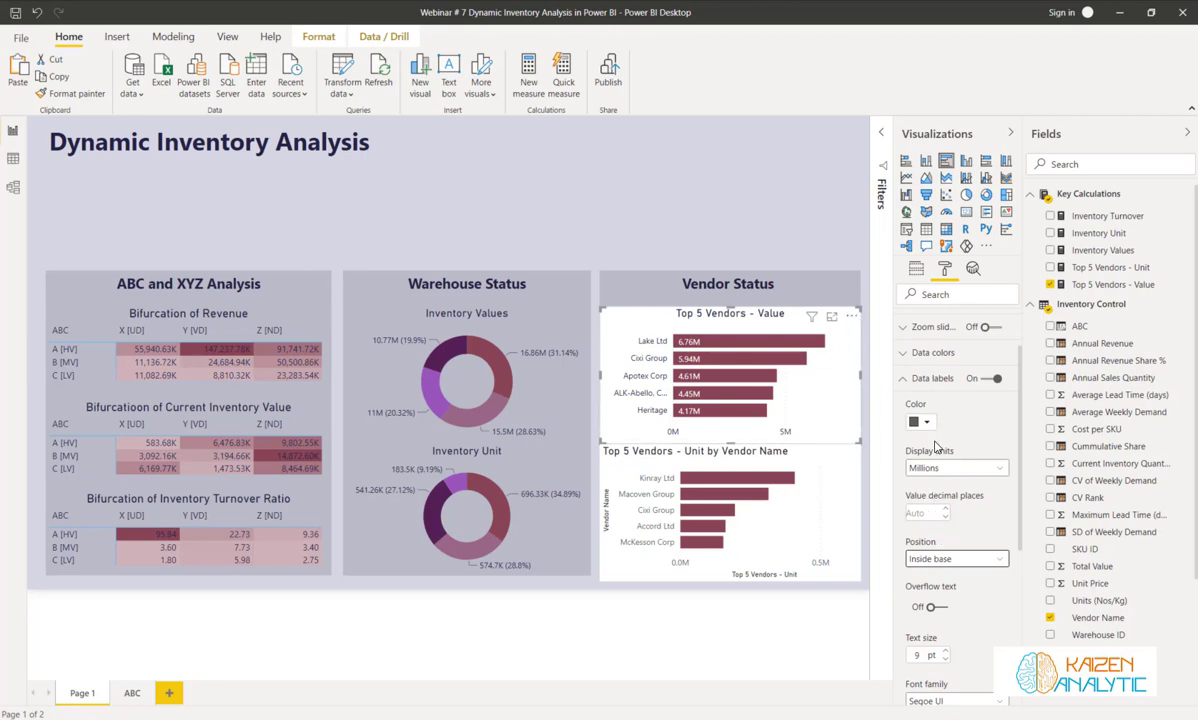
click(906, 380)
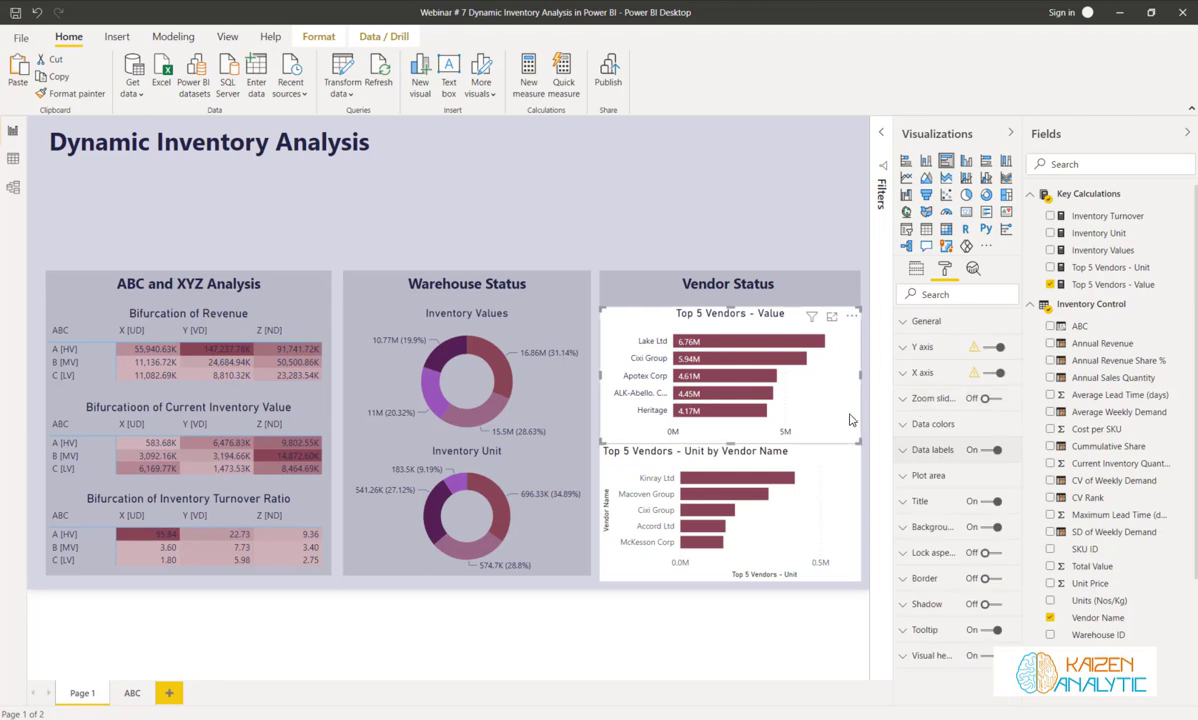
Step: Set the value chart's background to the light grayish-blue theme color matching the other dashboard sections
click(907, 529)
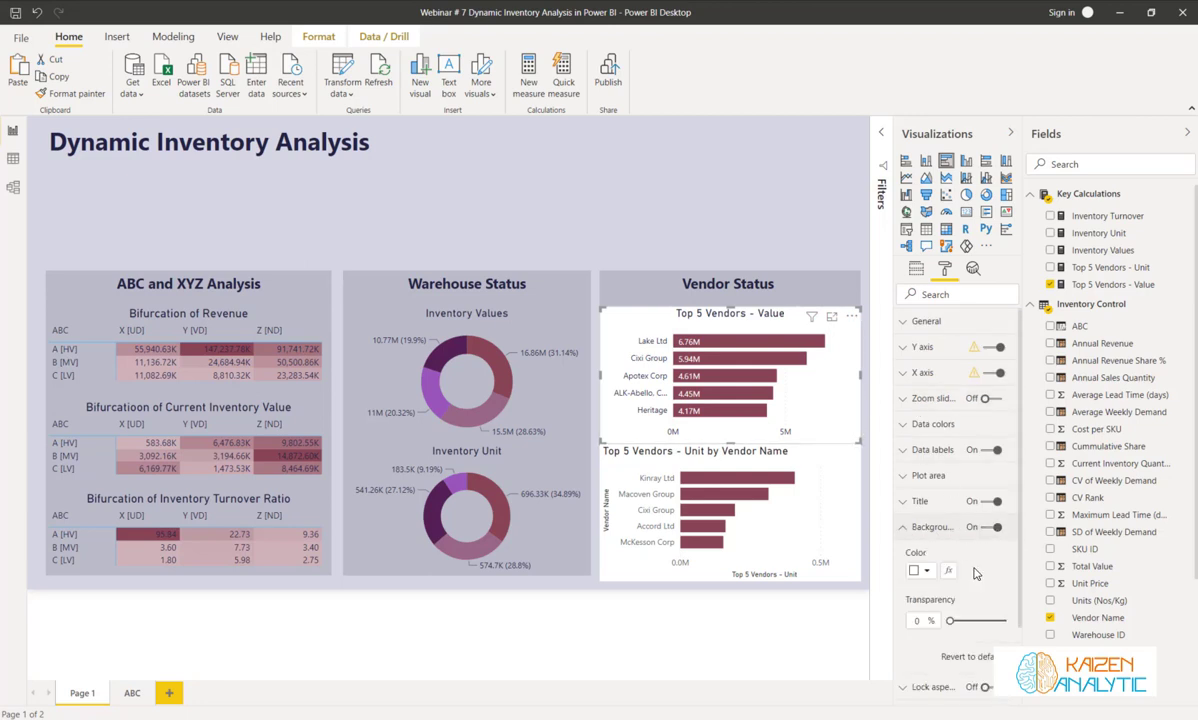
click(927, 571)
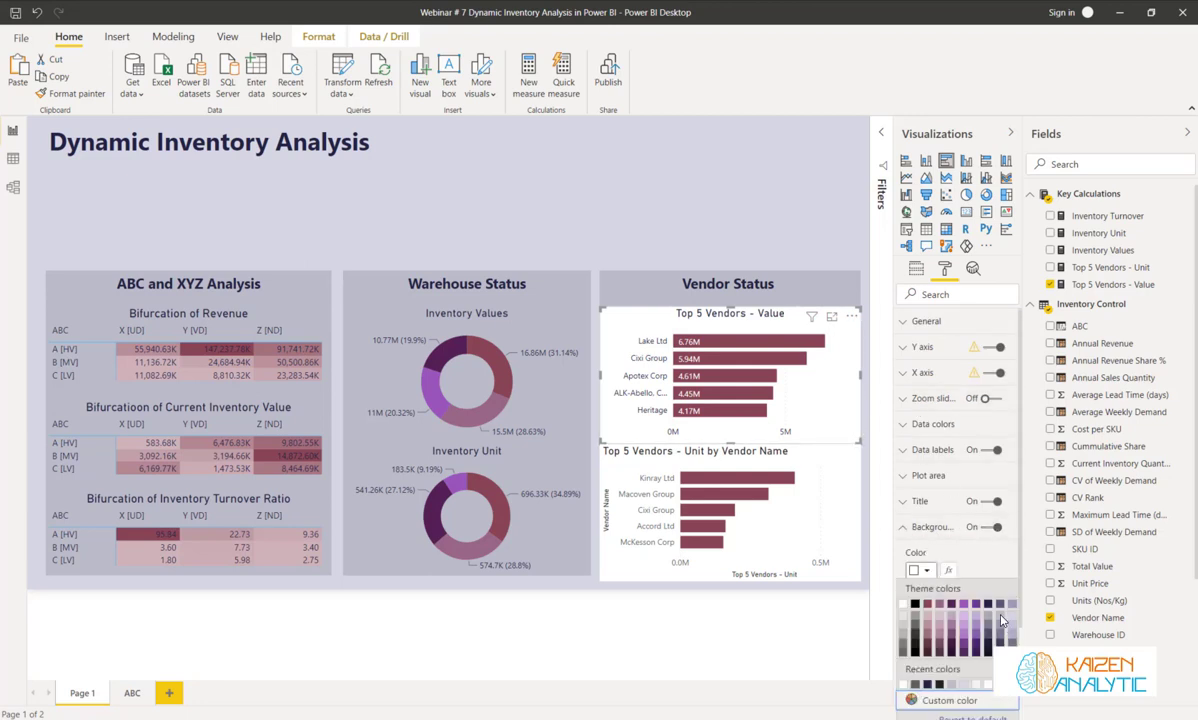
click(1004, 626)
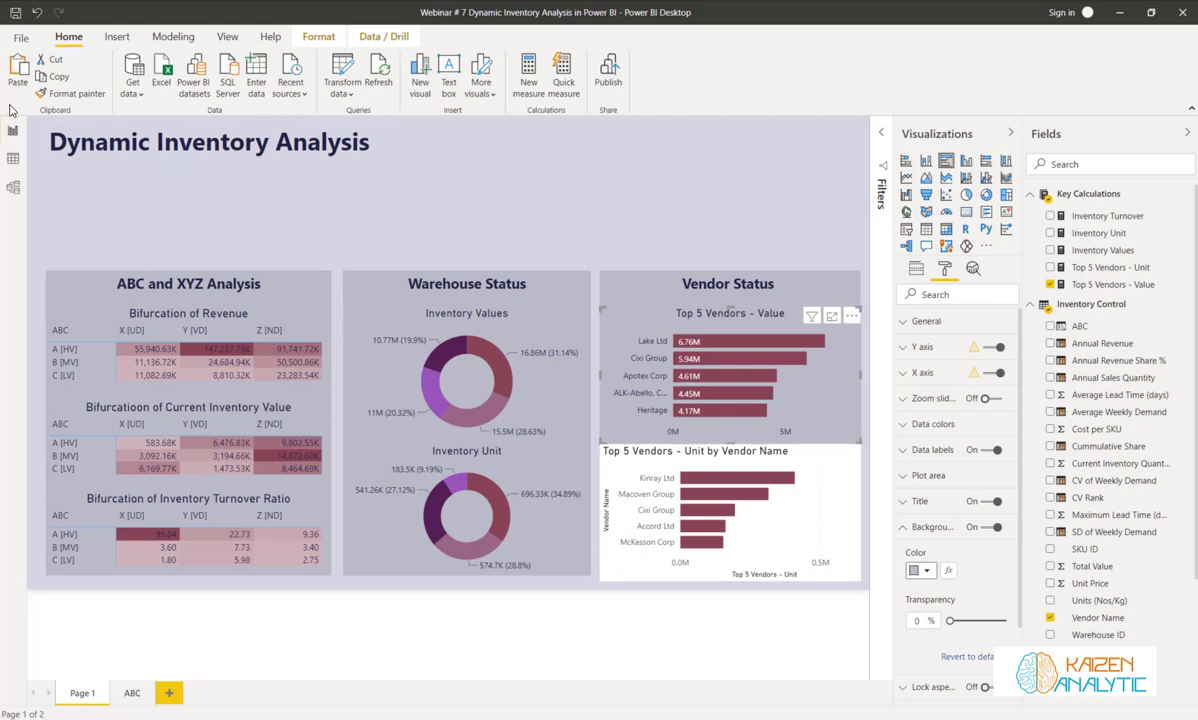
Step: Copy the value chart's formatting onto the Top 5 Vendors - Unit chart with Format painter
click(62, 94)
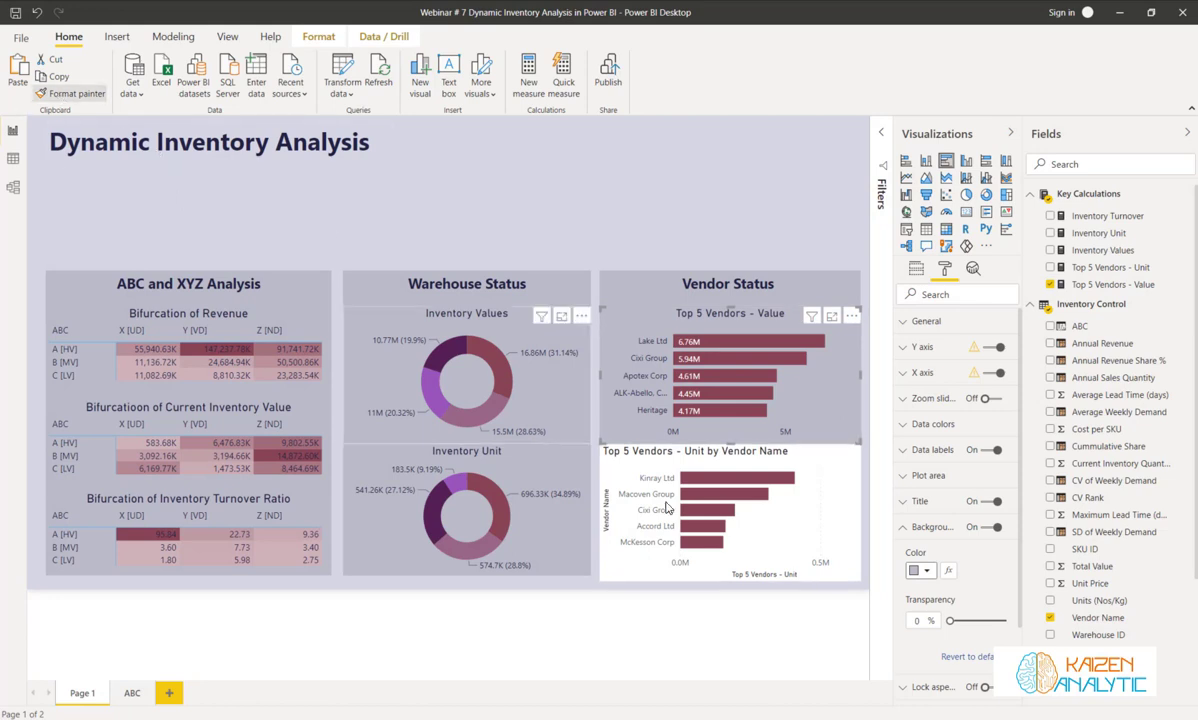
click(800, 521)
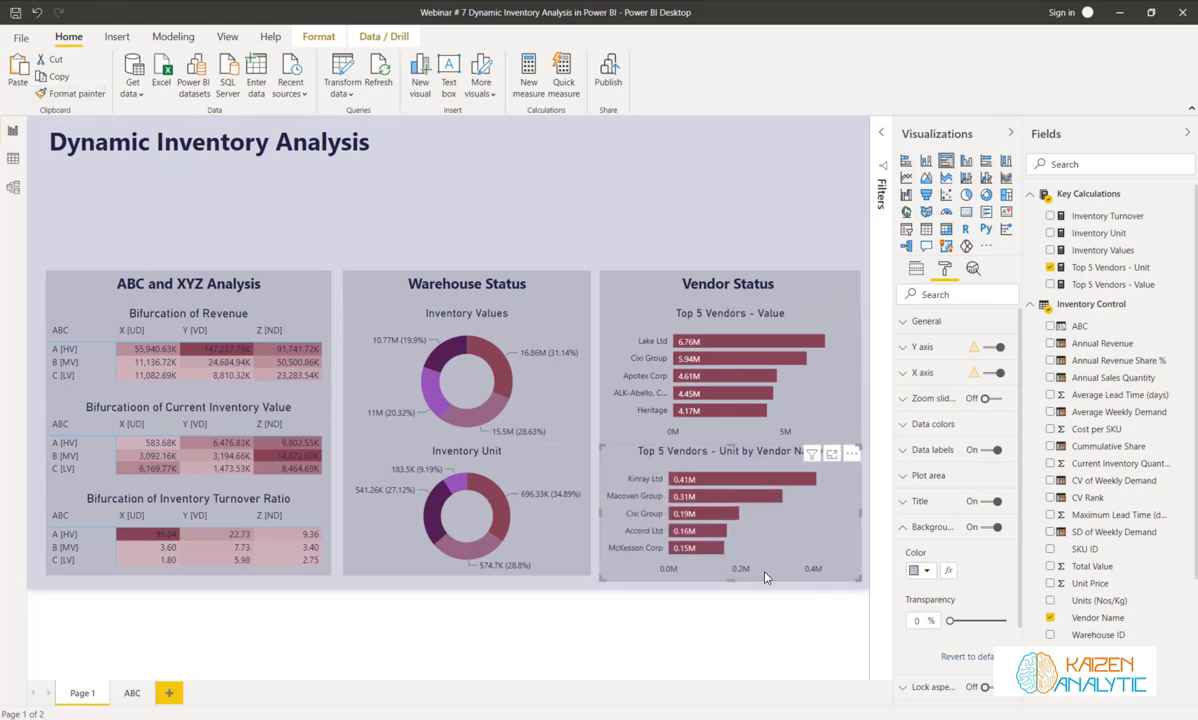
Step: Shorten the title of the lower vendor bar chart to "Top 5 Vendors - Unit"
click(906, 505)
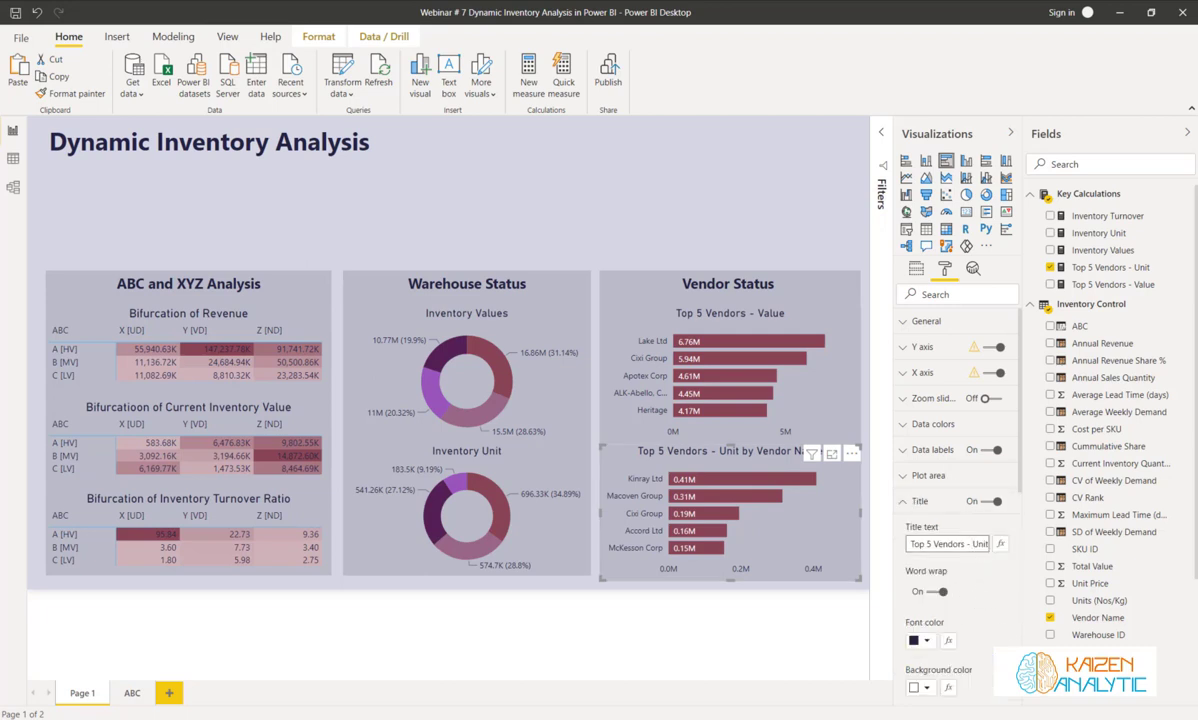
click(987, 544)
key(Delete)
key(Delete)
key(Delete)
key(Delete)
key(Delete)
key(Delete)
key(Delete)
key(Delete)
key(Delete)
key(Delete)
key(Delete)
key(Delete)
key(Delete)
key(Delete)
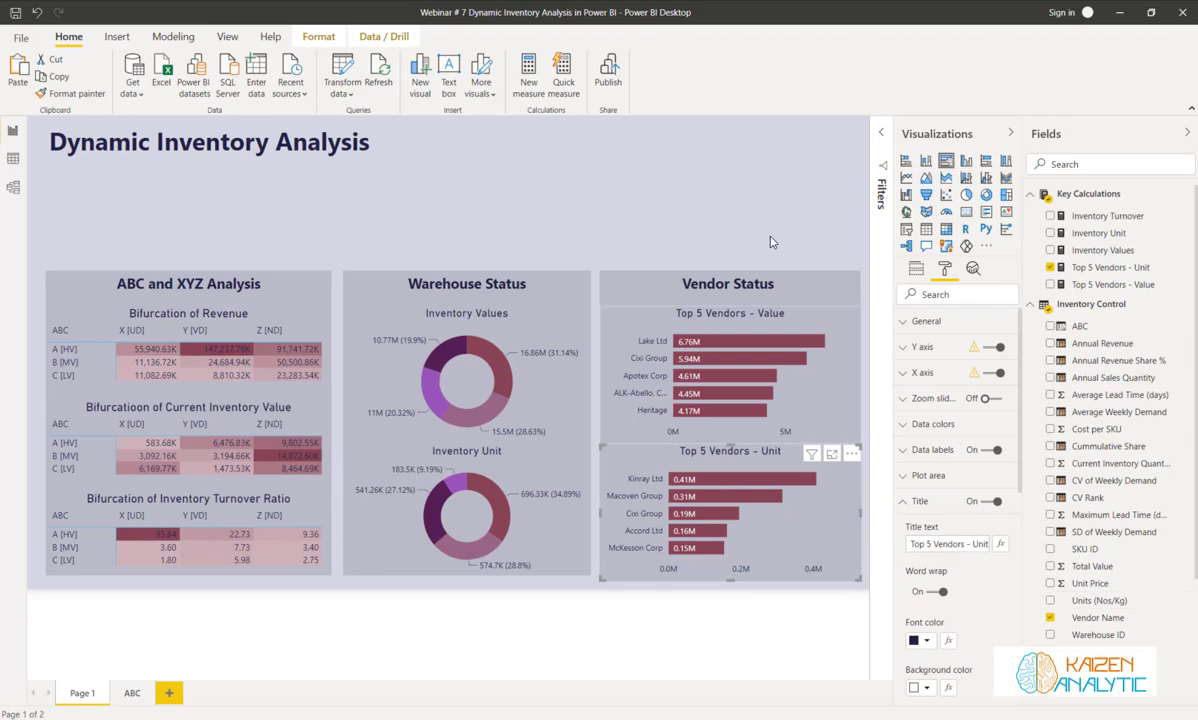
click(720, 211)
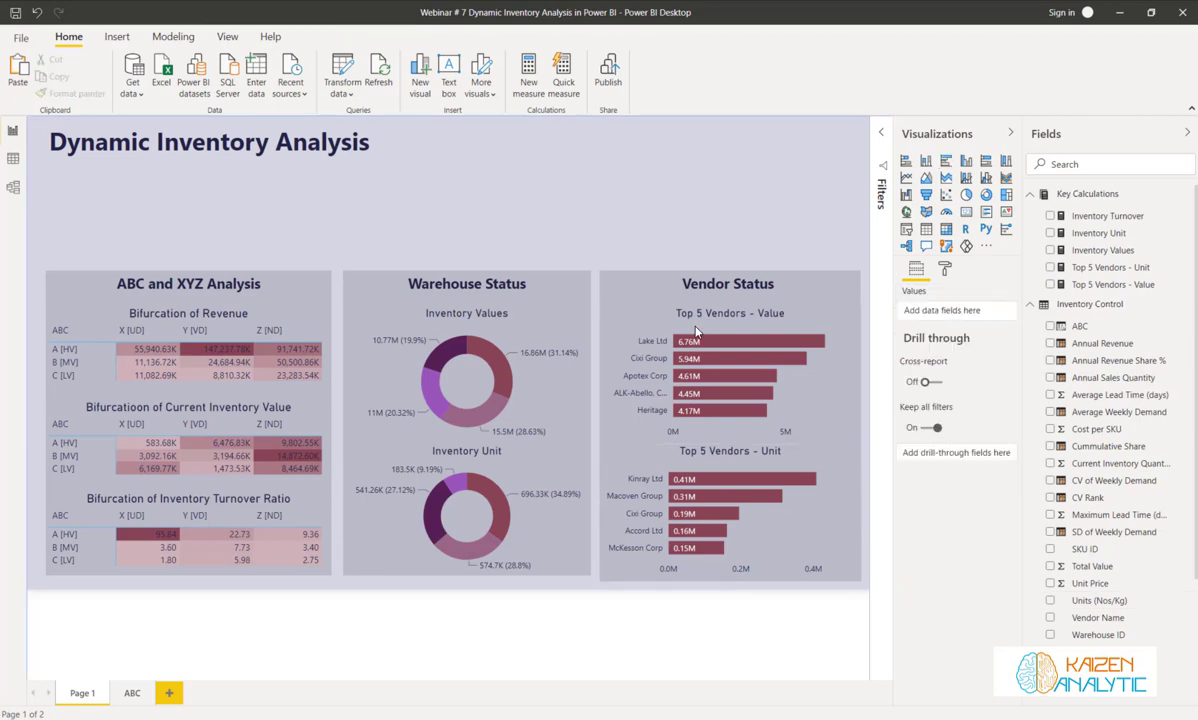
Step: Extend the Inventory Unit donut chart and the Inventory Turnover Ratio matrix downward to align with the bottom edge of the vendor charts
click(525, 567)
drag(469, 577, 470, 583)
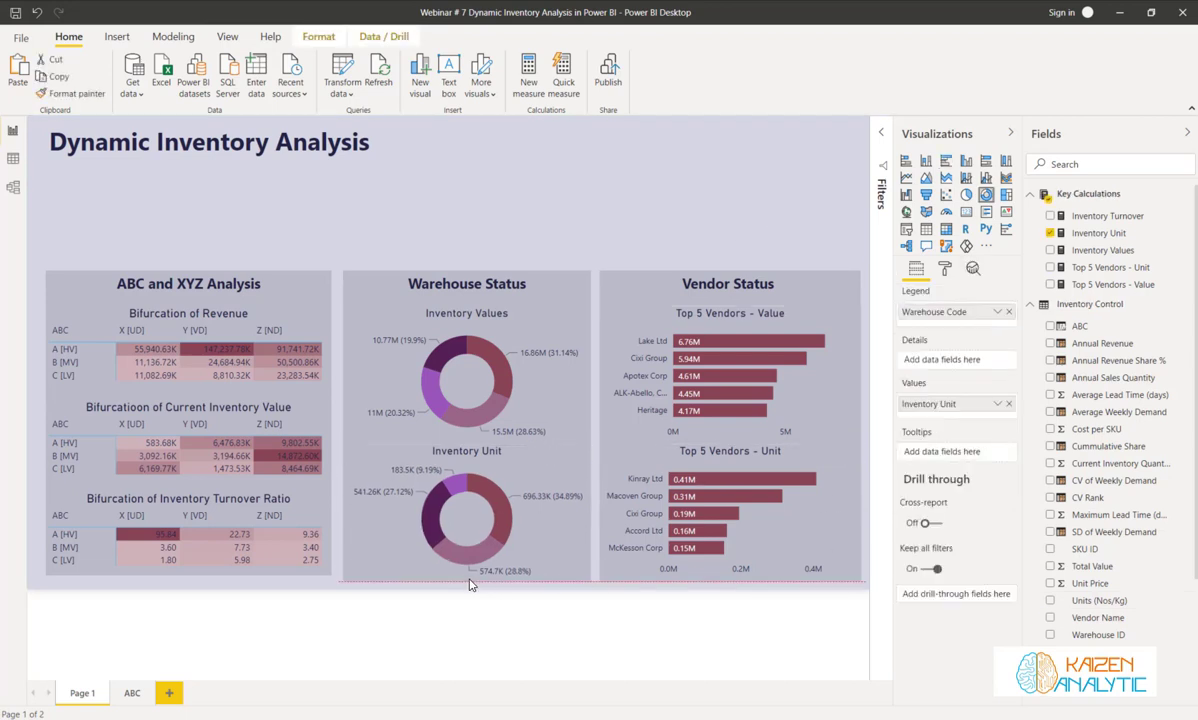
click(200, 566)
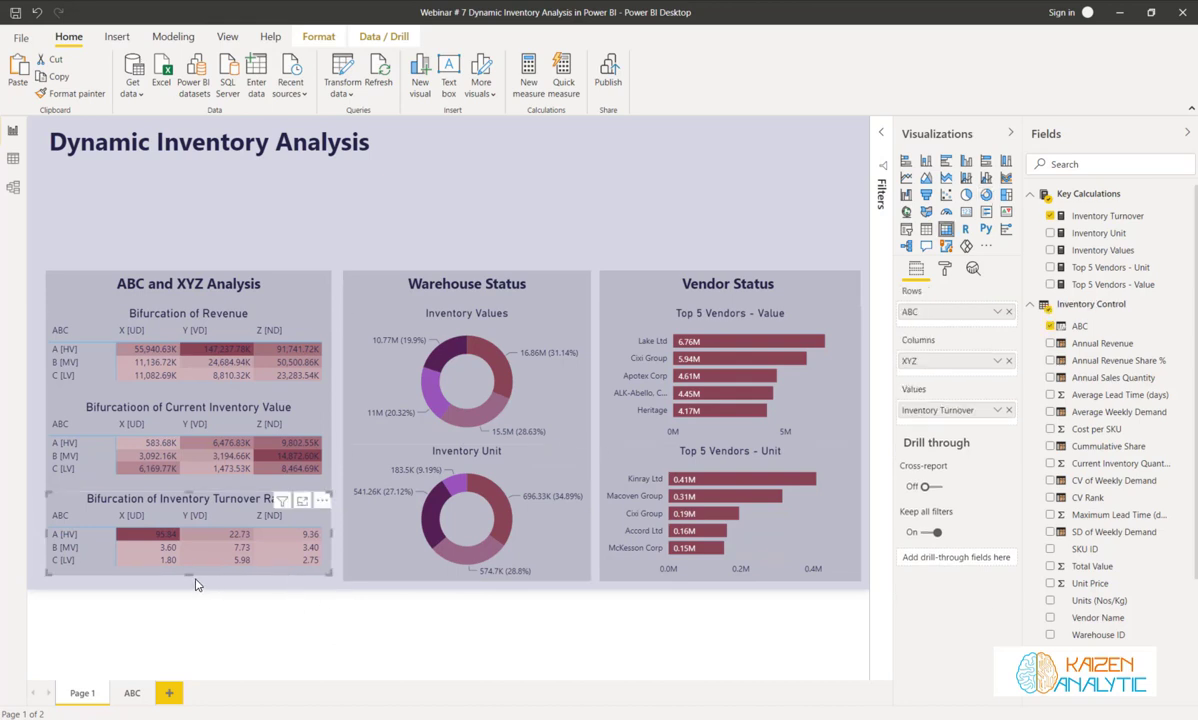
click(441, 214)
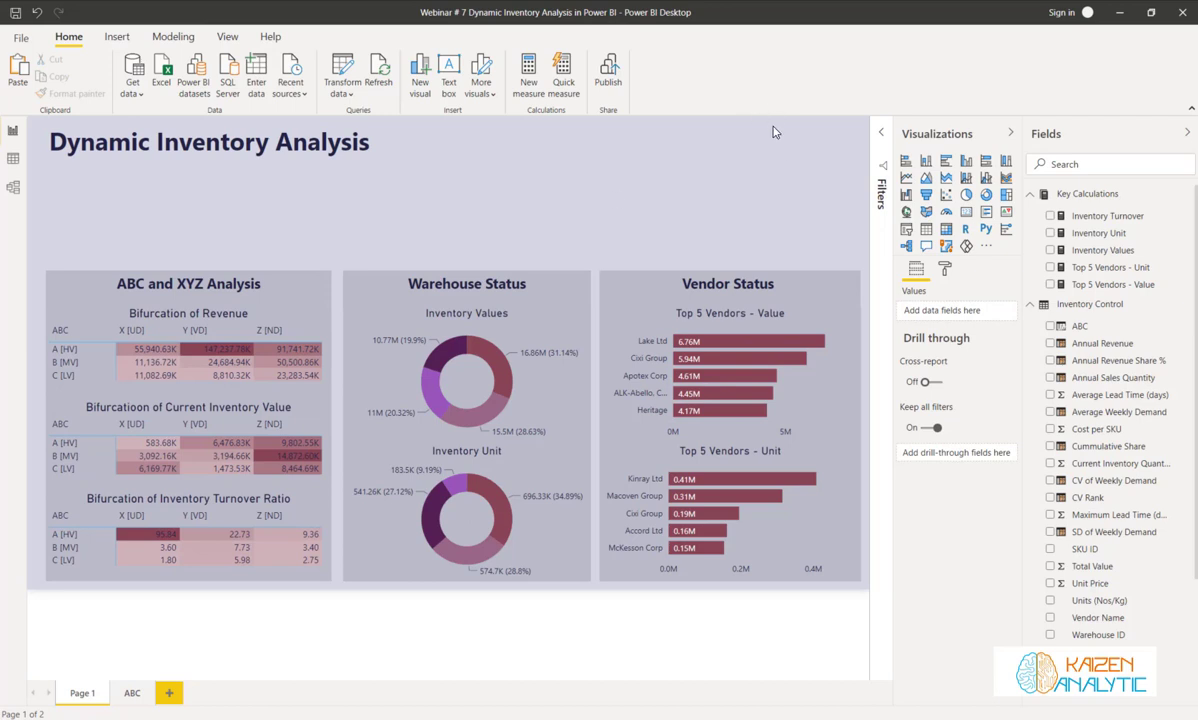
Step: Duplicate the Vendor Status heading text box, place the copy at the page's upper-right corner, and change its text to "Select for Analysis"
click(636, 279)
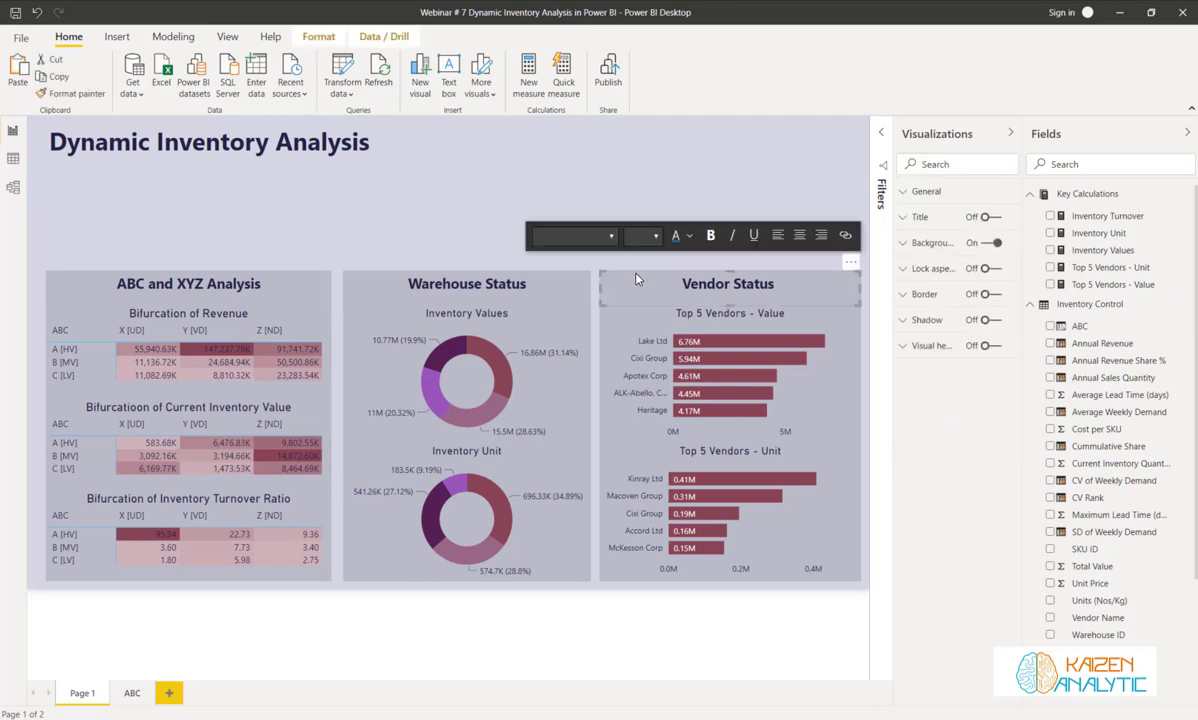
drag(636, 279, 642, 285)
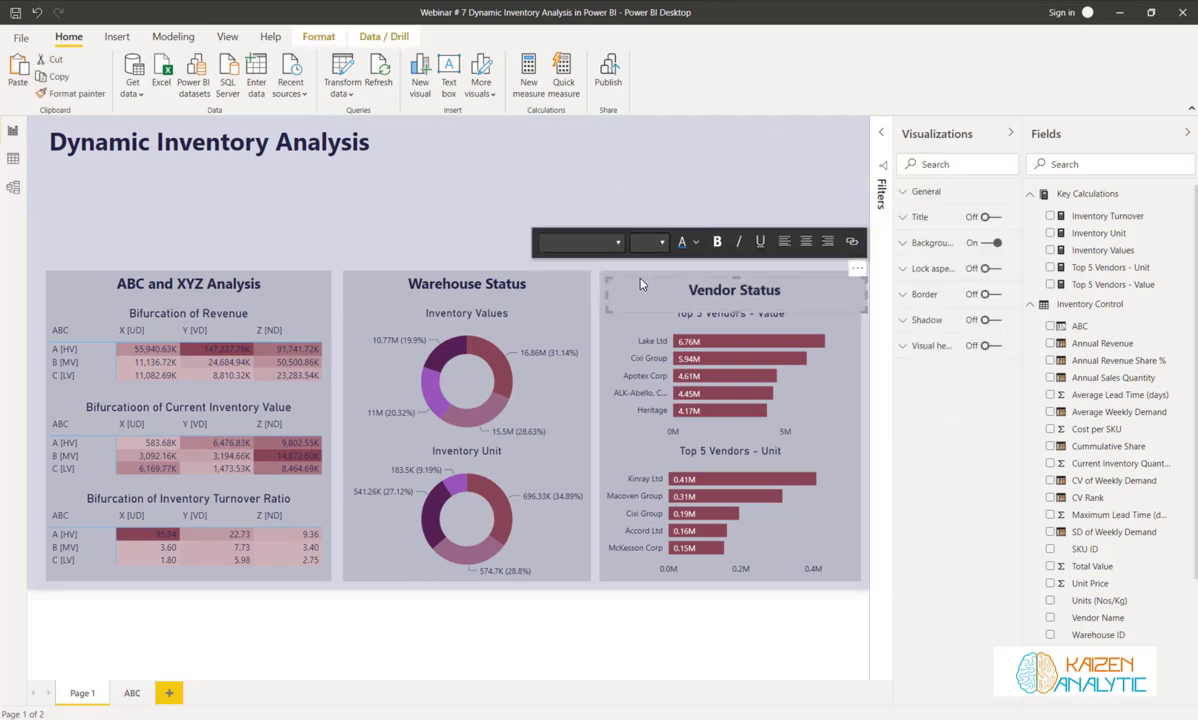
drag(656, 231, 825, 140)
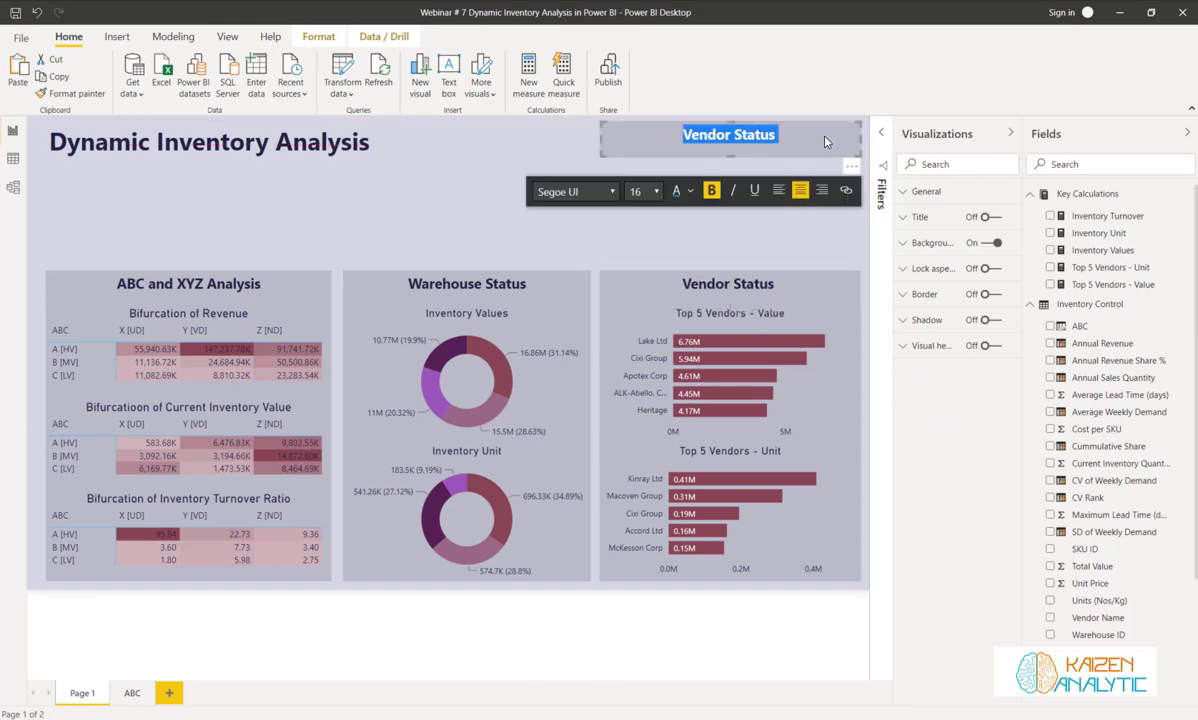
text(Se)
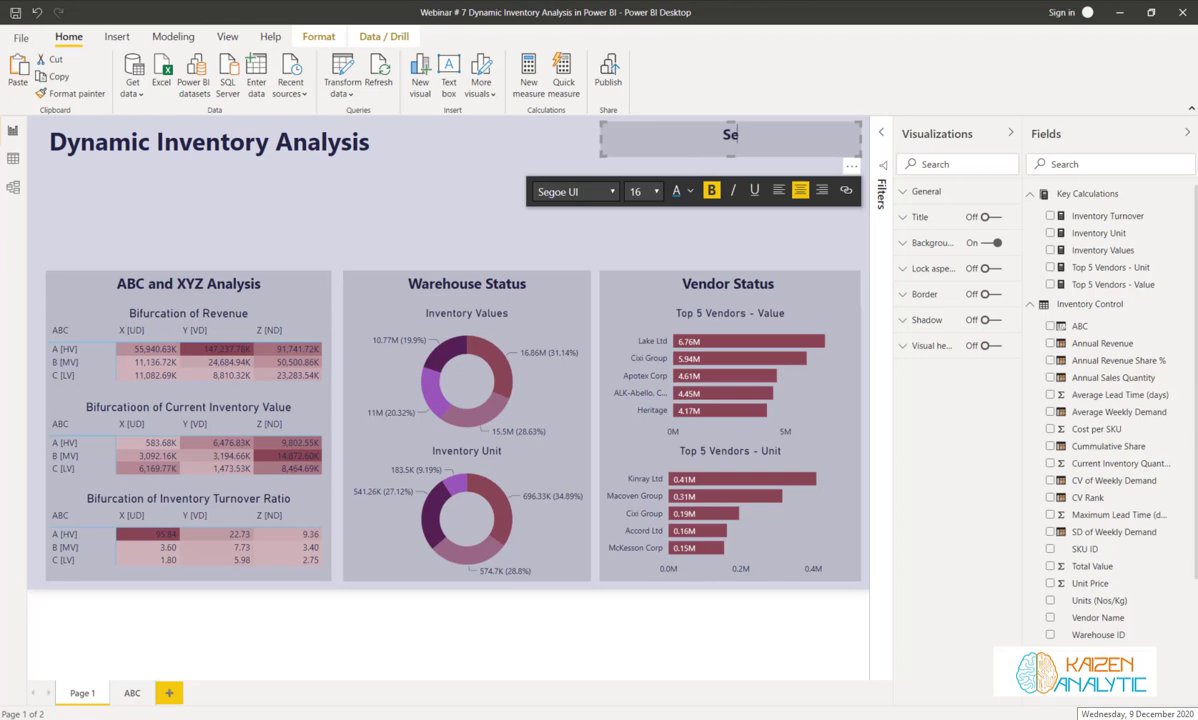
text(lect for Analysis)
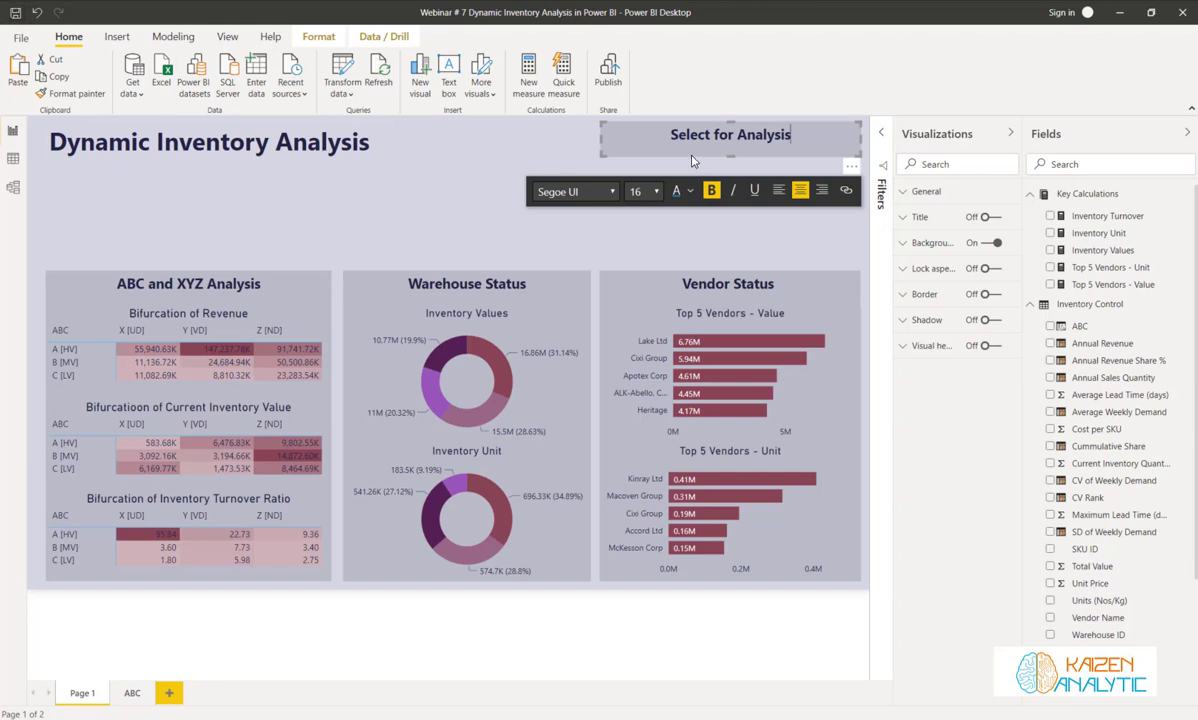
Step: Reduce the height and width of the Select for Analysis text box so it fits closely around its text
drag(733, 155, 705, 147)
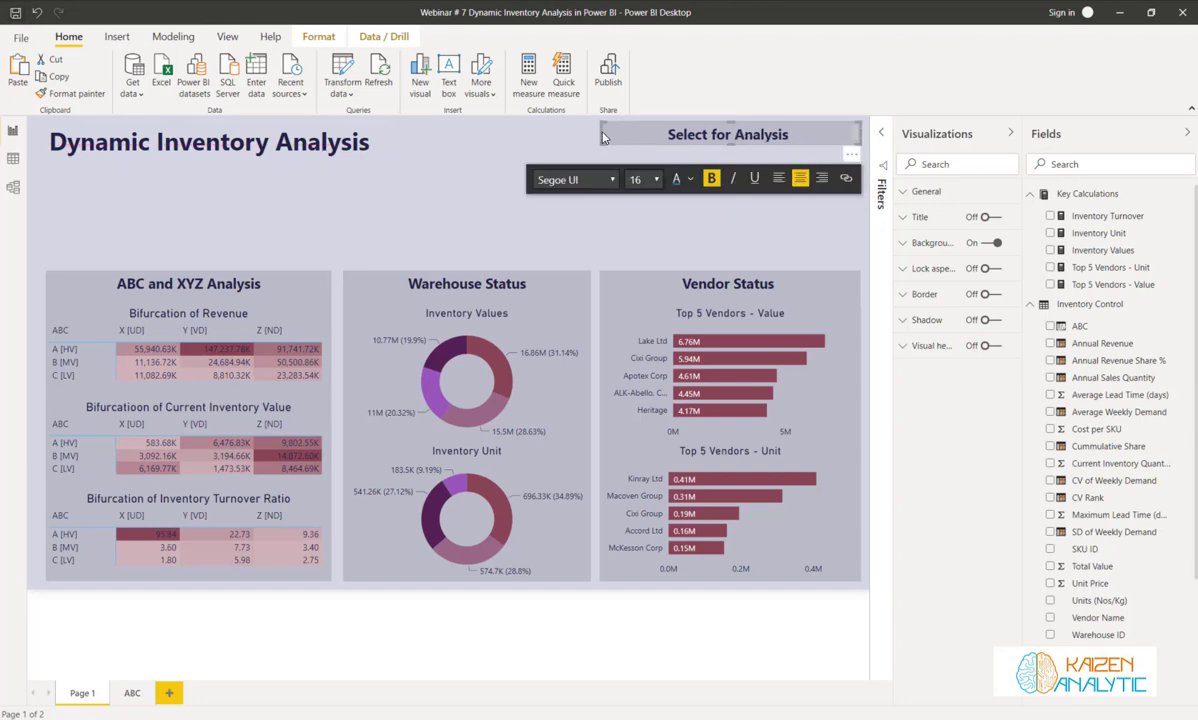
drag(603, 139, 718, 140)
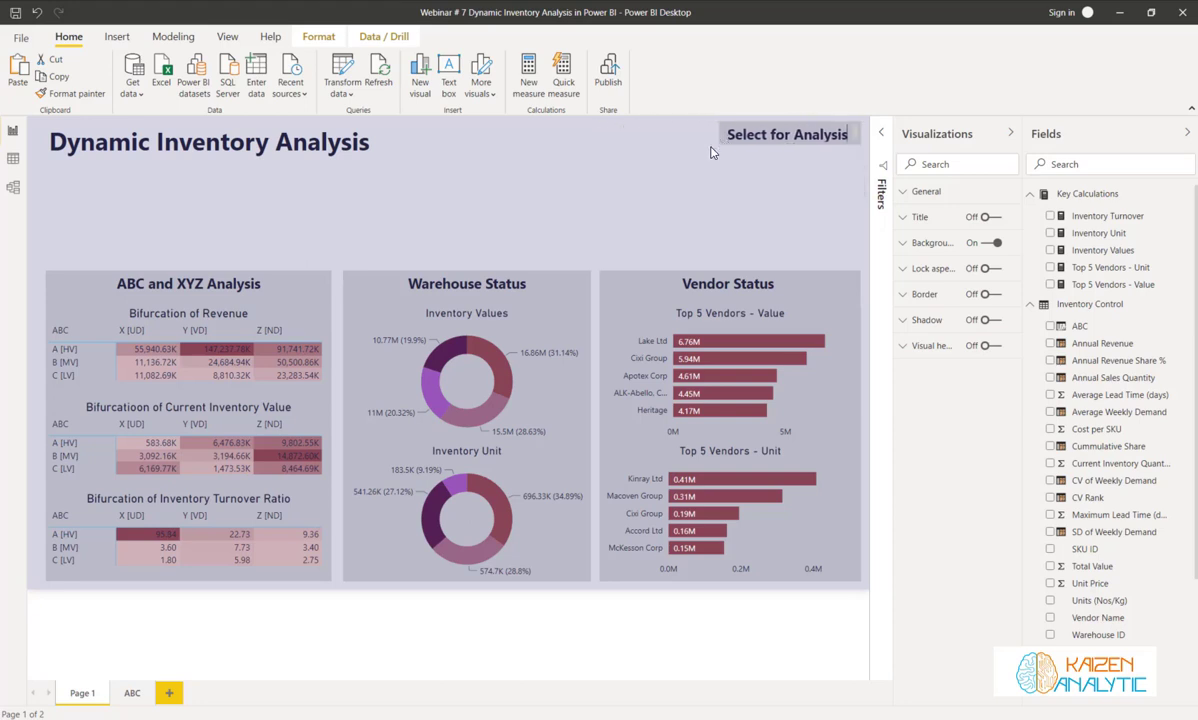
click(675, 156)
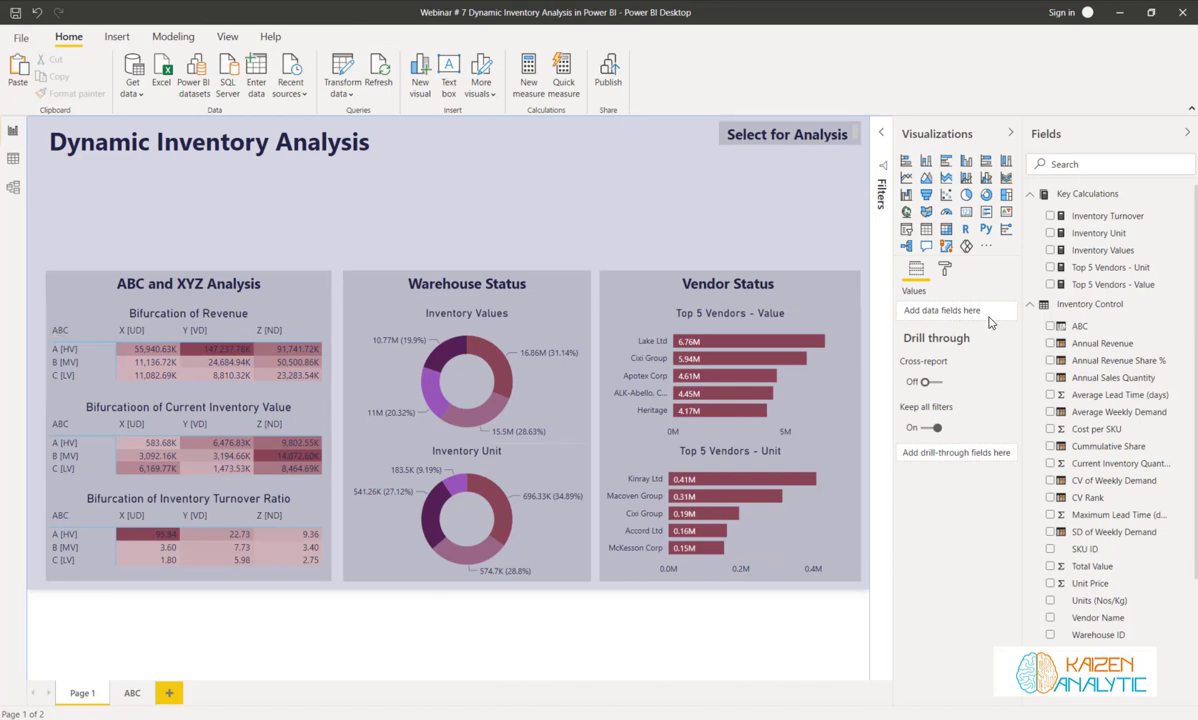
Step: Add a slicer below the Select for Analysis heading using the SKU Name field from the SKU Item table
click(906, 229)
drag(289, 204, 741, 169)
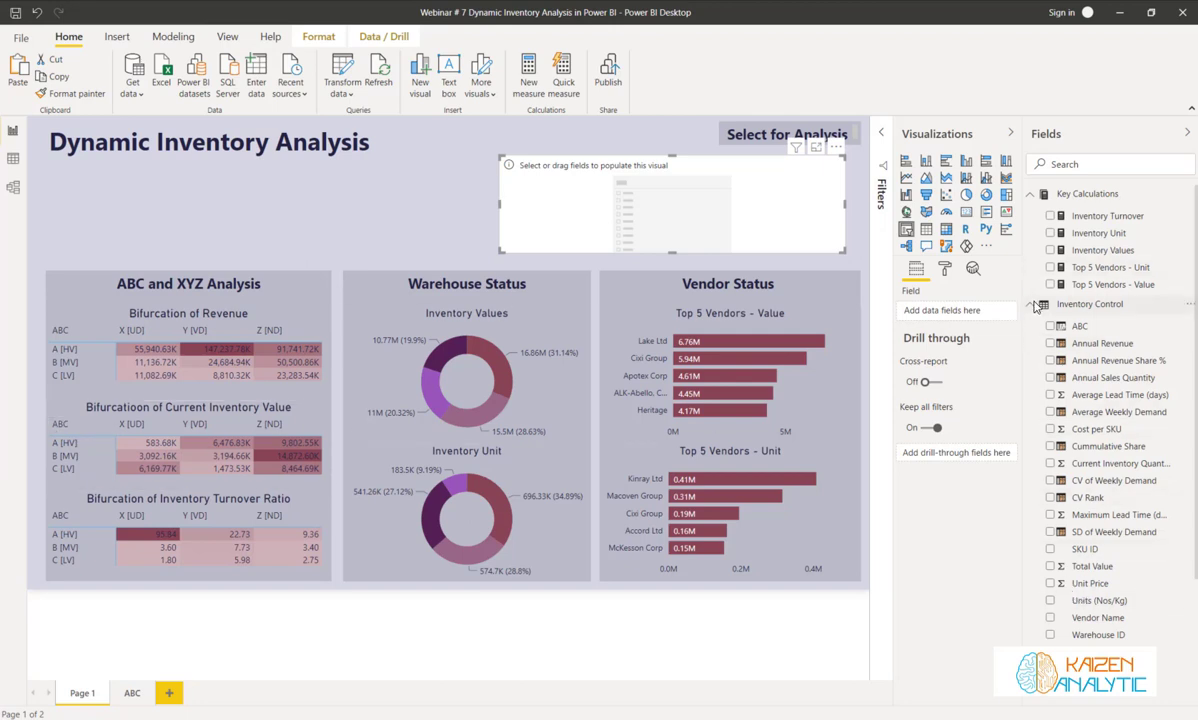
click(1034, 305)
click(1032, 195)
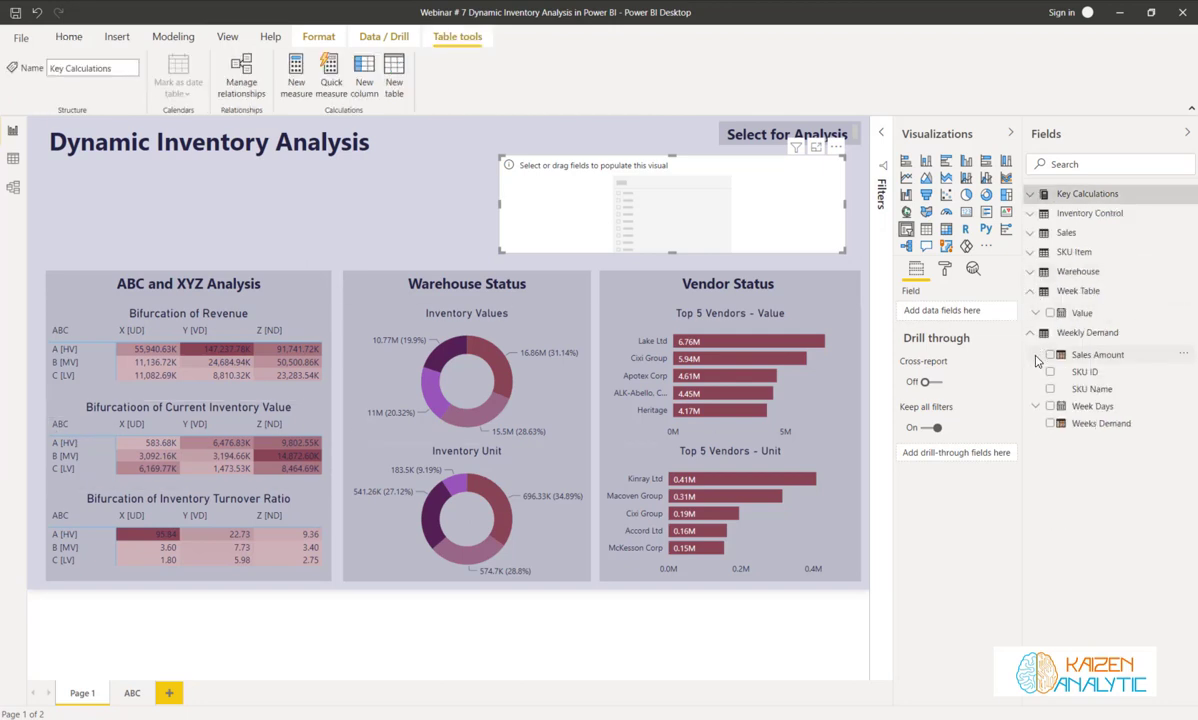
click(1031, 291)
click(1031, 311)
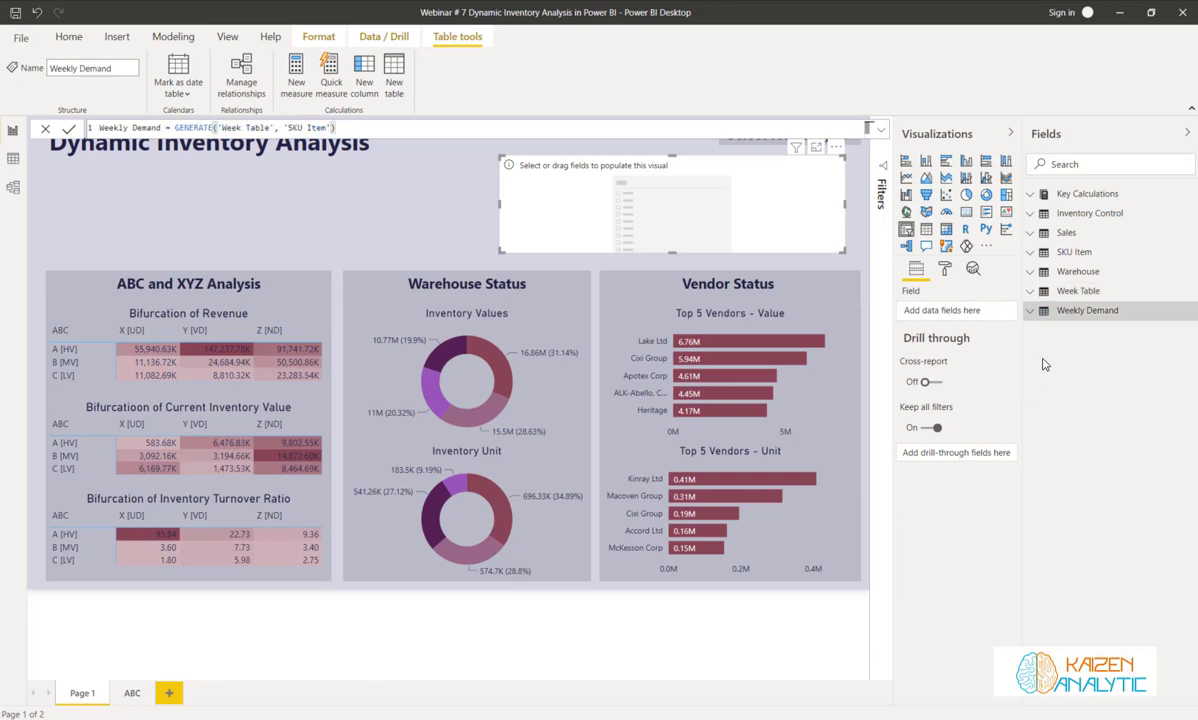
click(1032, 253)
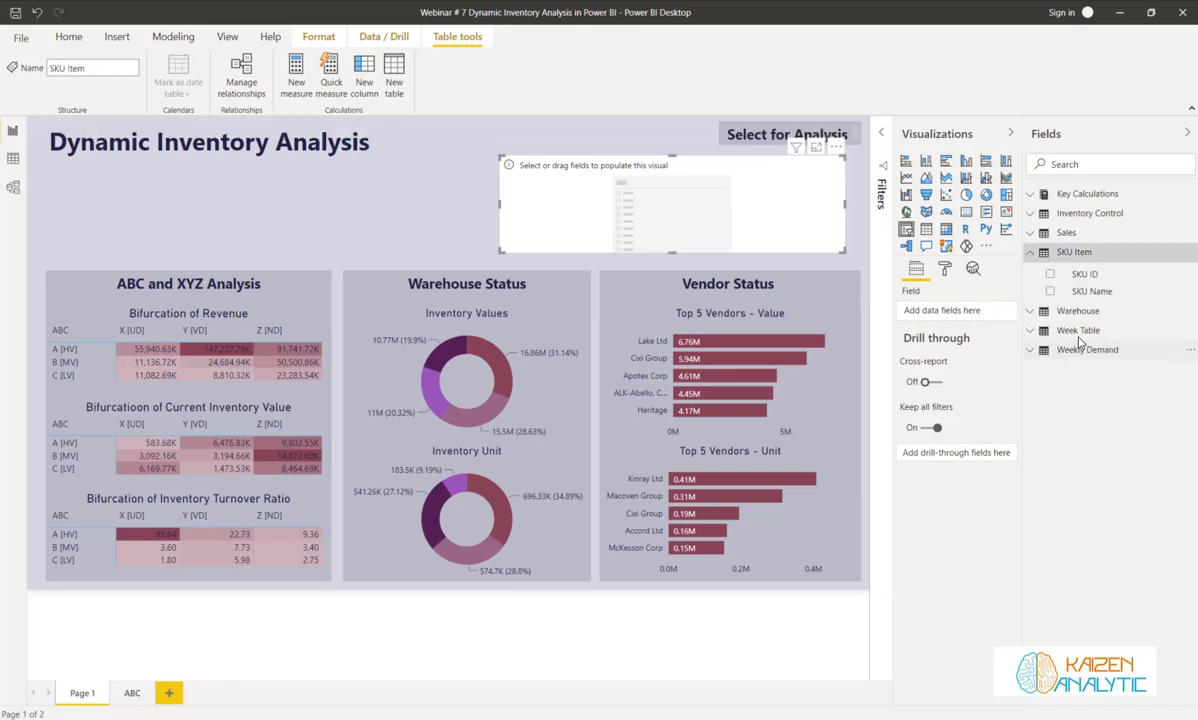
click(1050, 291)
Step: Switch the SKU Name slicer to a dropdown and fit it directly beneath the Select for Analysis heading at the same width
click(831, 167)
click(790, 200)
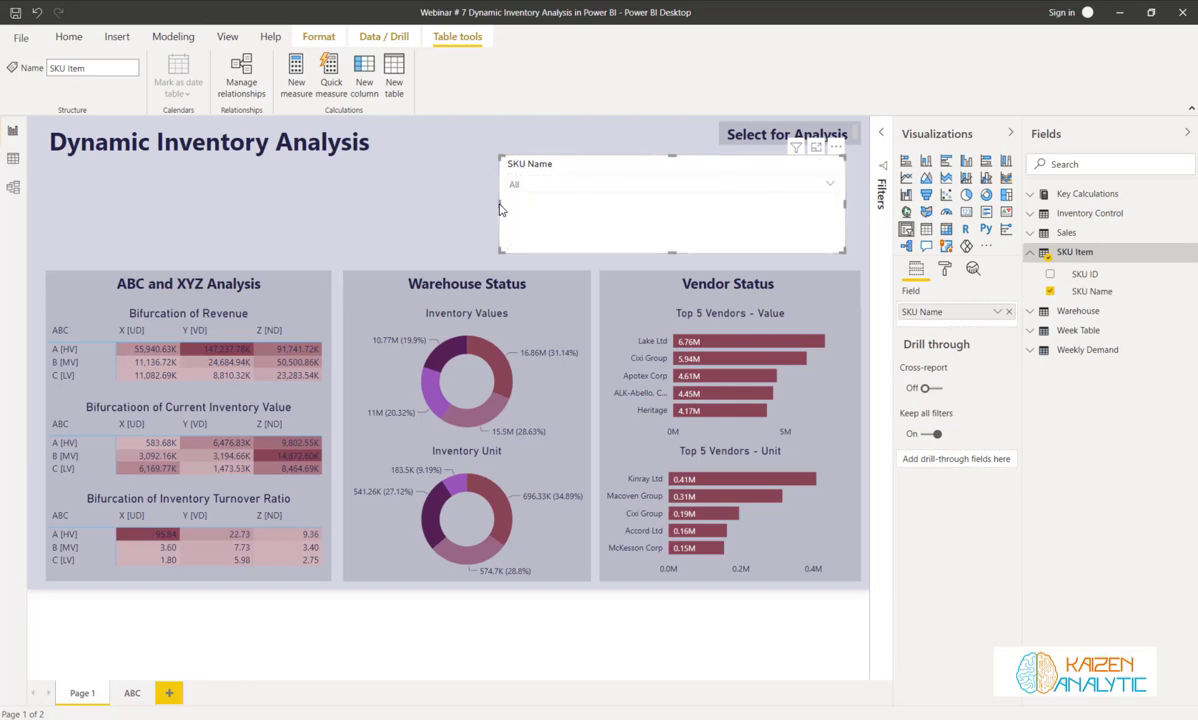
drag(501, 207, 711, 207)
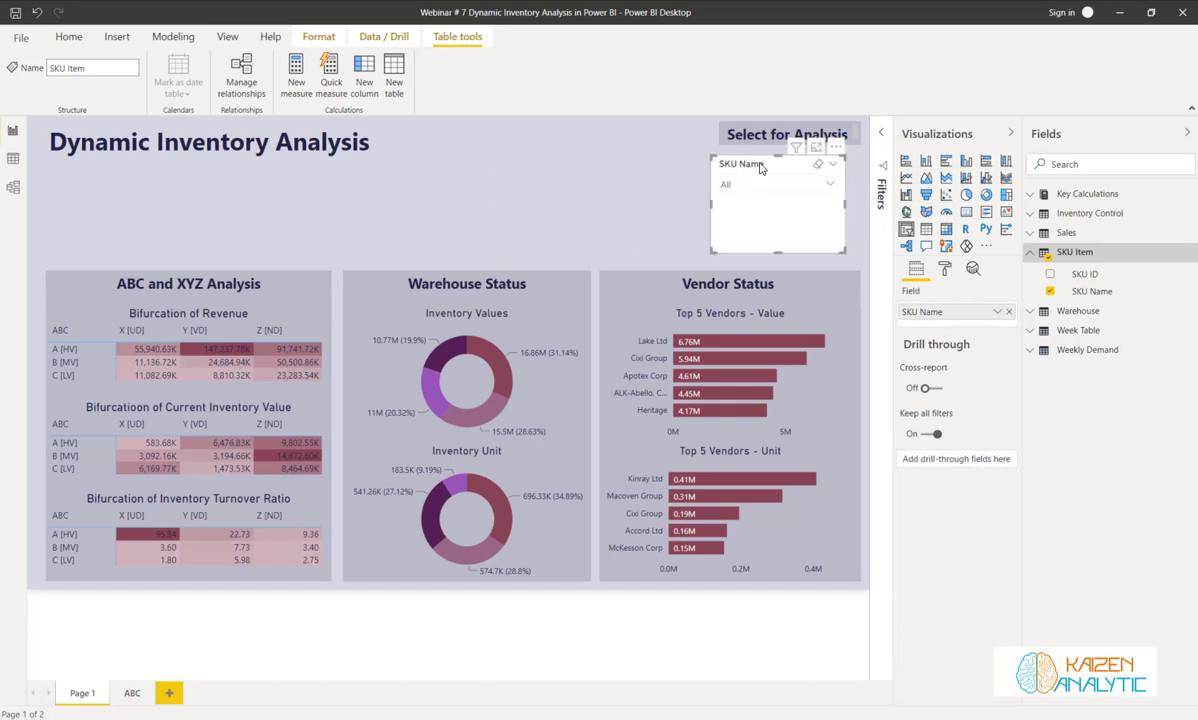
drag(763, 163, 771, 153)
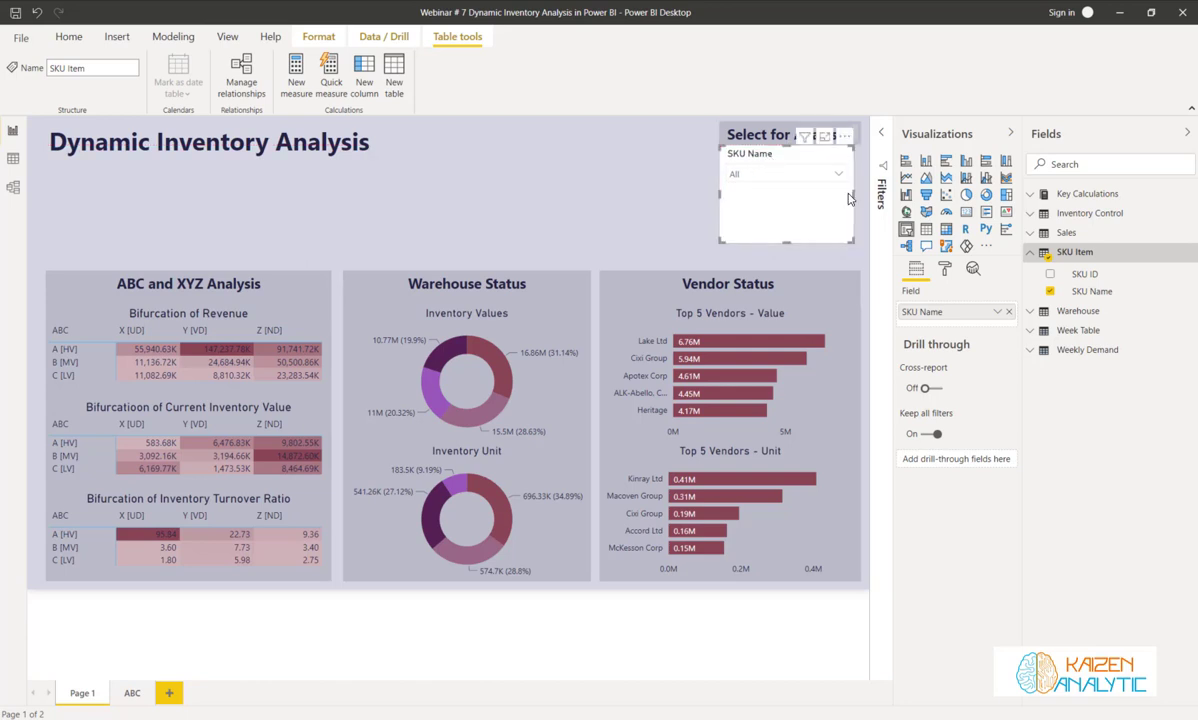
drag(855, 196, 861, 196)
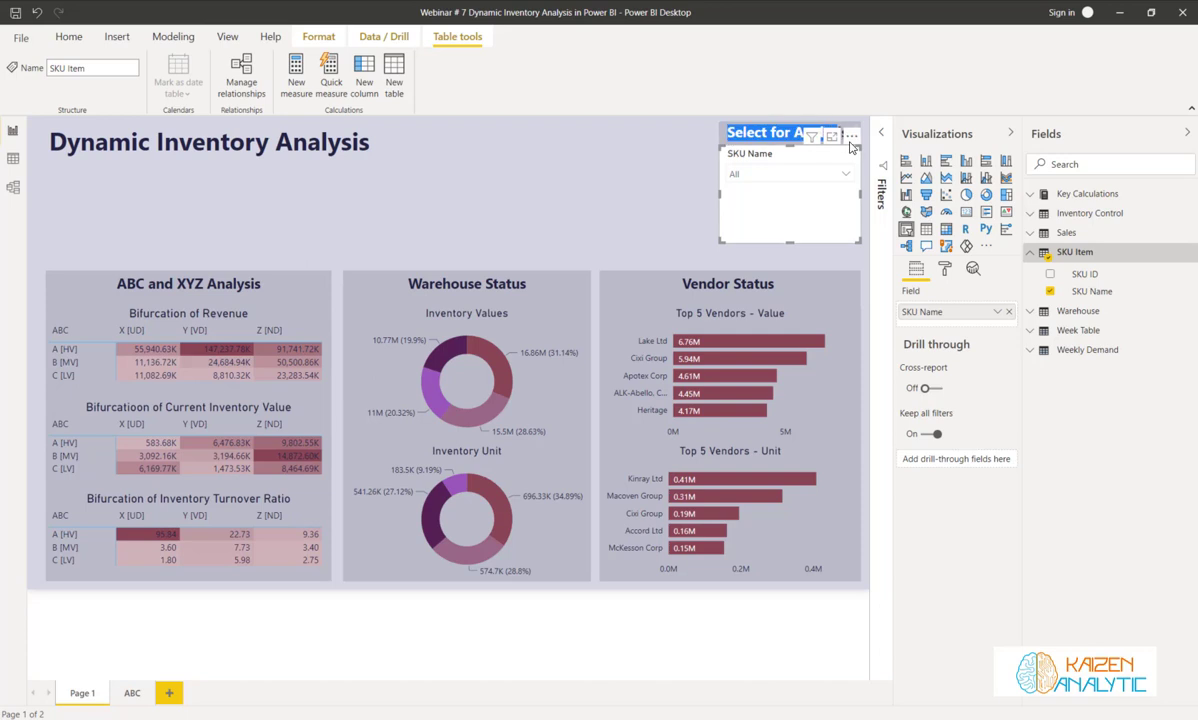
Step: Set the font size of the Select for Analysis heading to 14
click(730, 139)
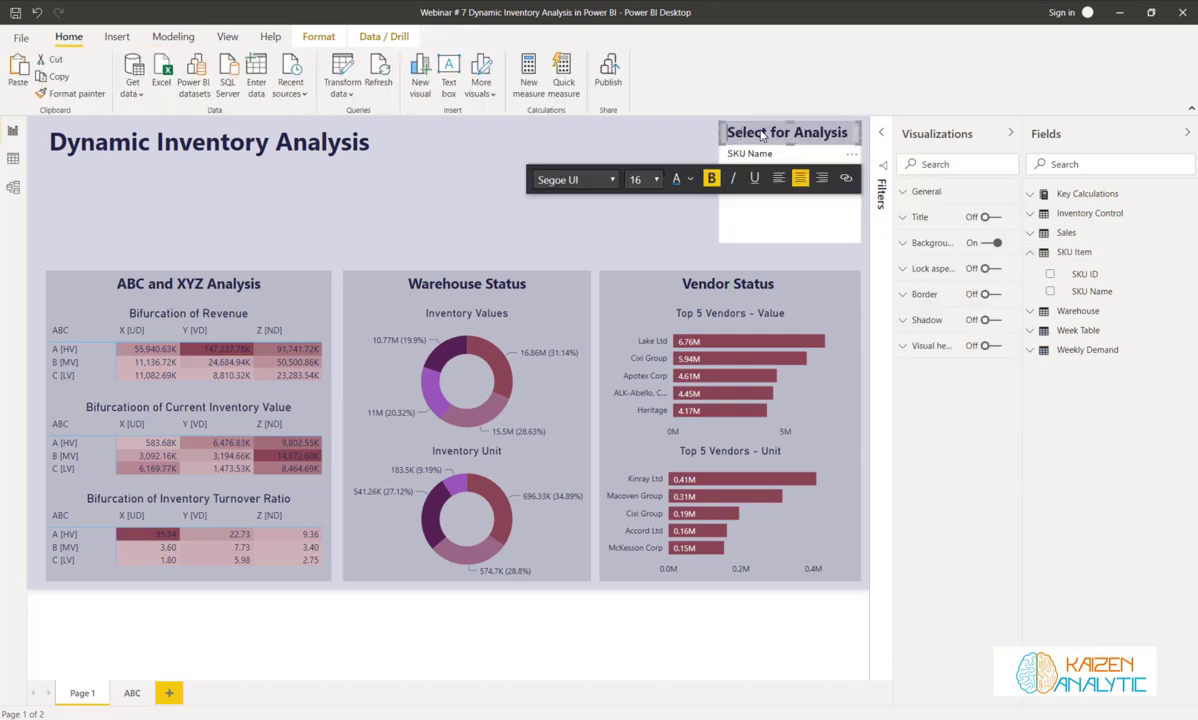
drag(728, 135, 850, 134)
click(658, 182)
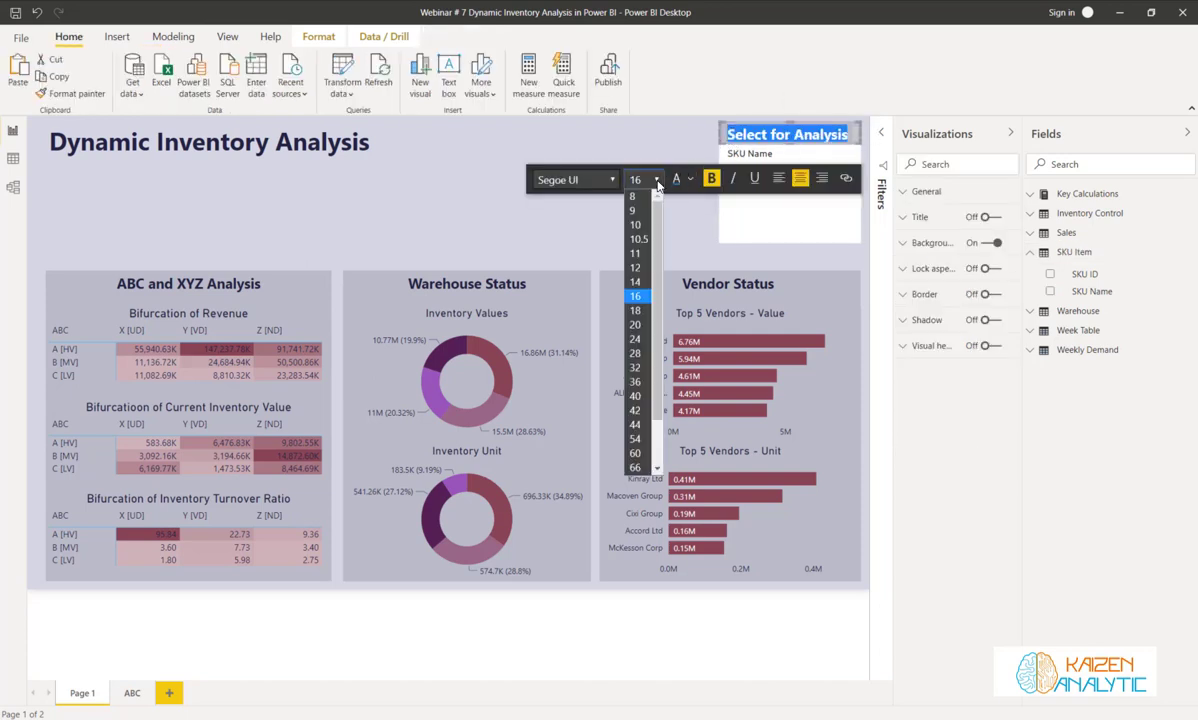
click(600, 279)
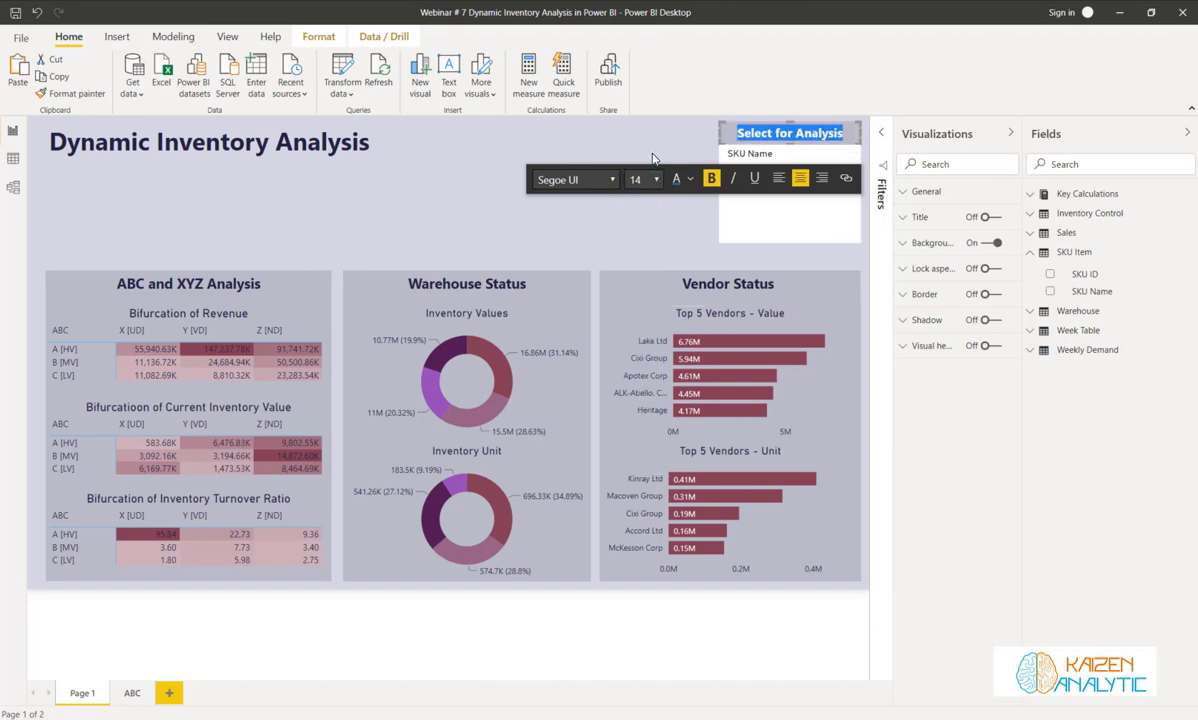
click(829, 227)
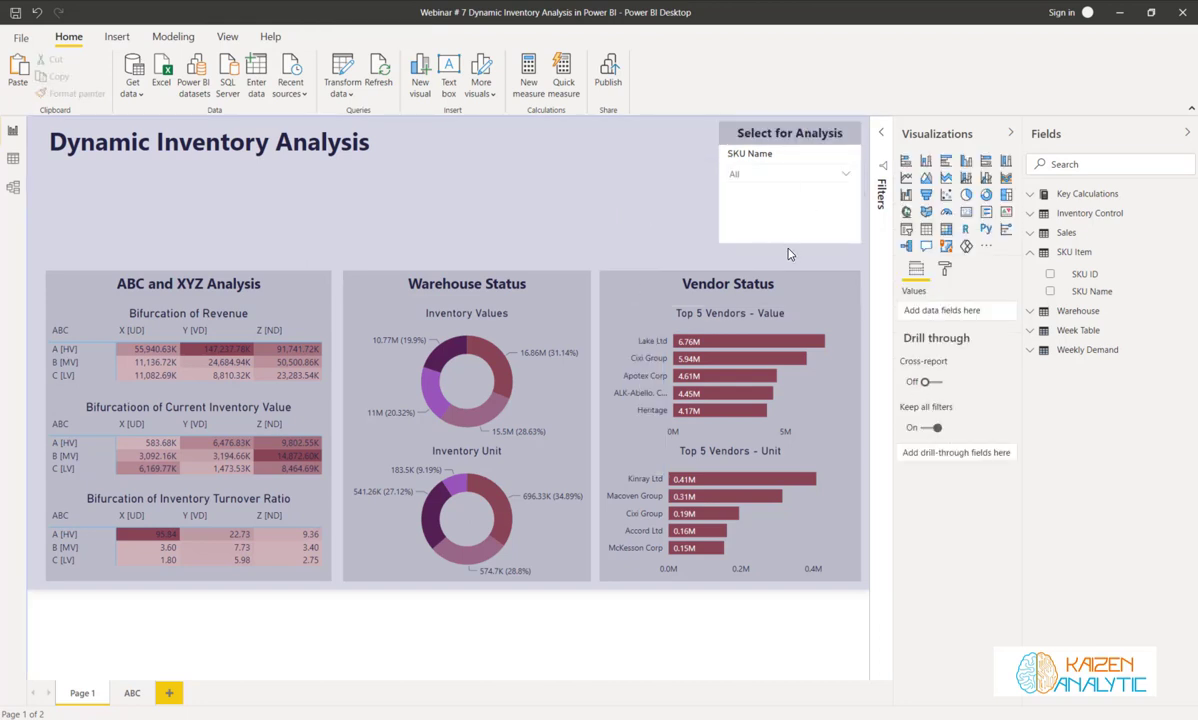
Step: Shorten the SKU Name slicer to its dropdown's height and set its header font color to the dark navy theme color
click(742, 228)
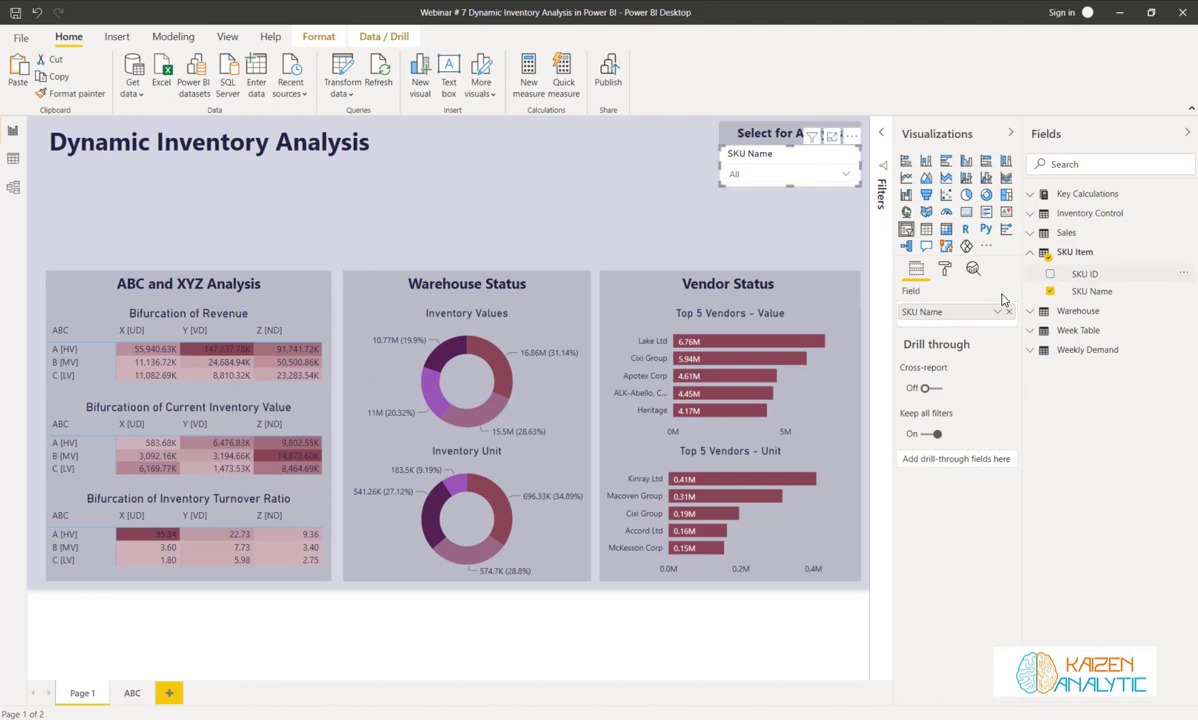
click(946, 270)
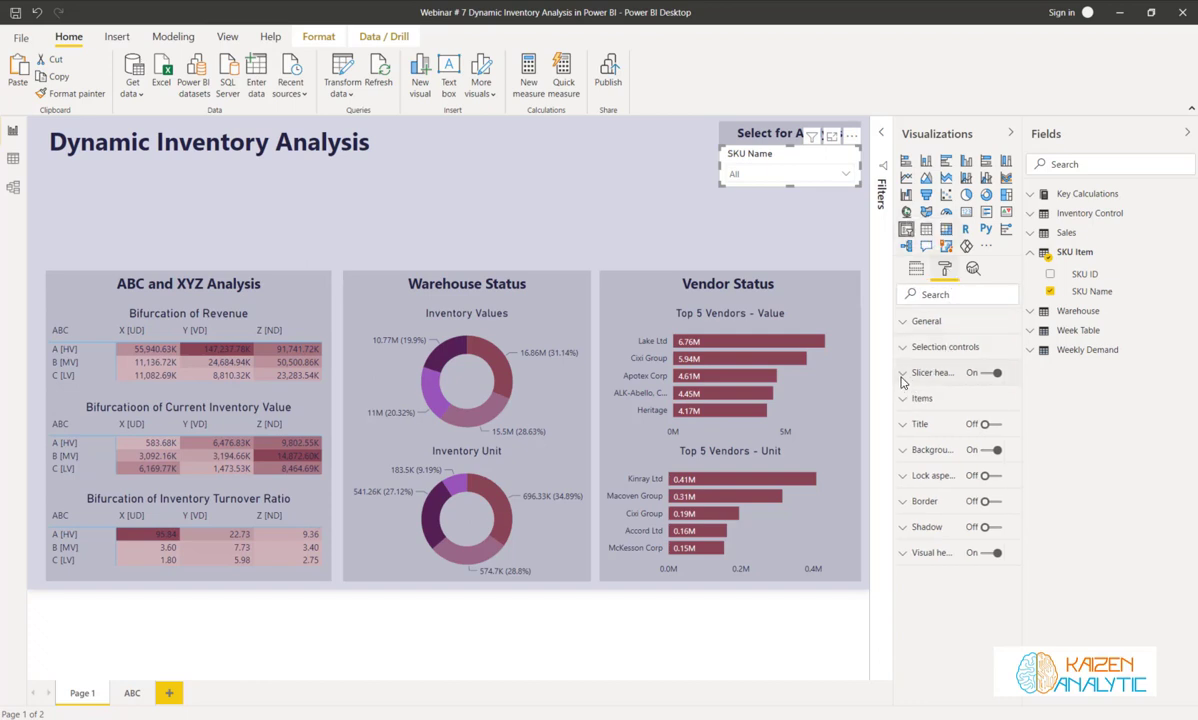
click(904, 373)
click(931, 461)
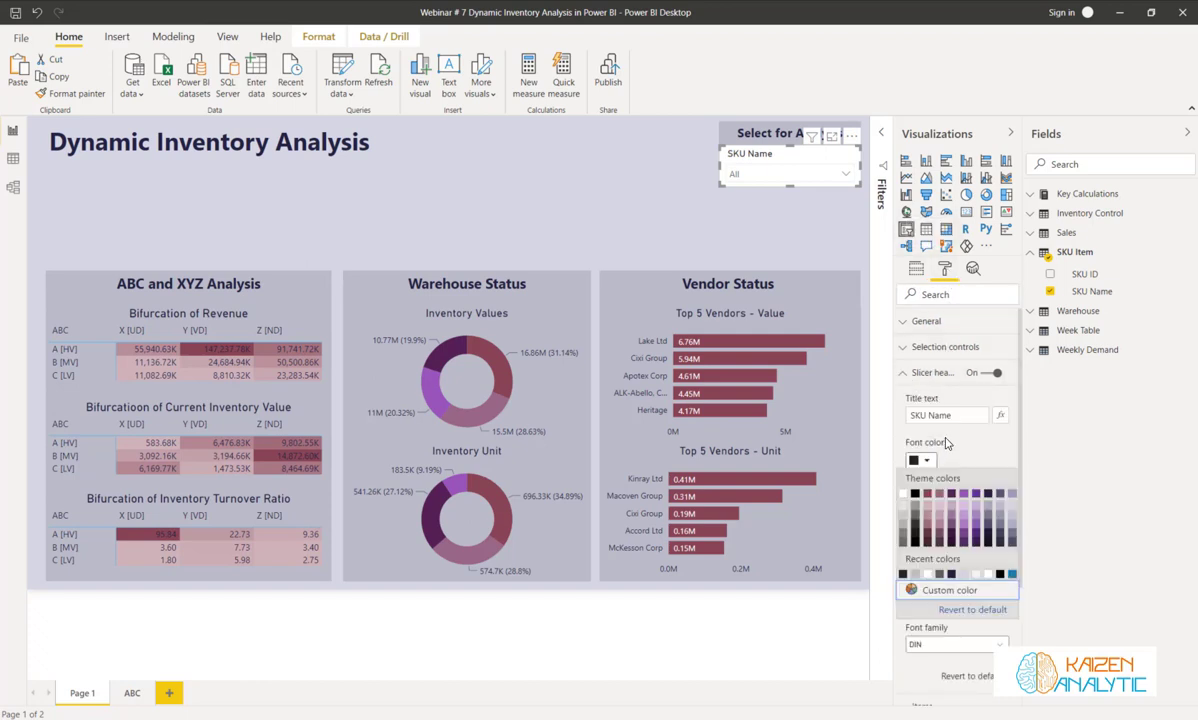
click(986, 492)
Step: Set the slicer items' font color to white and their background to the dark red theme color
scroll(968, 460, down, 4)
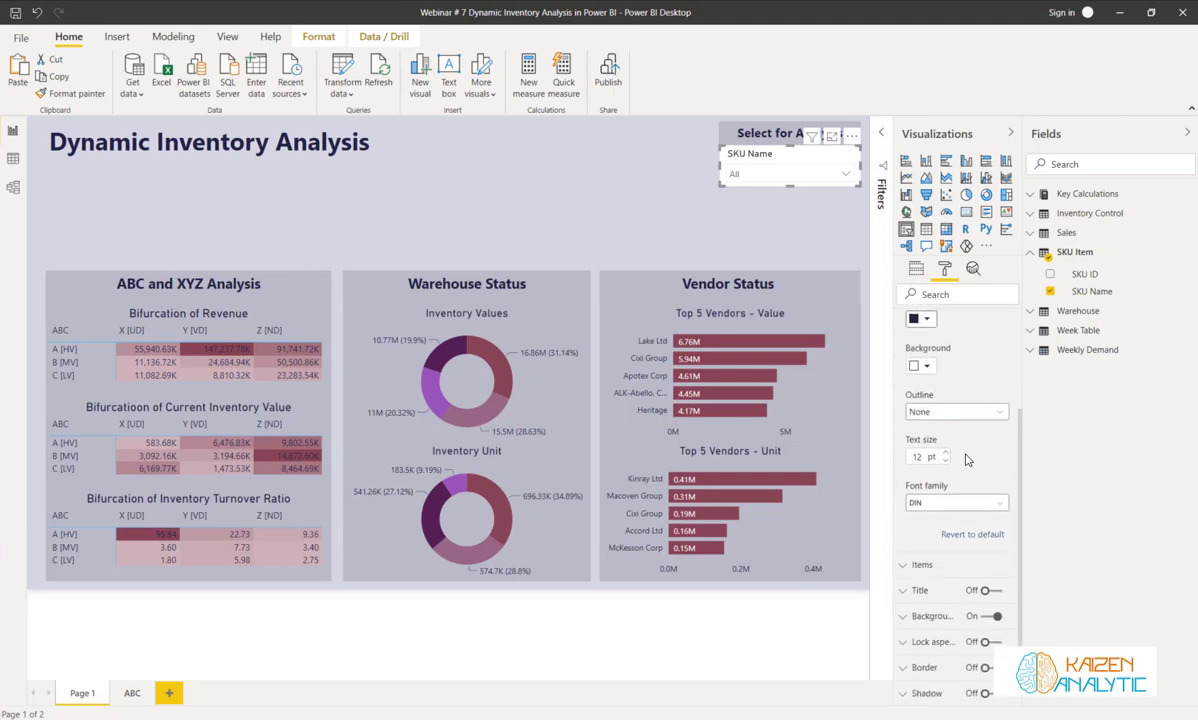
click(903, 541)
scroll(900, 450, down, 3)
click(920, 439)
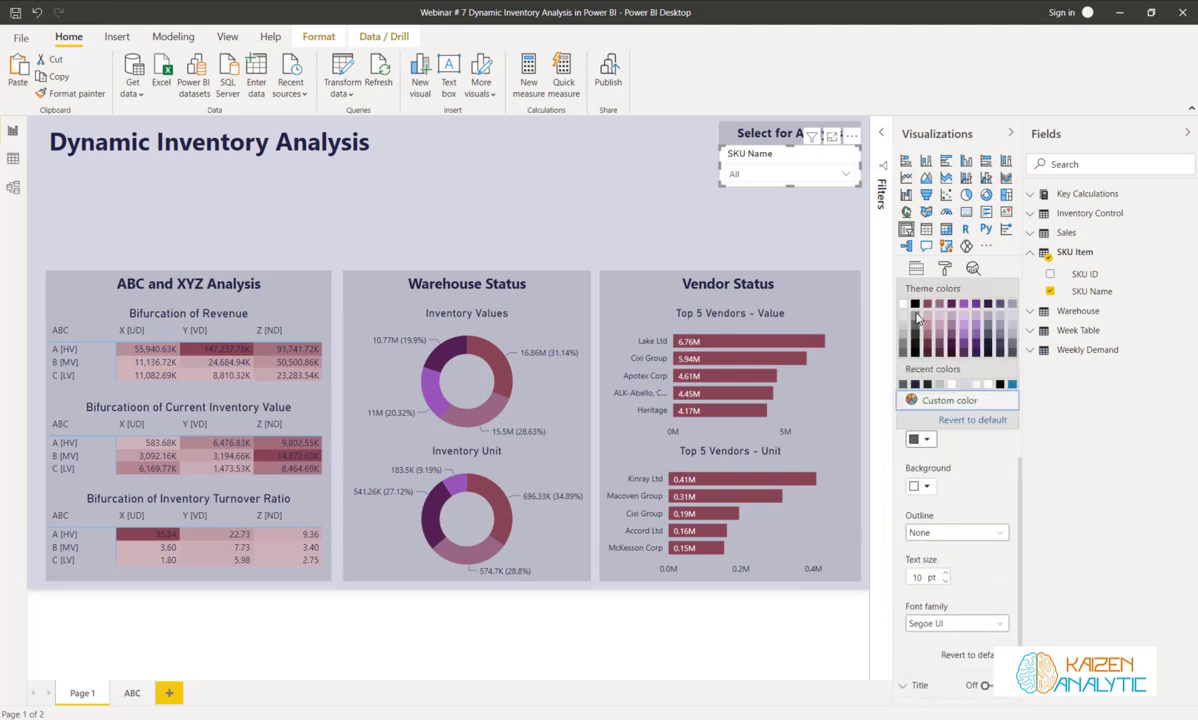
click(917, 318)
click(921, 486)
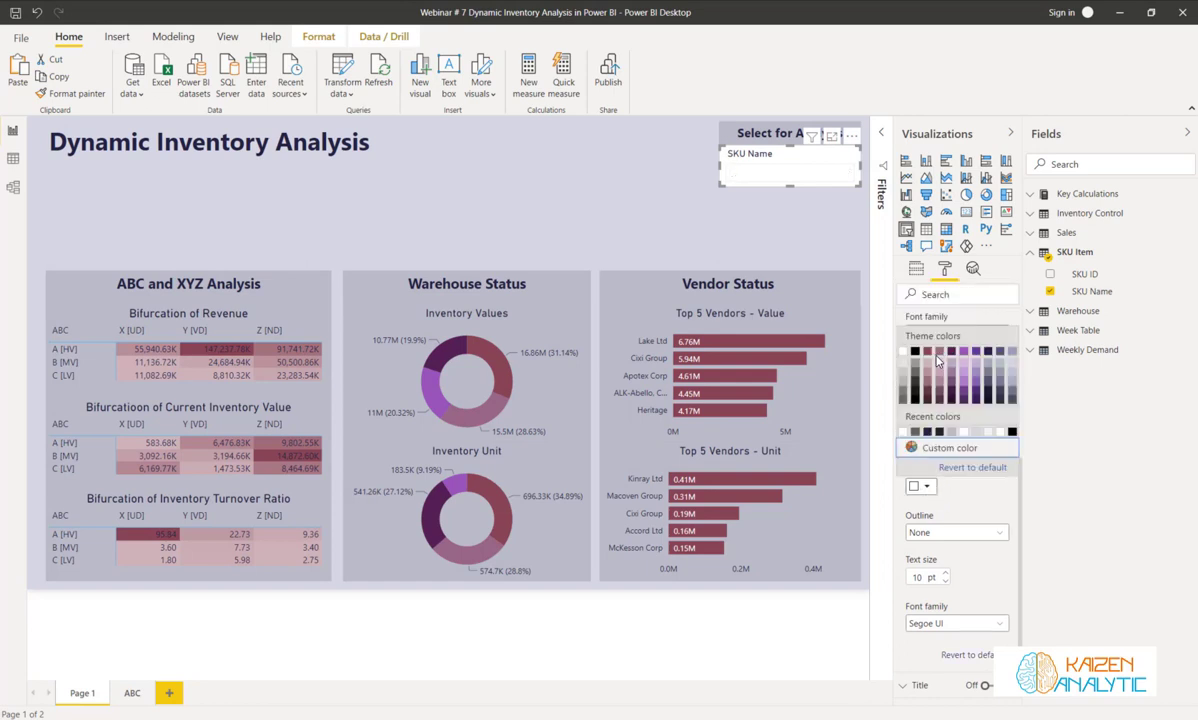
click(929, 353)
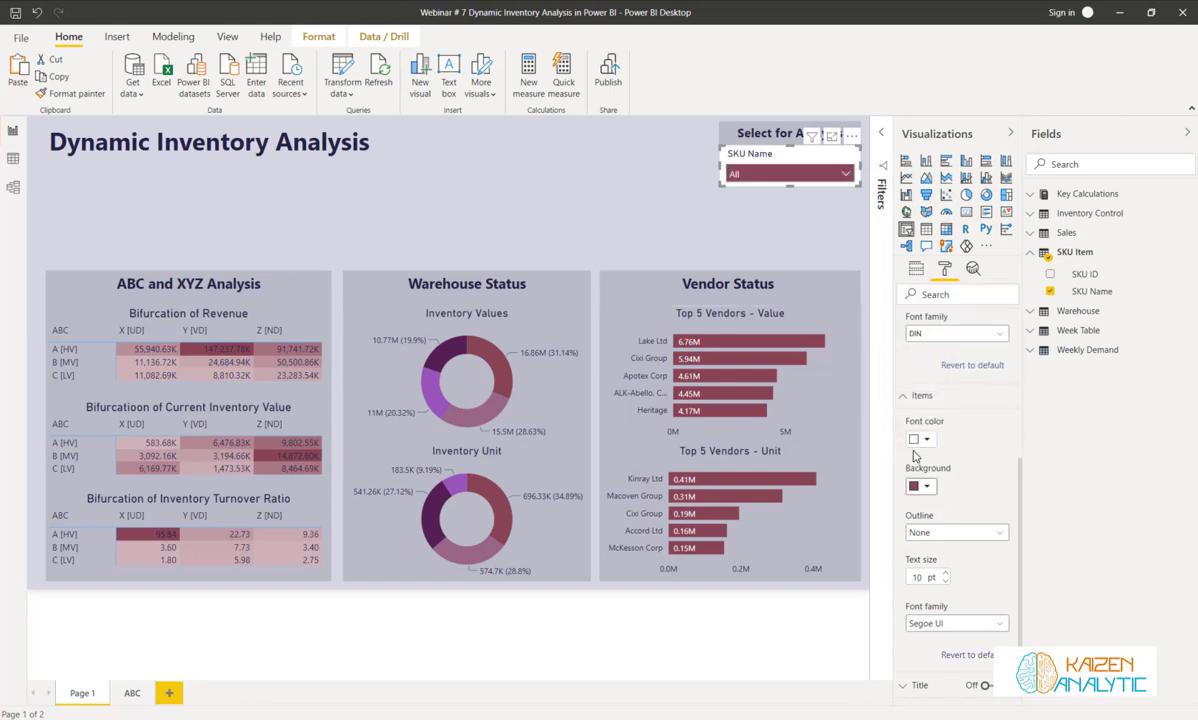
click(904, 395)
Step: Set the SKU Name slicer's background to the light gray-blue theme color that matches the report panels
click(903, 590)
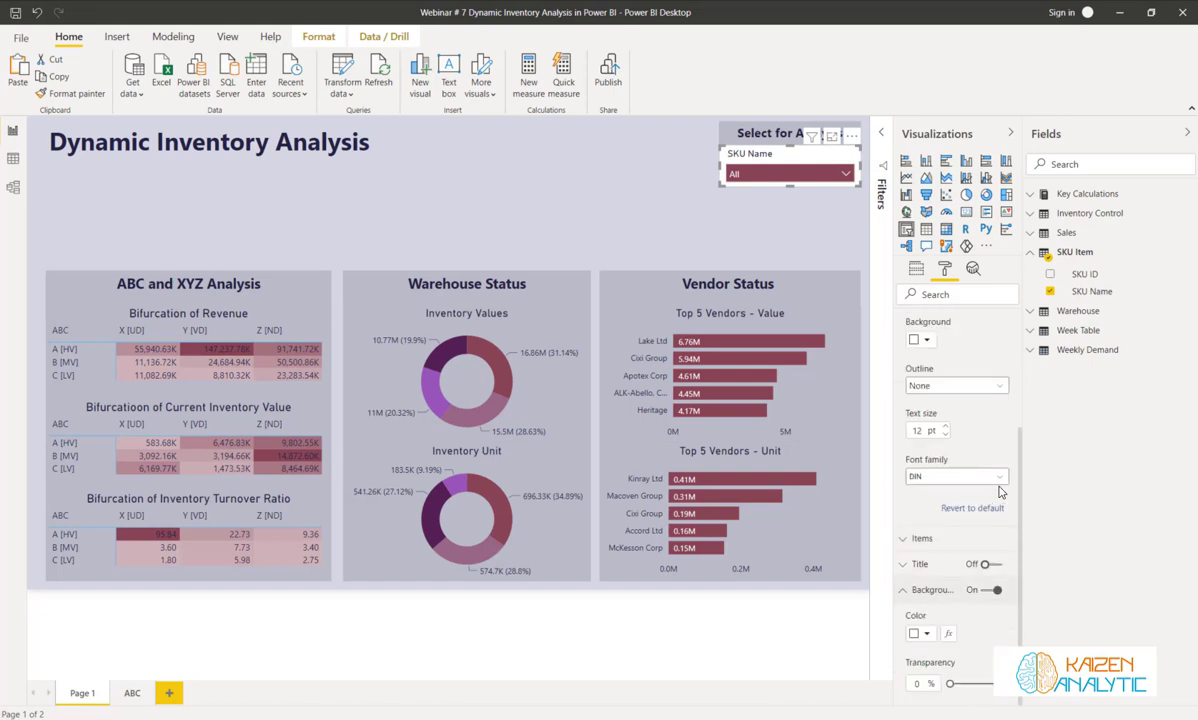
scroll(997, 485, down, 2)
click(927, 500)
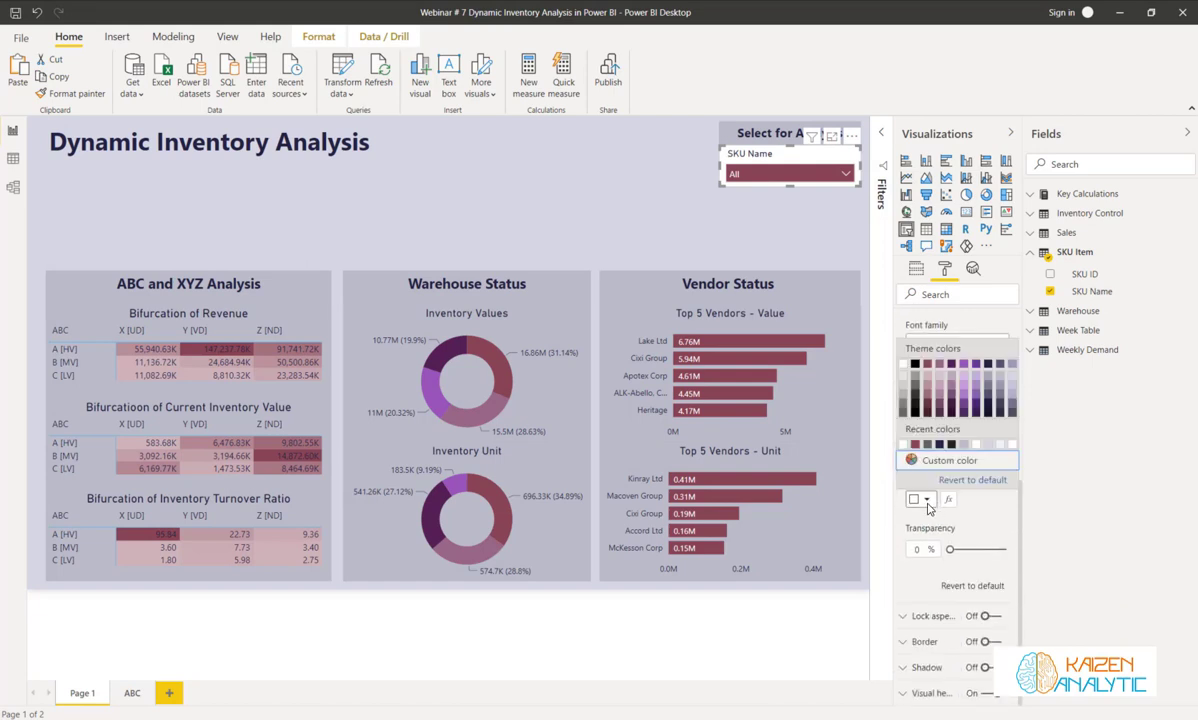
click(1000, 375)
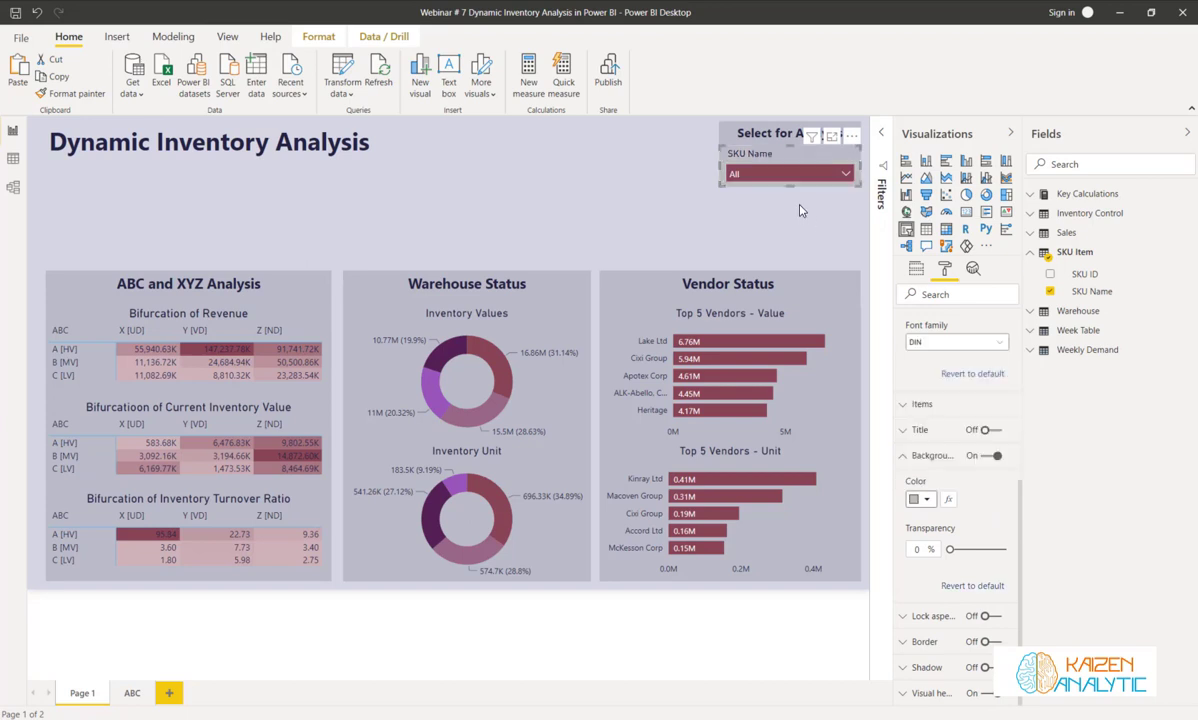
click(793, 209)
Step: Test the SKU Name slicer by filtering the report to Product 002 and Product 006, and clear the selection
click(847, 176)
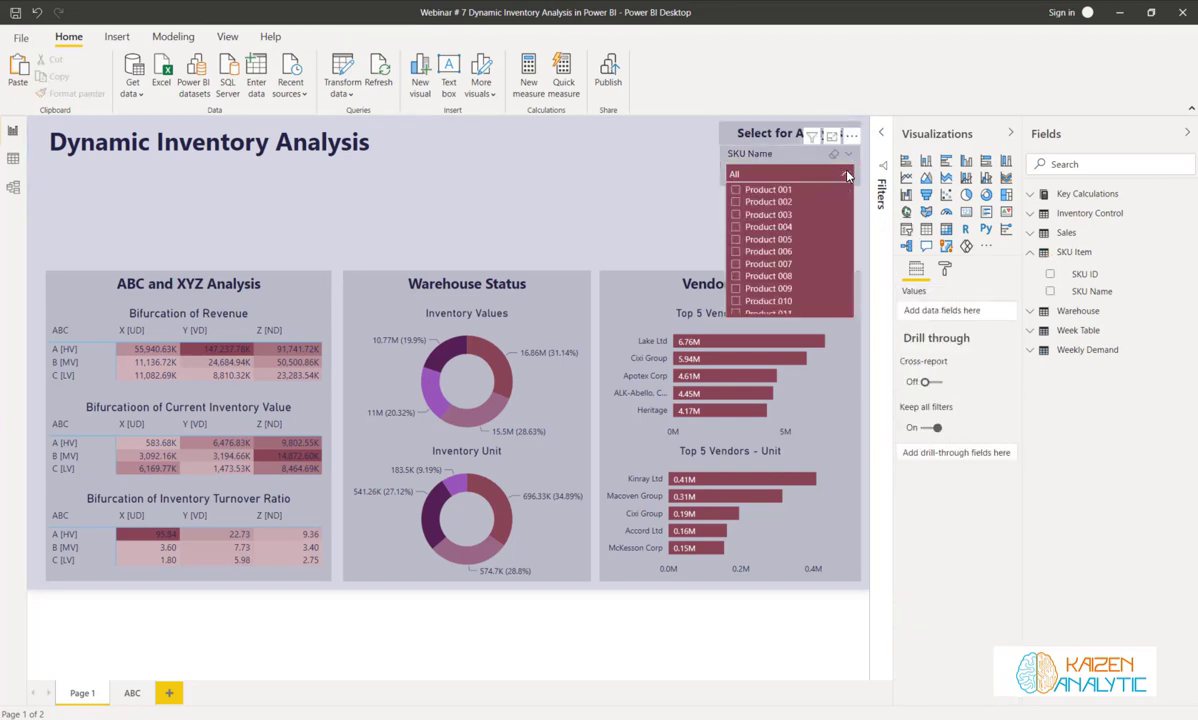
click(738, 212)
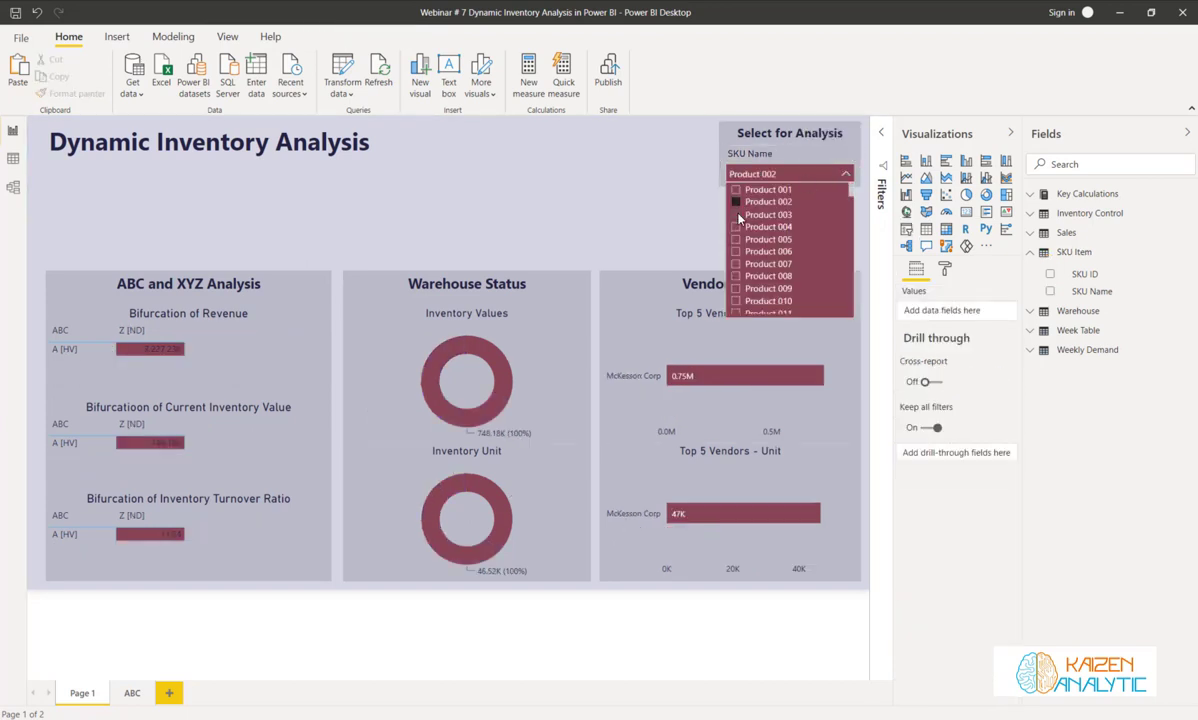
click(737, 239)
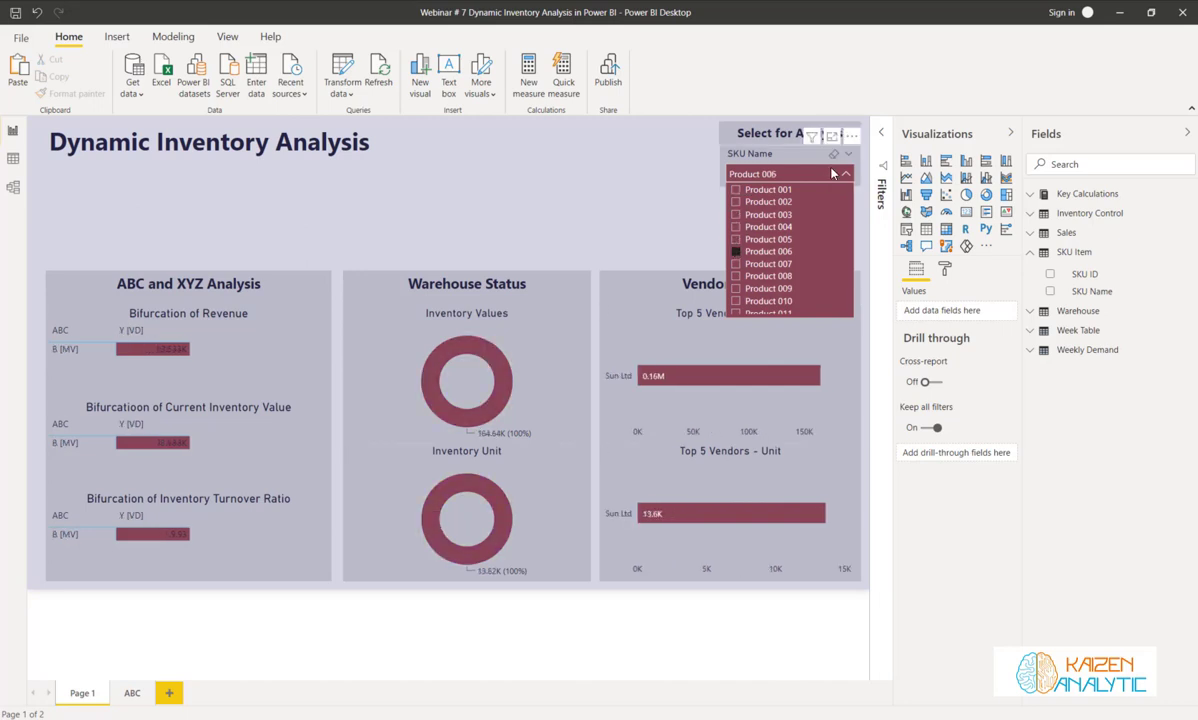
click(786, 148)
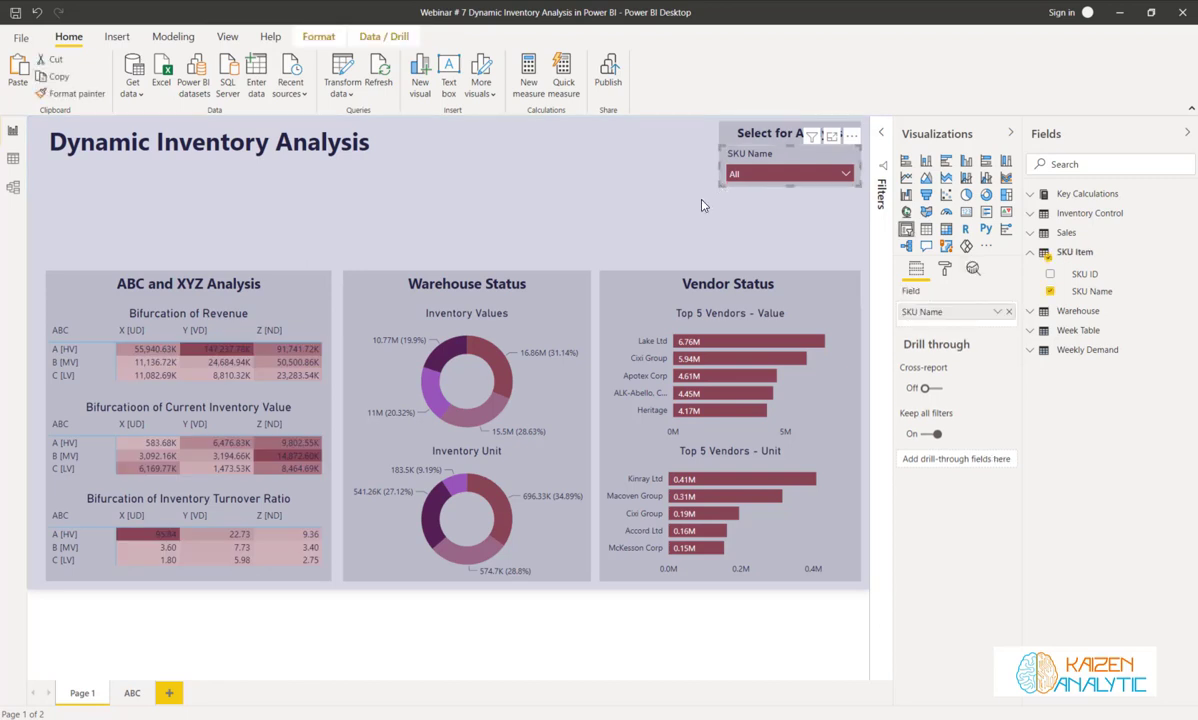
Step: Duplicate the SKU Name slicer twice and stack both copies beneath the original
drag(724, 181, 724, 205)
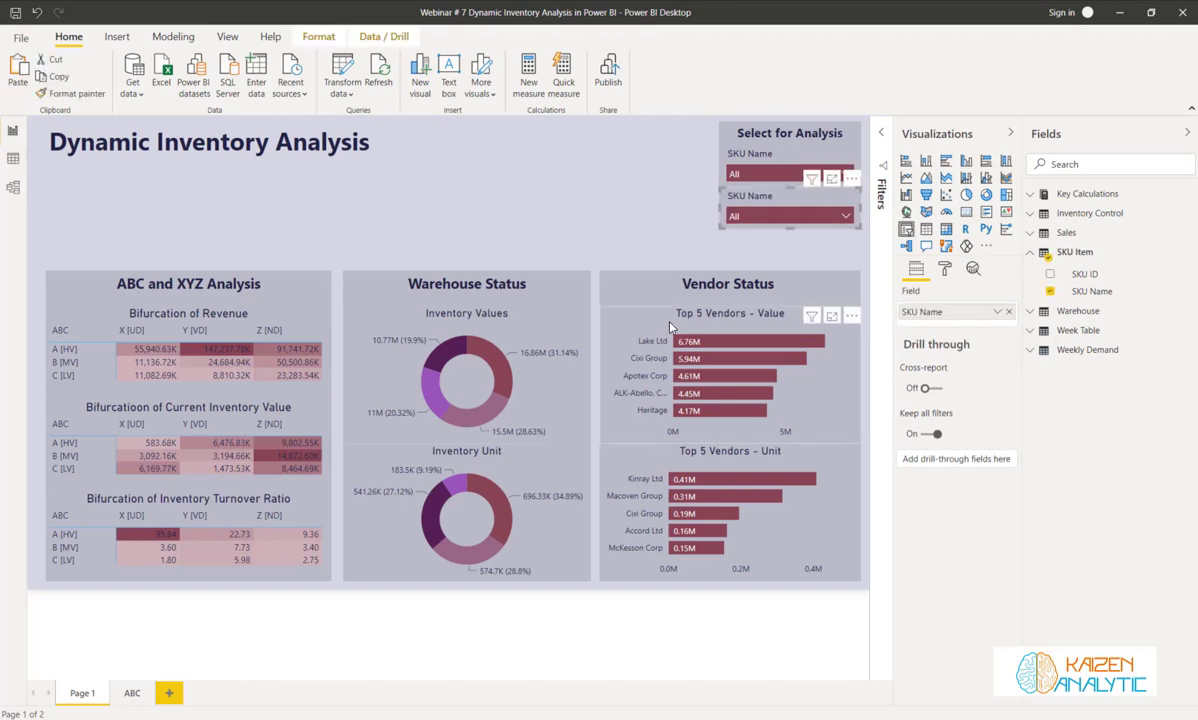
click(662, 227)
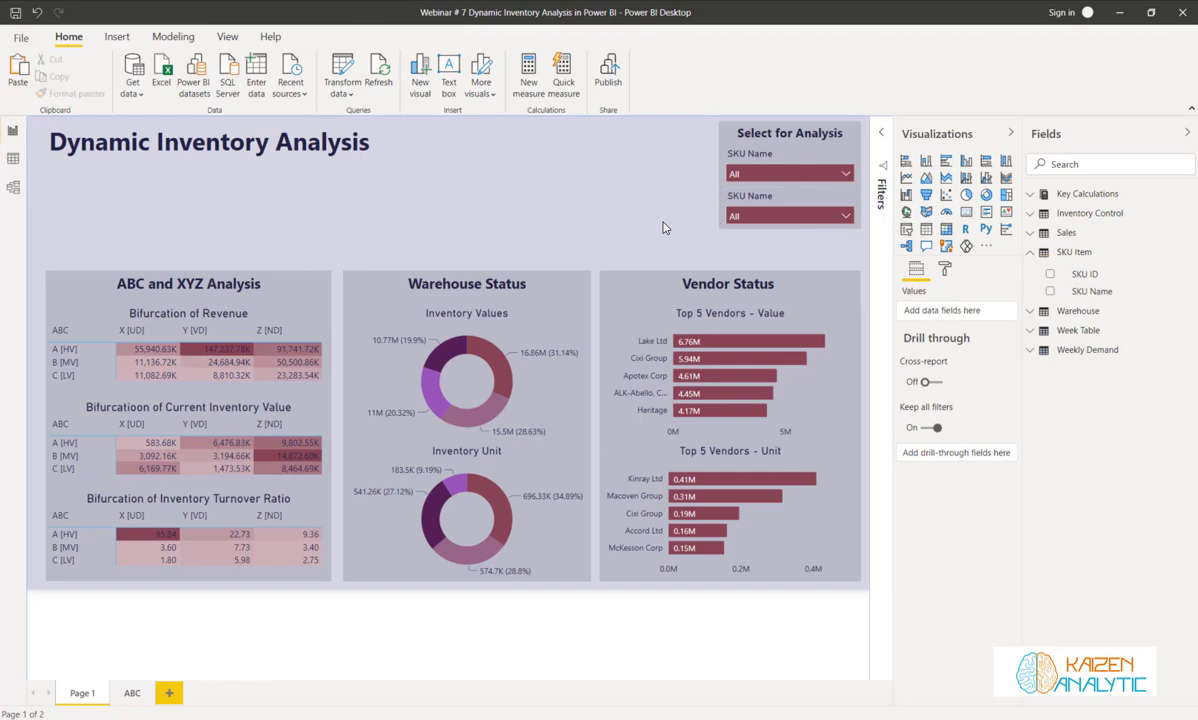
key(ctrl+v)
drag(742, 203, 738, 237)
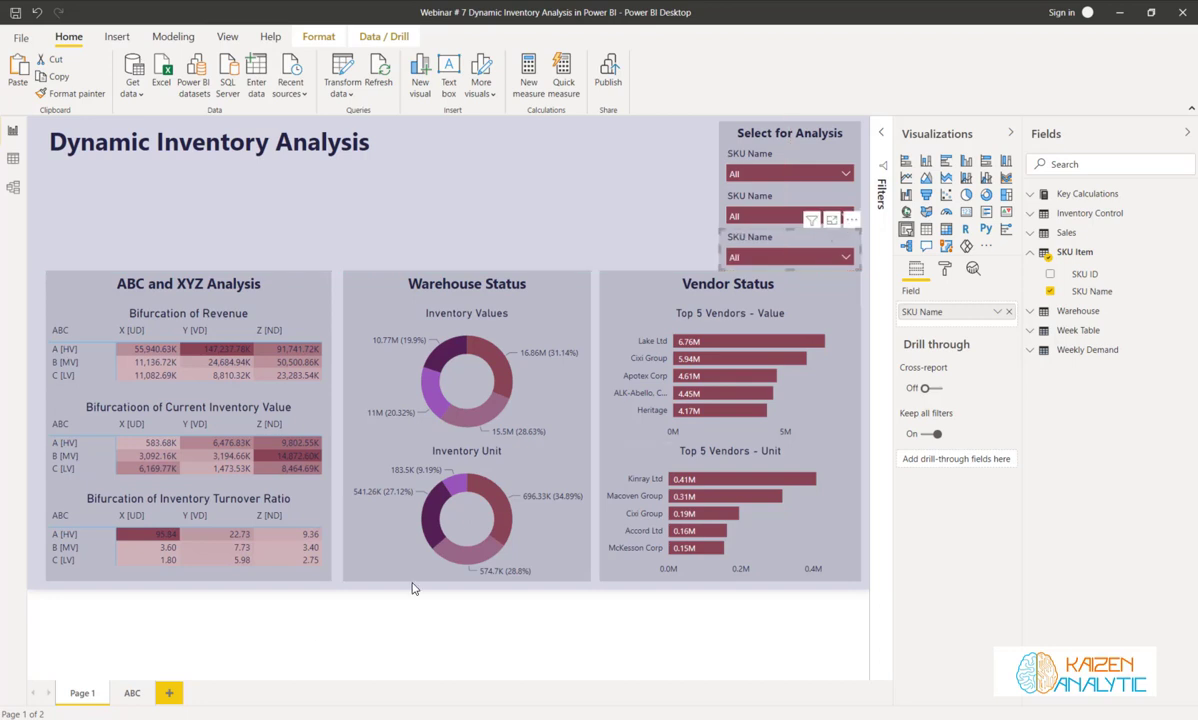
Step: Nudge the middle and lowest slicer copies upward to tighten the spacing of the slicer stack
click(785, 196)
key(Up)
key(Up)
key(Up)
key(Up)
key(Up)
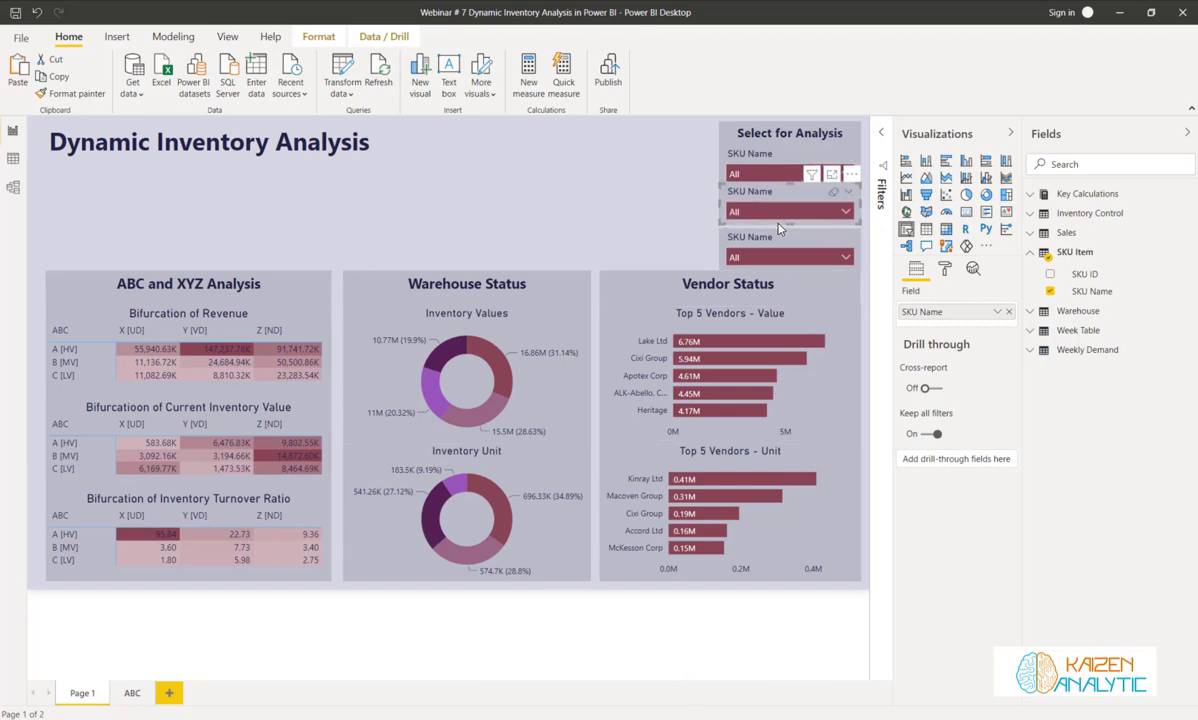
click(735, 230)
key(Up)
key(Up)
key(Up)
key(Up)
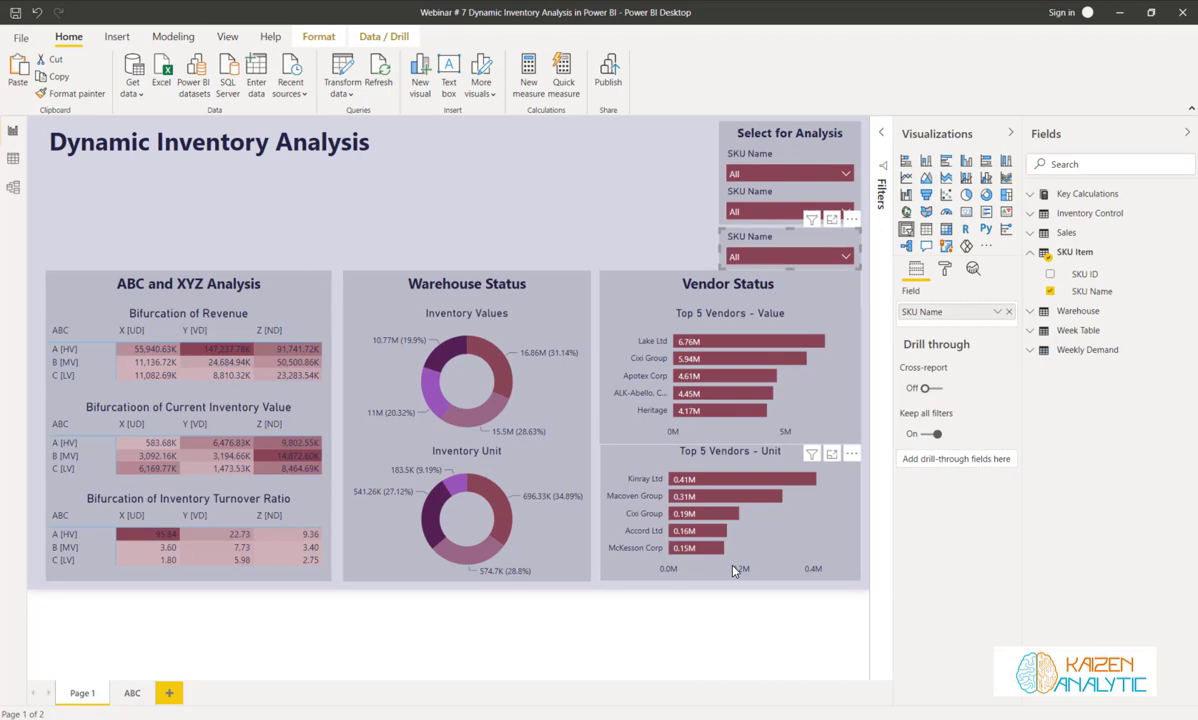
key(Up)
key(Up)
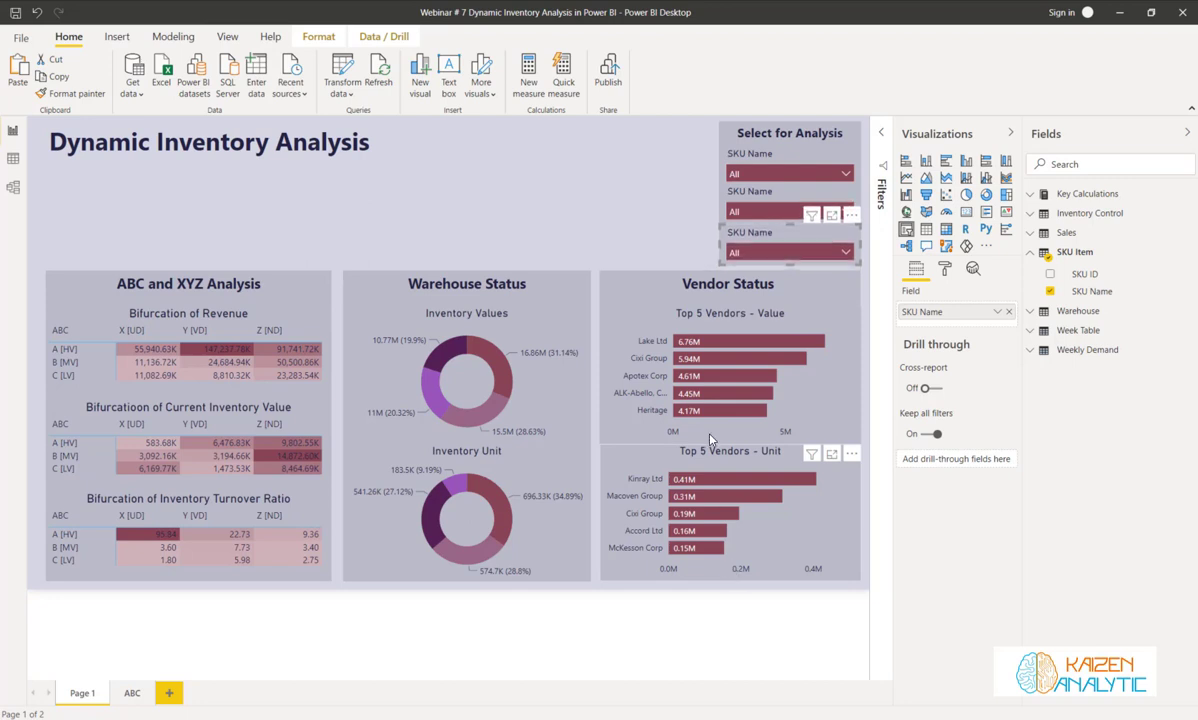
click(649, 227)
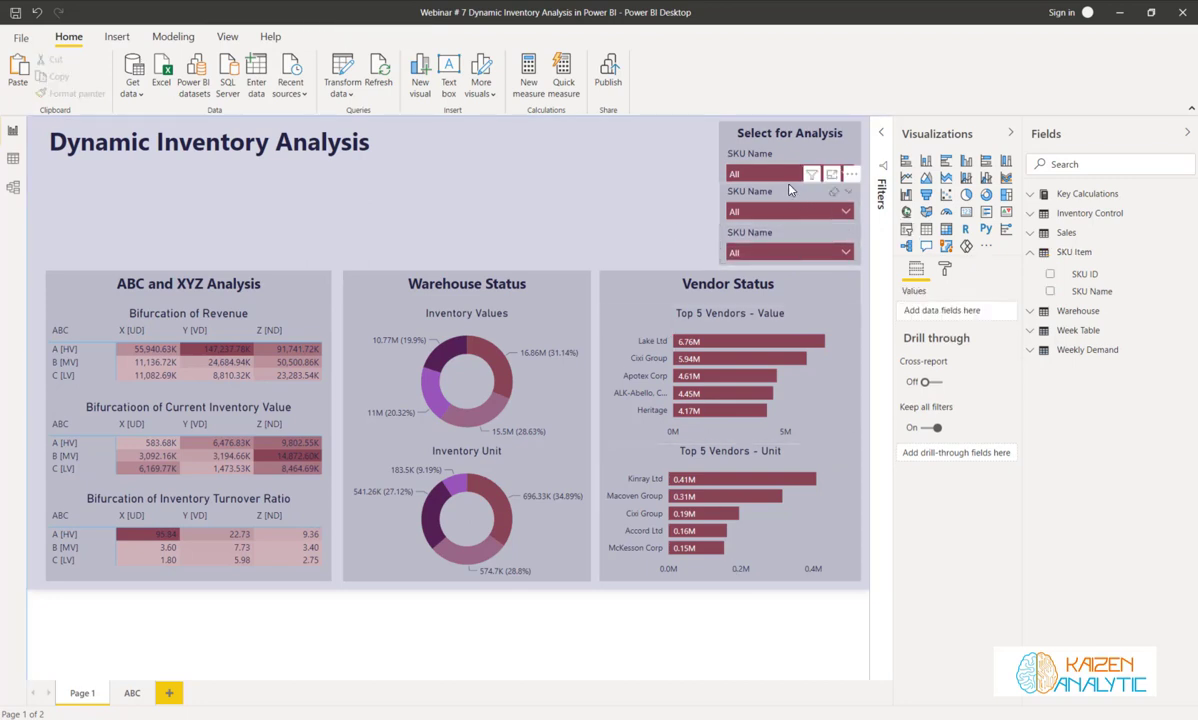
Step: Replace the middle slicer's SKU Name field with ABC from the Inventory Control table
click(738, 171)
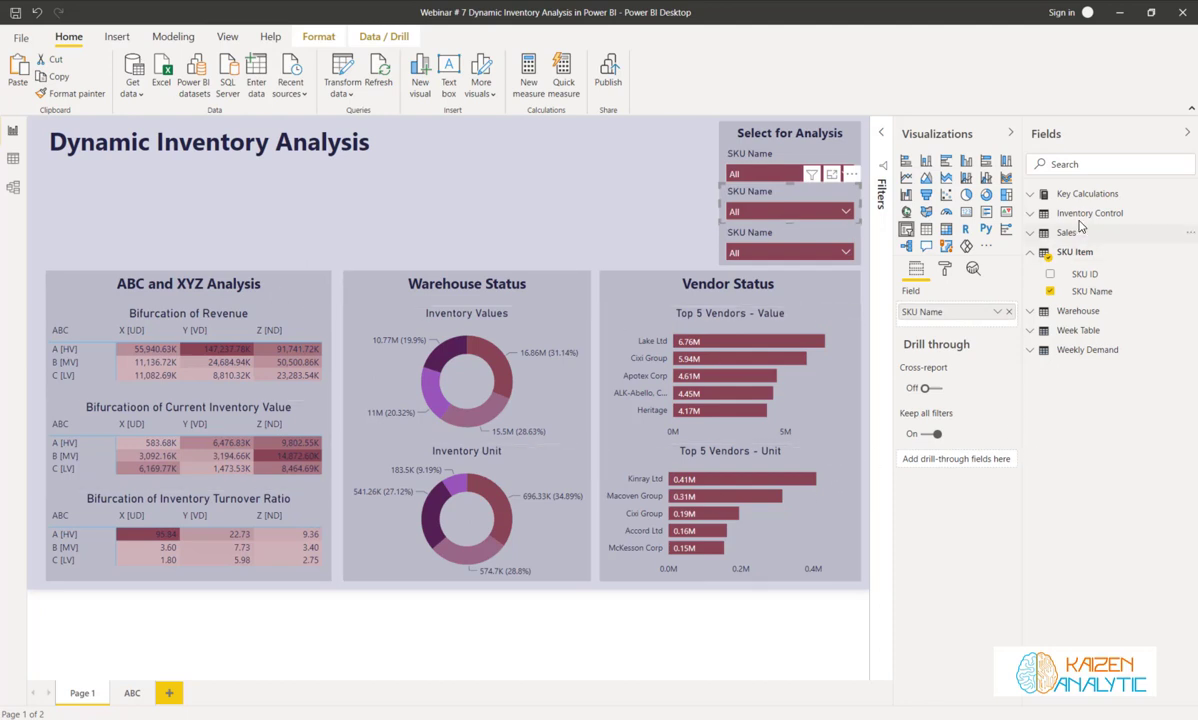
click(1060, 252)
click(1080, 213)
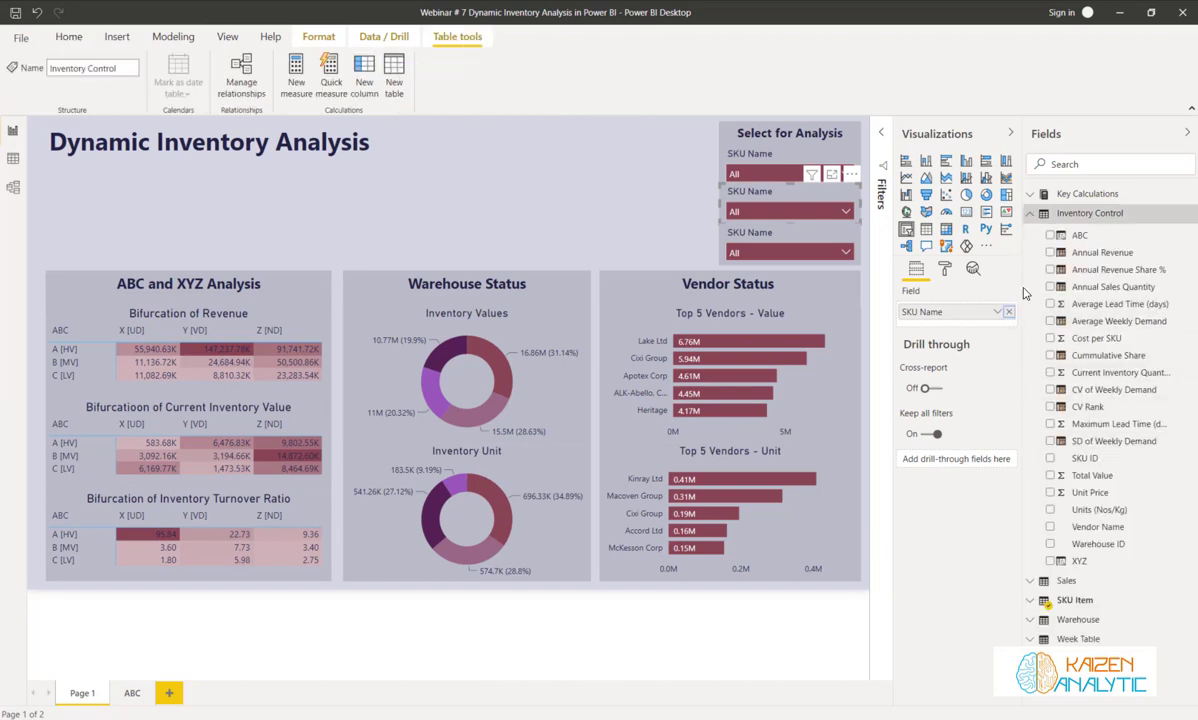
click(1008, 312)
click(1050, 235)
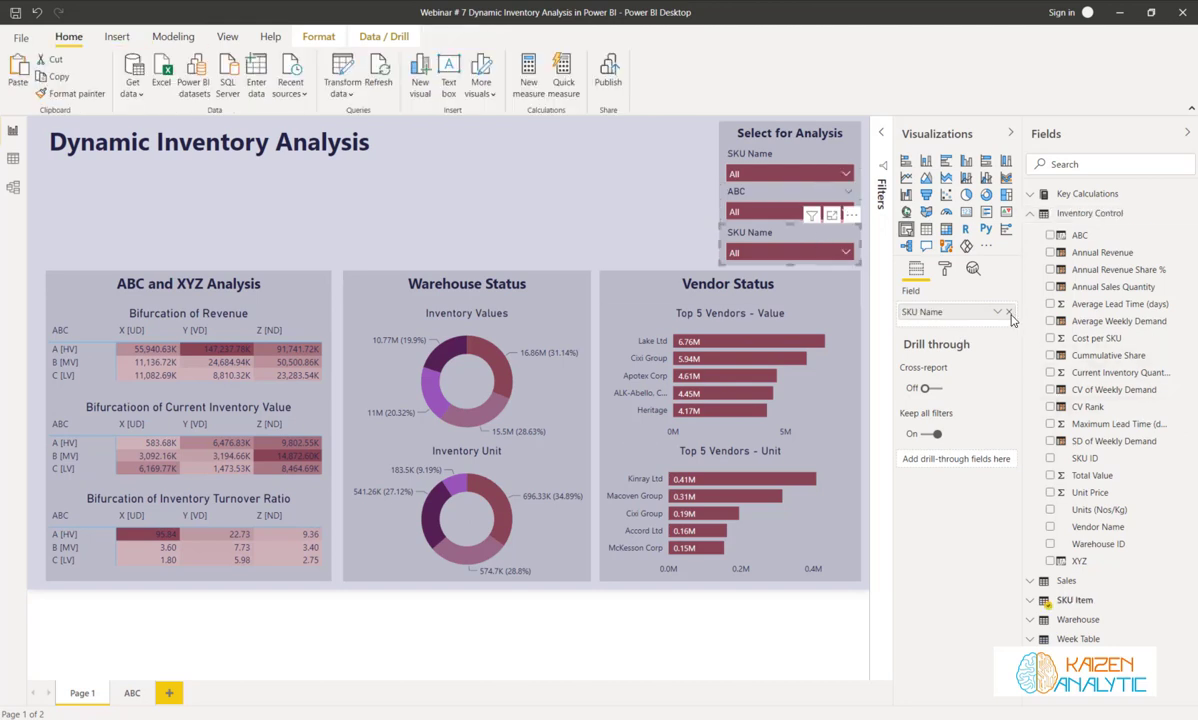
Step: Replace the lowest slicer's SKU Name field with XYZ from the Inventory Control table
click(1008, 312)
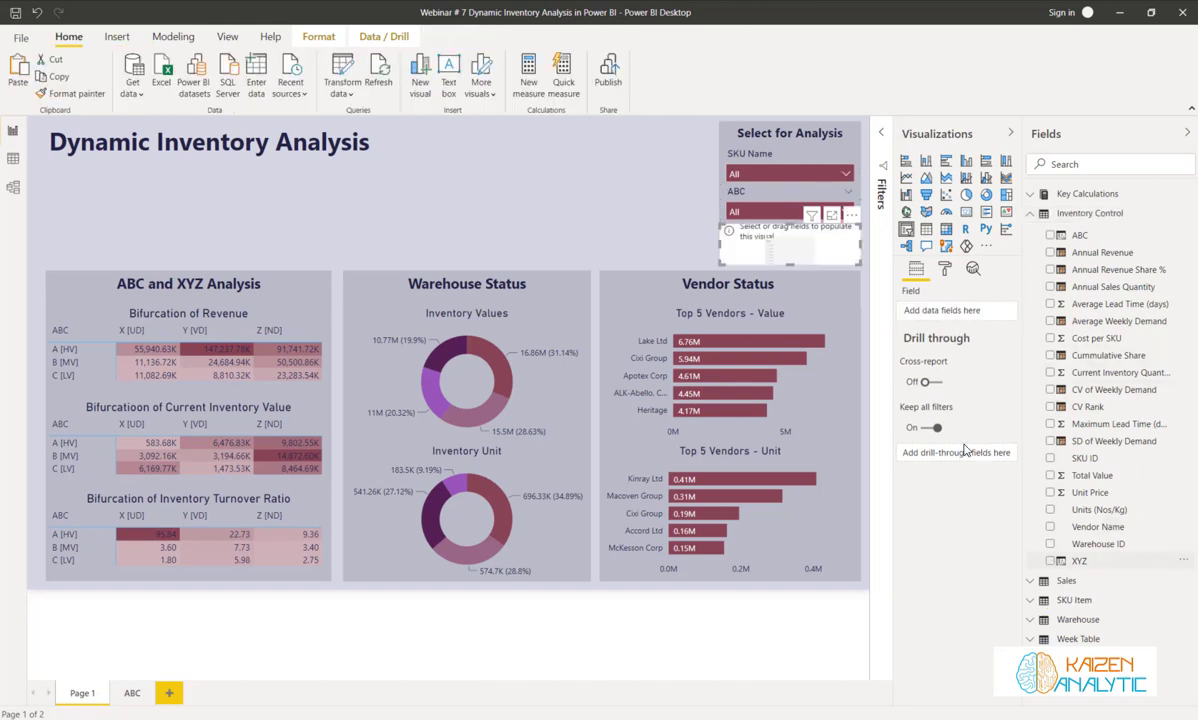
click(1050, 561)
click(632, 250)
Step: Test the XYZ slicer by filtering to Y [VD], X [UD] and Z [ND] in turn, and clear the selection
click(846, 254)
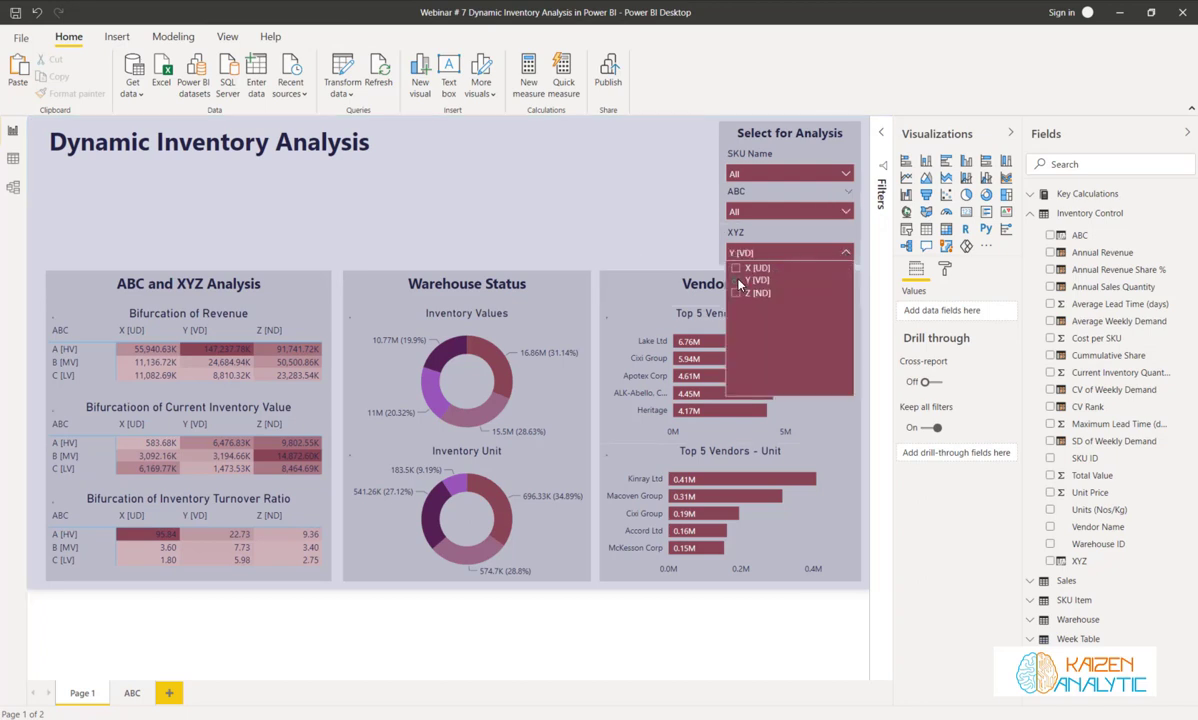
click(740, 284)
click(739, 282)
click(737, 270)
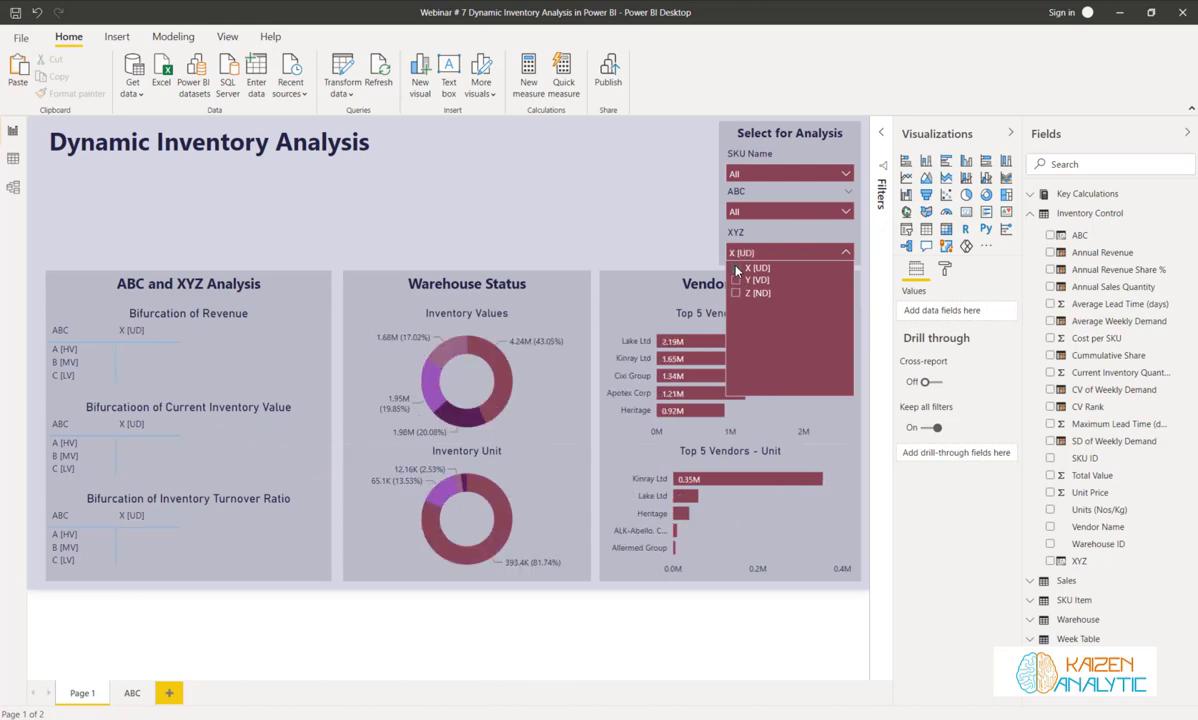
click(739, 293)
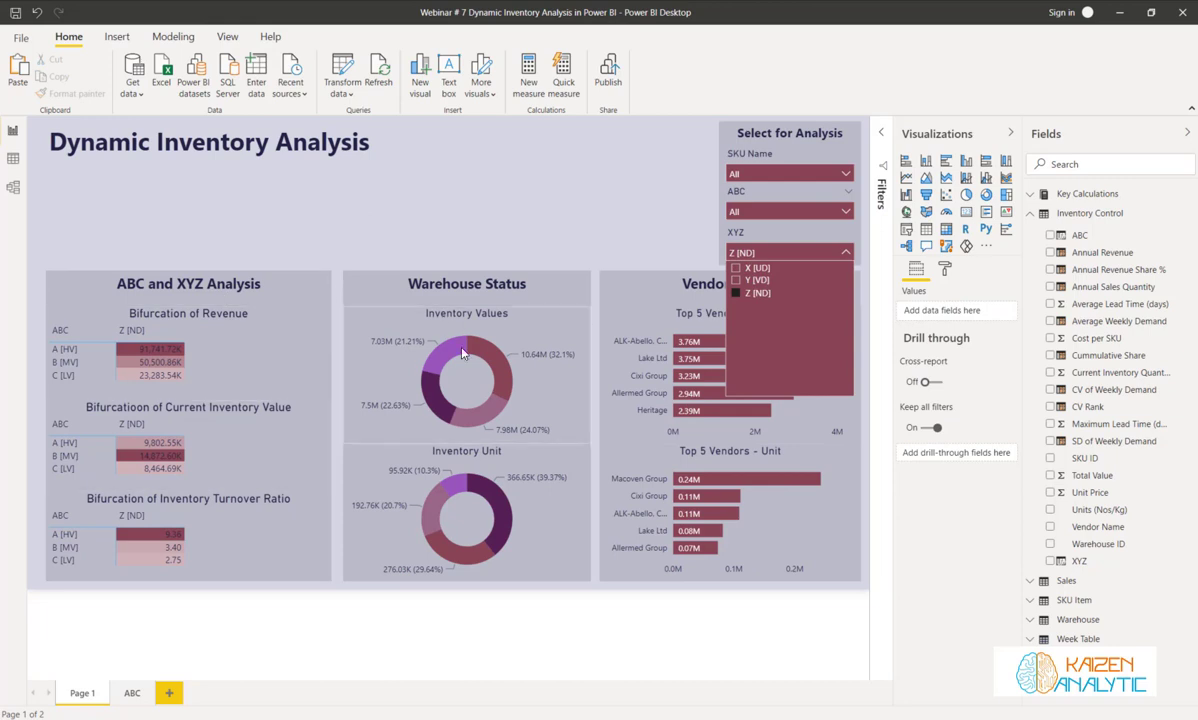
mouse_move(463, 347)
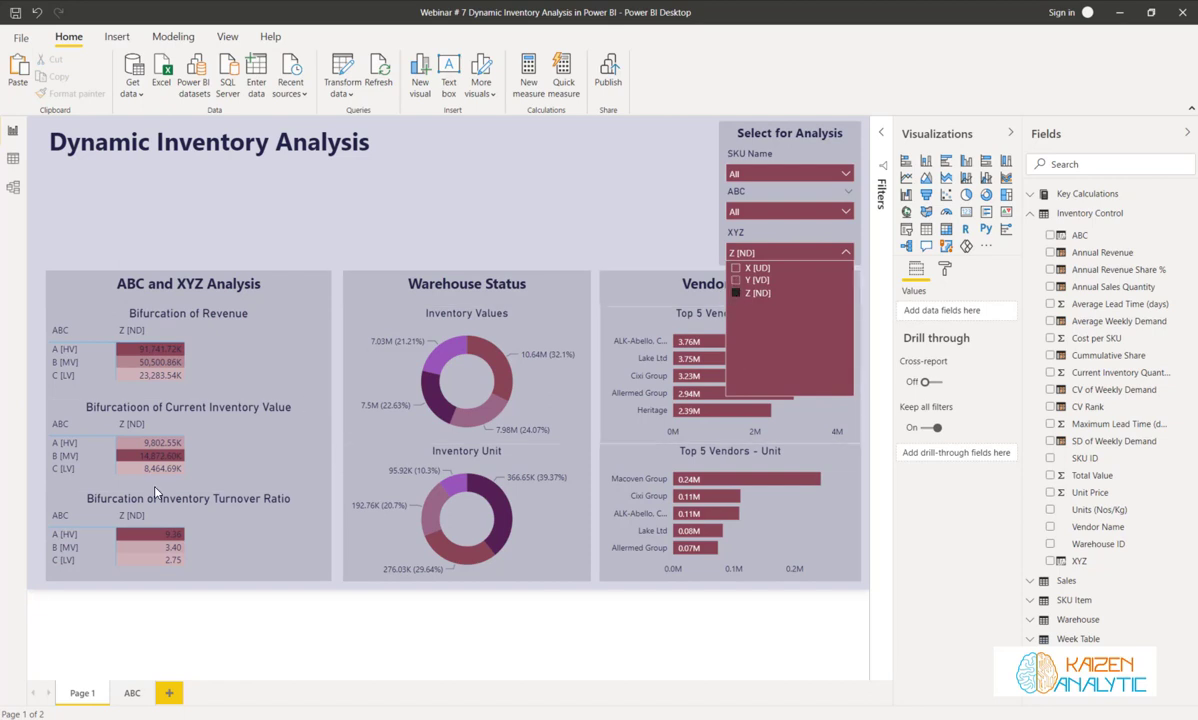
click(739, 294)
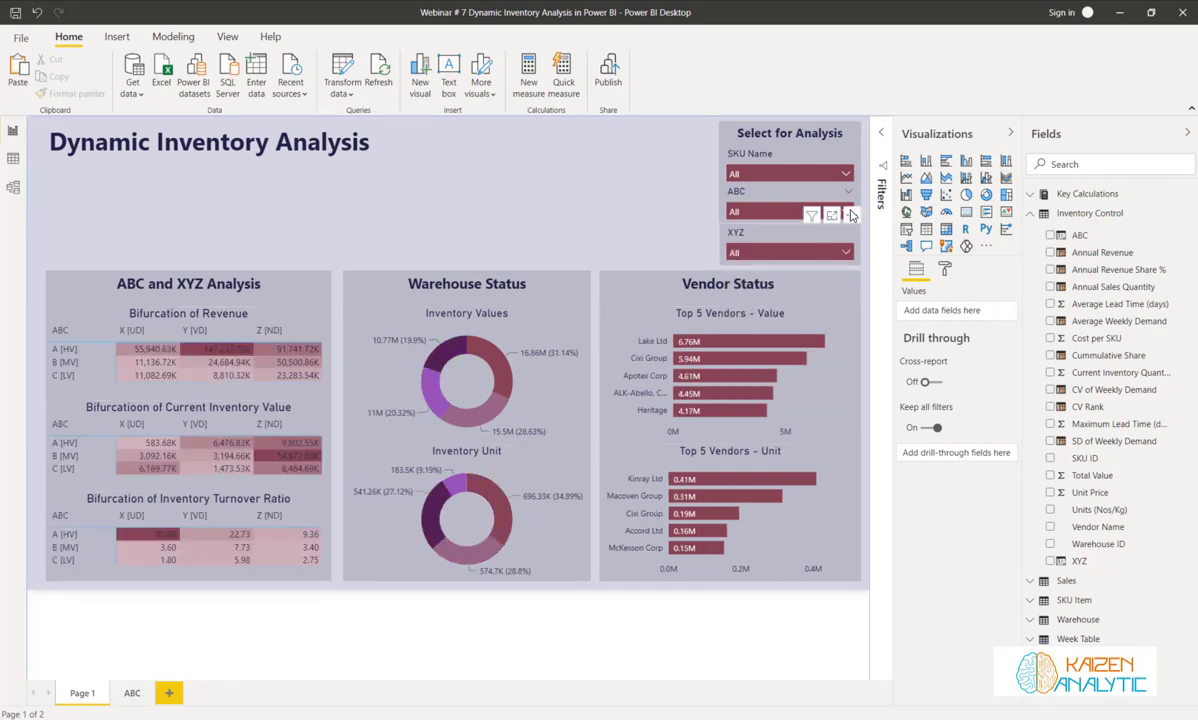
Step: Check the combined filtering of A [HV] in the ABC slicer and X [UD] in the XYZ slicer, and clear both
click(740, 212)
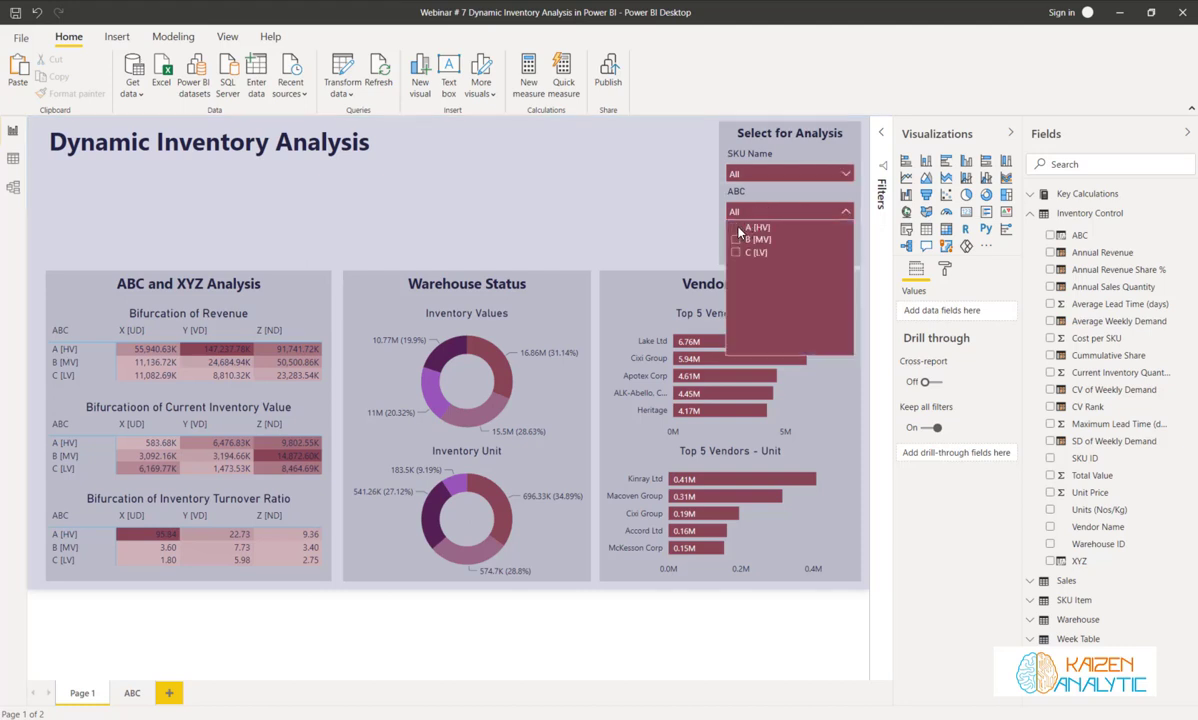
click(740, 212)
click(740, 252)
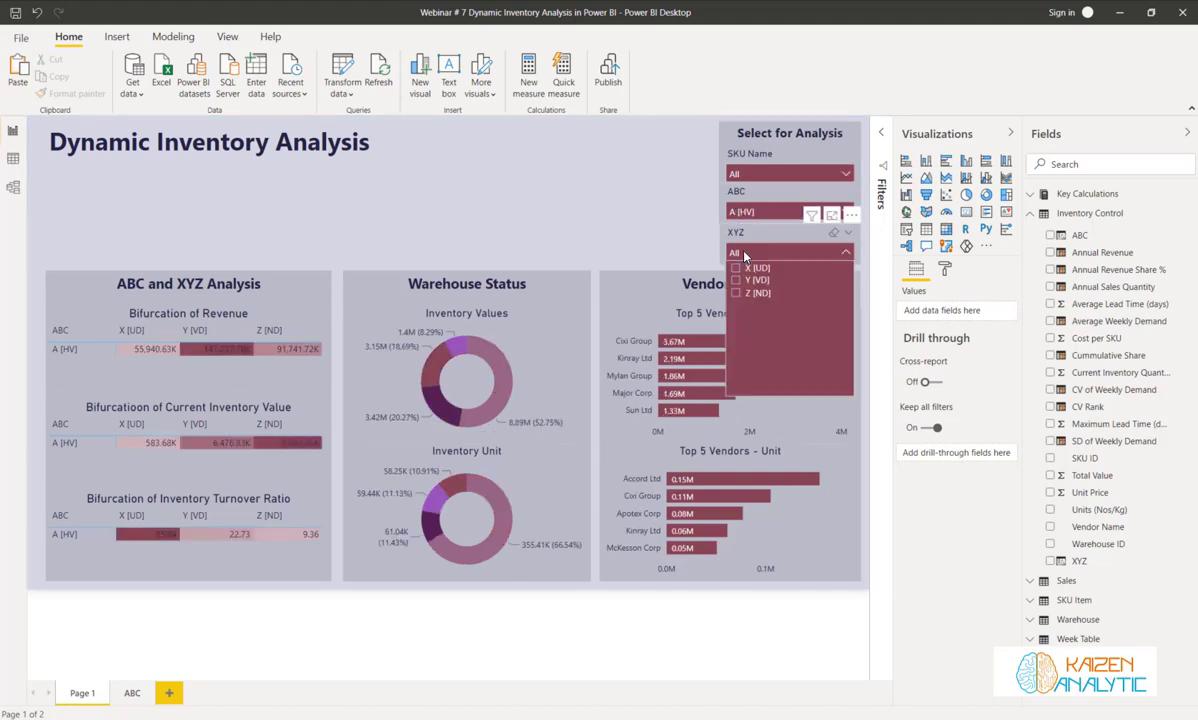
click(737, 268)
click(634, 236)
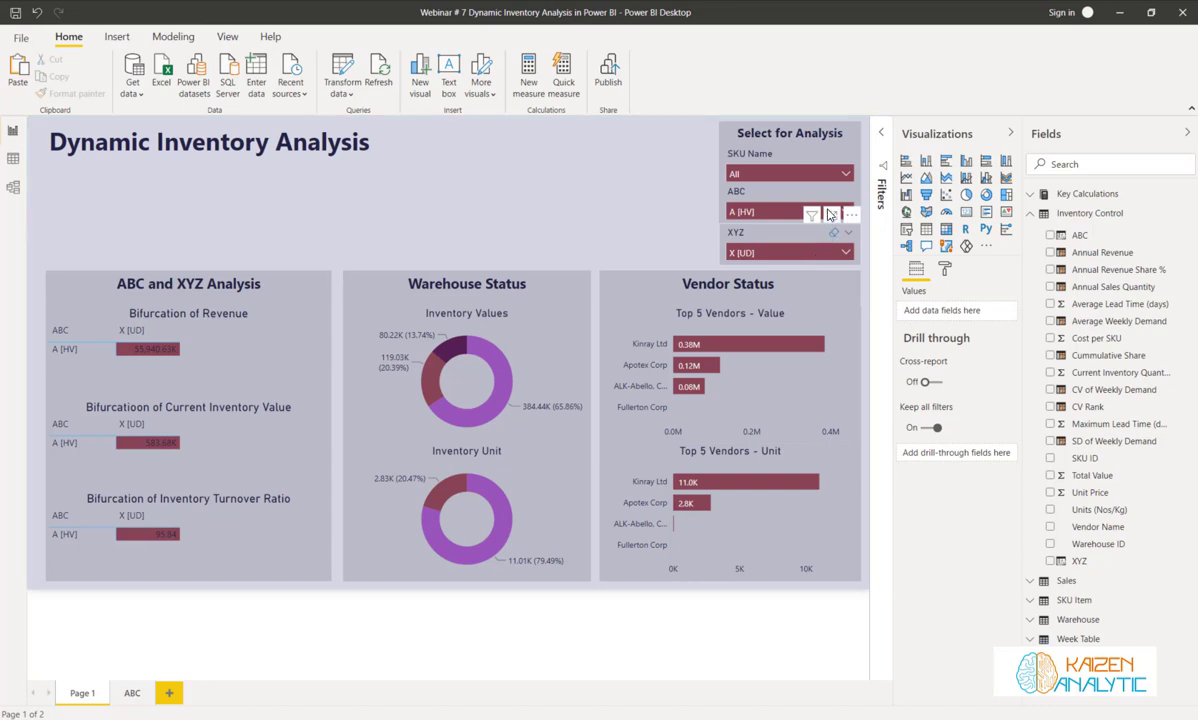
click(833, 233)
click(833, 191)
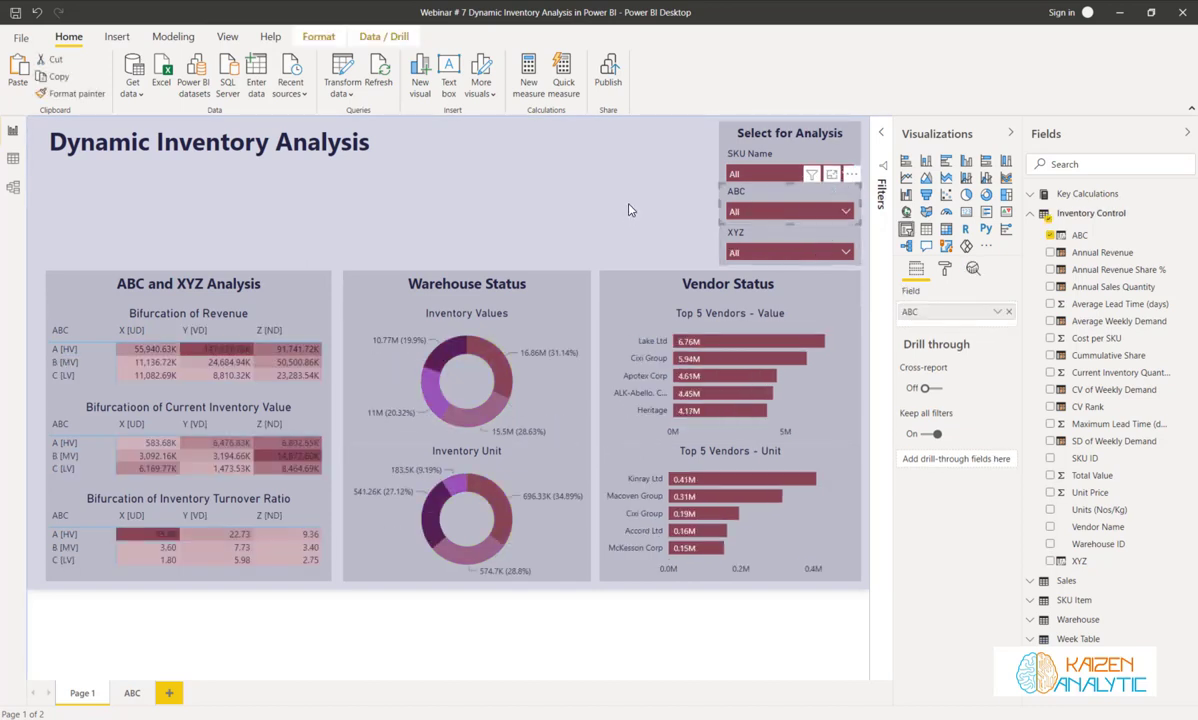
click(628, 207)
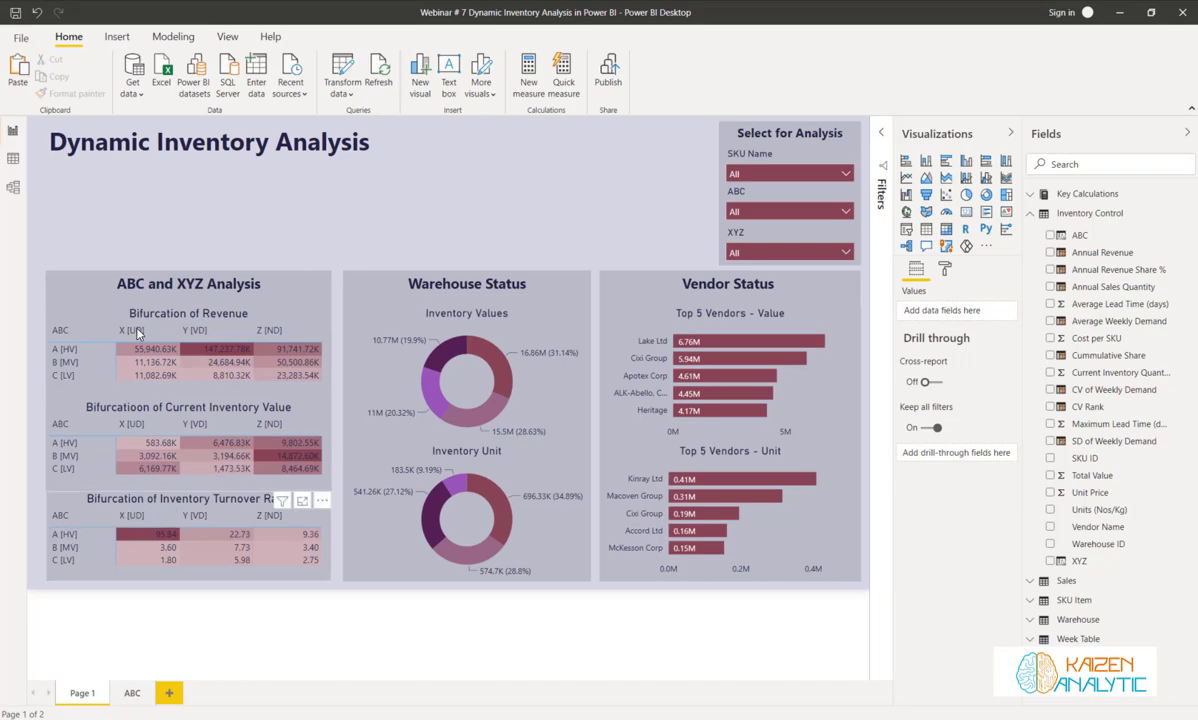
Step: Open the Inventory Control table in the data view at its last columns, with the Key Calculations field list collapsed
click(13, 158)
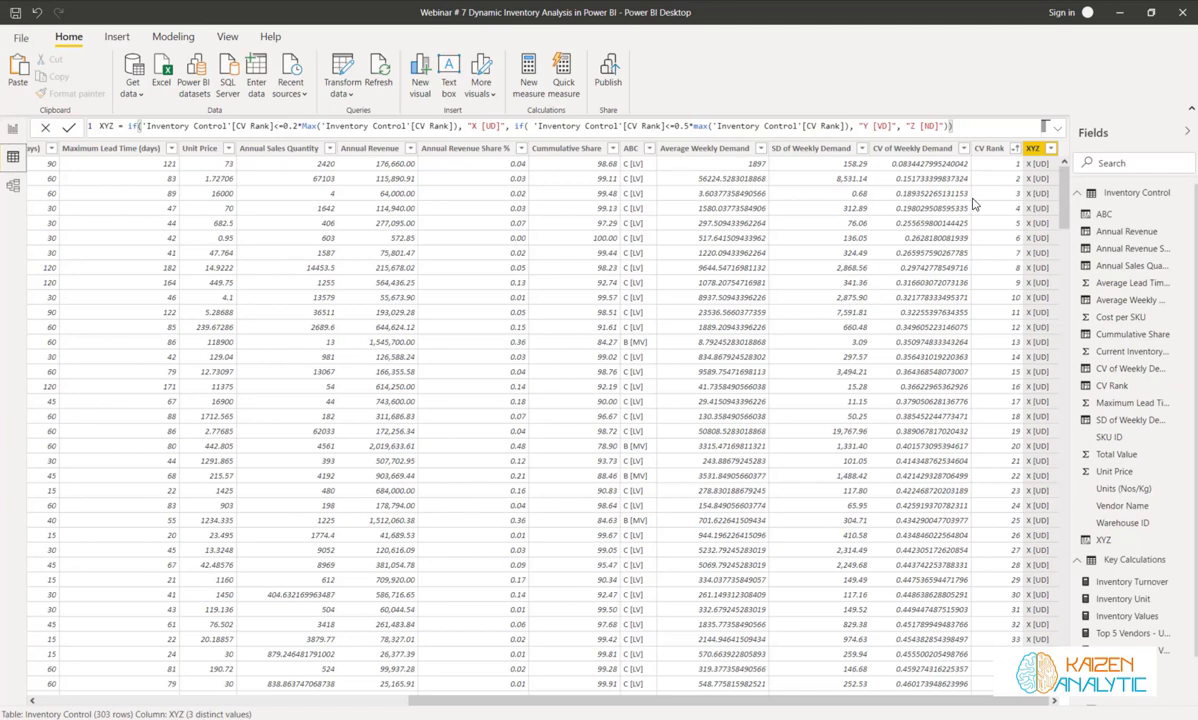
click(1030, 148)
click(1077, 193)
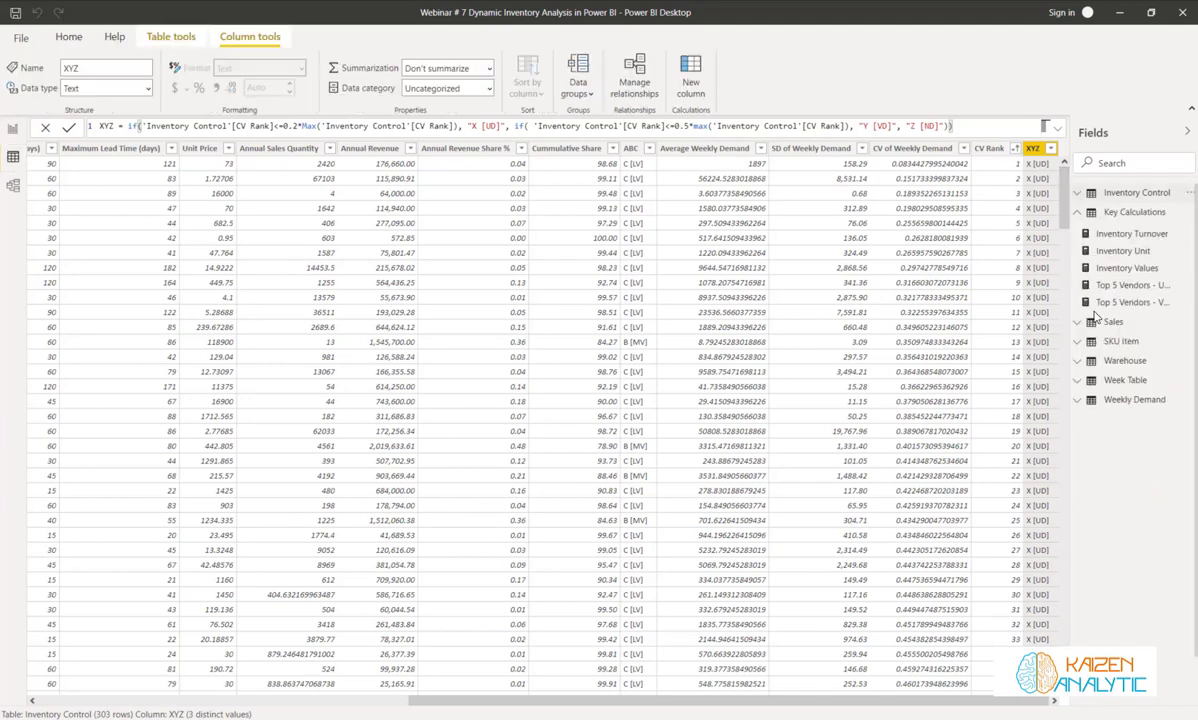
click(1130, 212)
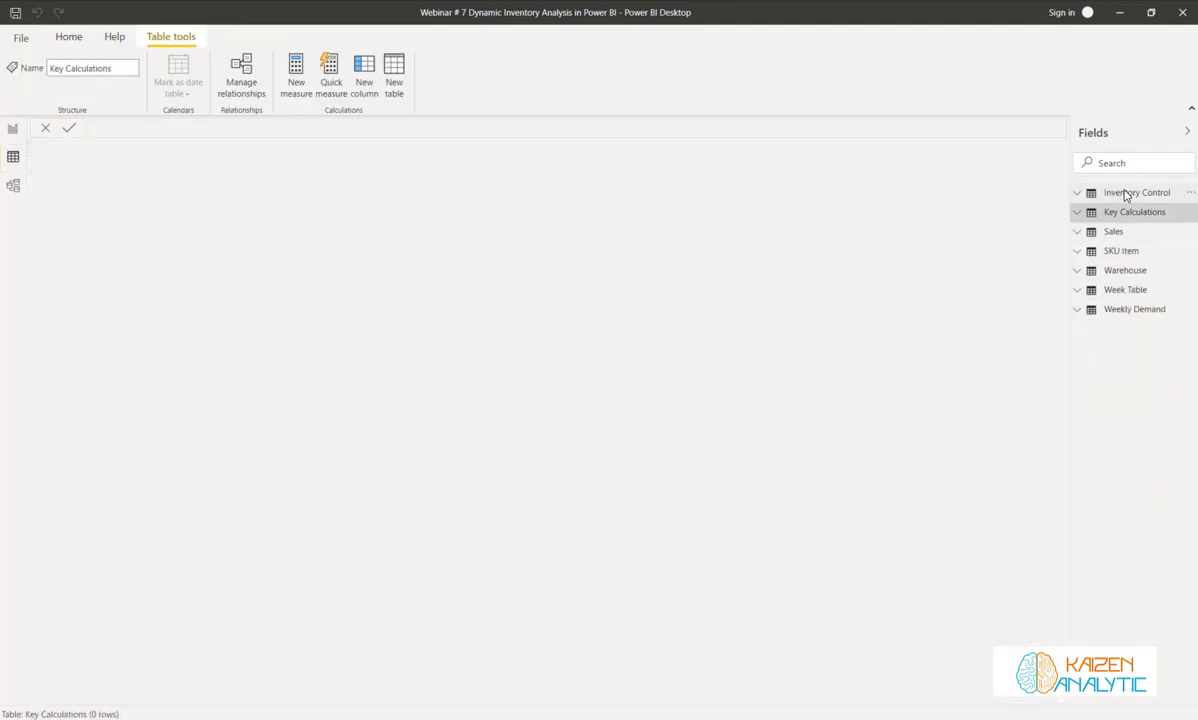
click(1122, 193)
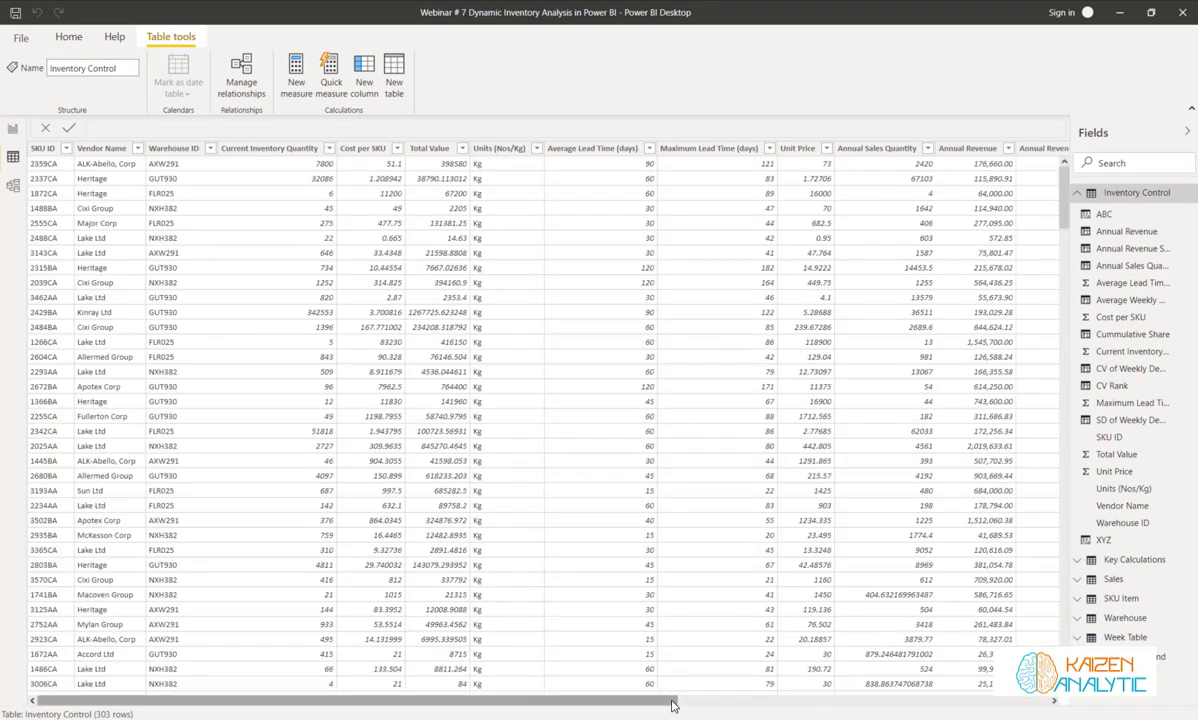
click(695, 703)
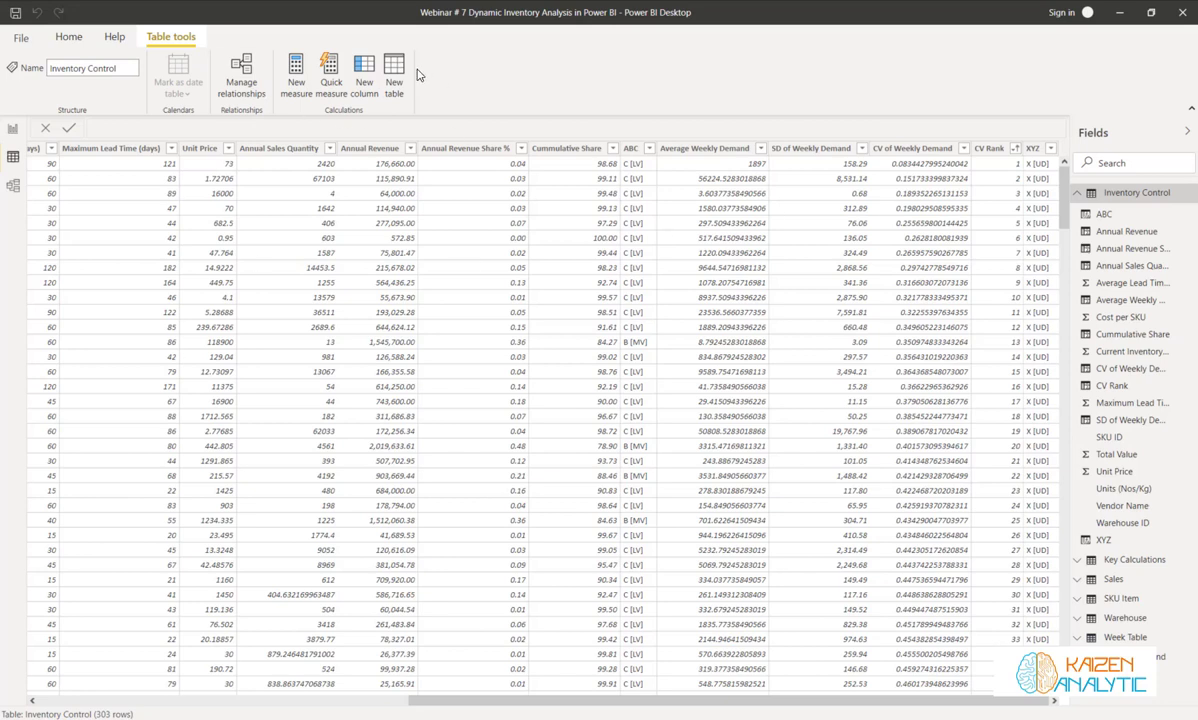
Step: Add a calculated column to the Inventory Control table named Peak Weekly Demand, with its formula beginning with CALCULATE
click(377, 72)
text(Peak We)
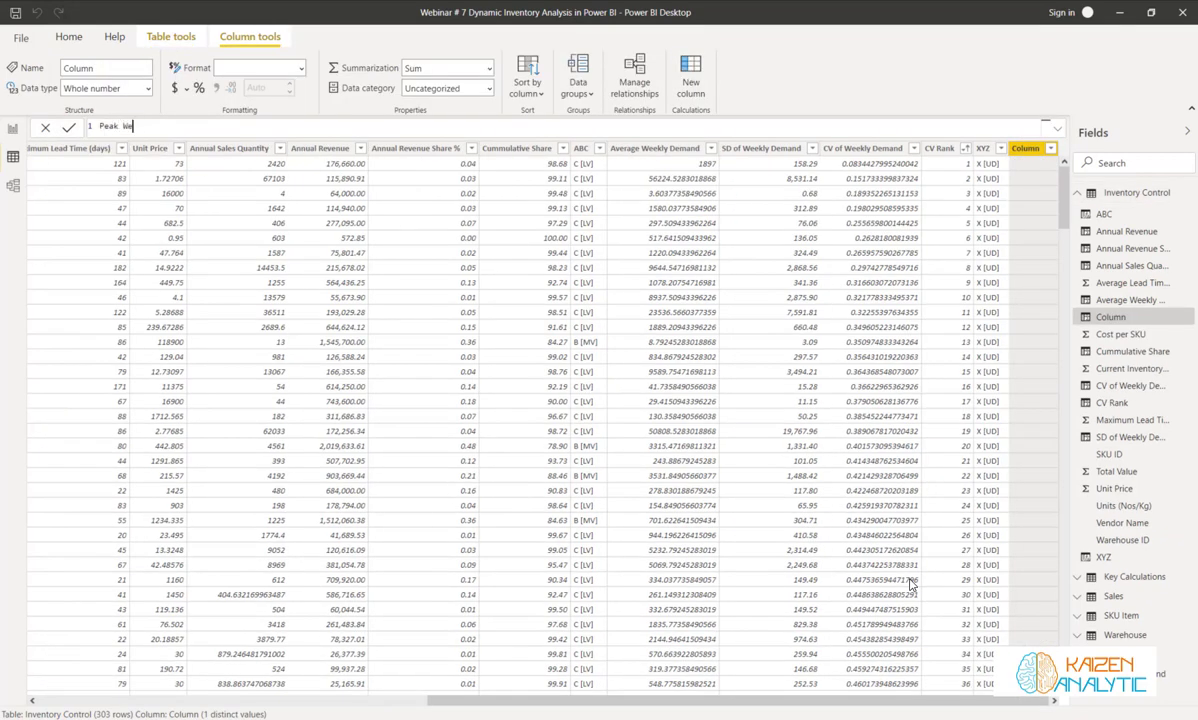
text(ekly Demand = Cal)
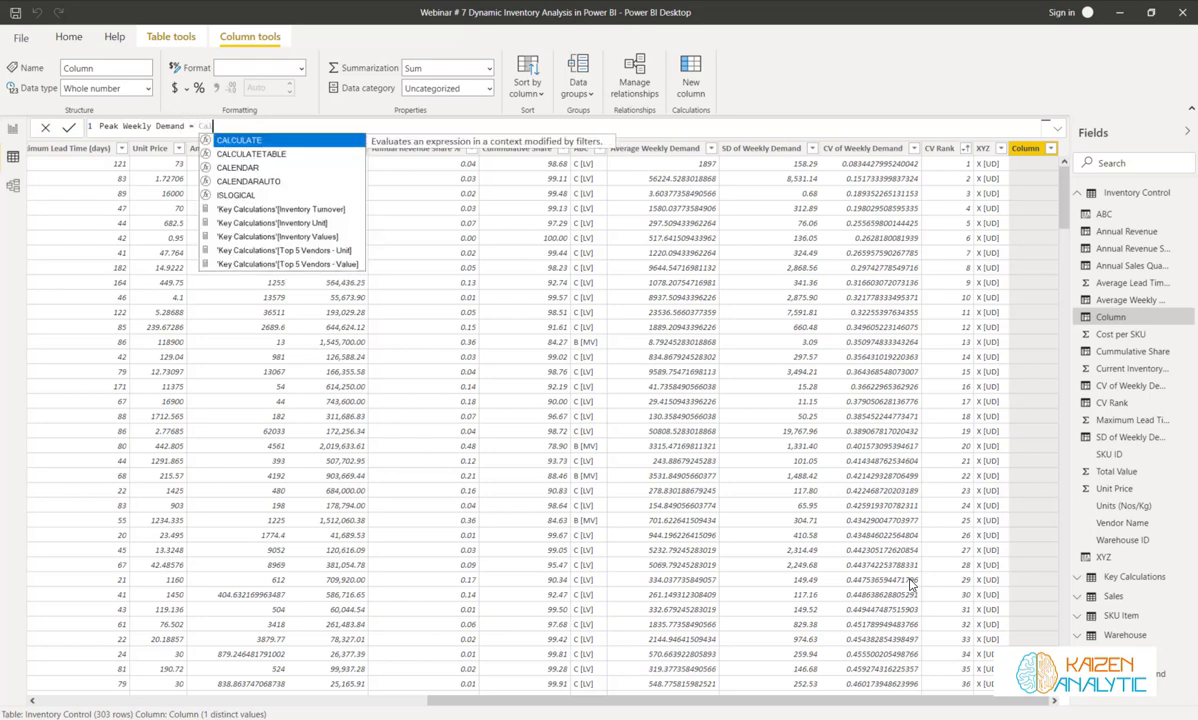
key(Tab)
key(shift+Return)
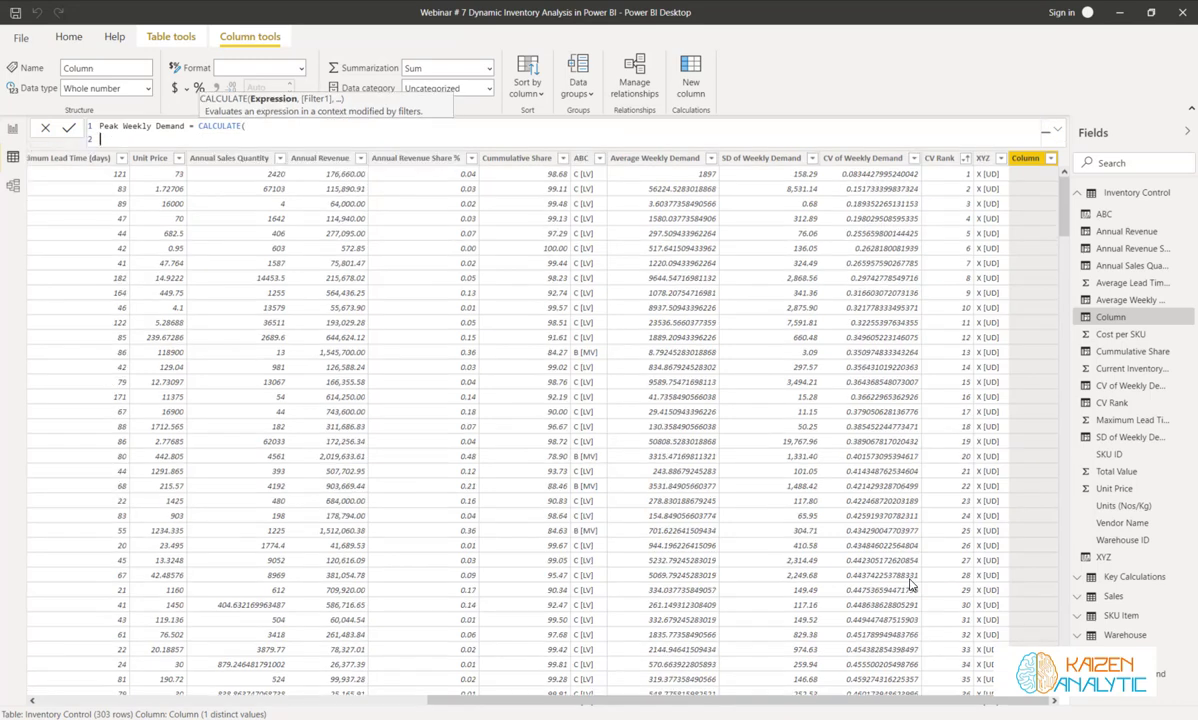
Step: Enter Max('Weekly Demand'[Weeks Demand]) as the CALCULATE expression on its own line of the Peak Weekly Demand formula
text(Max)
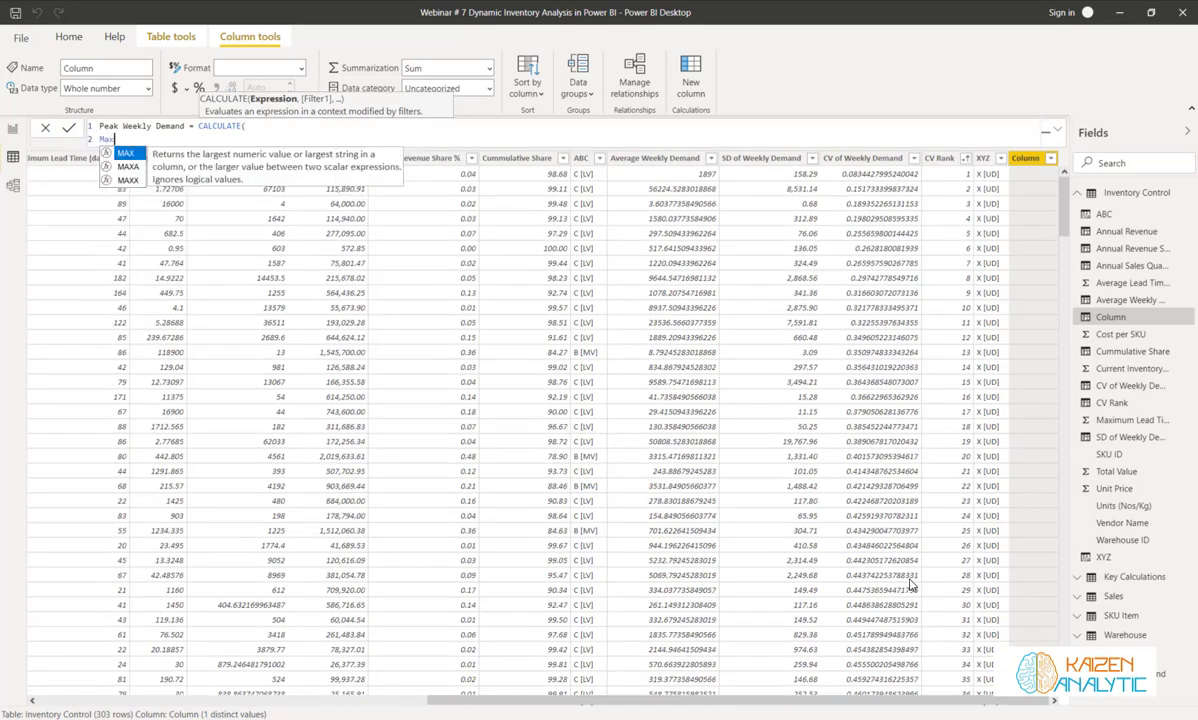
text((W)
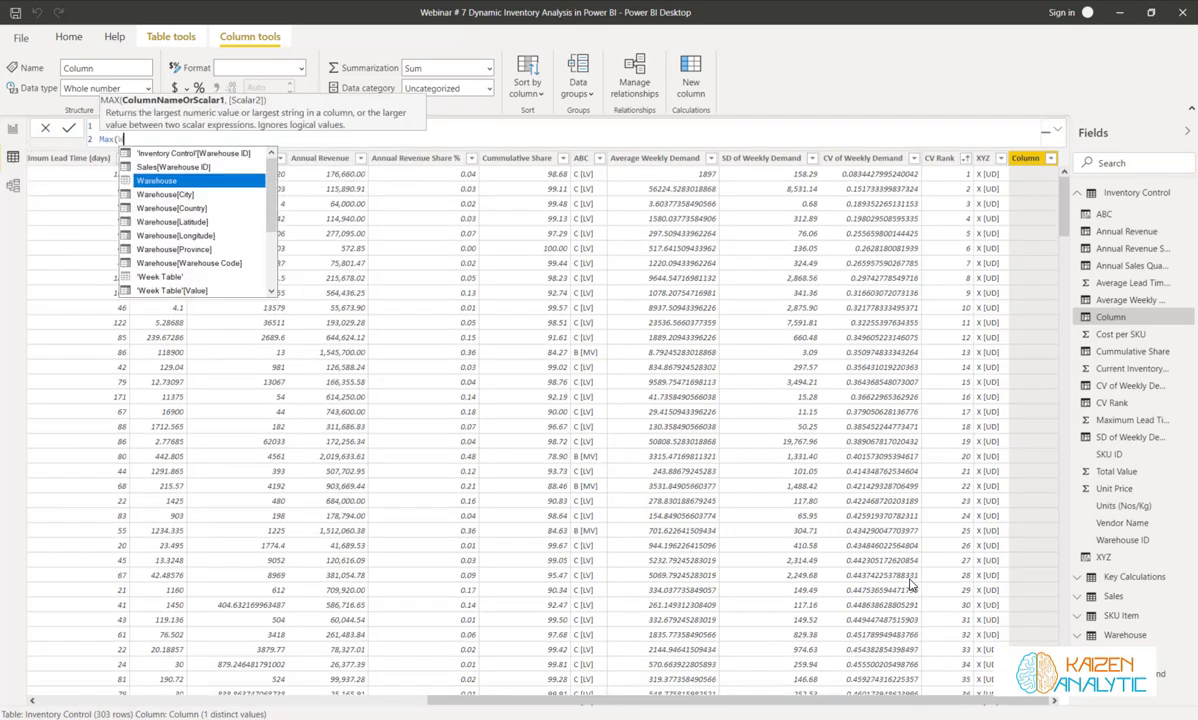
text(eek)
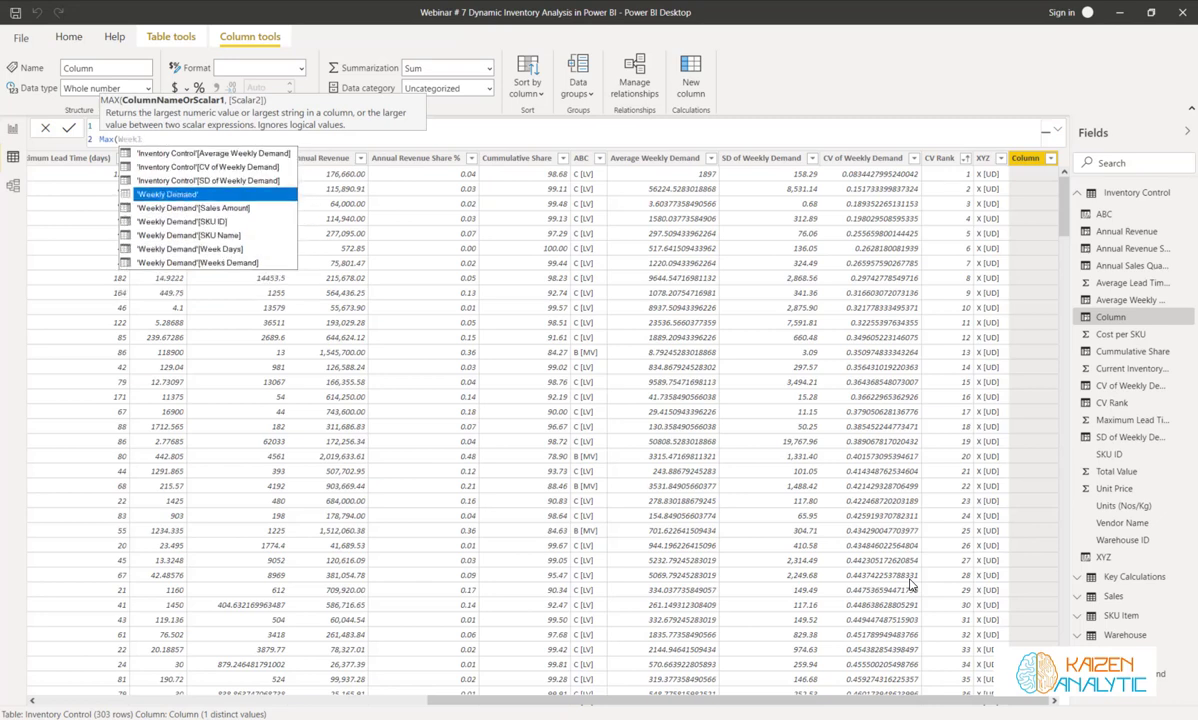
key(Down)
key(Down)
key(Down)
key(Down)
key(Down)
key(Tab)
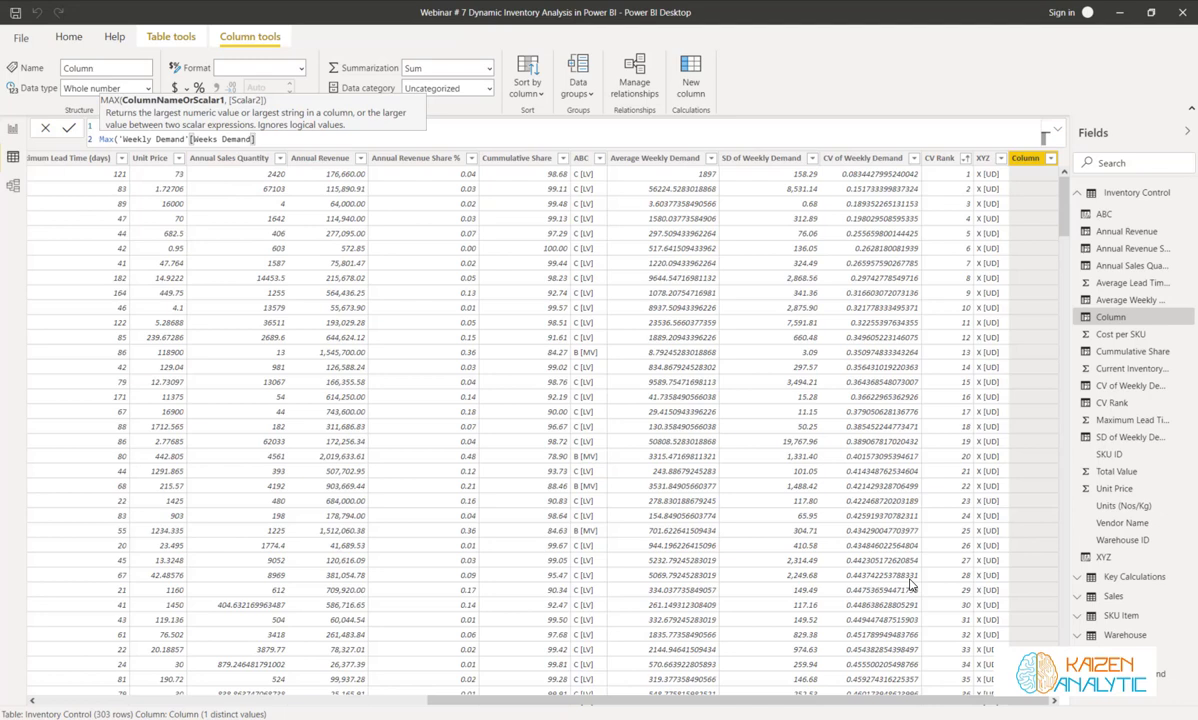
text(),)
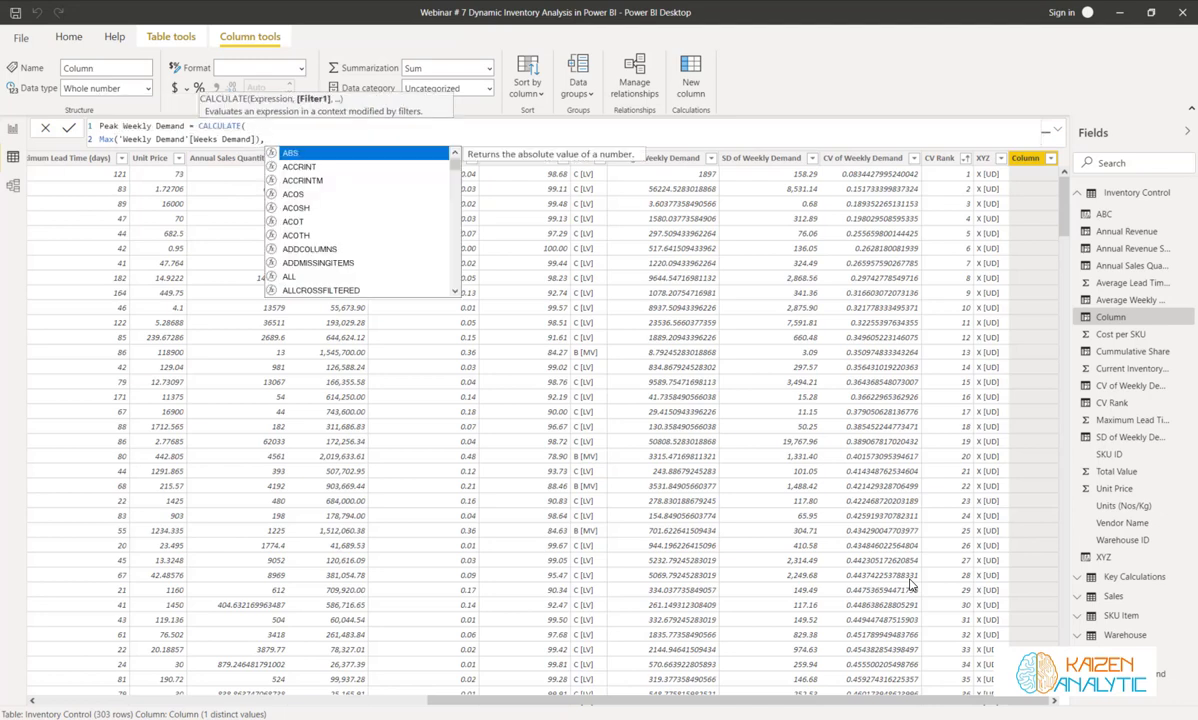
key(shift+Return)
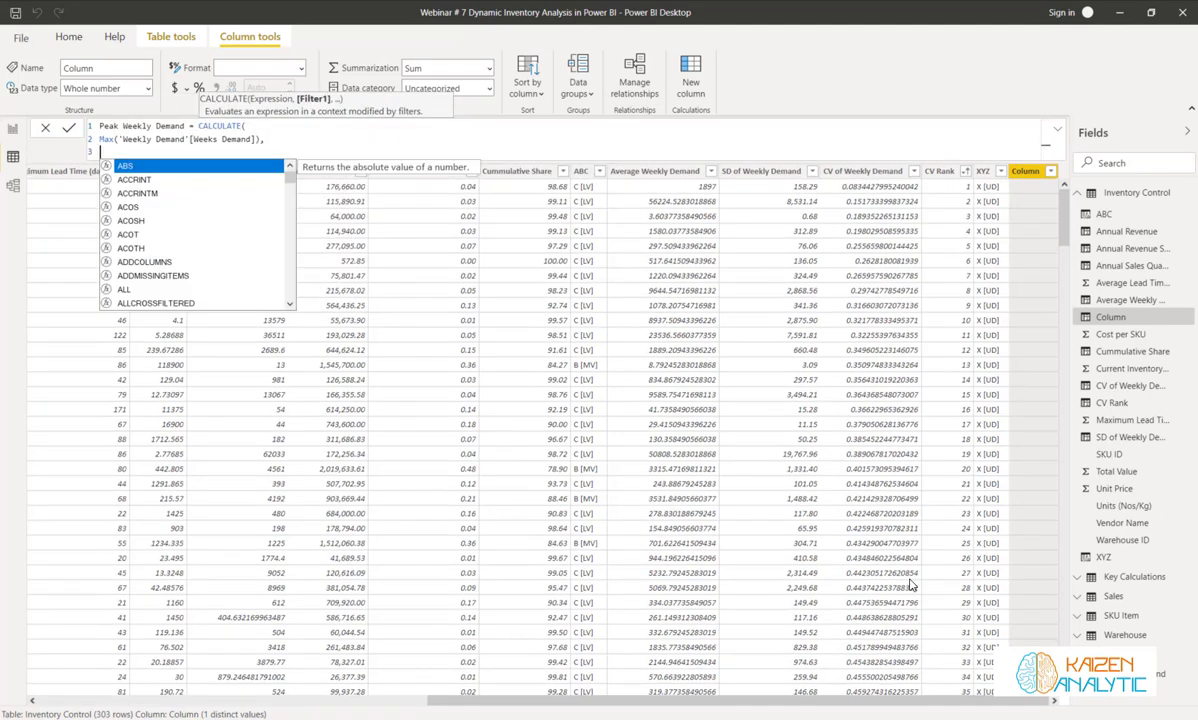
Step: Add a FILTER over the 'Weekly Demand' table as the CALCULATE filter argument, with a new line for its condition
text(Filter)
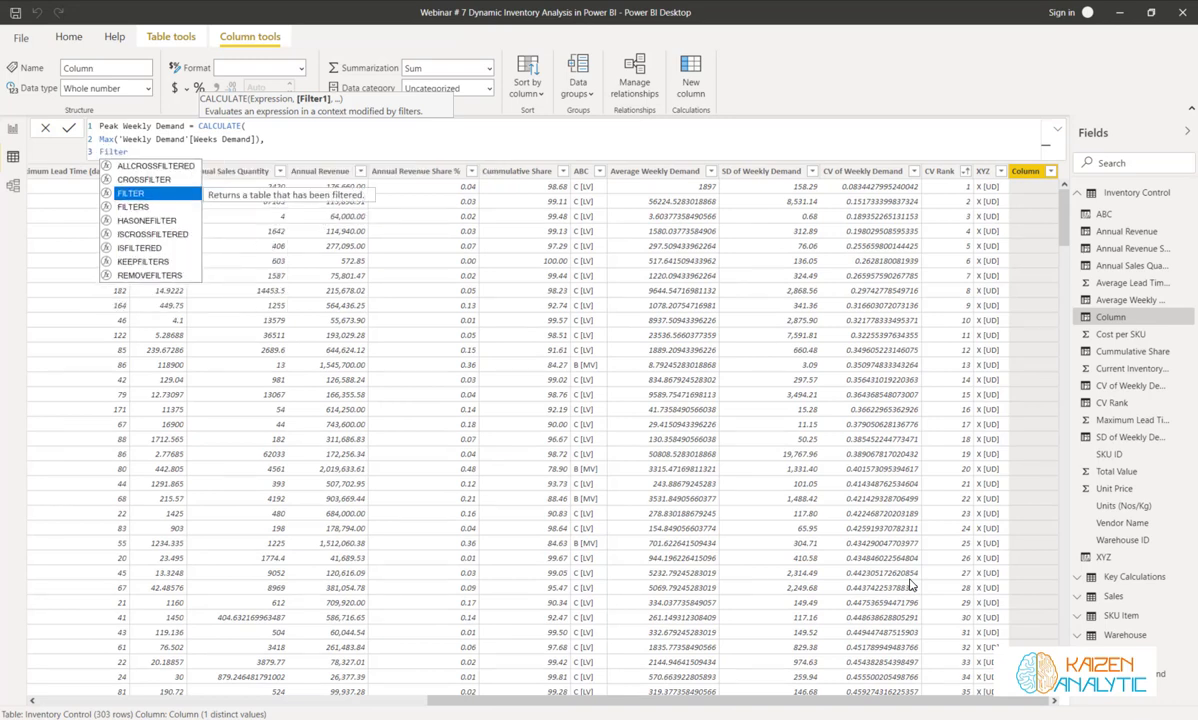
key(Tab)
text(W)
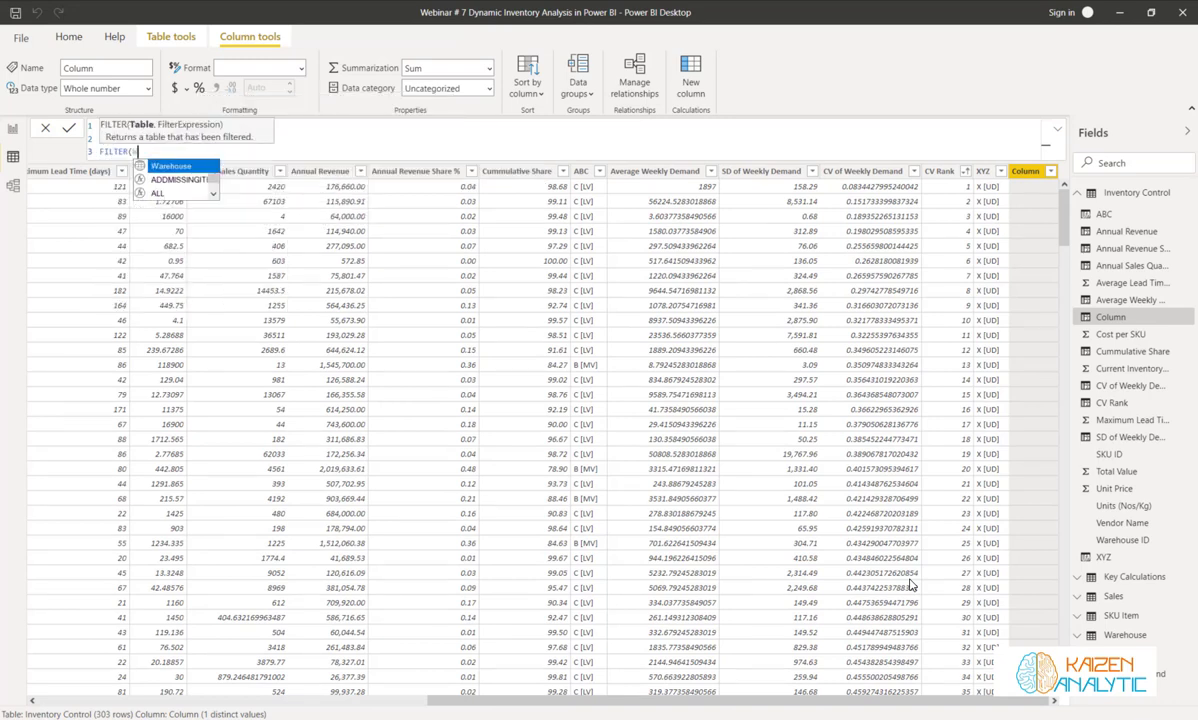
text(ee)
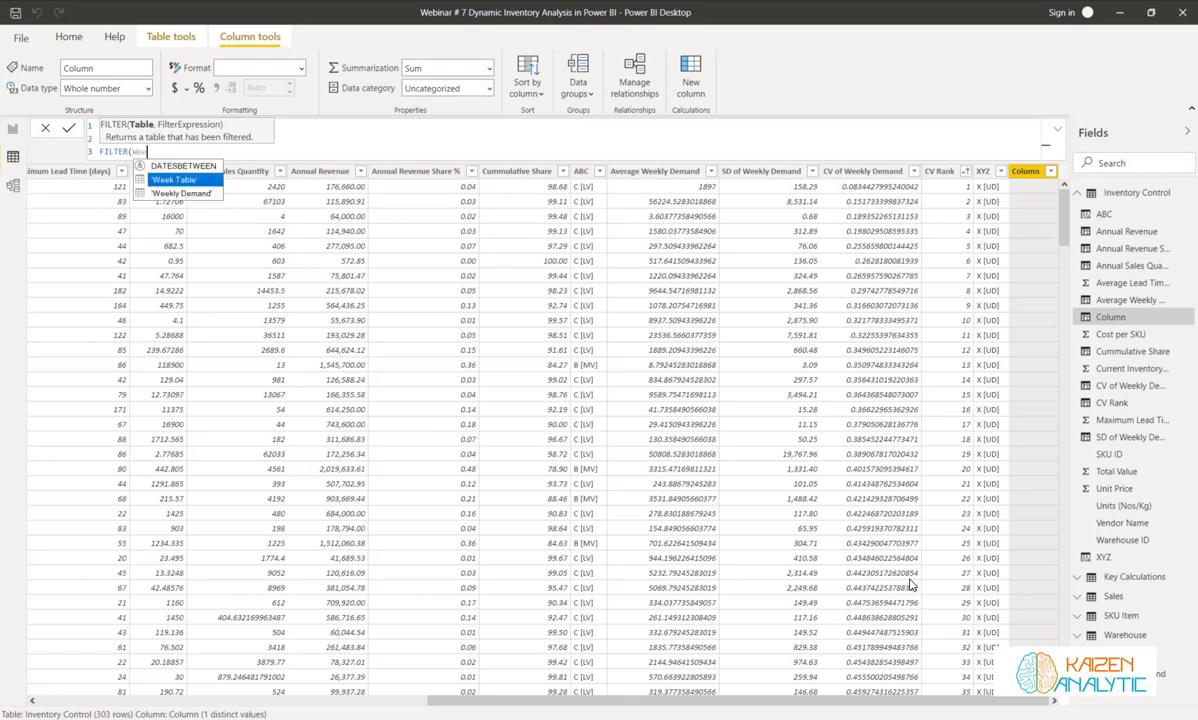
key(Down)
key(Tab)
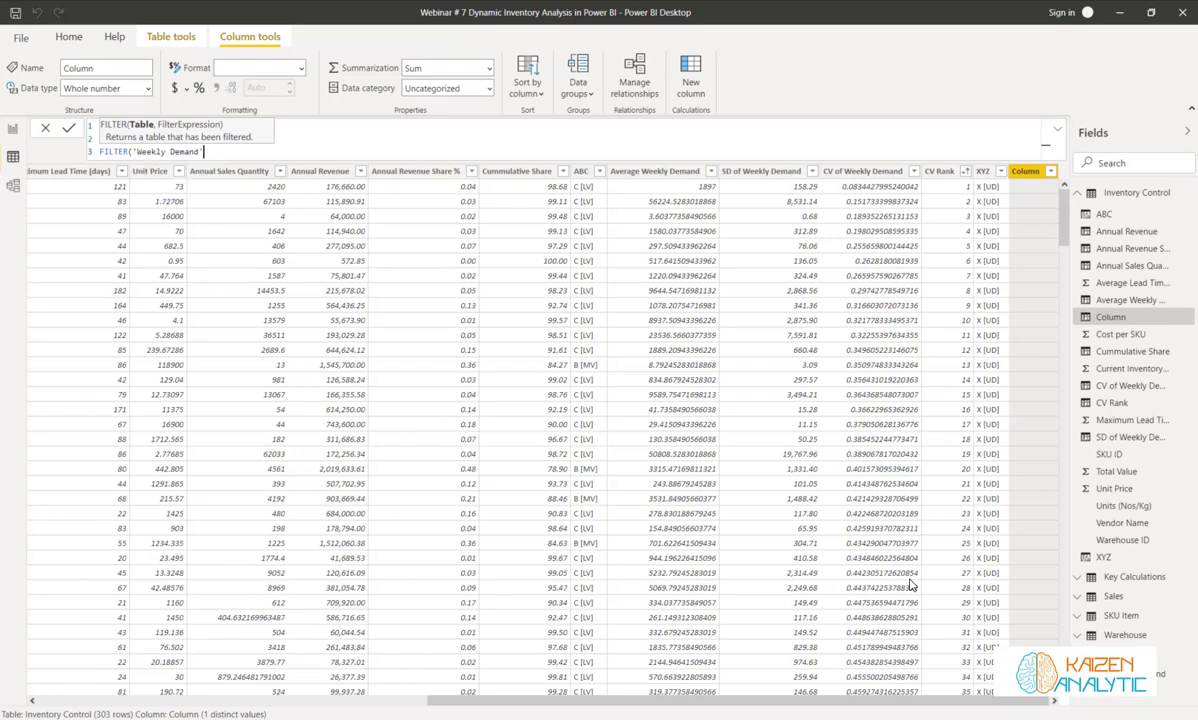
text(,)
key(shift+Return)
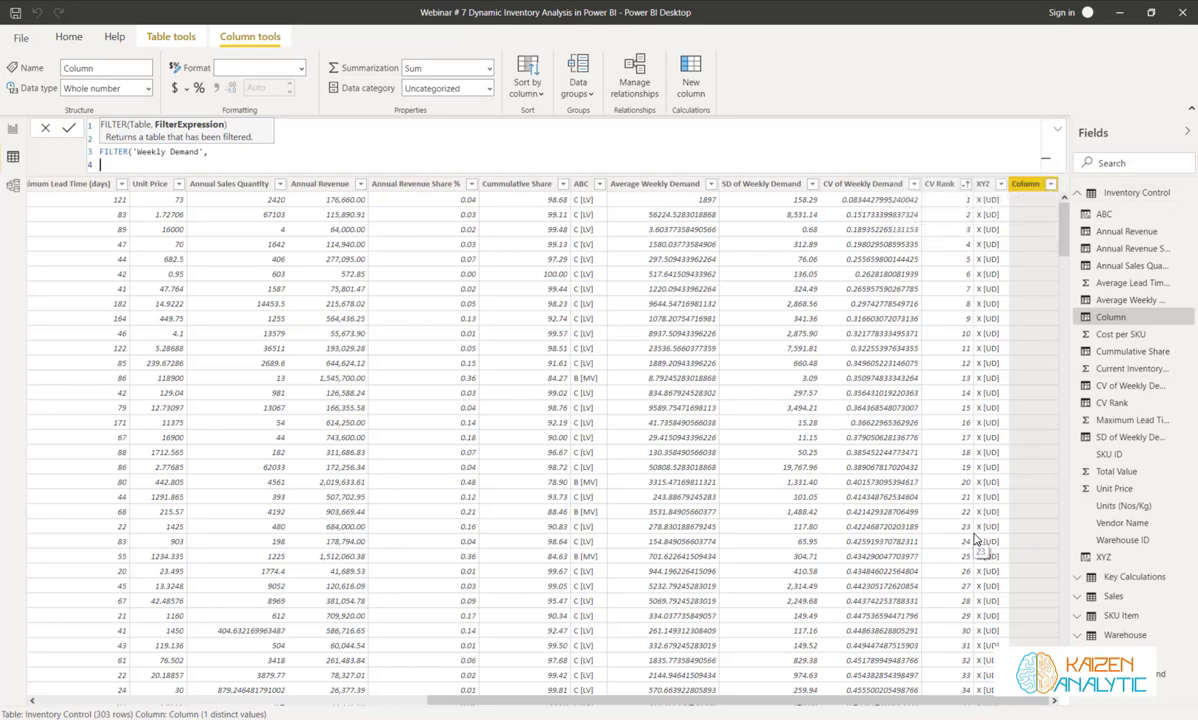
Step: Set the filter condition to 'Inventory Control'[SKU ID] = 'Weekly Demand'[SKU ID] and close both functions
text(SKu)
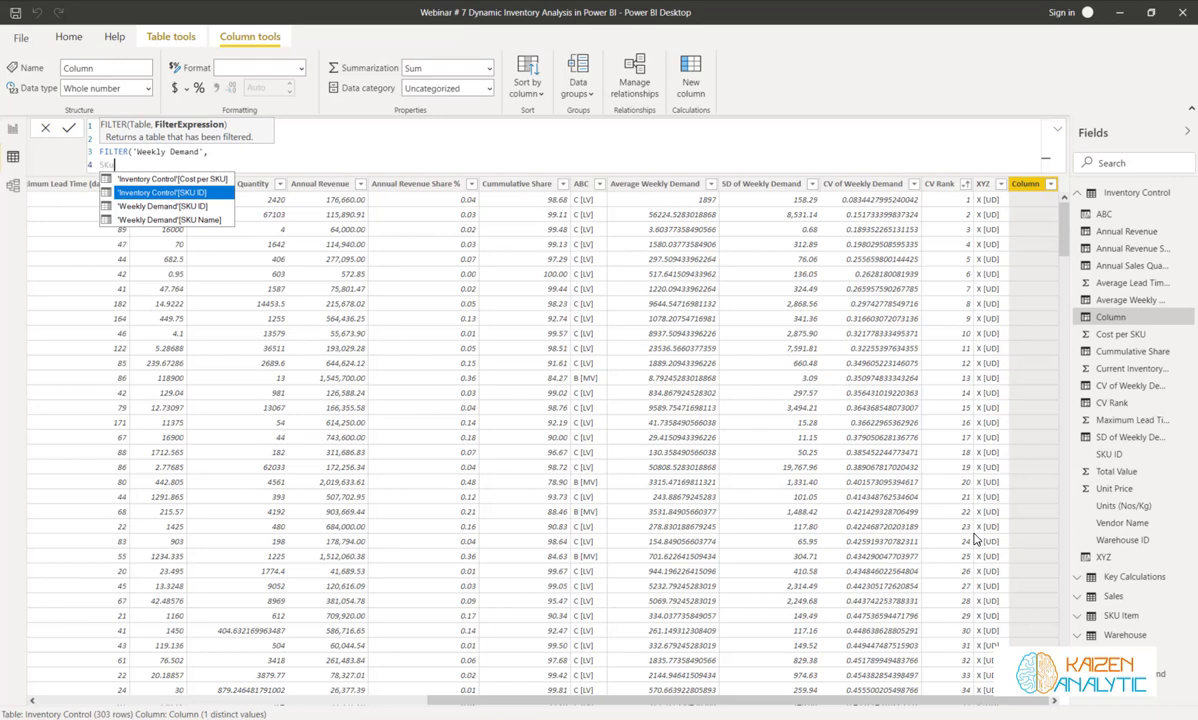
key(Tab)
text(-)
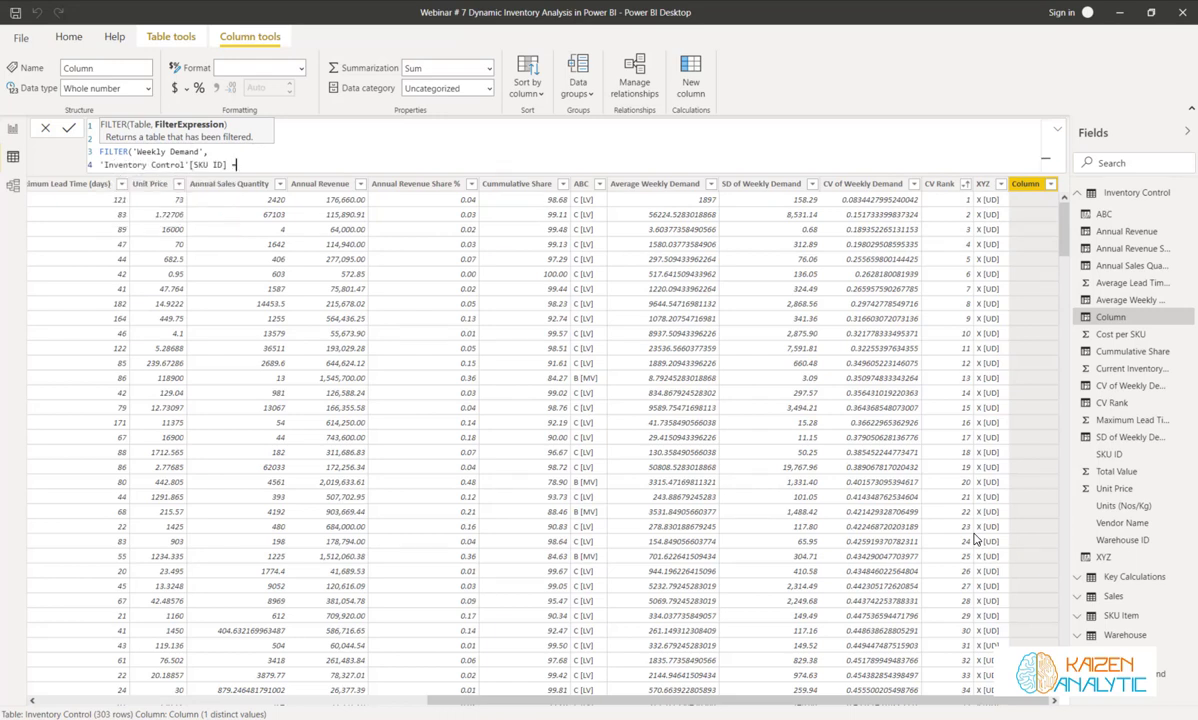
text( SKU)
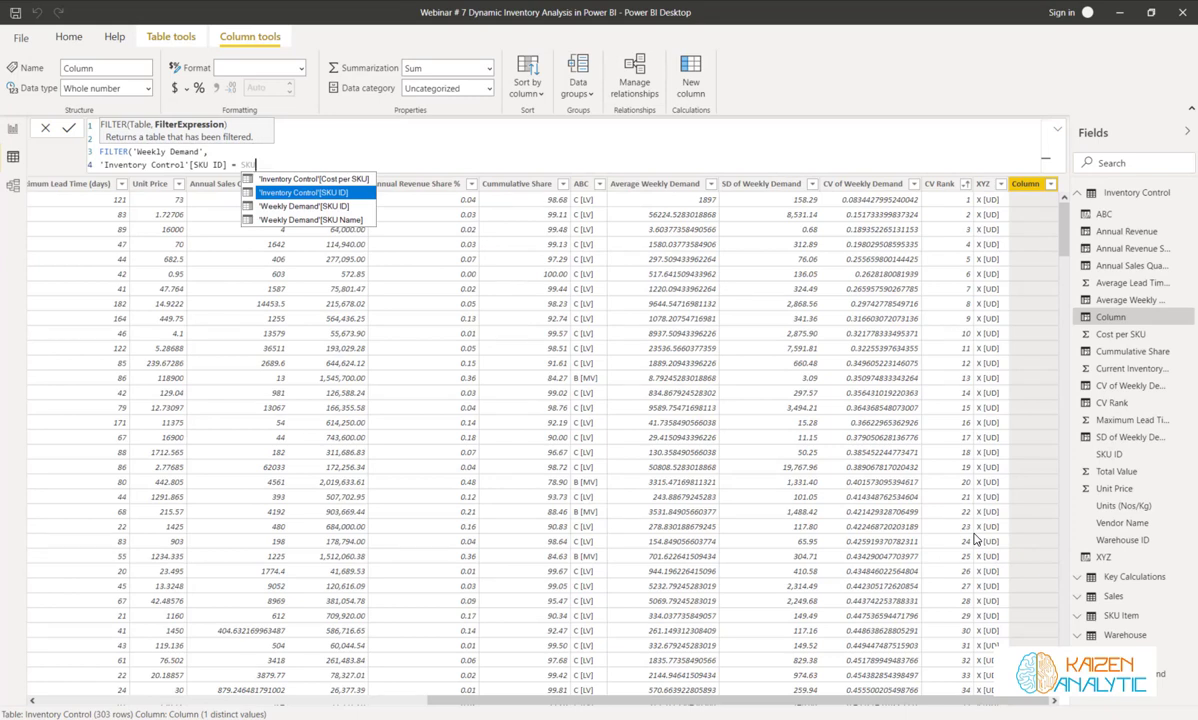
key(Down)
key(Tab)
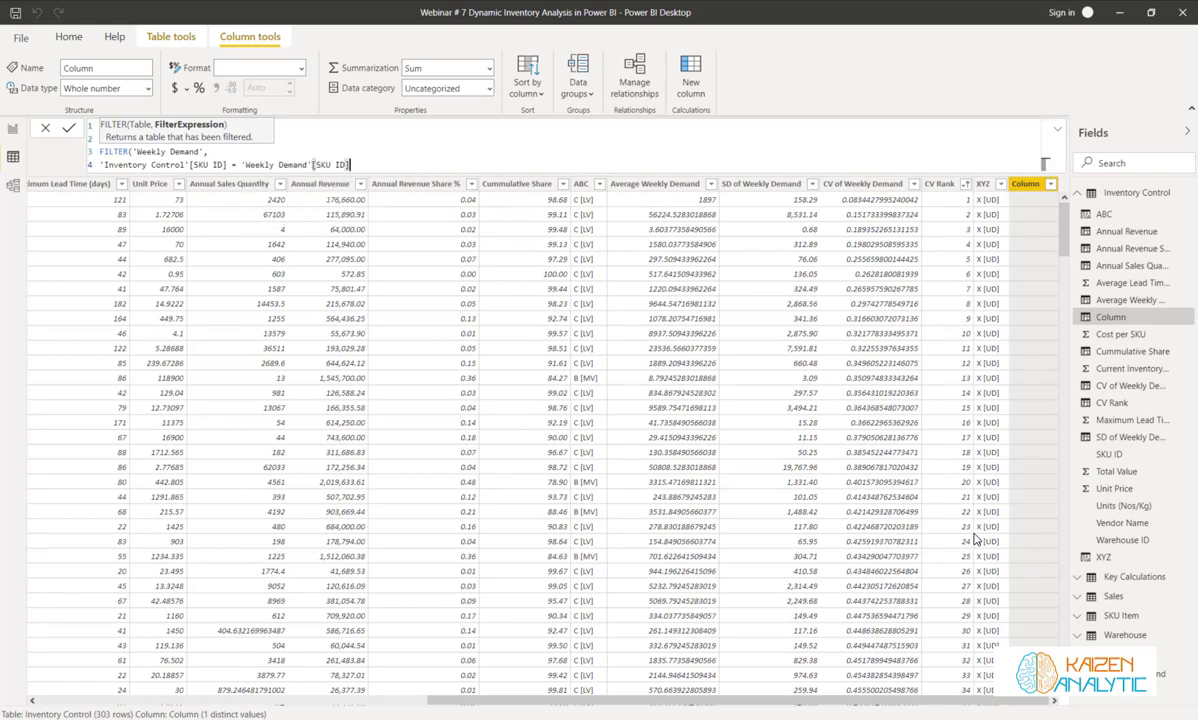
text()))
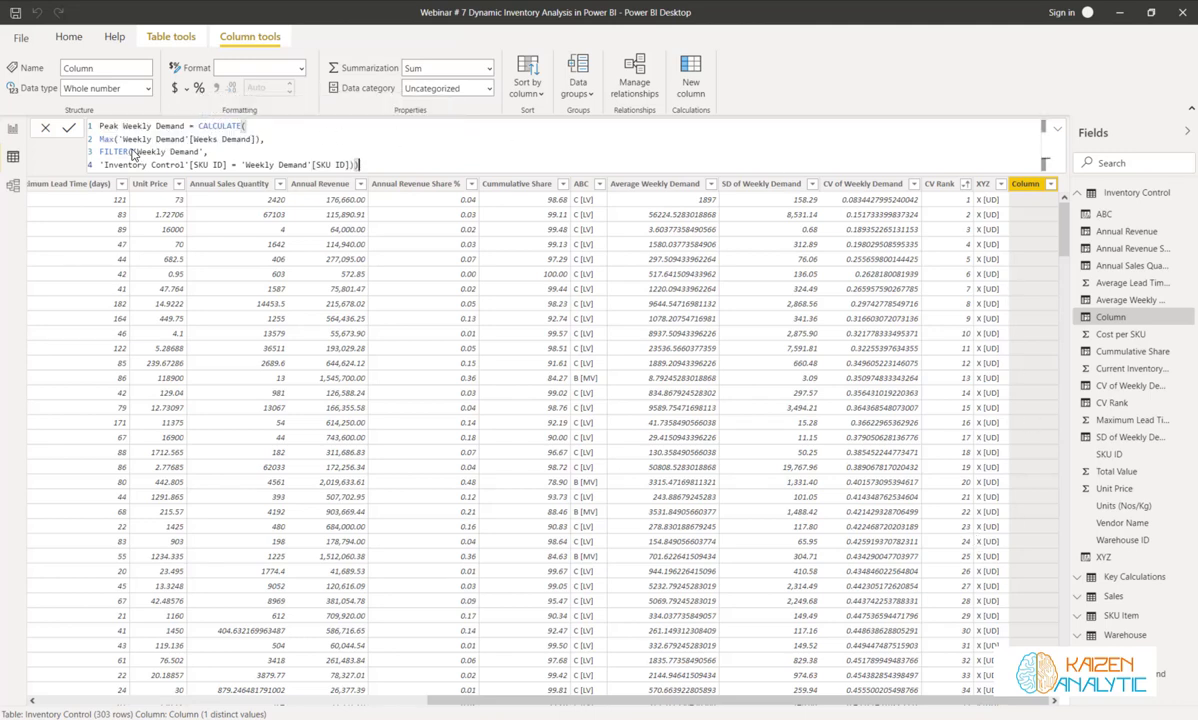
Step: Indent the Max, FILTER and condition lines by one, two and three levels, and commit the Peak Weekly Demand column
click(102, 139)
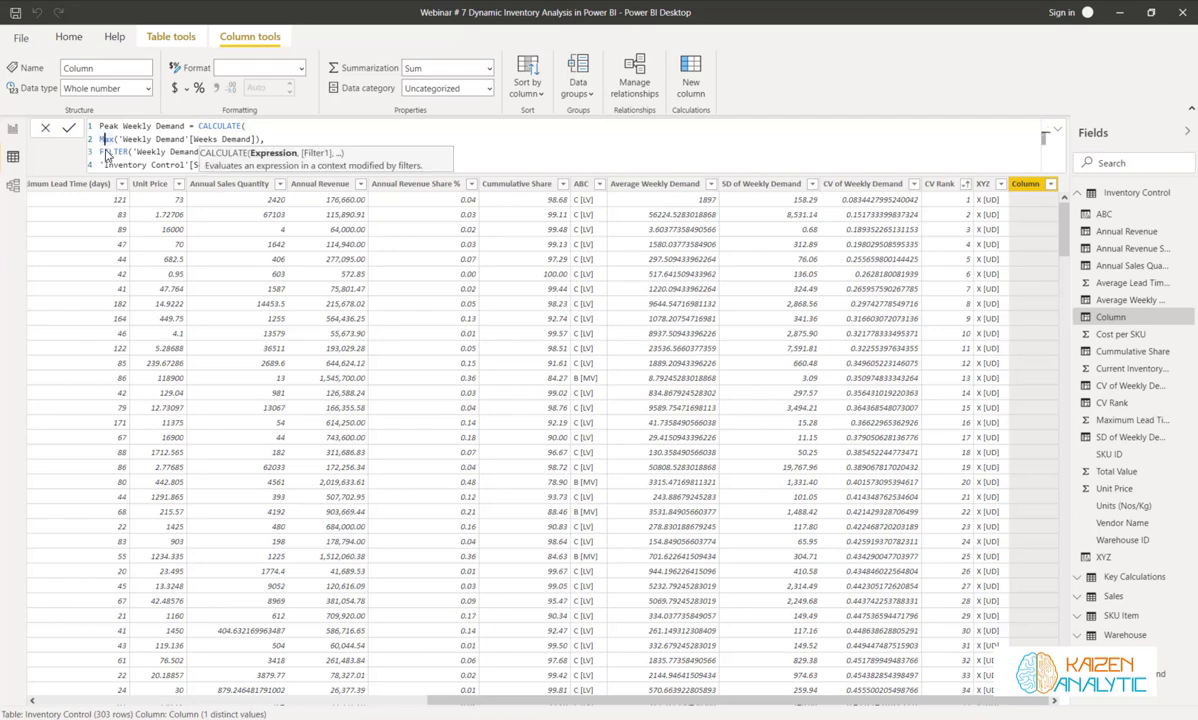
click(100, 140)
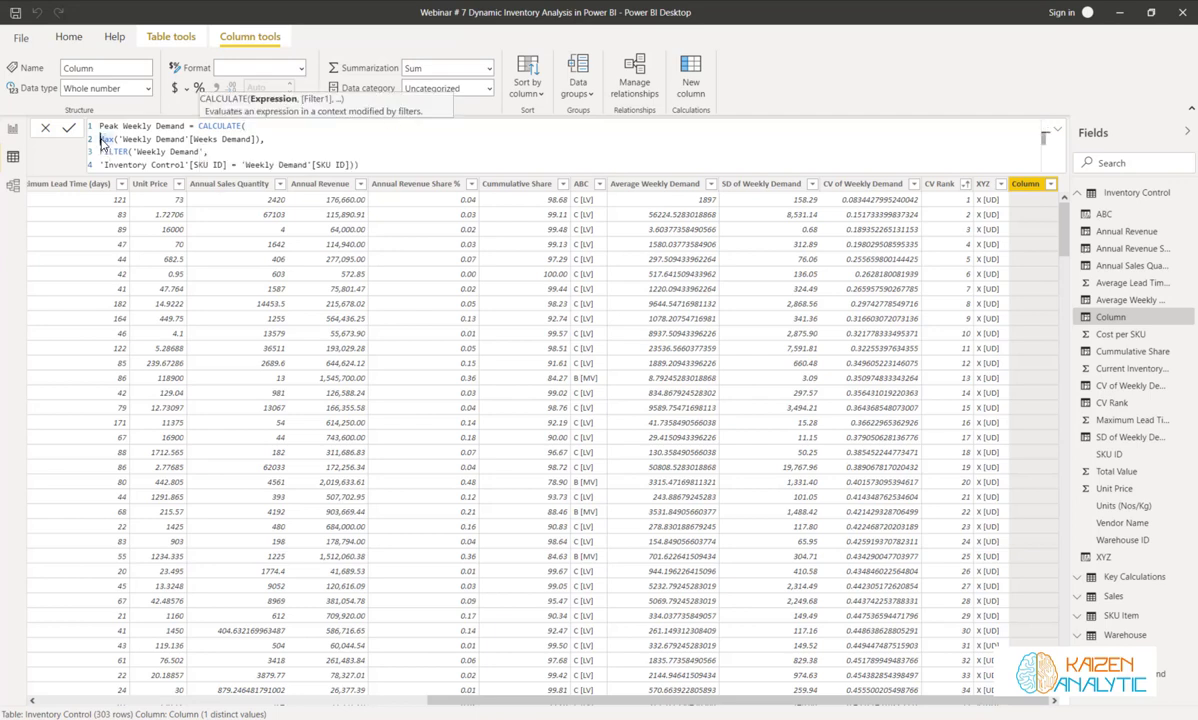
key(Tab)
click(102, 152)
key(Tab)
key(Tab)
click(101, 166)
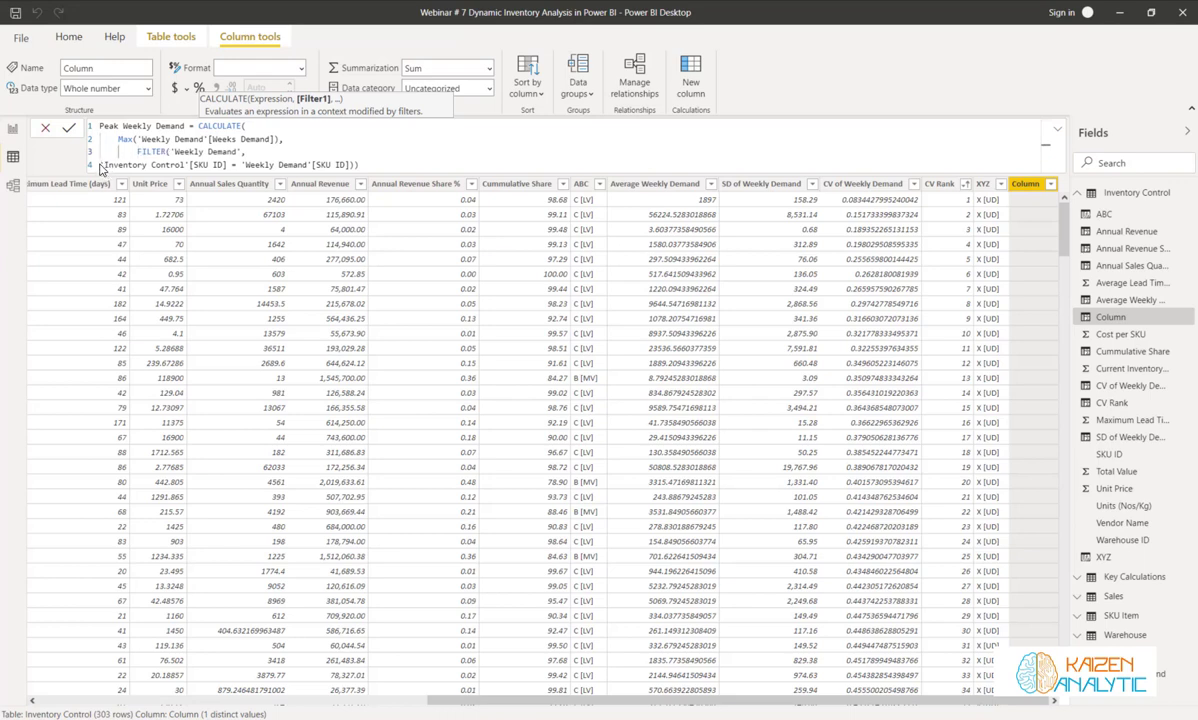
key(Tab)
key(Tab)
key(Tab)
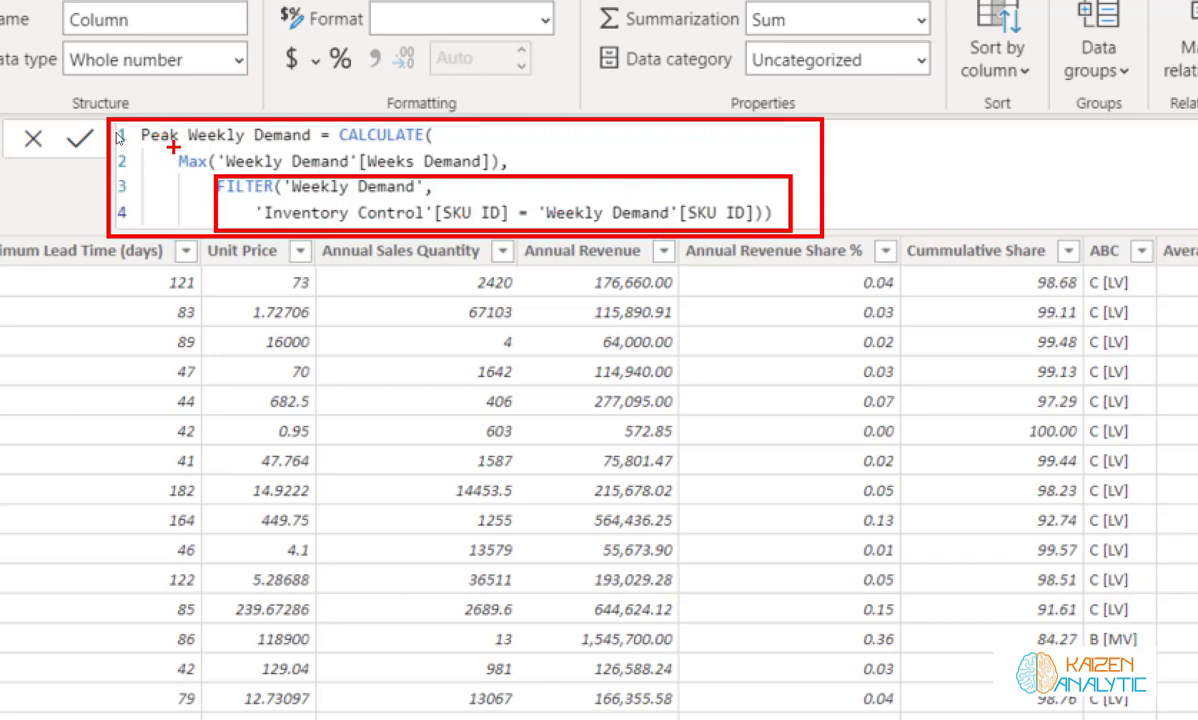
drag(173, 147, 522, 180)
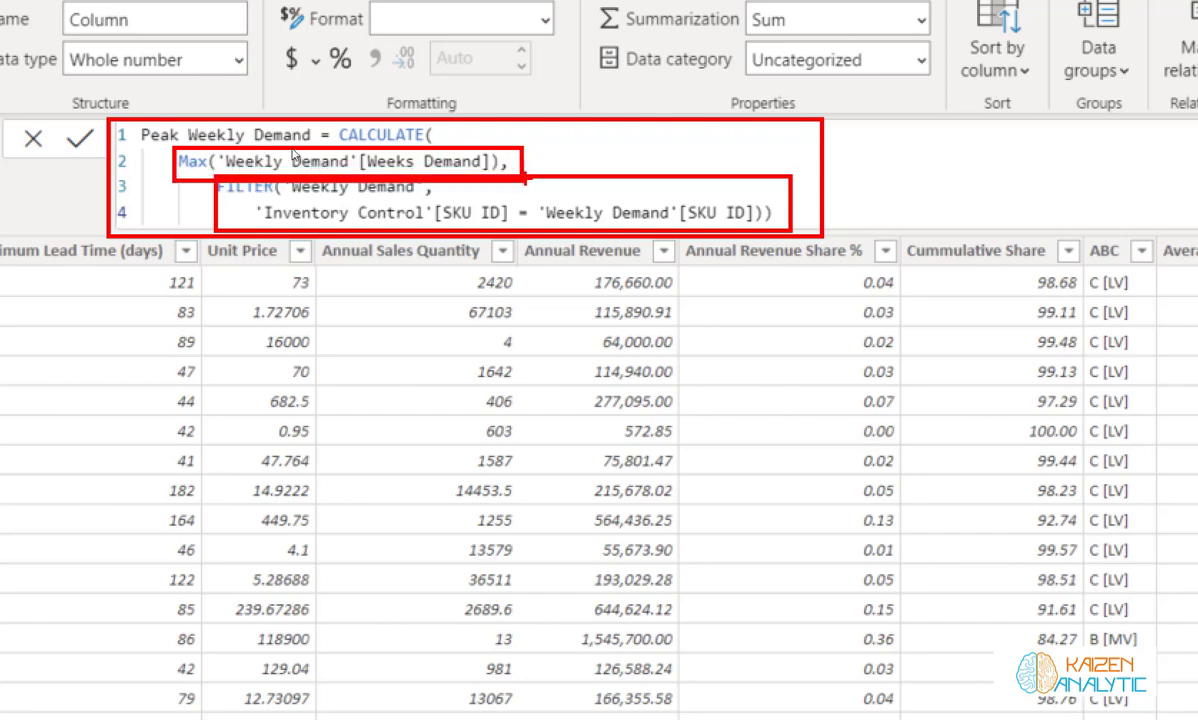
key(Escape)
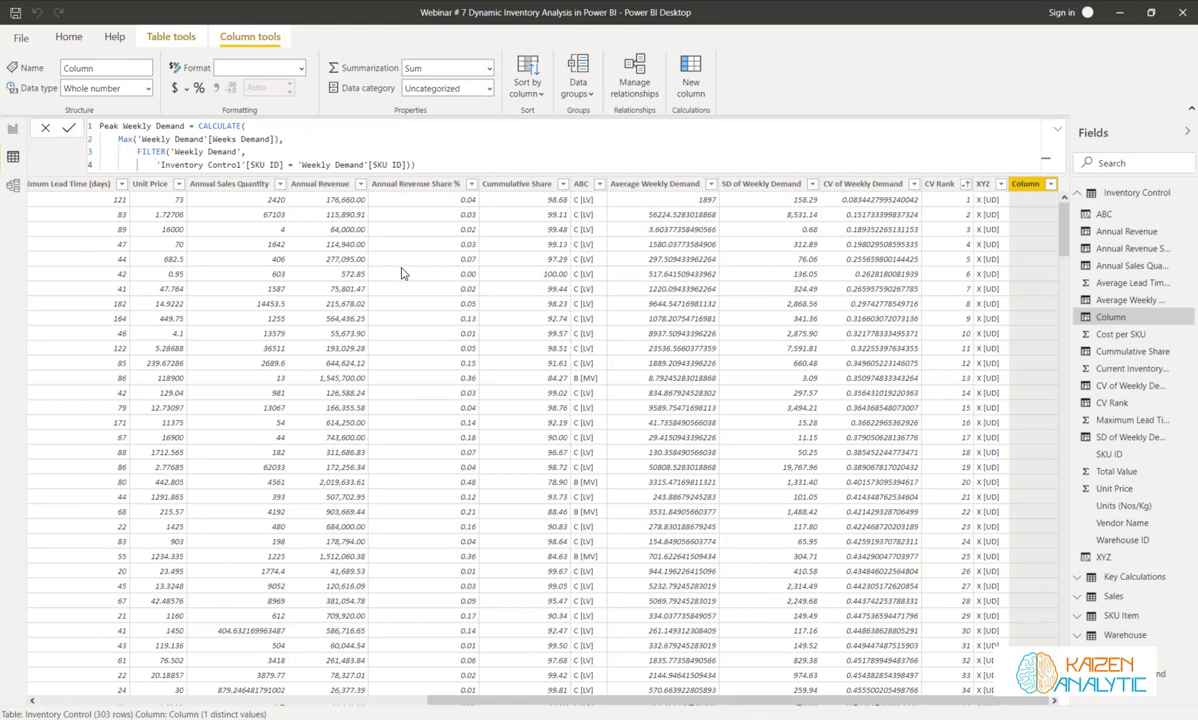
key(Return)
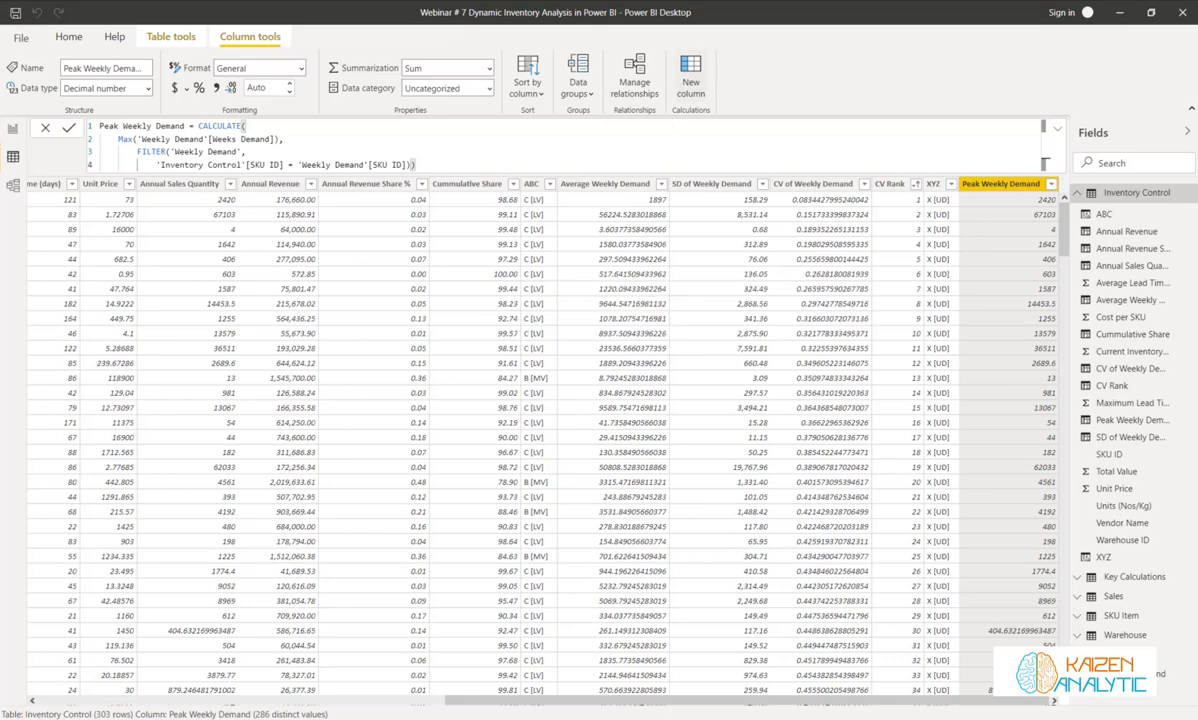
Step: Start a Safety Stock calculated column in Inventory Control with an opening bracket and Peak Weekly Demand multiplied by Maximum Lead Time (days)
text(Safety St)
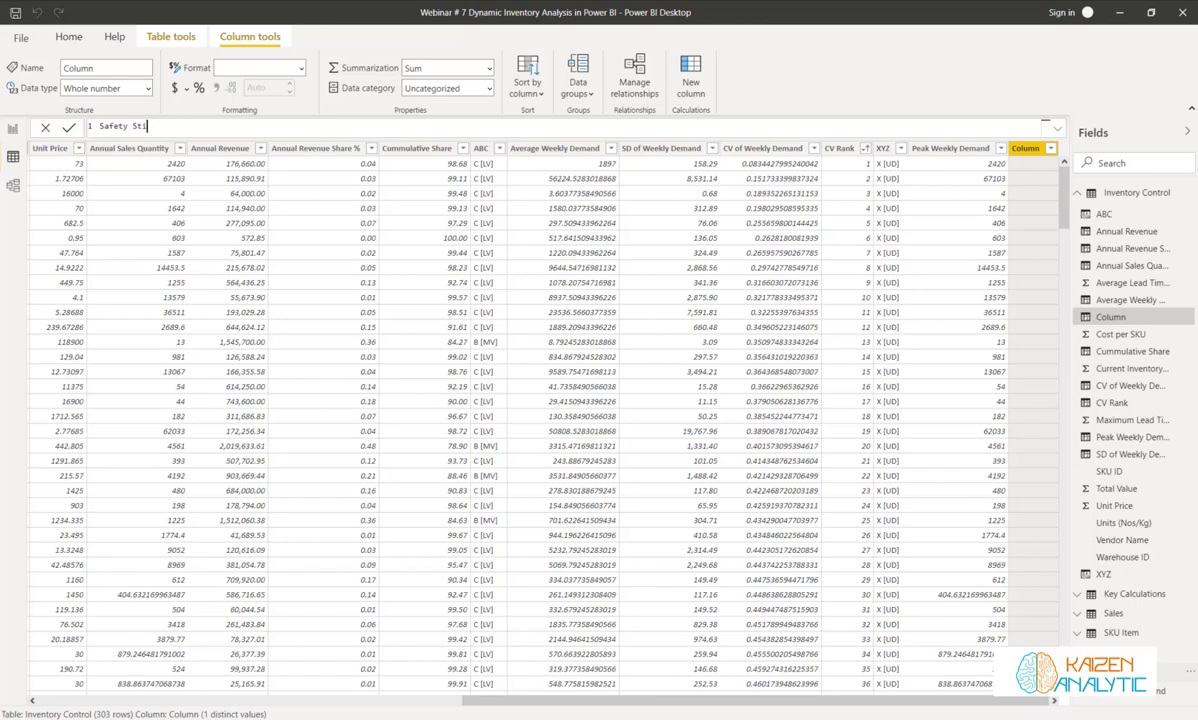
text(ock)
text( = ()
text('Inventory Control'[Peak Weekly Demand])
key(Tab)
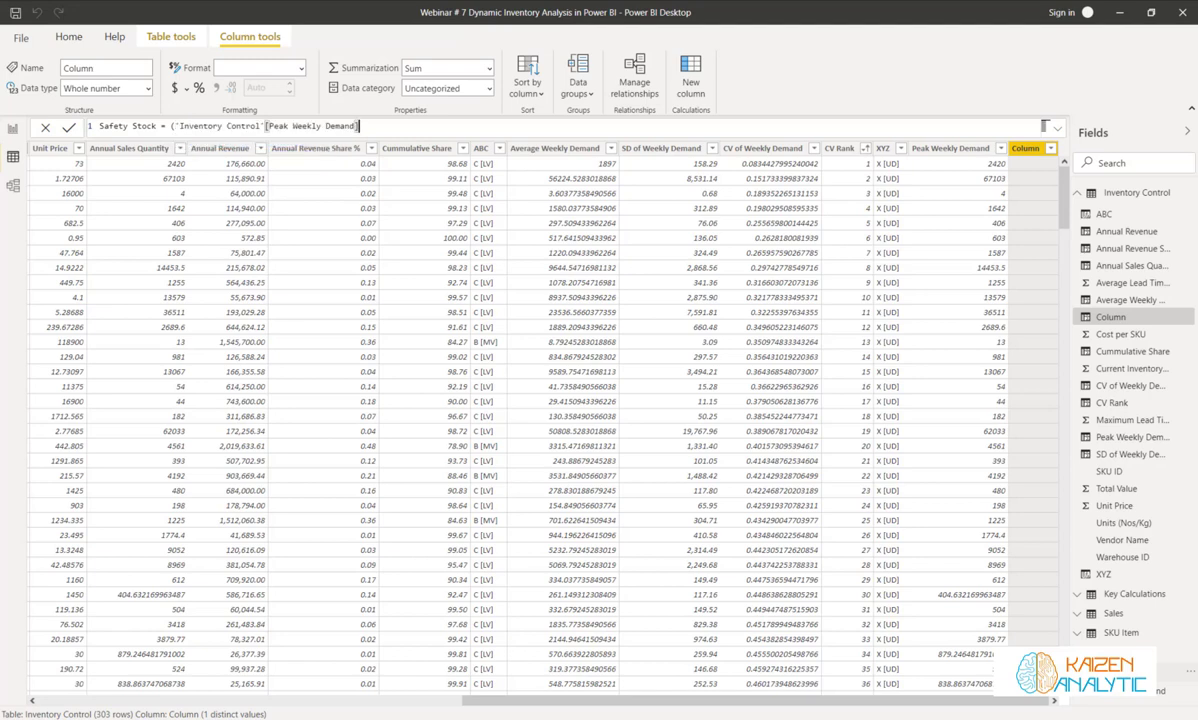
text(*Max)
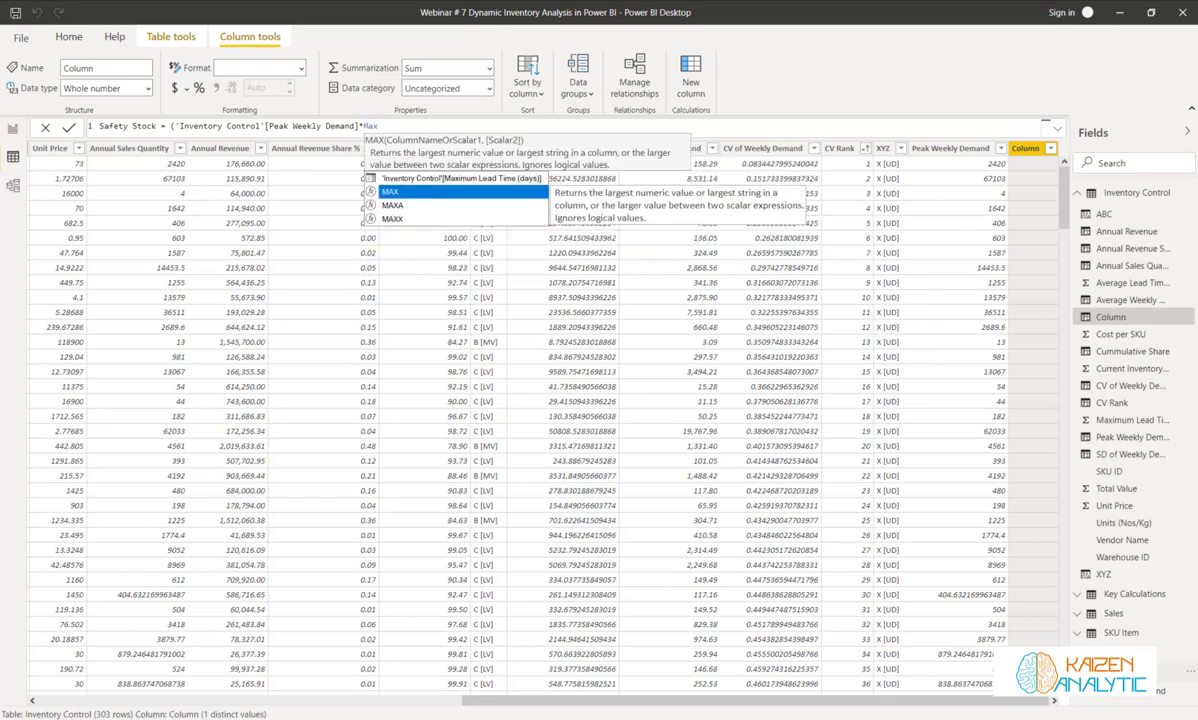
key(Up)
key(Tab)
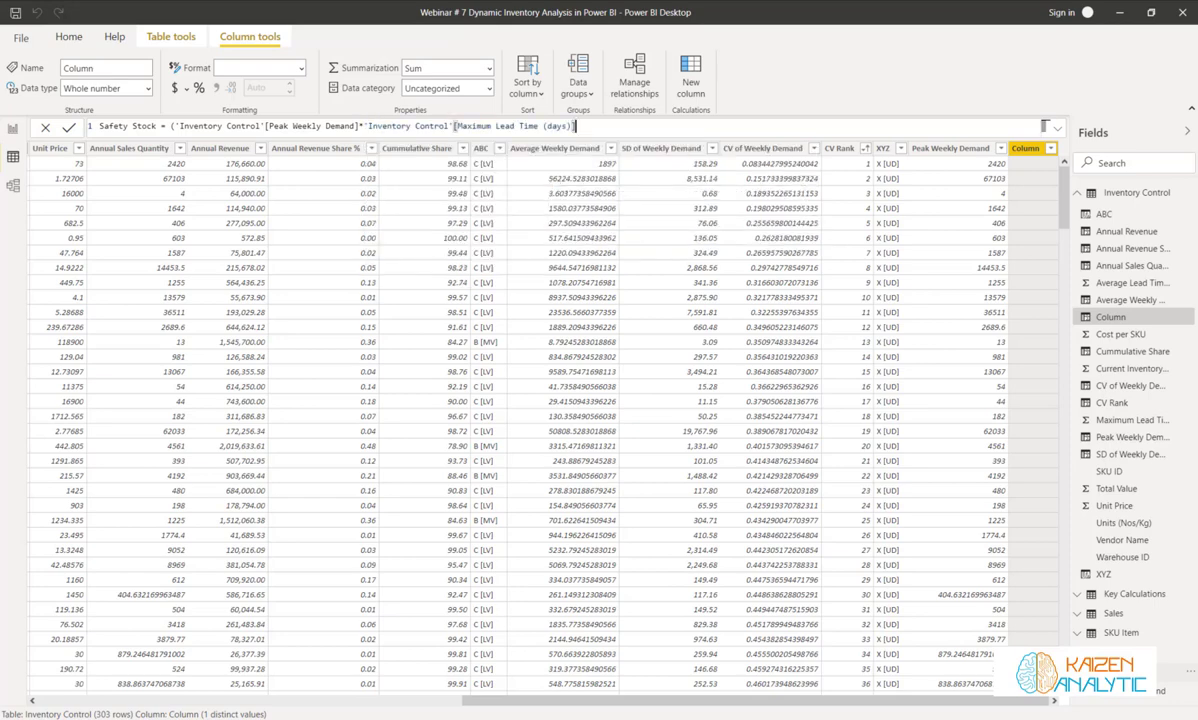
Step: Complete Safety Stock by dividing by 7, subtracting ('Inventory Control'[Average Weekly Demand]*'Inventory Control'[Average Lead Time (days)]/7), and committing the column
text()]/7)-(Ave)
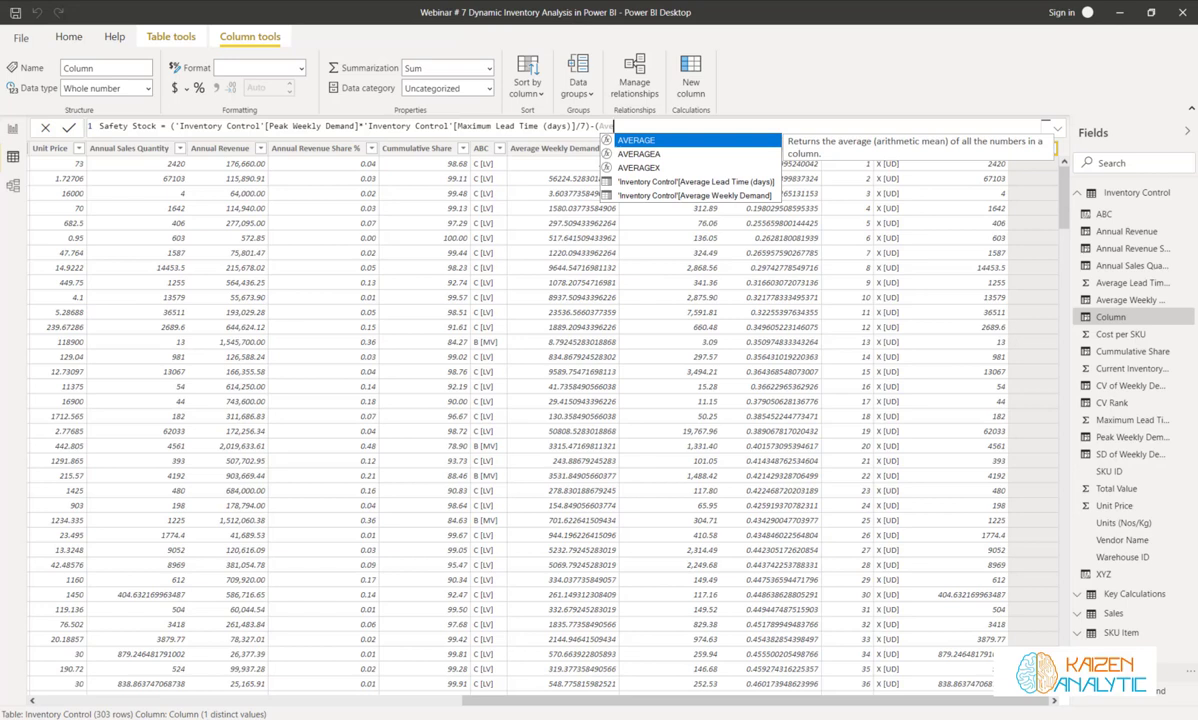
key(Down)
key(Down)
key(Down)
key(Down)
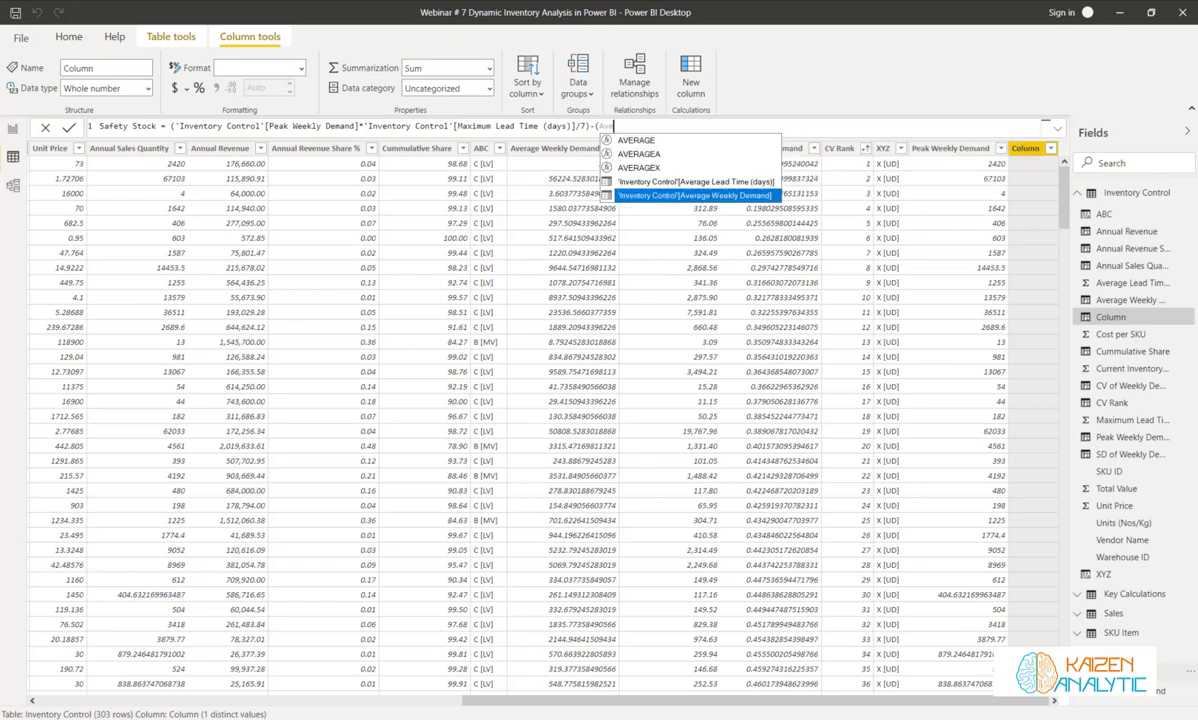
key(Tab)
text(*Lead)
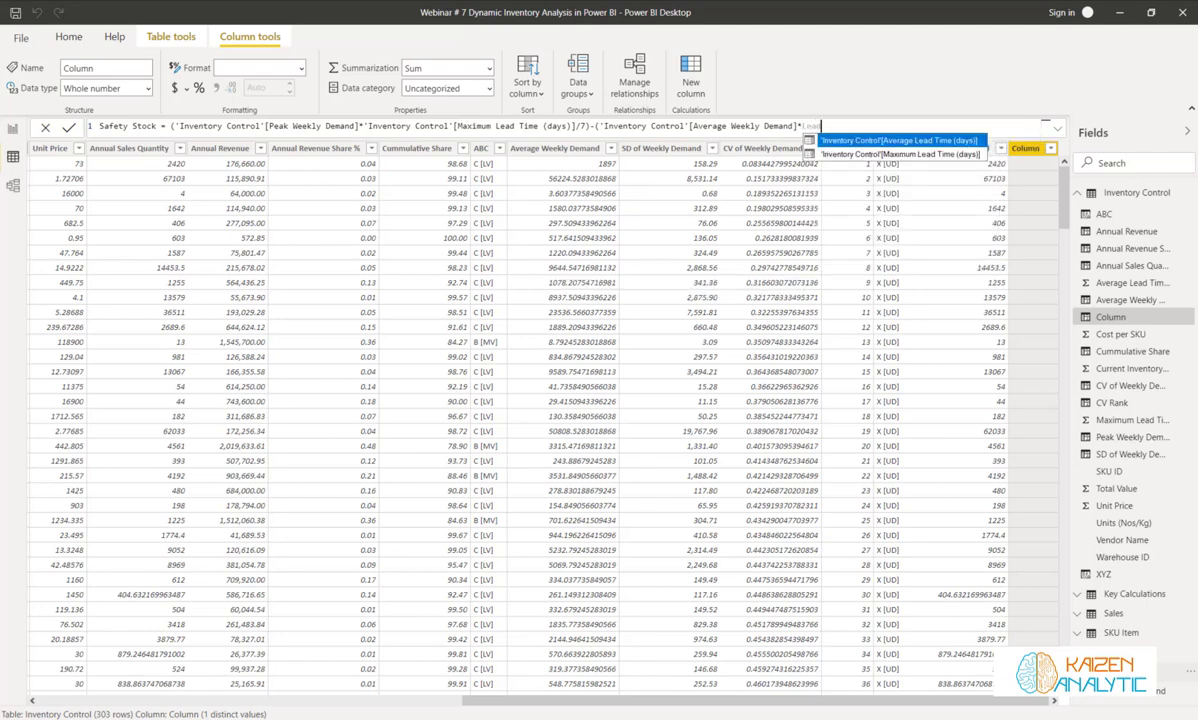
key(Tab)
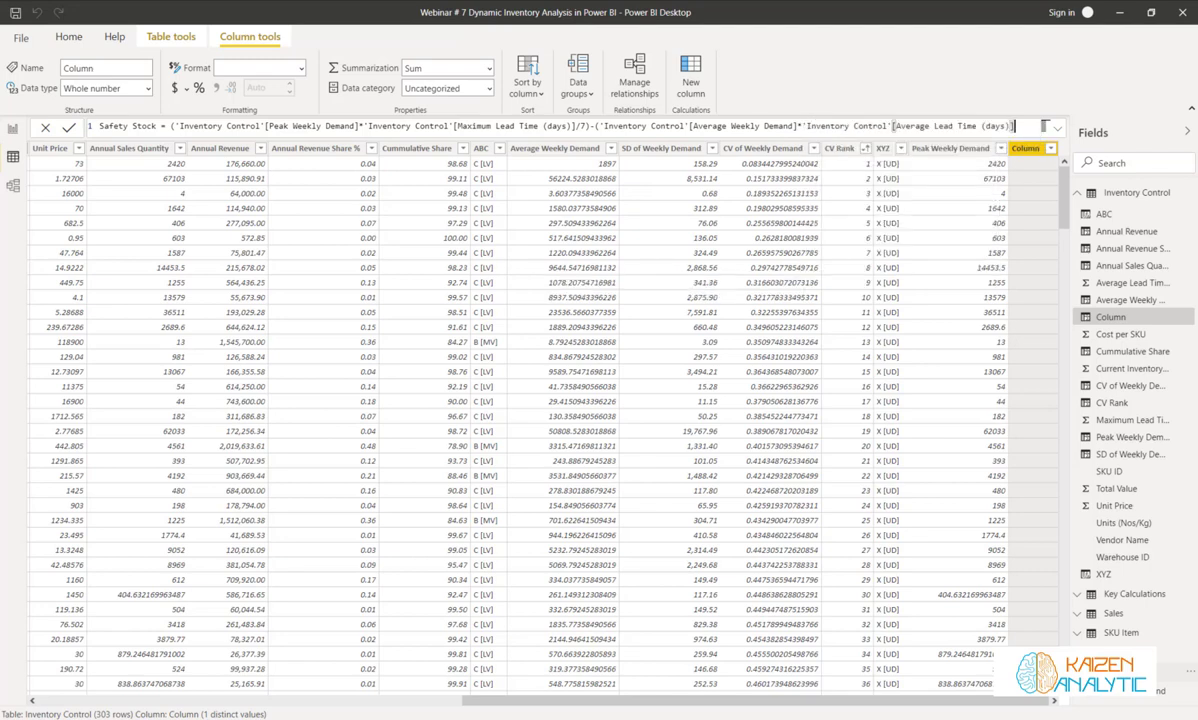
text(/7))
key(Return)
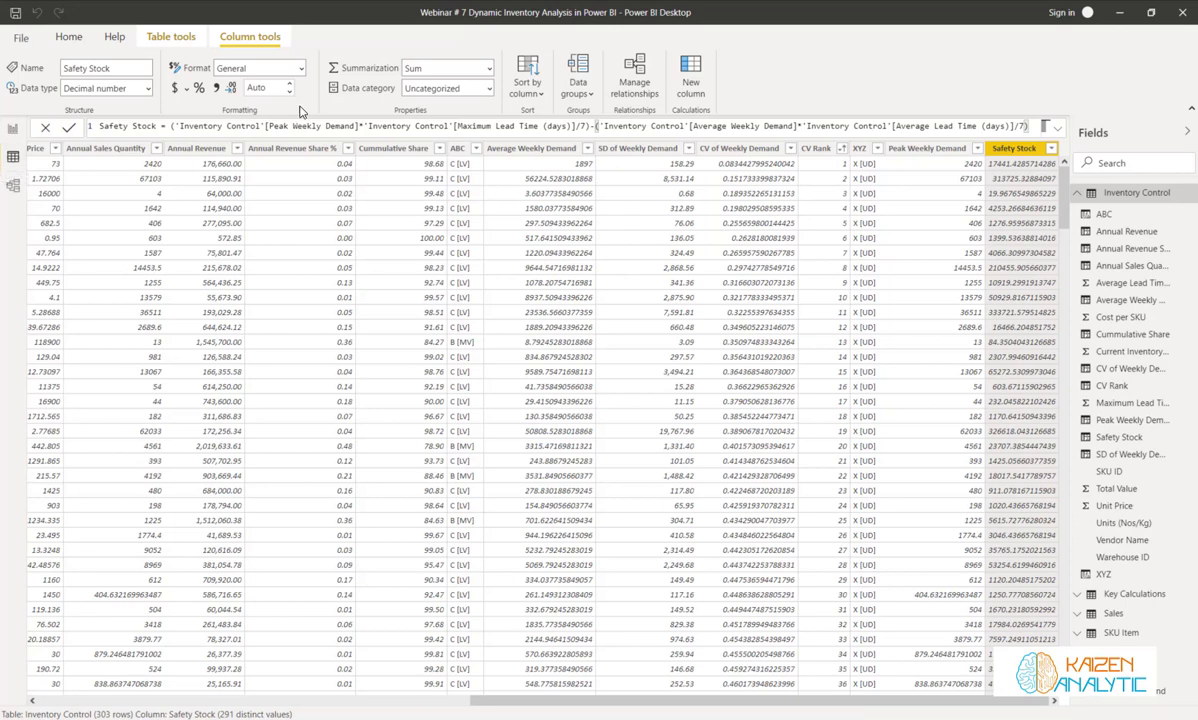
Step: Start a Re-order Point calculated column in Inventory Control as Safety Stock plus an opening bracket and Average Weekly Demand
click(686, 68)
text(Re)
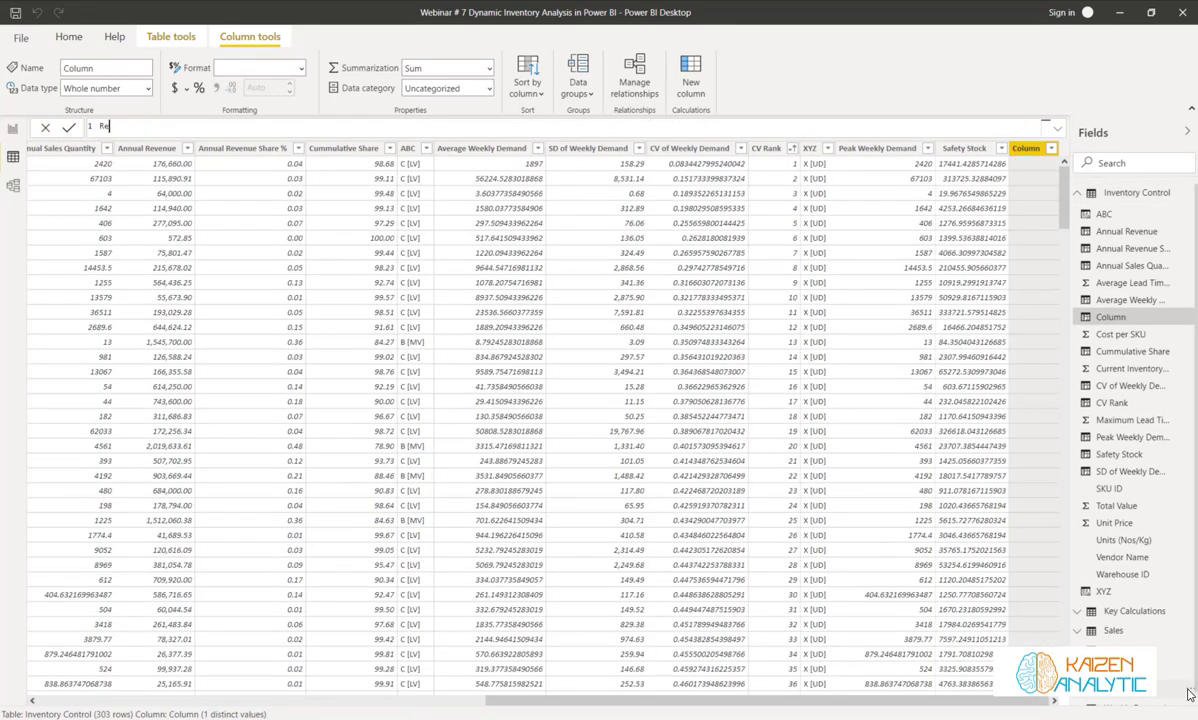
text(-order Point = Safe)
key(Tab)
text(+ )
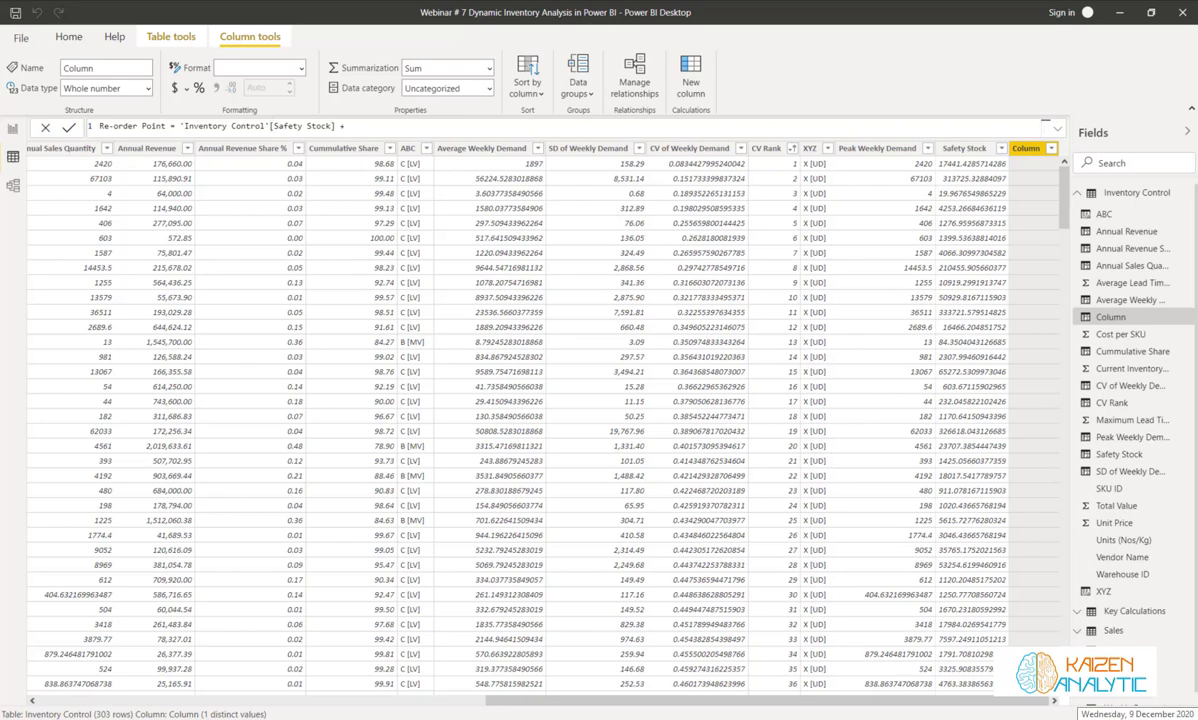
text((Ave)
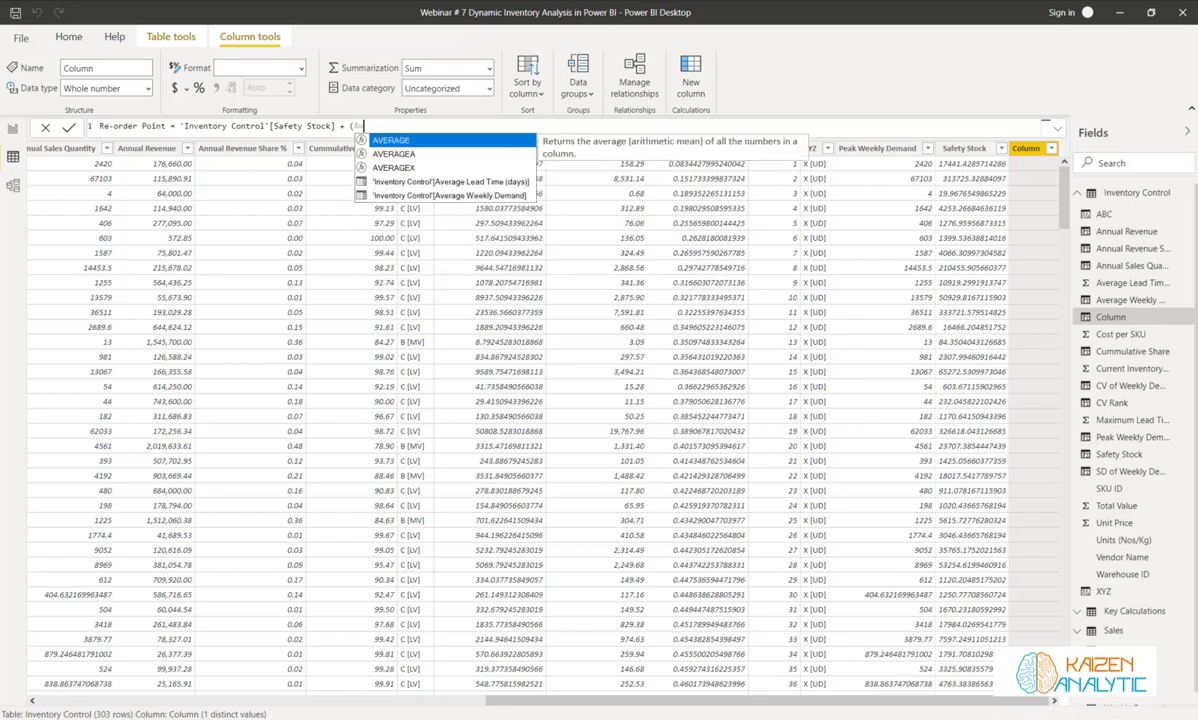
key(Down)
key(Down)
key(Down)
key(Down)
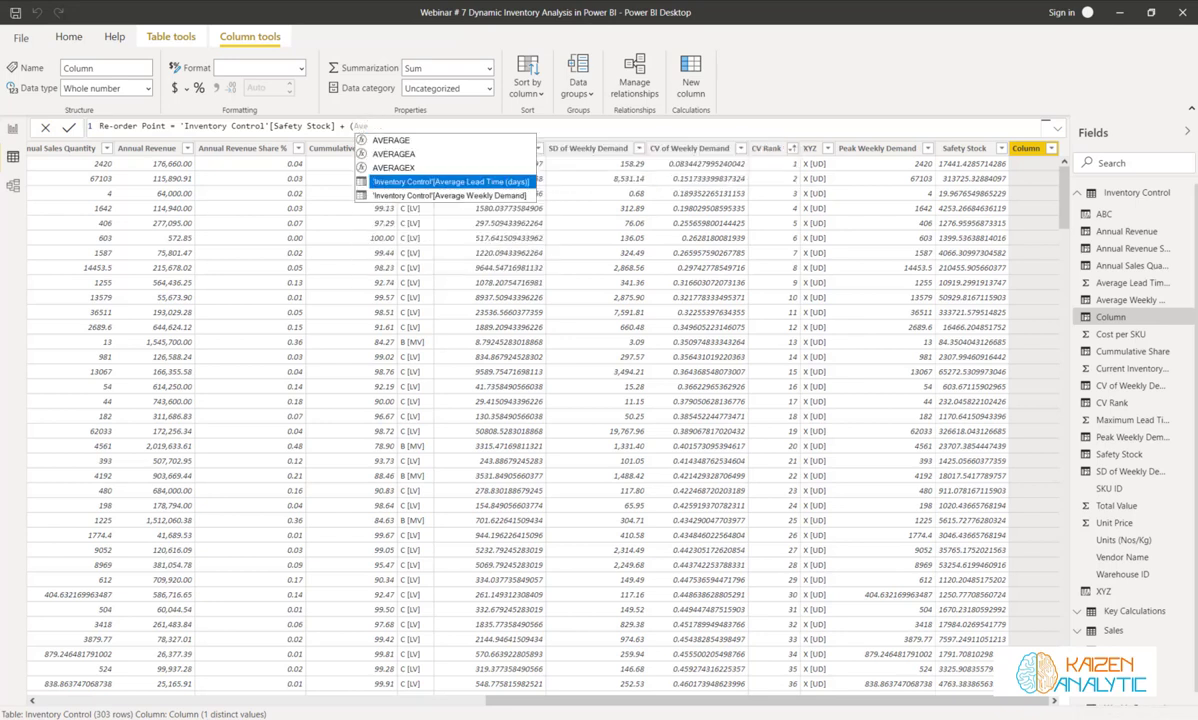
key(Tab)
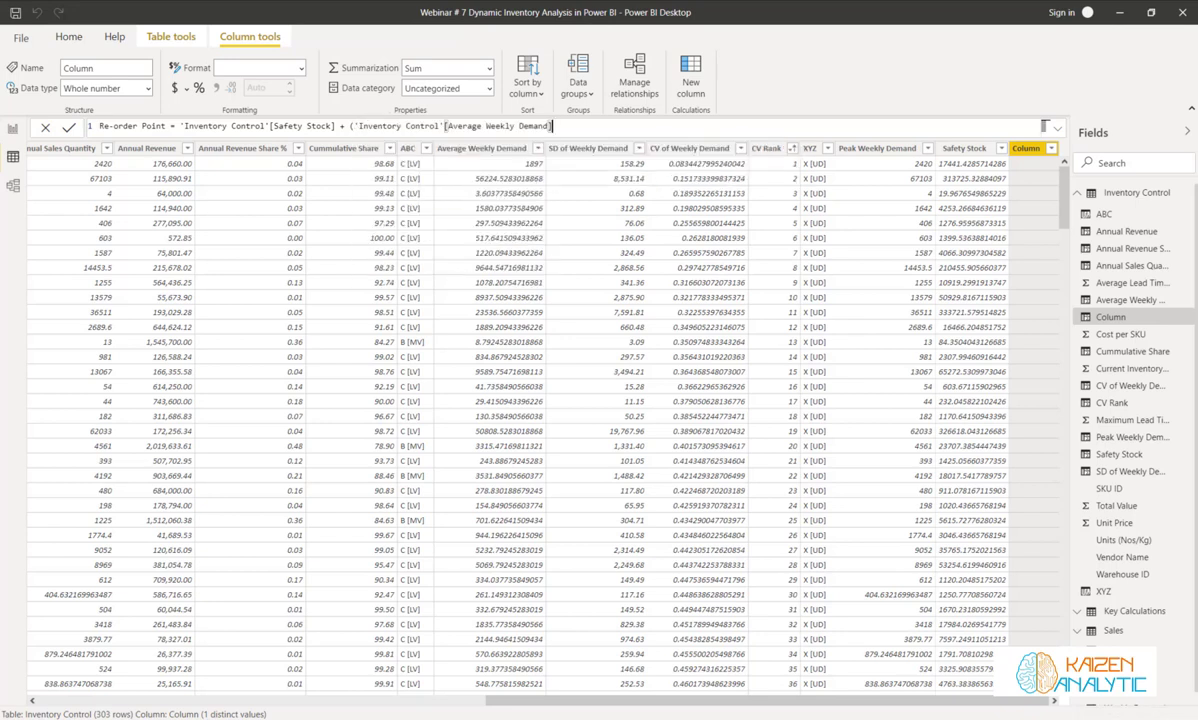
Step: Complete Re-order Point by multiplying by 'Inventory Control'[Average Lead Time (days)]/7, closing the bracket, and committing the column
text(* Av)
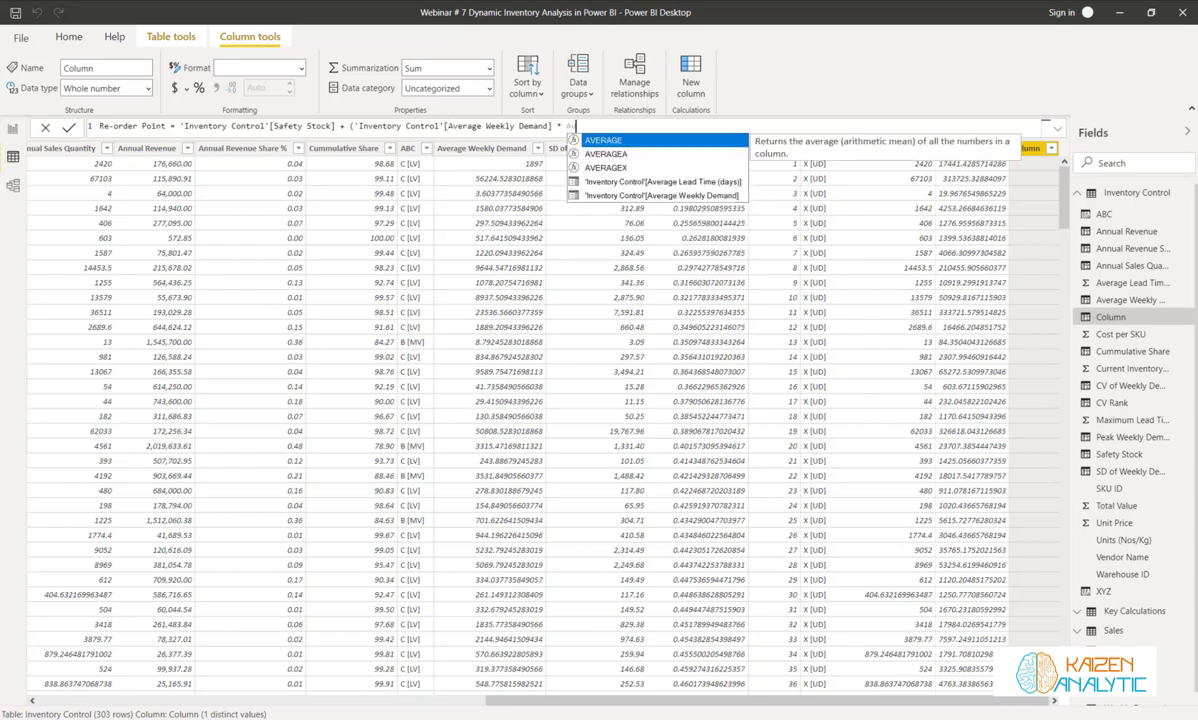
key(Down)
key(Down)
key(Down)
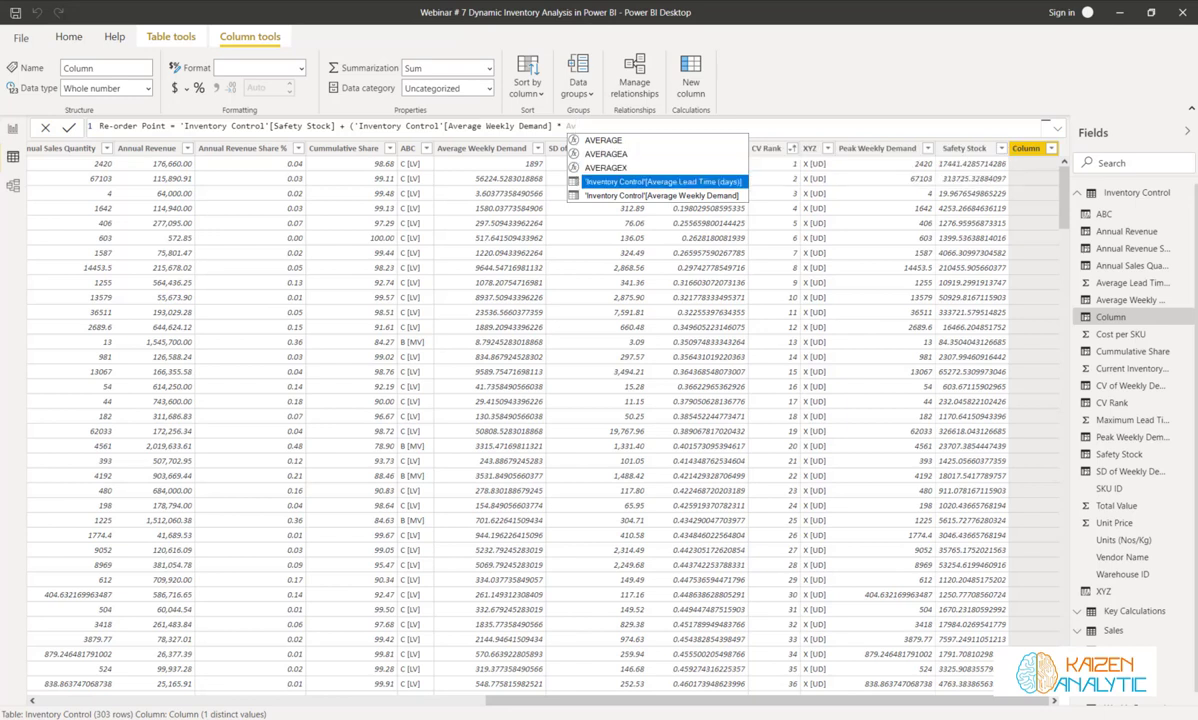
key(Tab)
text(/7))
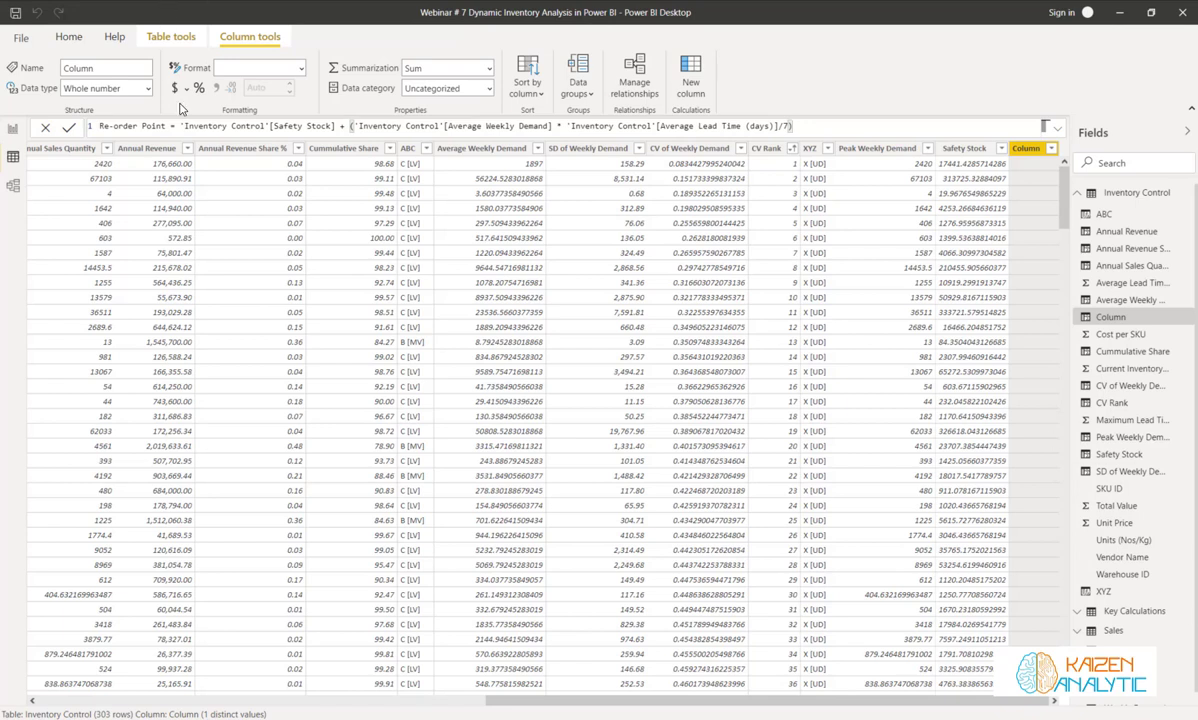
click(68, 128)
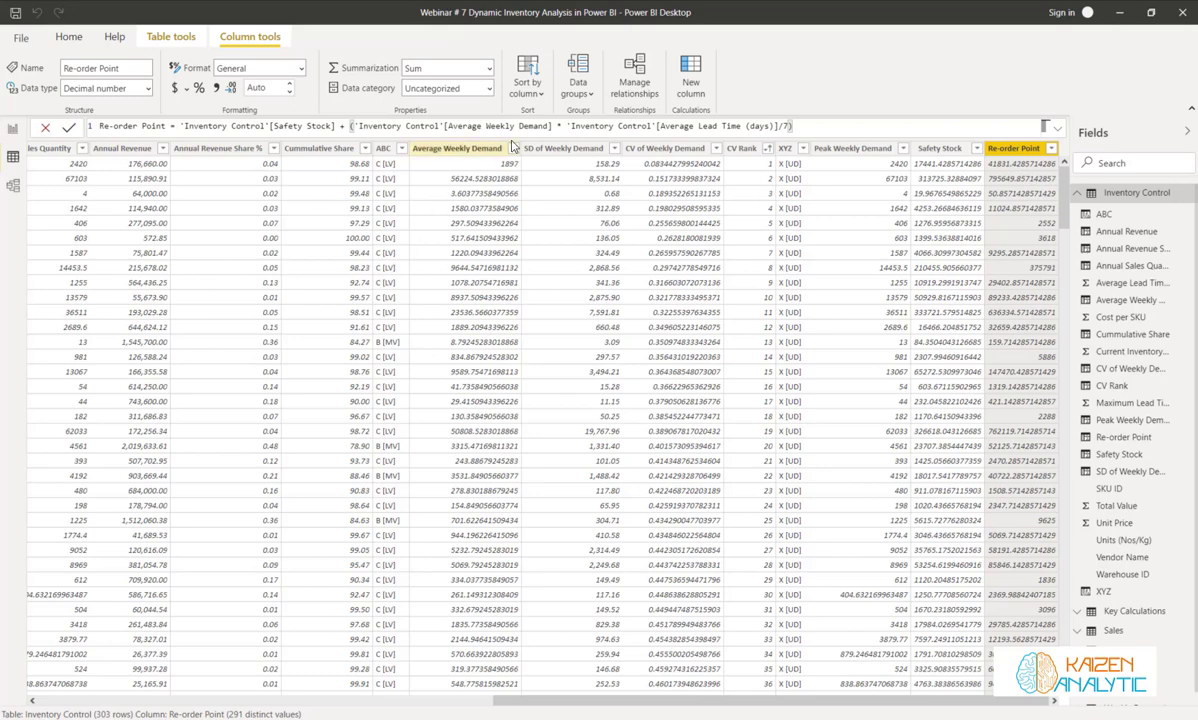
Step: Start a calculated column named Reorcer Yes or No in Inventory Control with an IF function
click(688, 75)
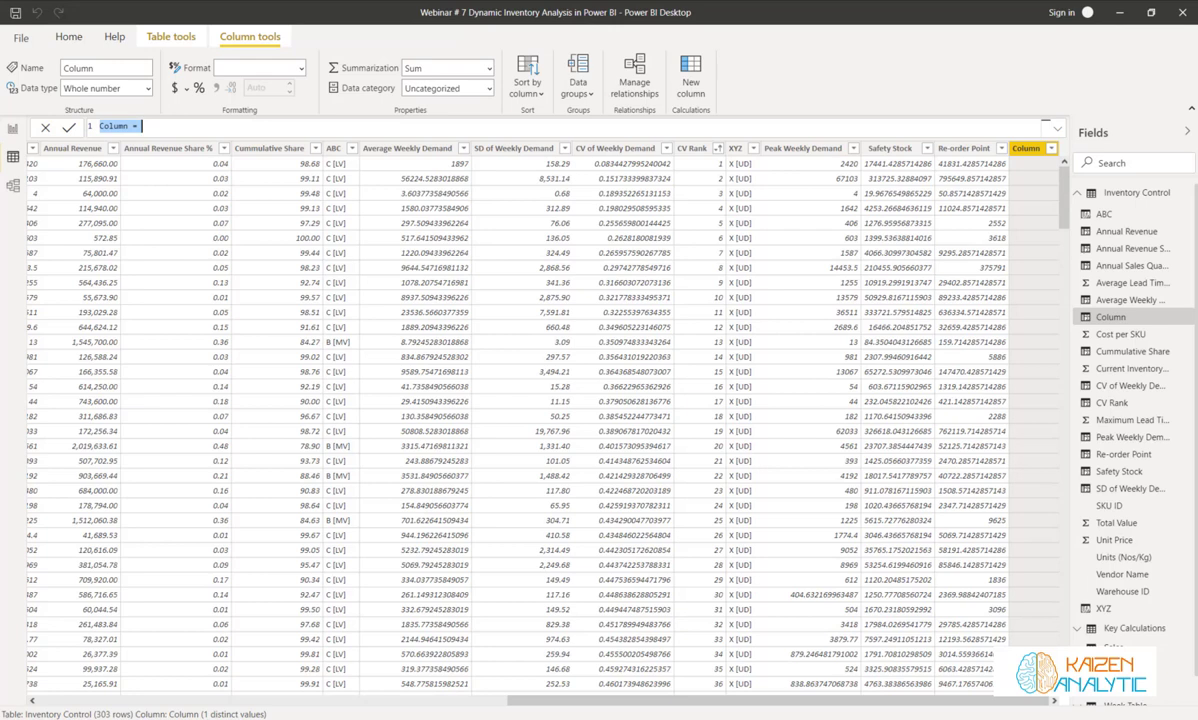
text(Re)
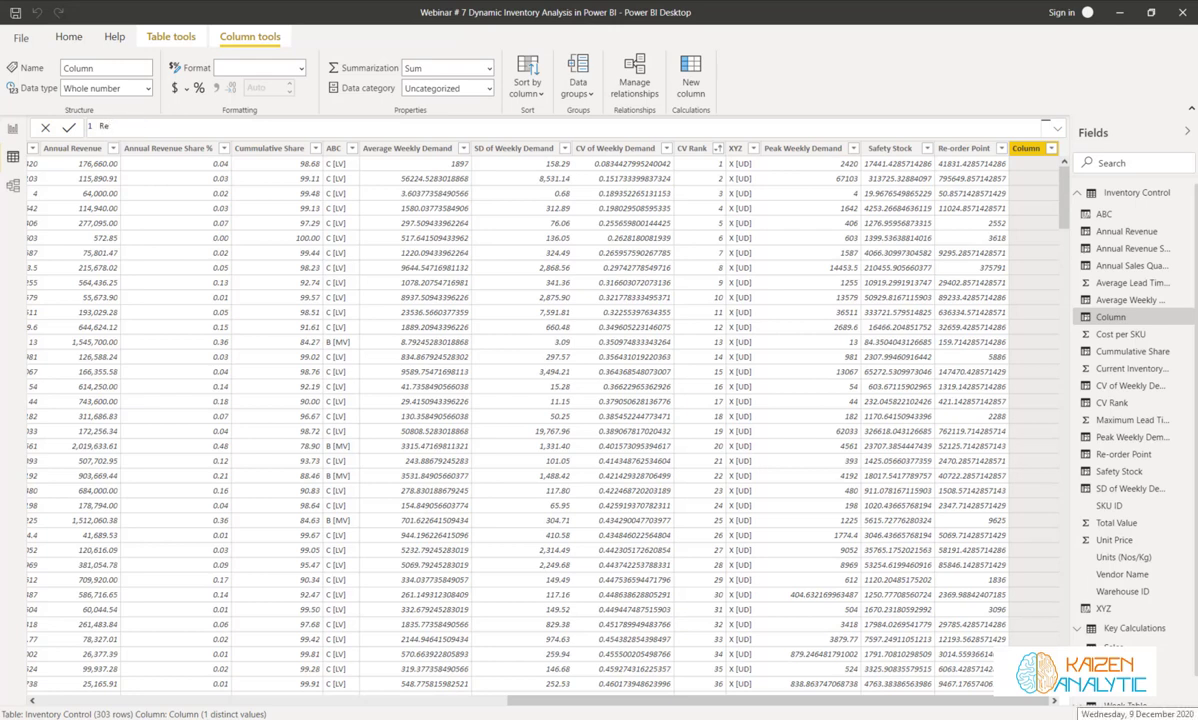
text(order Yes)
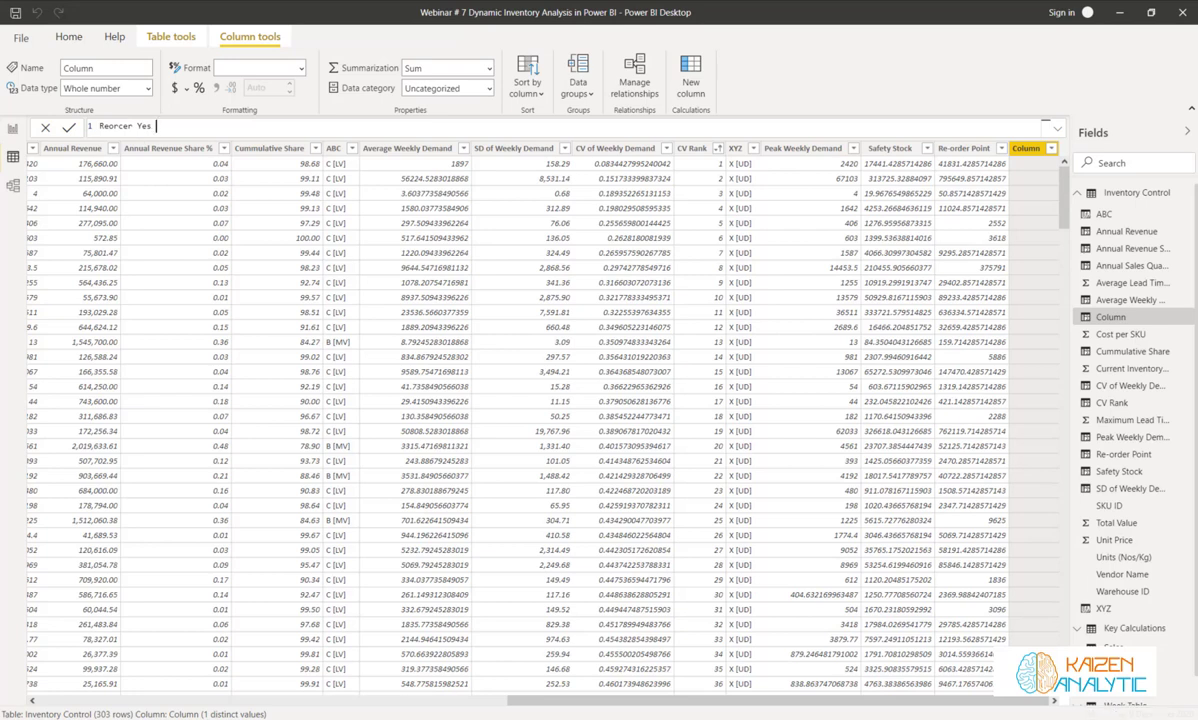
text( or No = if)
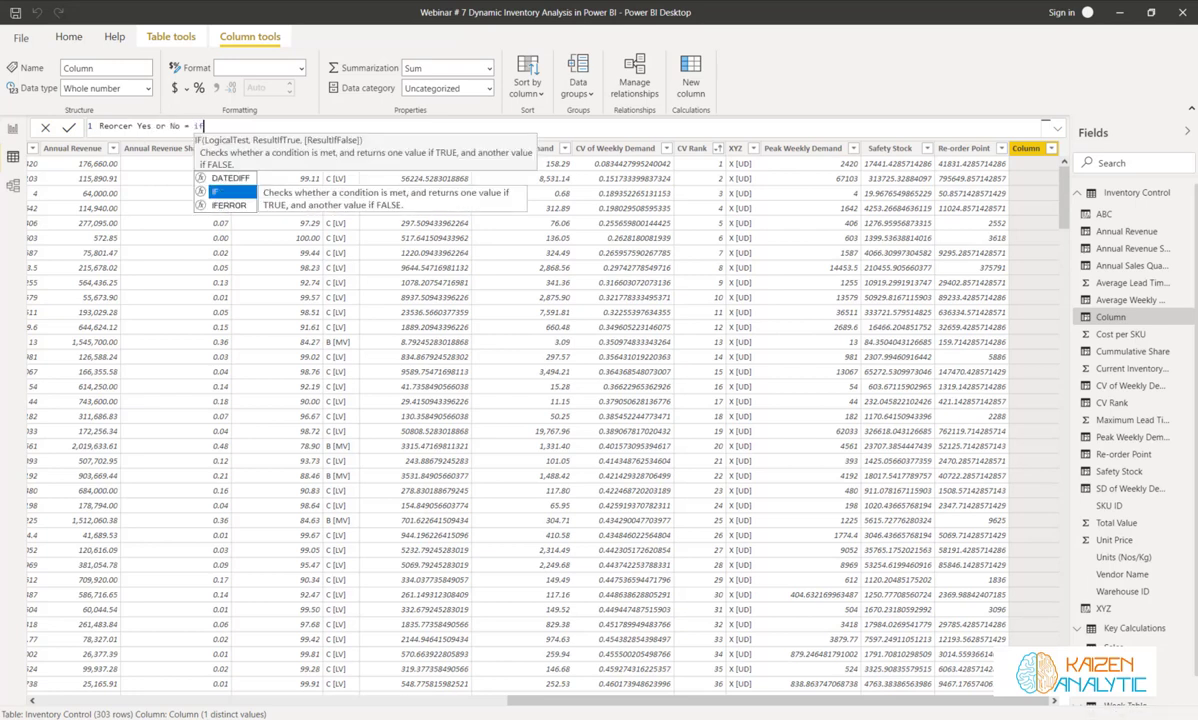
text((Re)
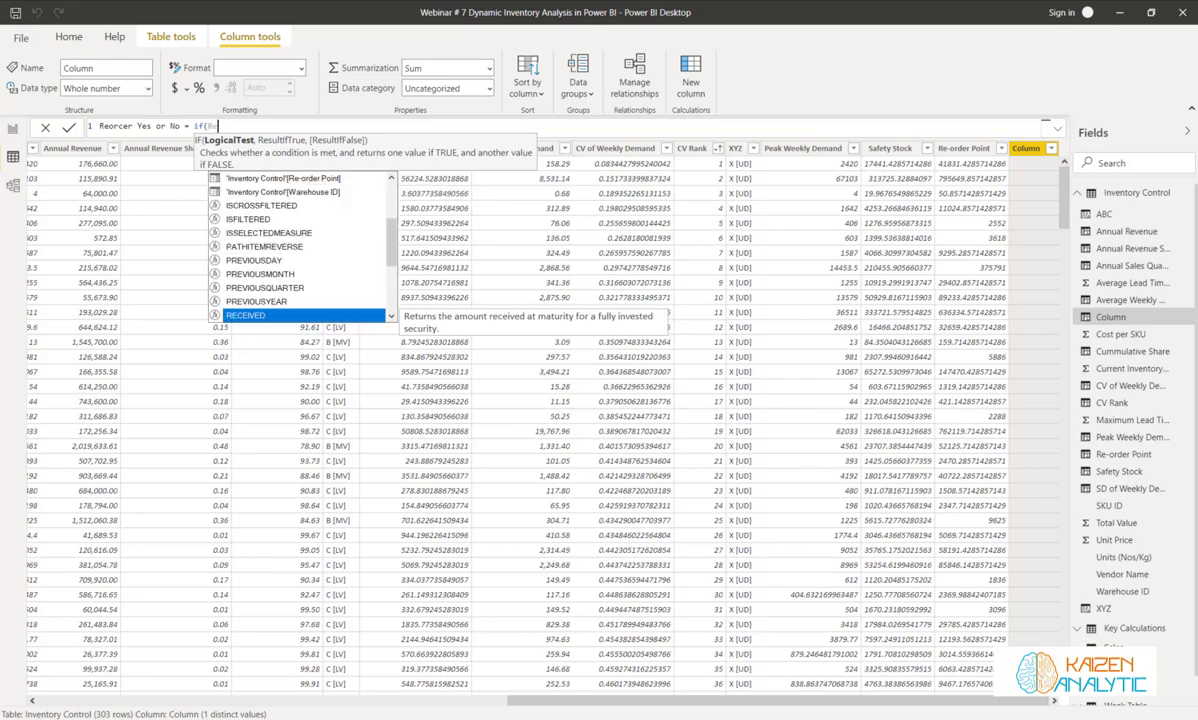
key(Tab)
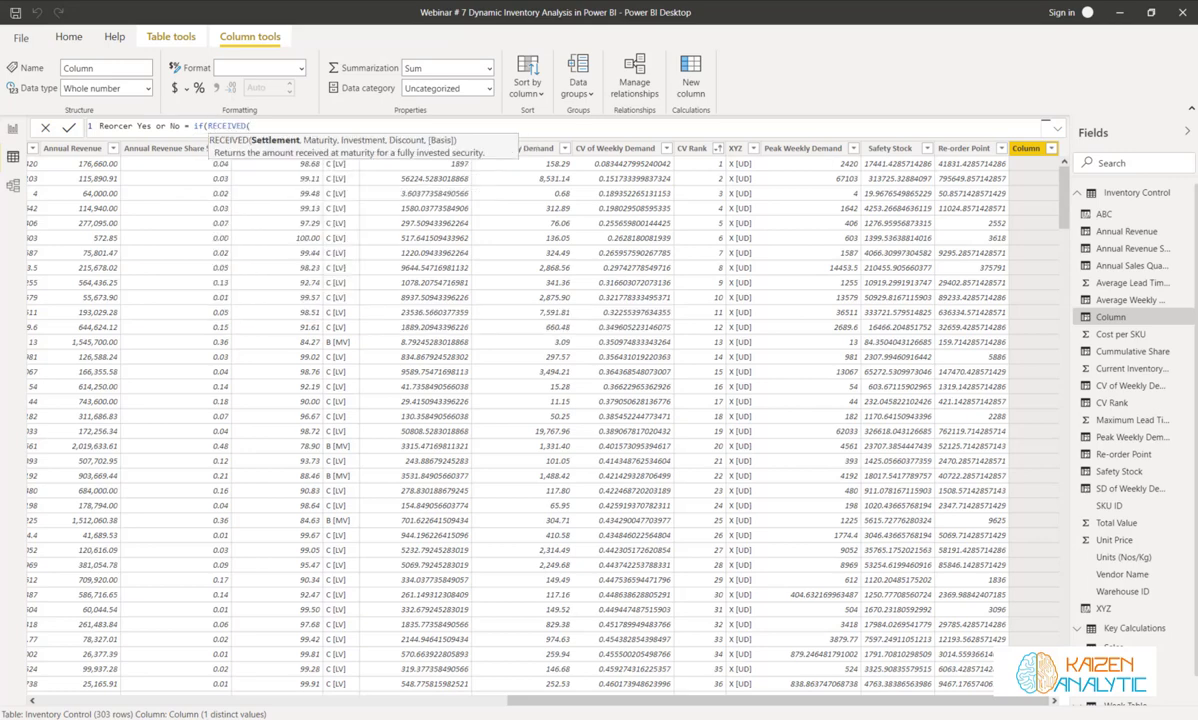
key(BackSpace)
key(BackSpace)
key(BackSpace)
key(BackSpace)
key(BackSpace)
key(BackSpace)
key(BackSpace)
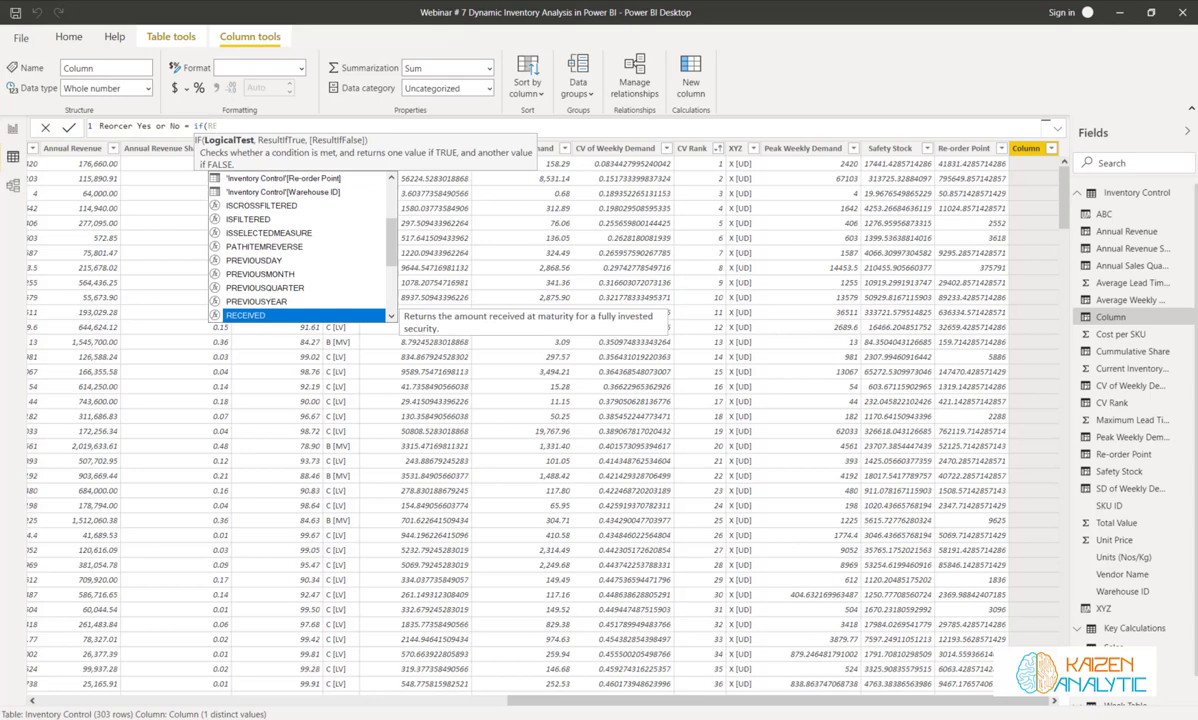
Step: Set the IF test to 'Inventory Control'[Re-order Point]>'Inventory Control'[Current Inventory Quantity]
key(Up)
key(Up)
key(Up)
key(Up)
key(Up)
key(Up)
key(Up)
key(Up)
key(Up)
key(Up)
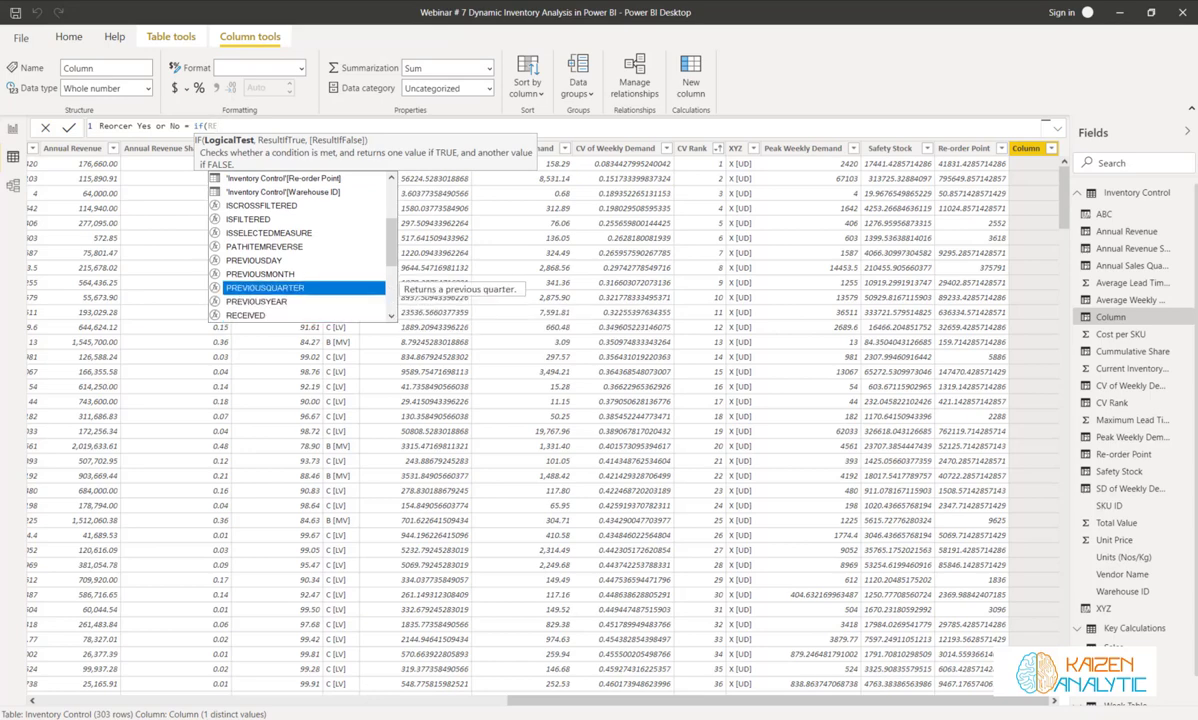
key(Tab)
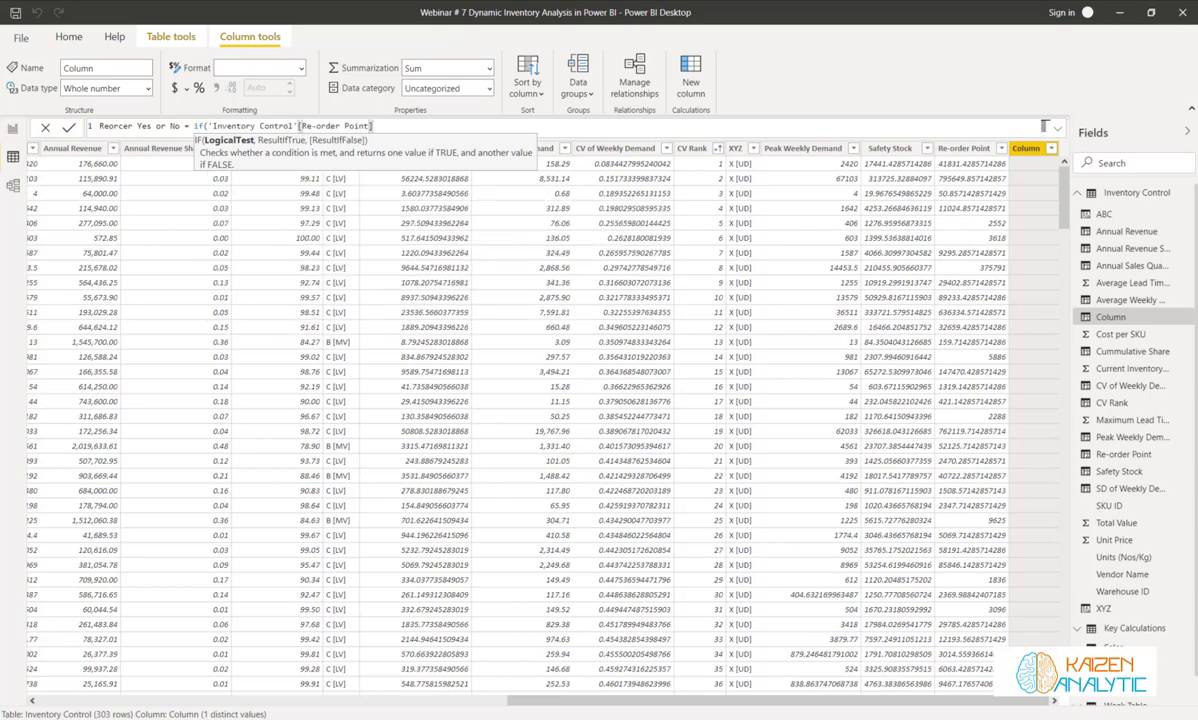
text(>Cur)
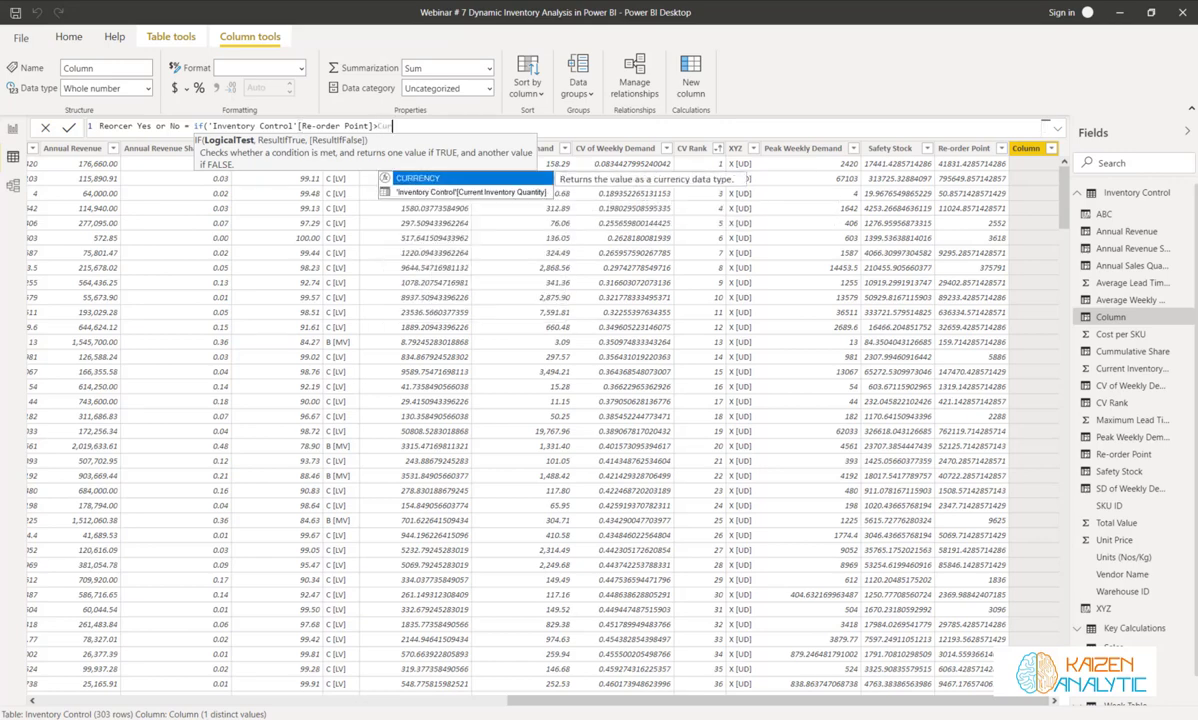
key(Down)
key(Tab)
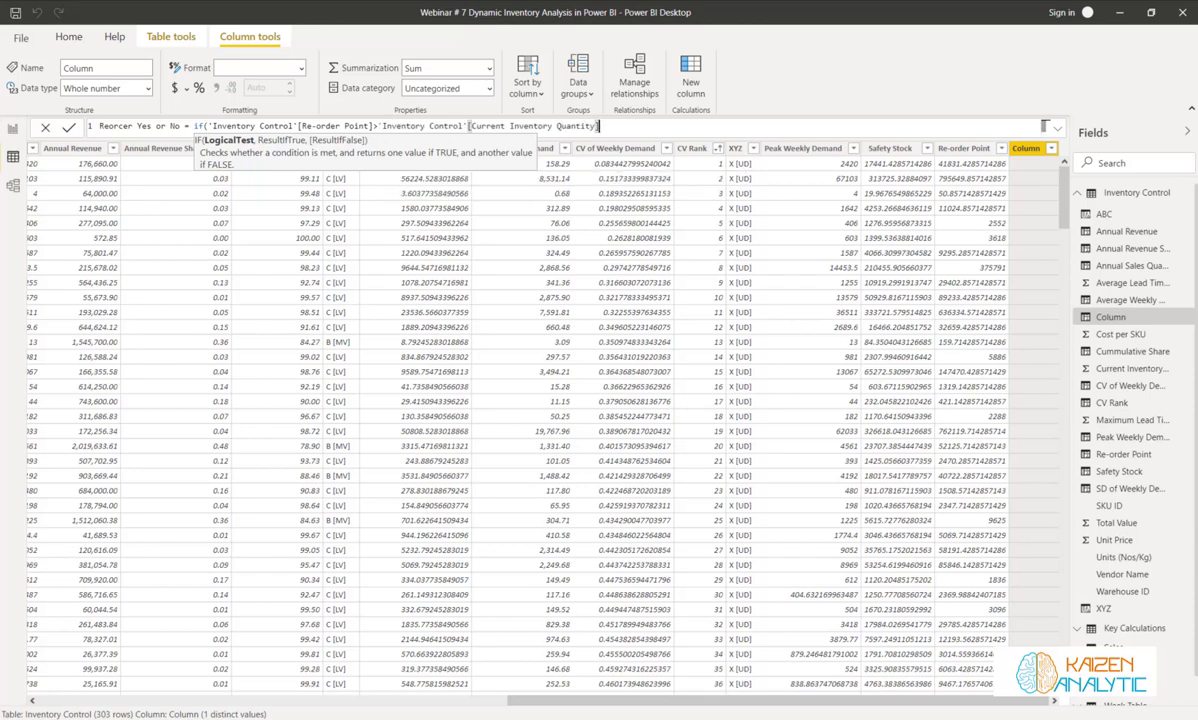
Step: Return "Yes" when the test is true and "No" otherwise, commit the column, and review its values down the table
text(,"Ye)
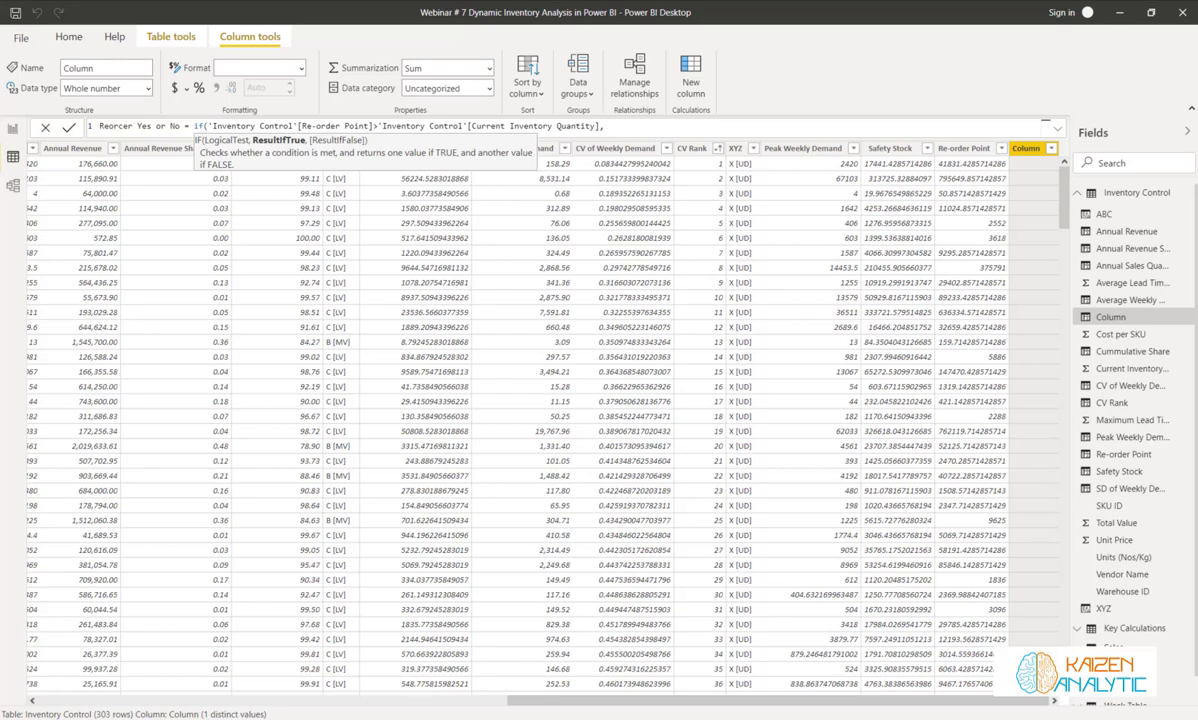
text(s", "No)
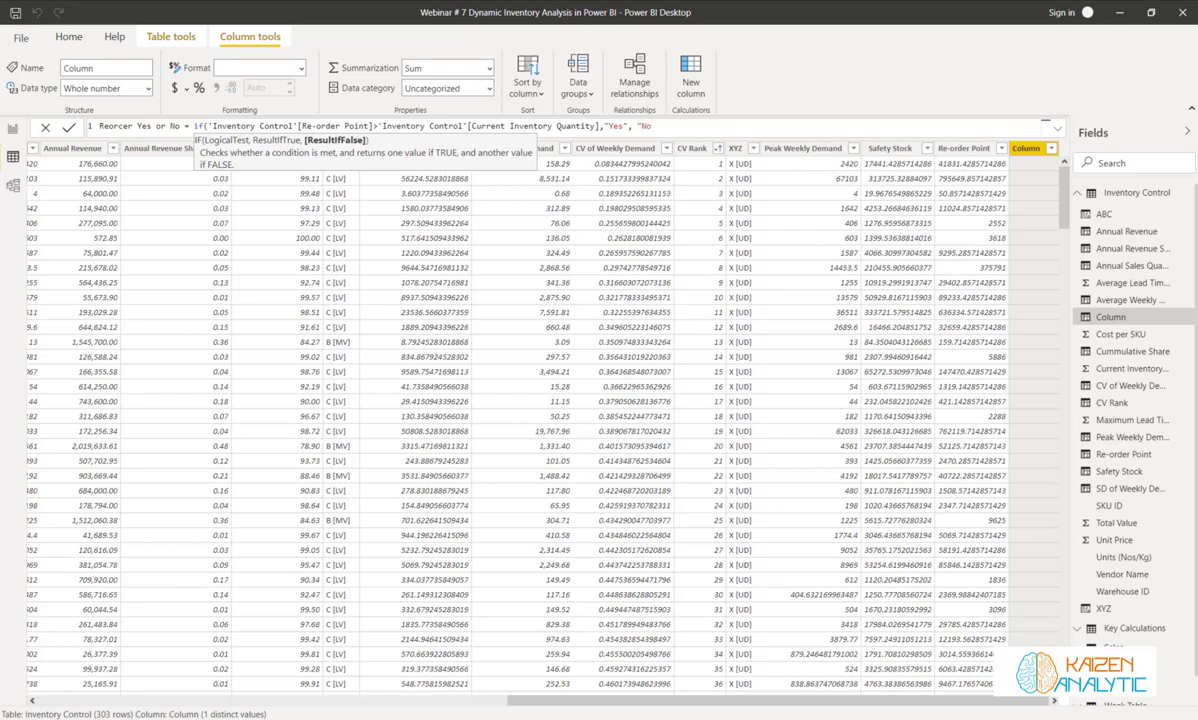
text("))
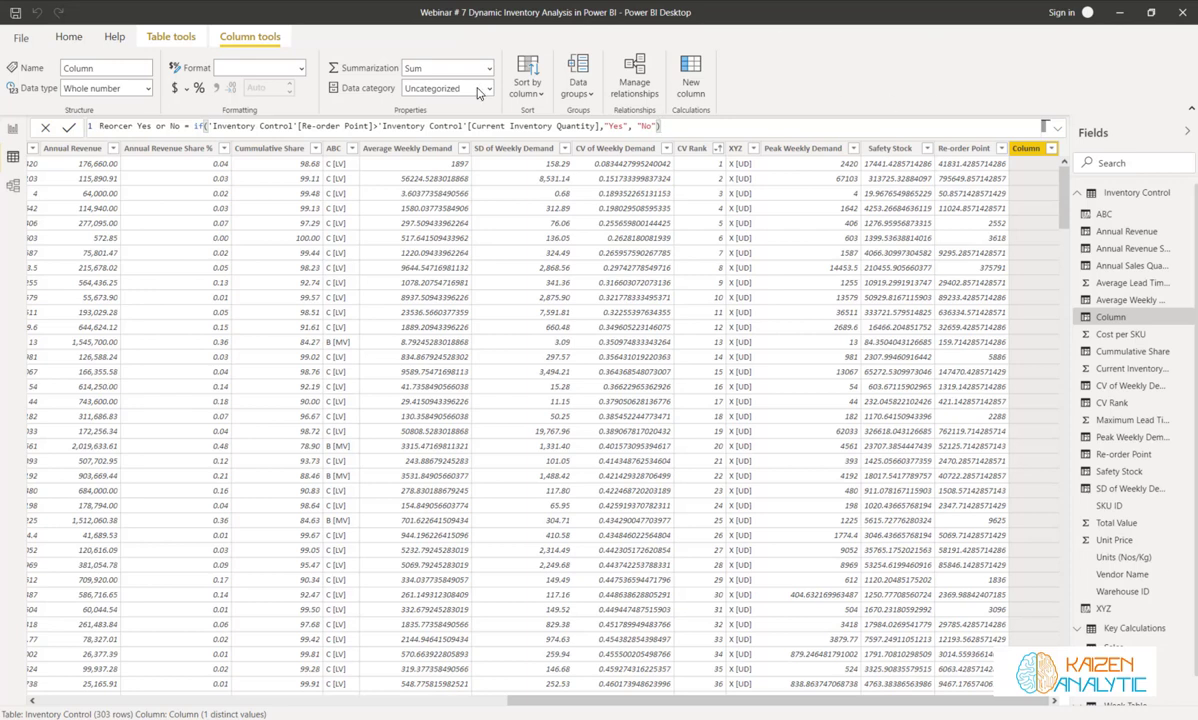
click(68, 129)
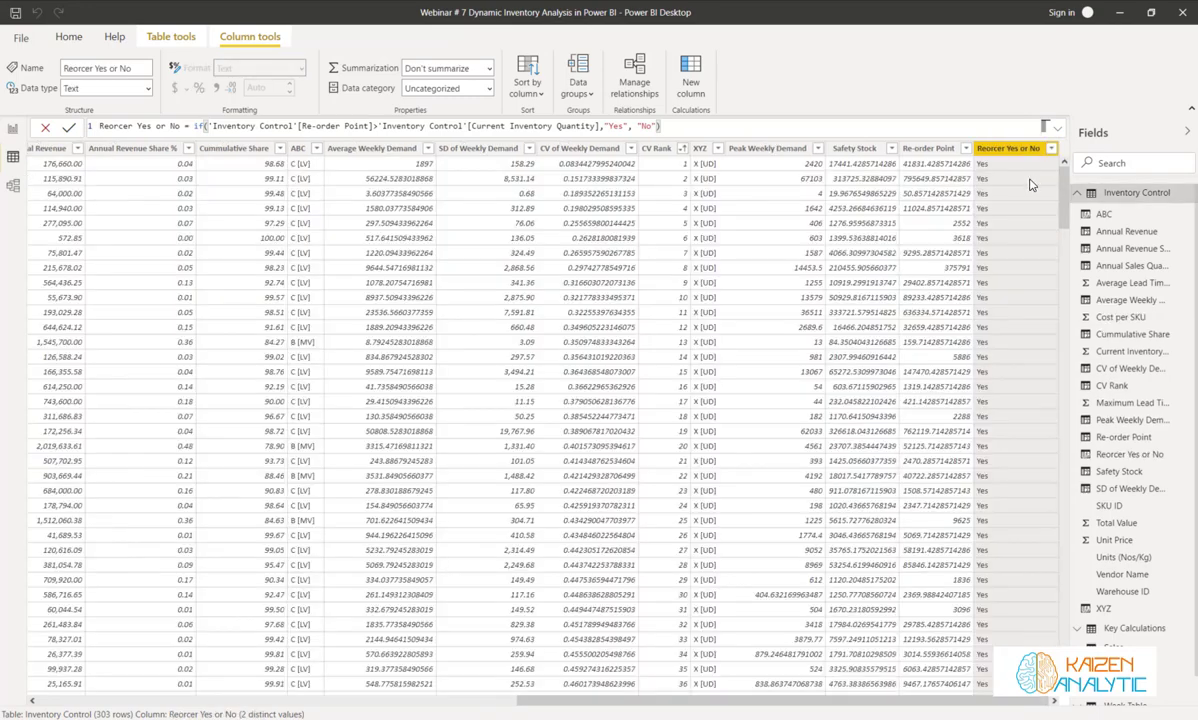
scroll(1013, 370, down, 10)
scroll(1013, 370, down, 20)
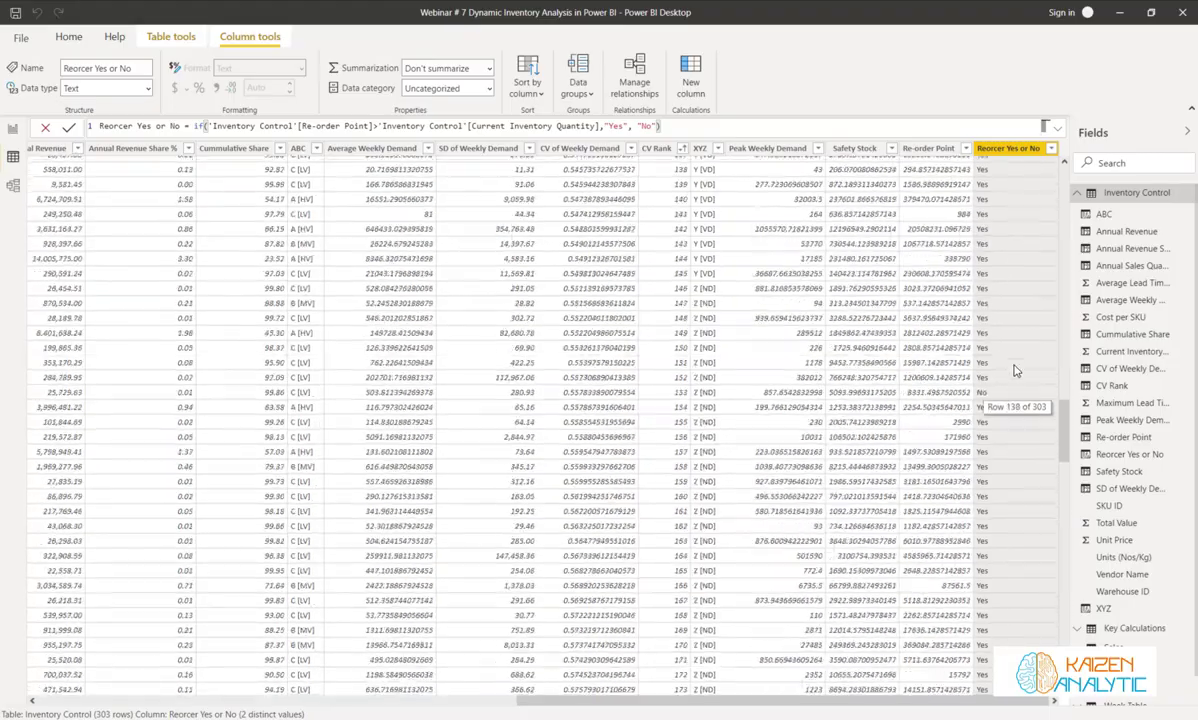
scroll(1019, 370, up, 20)
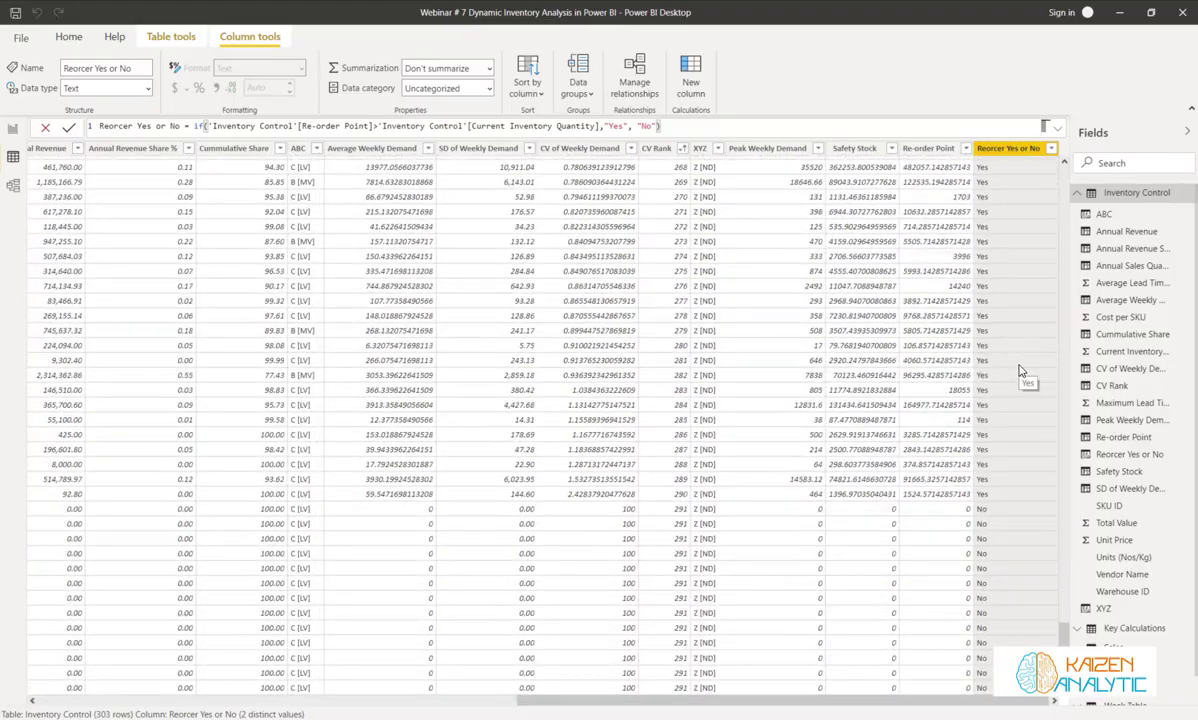
scroll(1019, 370, up, 10)
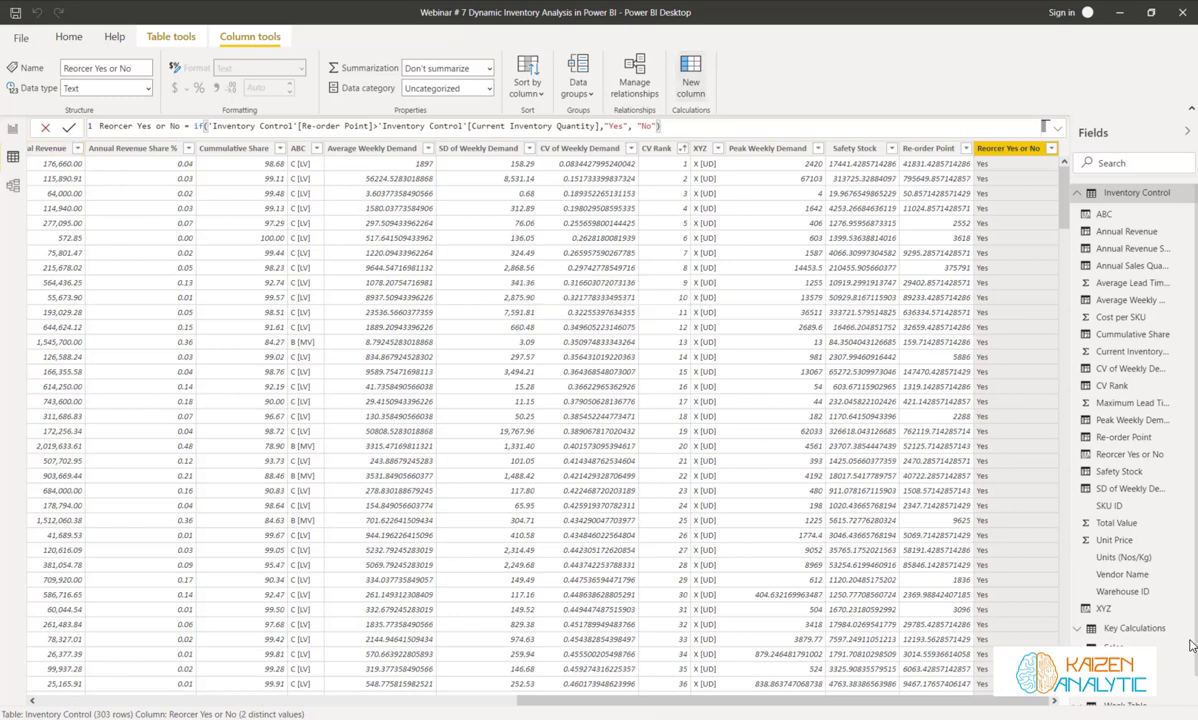
Step: Start a Stock Status calculated column in Inventory Control with an IF function
text(Sto)
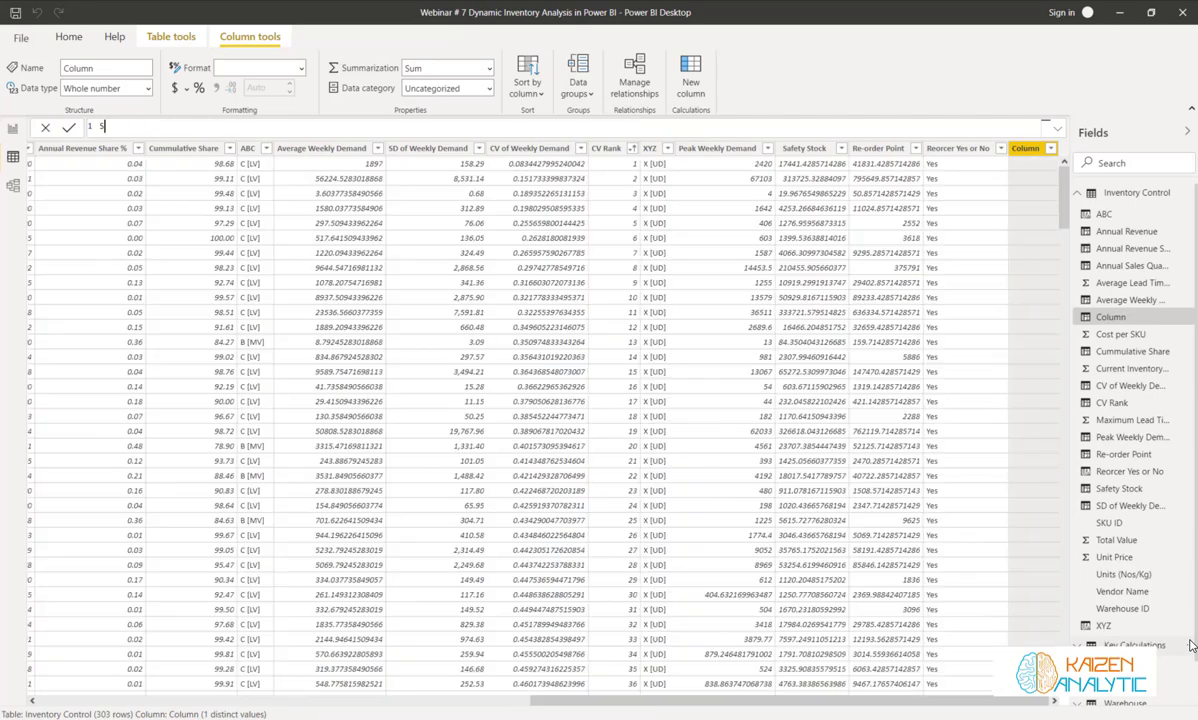
key(BackSpace)
key(BackSpace)
text(ock Status)
text(IF()
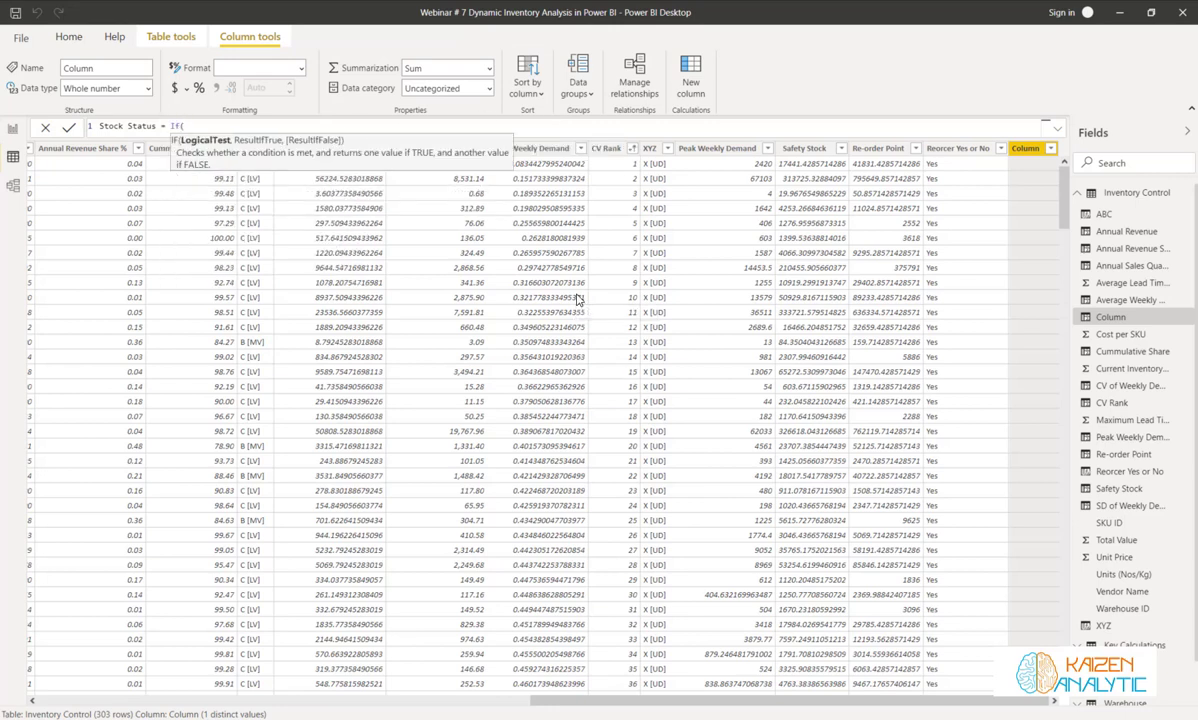
Step: Reference 'Inventory Control'[Current Inventory Quantity] with an equals sign in the IF test and enter "Out of Stock" as the true result
text(Cen)
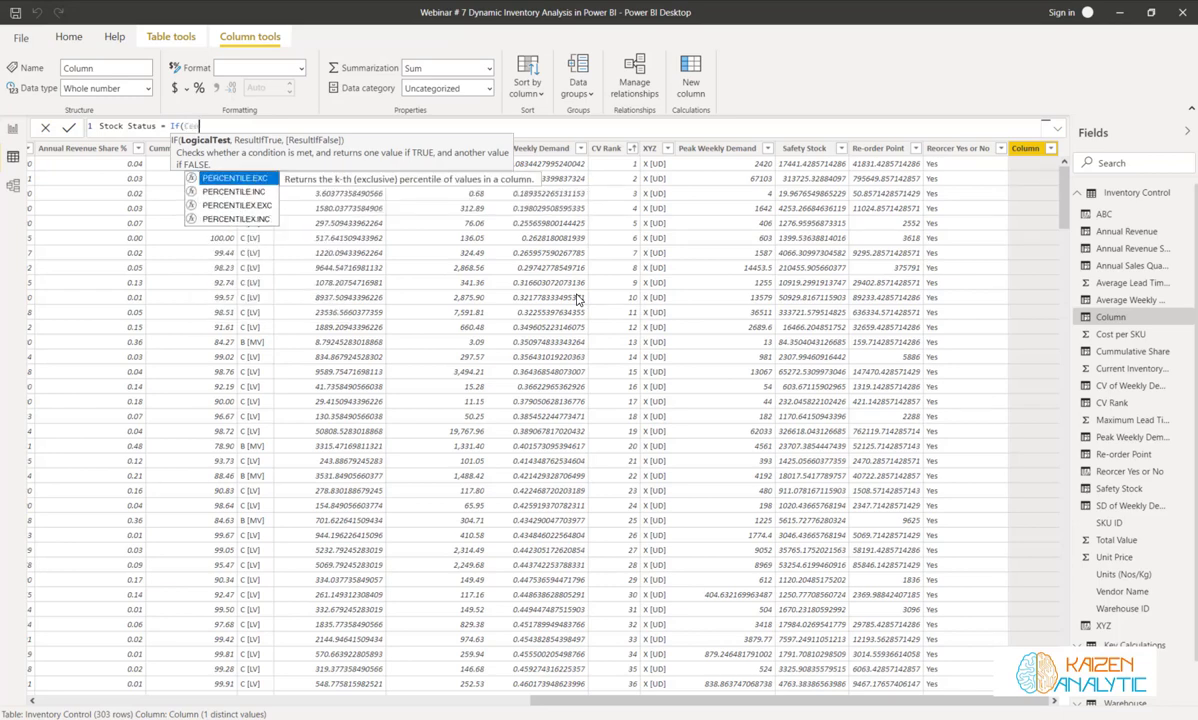
key(BackSpace)
key(BackSpace)
text(urr)
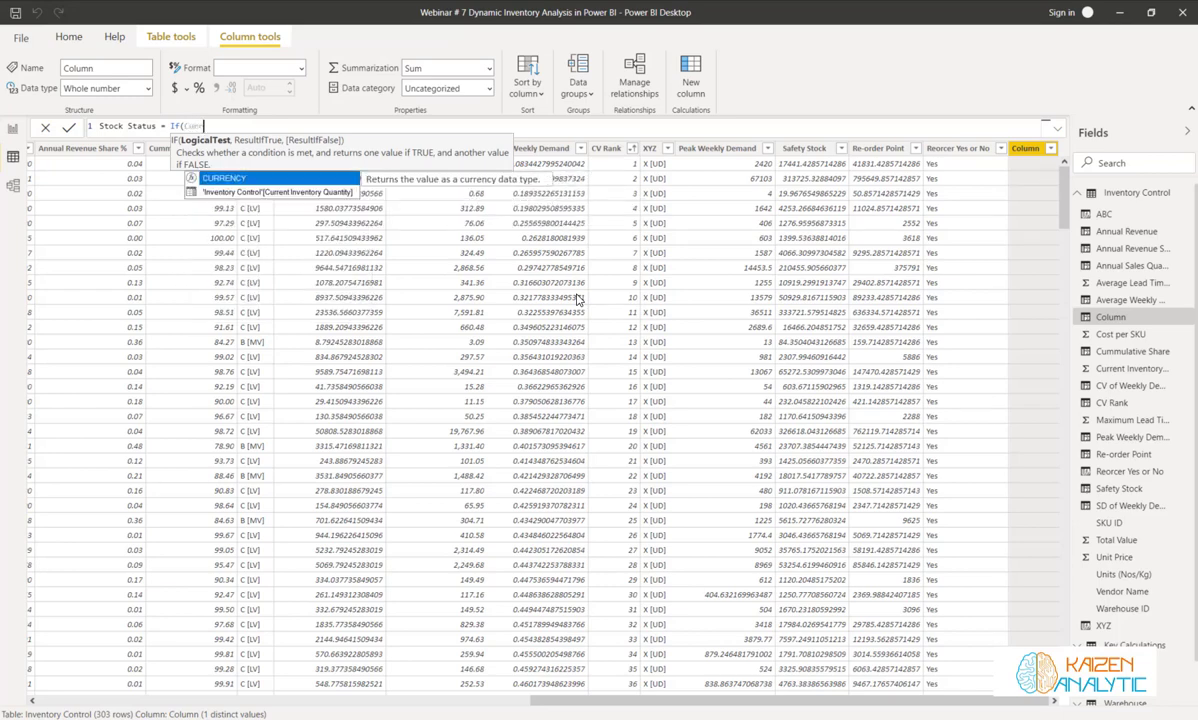
key(Down)
key(Tab)
text())
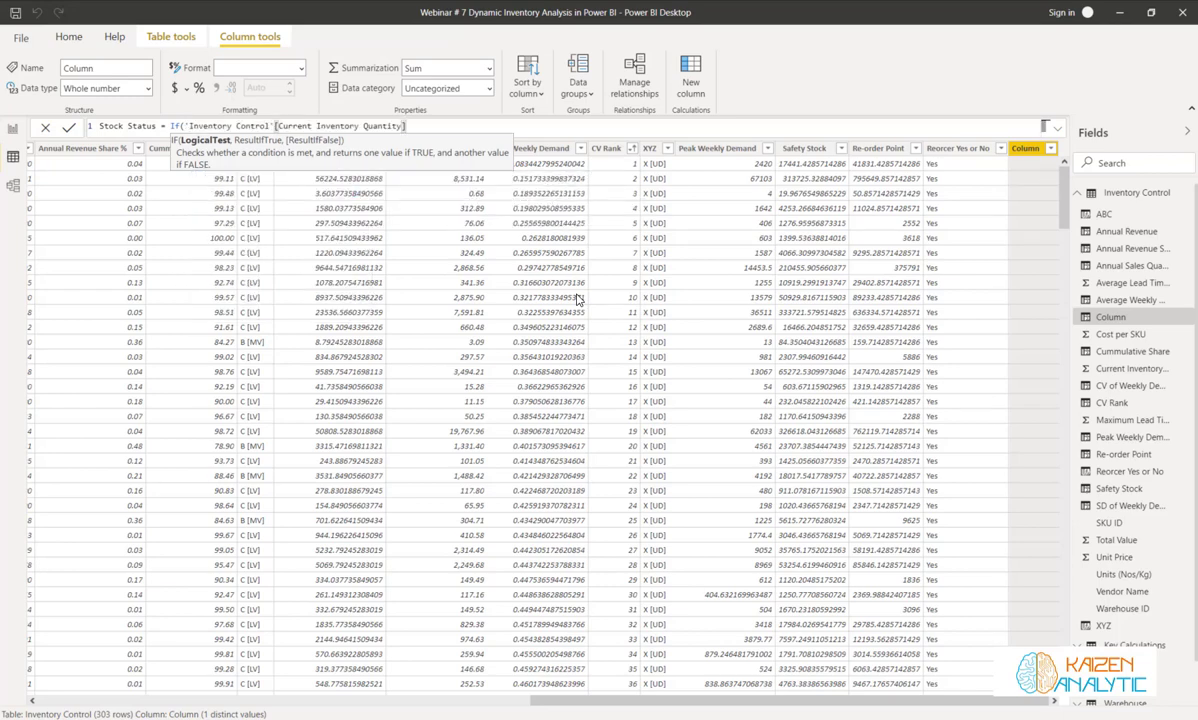
text(<)
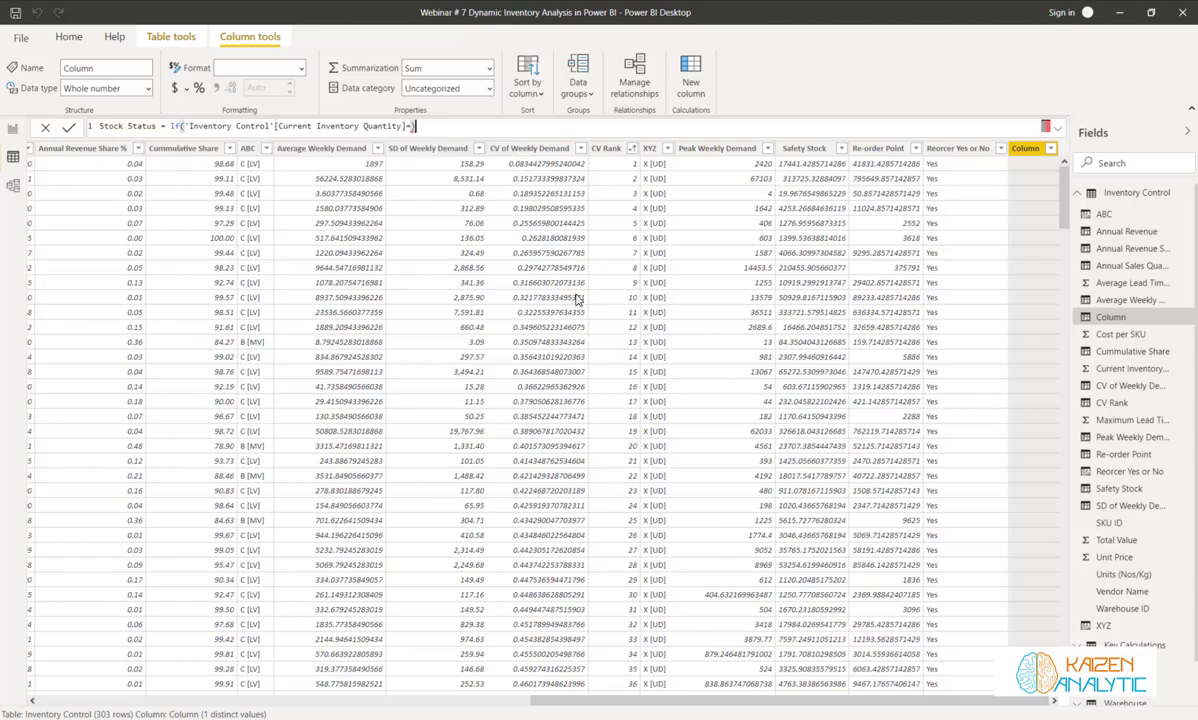
text(, "Out of Stock)
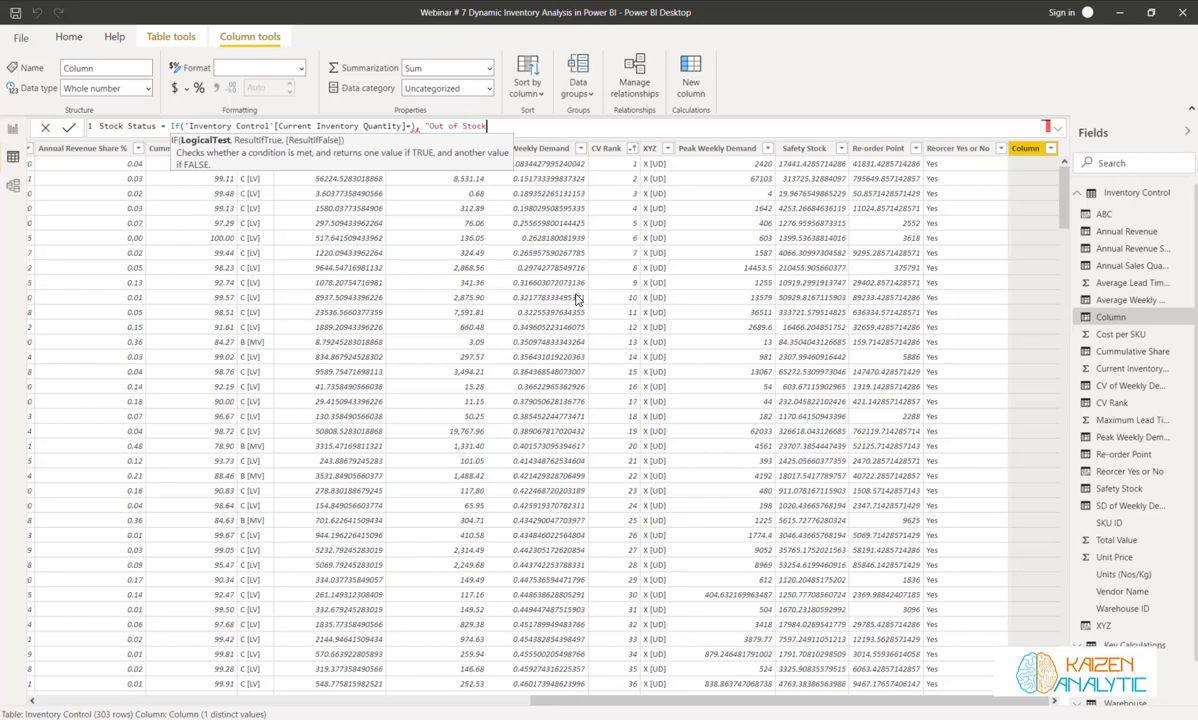
Step: Replace the stray closing bracket after the equals sign in the Stock Status test with 0
key(Left)
key(Left)
key(Left)
key(Left)
key(Left)
key(Left)
key(Left)
key(Left)
key(Left)
key(Left)
key(Left)
key(Left)
key(Left)
key(Left)
key(BackSpace)
text(=0,)
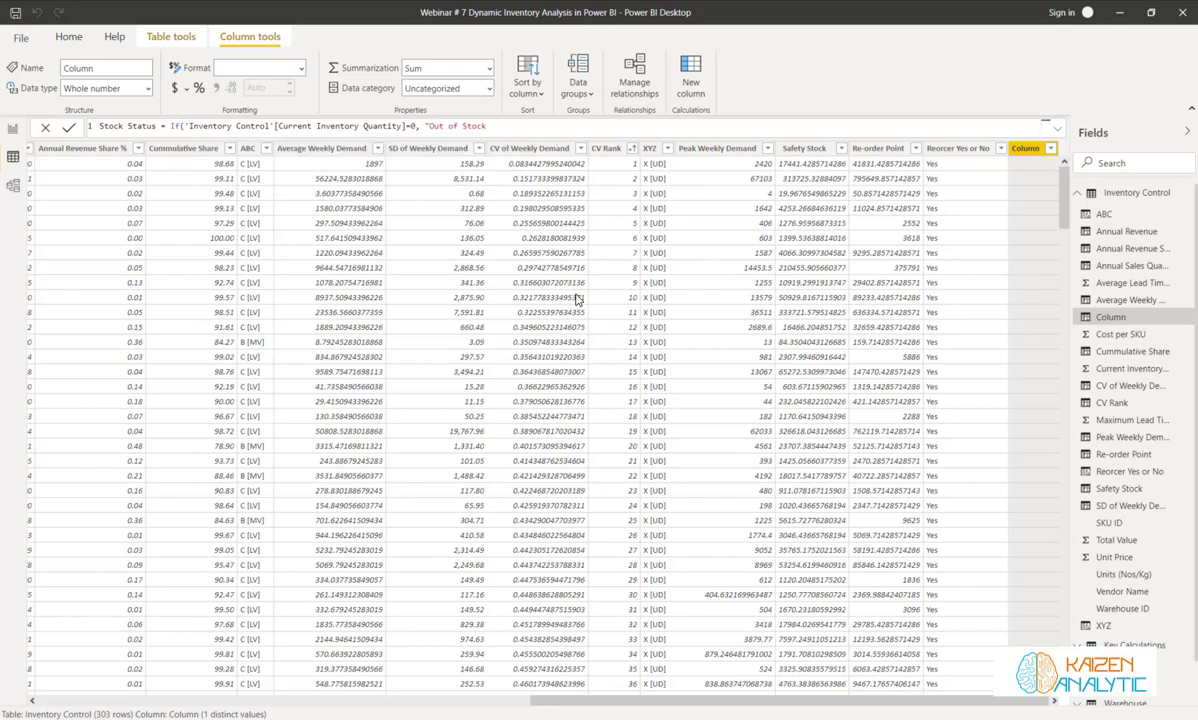
Step: Close the "Out of Stock" text in the Stock Status formula and open a nested IF as the false result
key(Right)
key(Right)
key(Right)
key(Right)
key(Right)
key(Right)
key(Right)
key(Right)
key(Right)
key(Right)
key(Right)
key(Right)
key(Right)
text(", if()
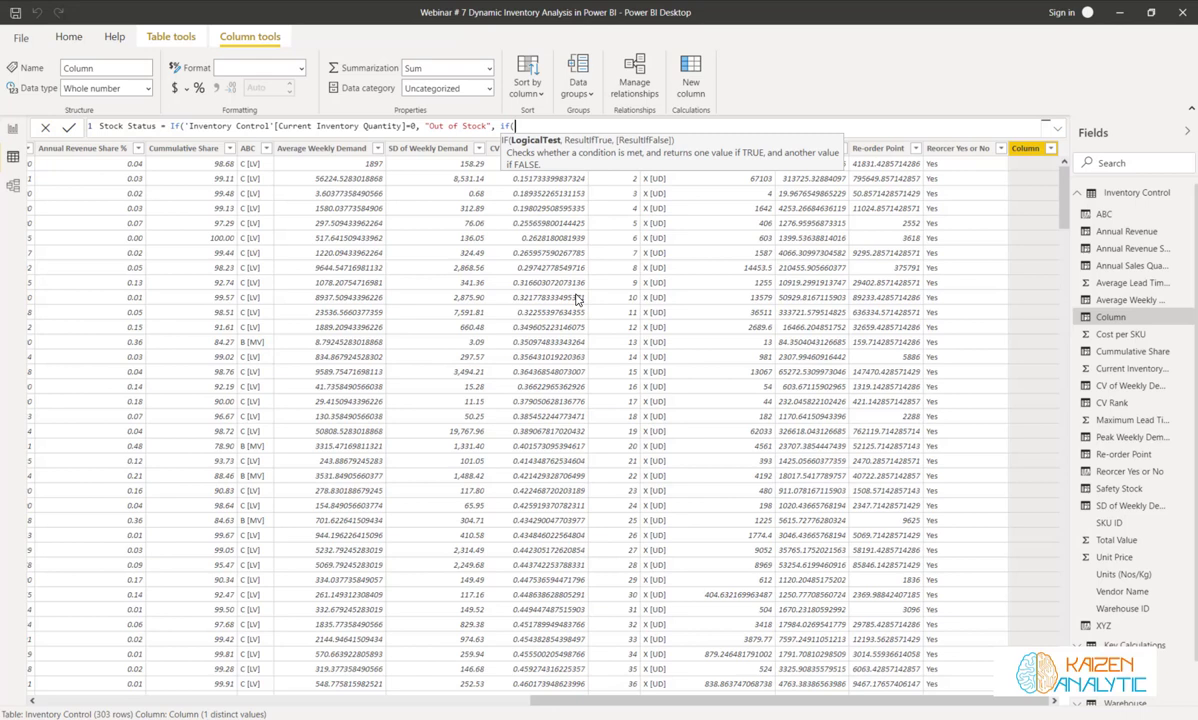
Step: Reference 'Inventory Control'[Reorcer Yes or No] in the nested IF test
text(Reo)
key(BackSpace)
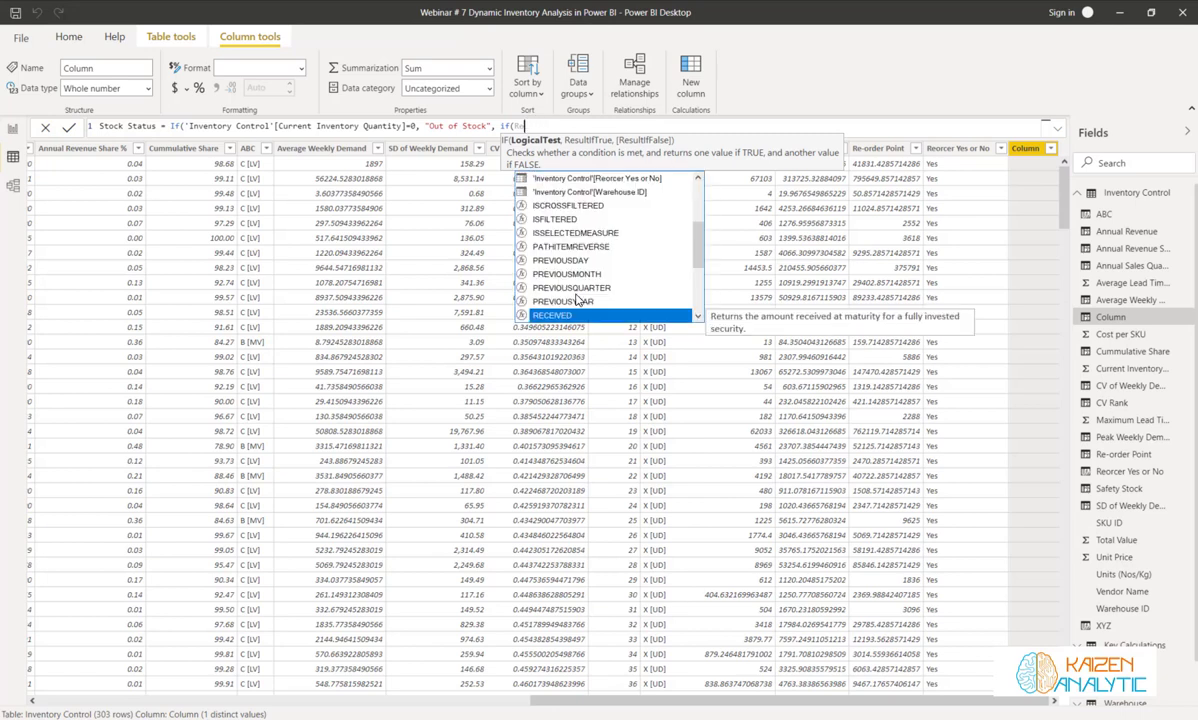
key(Down)
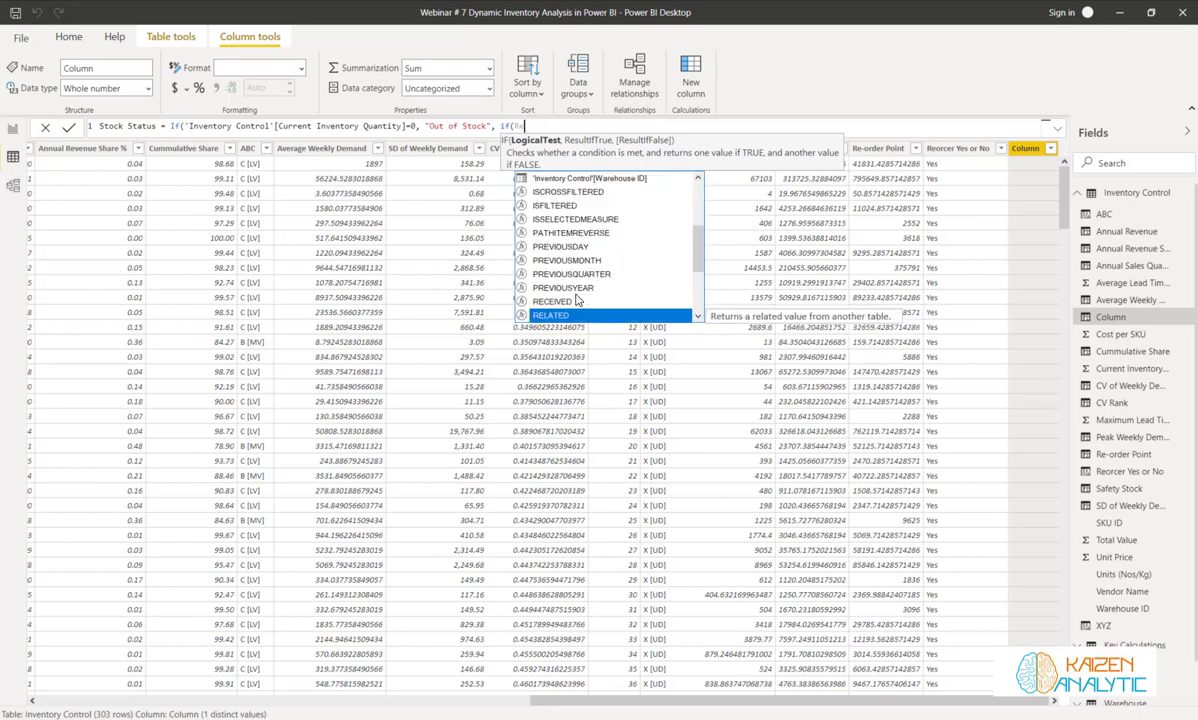
key(Up)
key(Up)
key(Up)
key(Up)
key(Up)
key(Up)
key(Up)
key(Up)
key(Up)
key(Up)
key(Up)
key(Up)
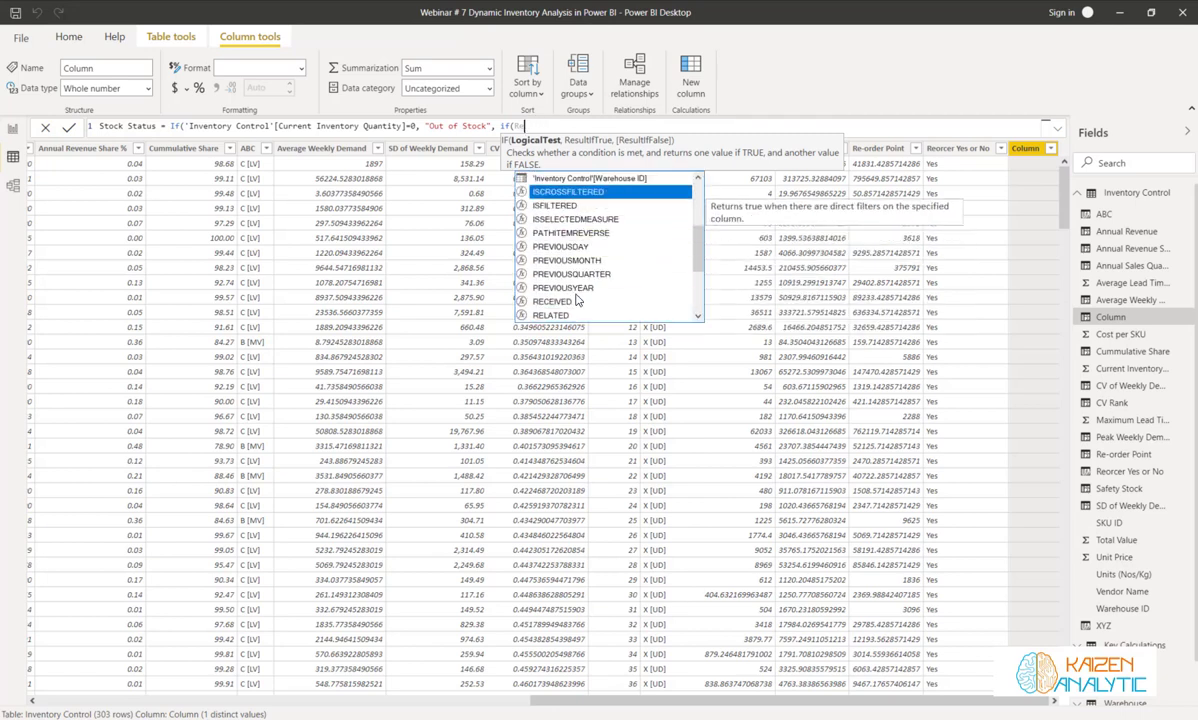
key(Down)
key(Tab)
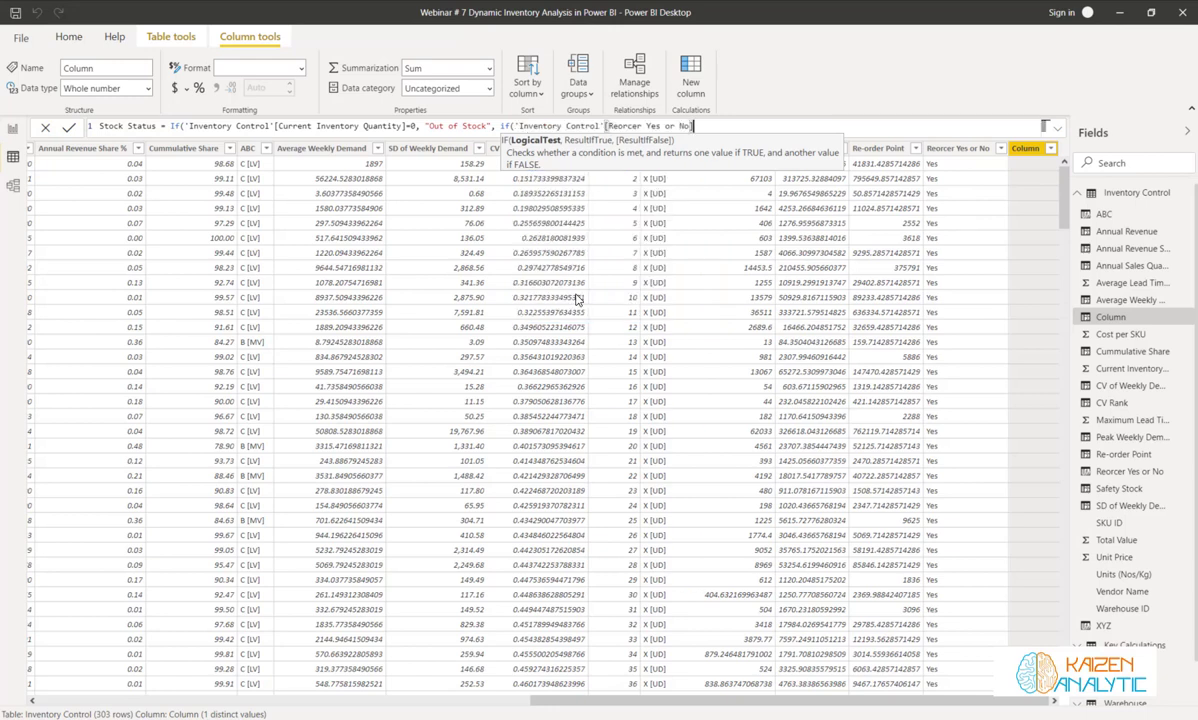
Step: Compare the flag with "Yes", return "Below Reorder Point" if true or "In Stock" otherwise, and commit the Stock Status column
text(="Yes", "Below)
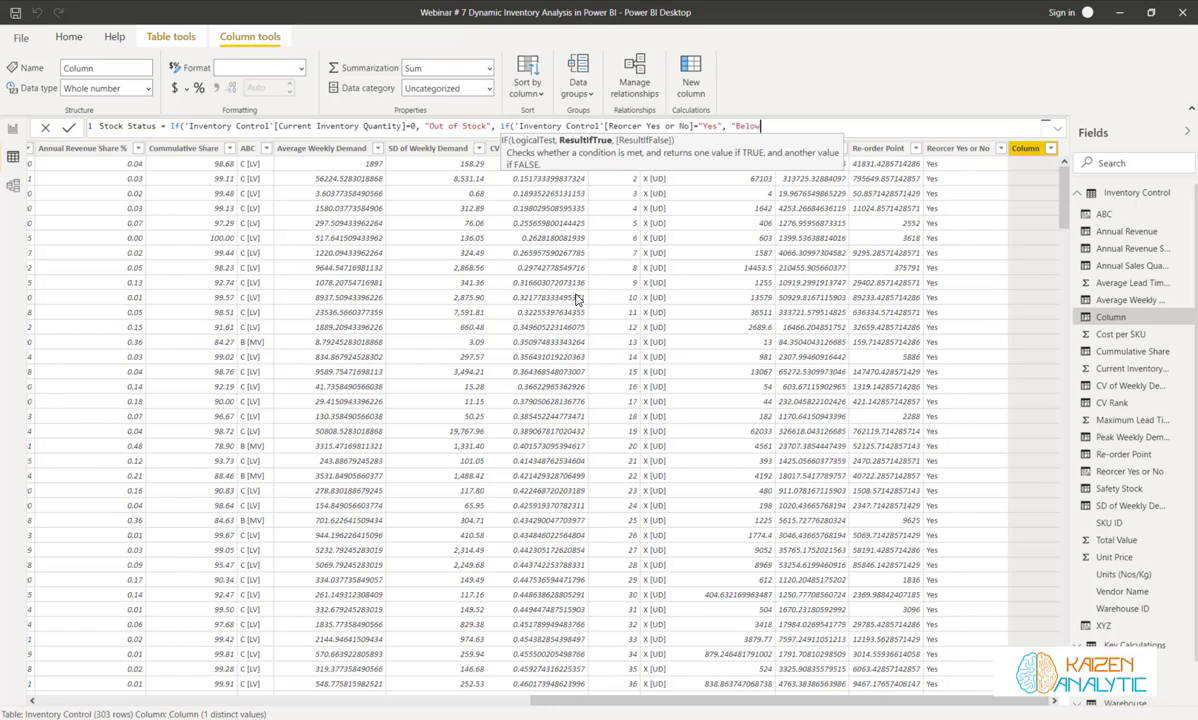
text( Reorder Point", In)
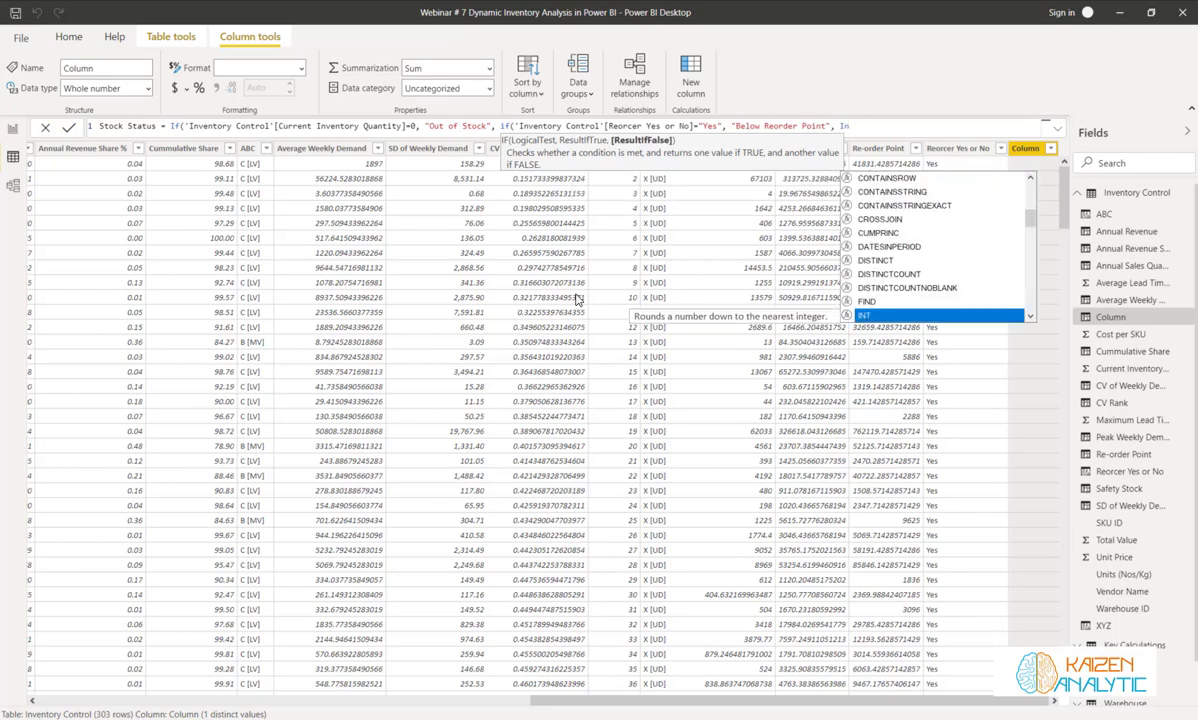
key(BackSpace)
key(BackSpace)
text("In)
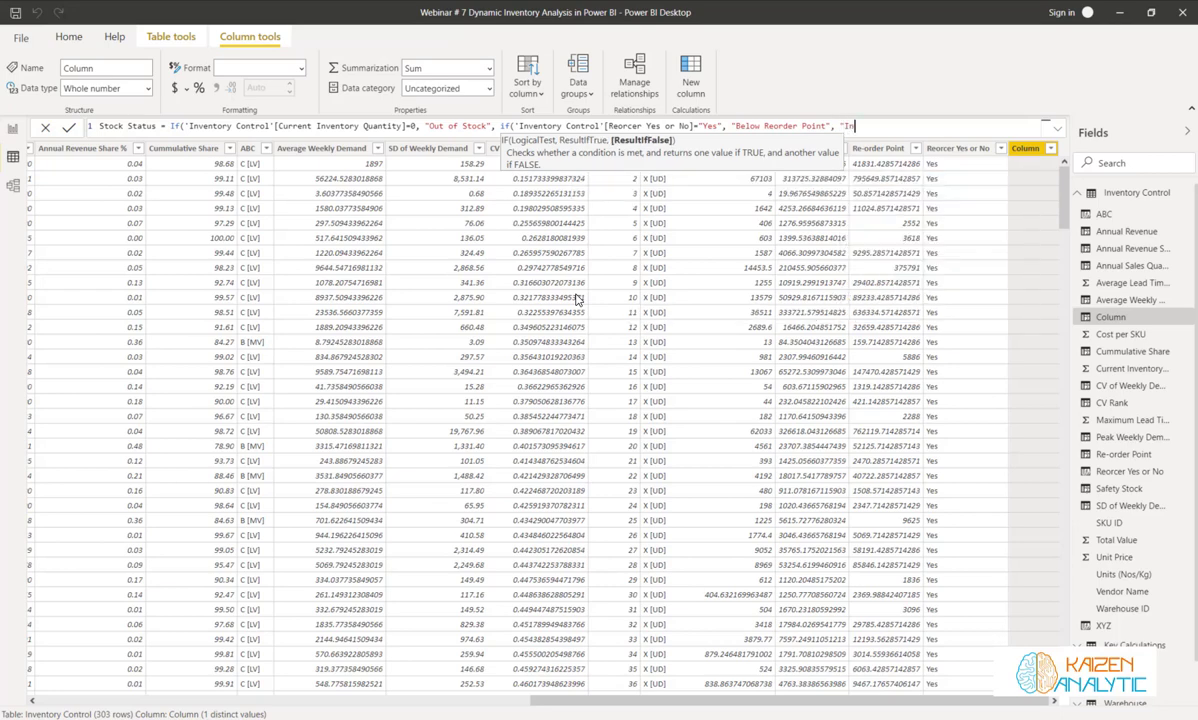
text( Stock")))
click(69, 127)
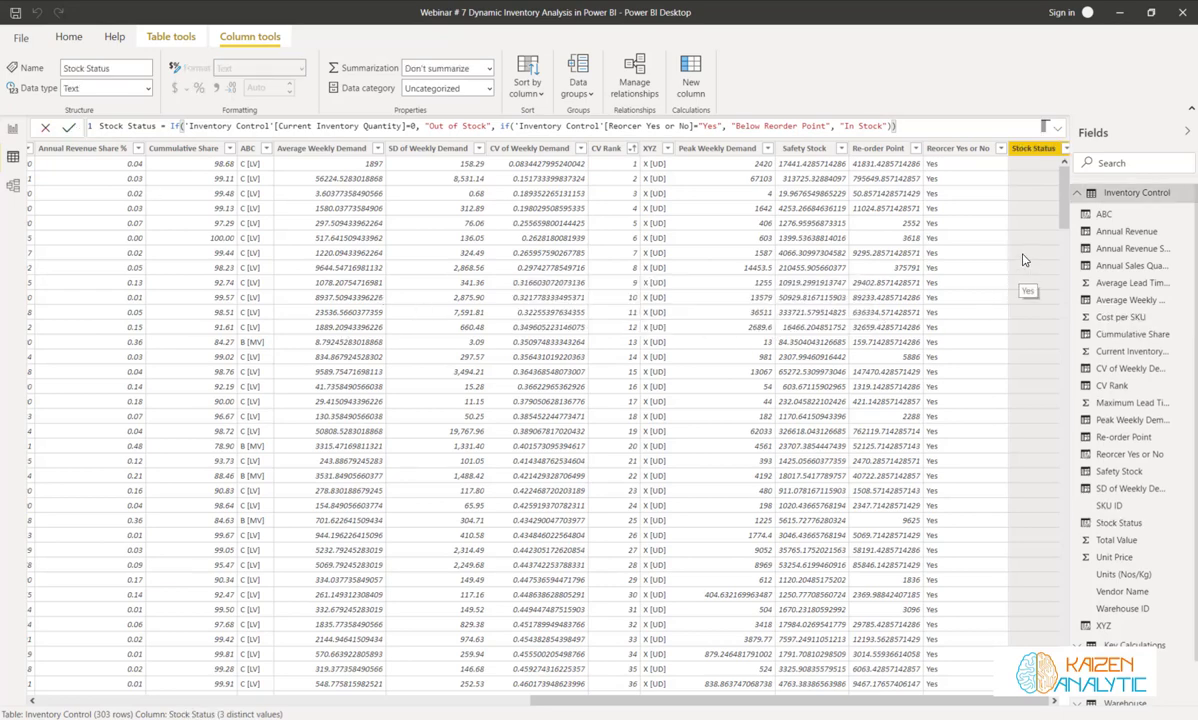
Step: Review the Stock Status values down the Inventory Control table against the reorder flag
drag(958, 702, 992, 703)
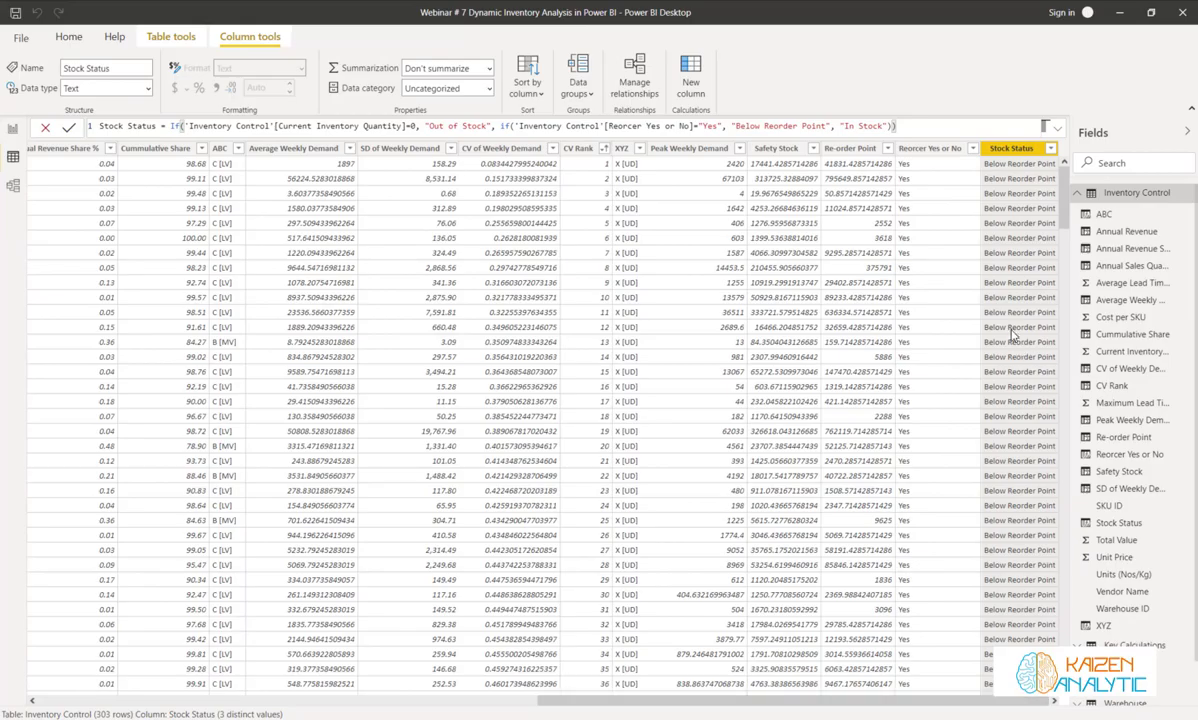
scroll(1017, 343, down, 20)
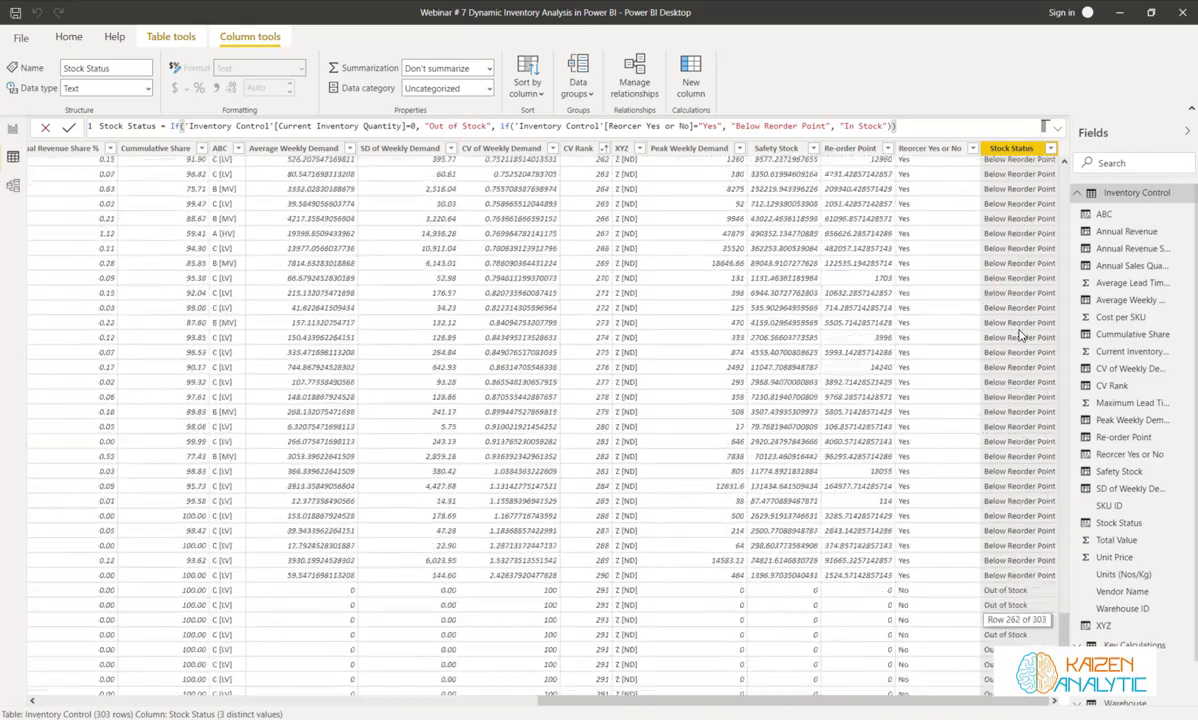
scroll(1000, 433, up, 11)
scroll(1000, 433, up, 10)
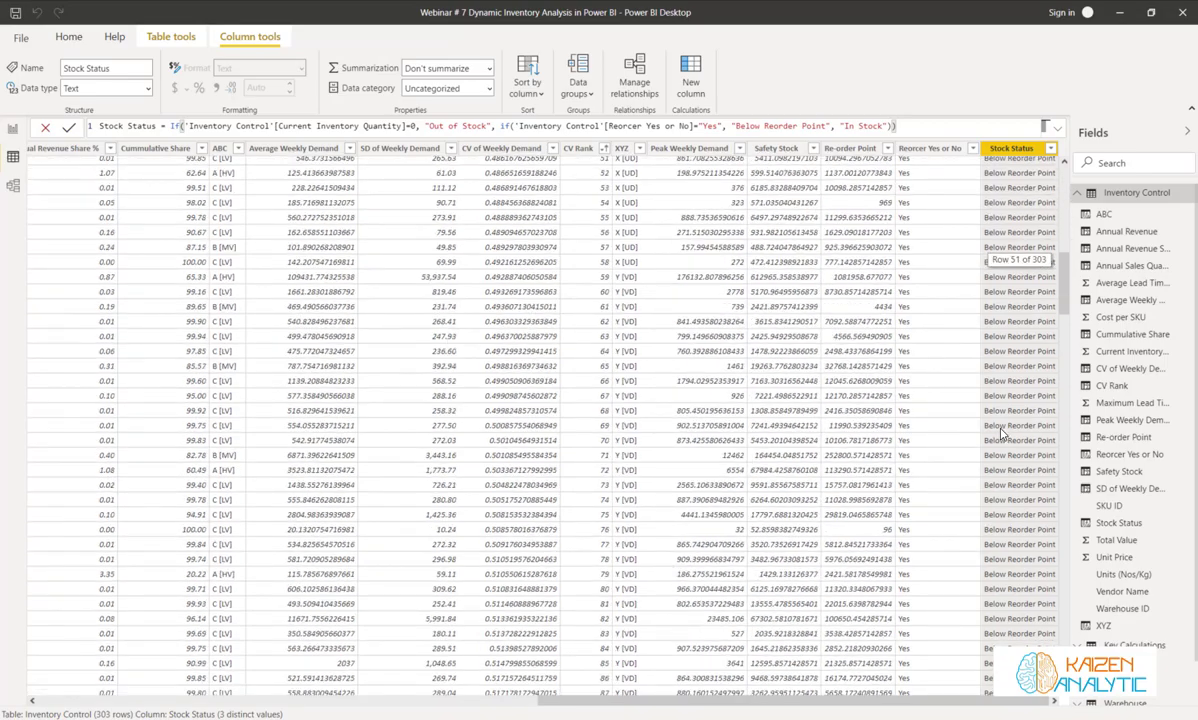
scroll(1000, 433, up, 3)
scroll(1000, 433, down, 8)
scroll(1000, 433, down, 15)
scroll(1000, 433, up, 20)
scroll(980, 374, up, 2)
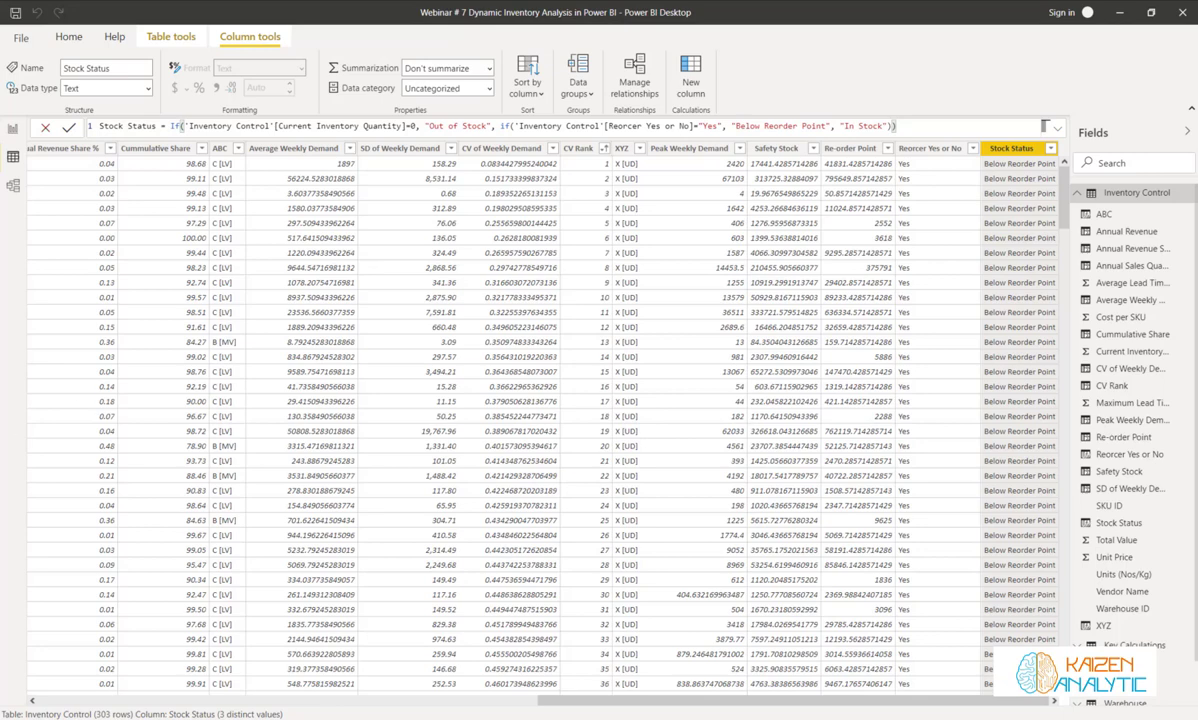
Step: Add an empty gauge visual to the report's Page 1 and fit it between the title and the Select for Analysis slicers
click(13, 128)
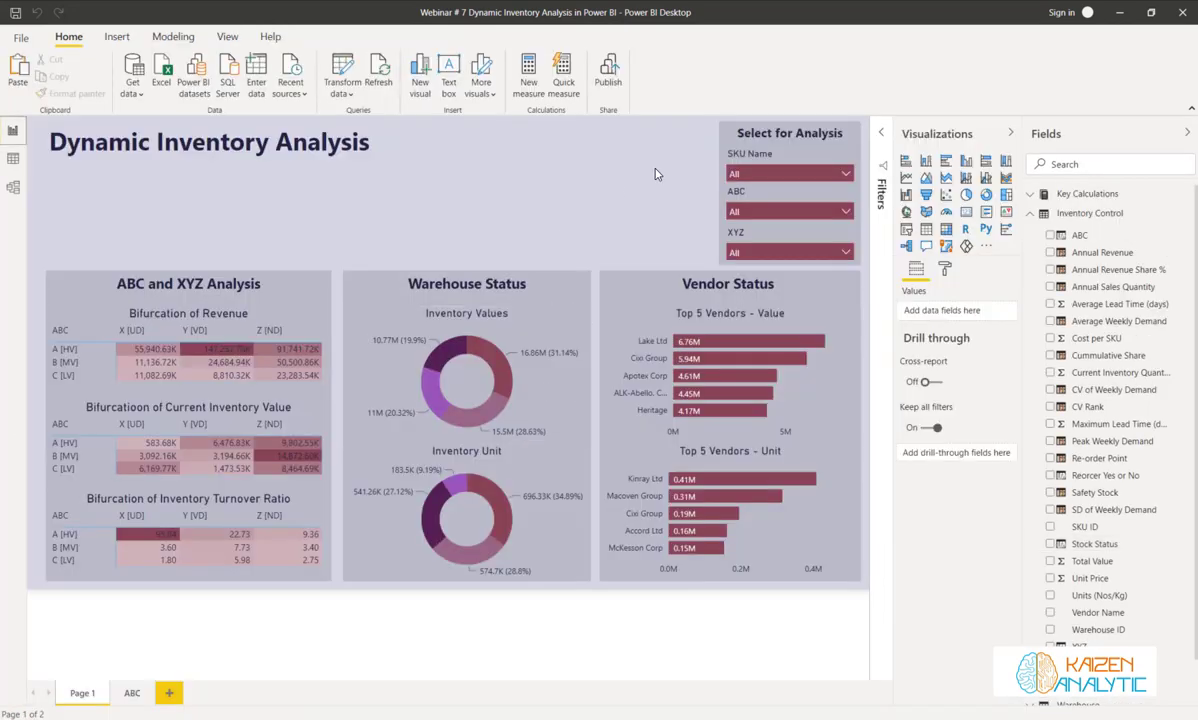
click(946, 212)
drag(376, 240, 696, 198)
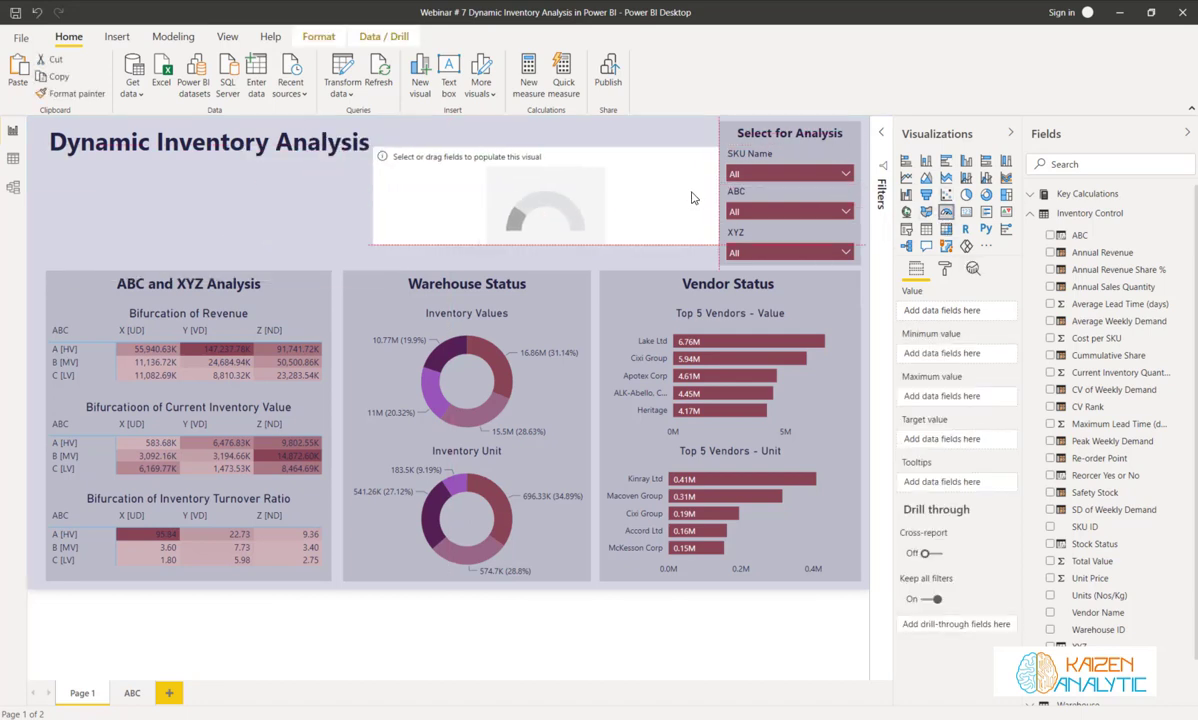
drag(370, 190, 508, 182)
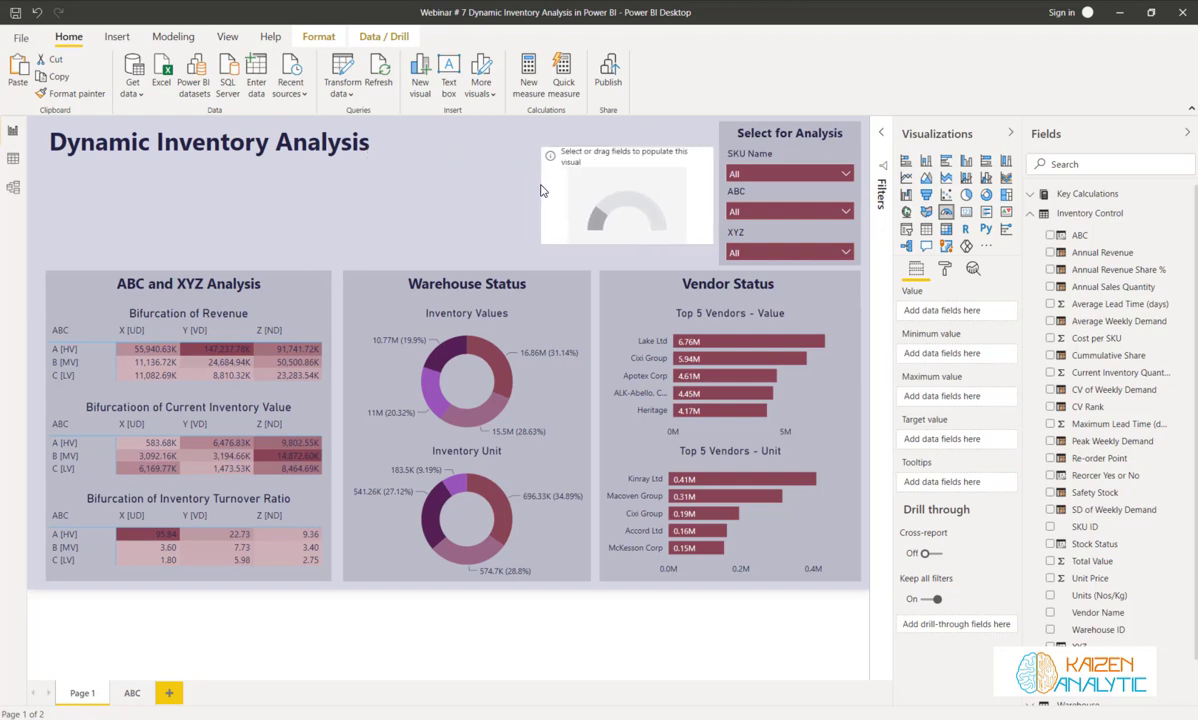
drag(628, 253, 631, 265)
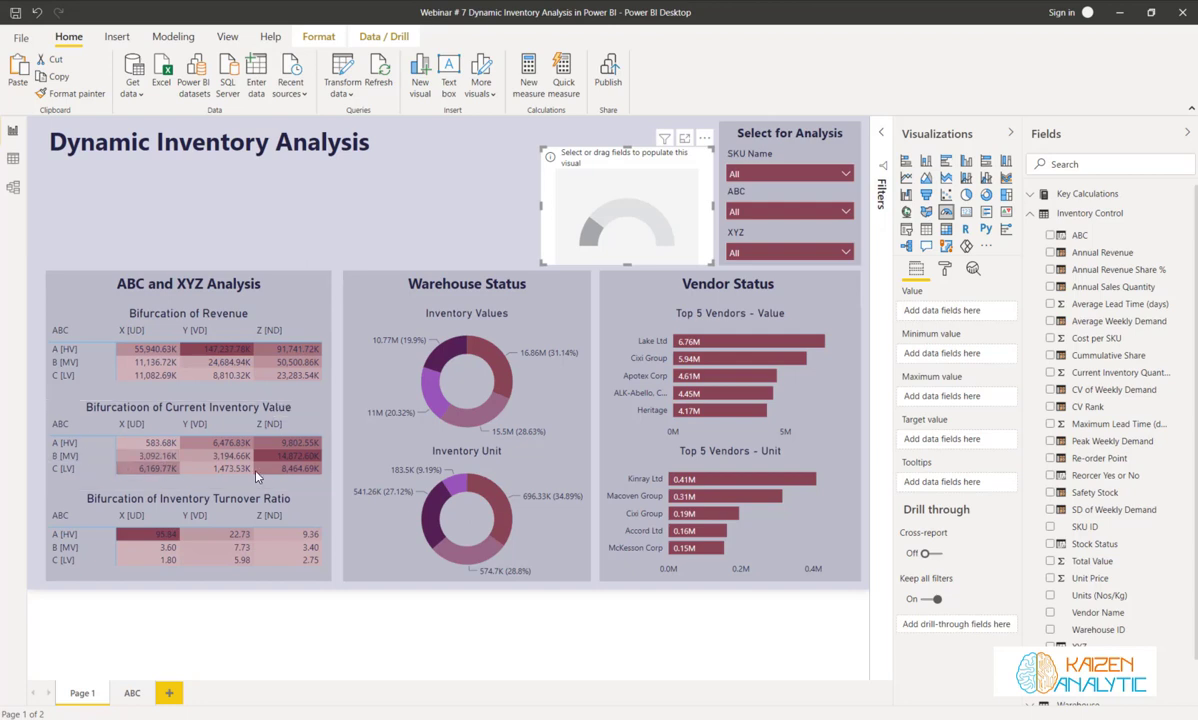
Step: Create a new measure in the Key Calculations table
scroll(1104, 518, down, 1)
scroll(1104, 518, down, 1)
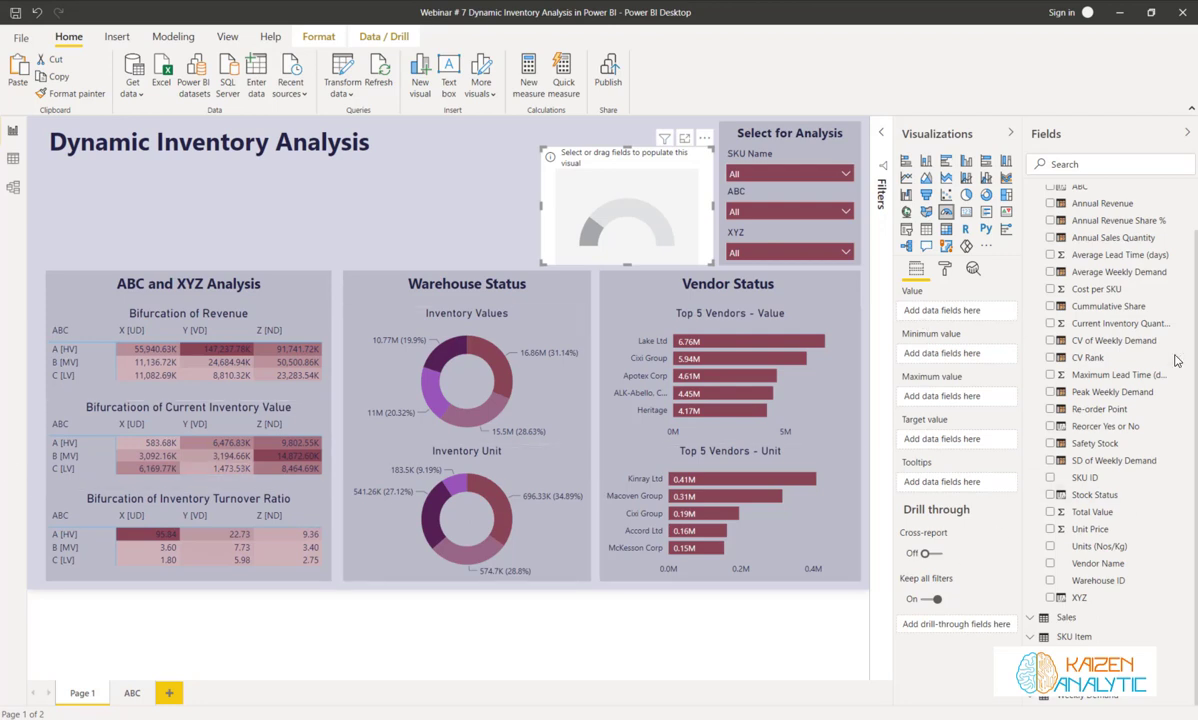
scroll(1165, 346, up, 2)
click(1090, 194)
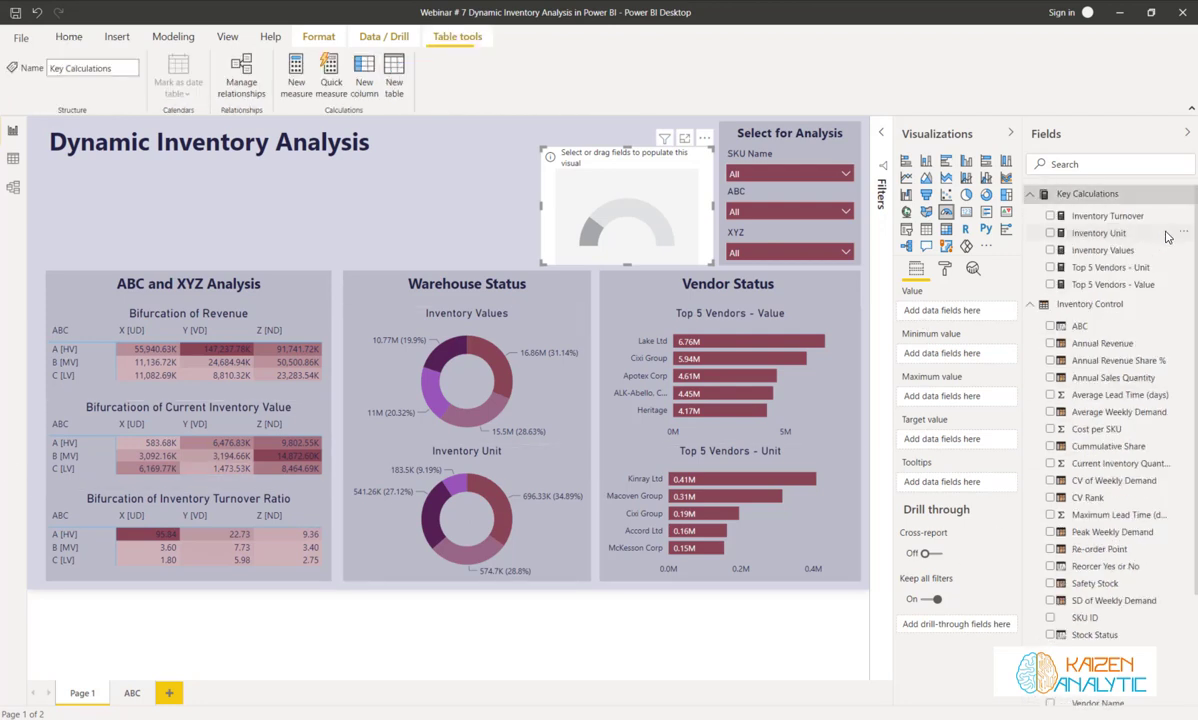
click(1189, 195)
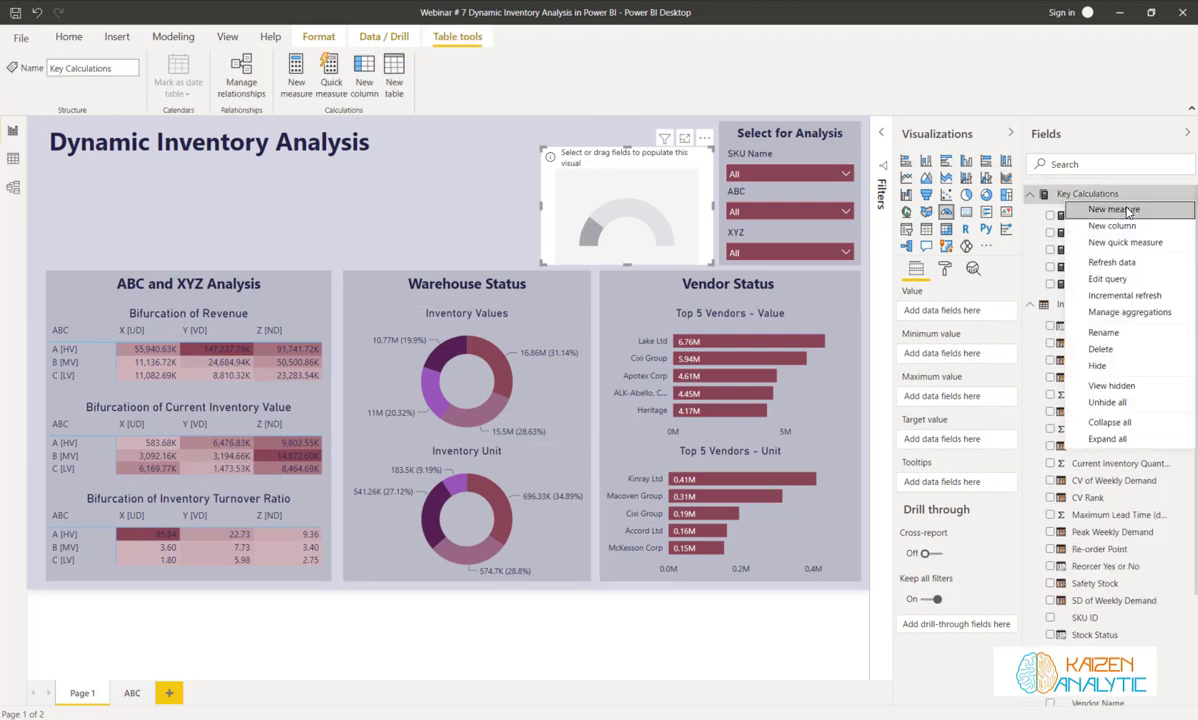
click(1127, 208)
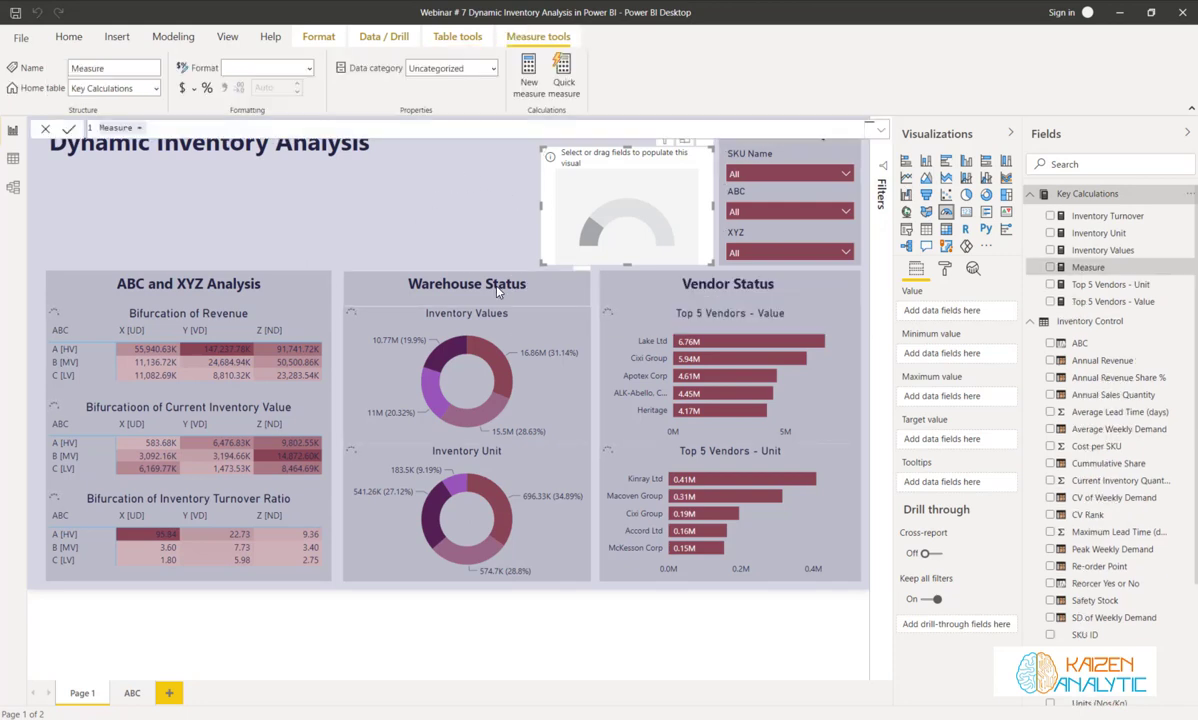
Step: Name the measure SKUs to Reorder and begin its formula with CALCULATE, continuing on a new line
text(s to Redorer)
key(BackSpace)
key(BackSpace)
key(BackSpace)
text(order)
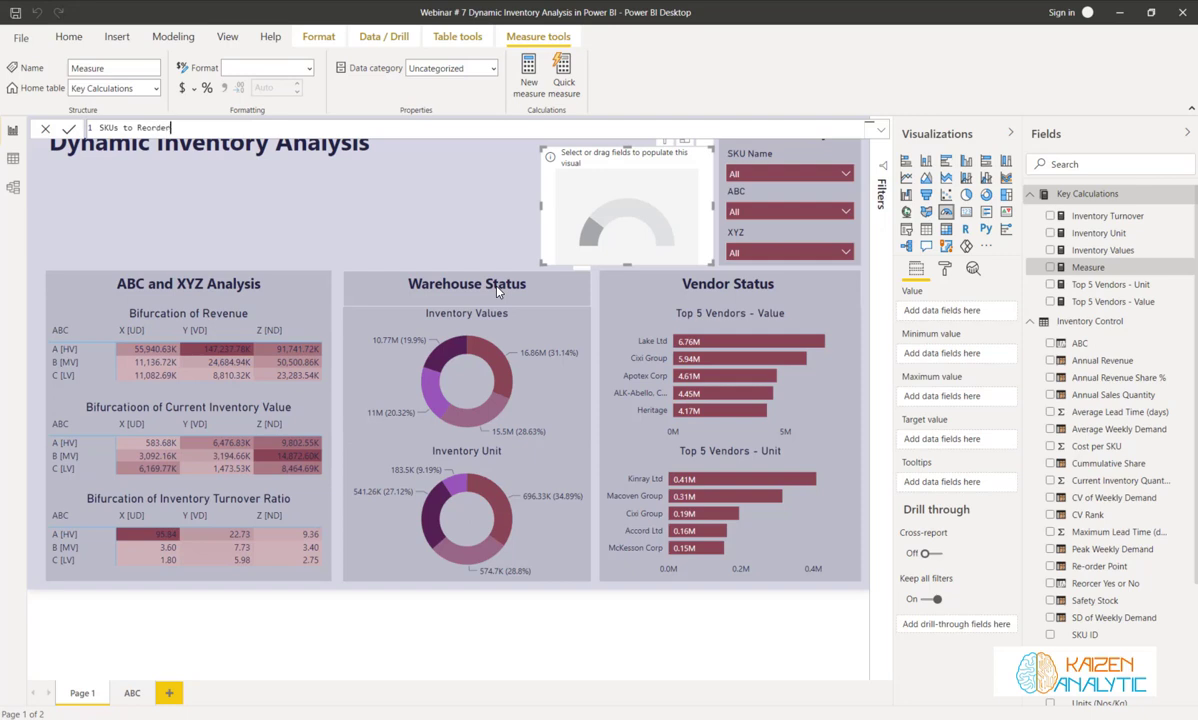
text( = CALCULATE()
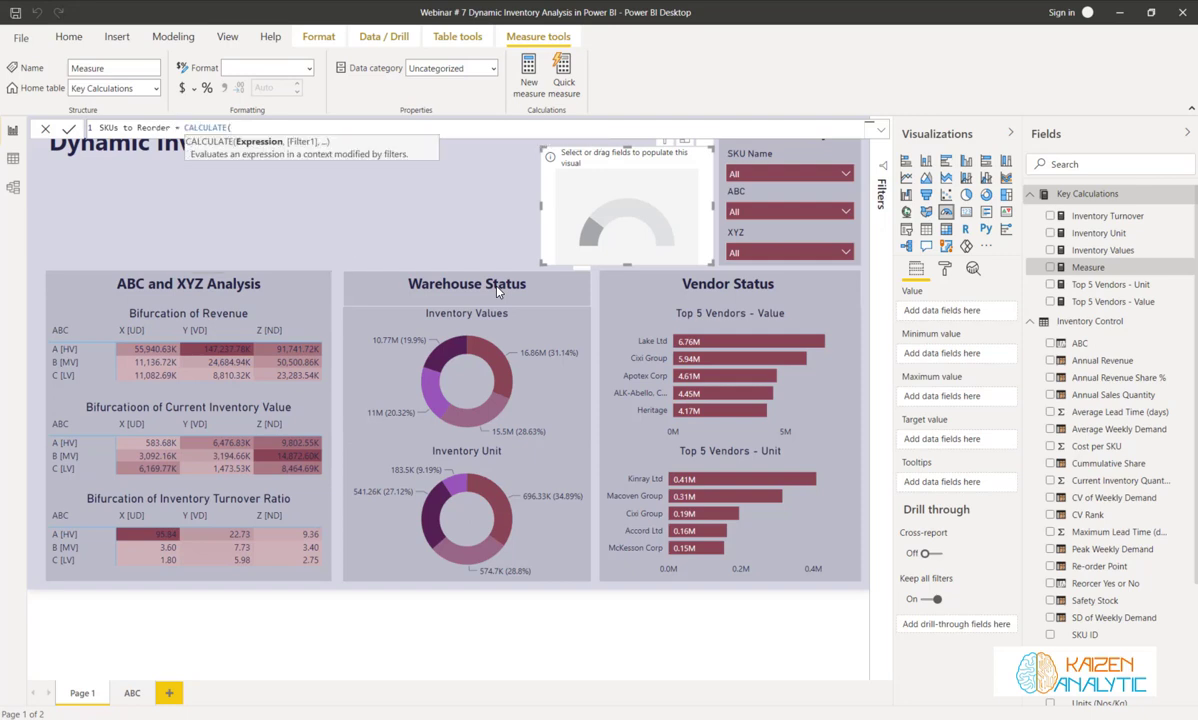
key(shift+Return)
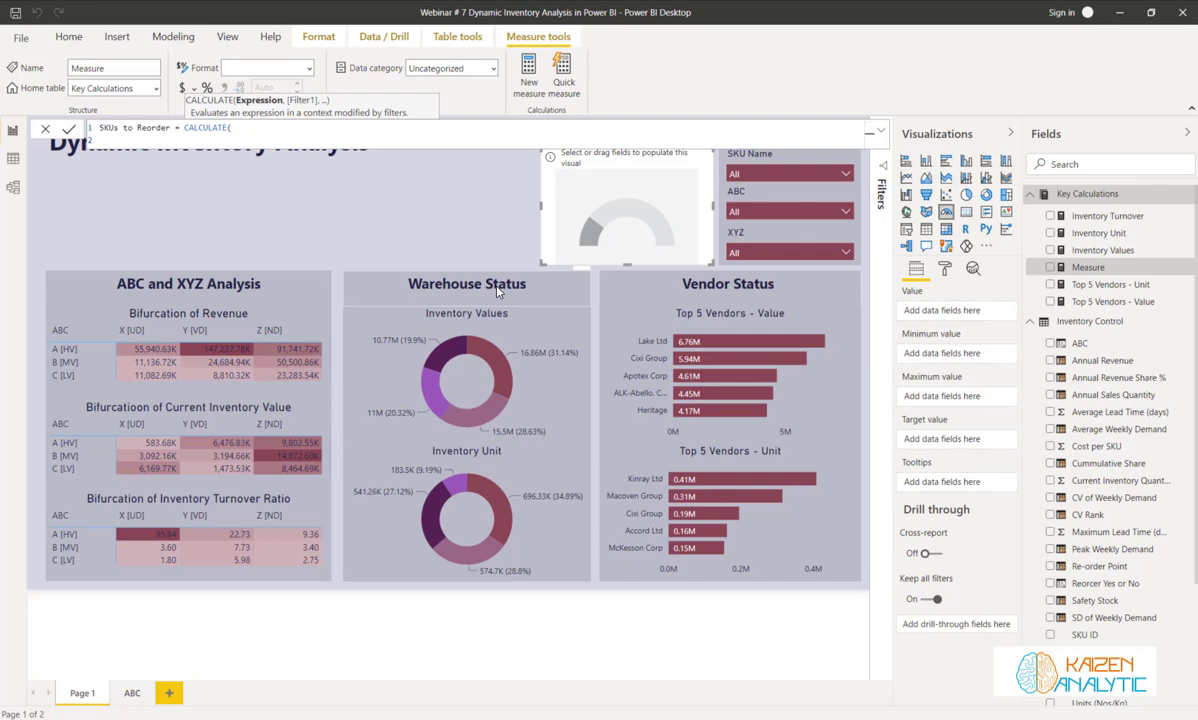
Step: Enter COUNT of 'Inventory Control'[SKU ID] as the CALCULATE expression and start a new line for the filter
text(COUNT()
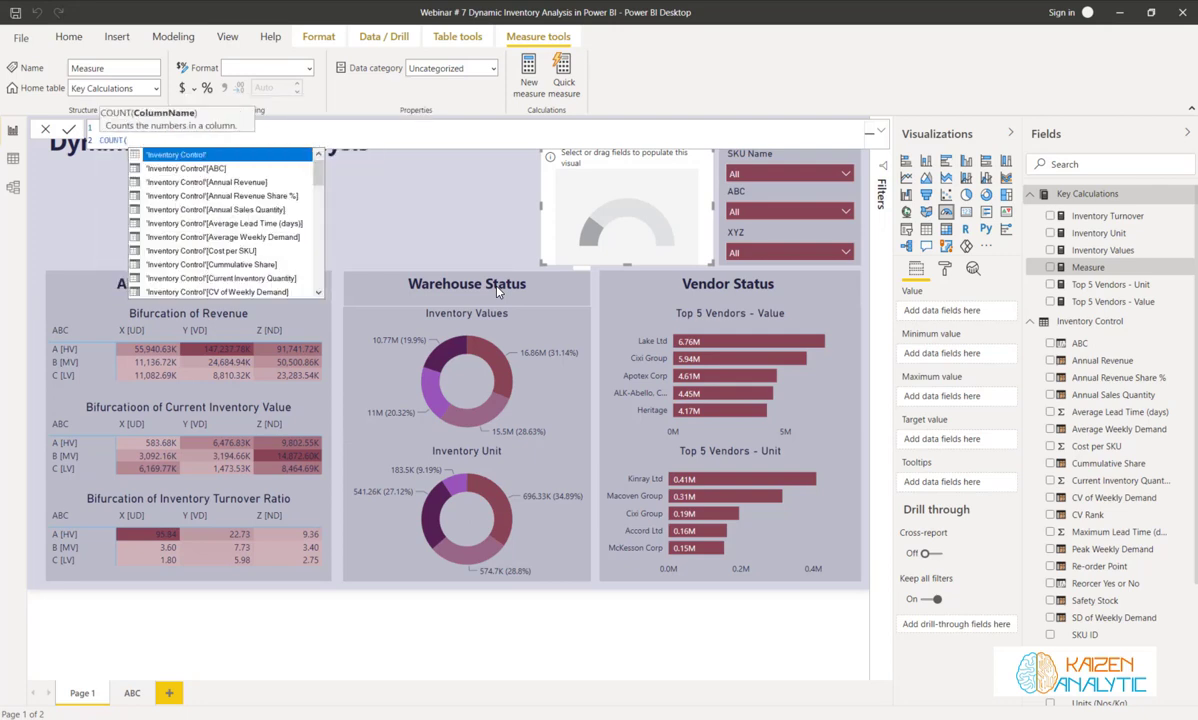
text('Inve)
key(Down)
key(Down)
key(Down)
key(Down)
key(Down)
key(Down)
key(Down)
key(Down)
key(Down)
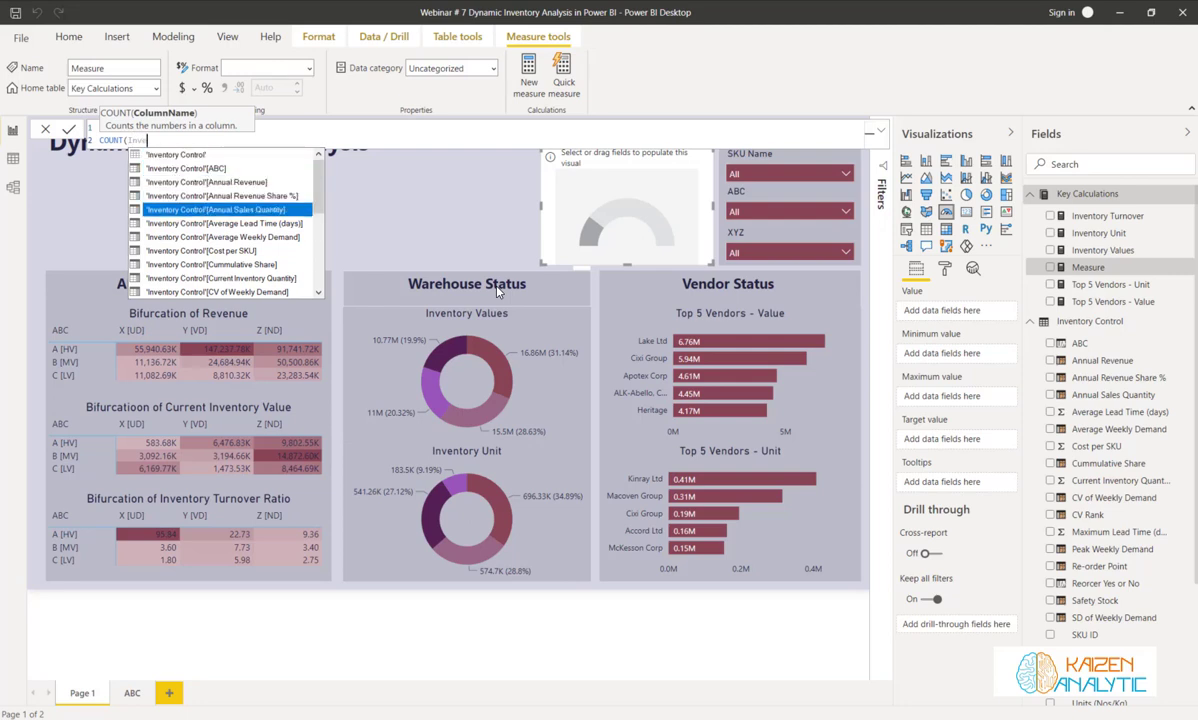
key(Down)
key(Down)
key(Down)
key(Down)
key(Down)
key(Down)
key(Down)
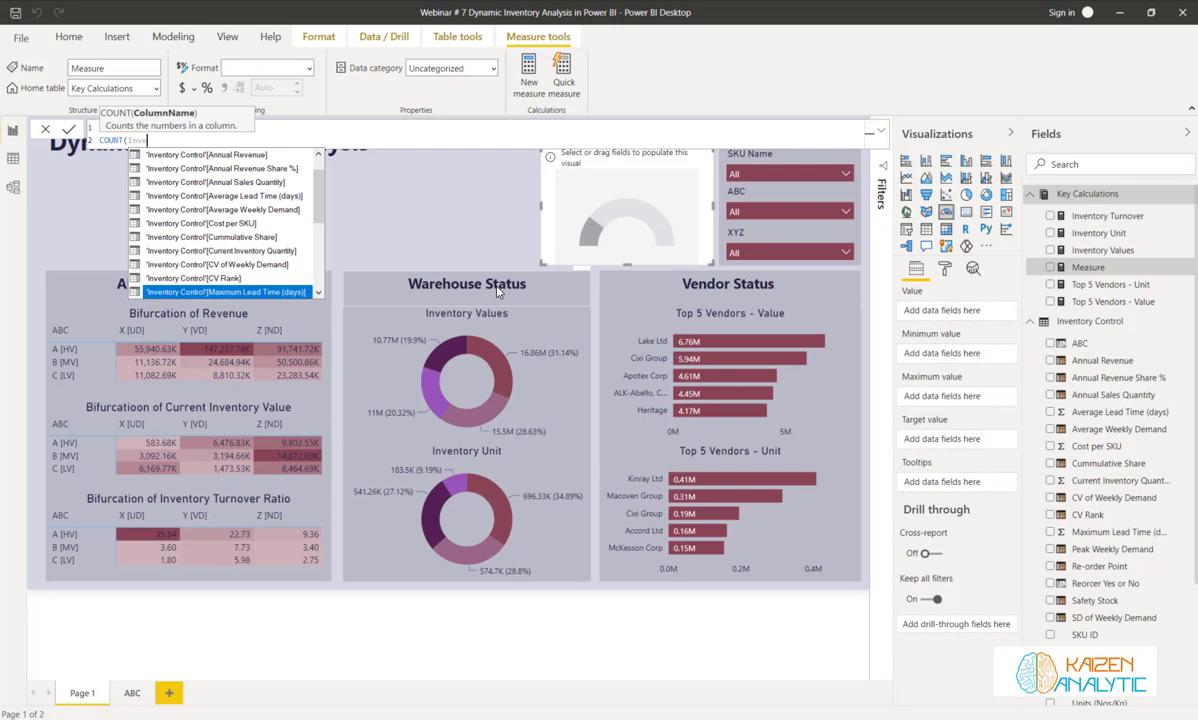
key(Down)
key(Down)
key(Down)
key(Down)
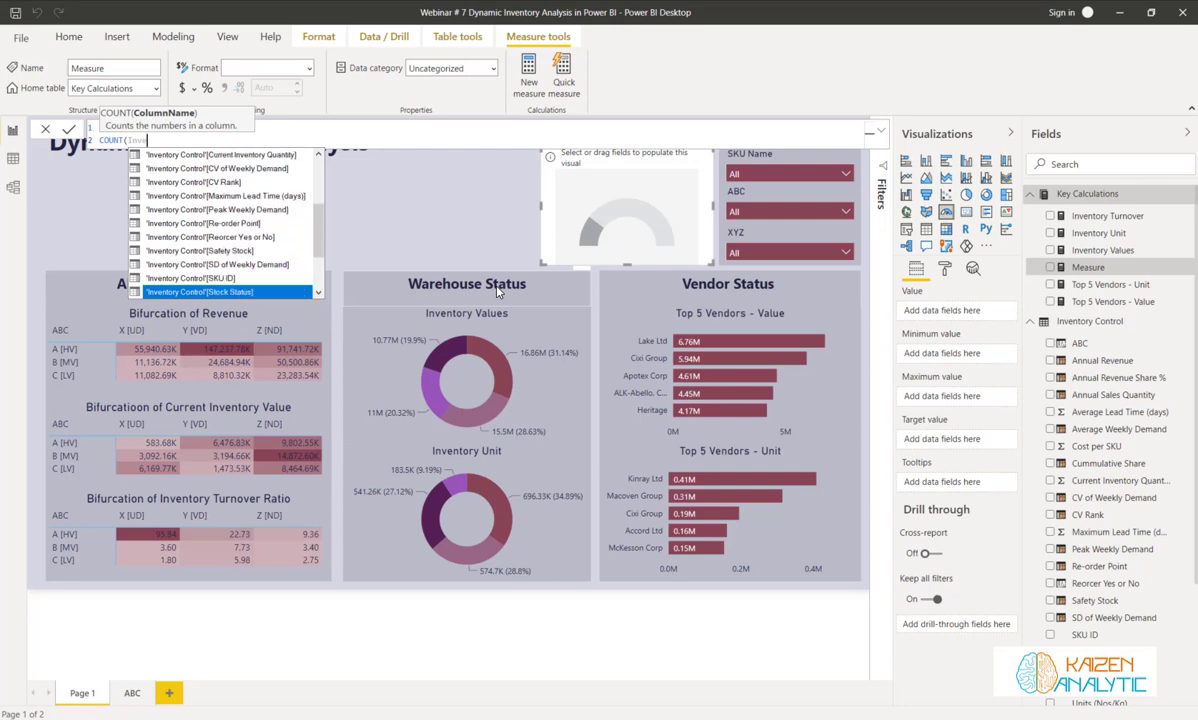
key(Up)
key(Up)
key(Tab)
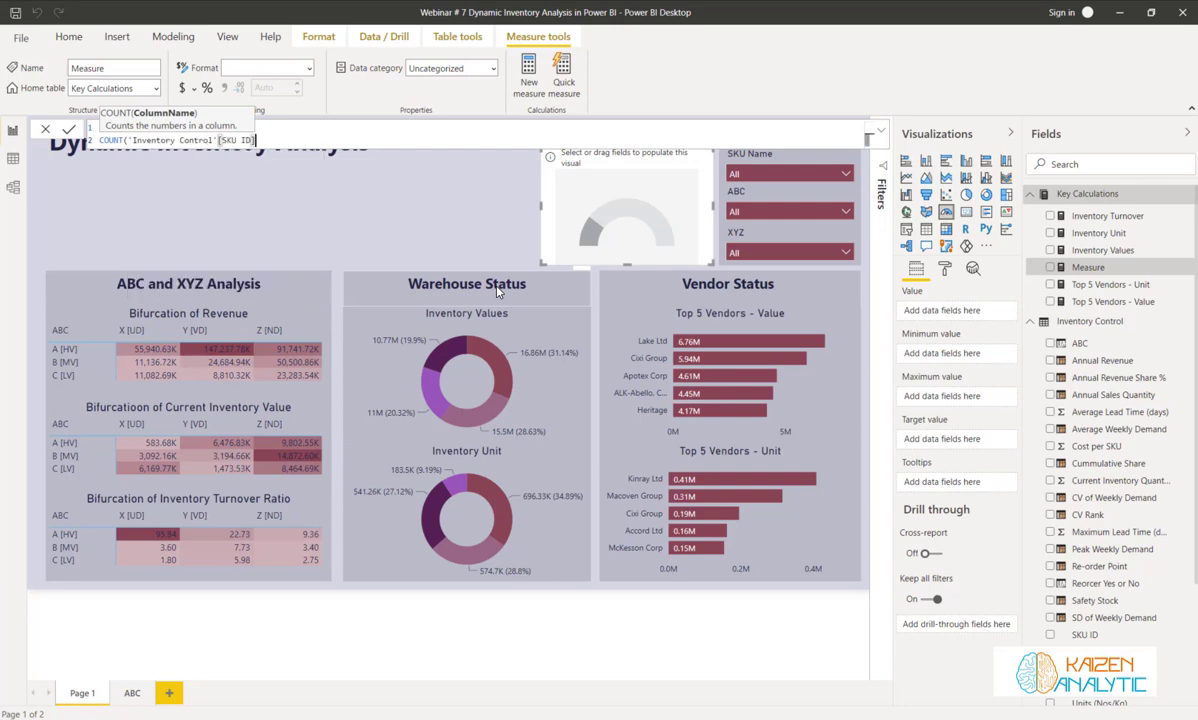
text(,)
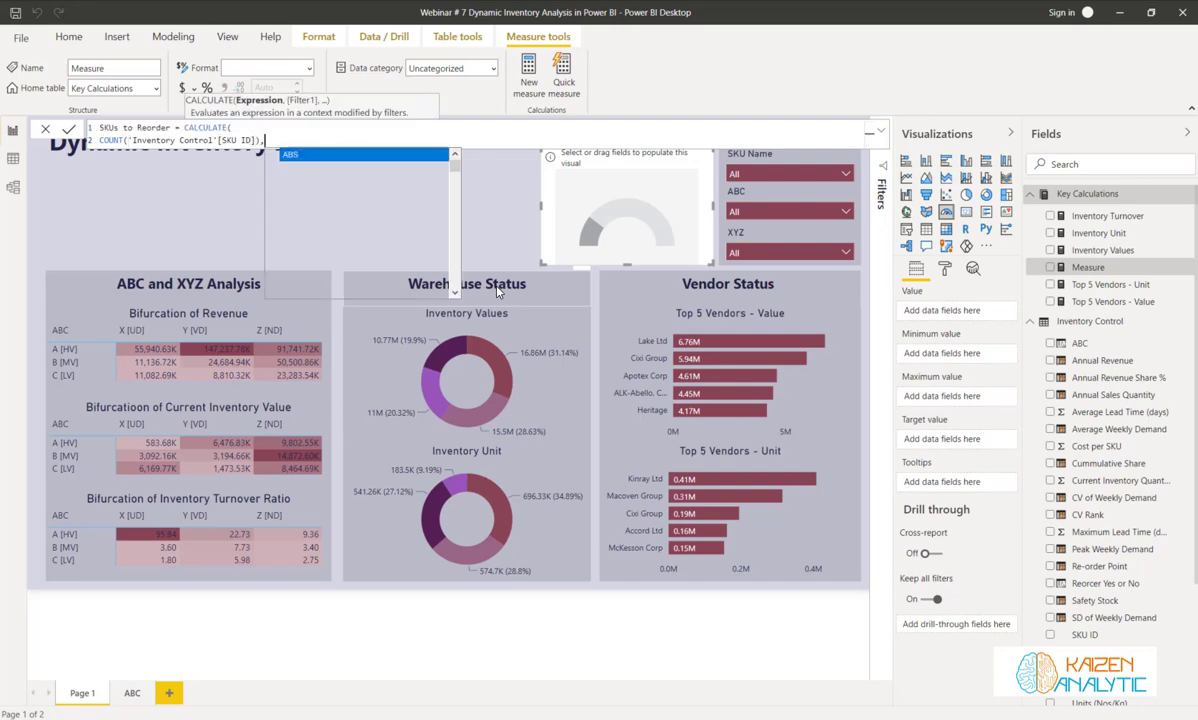
key(shift+Return)
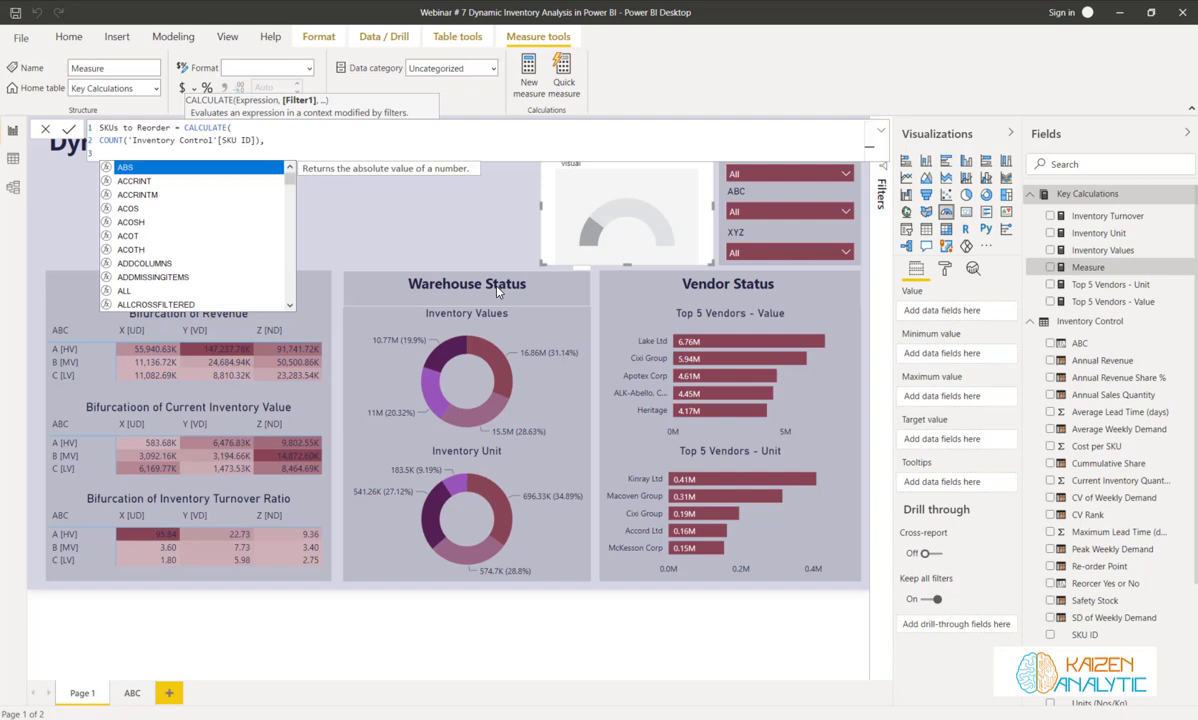
Step: Complete the SKUs to Reorder measure with FILTER('Inventory Control', 'Inventory Control'[Reorcer Yes or No] + "Yes") and commit it
text(Filt)
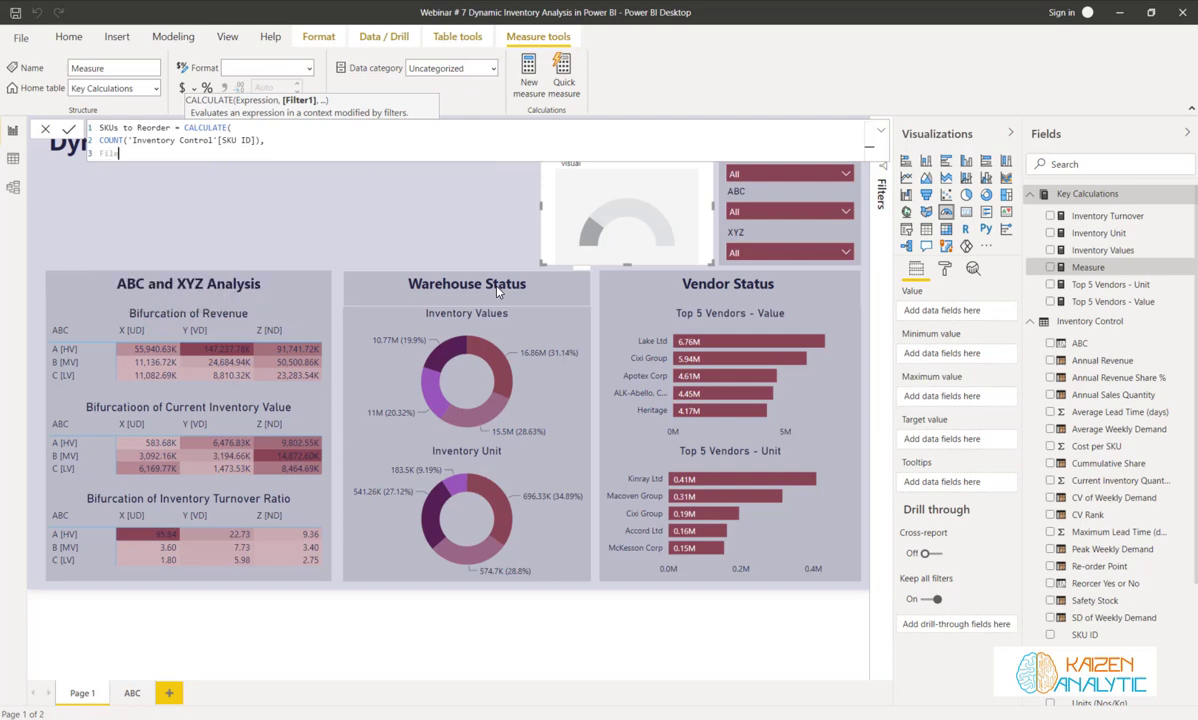
key(BackSpace)
key(Tab)
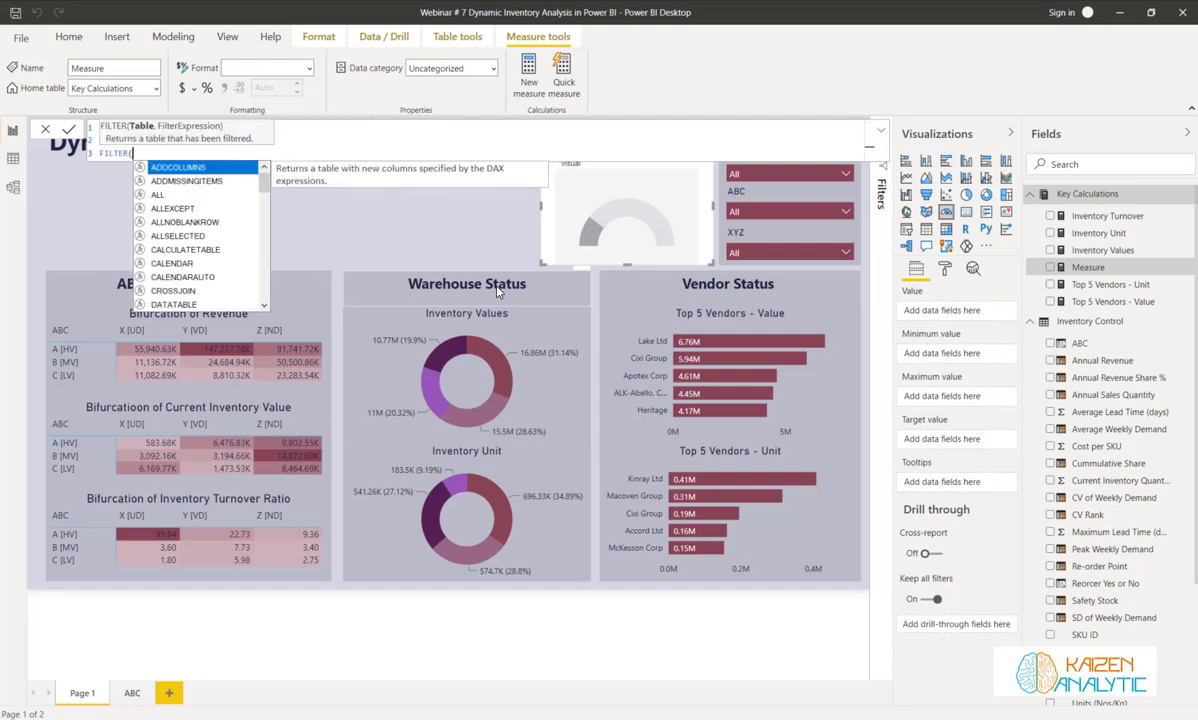
text(Inve)
key(Tab)
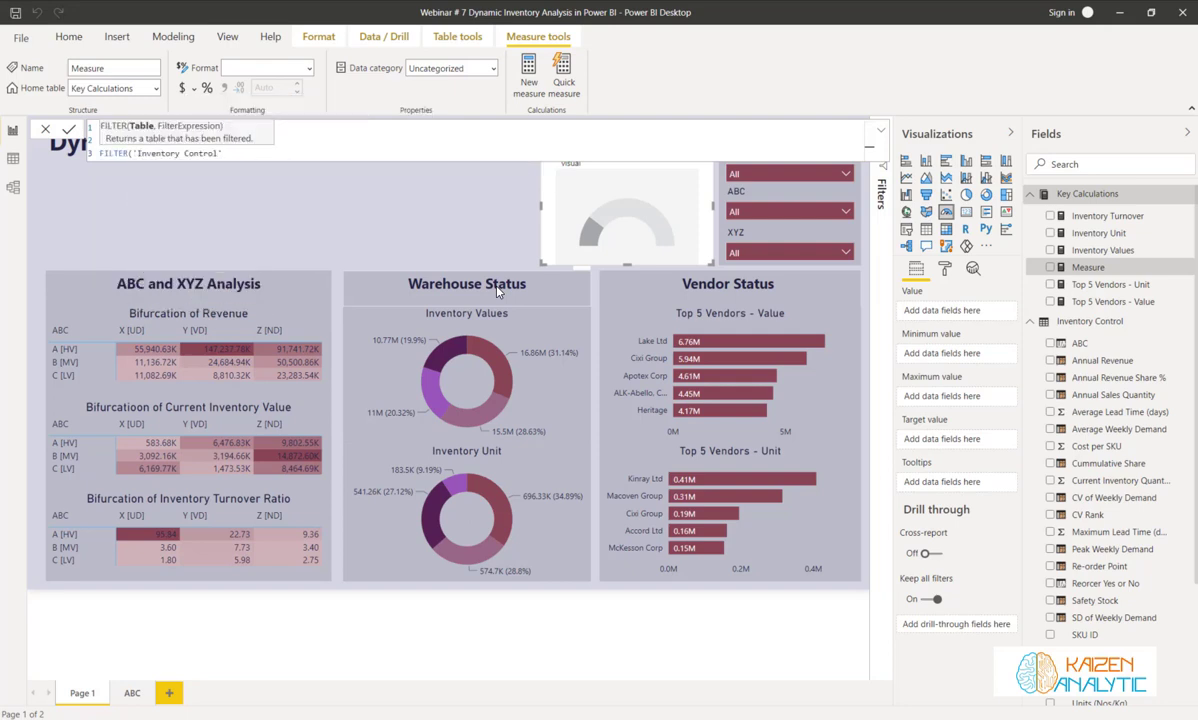
text(, Reor)
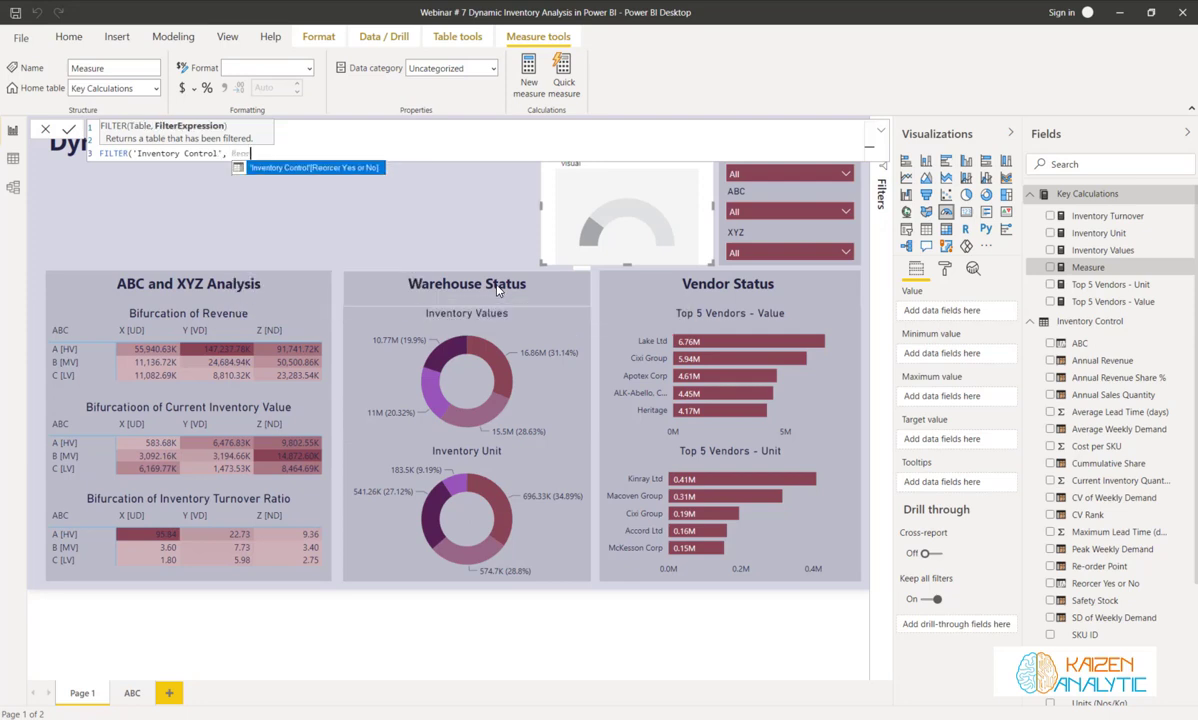
key(Tab)
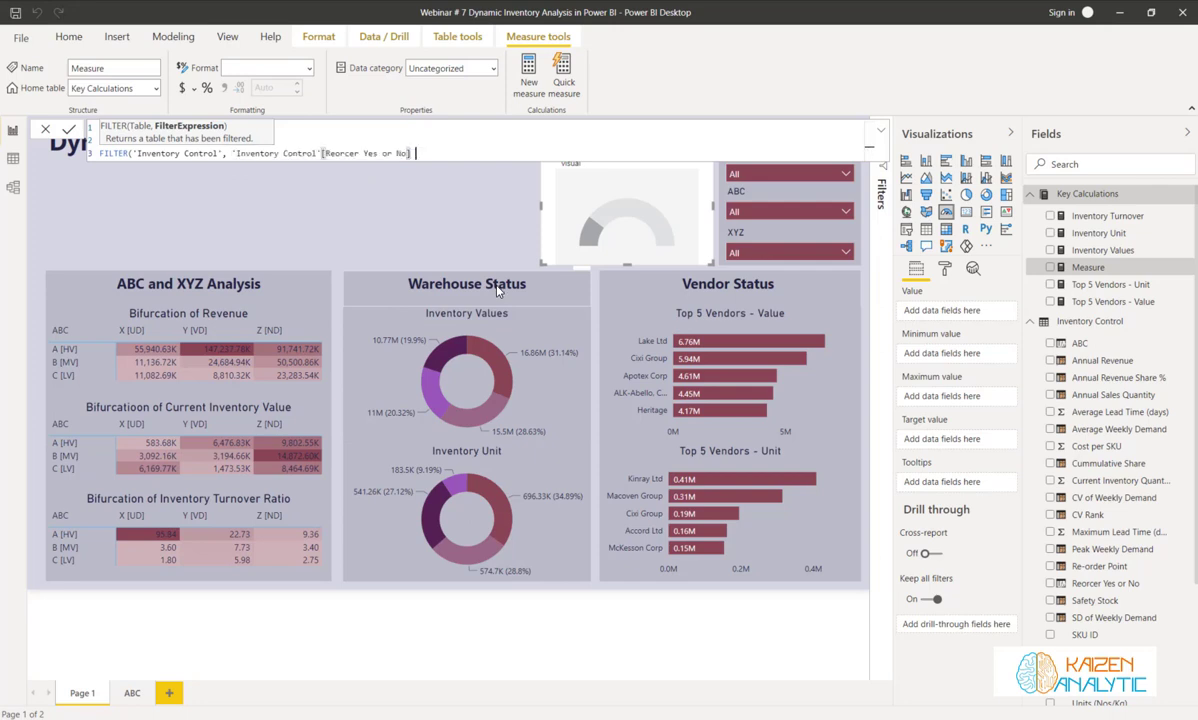
text(= "Yes")))
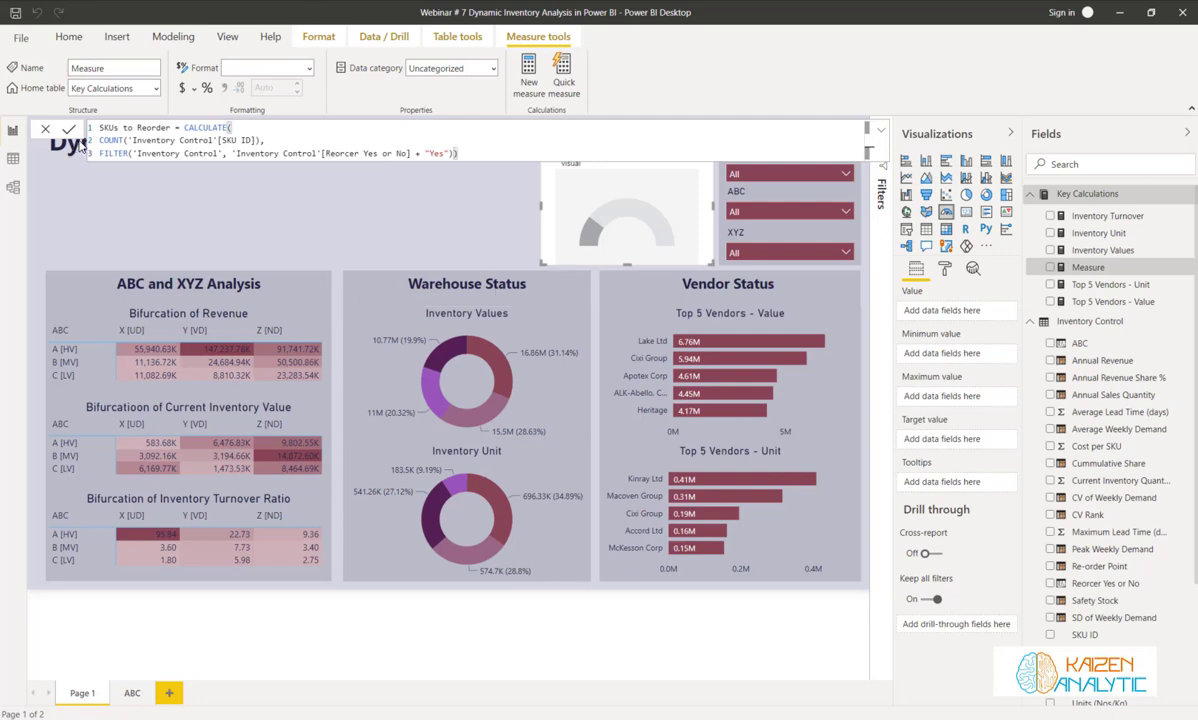
drag(99, 153, 478, 165)
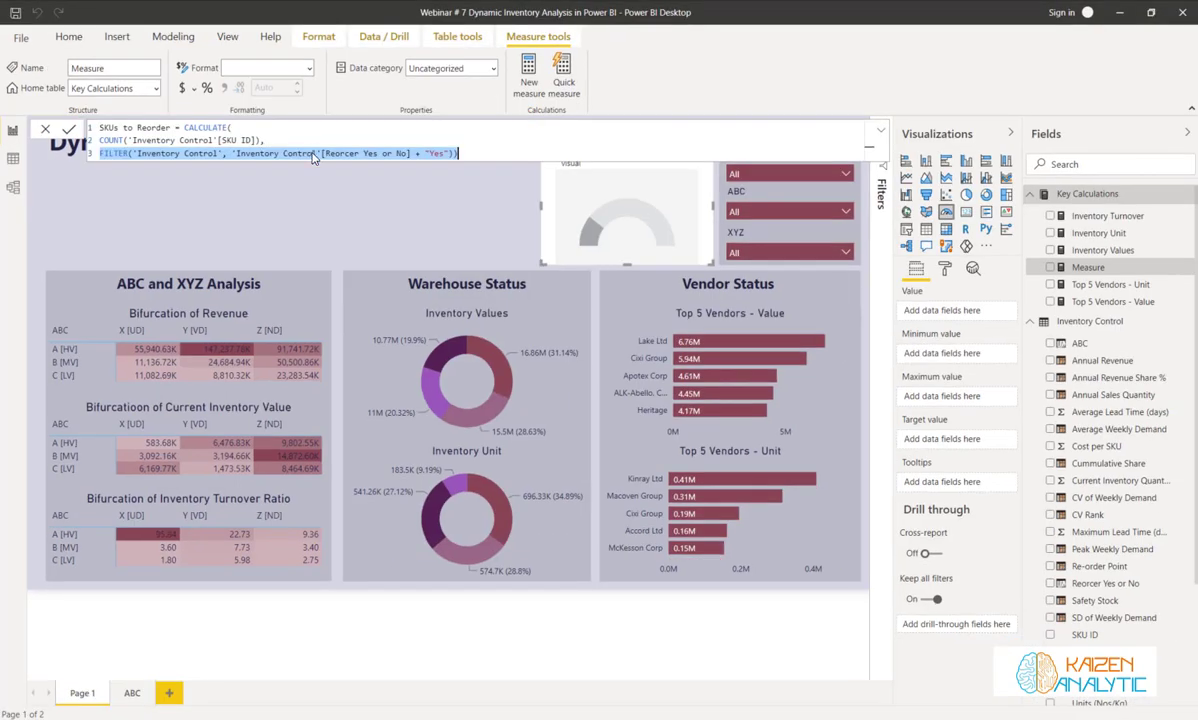
click(69, 129)
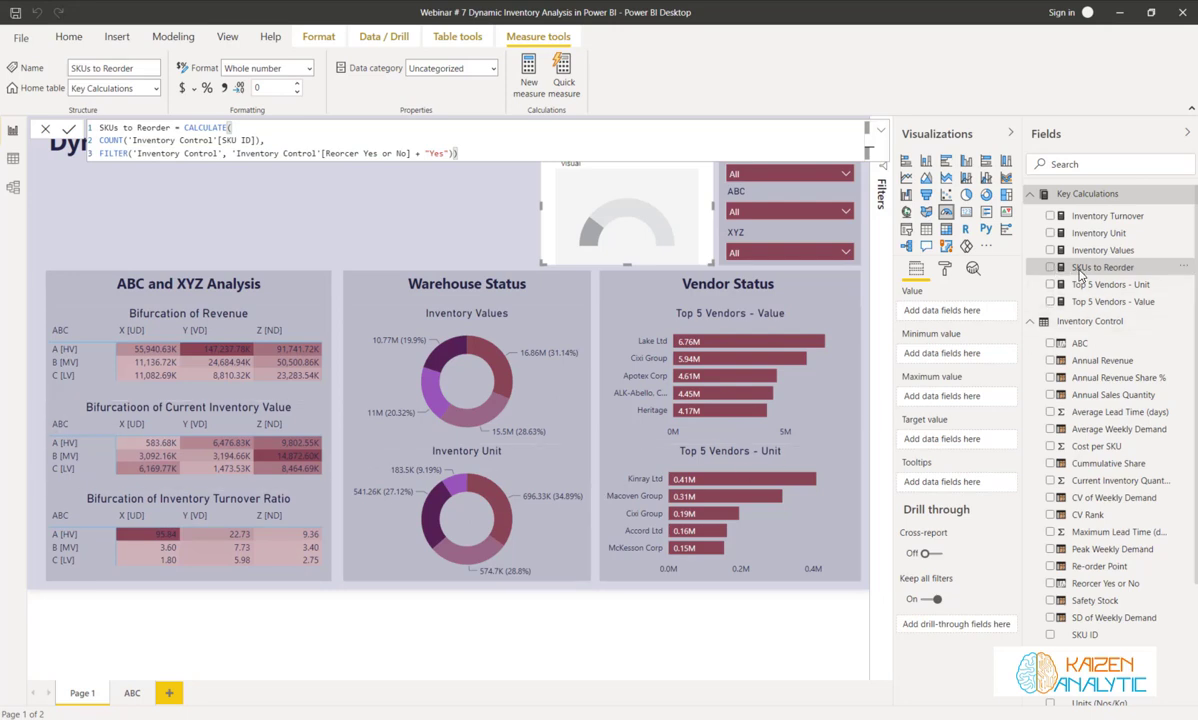
Step: Assign SKUs to Reorder as the gauge's value and the count of Inventory Control's SKU ID as its maximum value
drag(1088, 275, 950, 308)
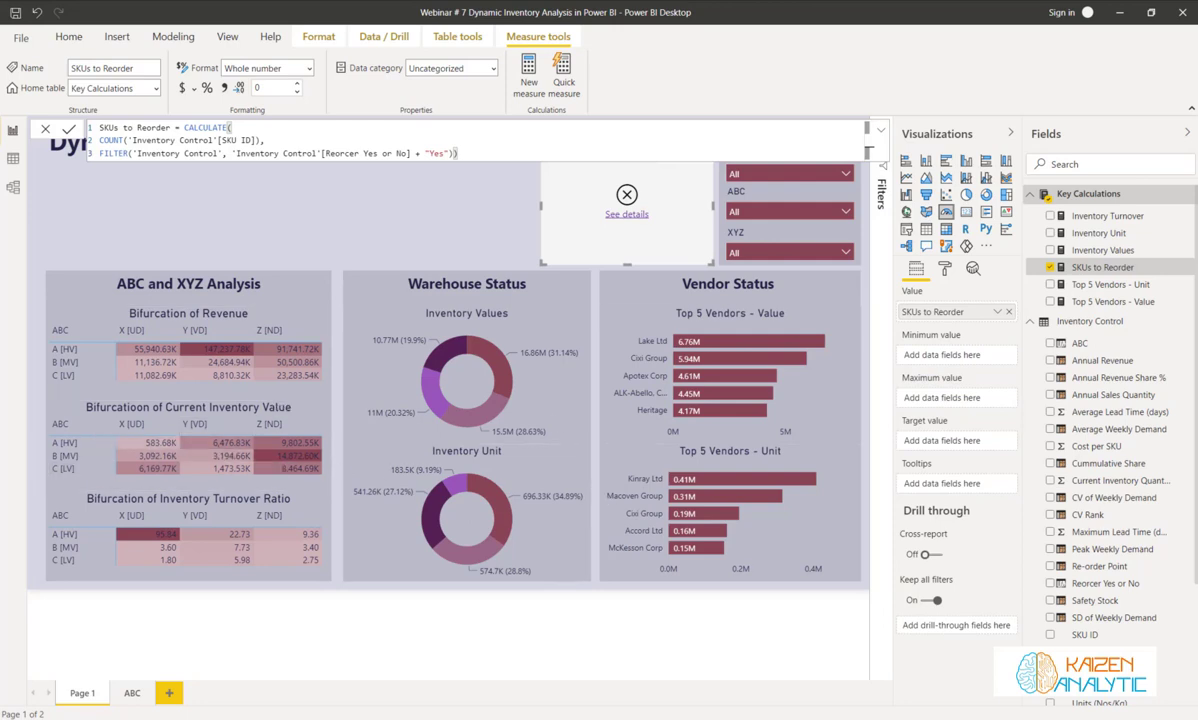
scroll(1053, 500, down, 3)
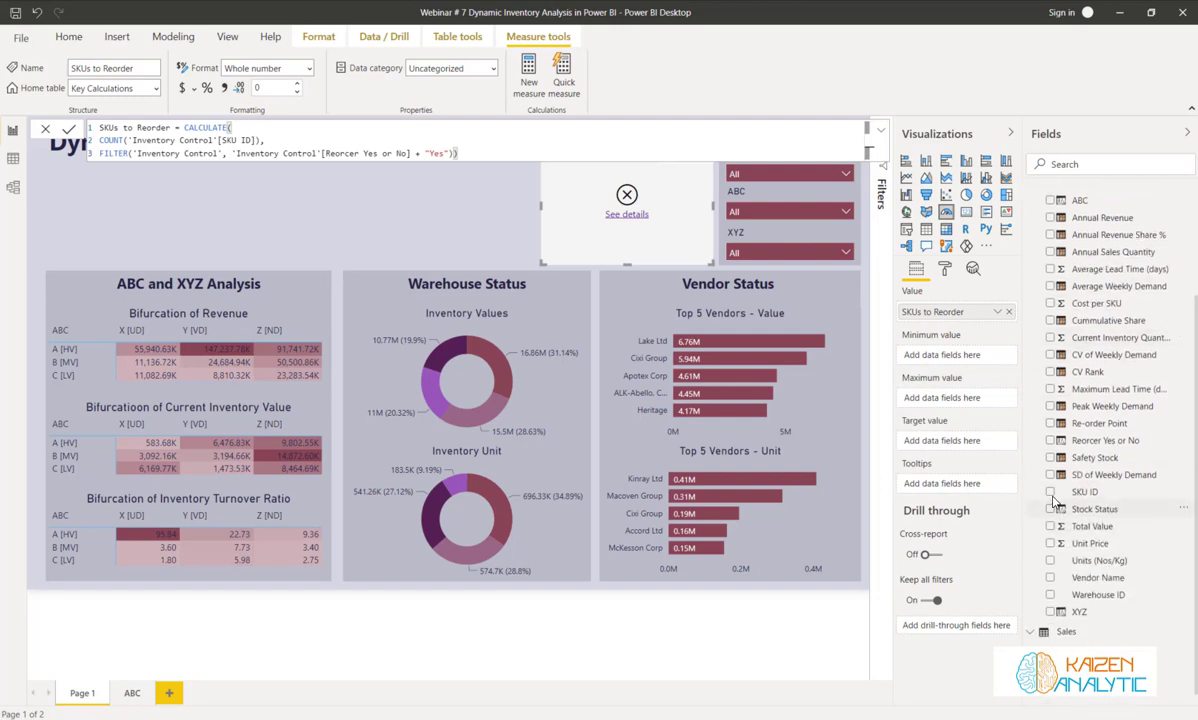
click(1050, 493)
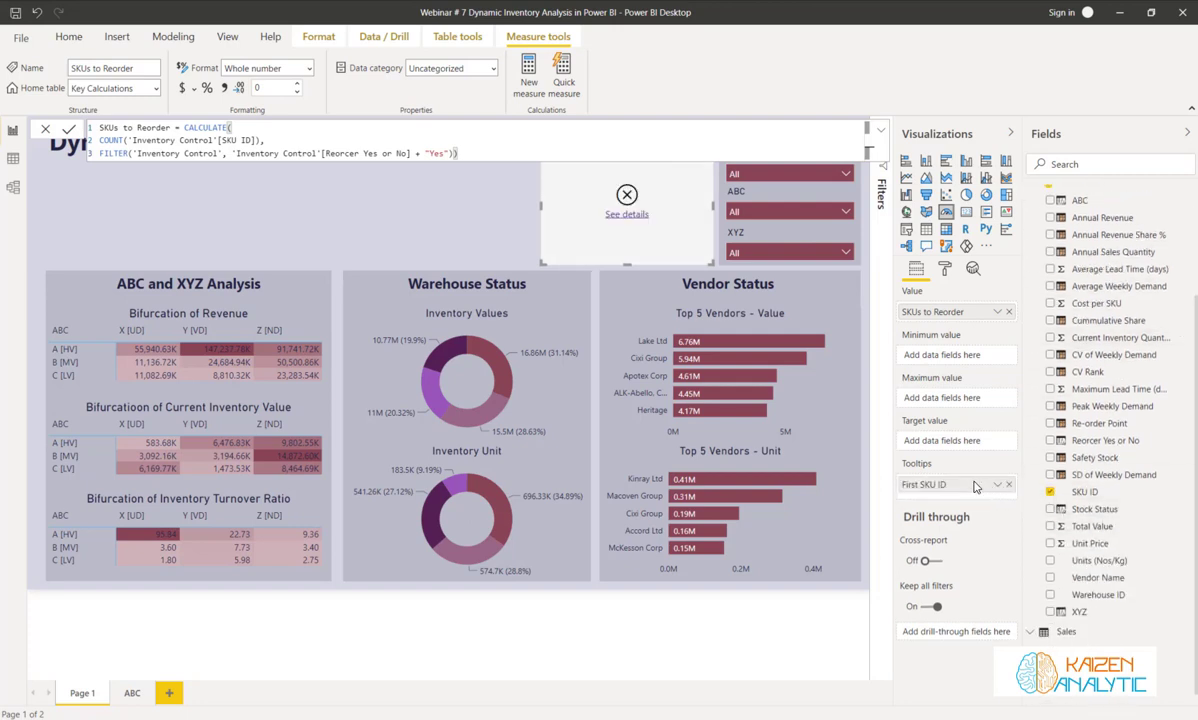
drag(975, 490, 977, 406)
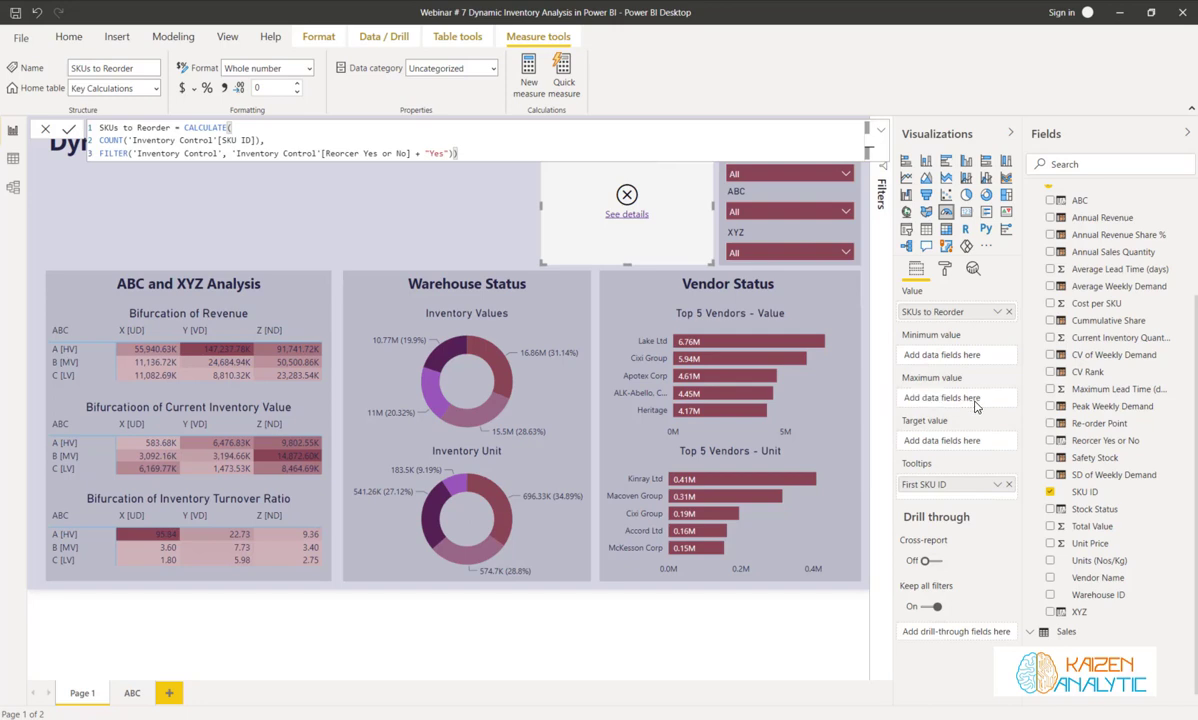
click(1008, 484)
drag(1077, 496, 945, 398)
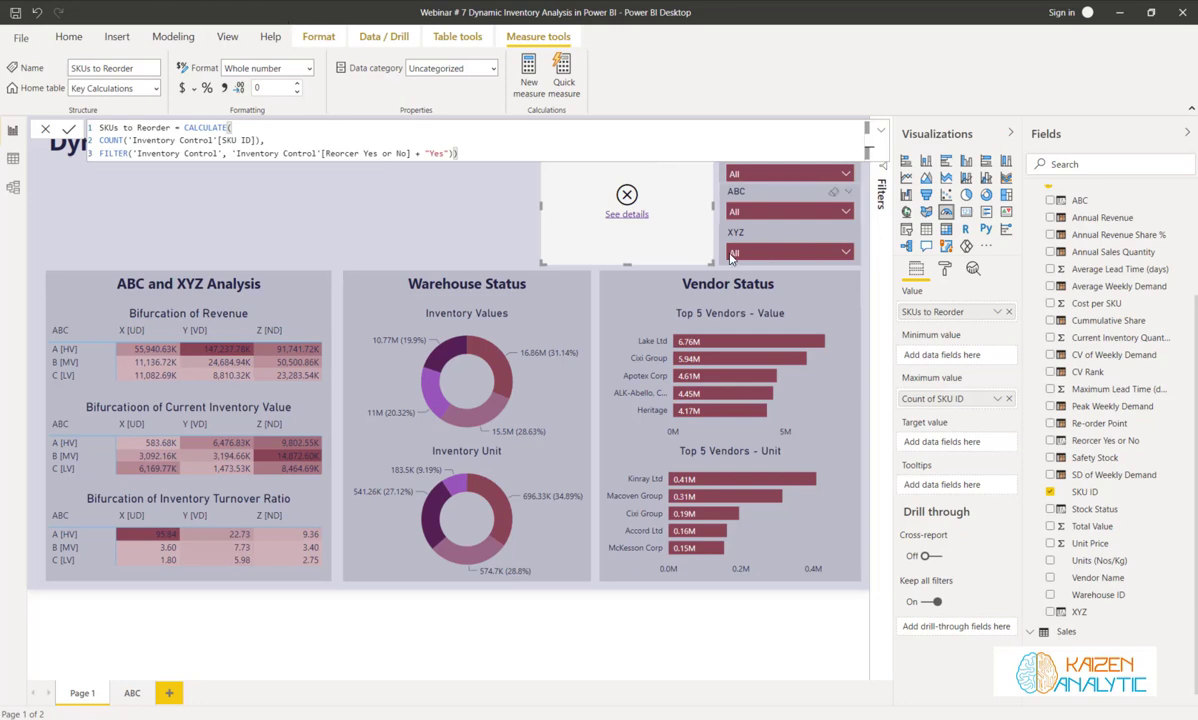
Step: Change the operator before "Yes" in the SKUs to Reorder filter to = and commit the measure
click(411, 153)
text(=)
click(68, 129)
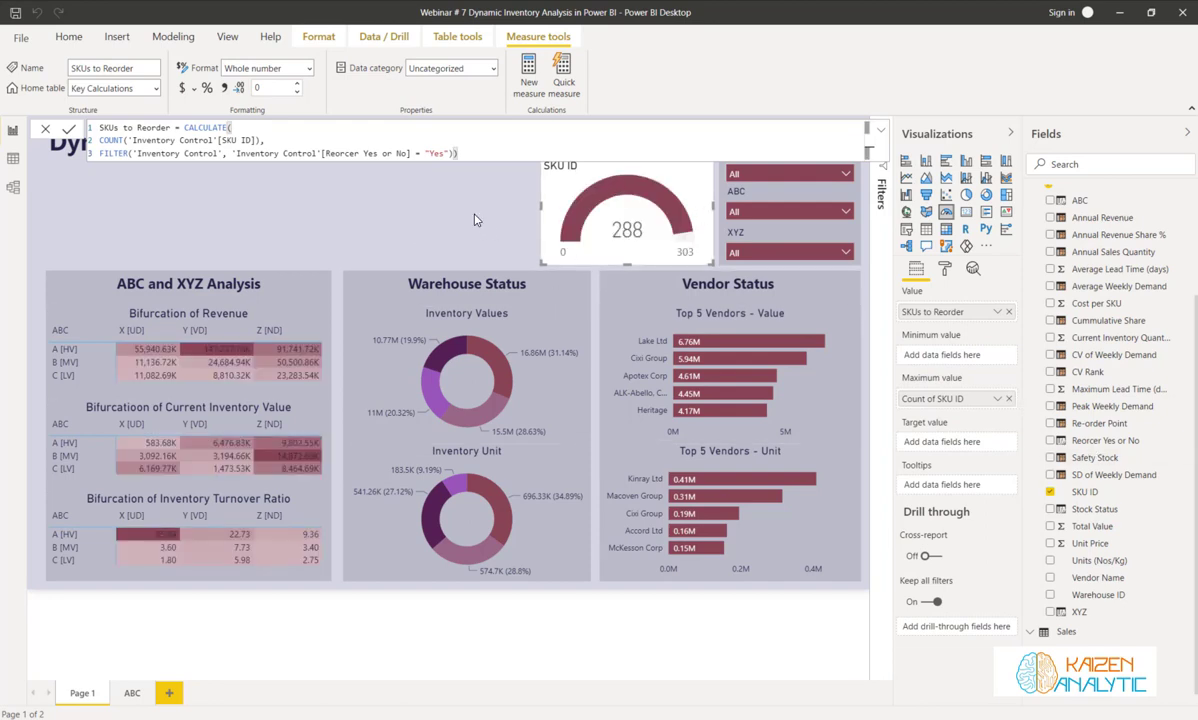
Step: Collapse the Inventory Control and Key Calculations tables in the field list
scroll(1068, 360, up, 5)
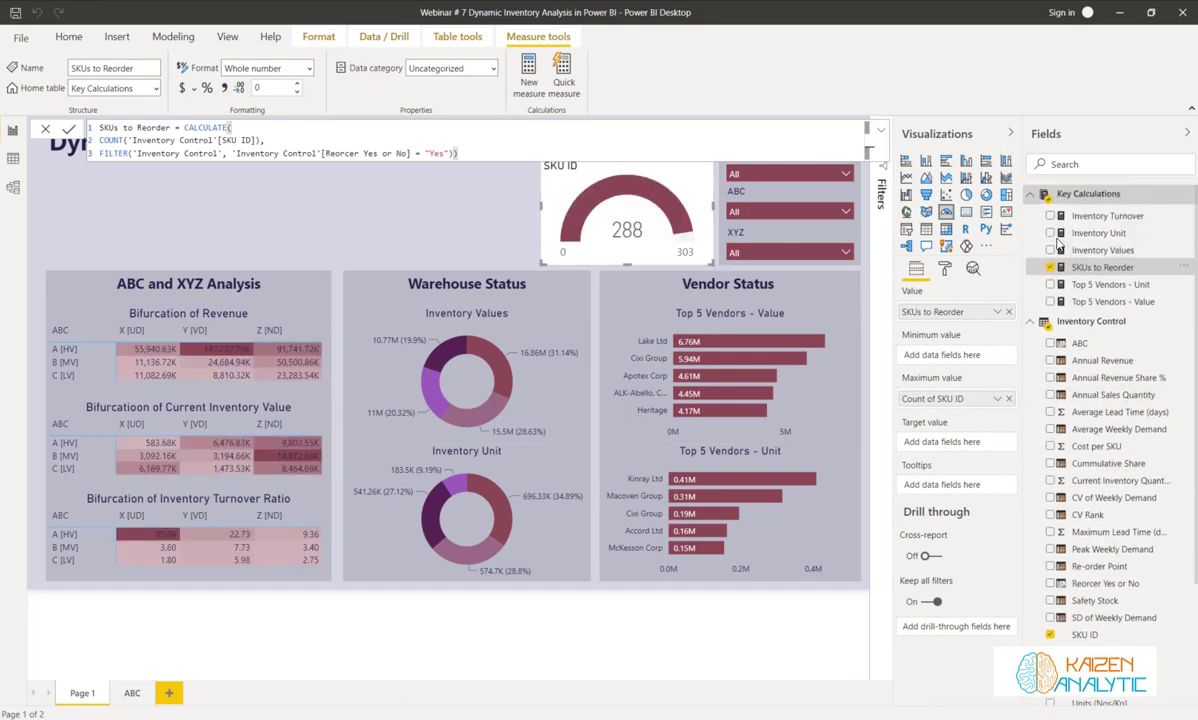
click(1031, 321)
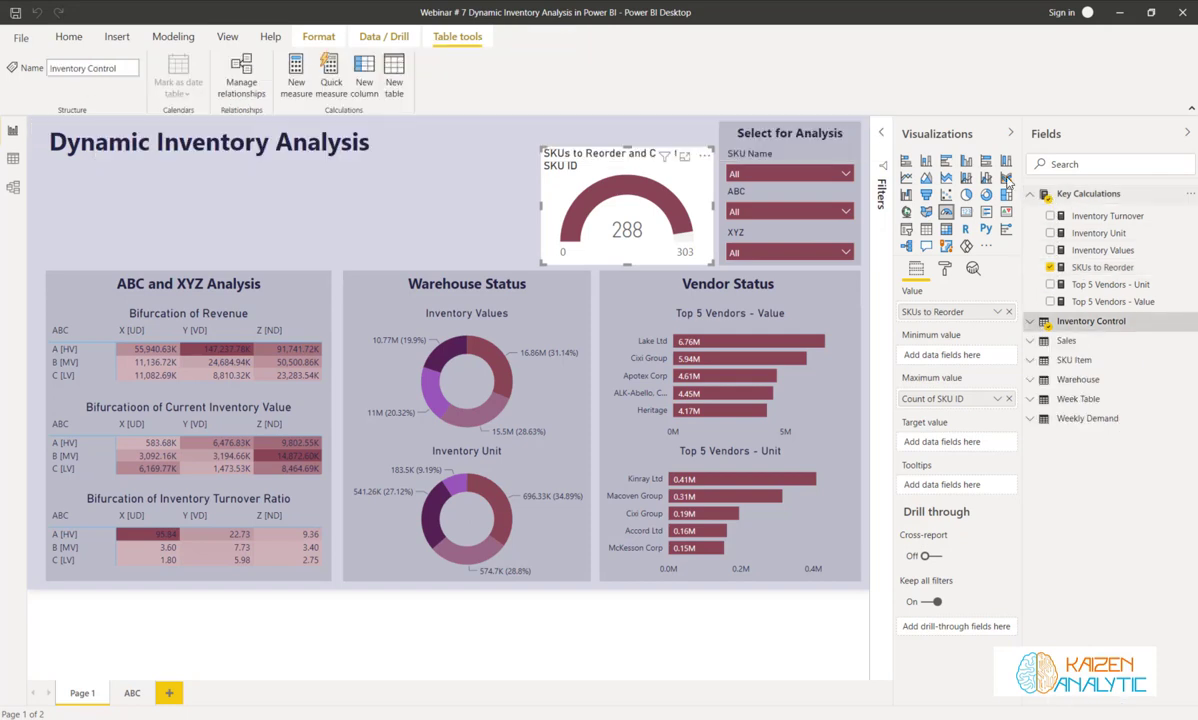
click(1032, 196)
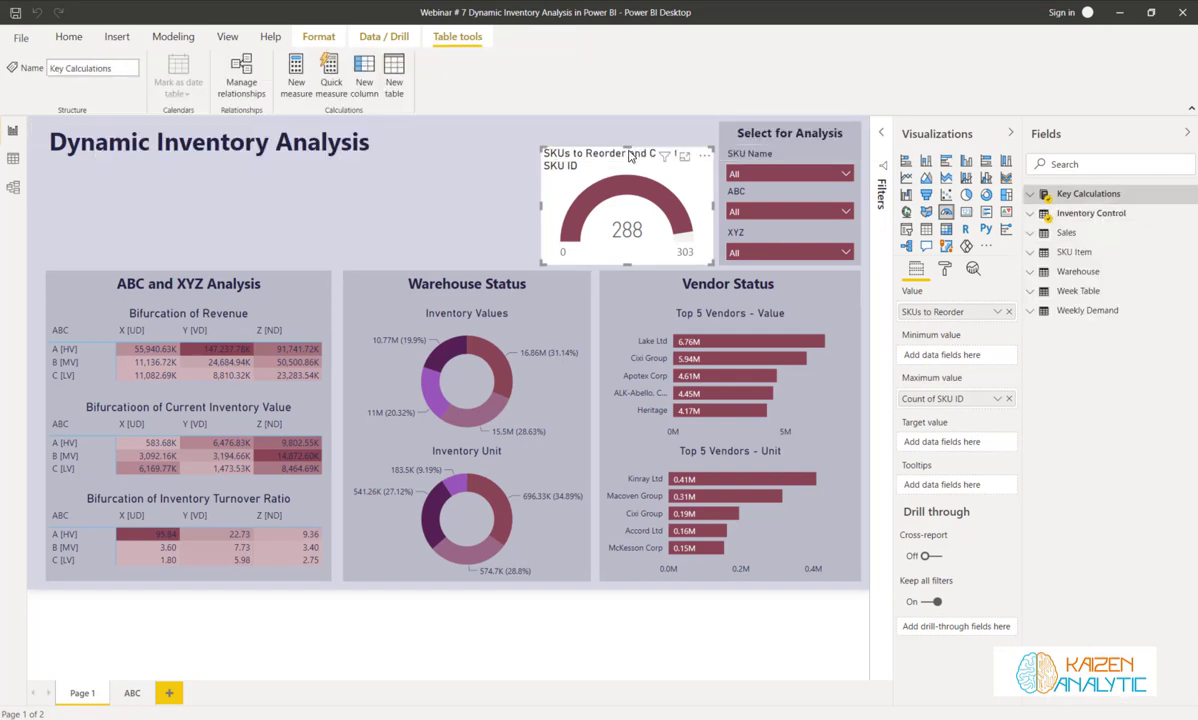
Step: Lower the gauge's upper edge and place two copies of the Select for Analysis heading in a row beside the original
drag(629, 149, 630, 156)
click(729, 135)
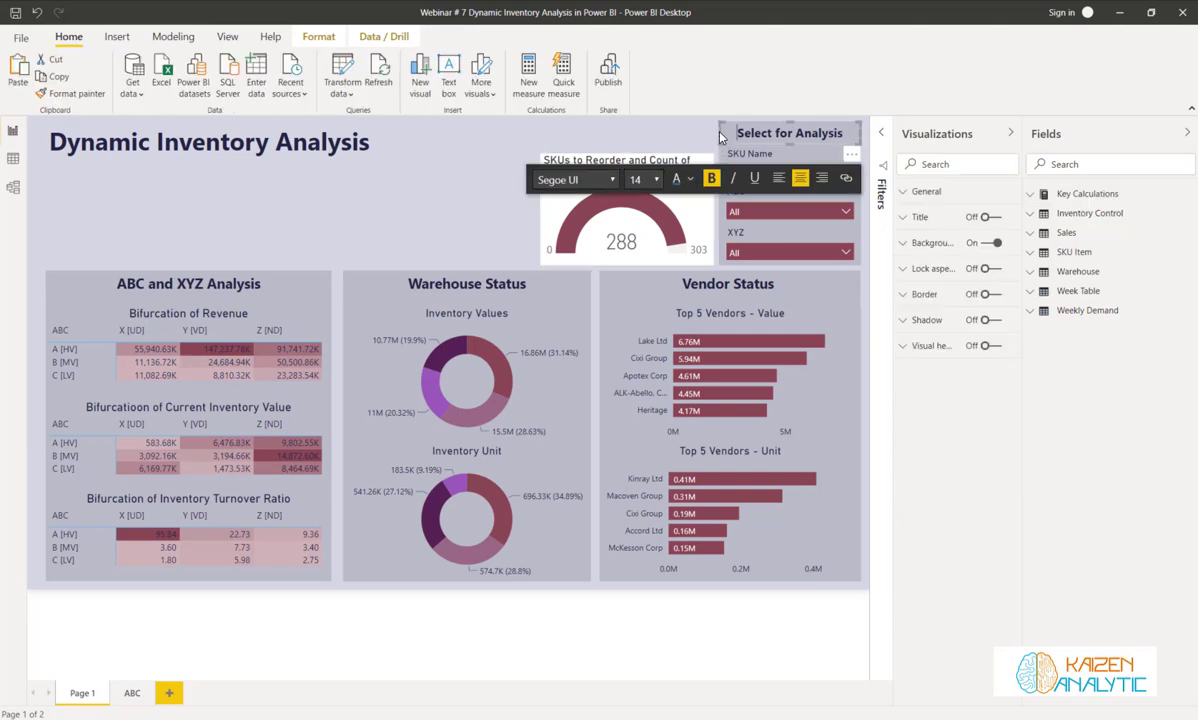
click(718, 141)
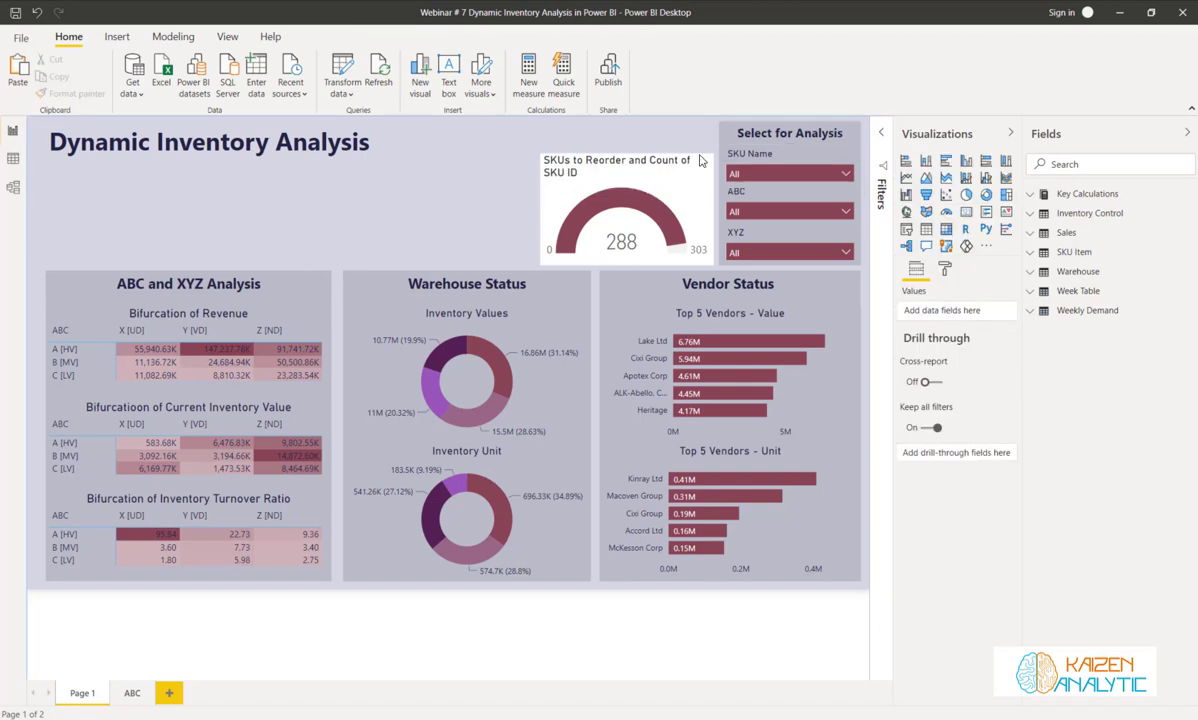
click(740, 148)
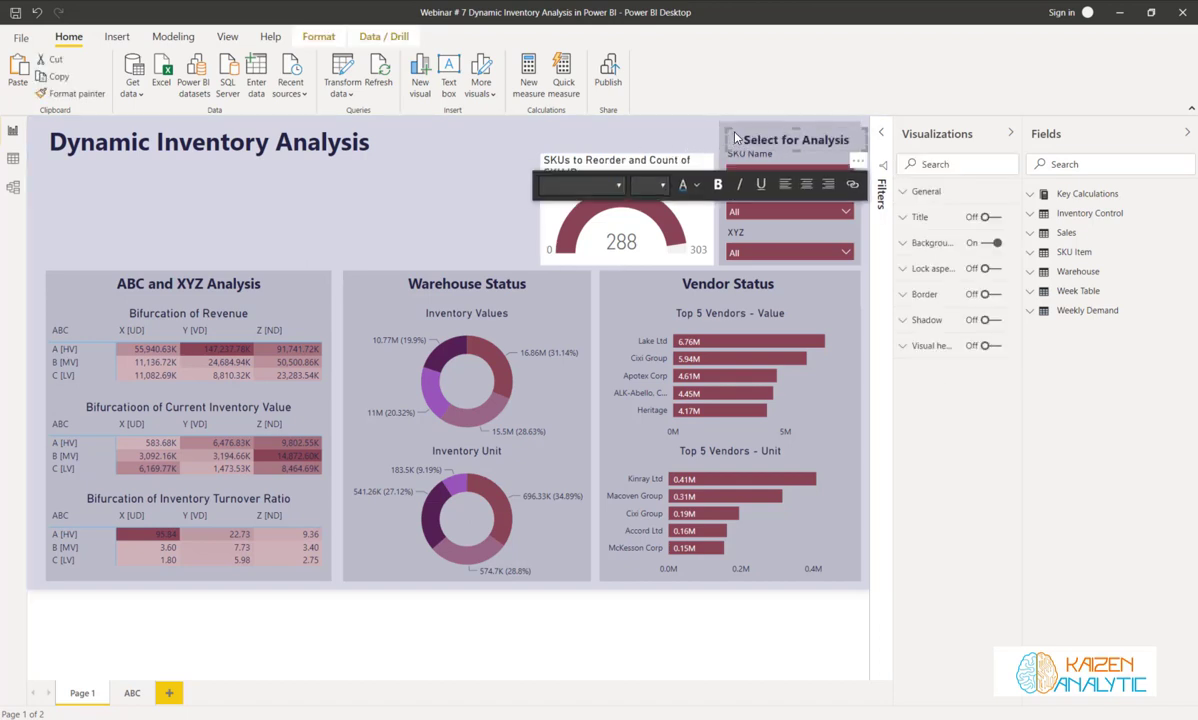
drag(696, 126, 589, 136)
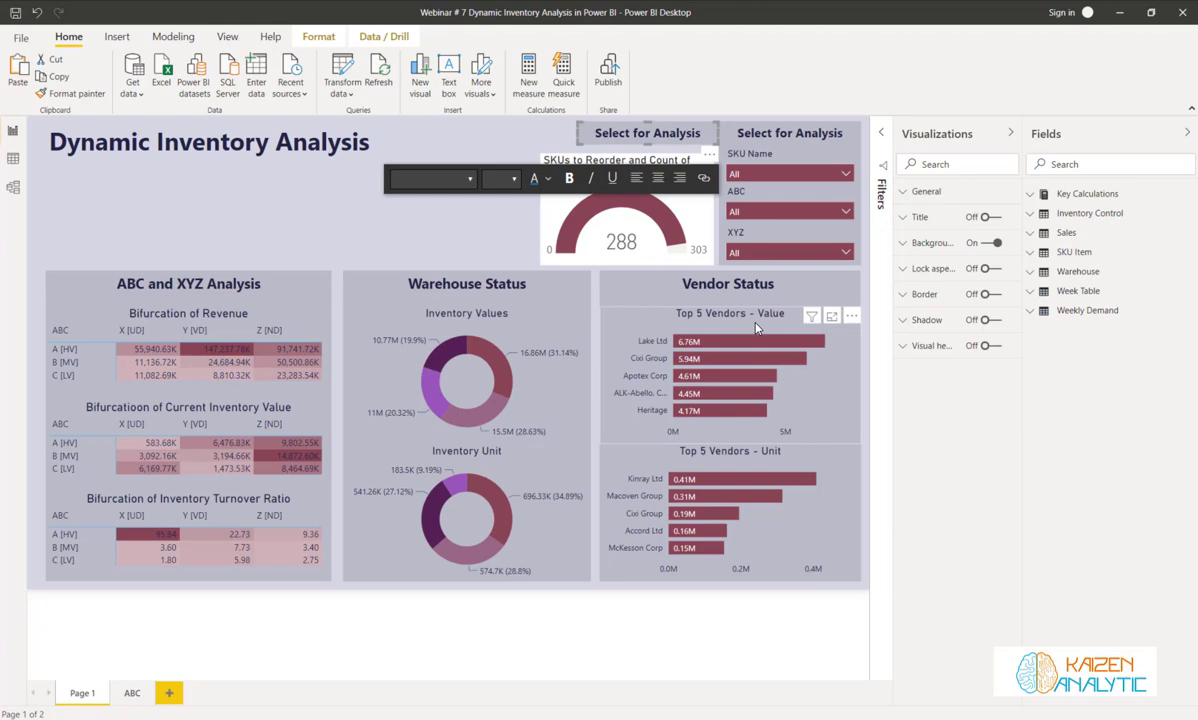
key(Left)
key(Left)
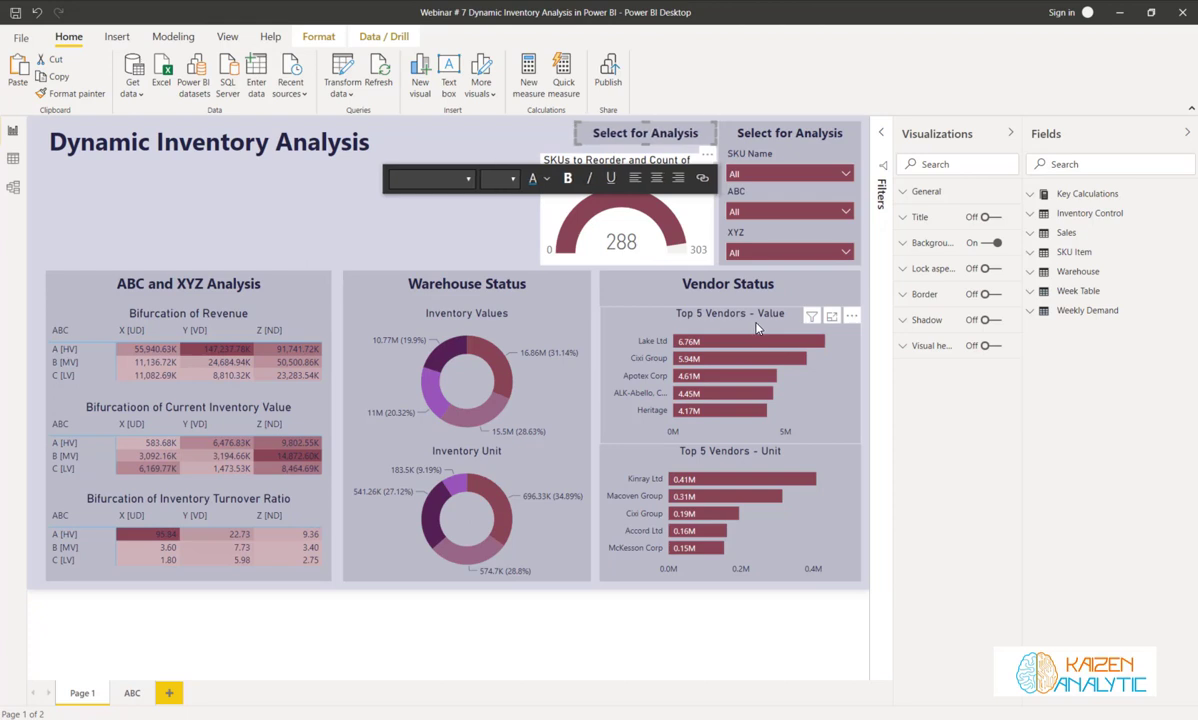
key(ctrl+v)
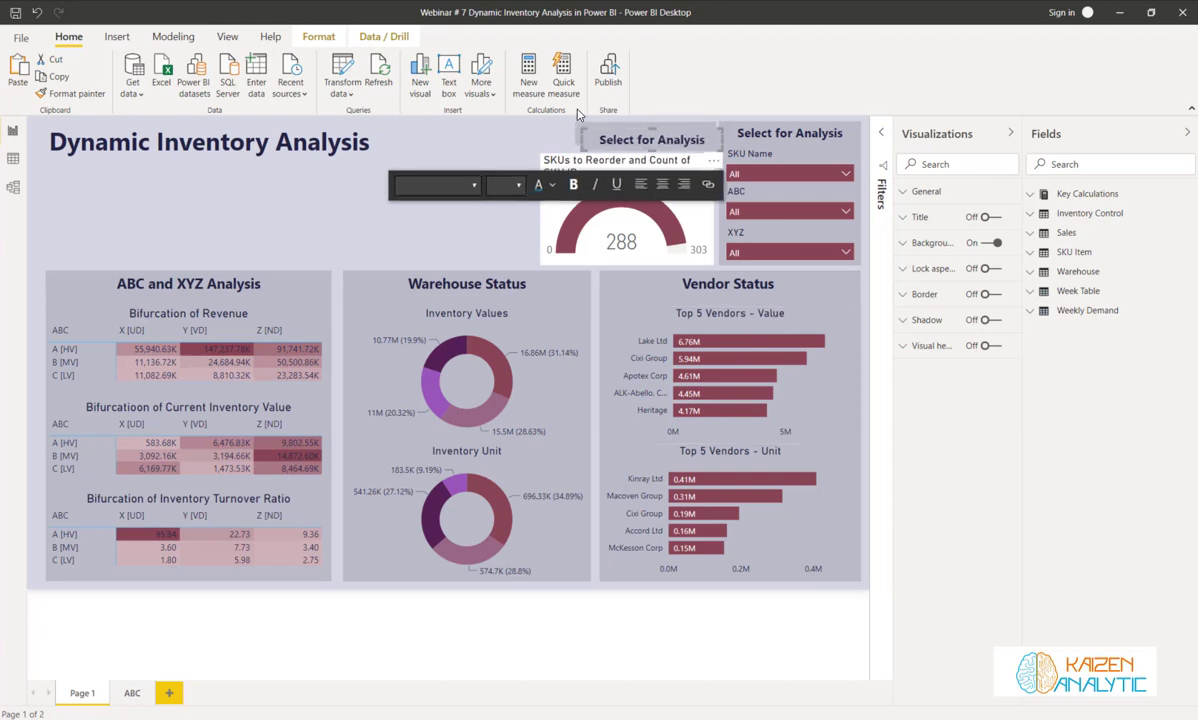
drag(590, 137, 422, 129)
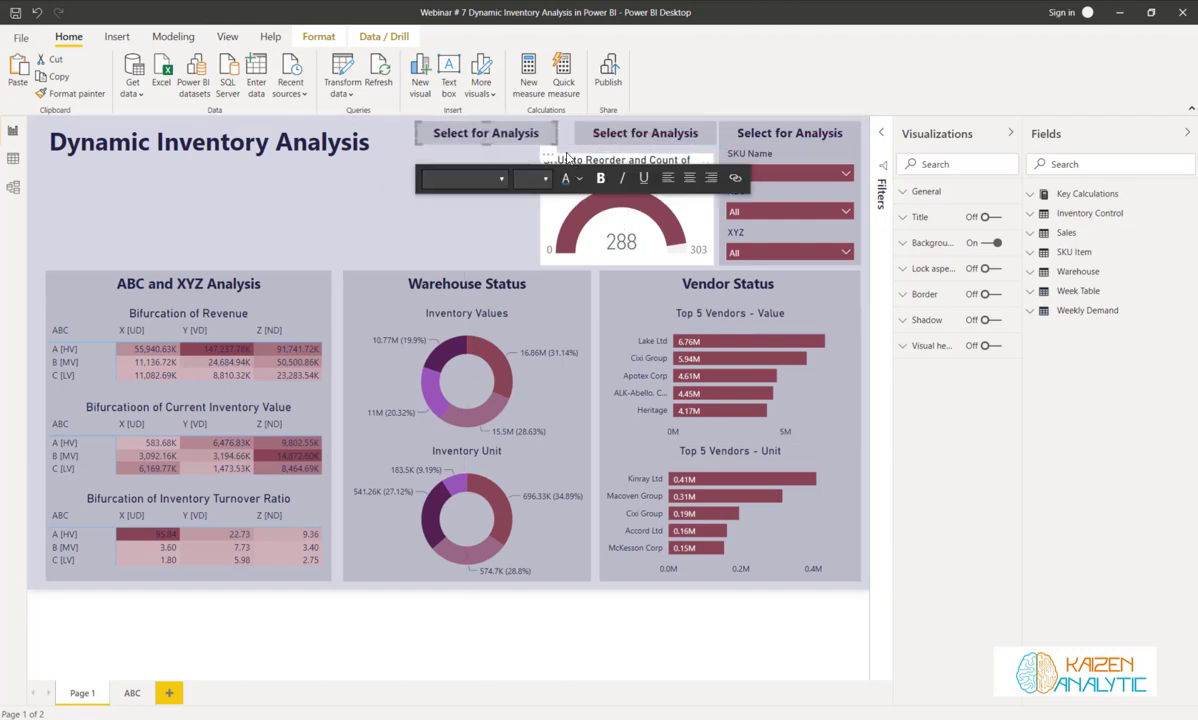
Step: Fit the gauge directly beneath the middle Select for Analysis heading and match their widths
click(543, 218)
drag(543, 213, 632, 170)
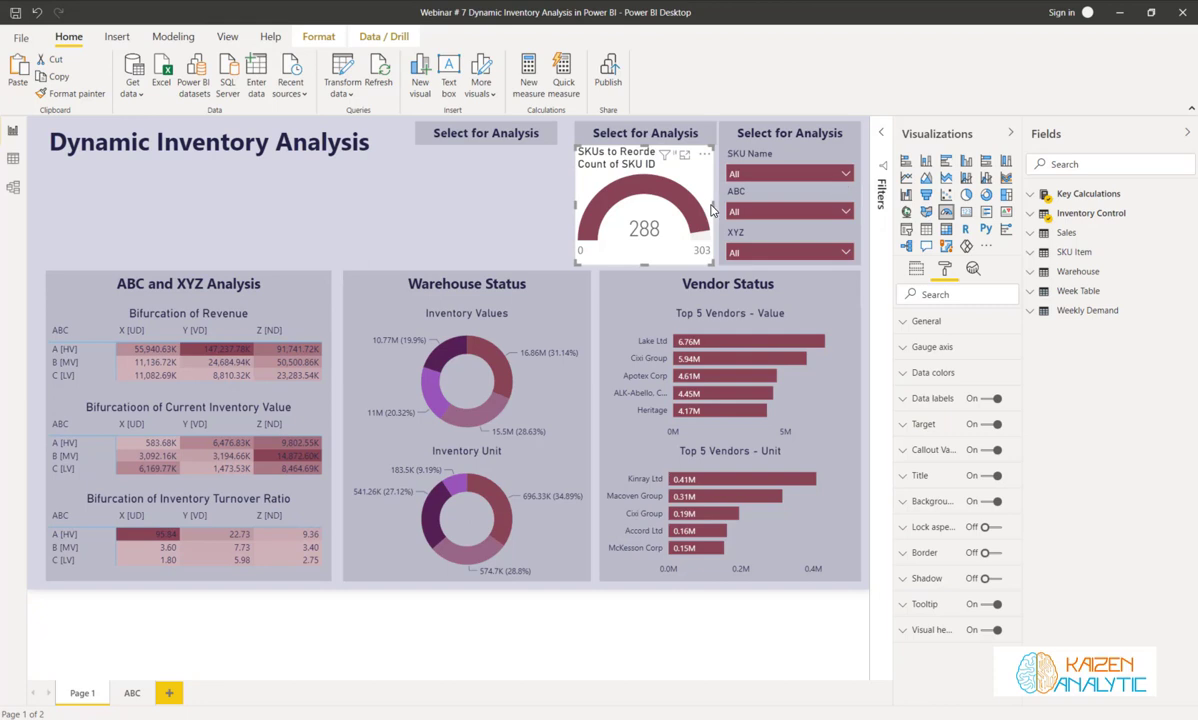
click(714, 139)
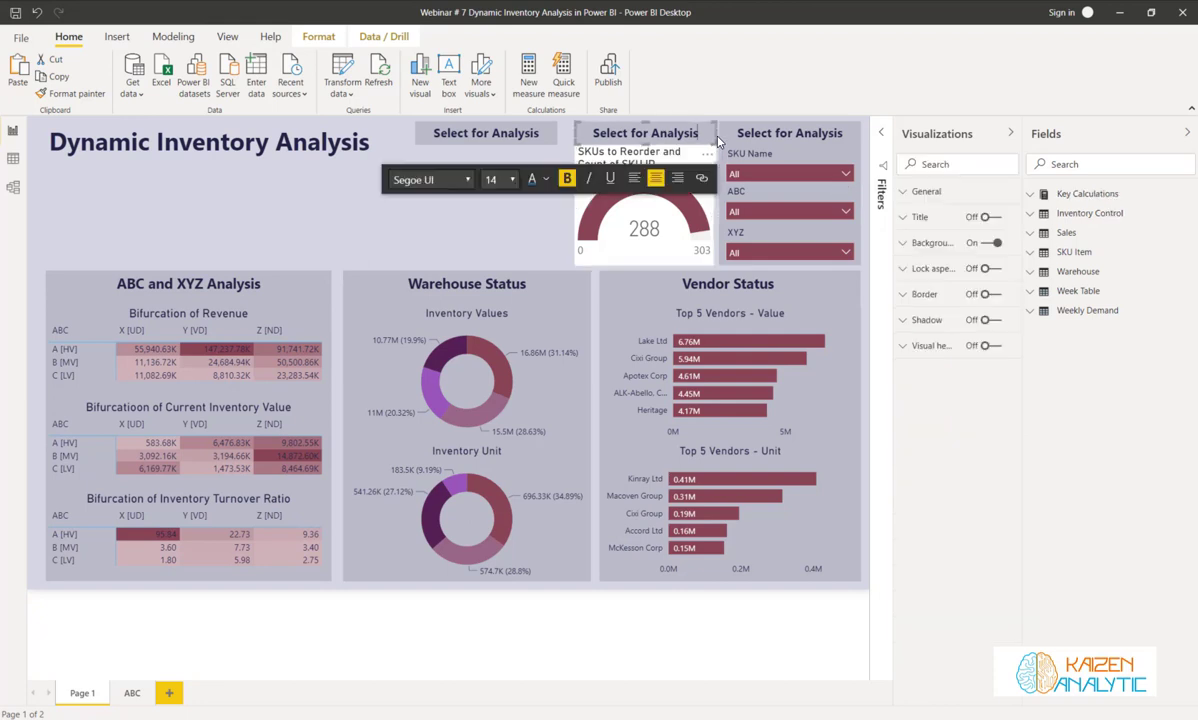
click(714, 139)
click(714, 140)
drag(713, 133, 711, 131)
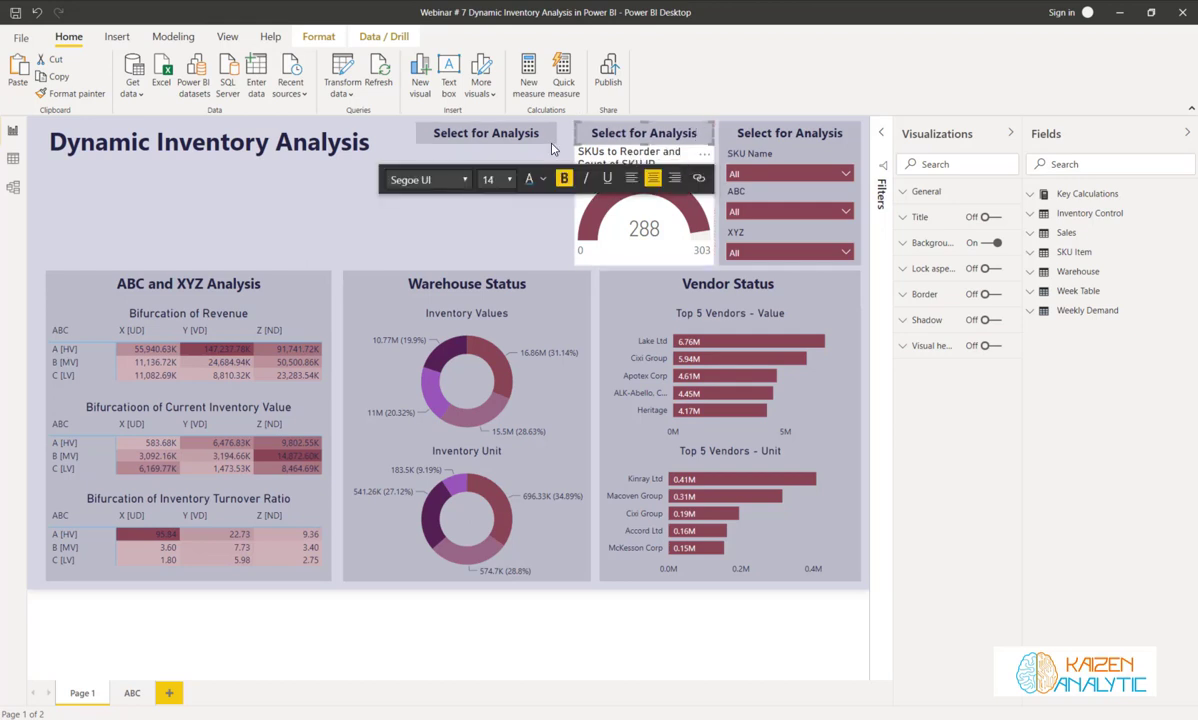
Step: Replace the text of the heading above the gauge with Stock Reorder
drag(592, 136, 766, 136)
key(shift+Right)
key(shift+Right)
key(shift+Right)
key(shift+Right)
key(shift+Right)
key(shift+Right)
key(shift+Right)
key(shift+Right)
key(shift+Right)
key(shift+Right)
key(shift+Right)
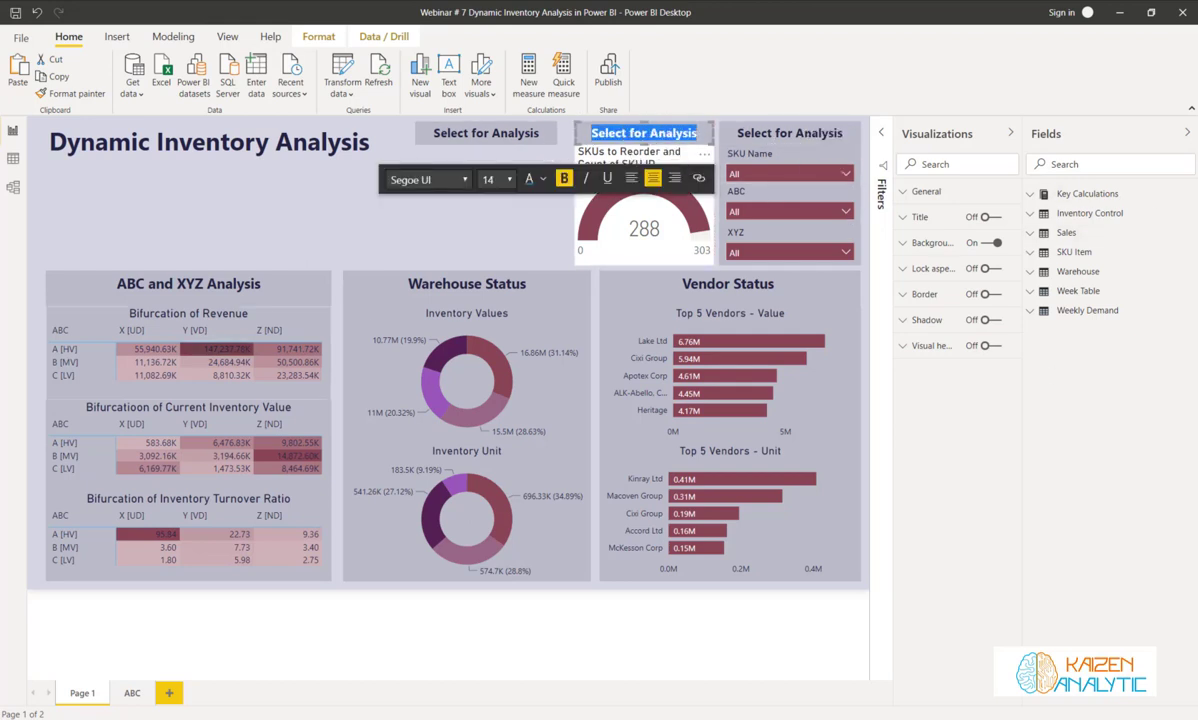
key(Right)
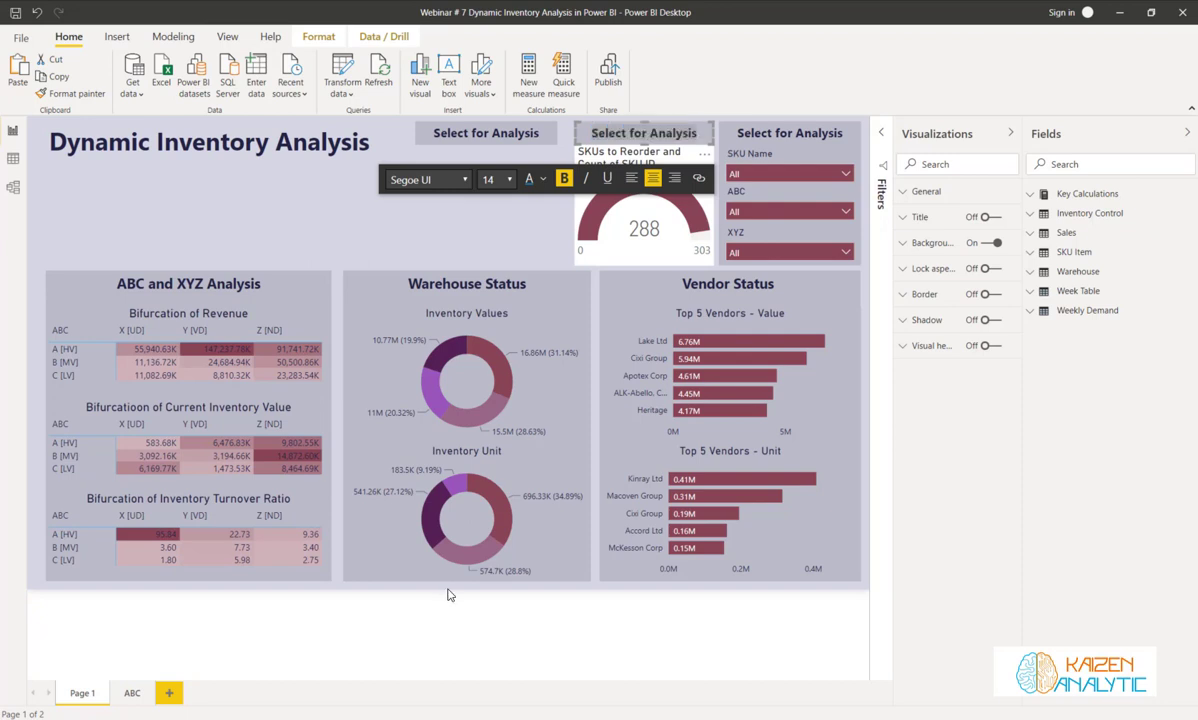
mouse_move(509, 521)
text(tock Re)
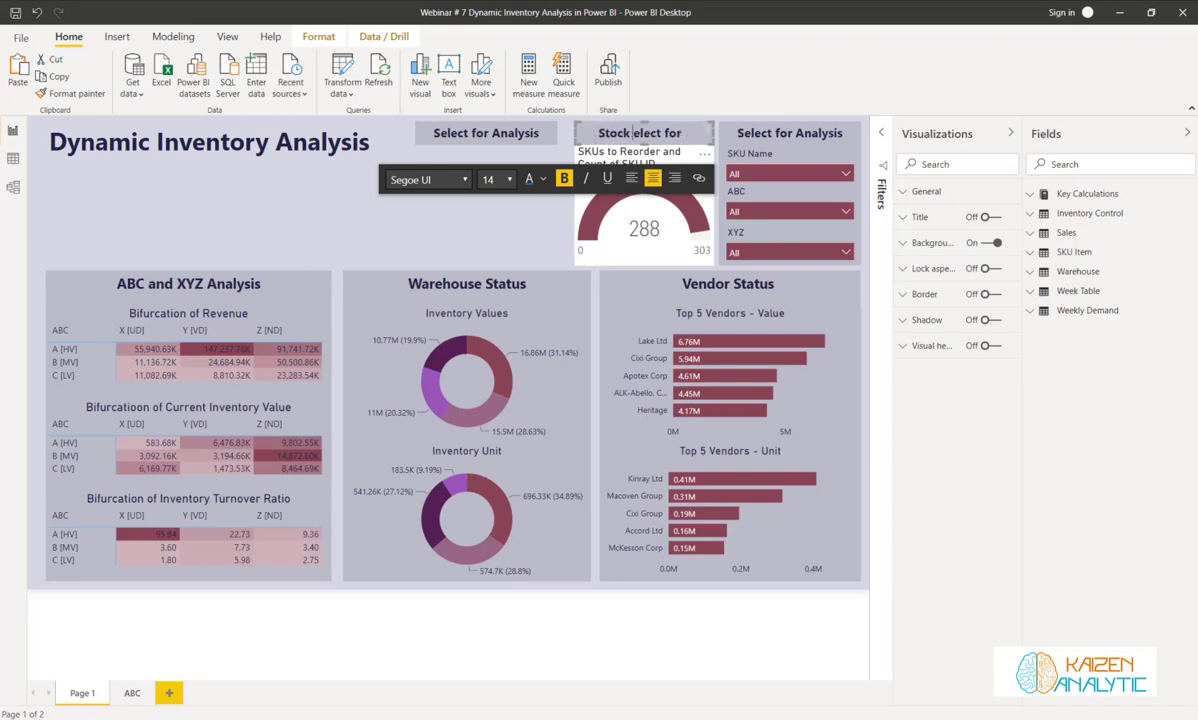
text(order)
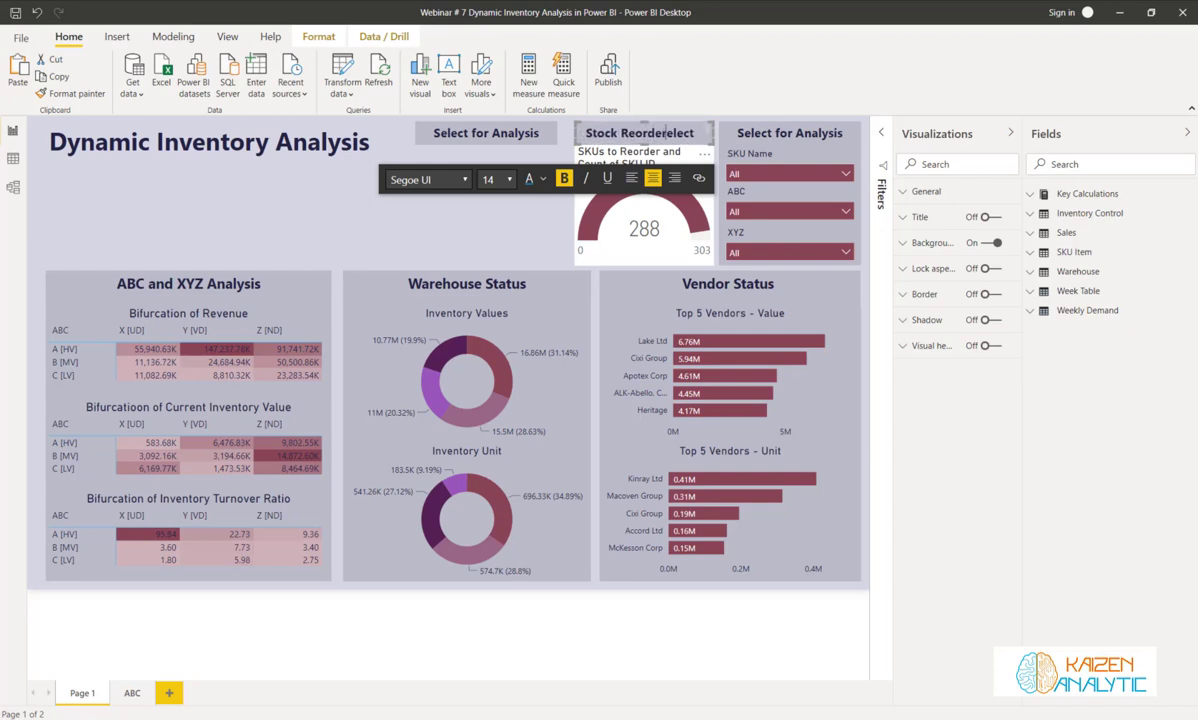
key(Delete)
key(Delete)
key(Delete)
key(Delete)
key(Delete)
key(Delete)
key(Delete)
key(Delete)
key(Delete)
key(Delete)
key(Delete)
key(Delete)
key(Delete)
key(Delete)
key(Delete)
key(Delete)
key(Delete)
key(Delete)
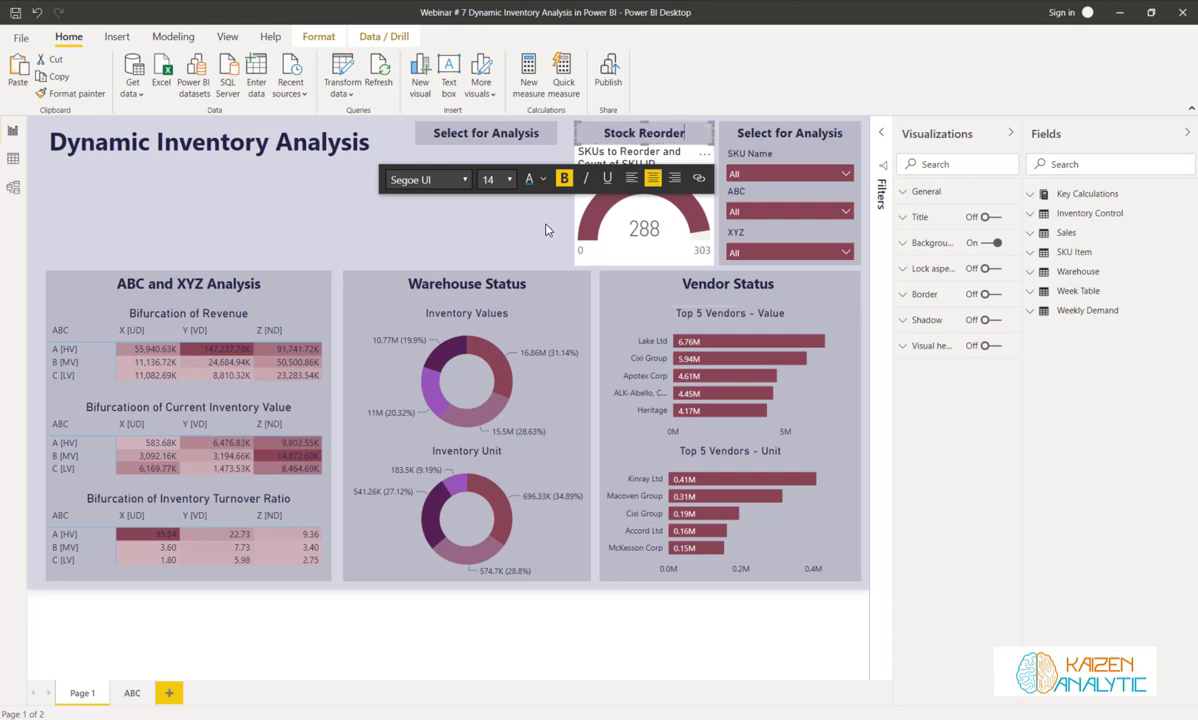
Step: Turn off the Stock Reorder gauge's title and set its background to the same grey as the section headings
click(585, 245)
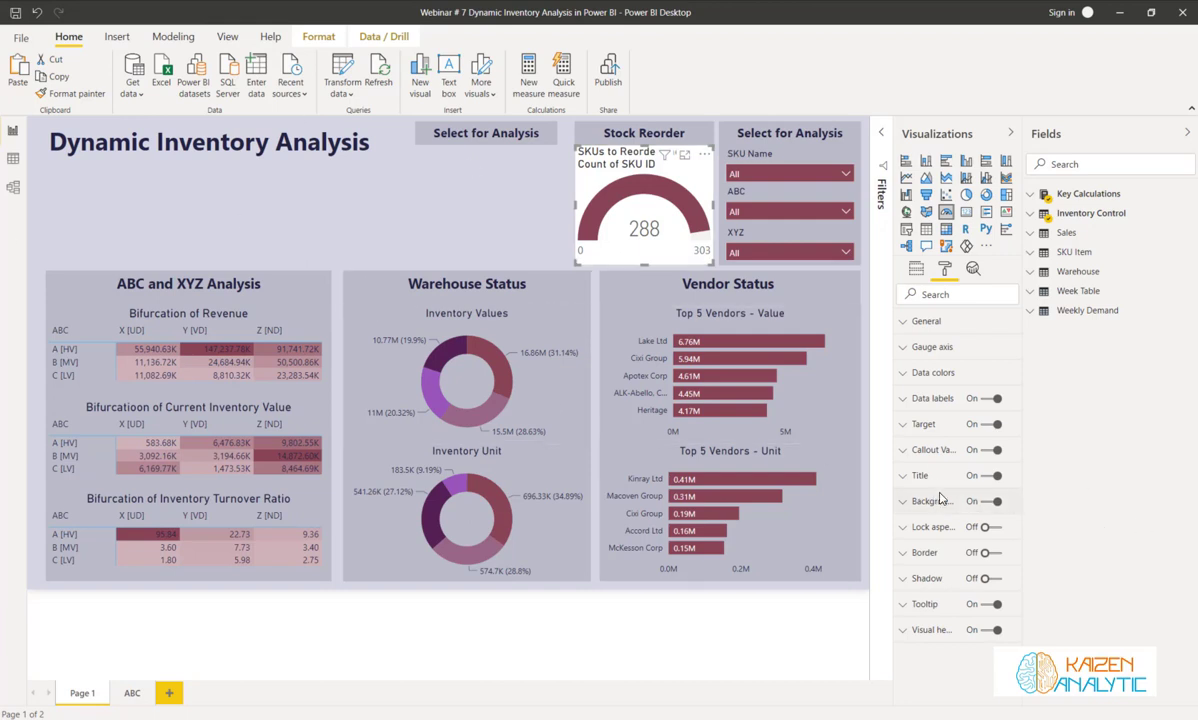
click(985, 476)
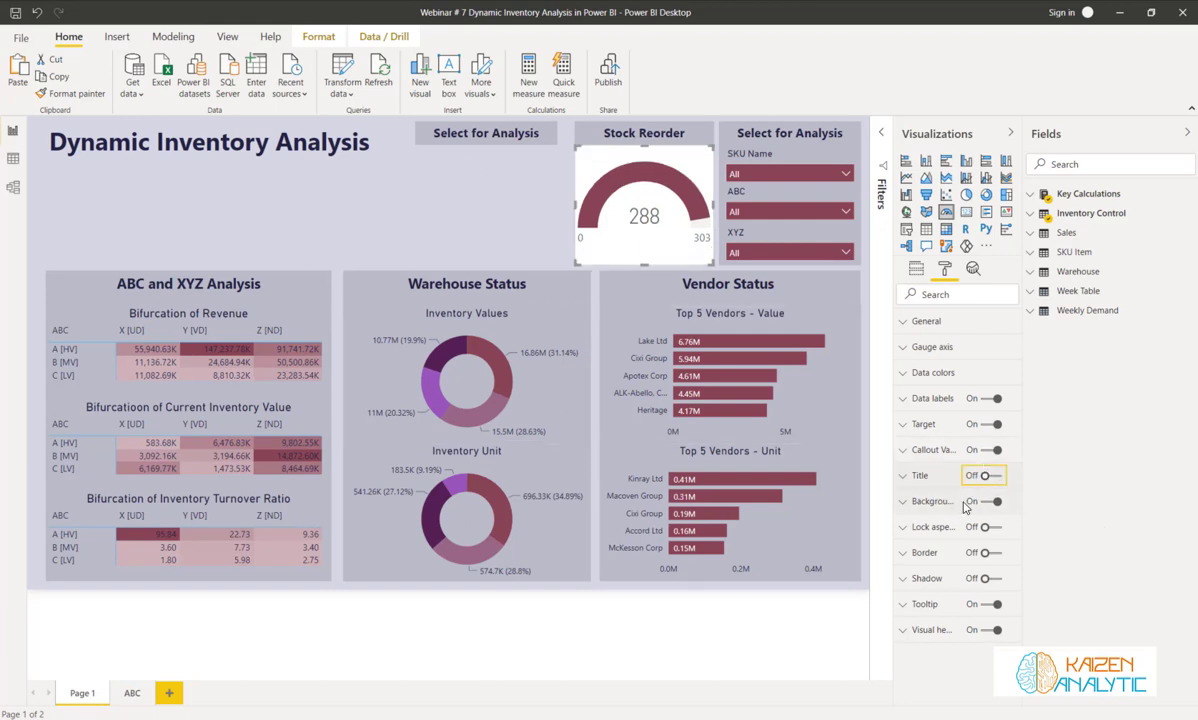
click(912, 502)
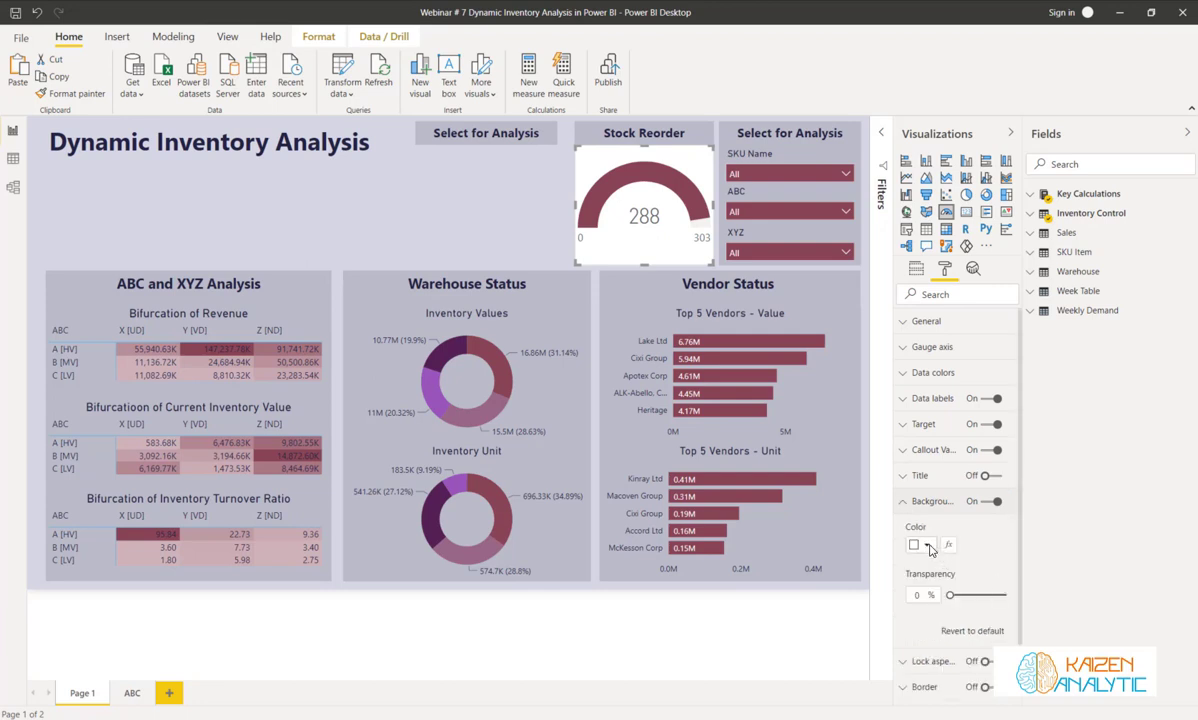
click(922, 544)
click(1000, 597)
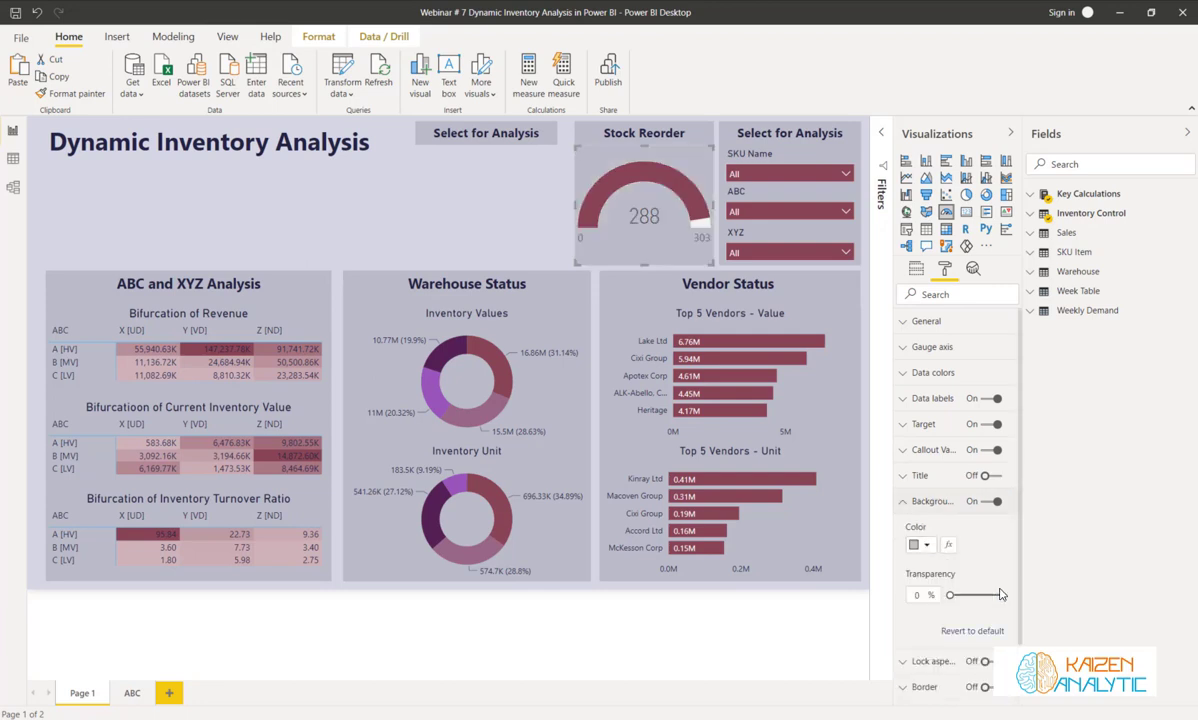
click(912, 501)
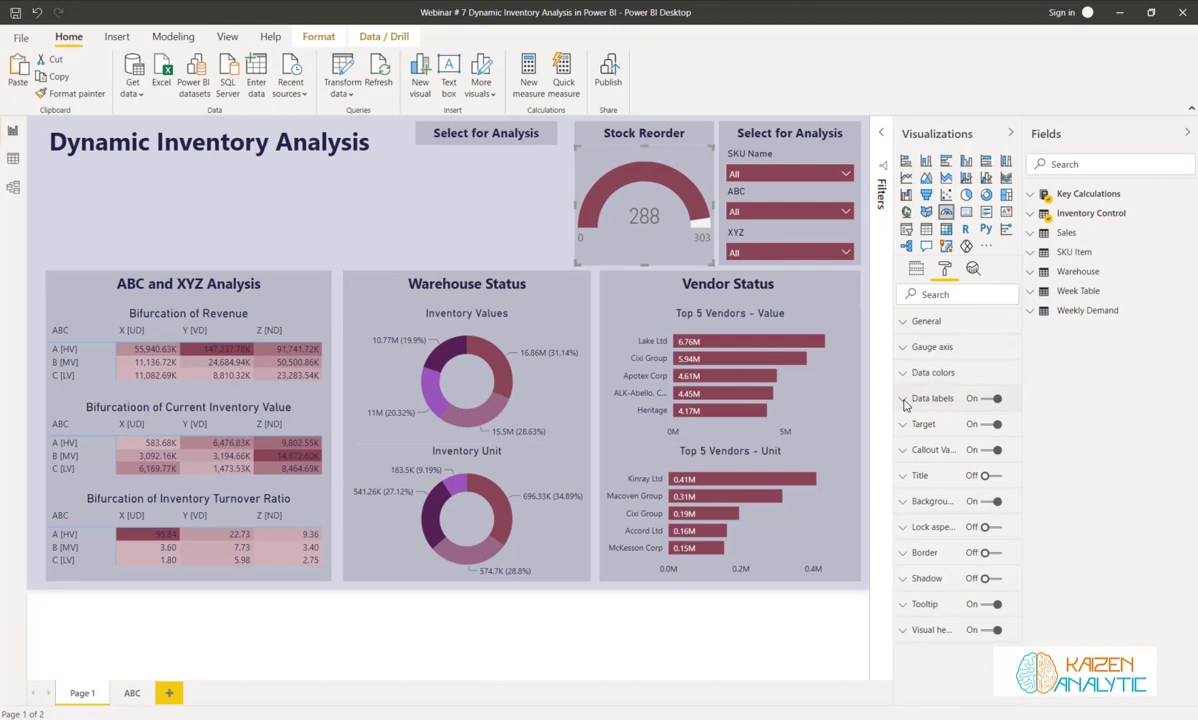
Step: Set the gauge's data label color to the theme's dark navy
click(905, 399)
click(918, 441)
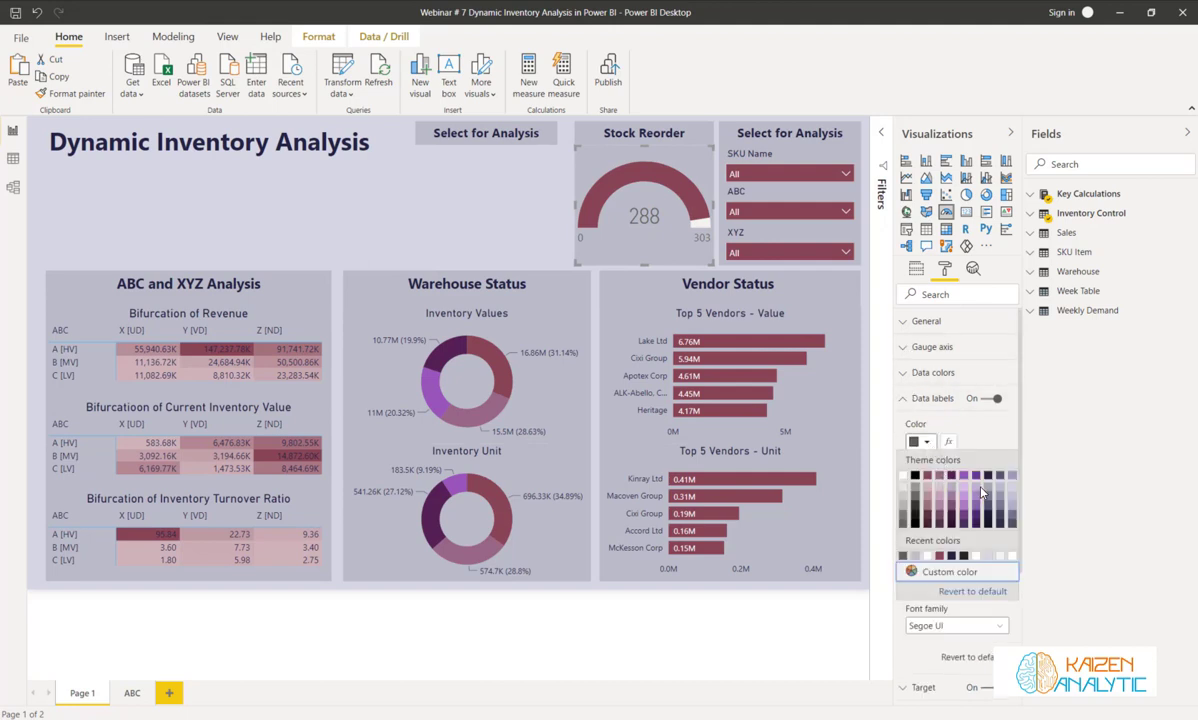
click(988, 476)
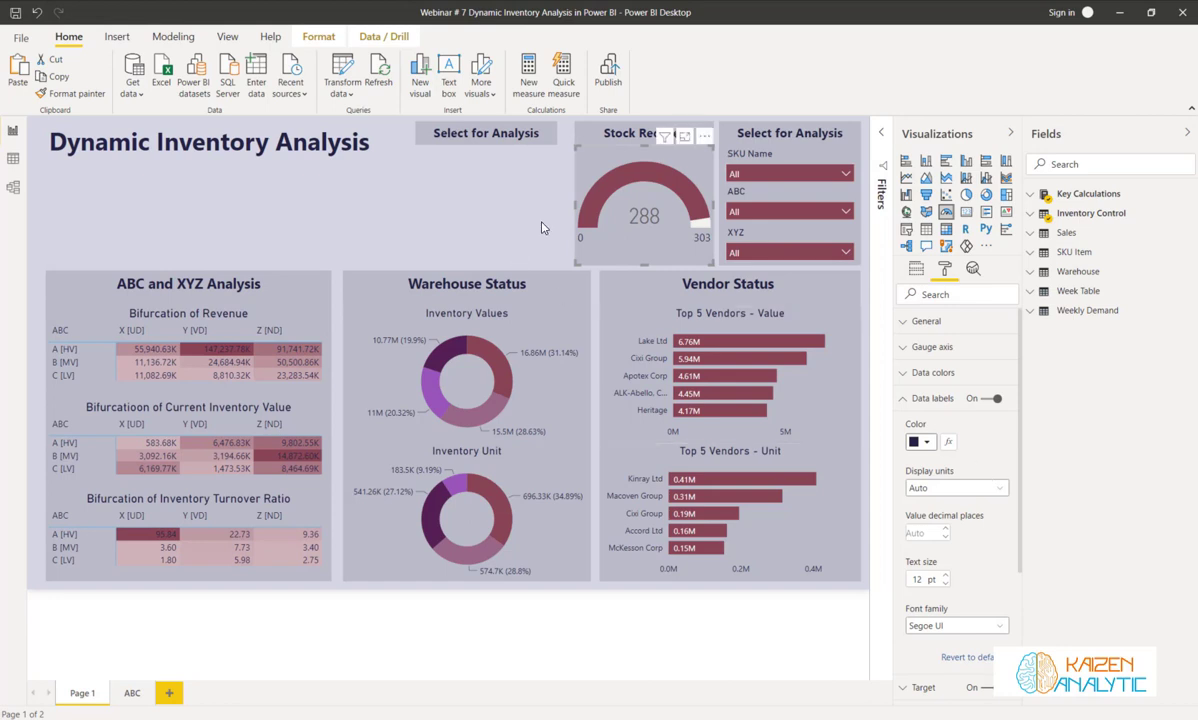
click(543, 193)
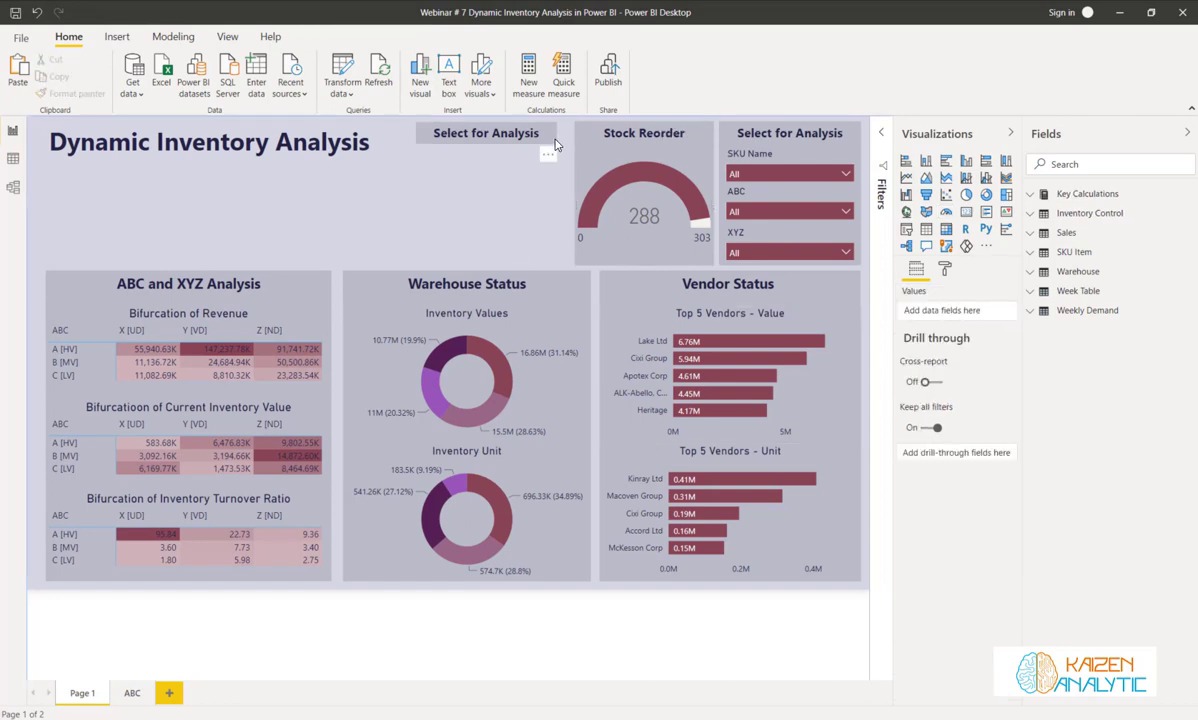
Step: Widen the leftmost Select for Analysis heading toward the Stock Reorder heading
click(553, 142)
drag(561, 140, 569, 137)
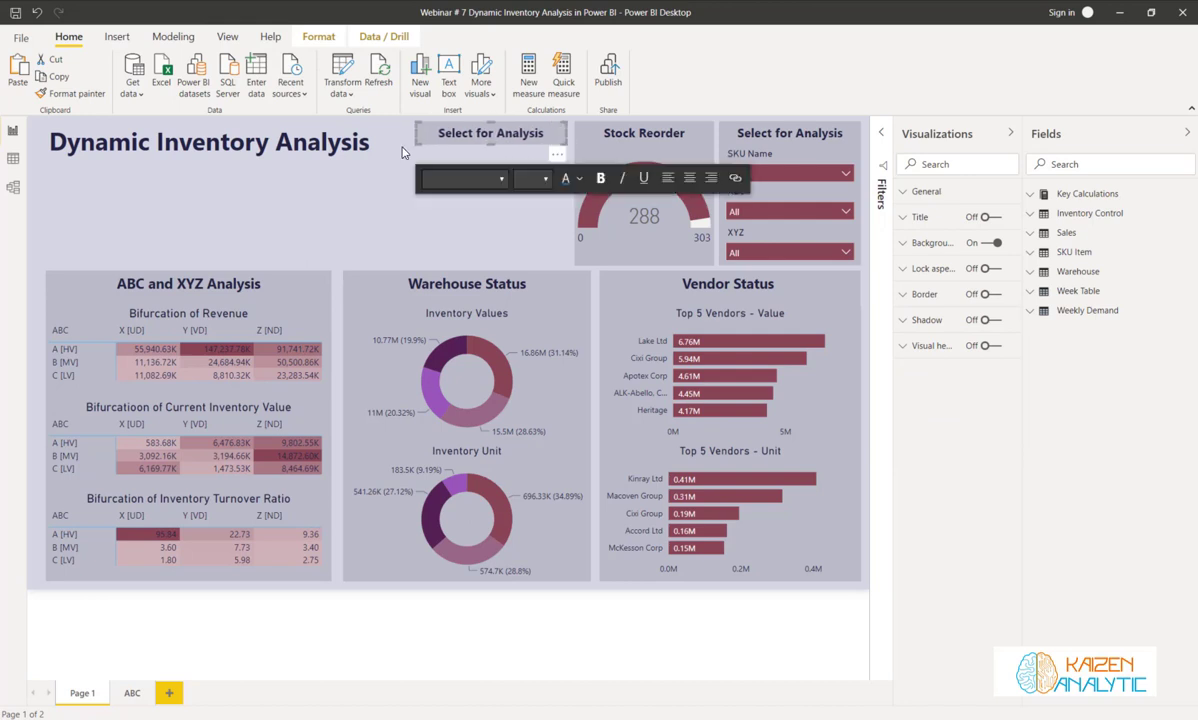
click(560, 184)
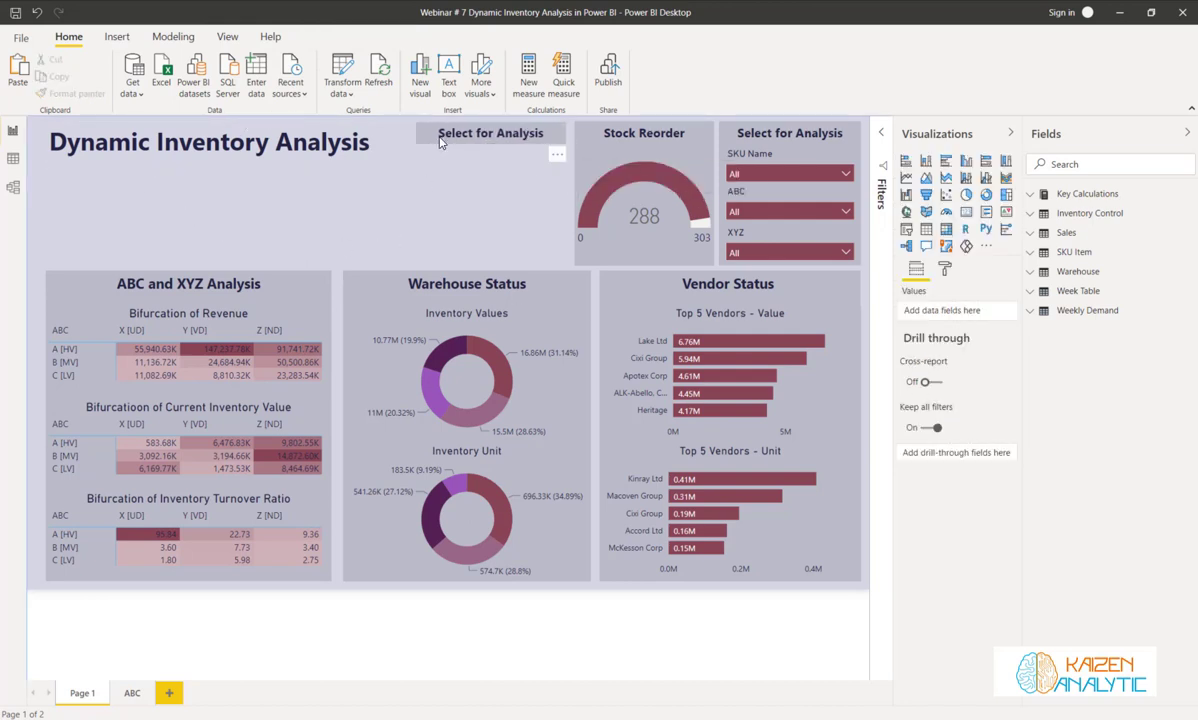
Step: Replace the text of the widened heading with KPI
drag(440, 142, 535, 138)
text(KPIS)
key(BackSpace)
text(s)
click(487, 244)
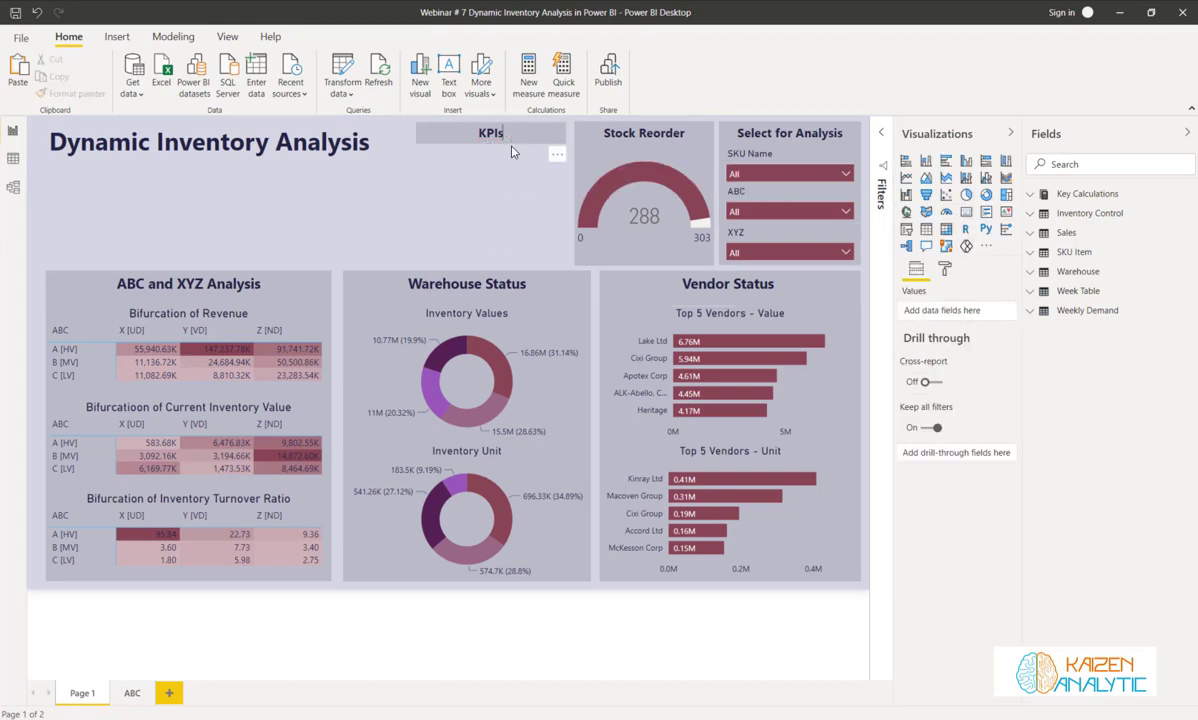
click(484, 153)
key(BackSpace)
click(515, 230)
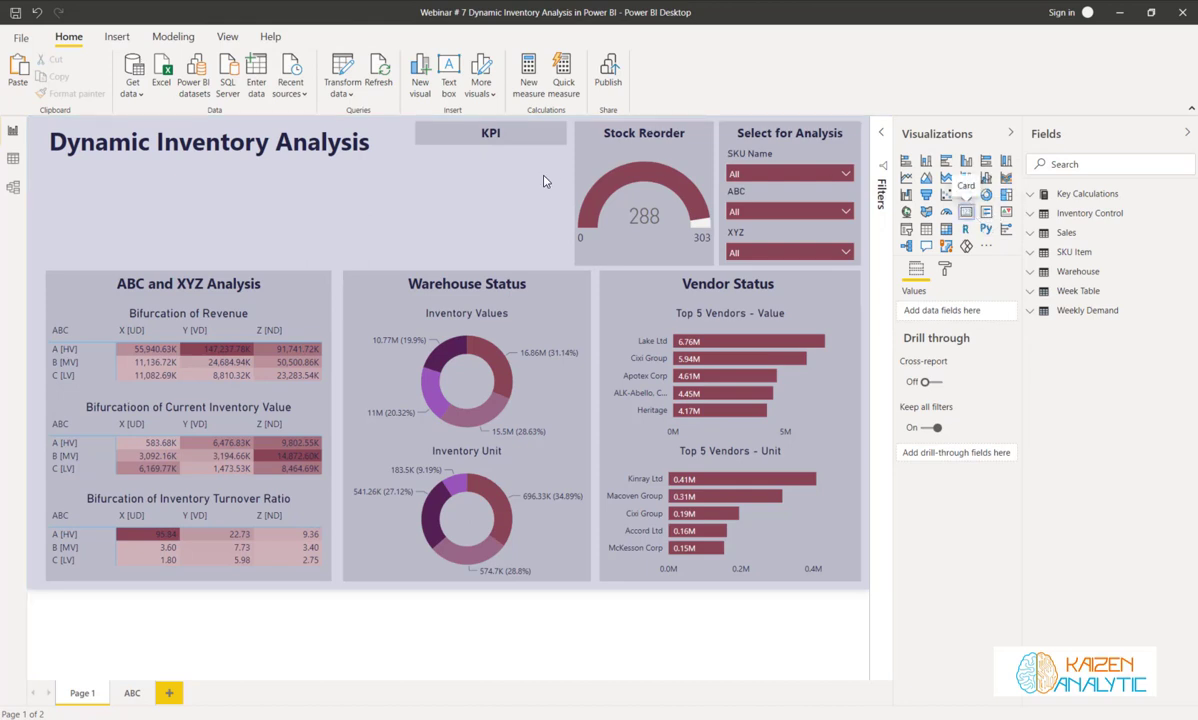
Step: Place a small card visual beneath the KPI heading and fill it with the Inventory Values measure
drag(275, 180, 448, 175)
drag(218, 238, 465, 213)
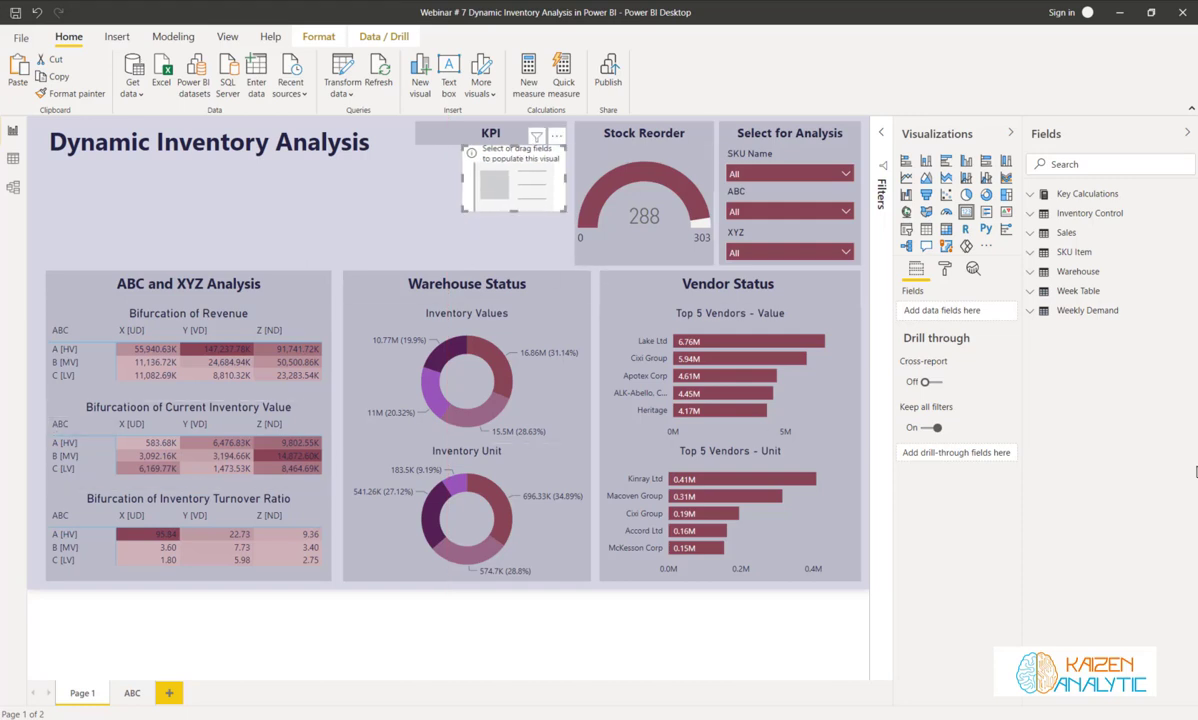
click(1031, 194)
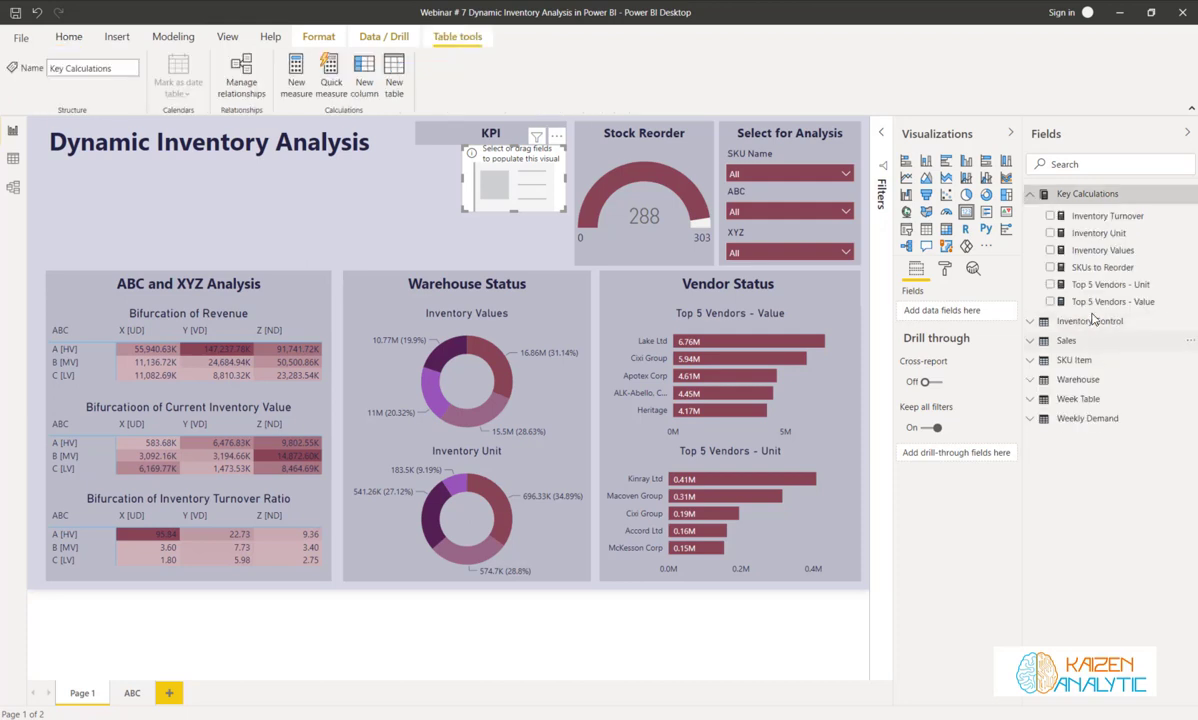
click(1050, 251)
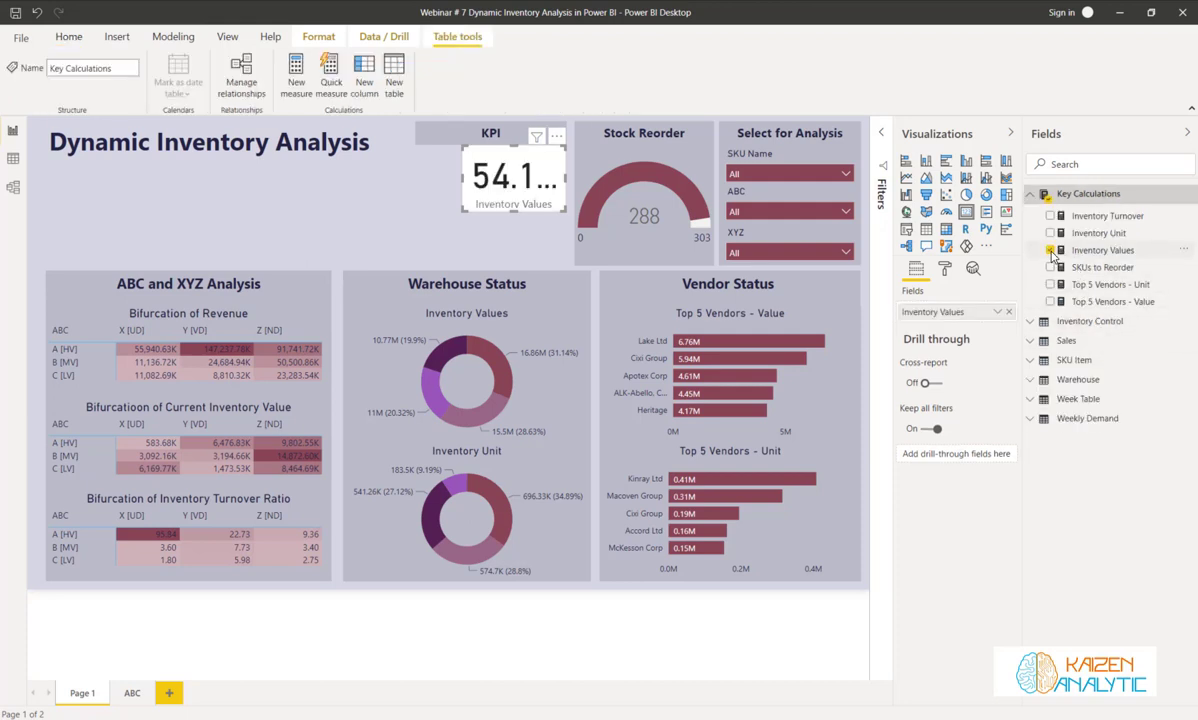
Step: Set the card's data label to 20 pt text in the theme's dark navy
click(944, 268)
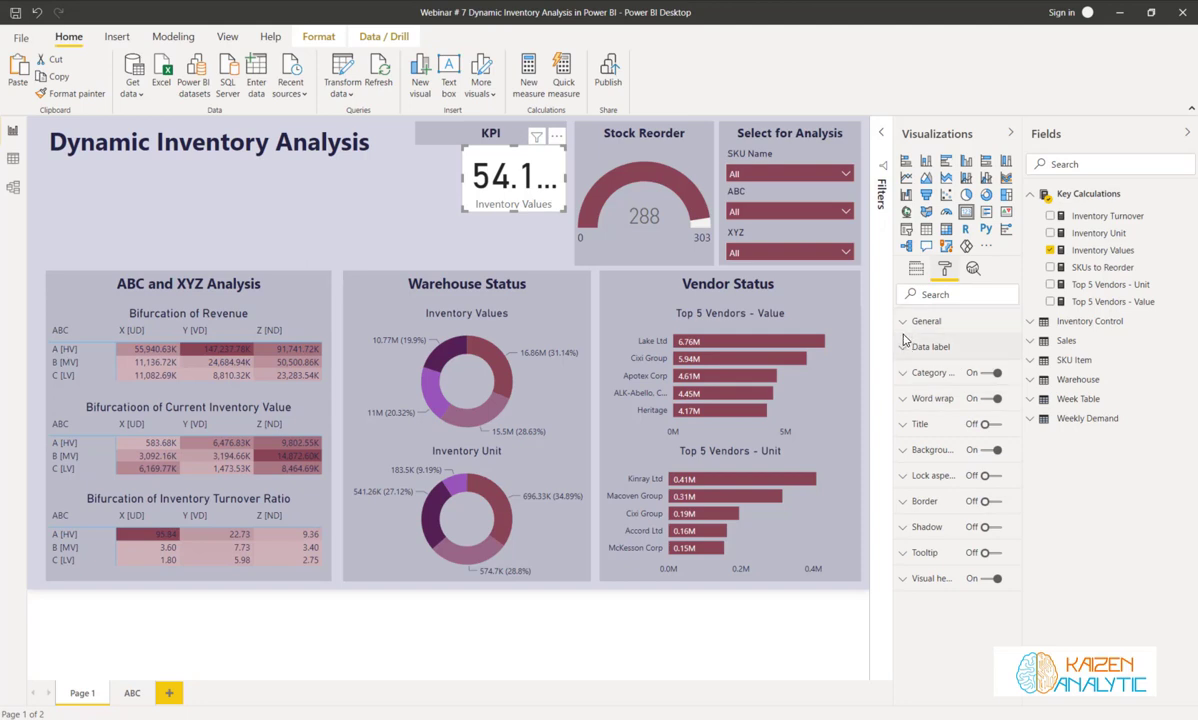
click(908, 346)
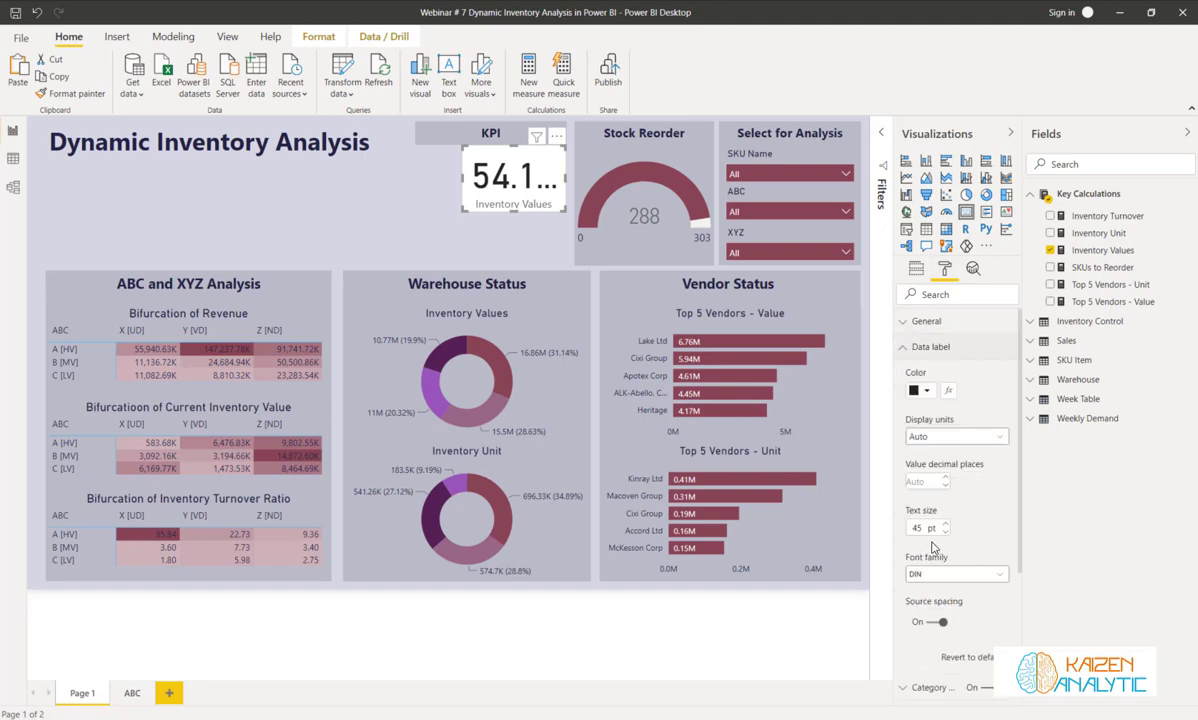
click(927, 533)
text(20)
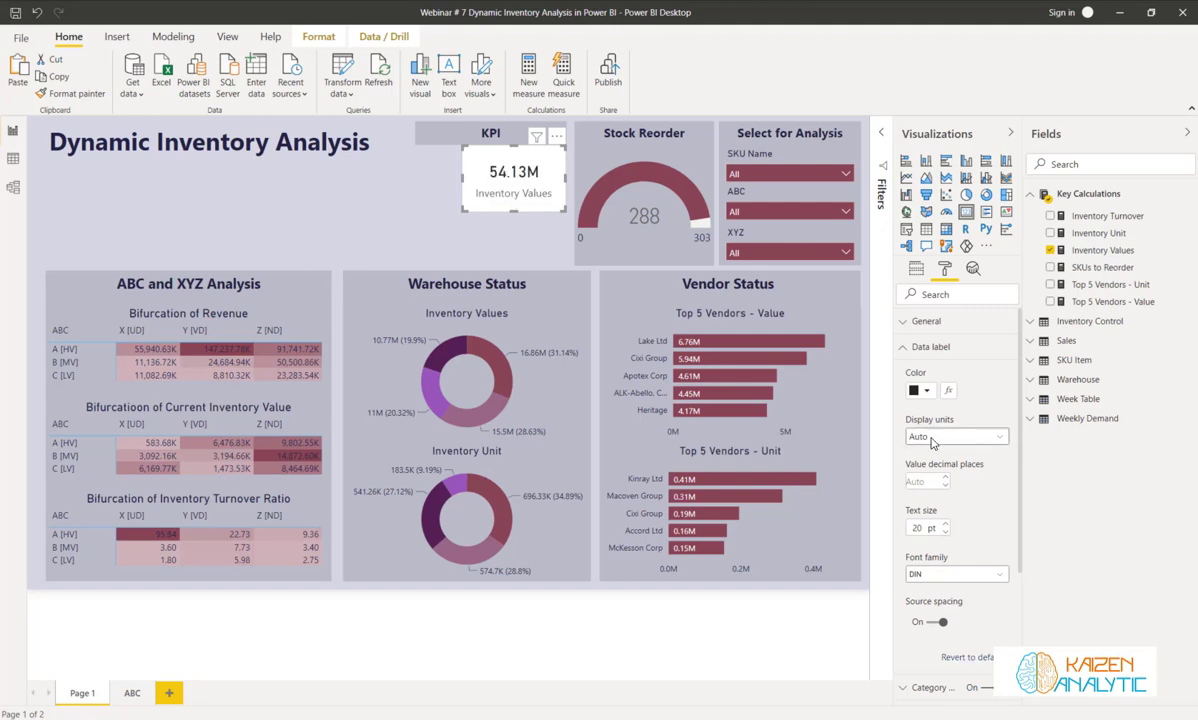
click(921, 390)
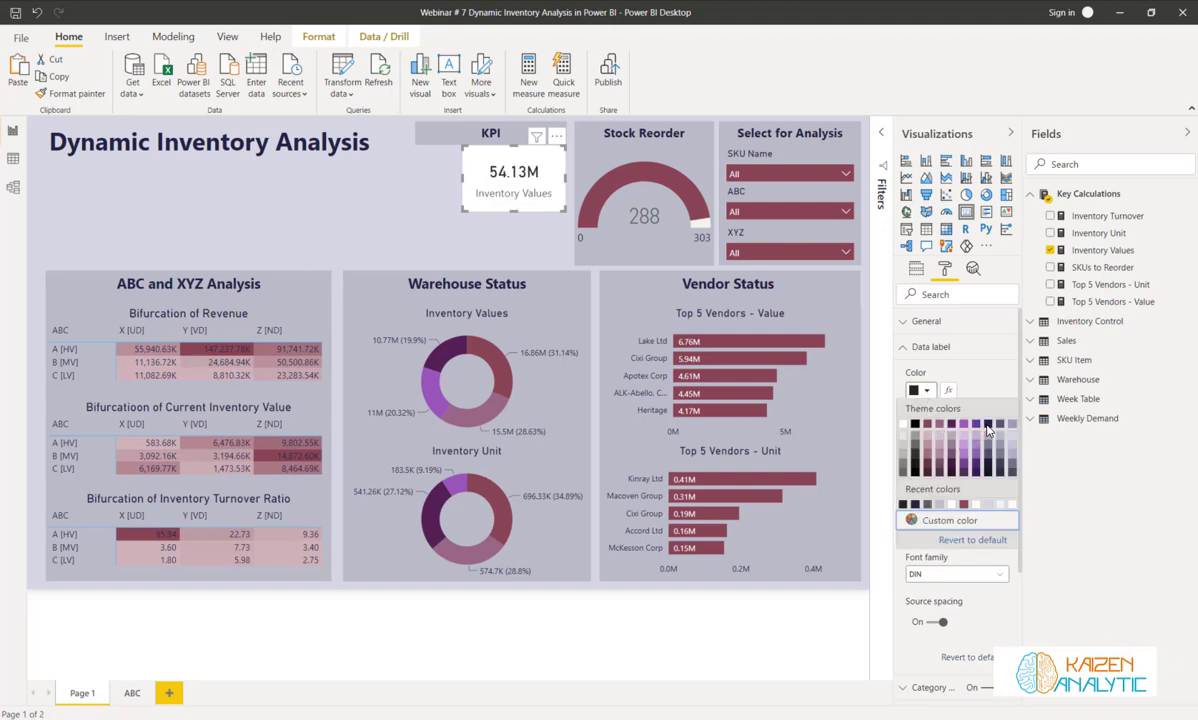
click(987, 425)
Step: Set the card's category label to 10 pt text in the theme's dark navy
scroll(925, 541, down, 4)
click(912, 487)
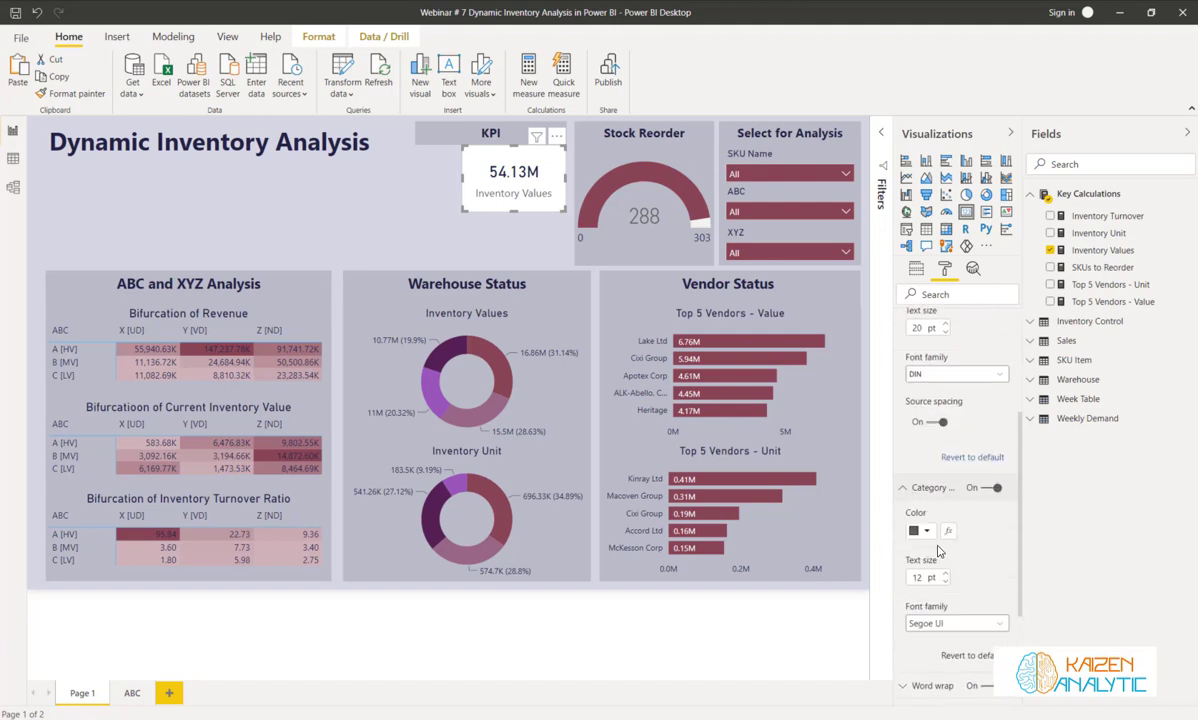
double_click(910, 580)
text(10)
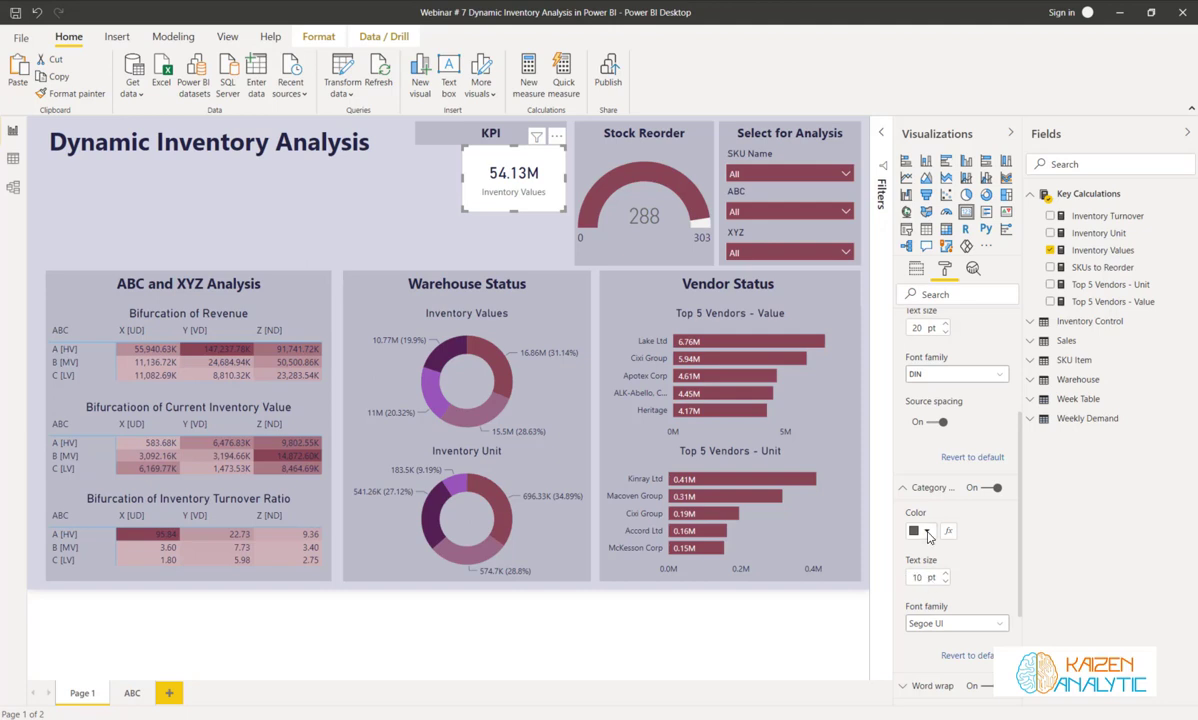
click(920, 531)
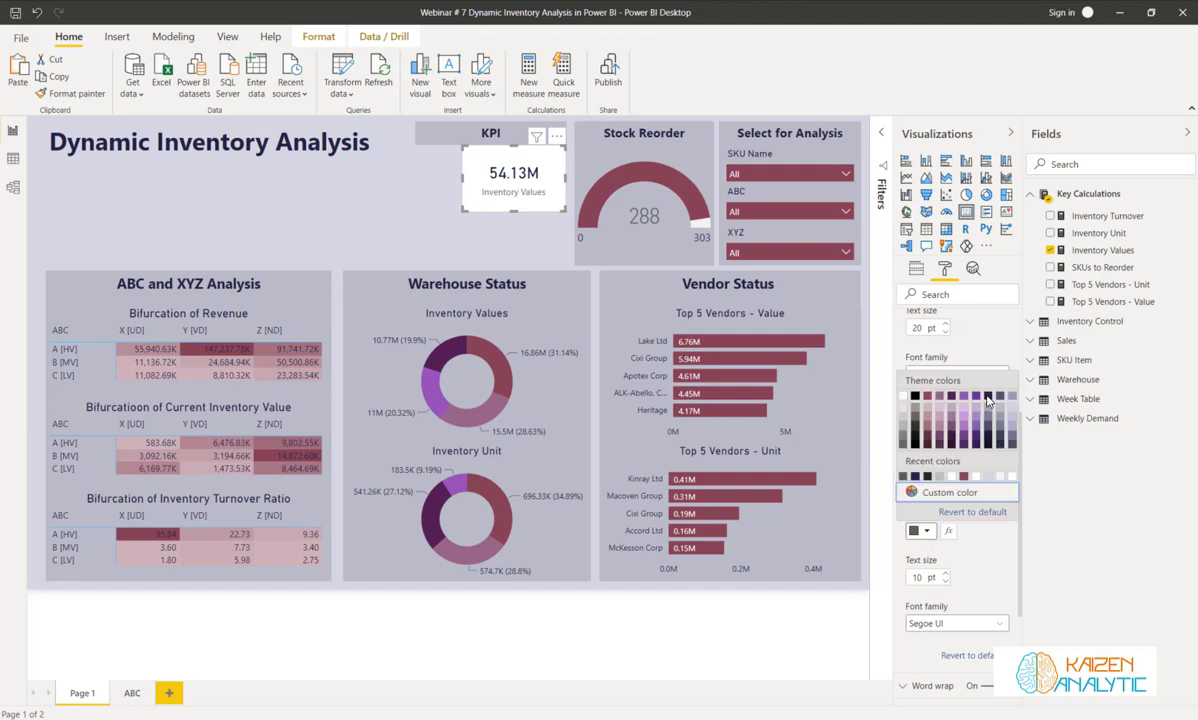
click(988, 400)
Step: Shrink the Inventory Values card in height and width, keeping it aligned with the KPI heading's right edge
scroll(957, 565, down, 2)
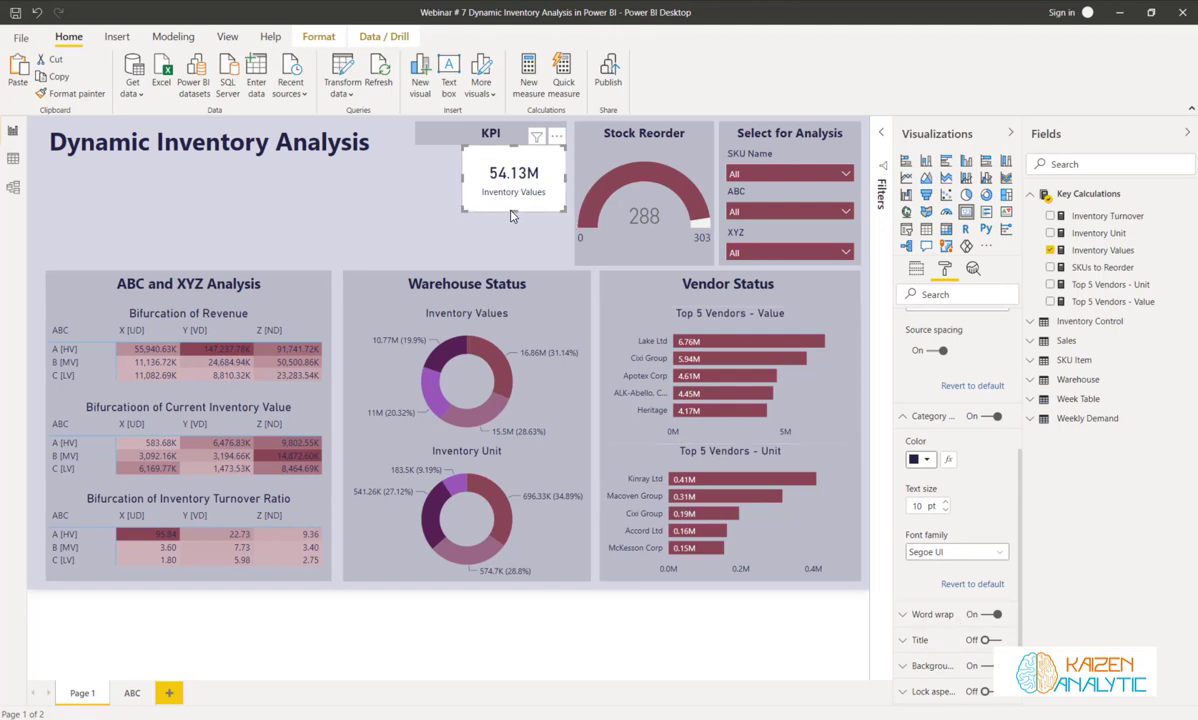
drag(514, 216, 486, 176)
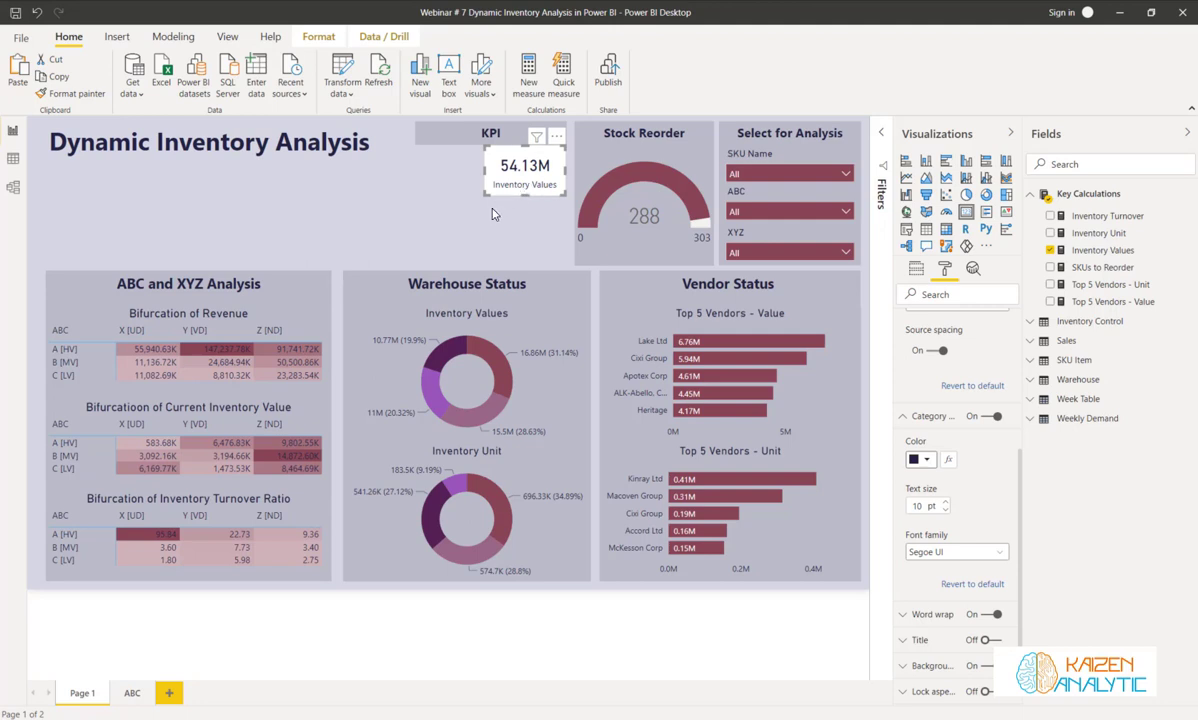
click(452, 214)
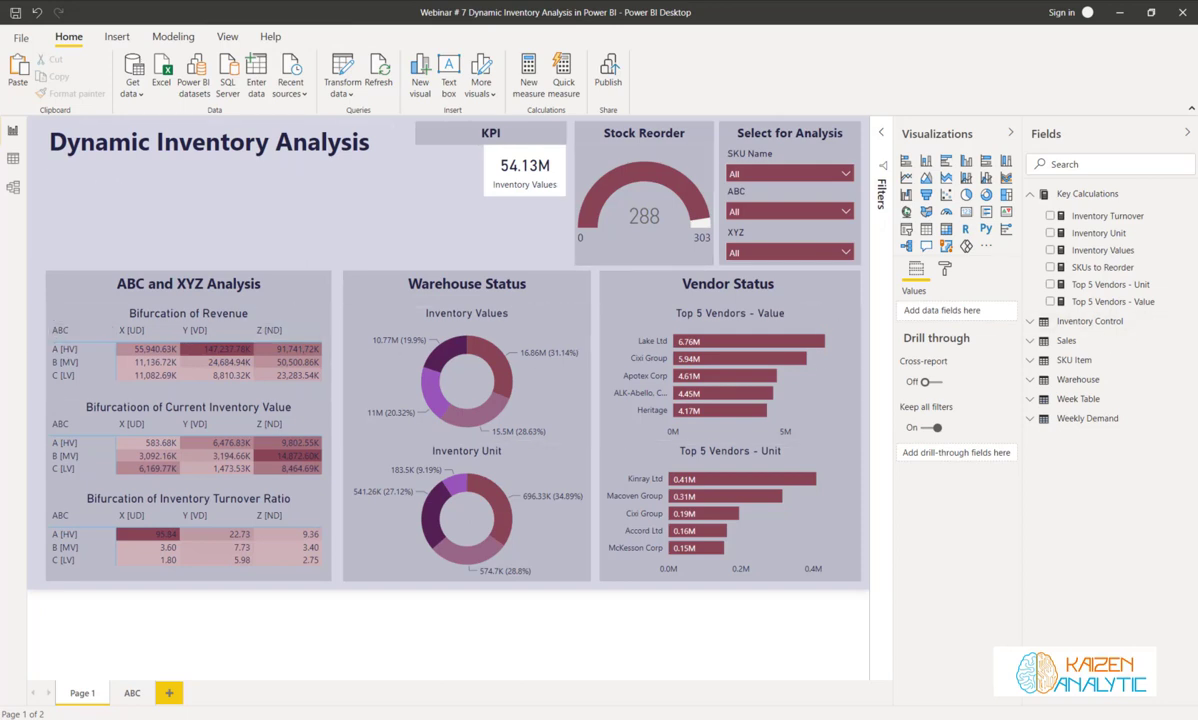
Step: Create the measure SKU = DISTINCTCOUNT('SKU Item'[SKU ID]) in the Key Calculations table
click(1190, 195)
key(Escape)
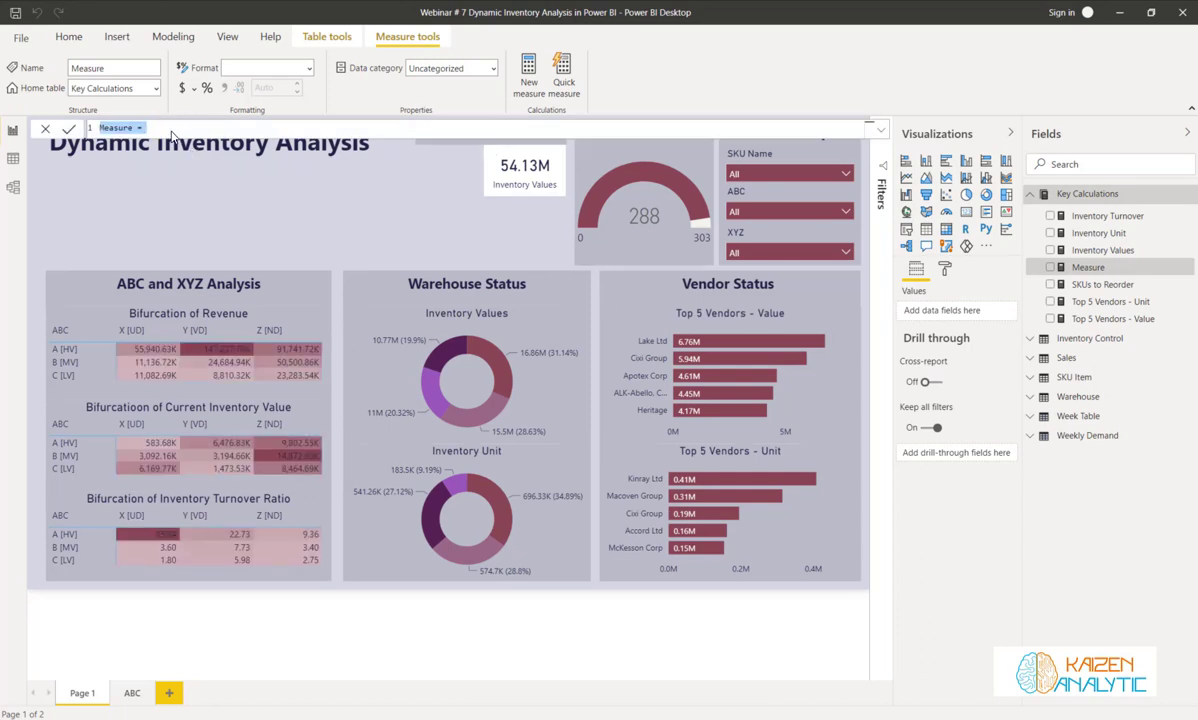
text(SKU = D)
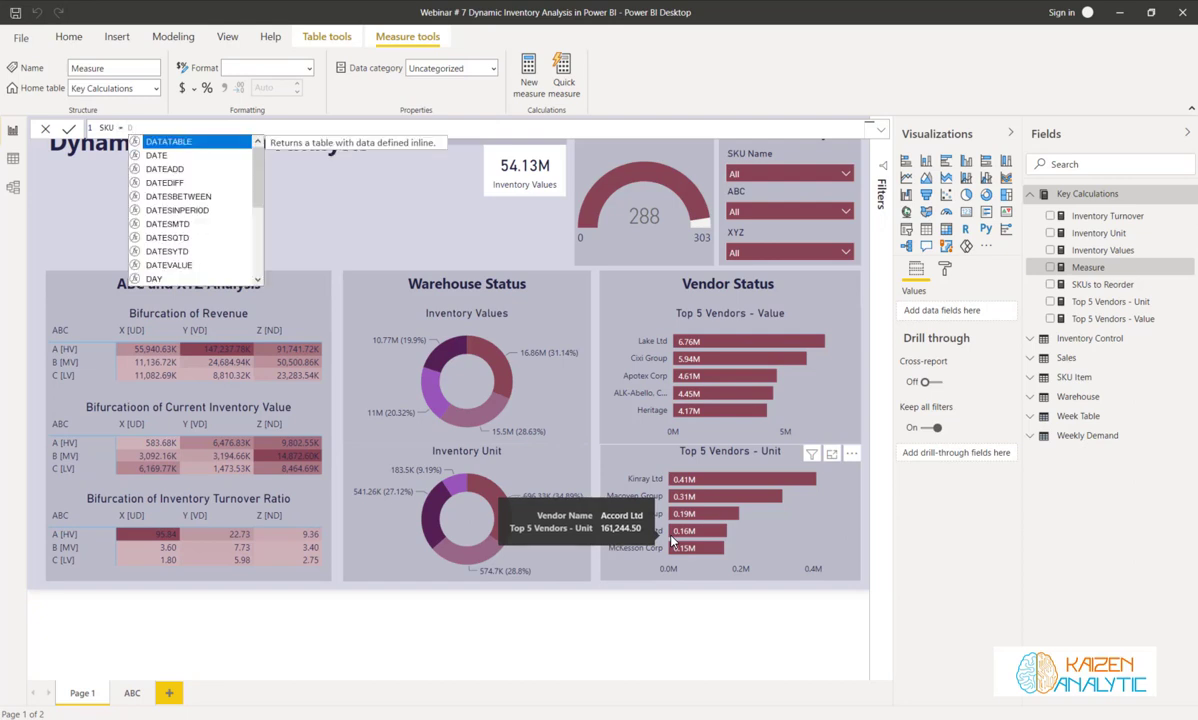
text(IS)
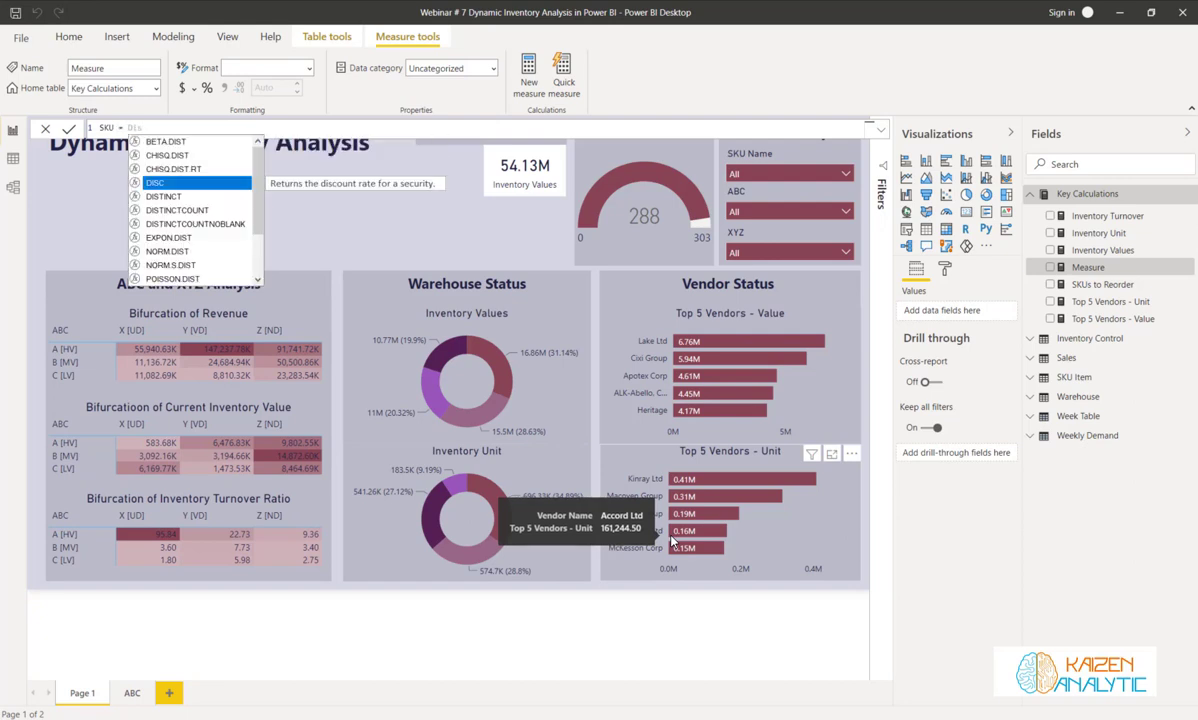
key(Down)
key(Down)
key(Tab)
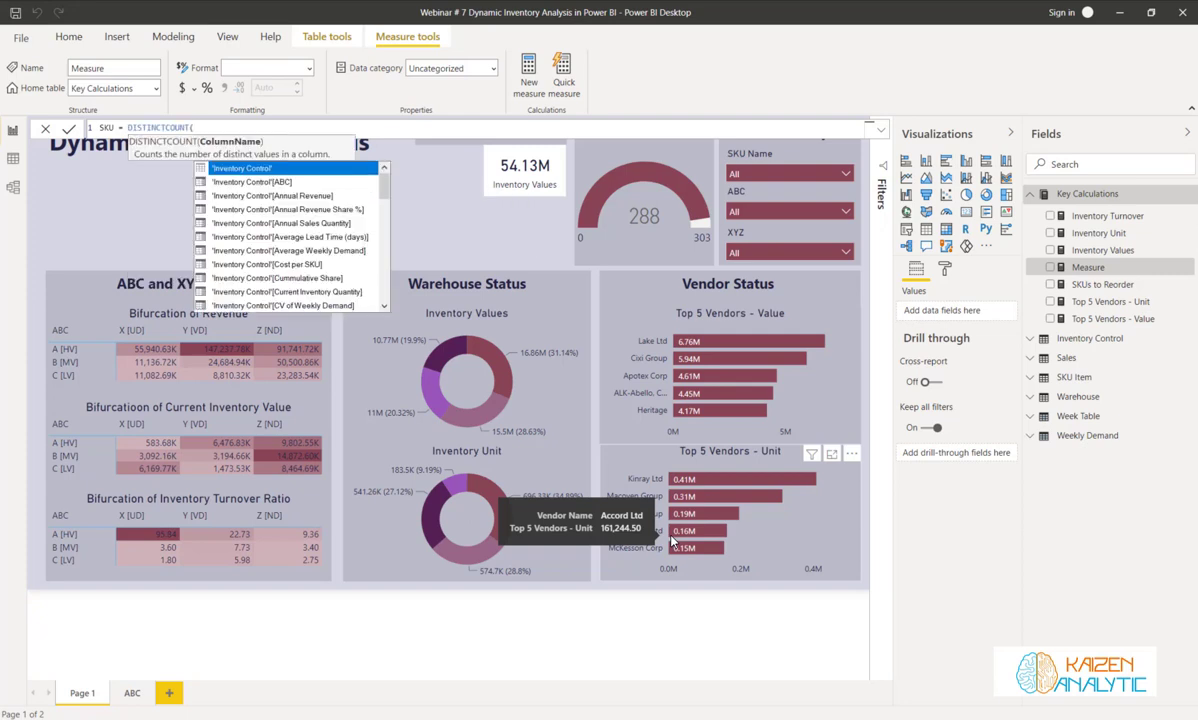
text(SKU)
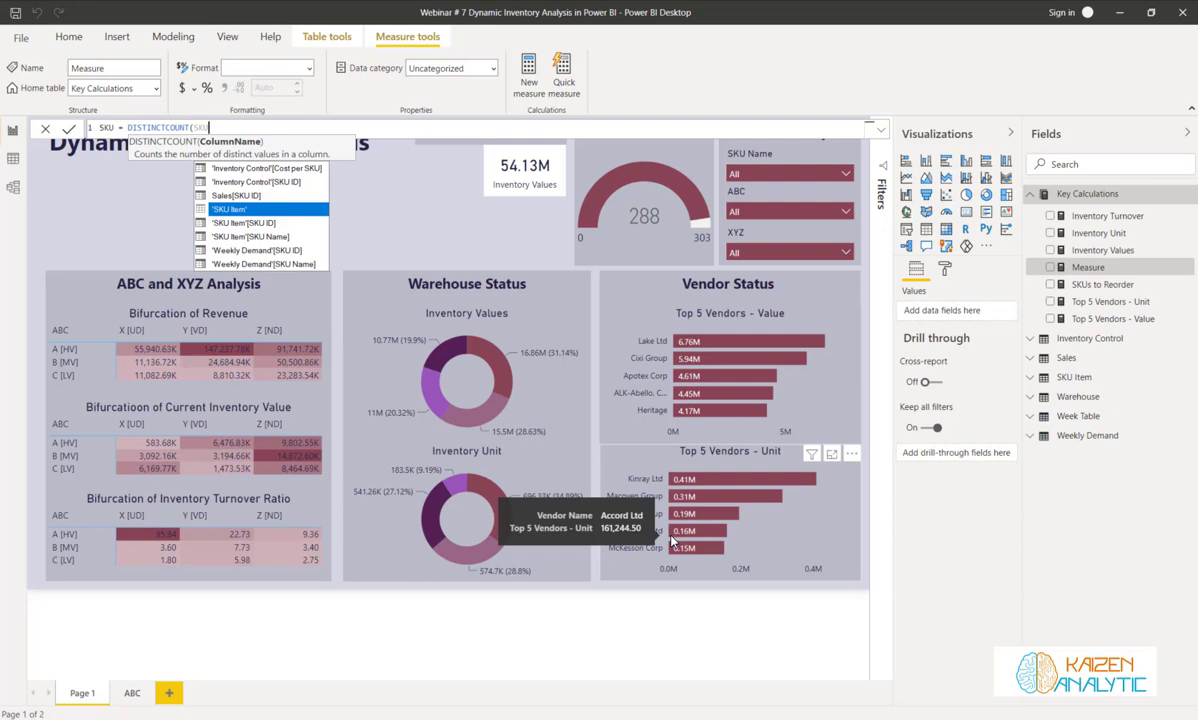
key(Down)
key(Tab)
text())
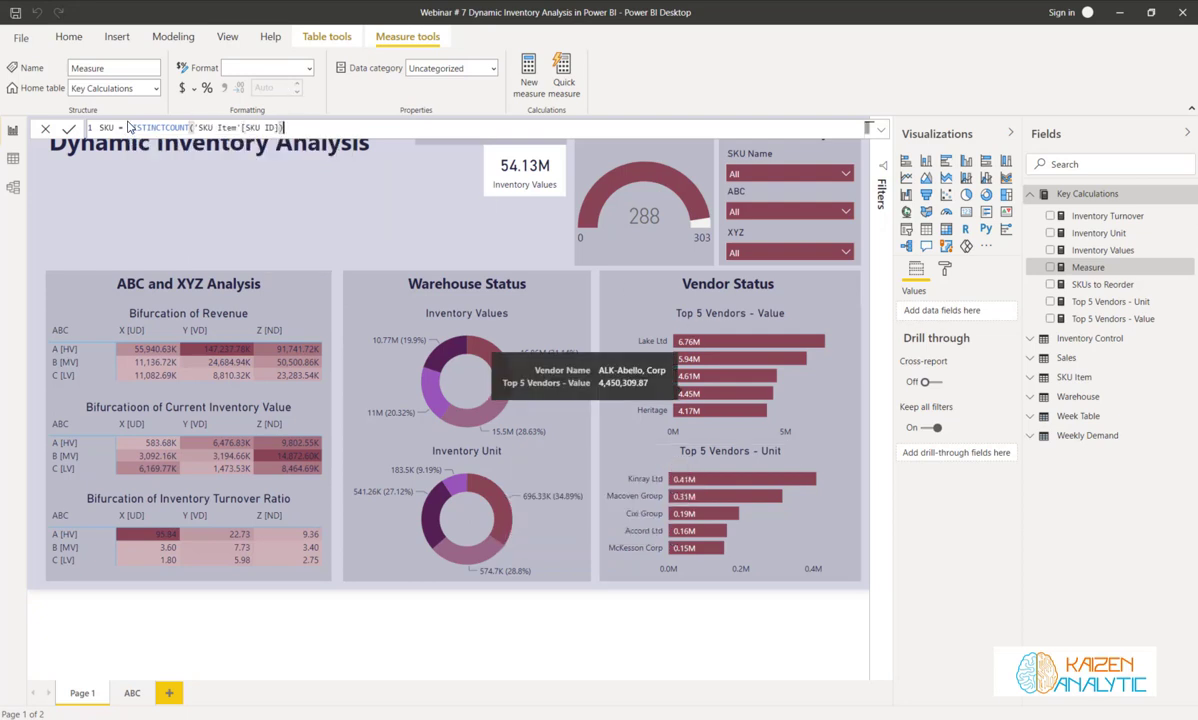
click(69, 129)
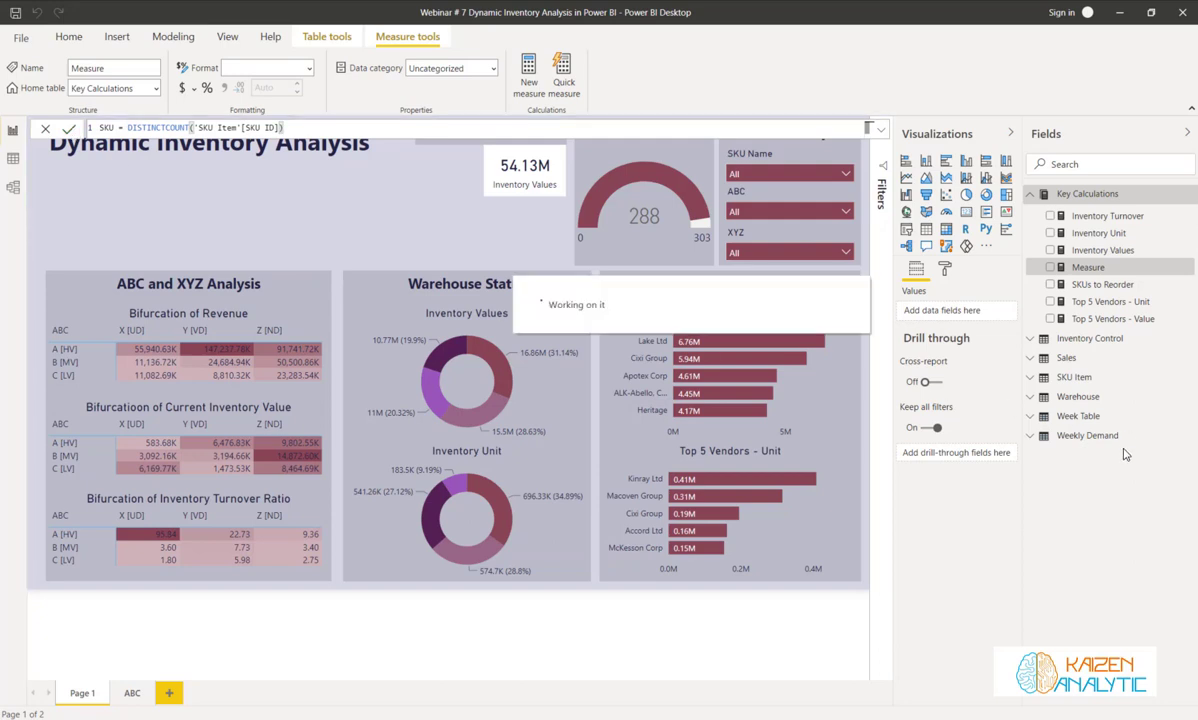
Step: Set the Inventory Values card's background to the light grey-navy theme tint, comparing it with the KPI heading's background
click(495, 198)
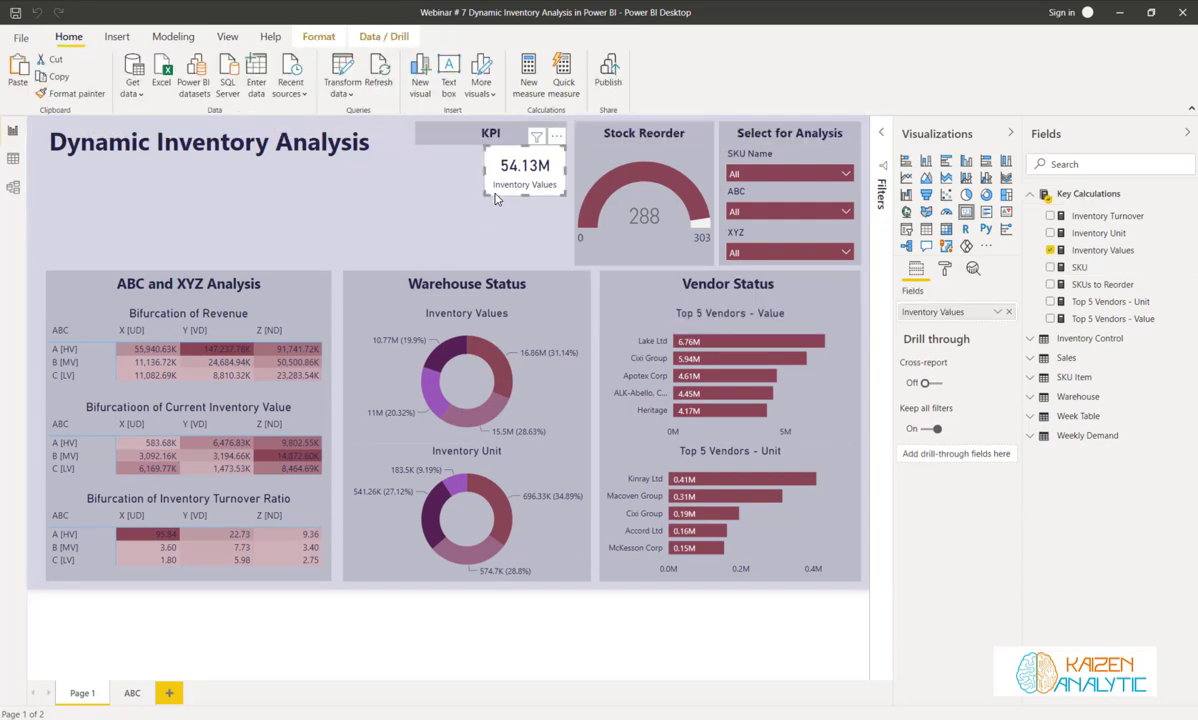
click(946, 269)
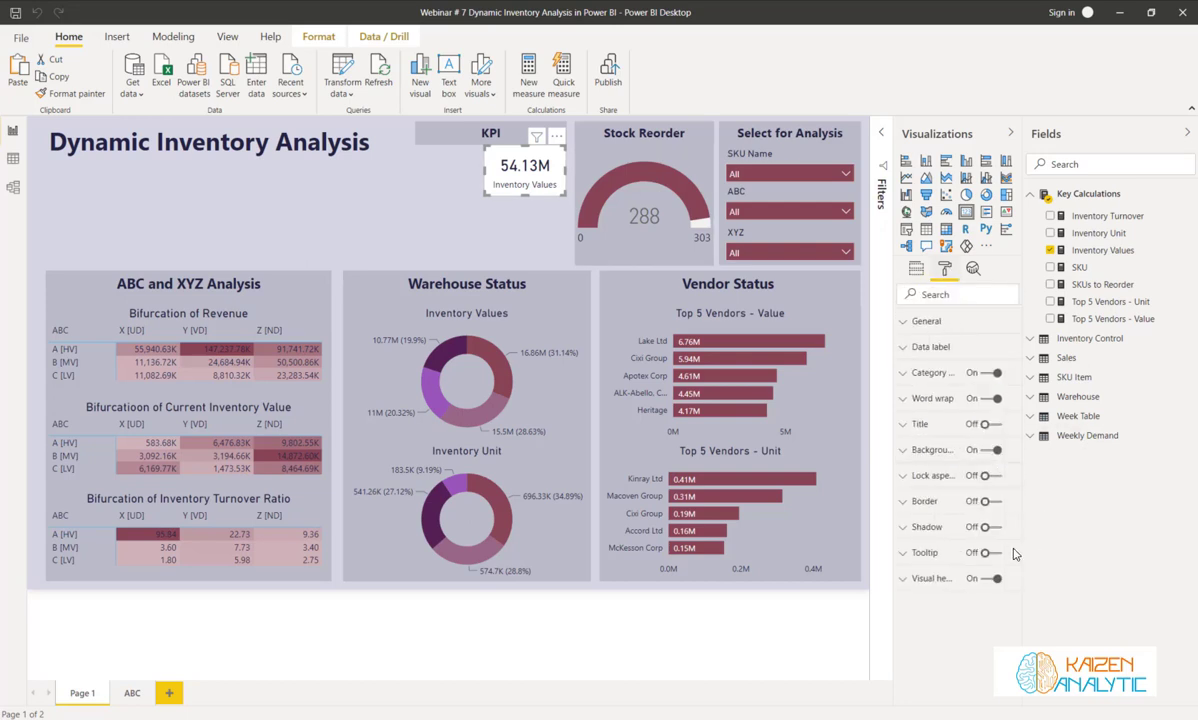
click(918, 450)
click(921, 493)
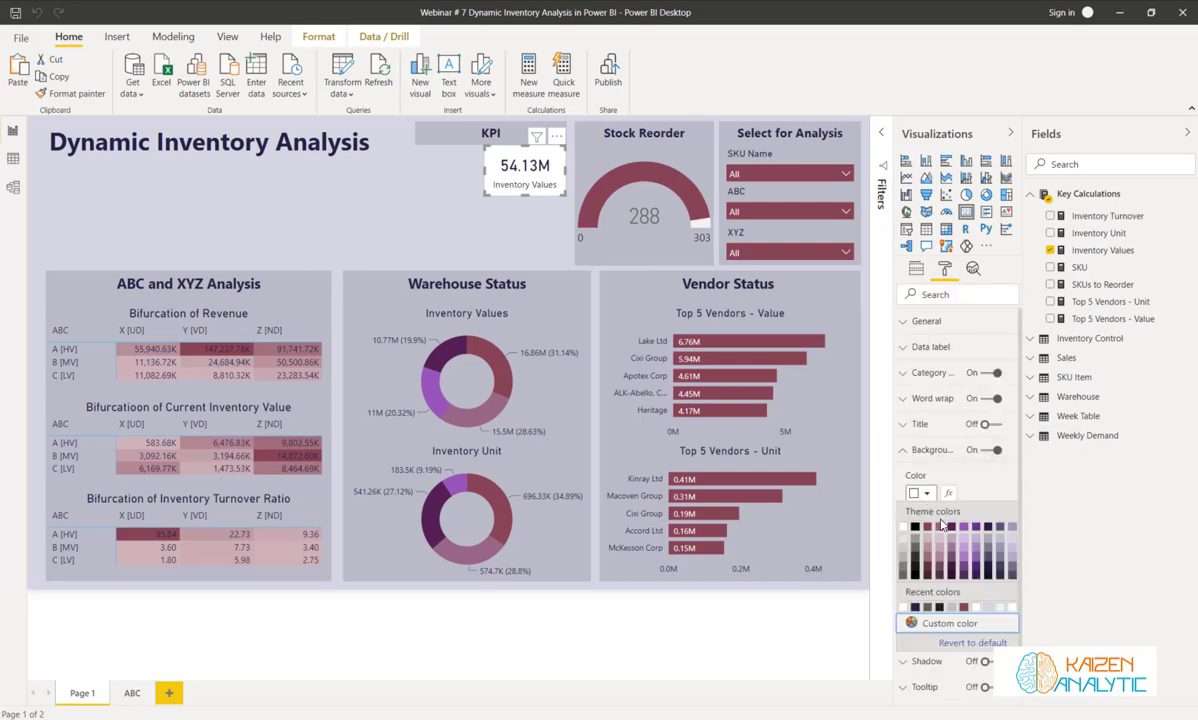
click(990, 541)
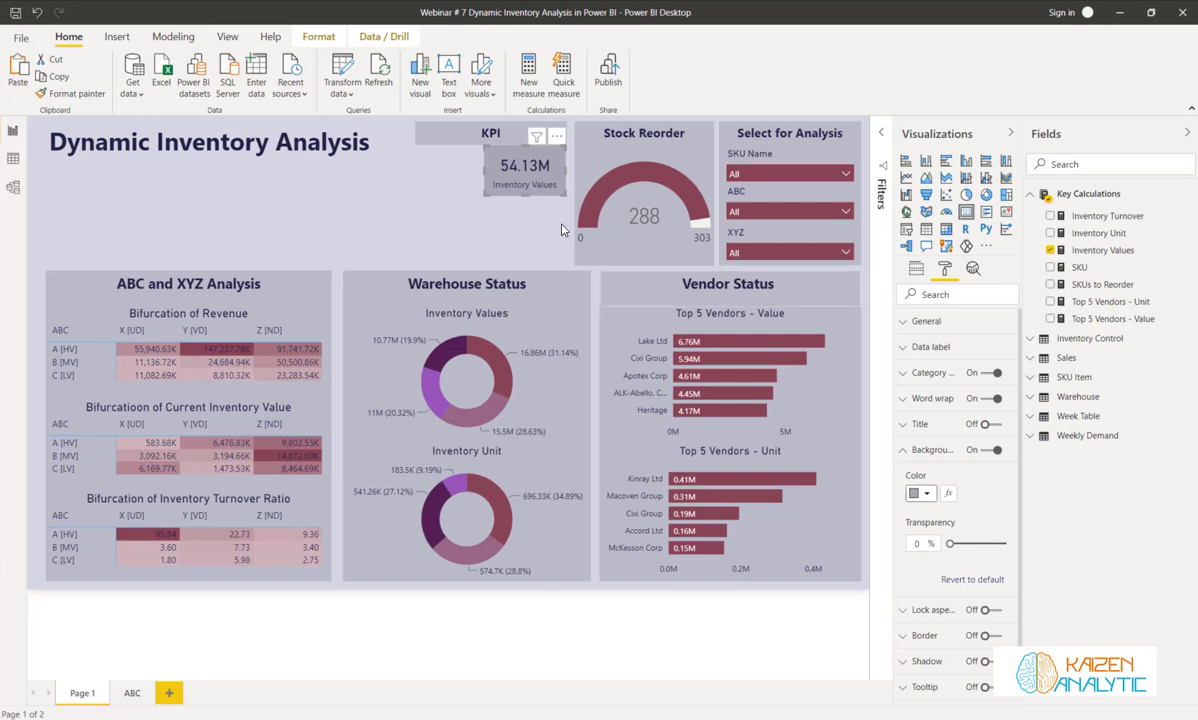
click(928, 494)
click(925, 500)
click(458, 138)
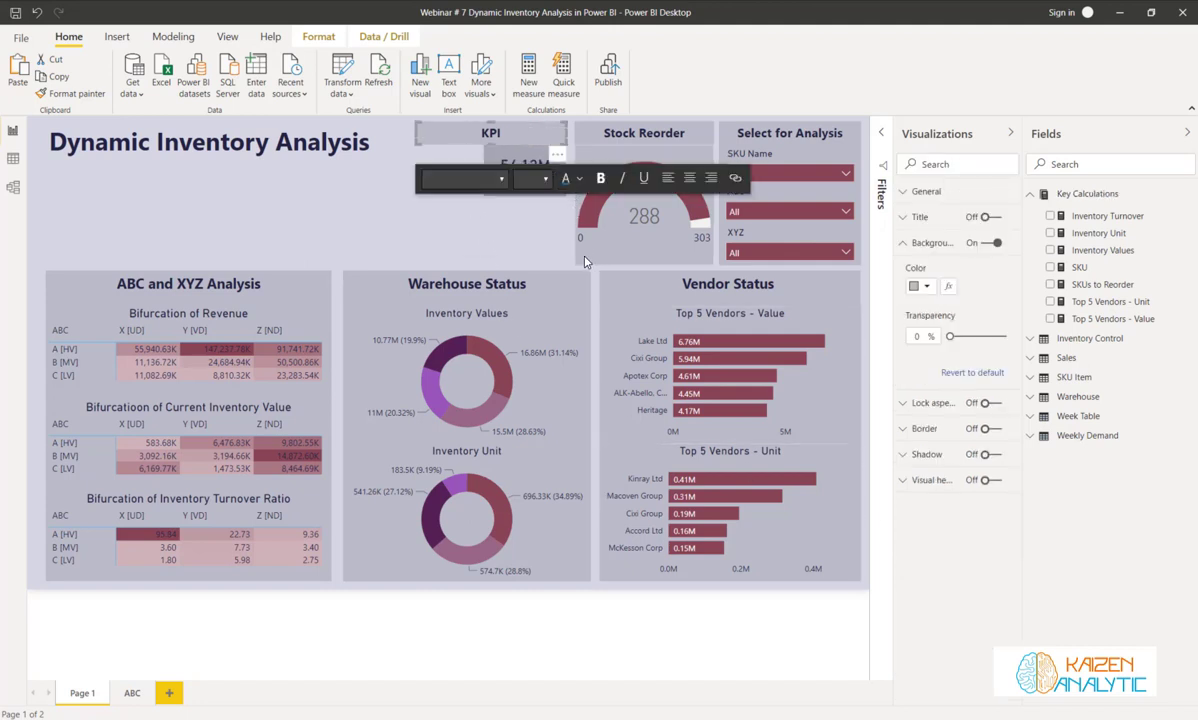
click(518, 190)
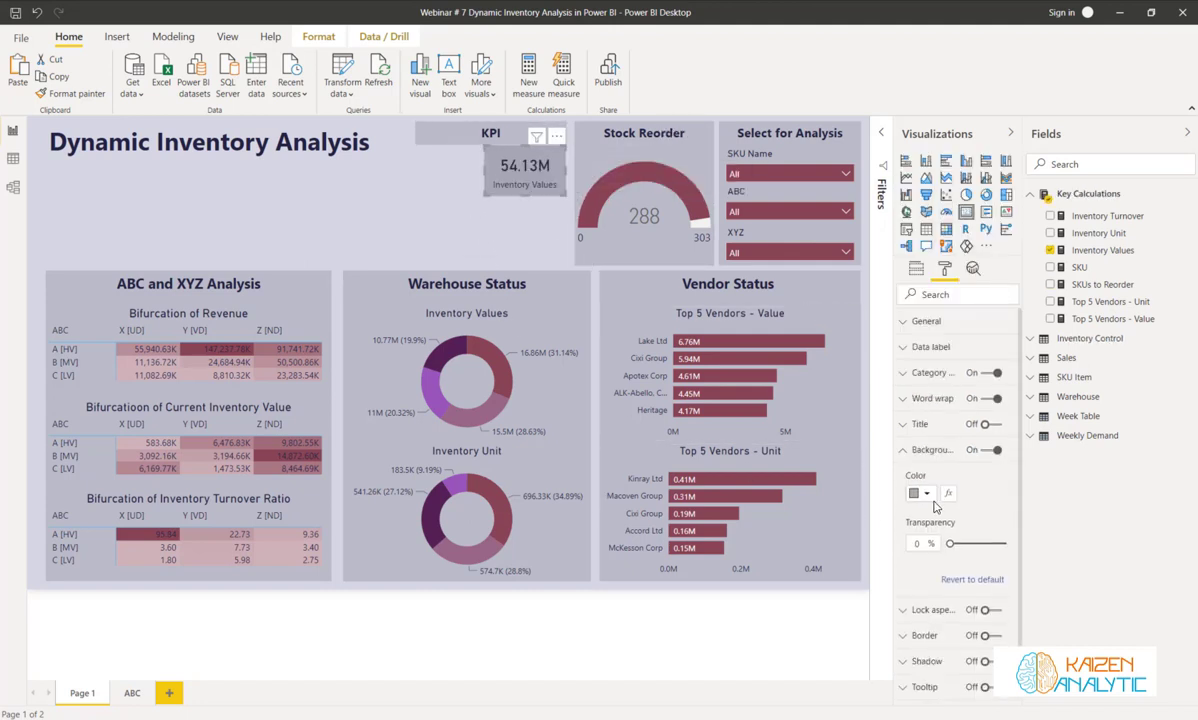
mouse_move(950, 543)
mouse_down()
mouse_move(1006, 543)
mouse_move(950, 545)
mouse_up()
click(927, 494)
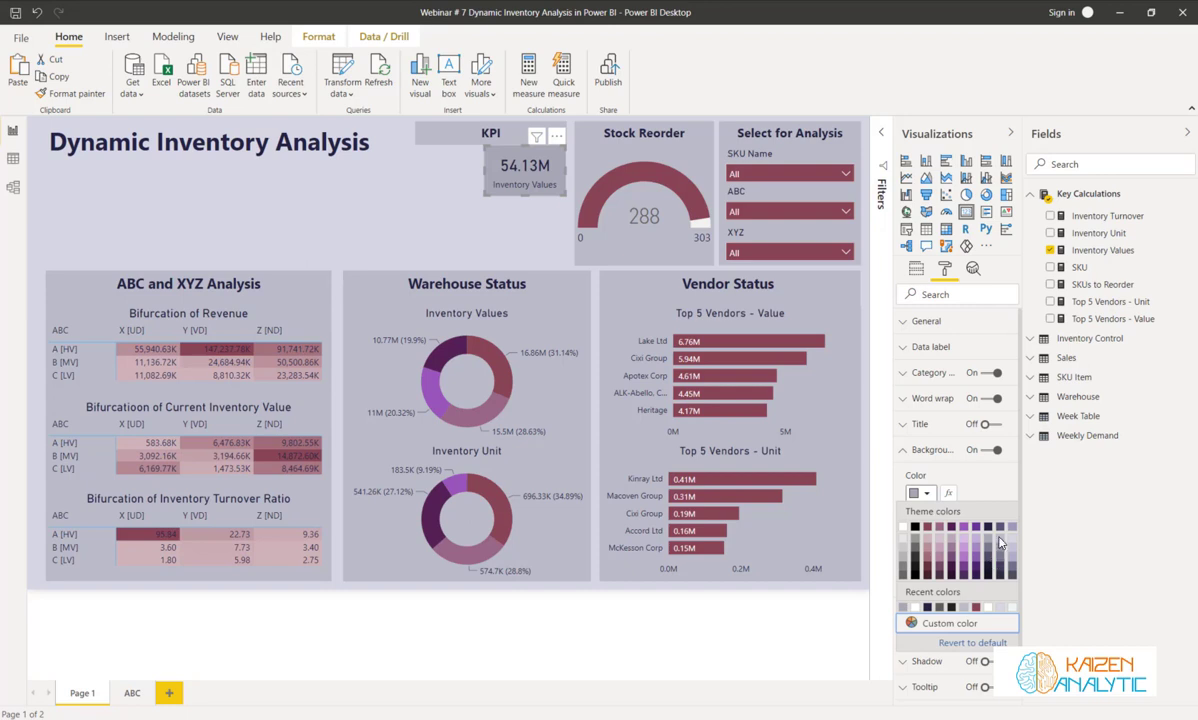
click(933, 499)
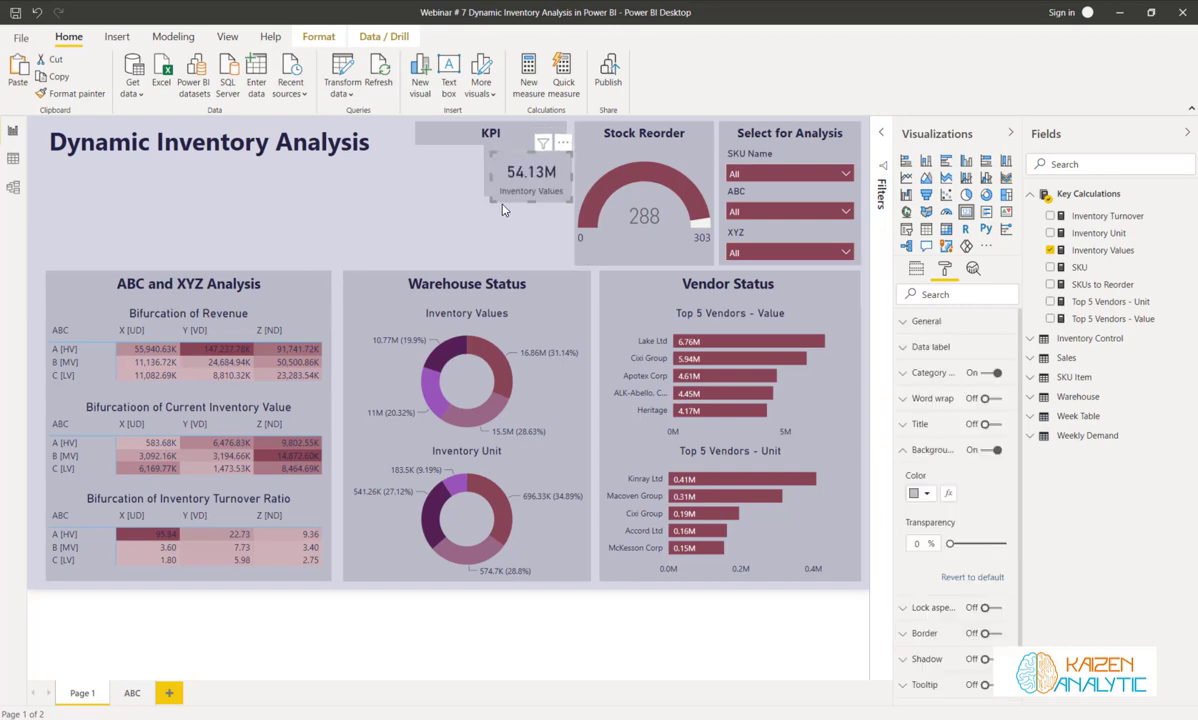
Step: Place a narrower copy of the Inventory Values card beside the original under the KPI heading, showing the SKU measure
drag(496, 196, 432, 192)
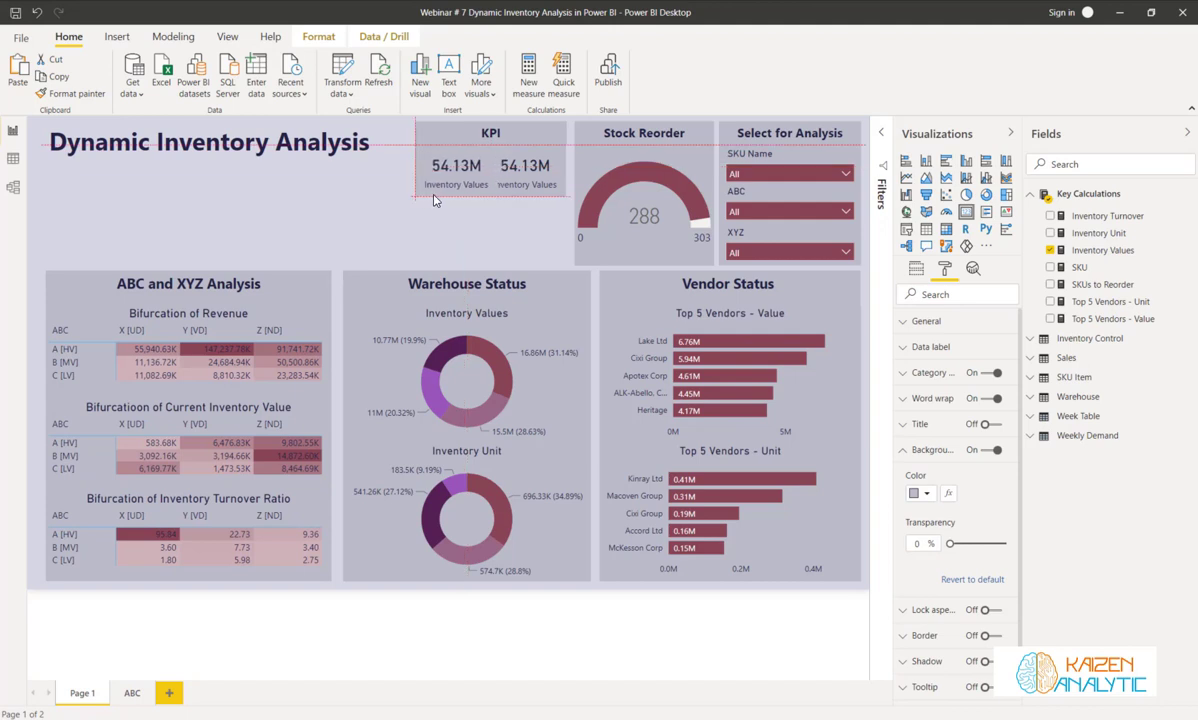
drag(497, 170, 484, 177)
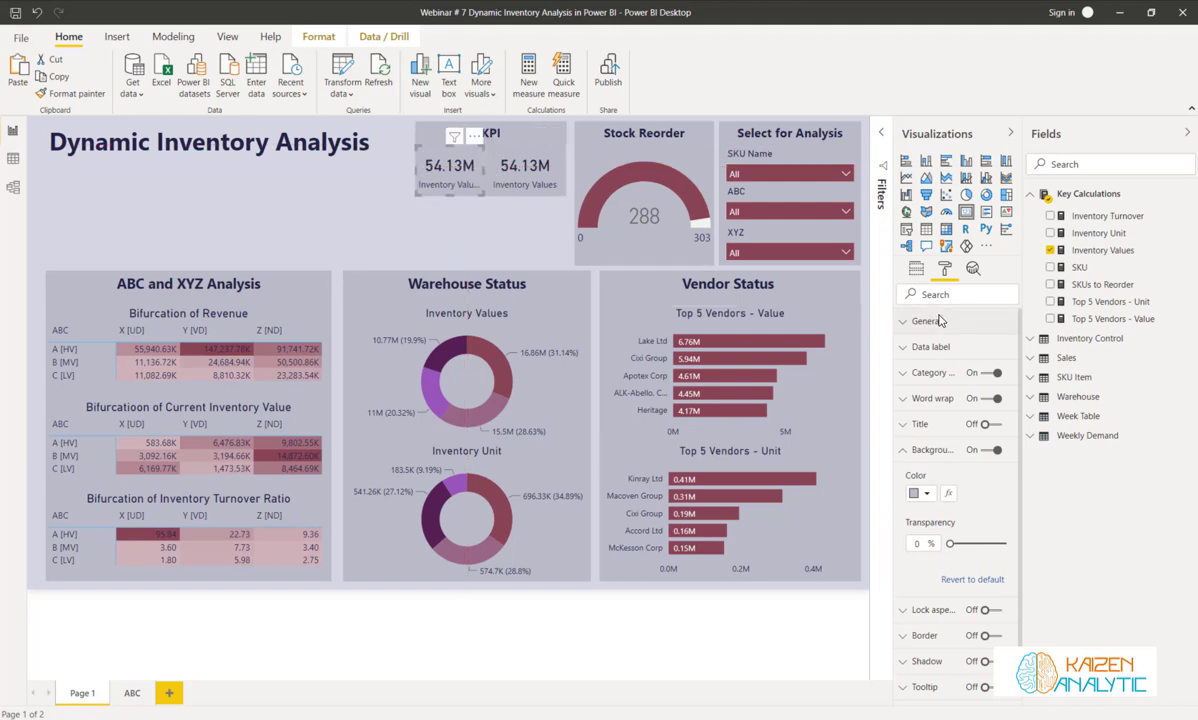
click(915, 271)
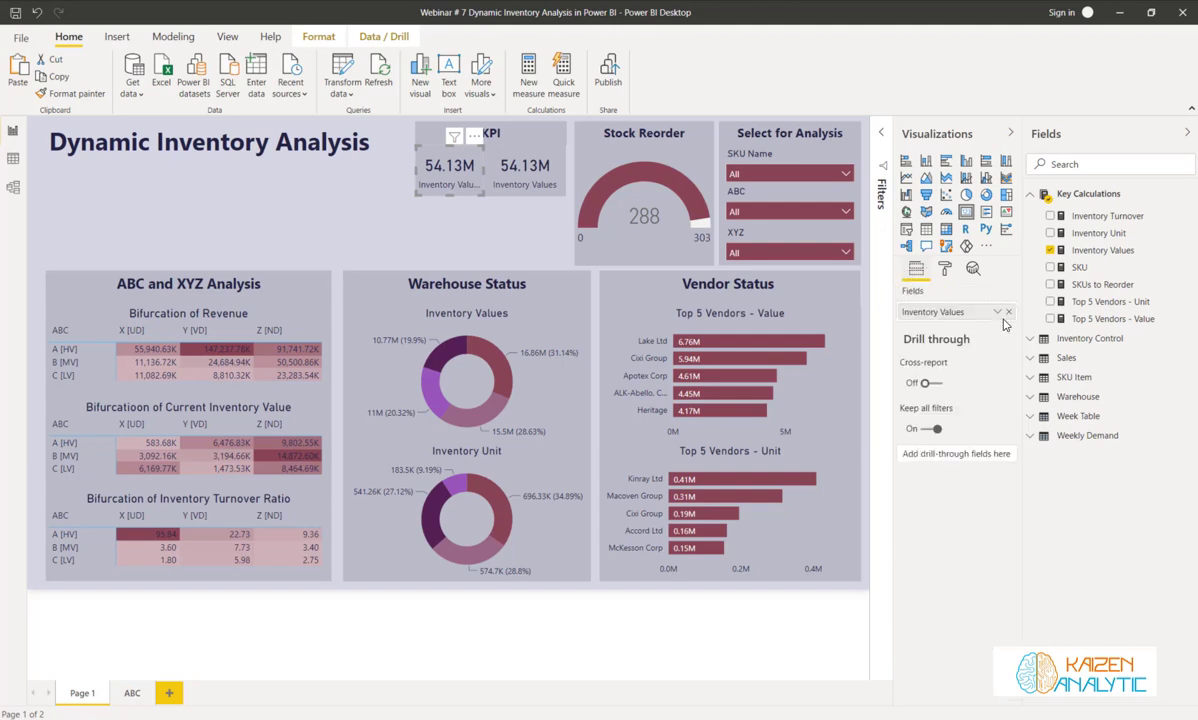
click(1005, 311)
click(1049, 268)
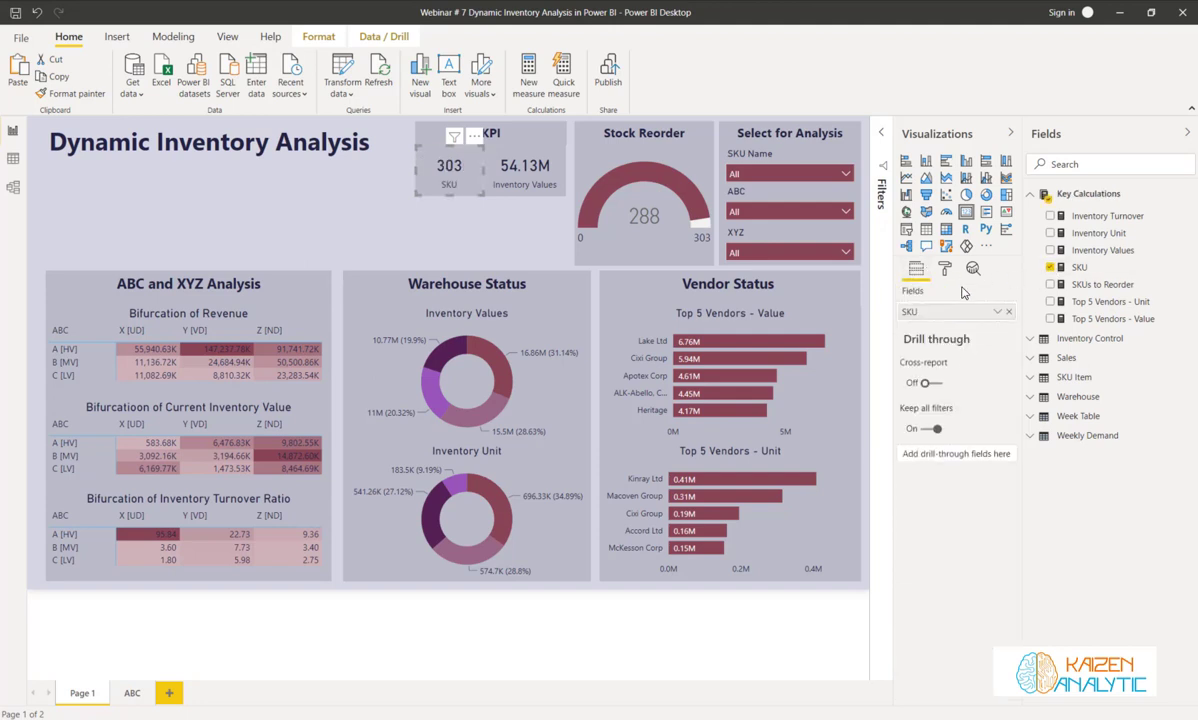
Step: Place another copy of the Inventory Values card below the SKU card, replacing its field with Inventory Turnover
click(517, 196)
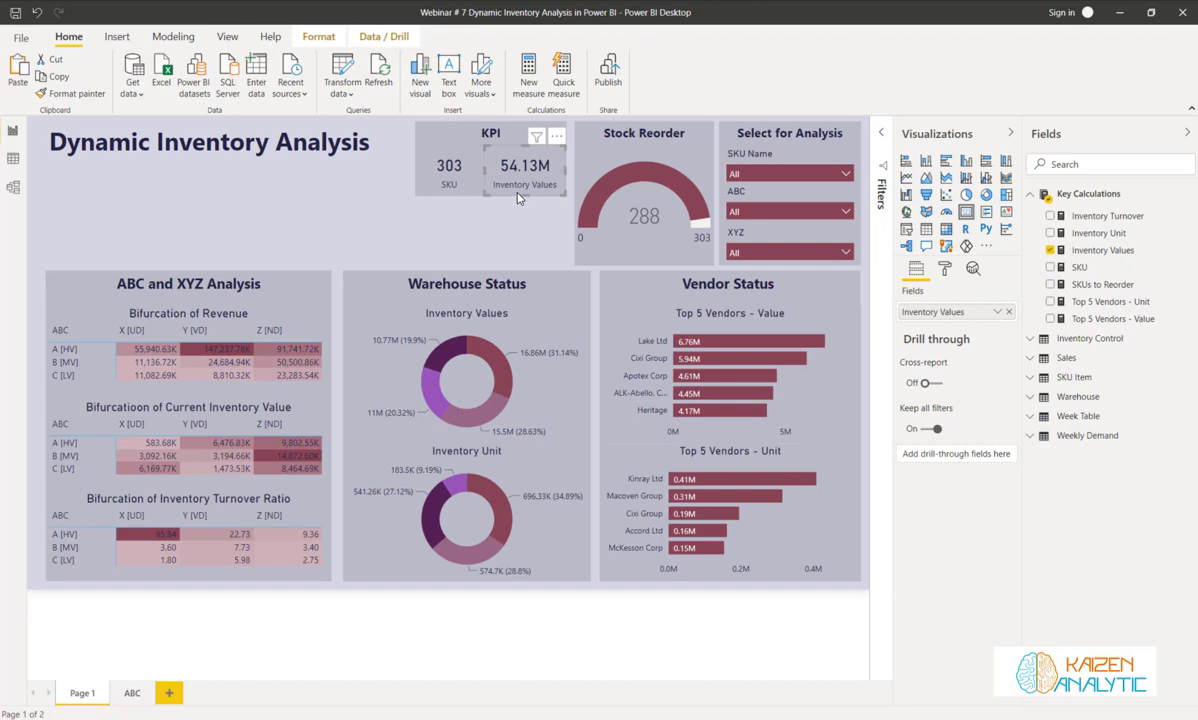
drag(520, 200, 459, 268)
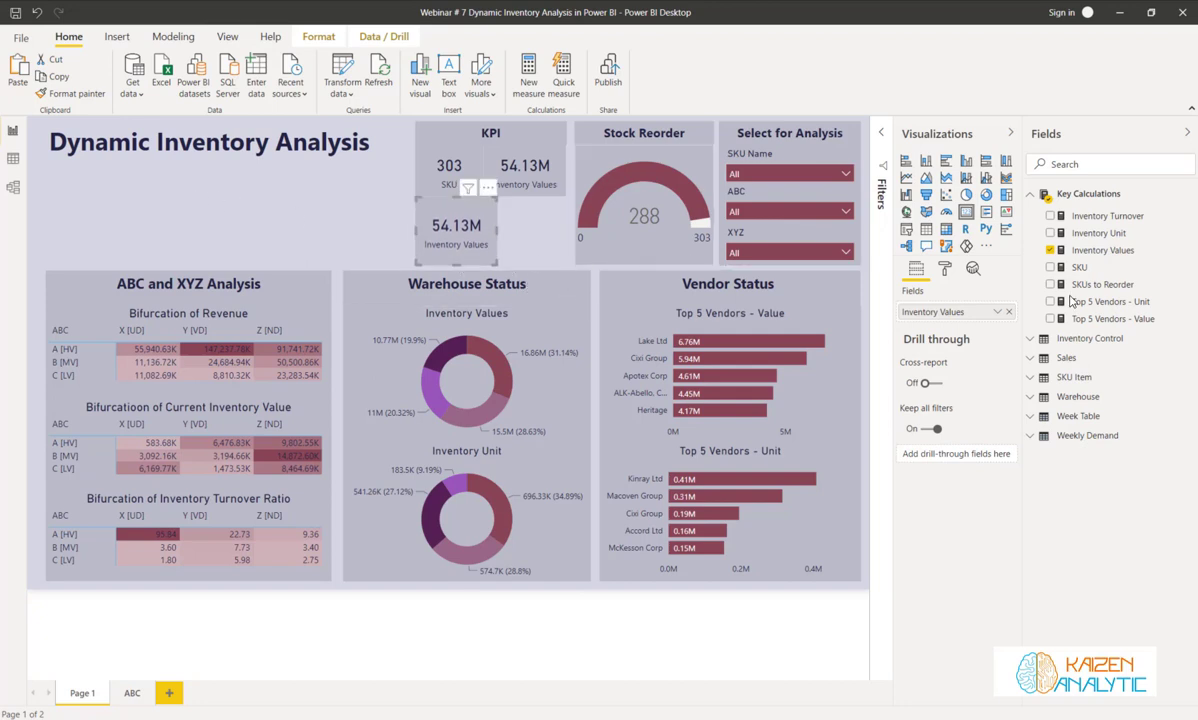
drag(1100, 216, 470, 225)
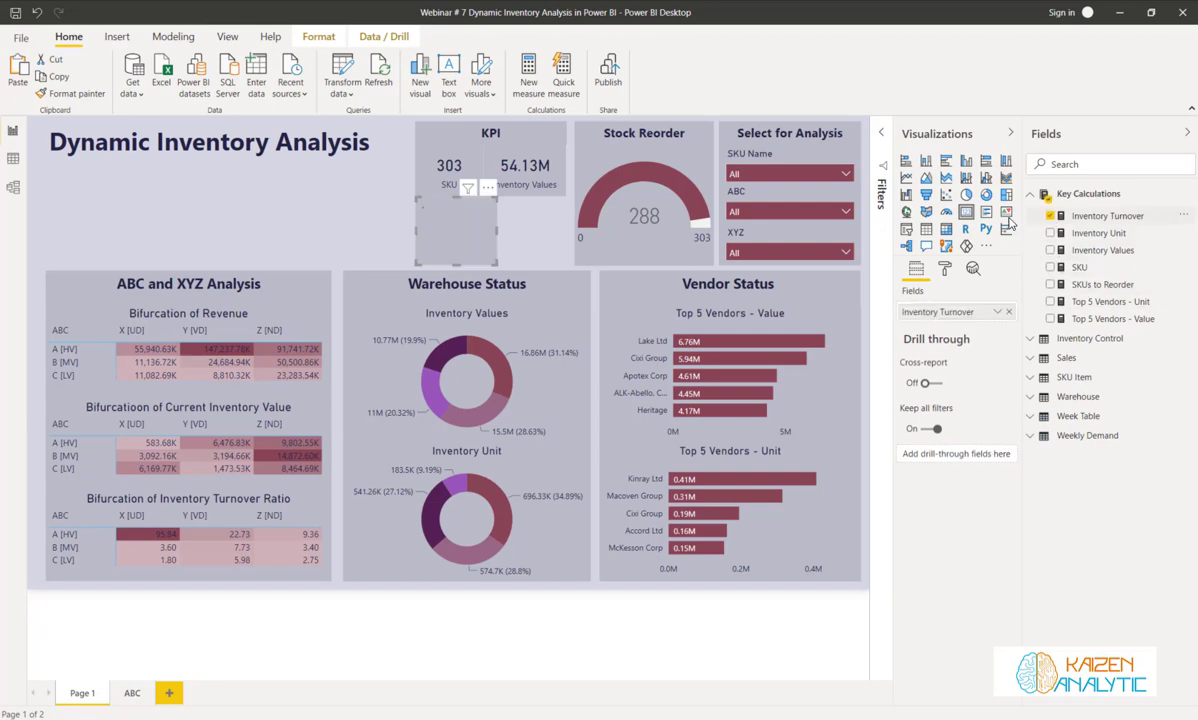
Step: Fit a further copy of the Inventory Values card beside the Inventory Turnover card, showing Inventory Unit, and check that measure's formula
click(510, 198)
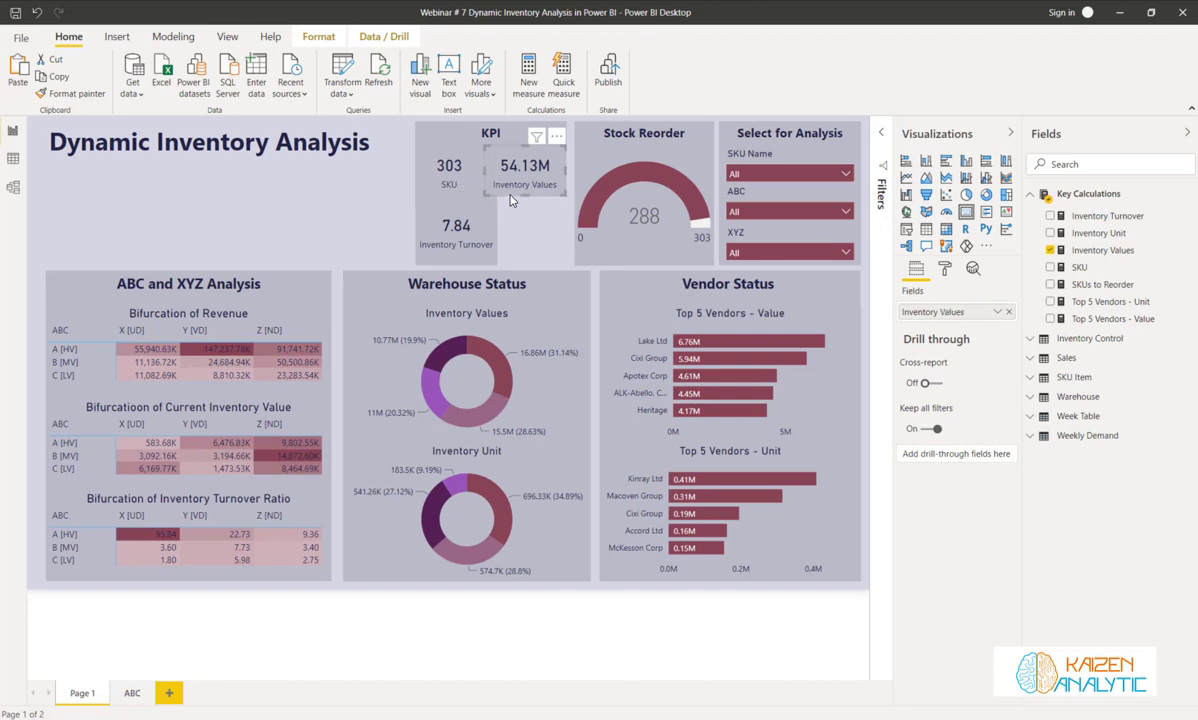
key(ctrl+v)
mouse_move(505, 237)
mouse_down()
mouse_move(505, 255)
mouse_move(525, 265)
mouse_move(506, 232)
mouse_up()
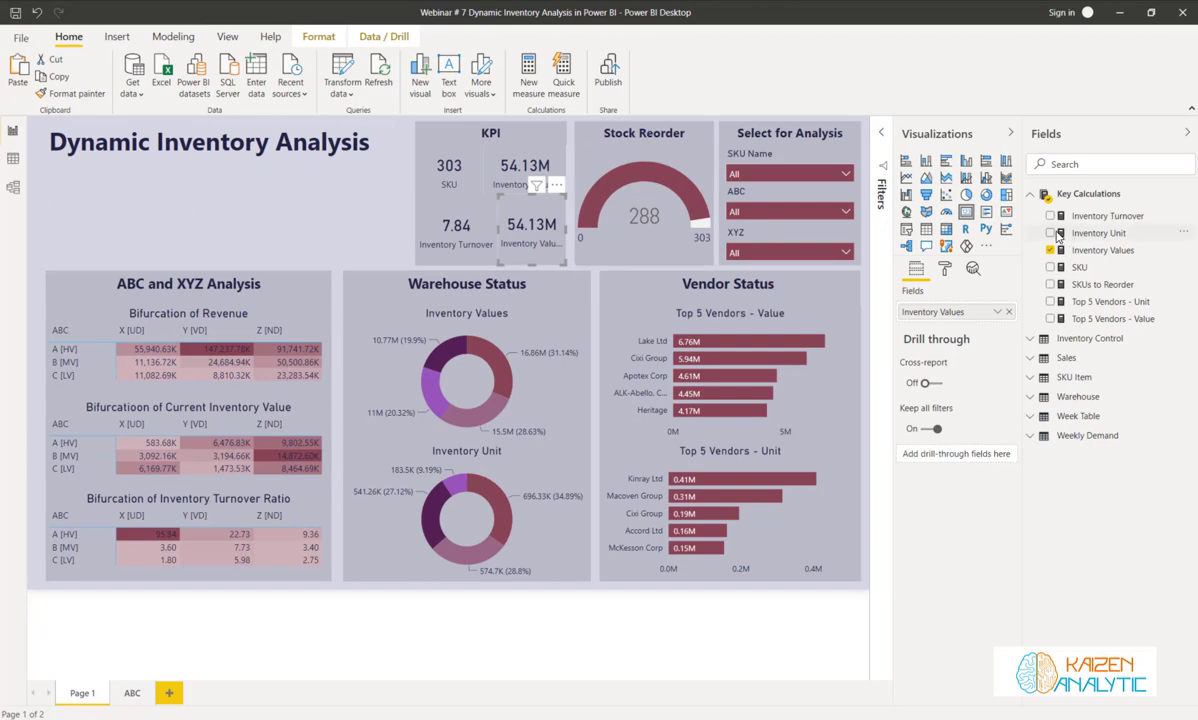
click(1009, 312)
click(1050, 233)
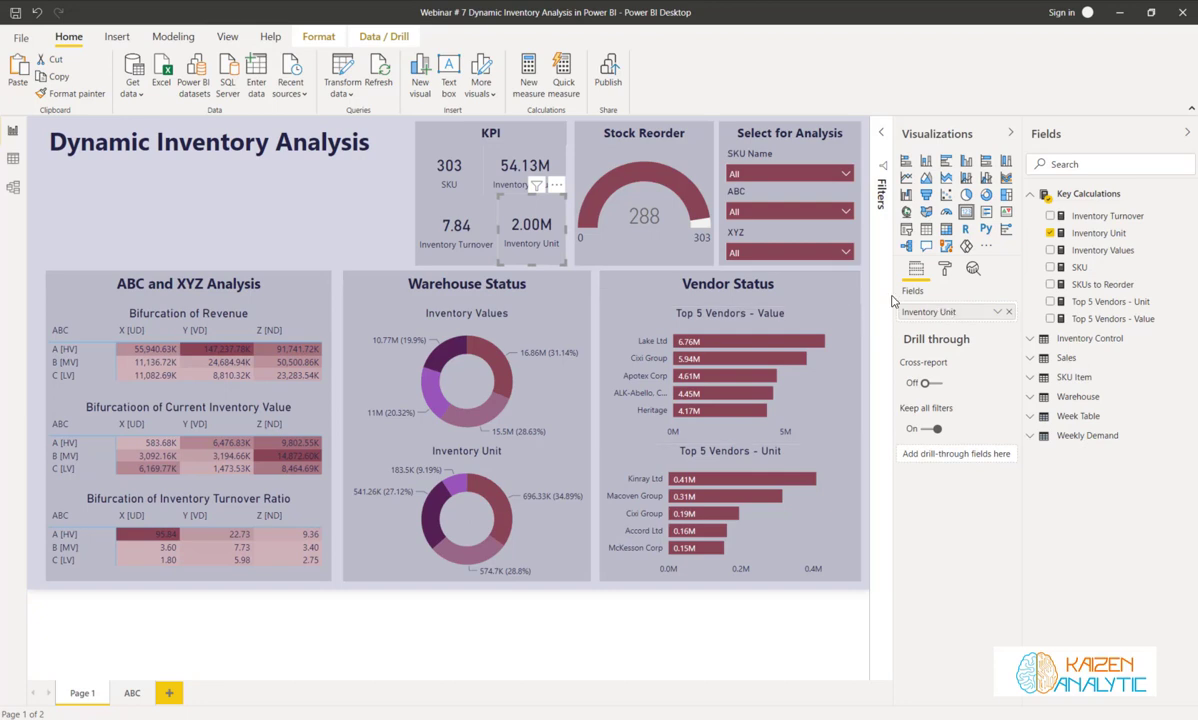
click(1097, 233)
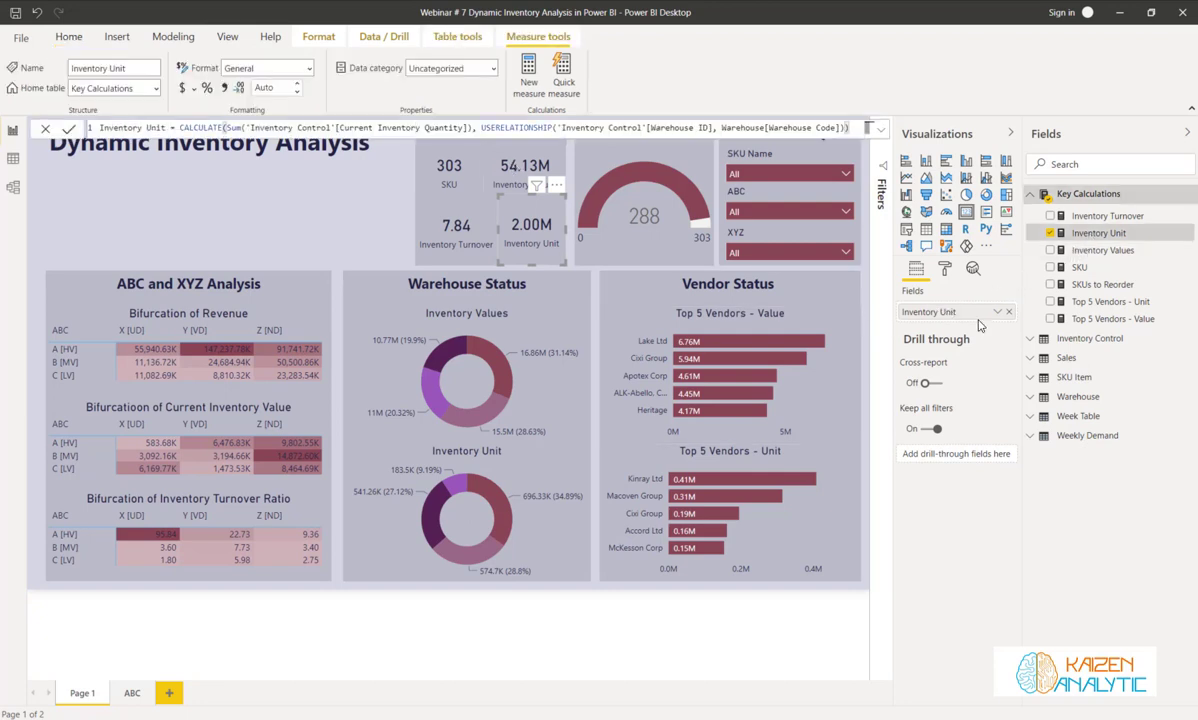
click(319, 219)
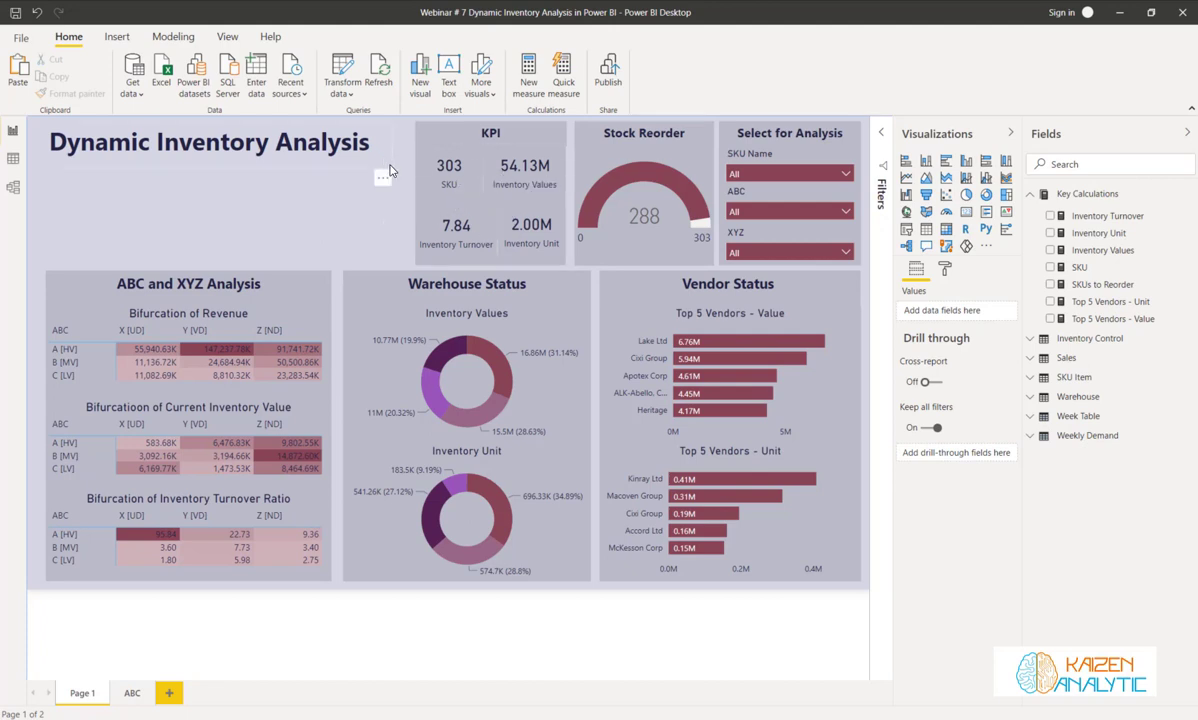
Step: Turn on the background of the Dynamic Inventory Analysis title and open its background color choices
click(384, 170)
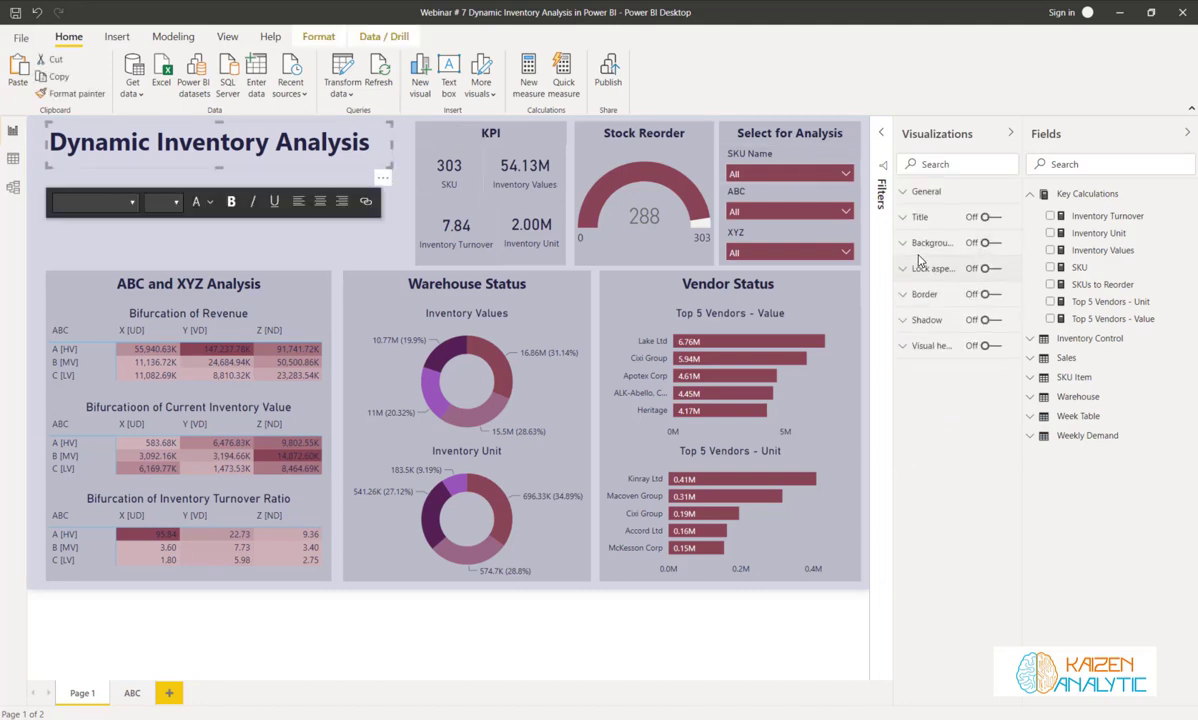
click(986, 243)
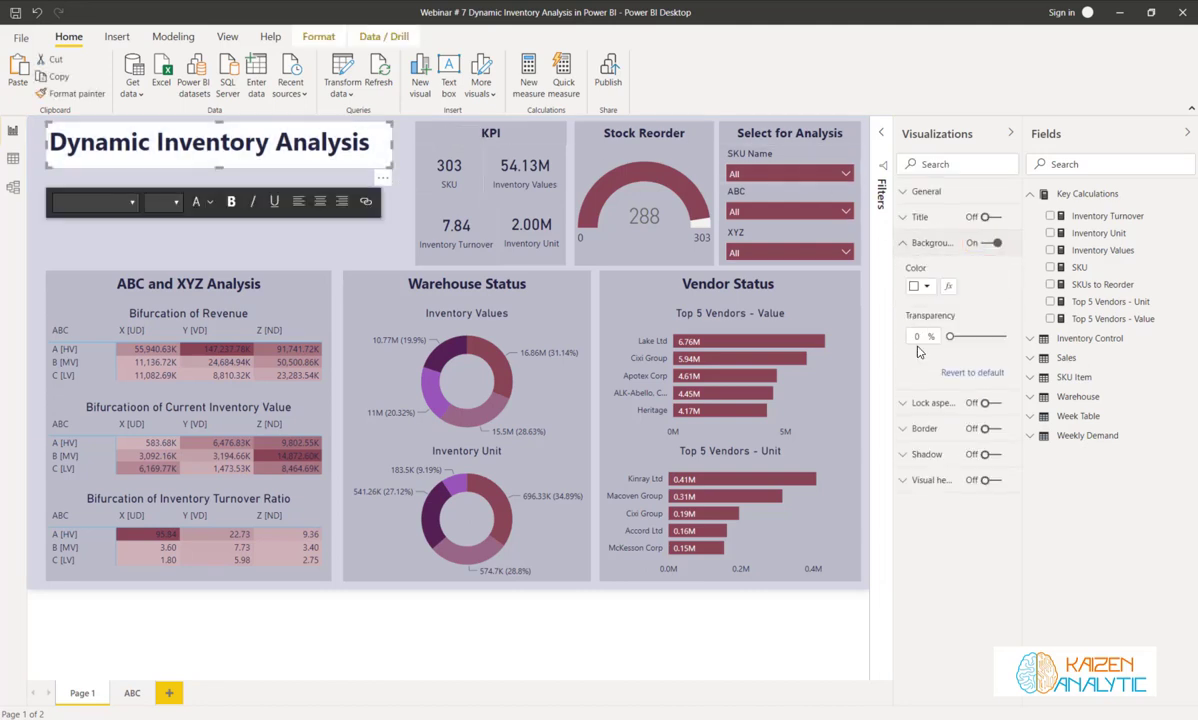
click(920, 286)
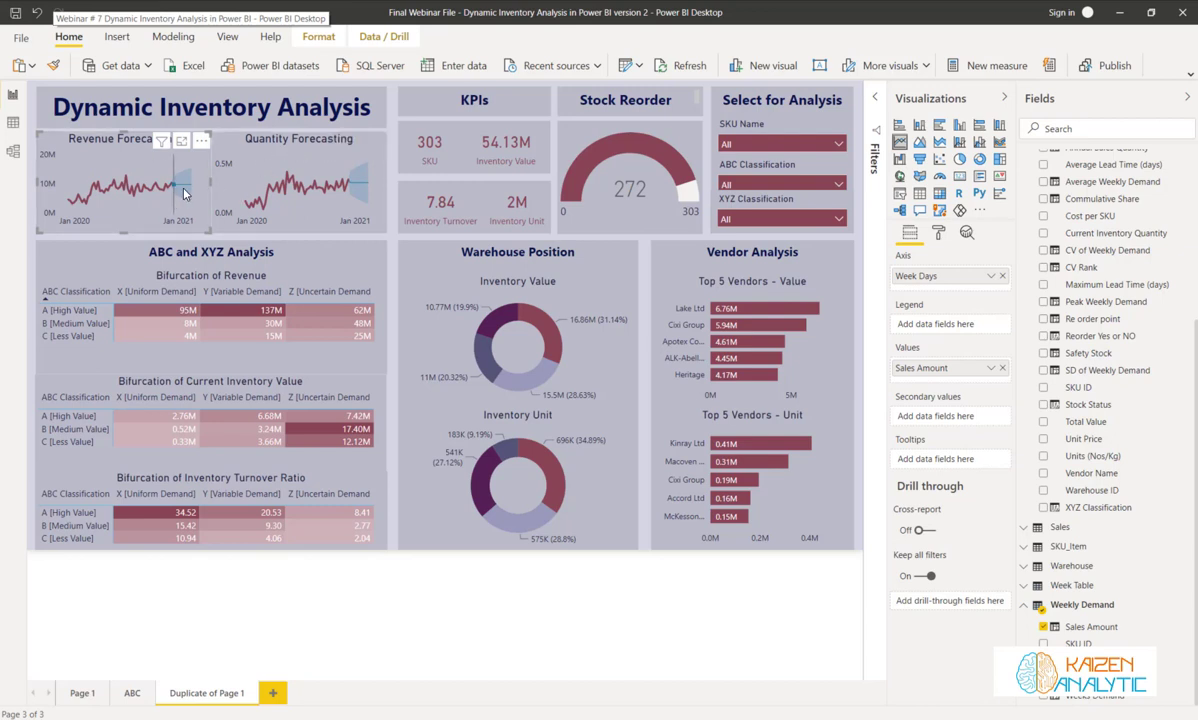
Step: Examine the Revenue Forecasting chart's forecast settings in the finished report and collapse the Visualizations and Fields panes
click(966, 236)
scroll(962, 425, down, 3)
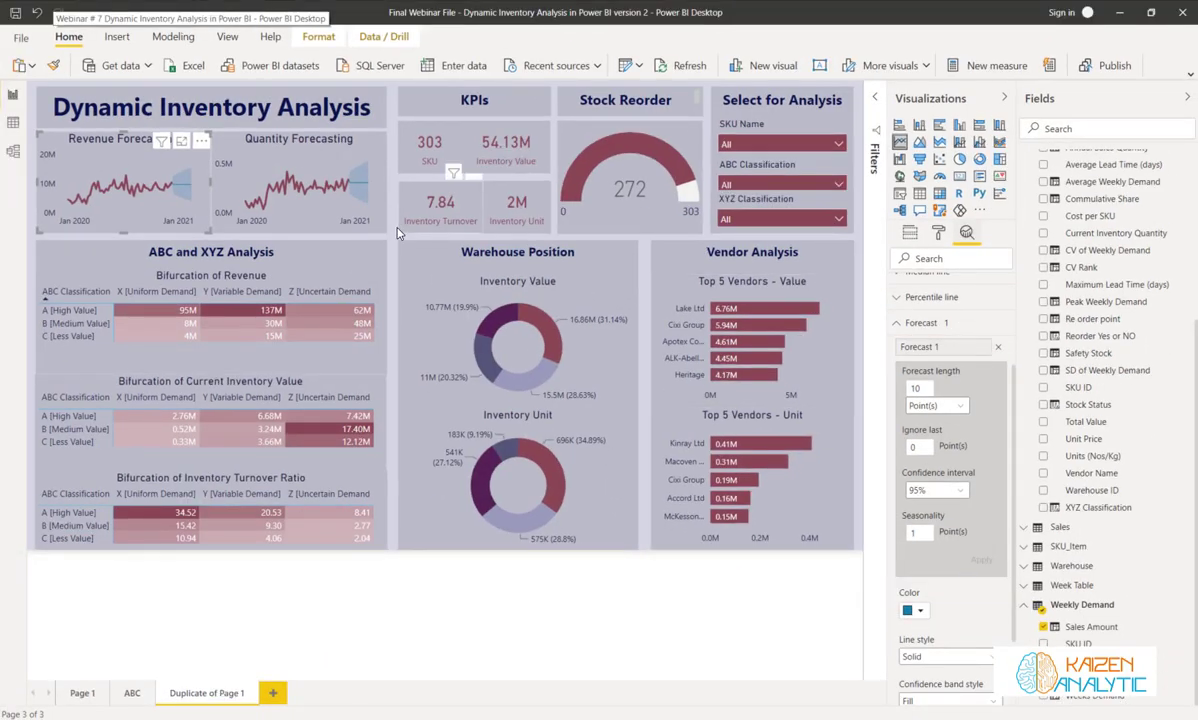
click(338, 222)
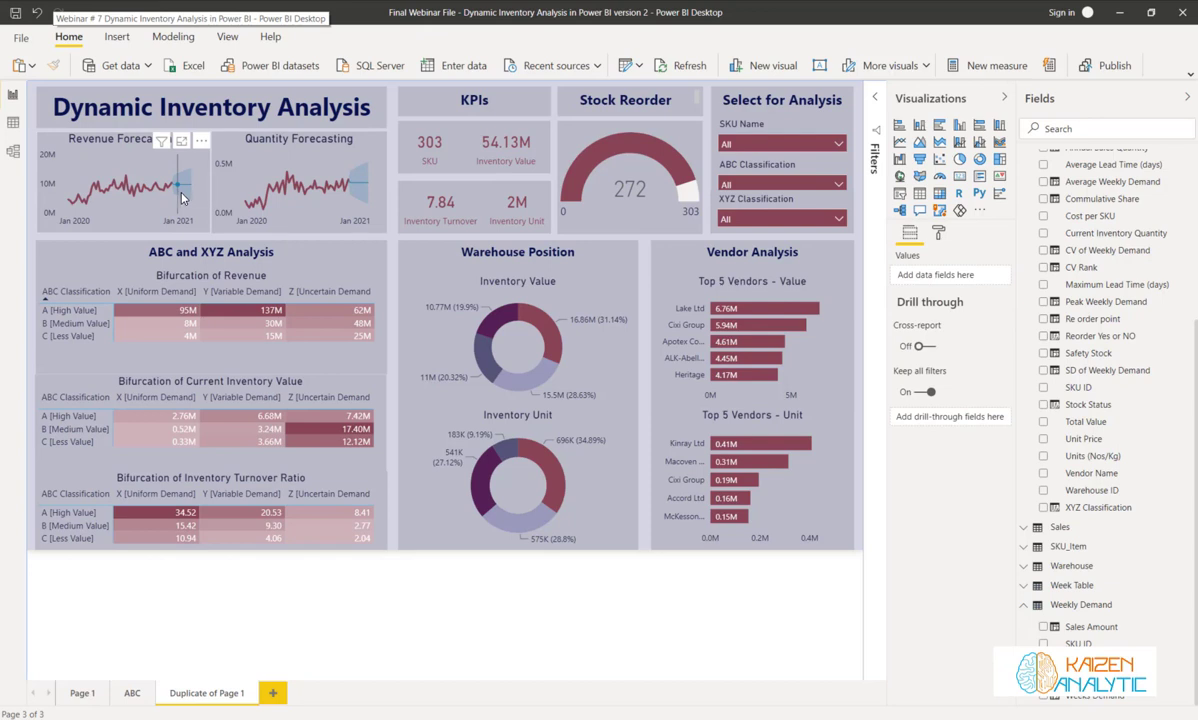
mouse_move(183, 181)
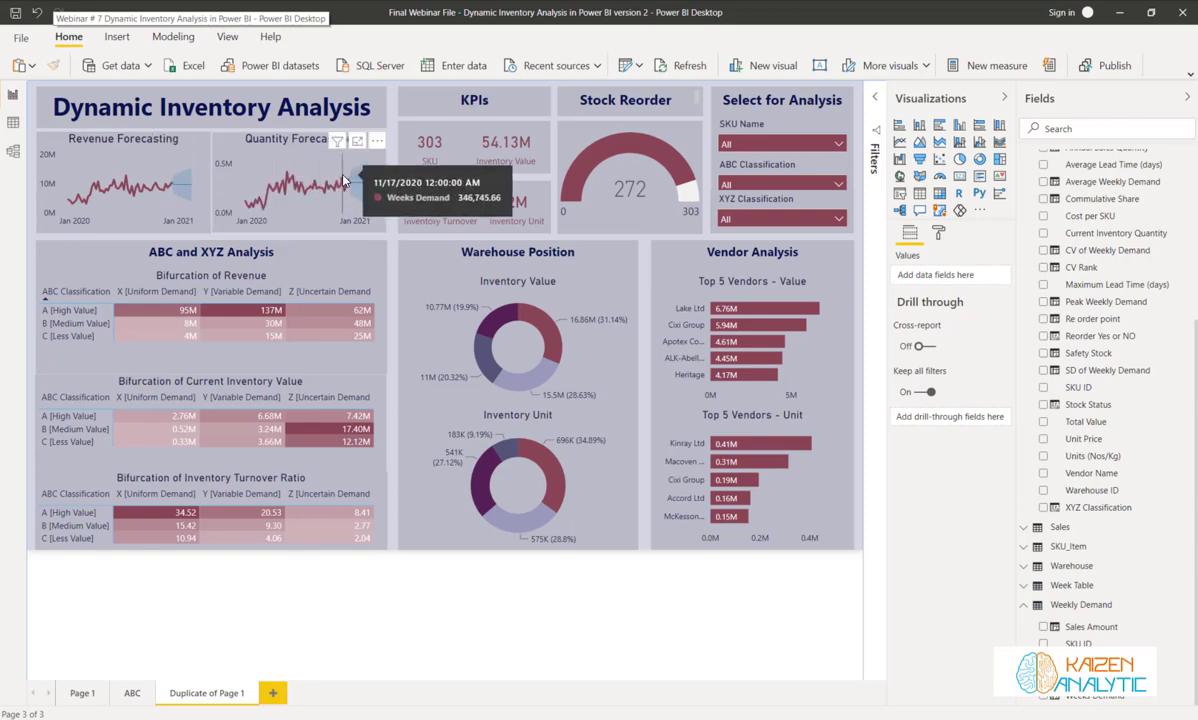
click(1004, 98)
click(1187, 97)
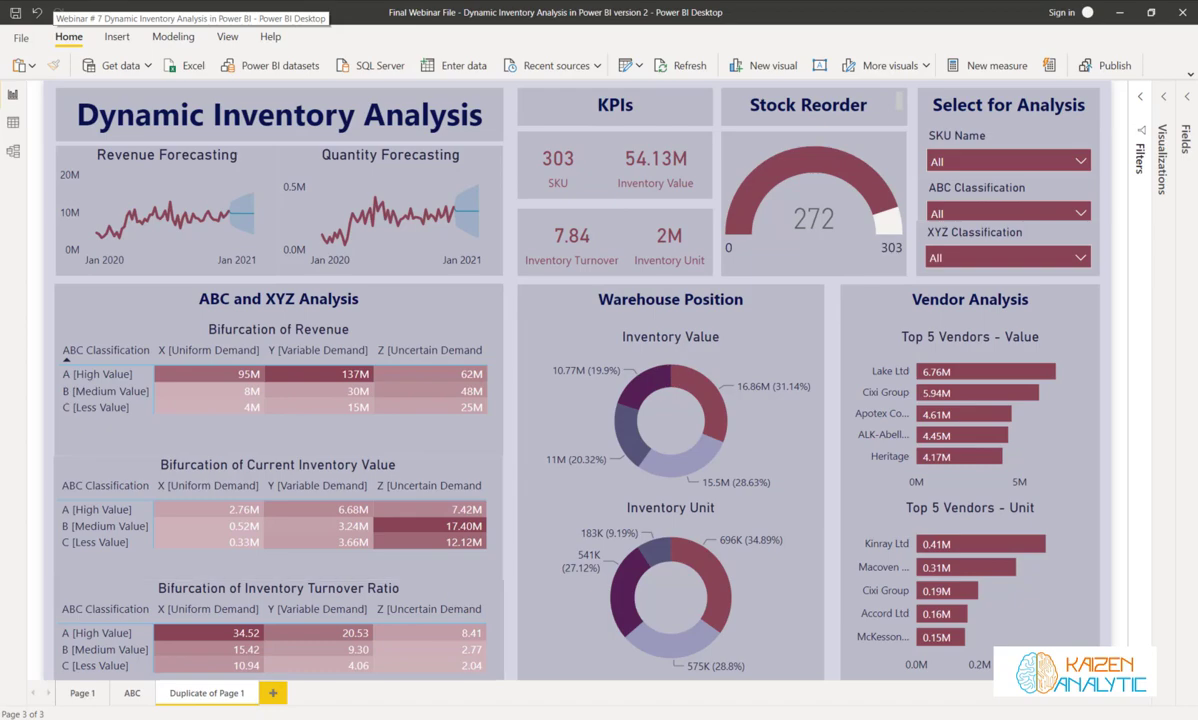
Step: Switch to the Final Database workbook in Excel and review its Inventory Control, SKU Items and Warehouse sheets
key(alt+Tab)
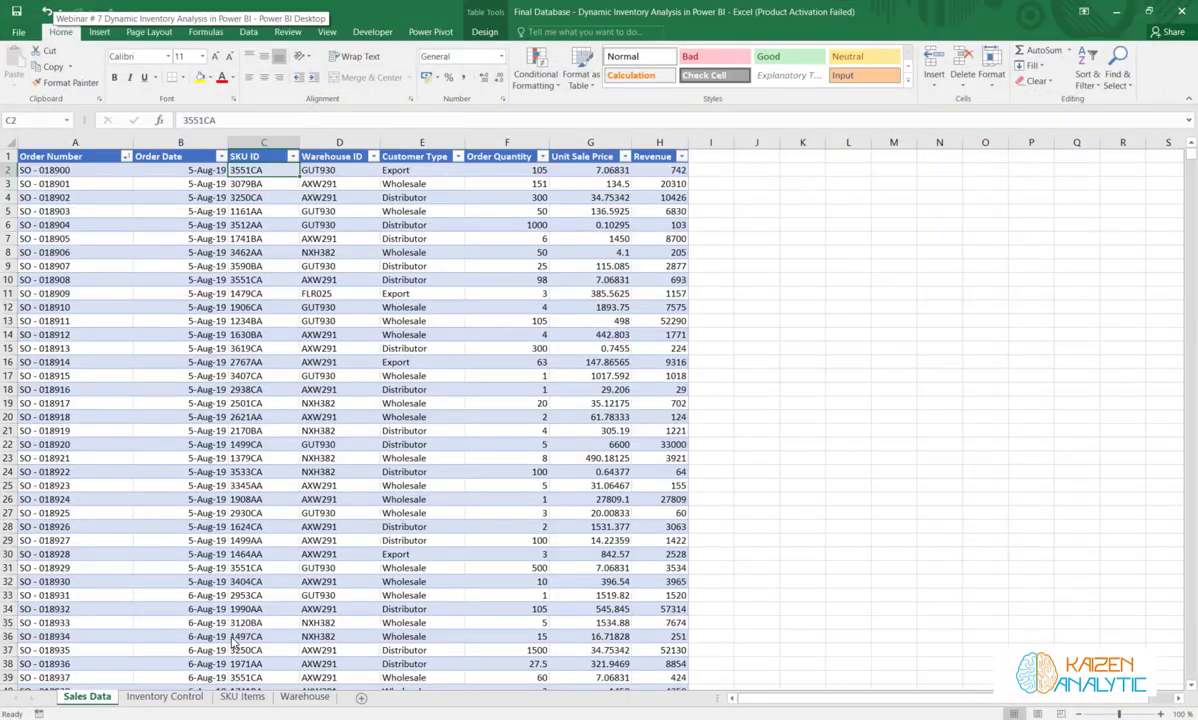
click(145, 700)
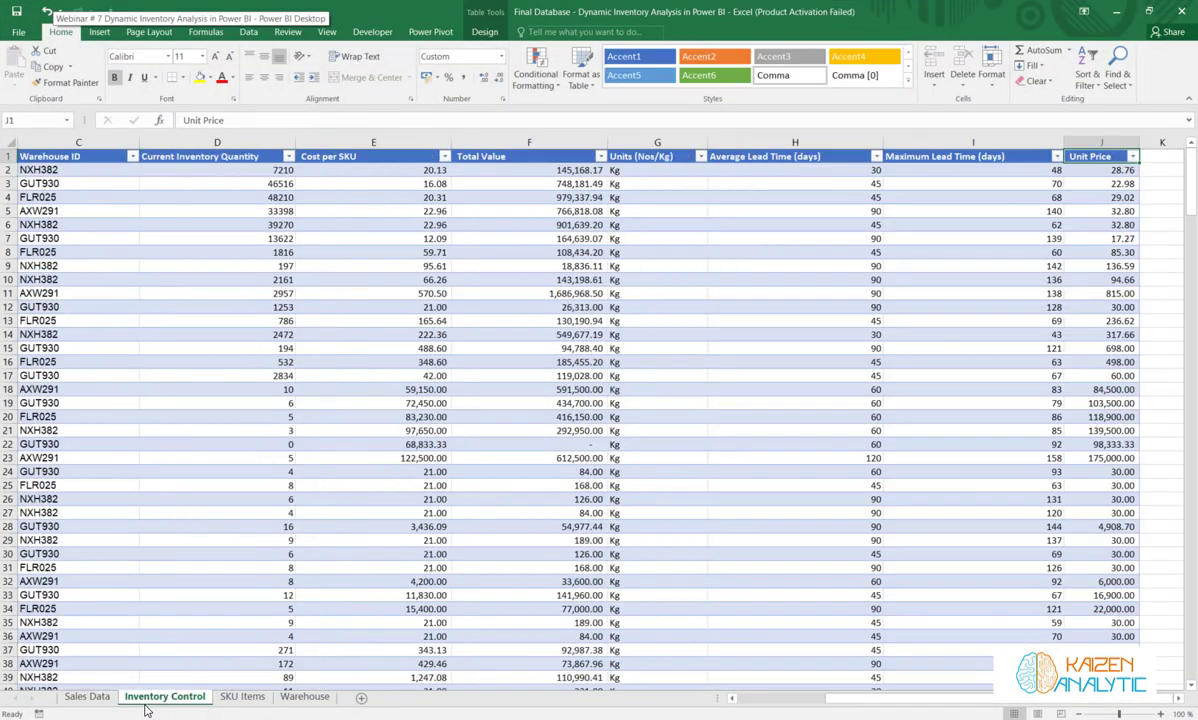
click(244, 698)
click(303, 699)
click(1116, 11)
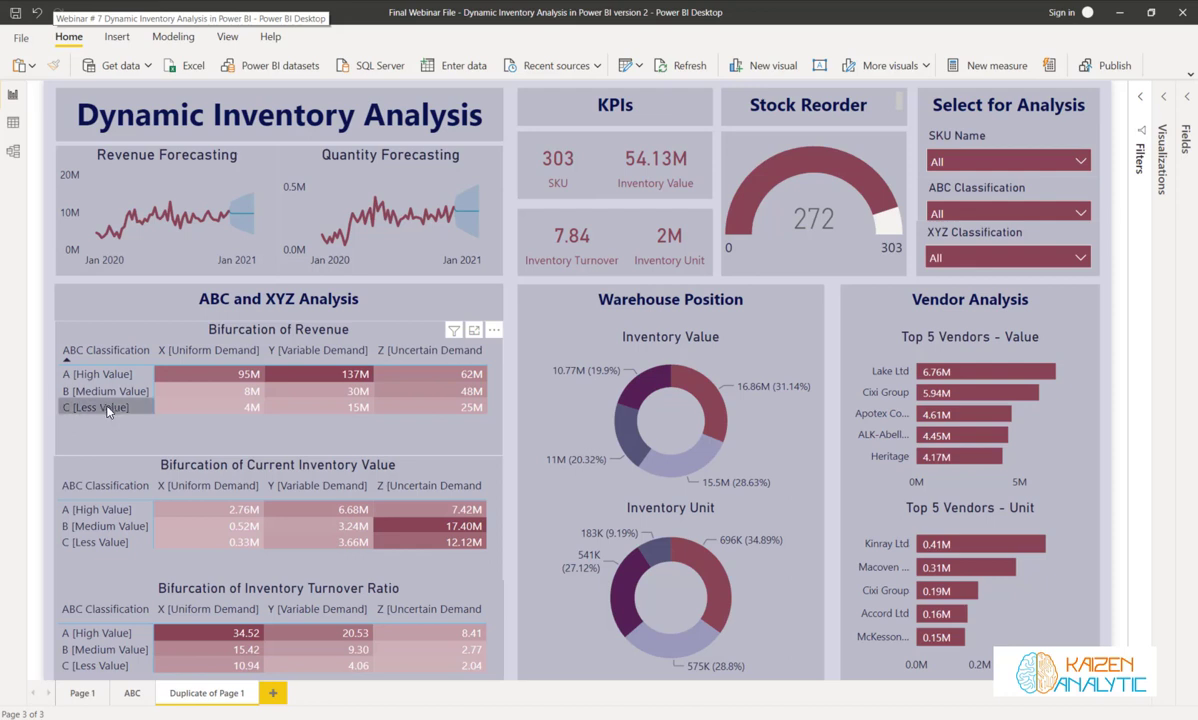
Step: Examine the dashboard filtered to the SKU Name Product 002 and clear the selection again
click(1081, 162)
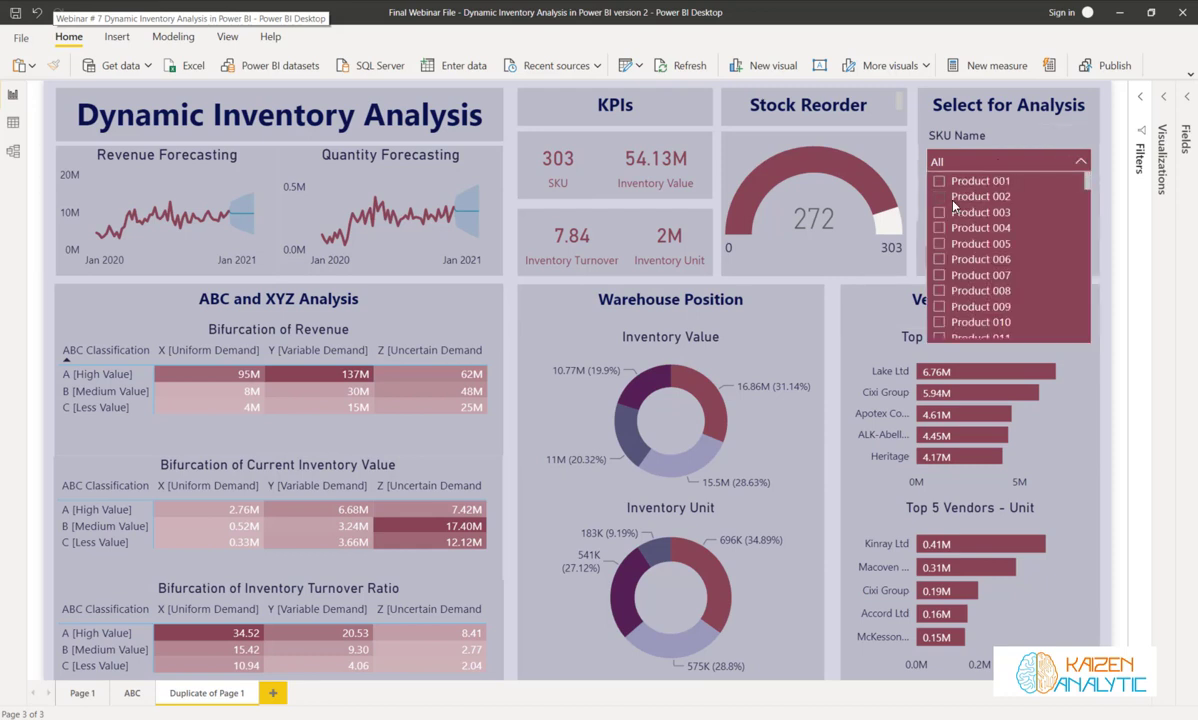
click(946, 199)
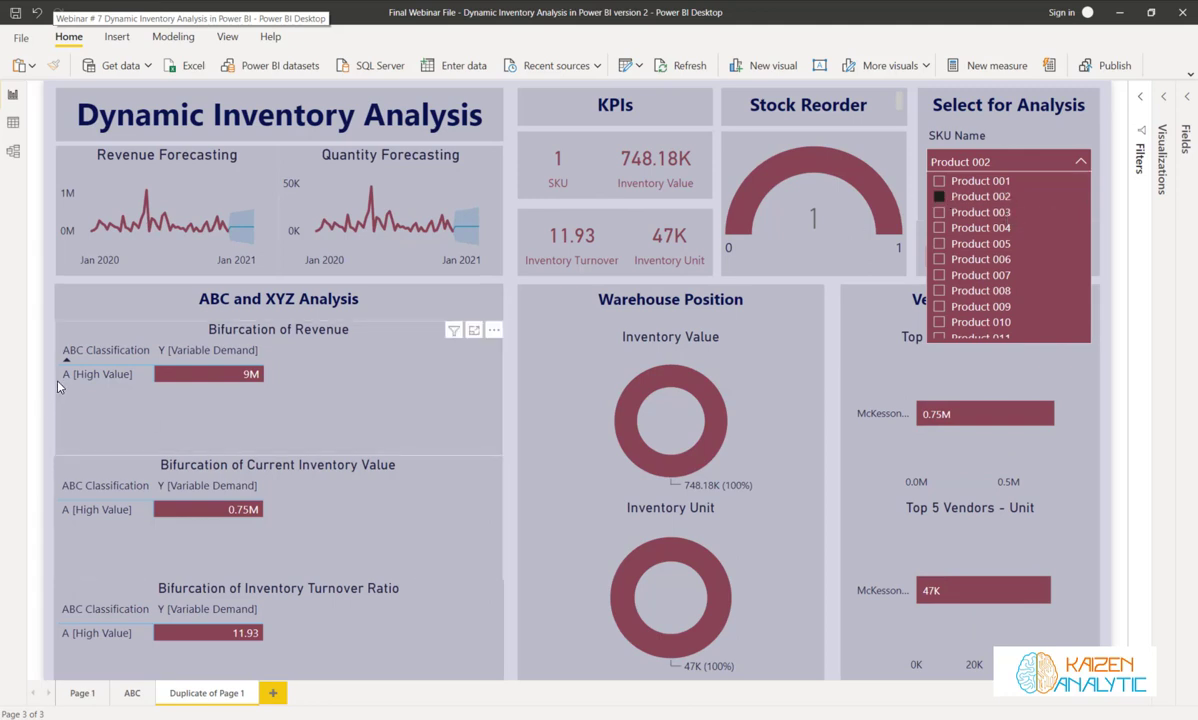
click(938, 198)
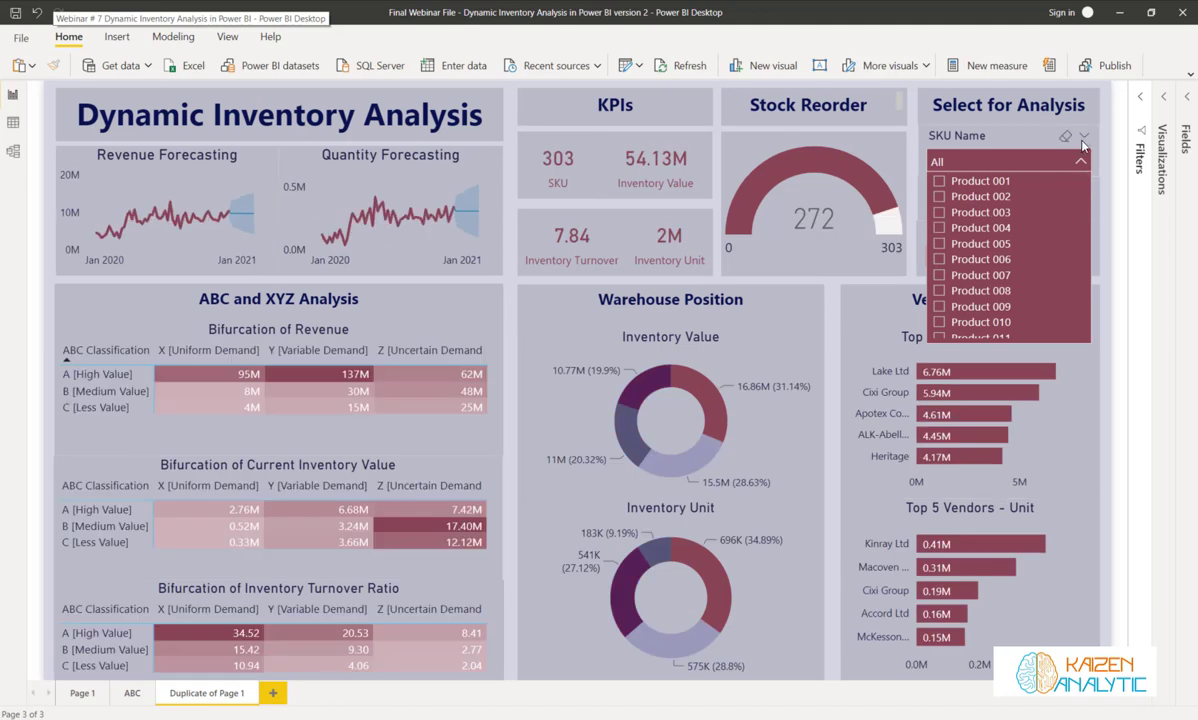
click(1079, 163)
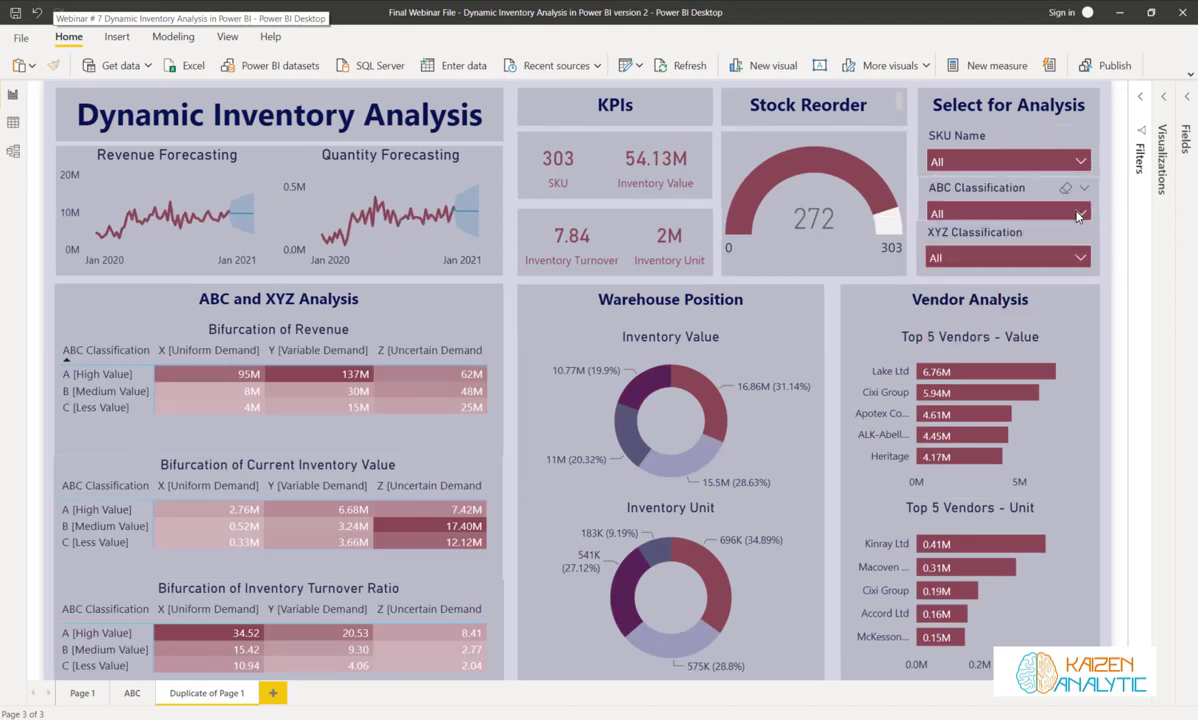
Step: Examine the dashboard filtered to the ABC Classification A [High Value] and clear the selection again
click(1078, 214)
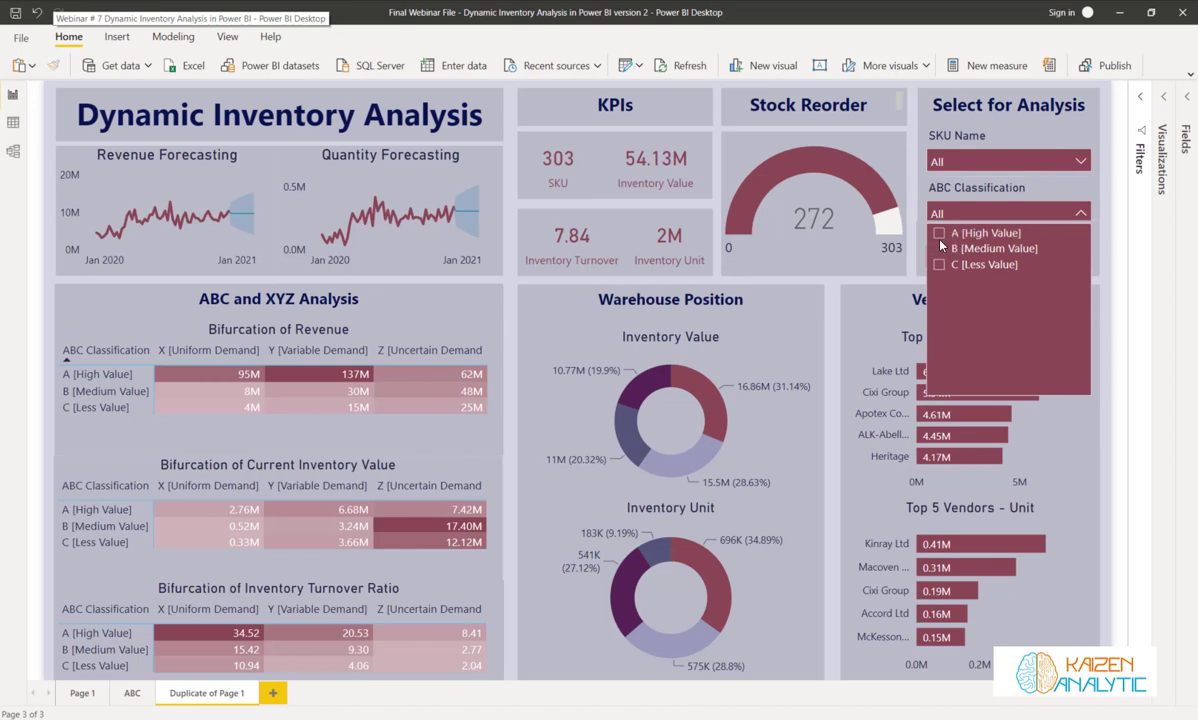
click(939, 233)
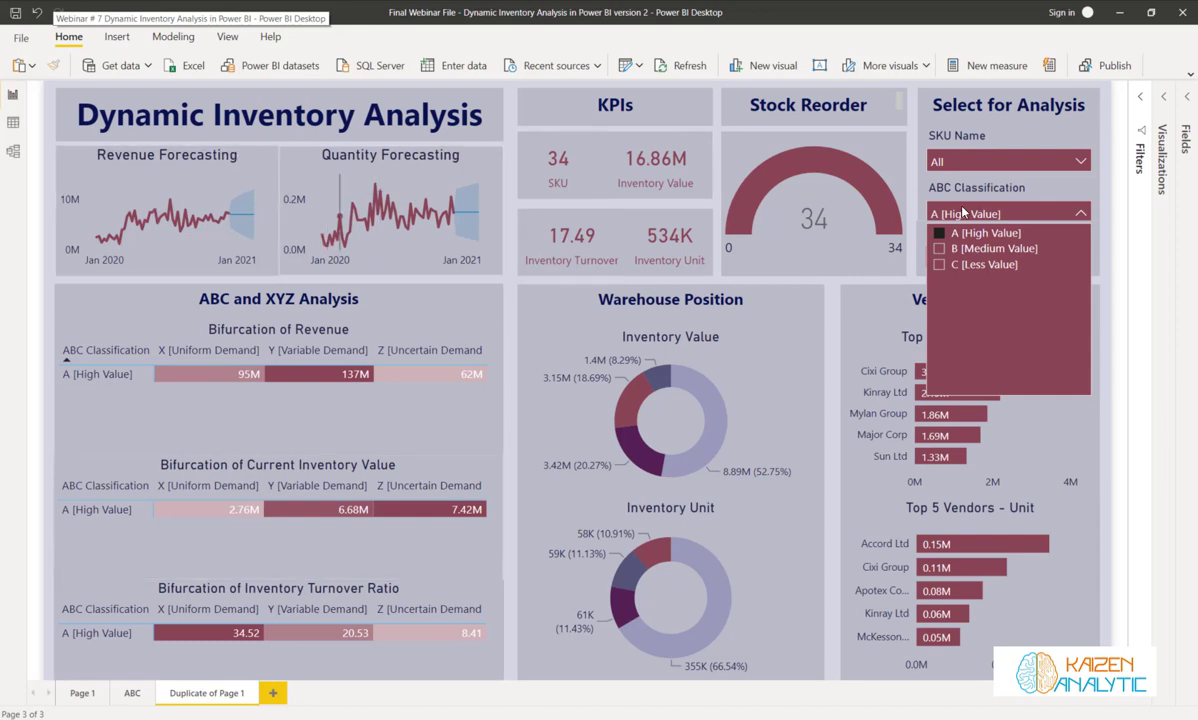
click(939, 232)
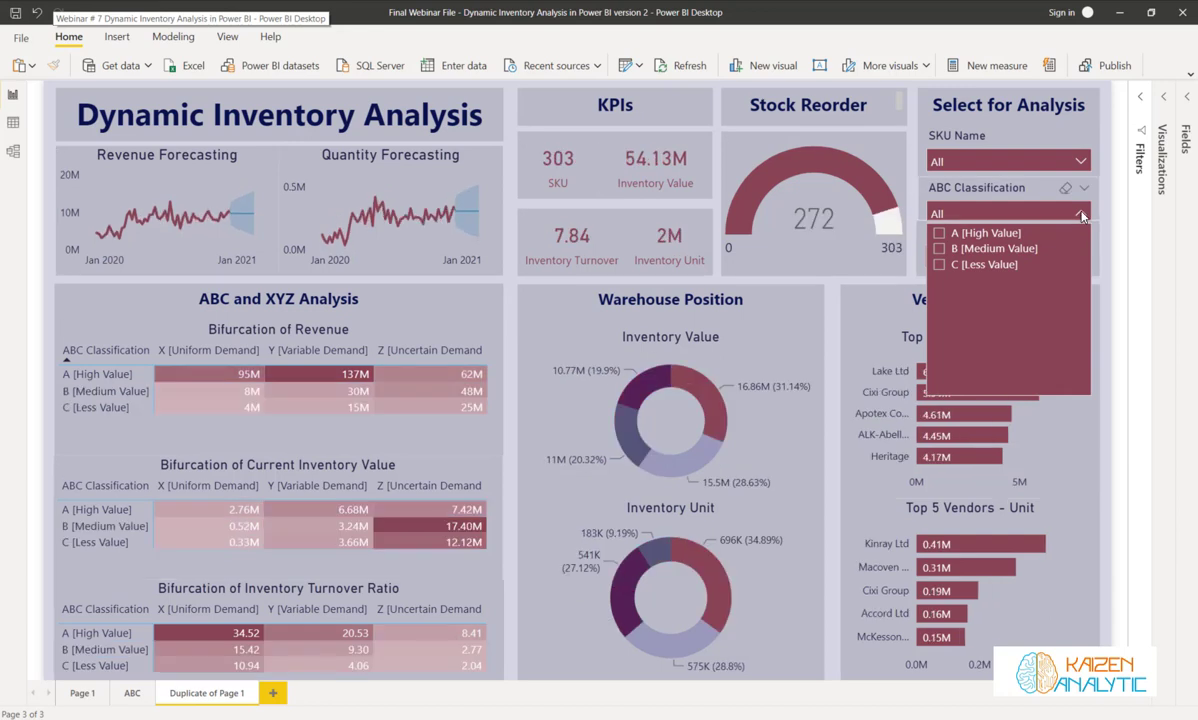
click(1081, 214)
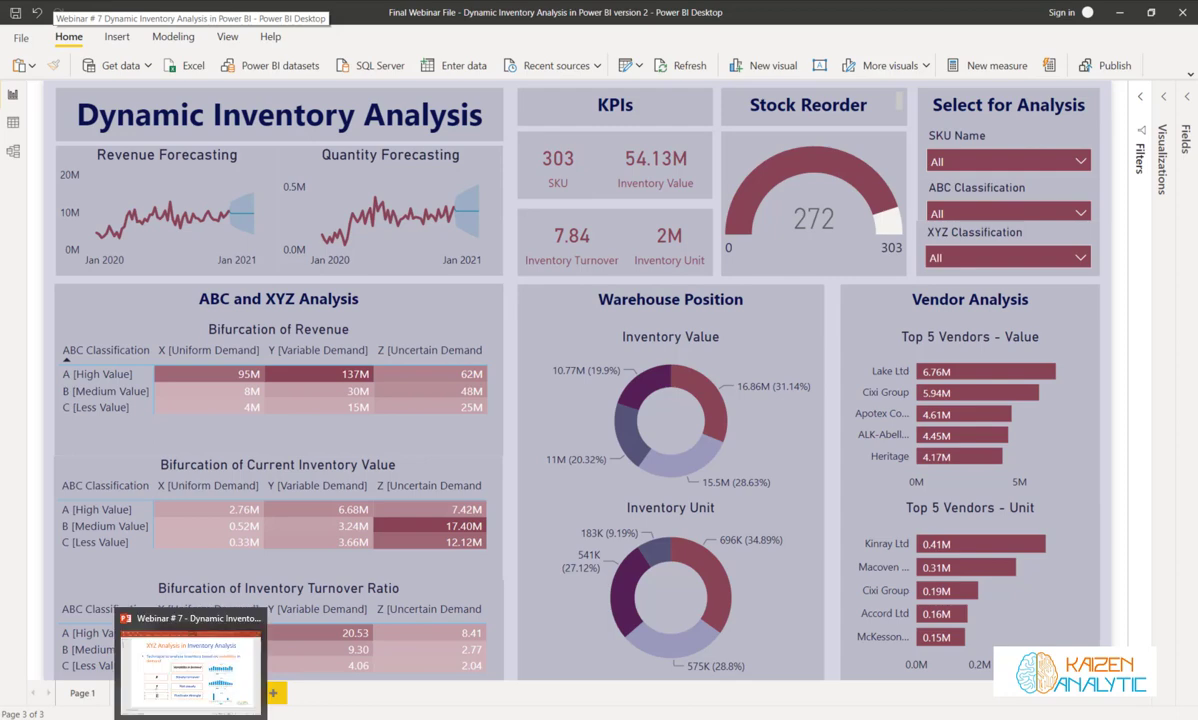
Step: Switch to the PowerPoint presentation to view the XYZ Analysis in Inventory Analysis slide
click(179, 620)
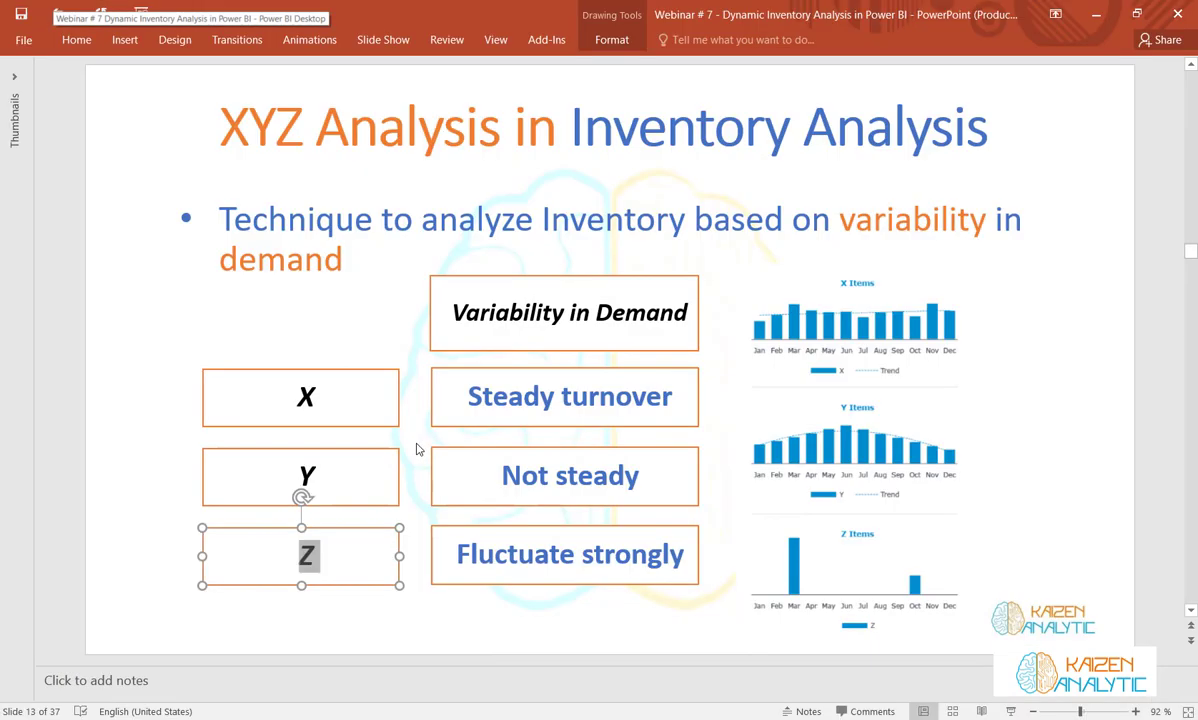